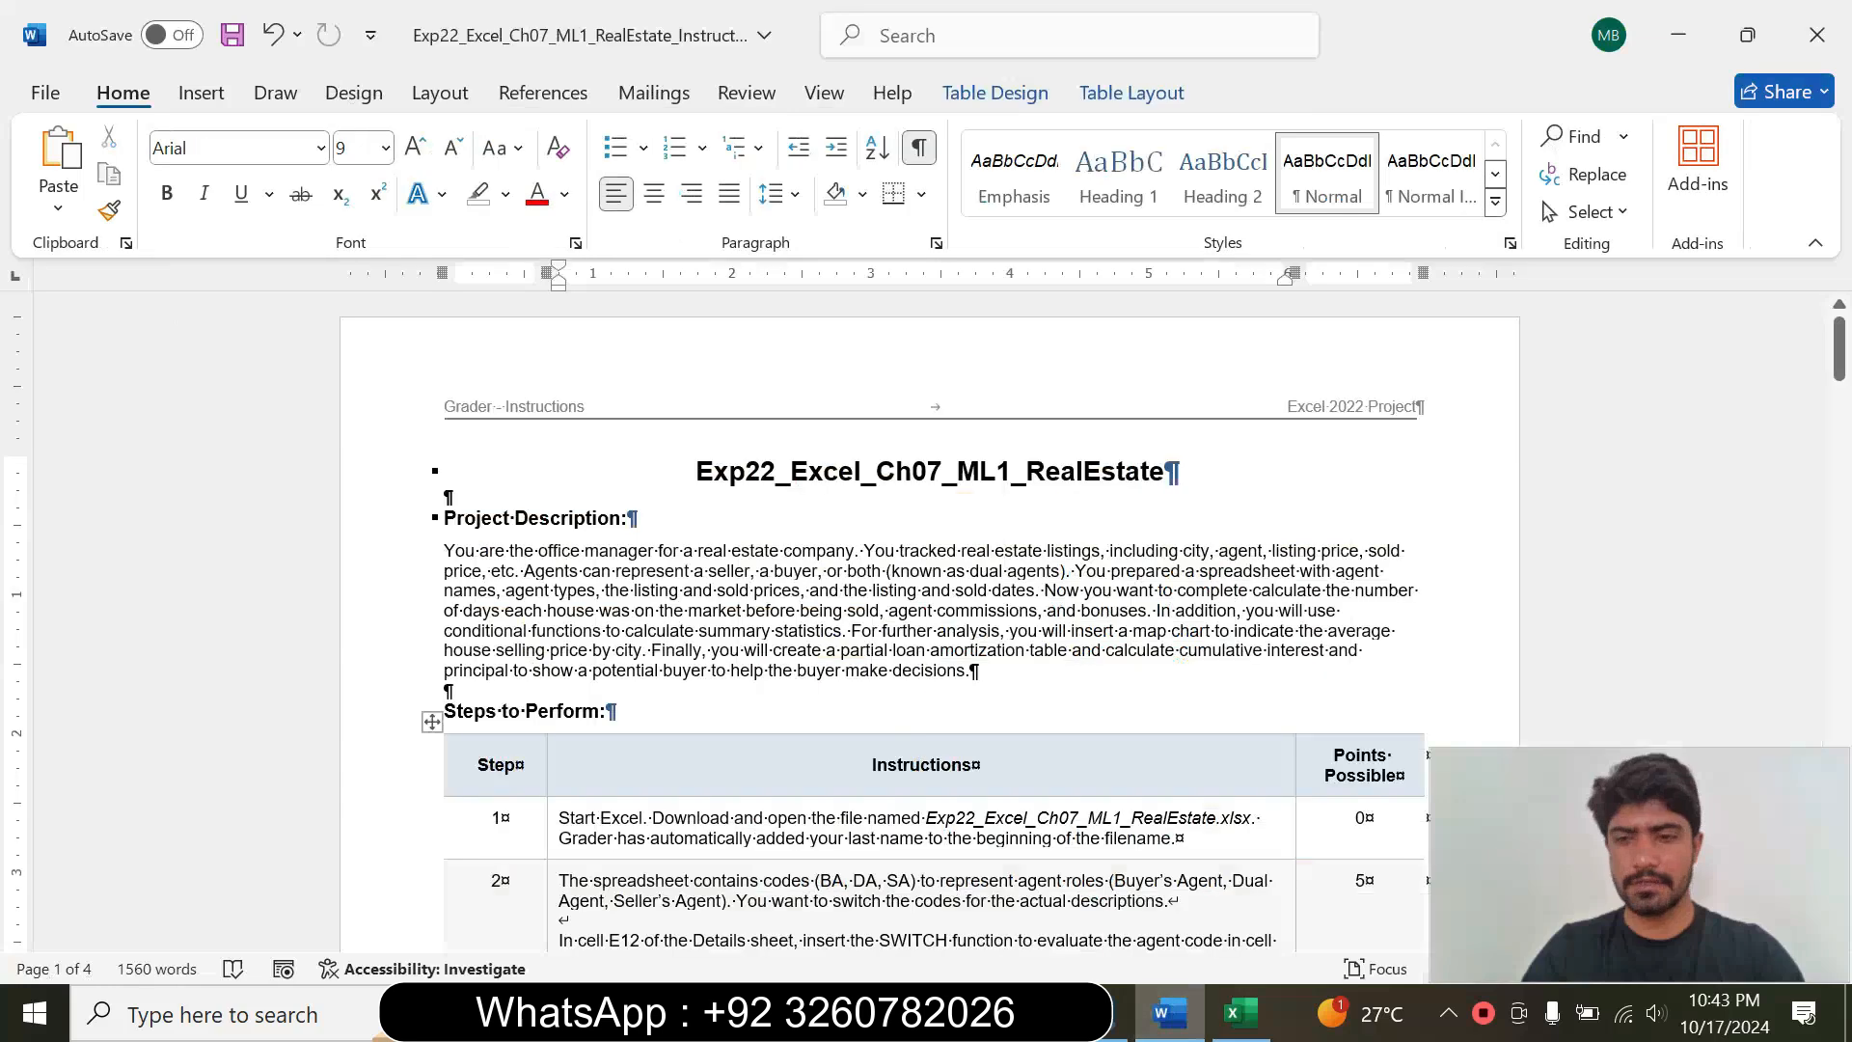
Step: Review the project title and description in the Word instructions, down to the Steps to Perform table
{"action": "left_click_drag", "start_coordinate": [696, 471], "coordinate": [1179, 472]}
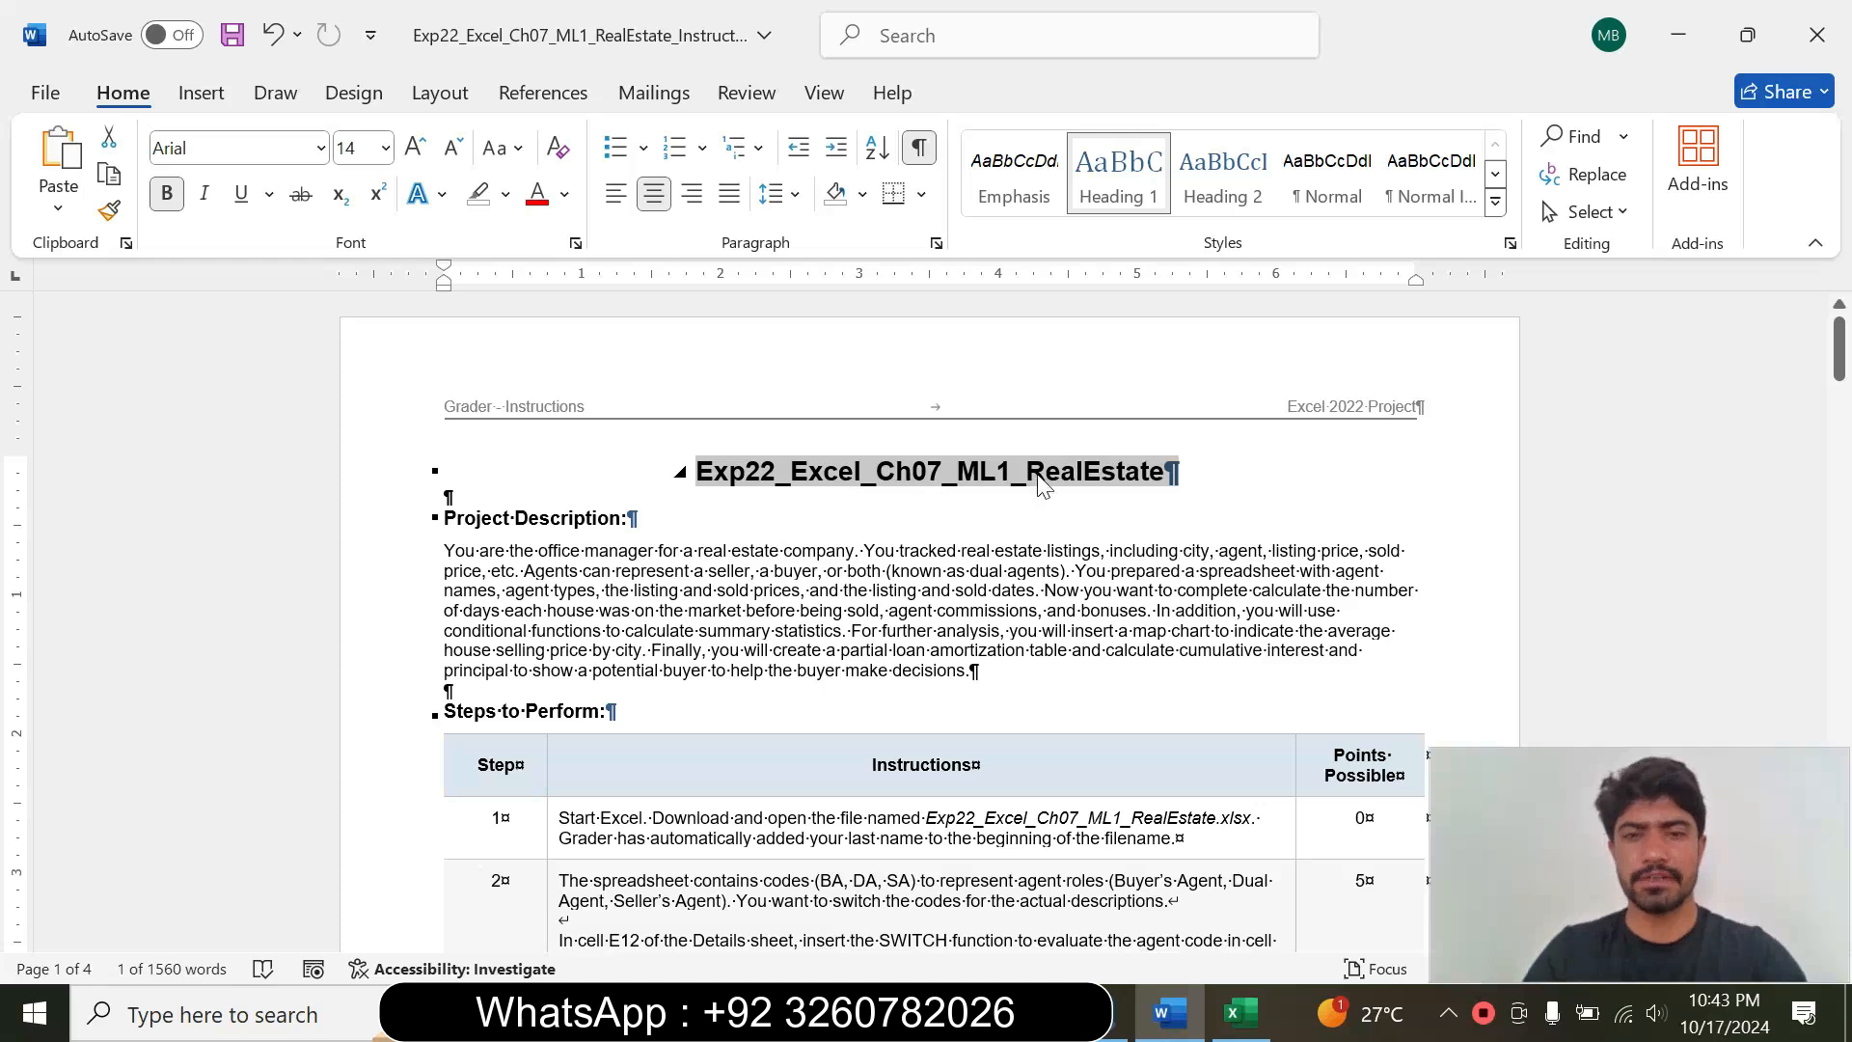
{"action": "left_click", "coordinate": [887, 518]}
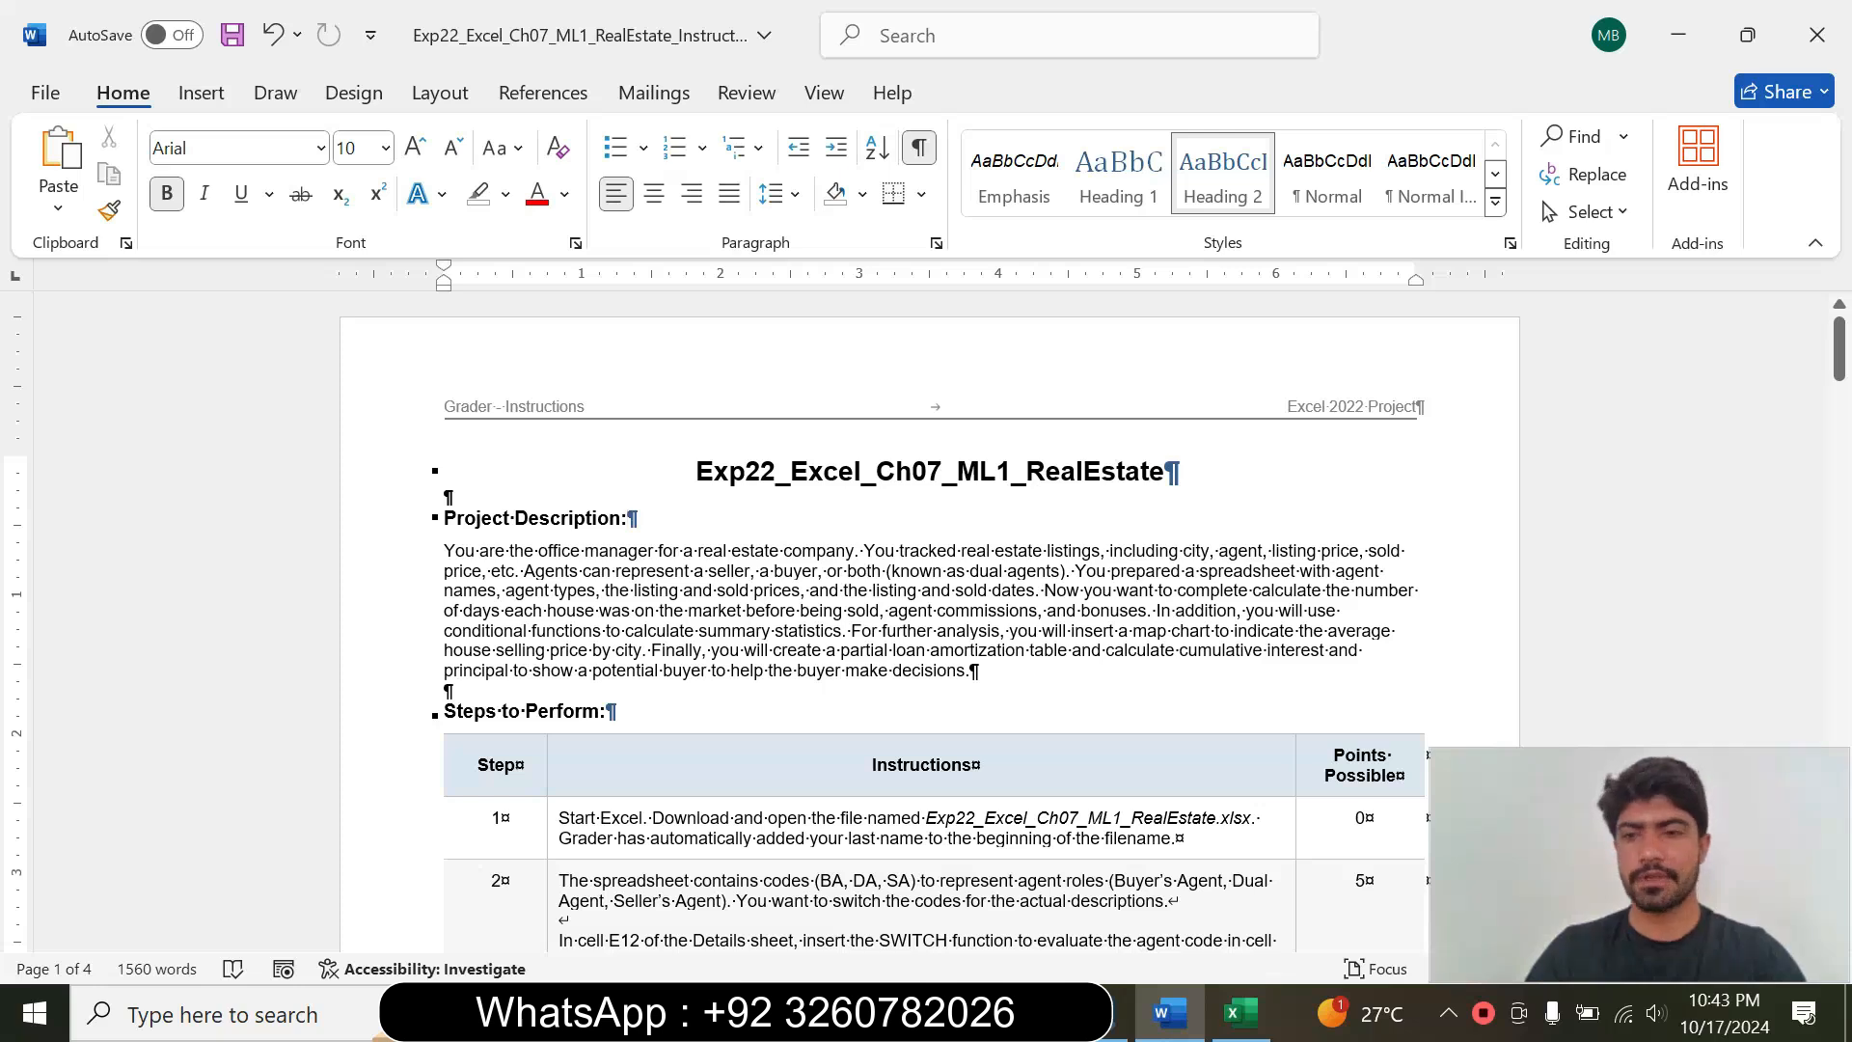
{"action": "left_click_drag", "start_coordinate": [1839, 371], "coordinate": [1842, 408]}
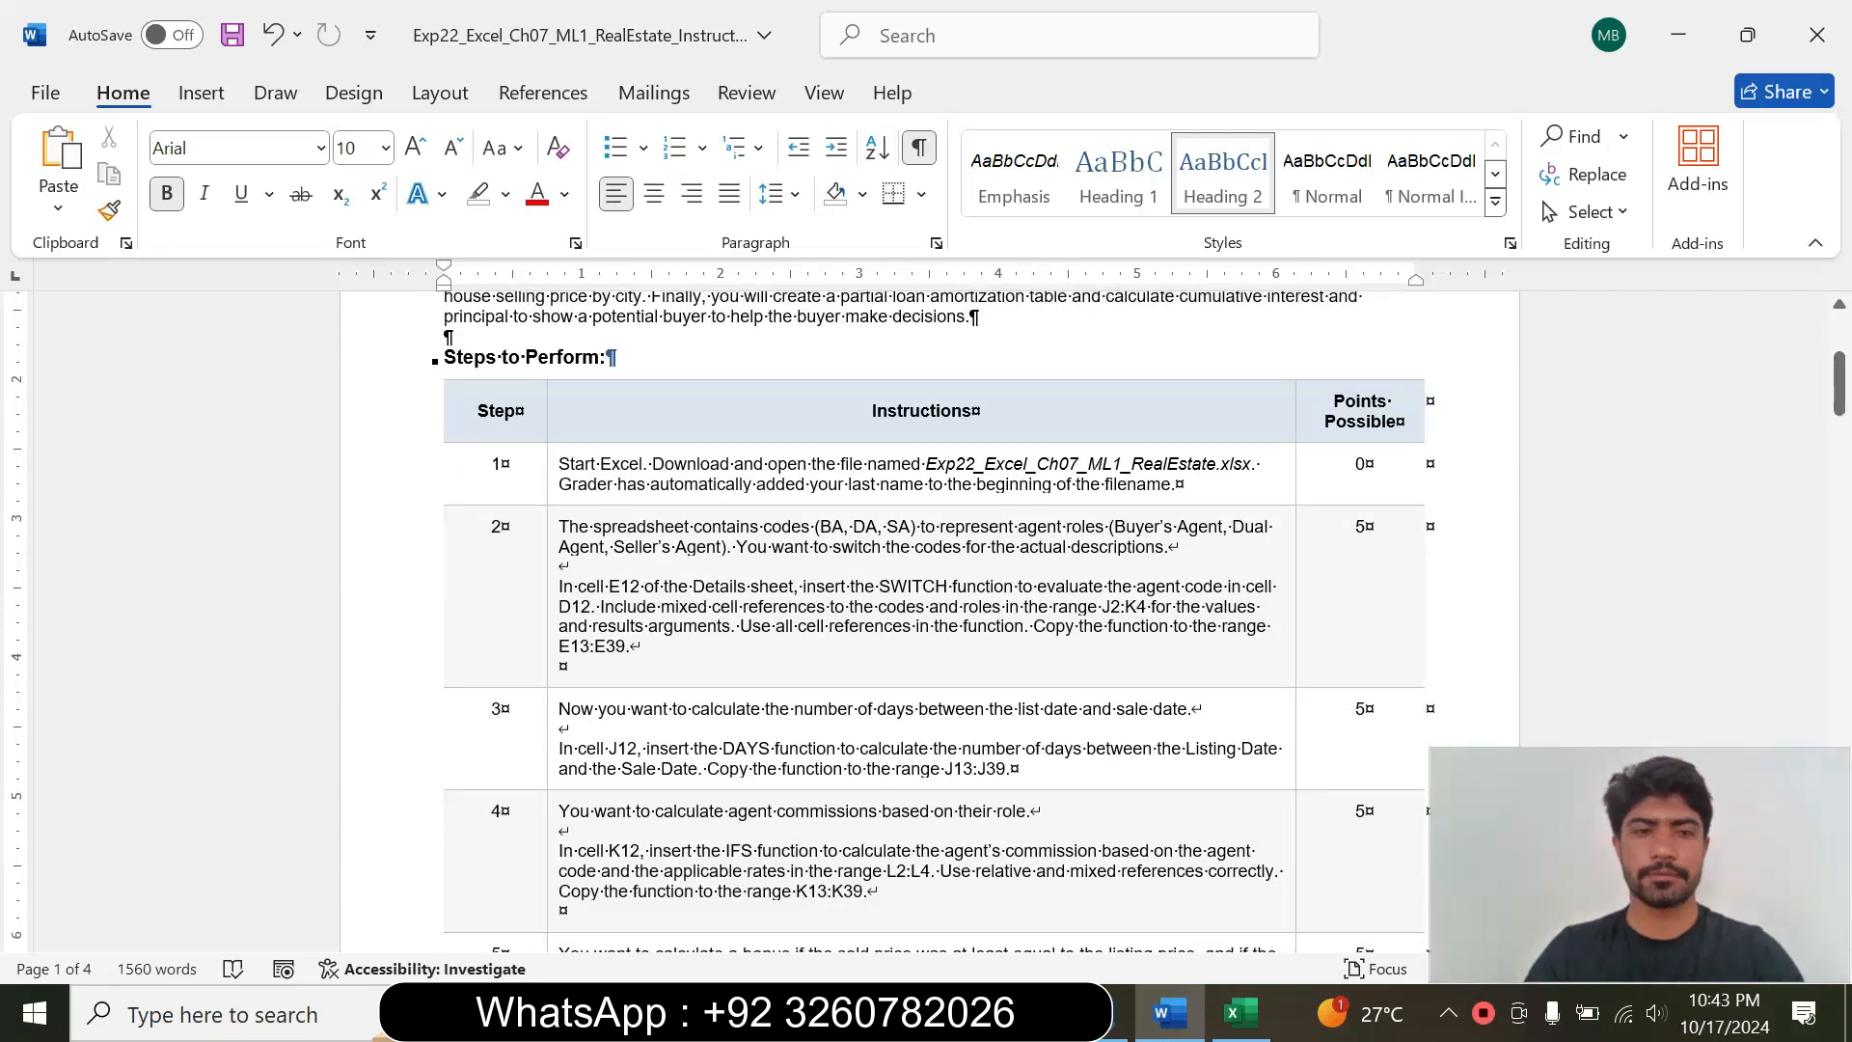
Step: Set the step 1 instruction text to 12 pt, highlight it in yellow, and read it
{"action": "left_click", "coordinate": [551, 488]}
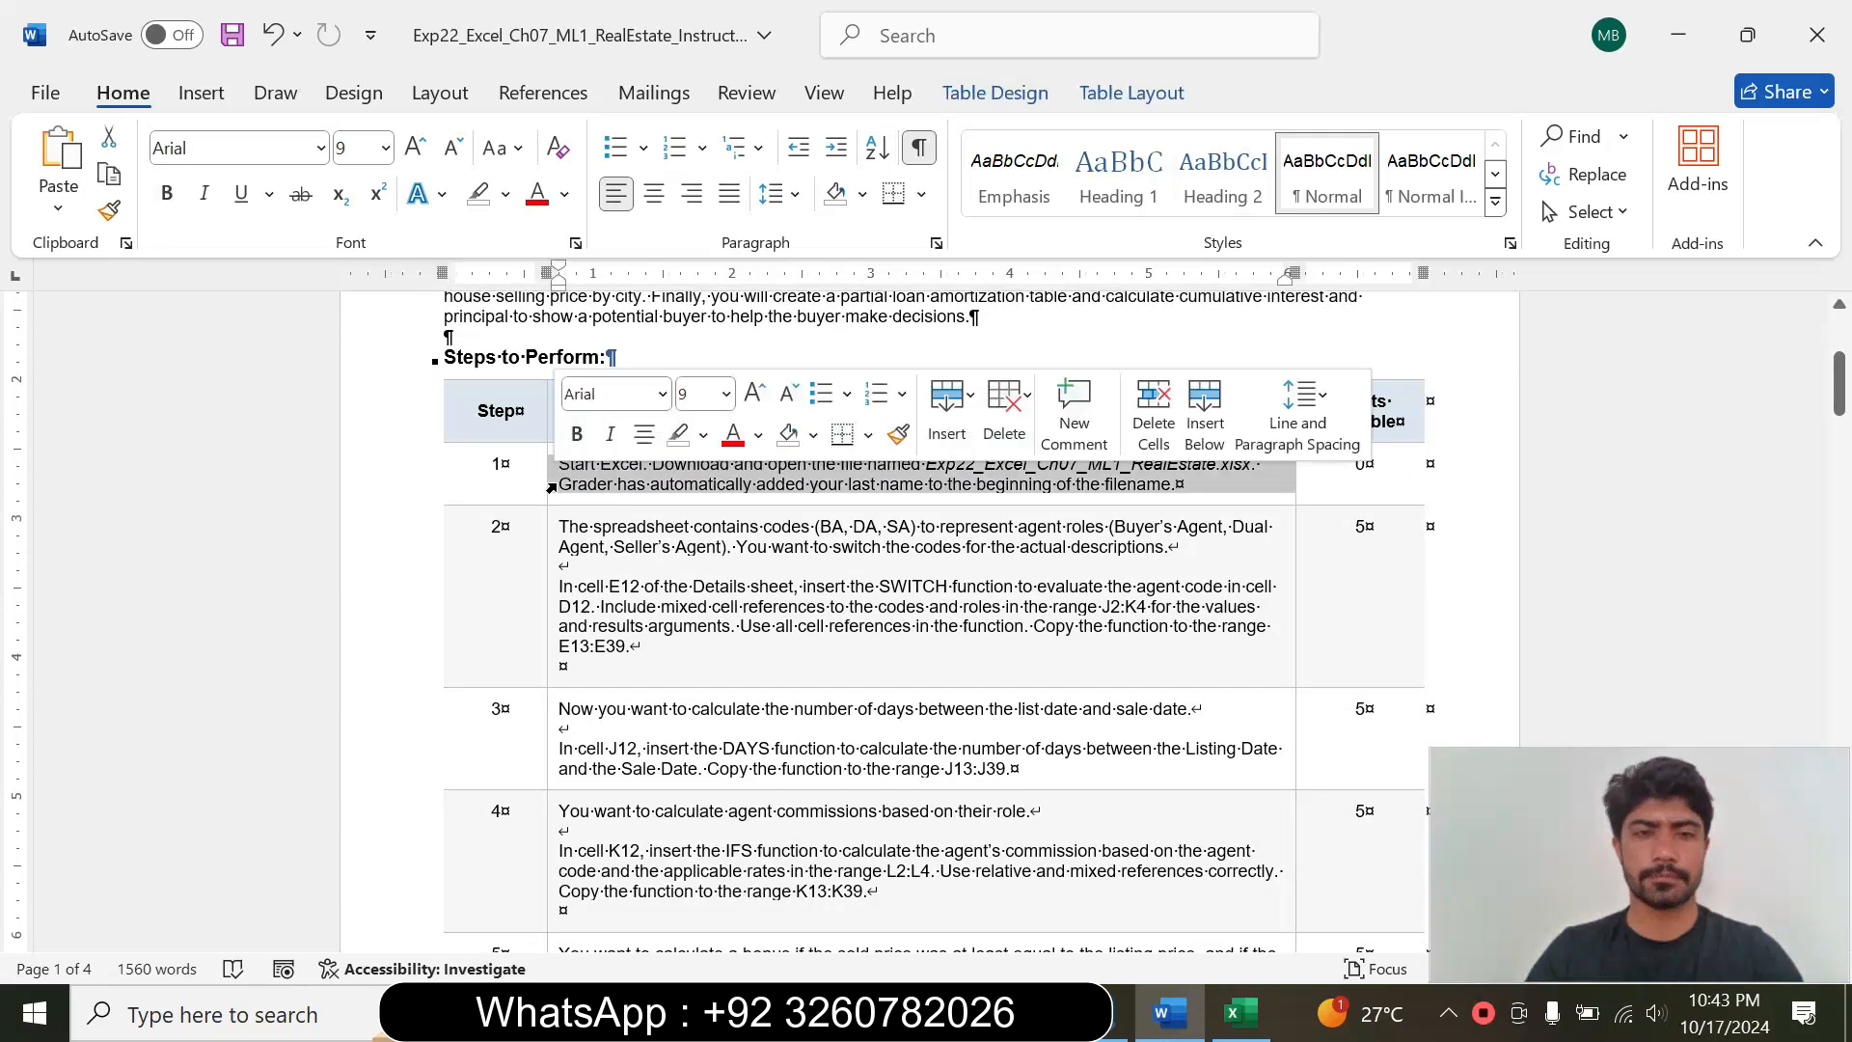
{"action": "left_click", "coordinate": [726, 394]}
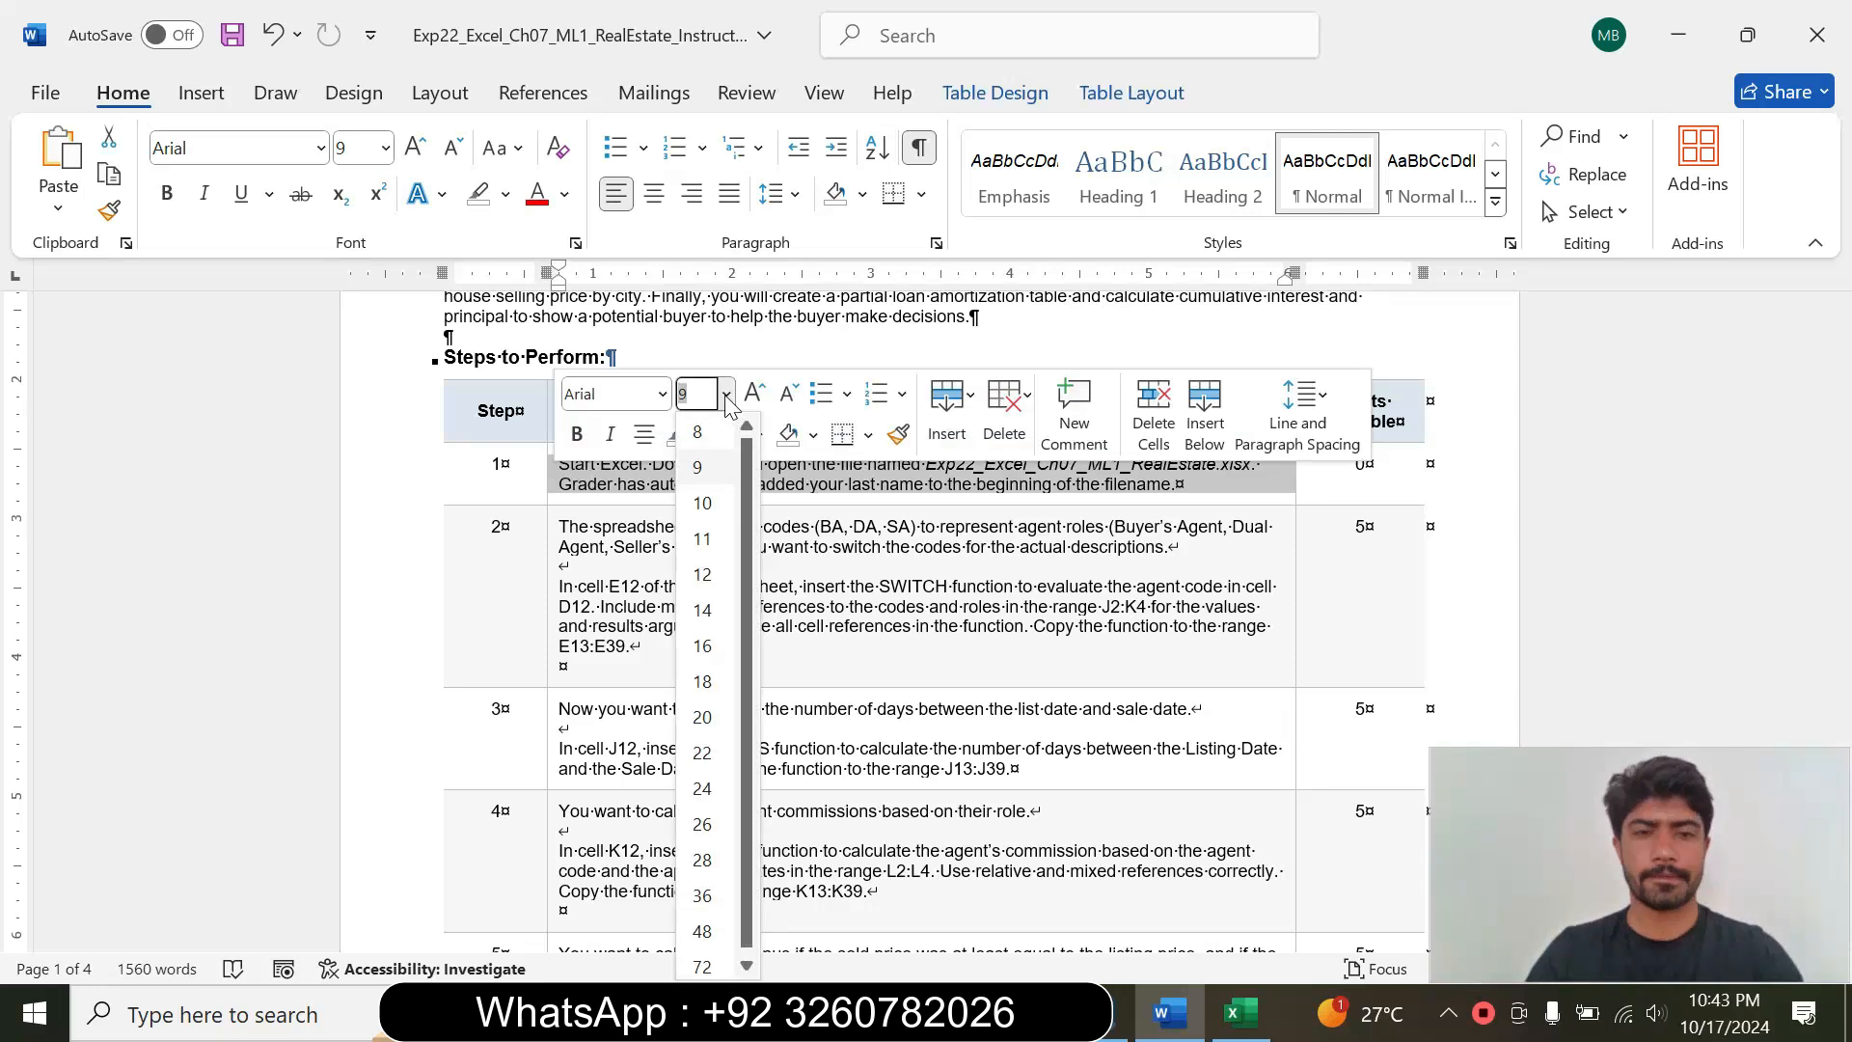
{"action": "left_click", "coordinate": [718, 576]}
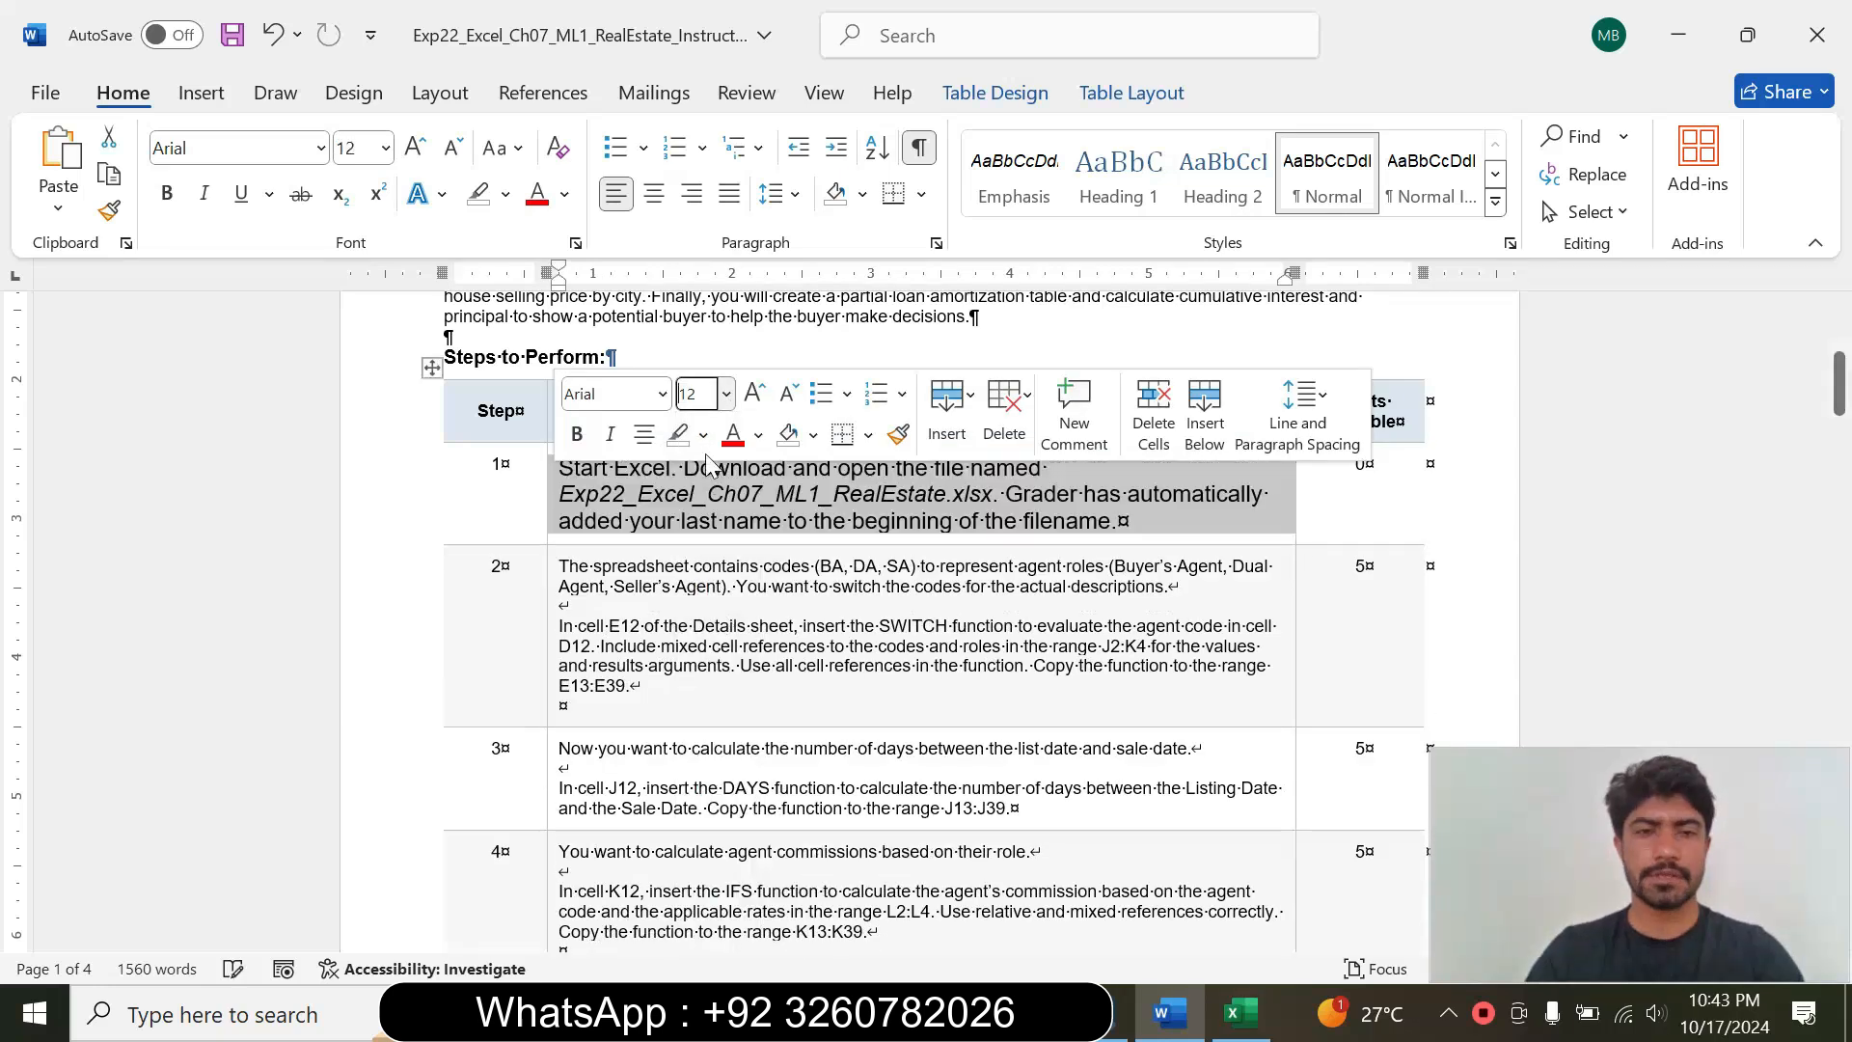
{"action": "left_click", "coordinate": [706, 435]}
{"action": "left_click", "coordinate": [703, 532]}
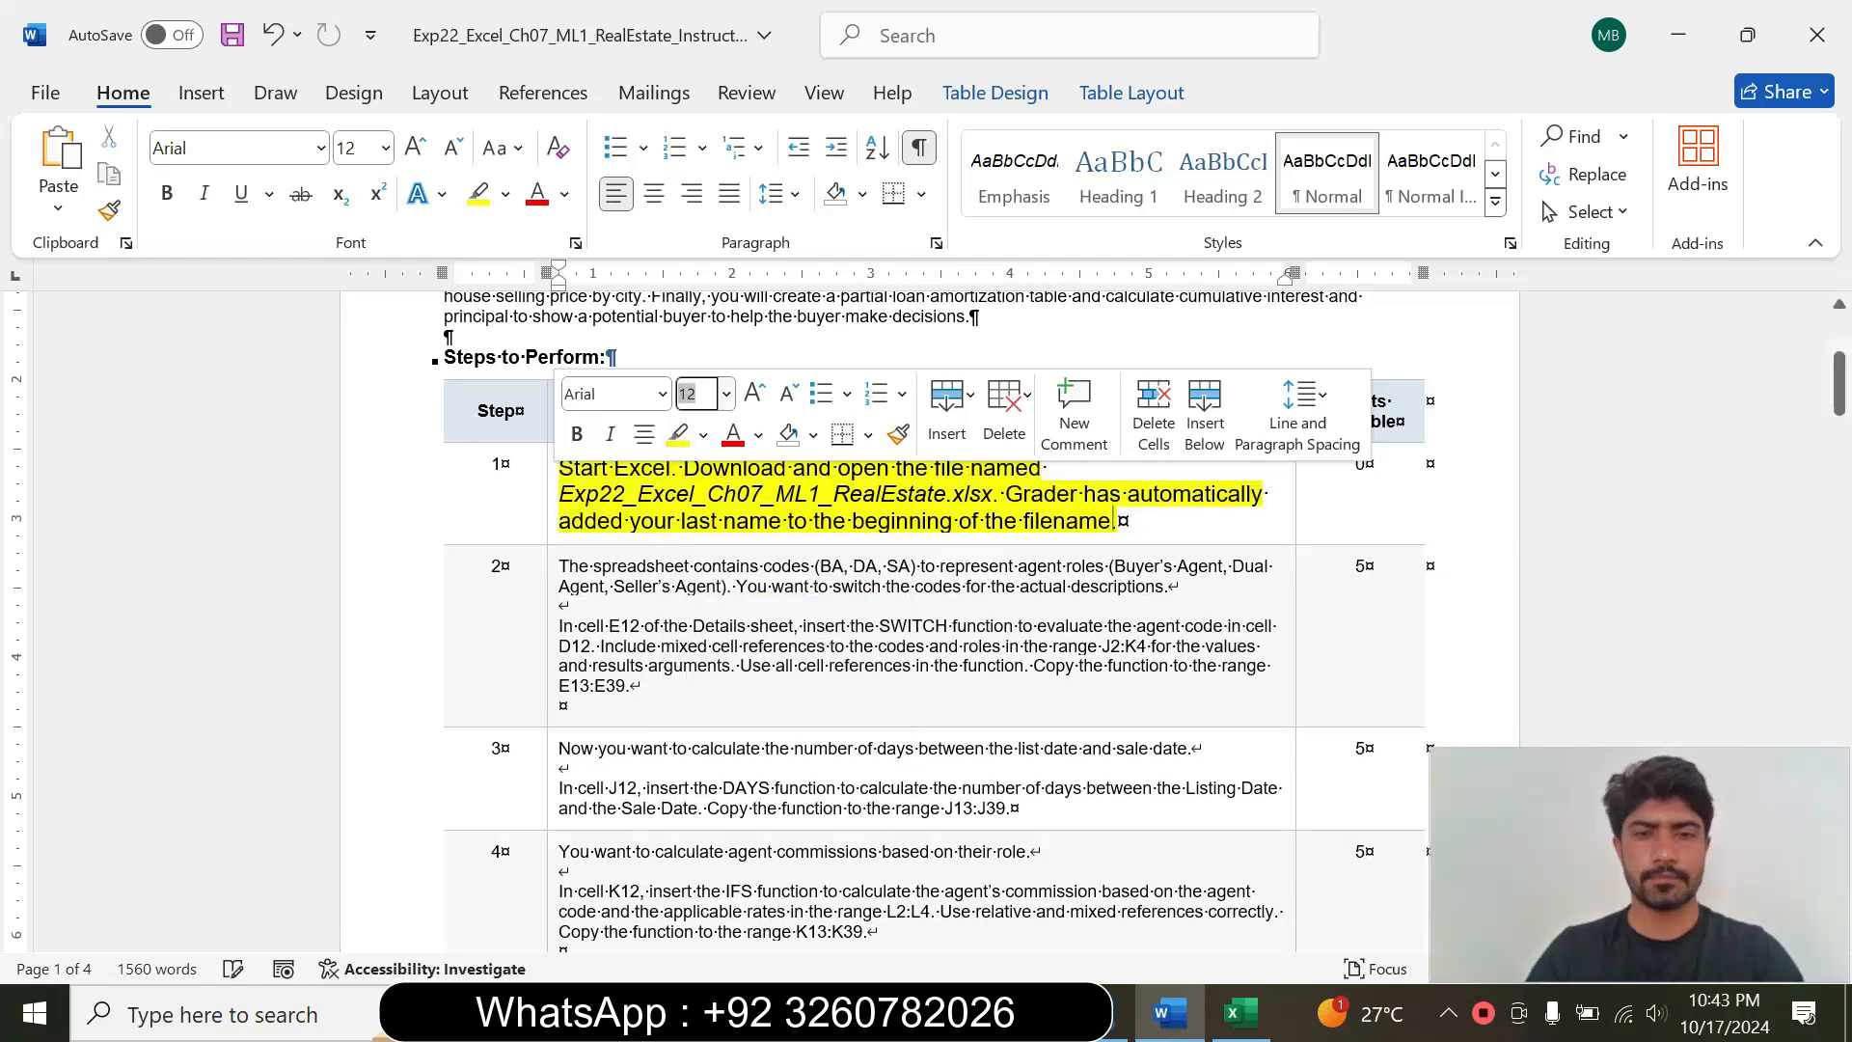
{"action": "left_click", "coordinate": [697, 585]}
{"action": "left_click_drag", "start_coordinate": [560, 468], "coordinate": [1119, 525]}
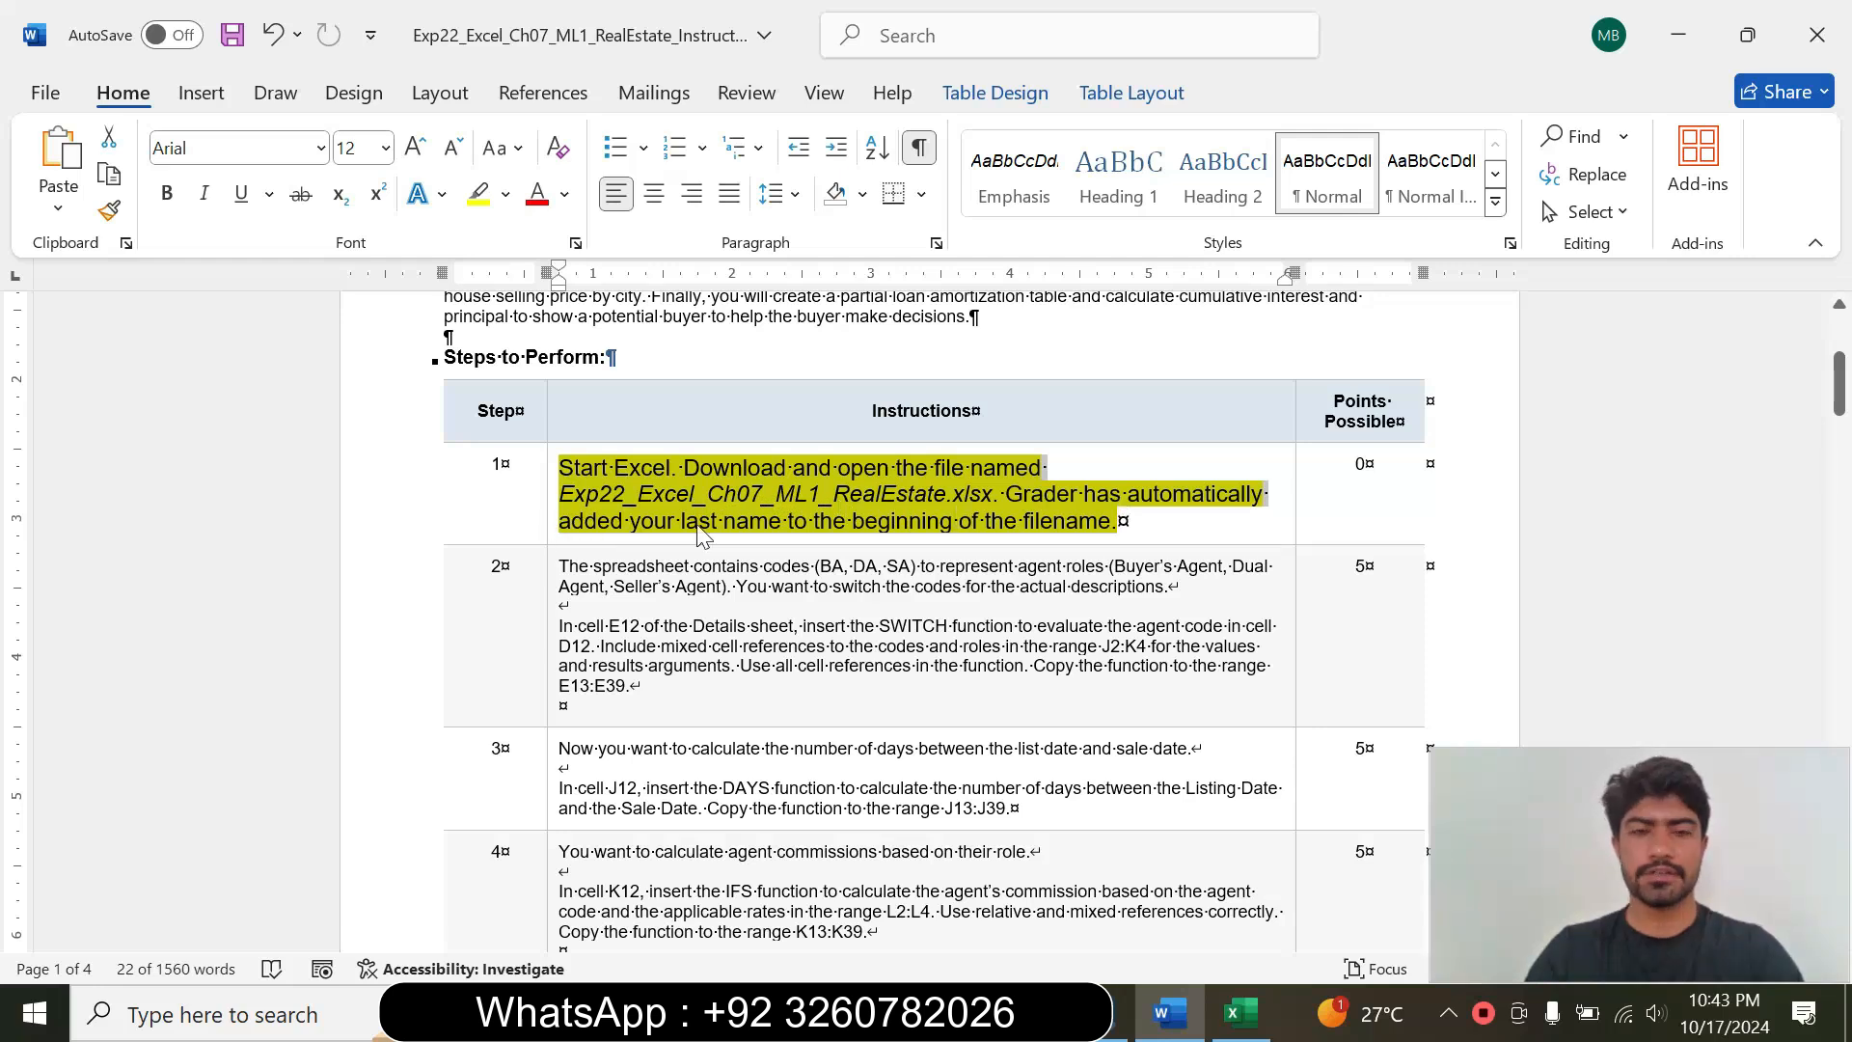
{"action": "left_click", "coordinate": [987, 506]}
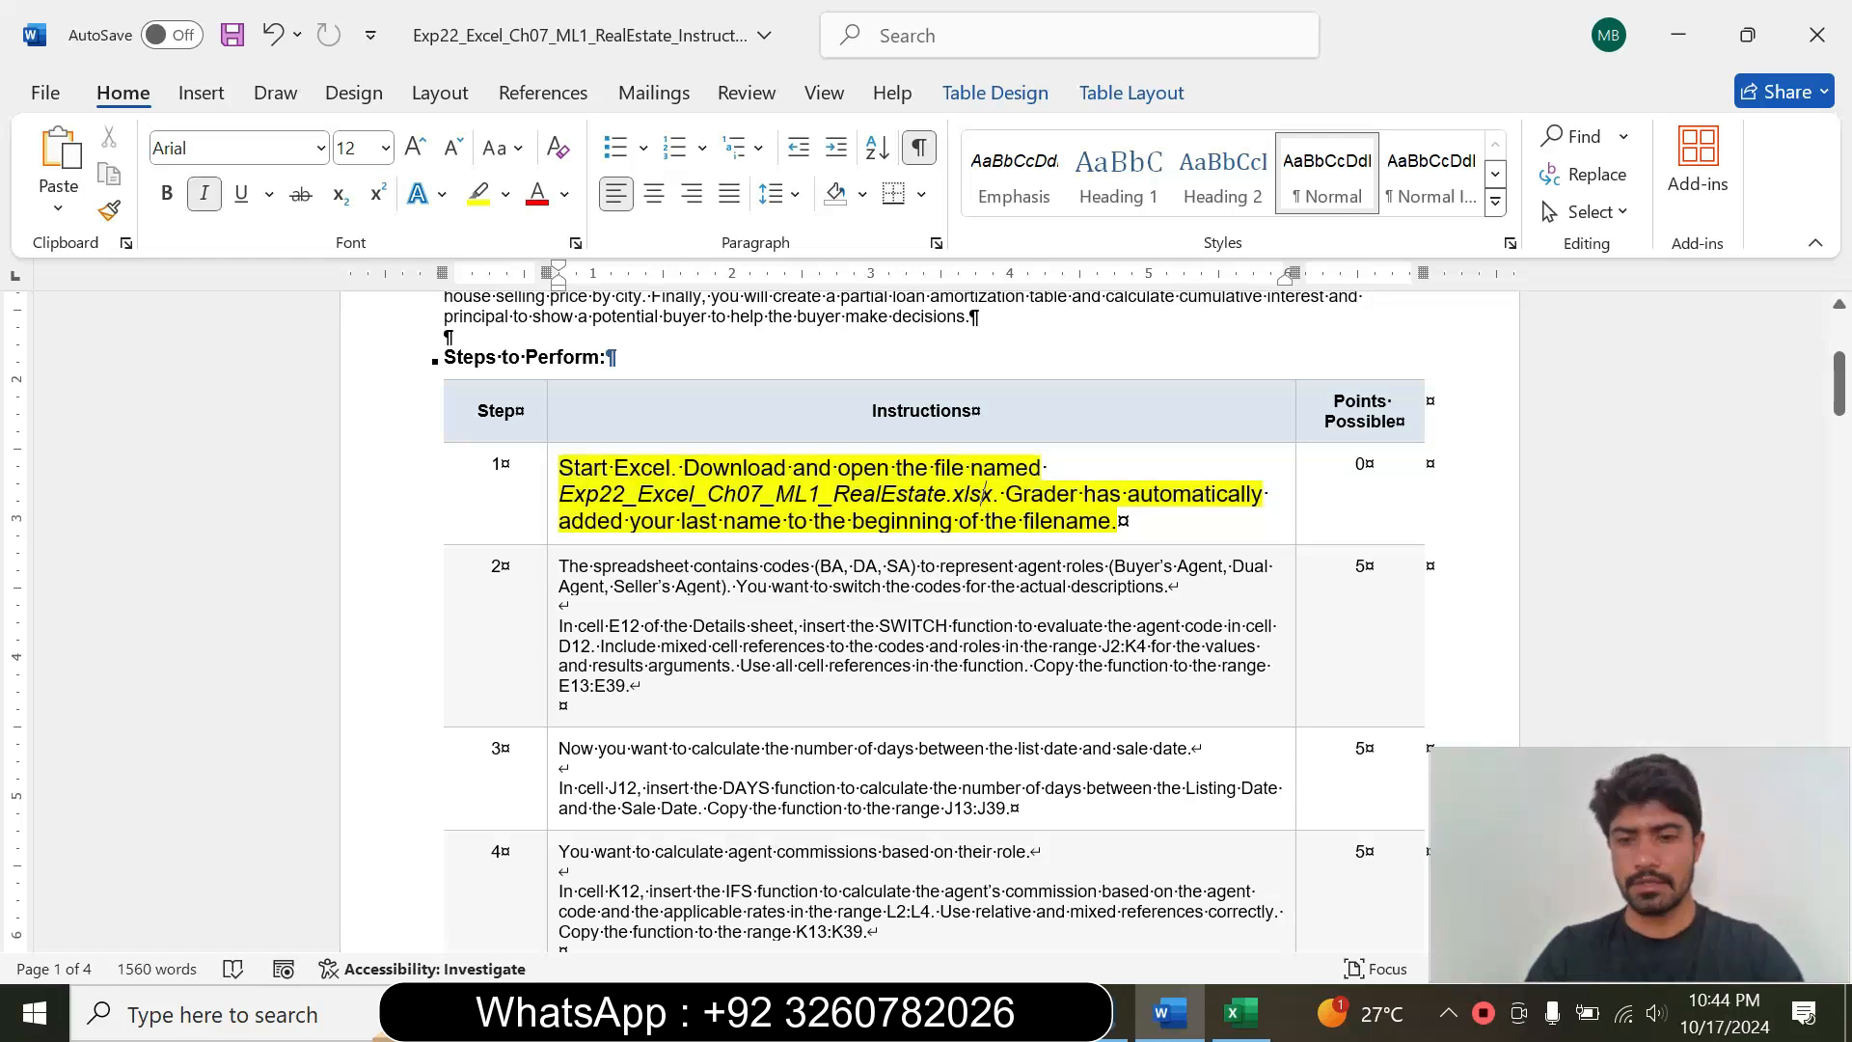
Step: Switch to the RealEstate workbook in Excel and look over the Details sheet from its first rows
{"action": "left_click", "coordinate": [1240, 1012]}
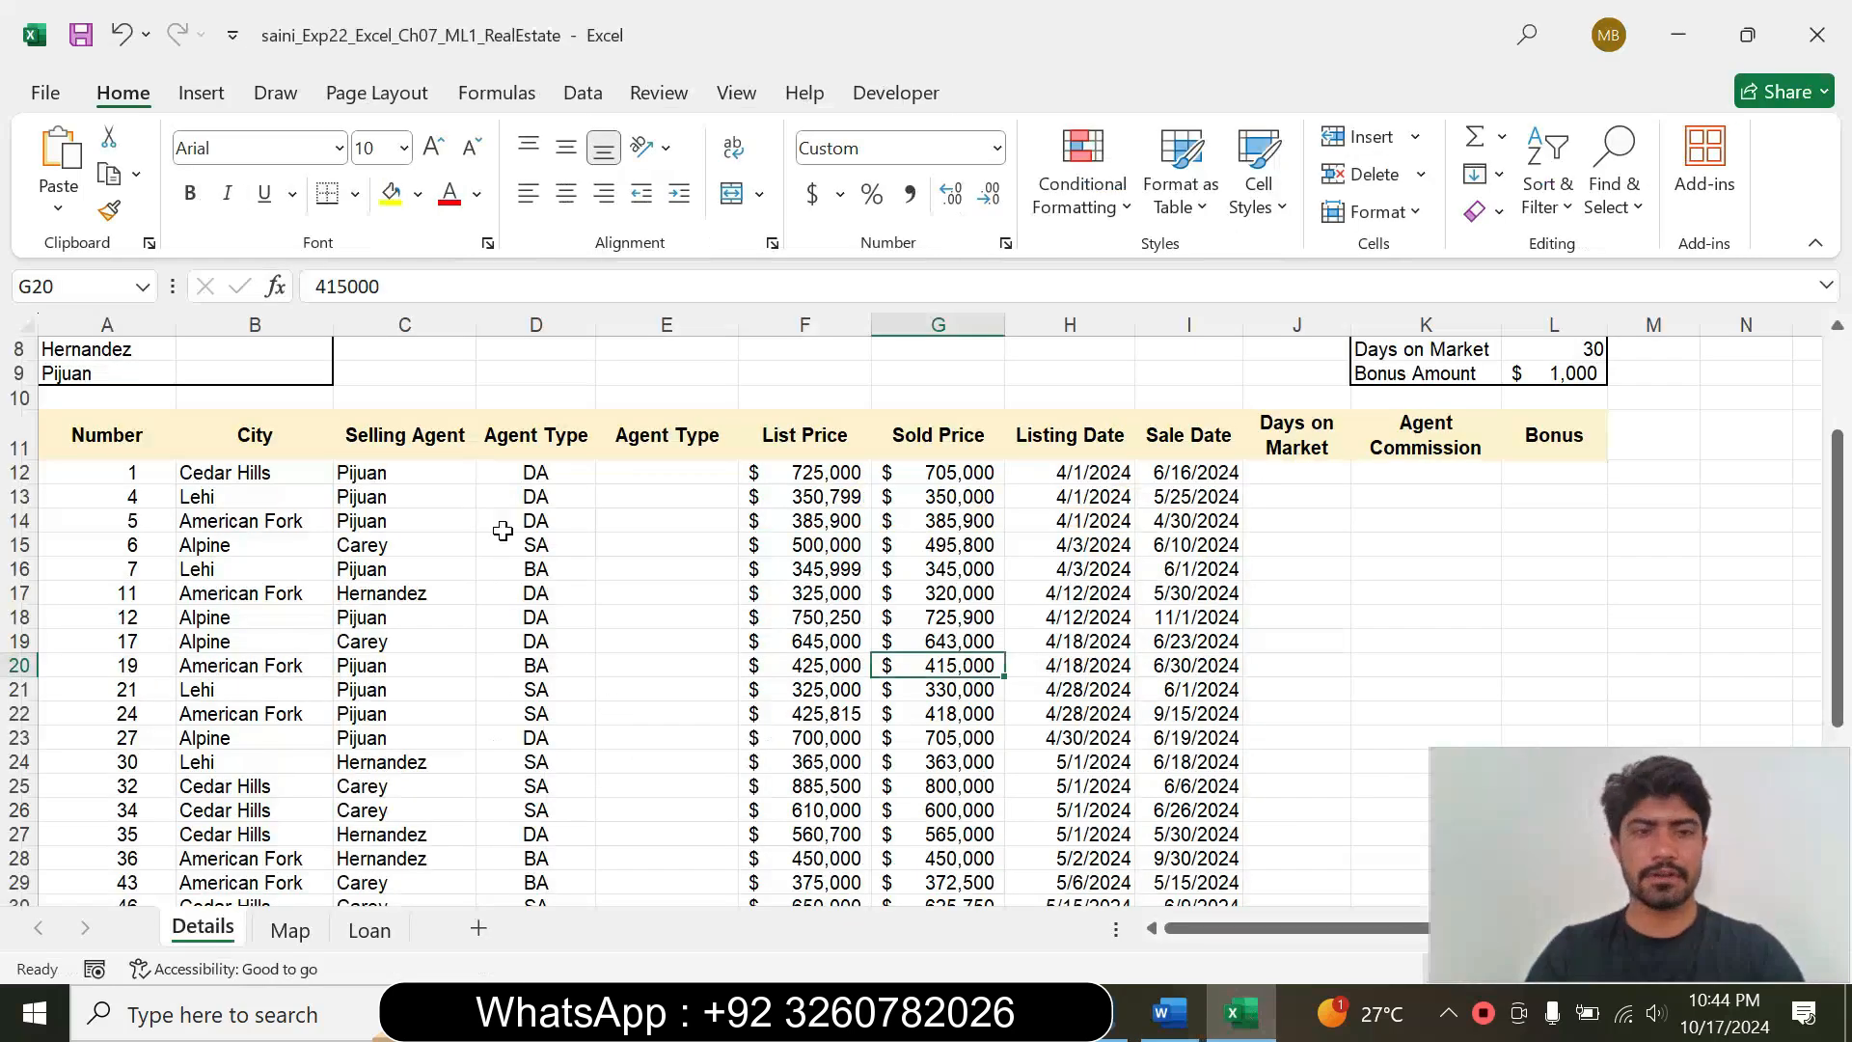
{"action": "left_click", "coordinate": [357, 589]}
{"action": "left_click_drag", "start_coordinate": [1837, 584], "coordinate": [1813, 376]}
{"action": "left_click", "coordinate": [691, 596]}
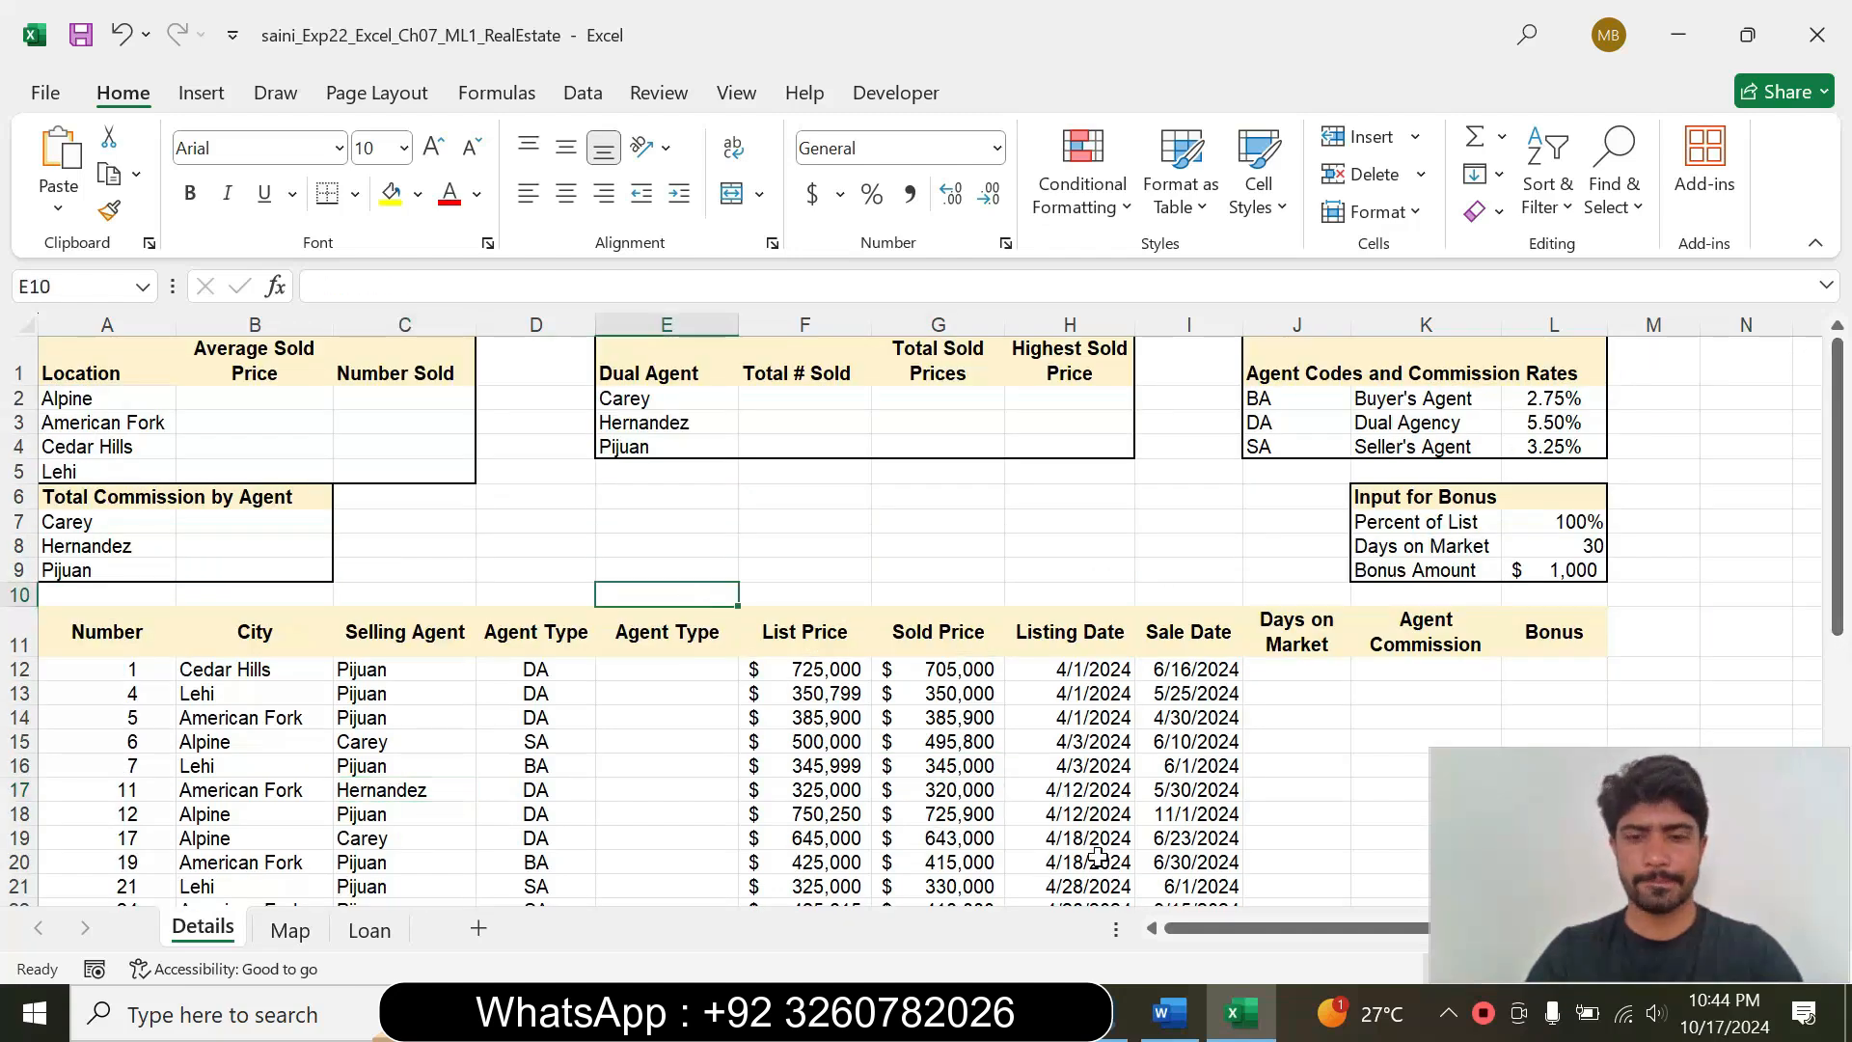
Step: Switch back to the Word instructions and restore the step 1 text to 9 pt with no highlight
{"action": "left_click", "coordinate": [1169, 1012]}
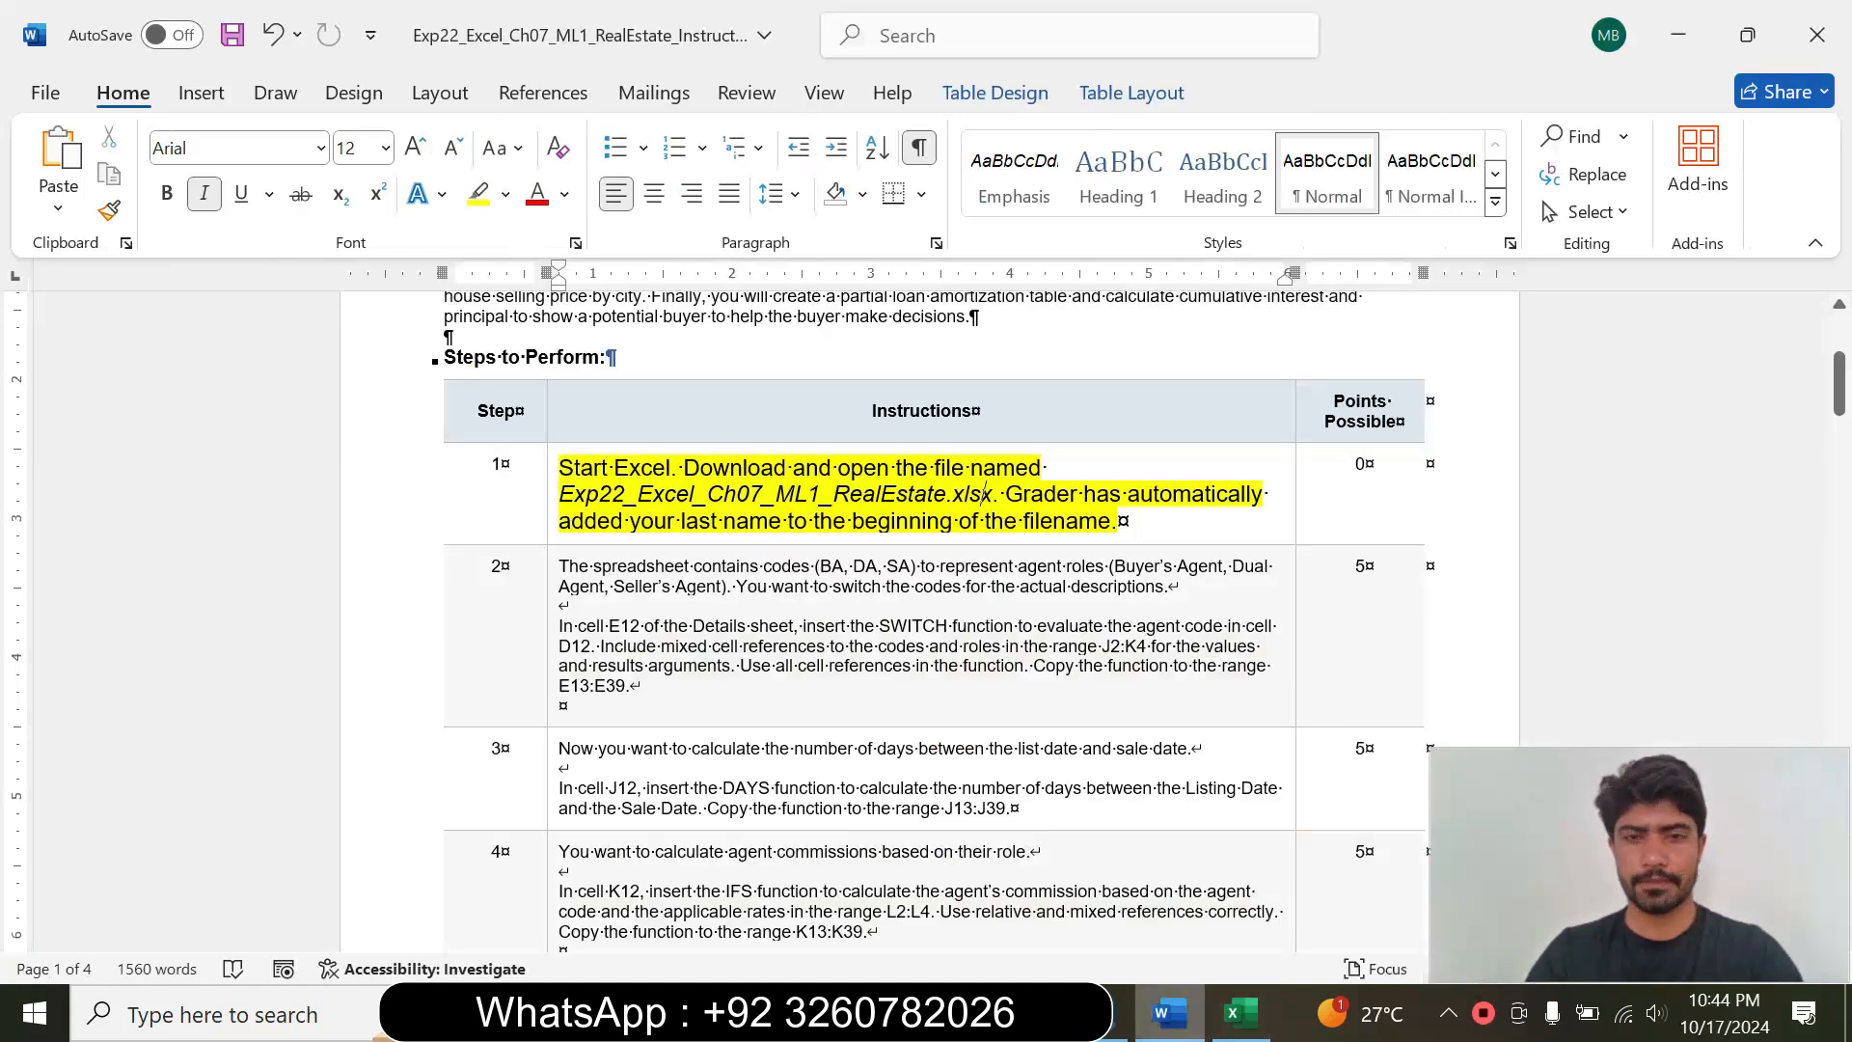
{"action": "left_click", "coordinate": [546, 535]}
{"action": "left_click", "coordinate": [719, 440]}
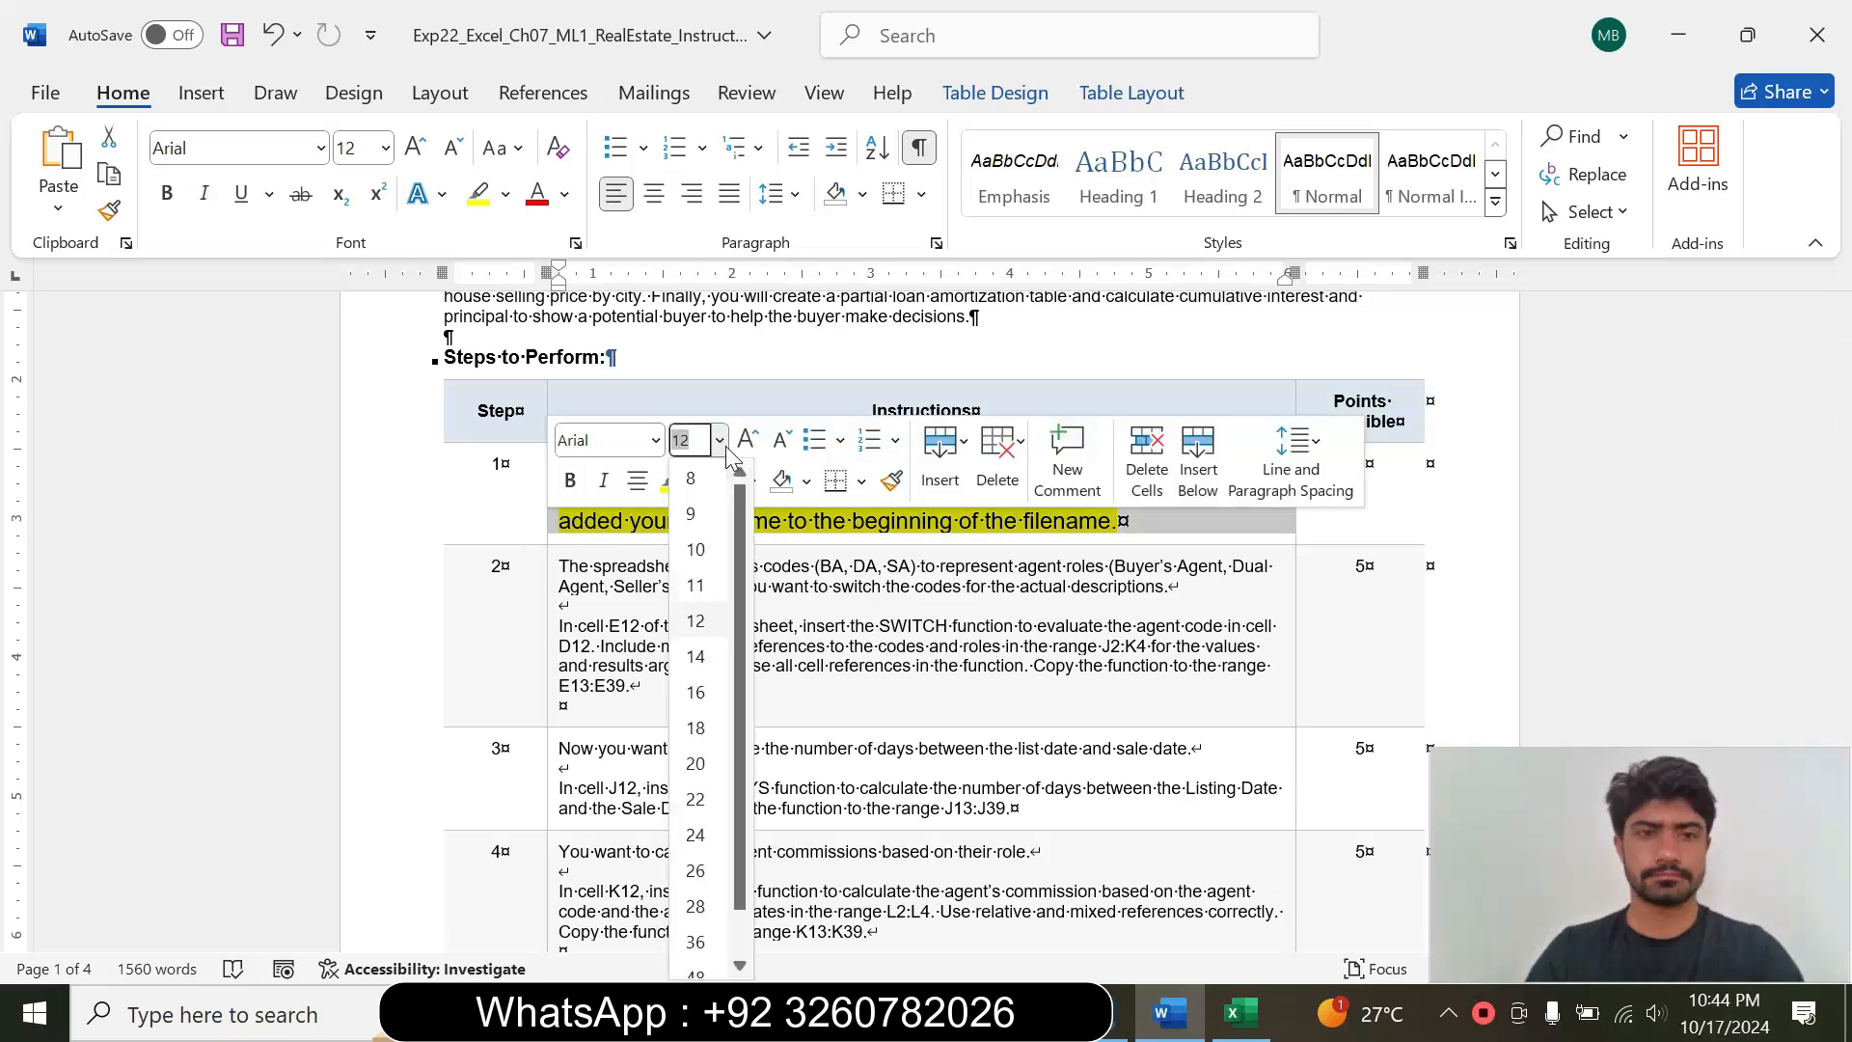
{"action": "left_click", "coordinate": [698, 511]}
{"action": "left_click", "coordinate": [697, 483]}
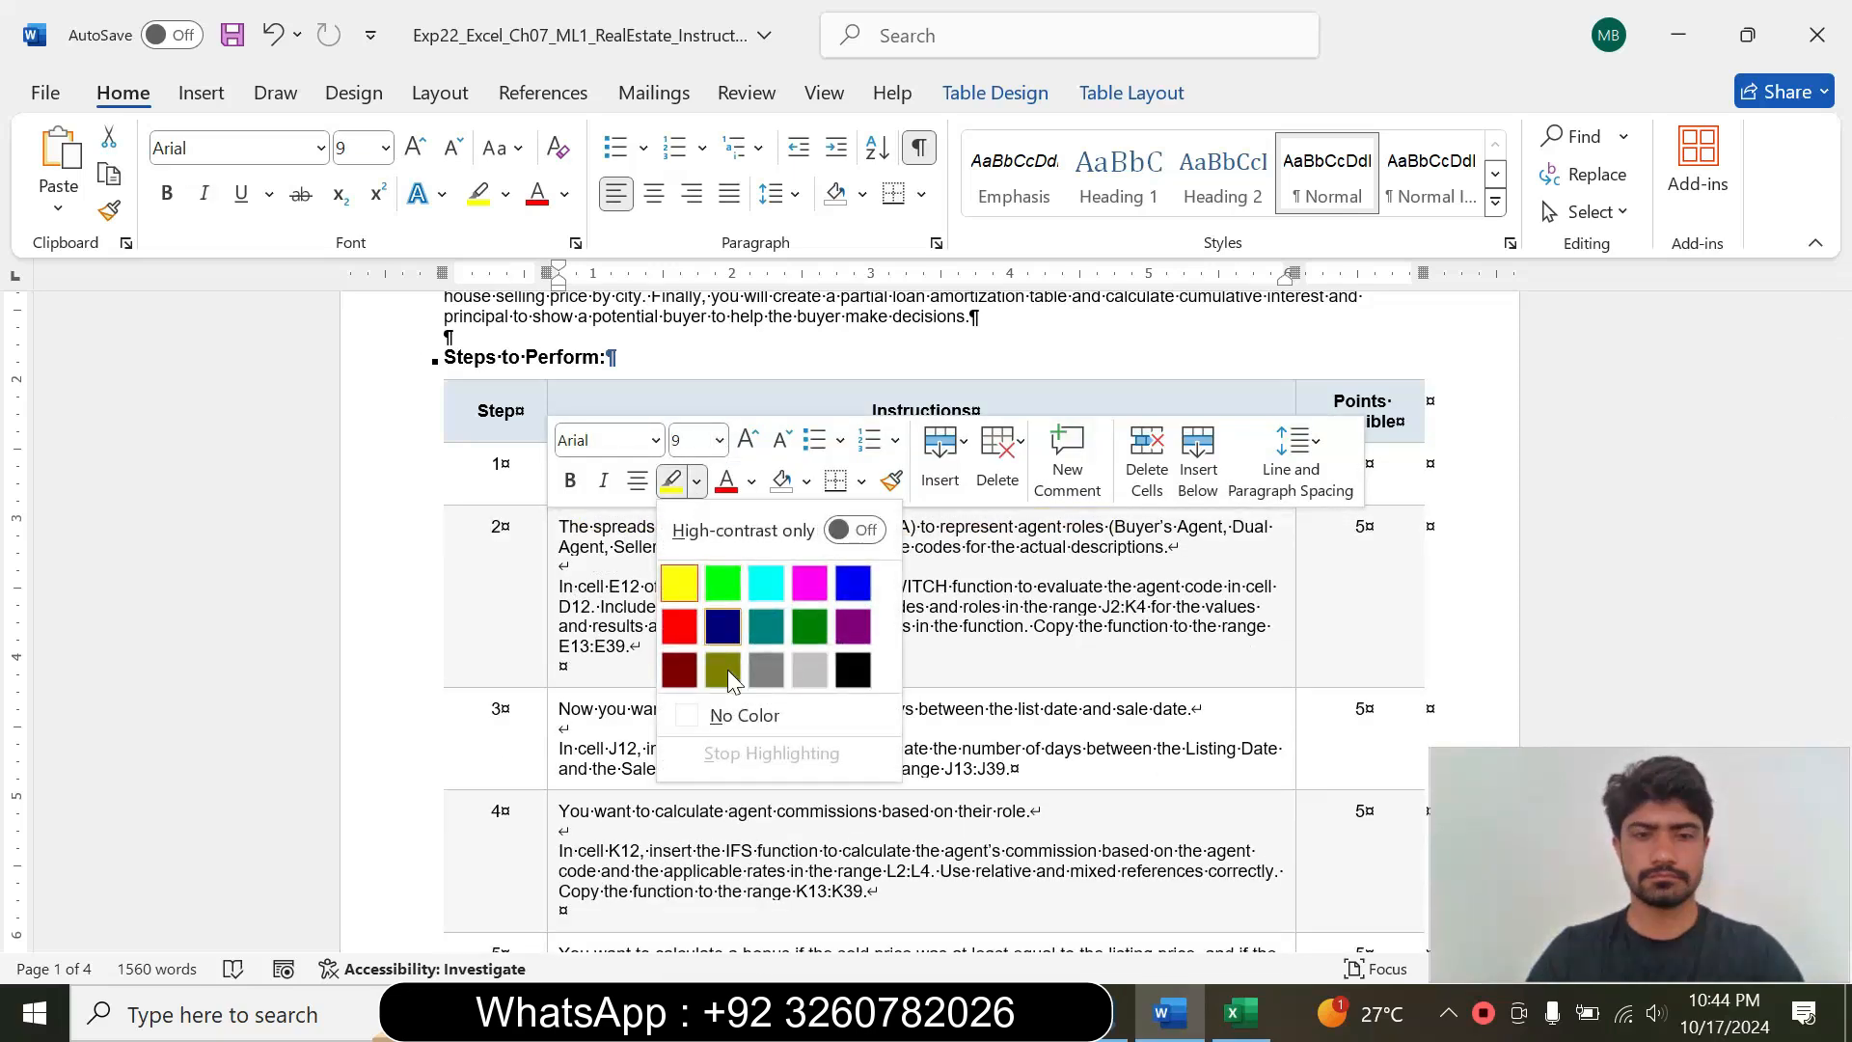
{"action": "left_click", "coordinate": [725, 705]}
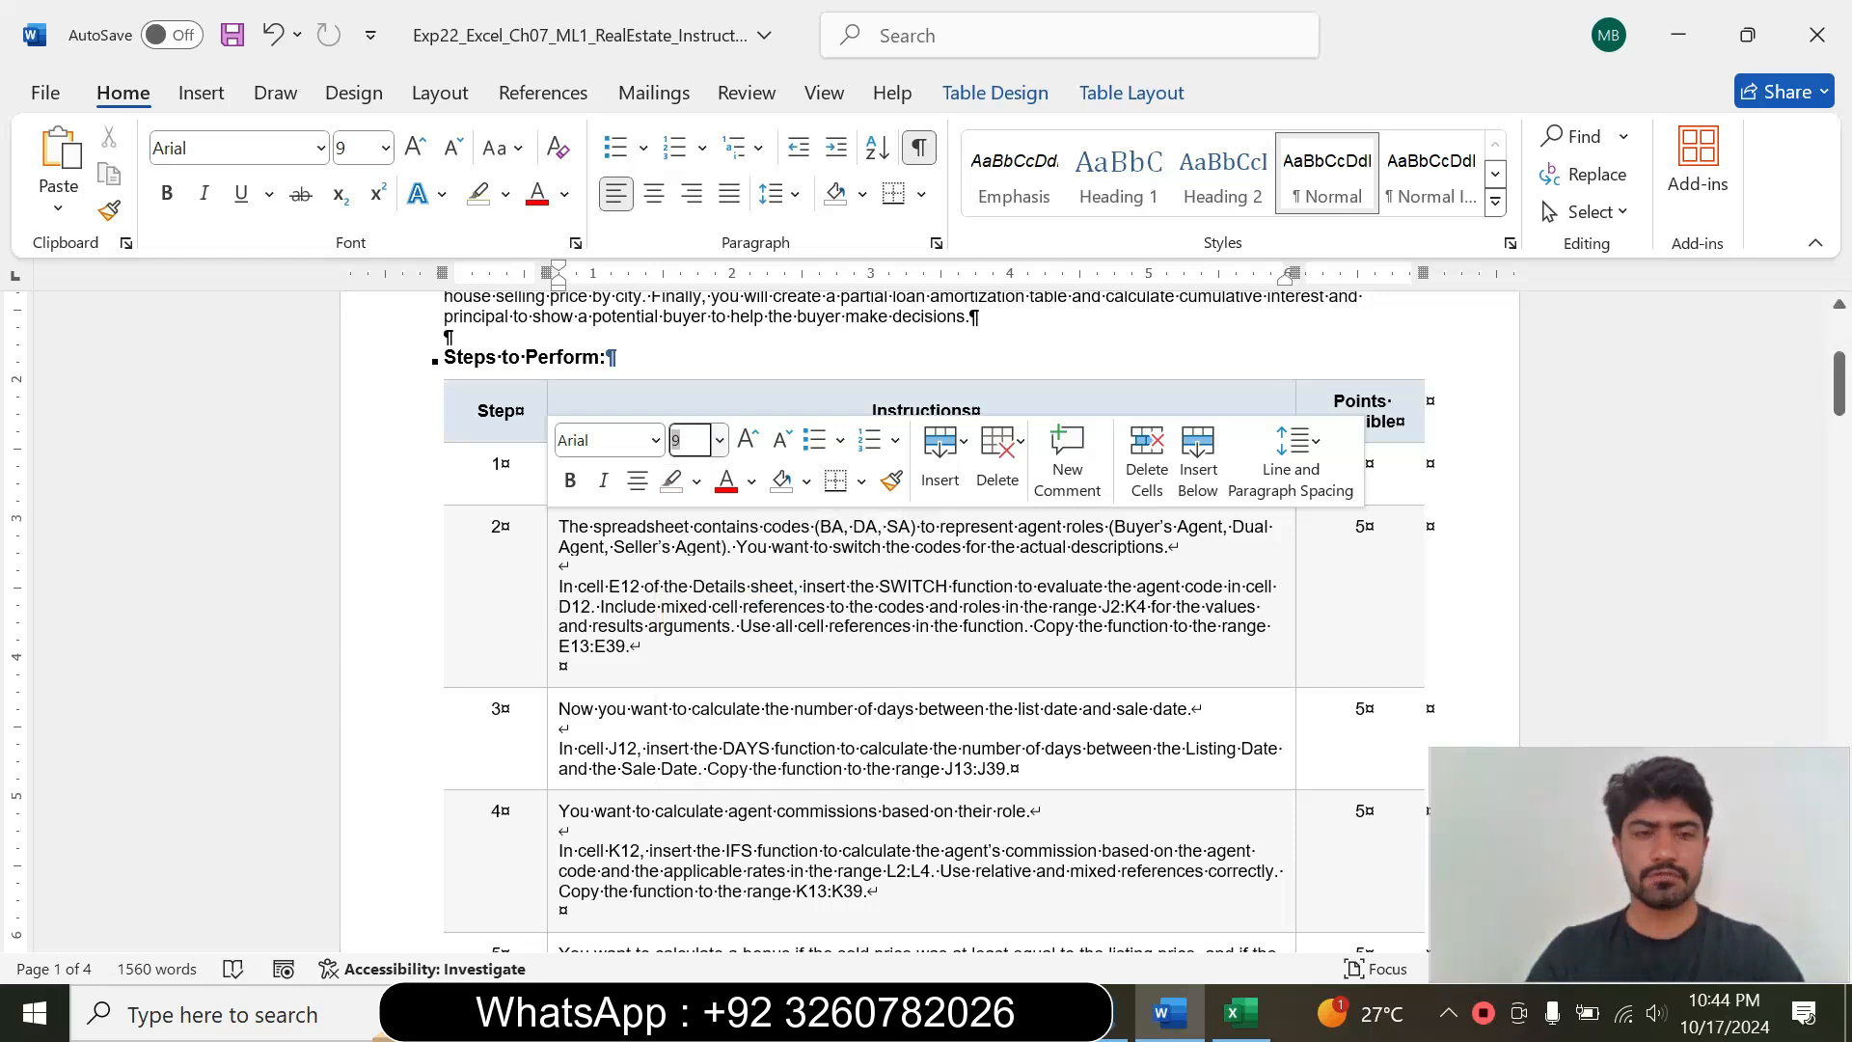
Step: Set the step 2 instruction text to 12 pt and highlight it in turquoise
{"action": "left_click", "coordinate": [553, 635]}
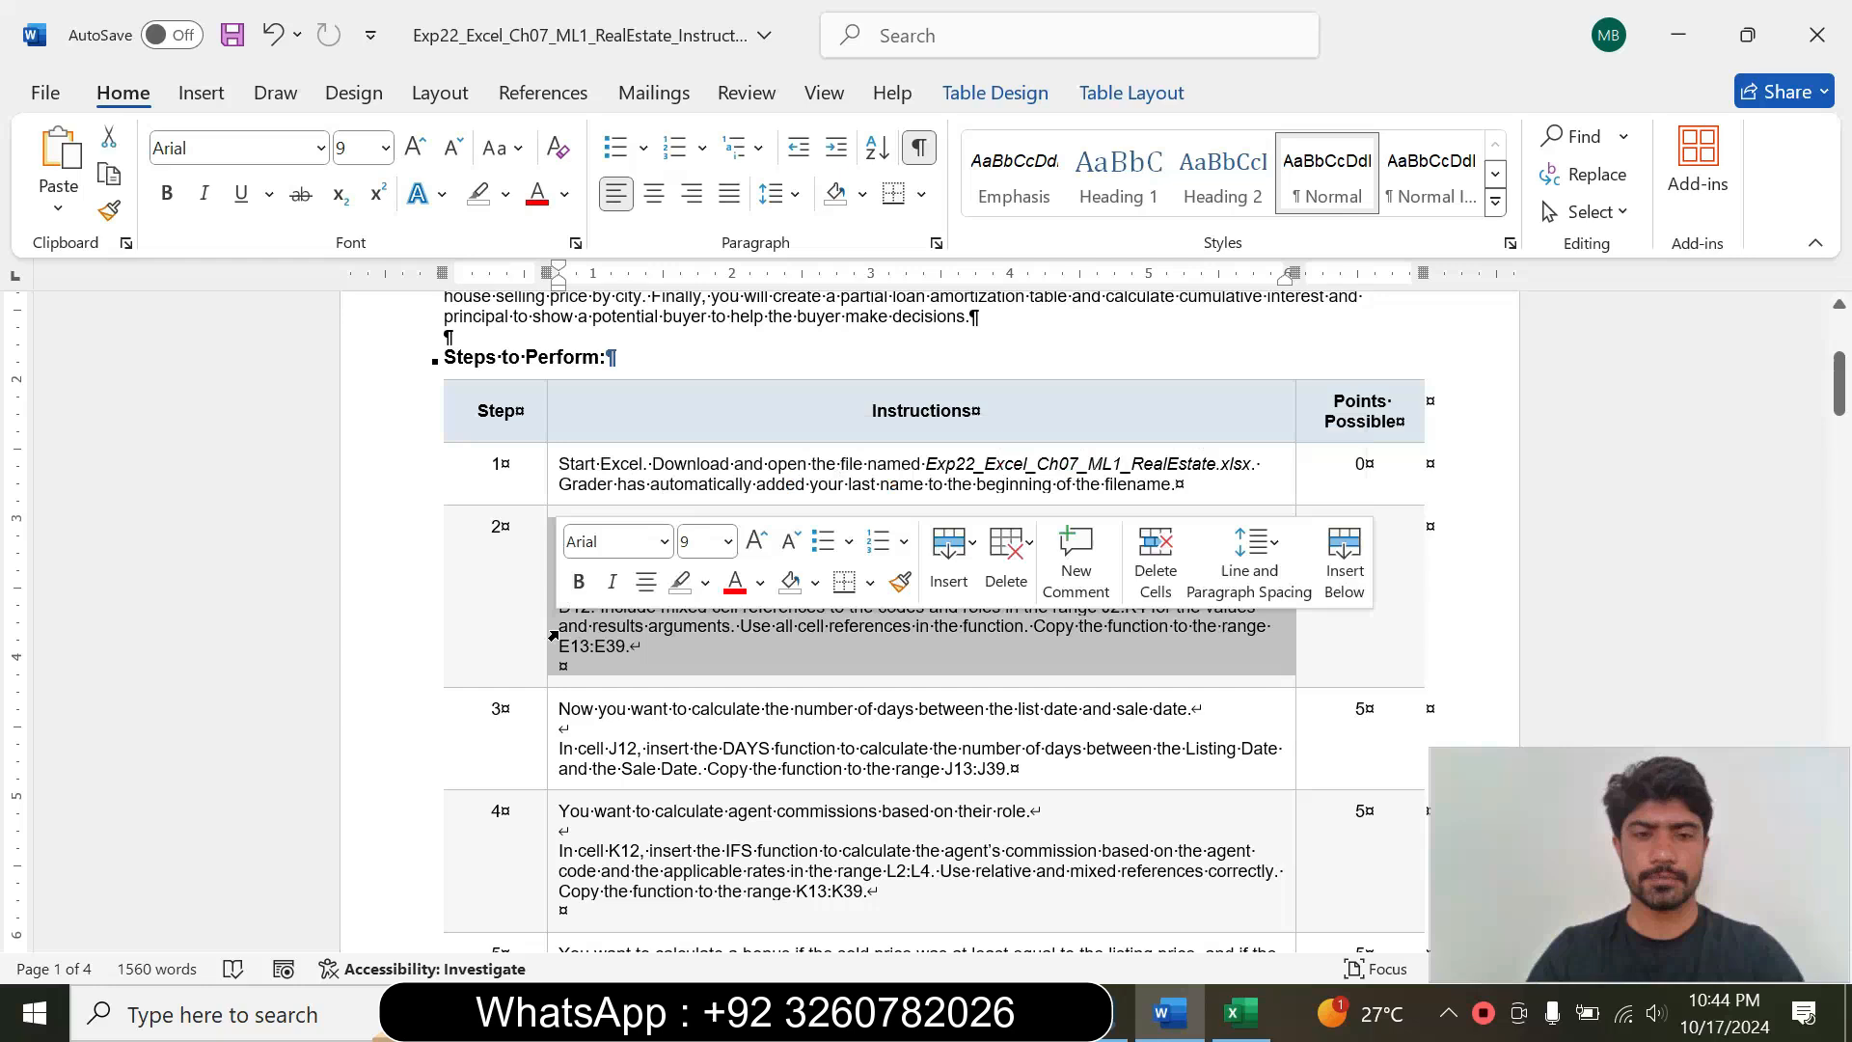
{"action": "left_click", "coordinate": [727, 542]}
{"action": "left_click", "coordinate": [708, 166]}
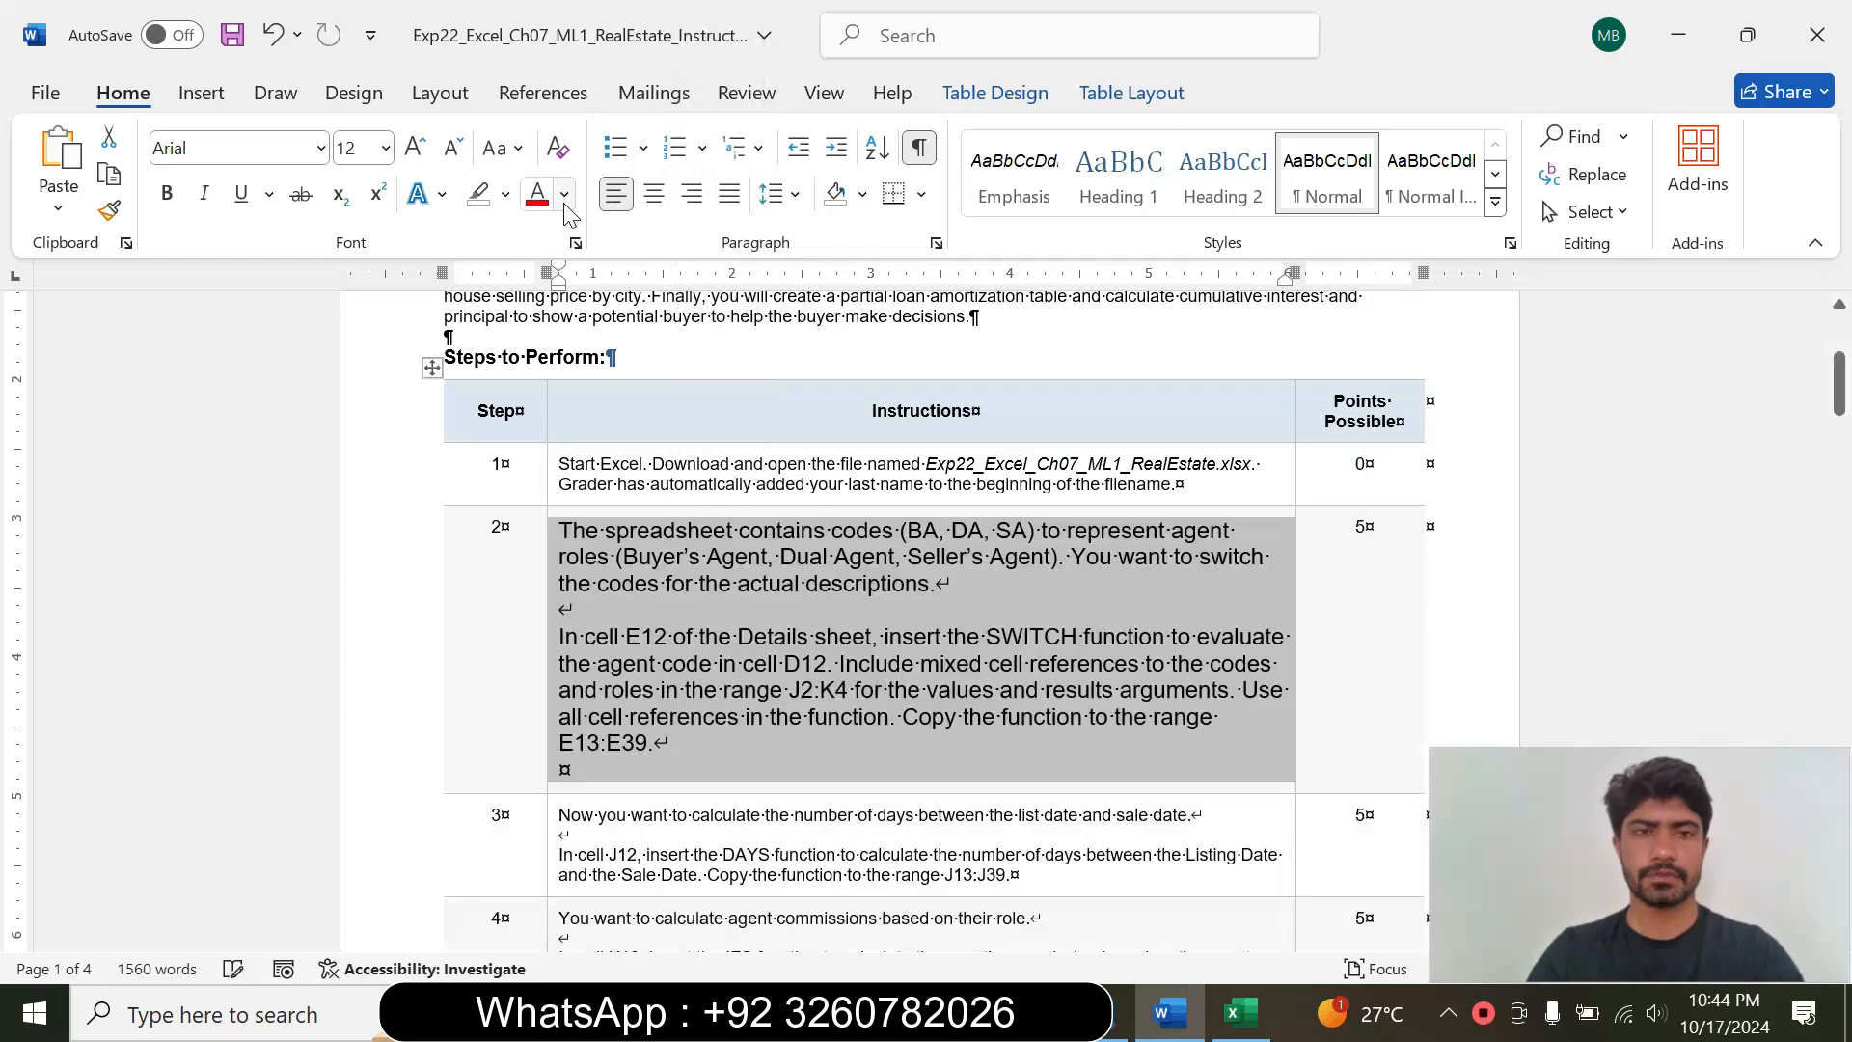
{"action": "left_click", "coordinate": [505, 194]}
{"action": "left_click", "coordinate": [571, 295]}
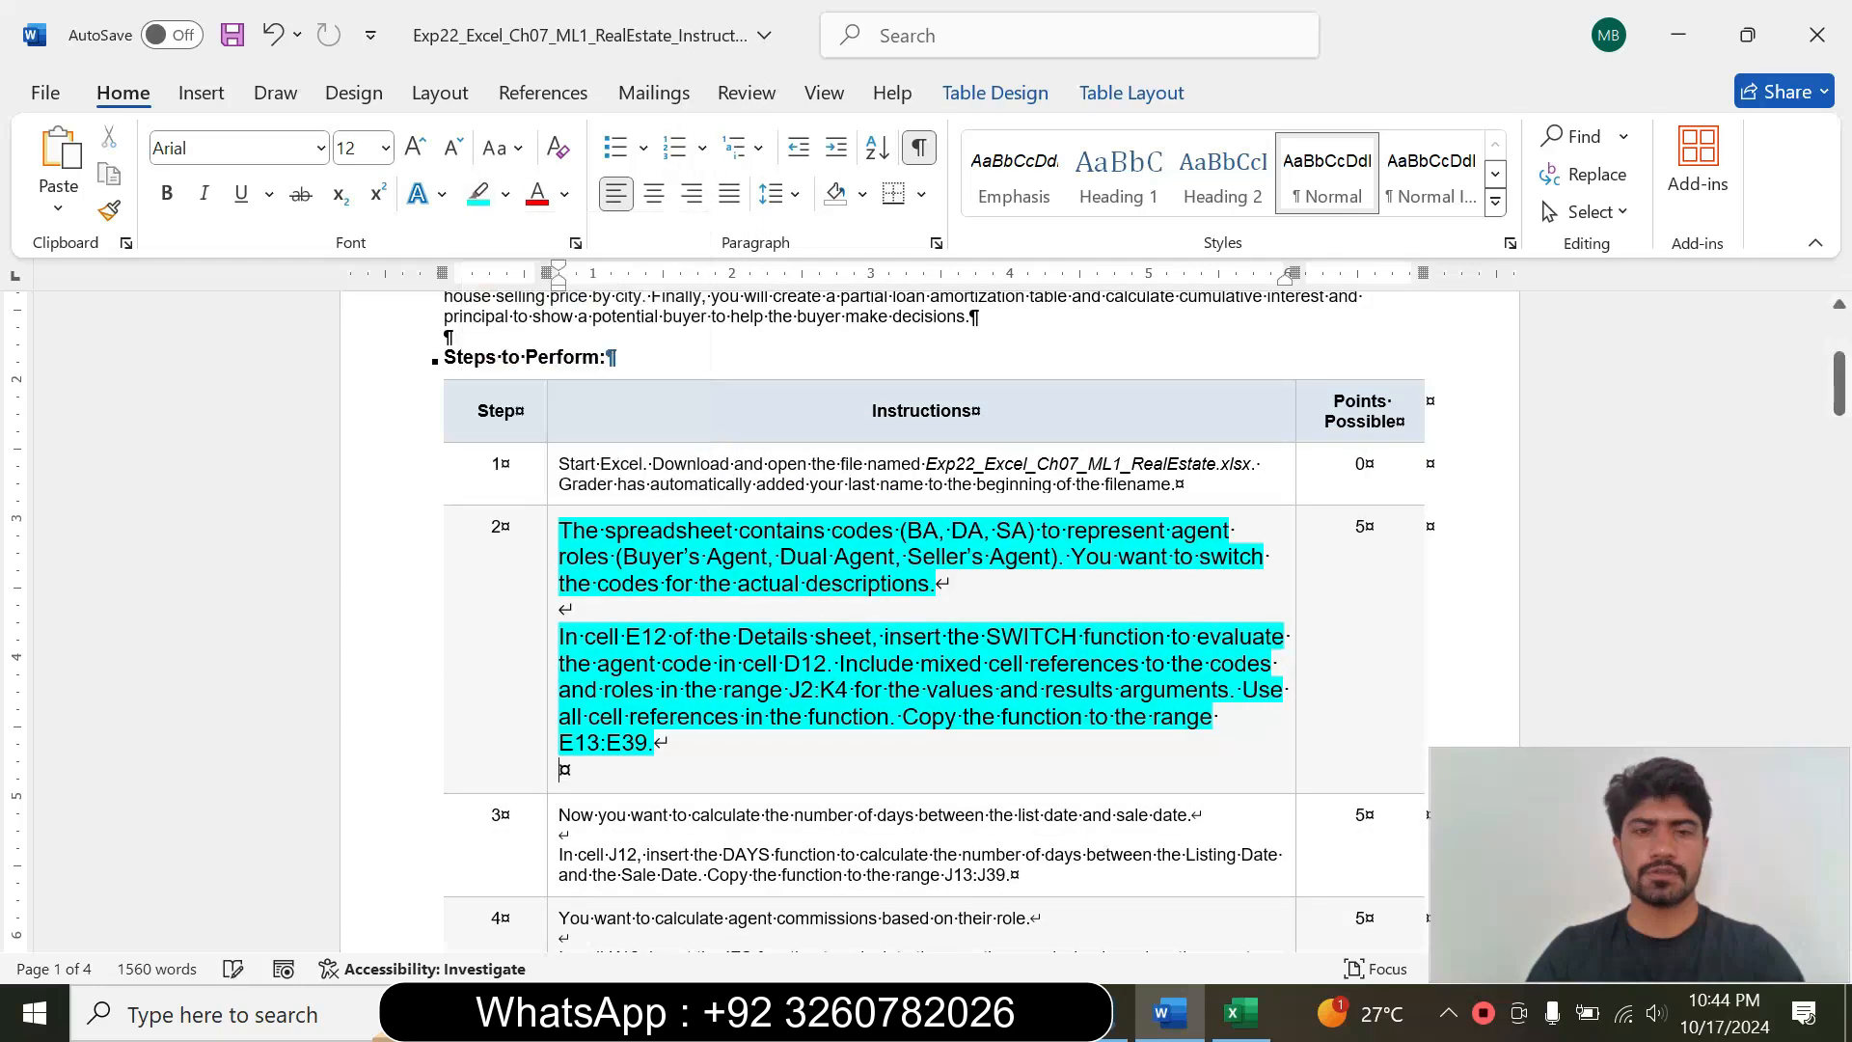
Step: Read the step 2 instructions about the SWITCH function for cell E12, checking them against the Details sheet in Excel
{"action": "left_click_drag", "start_coordinate": [561, 530], "coordinate": [953, 583]}
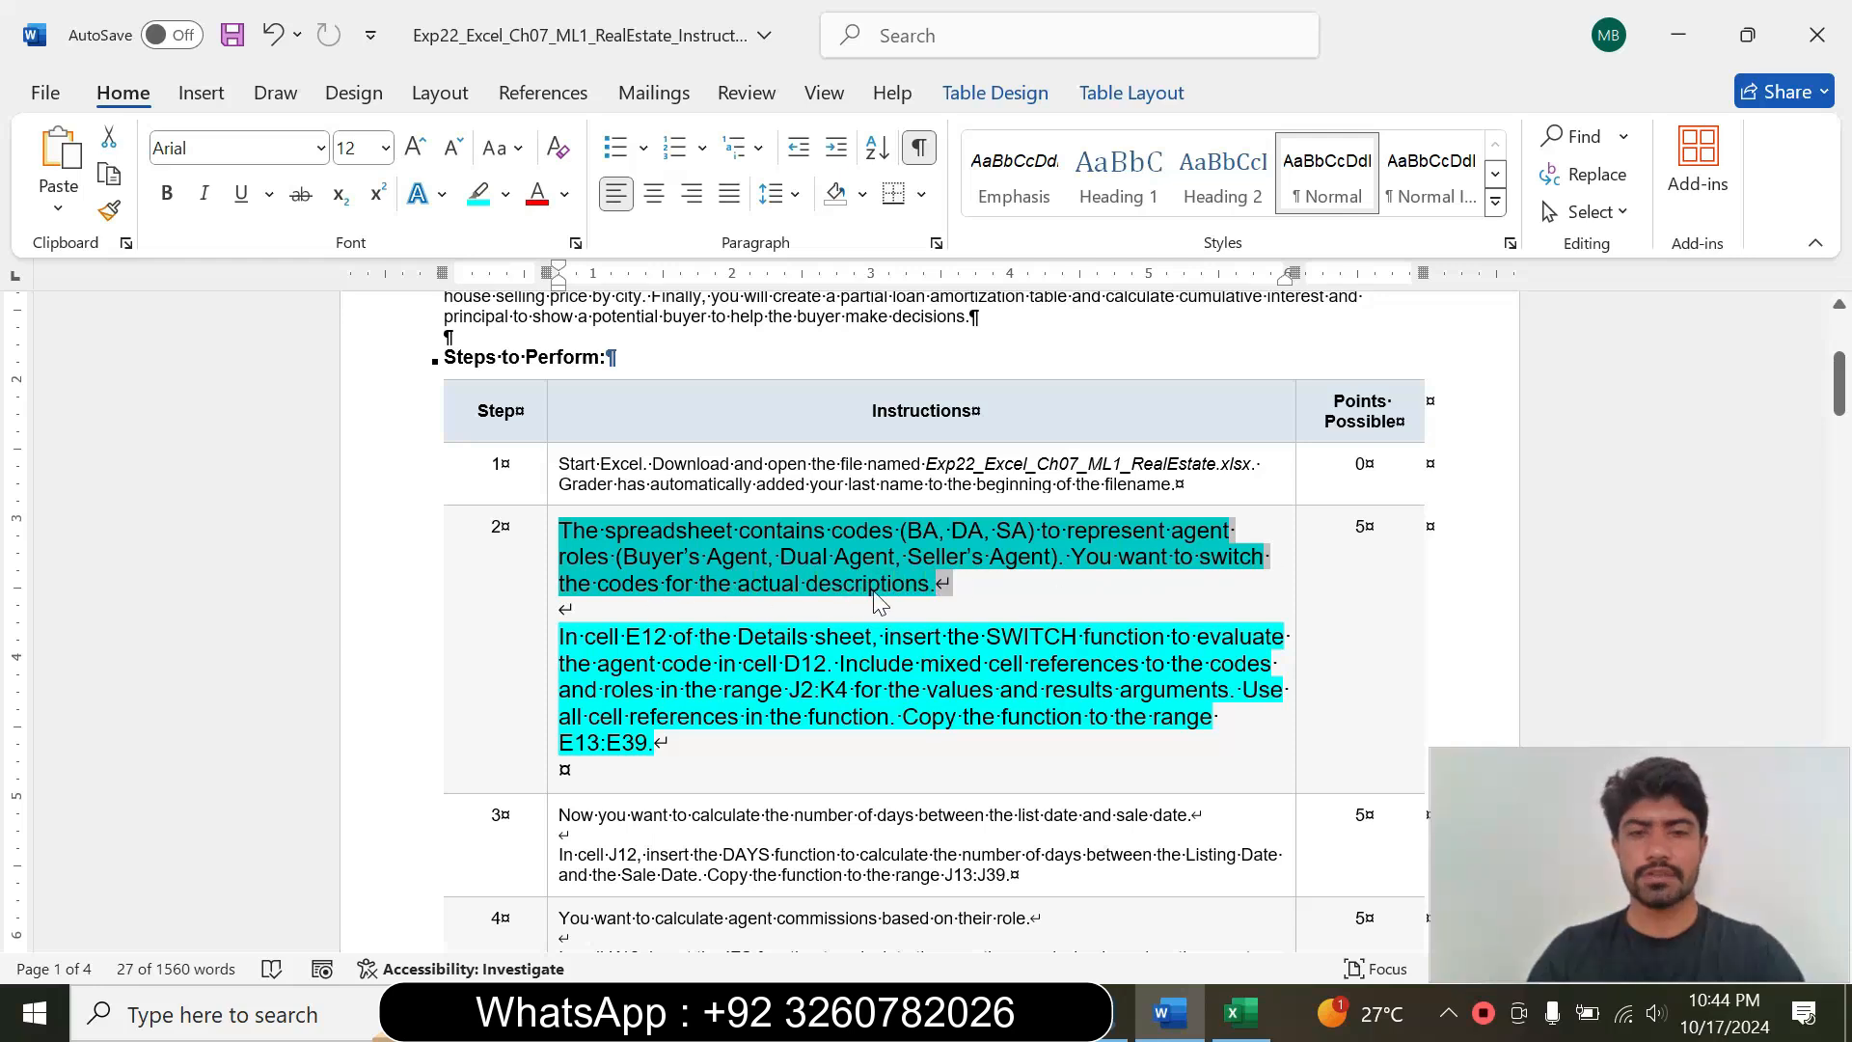
{"action": "left_click_drag", "start_coordinate": [560, 637], "coordinate": [888, 724]}
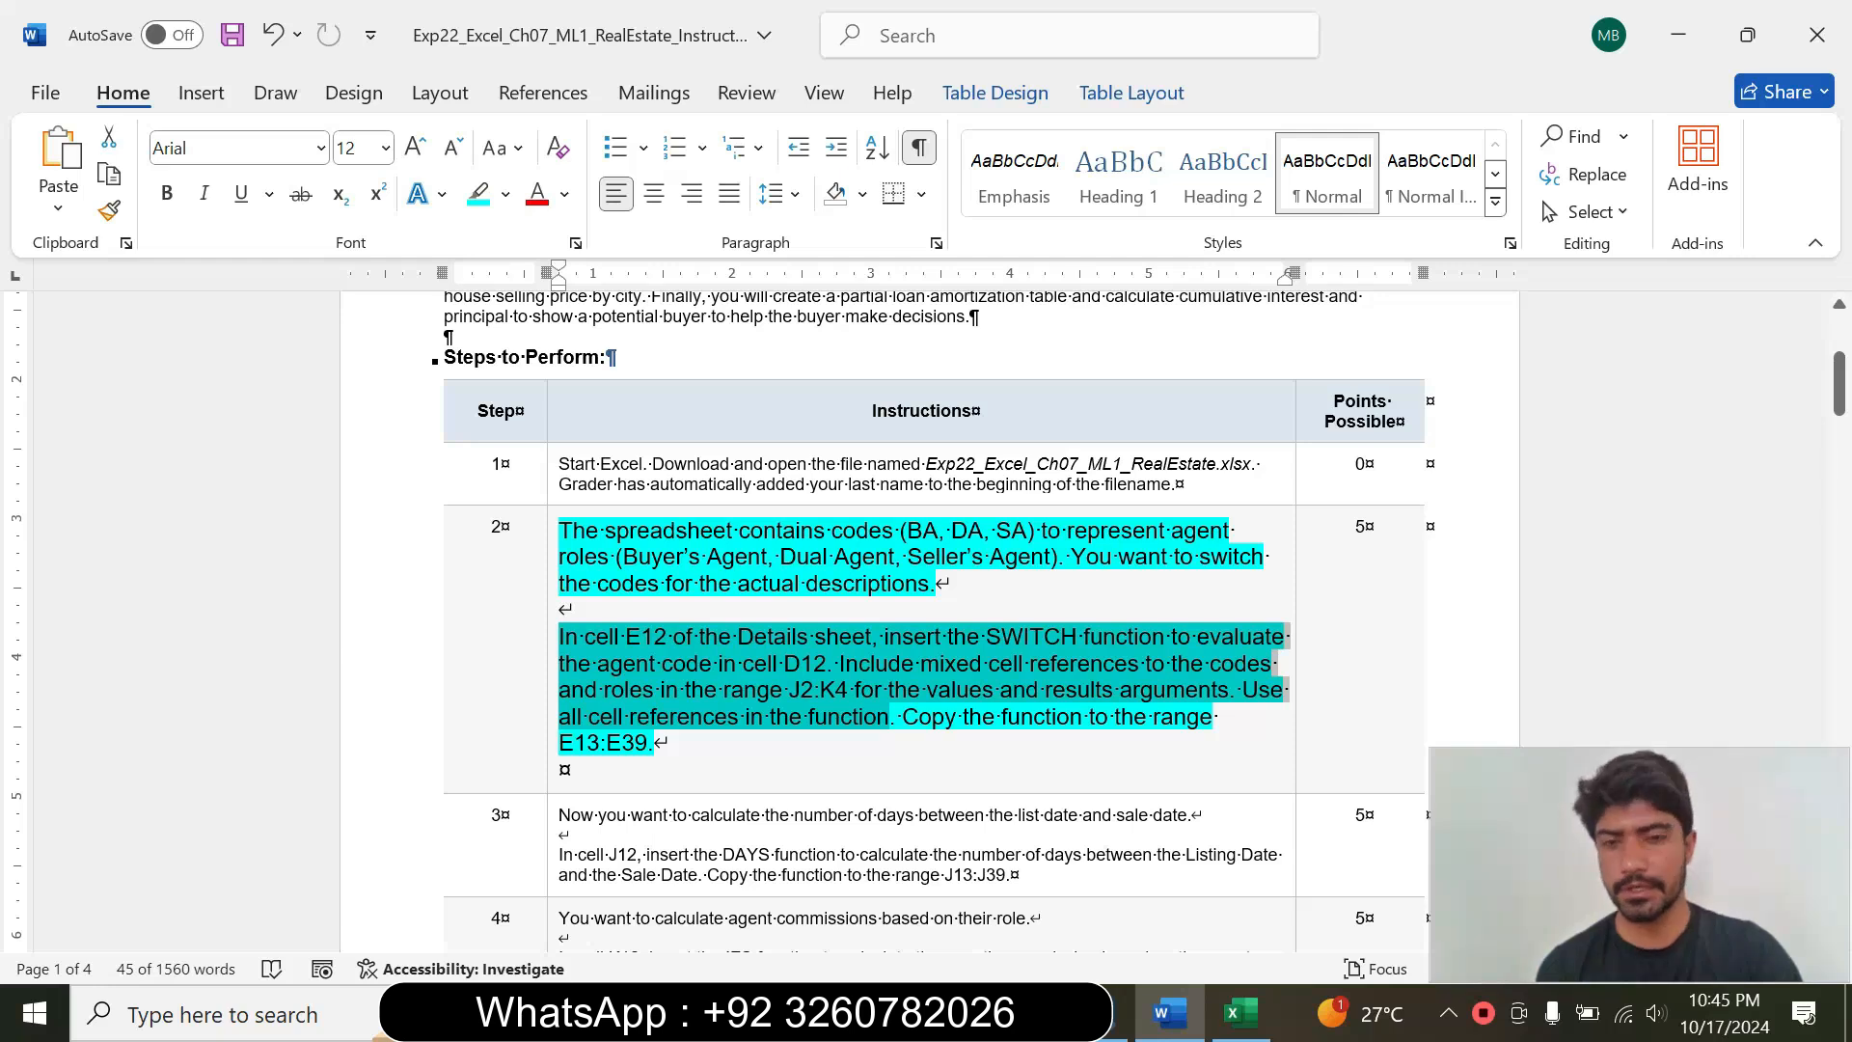
{"action": "left_click", "coordinate": [656, 743]}
{"action": "left_click_drag", "start_coordinate": [558, 636], "coordinate": [813, 637]}
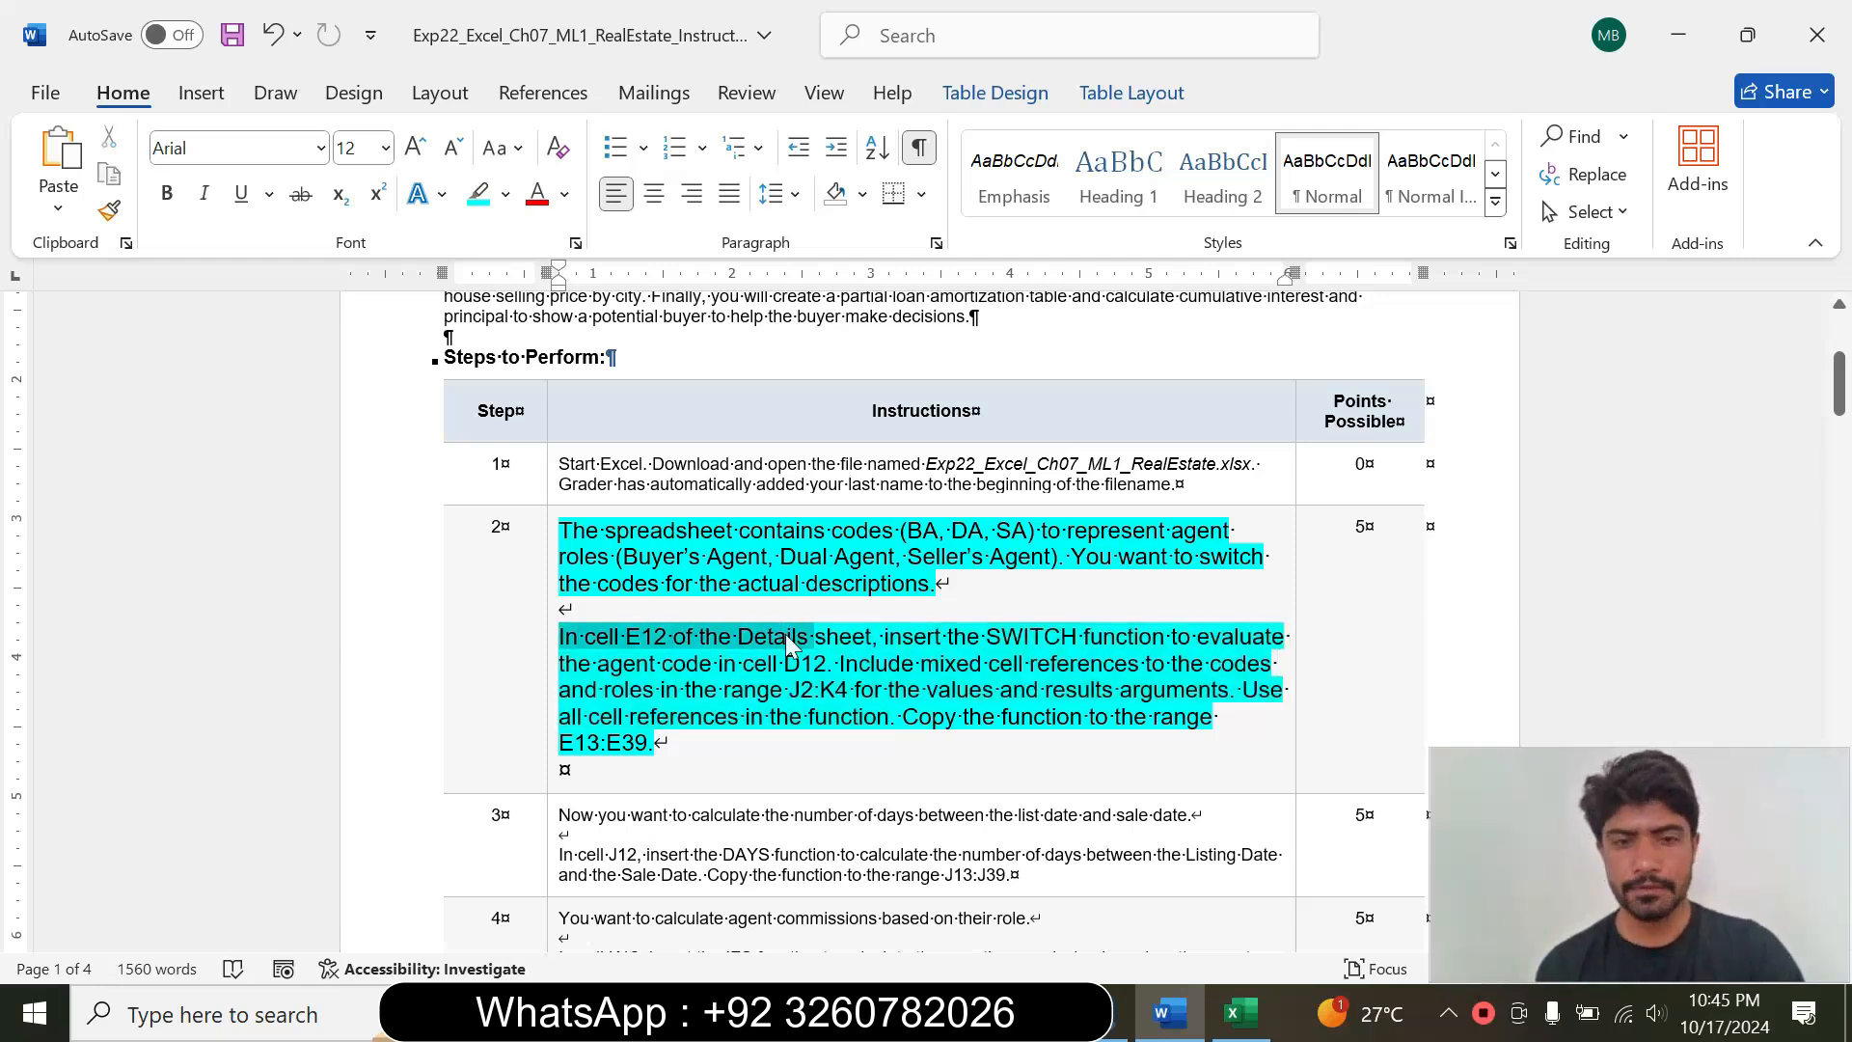
{"action": "left_click", "coordinate": [1241, 1012]}
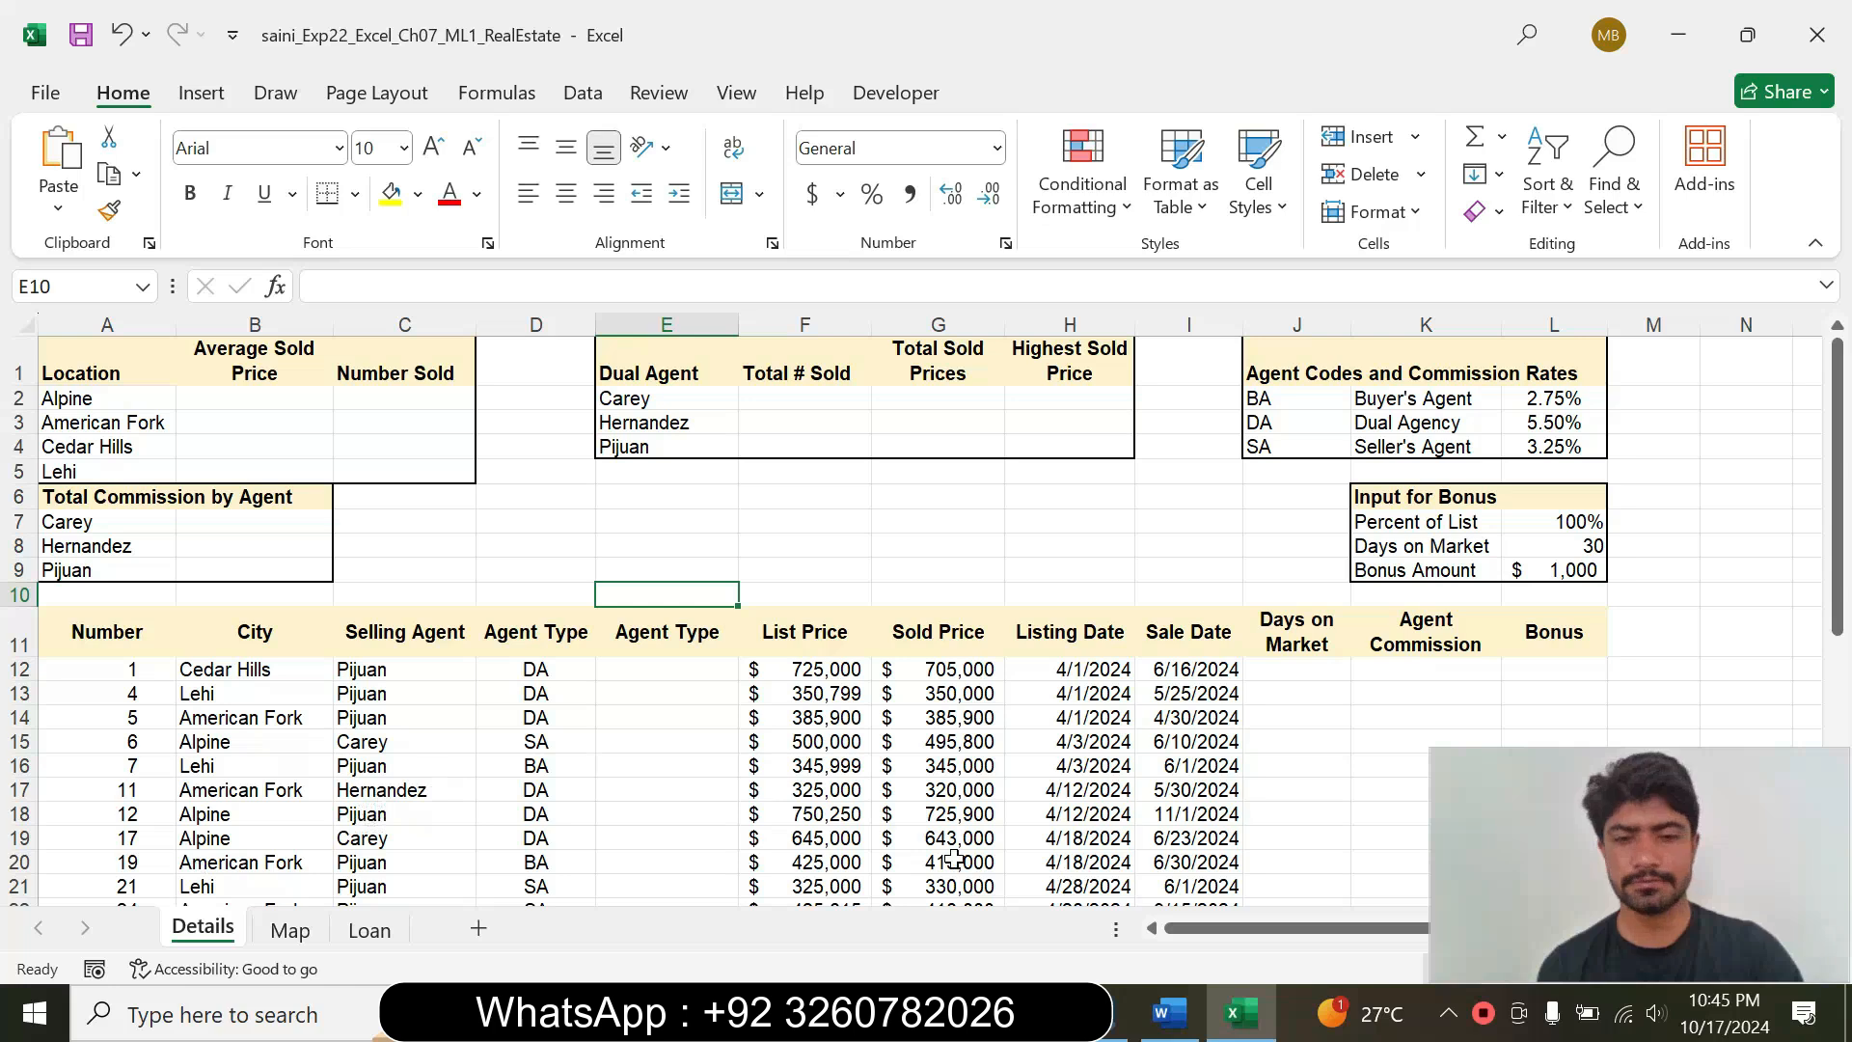
{"action": "left_click", "coordinate": [1169, 1013]}
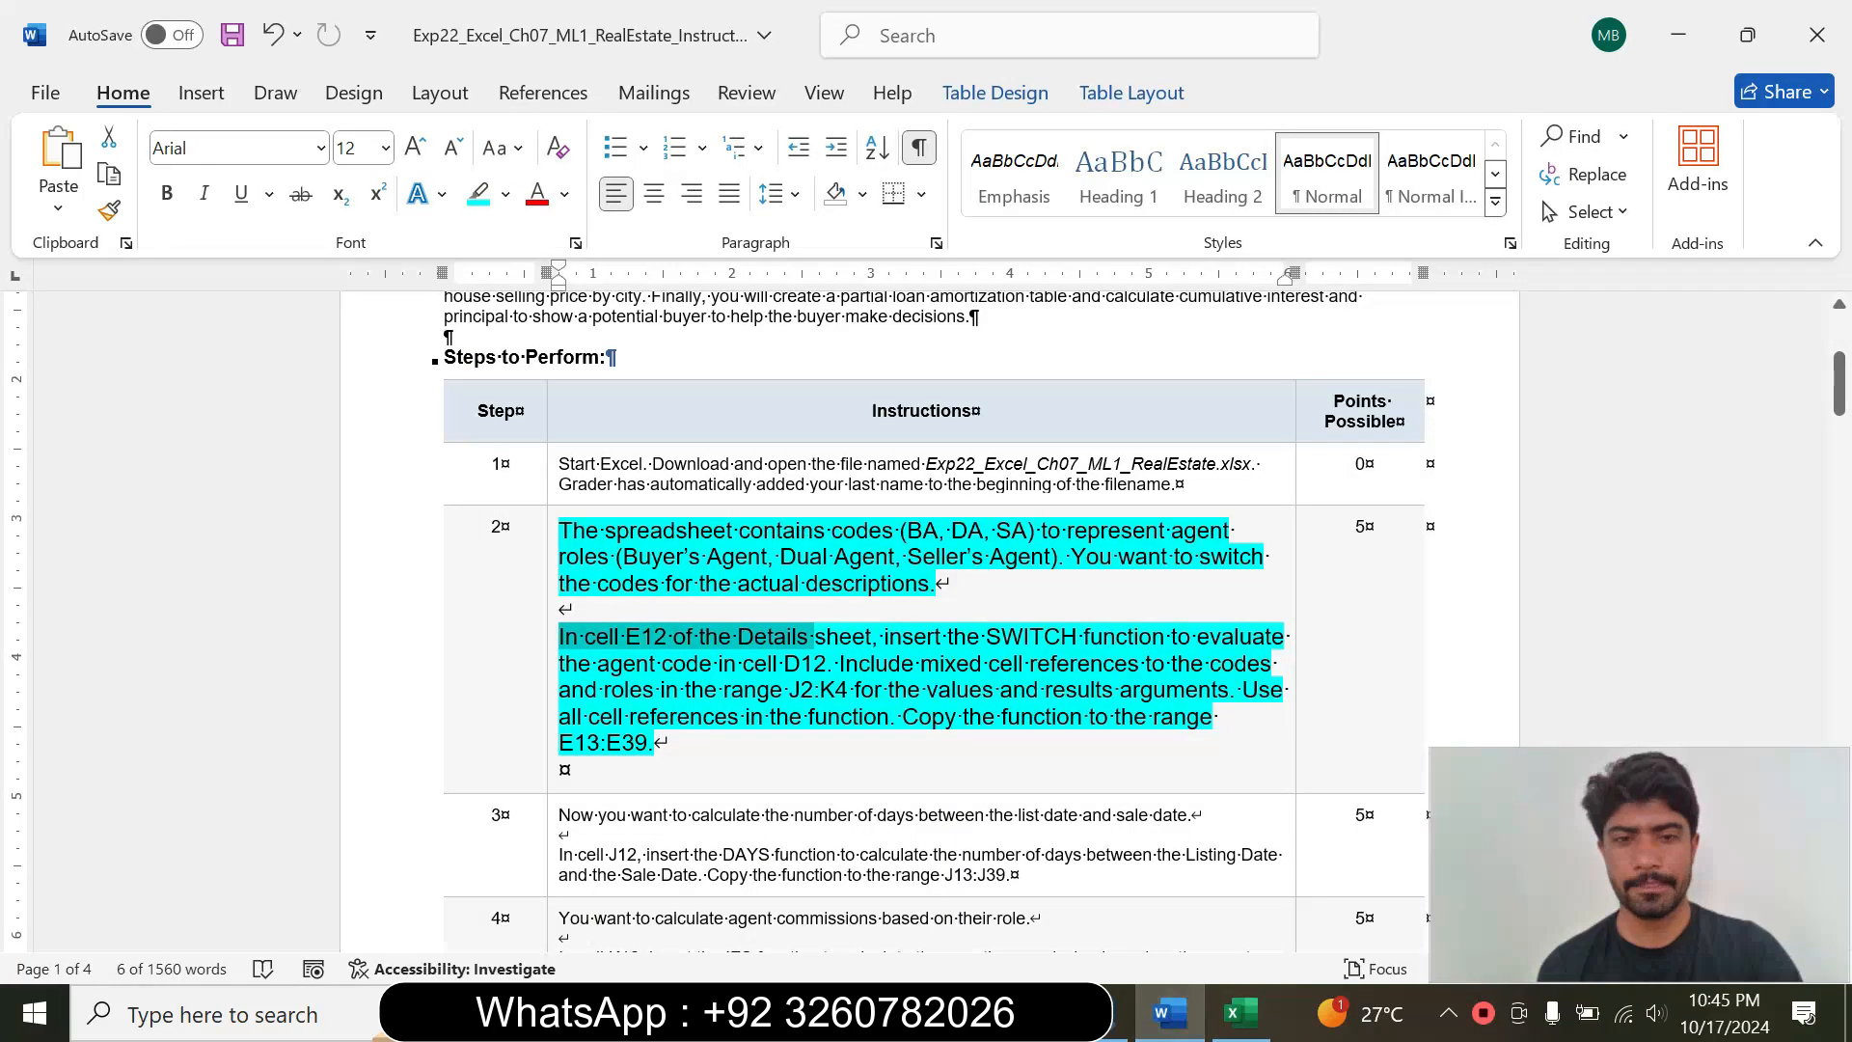
{"action": "left_click", "coordinate": [833, 663]}
{"action": "left_click_drag", "start_coordinate": [620, 637], "coordinate": [687, 636]}
{"action": "left_click", "coordinate": [685, 636]}
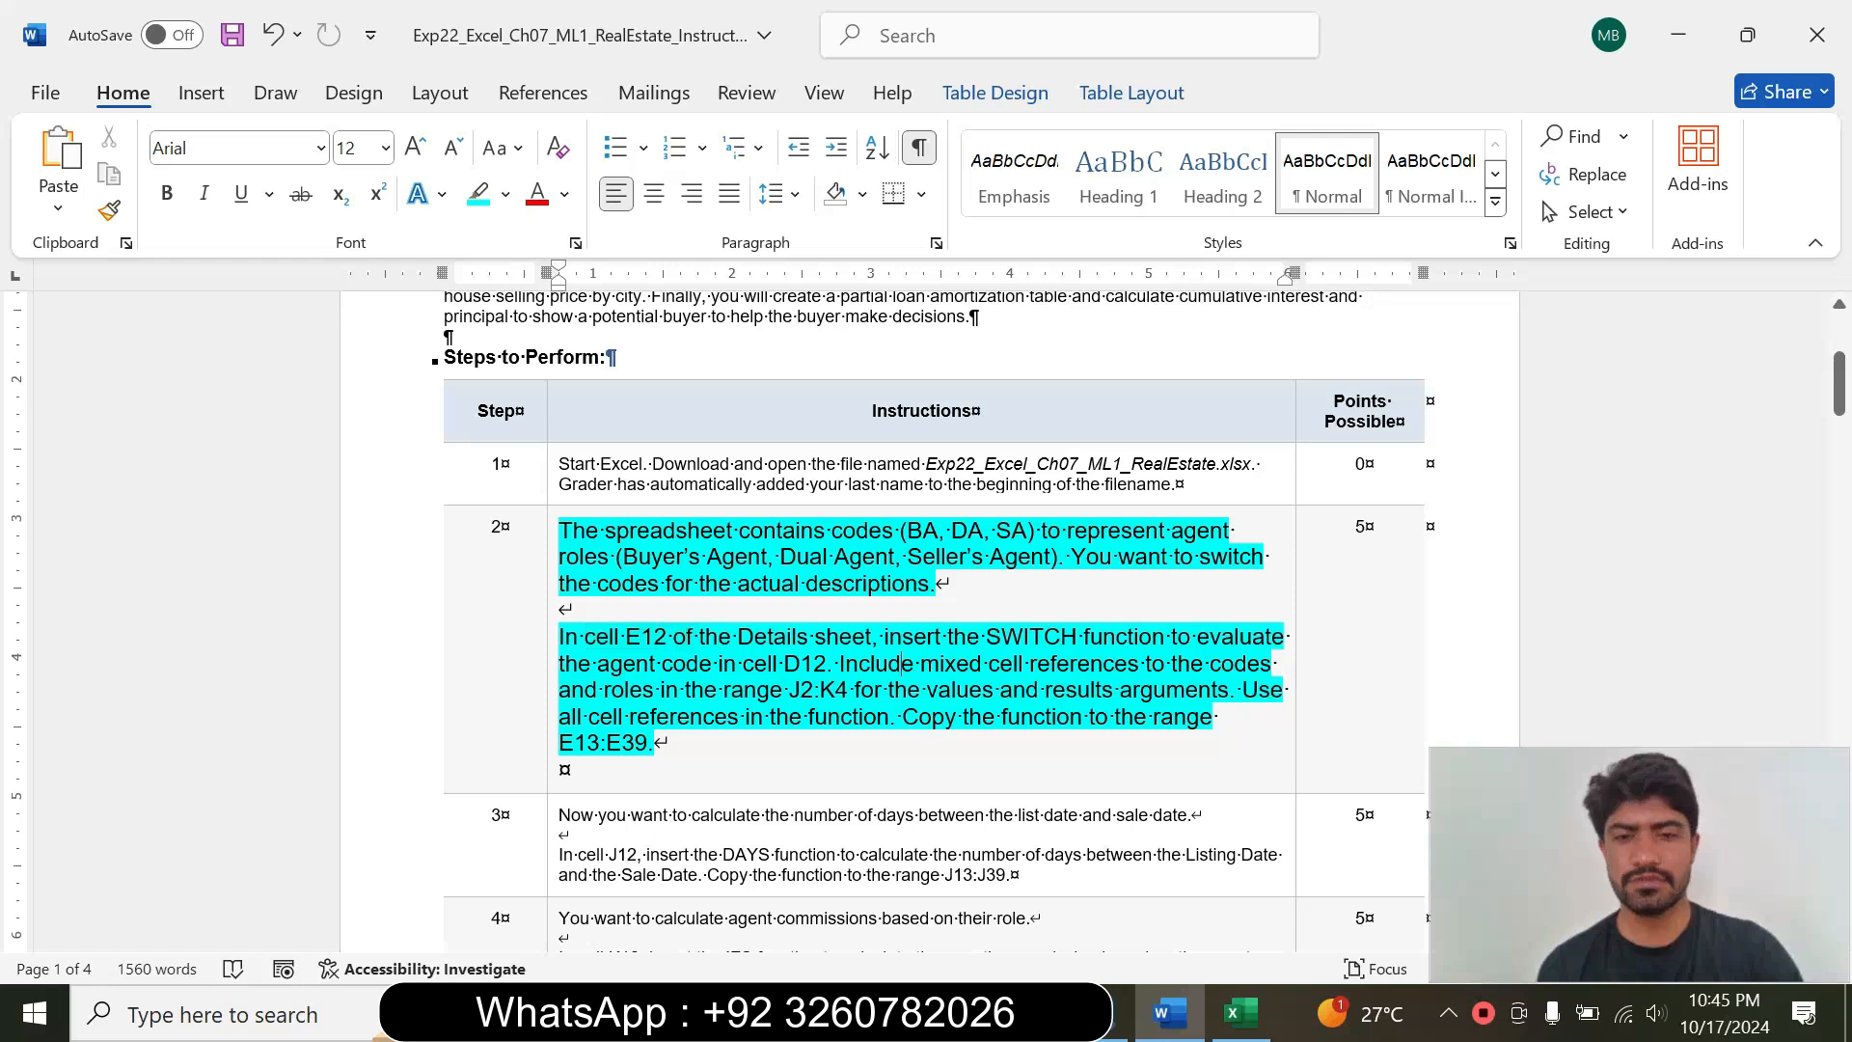
Step: In Excel, start a SWITCH formula in cell E12 of the Details sheet with D12 as the expression
{"action": "left_click", "coordinate": [1240, 1013]}
{"action": "left_click", "coordinate": [654, 673]}
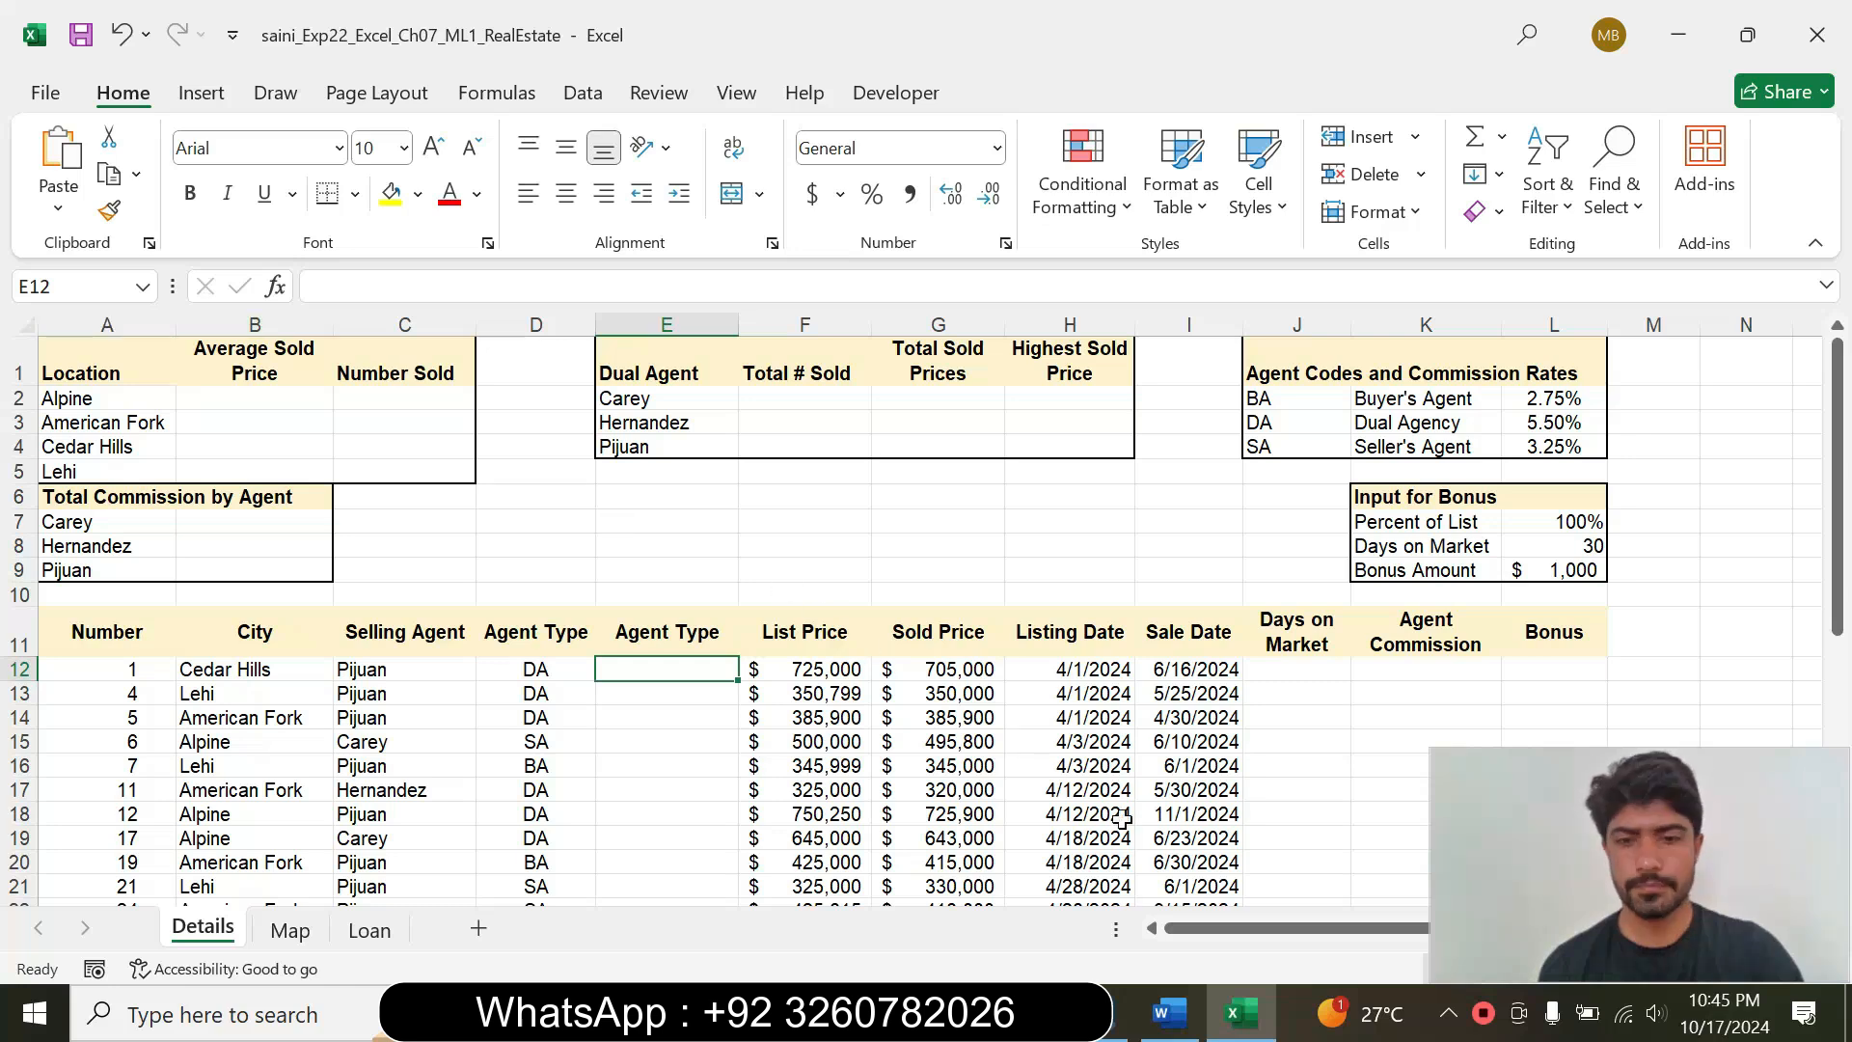
{"action": "left_click", "coordinate": [1167, 1015]}
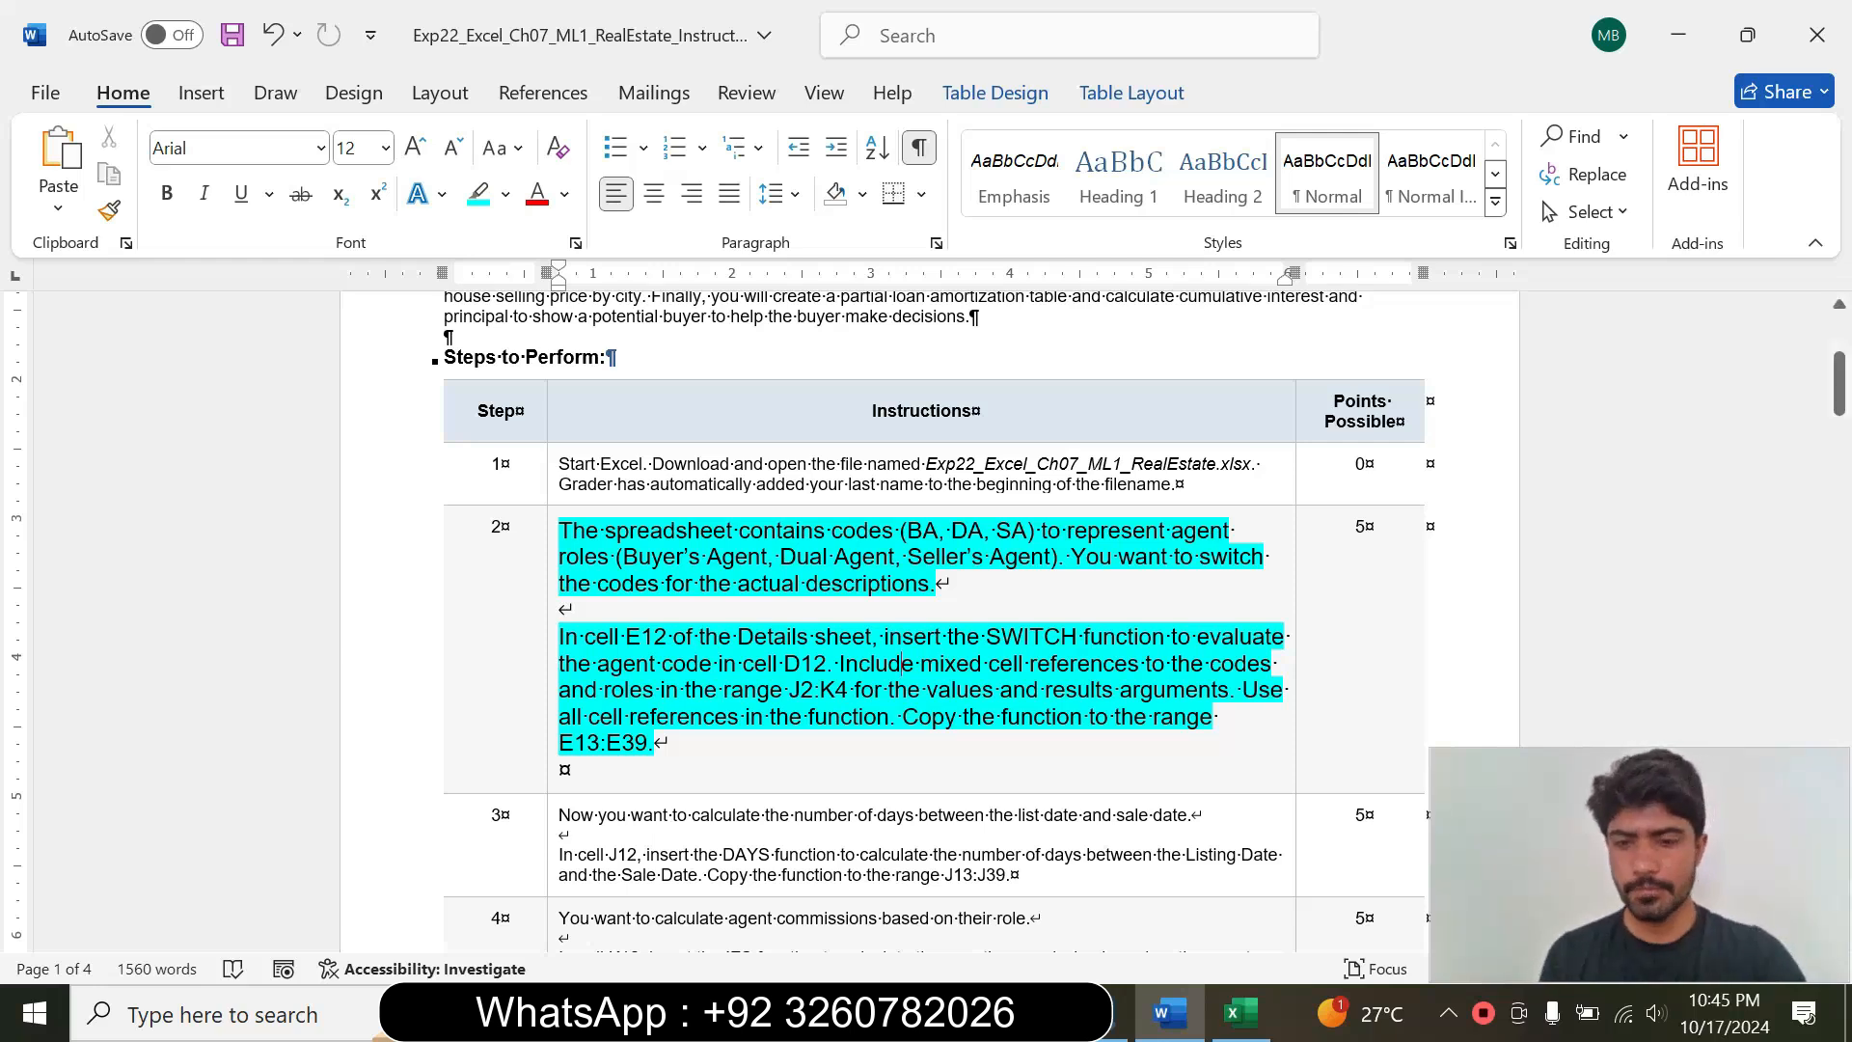
{"action": "left_click", "coordinate": [1241, 1012]}
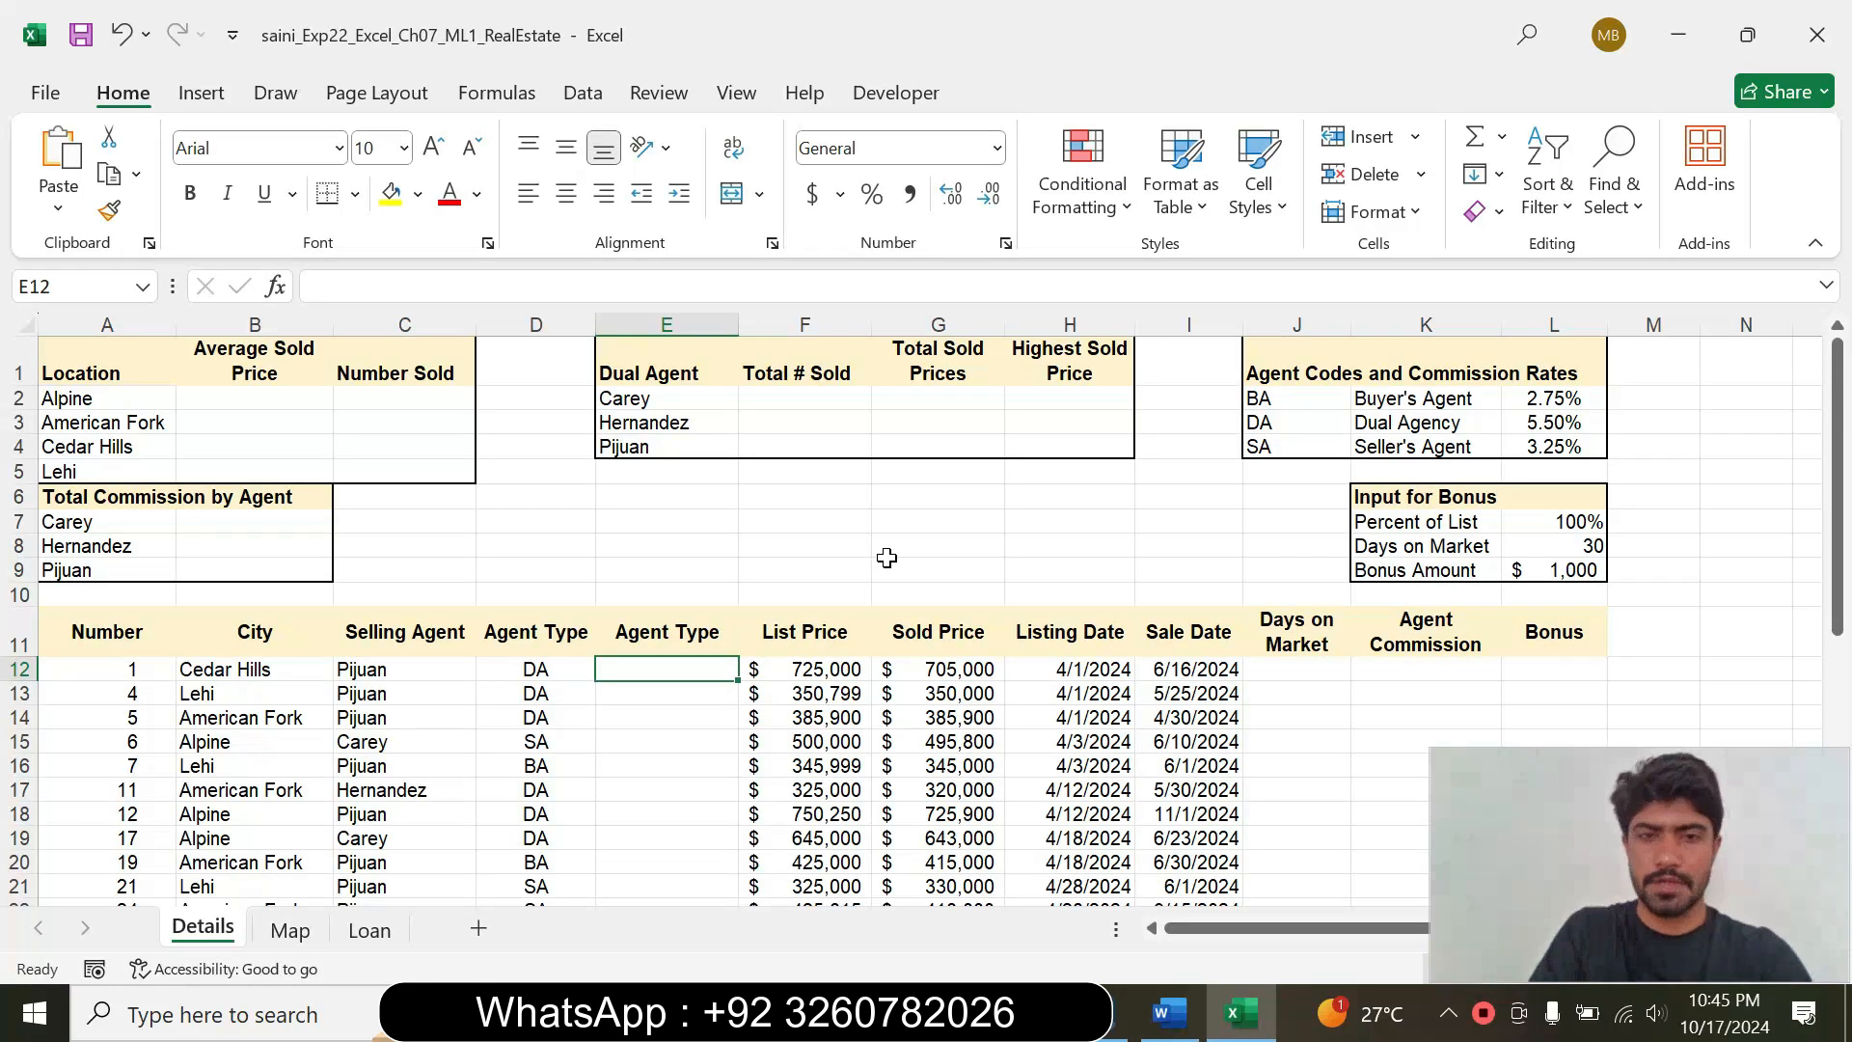
{"action": "type", "text": "=sw"}
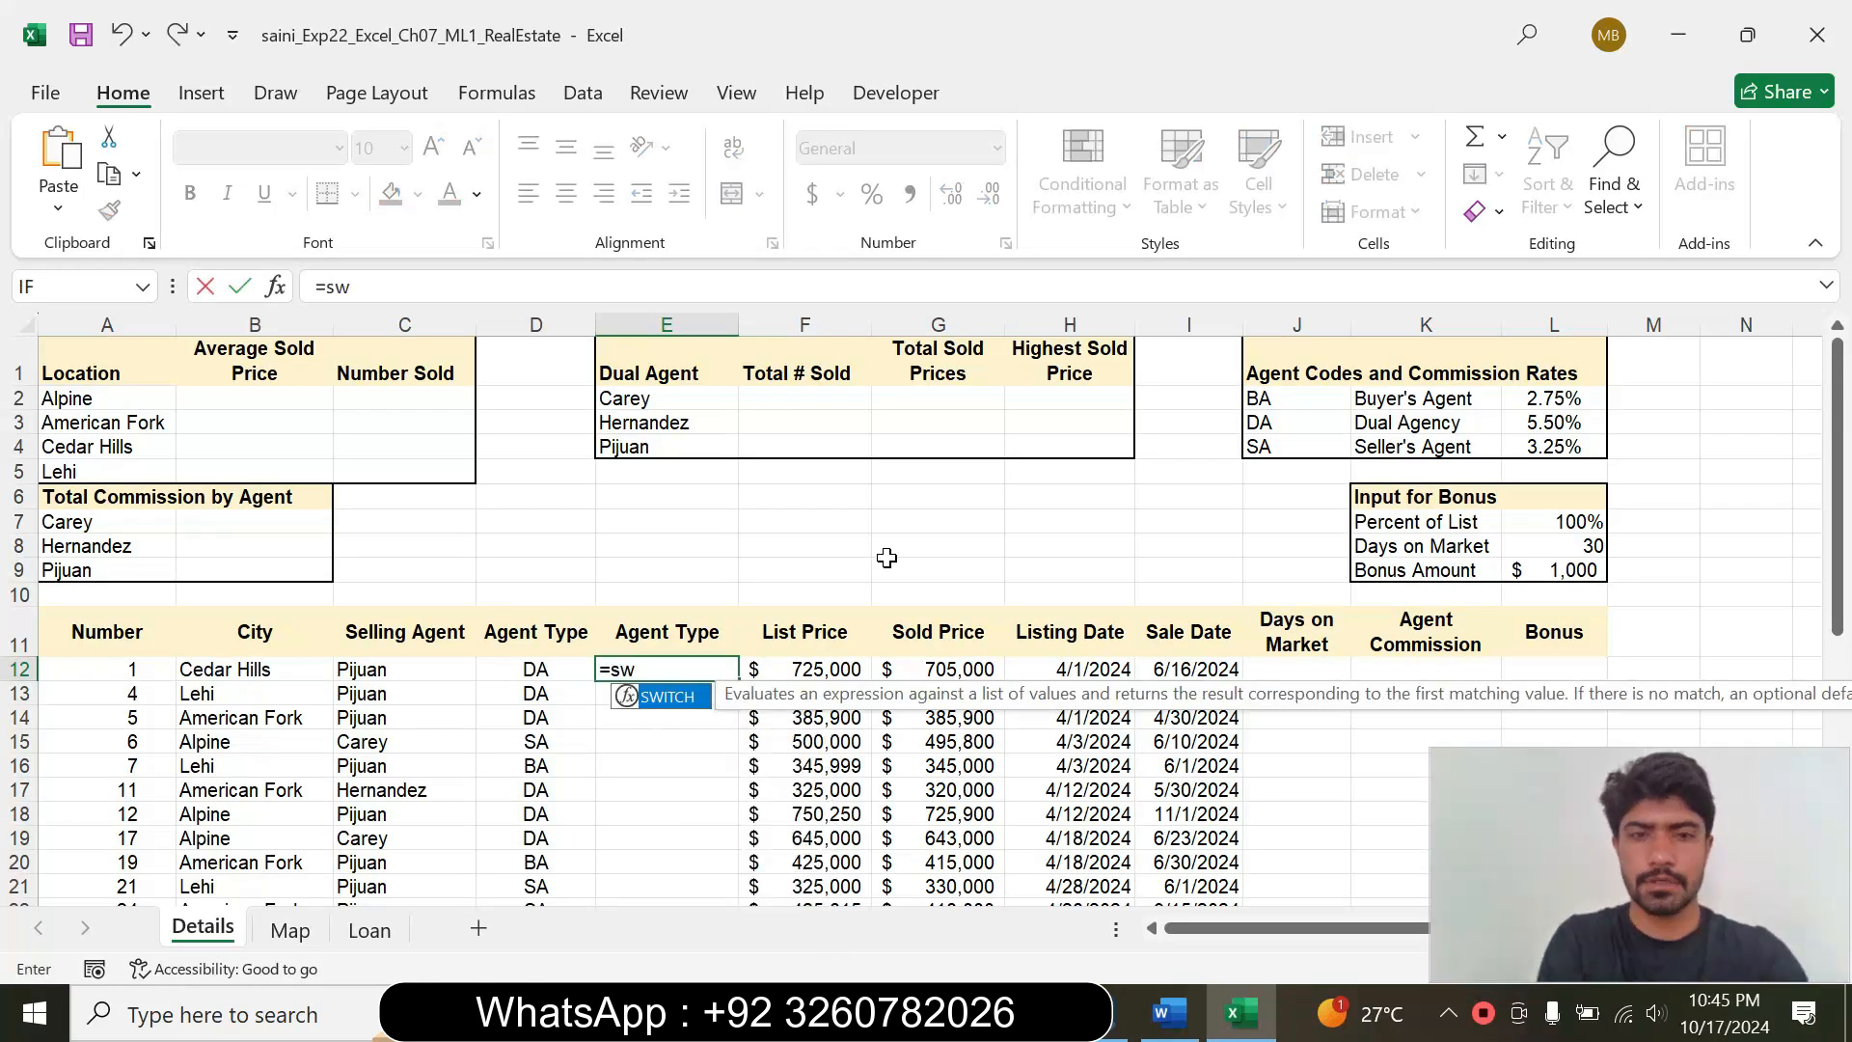
{"action": "double_click", "coordinate": [695, 697]}
{"action": "left_click", "coordinate": [513, 288]}
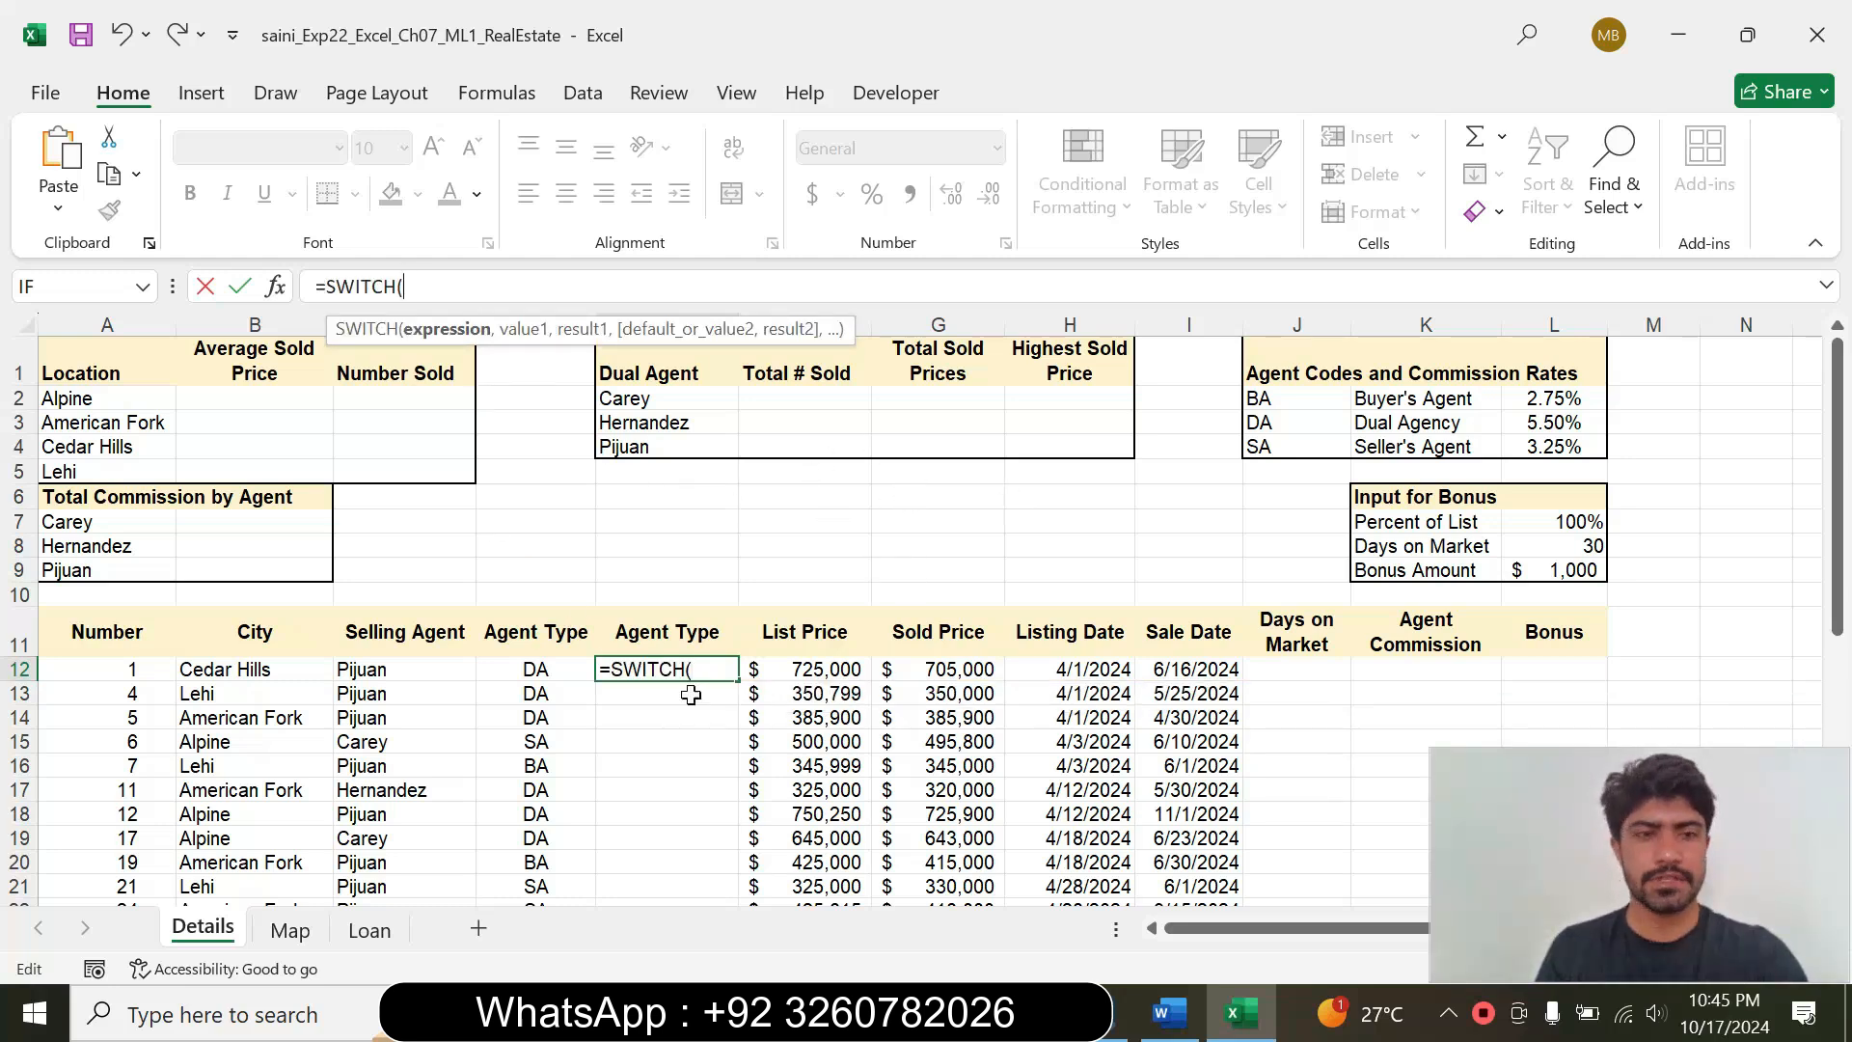
{"action": "left_click", "coordinate": [538, 673]}
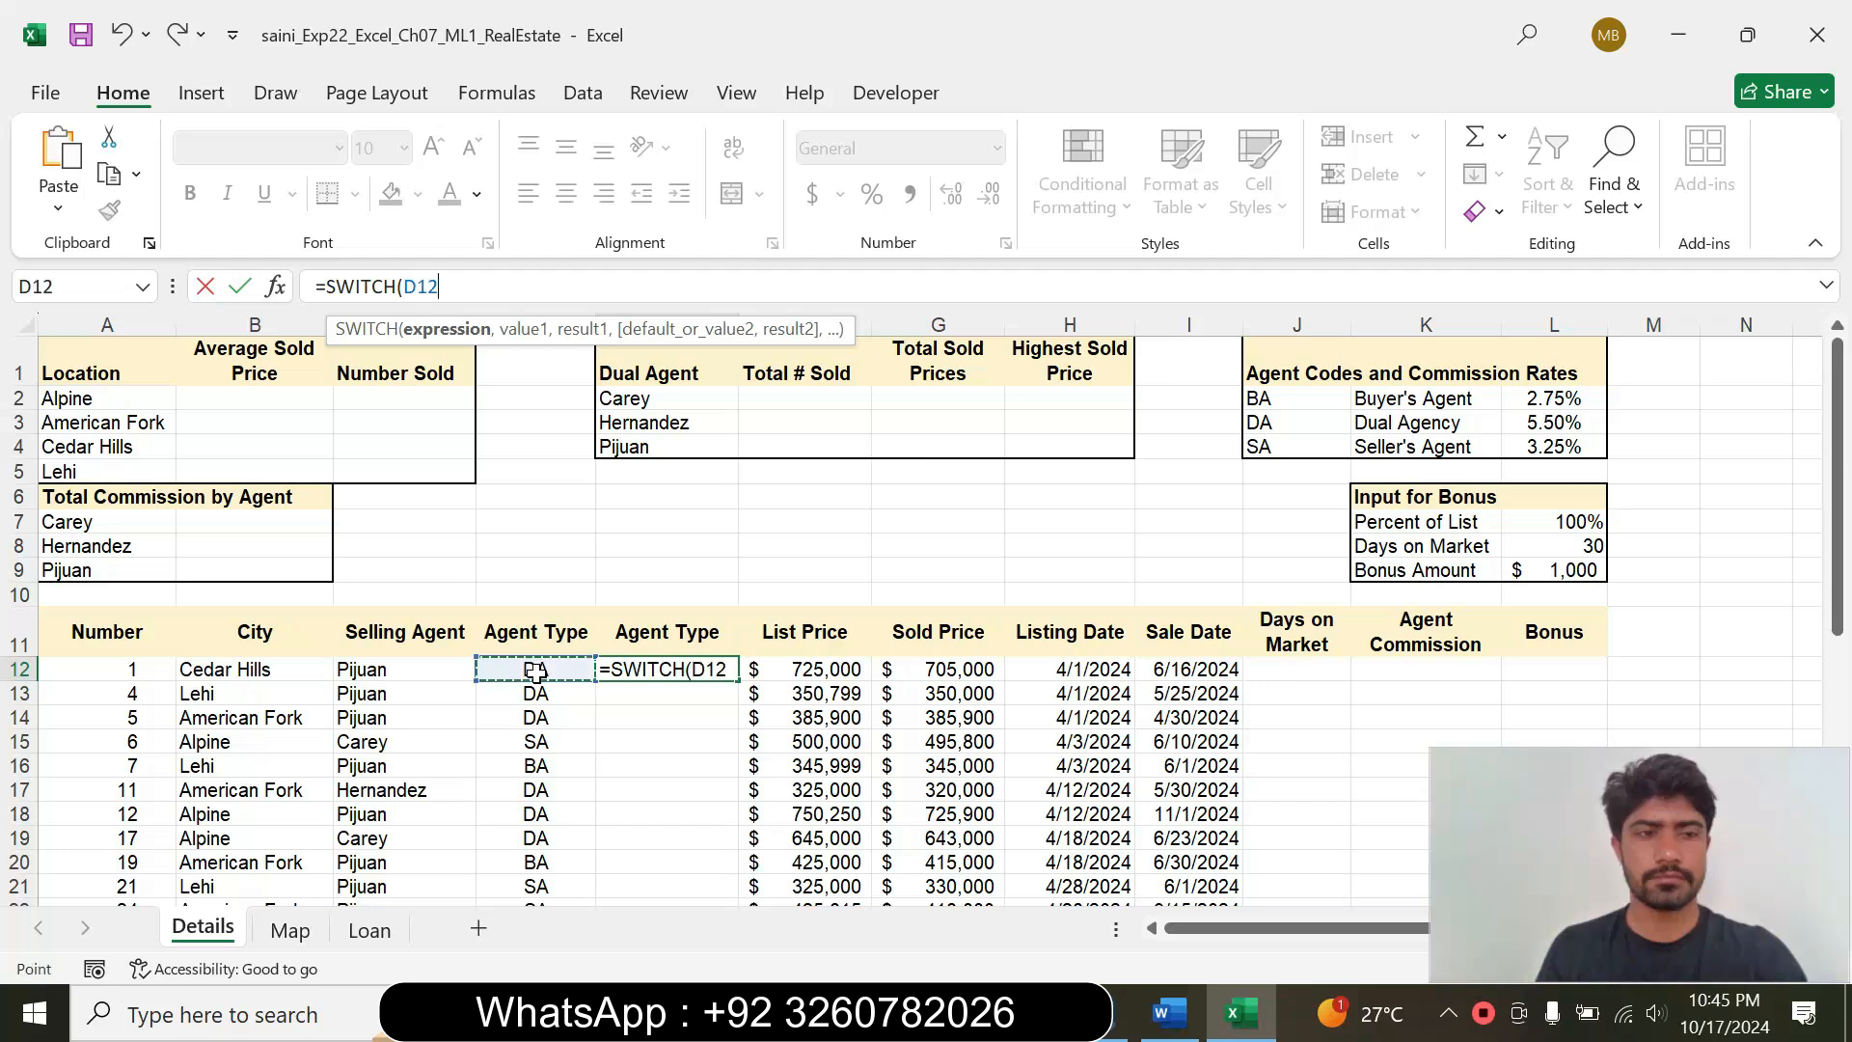
{"action": "type", "text": ","}
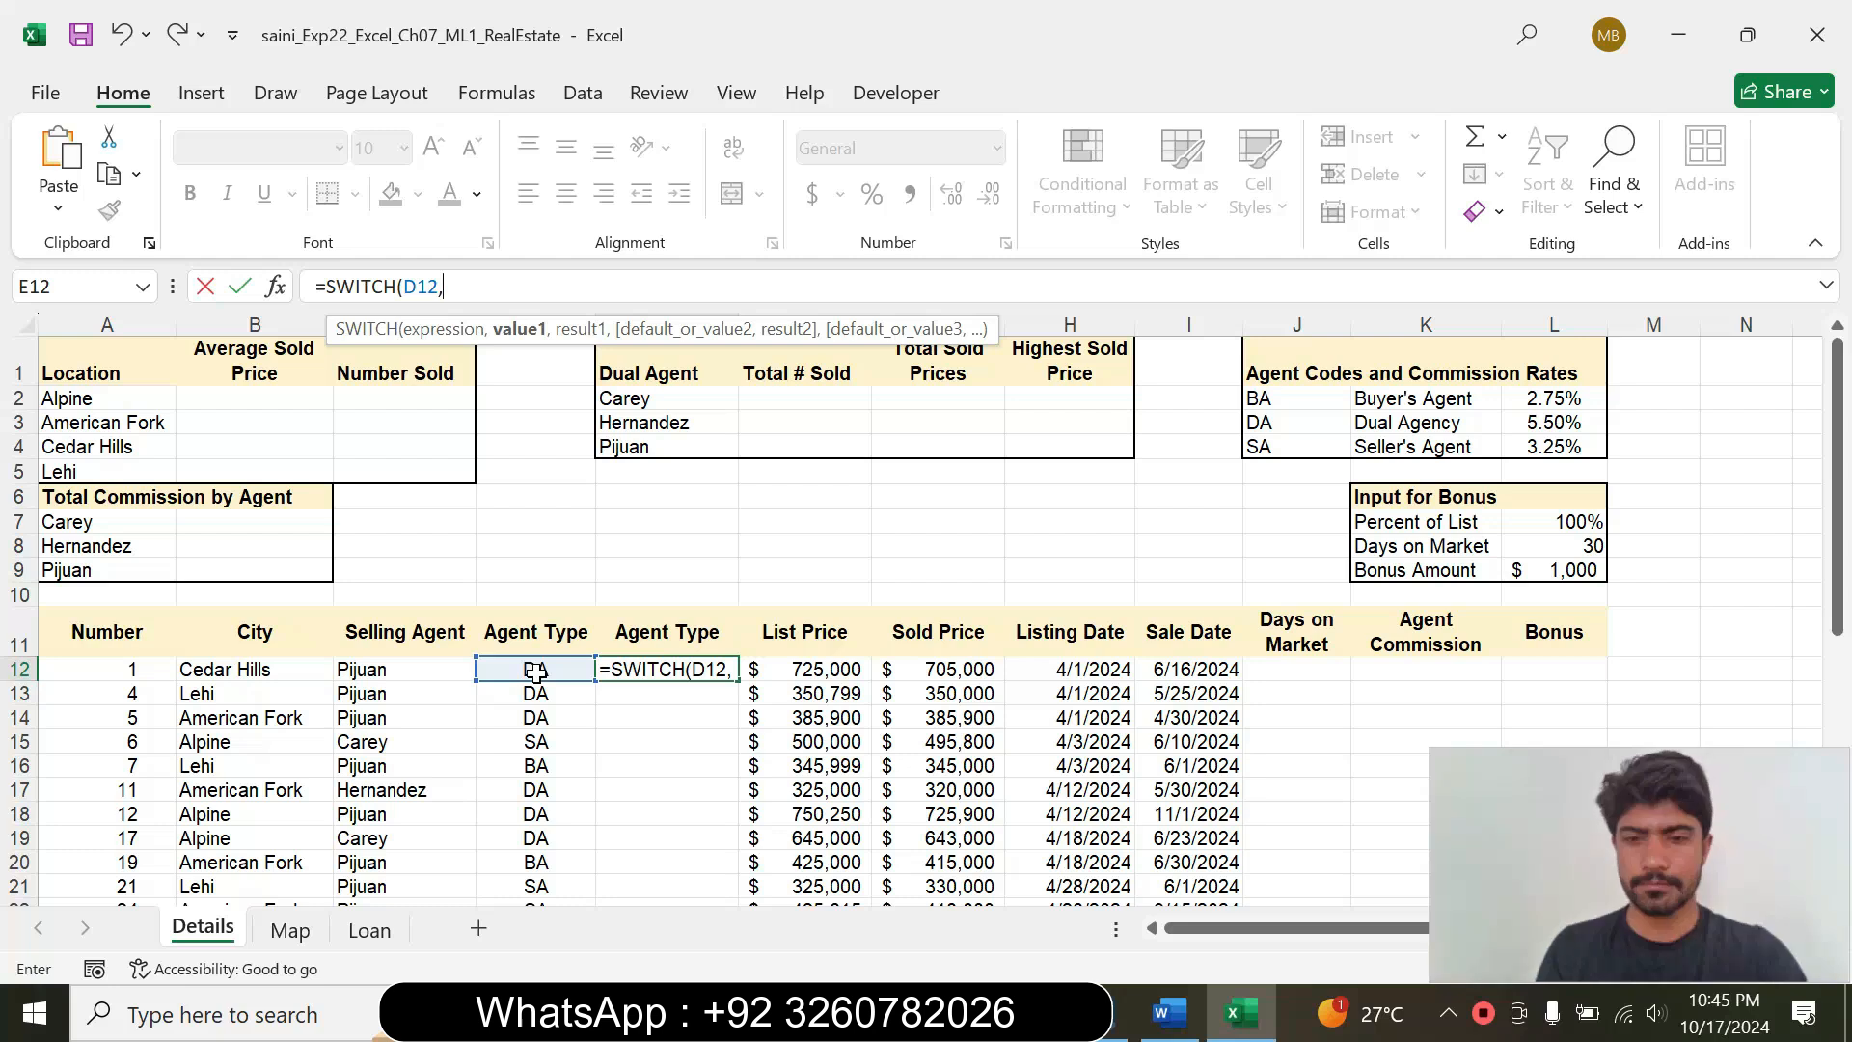
Step: Recheck the step 2 instructions in Word, and back in Excel add $J$2 and $K$2 as the SWITCH formula's first value and result
{"action": "left_click", "coordinate": [1172, 1024]}
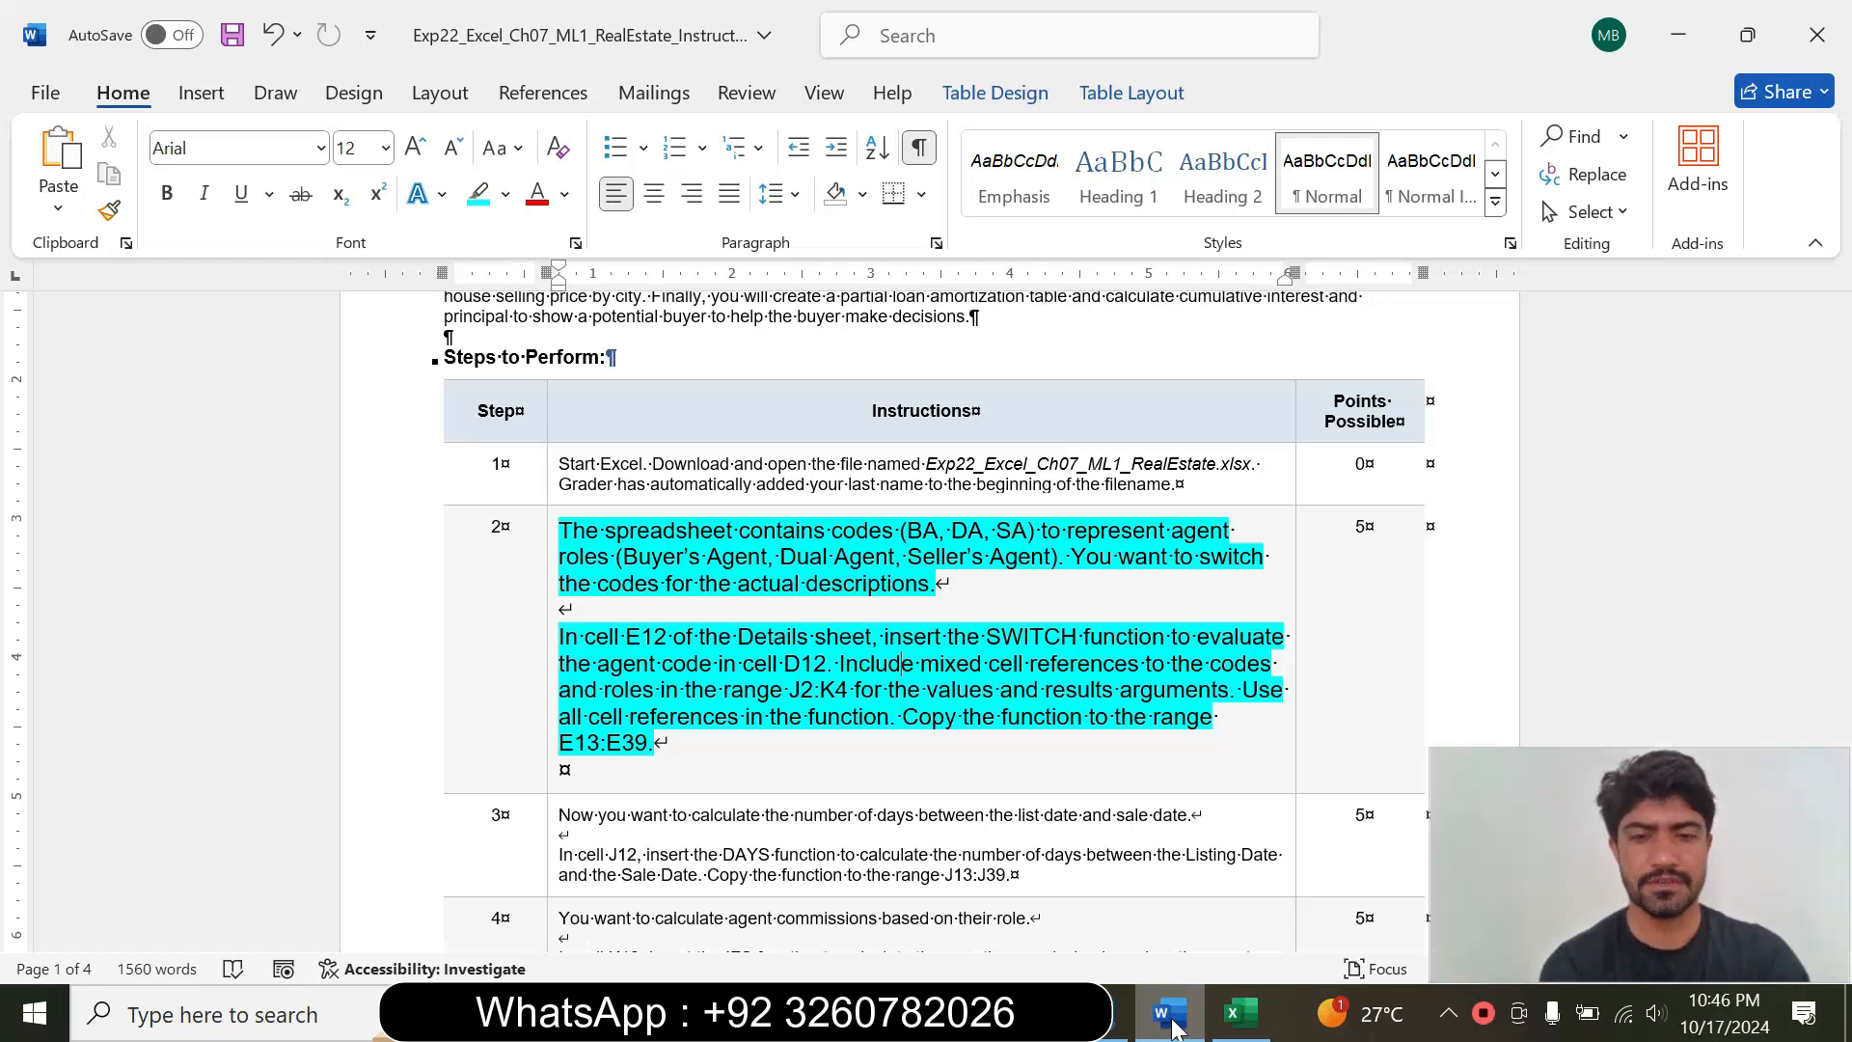
{"action": "left_click", "coordinate": [1239, 1013]}
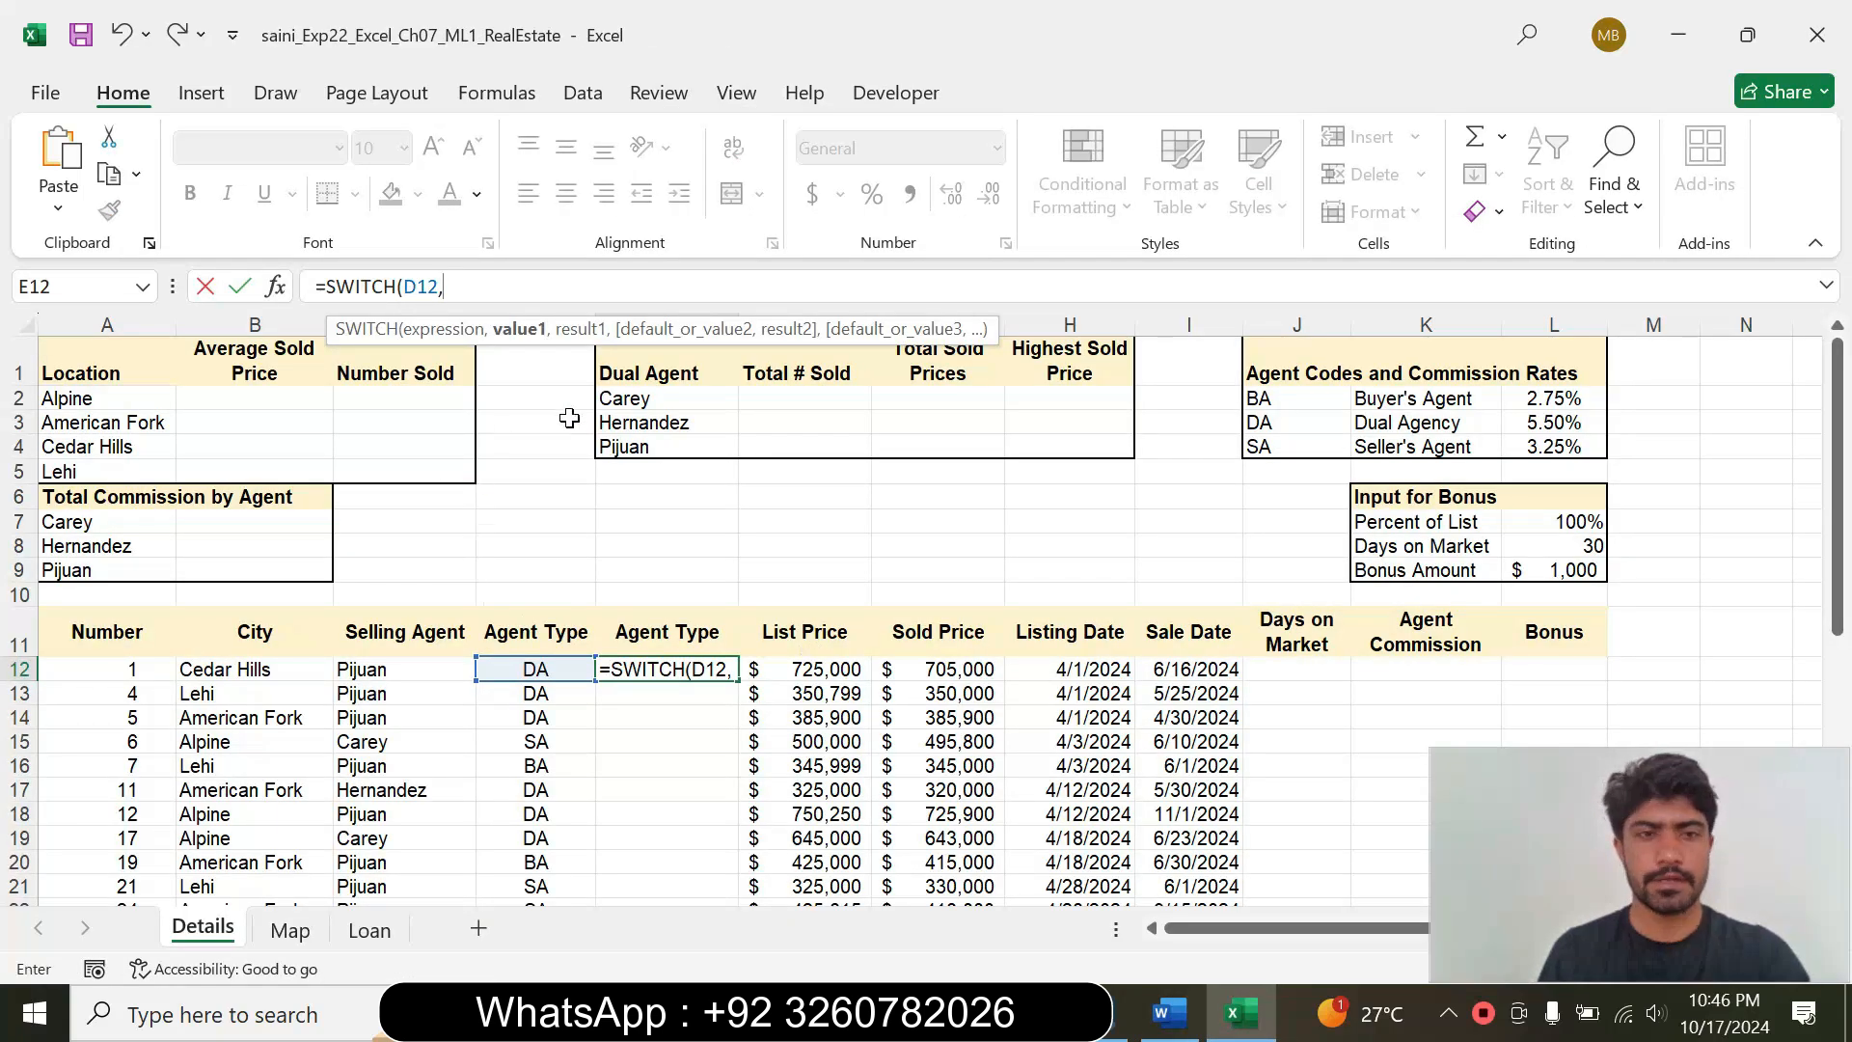
{"action": "left_click", "coordinate": [1273, 398]}
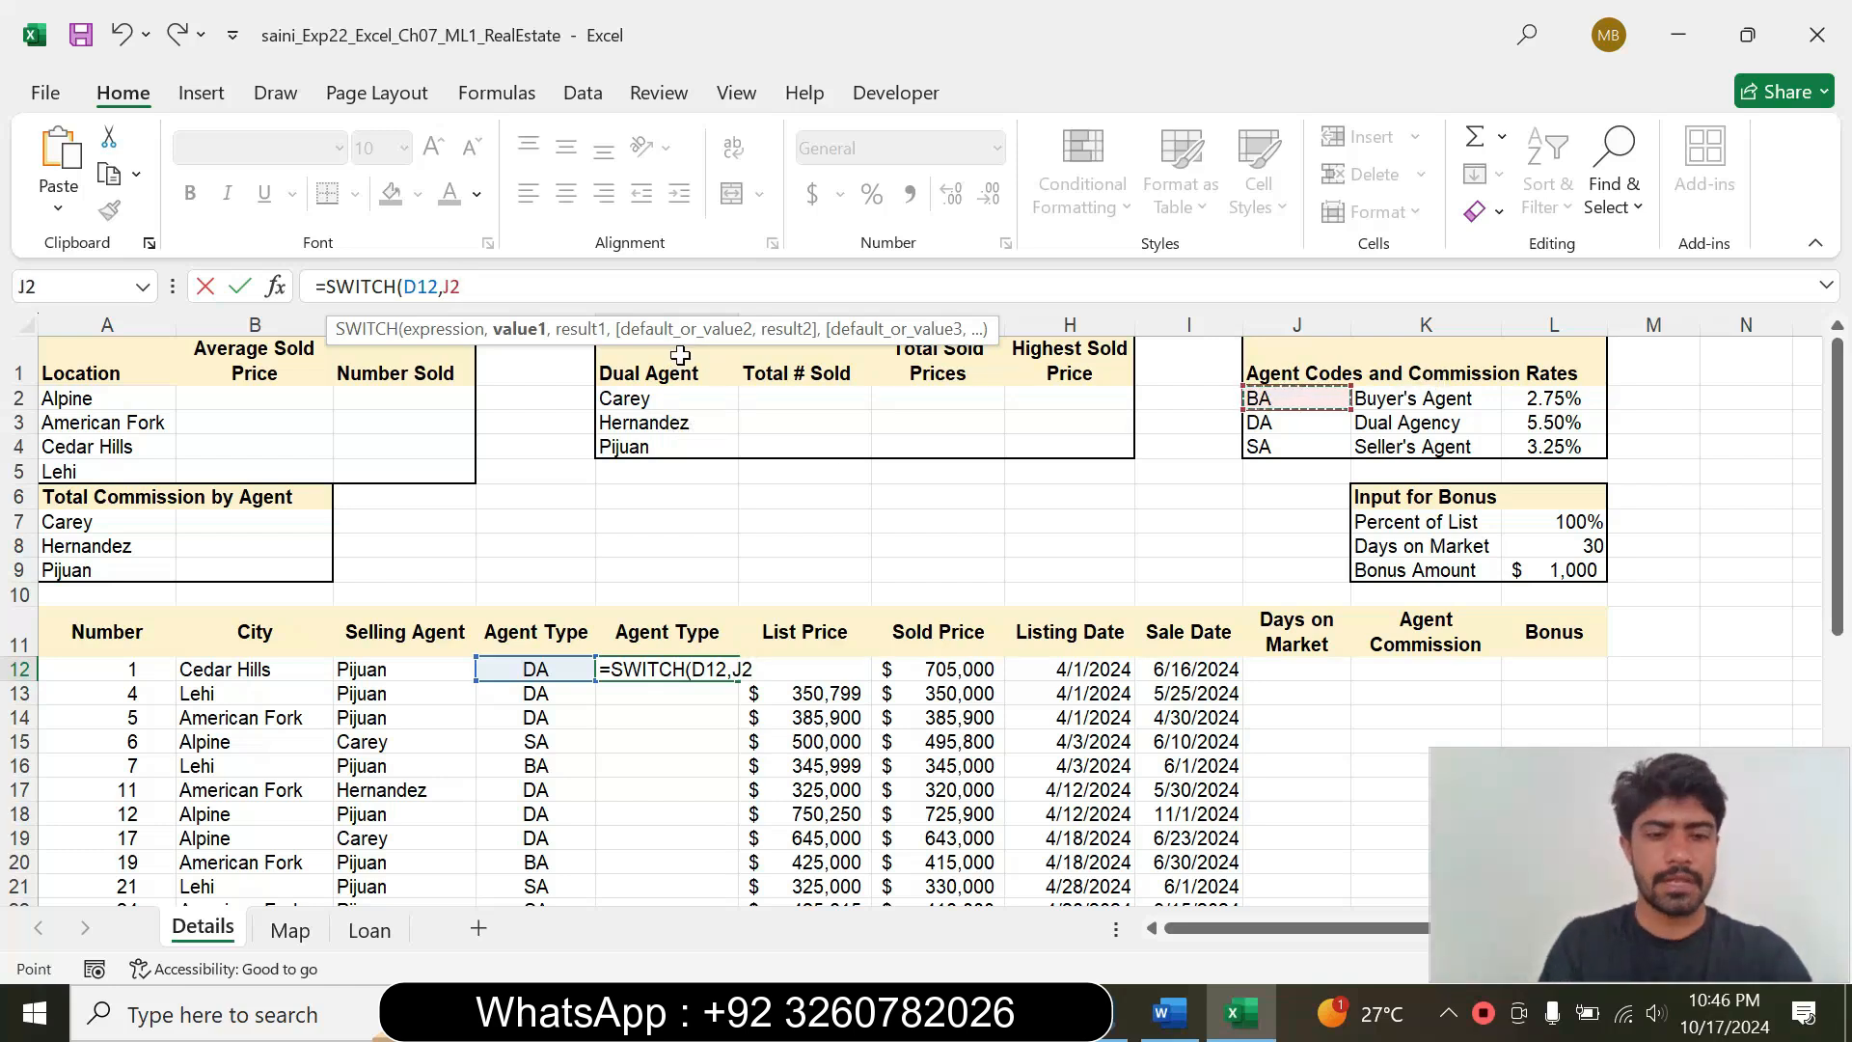
{"action": "key", "text": "F4"}
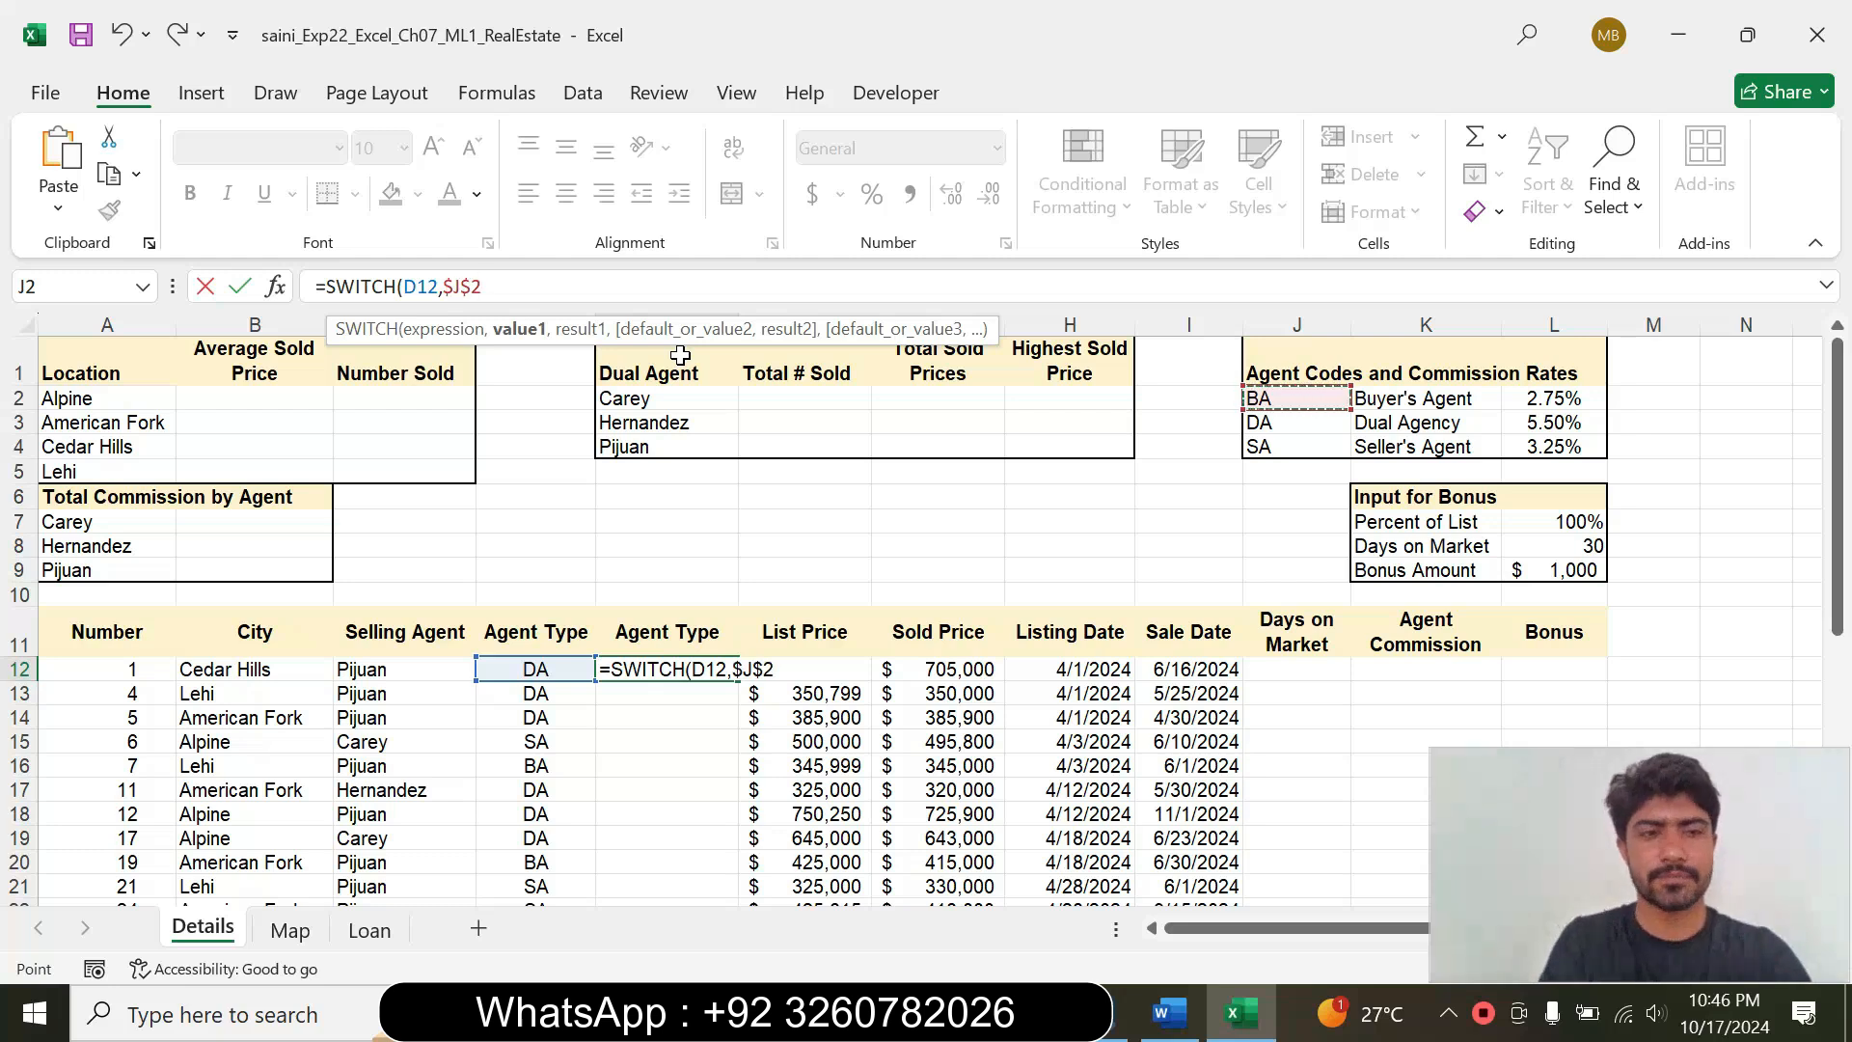
{"action": "type", "text": ","}
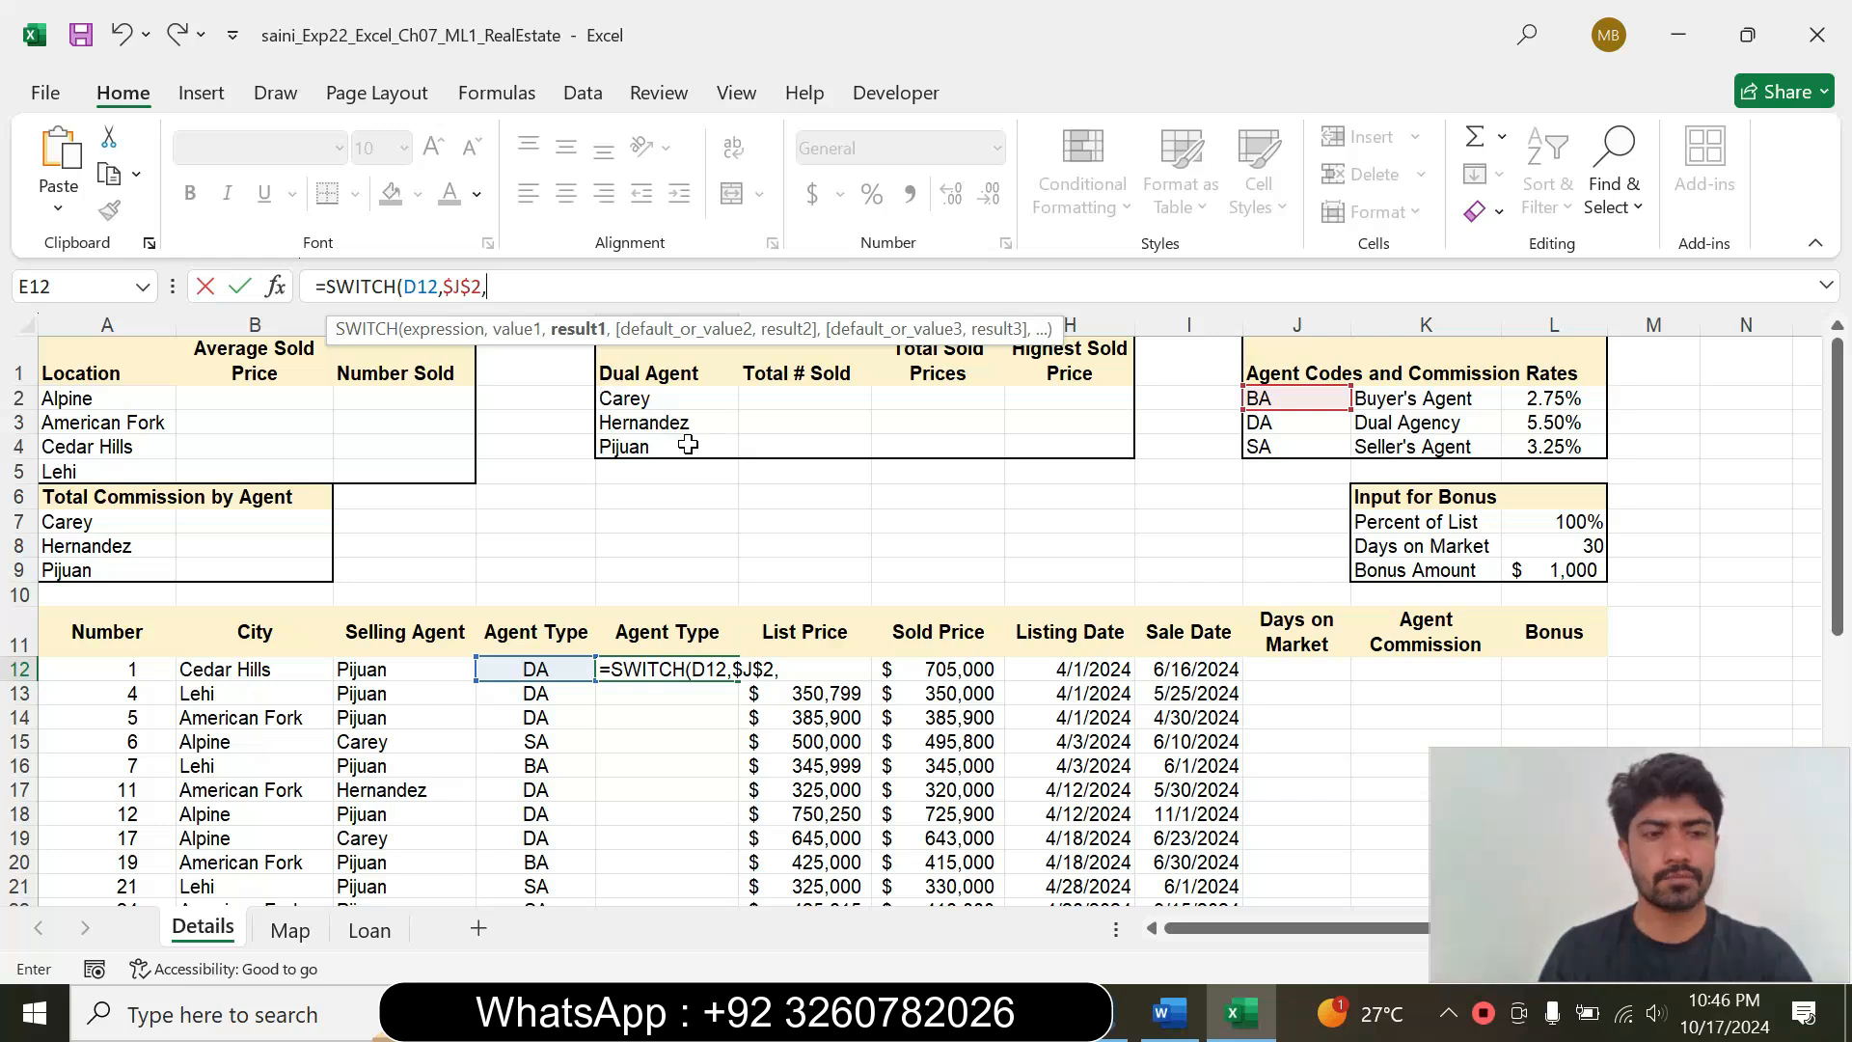
{"action": "left_click", "coordinate": [1429, 400]}
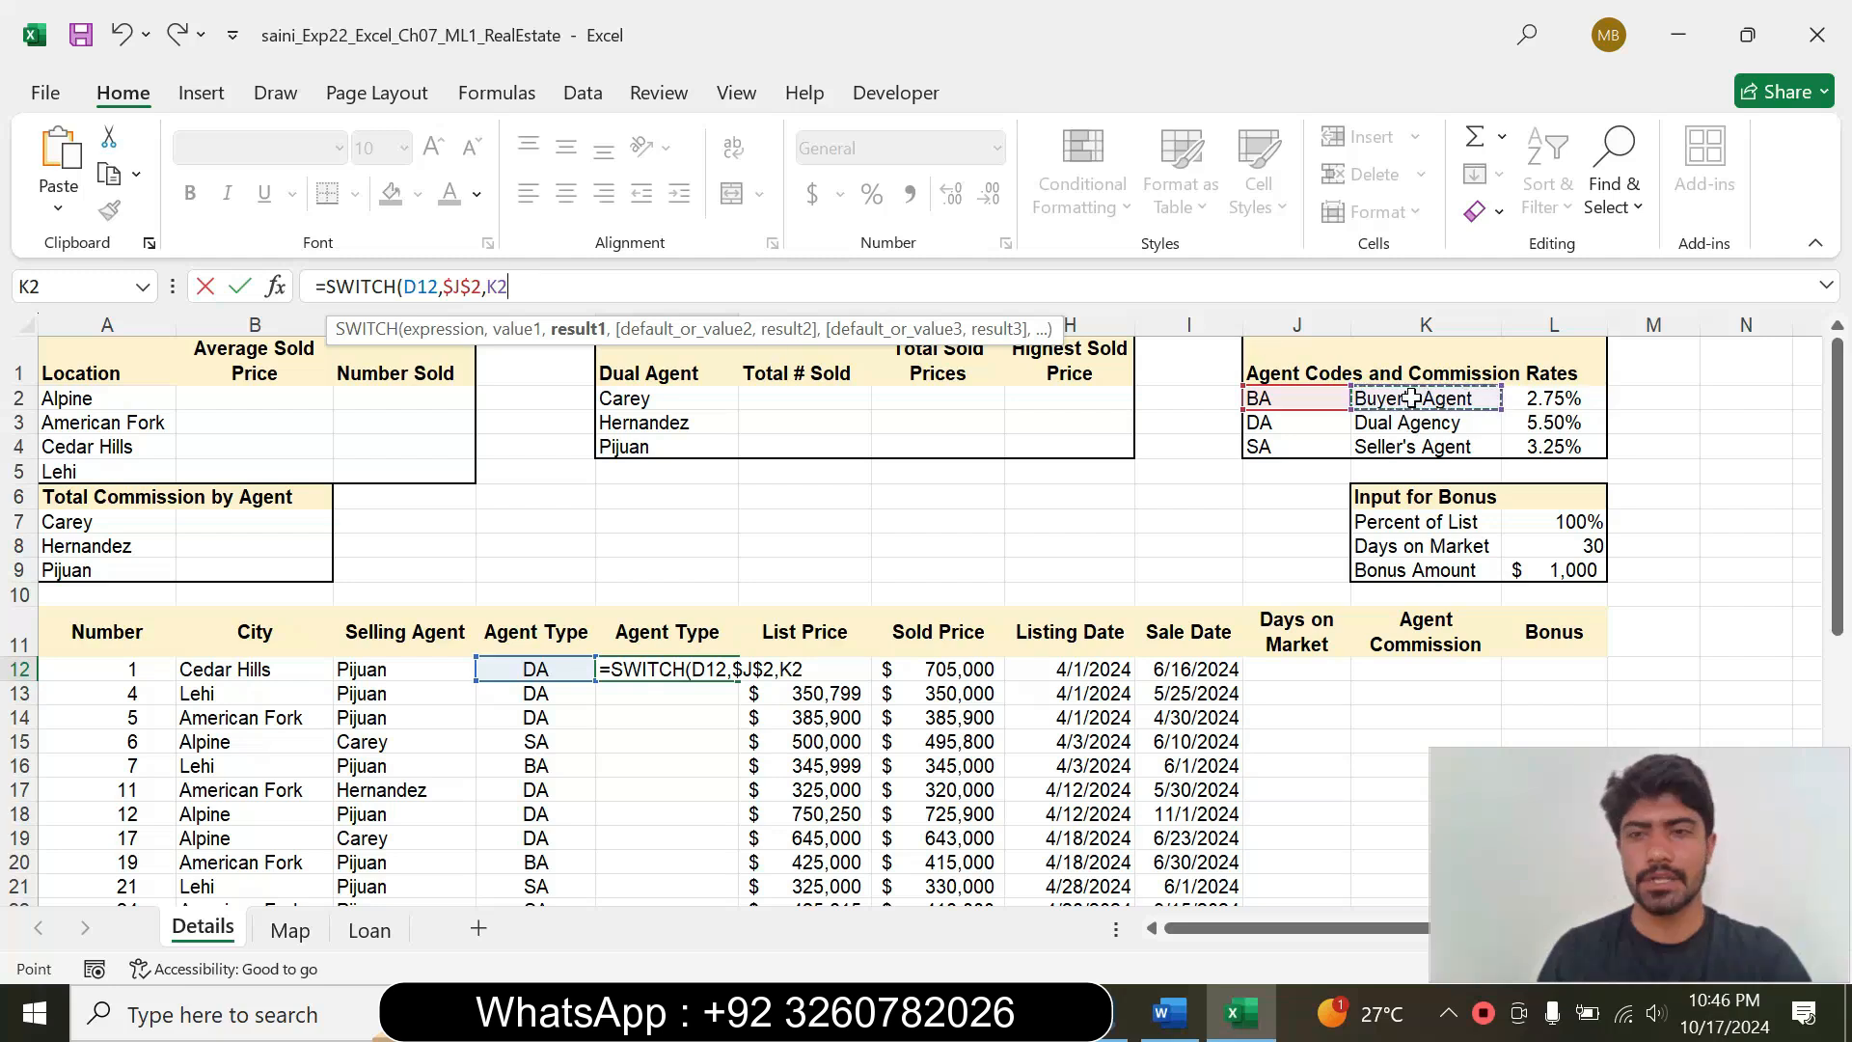
{"action": "key", "text": "F4"}
{"action": "type", "text": ","}
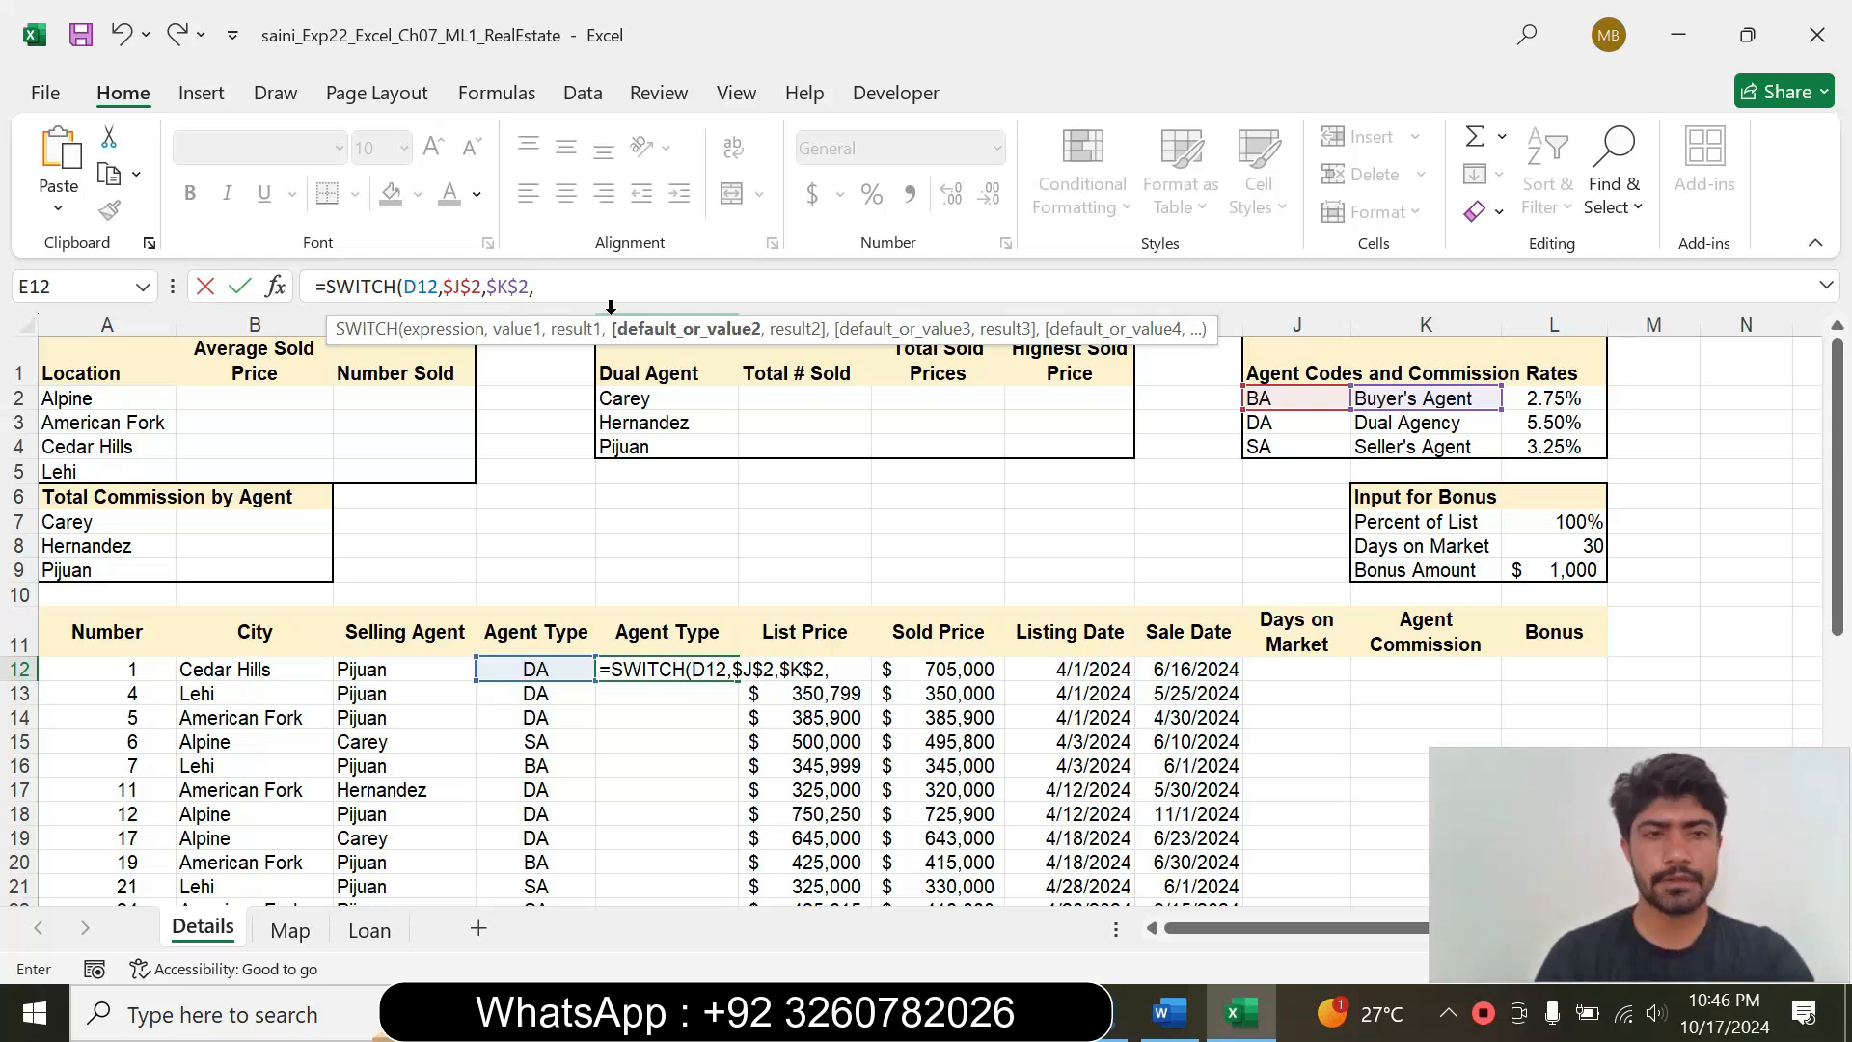
Step: Add $J$3 and $K$3 as the second value and result in the SWITCH formula in cell E12
{"action": "left_click", "coordinate": [1283, 422]}
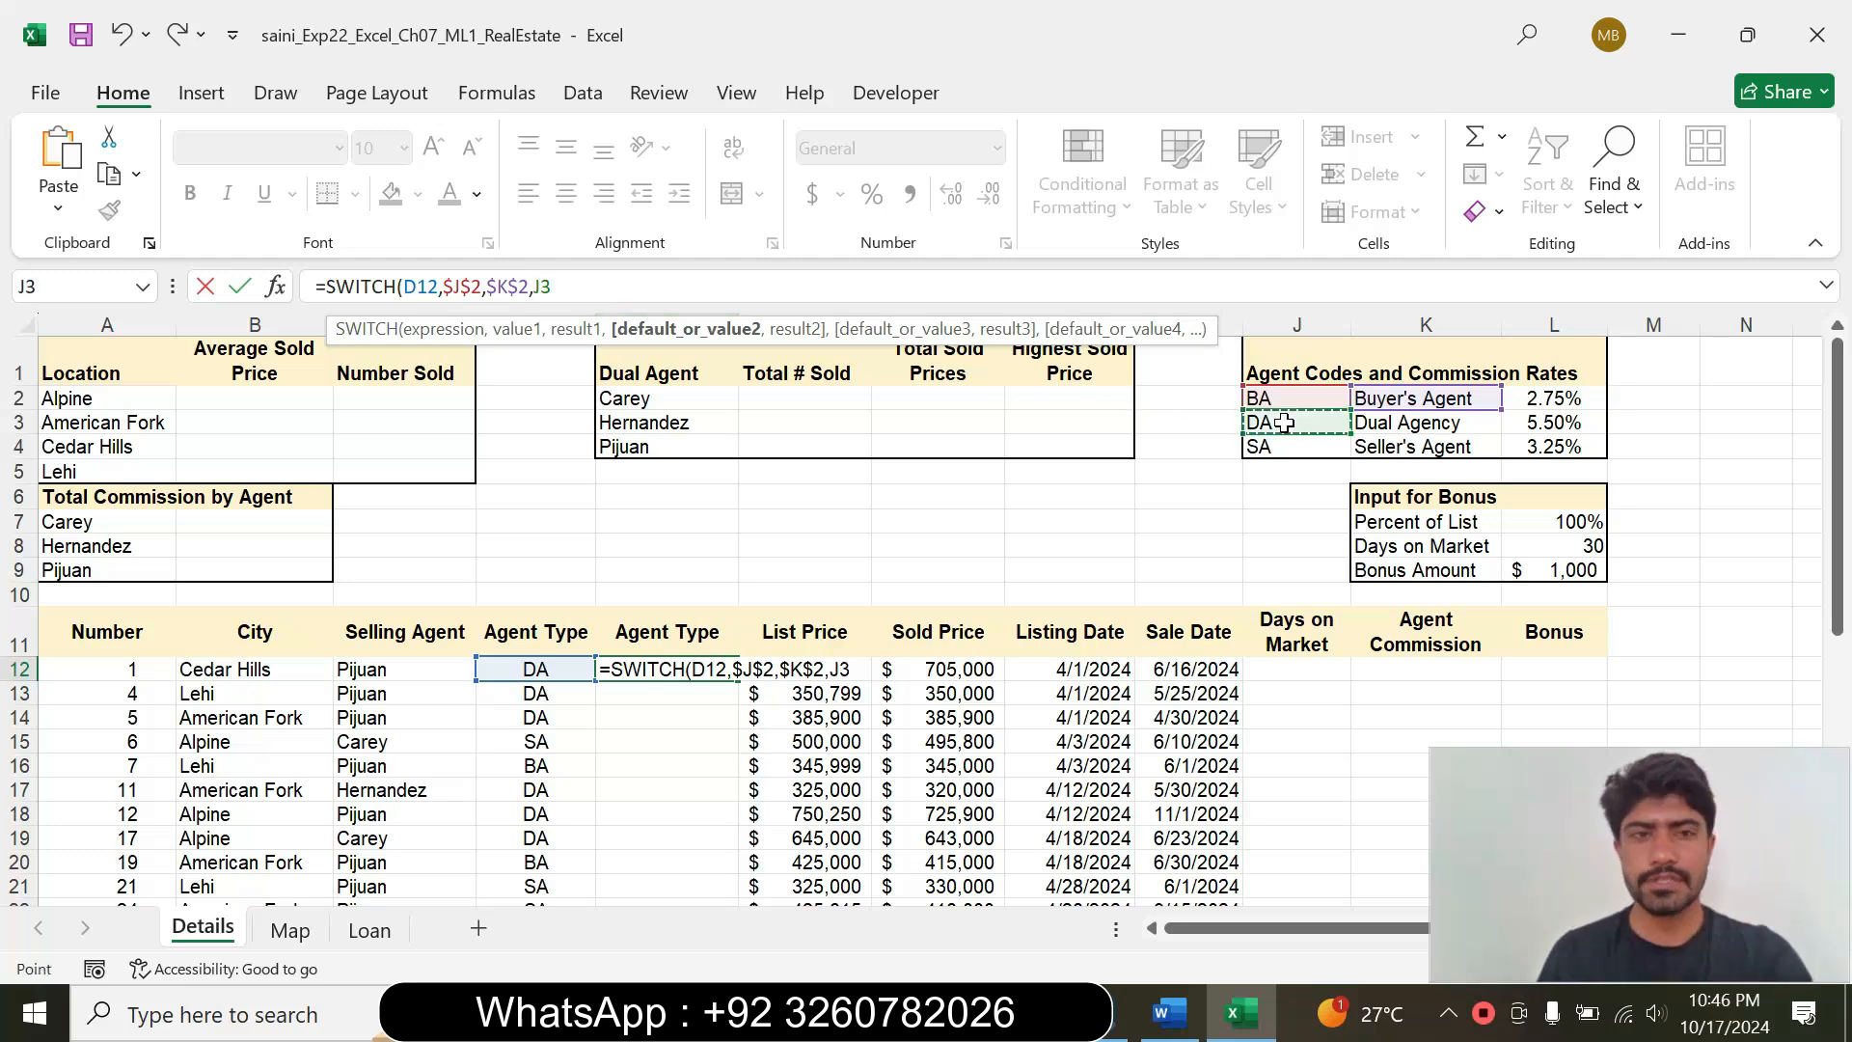
{"action": "key", "text": "F4"}
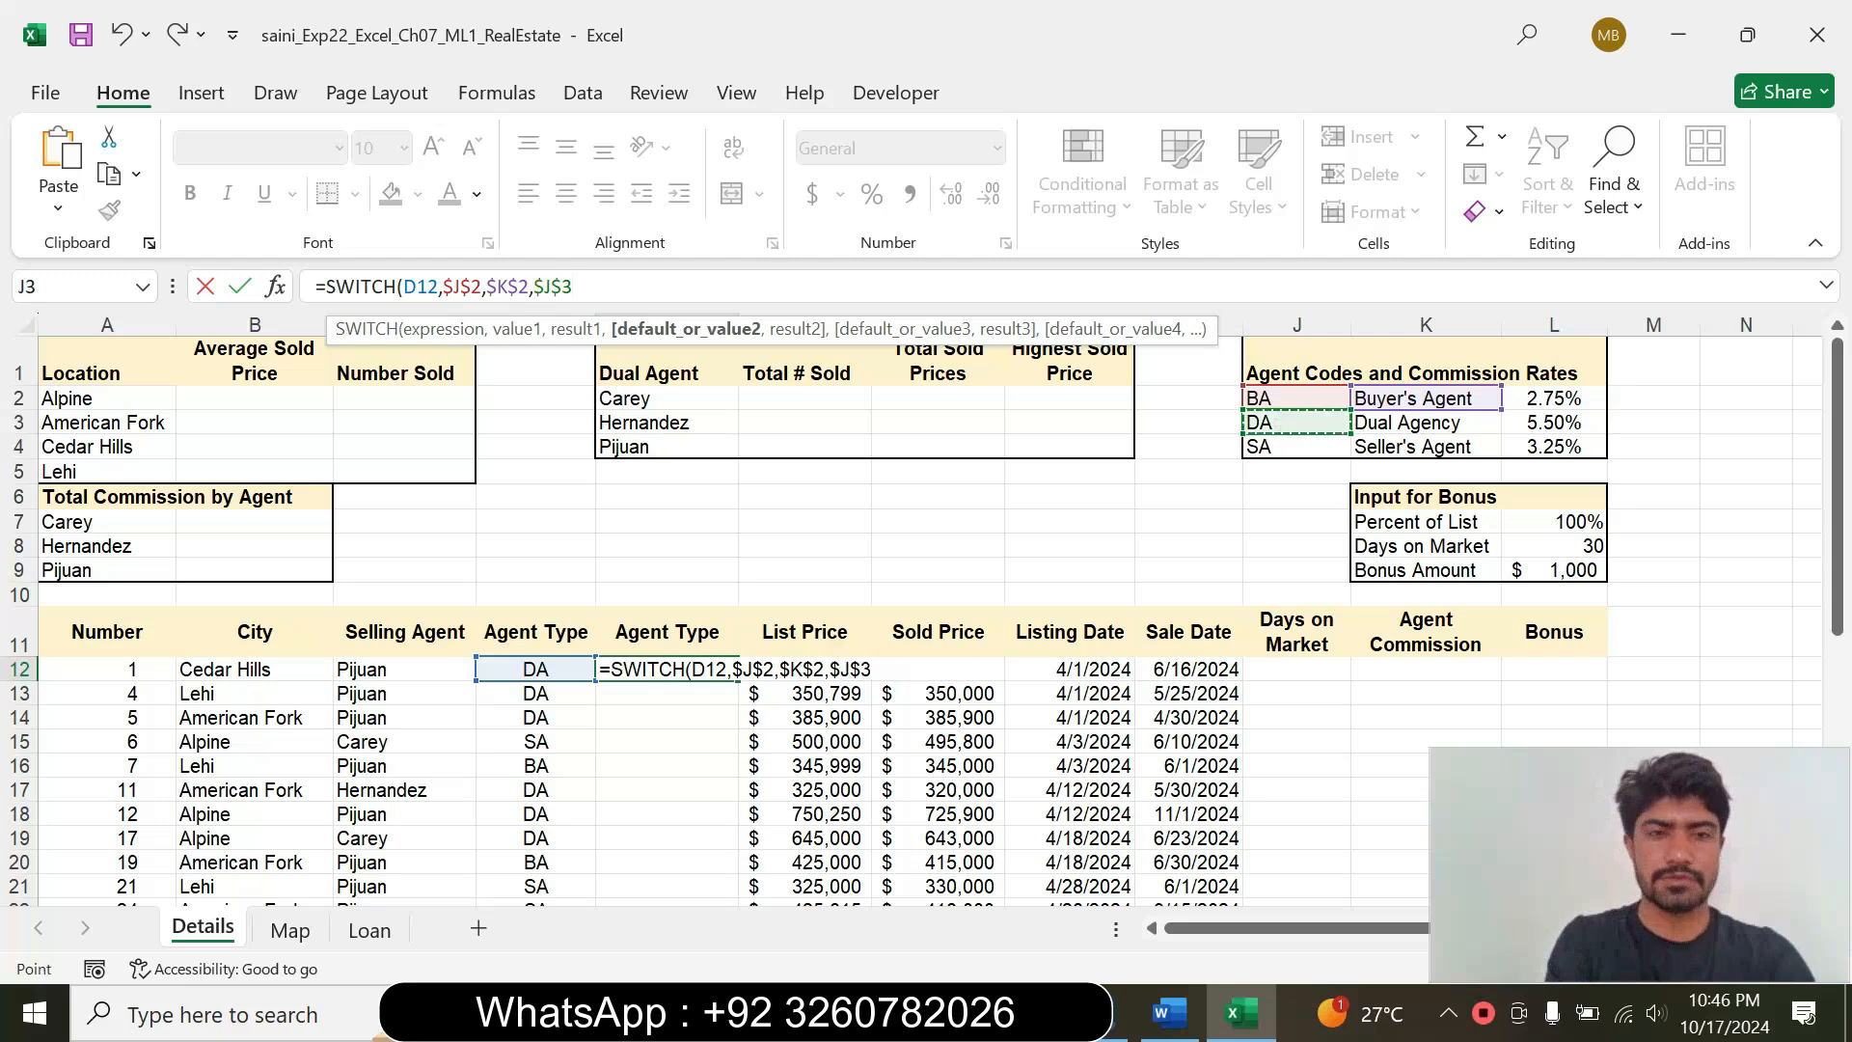
{"action": "type", "text": ","}
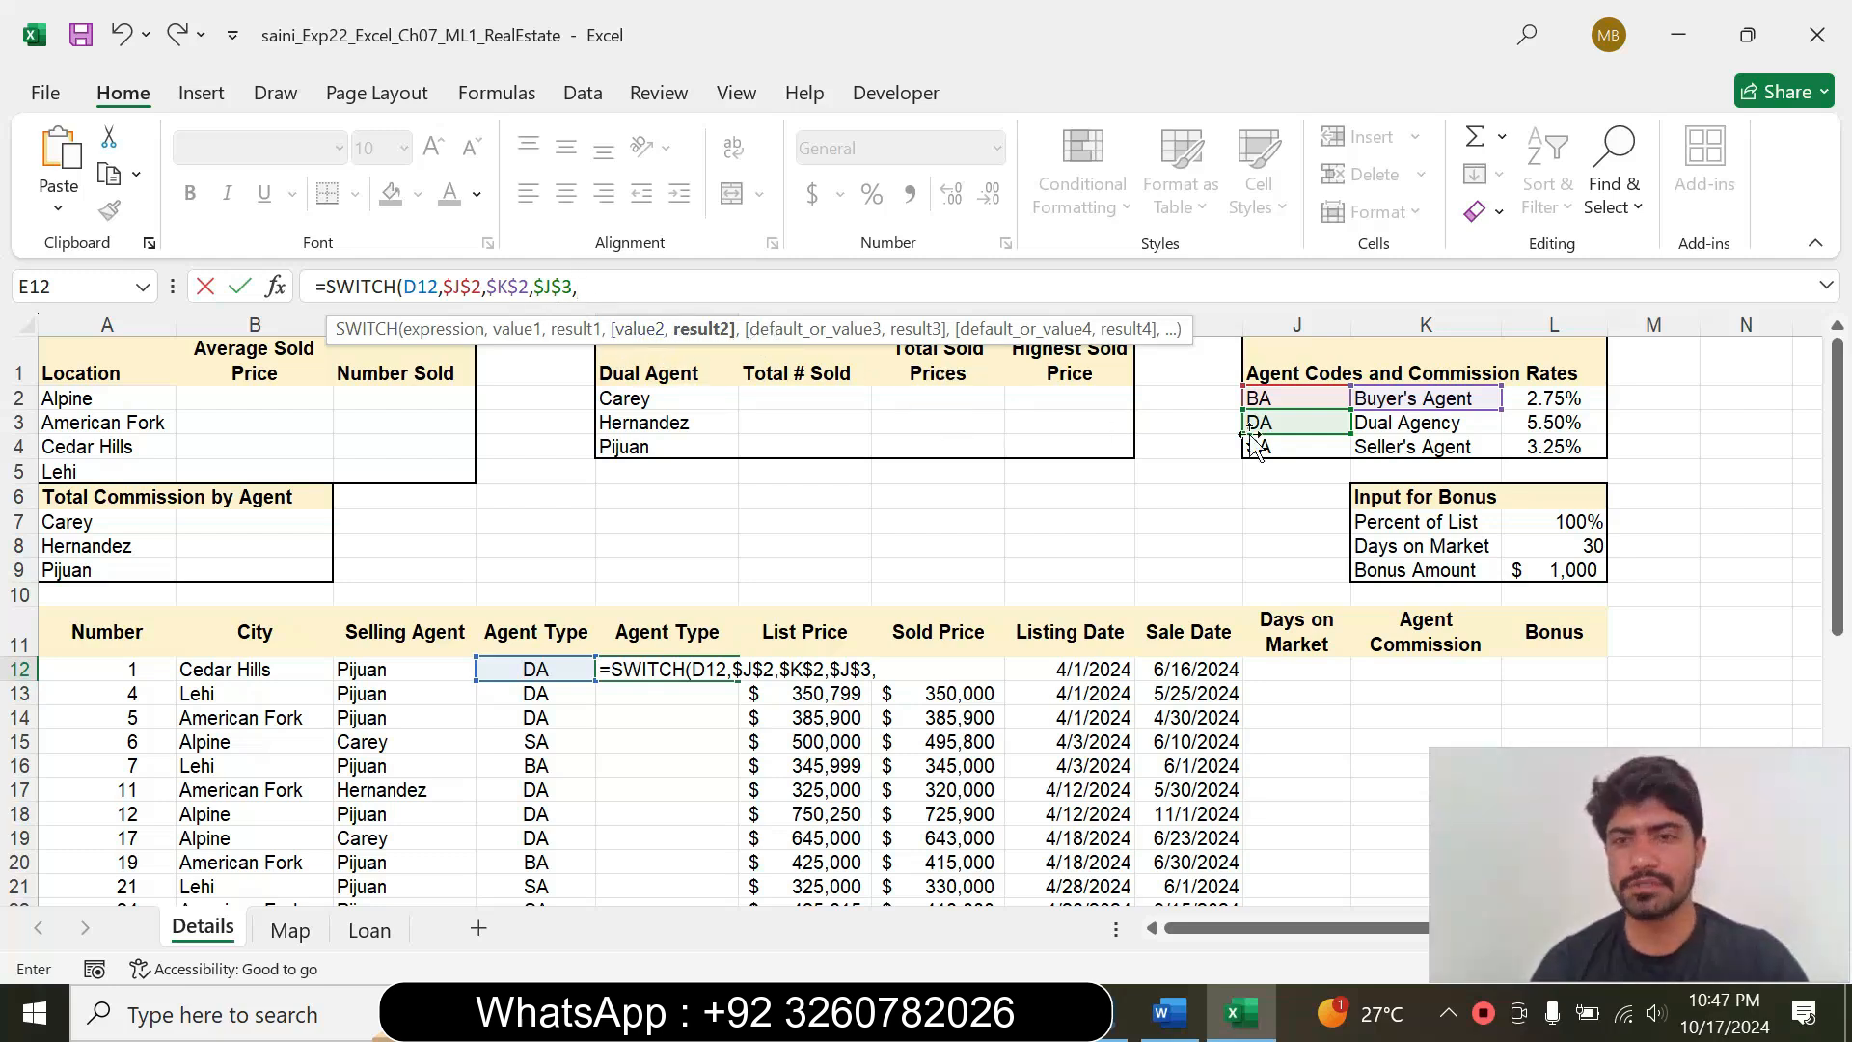
{"action": "left_click", "coordinate": [1401, 421]}
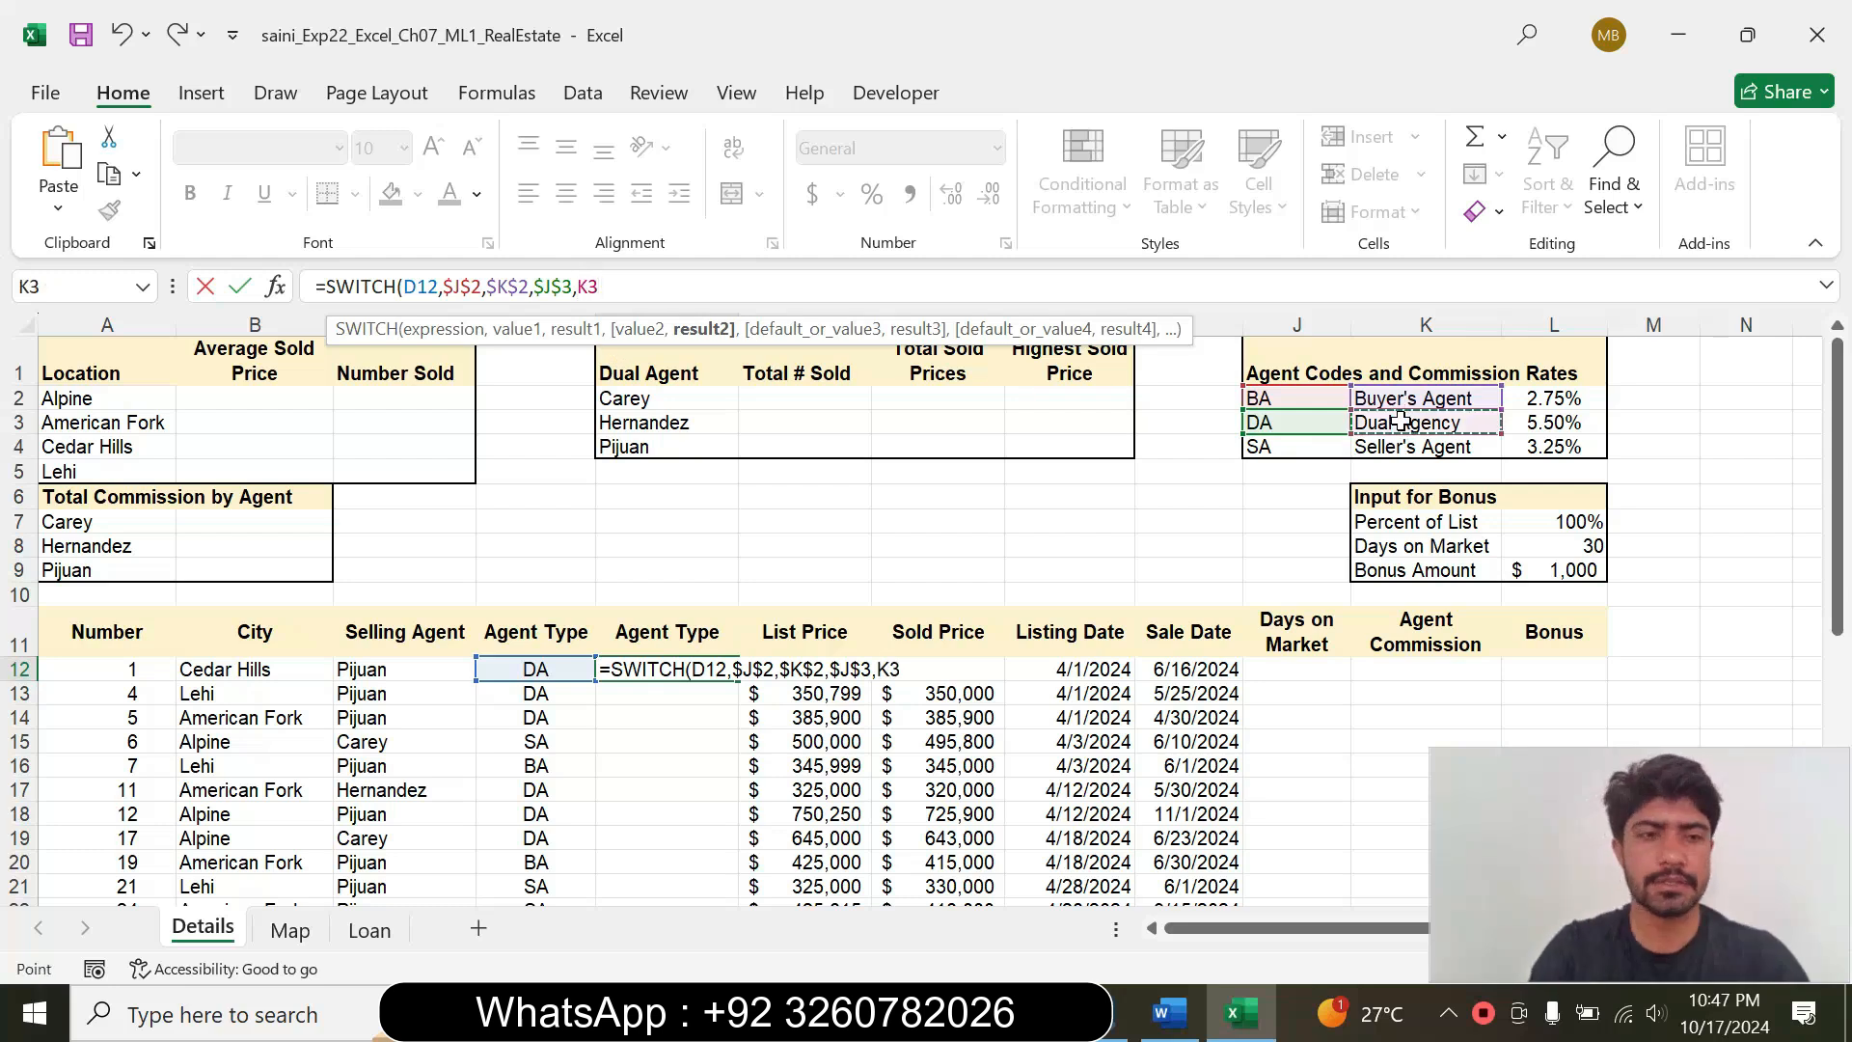
{"action": "key", "text": "F4"}
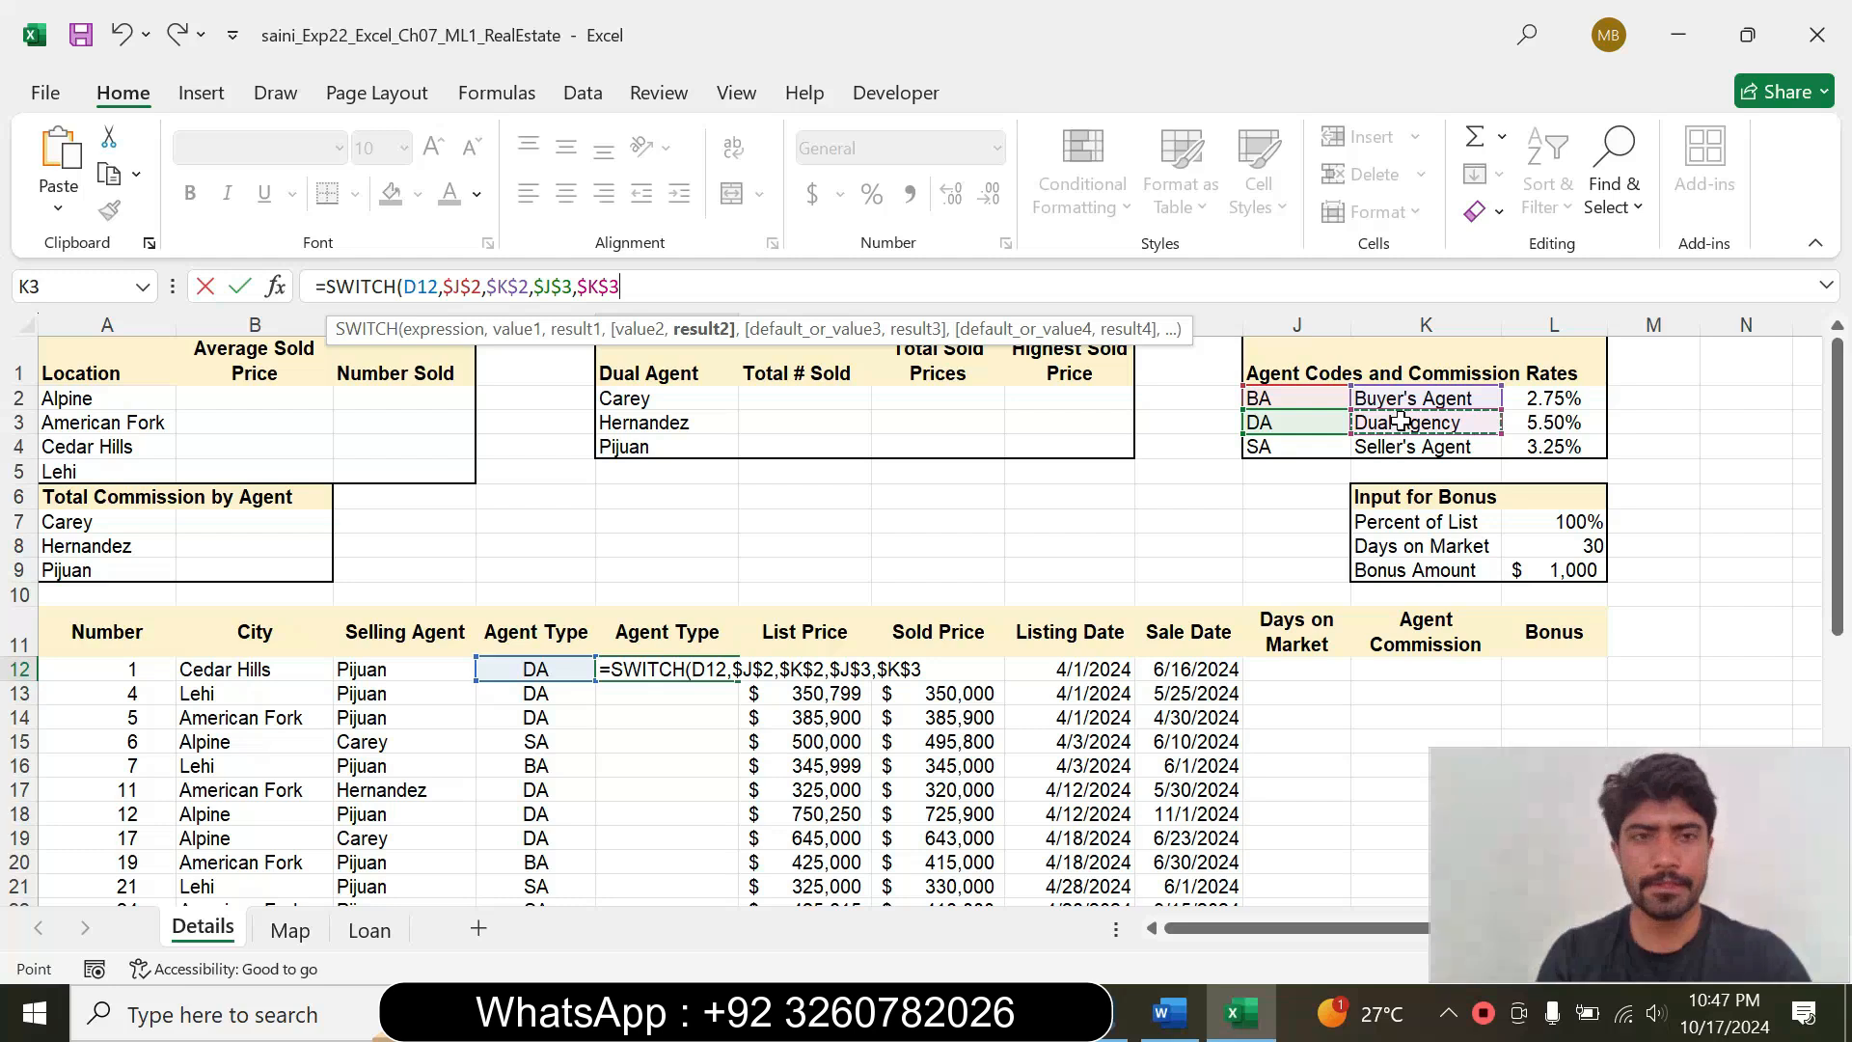
{"action": "type", "text": ","}
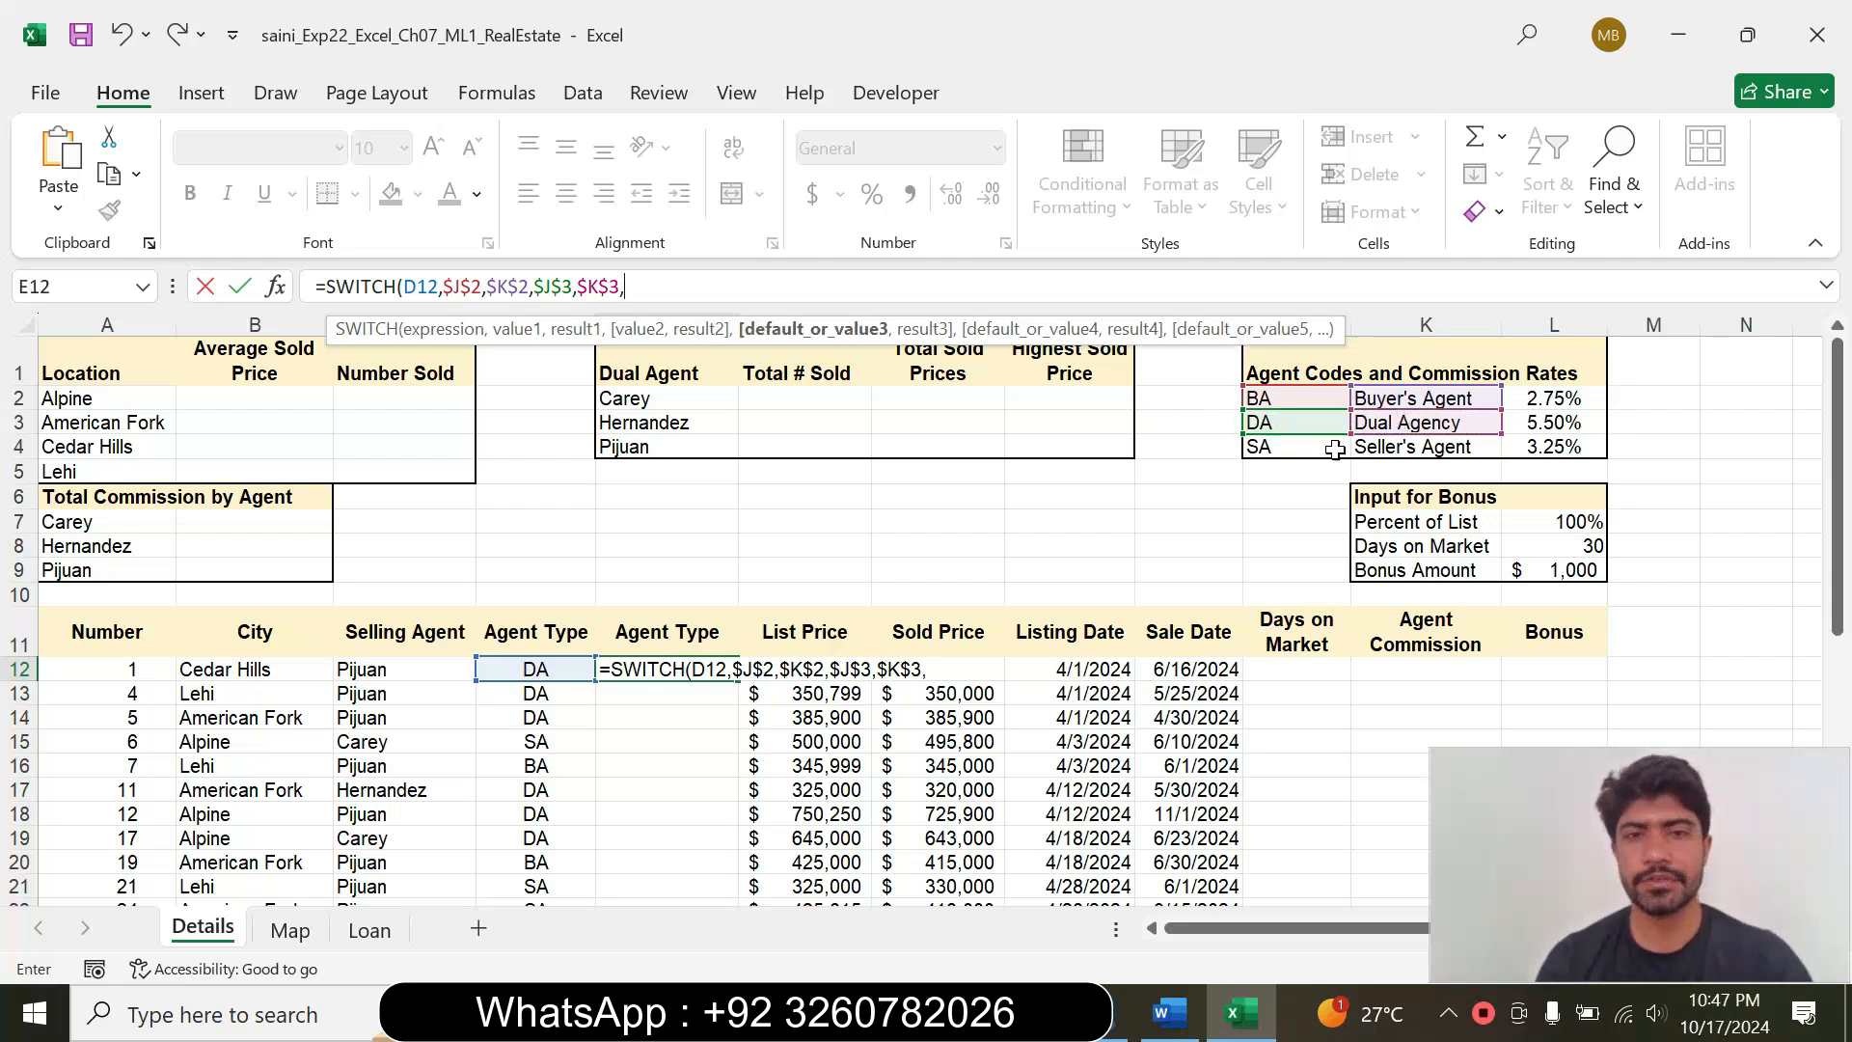
Step: Add $J$4 and $K$4 as the third value and result, and complete the SWITCH formula in cell E12
{"action": "left_click", "coordinate": [1301, 455]}
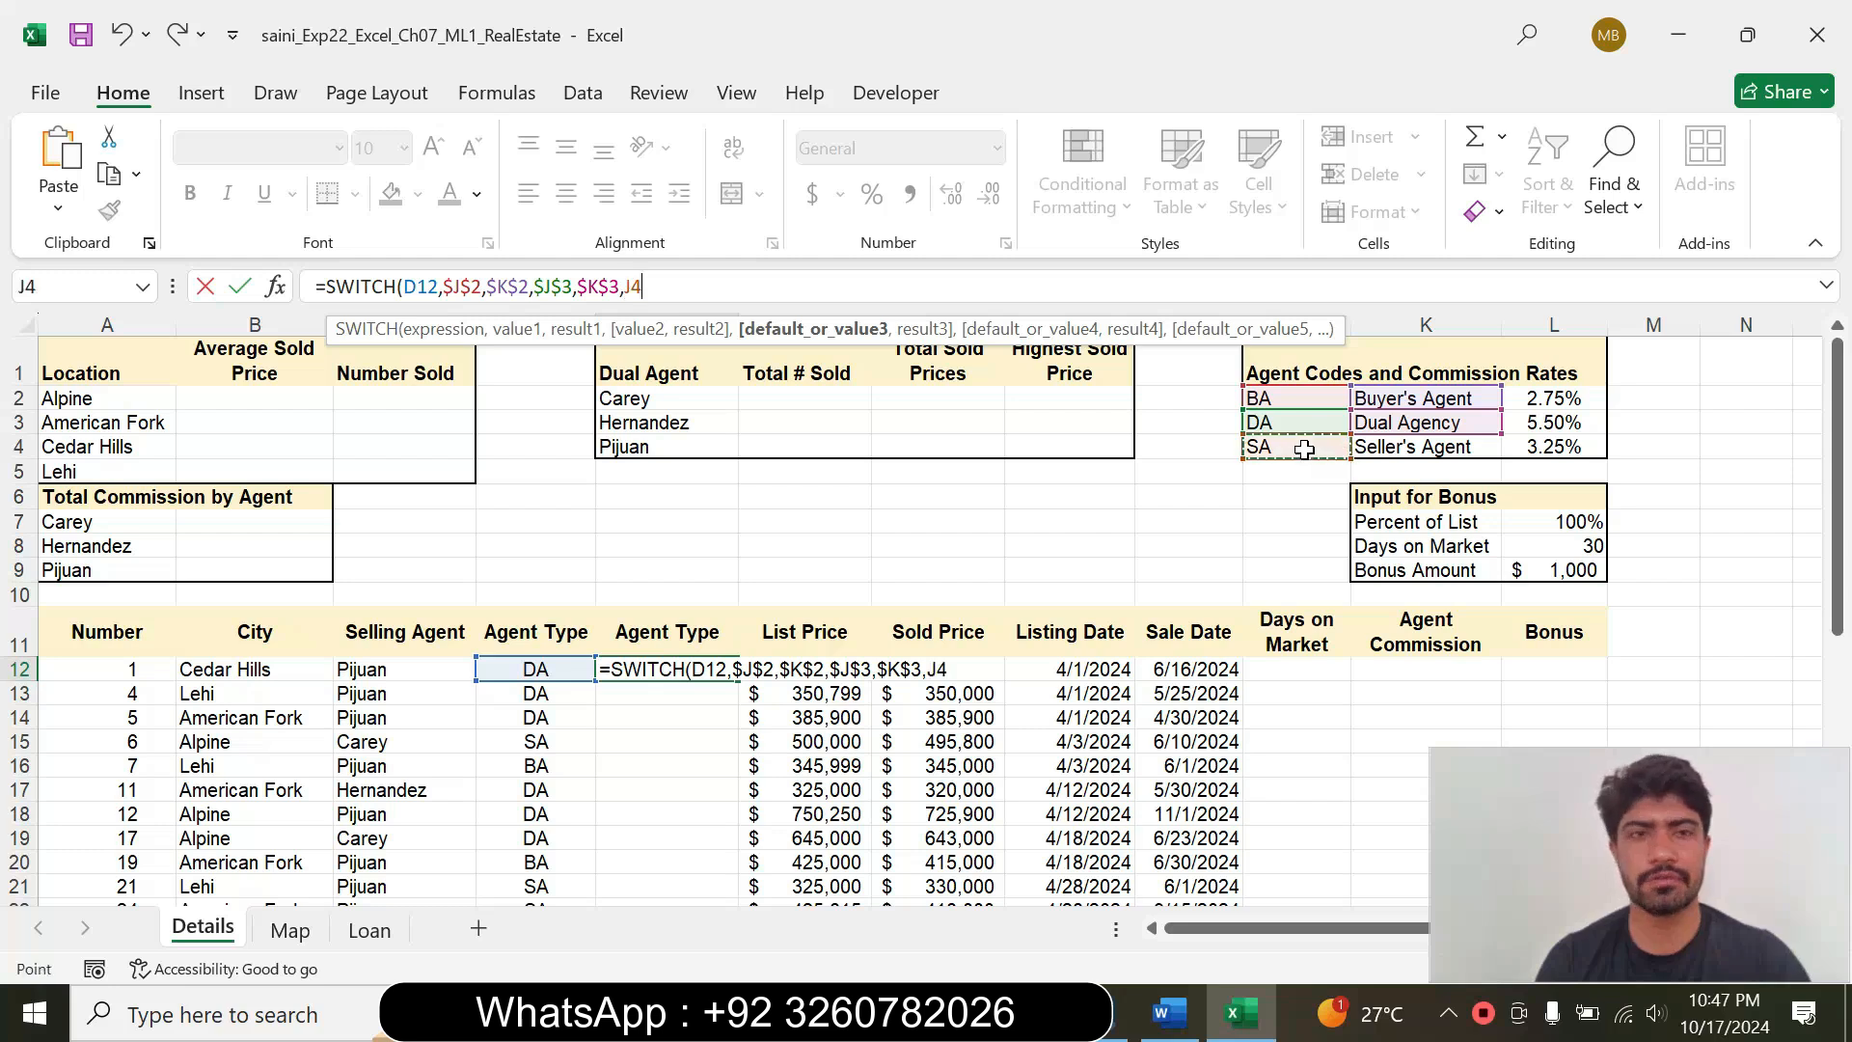
{"action": "key", "text": "F4"}
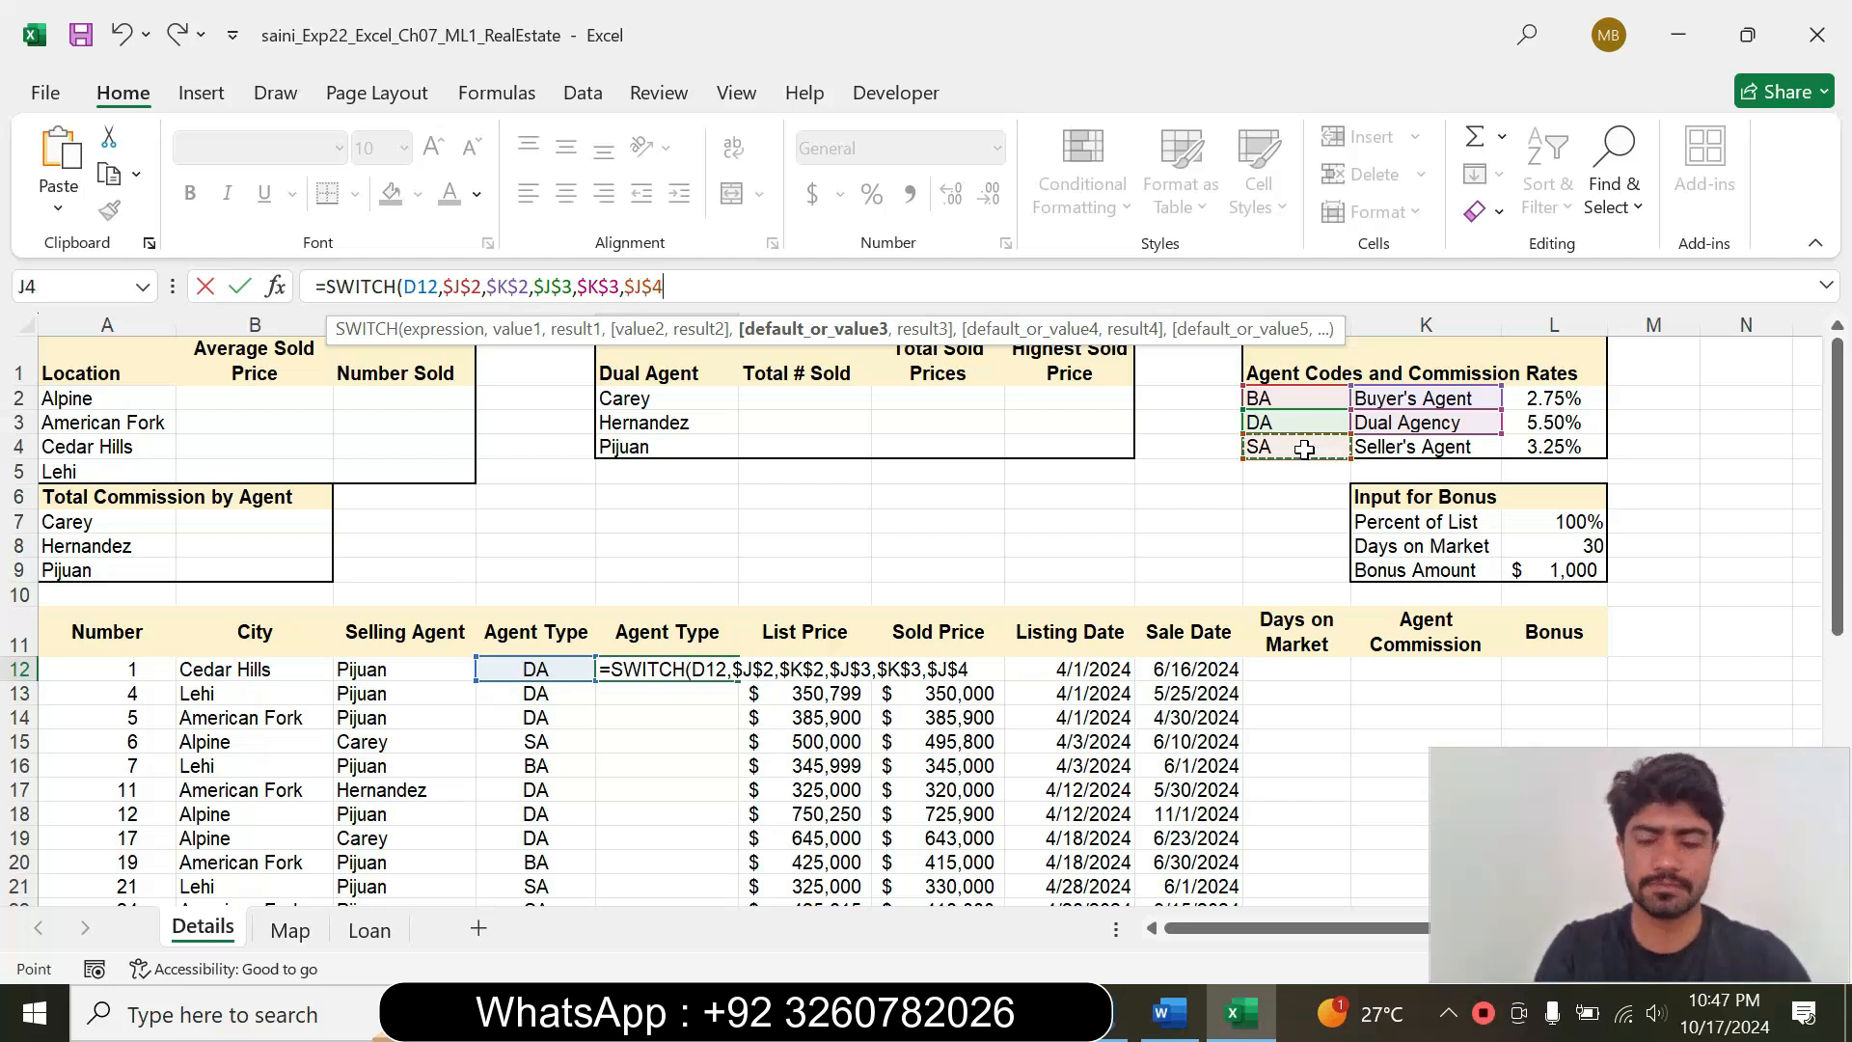
{"action": "type", "text": ","}
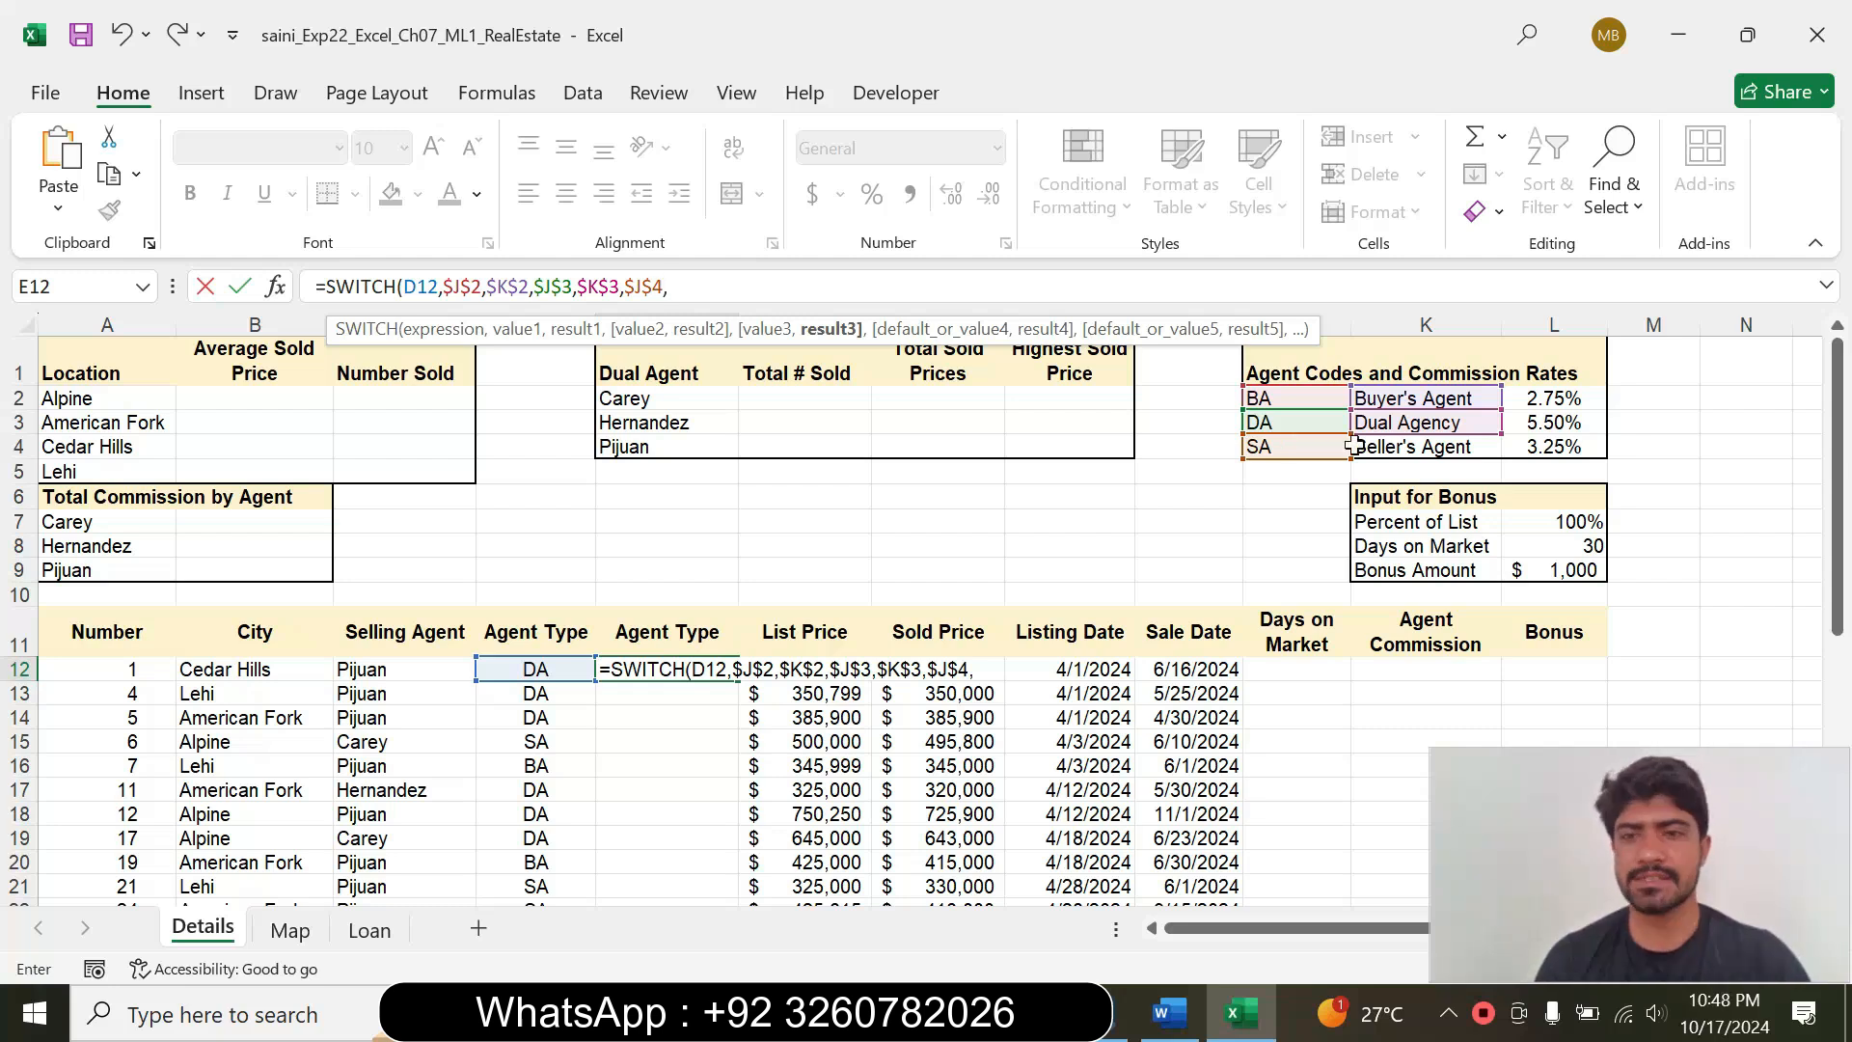
{"action": "left_click", "coordinate": [1408, 447]}
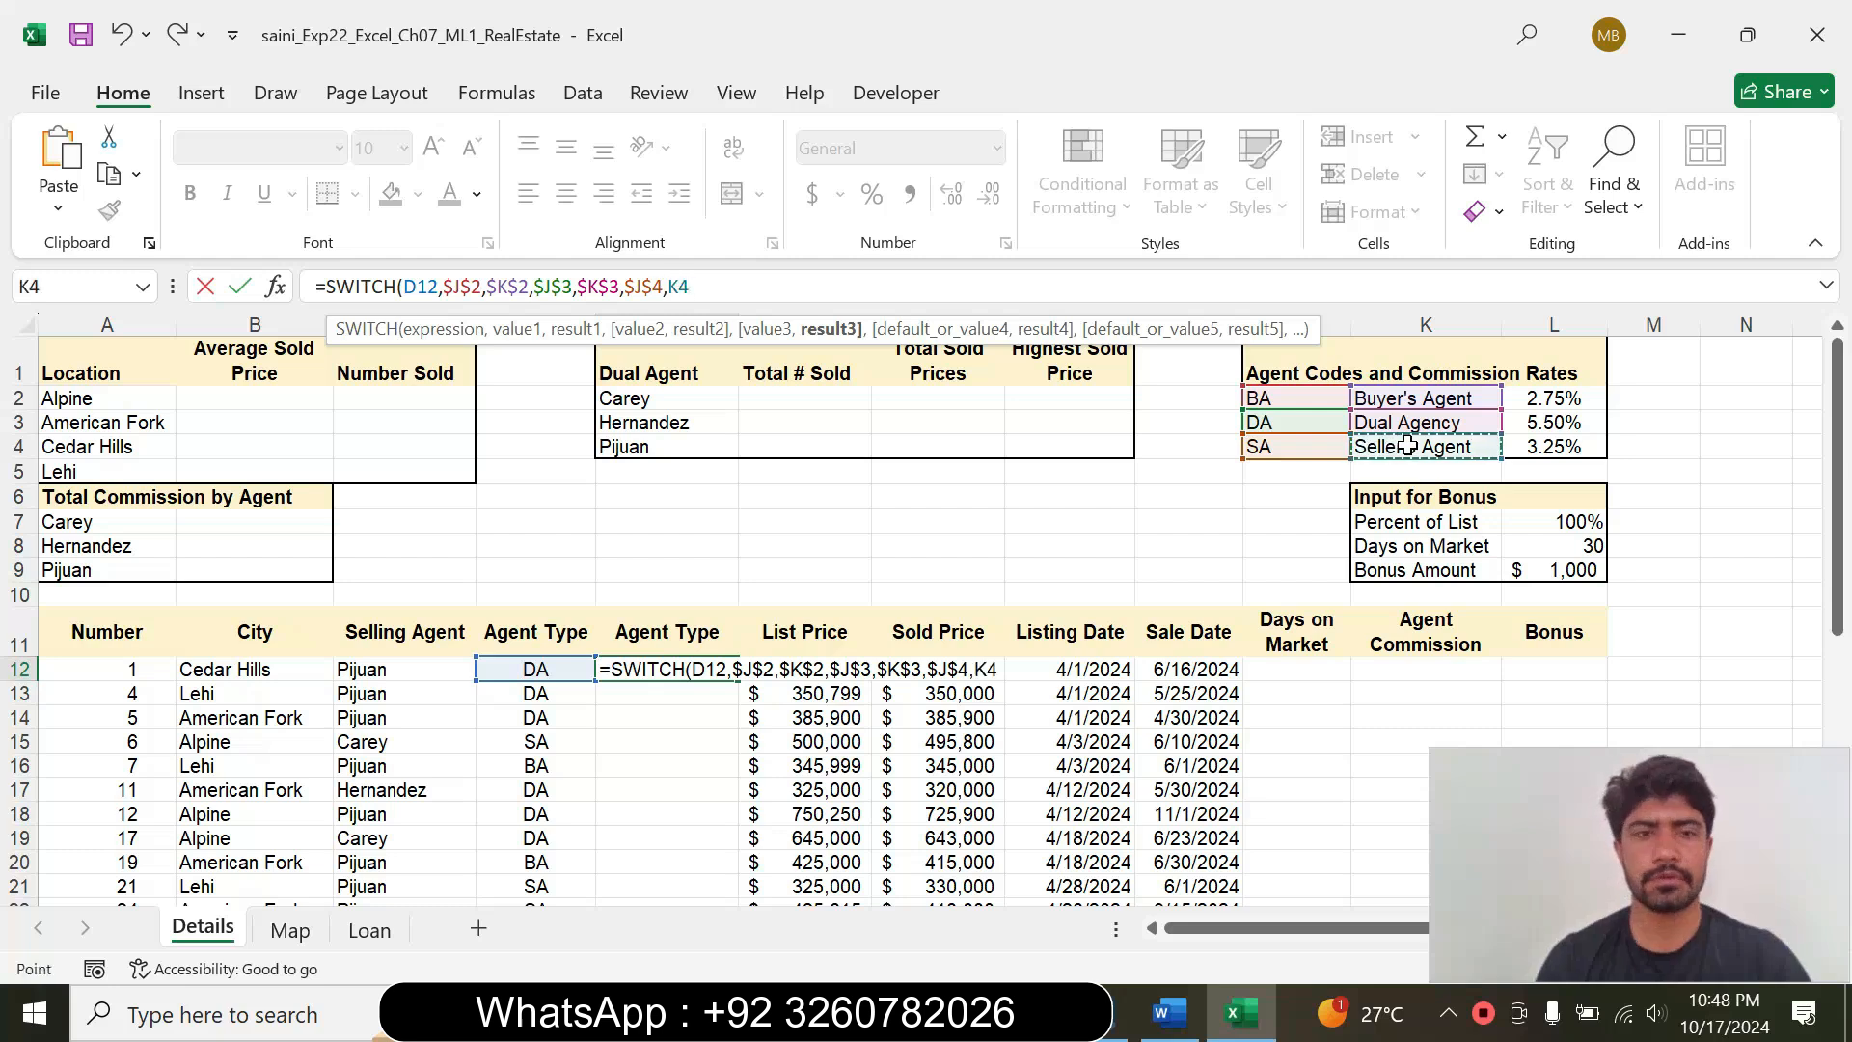
{"action": "key", "text": "F4"}
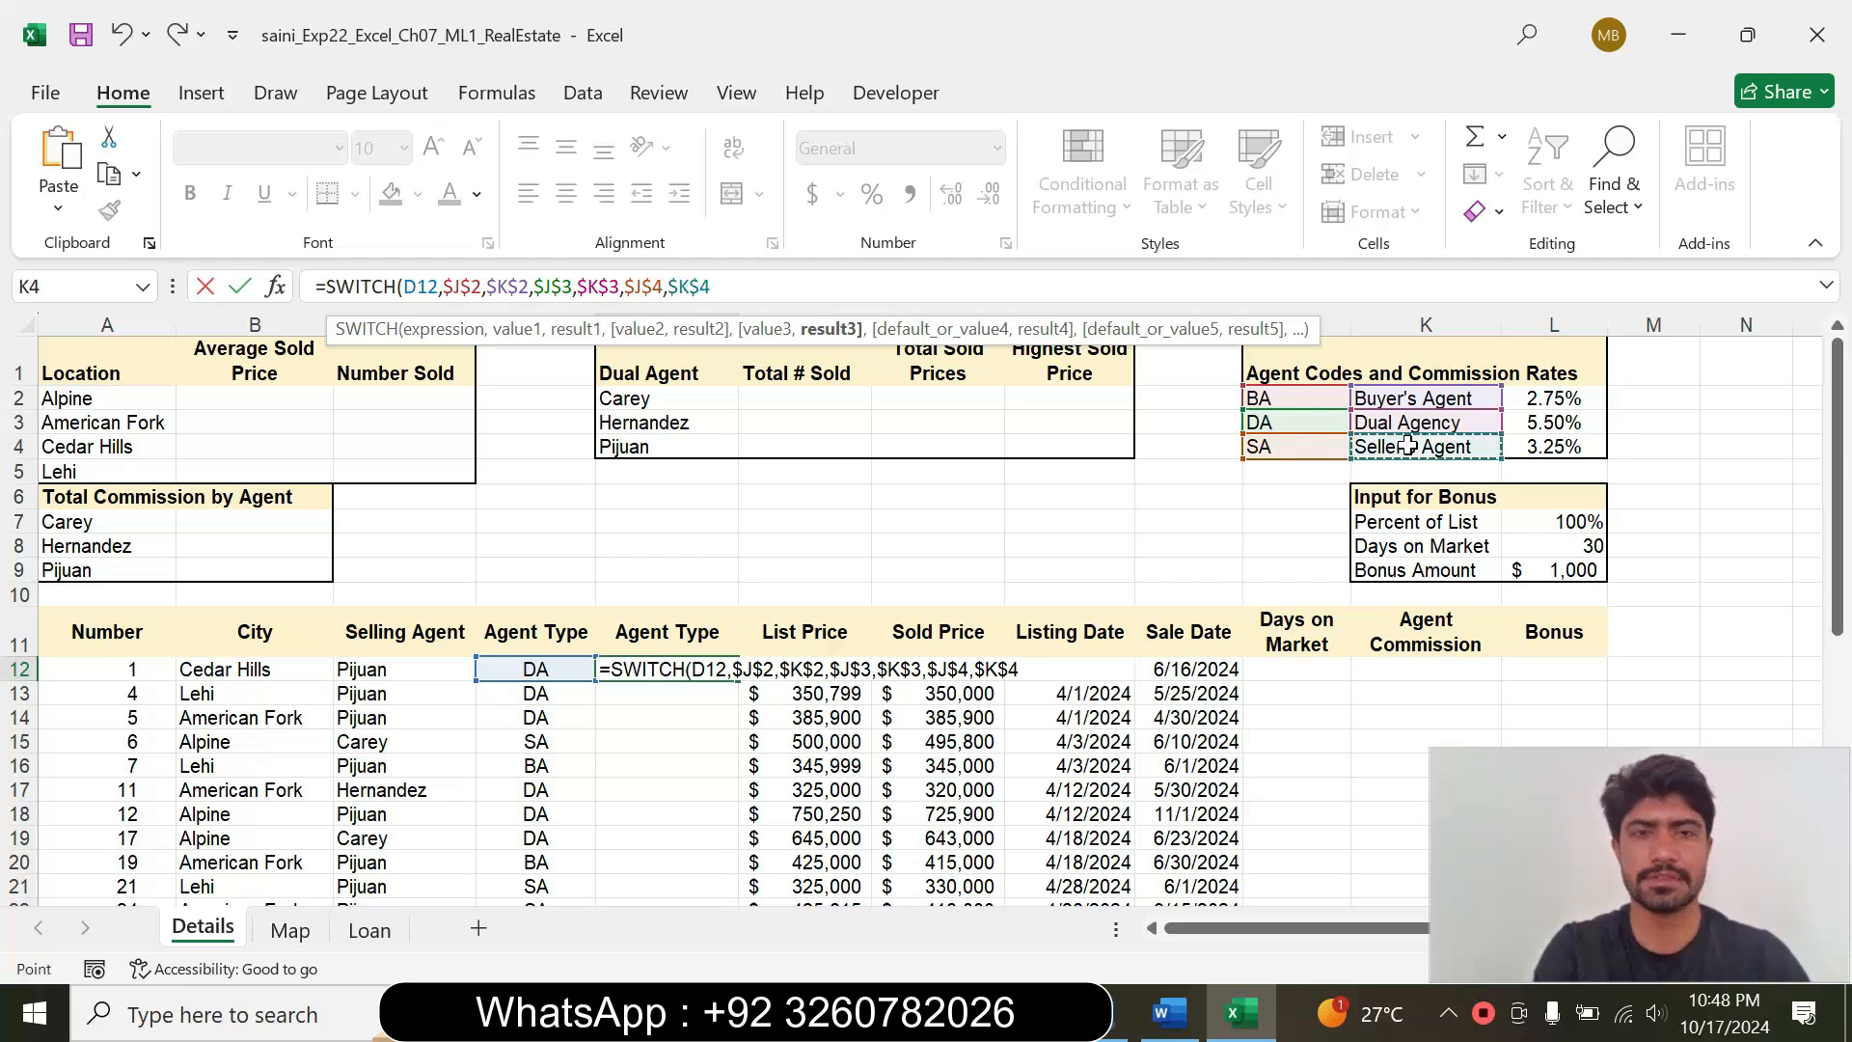
{"action": "type", "text": ")"}
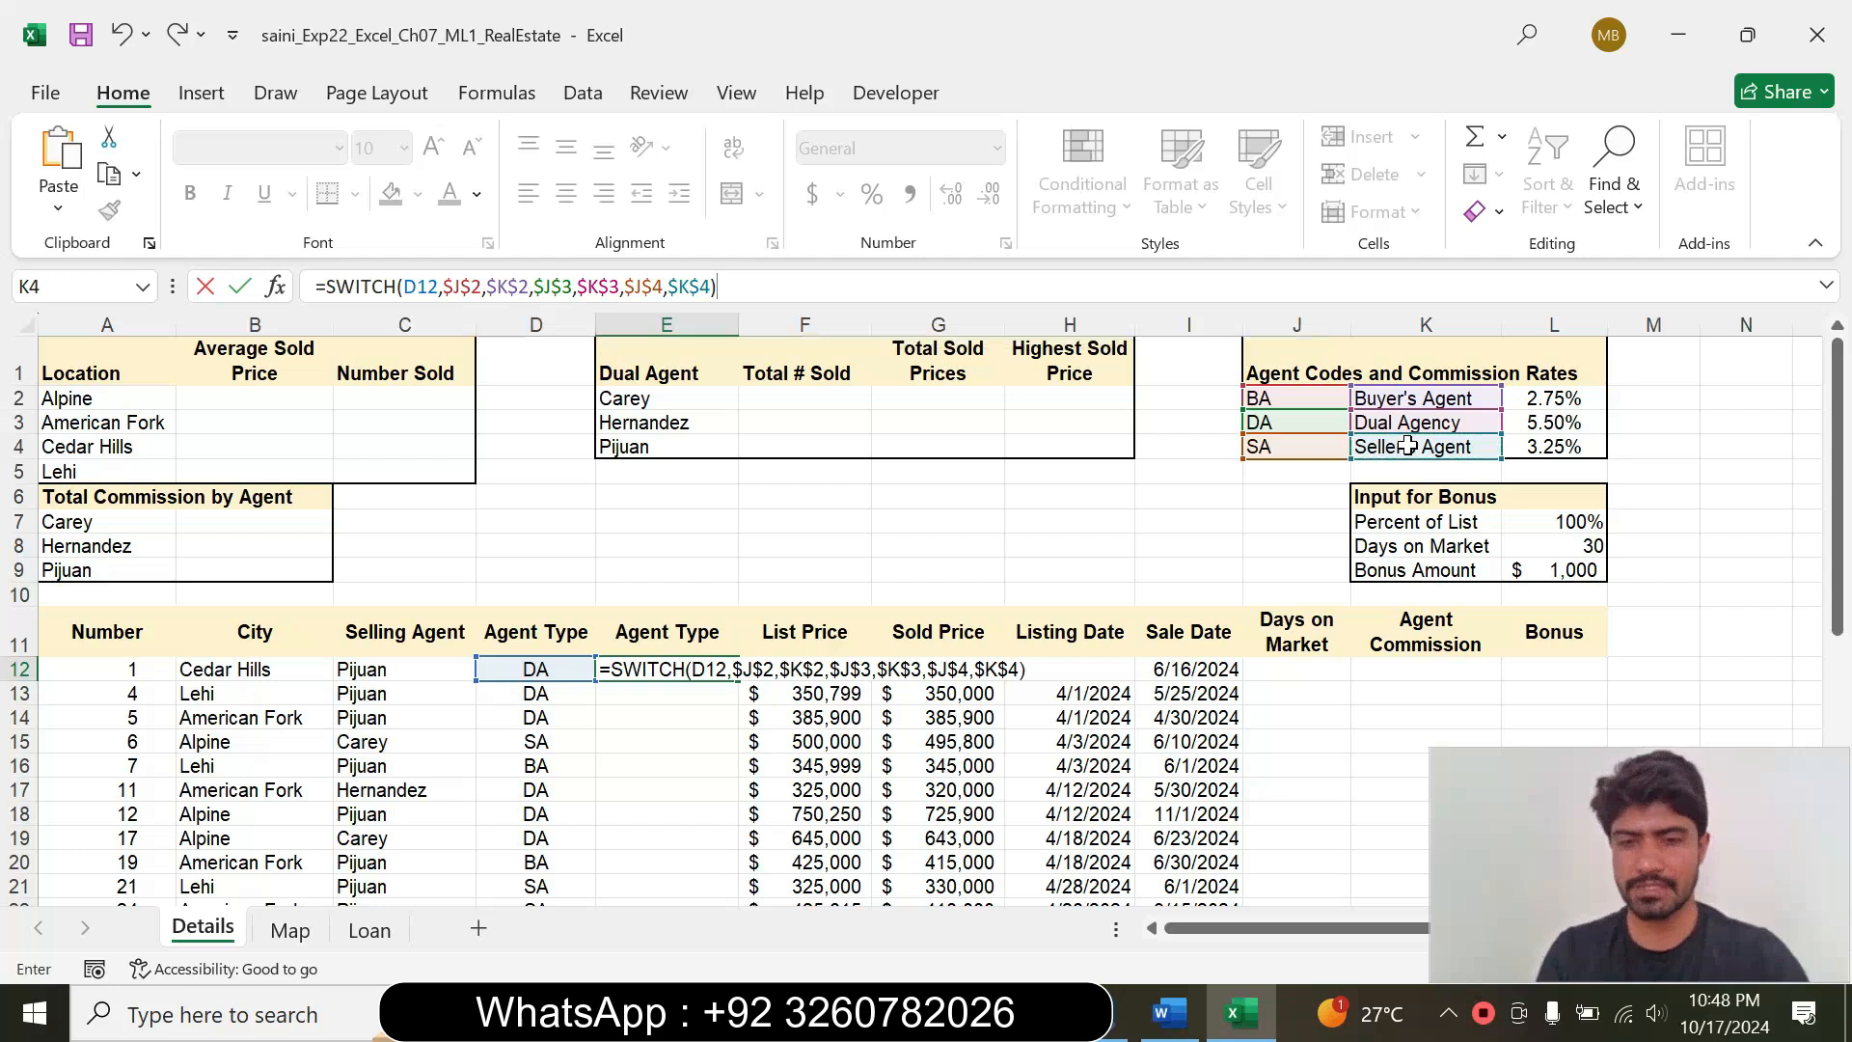
{"action": "key", "text": "Return"}
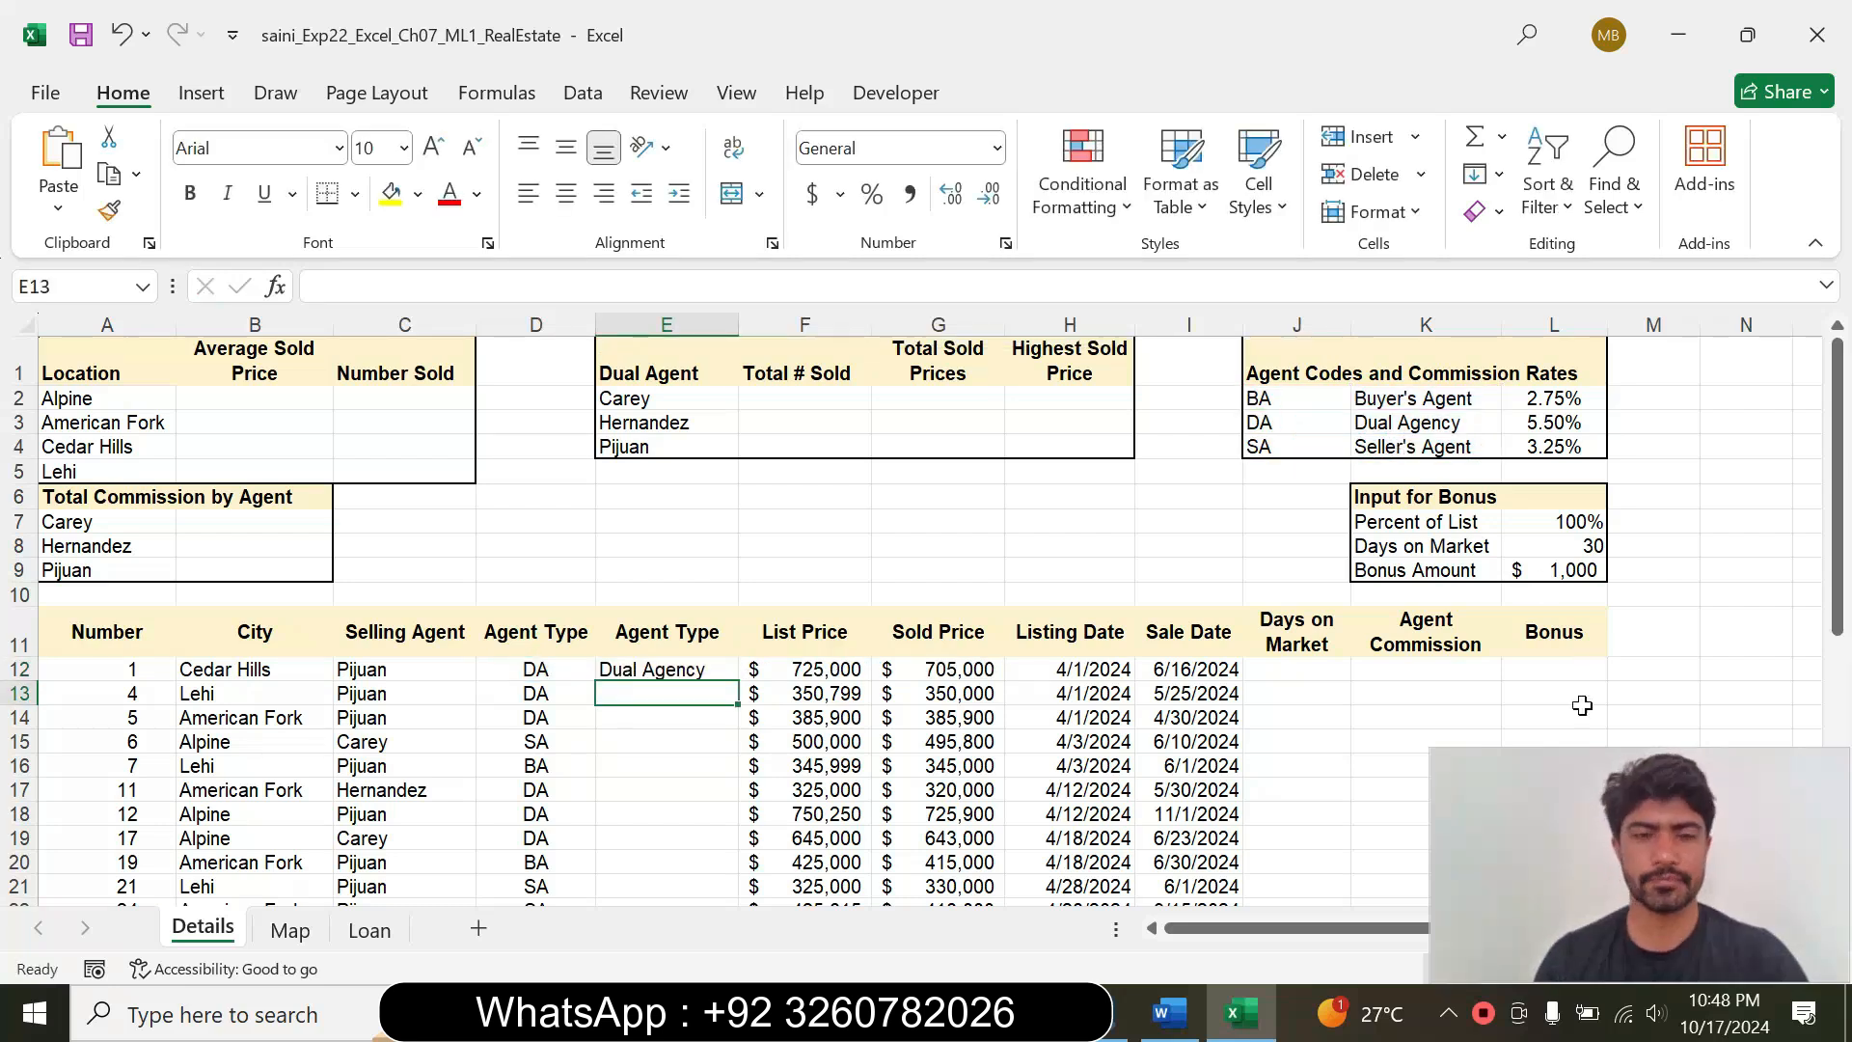
Step: Check the copy range in the Word instructions, and in Excel copy the SWITCH formula from E12 to E13:E39
{"action": "left_click", "coordinate": [682, 670]}
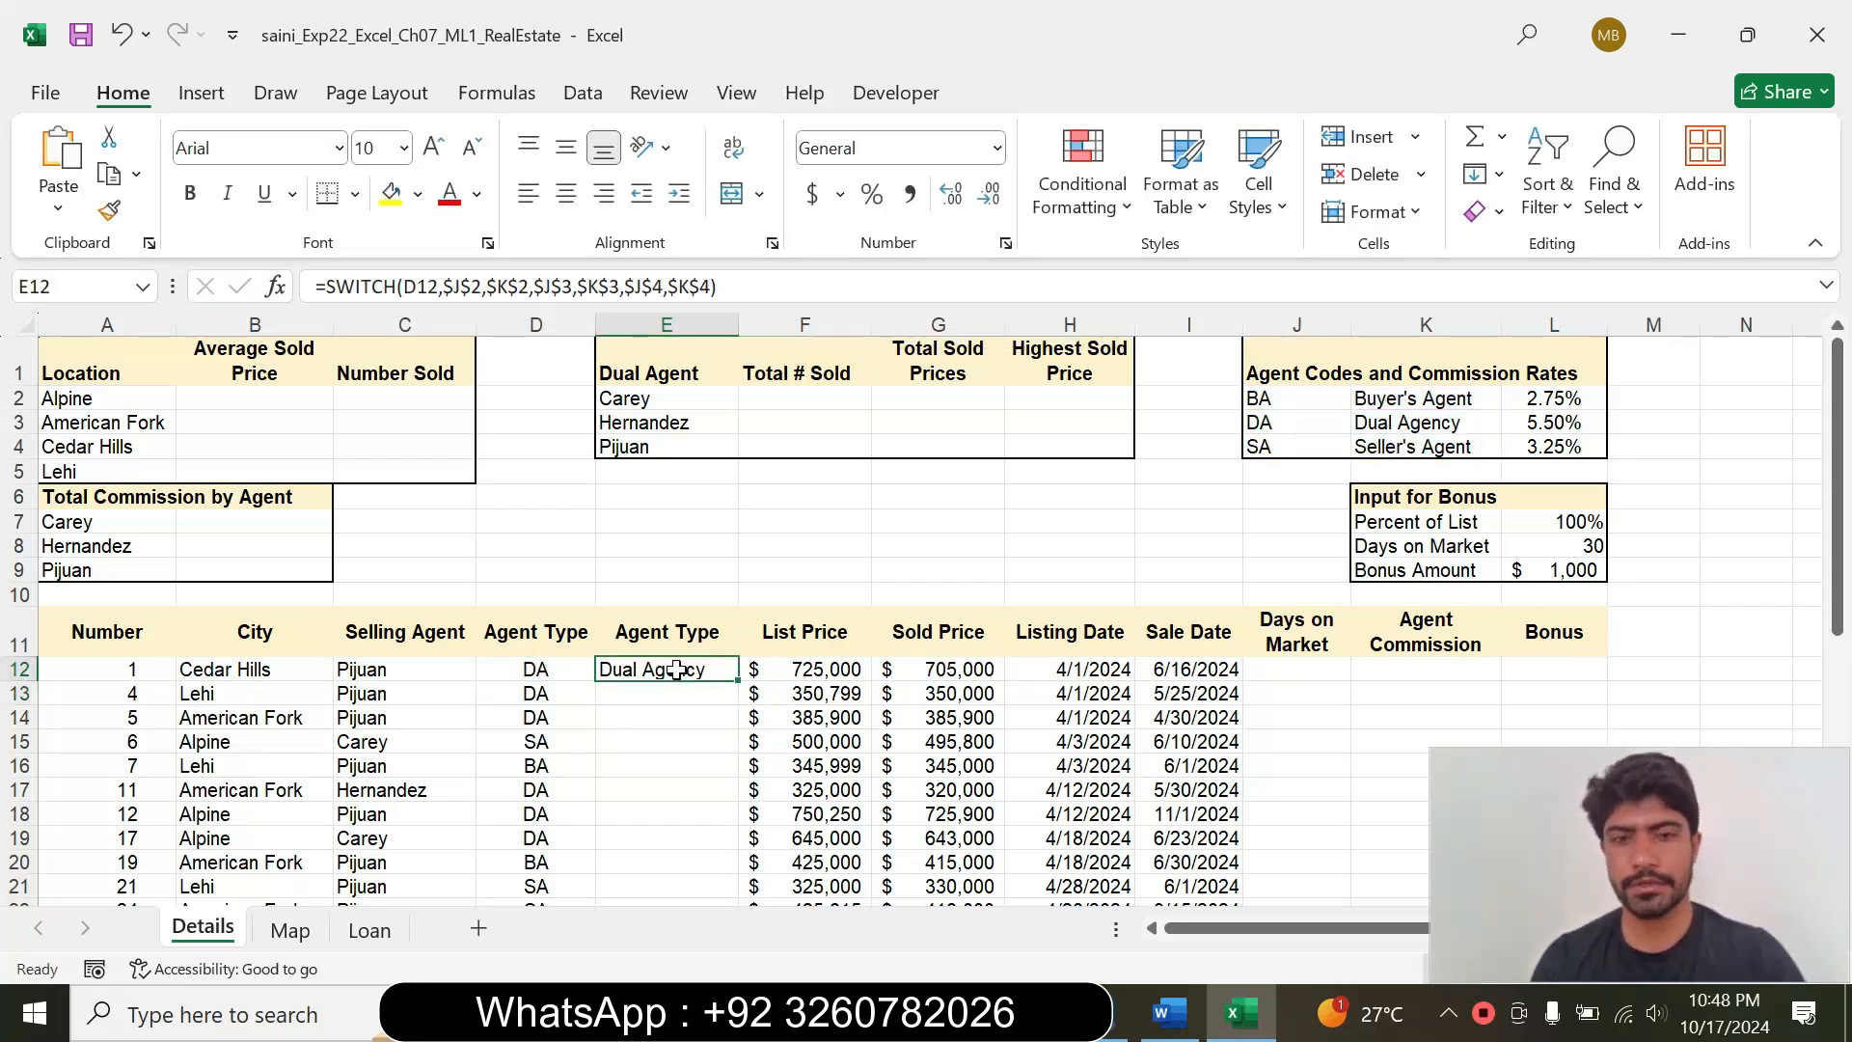
{"action": "left_click", "coordinate": [1167, 1012]}
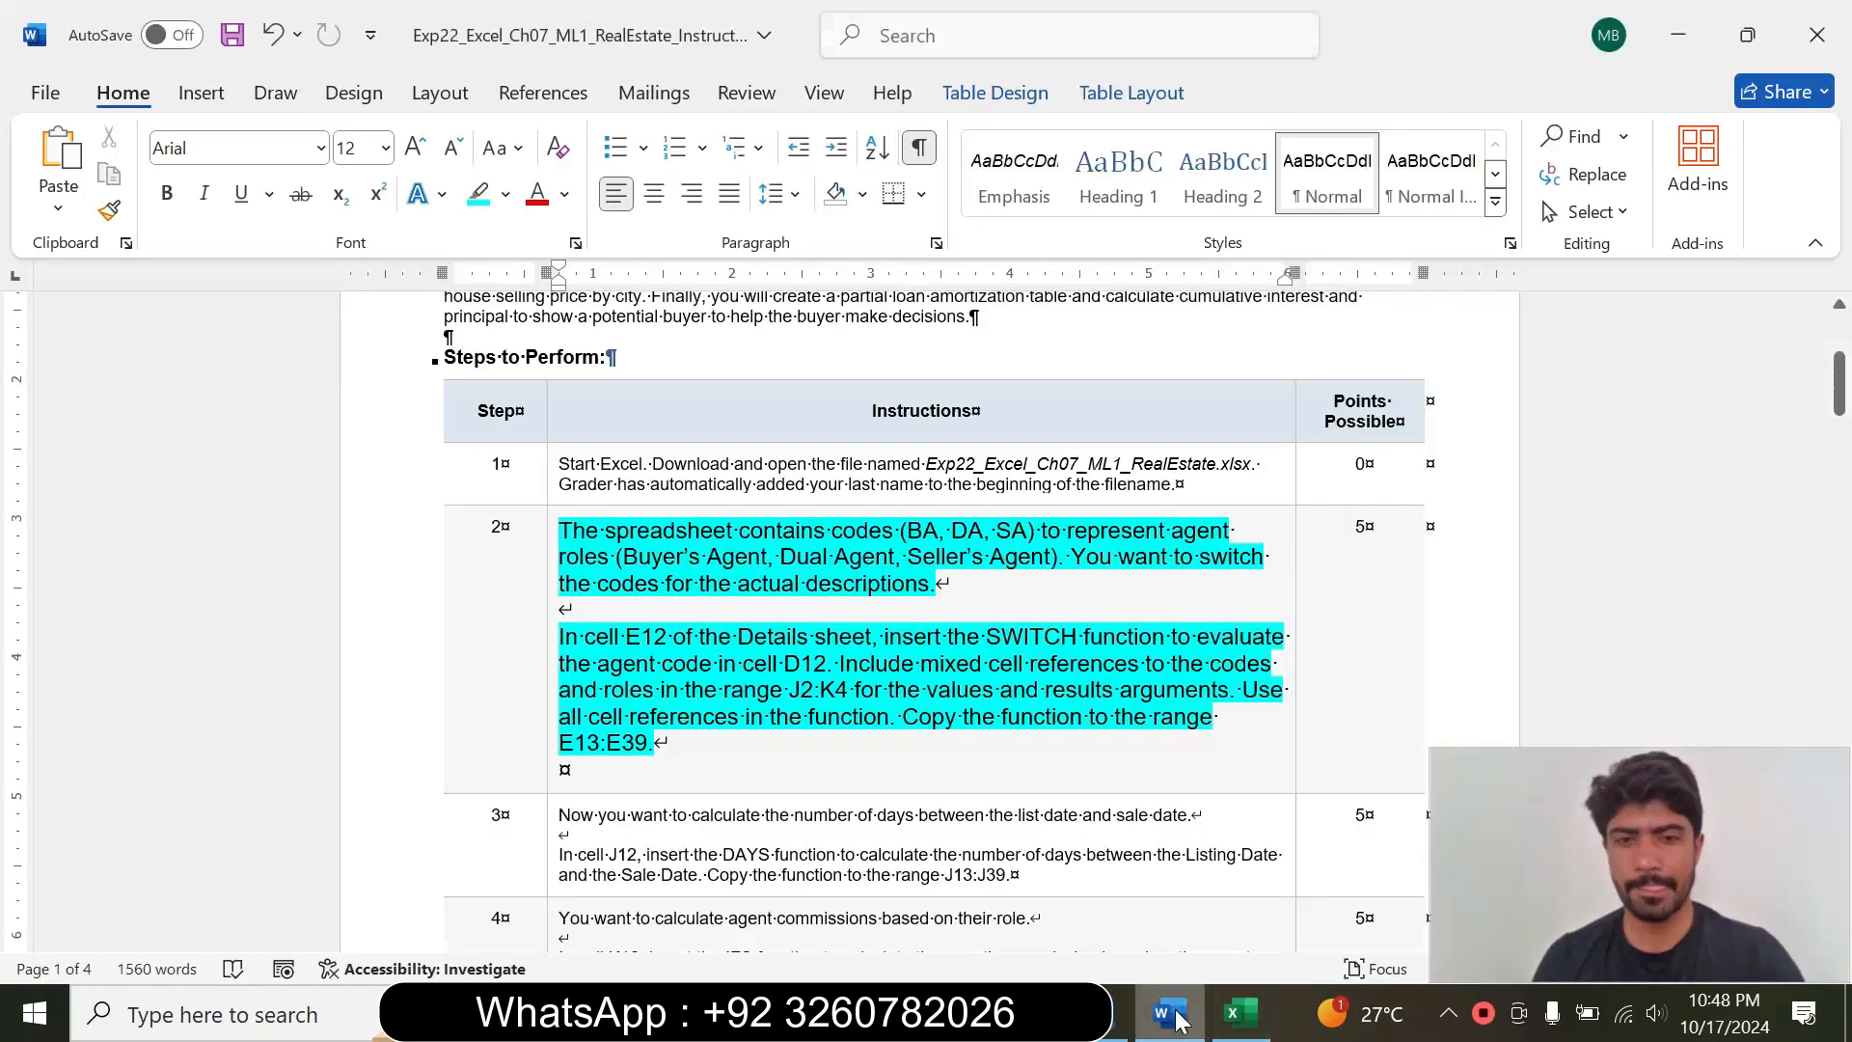
{"action": "left_click_drag", "start_coordinate": [902, 716], "coordinate": [670, 742]}
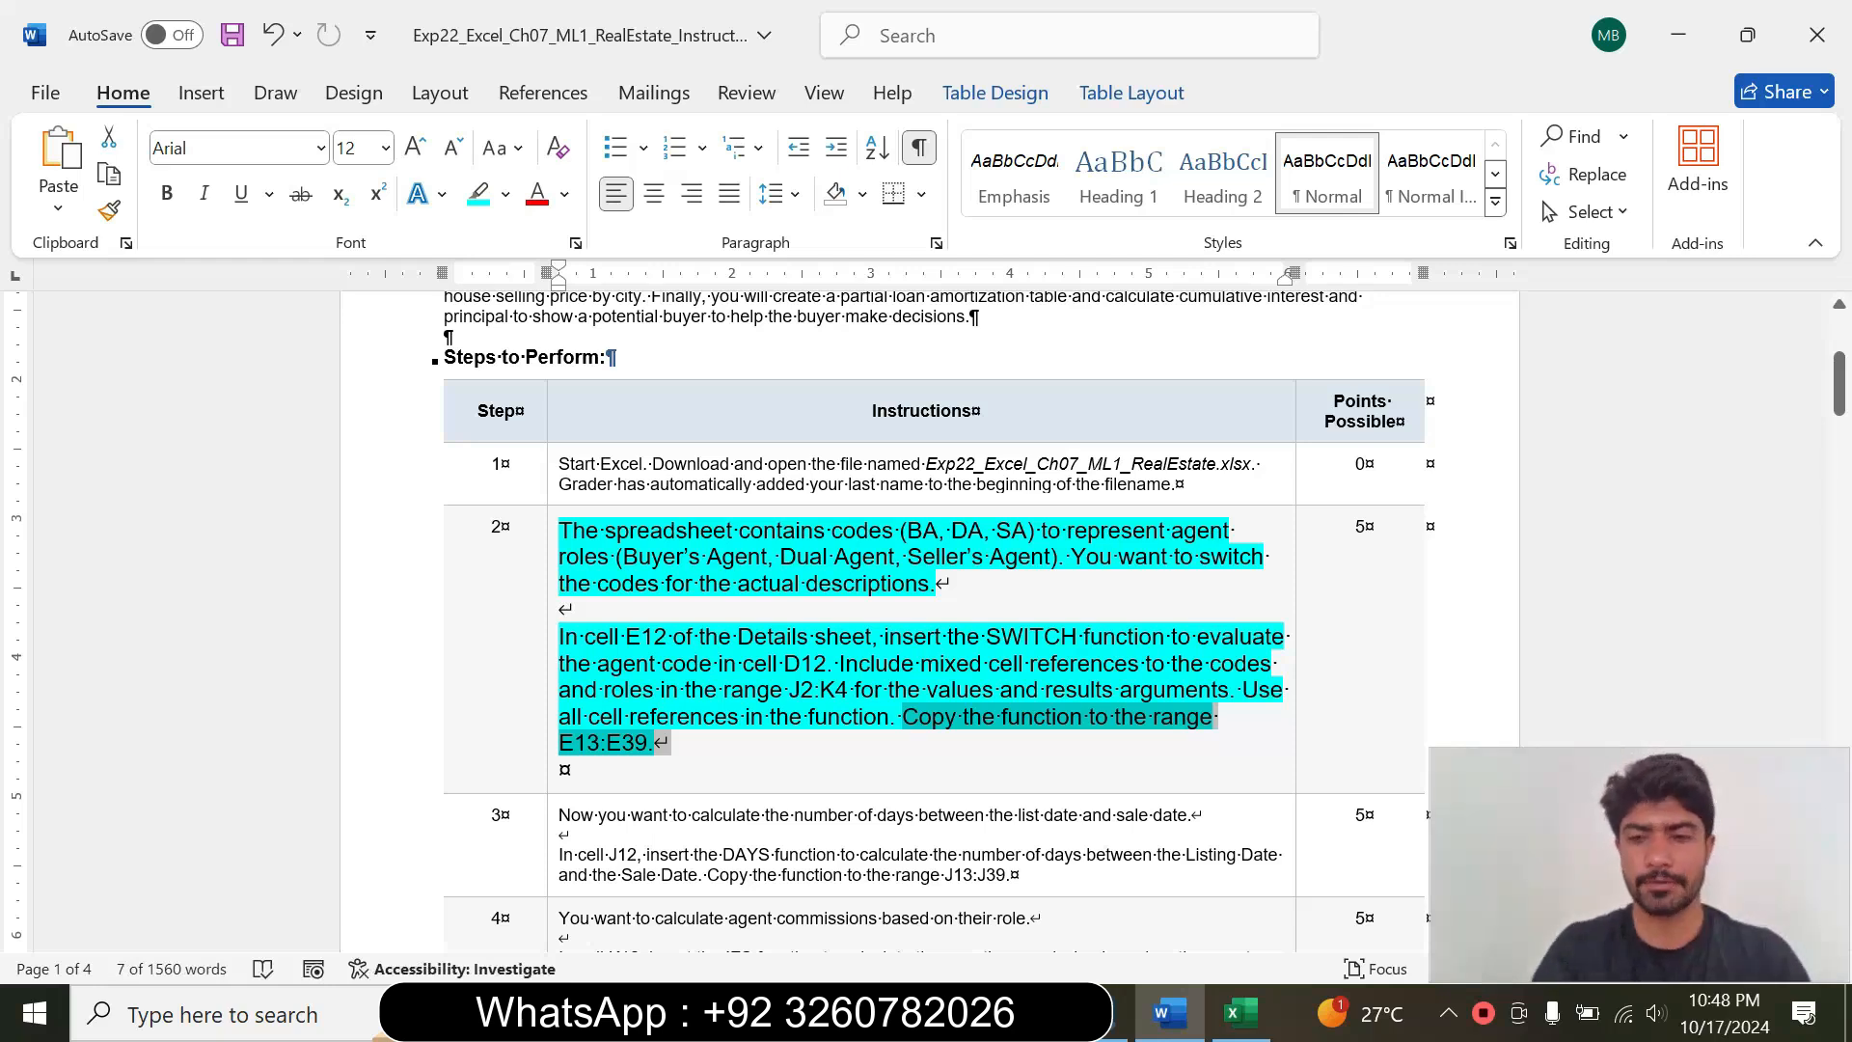
{"action": "left_click", "coordinate": [1239, 1013]}
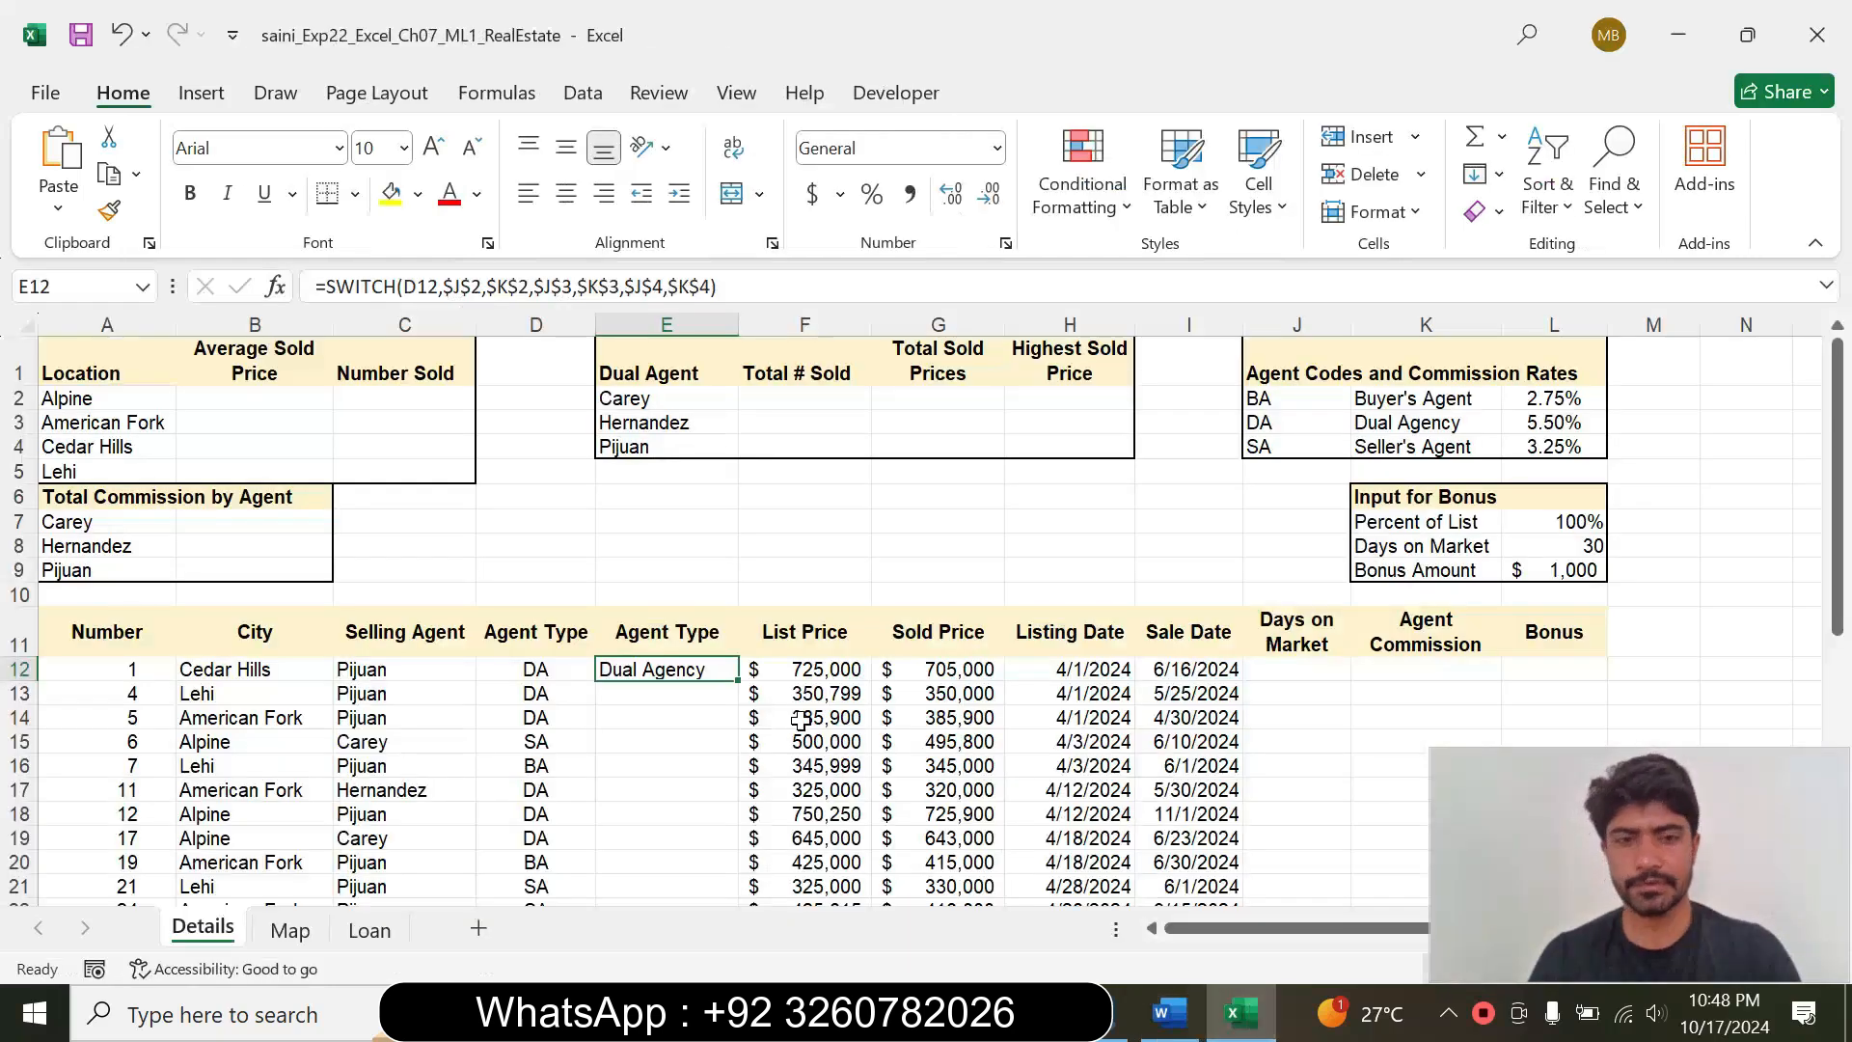
{"action": "left_click_drag", "start_coordinate": [736, 688], "coordinate": [649, 836]}
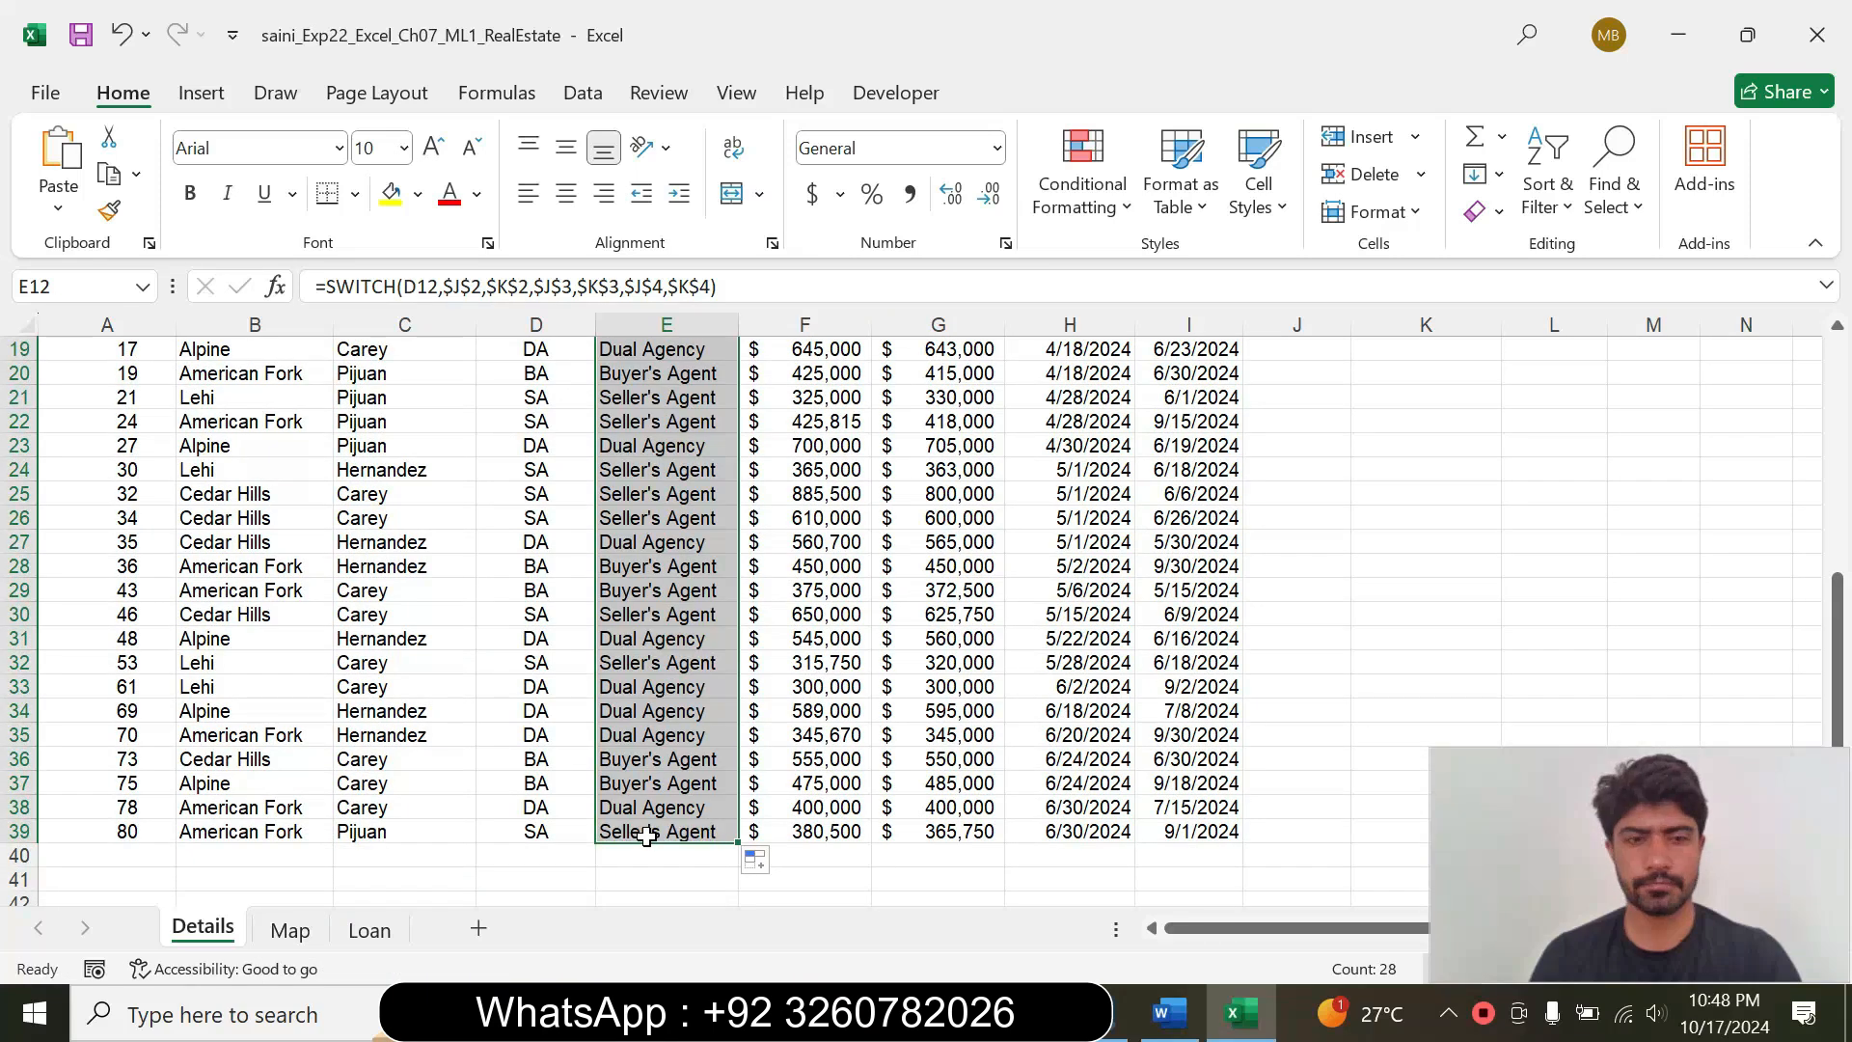
{"action": "left_click_drag", "start_coordinate": [1835, 604], "coordinate": [1803, 426]}
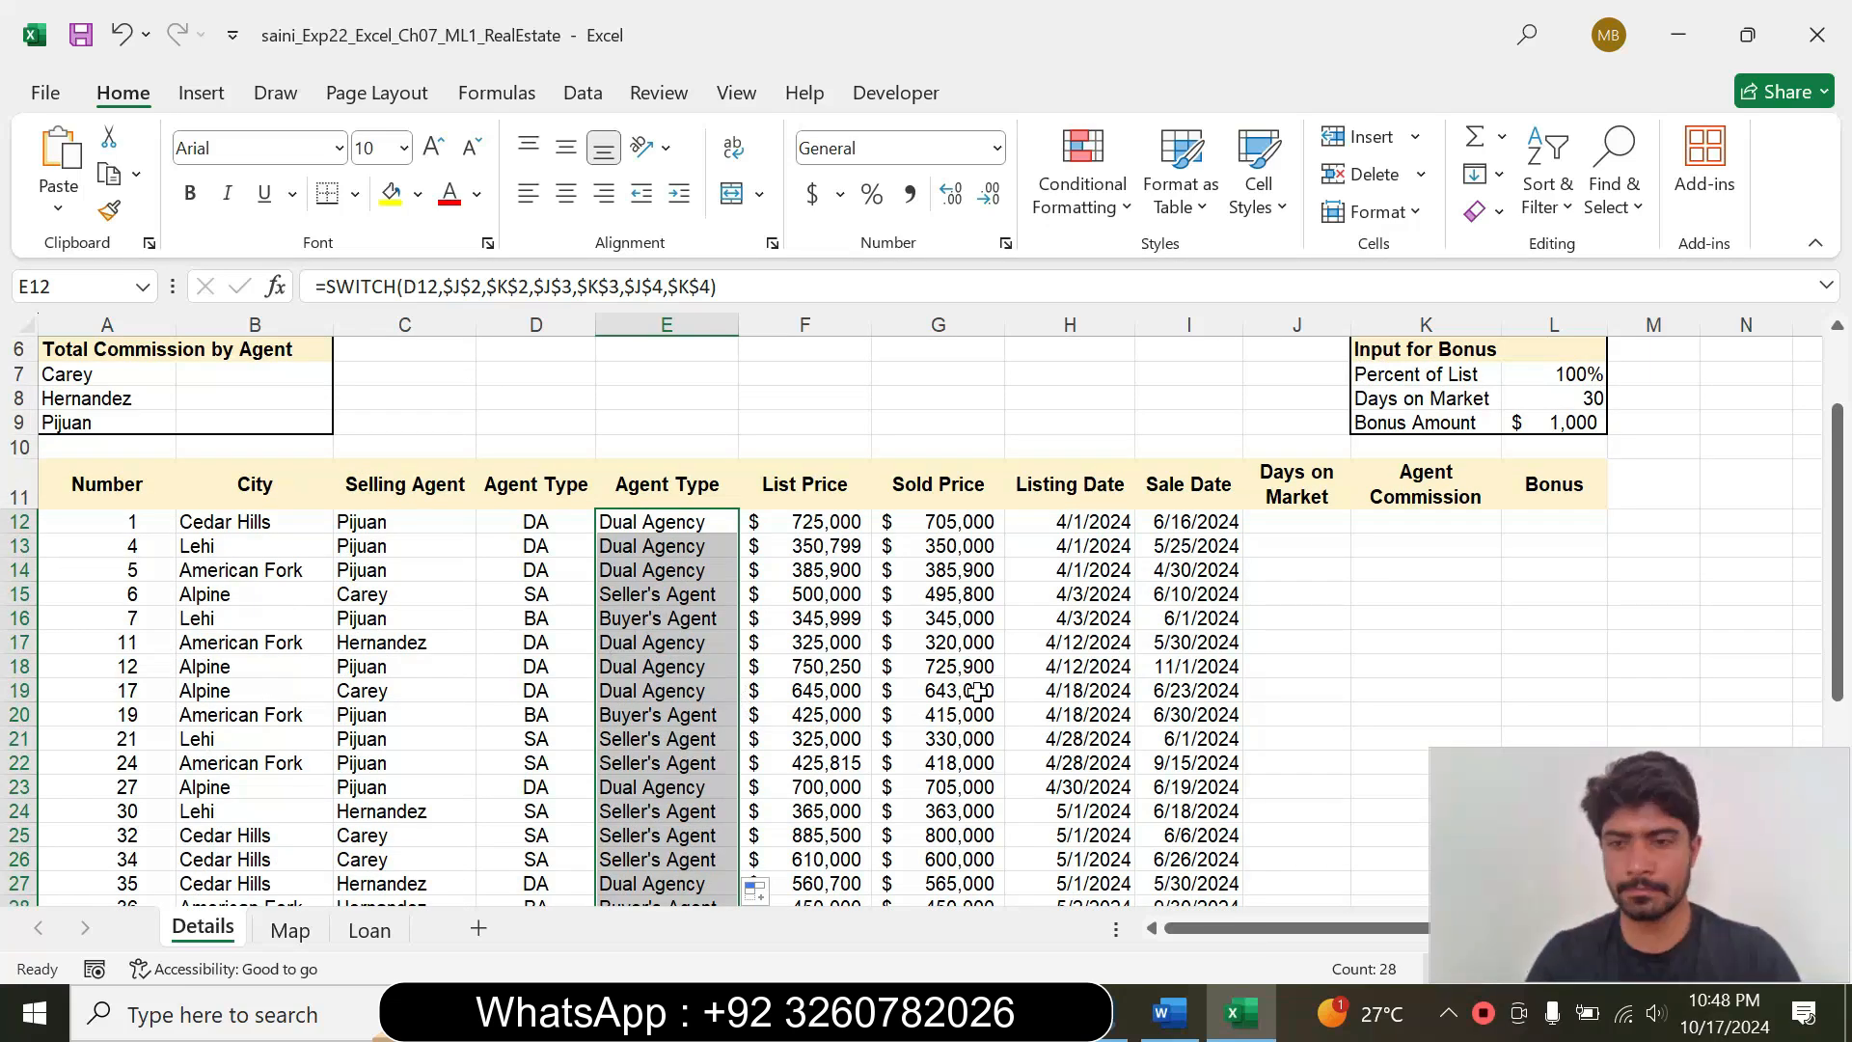
Step: Switch to the Word instructions and restore the step 2 text to 9 pt with no highlight
{"action": "left_click", "coordinate": [1170, 1030]}
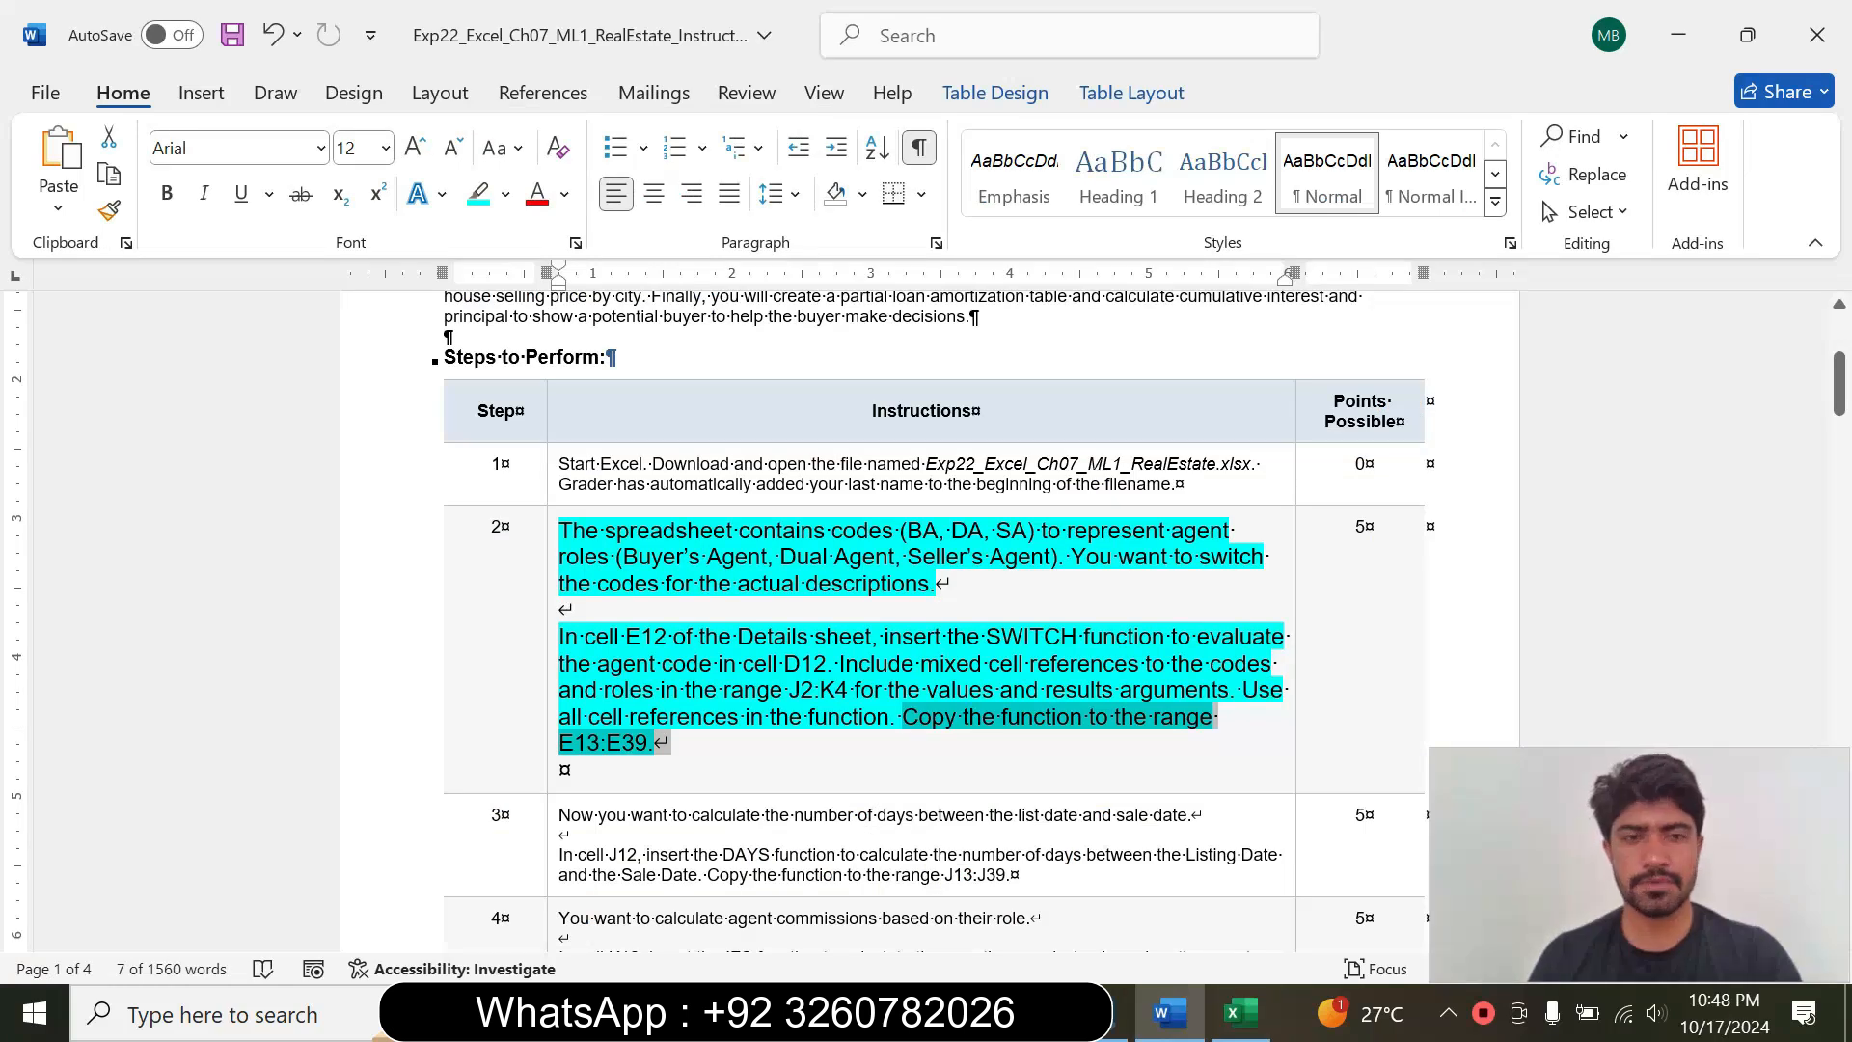
{"action": "left_click", "coordinate": [579, 667]}
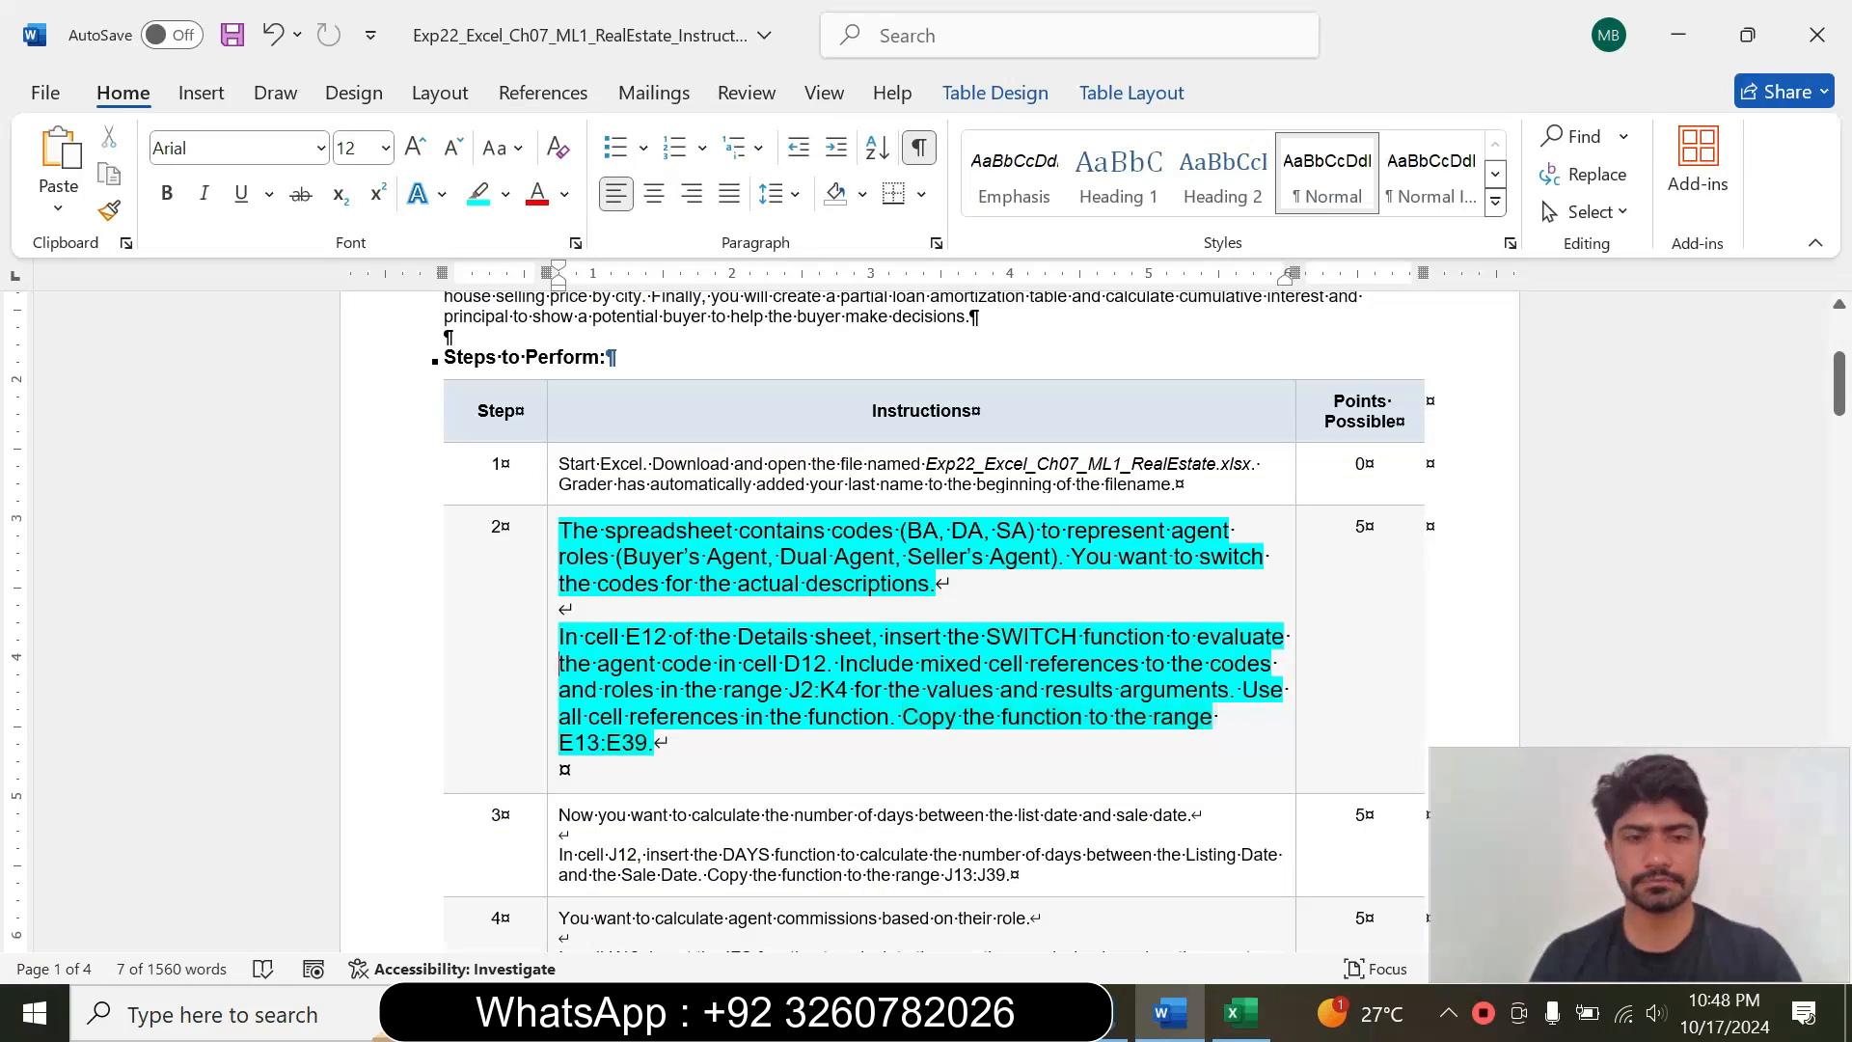
{"action": "left_click", "coordinate": [553, 667]}
{"action": "left_click", "coordinate": [725, 582]}
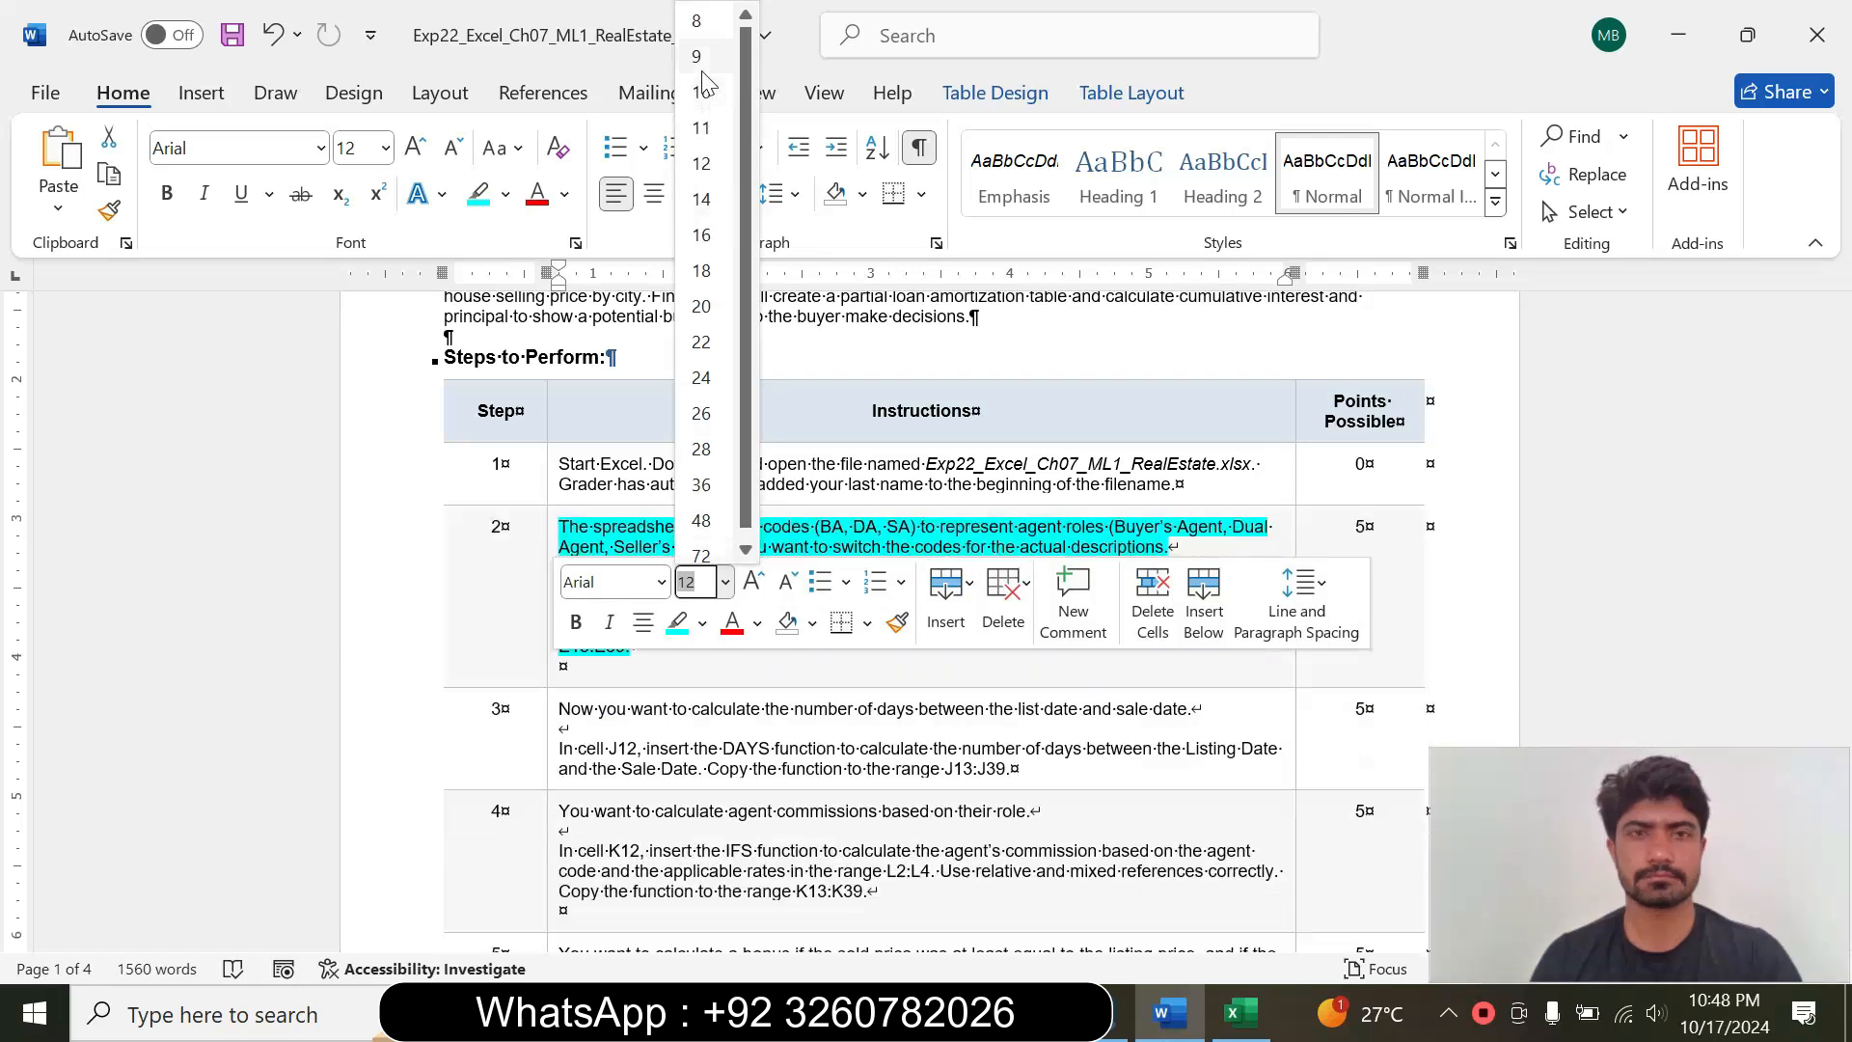
{"action": "left_click", "coordinate": [698, 58]}
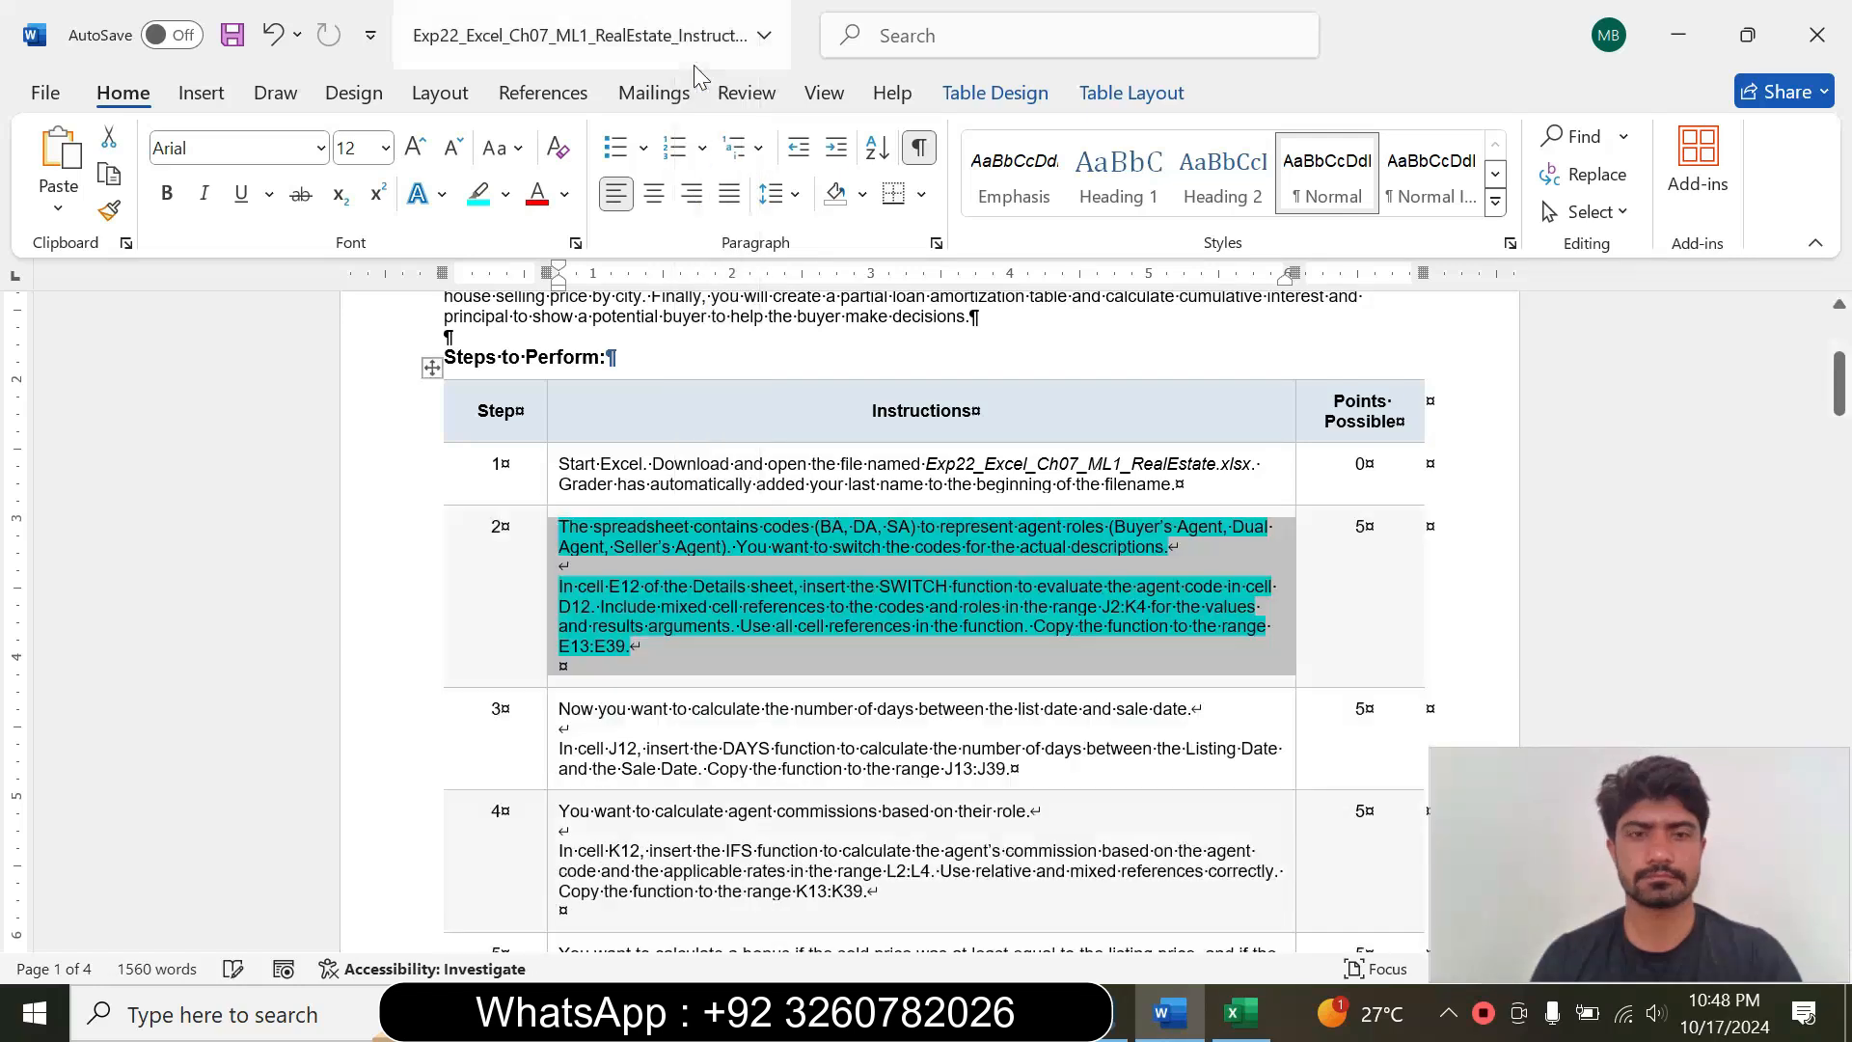
{"action": "left_click", "coordinate": [508, 200]}
{"action": "left_click", "coordinate": [549, 426]}
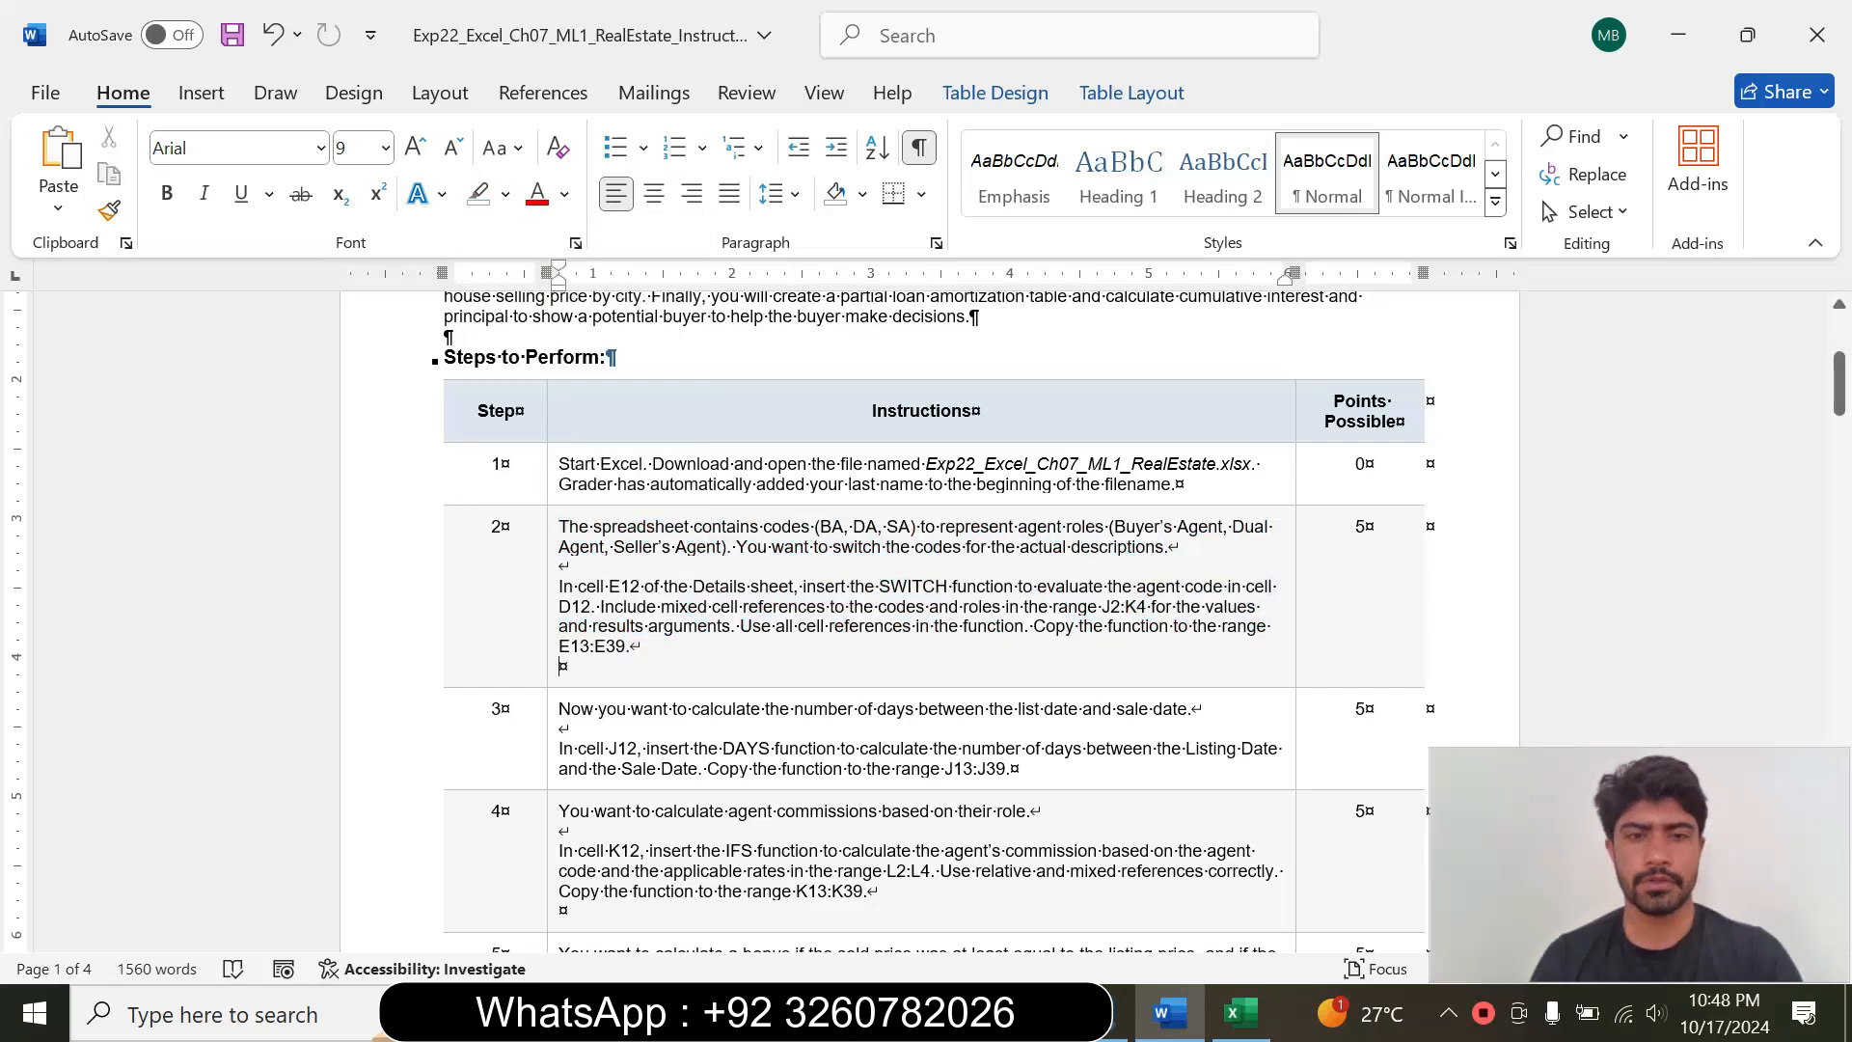
Step: Set the step 3 instruction text about the DAYS function to 14 pt and bring it fully into view
{"action": "left_click", "coordinate": [547, 761]}
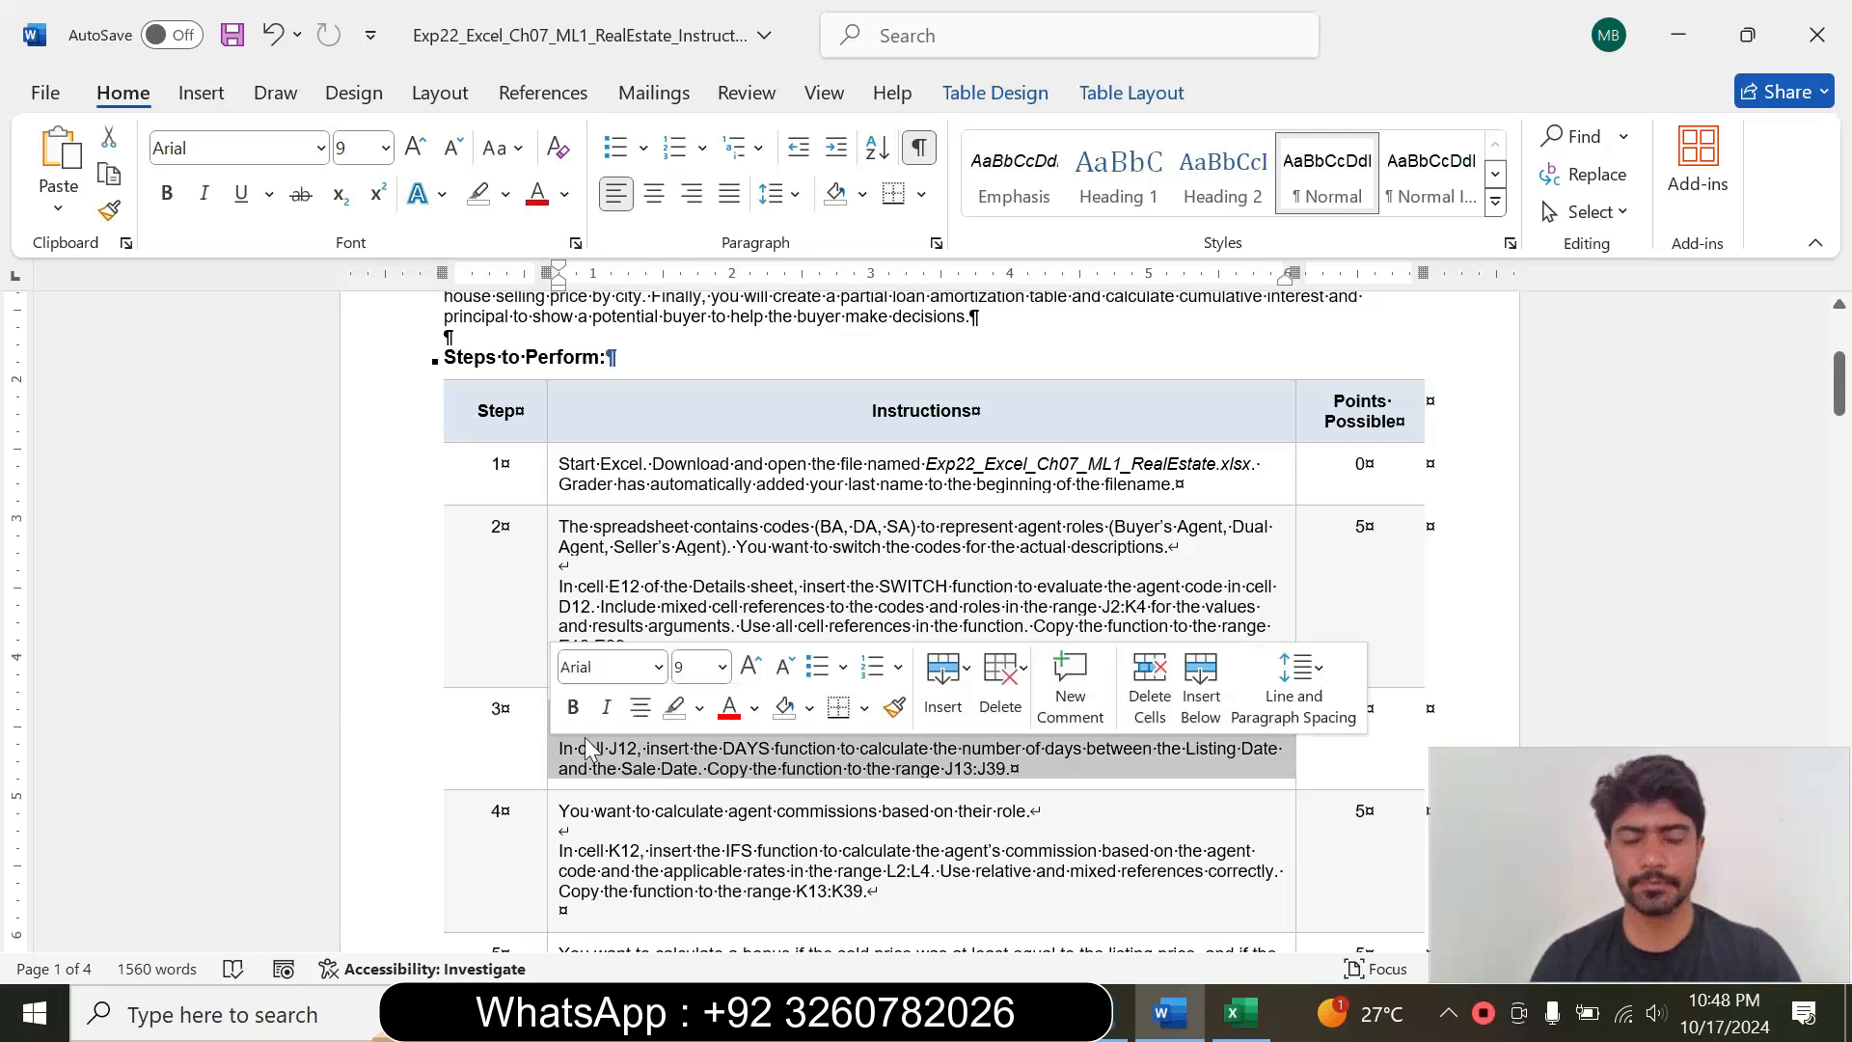
{"action": "left_click", "coordinate": [721, 666]}
{"action": "left_click", "coordinate": [698, 273]}
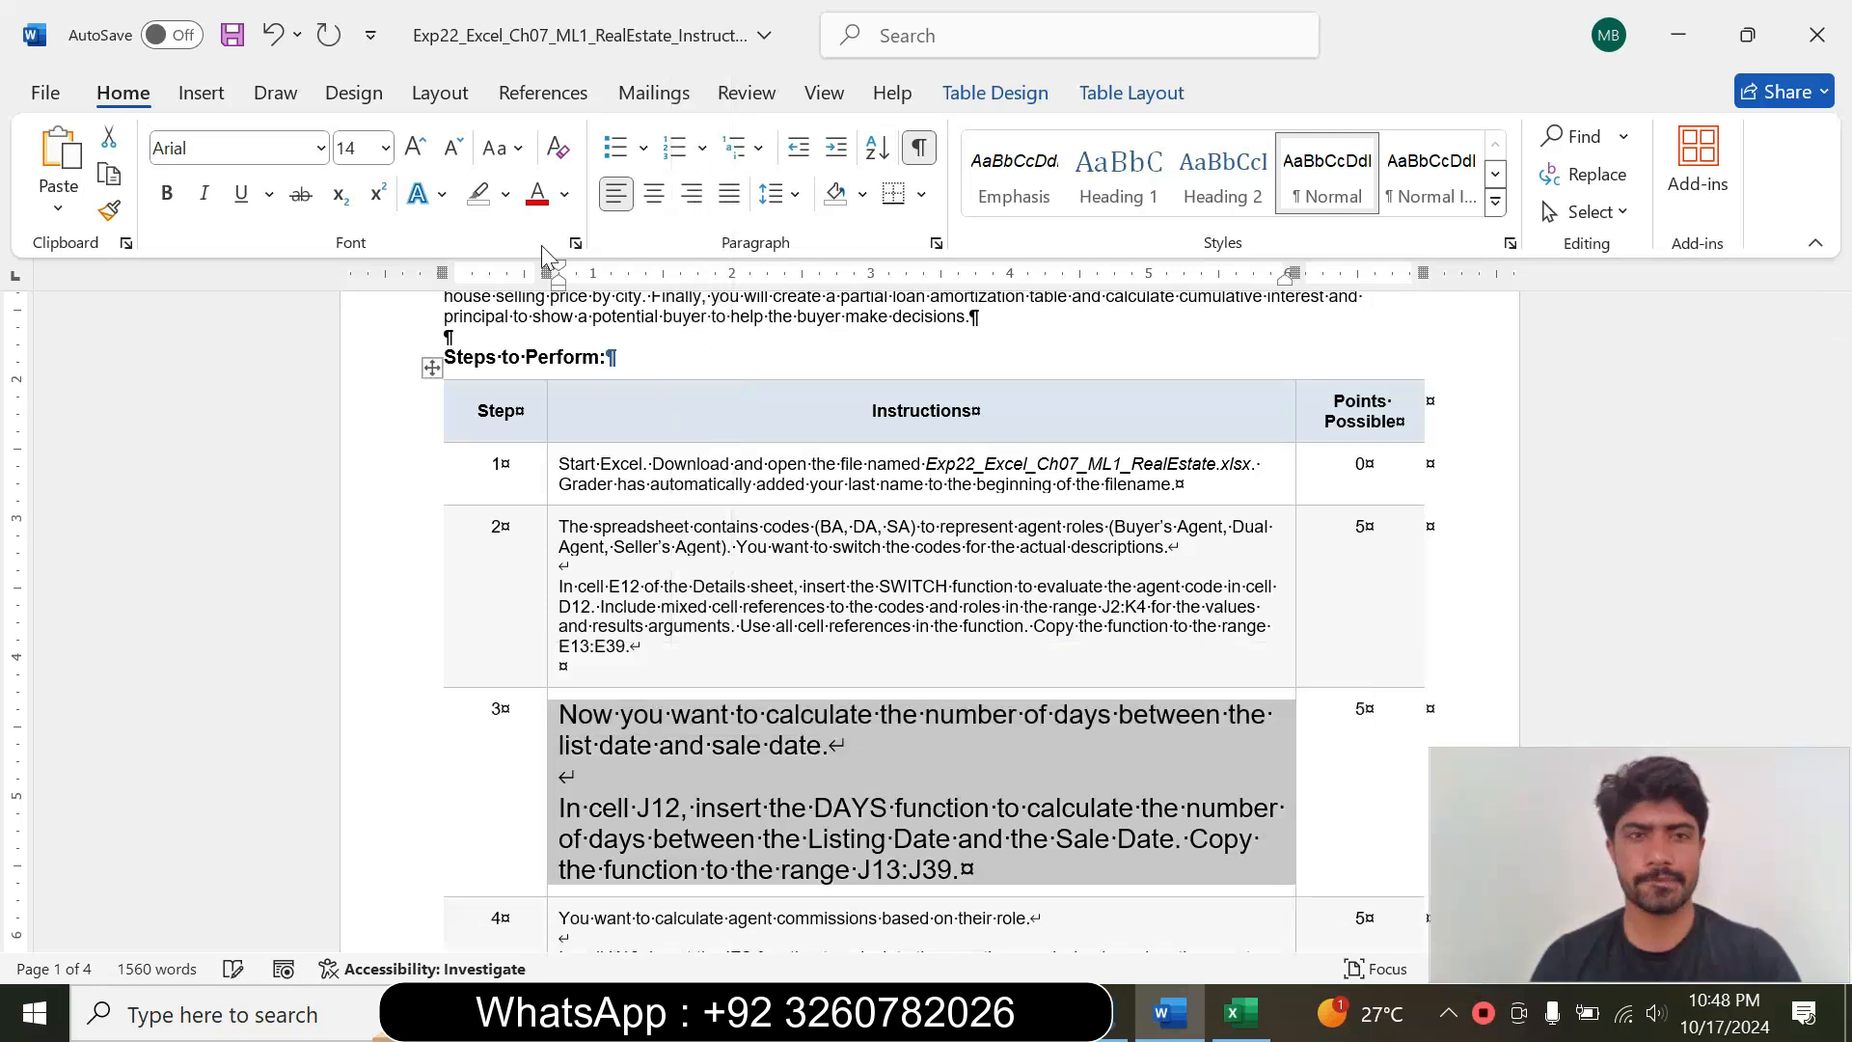
{"action": "left_click", "coordinate": [505, 195]}
{"action": "left_click", "coordinate": [959, 869]}
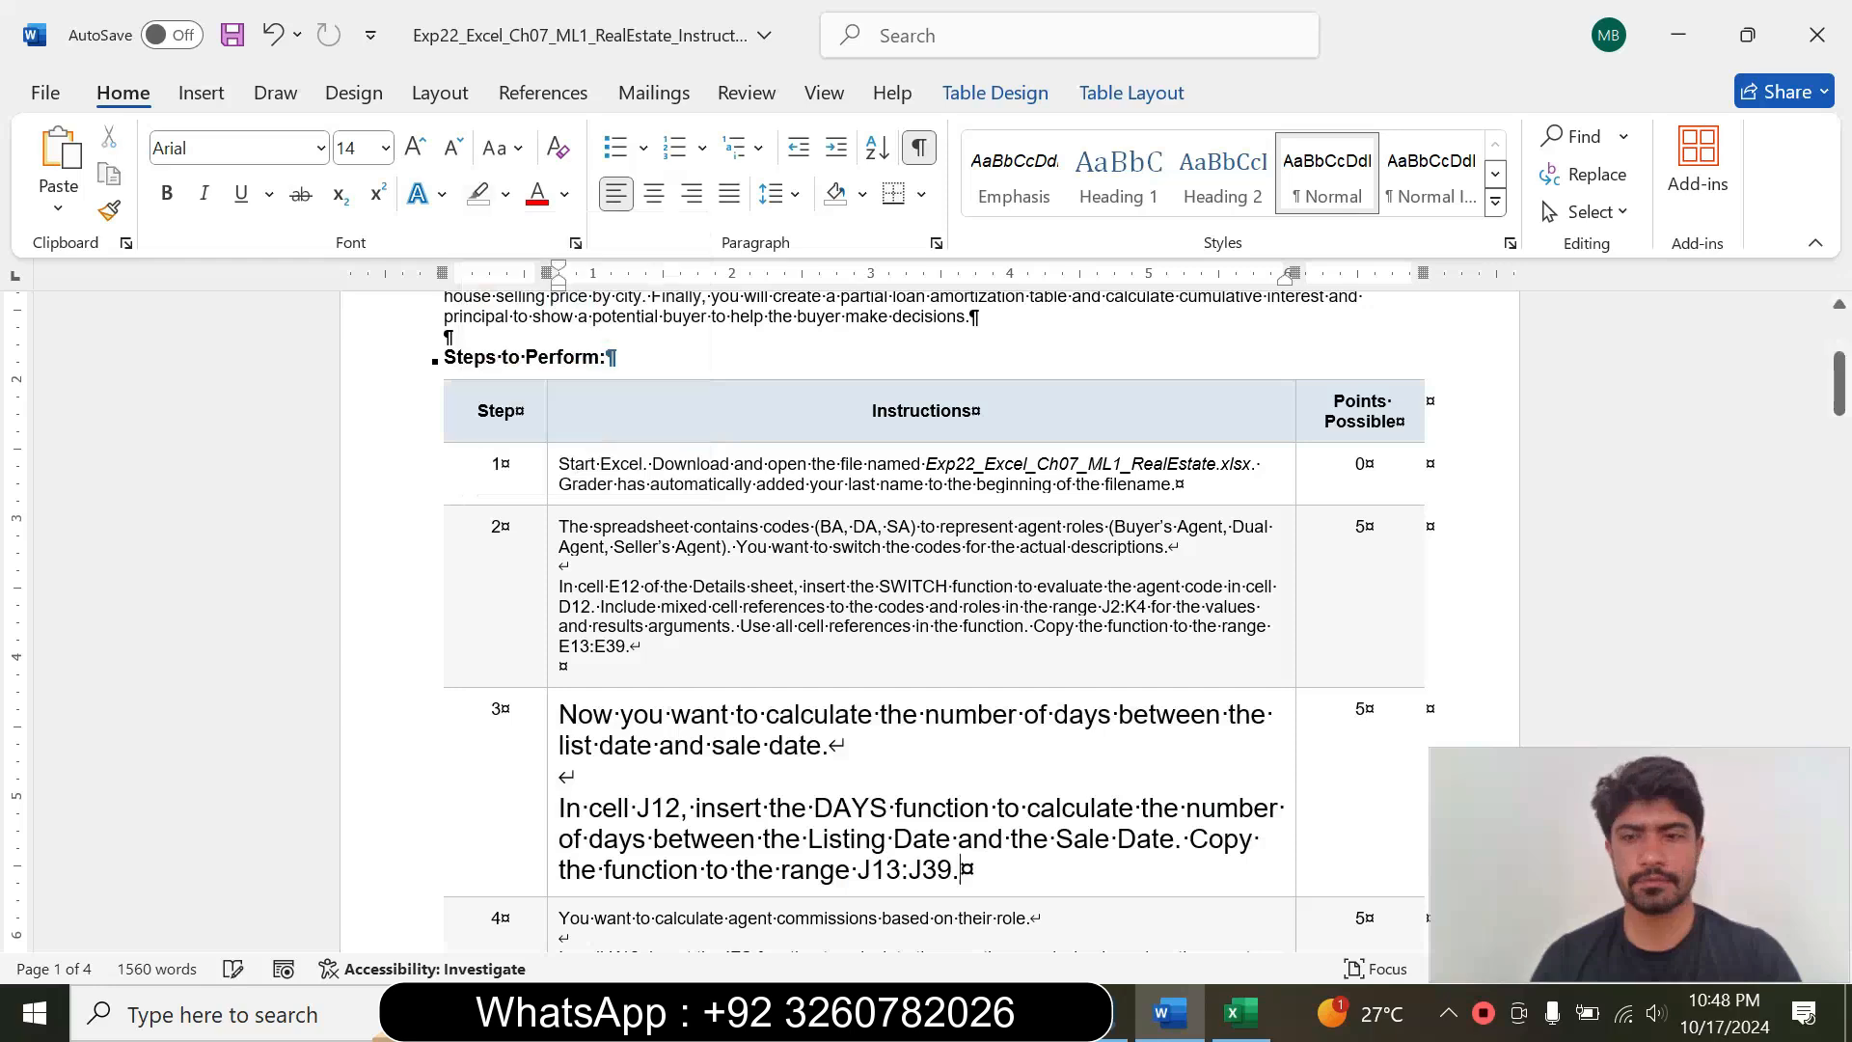
{"action": "left_click_drag", "start_coordinate": [1849, 397], "coordinate": [1849, 415]}
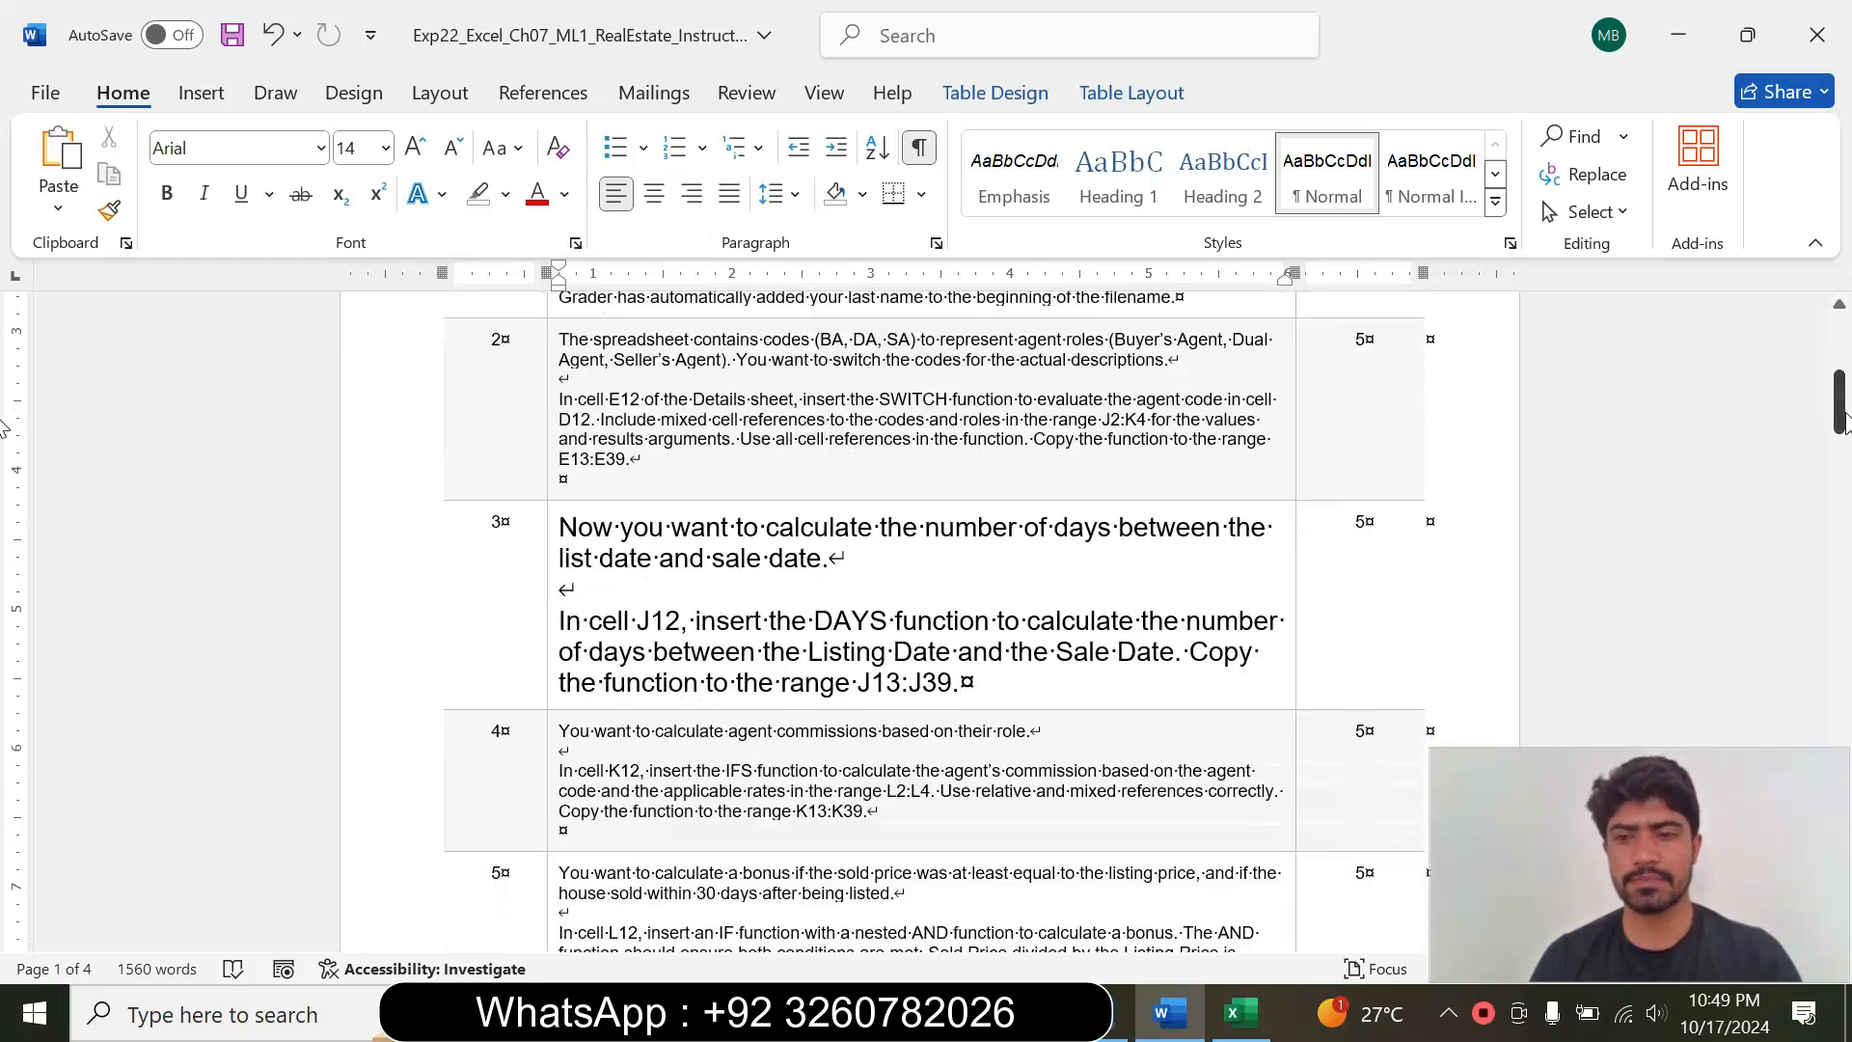
Step: Highlight the step 3 instruction text in turquoise and read the part about inserting the DAYS function in J12
{"action": "left_click_drag", "start_coordinate": [560, 527], "coordinate": [969, 682]}
{"action": "left_click", "coordinate": [1127, 637]}
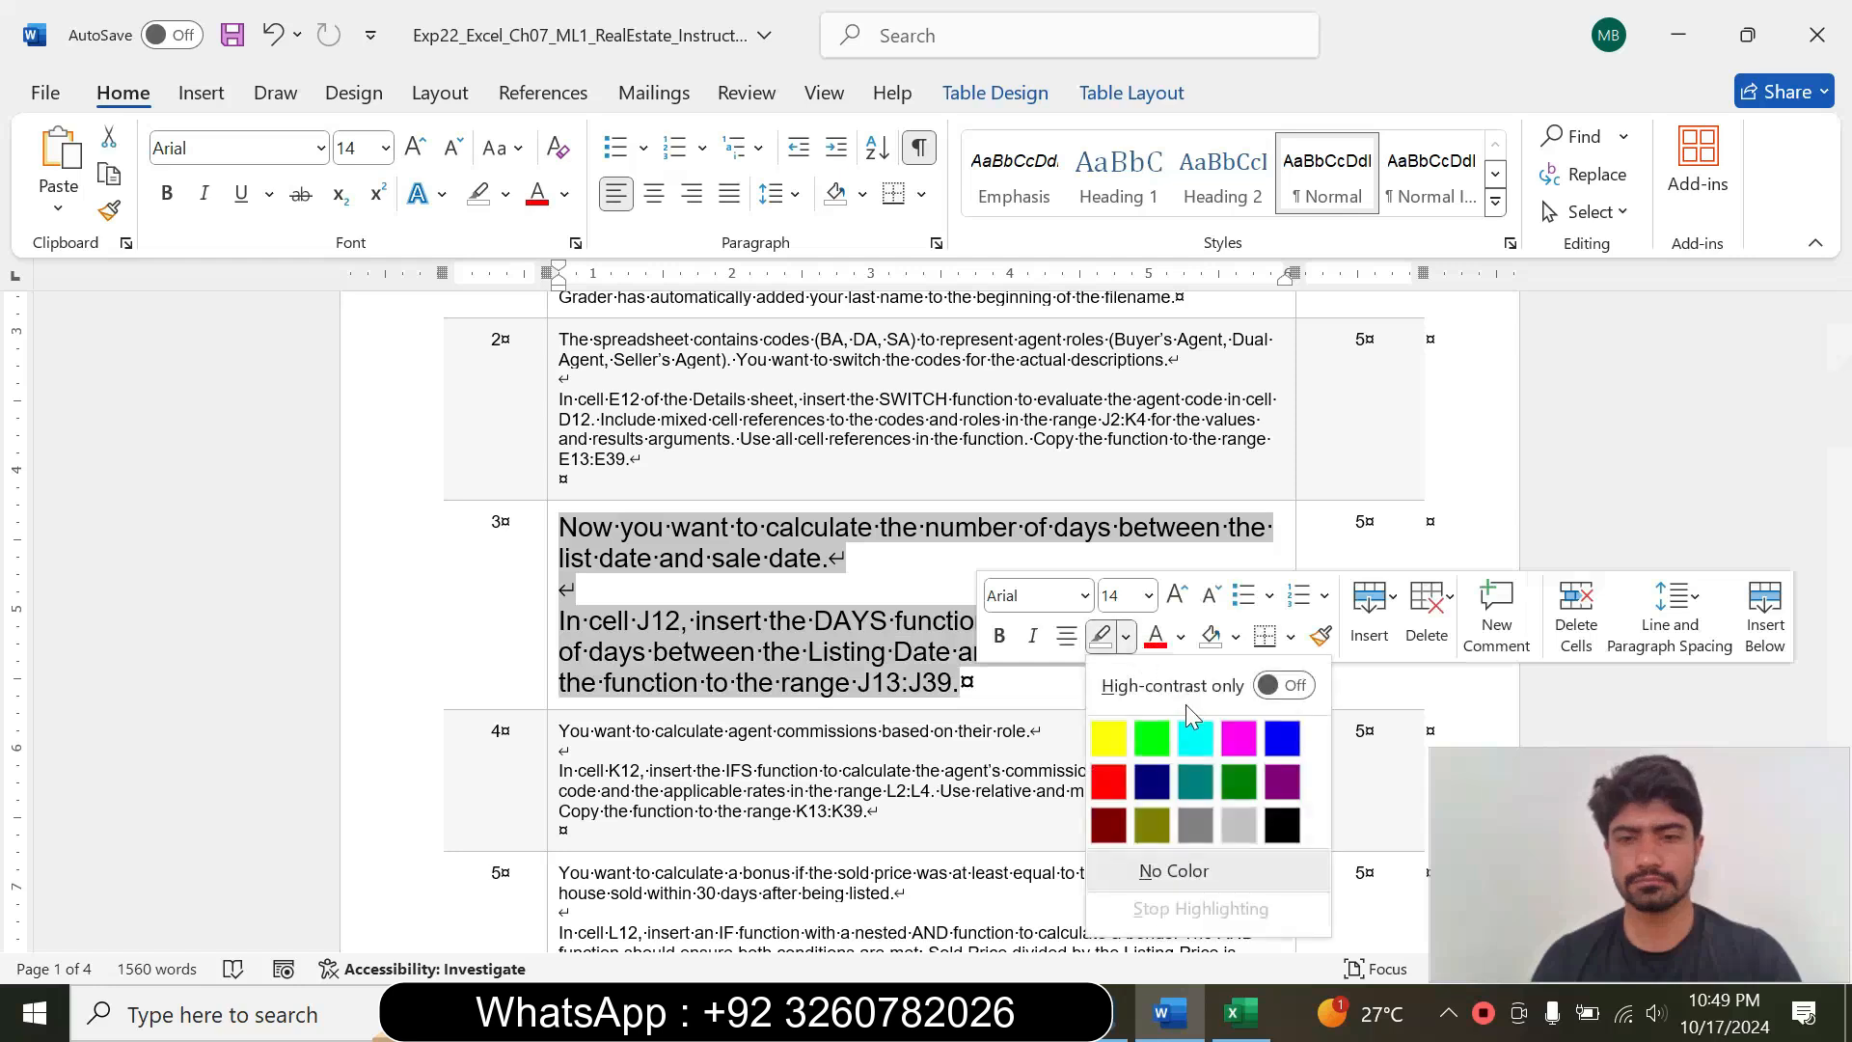
{"action": "left_click", "coordinate": [1191, 722]}
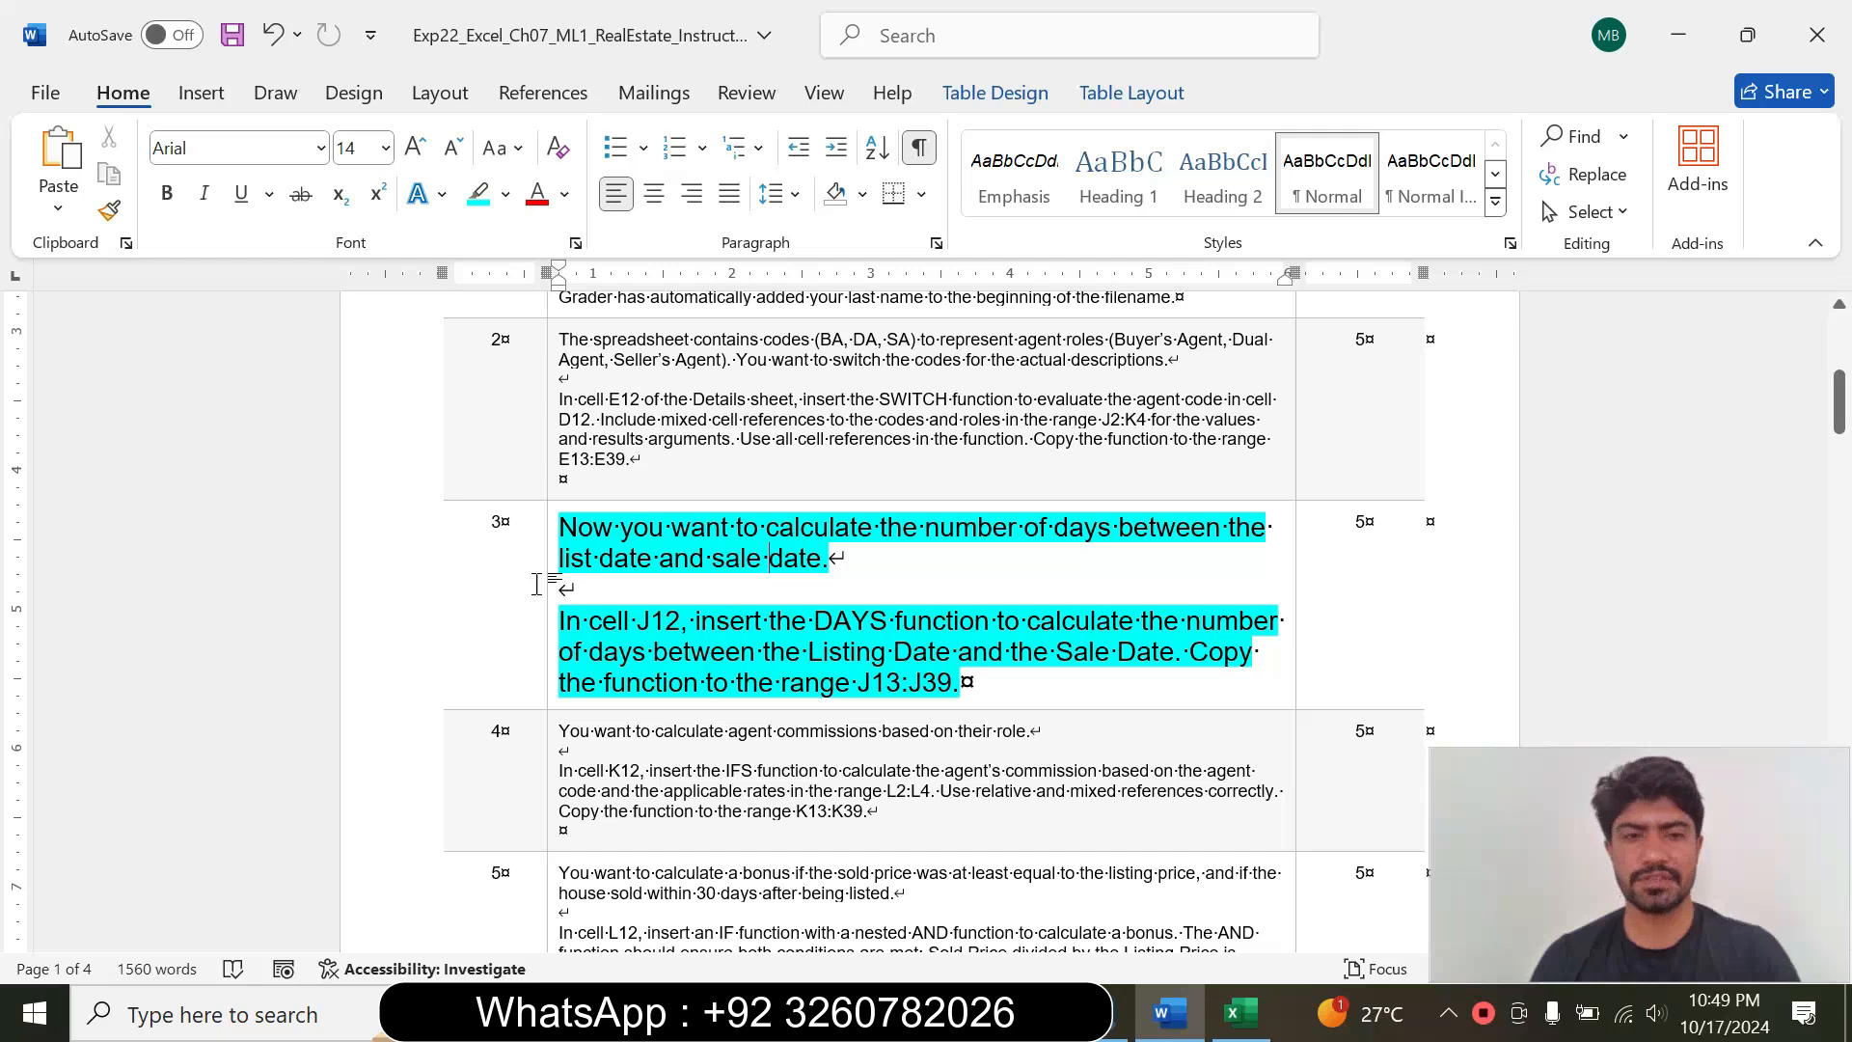
{"action": "left_click_drag", "start_coordinate": [590, 623], "coordinate": [951, 682]}
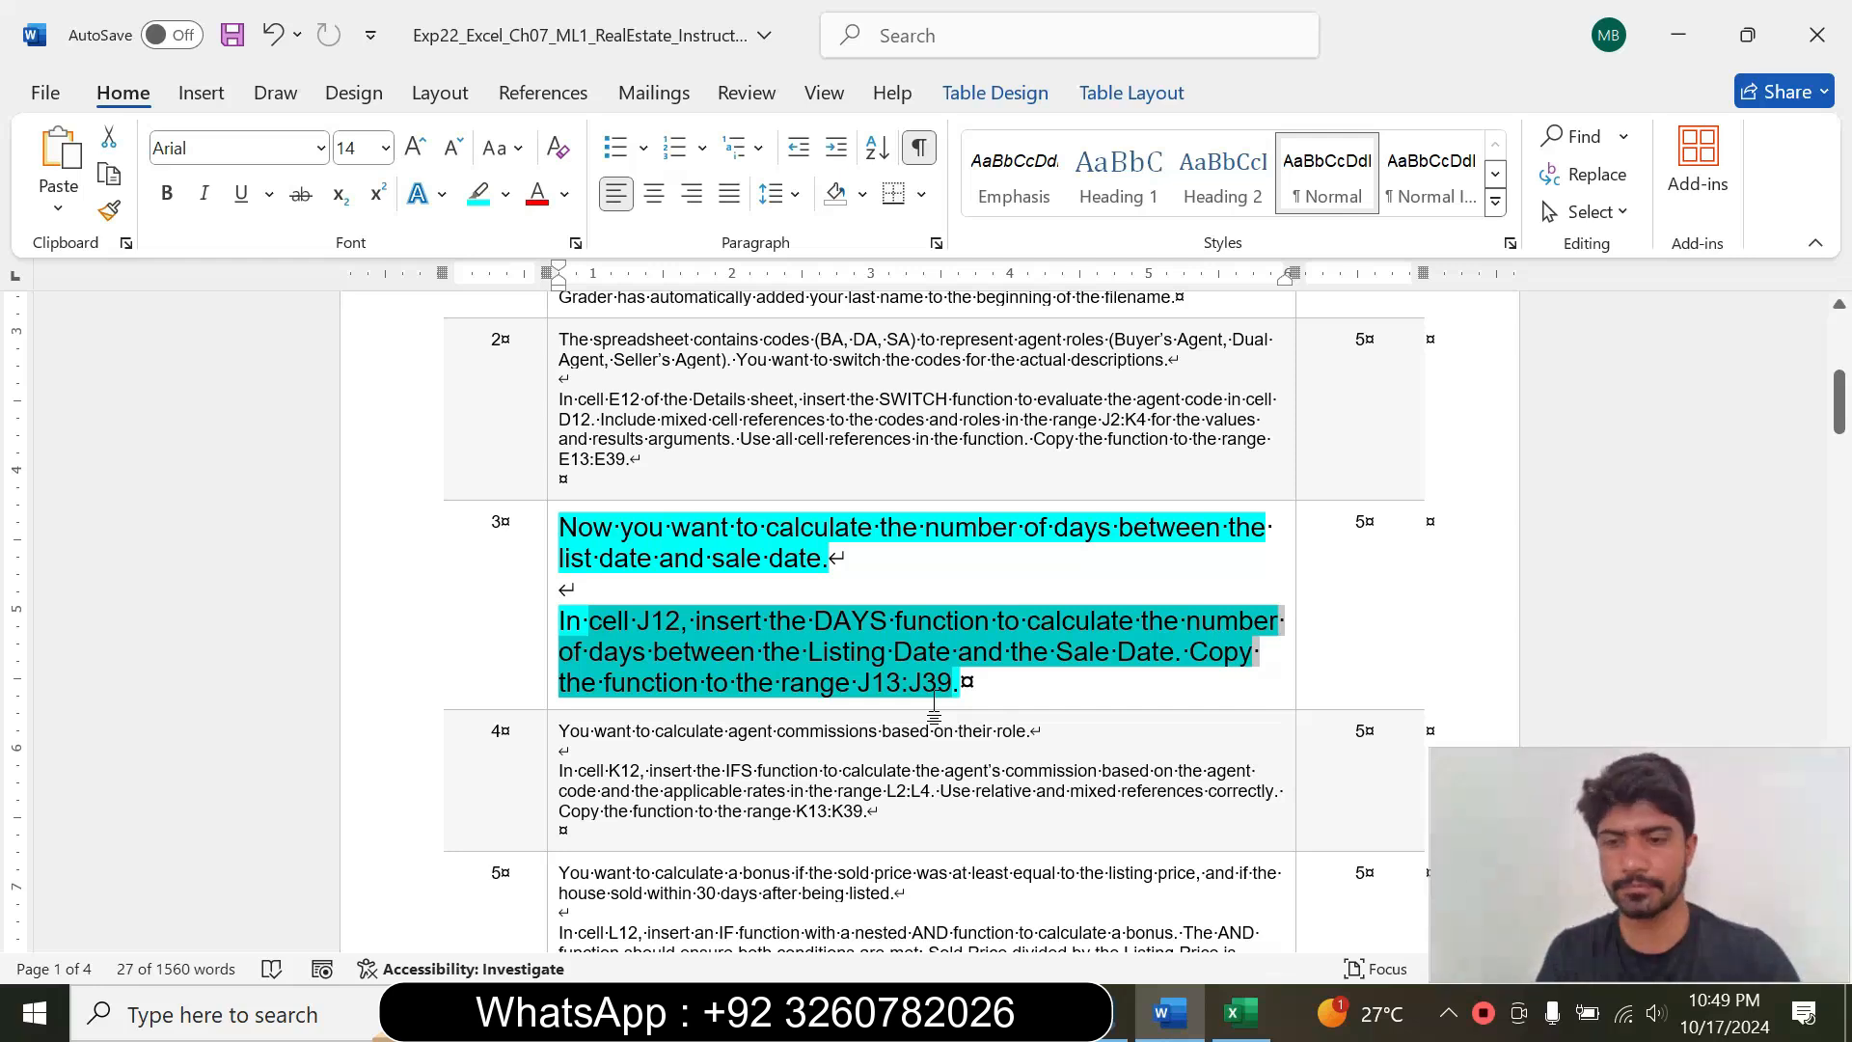
Step: Switch to Excel, start a DAYS function in cell J12 of the Details sheet, and open its function arguments
{"action": "left_click", "coordinate": [1241, 1012]}
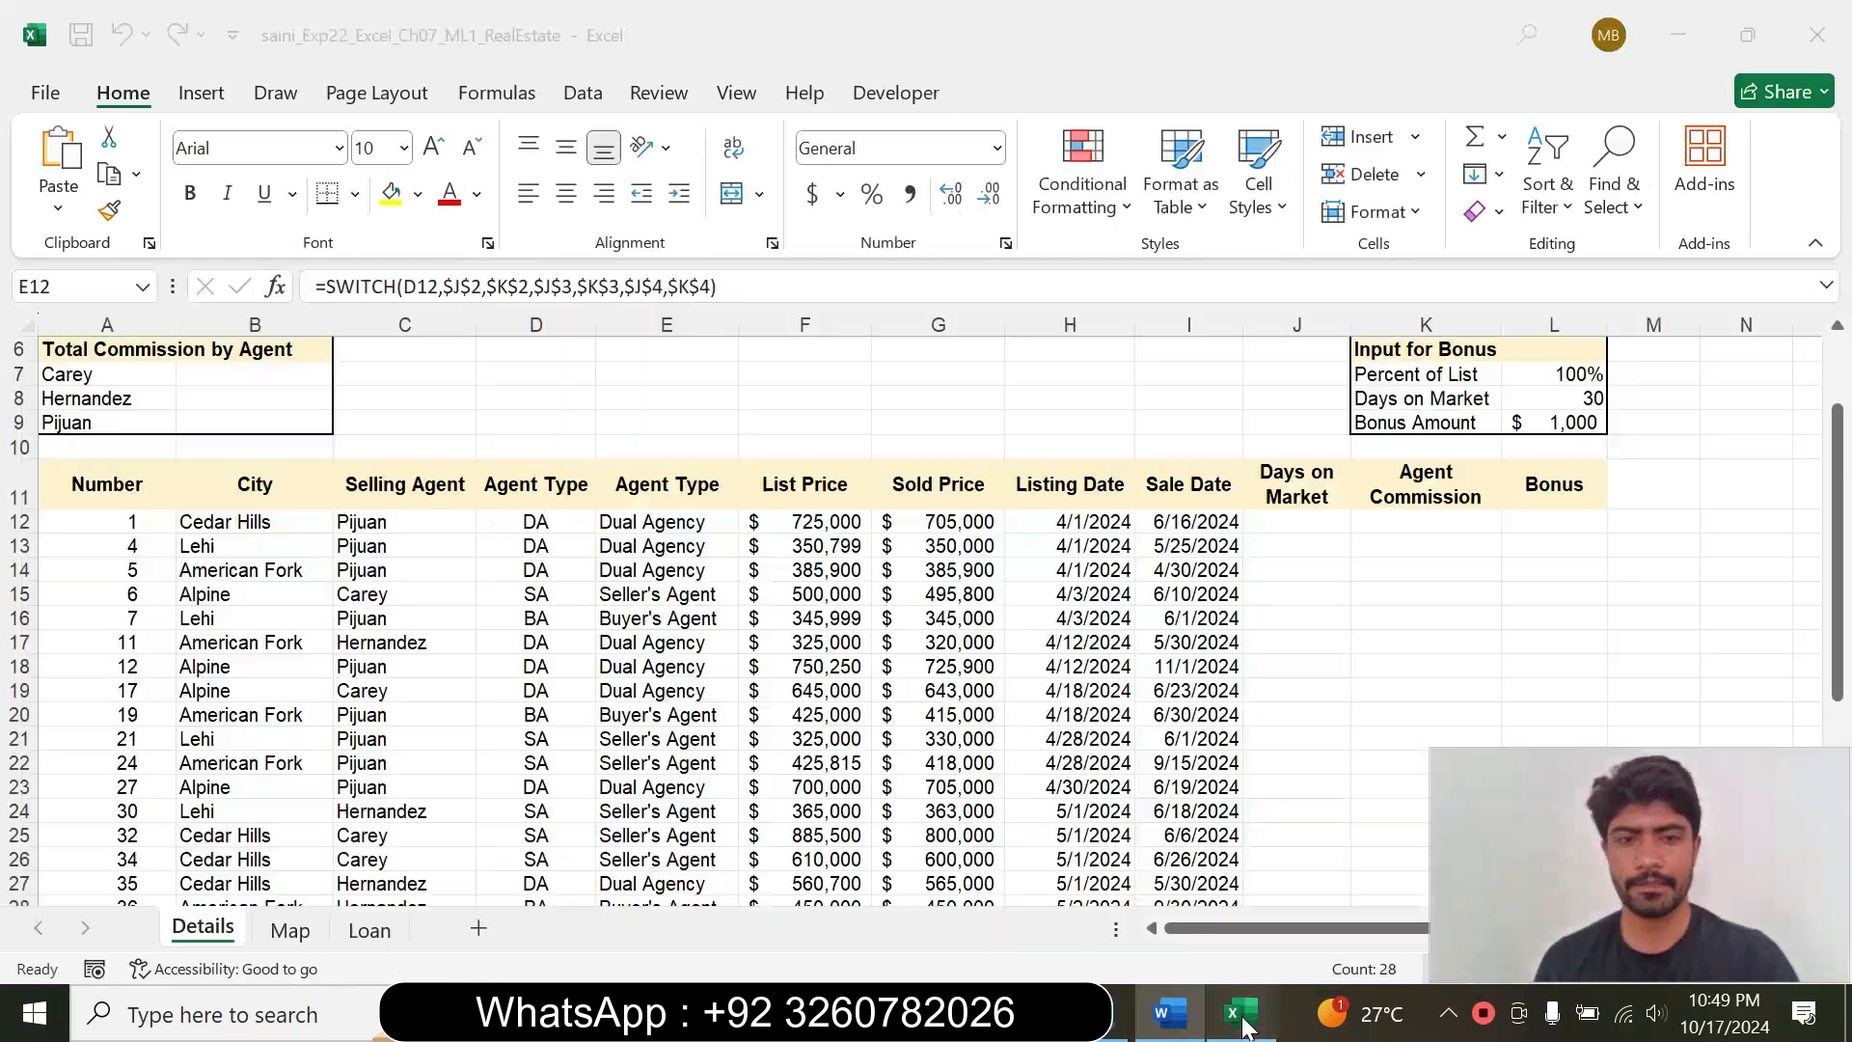
{"action": "left_click", "coordinate": [1273, 521]}
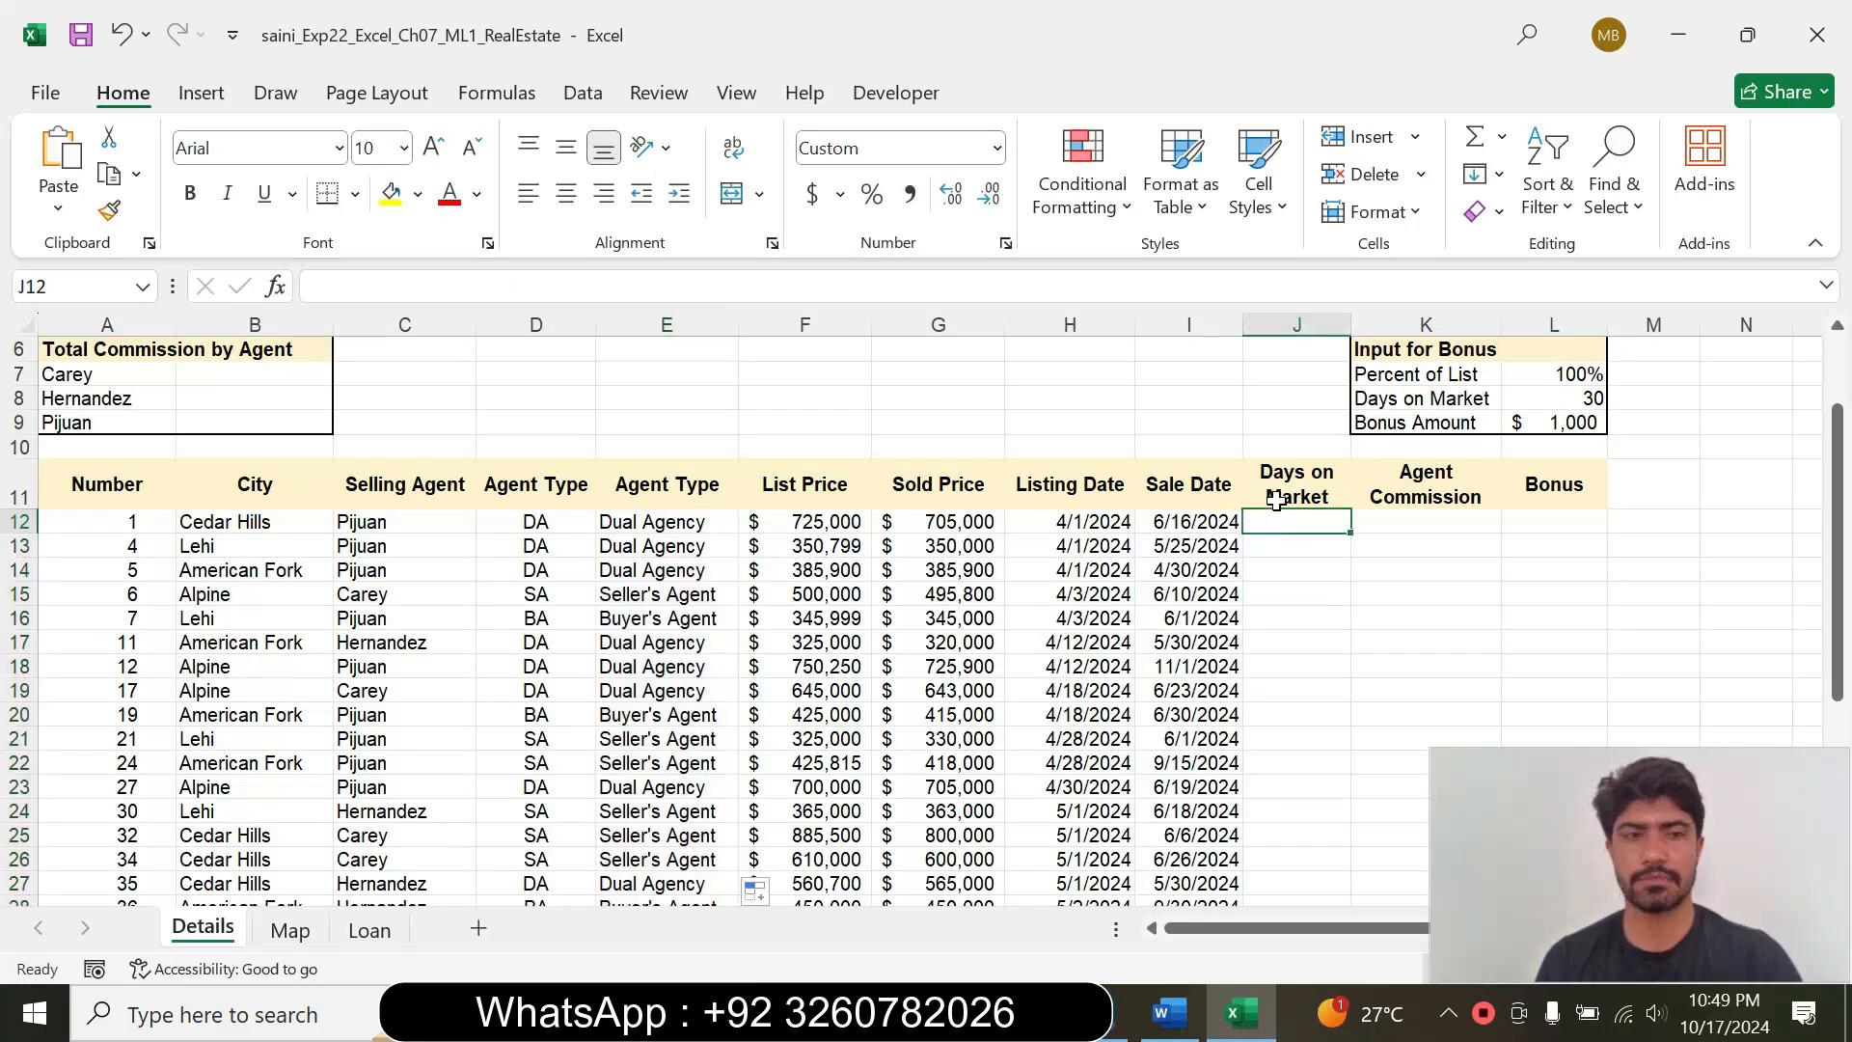
{"action": "type", "text": "="}
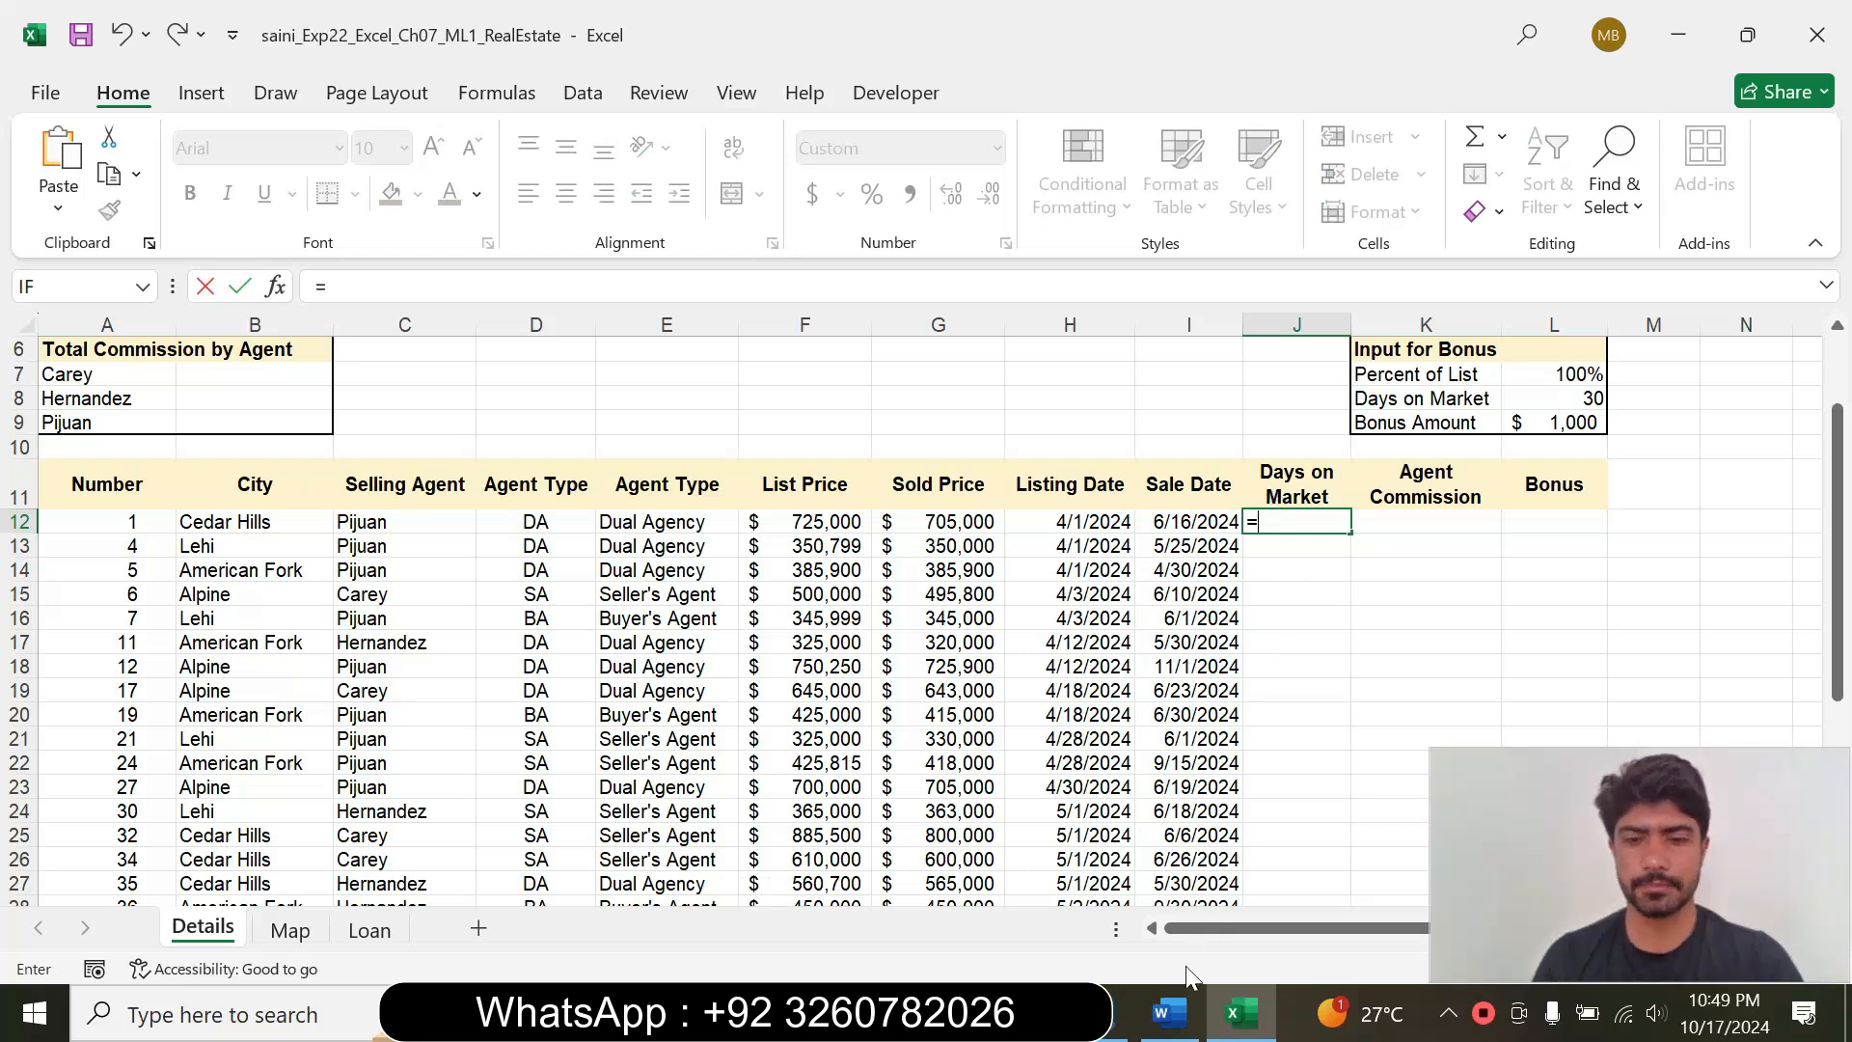
{"action": "mouse_move", "coordinate": [1186, 1008]}
{"action": "left_click", "coordinate": [1193, 938]}
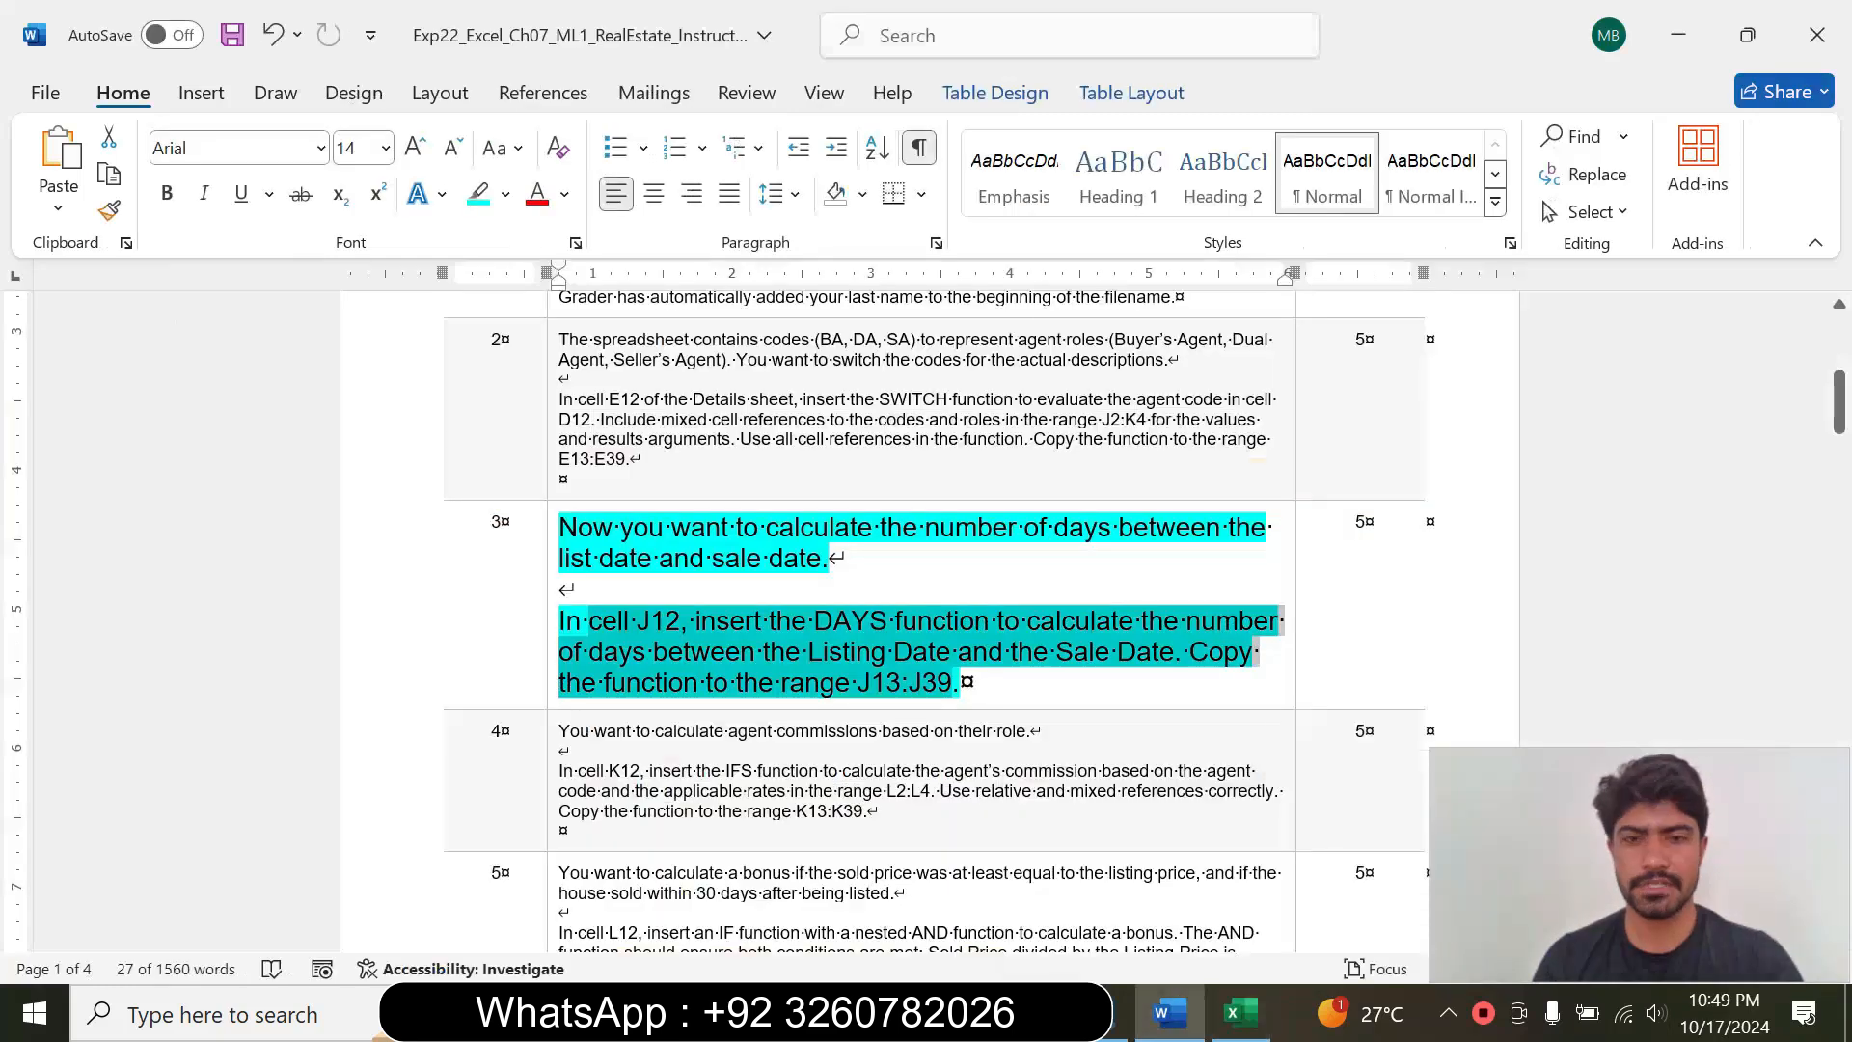
{"action": "left_click", "coordinate": [1259, 1015]}
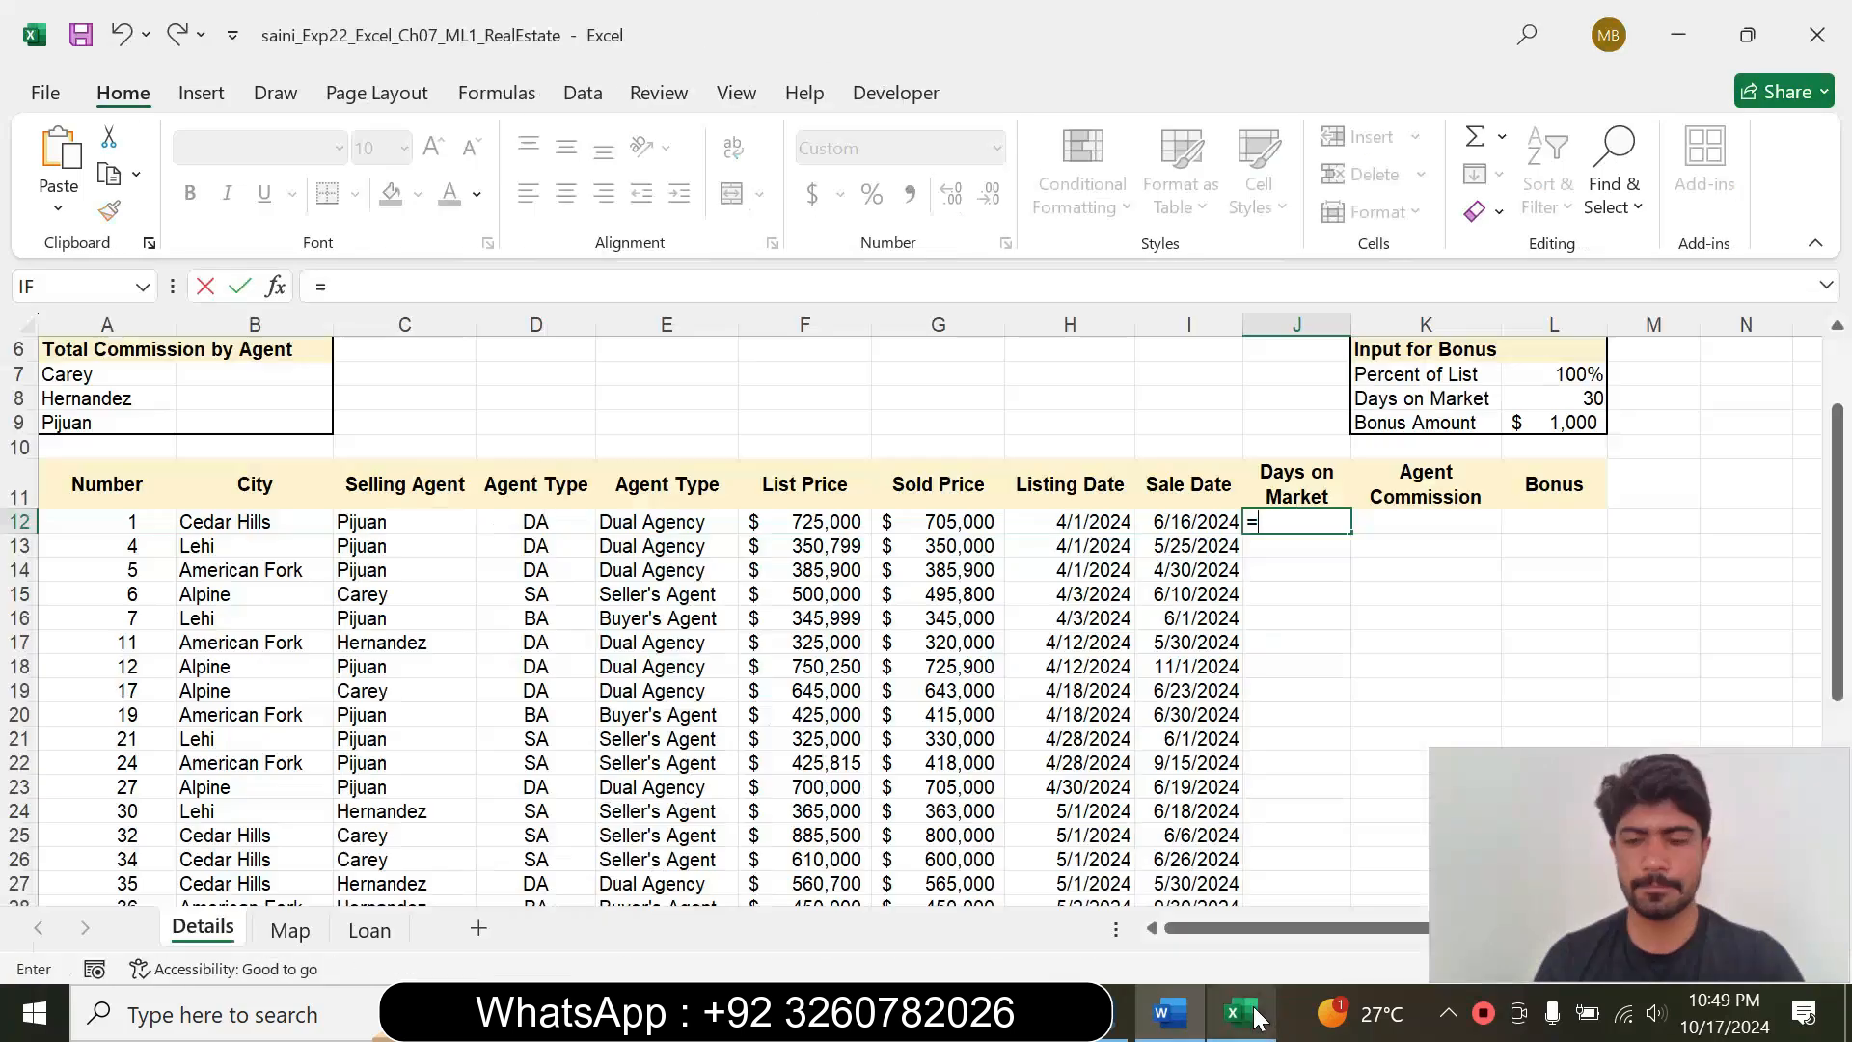
{"action": "type", "text": "day"}
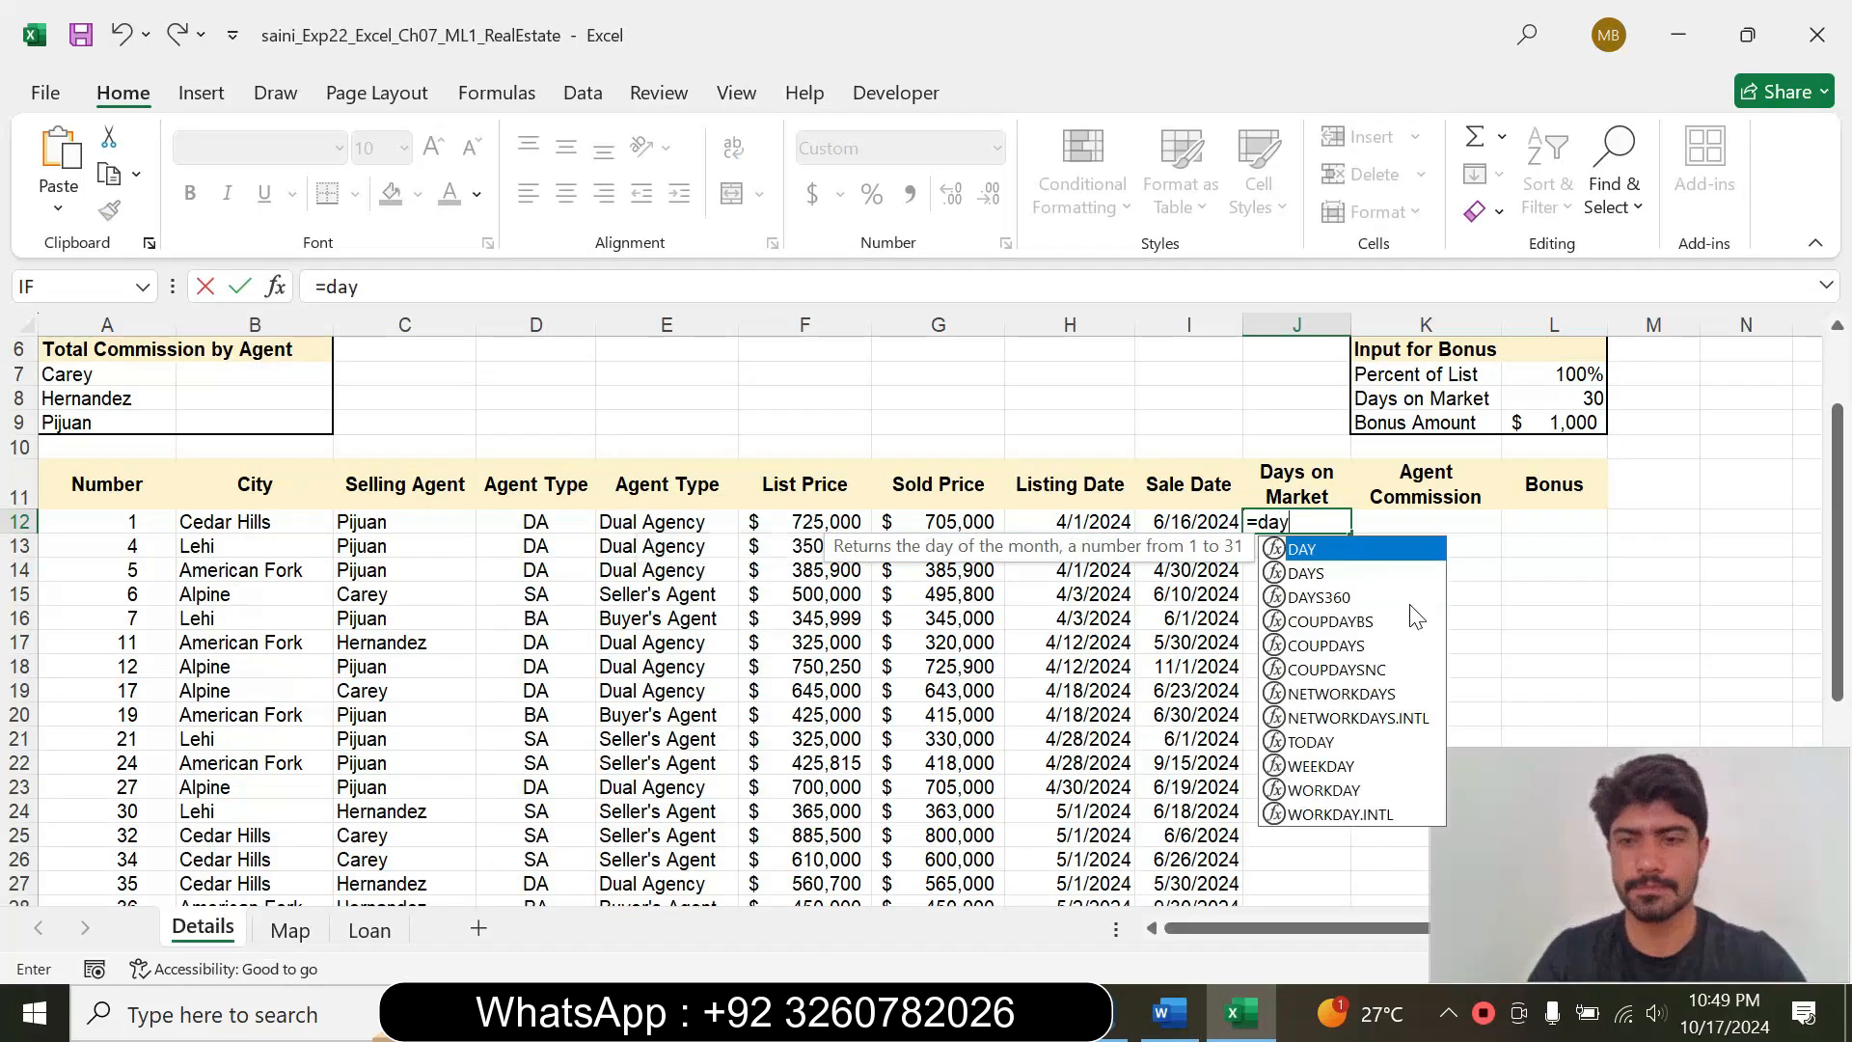
{"action": "double_click", "coordinate": [1335, 571]}
{"action": "left_click", "coordinate": [276, 288]}
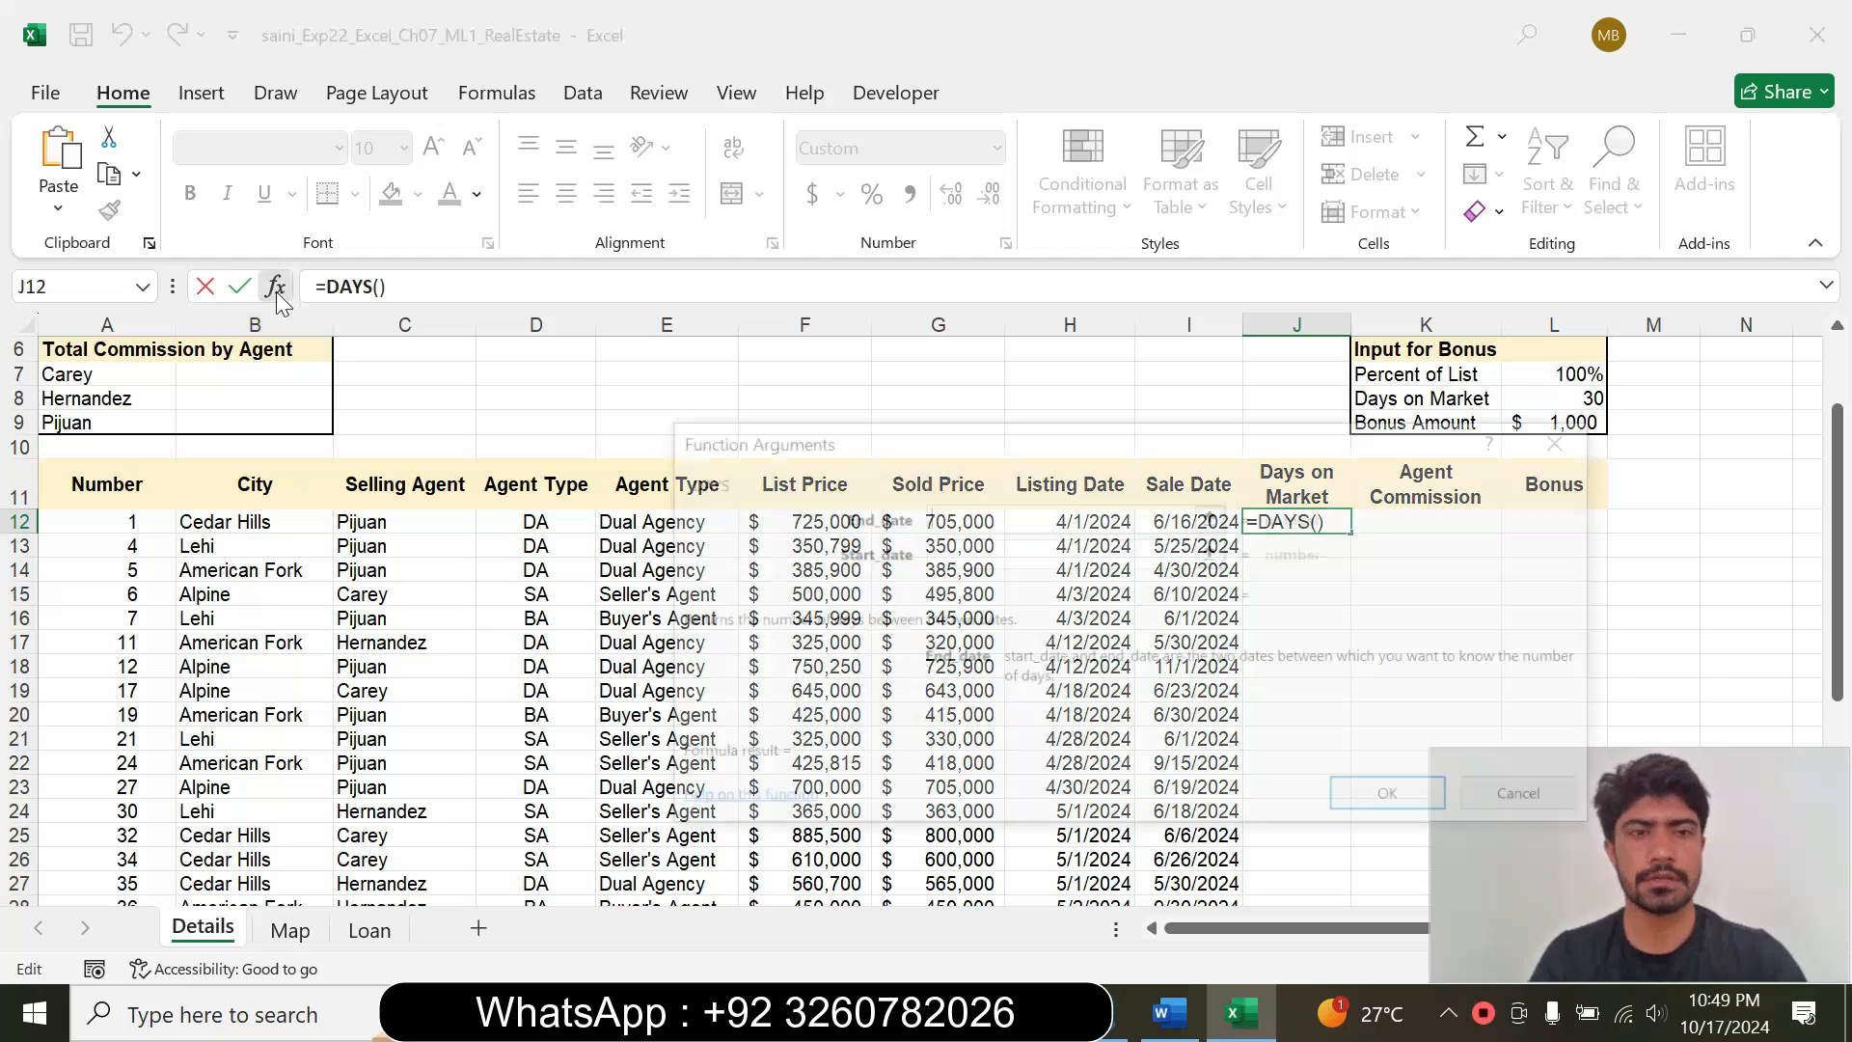
{"action": "left_click_drag", "start_coordinate": [877, 449], "coordinate": [883, 347]}
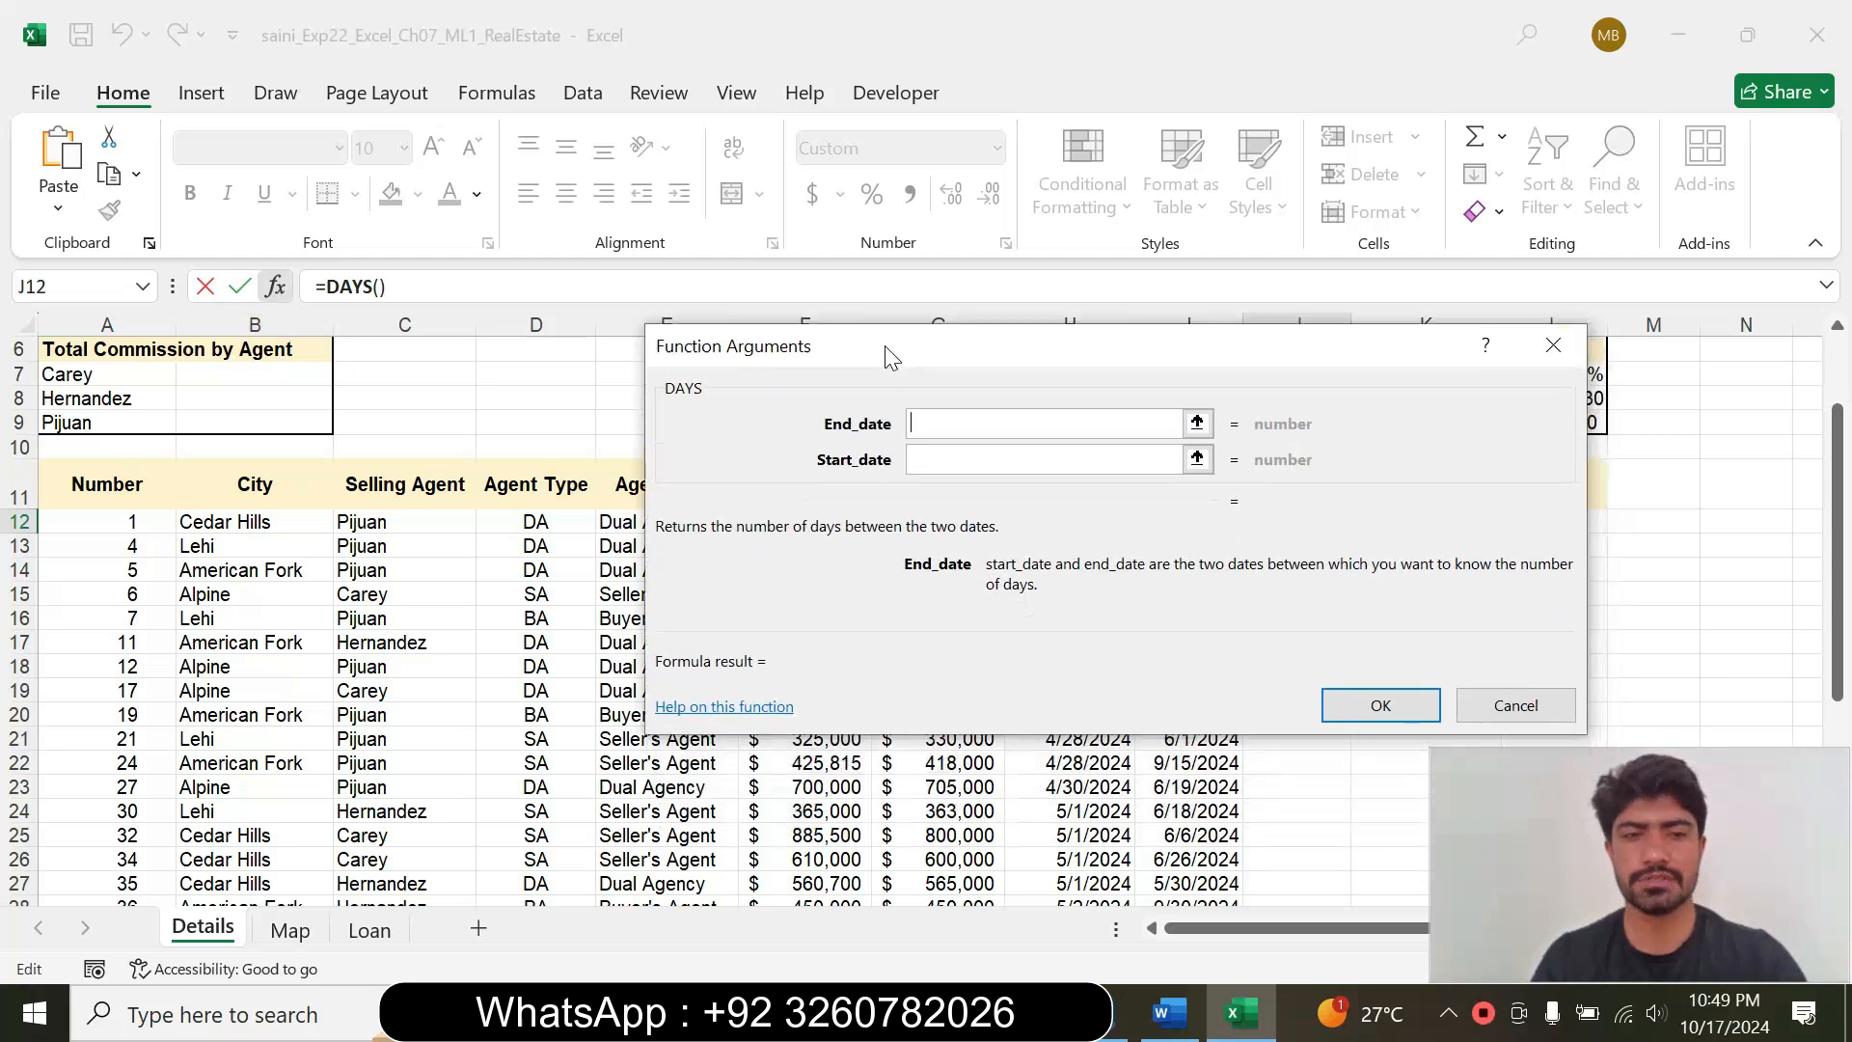
Step: Set the DAYS function's End_date to I12 and Start_date to H12, and enter the formula in J12
{"action": "left_click", "coordinate": [1184, 1017]}
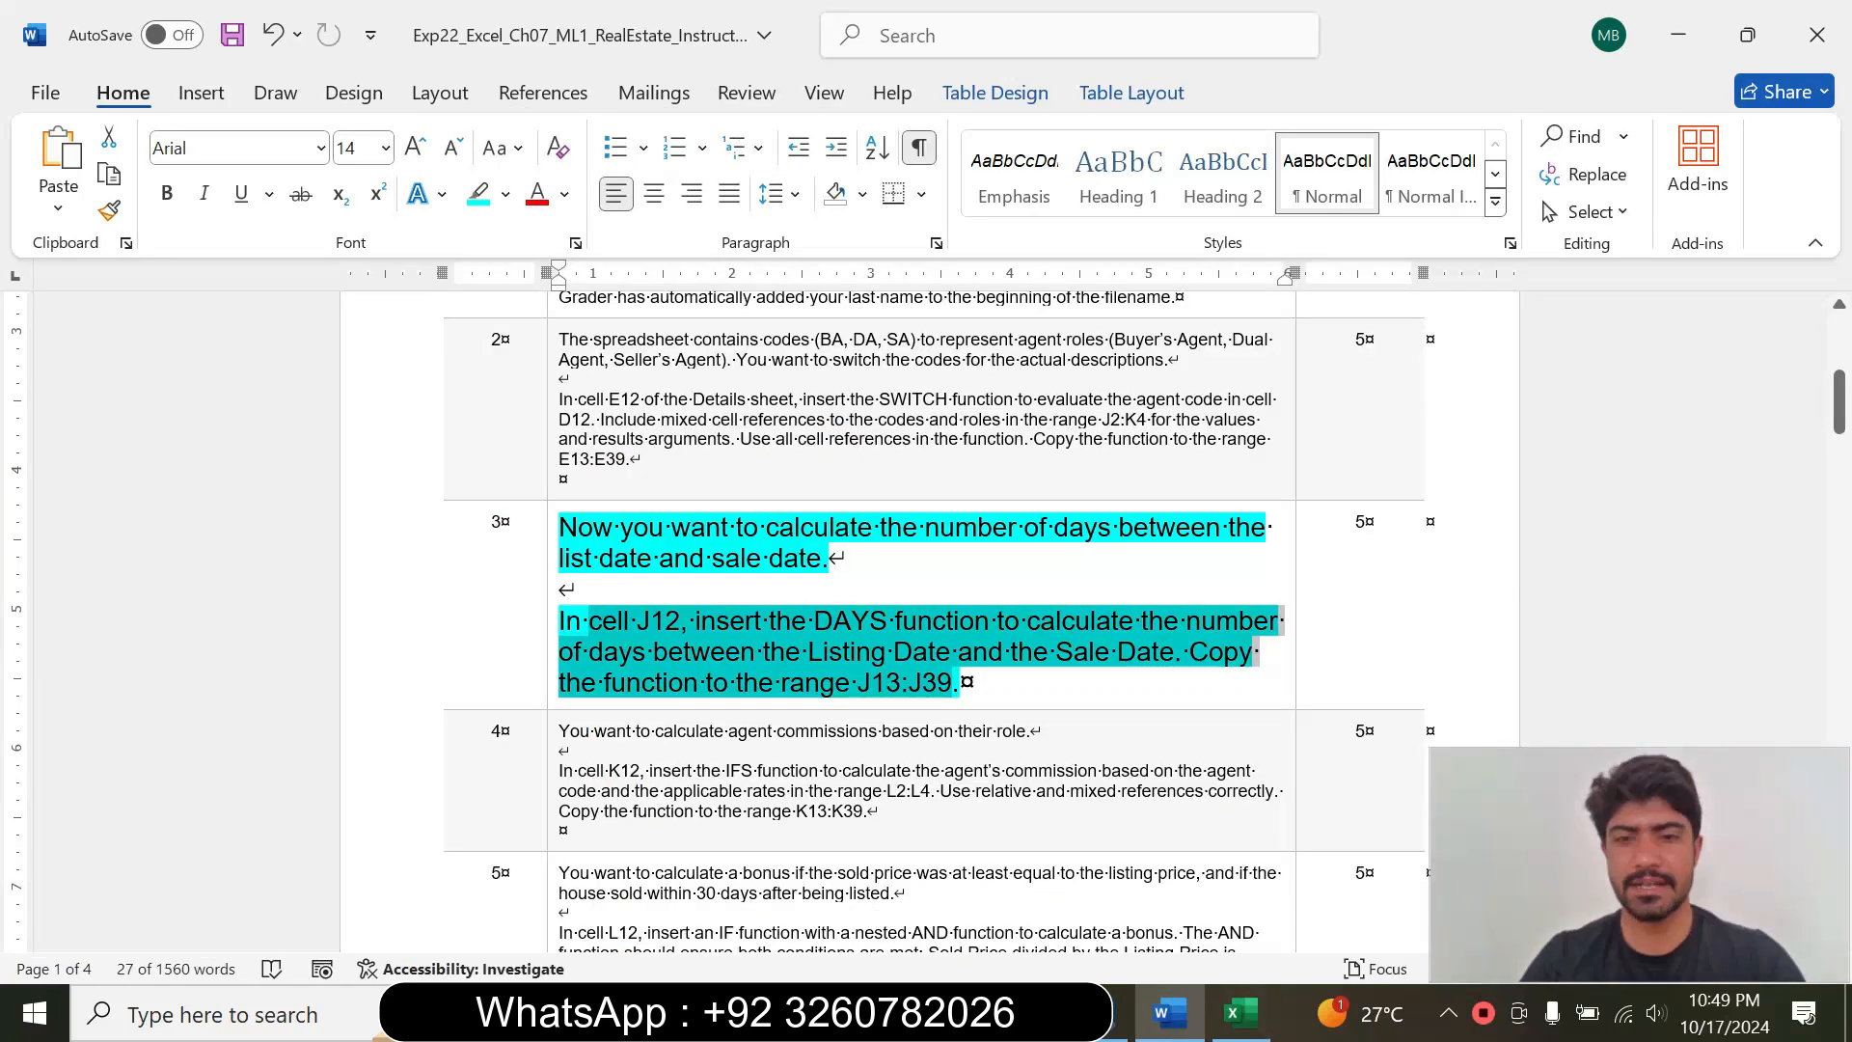
{"action": "left_click", "coordinate": [1241, 1013]}
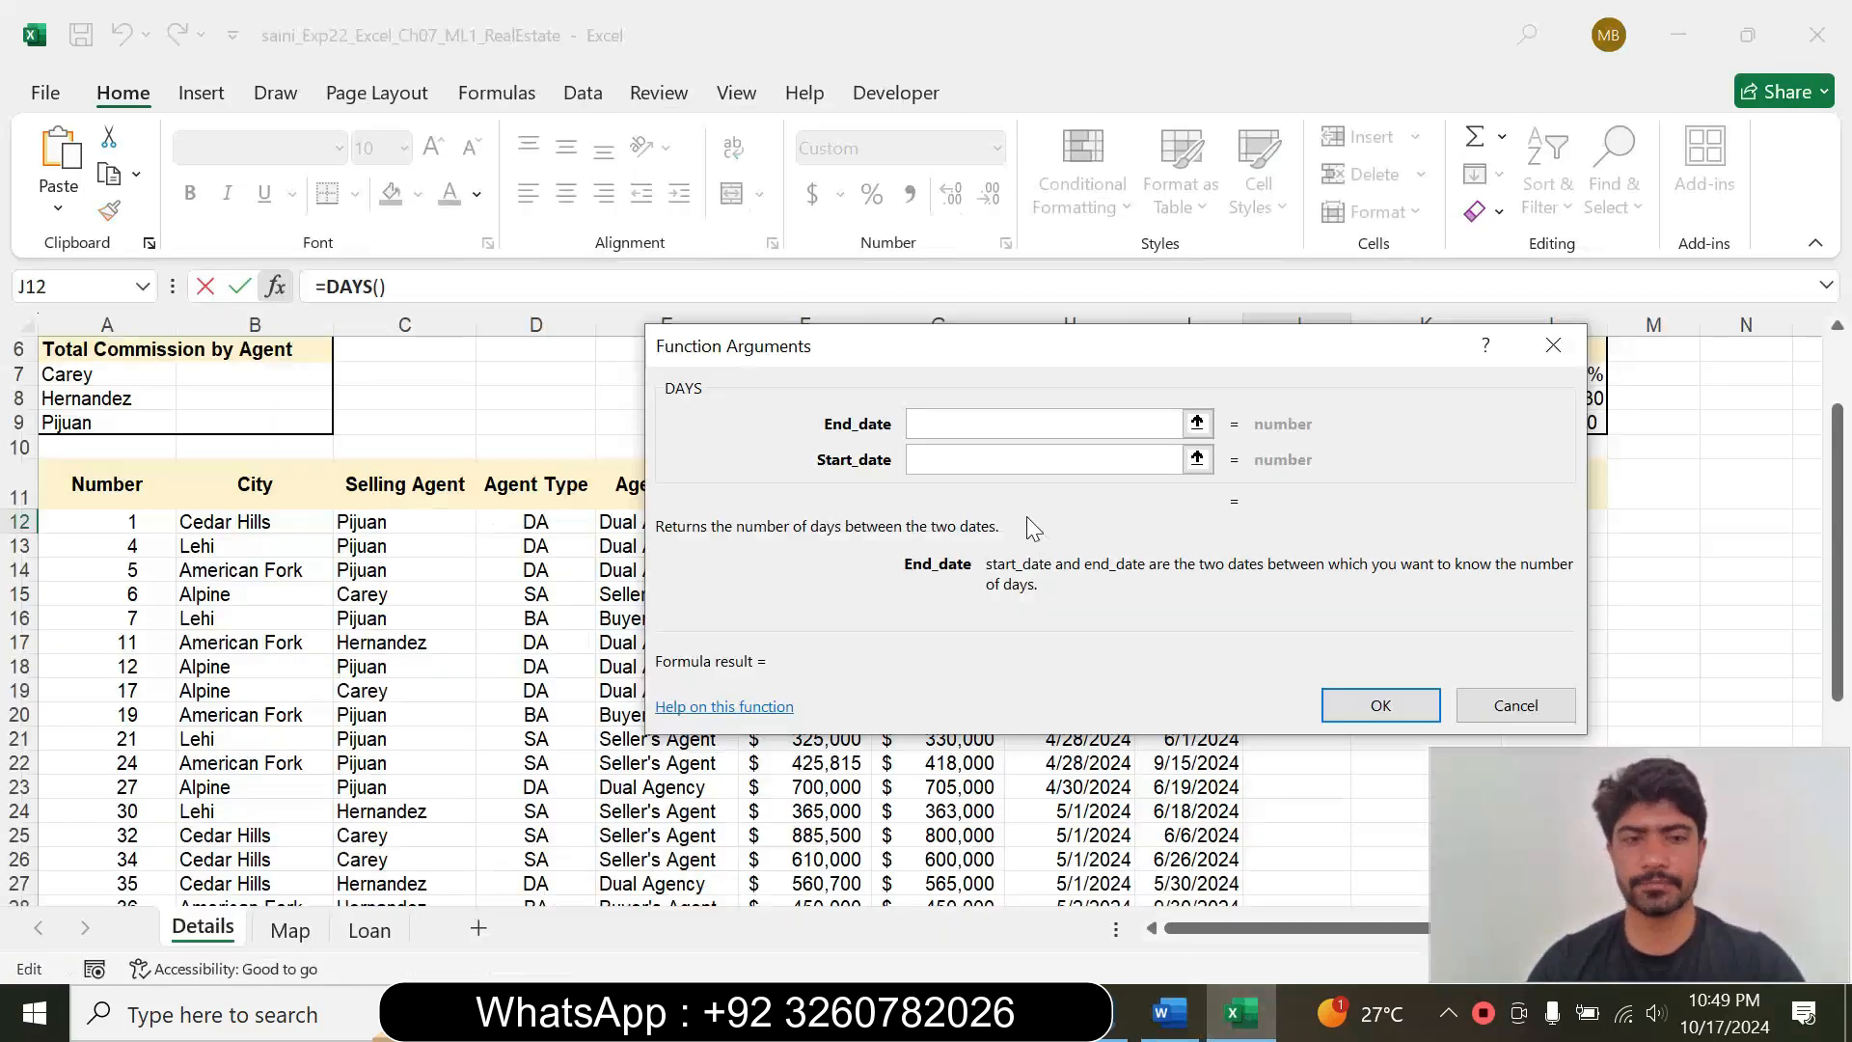
{"action": "left_click_drag", "start_coordinate": [911, 359], "coordinate": [707, 629]}
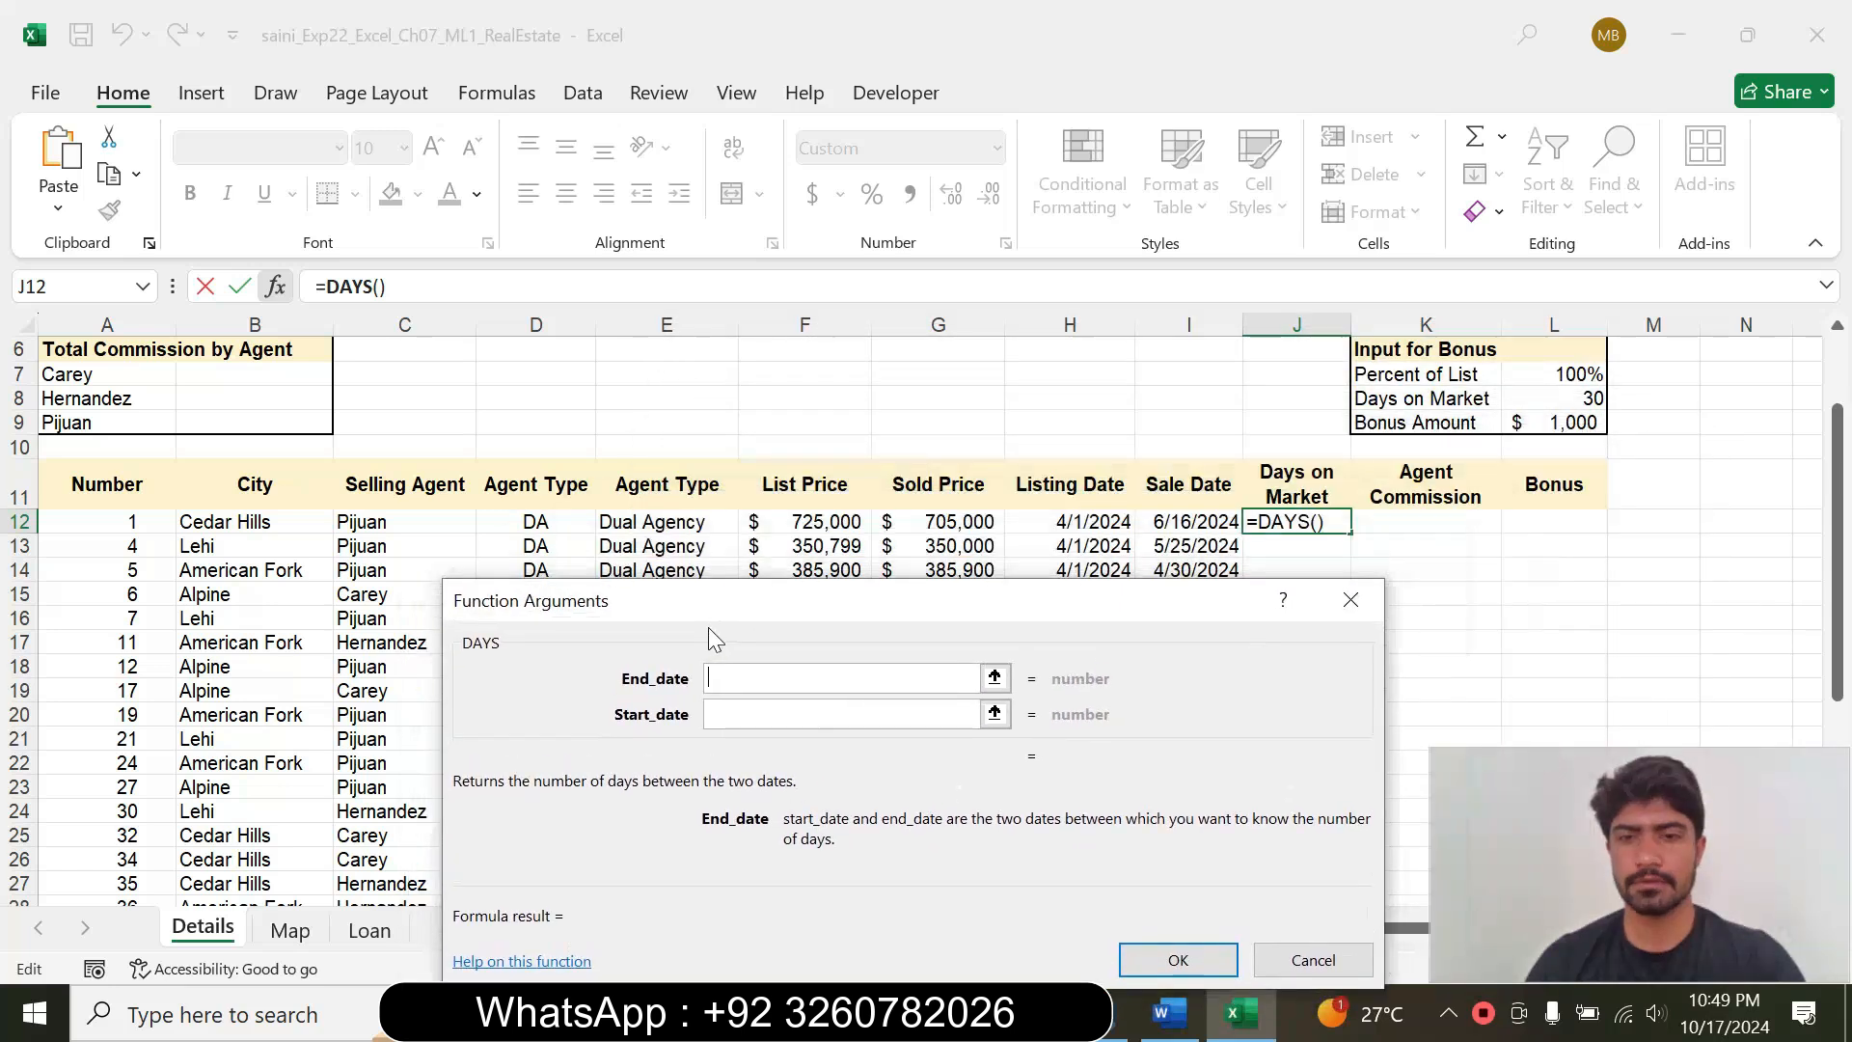
{"action": "left_click", "coordinate": [1205, 524]}
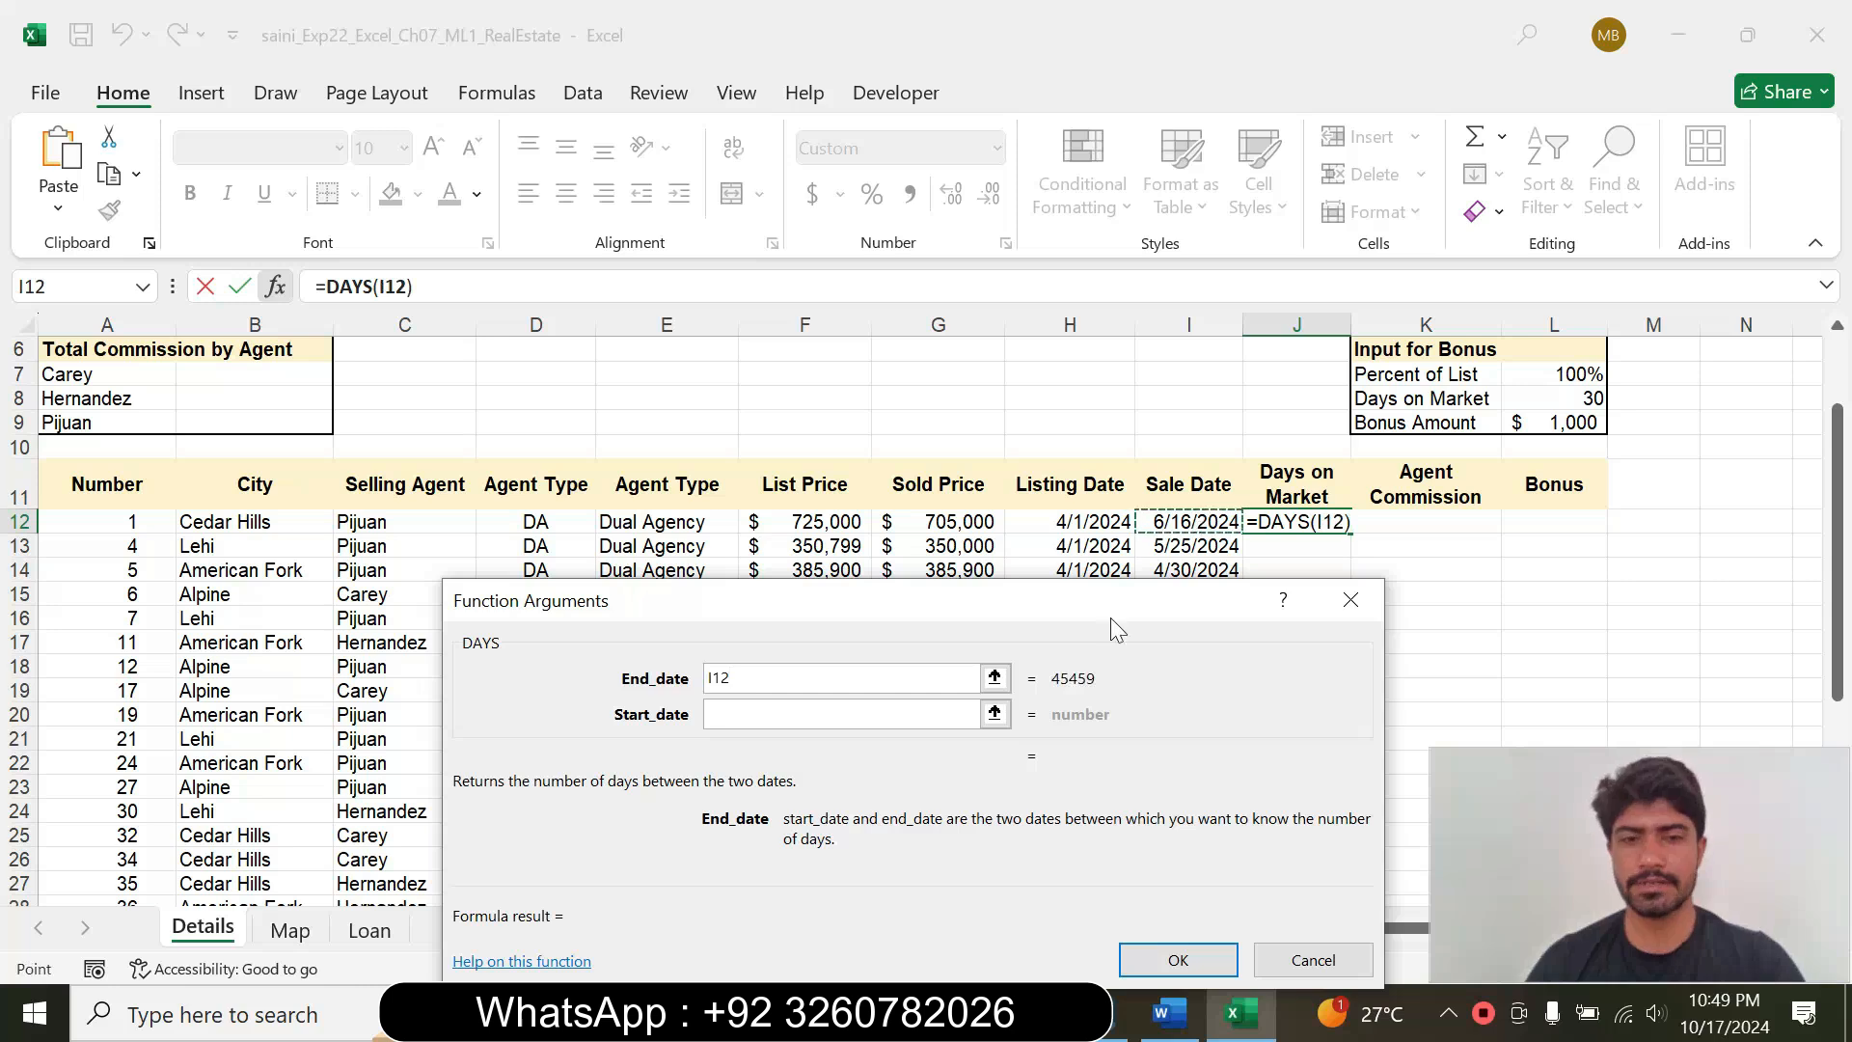
{"action": "key", "text": "Tab"}
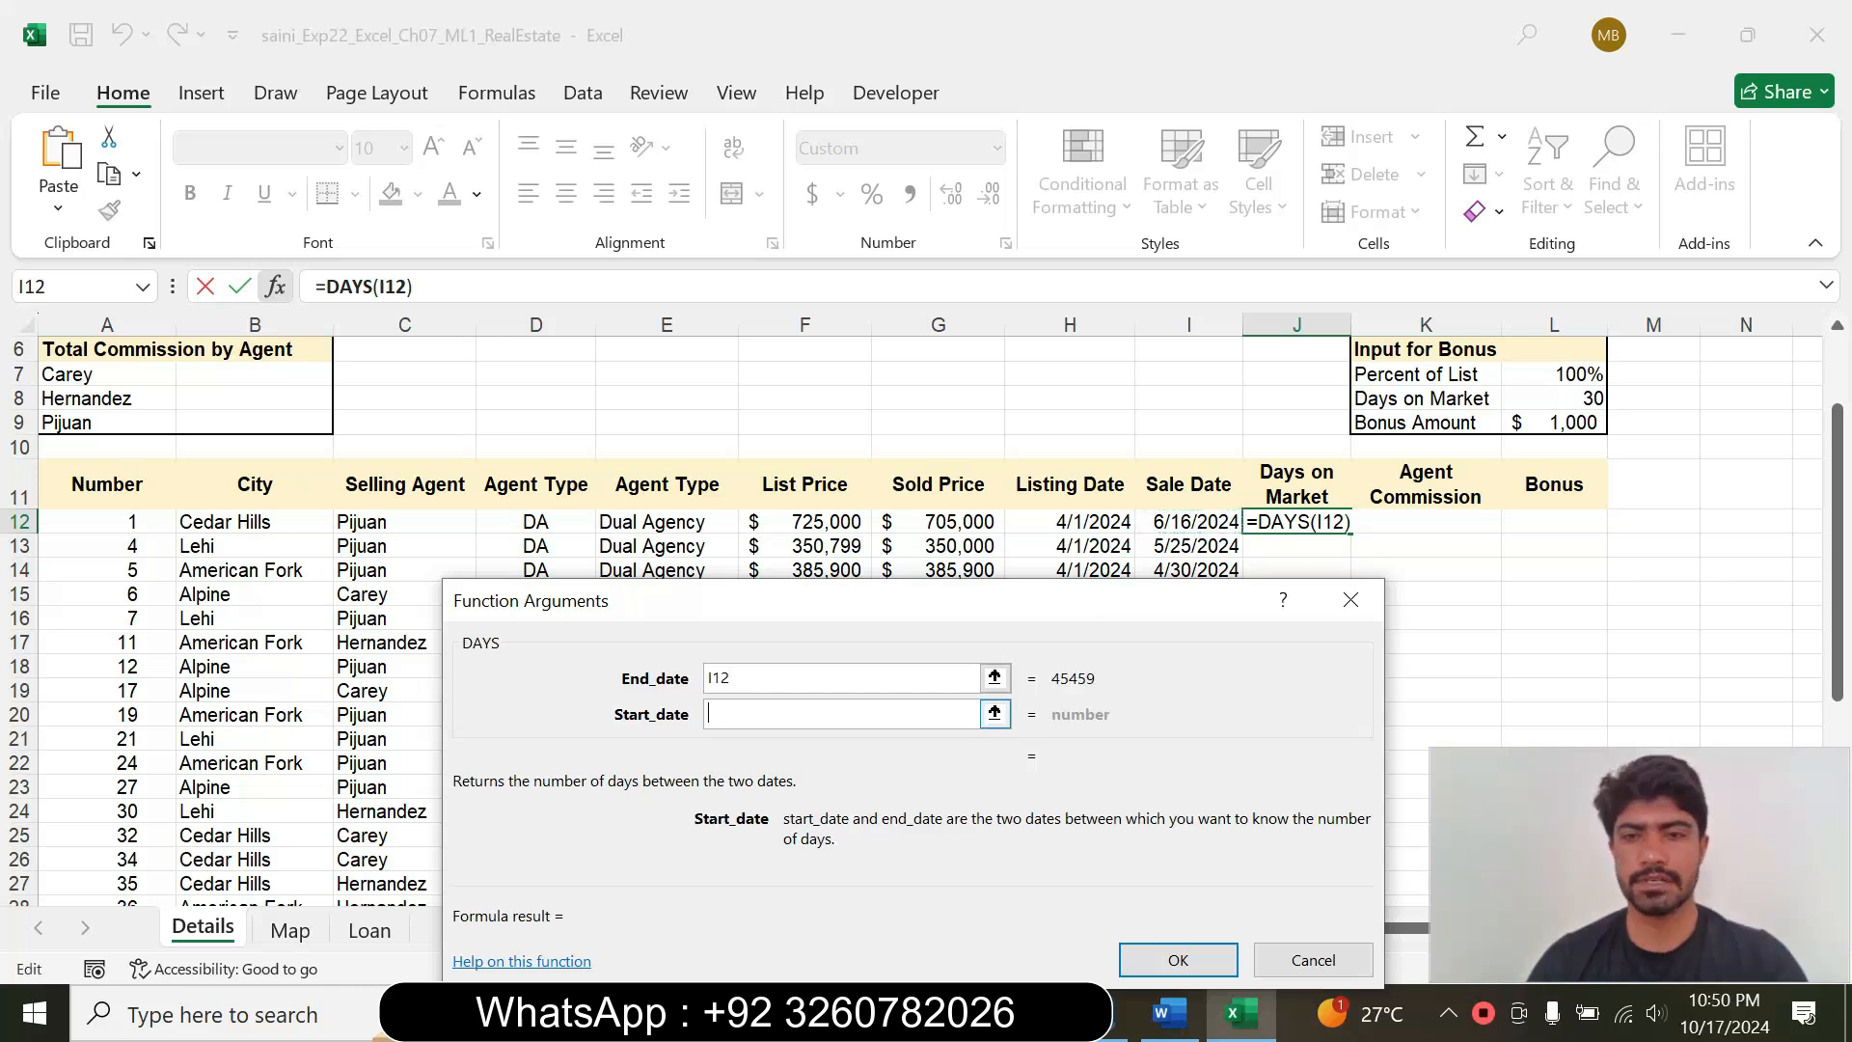
{"action": "left_click", "coordinate": [1099, 524]}
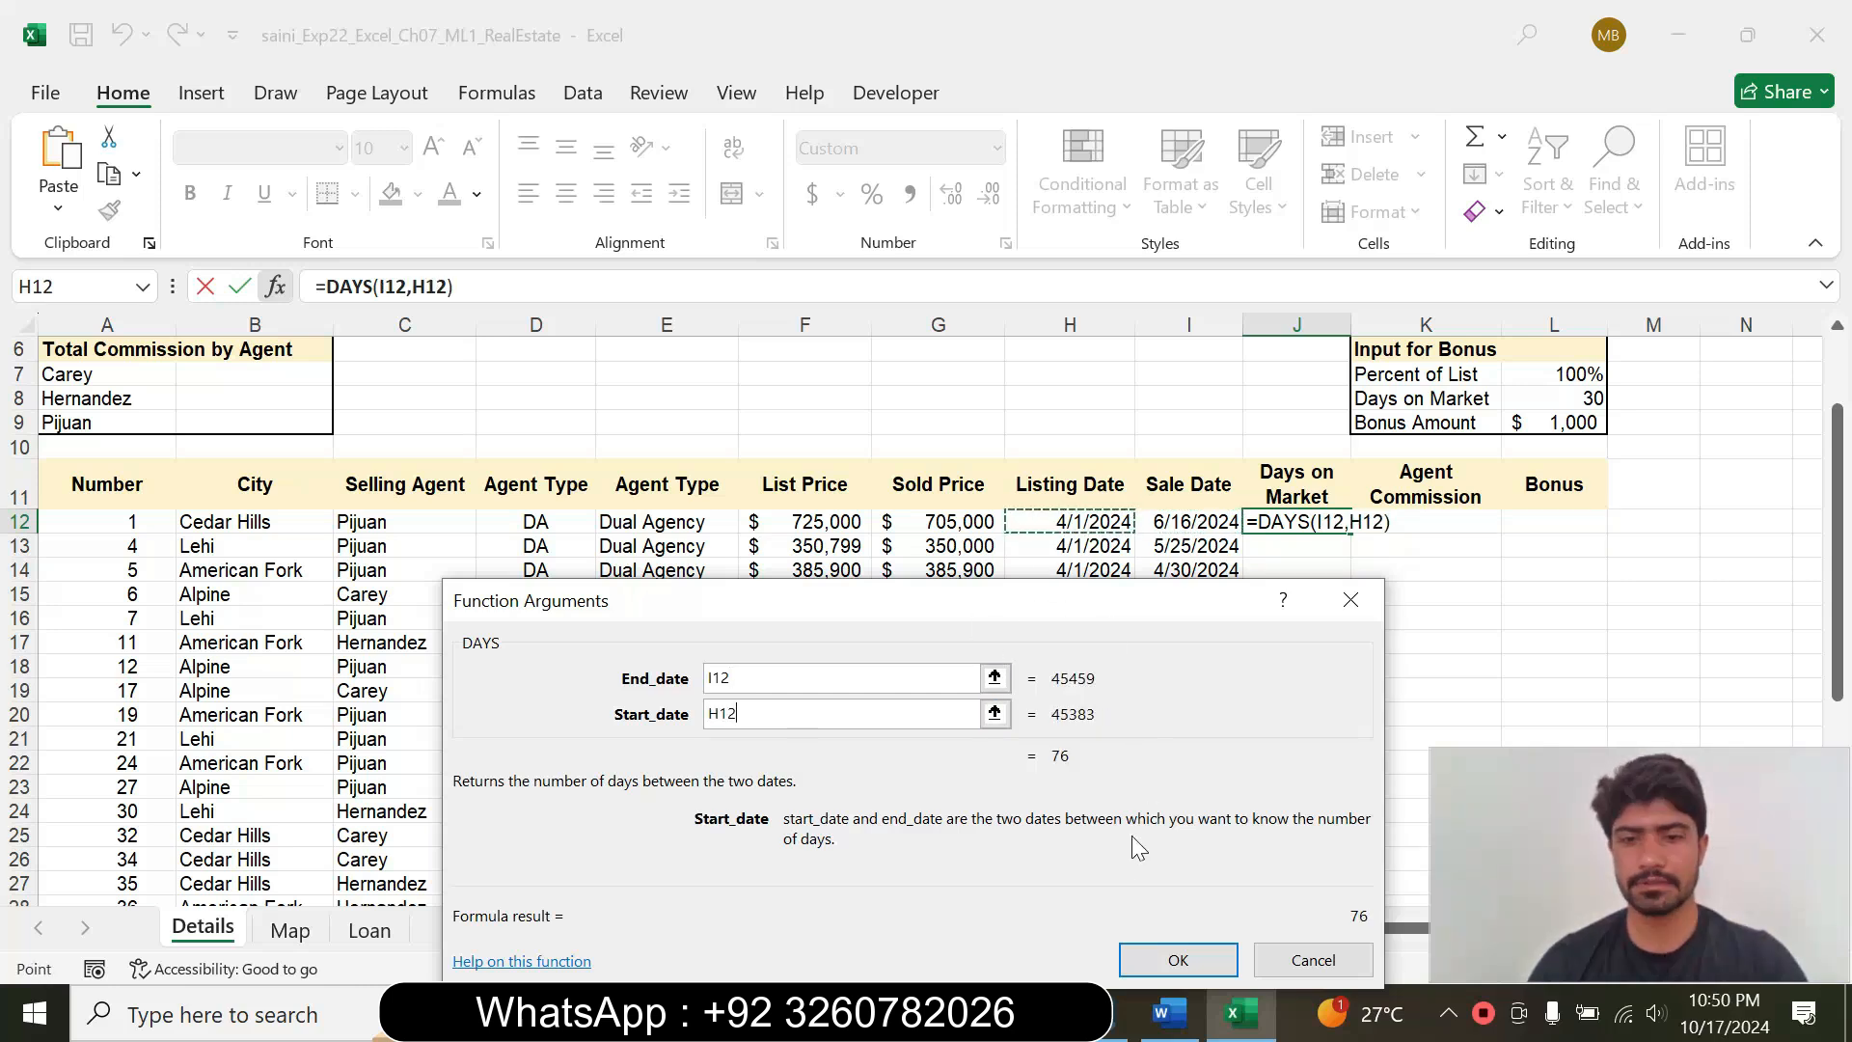
{"action": "left_click", "coordinate": [1173, 960]}
Step: Check the copy range in the Word instructions, and in Excel copy the DAYS formula from J12 to J13:J39
{"action": "left_click", "coordinate": [1169, 1012]}
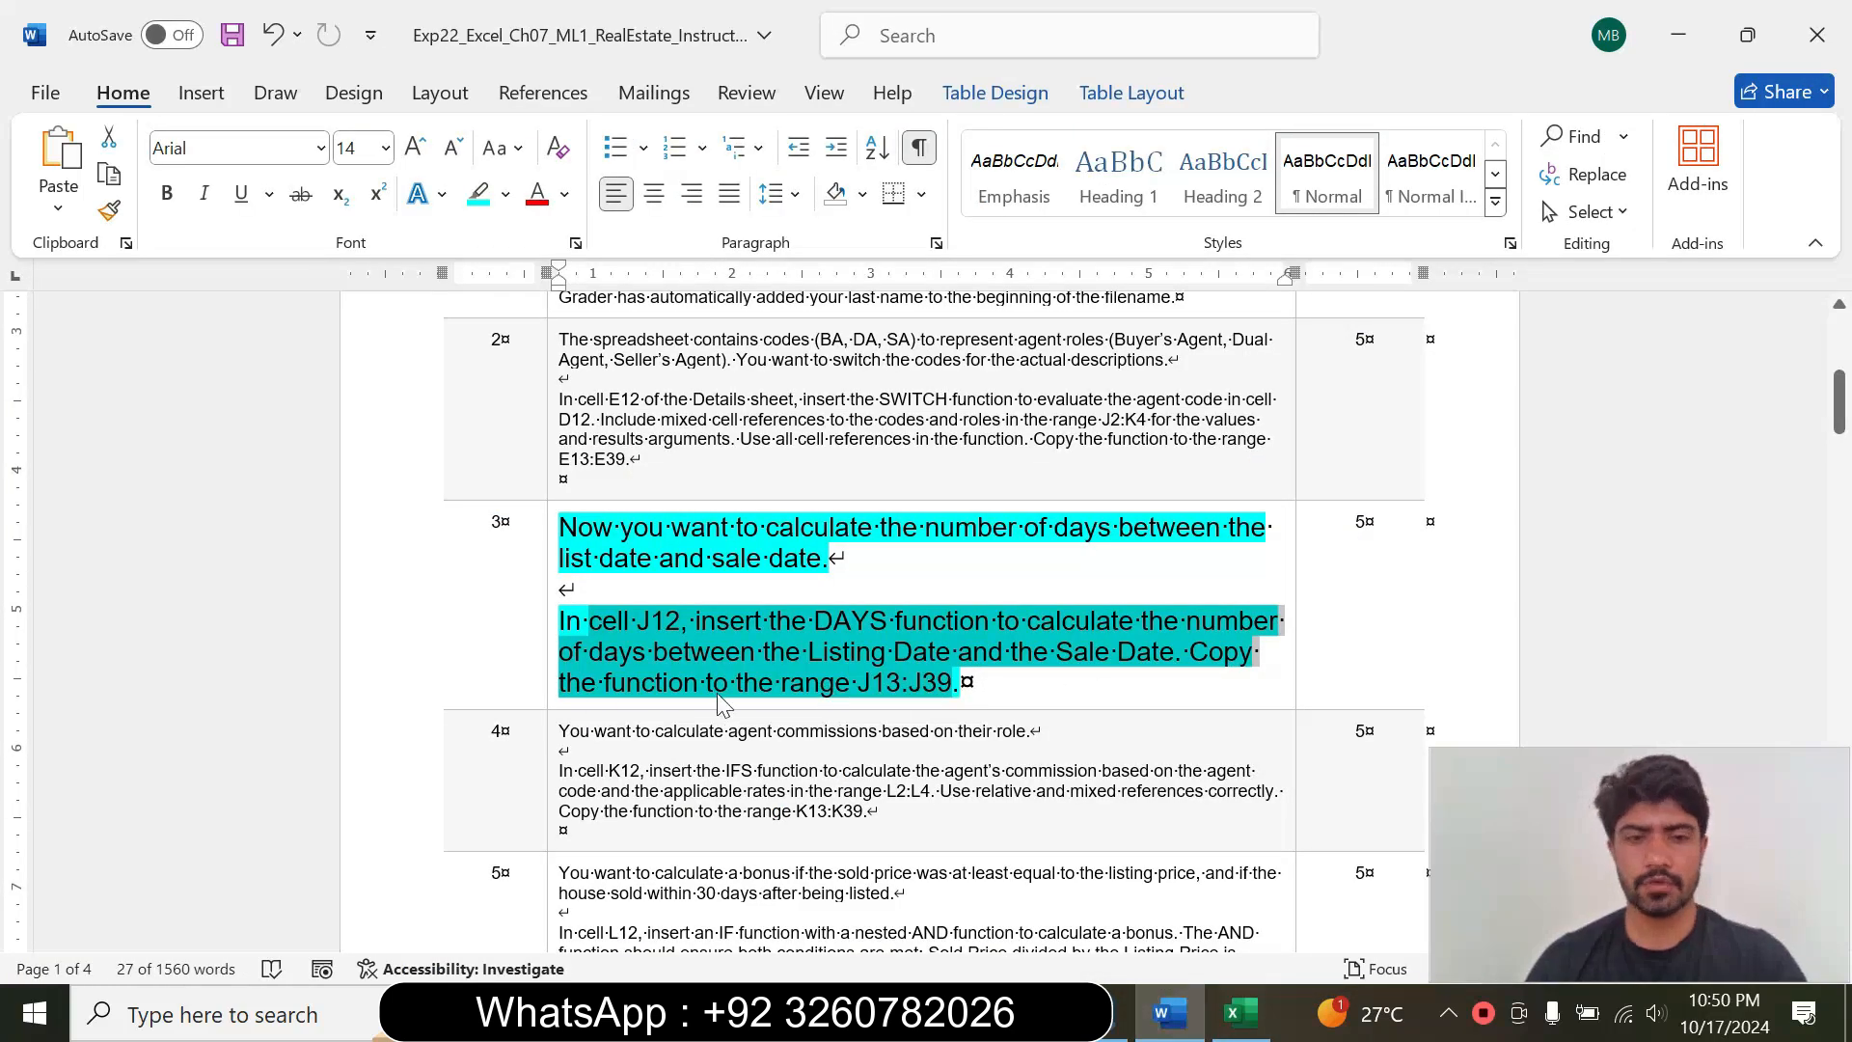
{"action": "left_click", "coordinate": [791, 685]}
{"action": "double_click", "coordinate": [902, 682]}
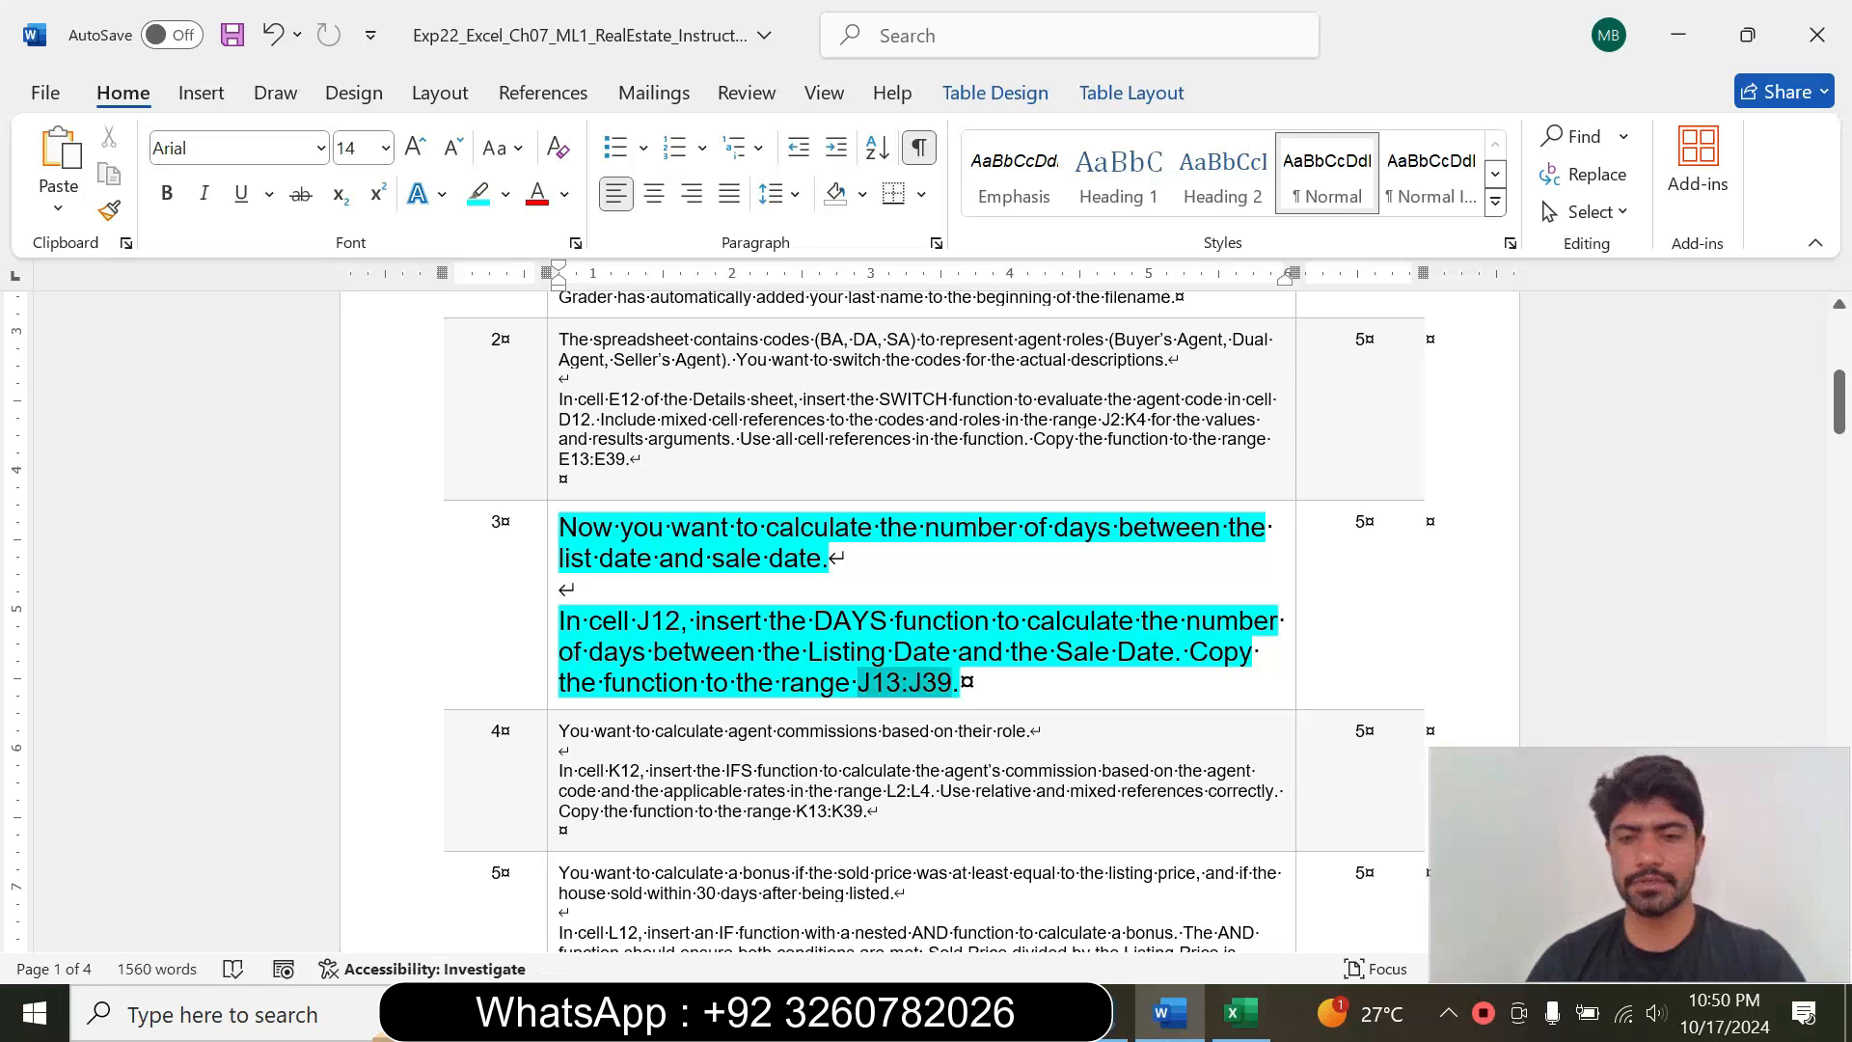
{"action": "left_click", "coordinate": [1259, 1028]}
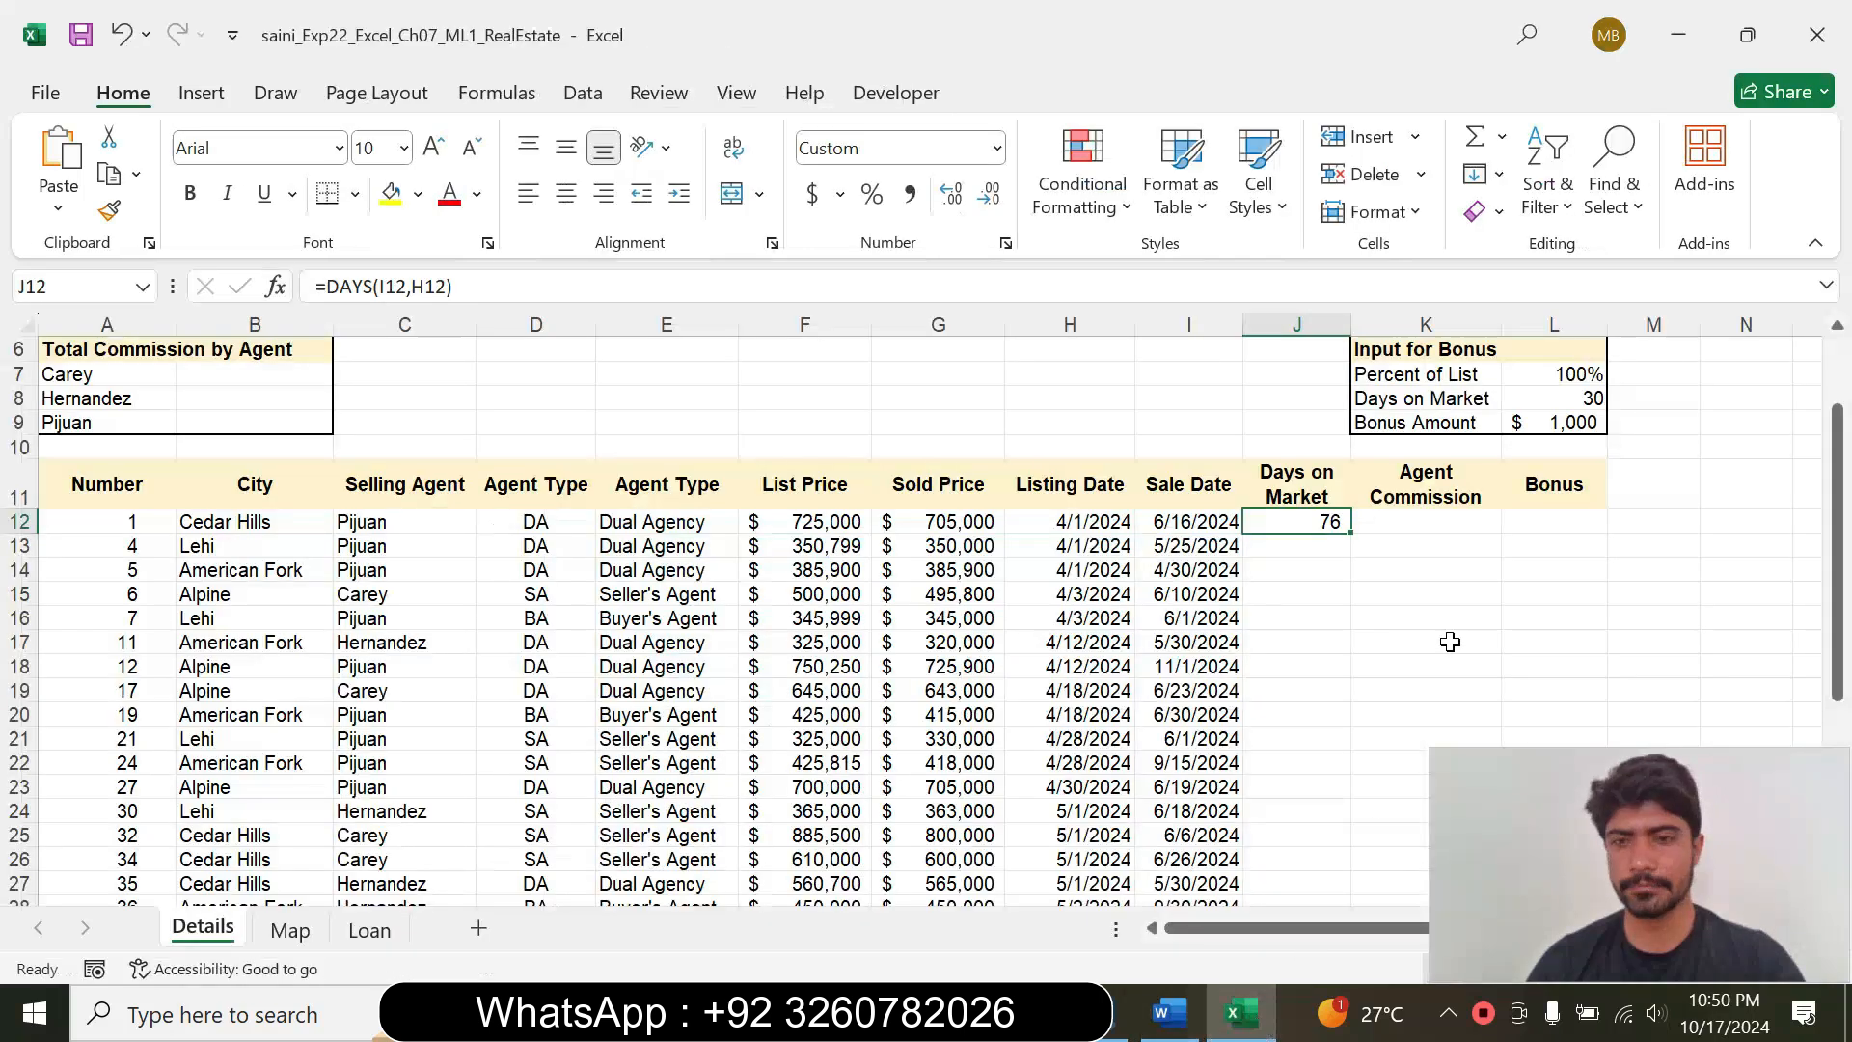
{"action": "left_click_drag", "start_coordinate": [1350, 540], "coordinate": [1279, 866]}
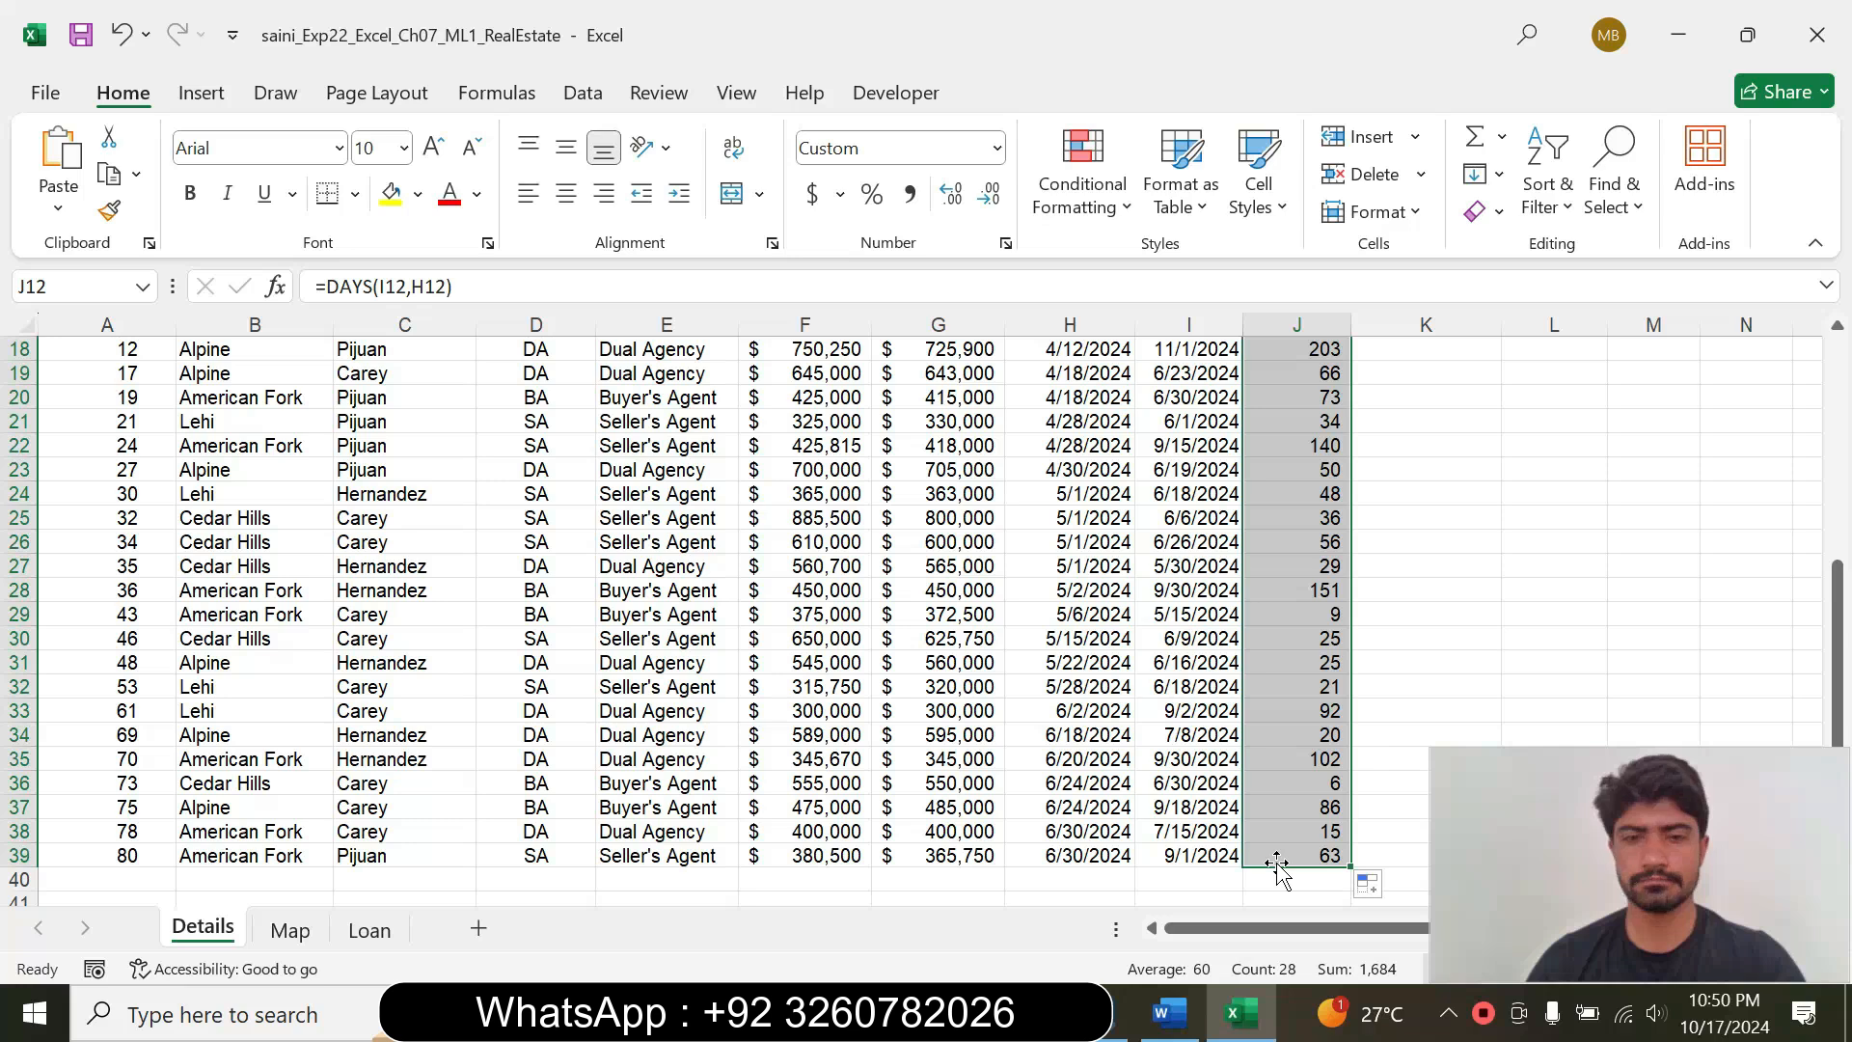
Step: Switch to the Word instructions and restore the step 3 text to 9 pt with no highlight
{"action": "left_click", "coordinate": [1169, 1013]}
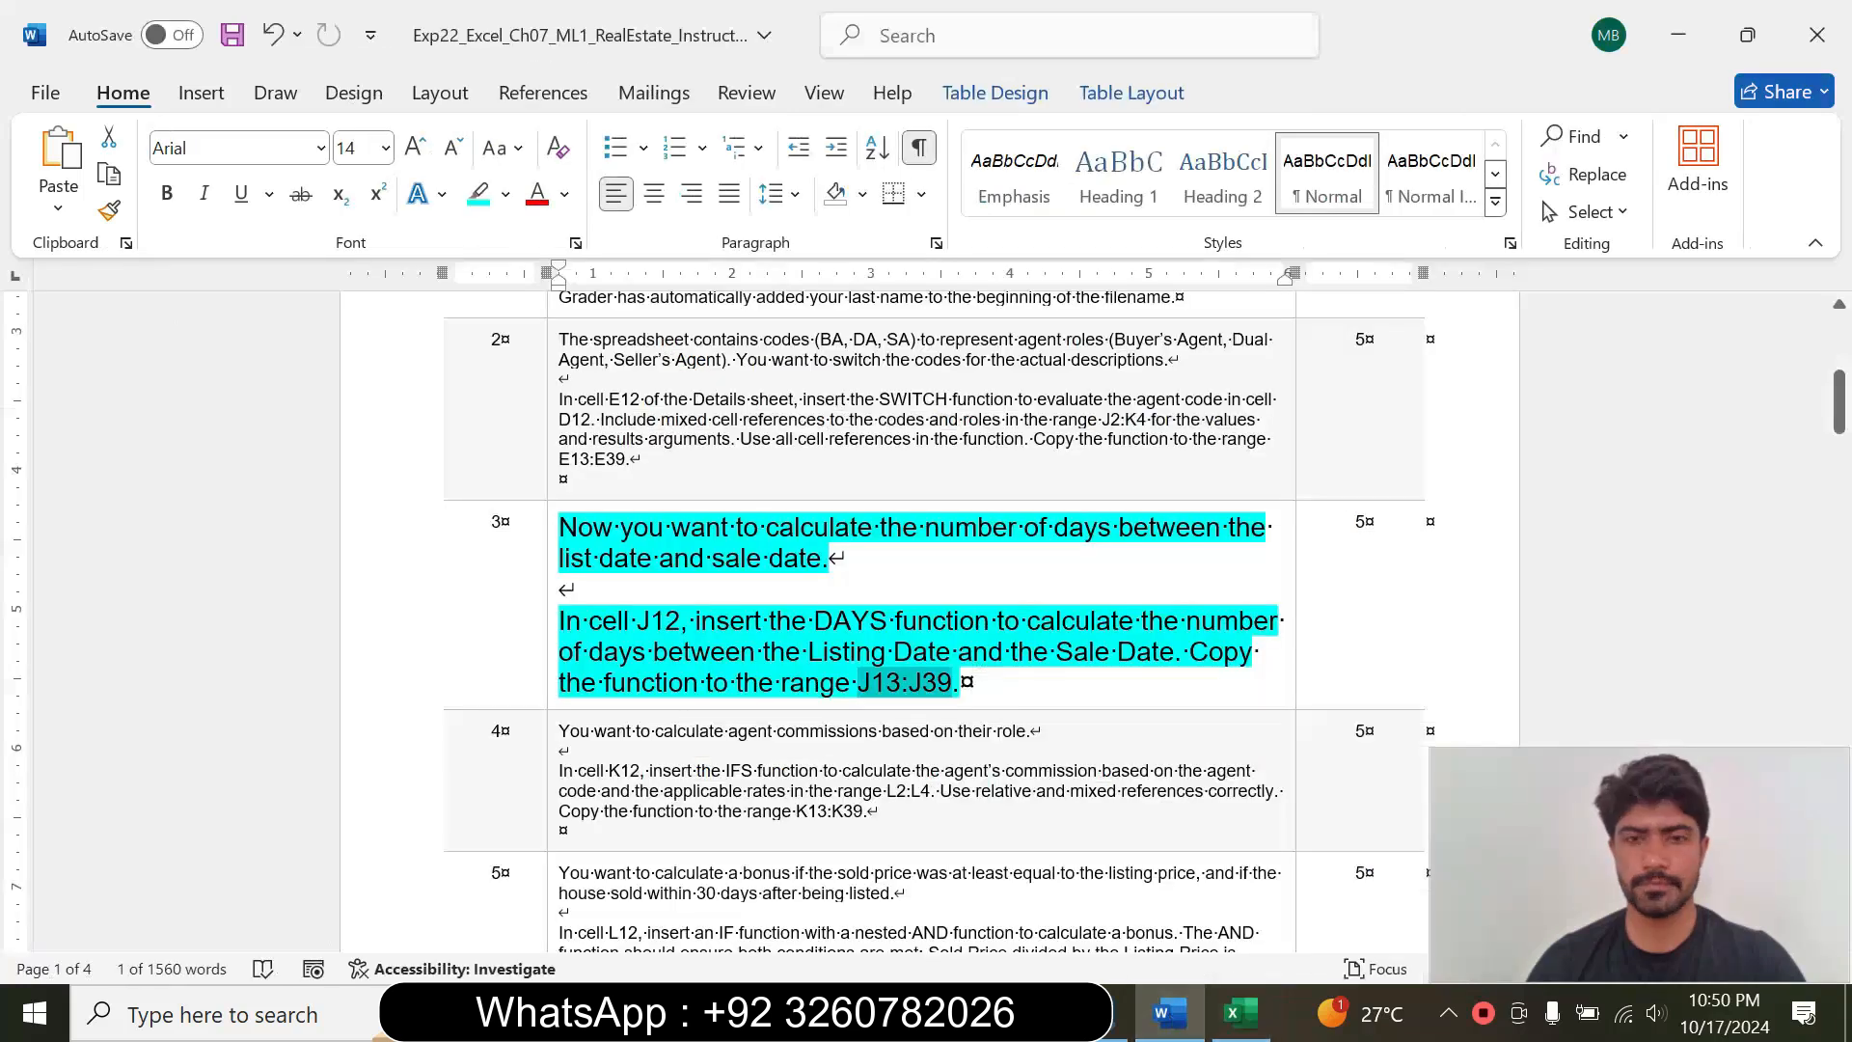
{"action": "left_click", "coordinate": [545, 651]}
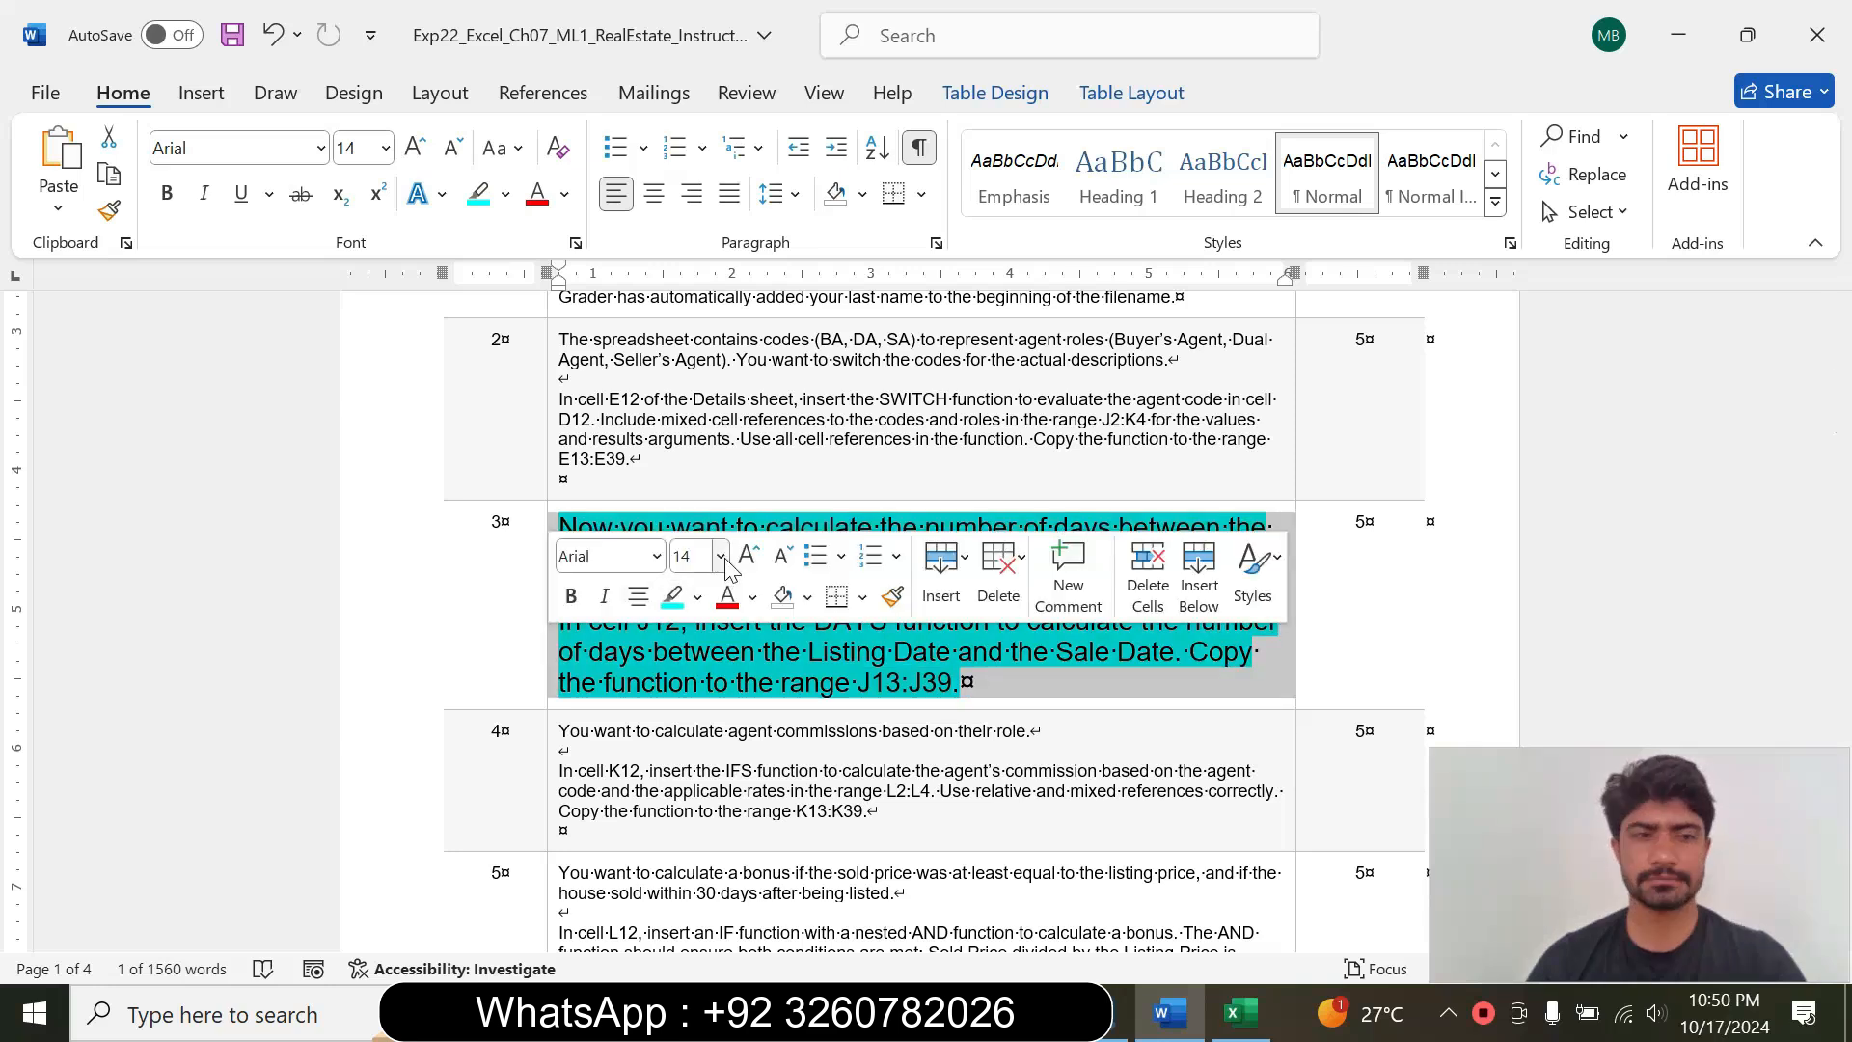
{"action": "left_click", "coordinate": [720, 557]}
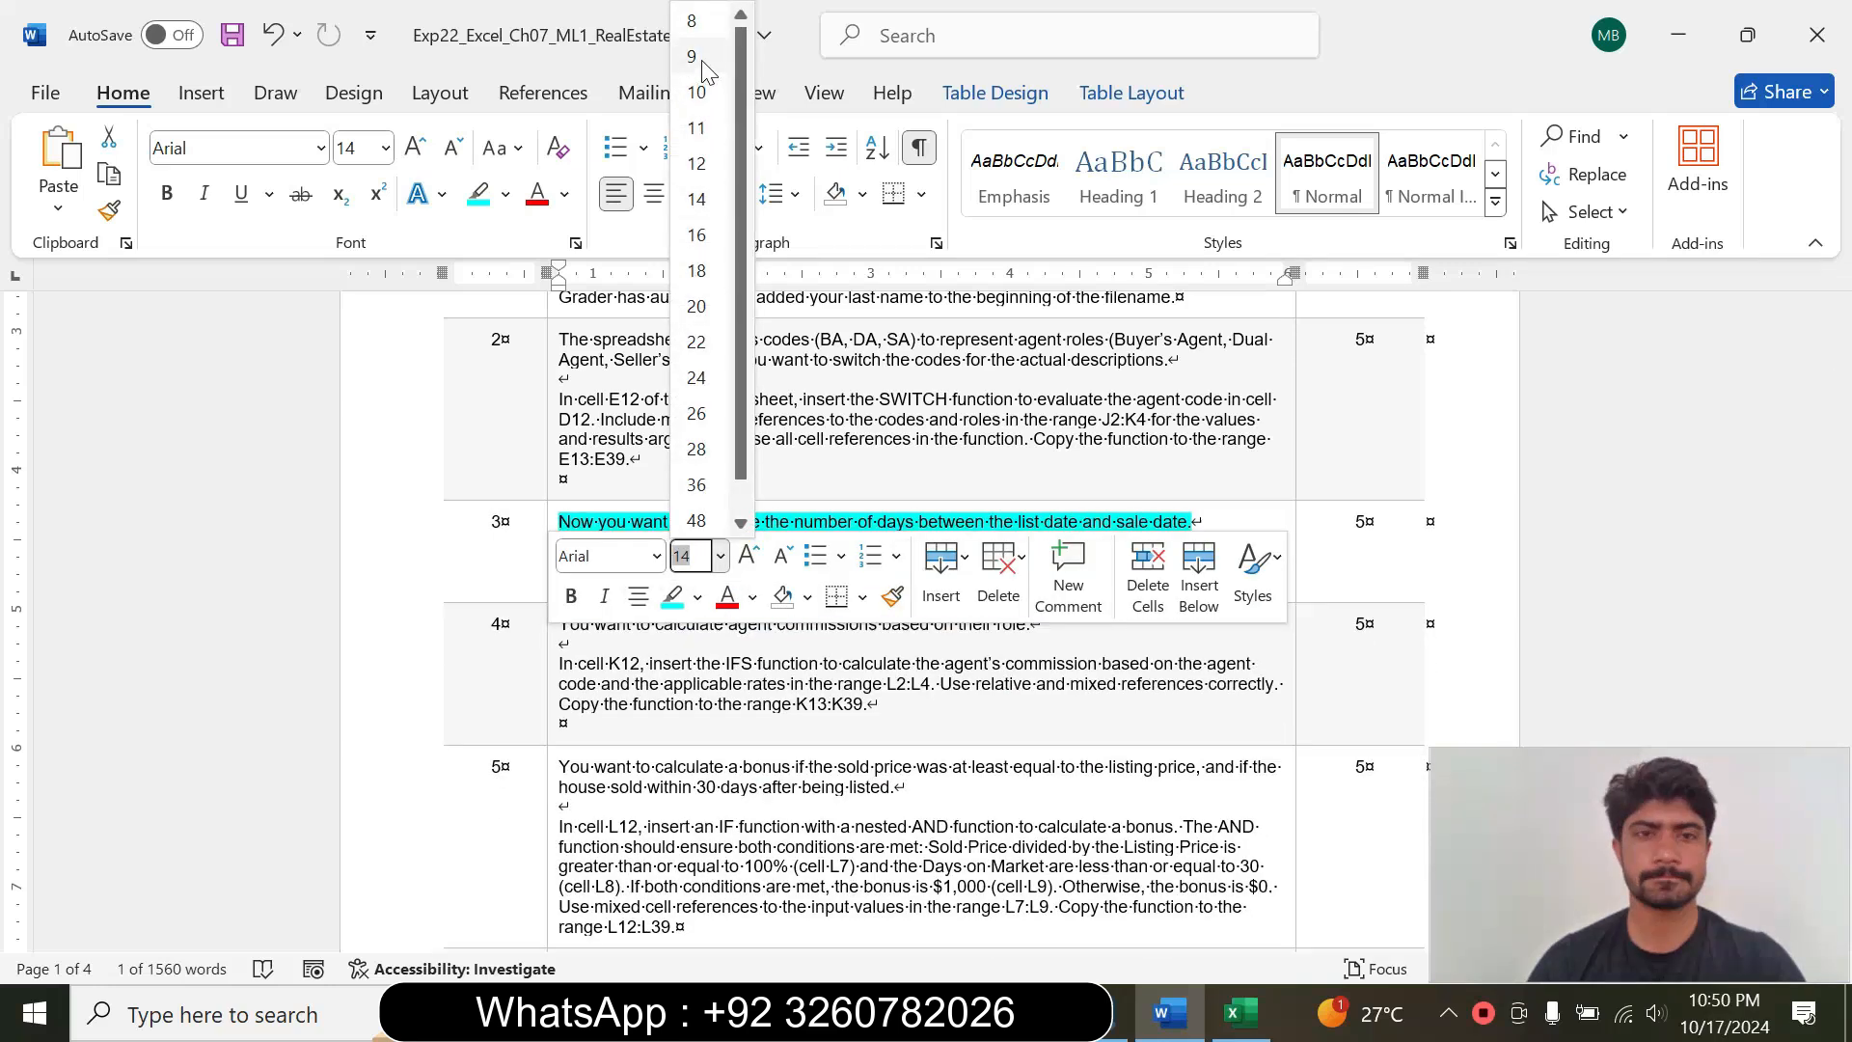
{"action": "left_click", "coordinate": [704, 69]}
{"action": "left_click", "coordinate": [504, 194]}
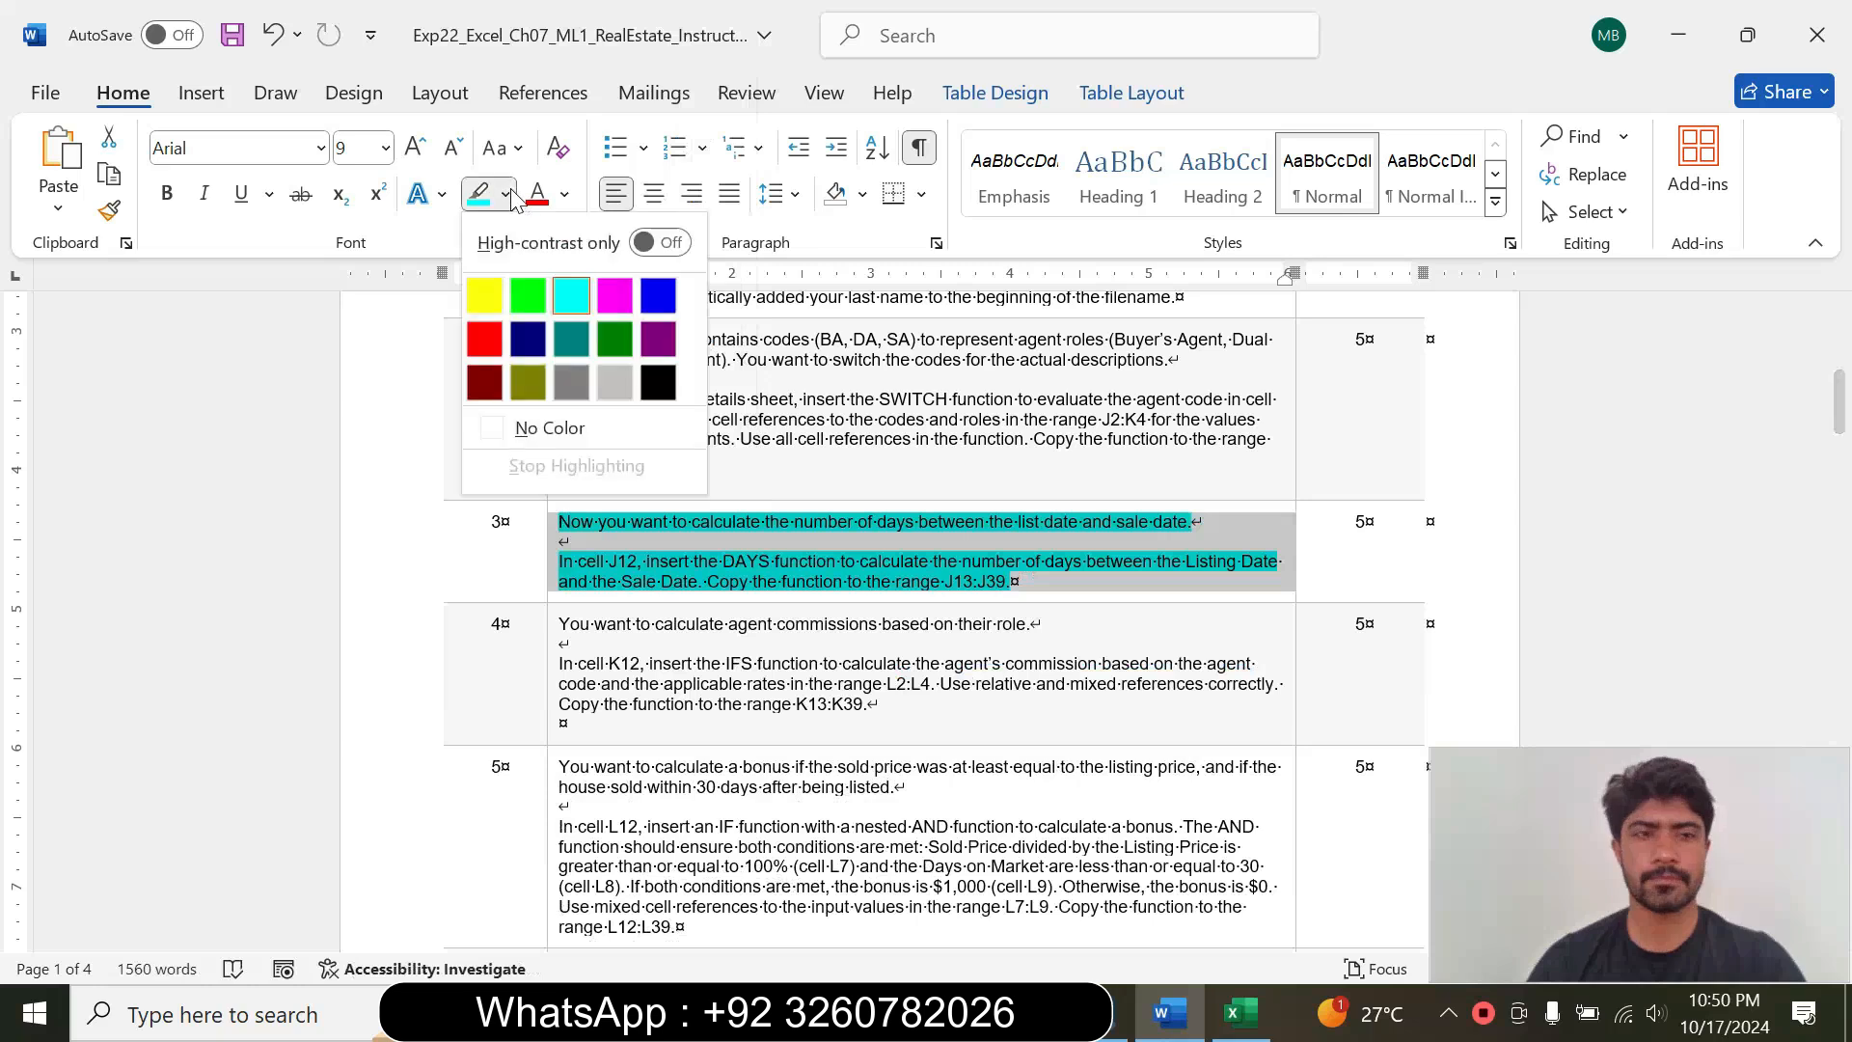
{"action": "left_click", "coordinate": [549, 427]}
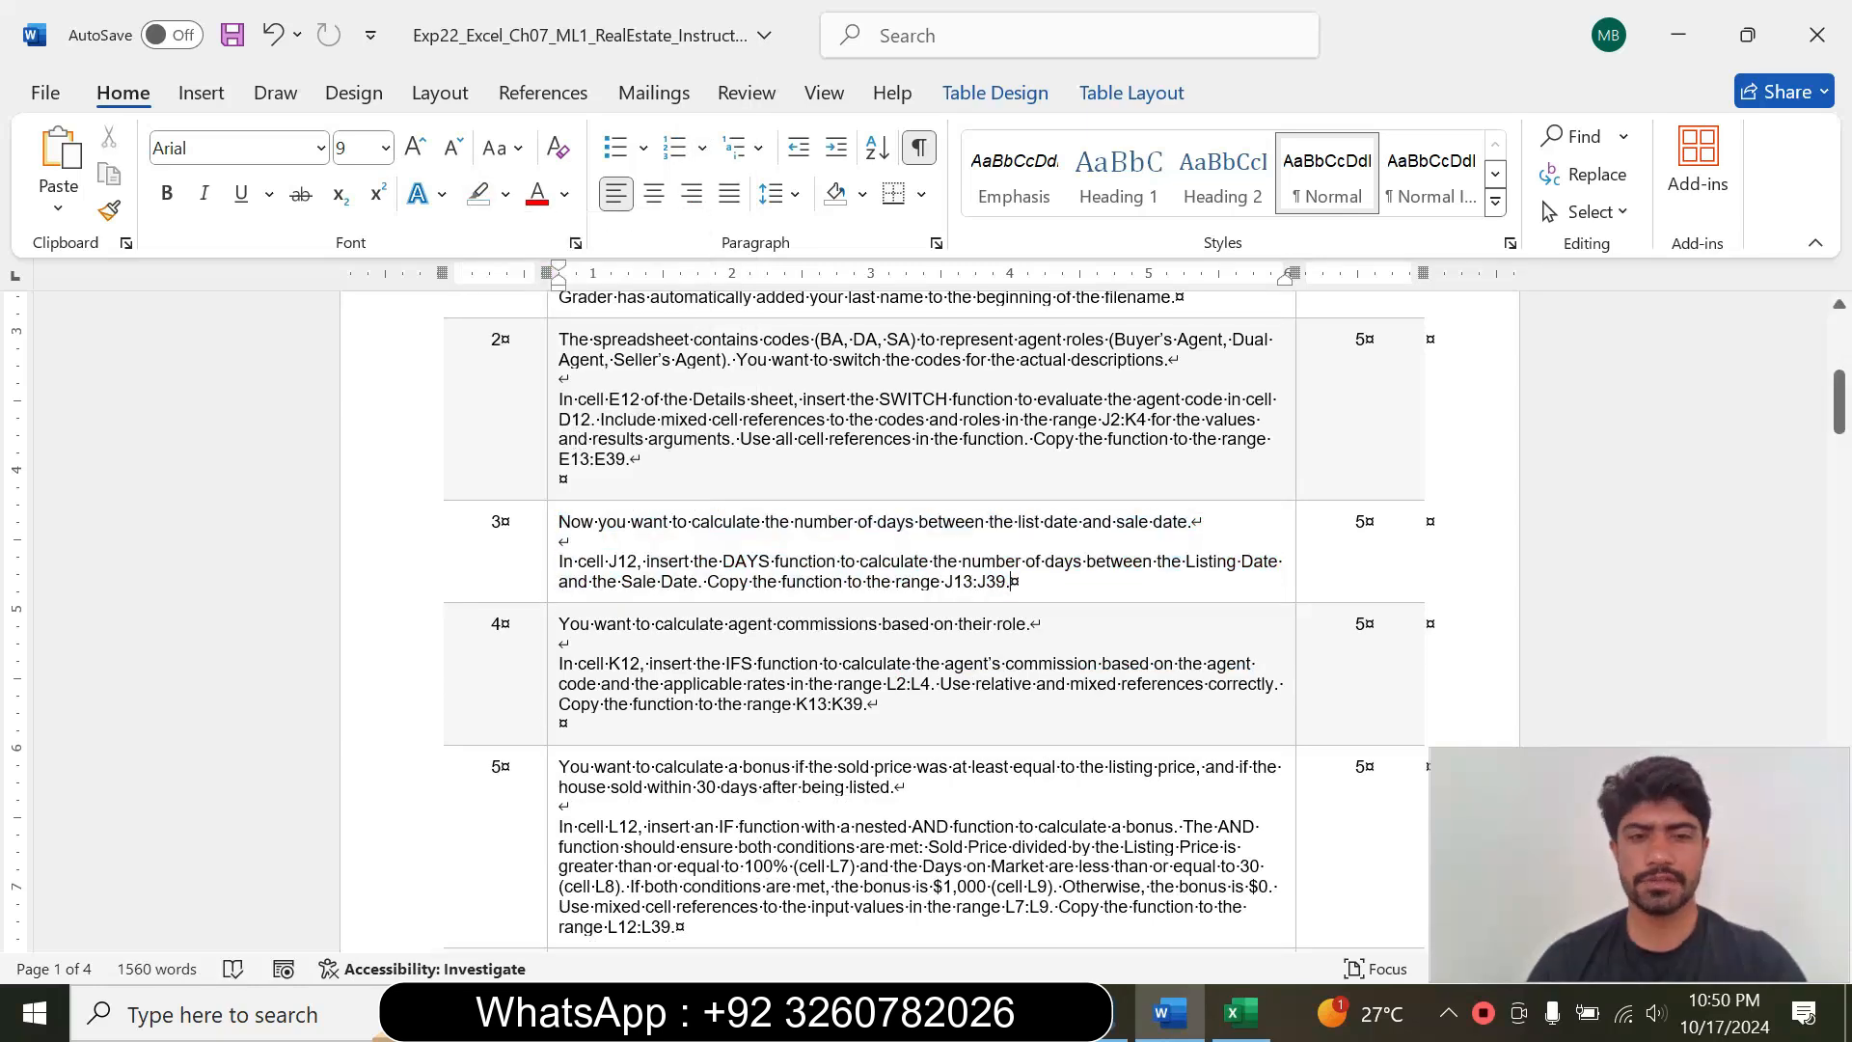
Step: Set the step 4 instruction text to 14 pt with a turquoise highlight and read through its IFS function requirements
{"action": "left_click", "coordinate": [547, 695]}
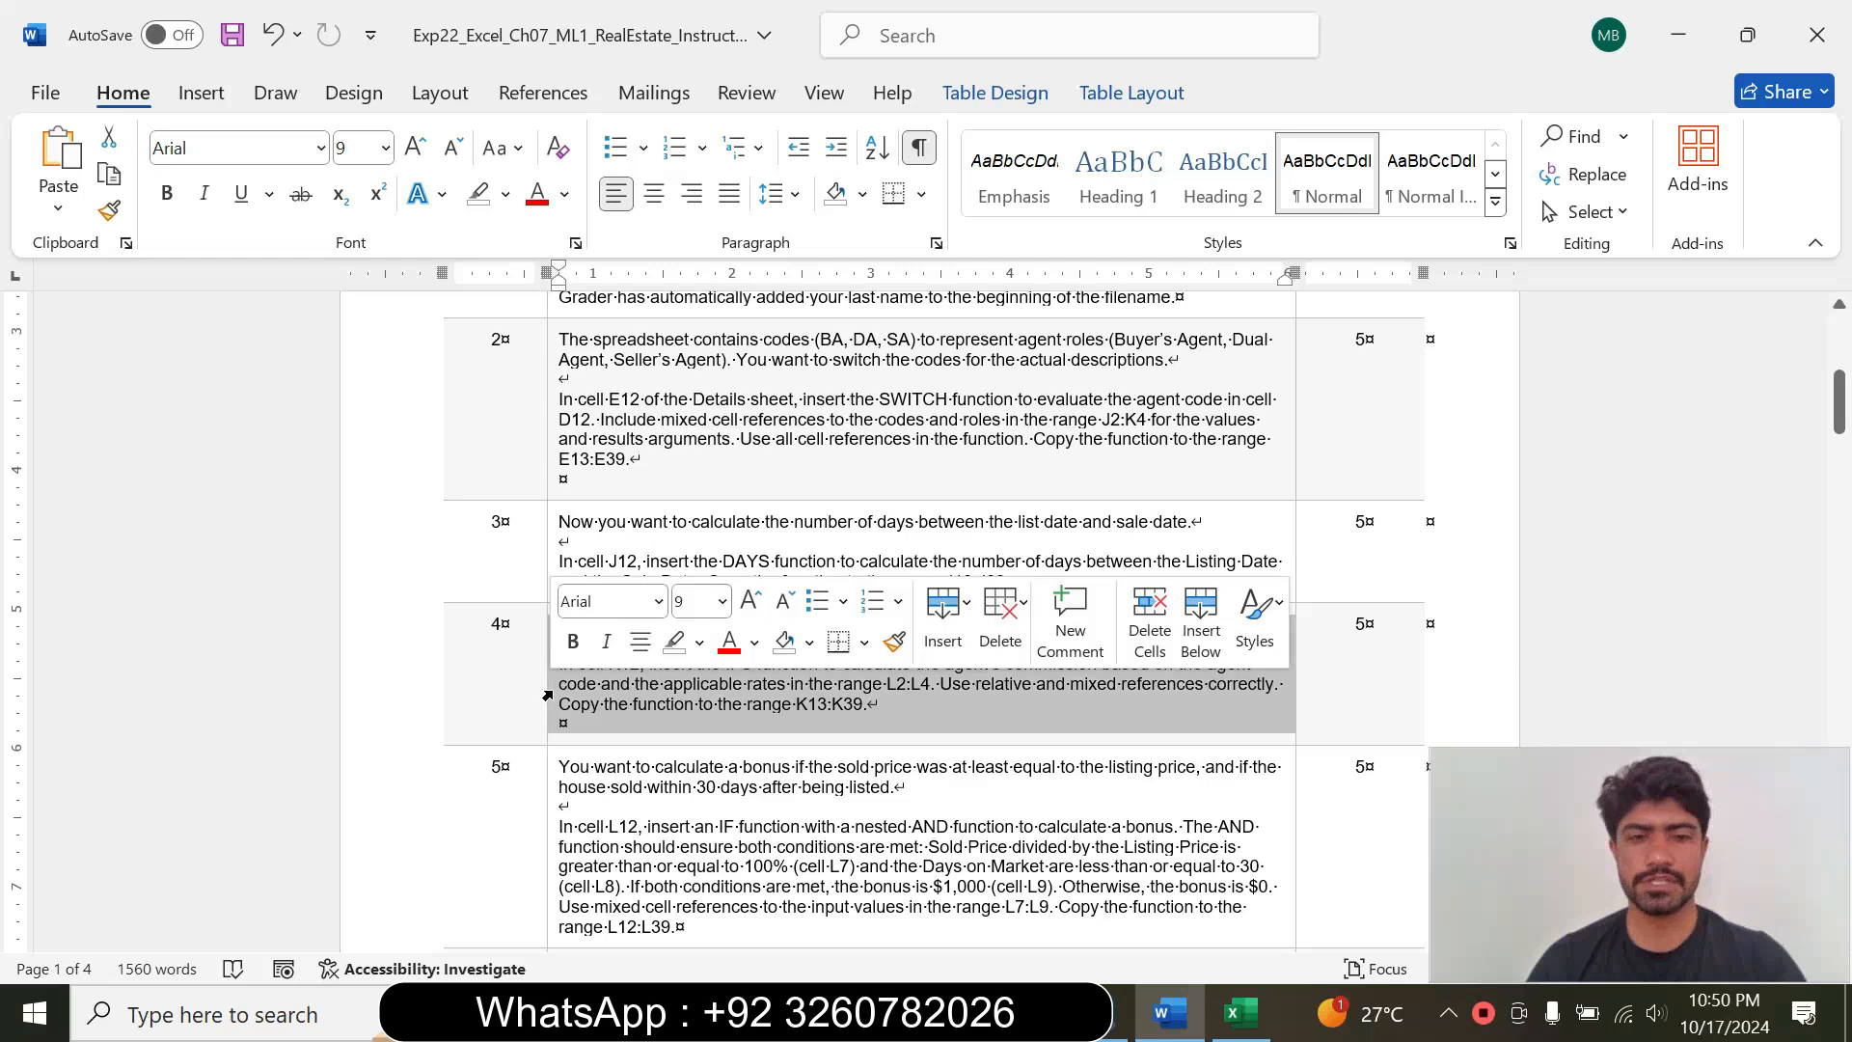
{"action": "left_click", "coordinate": [722, 601]}
{"action": "left_click", "coordinate": [699, 208]}
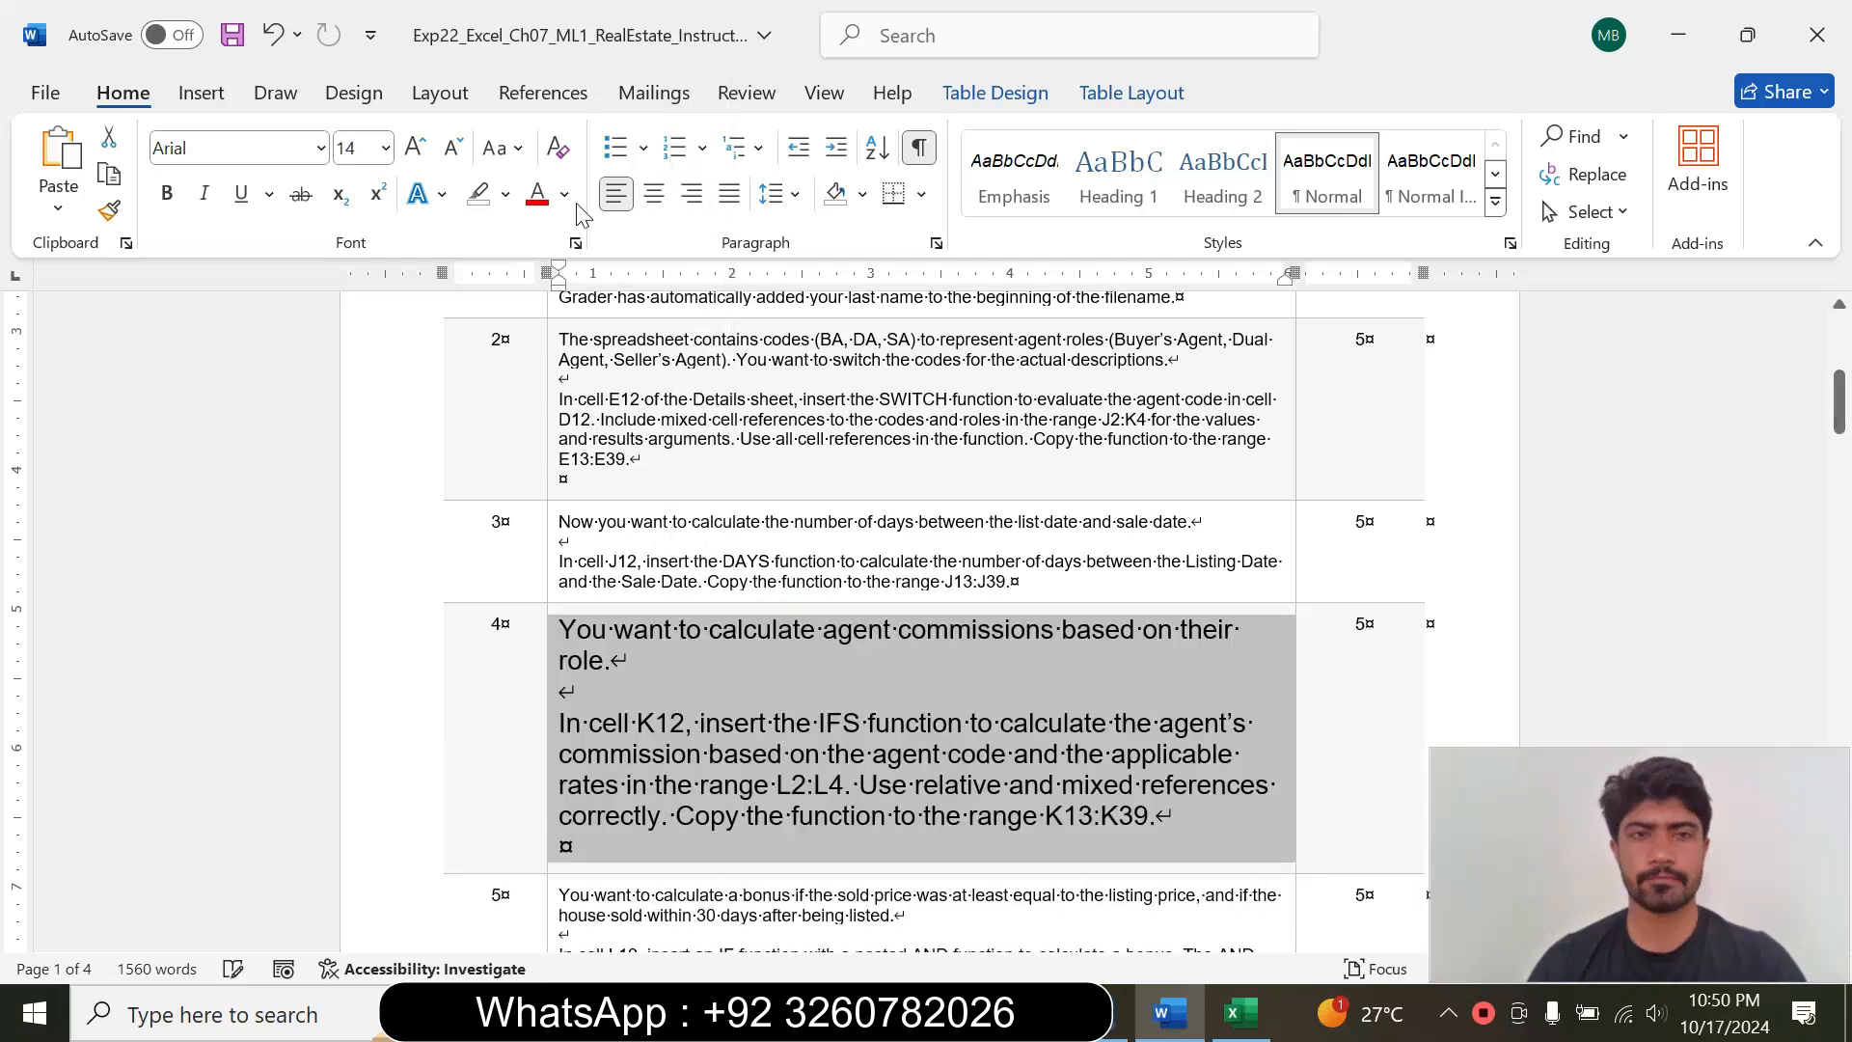
{"action": "left_click", "coordinate": [505, 194]}
{"action": "left_click", "coordinate": [571, 295]}
{"action": "left_click_drag", "start_coordinate": [1840, 409], "coordinate": [1839, 426]}
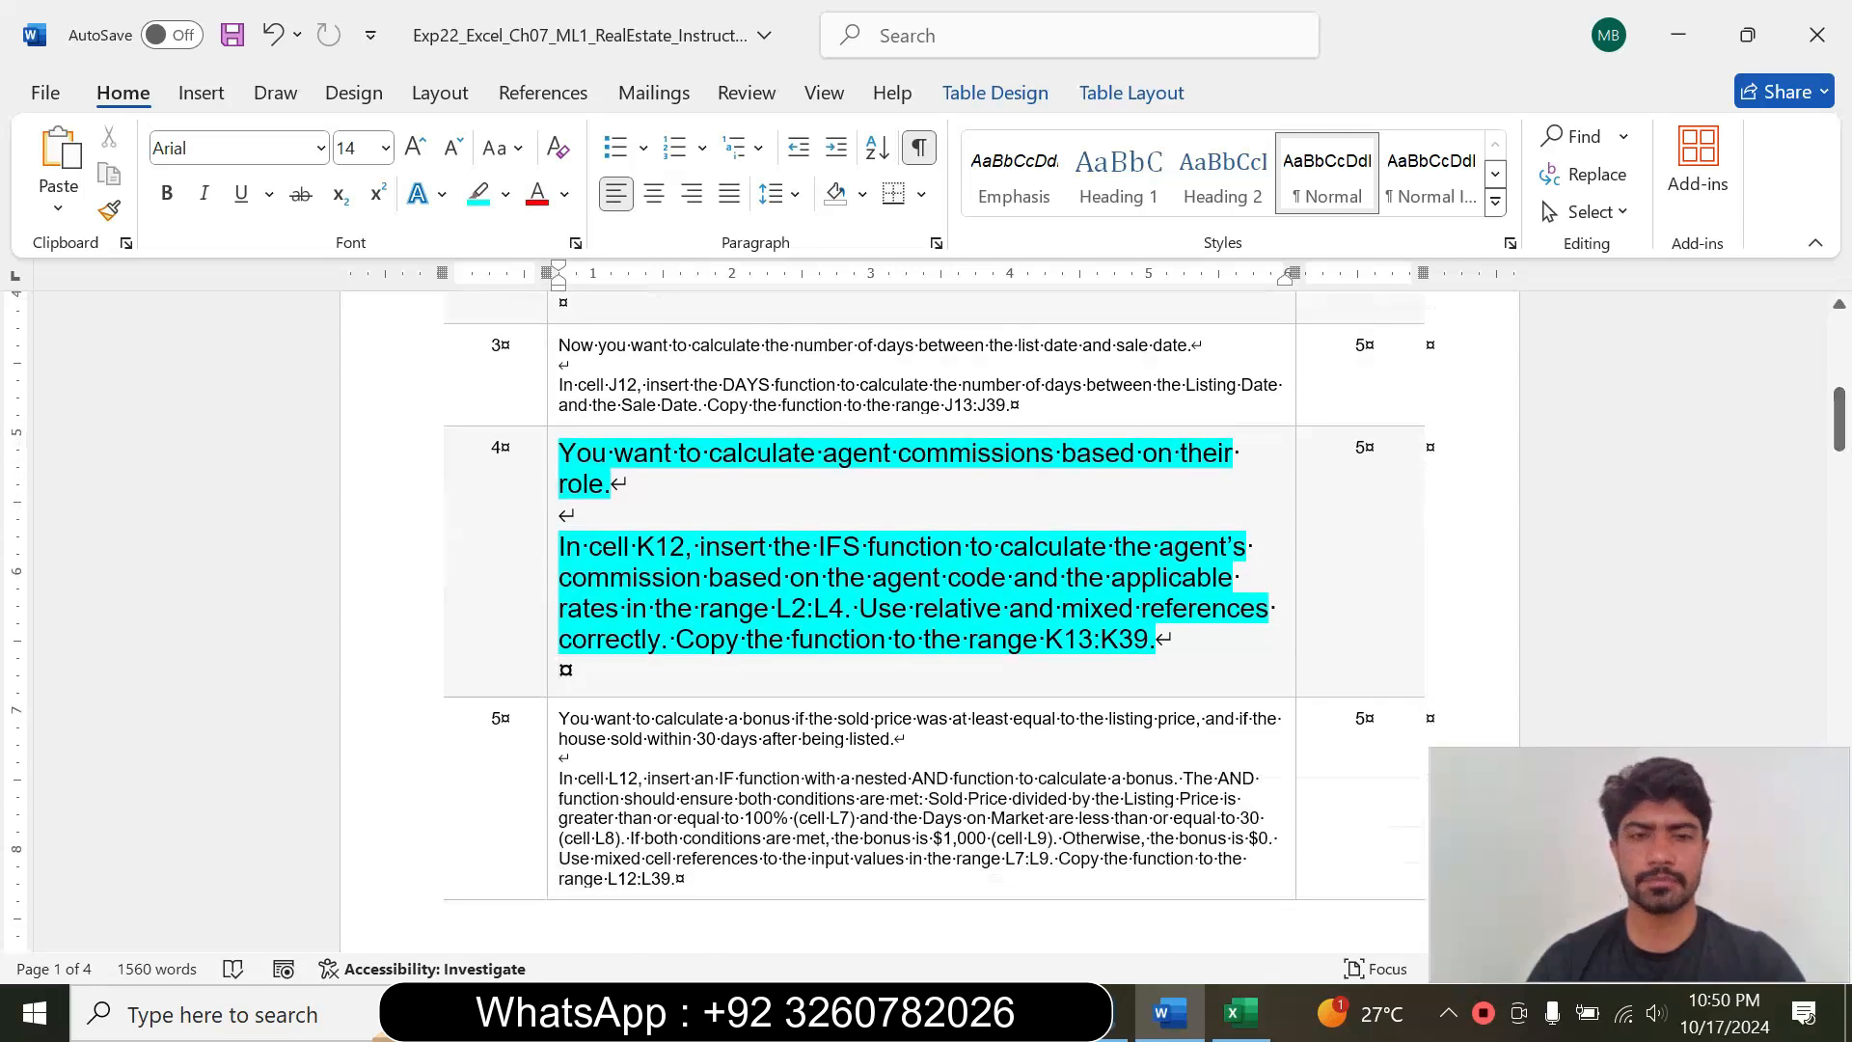
{"action": "left_click_drag", "start_coordinate": [560, 453], "coordinate": [611, 485]}
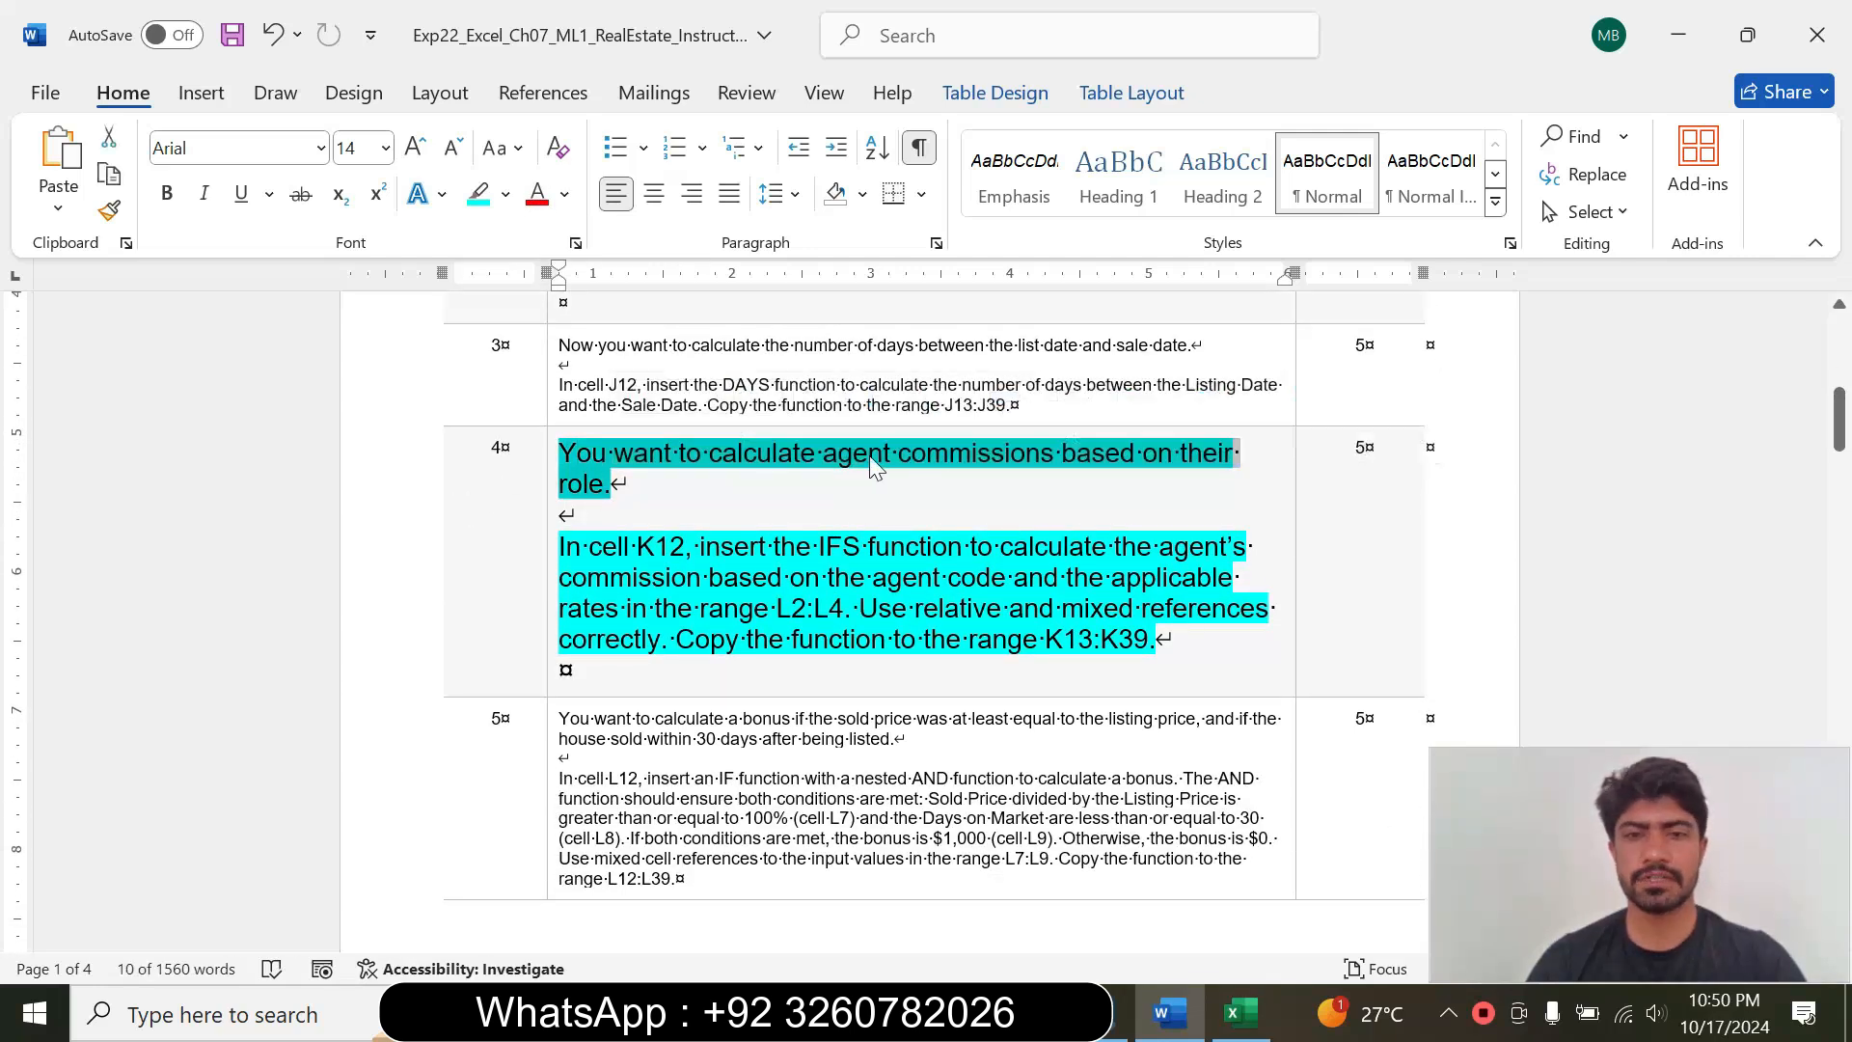
{"action": "left_click_drag", "start_coordinate": [559, 547], "coordinate": [662, 638]}
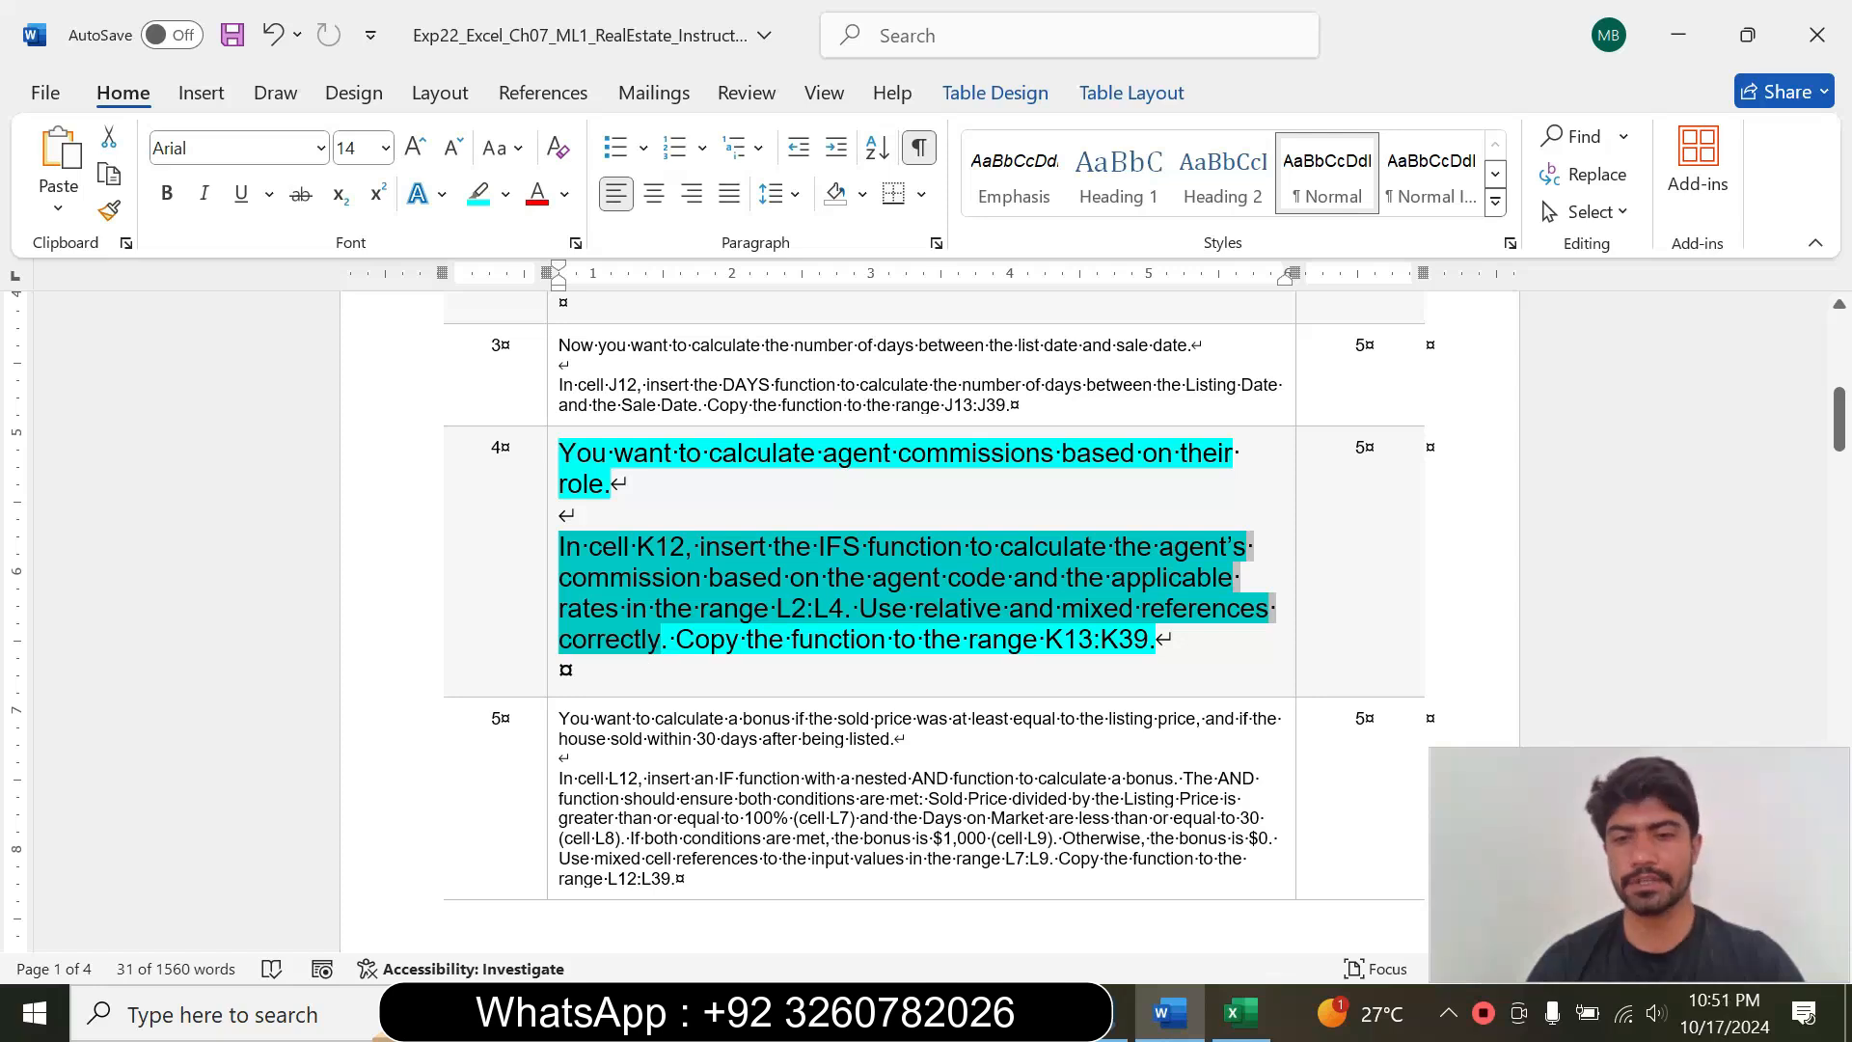
{"action": "double_click", "coordinate": [1096, 639]}
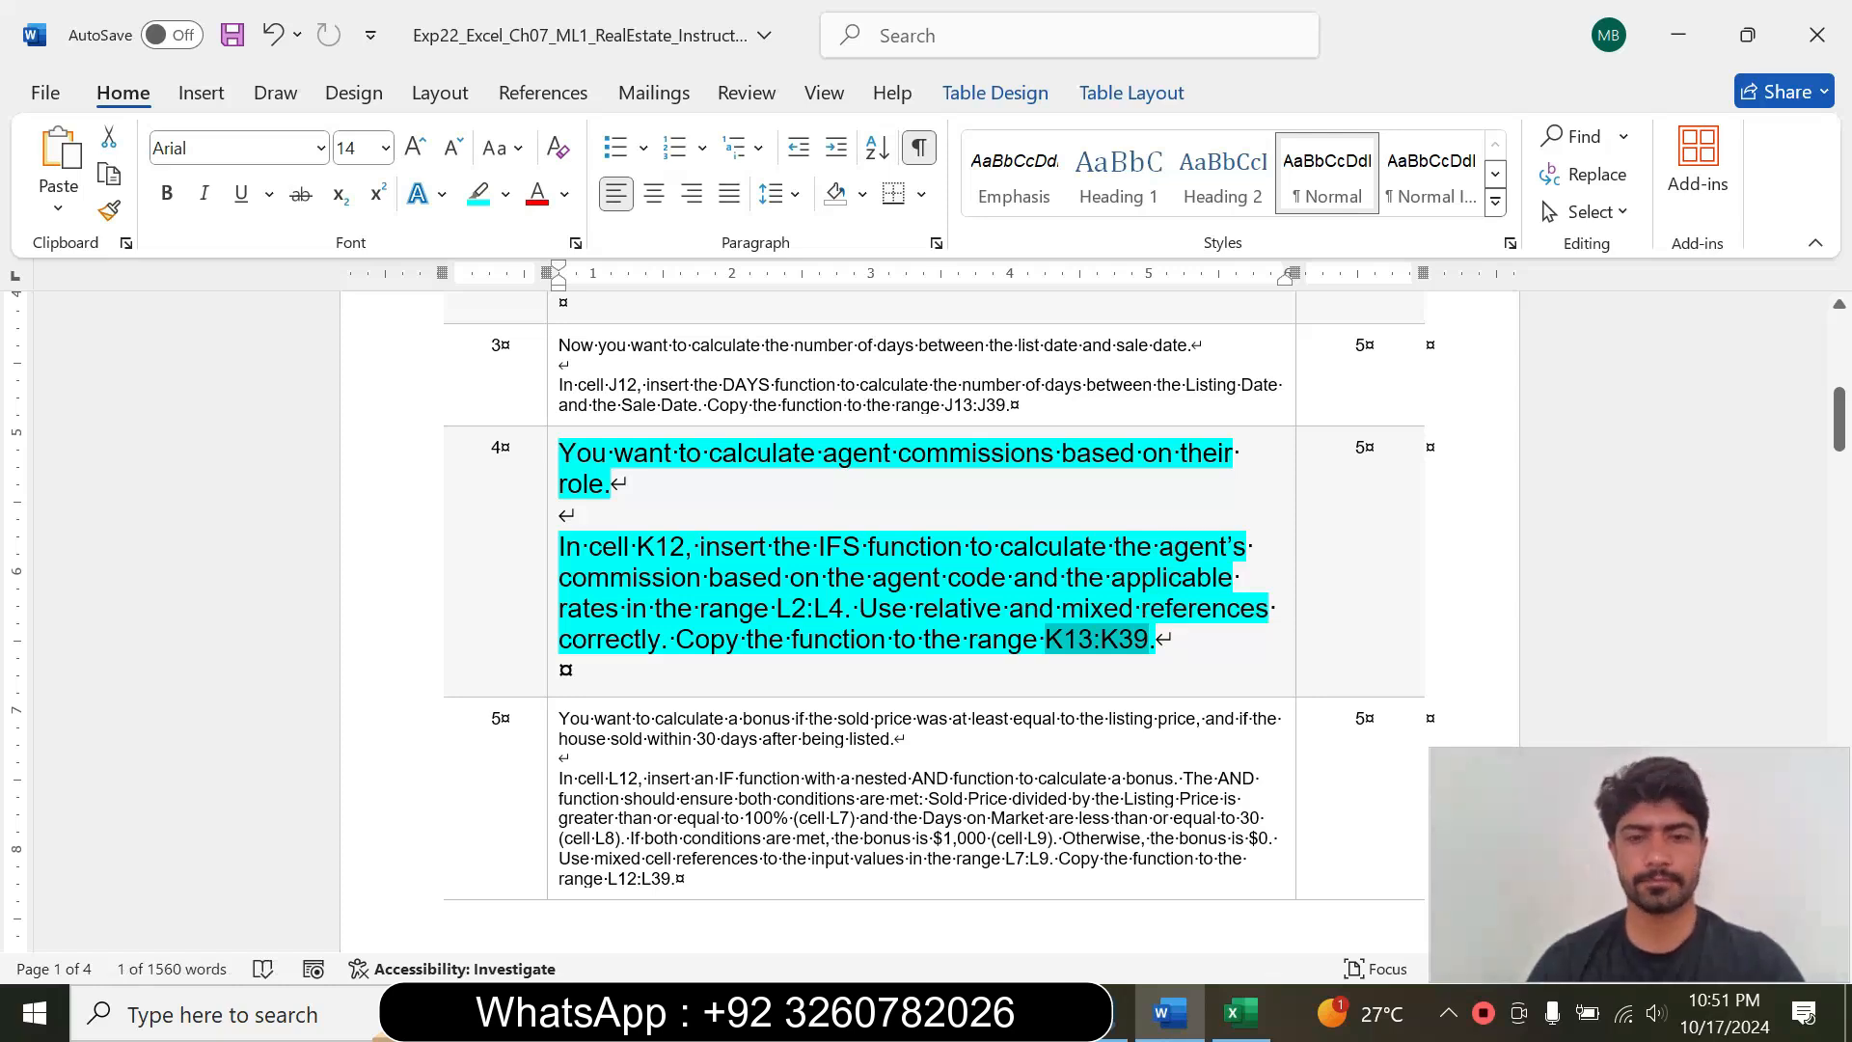
Step: Switch to Excel, start an IFS function in K12, and recheck the step 4 requirements in the Word instructions
{"action": "left_click", "coordinate": [1240, 1011]}
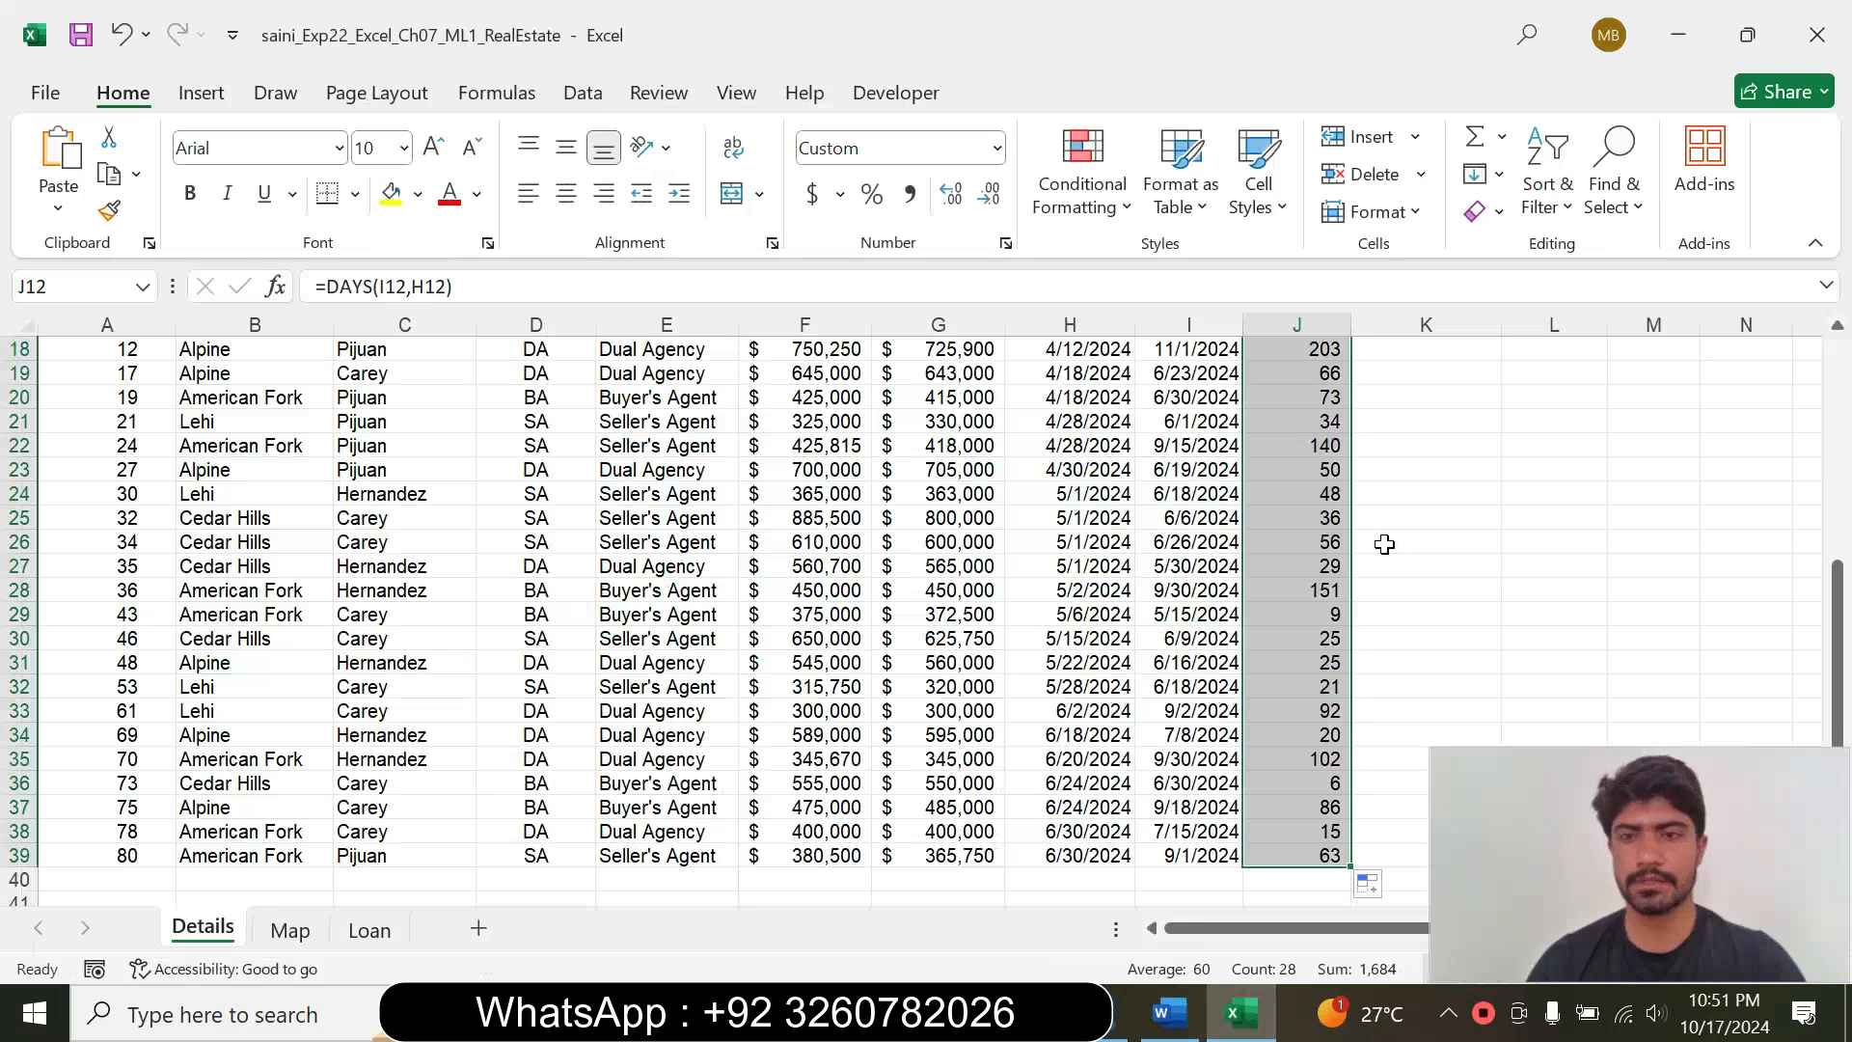
{"action": "scroll", "coordinate": [1384, 544], "scroll_direction": "up", "scroll_amount": 6}
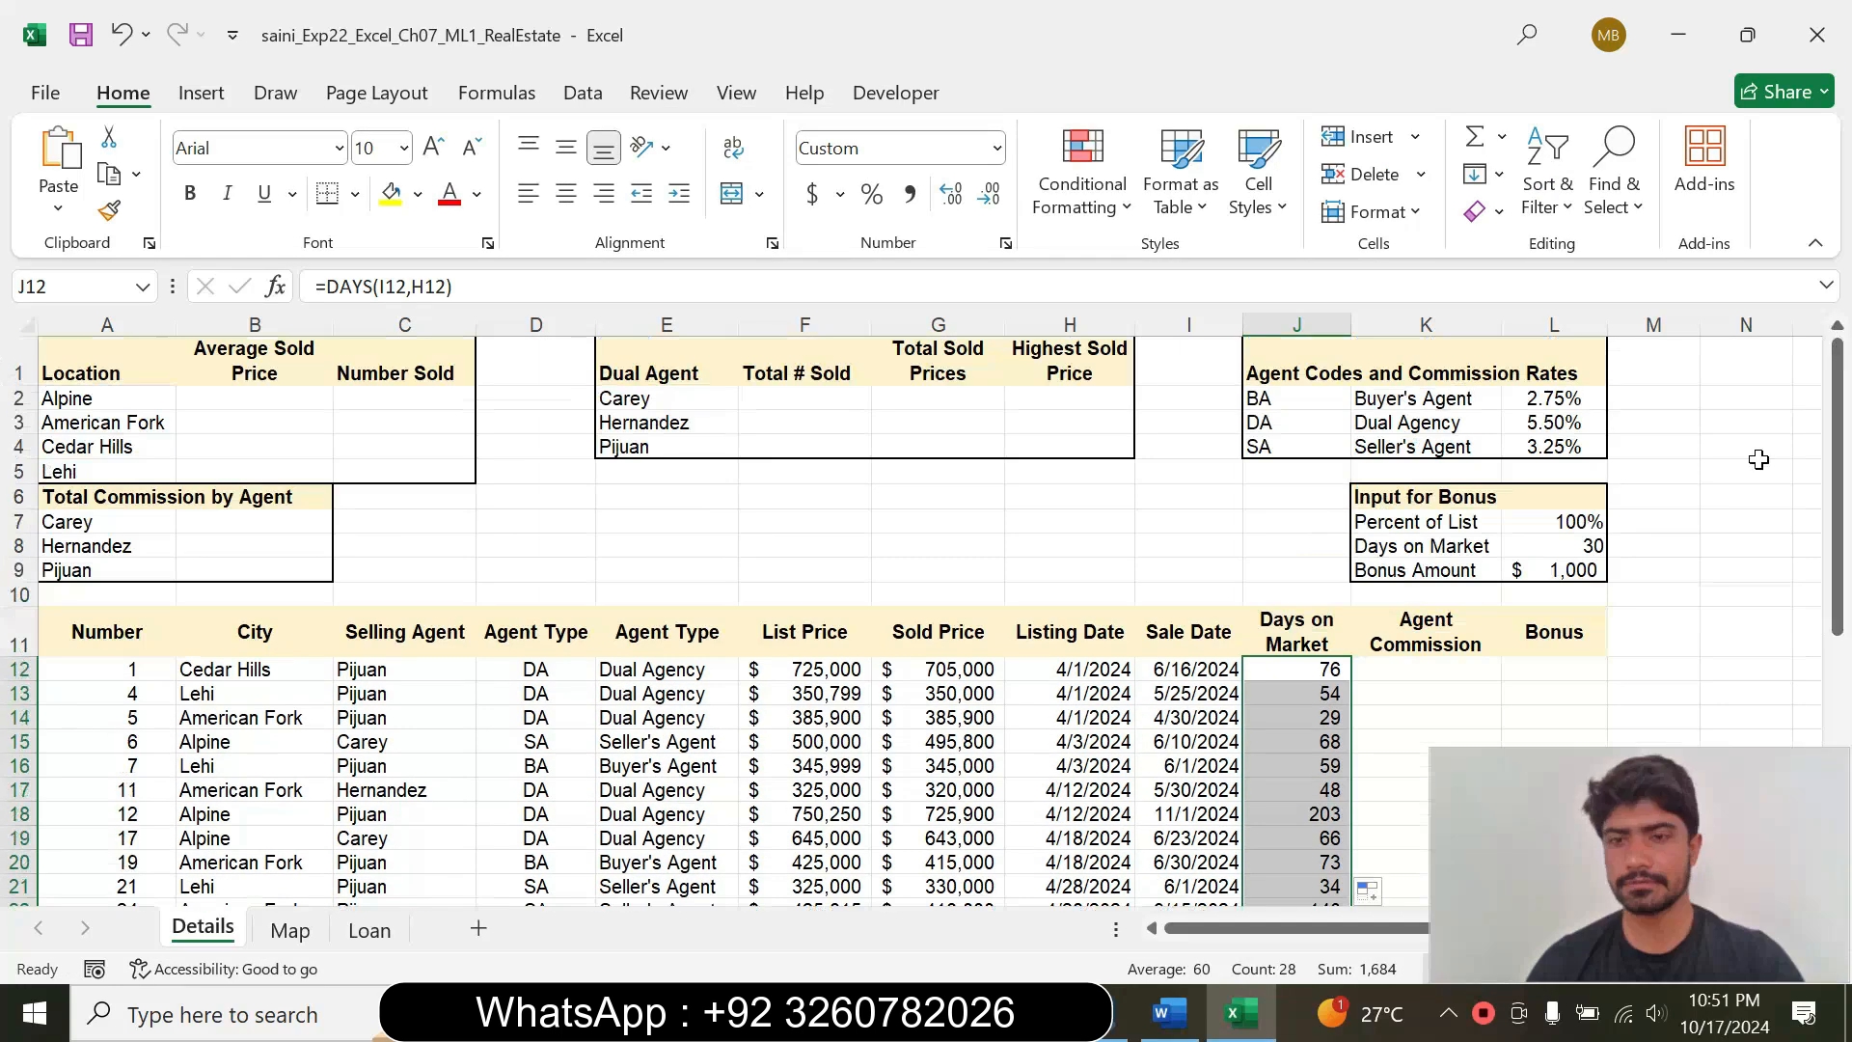
{"action": "left_click", "coordinate": [1390, 669]}
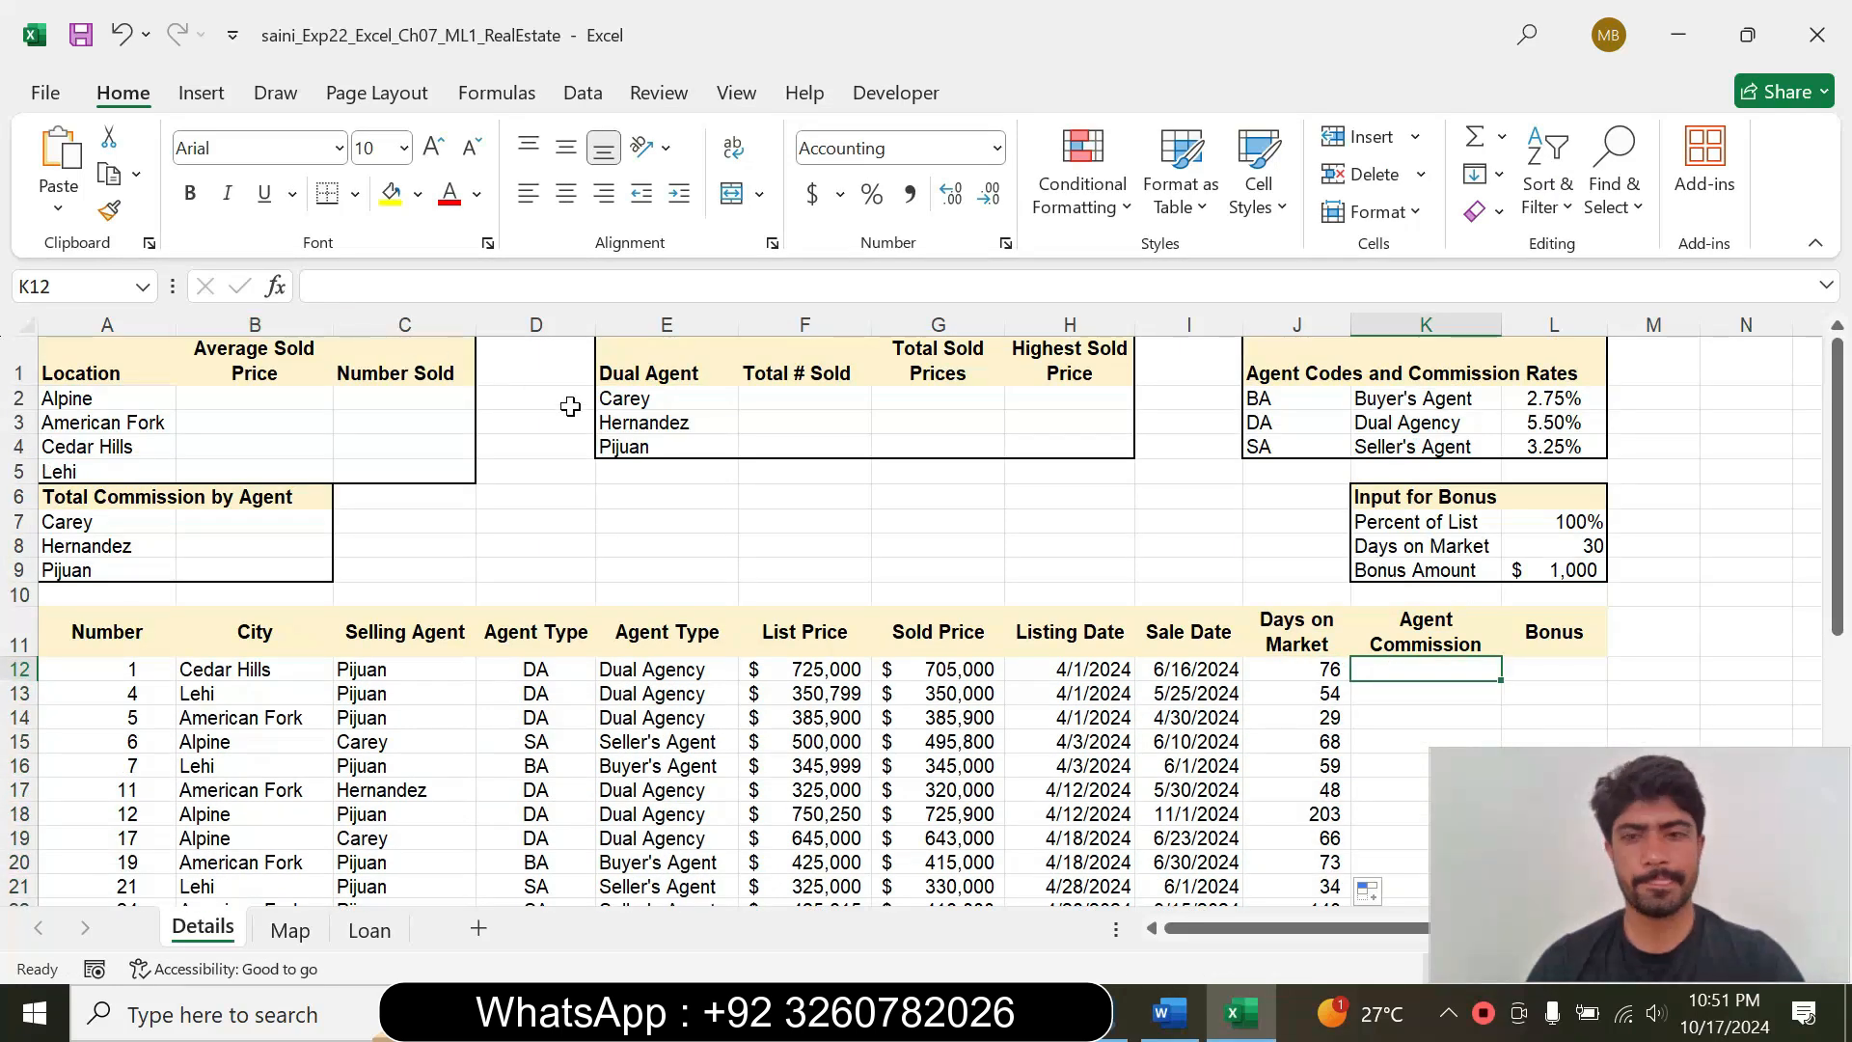
{"action": "type", "text": "=ifs"}
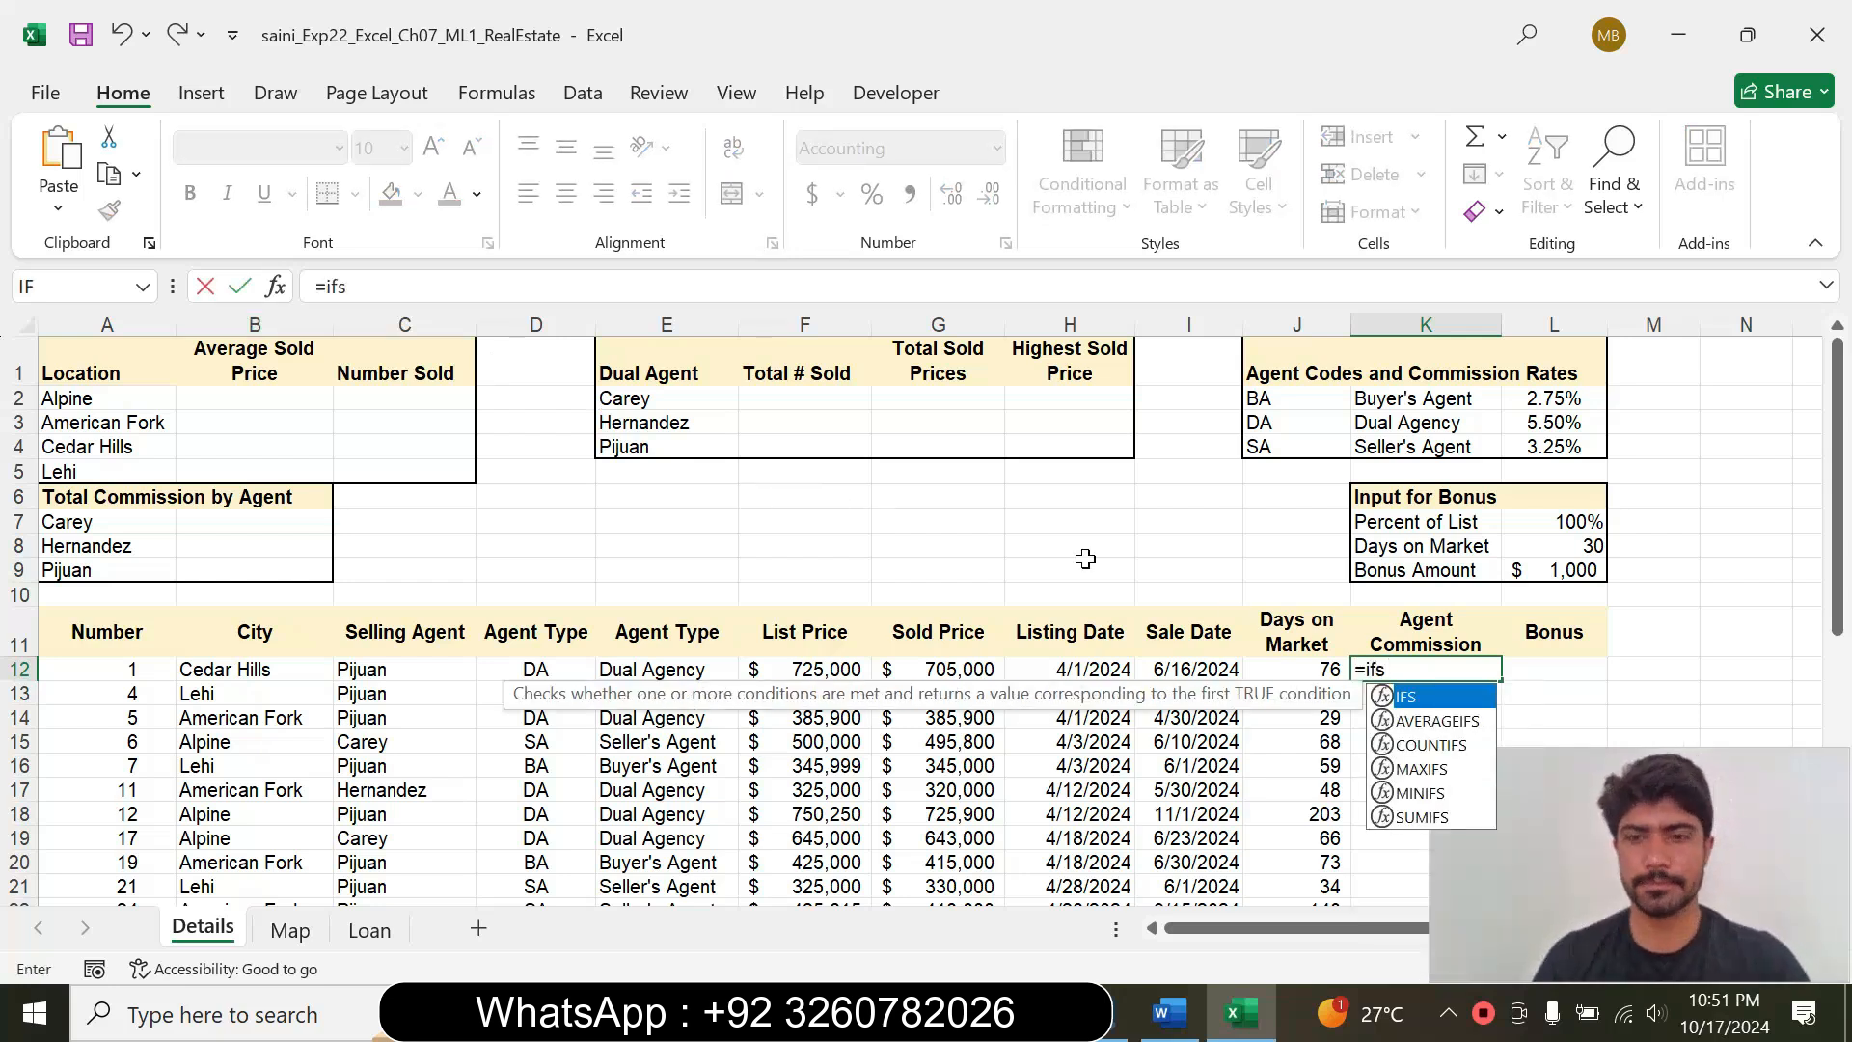
{"action": "double_click", "coordinate": [1414, 693]}
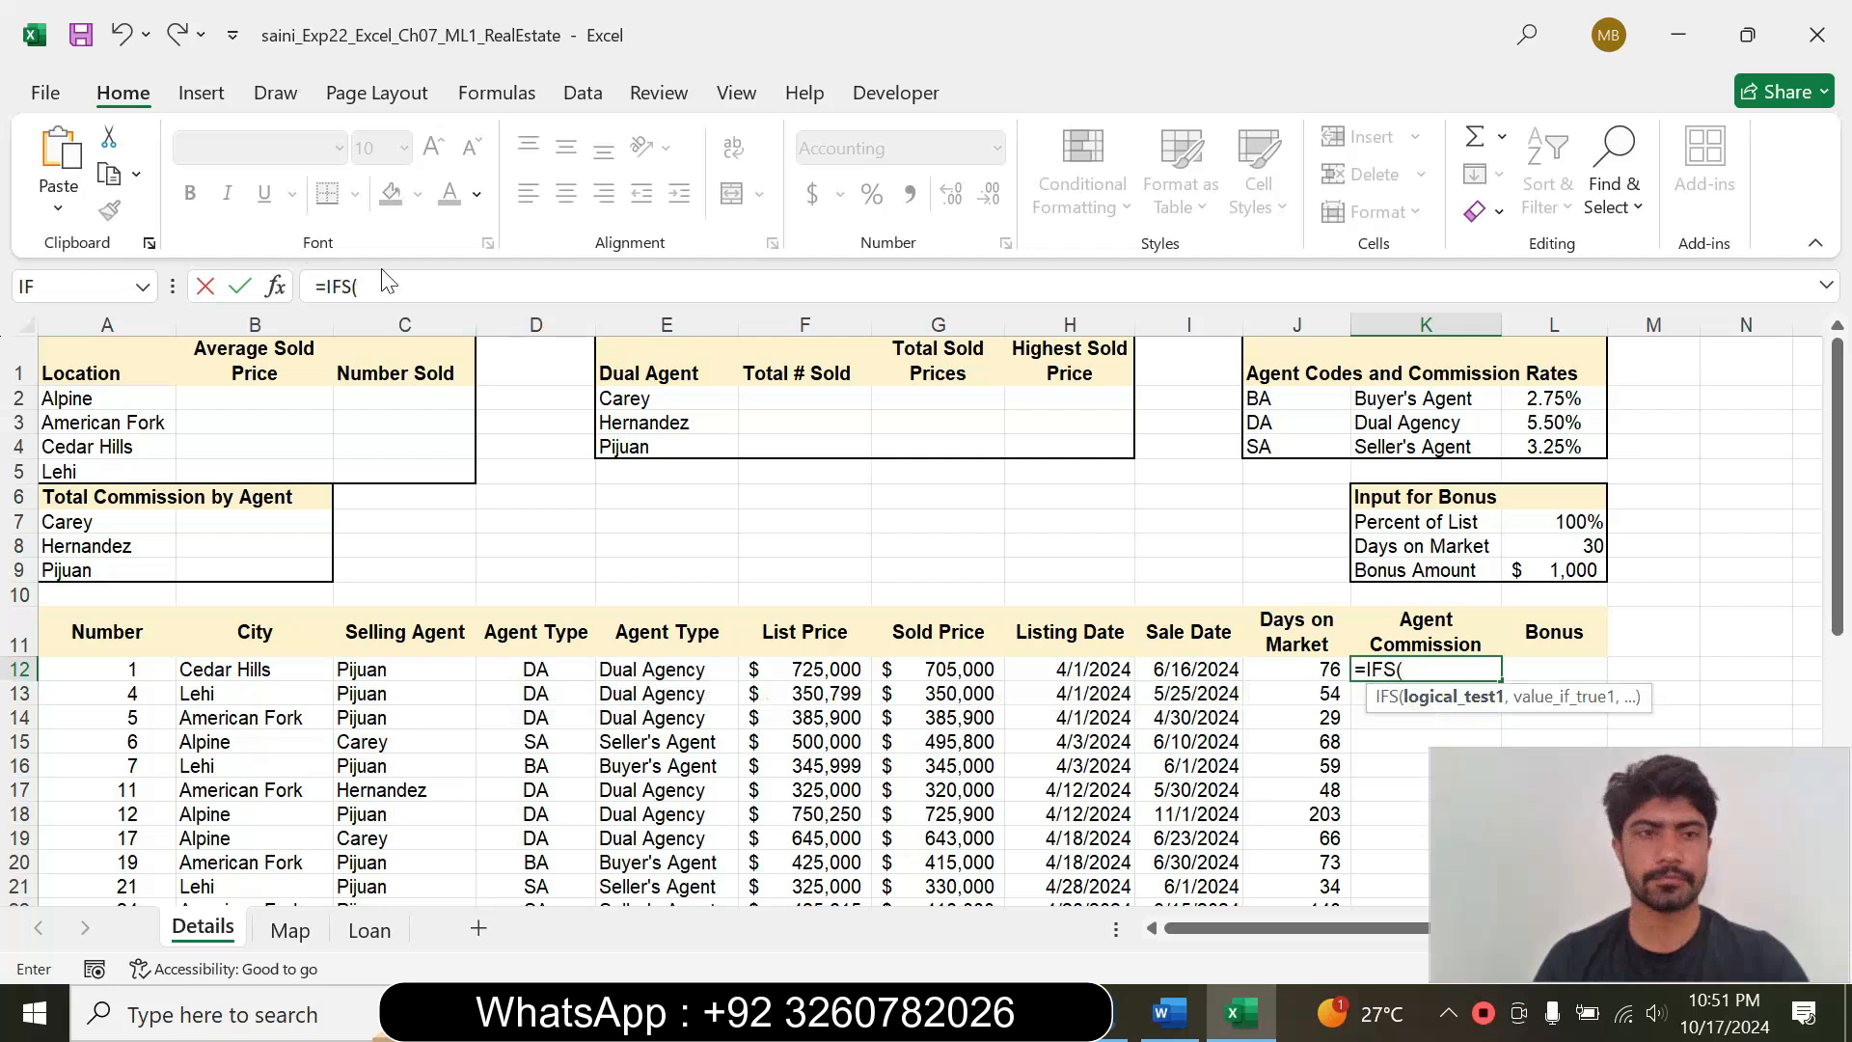
{"action": "left_click", "coordinate": [1179, 1028]}
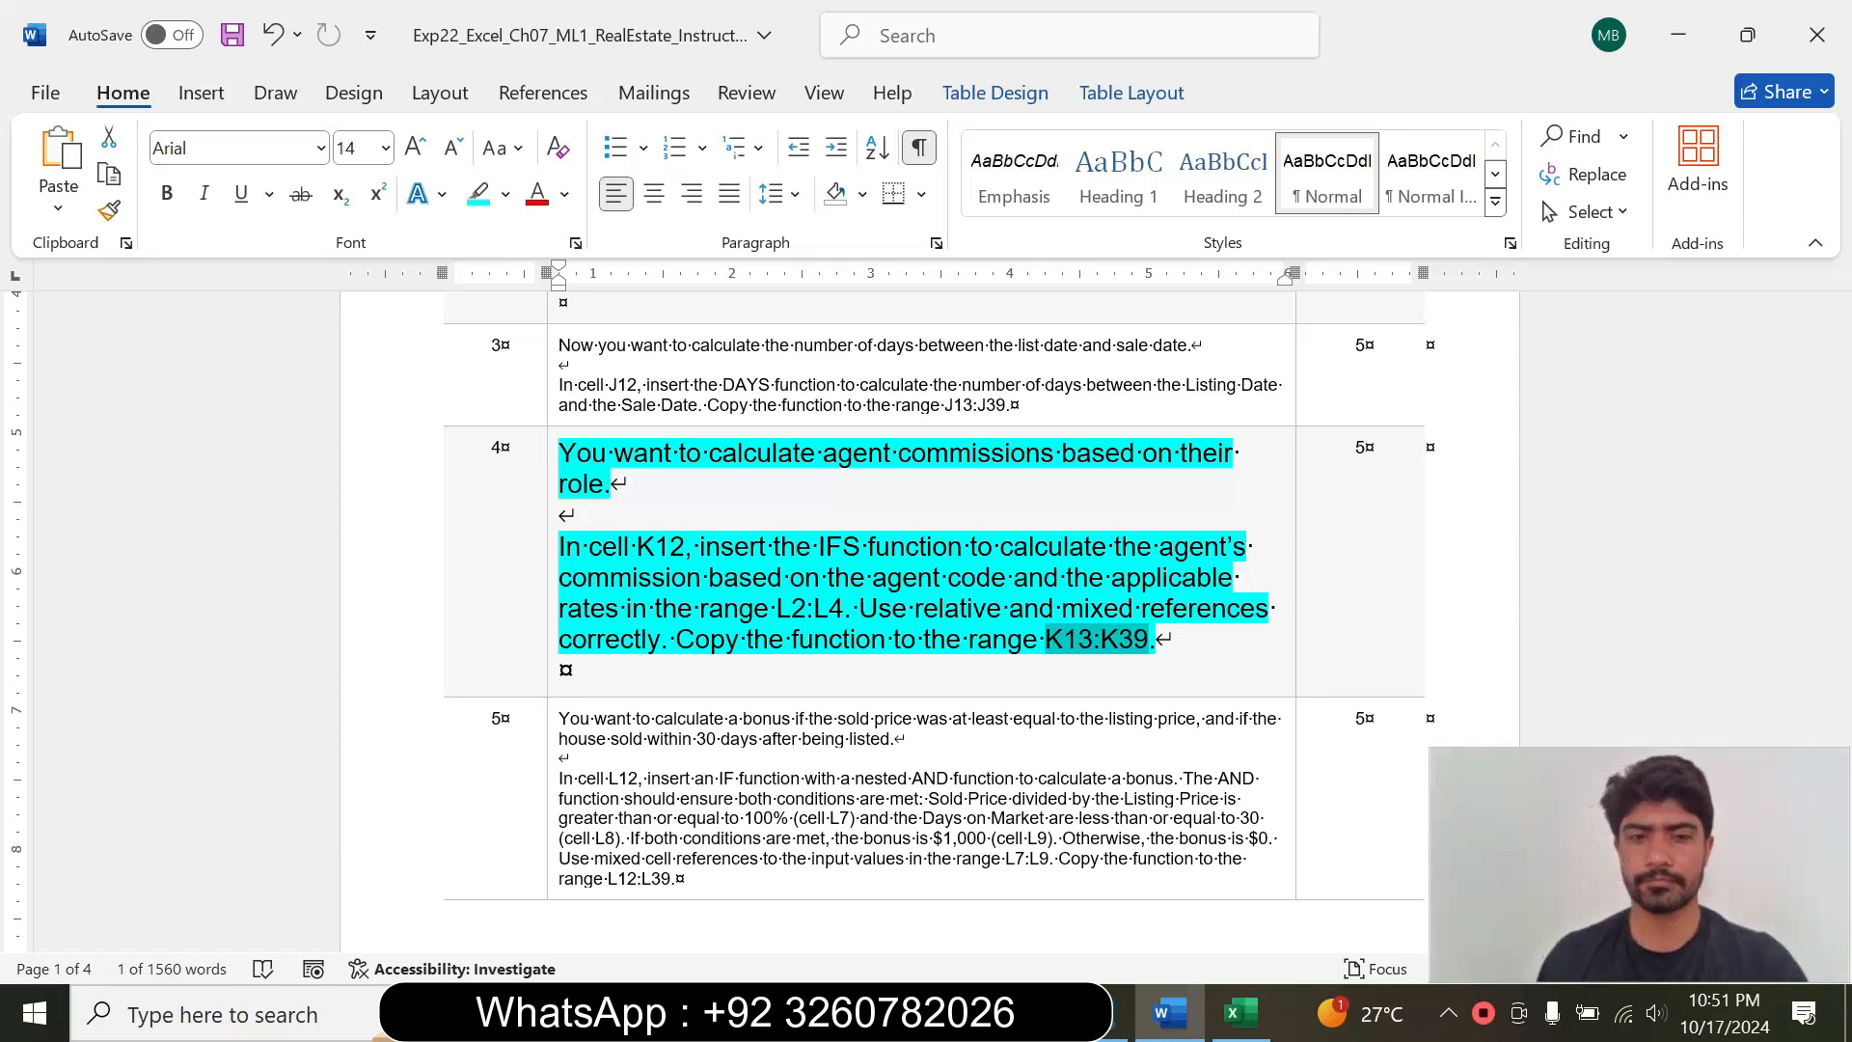
{"action": "left_click", "coordinate": [1239, 1012]}
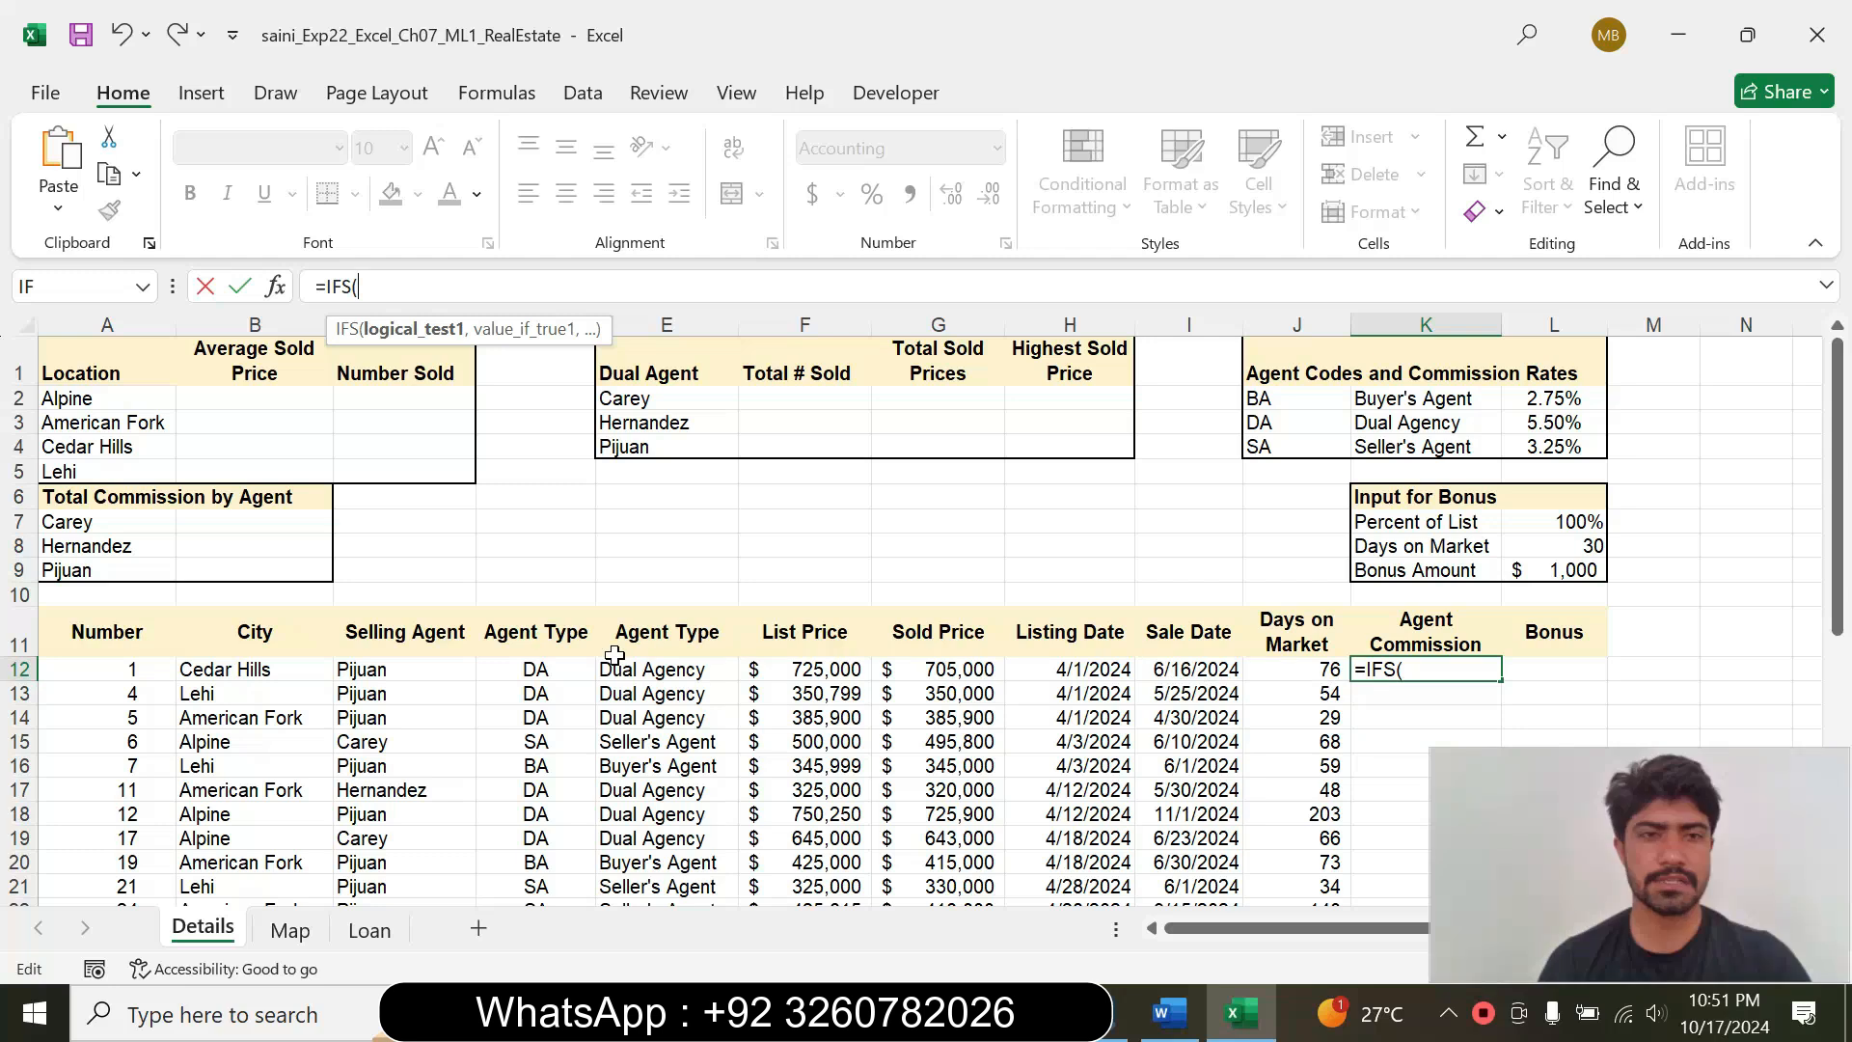
Step: Set the IFS function's first logical test to D12=J$2, comparing the agent type with the BA code
{"action": "left_click", "coordinate": [533, 667]}
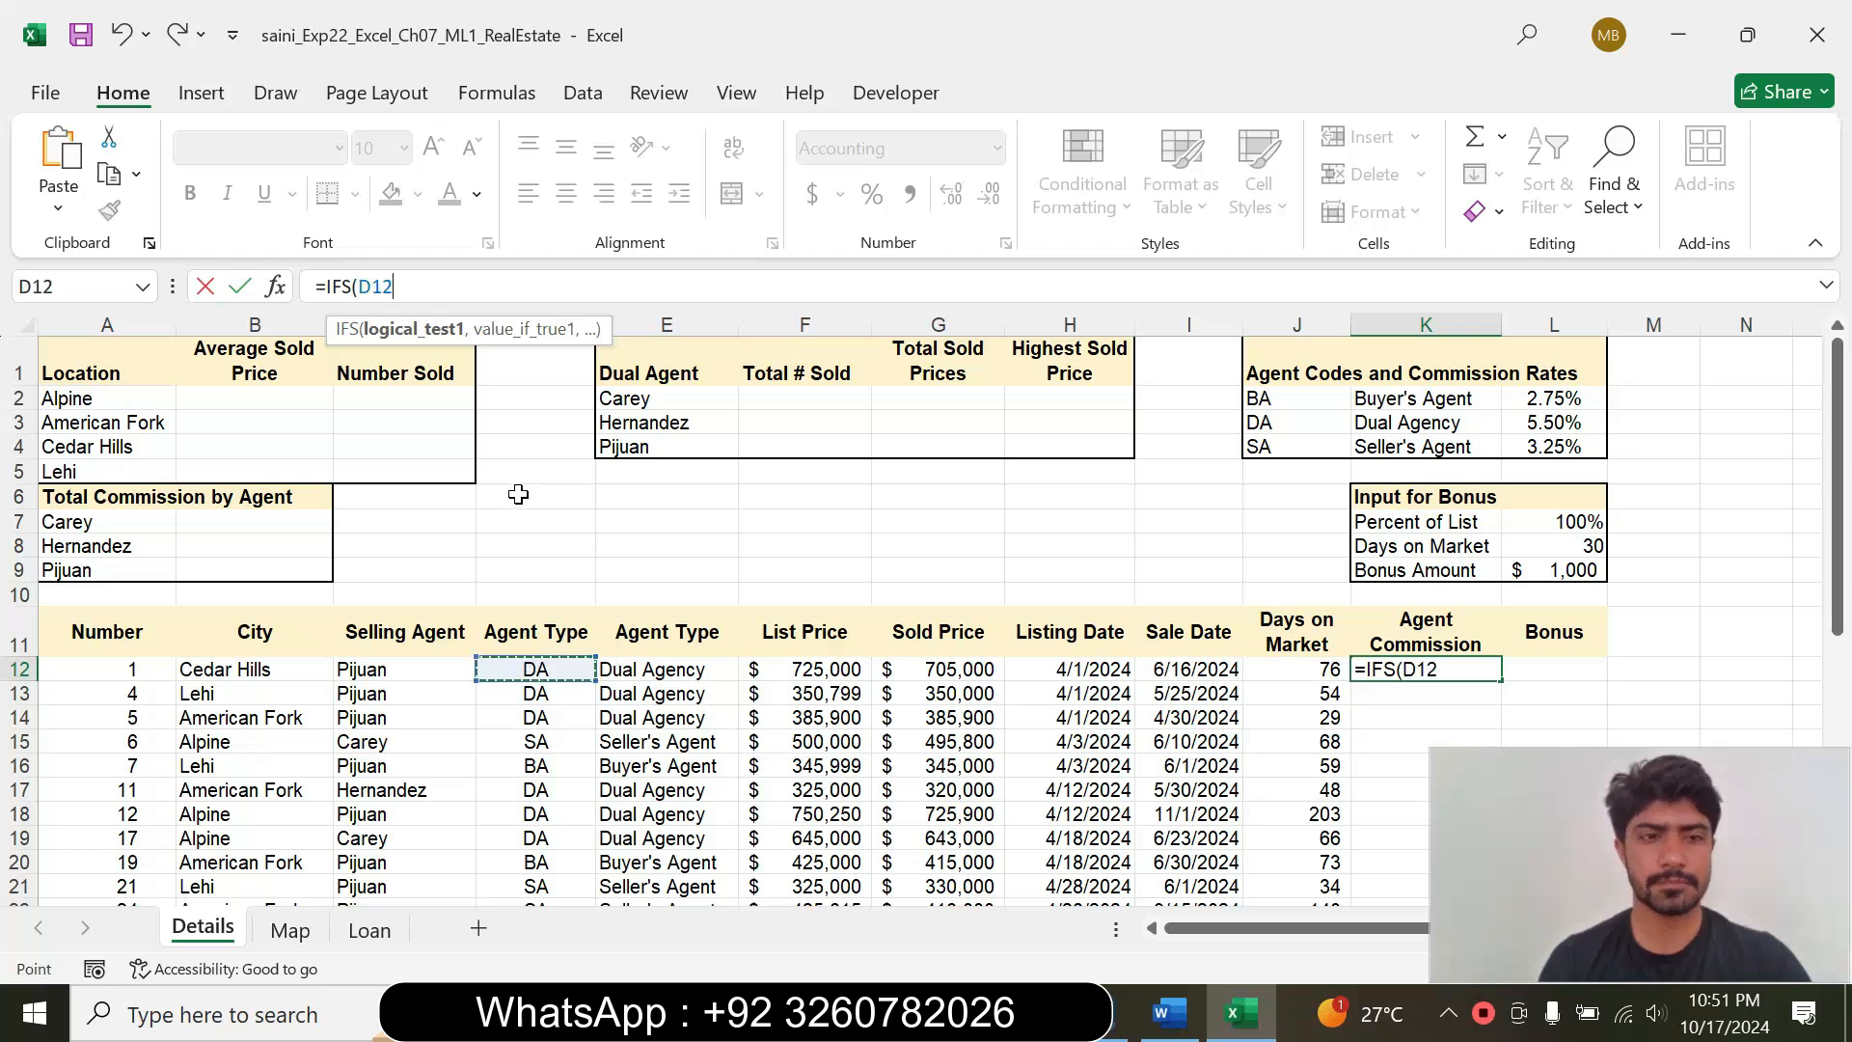
{"action": "type", "text": "="}
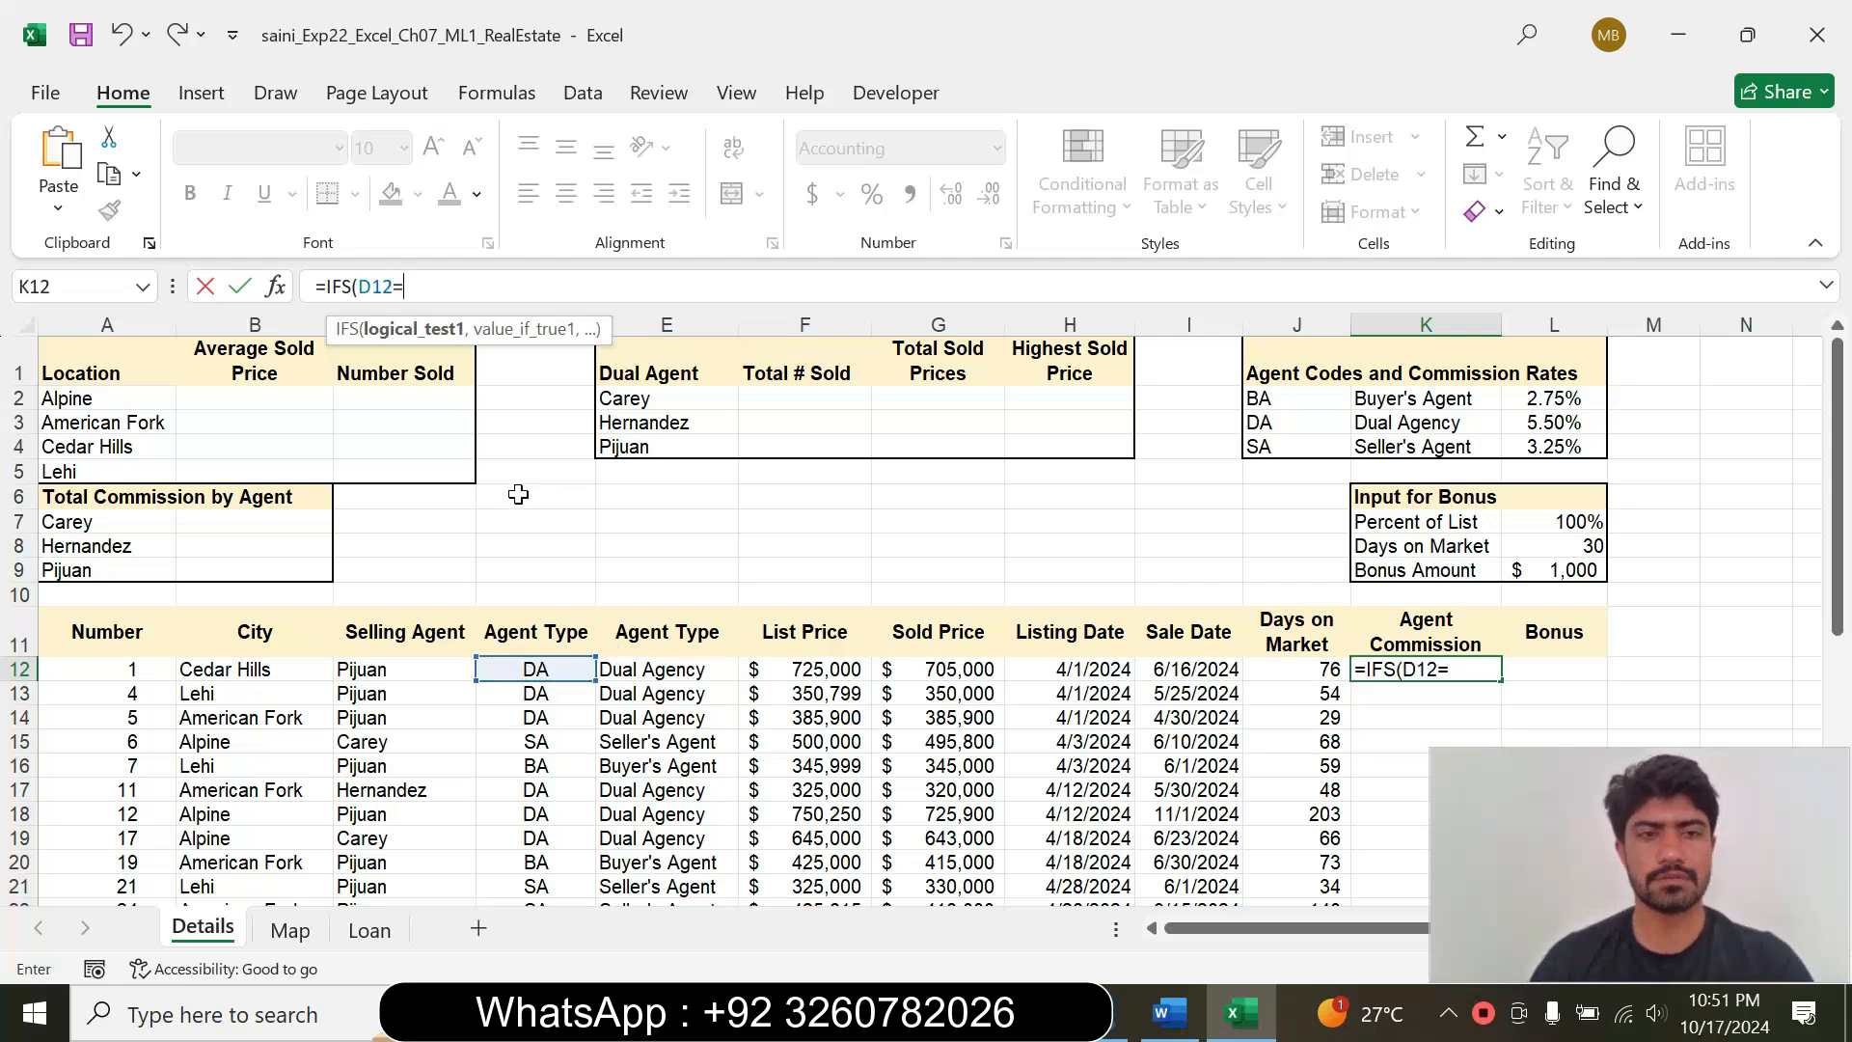
{"action": "left_click", "coordinate": [1257, 399]}
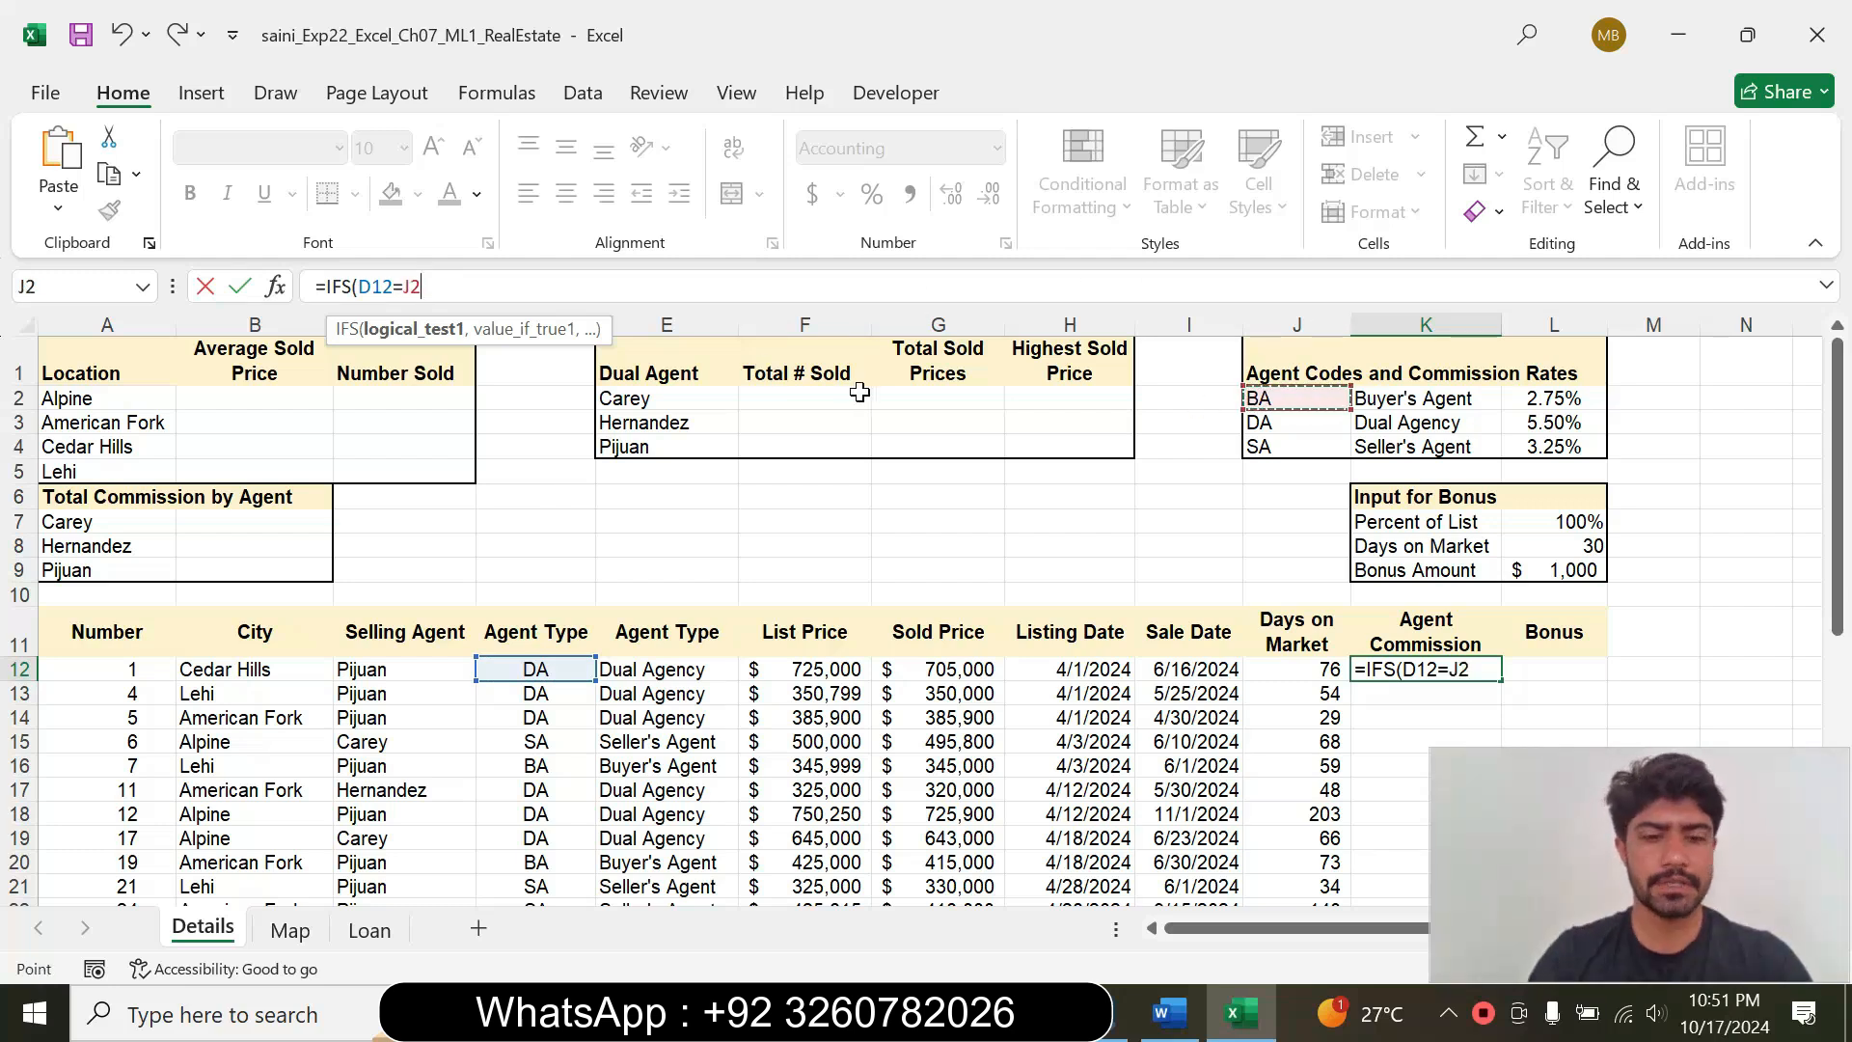
{"action": "key", "text": "F4"}
{"action": "key", "text": "F4"}
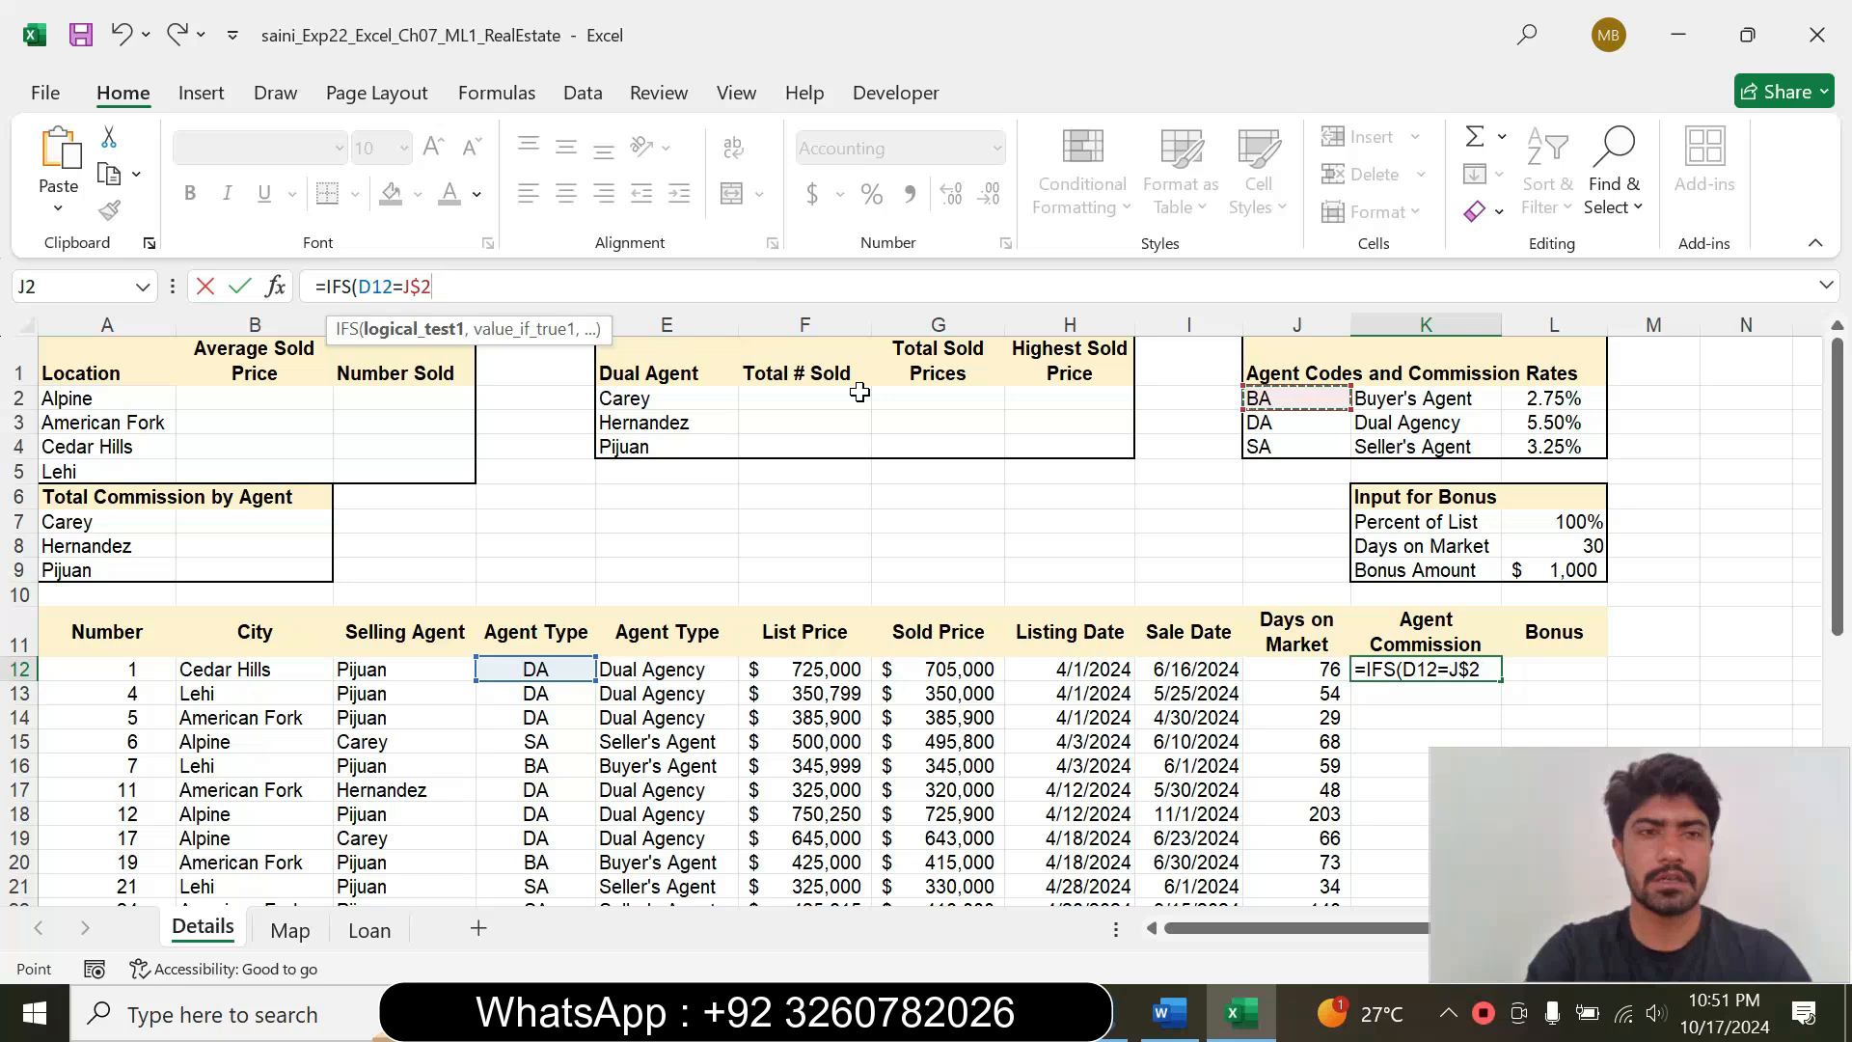
{"action": "type", "text": ","}
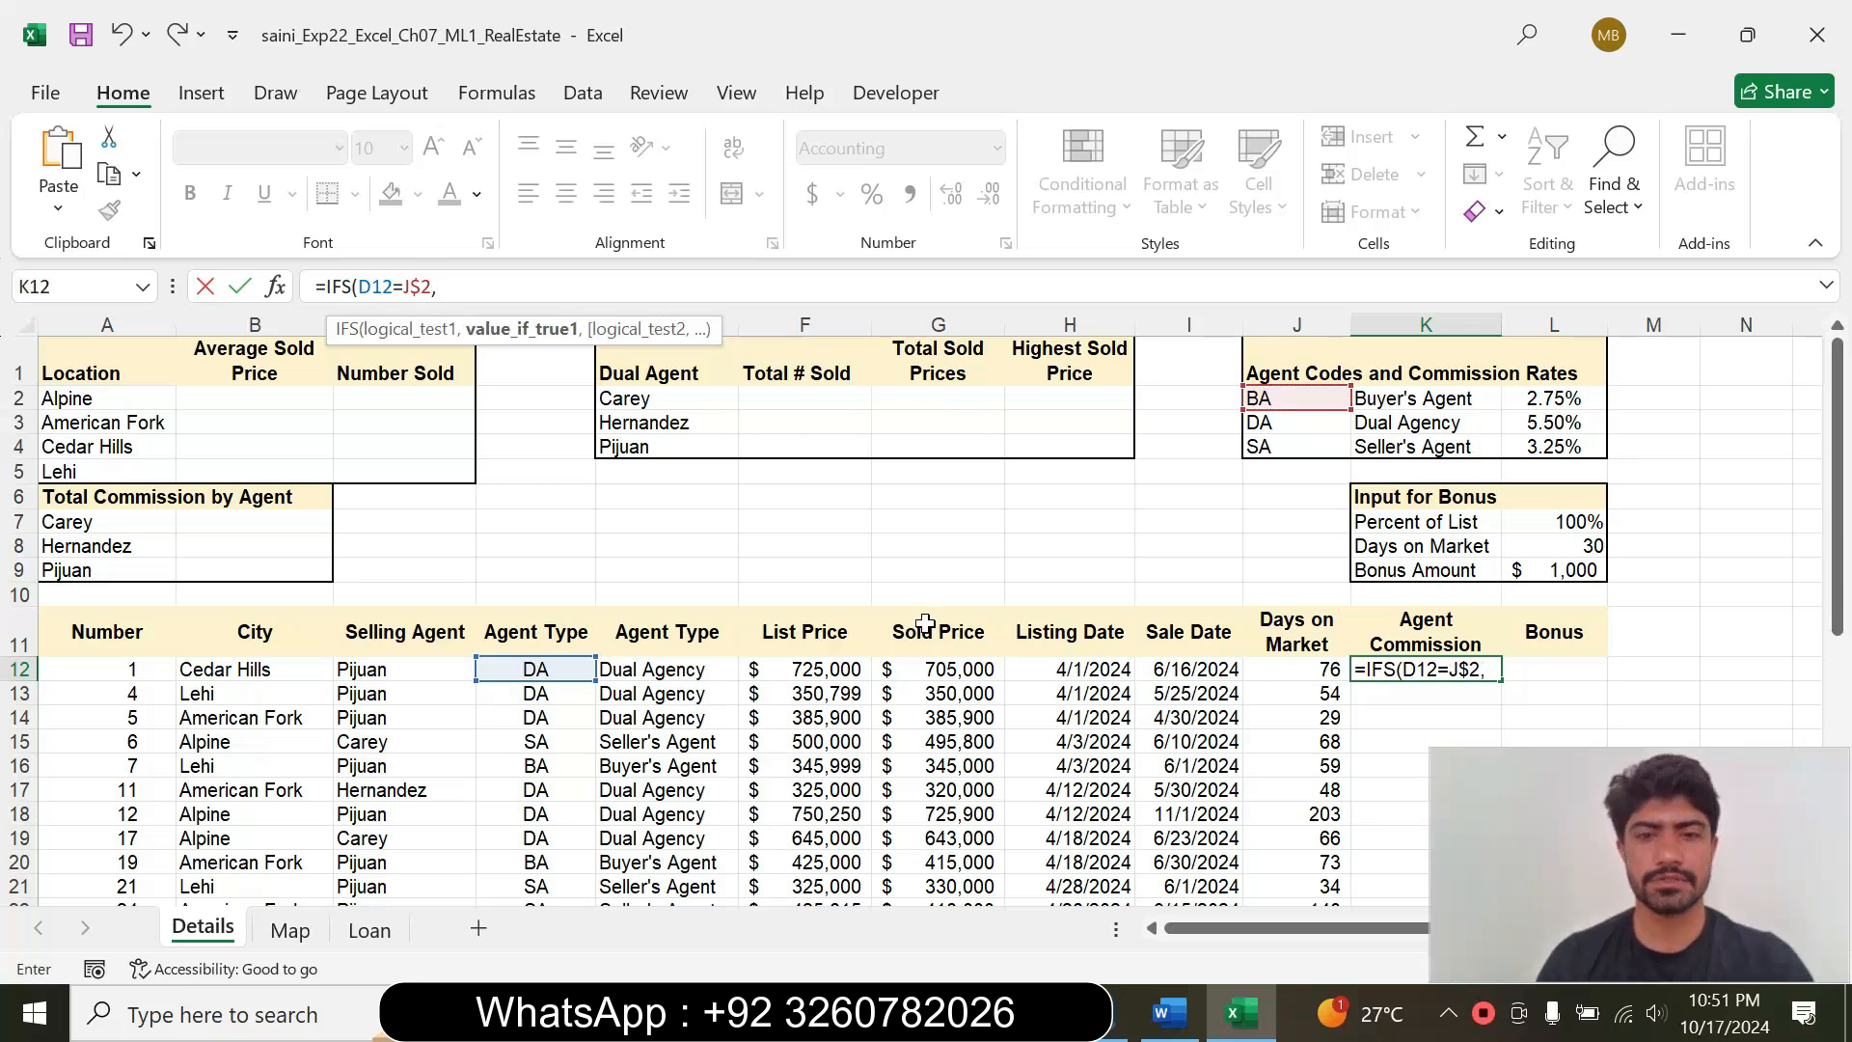
Step: Set the first value if true to G12*L$2, multiplying the sold price by the buyer's agent rate
{"action": "left_click", "coordinate": [950, 676]}
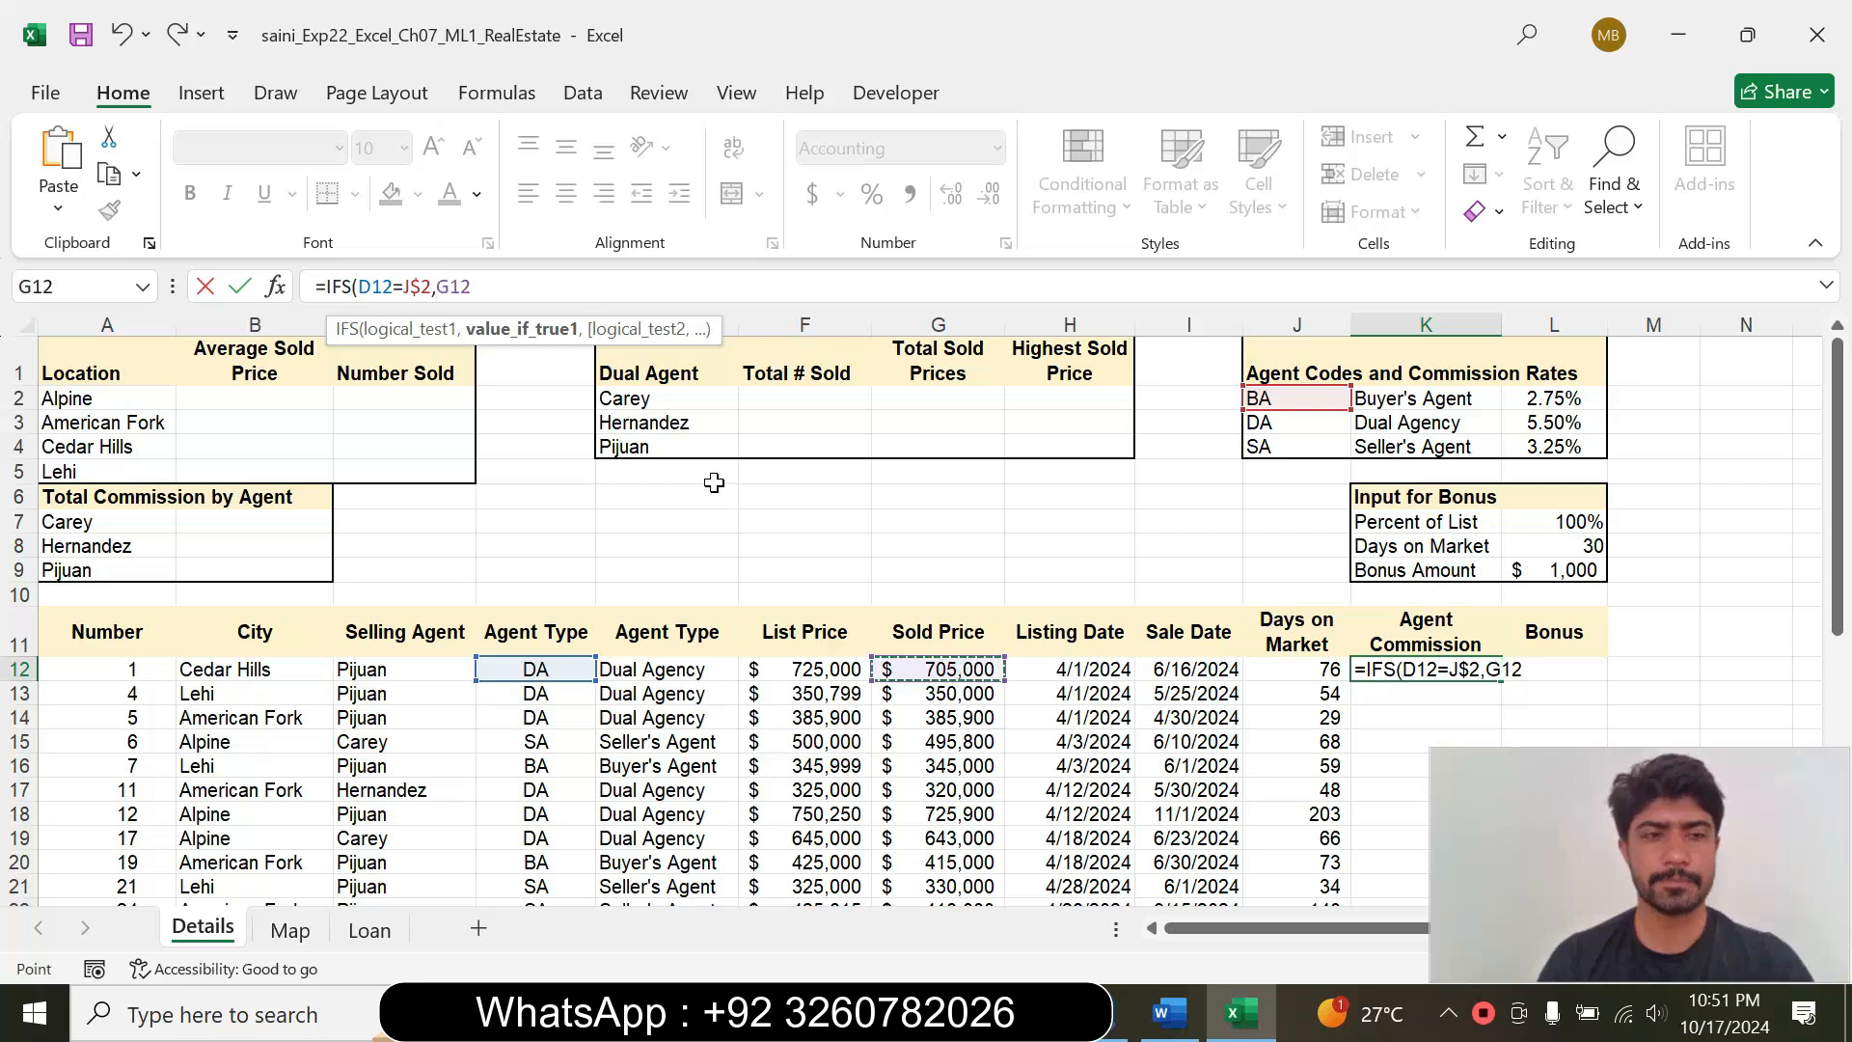
{"action": "type", "text": "*"}
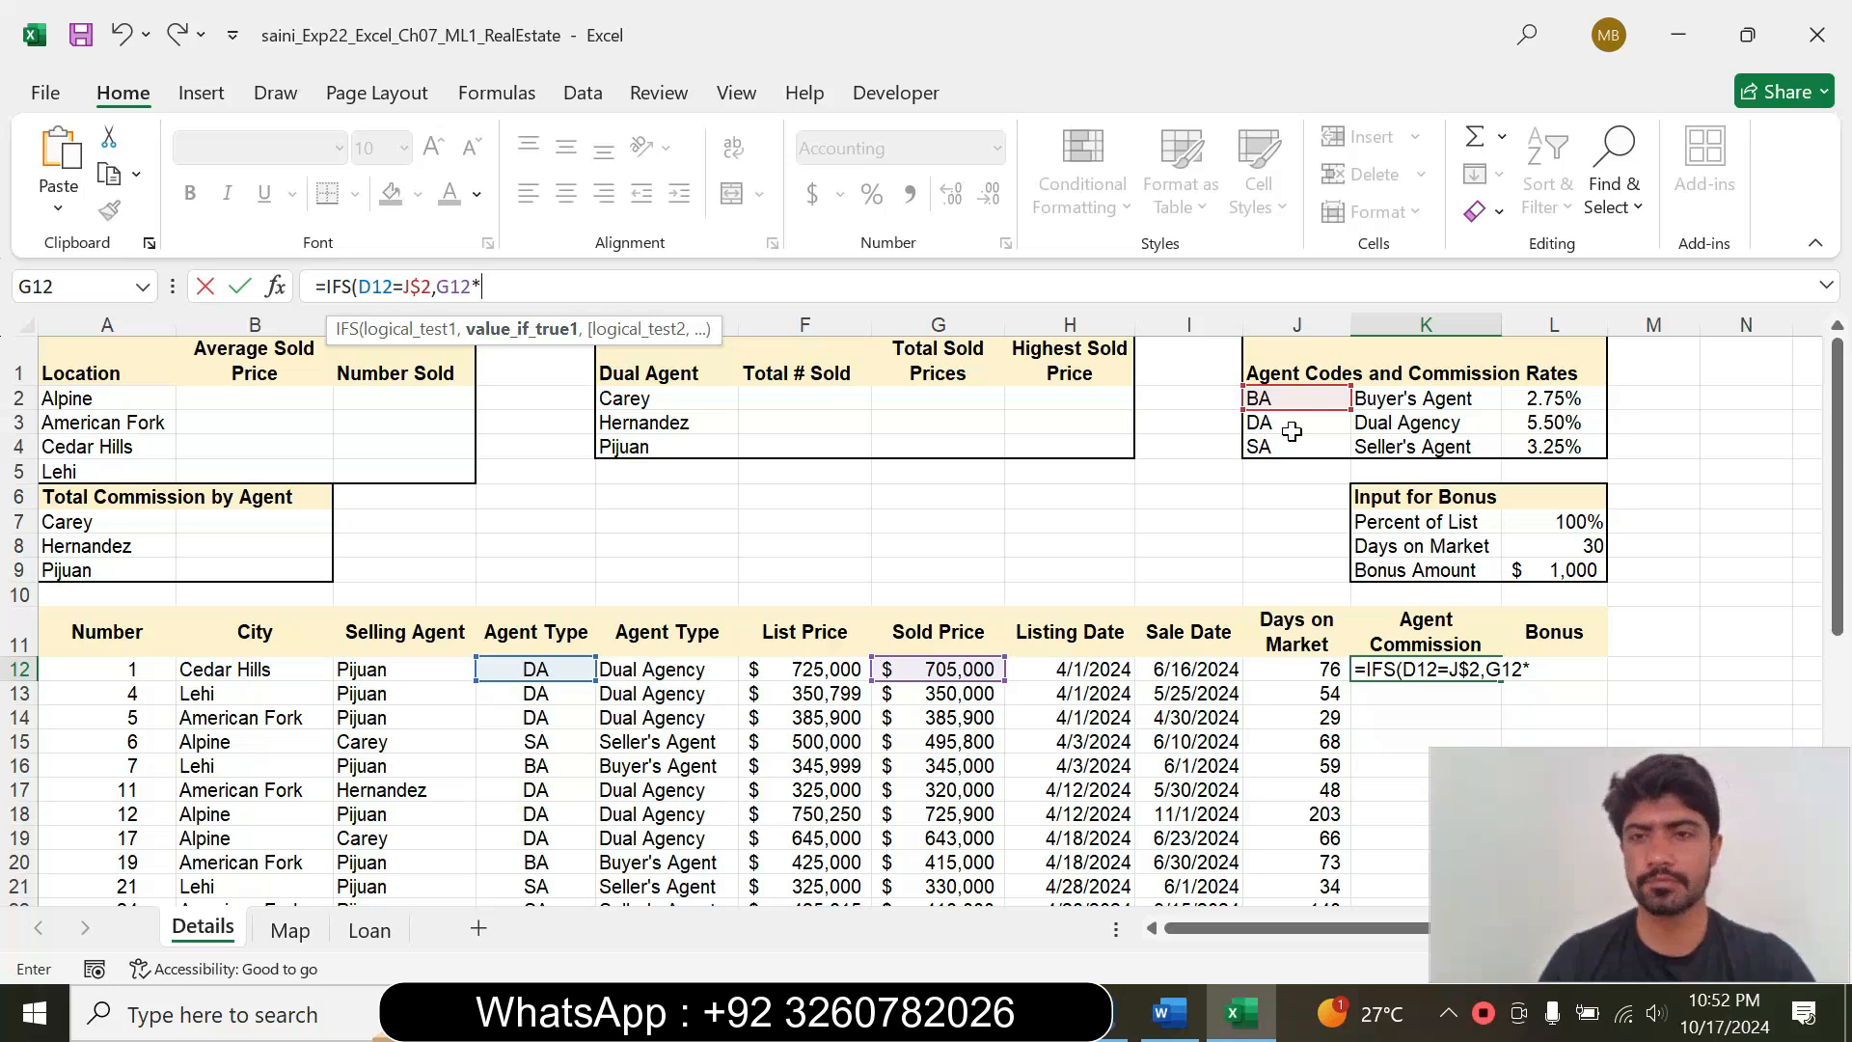
{"action": "left_click", "coordinate": [1308, 398]}
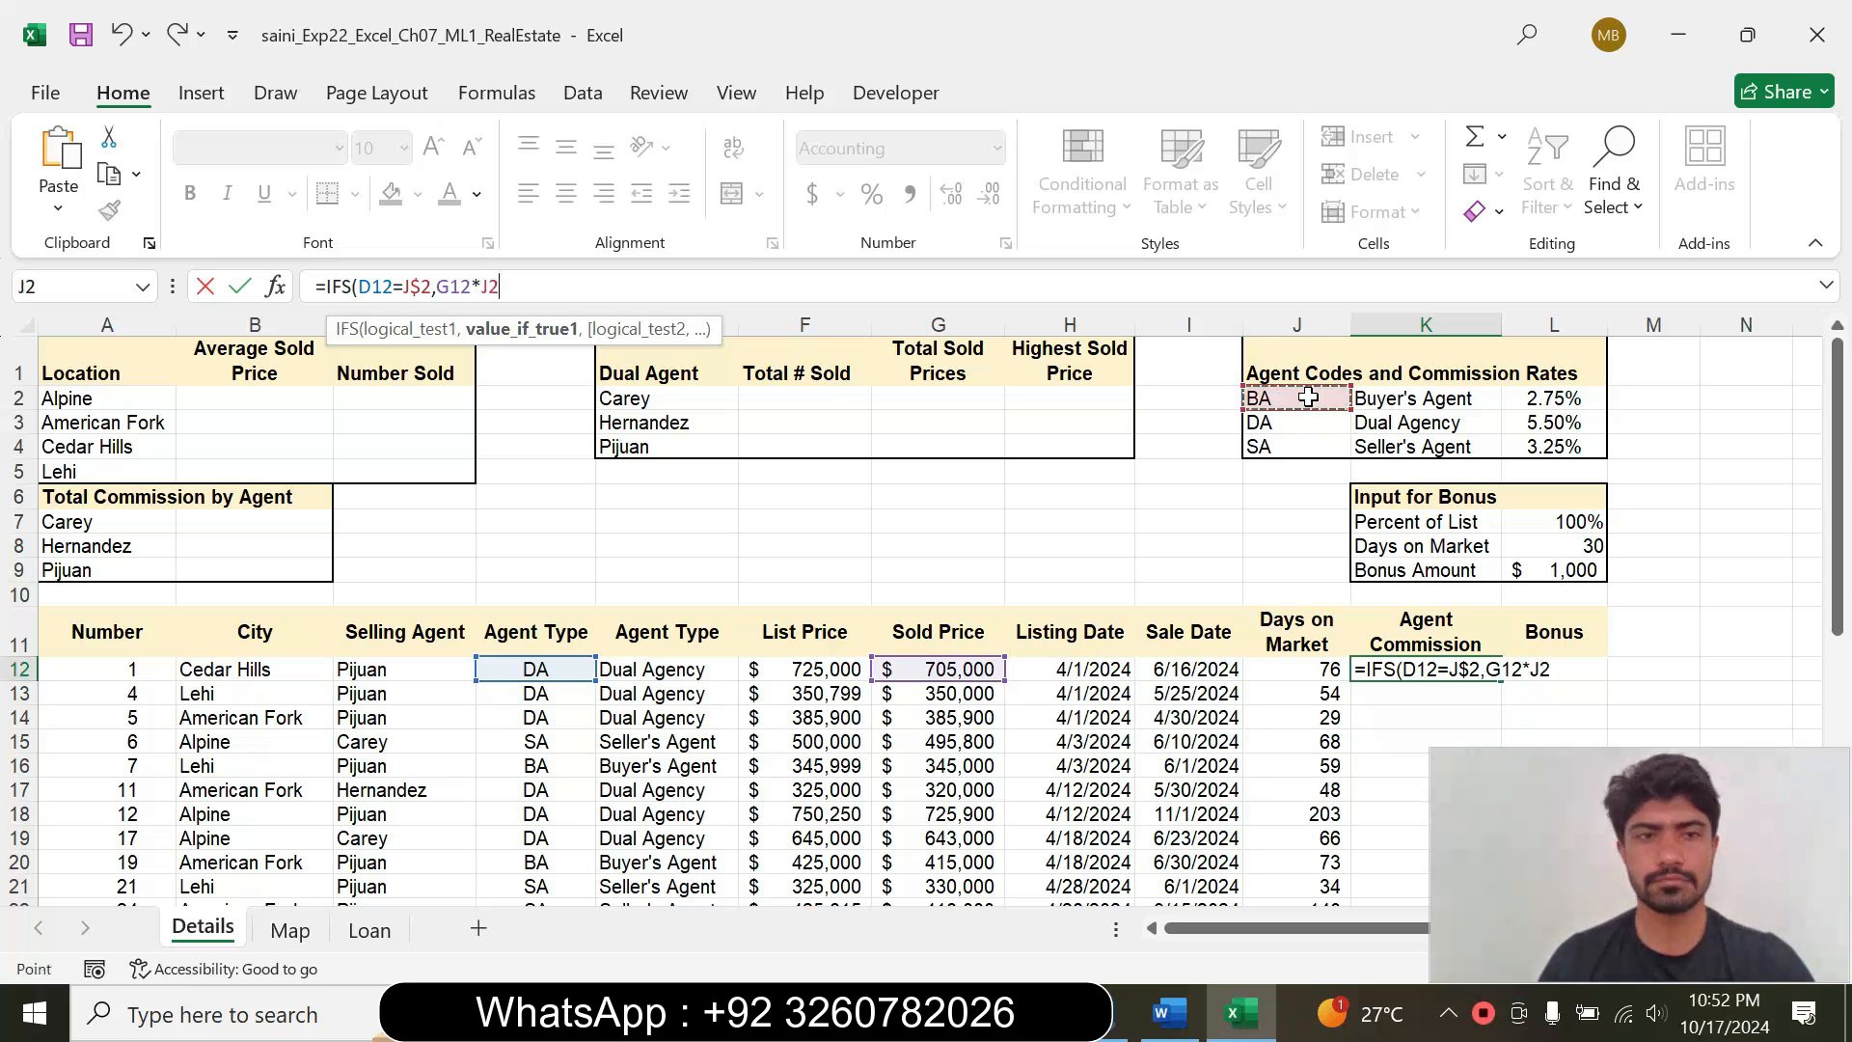
{"action": "left_click", "coordinate": [1533, 398]}
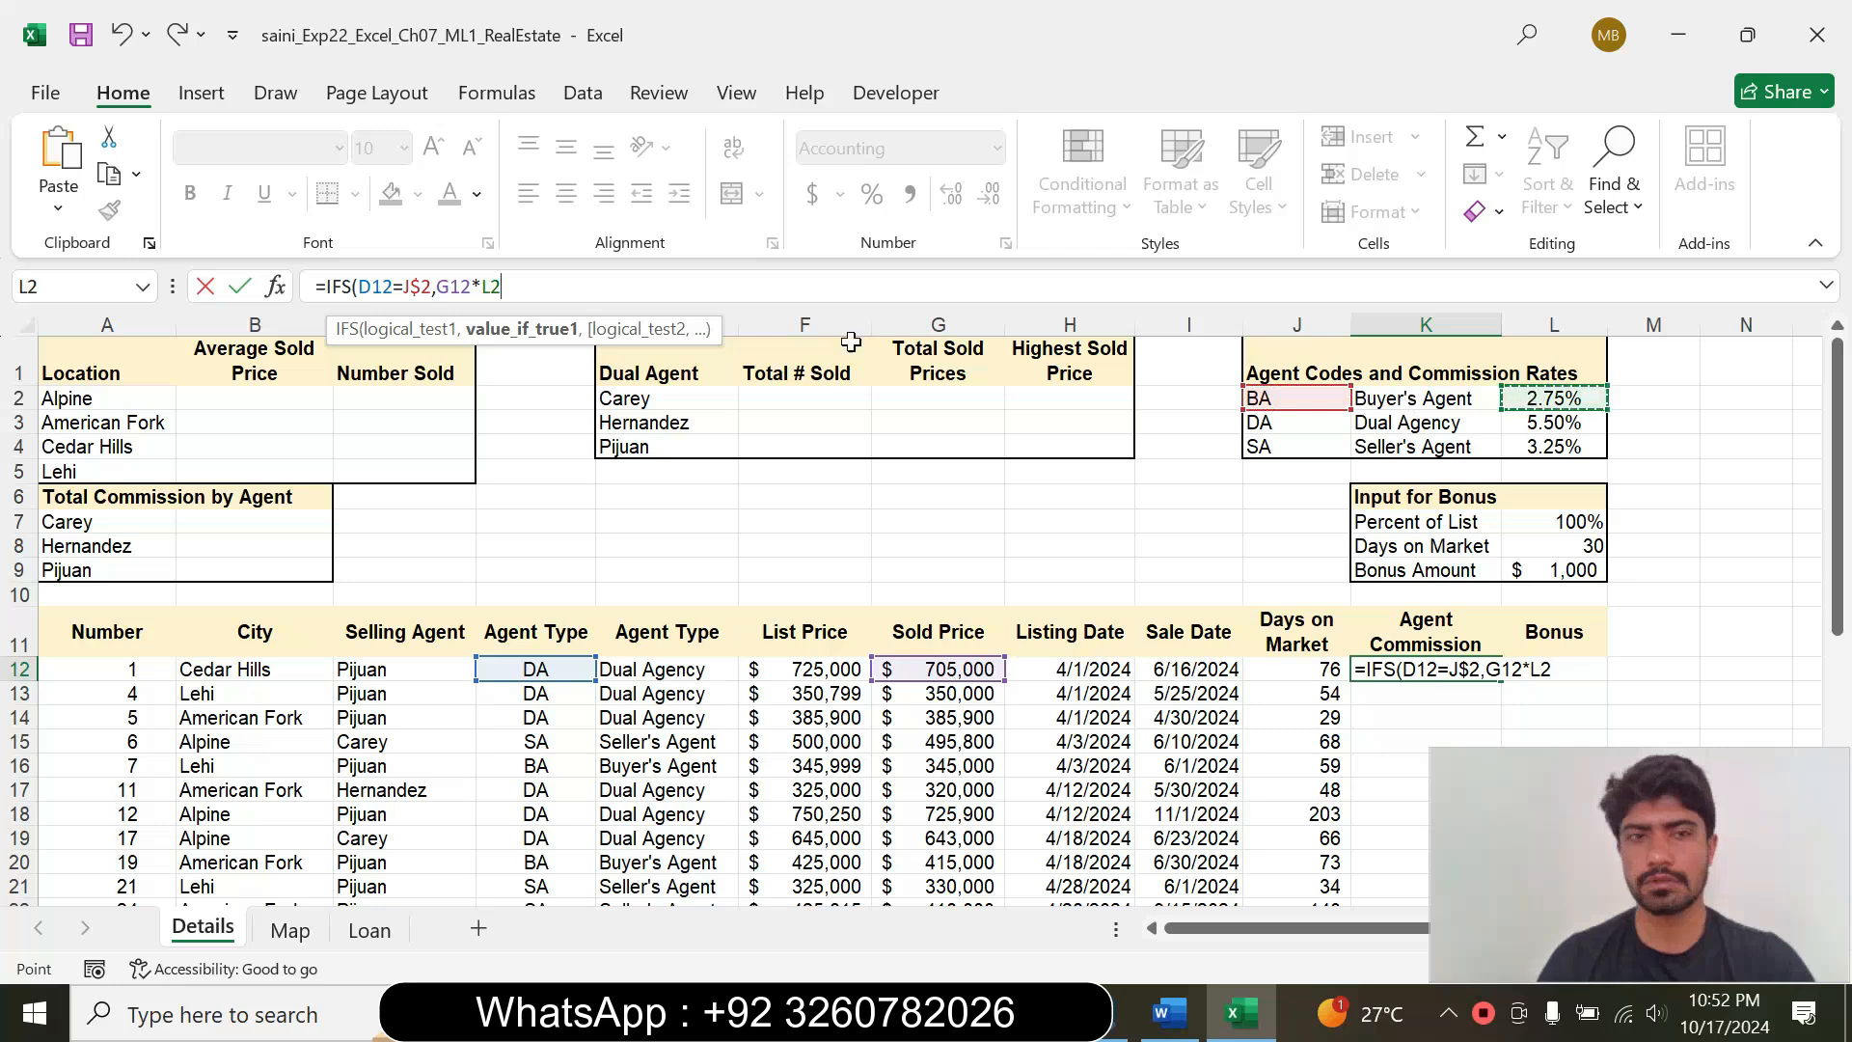
{"action": "key", "text": "F4"}
{"action": "key", "text": "F4"}
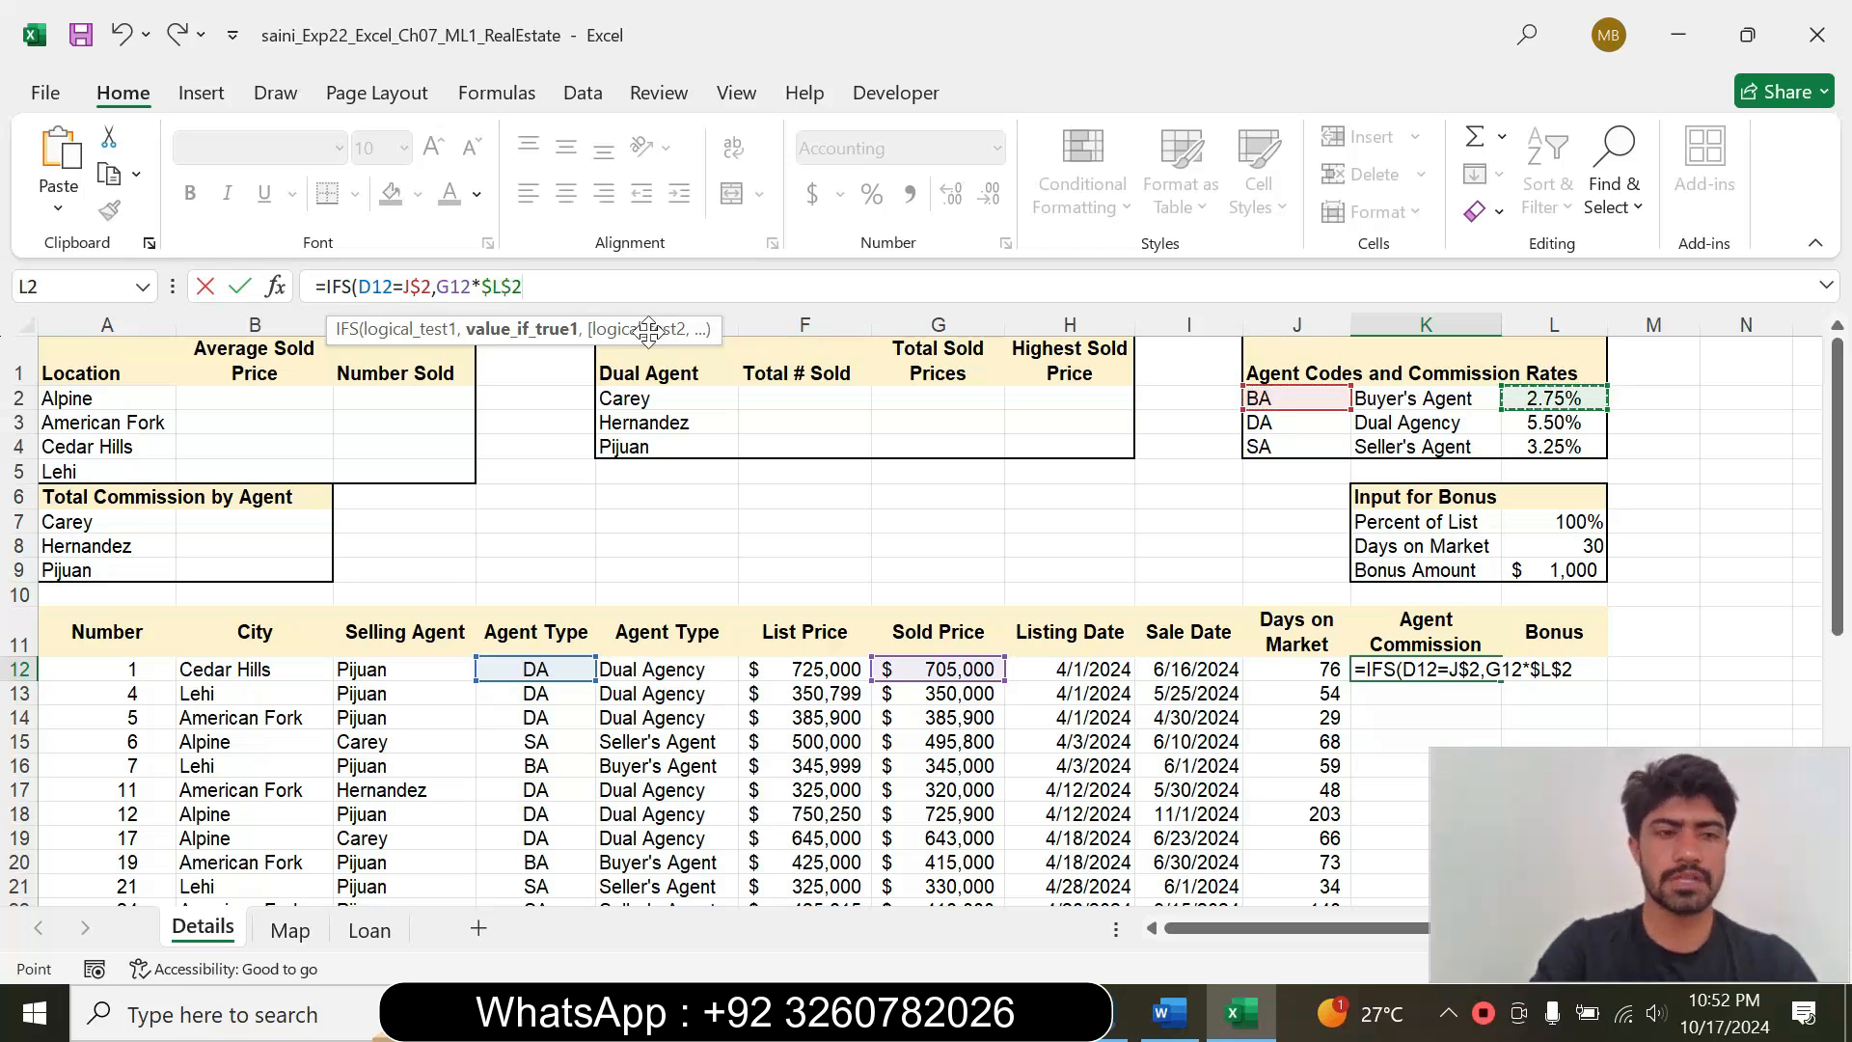
{"action": "type", "text": ","}
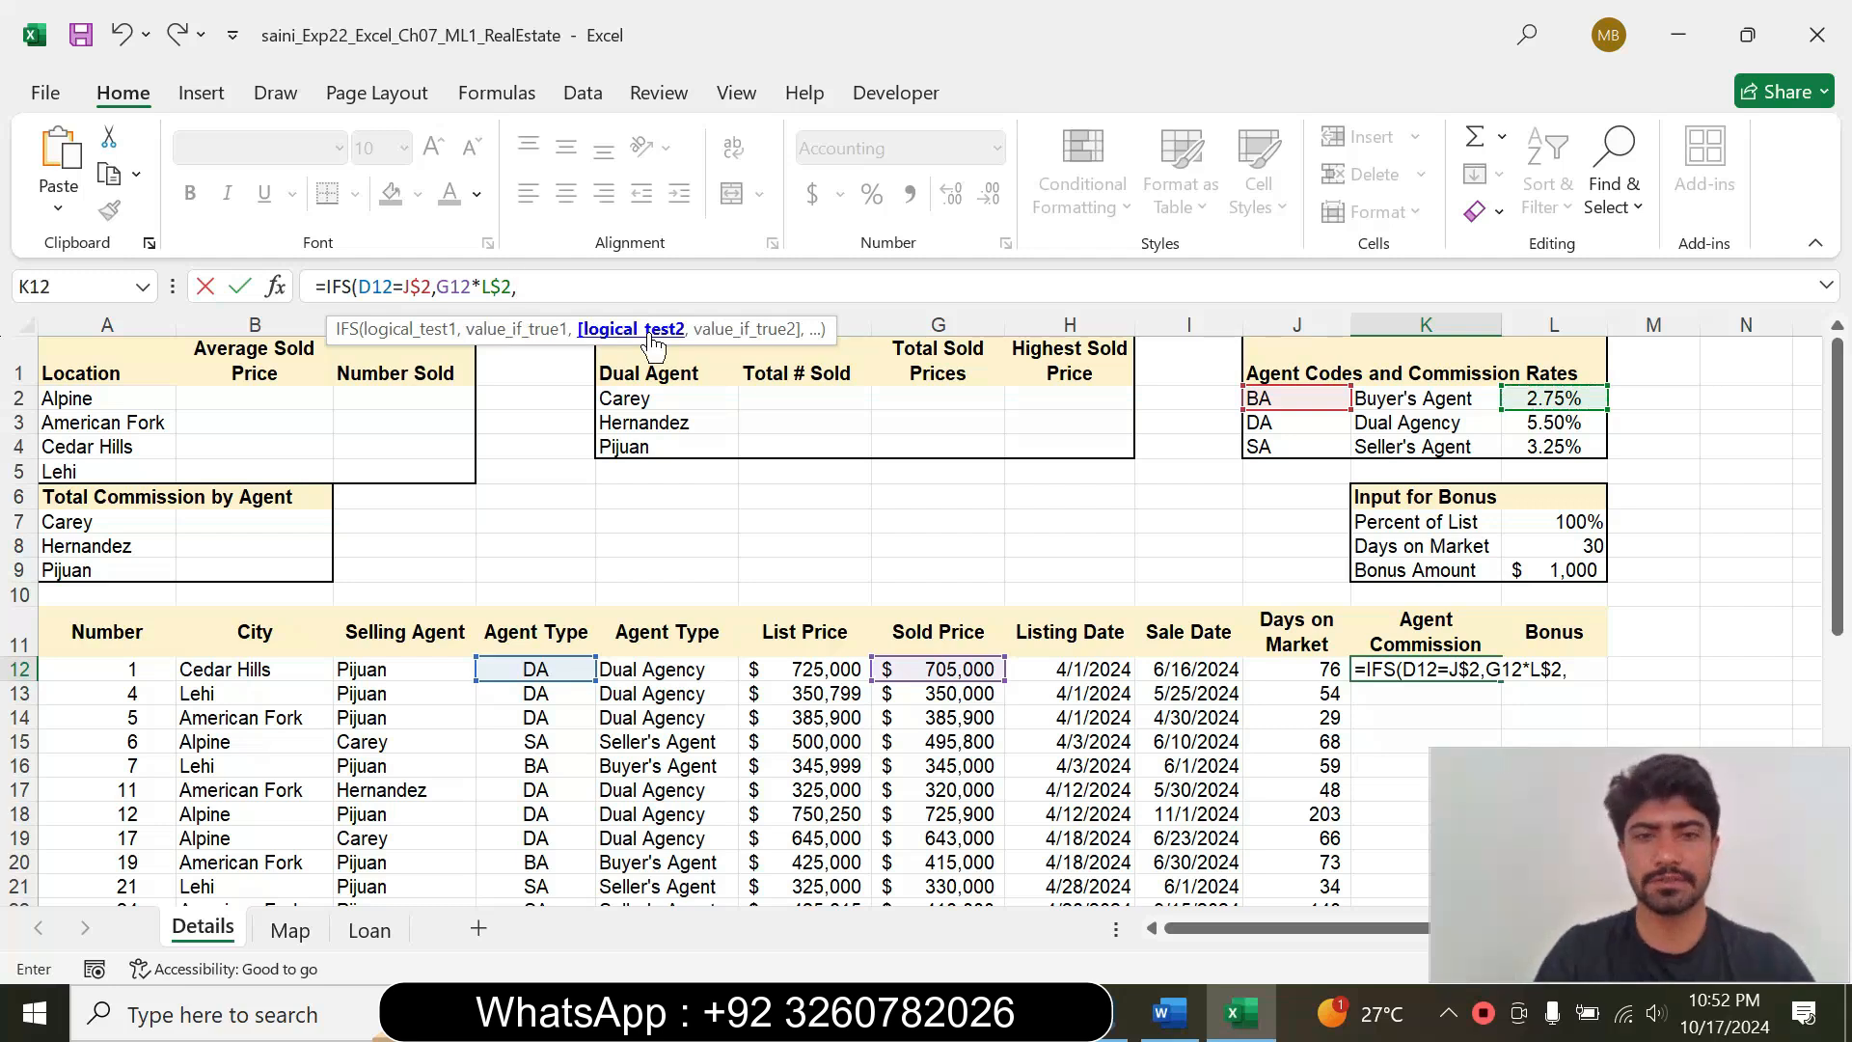
Step: Add D12=J$3 as the second logical test, comparing the agent type with the DA code
{"action": "left_click", "coordinate": [552, 667]}
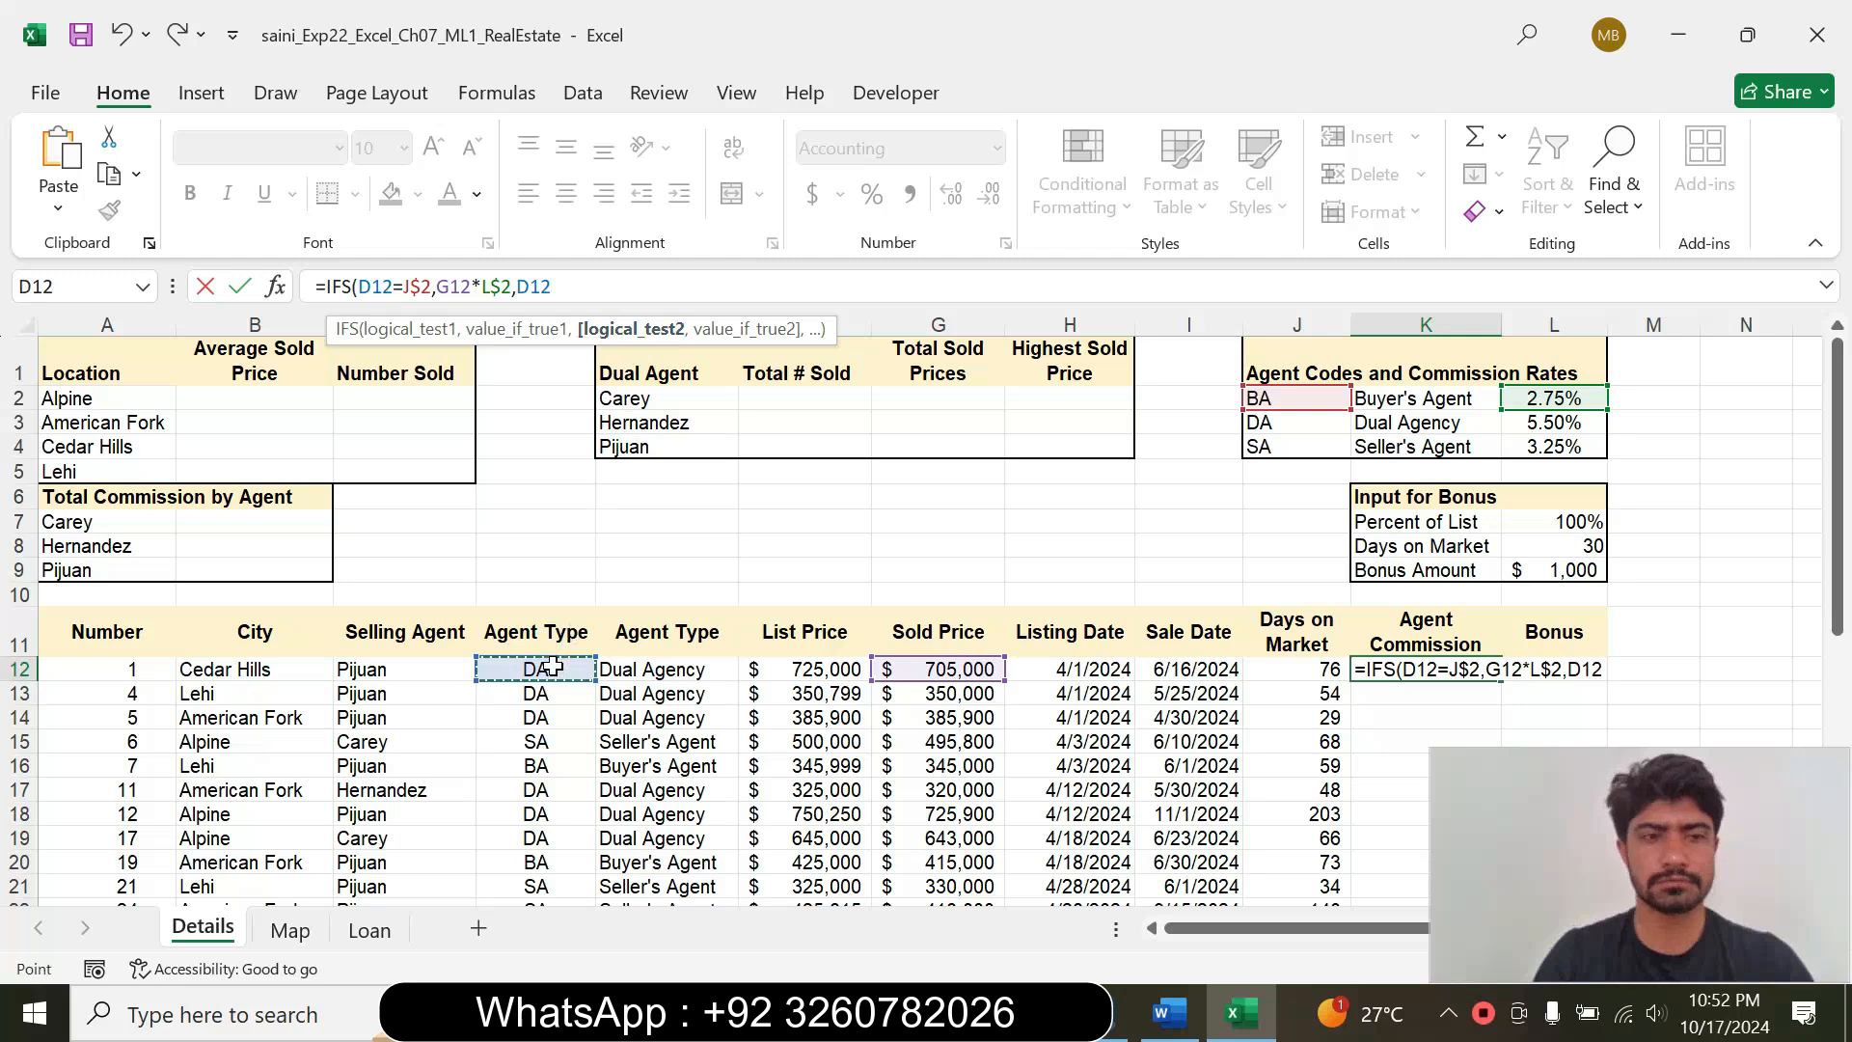
{"action": "type", "text": "="}
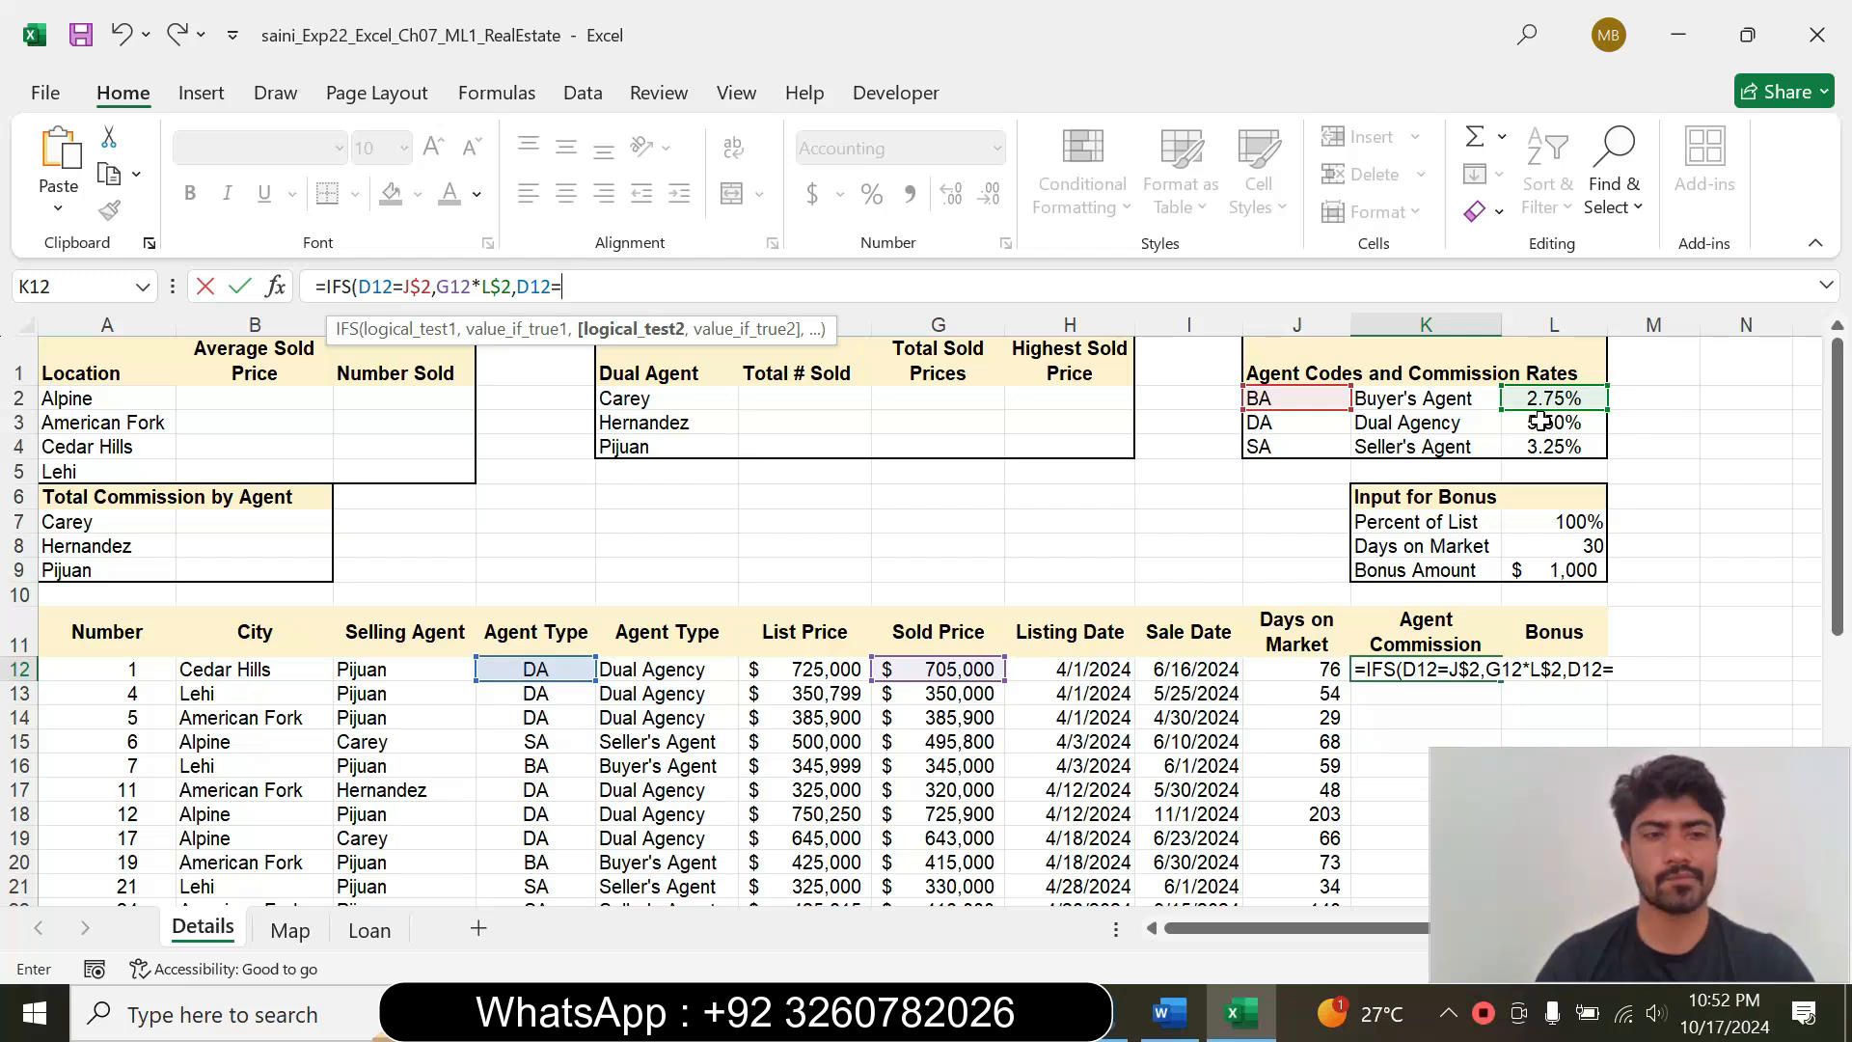
{"action": "left_click", "coordinate": [1310, 422]}
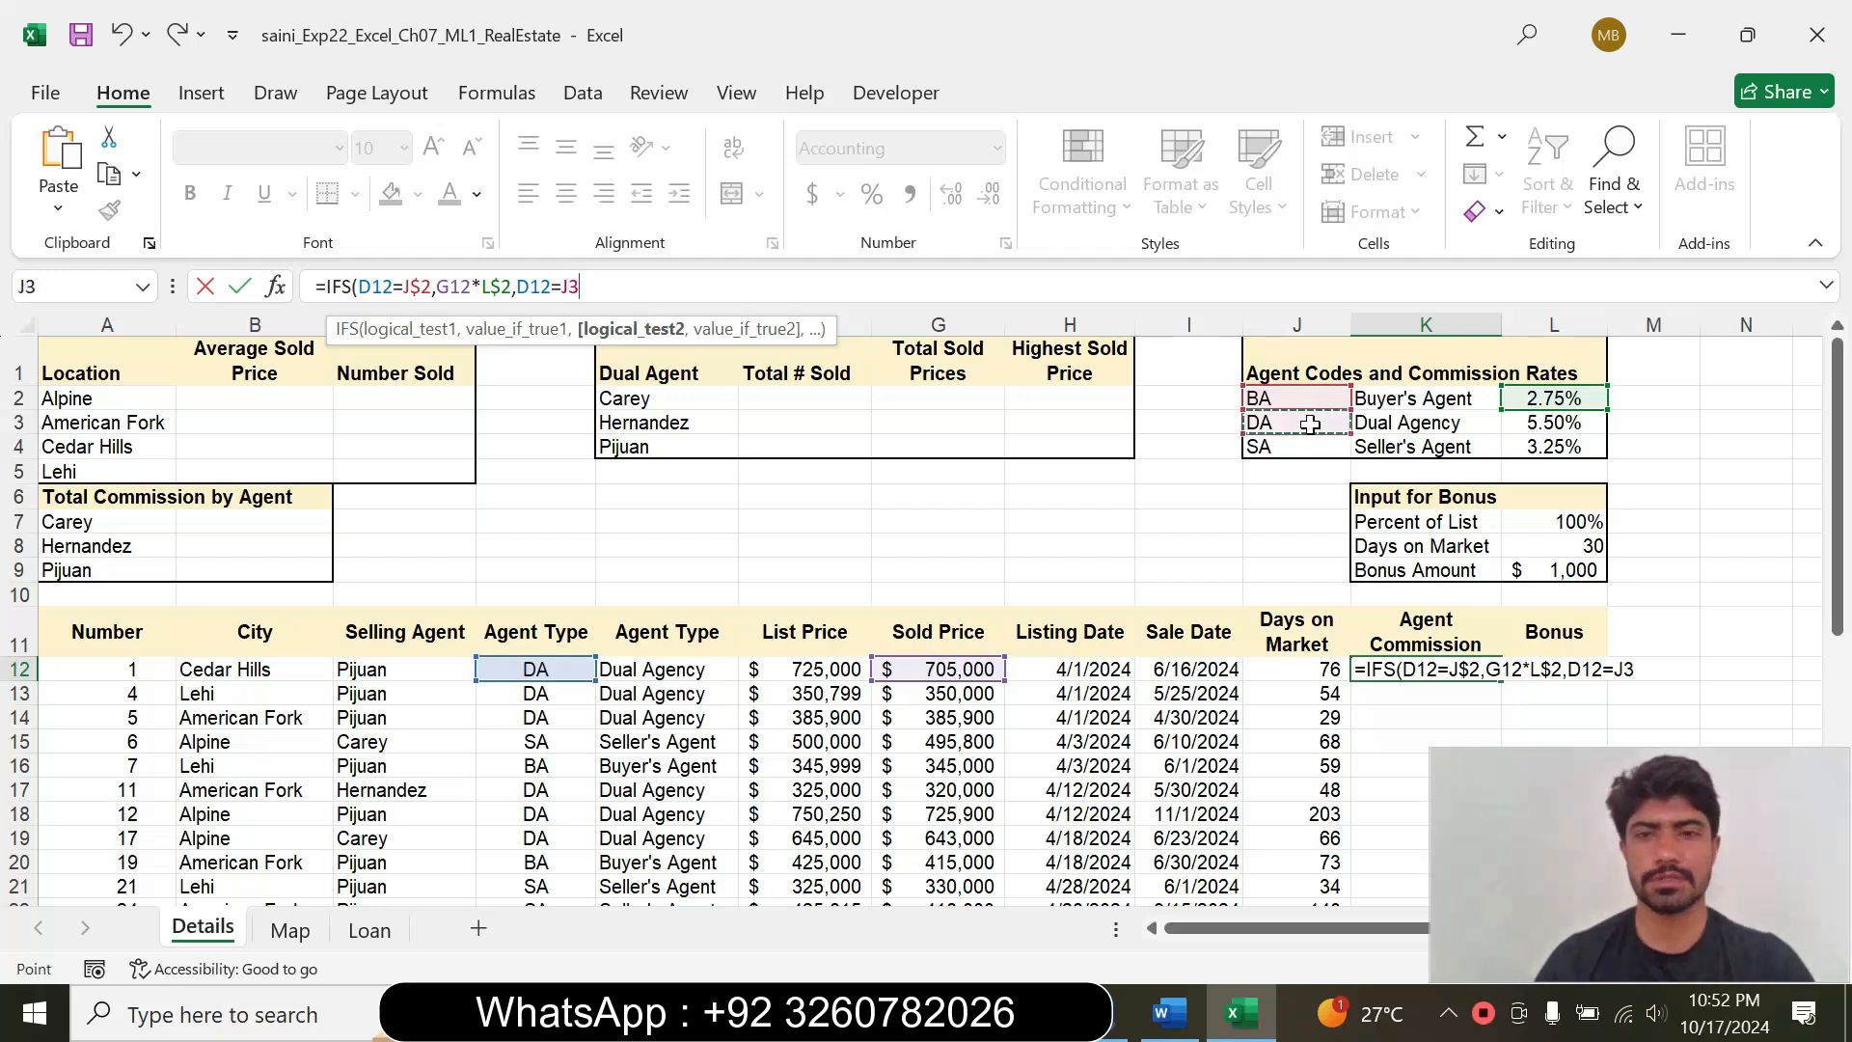
{"action": "key", "text": "F4"}
{"action": "key", "text": "F4"}
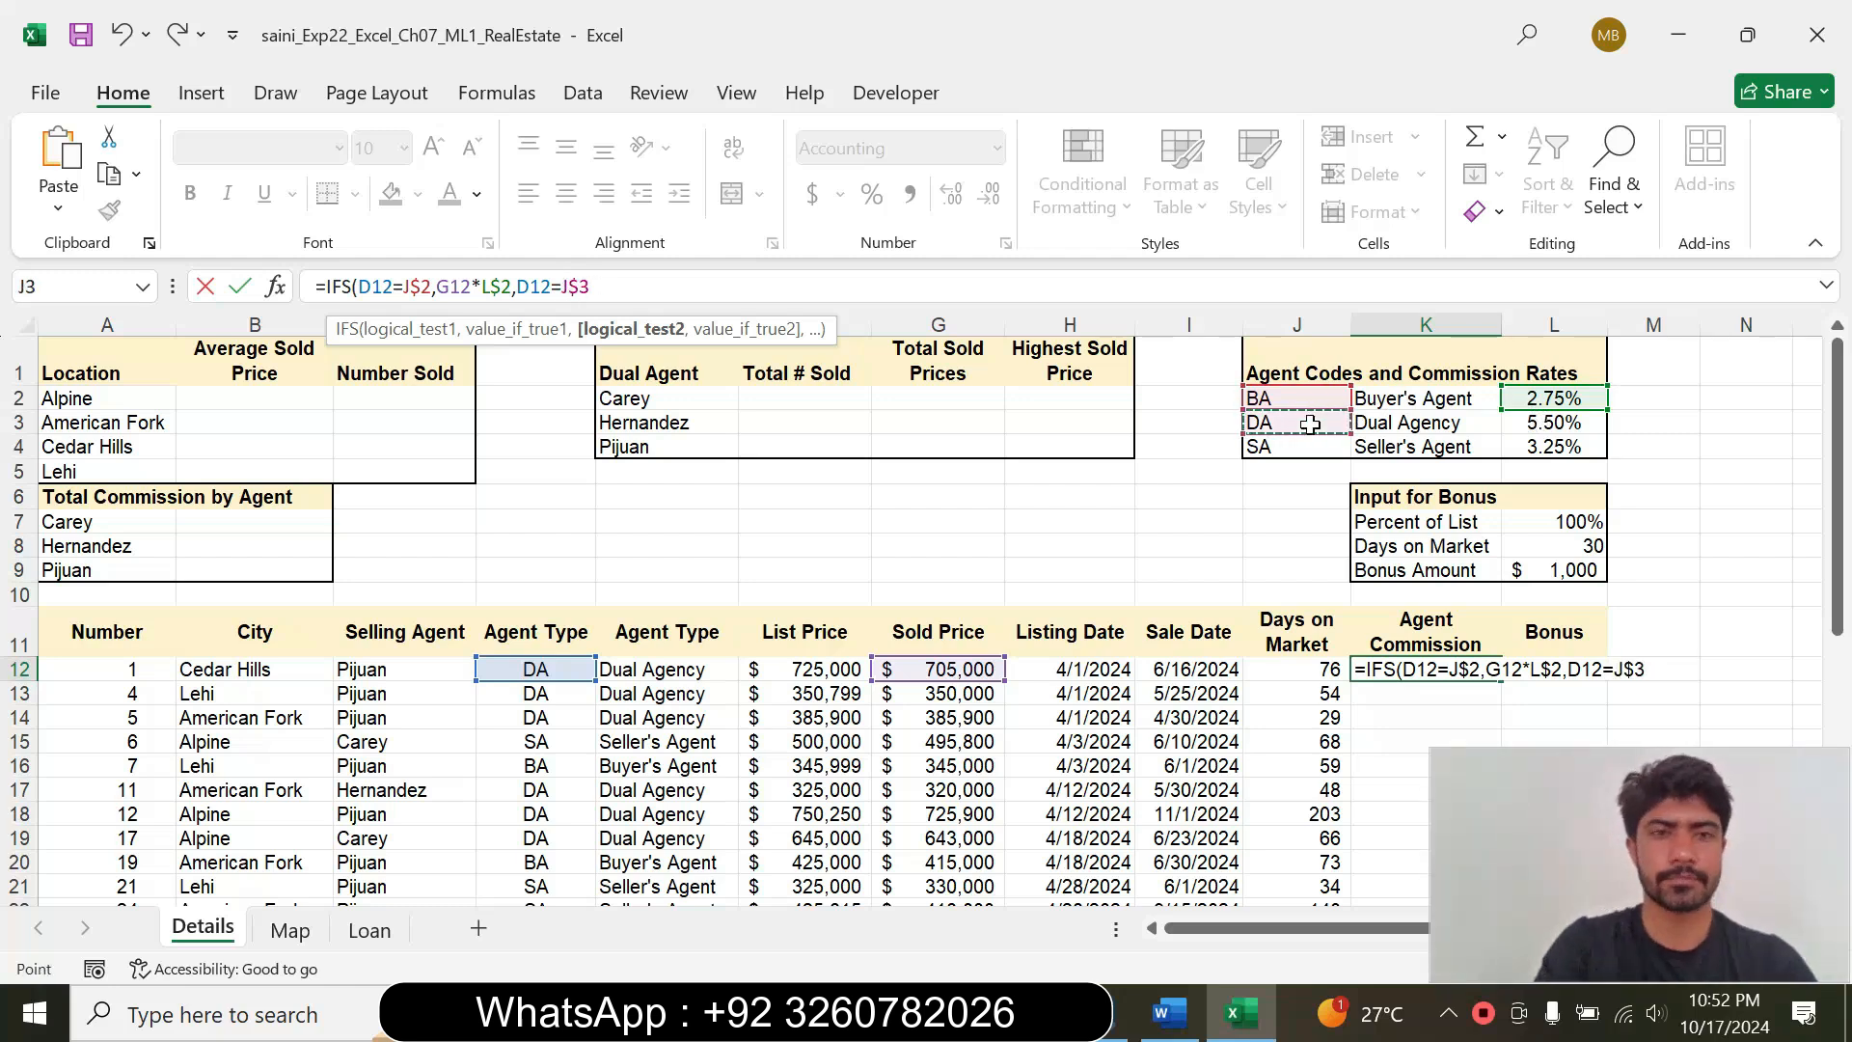
{"action": "type", "text": ","}
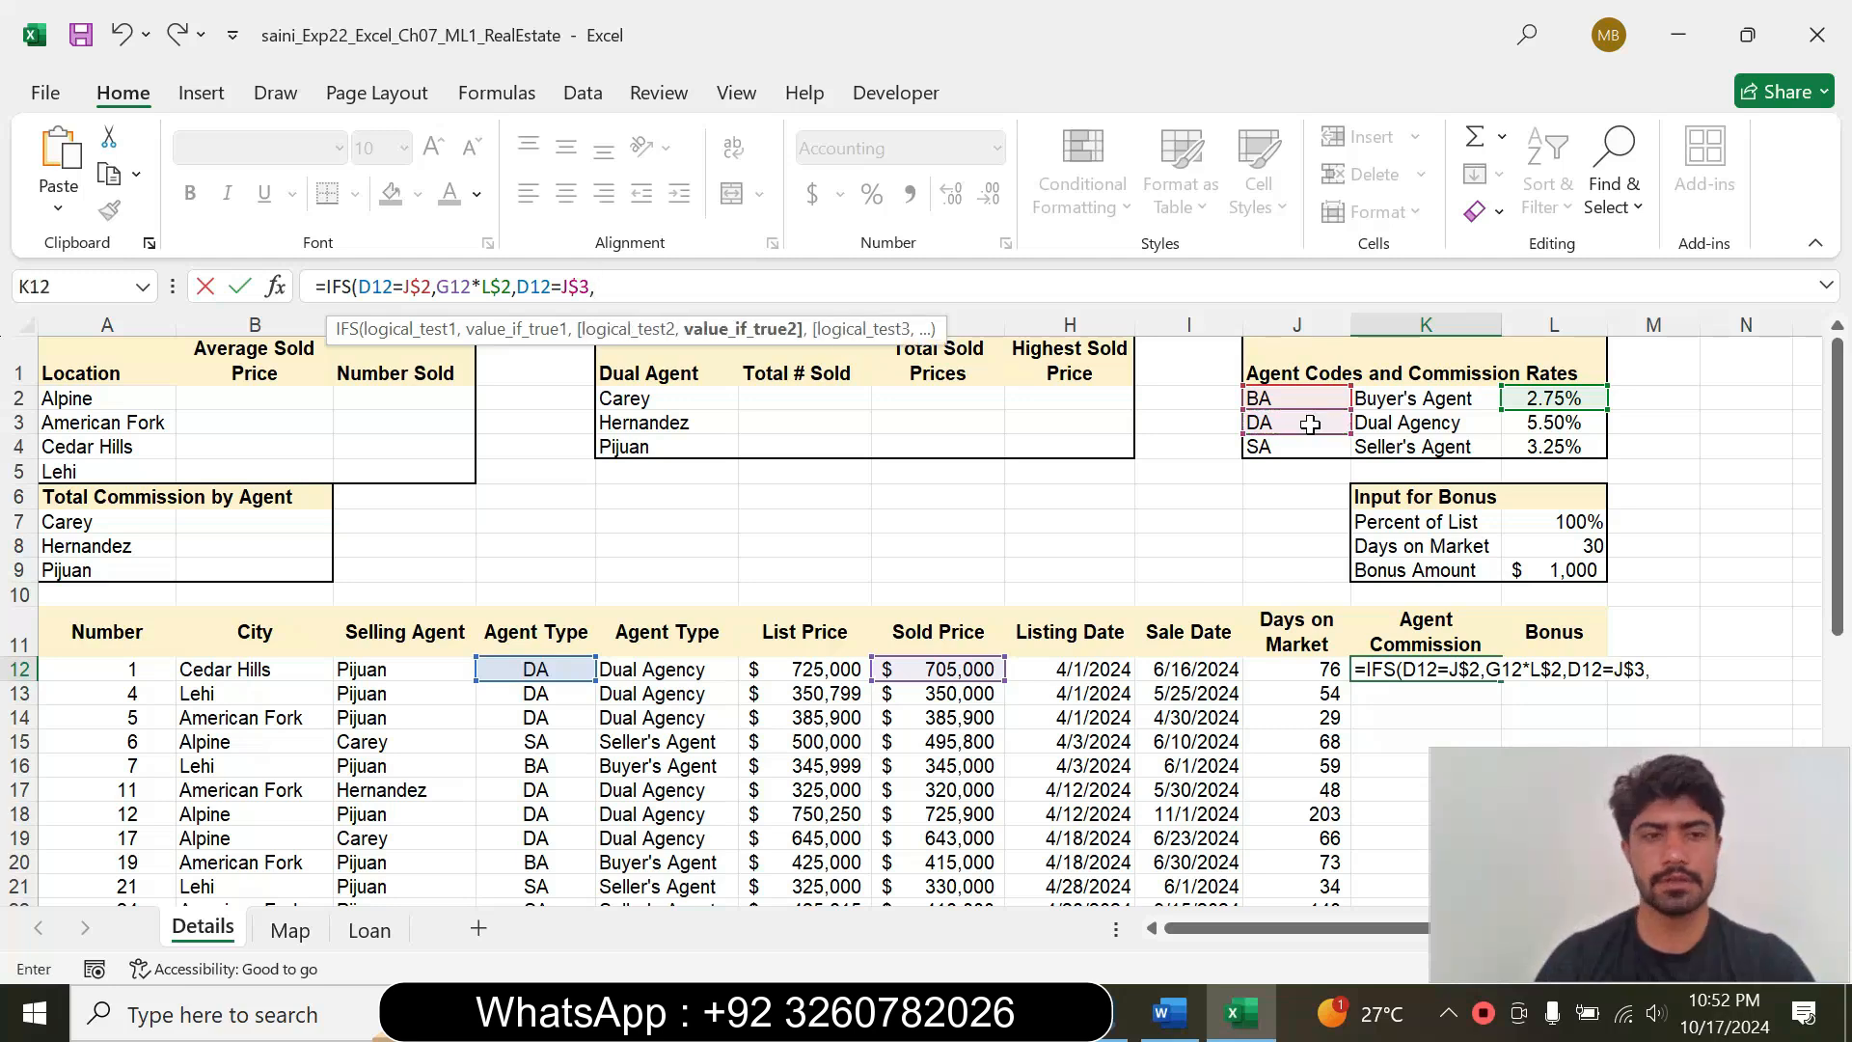
Step: Set the second value if true to G12*L$3, multiplying the sold price by the dual agency rate
{"action": "left_click", "coordinate": [947, 674]}
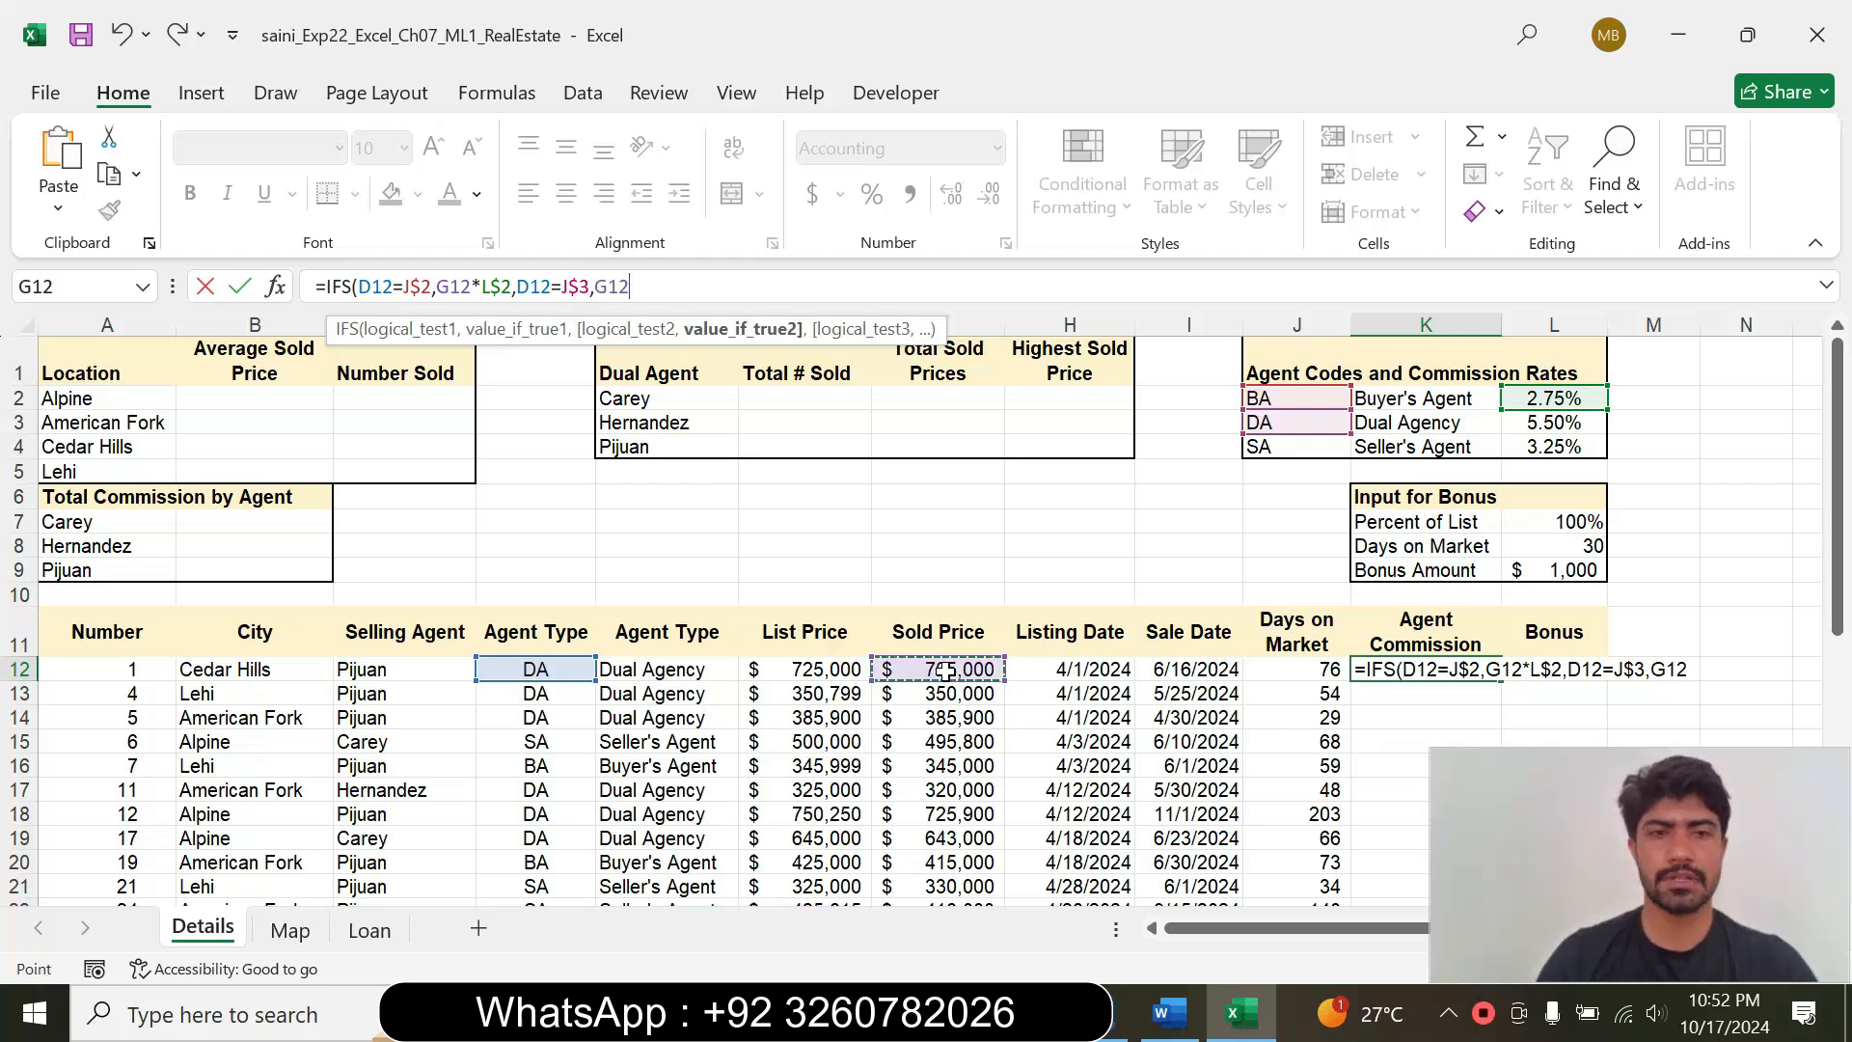
{"action": "type", "text": "*"}
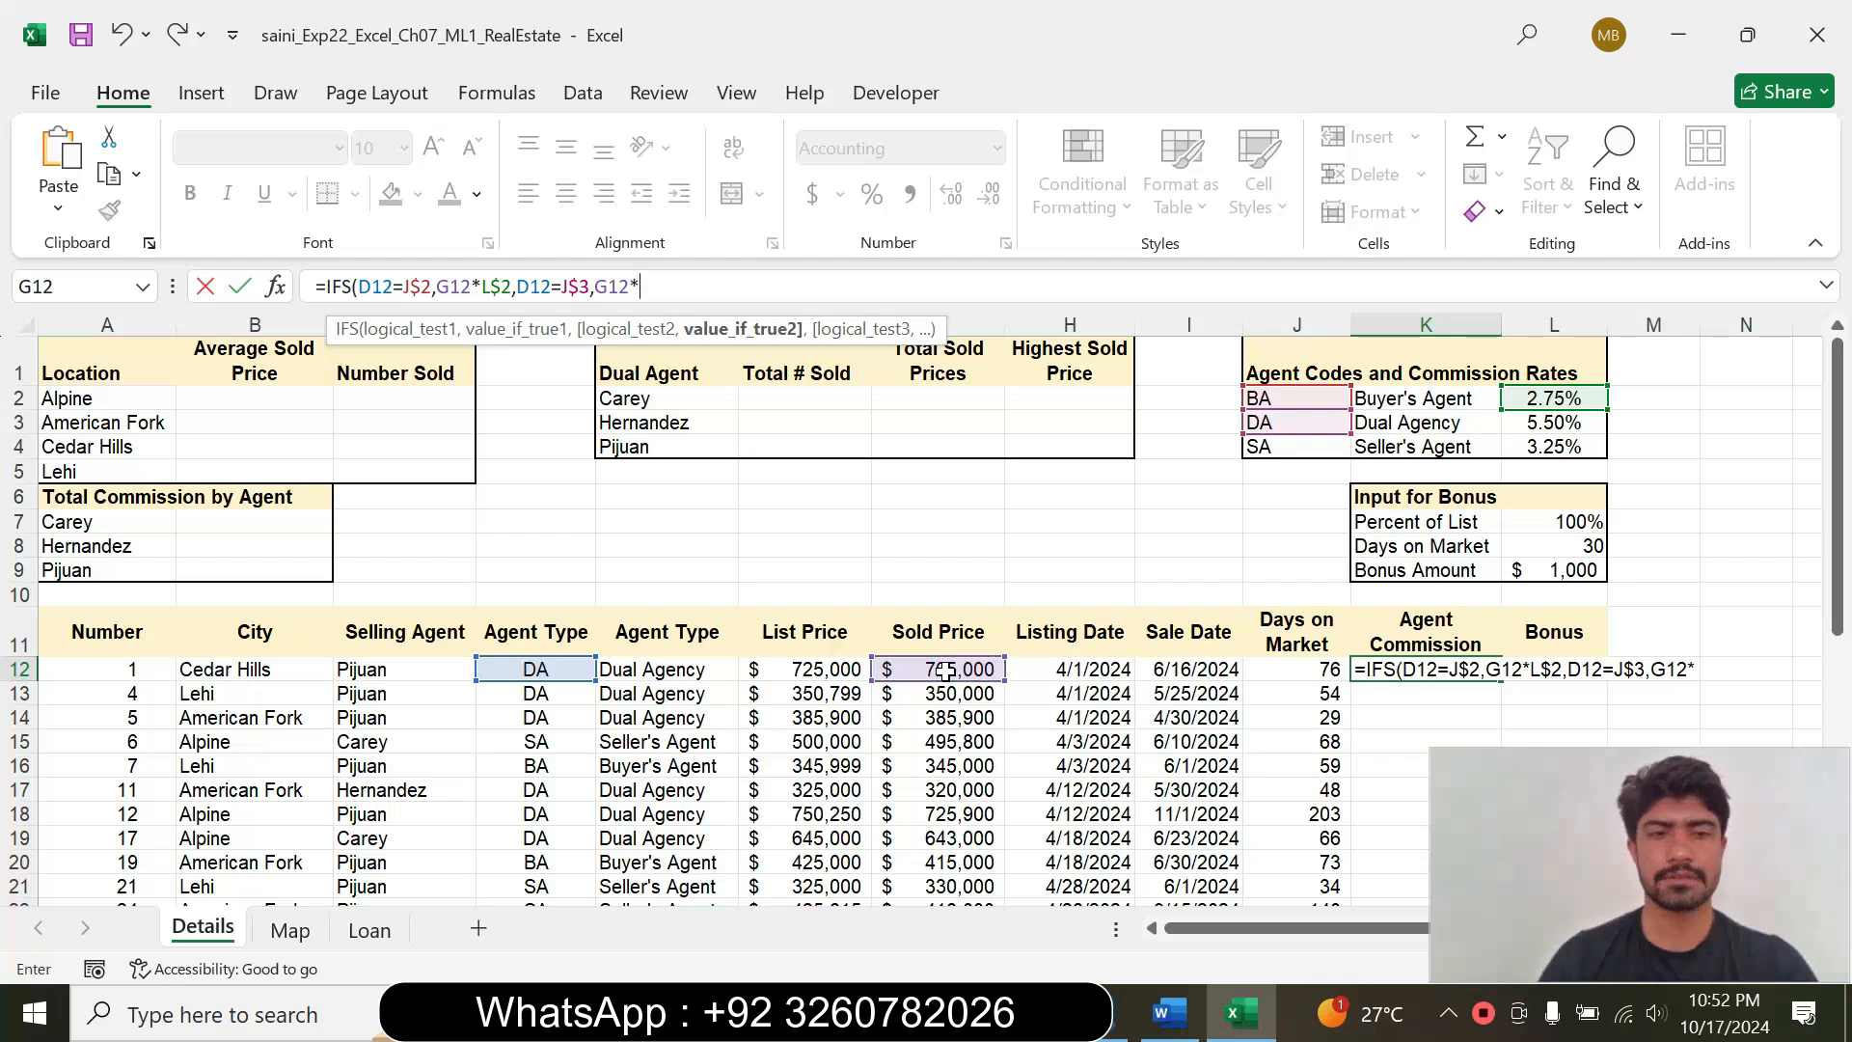
{"action": "left_click", "coordinate": [1560, 420]}
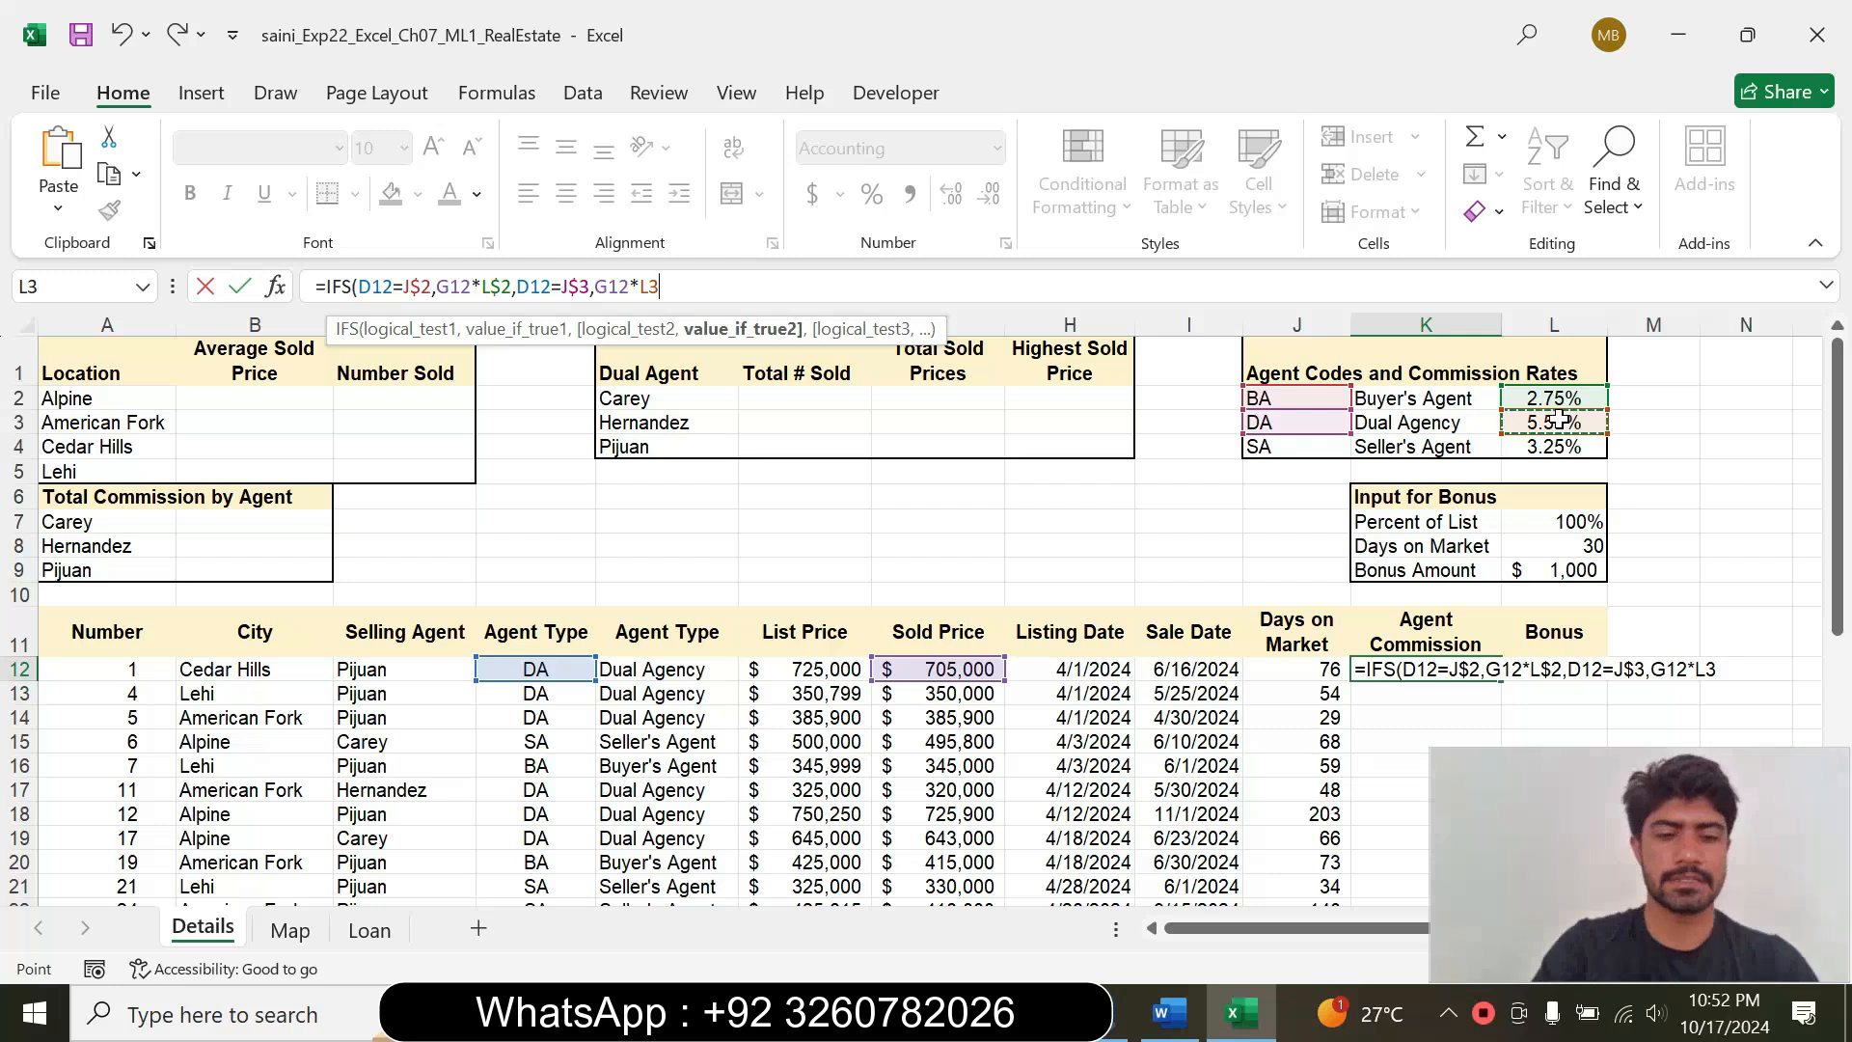
{"action": "key", "text": "F4"}
{"action": "key", "text": "F4"}
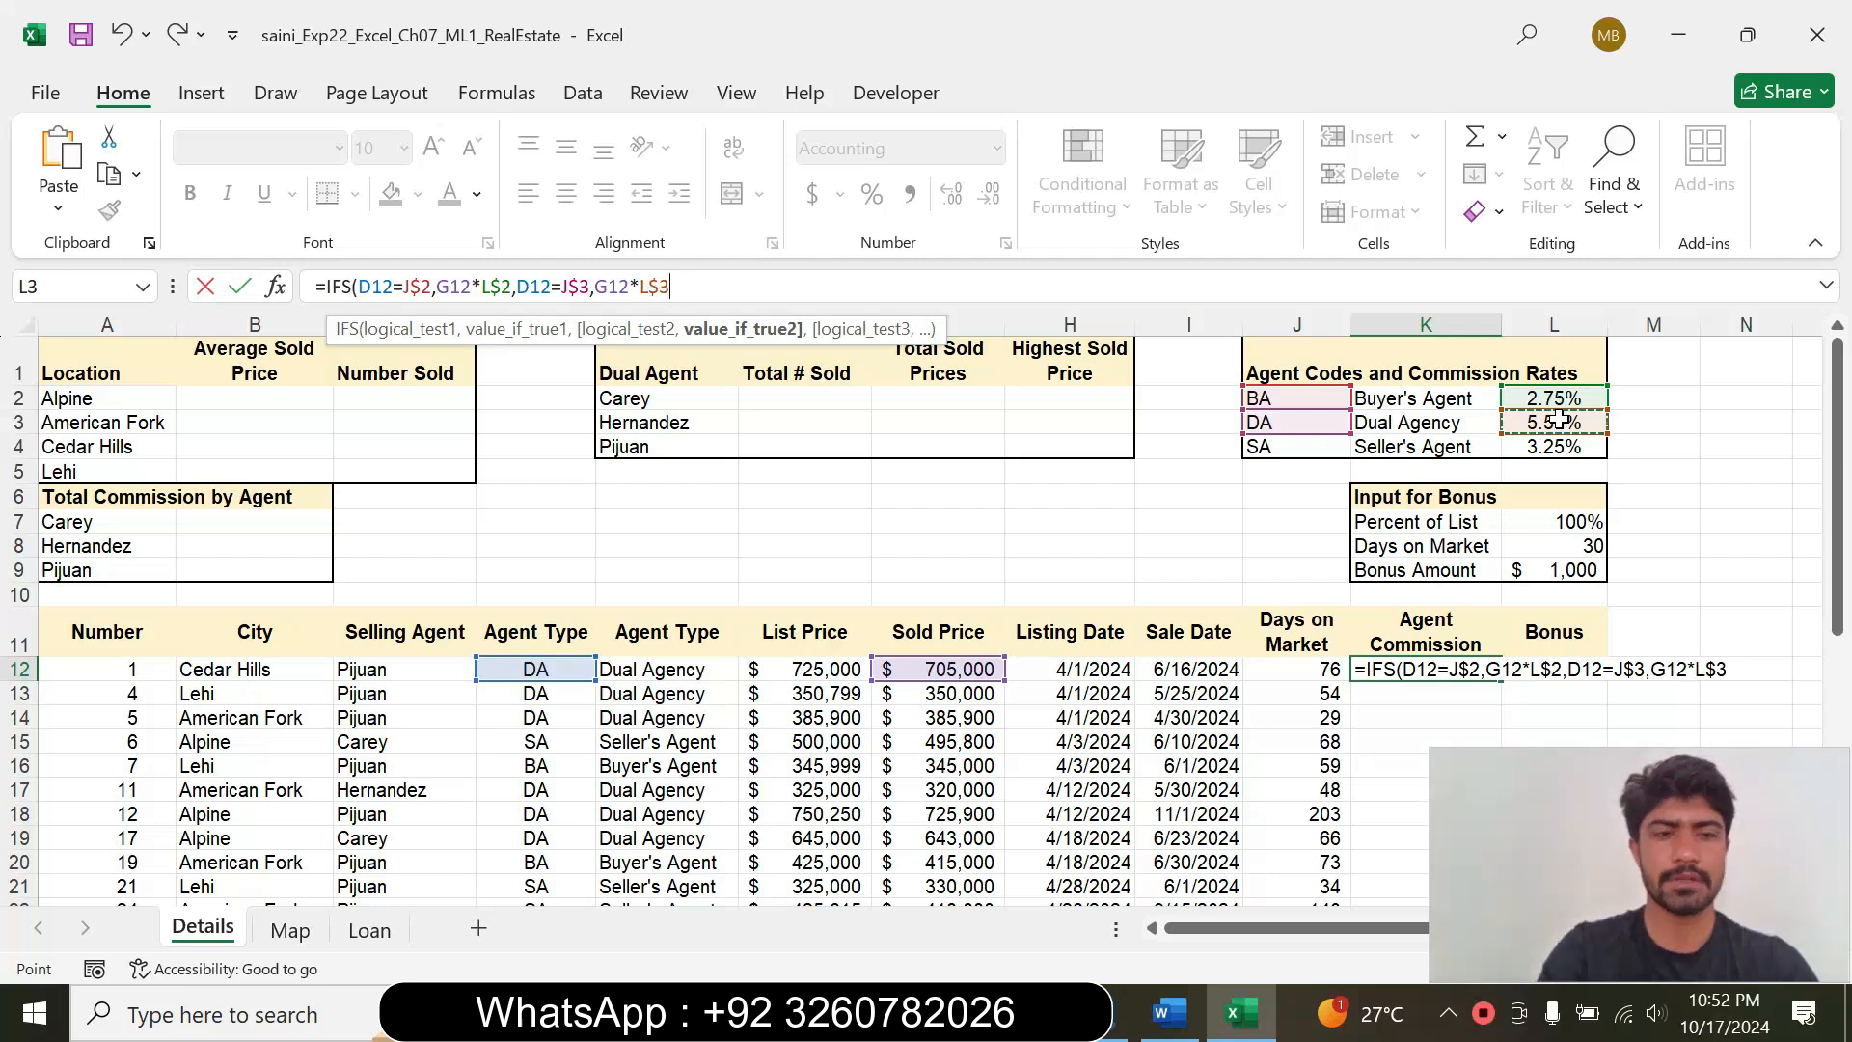
{"action": "type", "text": ","}
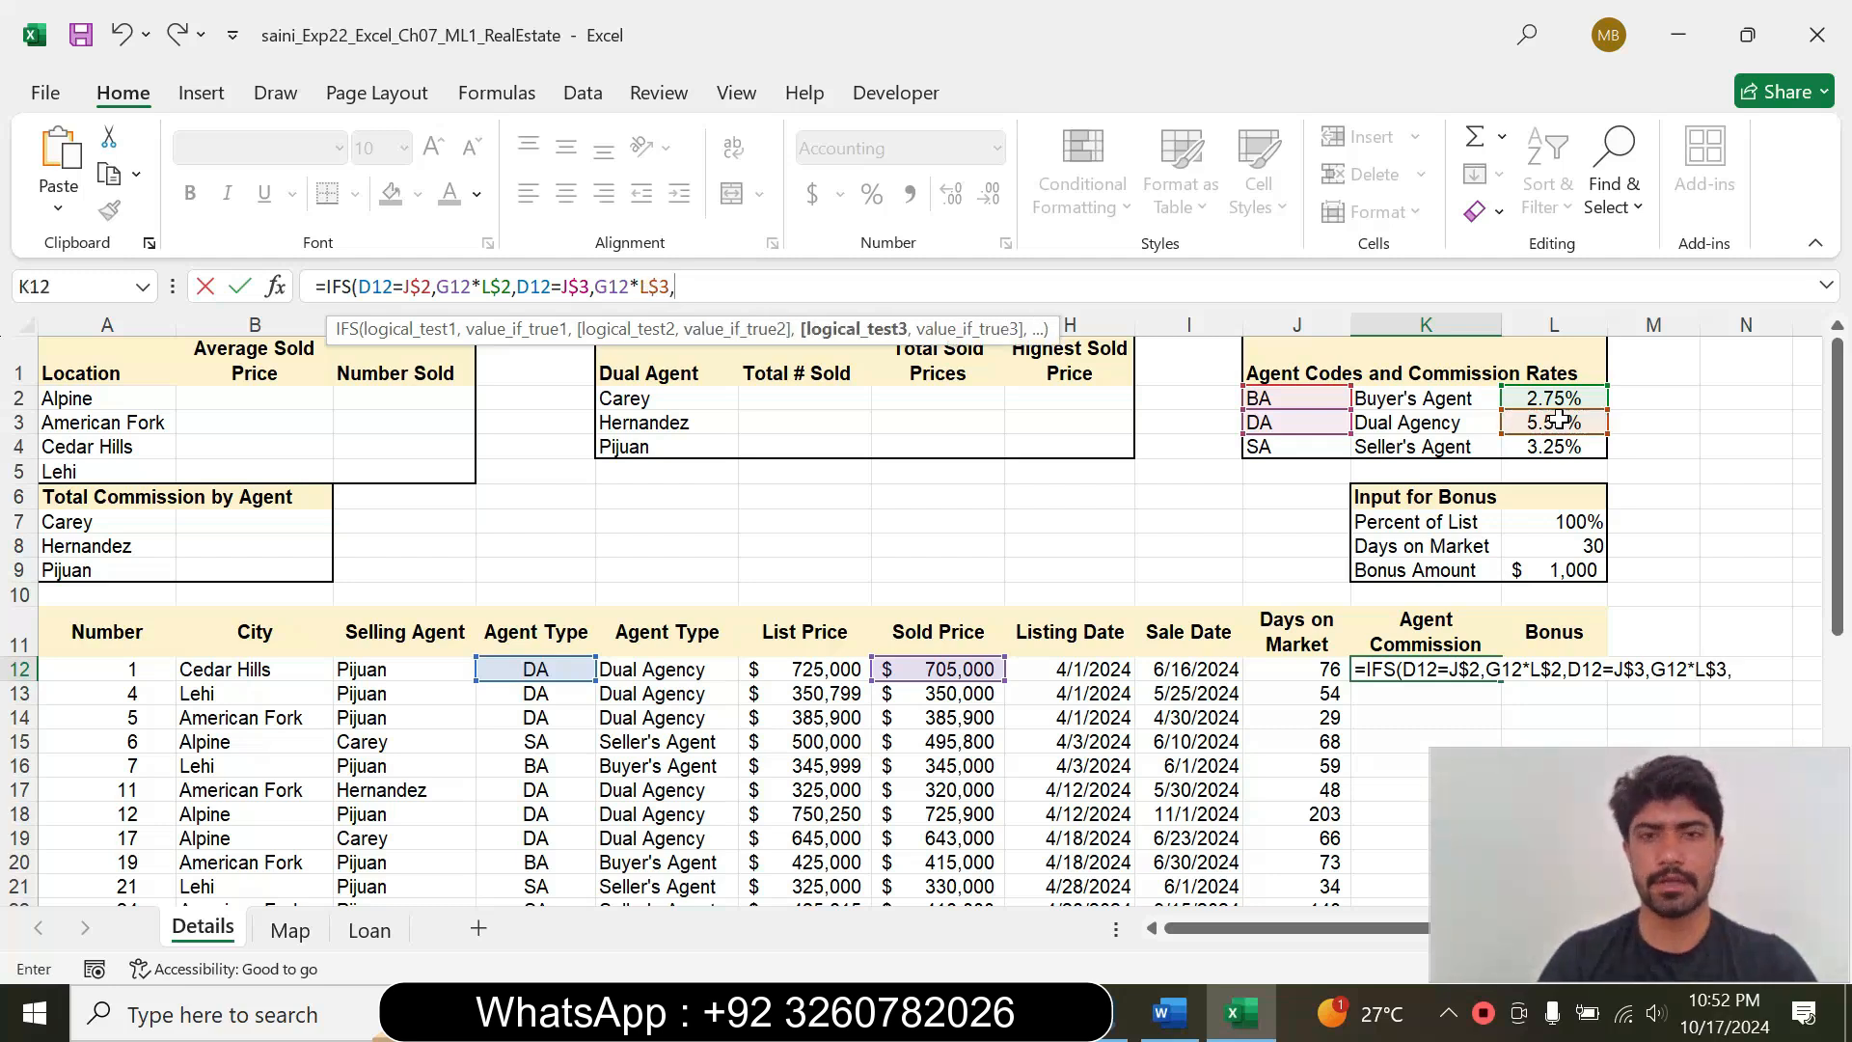
Step: Try to add D12=J4 as the third logical test for the SA code, with a locked reference to J4
{"action": "left_click", "coordinate": [576, 670]}
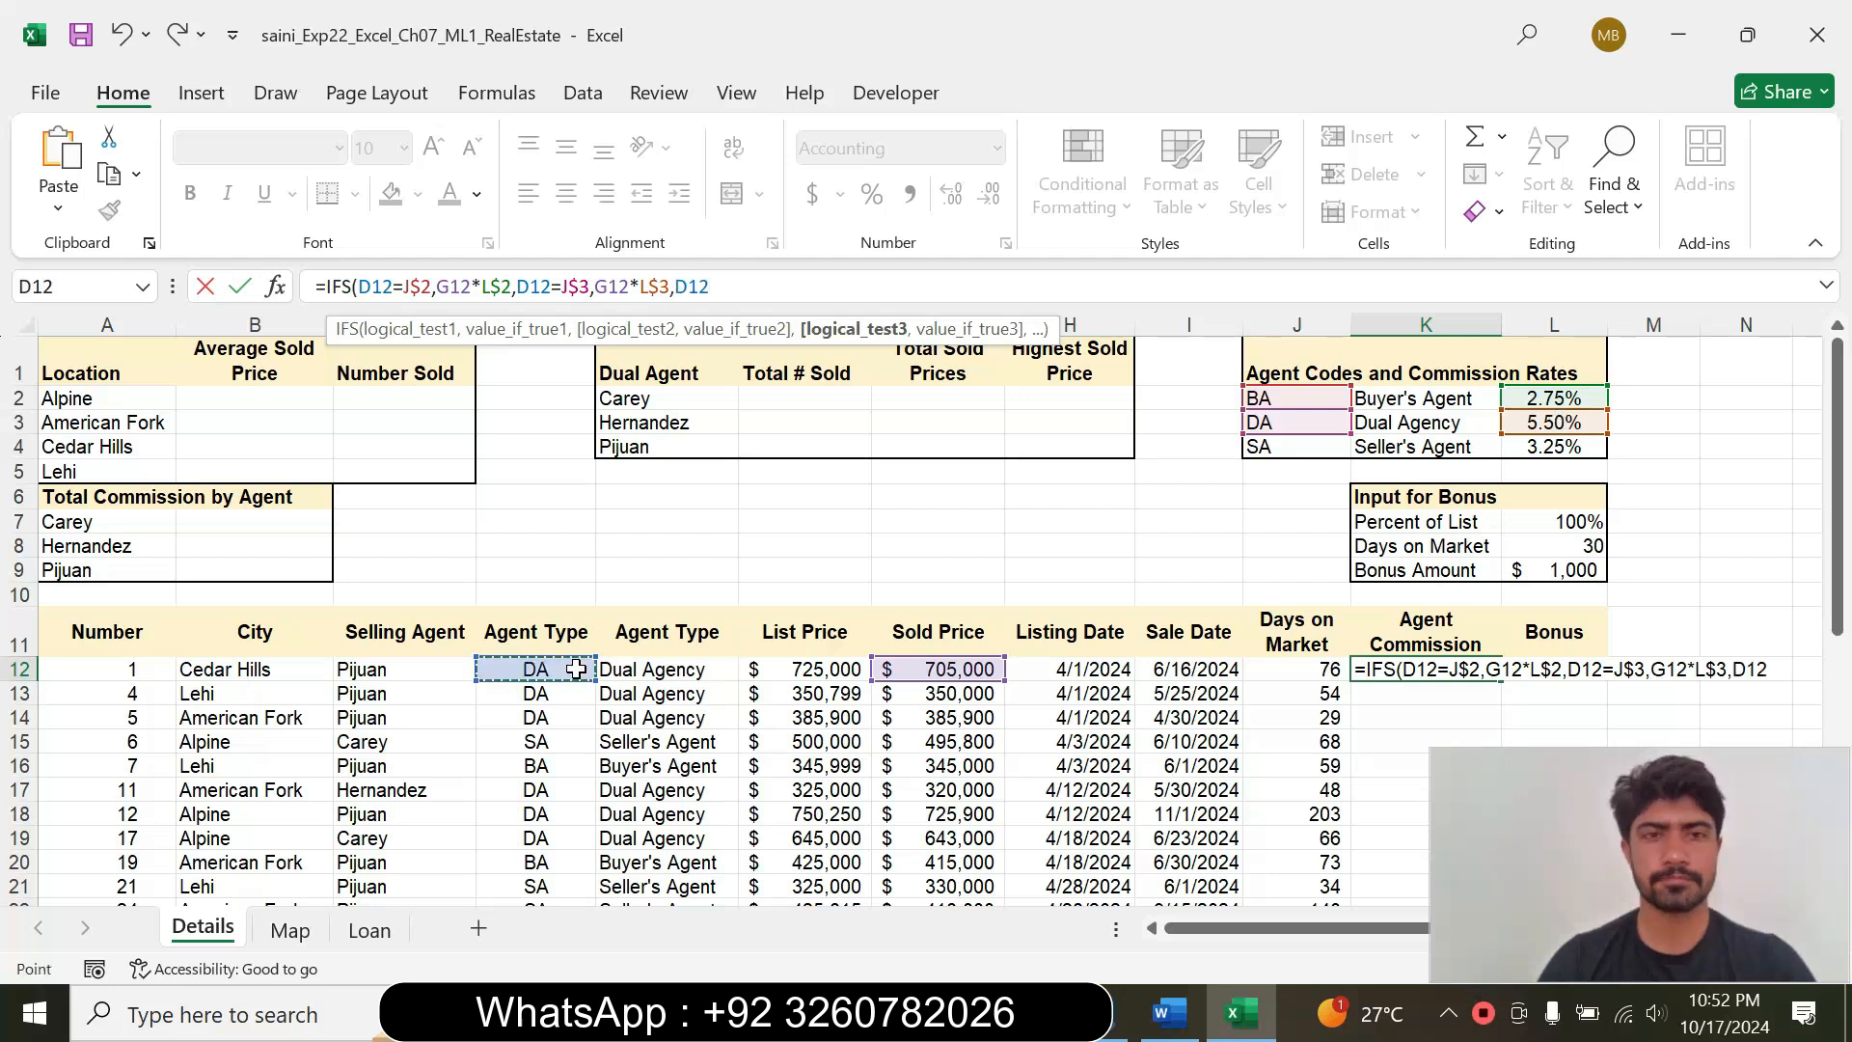
{"action": "type", "text": "="}
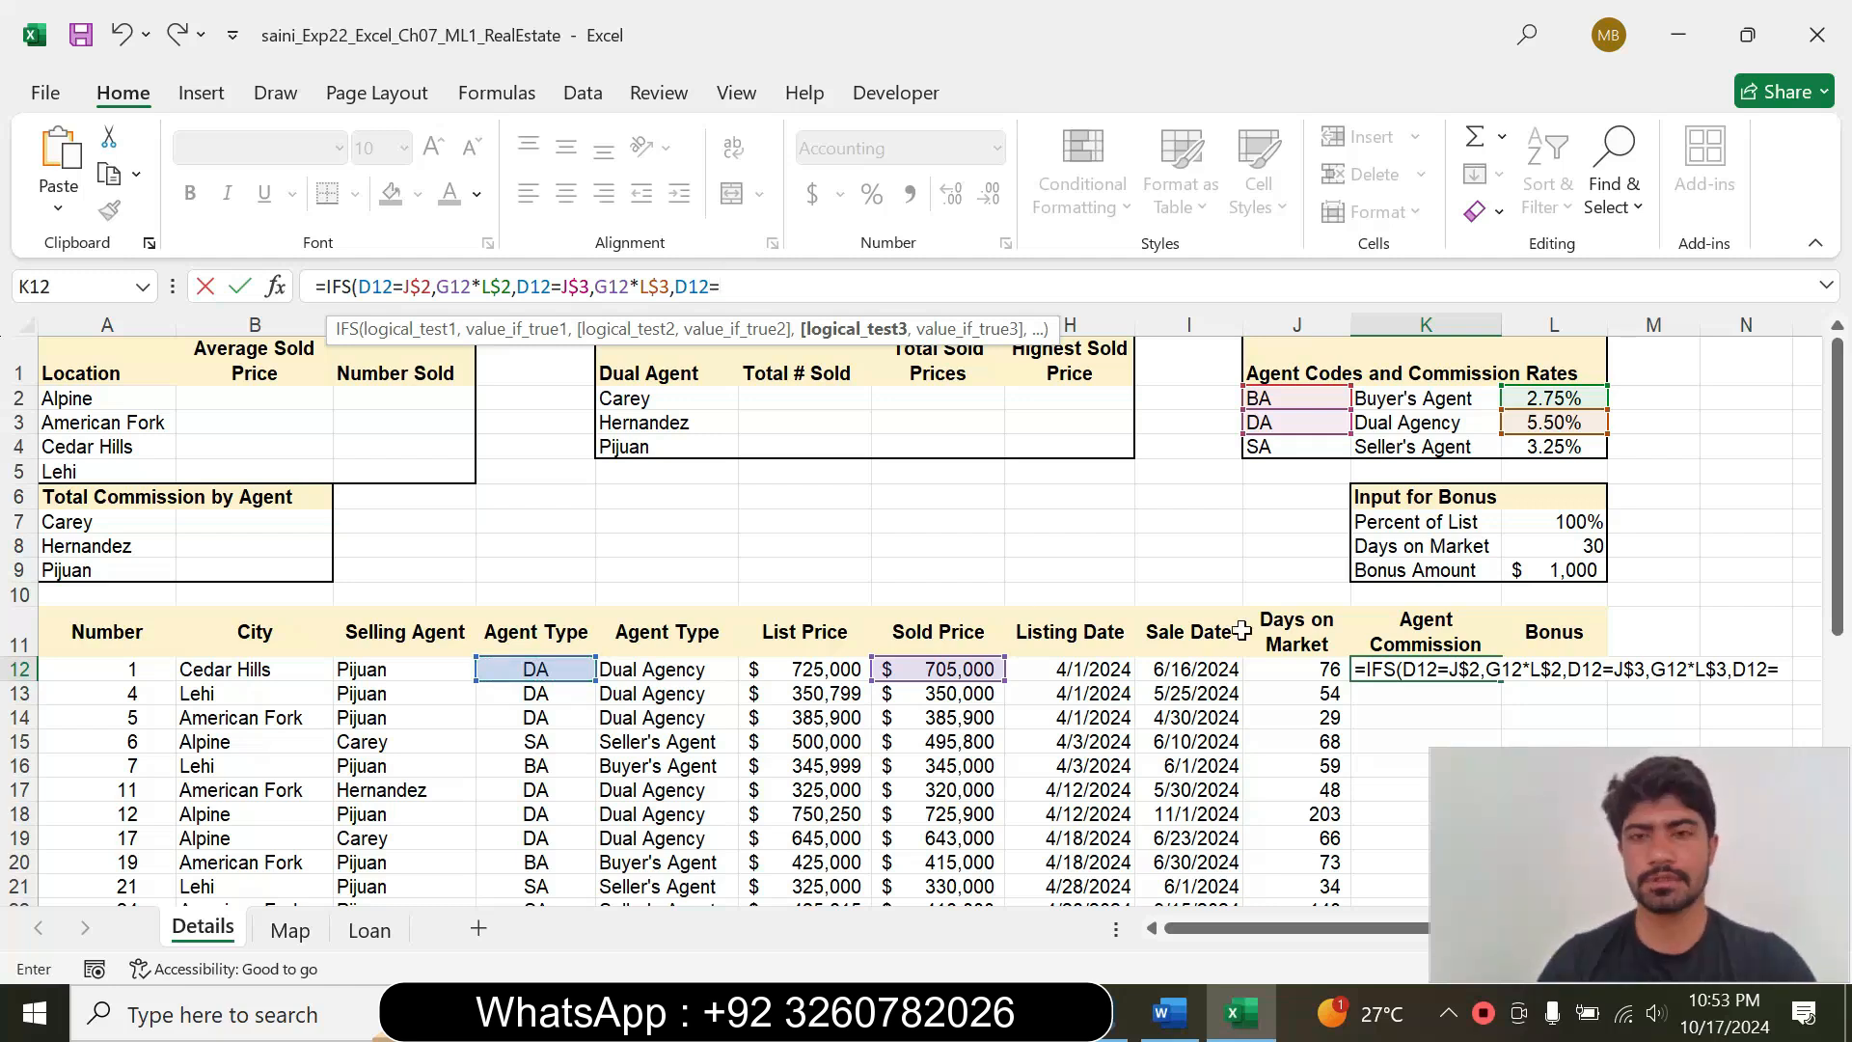
{"action": "left_click", "coordinate": [1273, 449]}
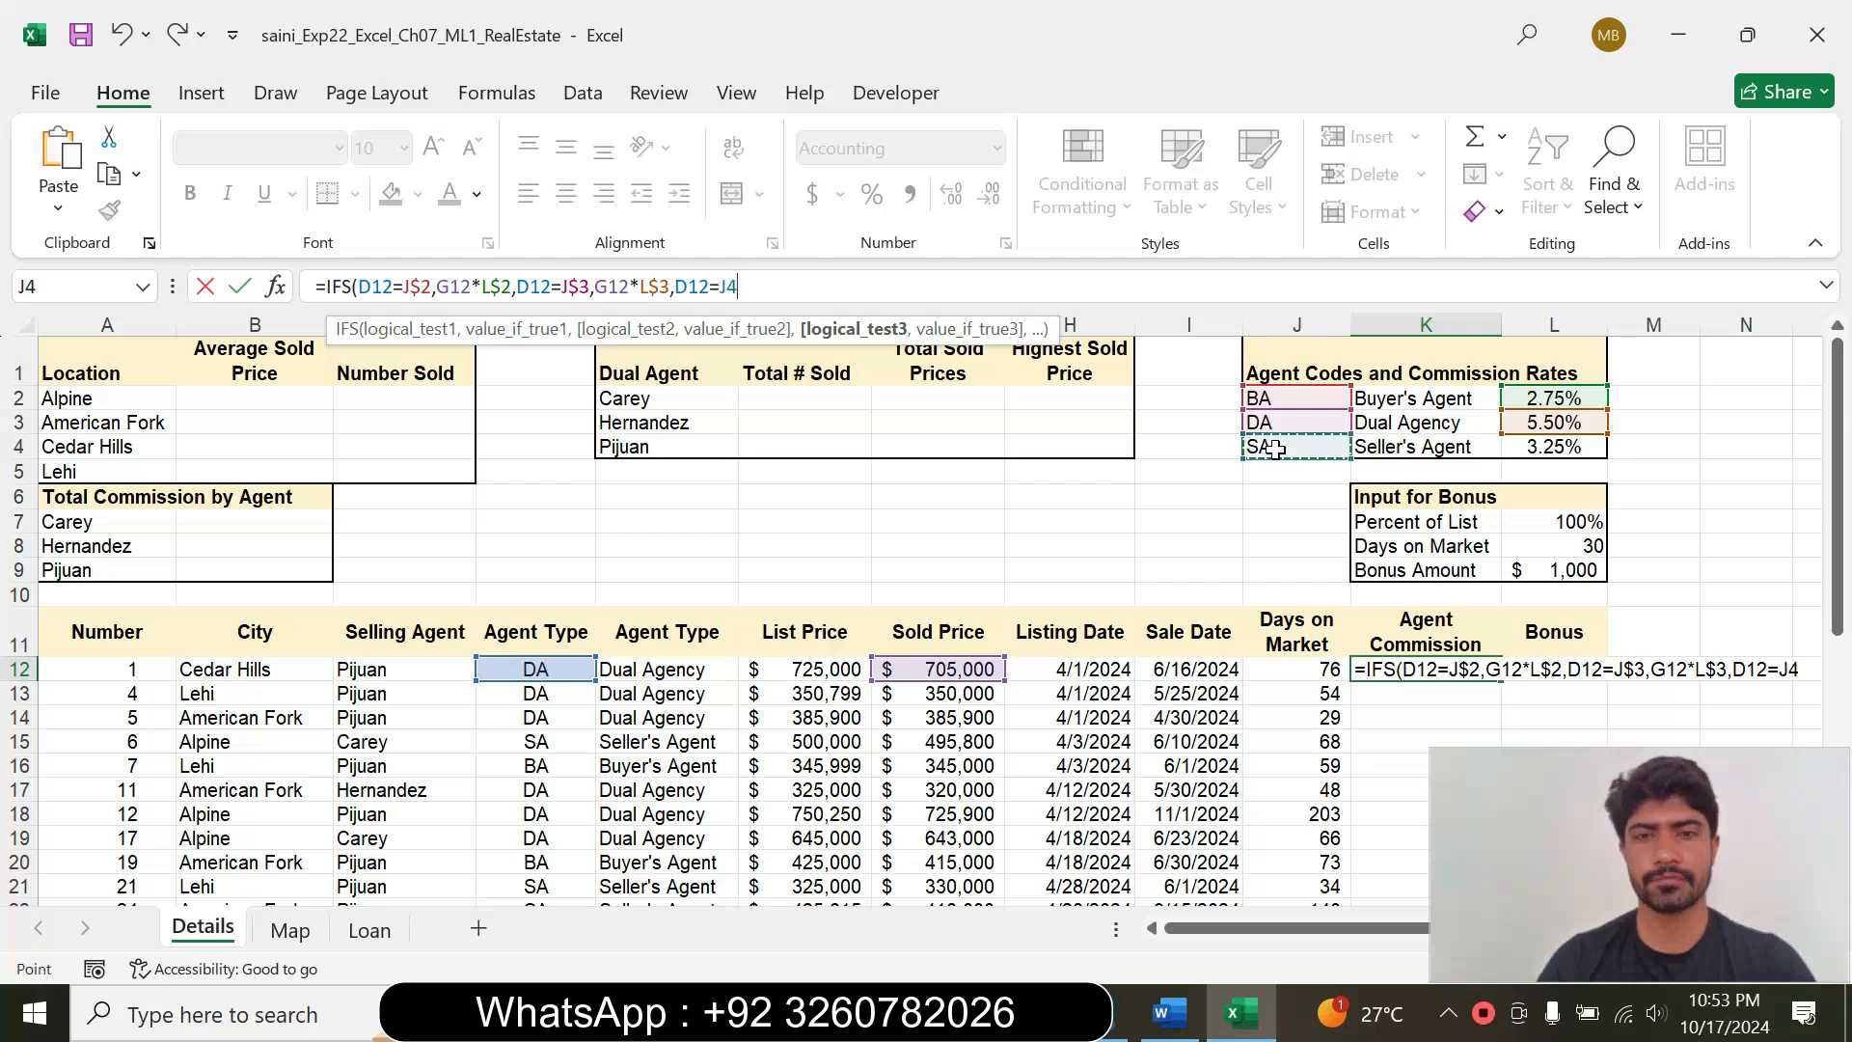
{"action": "left_click", "coordinate": [812, 333]}
{"action": "key", "text": "F4"}
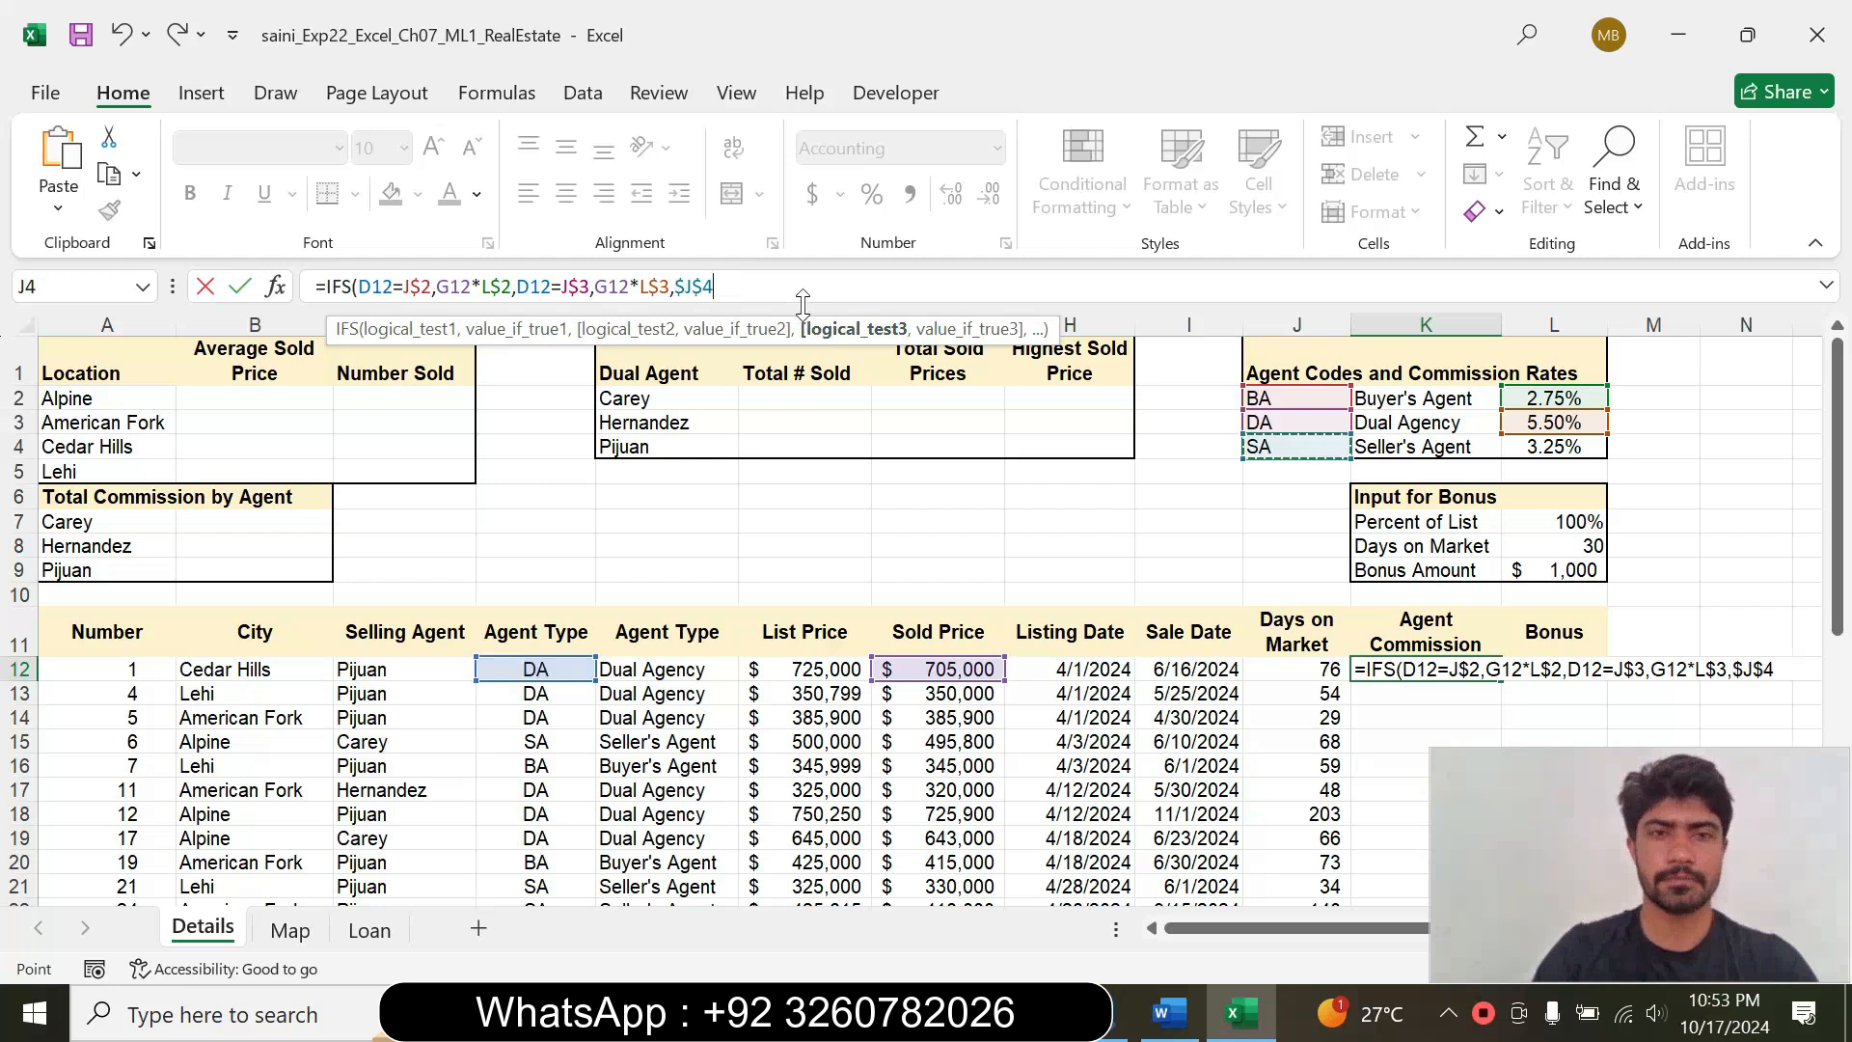
{"action": "type", "text": ","}
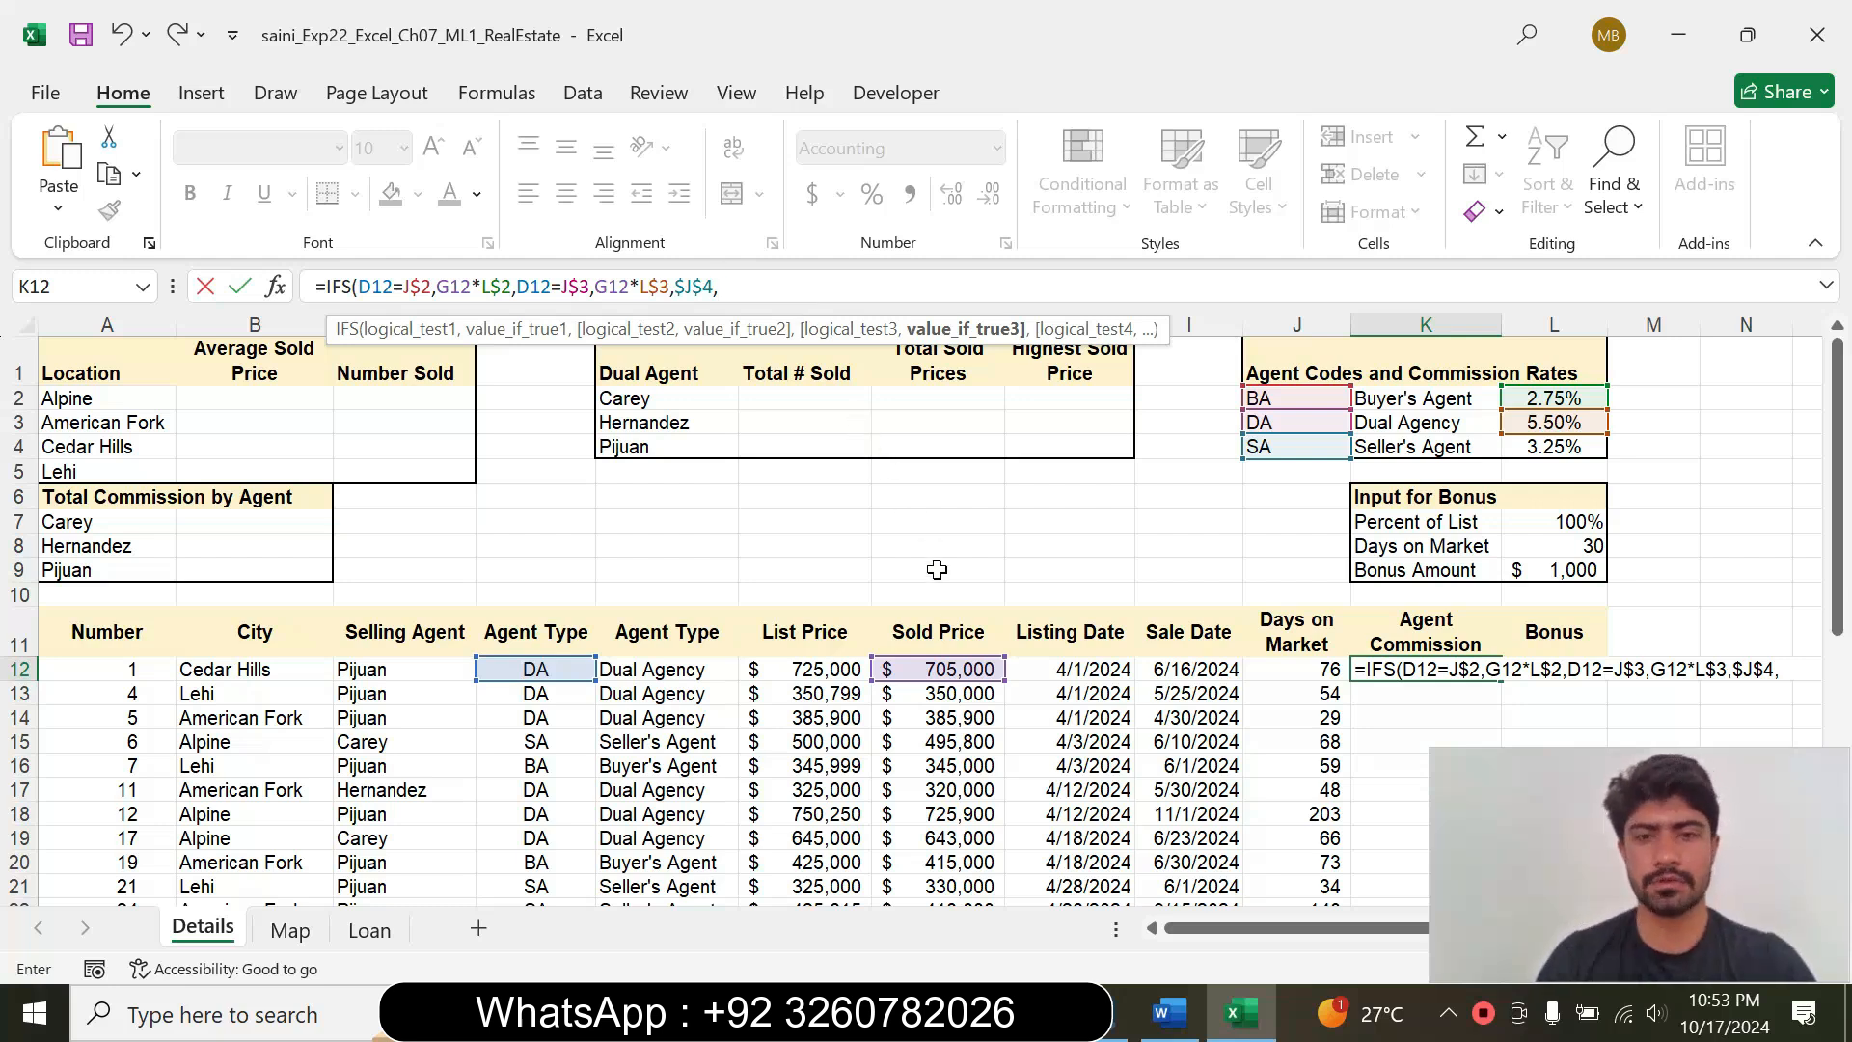
Step: Set the third value if true to G12*L$4, multiplying the sold price by the seller's agent rate
{"action": "left_click", "coordinate": [941, 669]}
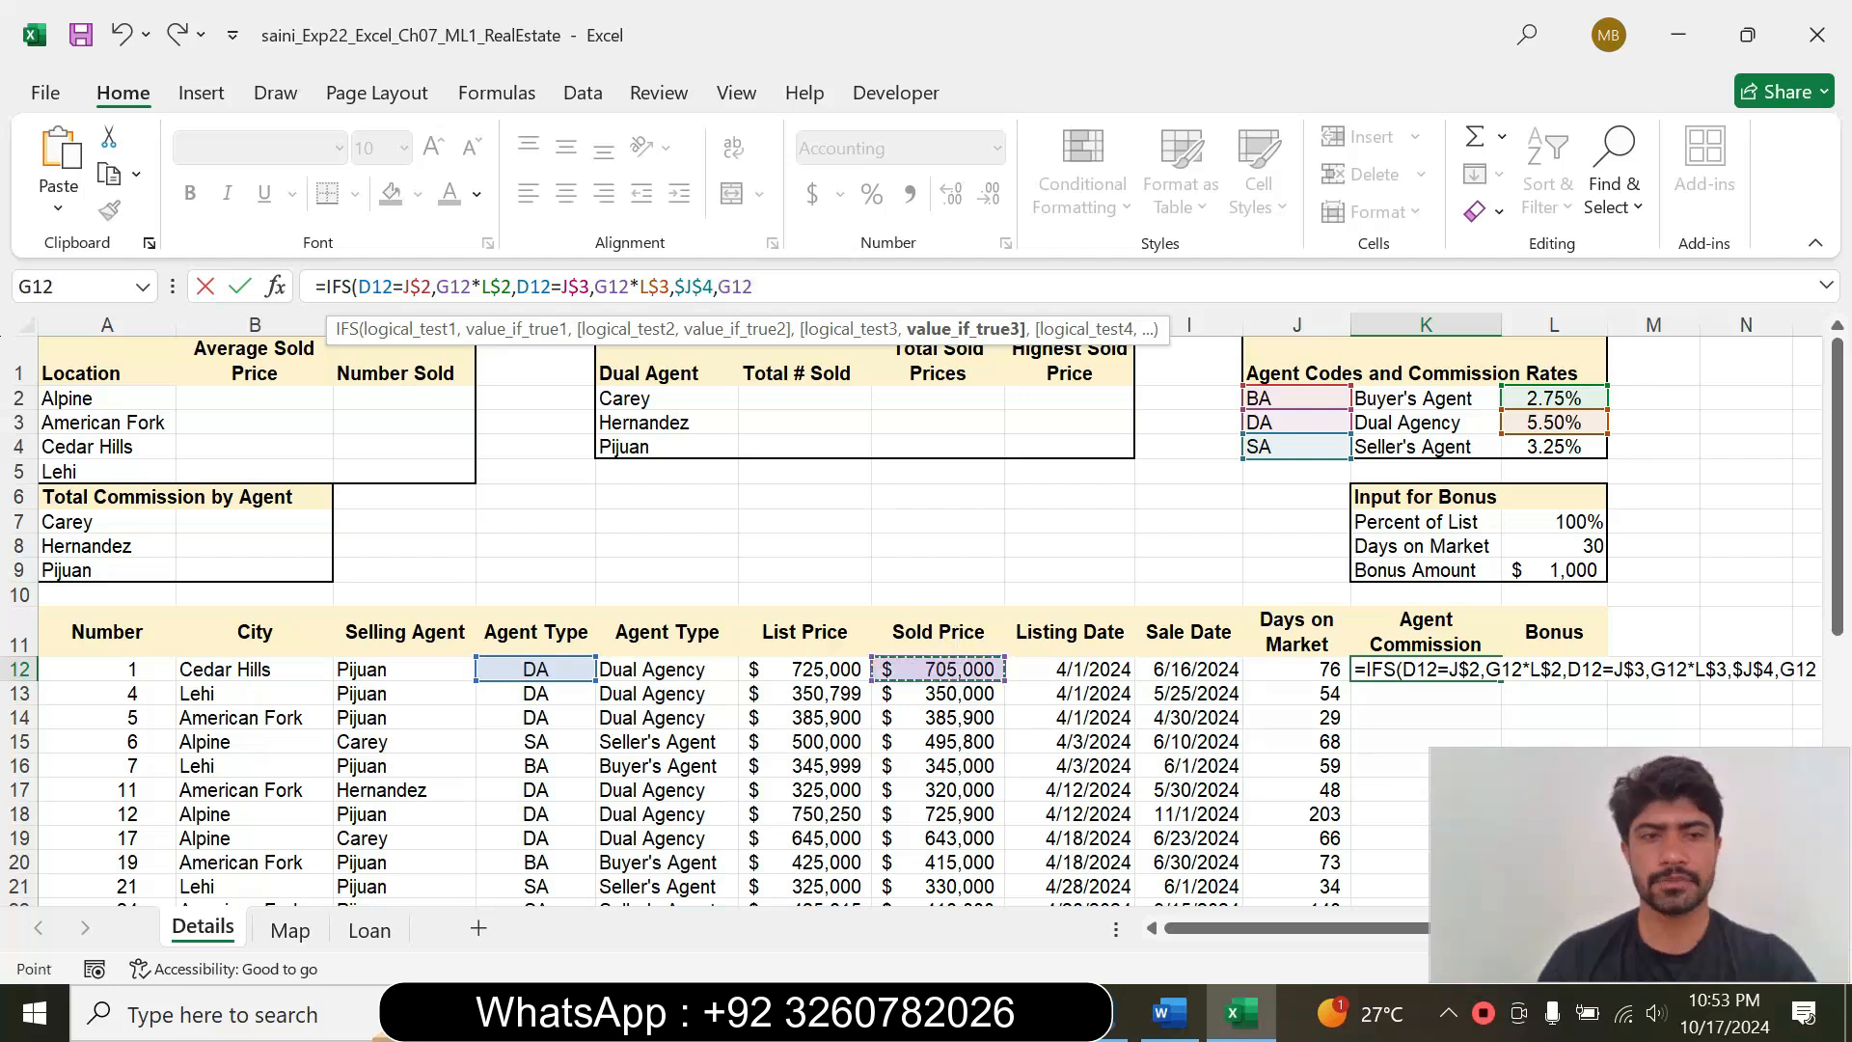
{"action": "type", "text": "*"}
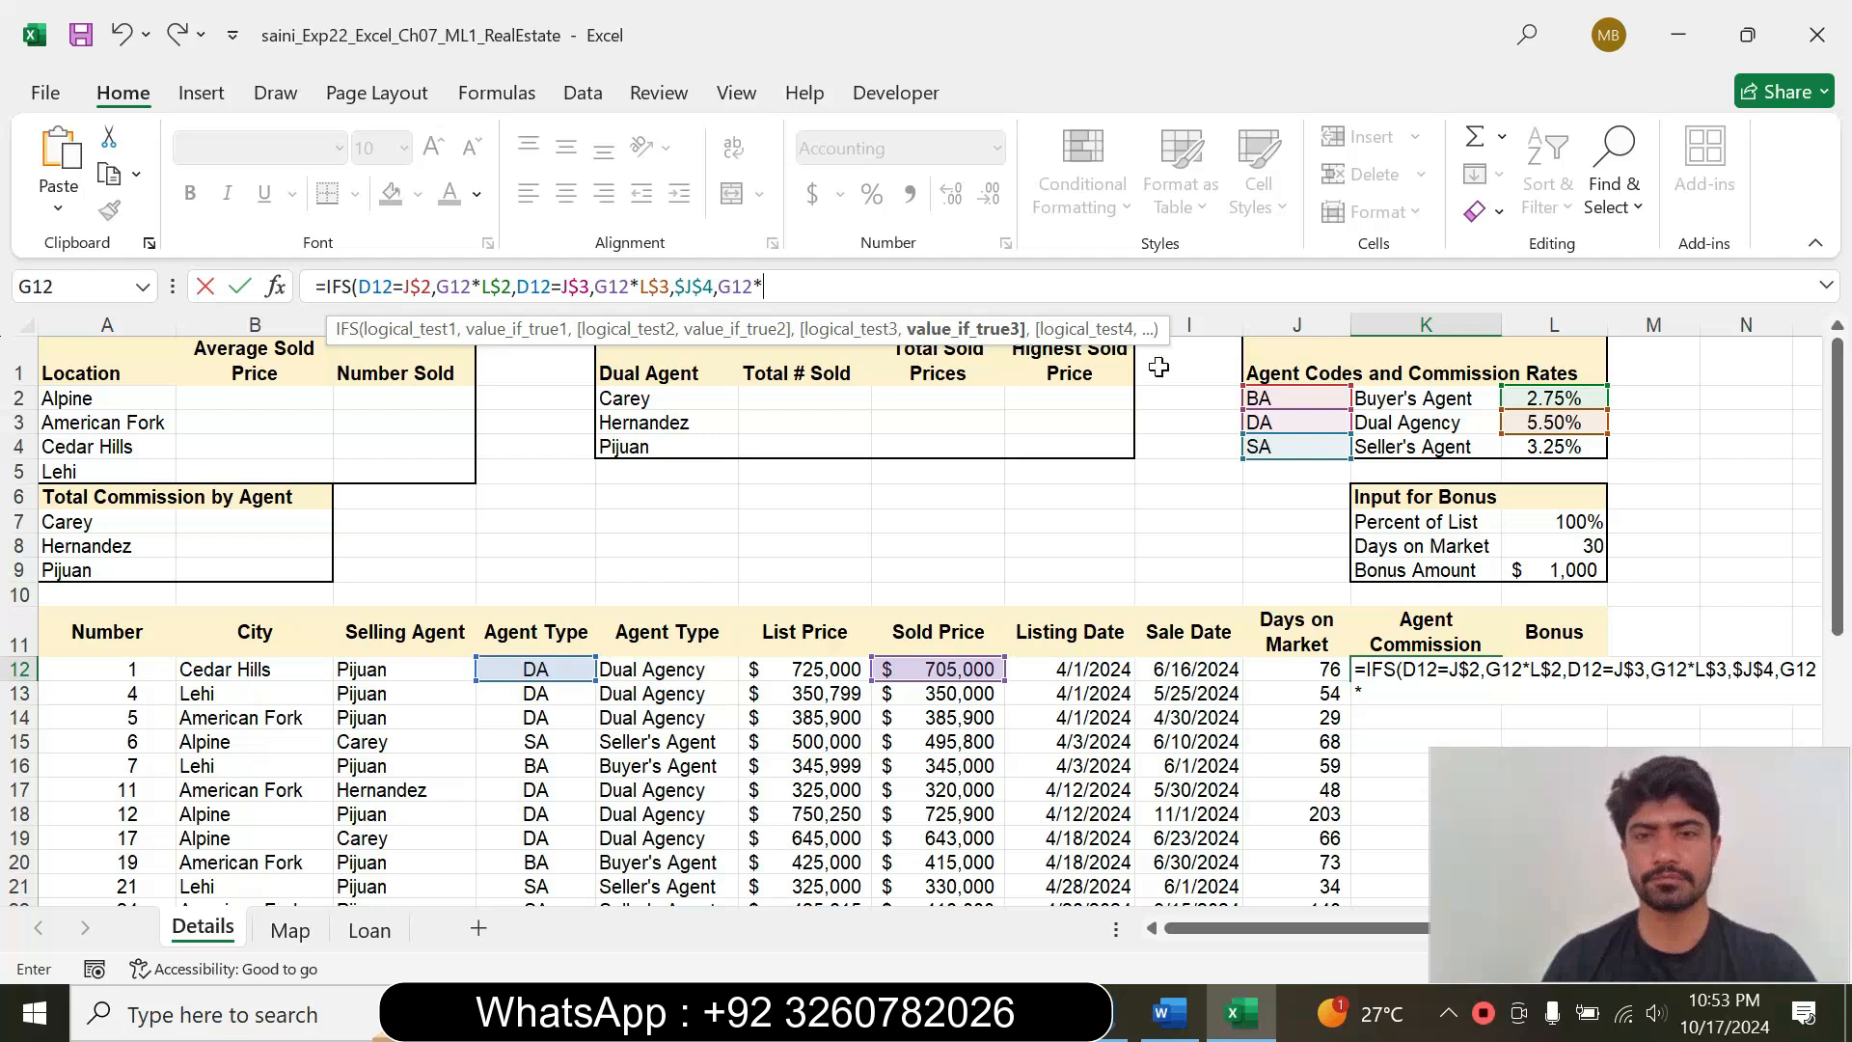
{"action": "left_click", "coordinate": [1549, 451]}
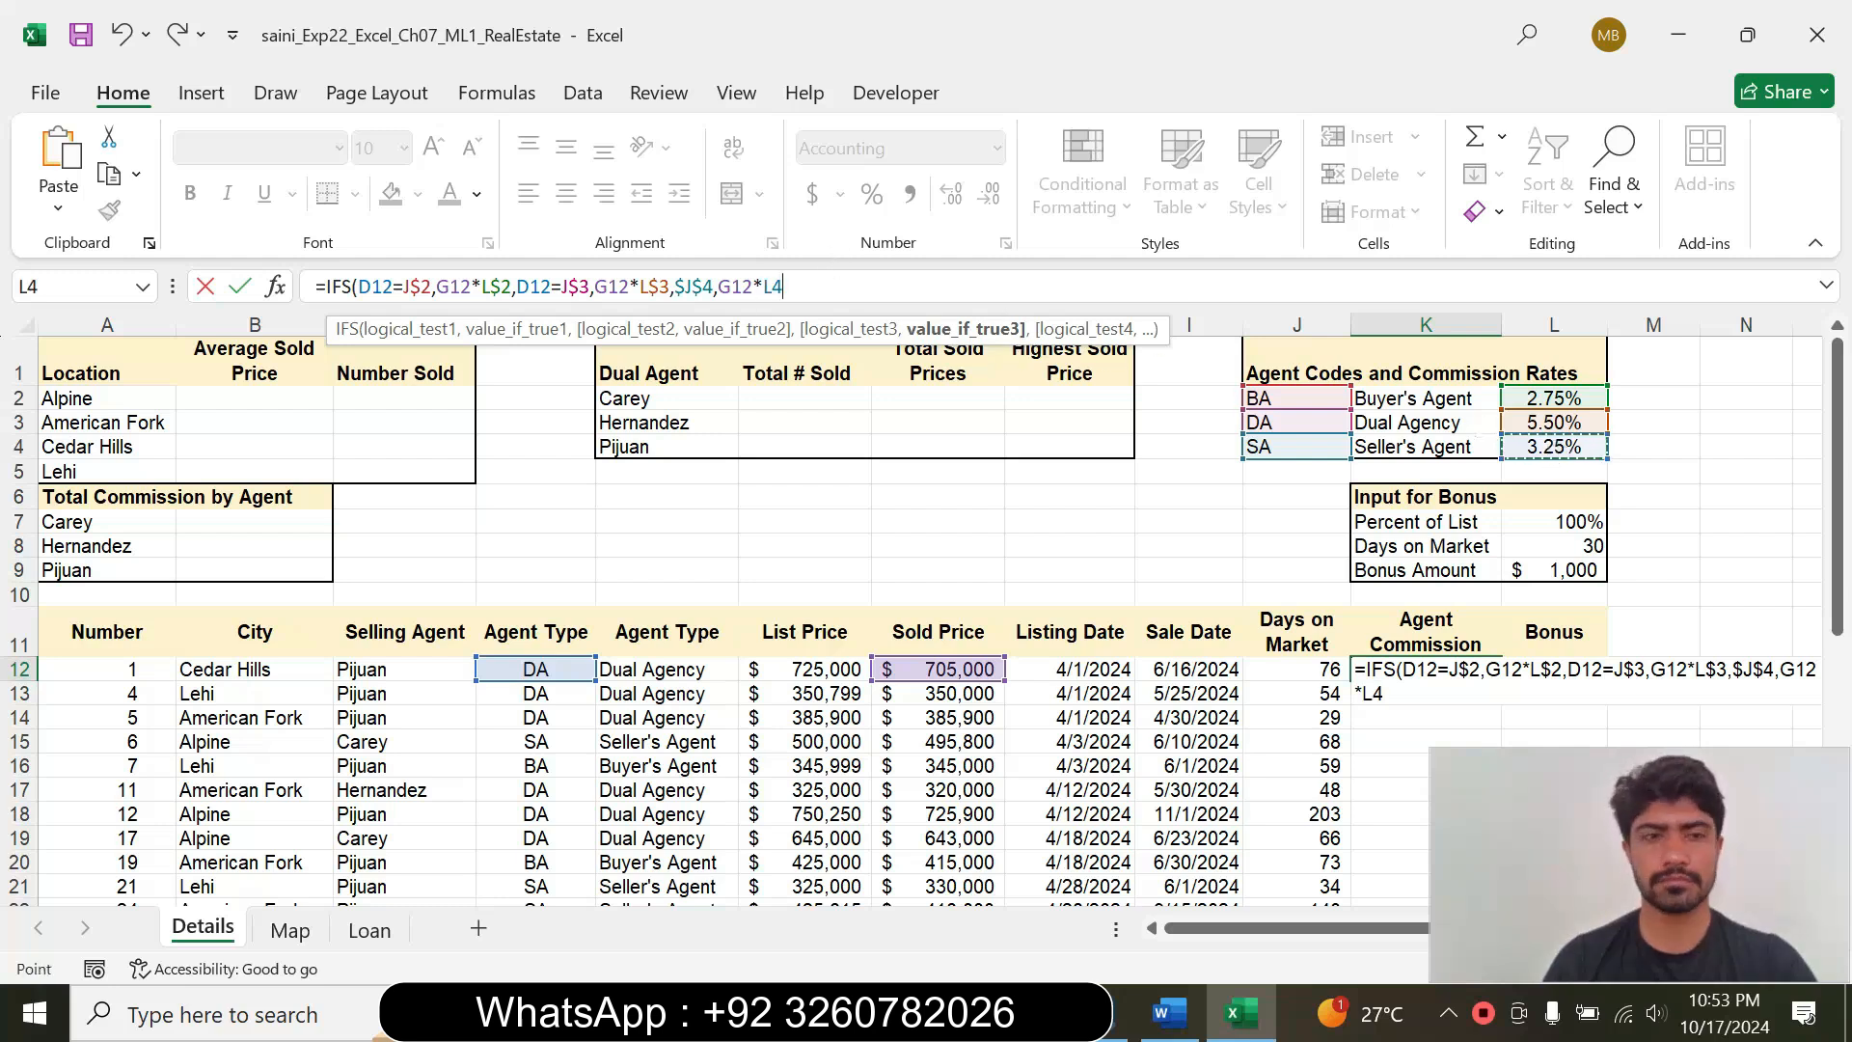
{"action": "key", "text": "F4"}
{"action": "key", "text": "F4"}
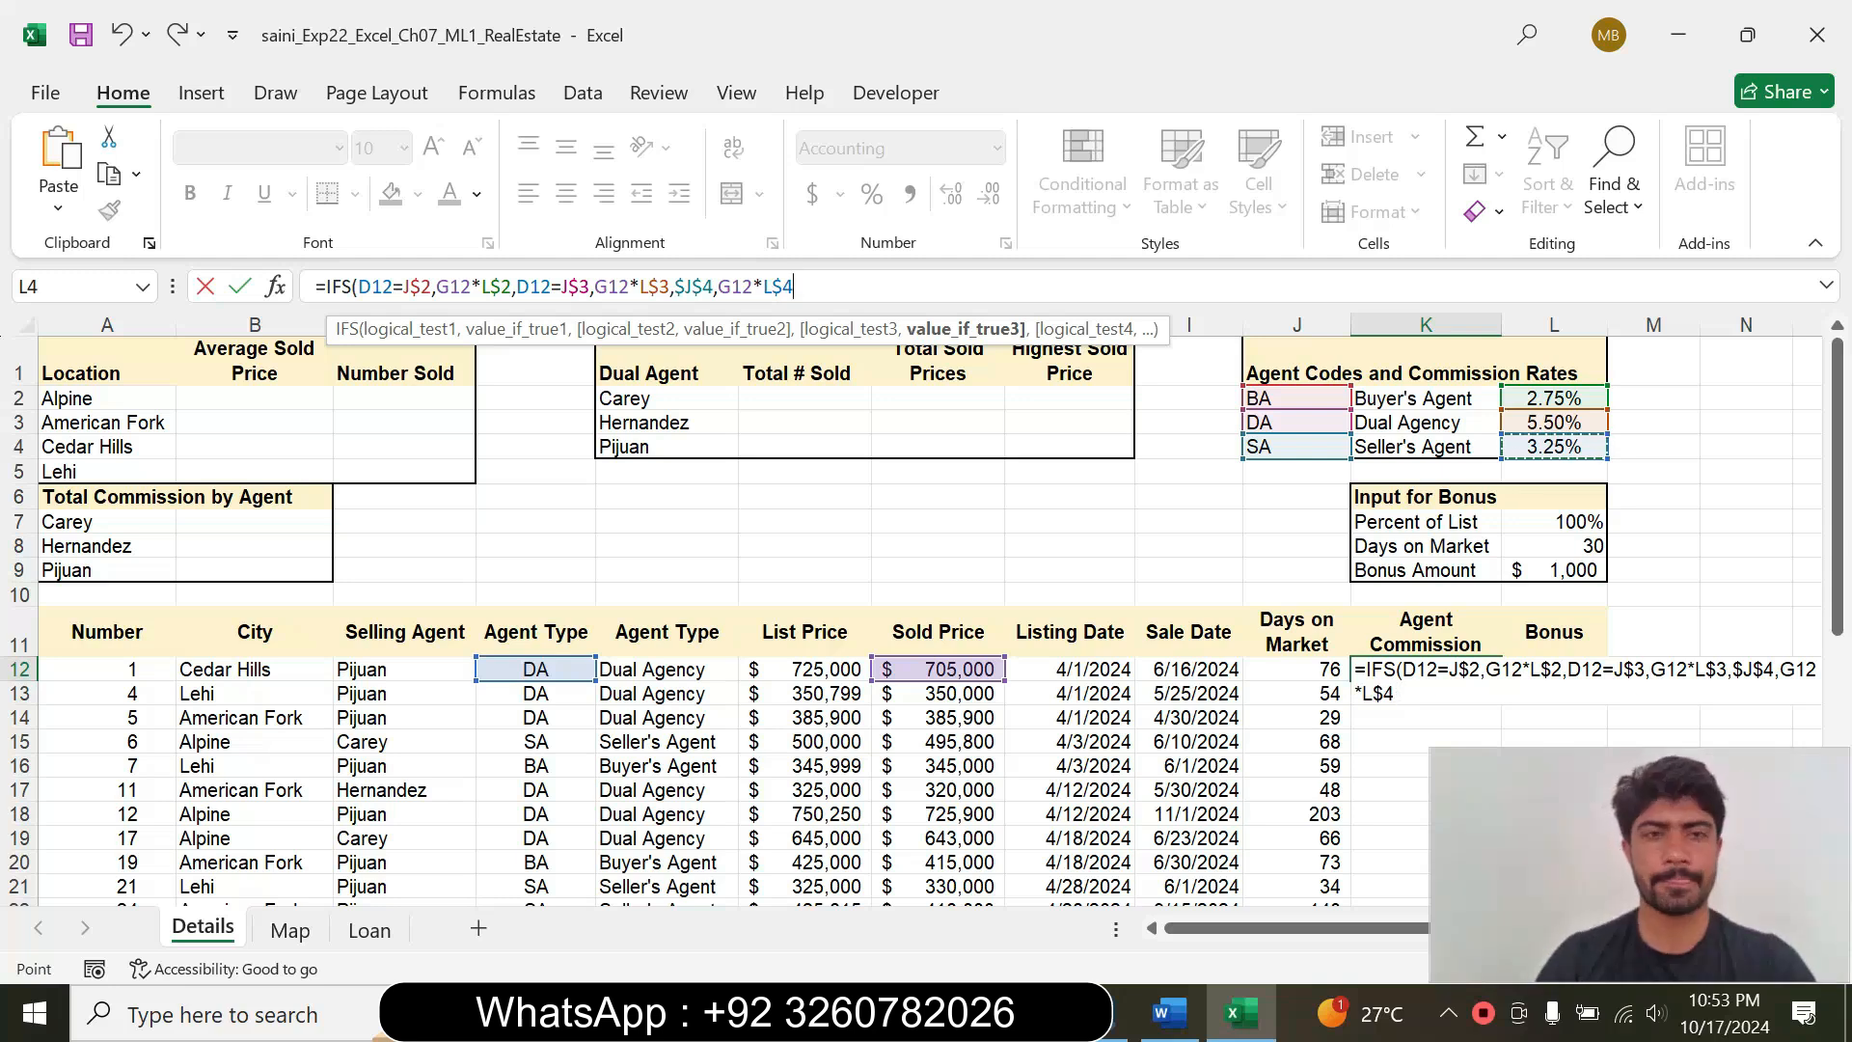
Step: Change the third test's reference to J$4 with only the row locked, and complete the IFS formula in K12
{"action": "left_click", "coordinate": [704, 286]}
{"action": "key", "text": "F4"}
{"action": "key", "text": "F4"}
{"action": "key", "text": "F4"}
{"action": "key", "text": "F4"}
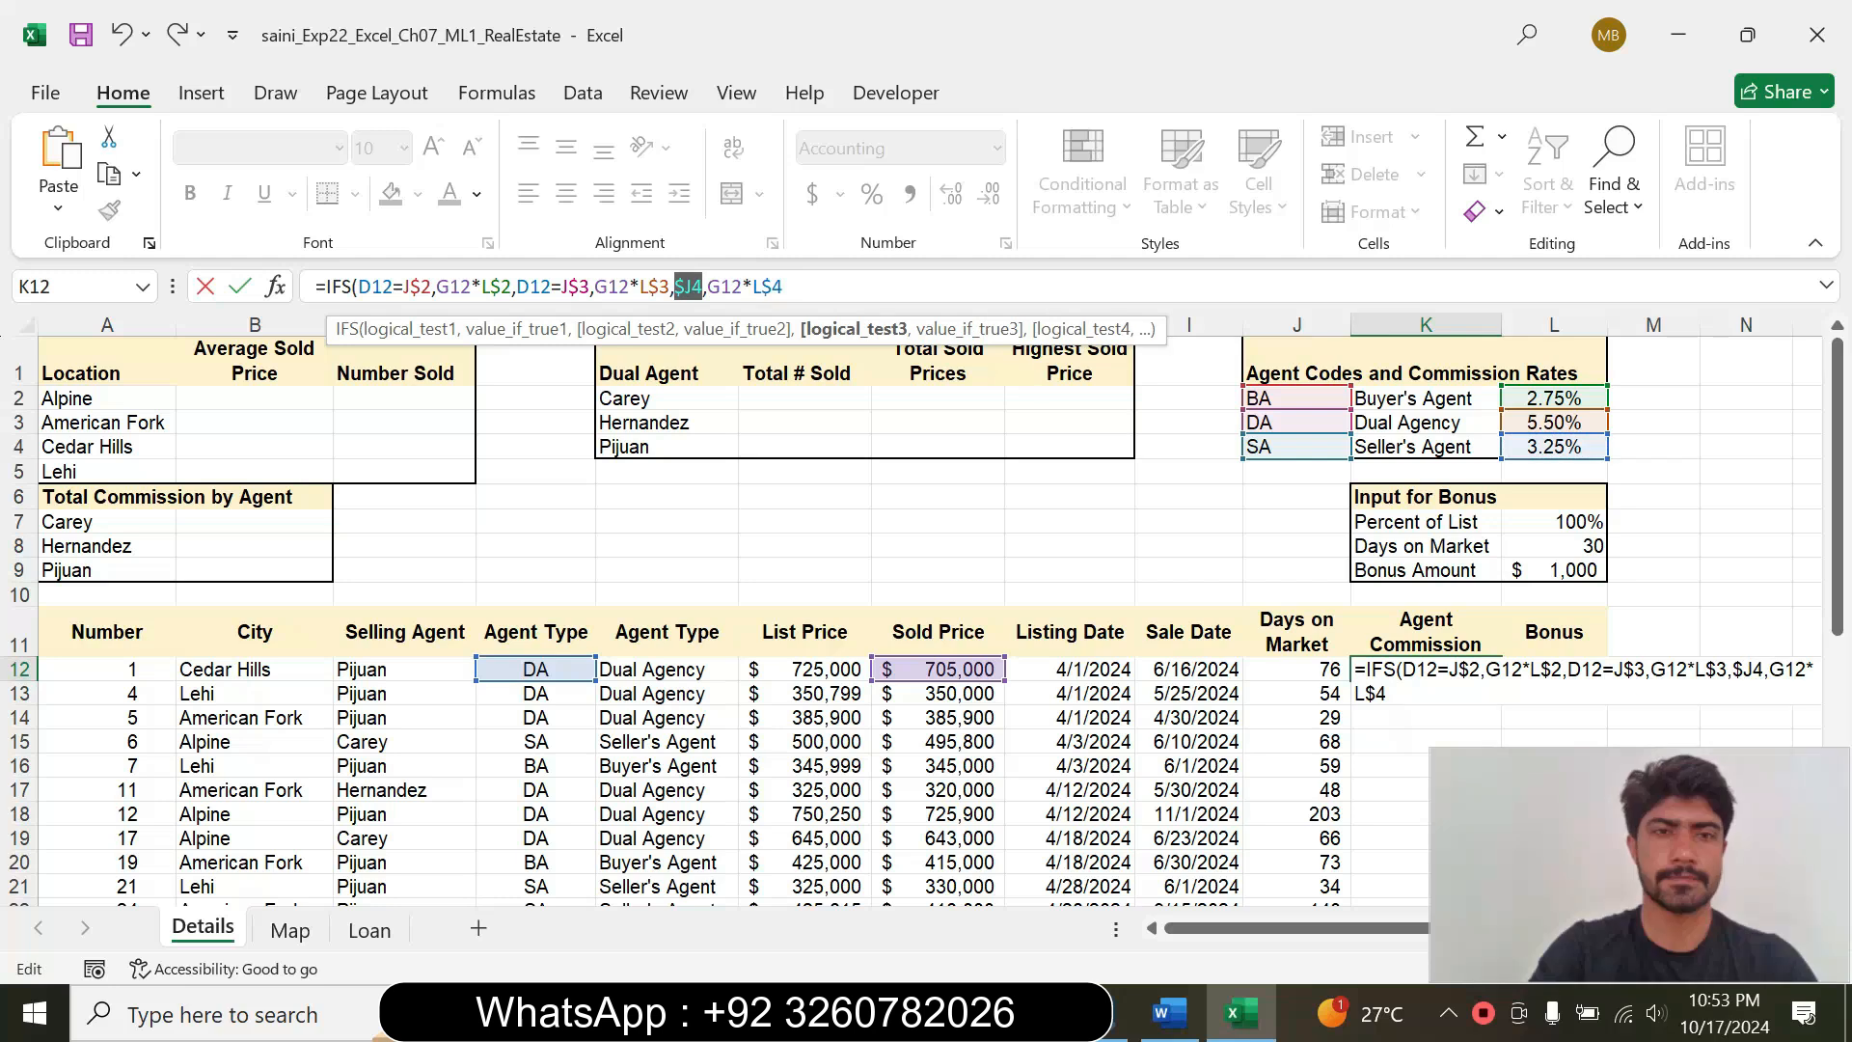
{"action": "key", "text": "F4"}
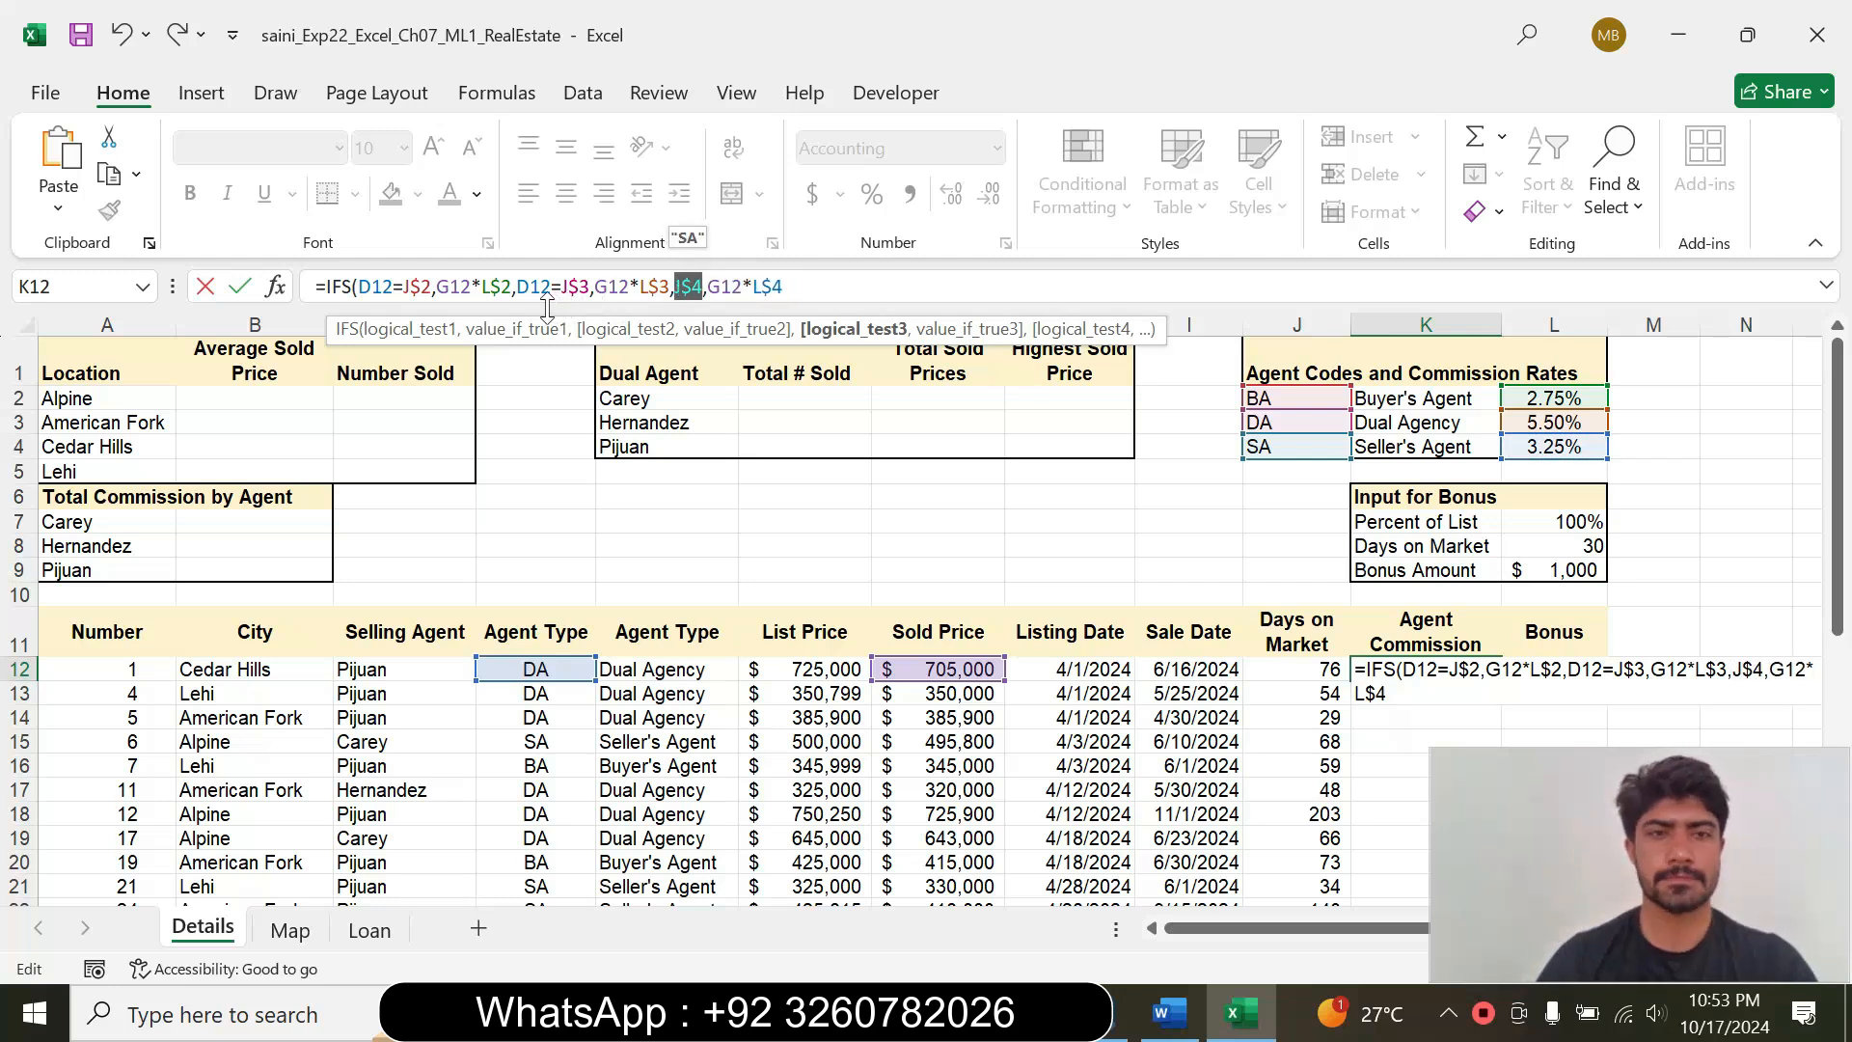
{"action": "left_click", "coordinate": [786, 287]}
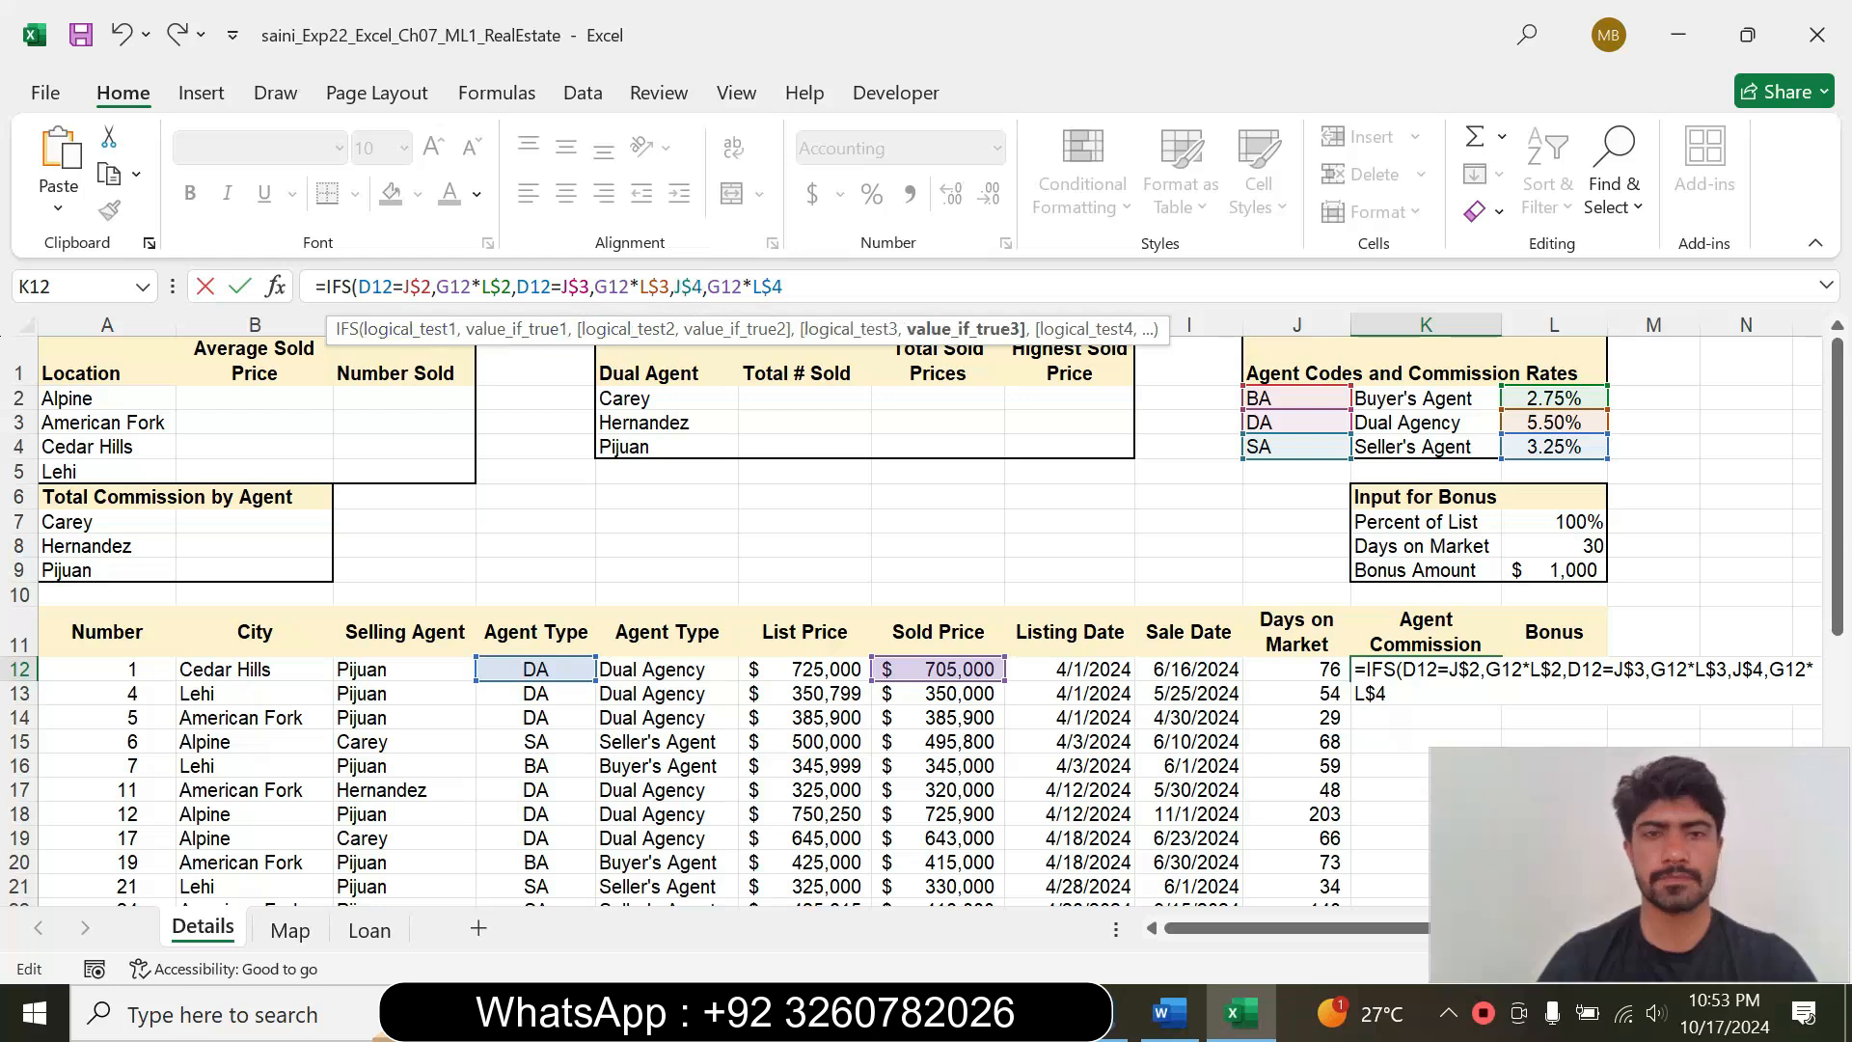
{"action": "type", "text": ")"}
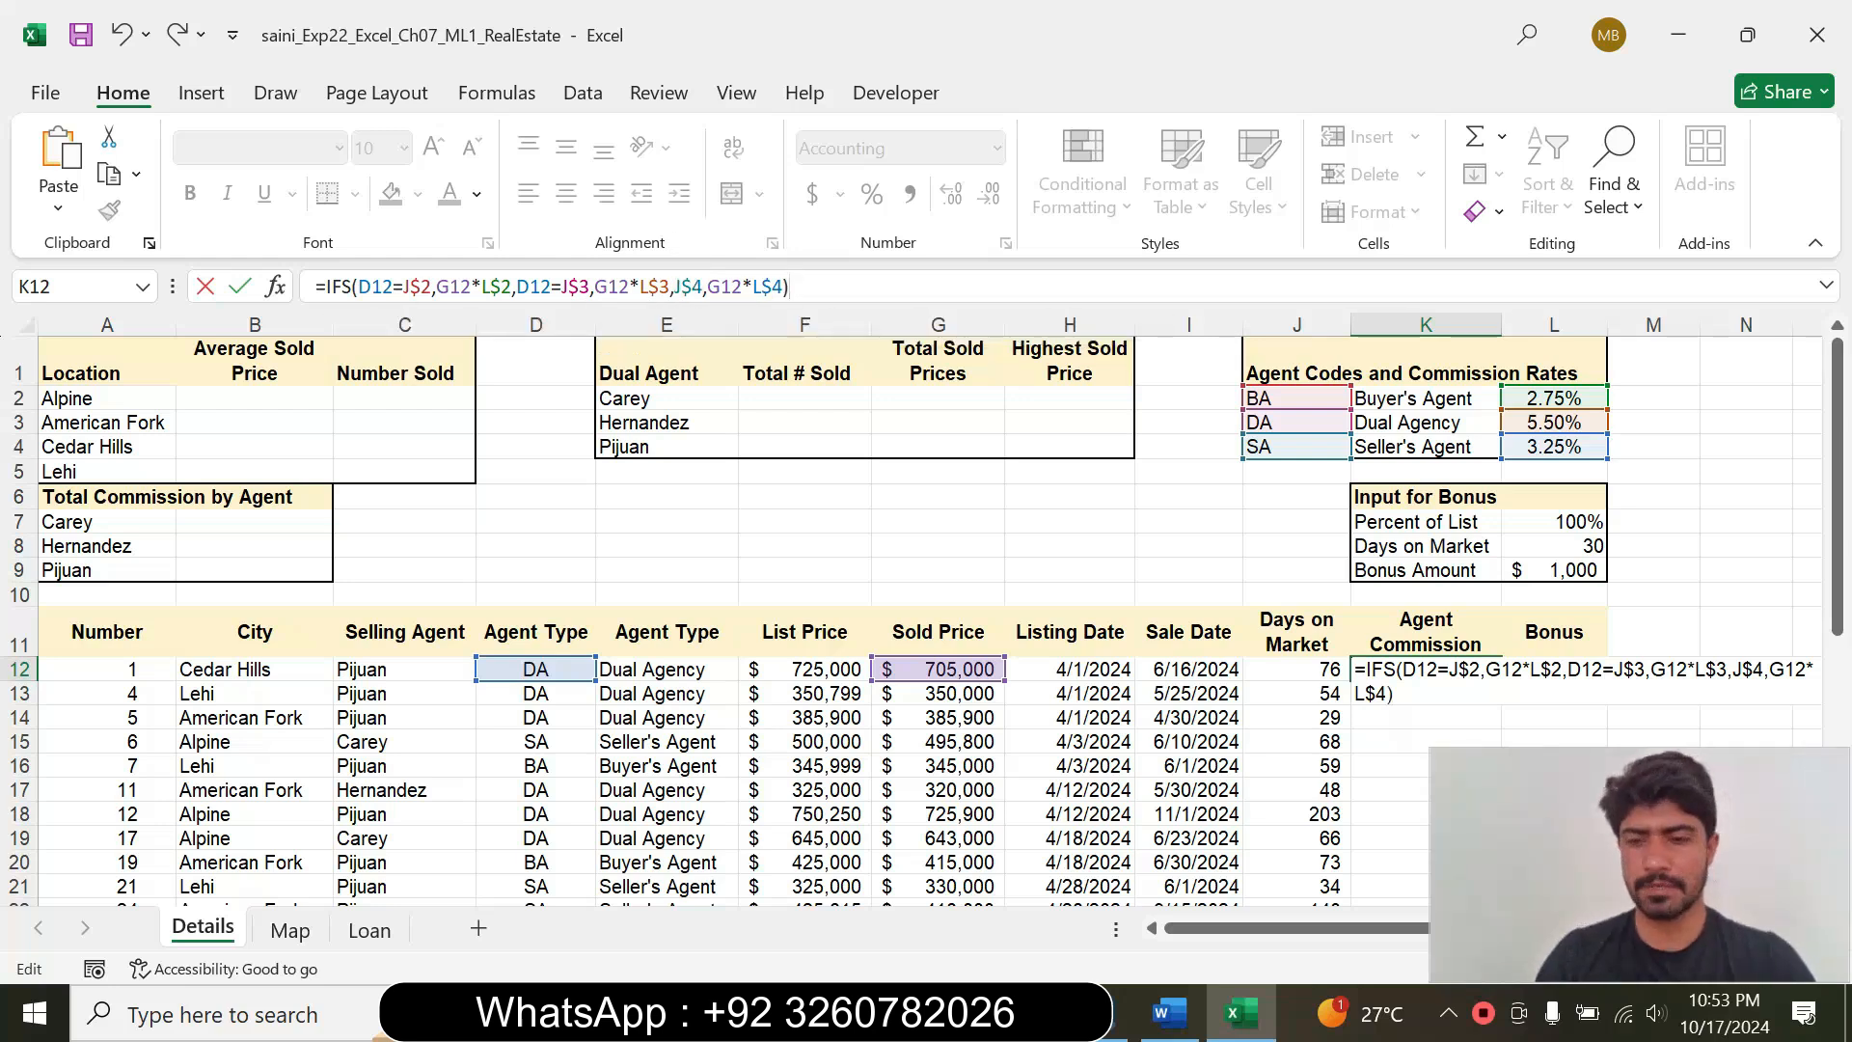
{"action": "key", "text": "Return"}
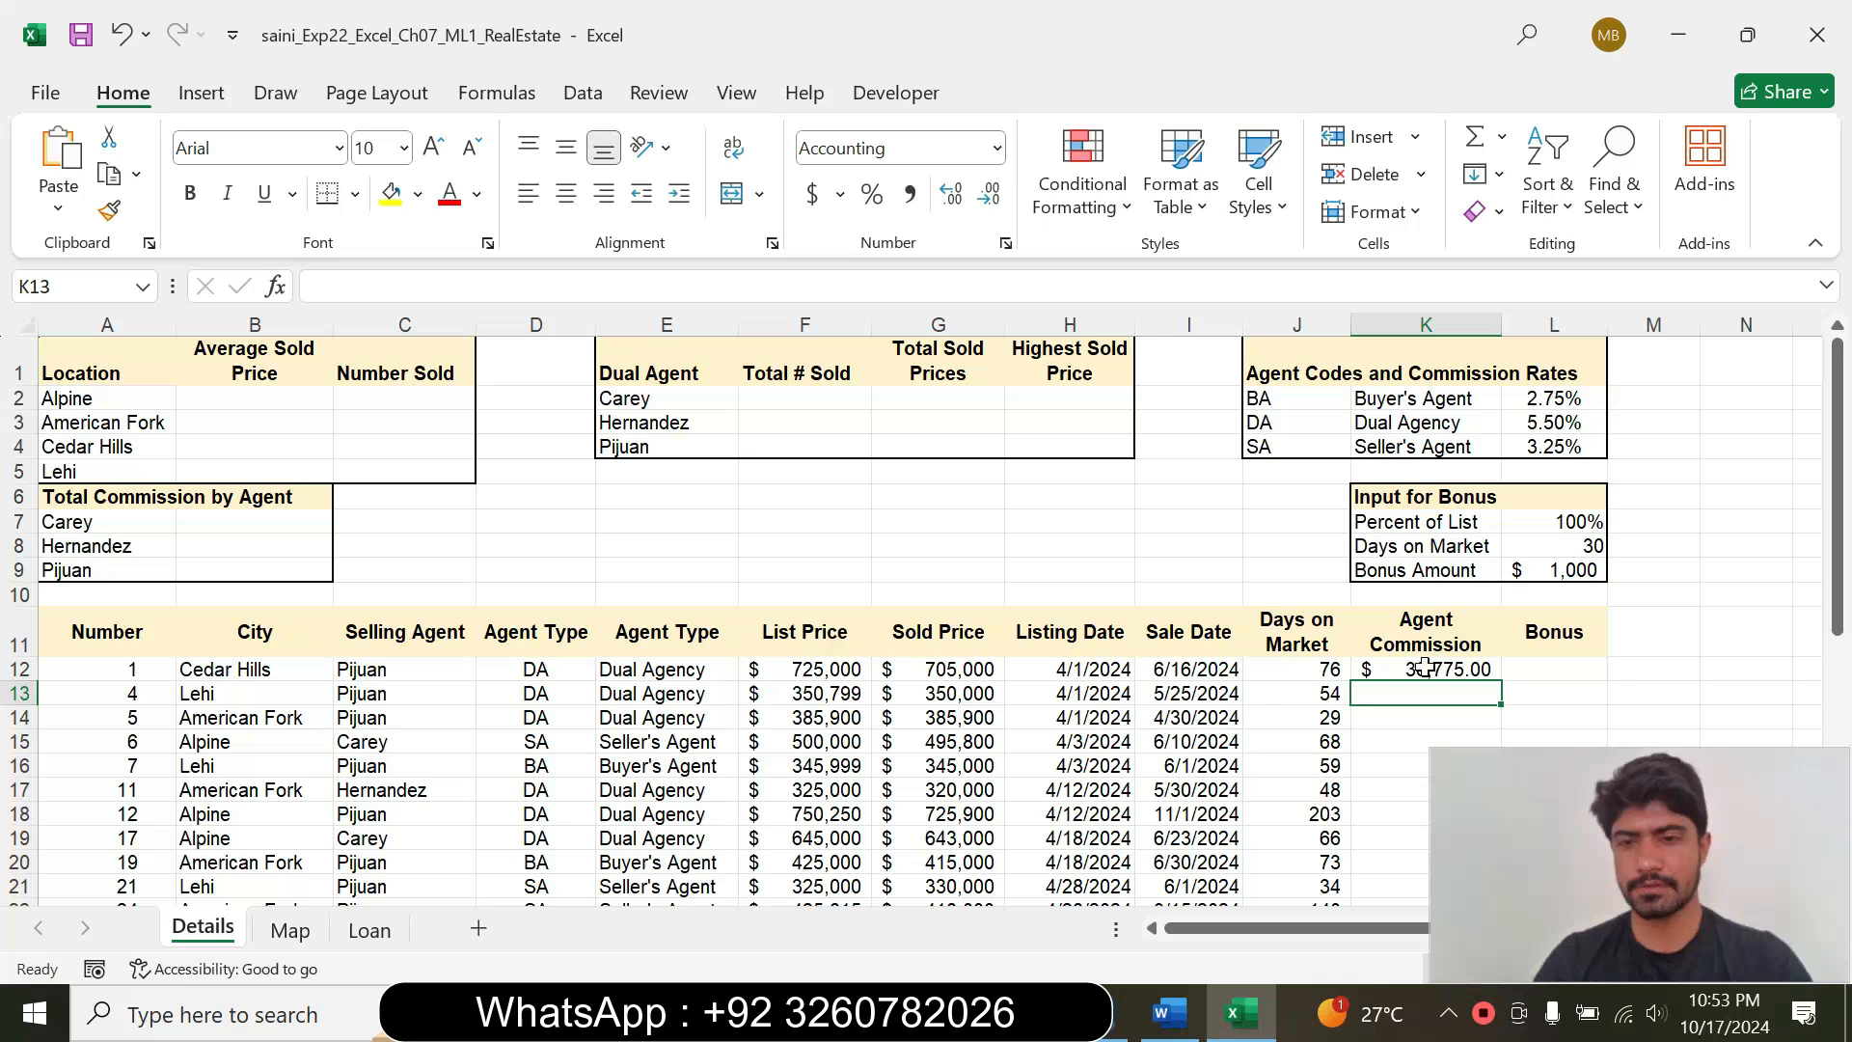
Step: Try to copy the IFS commission formula from K12 to K13:K39 as step 4 of the Word instructions requires
{"action": "left_click", "coordinate": [1433, 667]}
{"action": "left_click", "coordinate": [1169, 1013]}
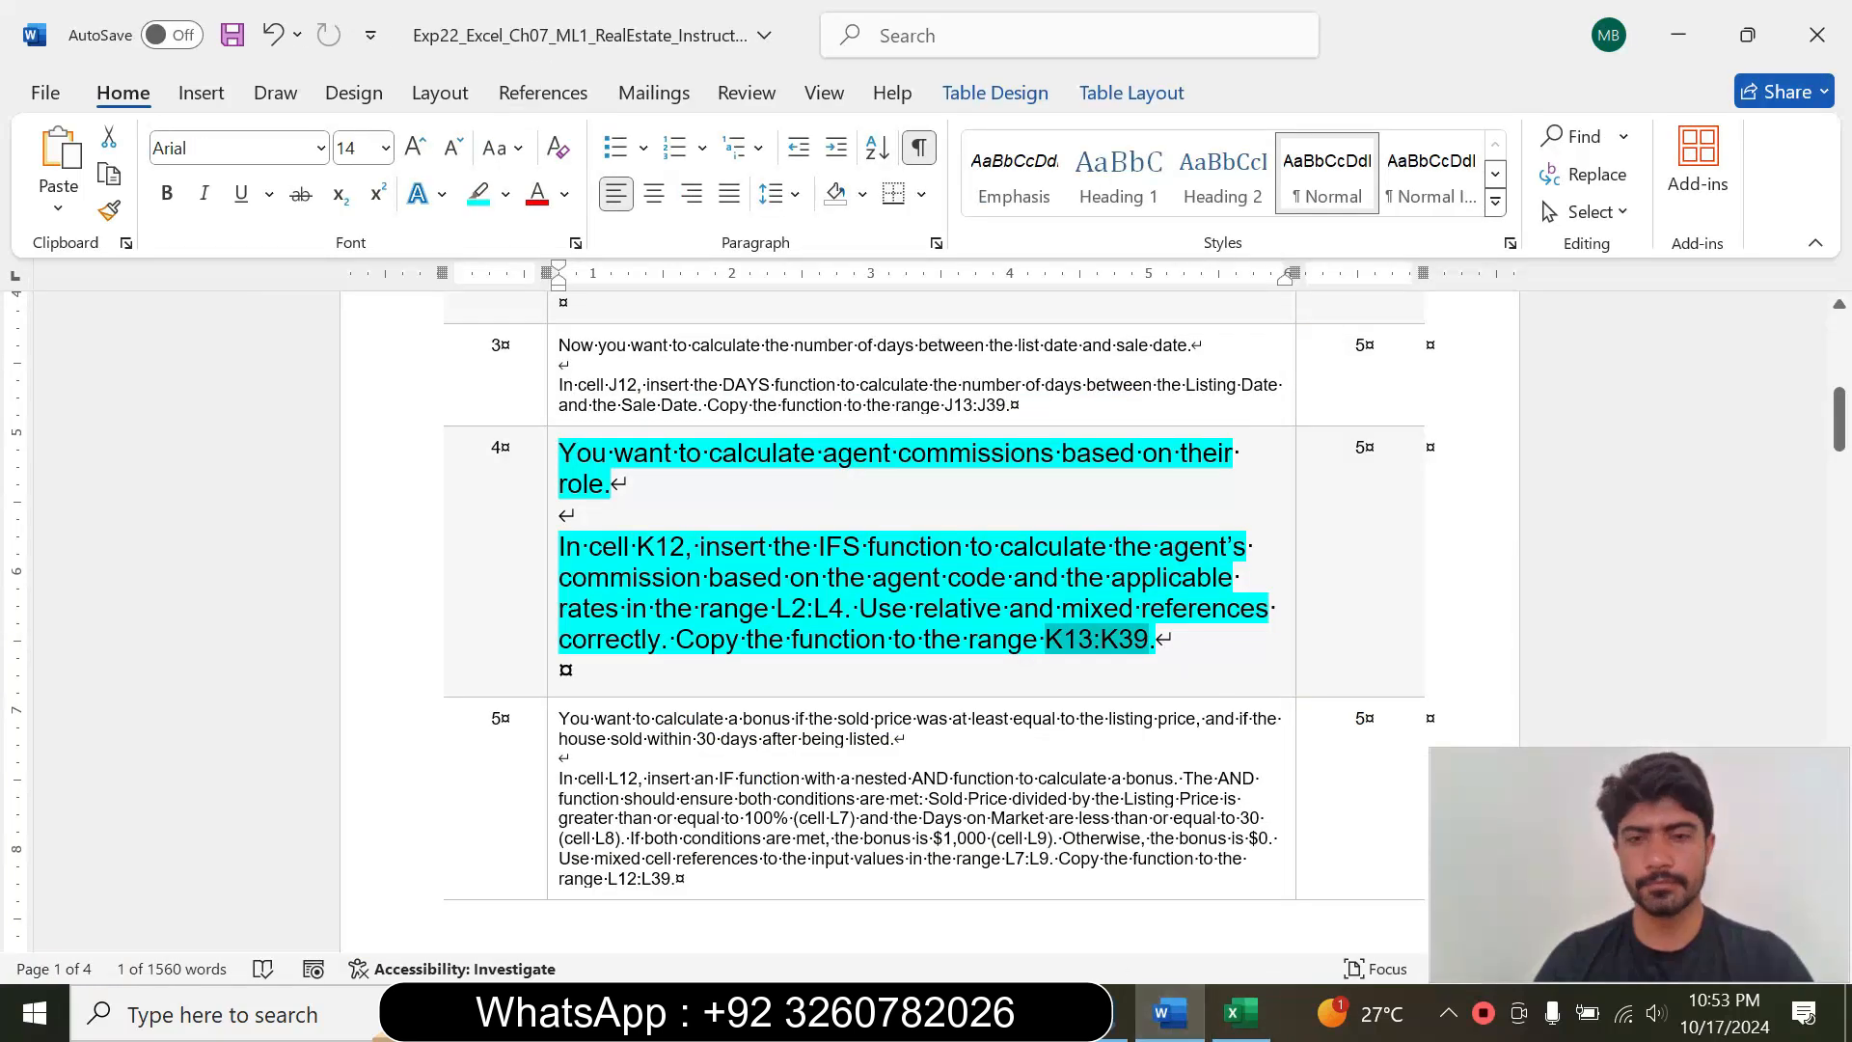
{"action": "left_click_drag", "start_coordinate": [677, 638], "coordinate": [1129, 661]}
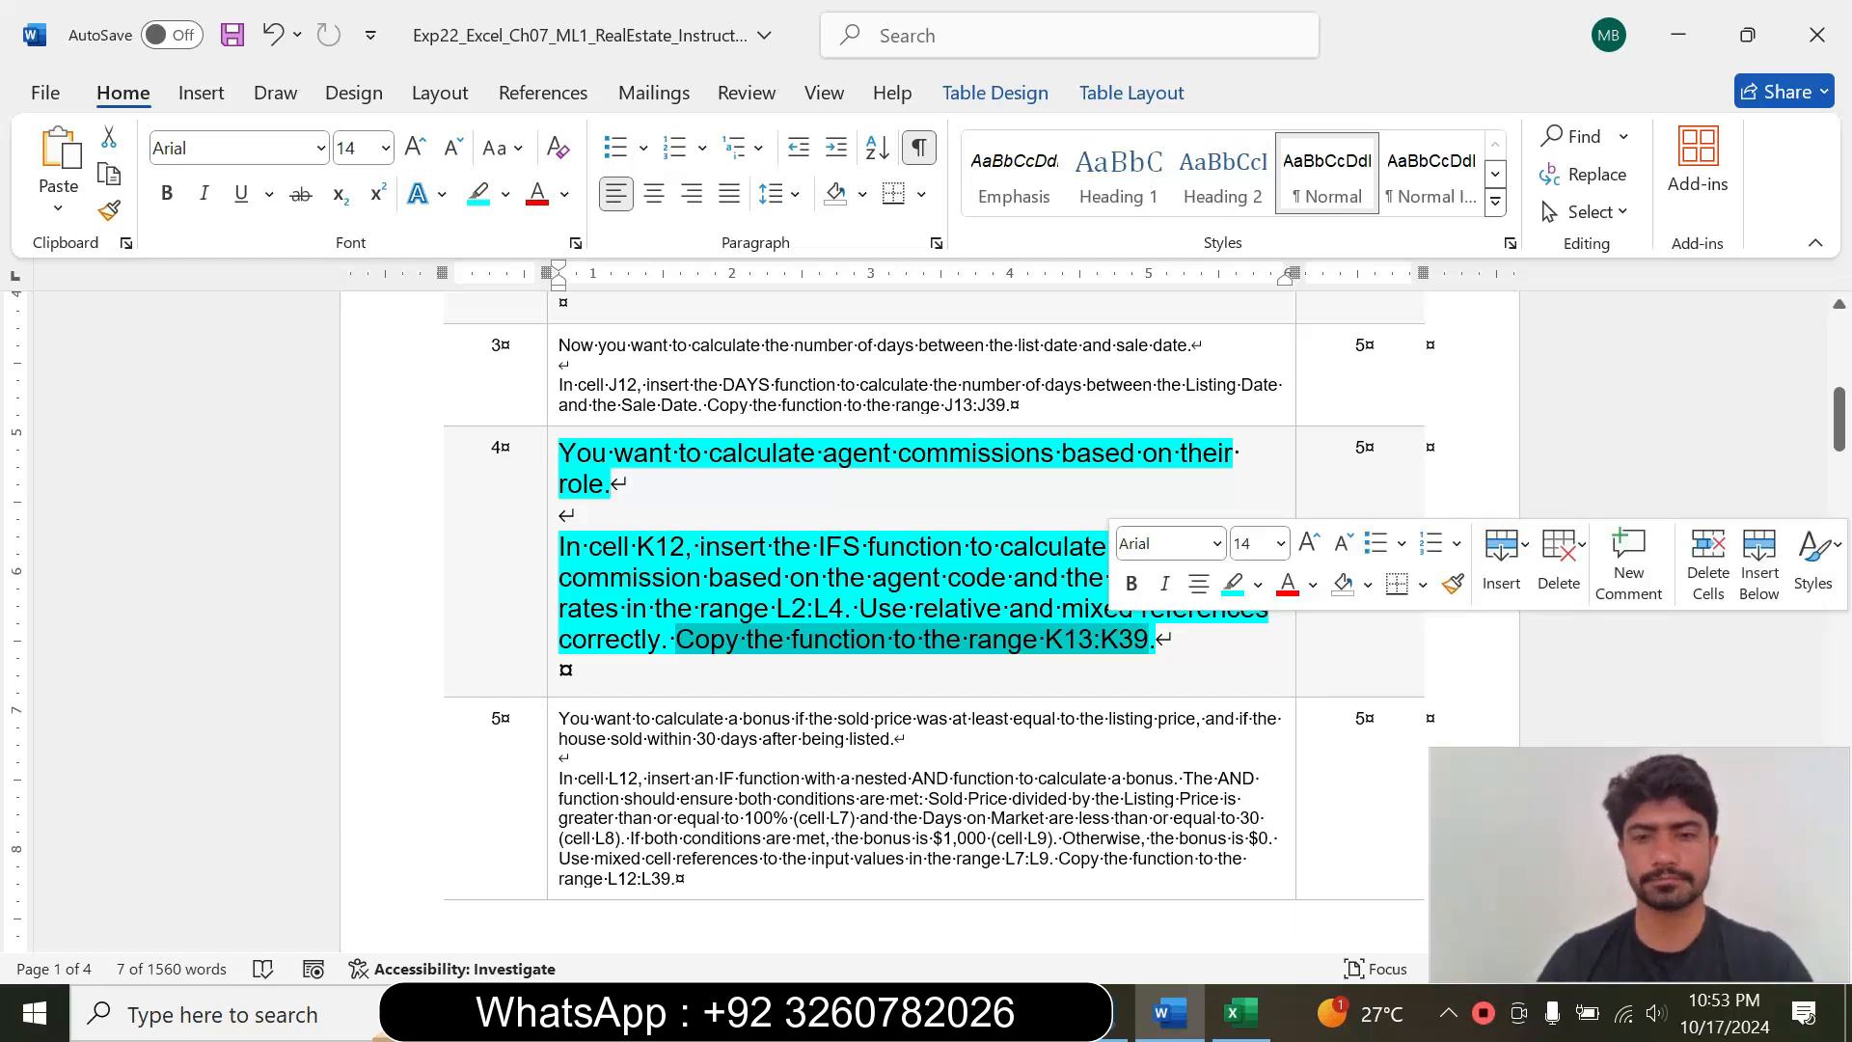
{"action": "left_click", "coordinate": [1244, 1014]}
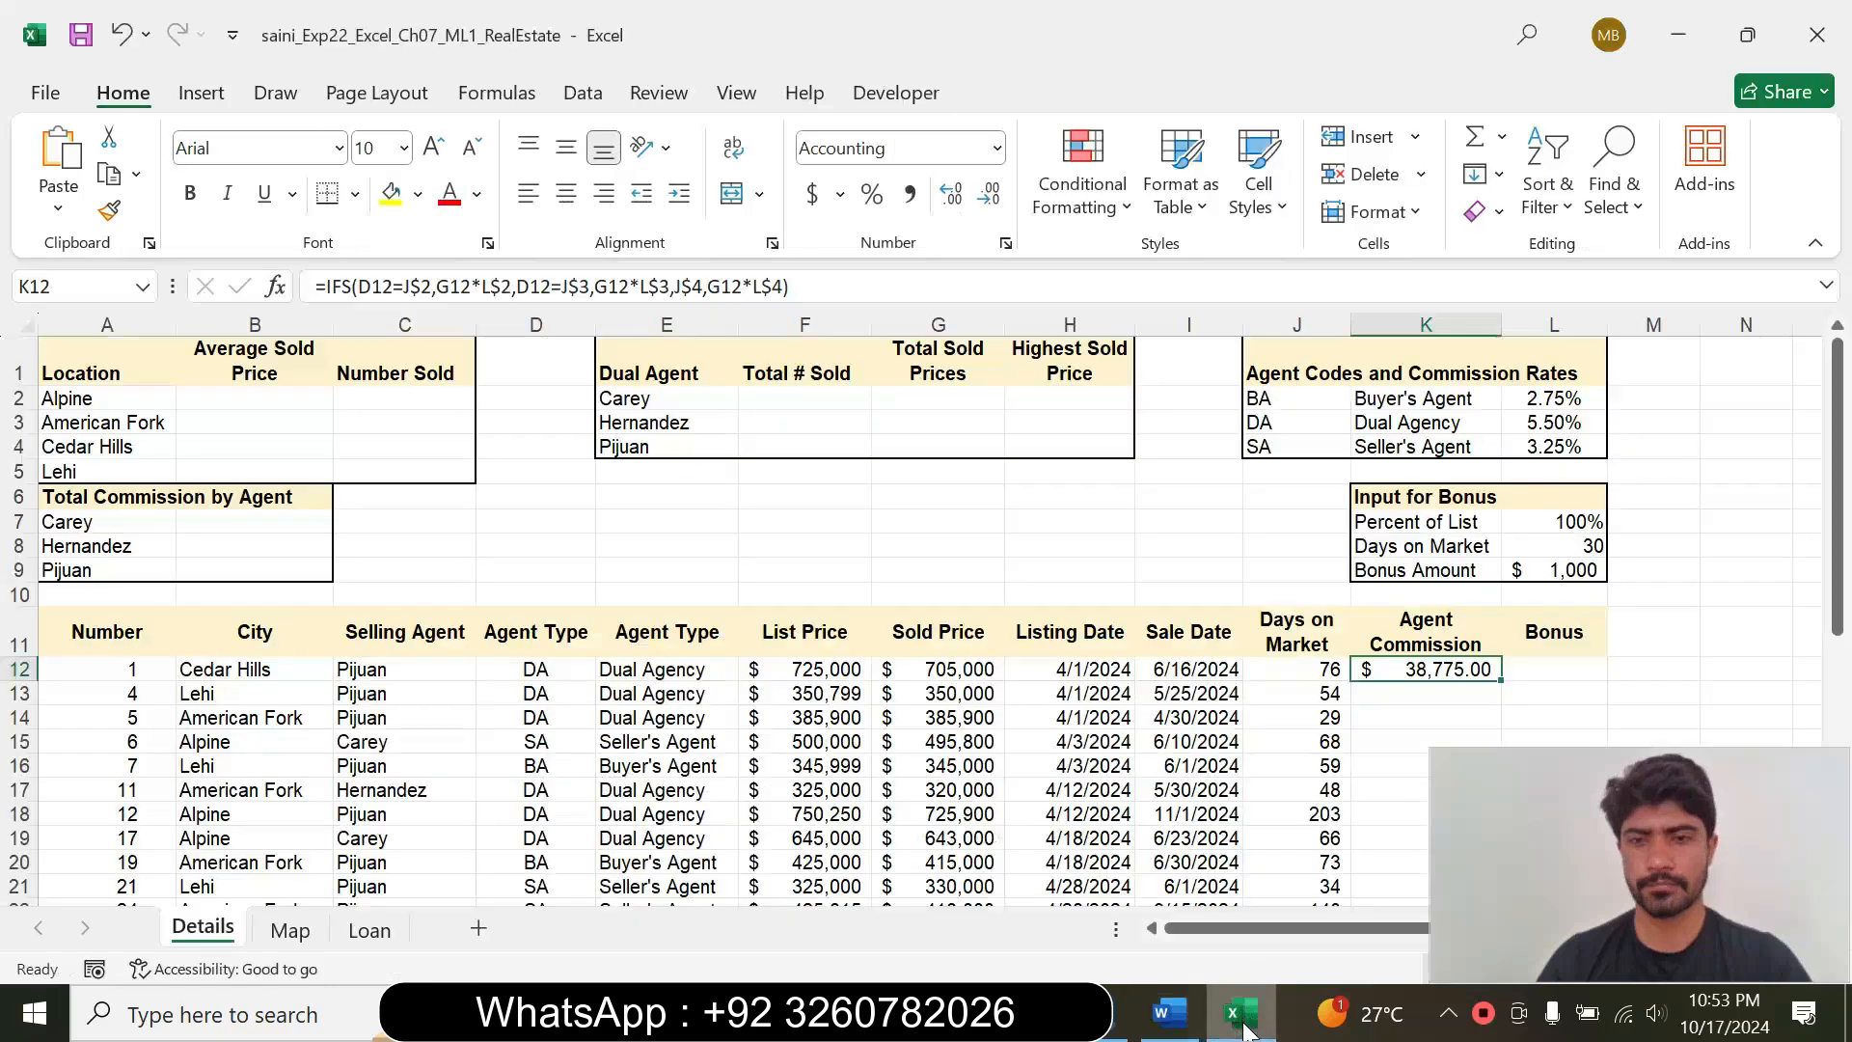
{"action": "left_click_drag", "start_coordinate": [1583, 803], "coordinate": [852, 745]}
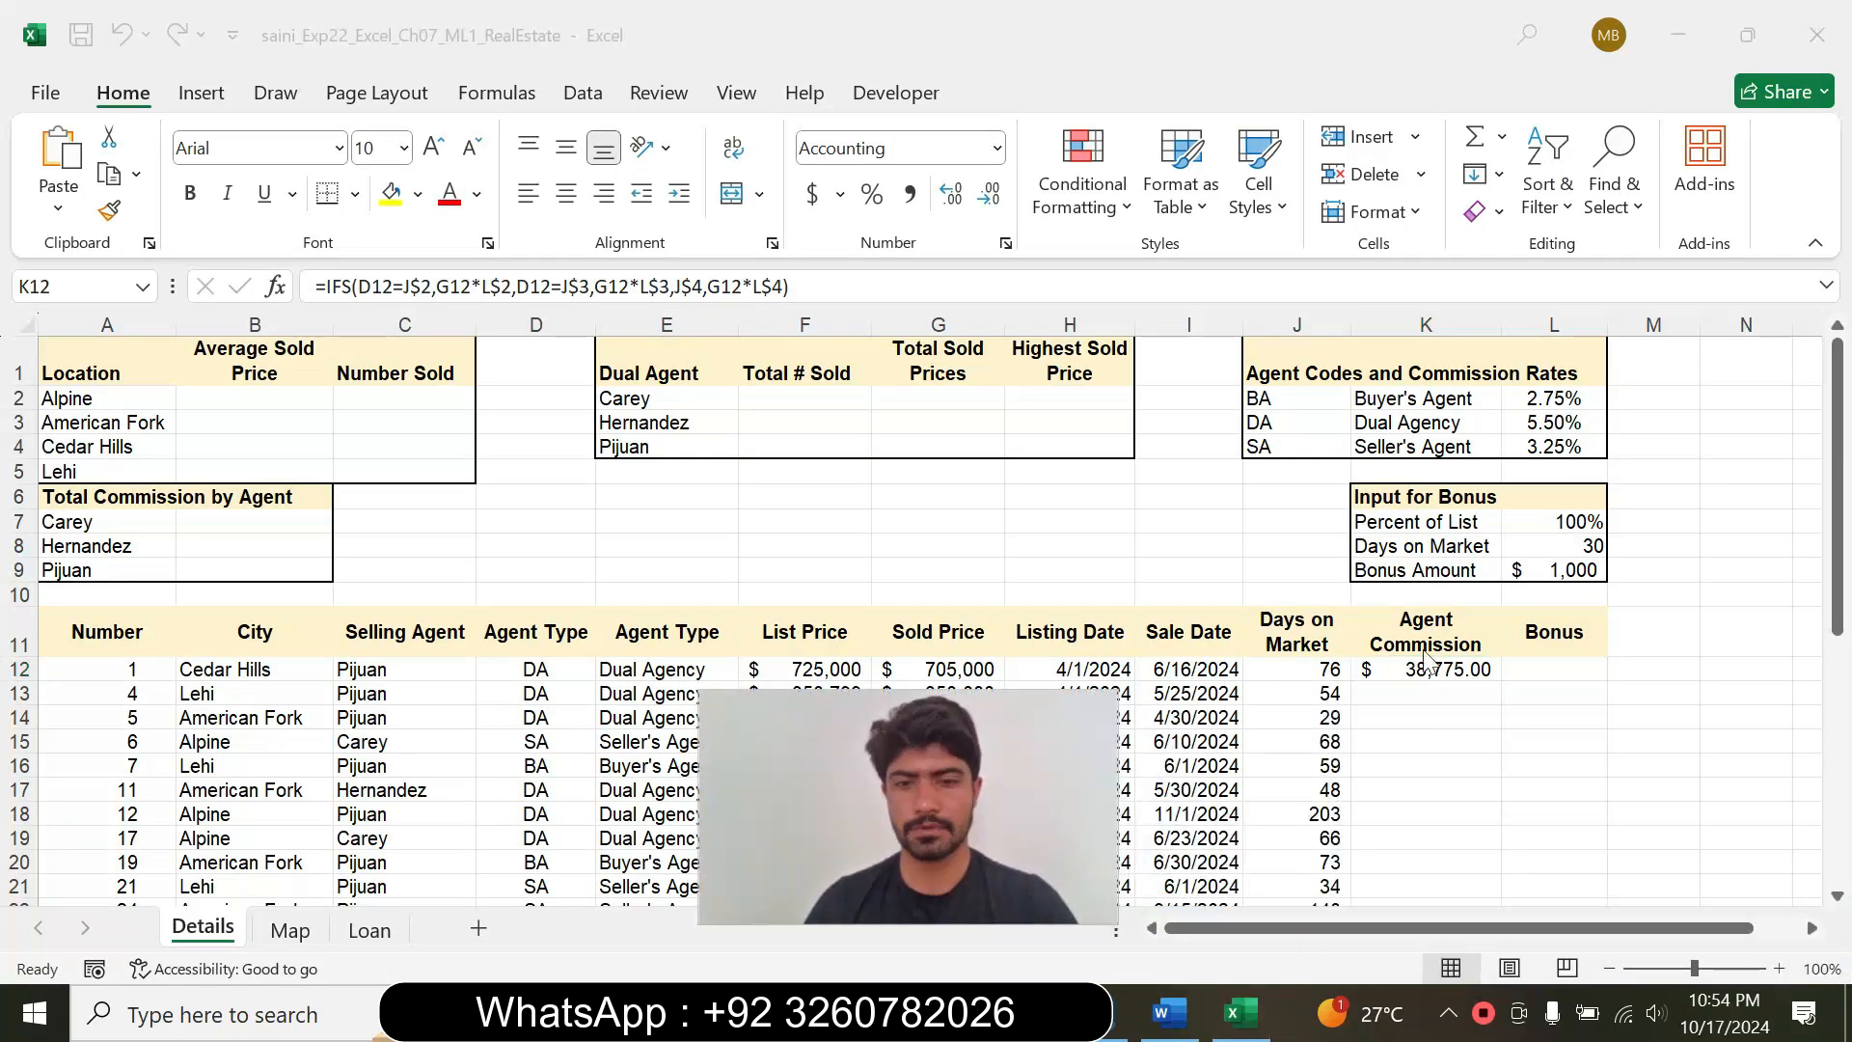
{"action": "left_click", "coordinate": [1485, 675]}
{"action": "left_click_drag", "start_coordinate": [1501, 687], "coordinate": [1419, 845]}
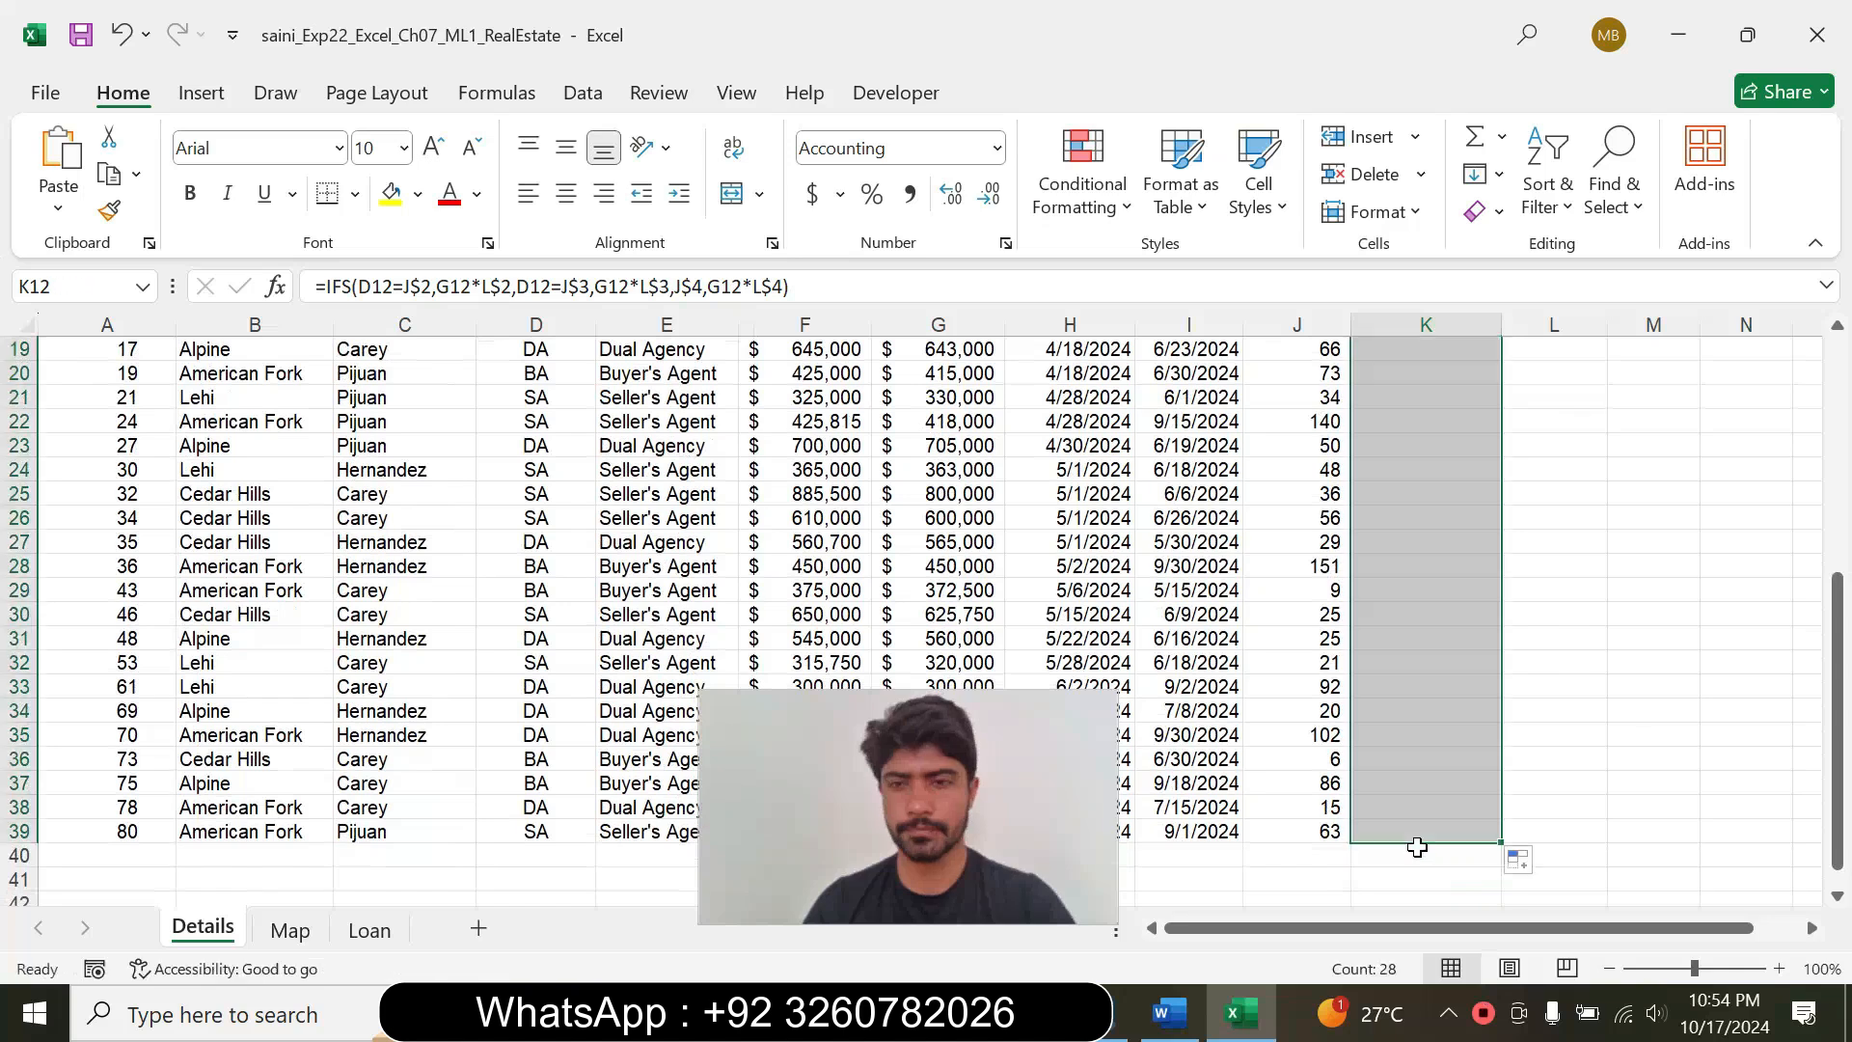
{"action": "left_click_drag", "start_coordinate": [1838, 724], "coordinate": [1790, 475]}
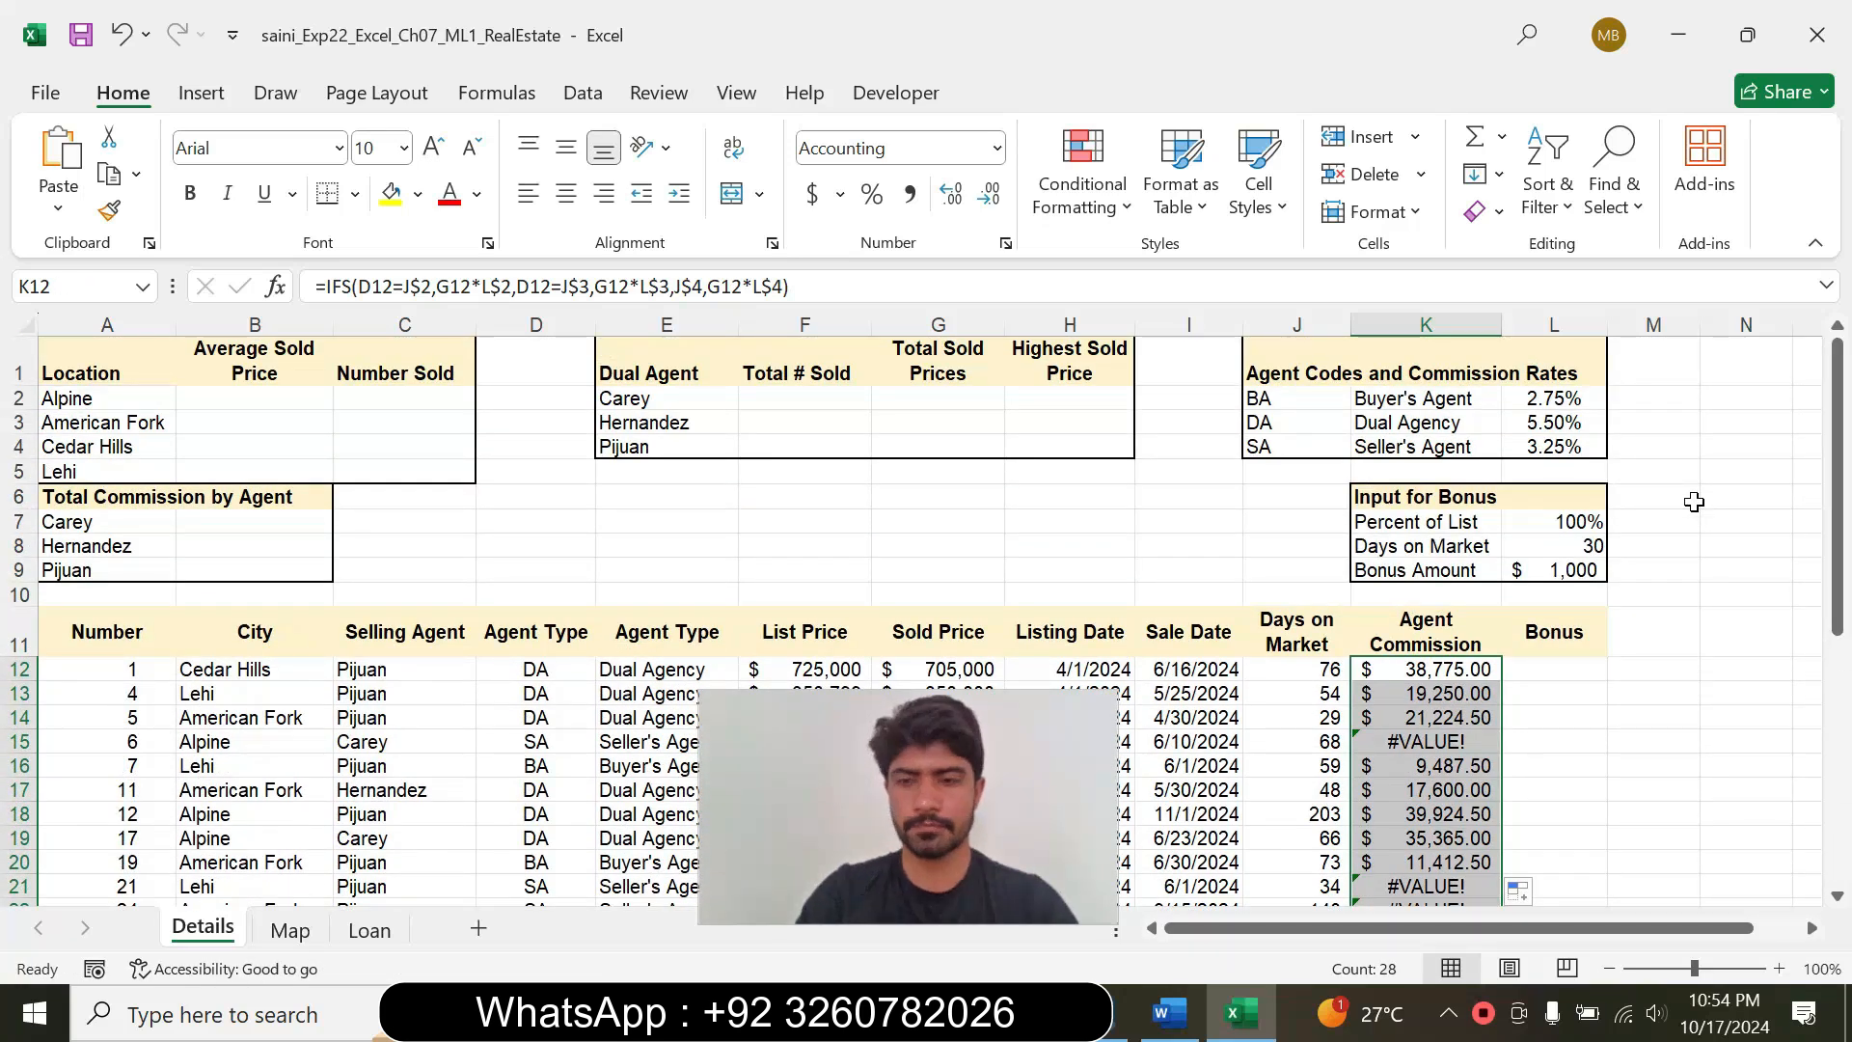
{"action": "key", "text": "ctrl+z"}
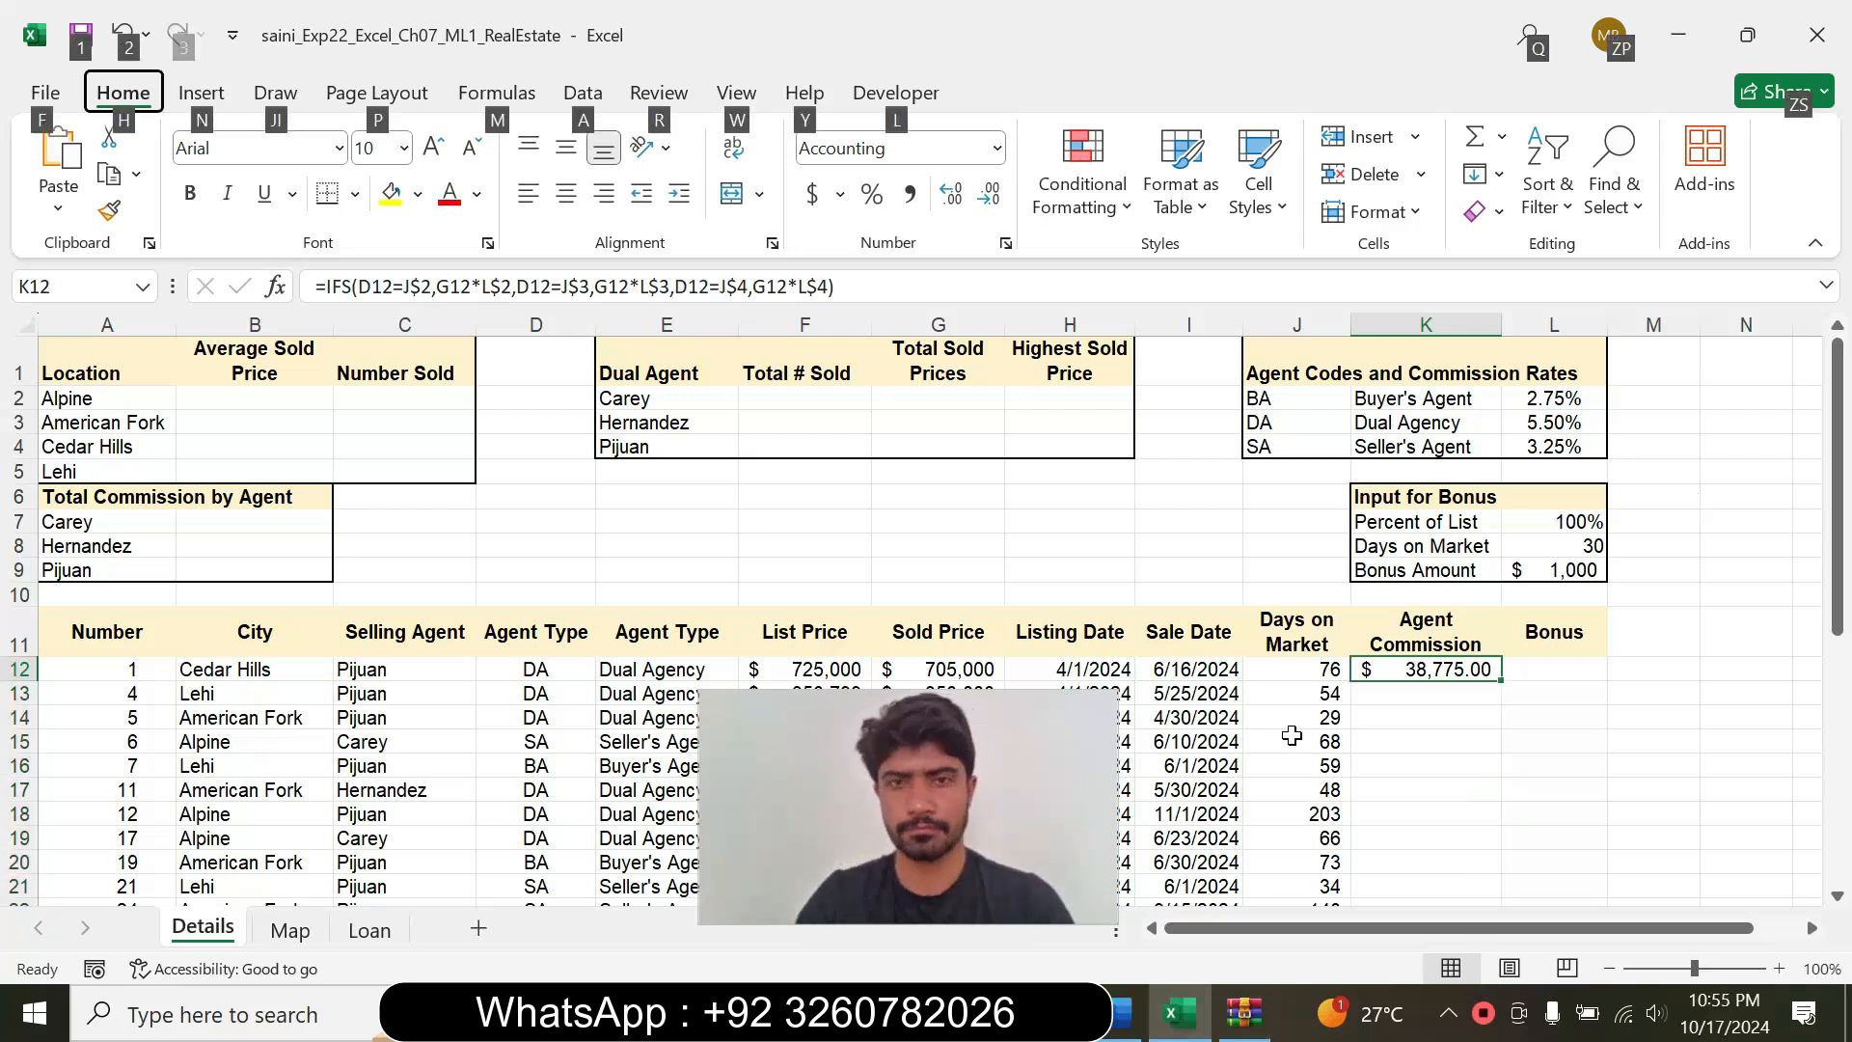
Step: Copy the commission formula with the D12=J$4 test from K12 down through K38
{"action": "left_click", "coordinate": [1293, 738]}
{"action": "left_click", "coordinate": [1426, 674]}
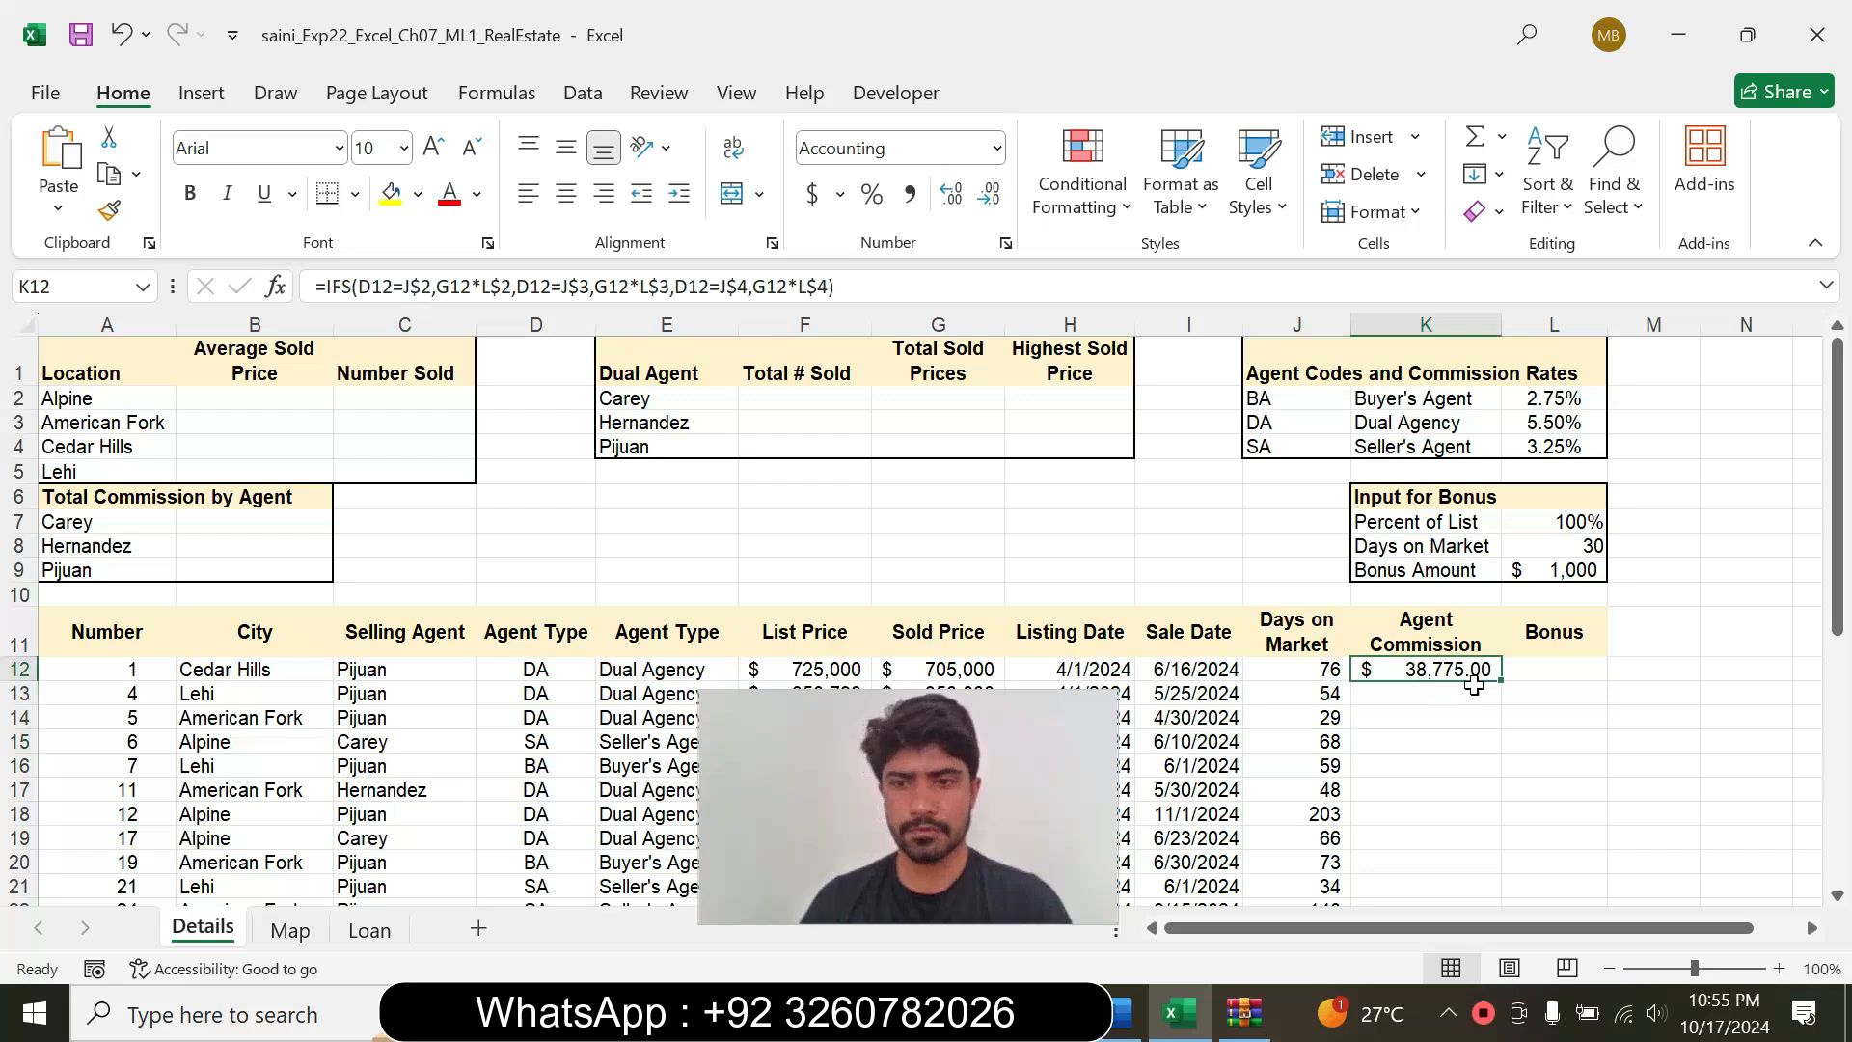
{"action": "left_click_drag", "start_coordinate": [1502, 688], "coordinate": [1424, 771]}
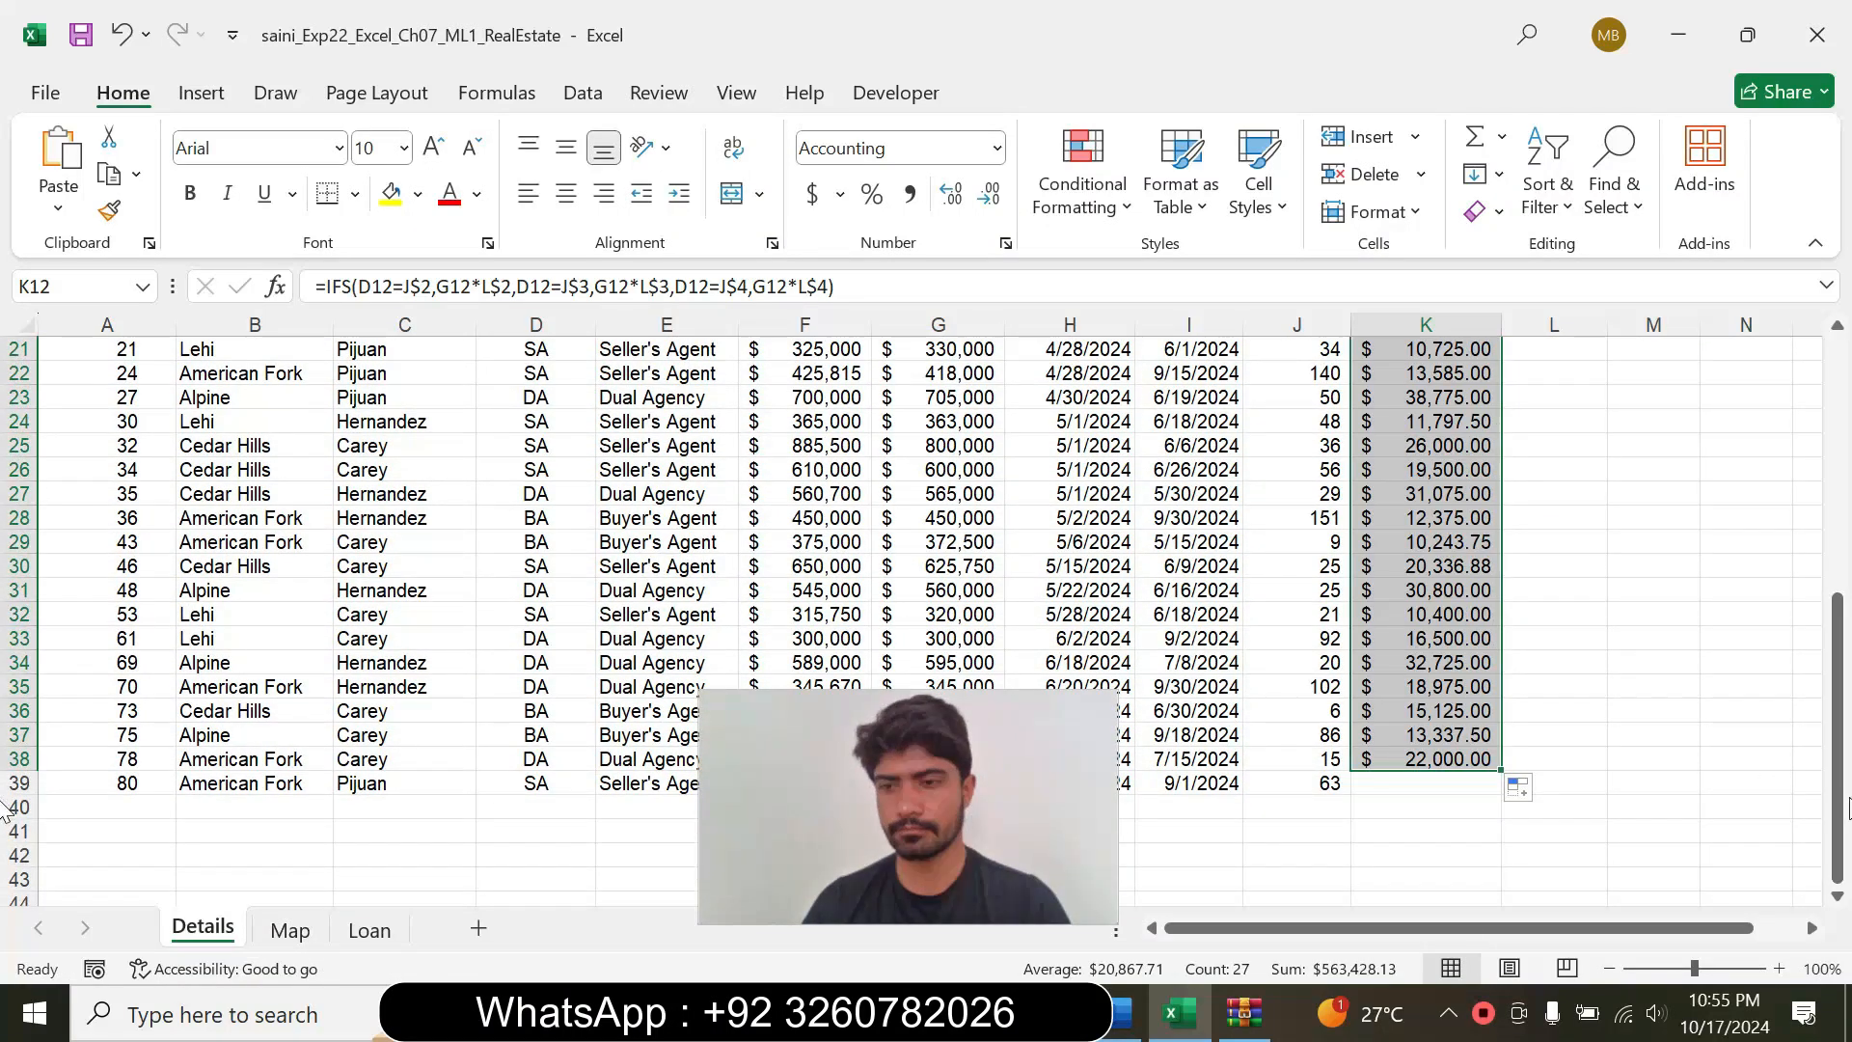
{"action": "left_click_drag", "start_coordinate": [1842, 648], "coordinate": [1842, 390]}
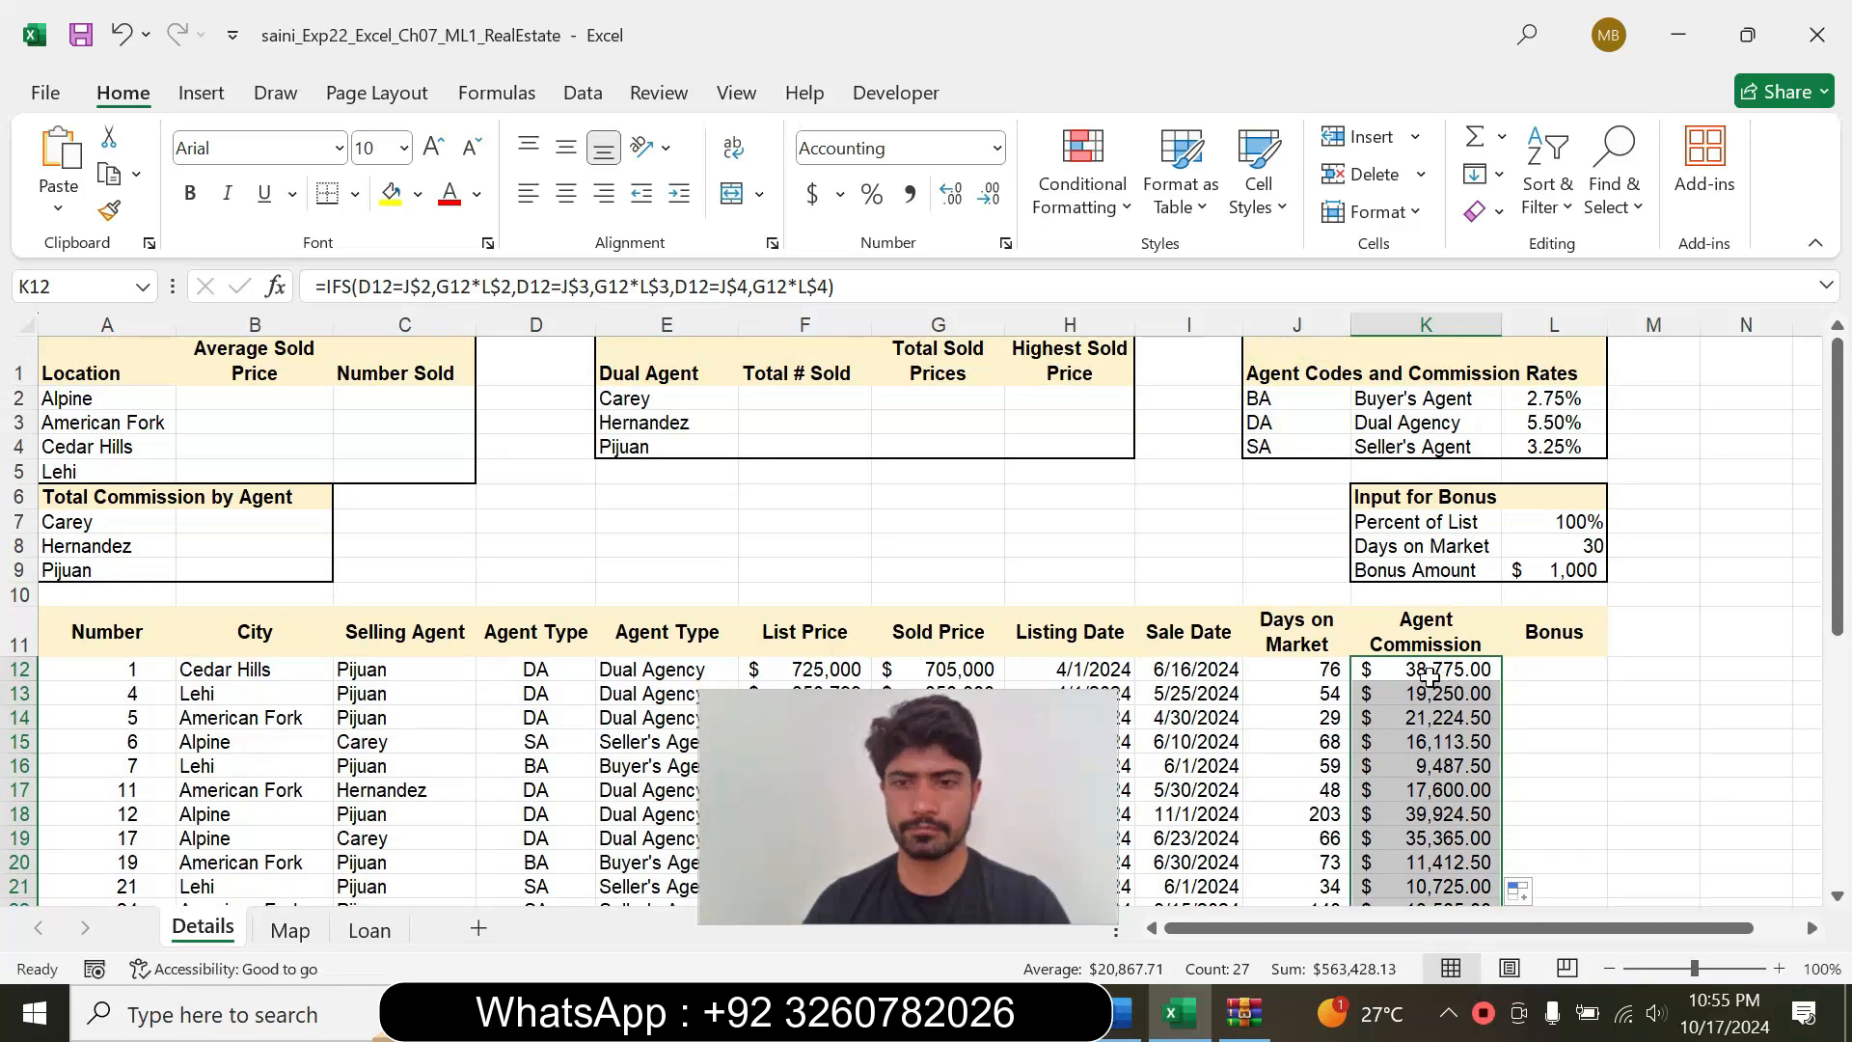
{"action": "left_click", "coordinate": [1450, 669]}
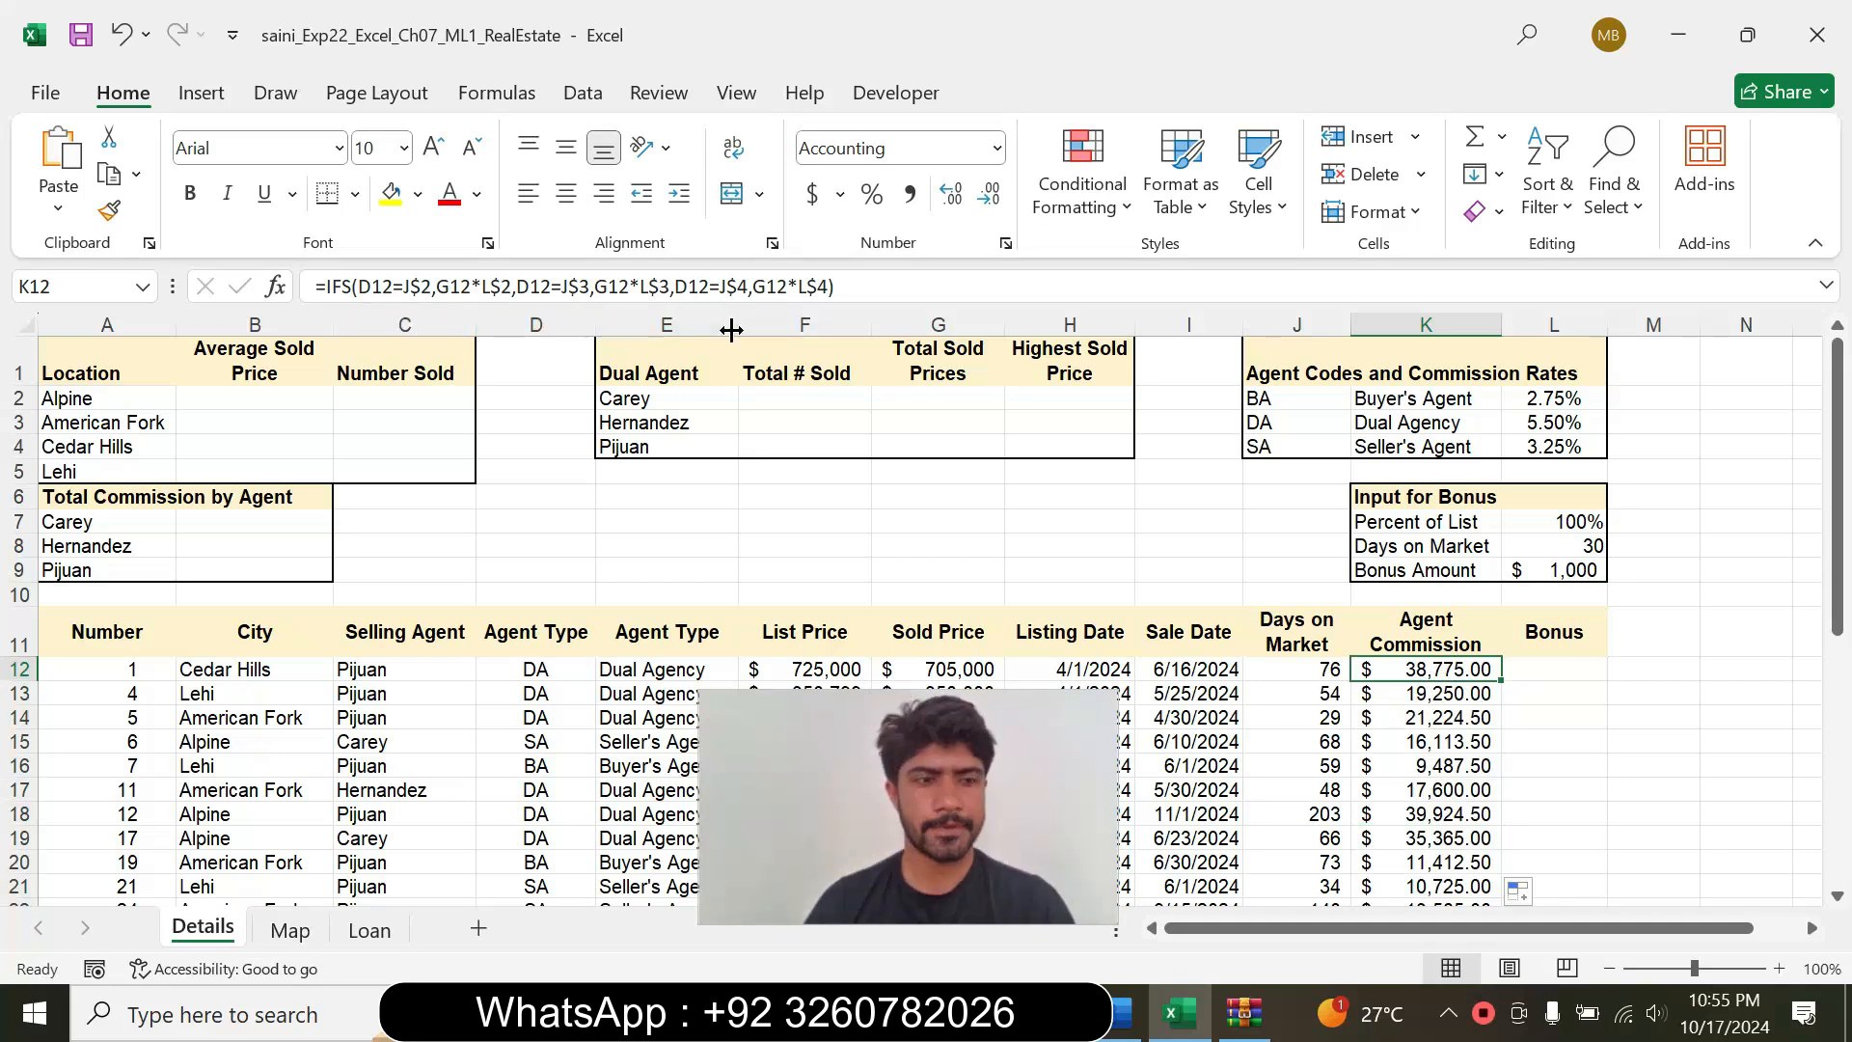
Step: Switch to the Word instructions, set the step 4 text to 9 pt and remove its highlight
{"action": "left_click", "coordinate": [1122, 1011]}
{"action": "left_click_drag", "start_coordinate": [1062, 721], "coordinate": [1563, 784]}
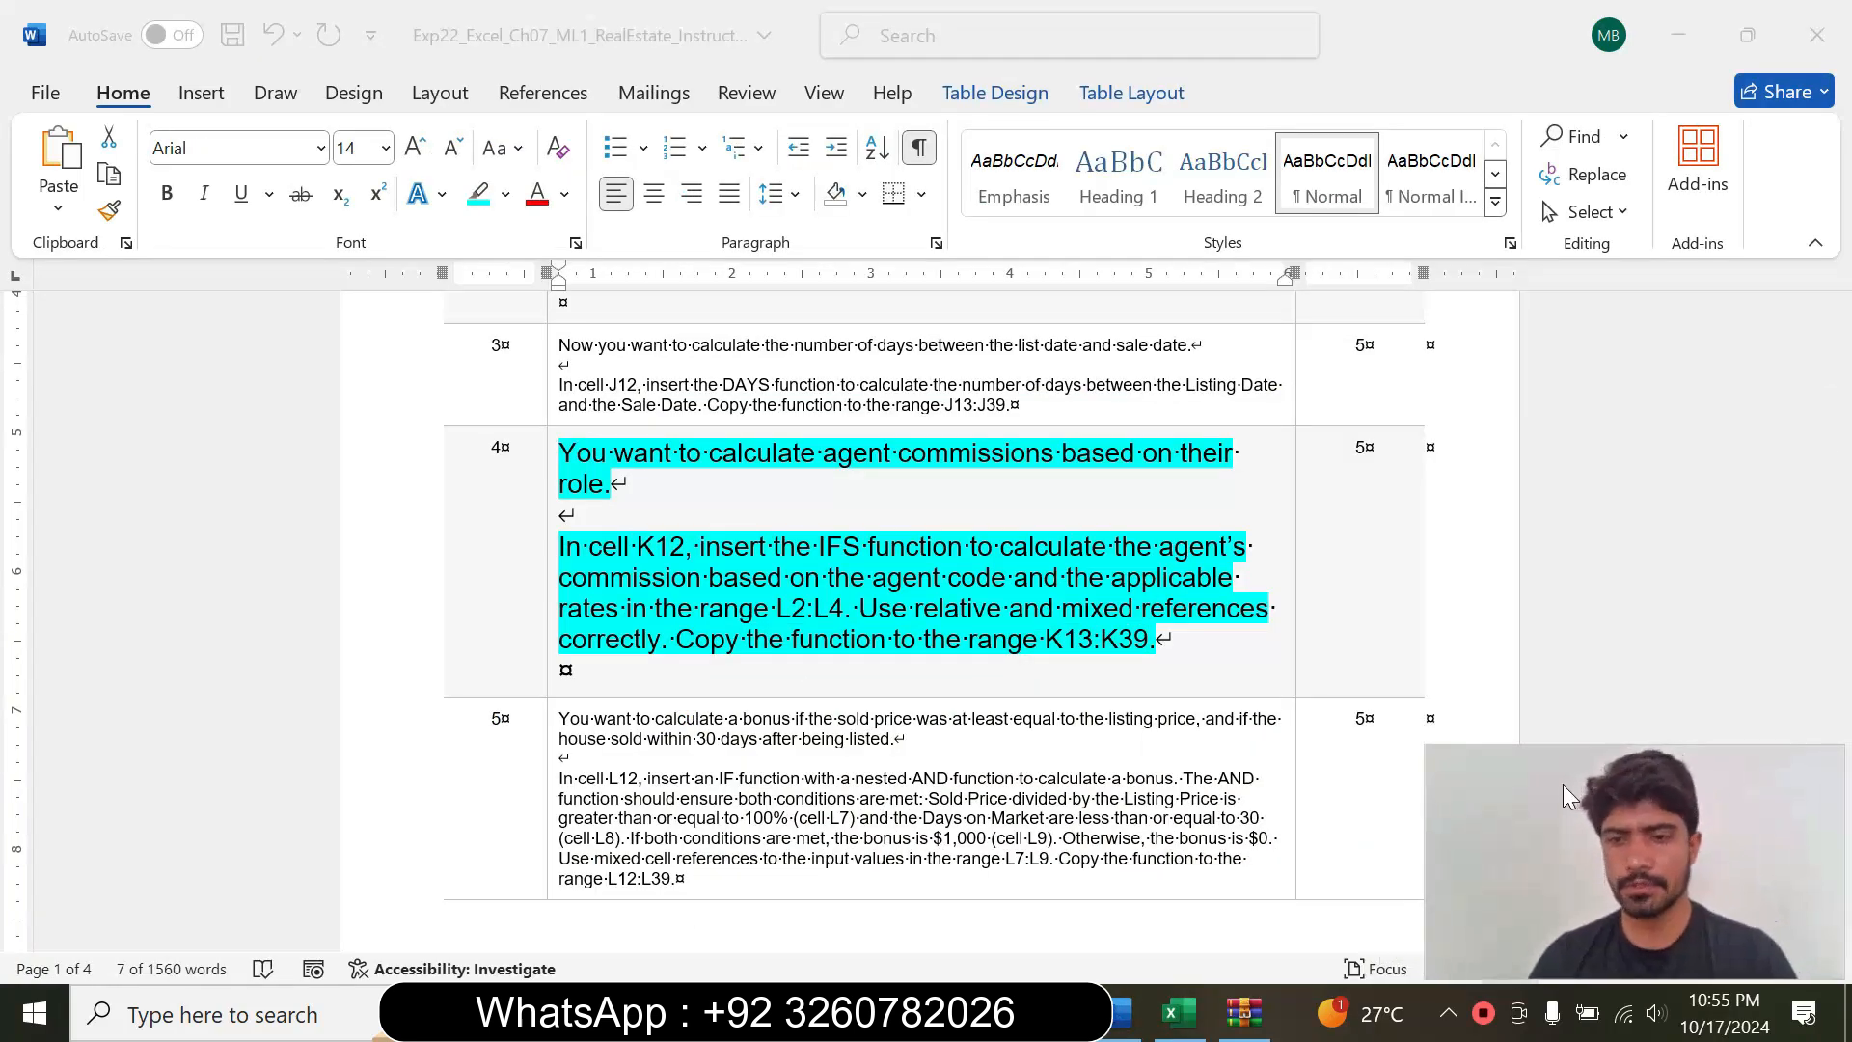
{"action": "left_click", "coordinate": [555, 622]}
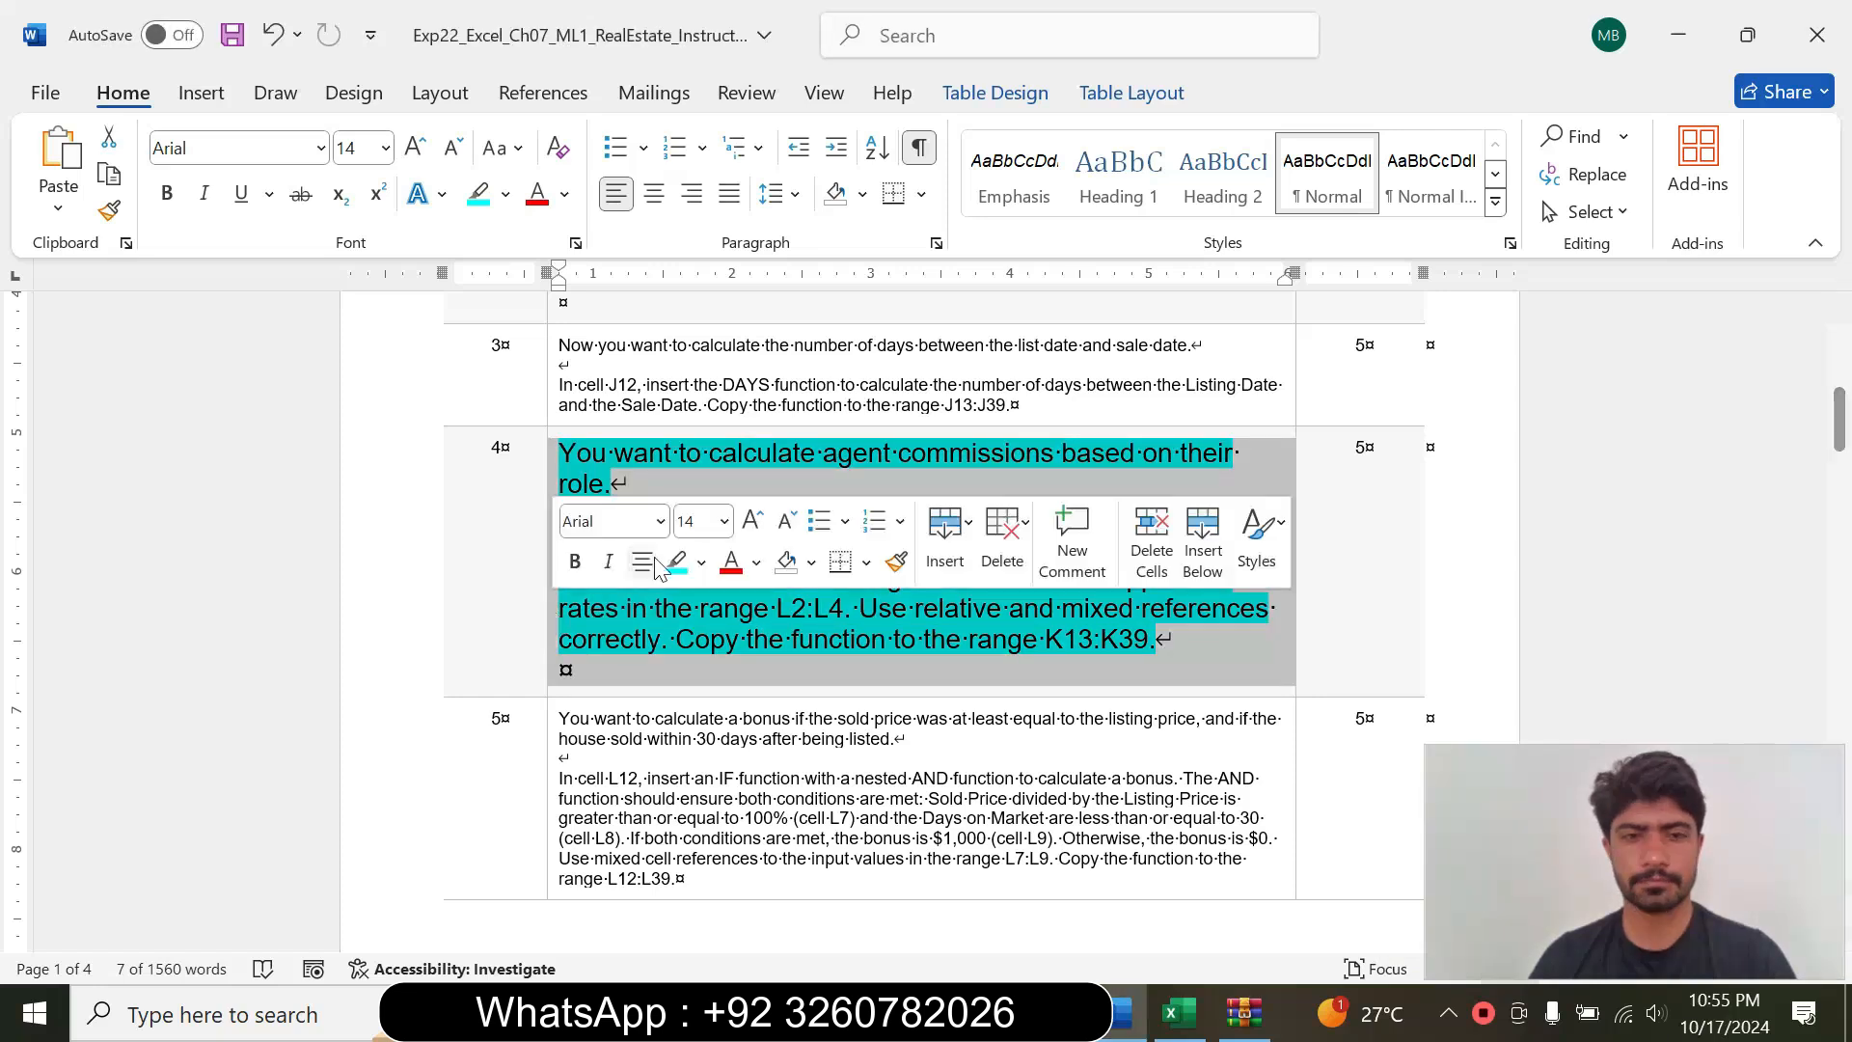
{"action": "left_click", "coordinate": [724, 522]}
{"action": "left_click", "coordinate": [697, 57]}
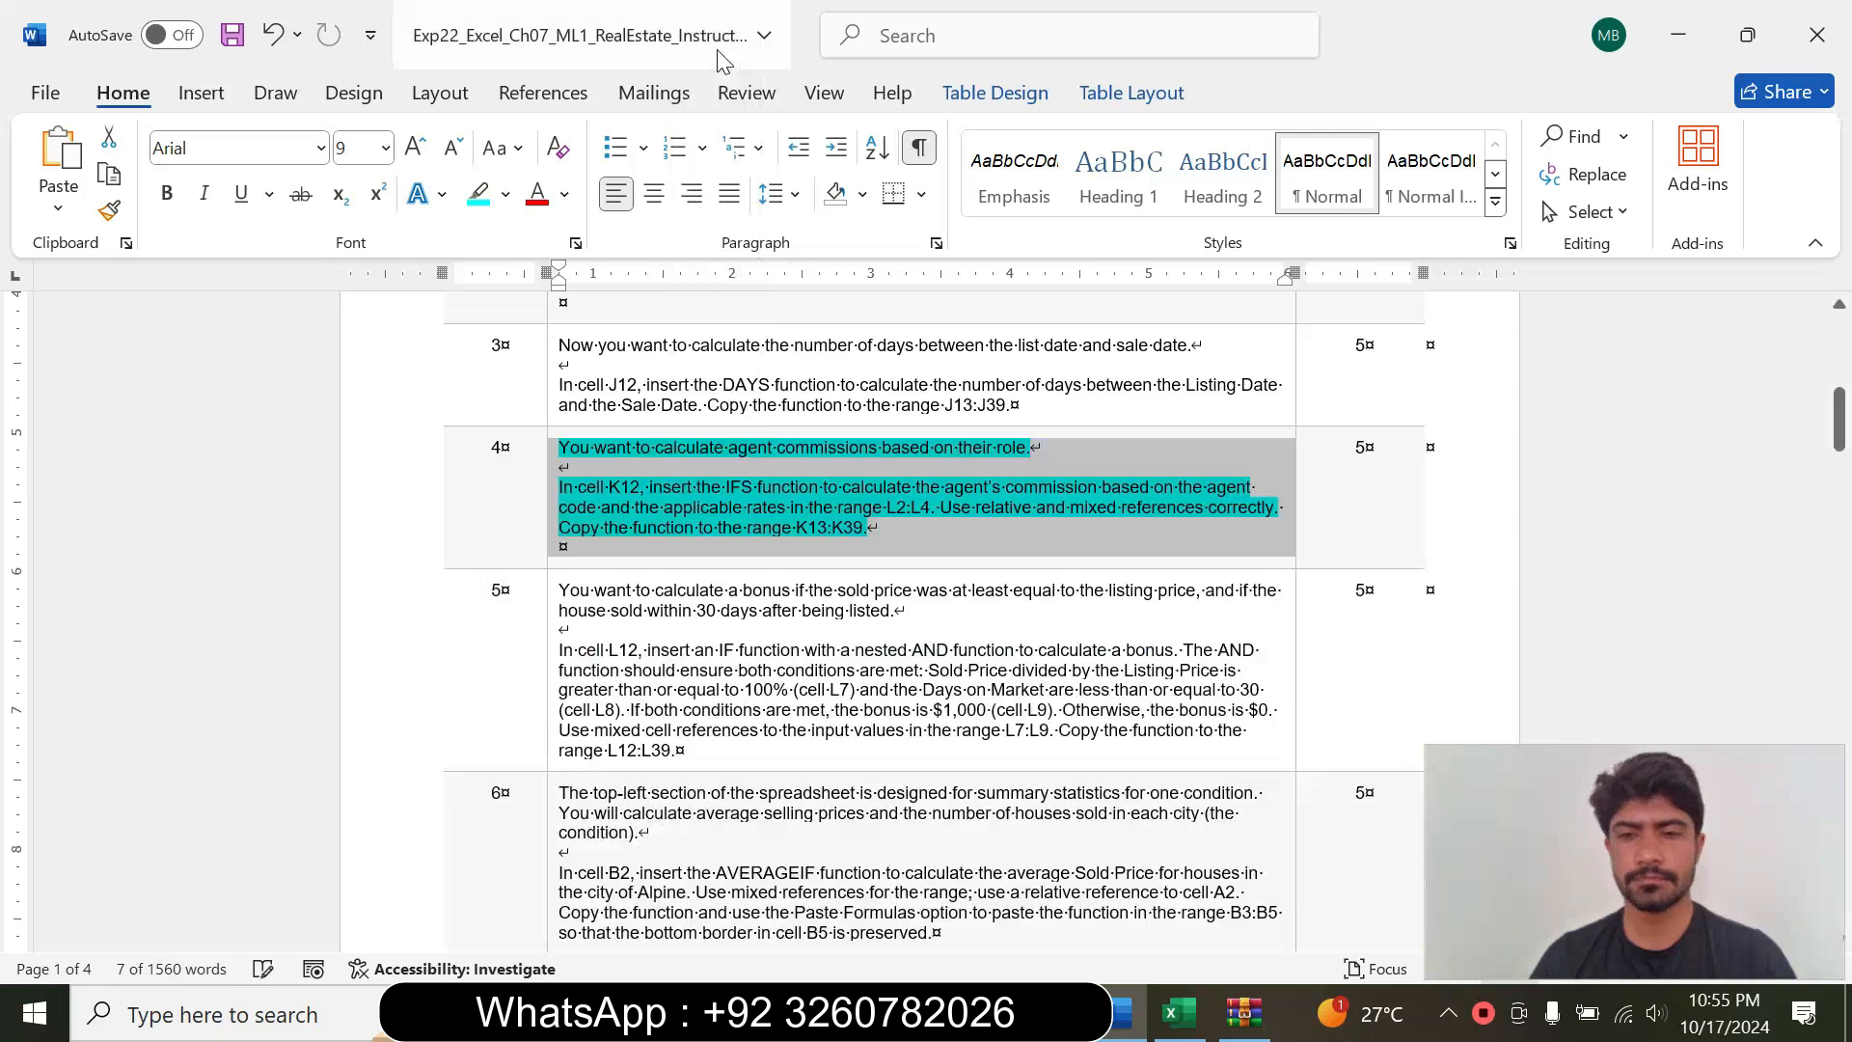
{"action": "left_click", "coordinate": [504, 194]}
{"action": "left_click", "coordinate": [571, 428]}
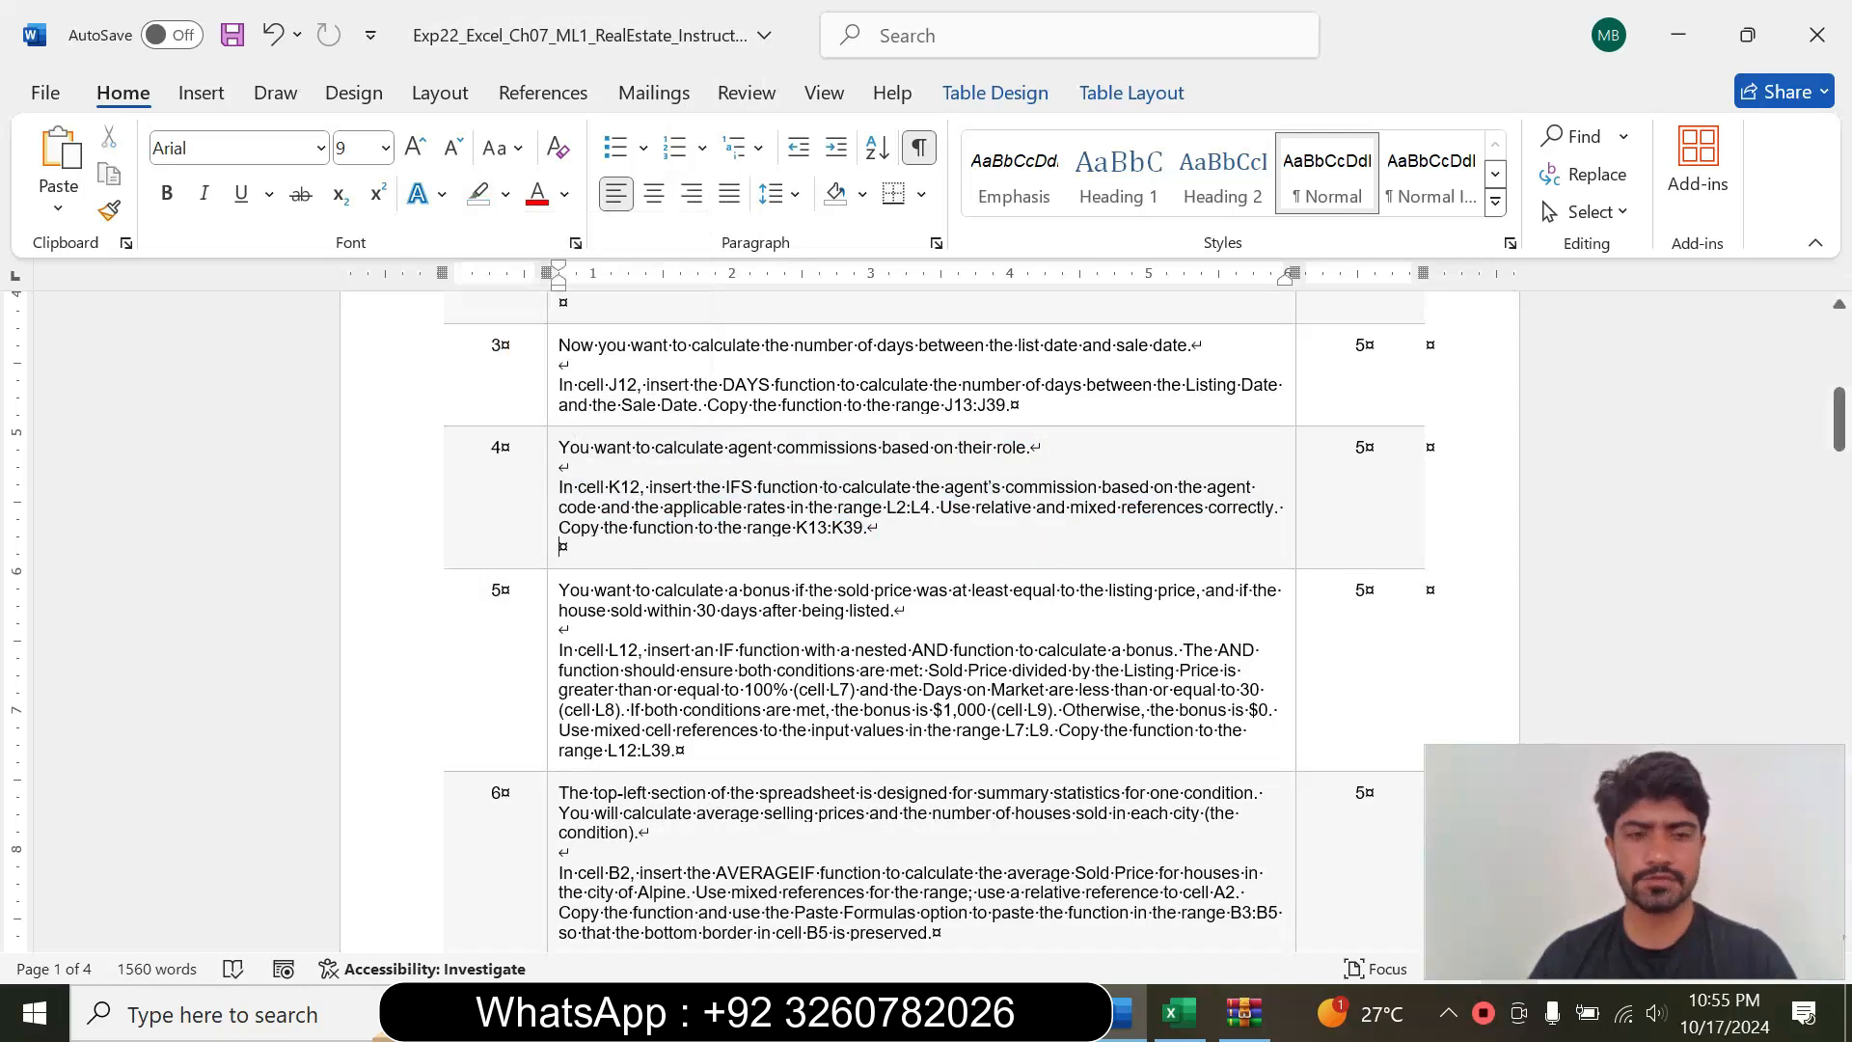
Step: Set the step 5 instruction text to 14 pt and highlight it in turquoise
{"action": "left_click", "coordinate": [553, 678]}
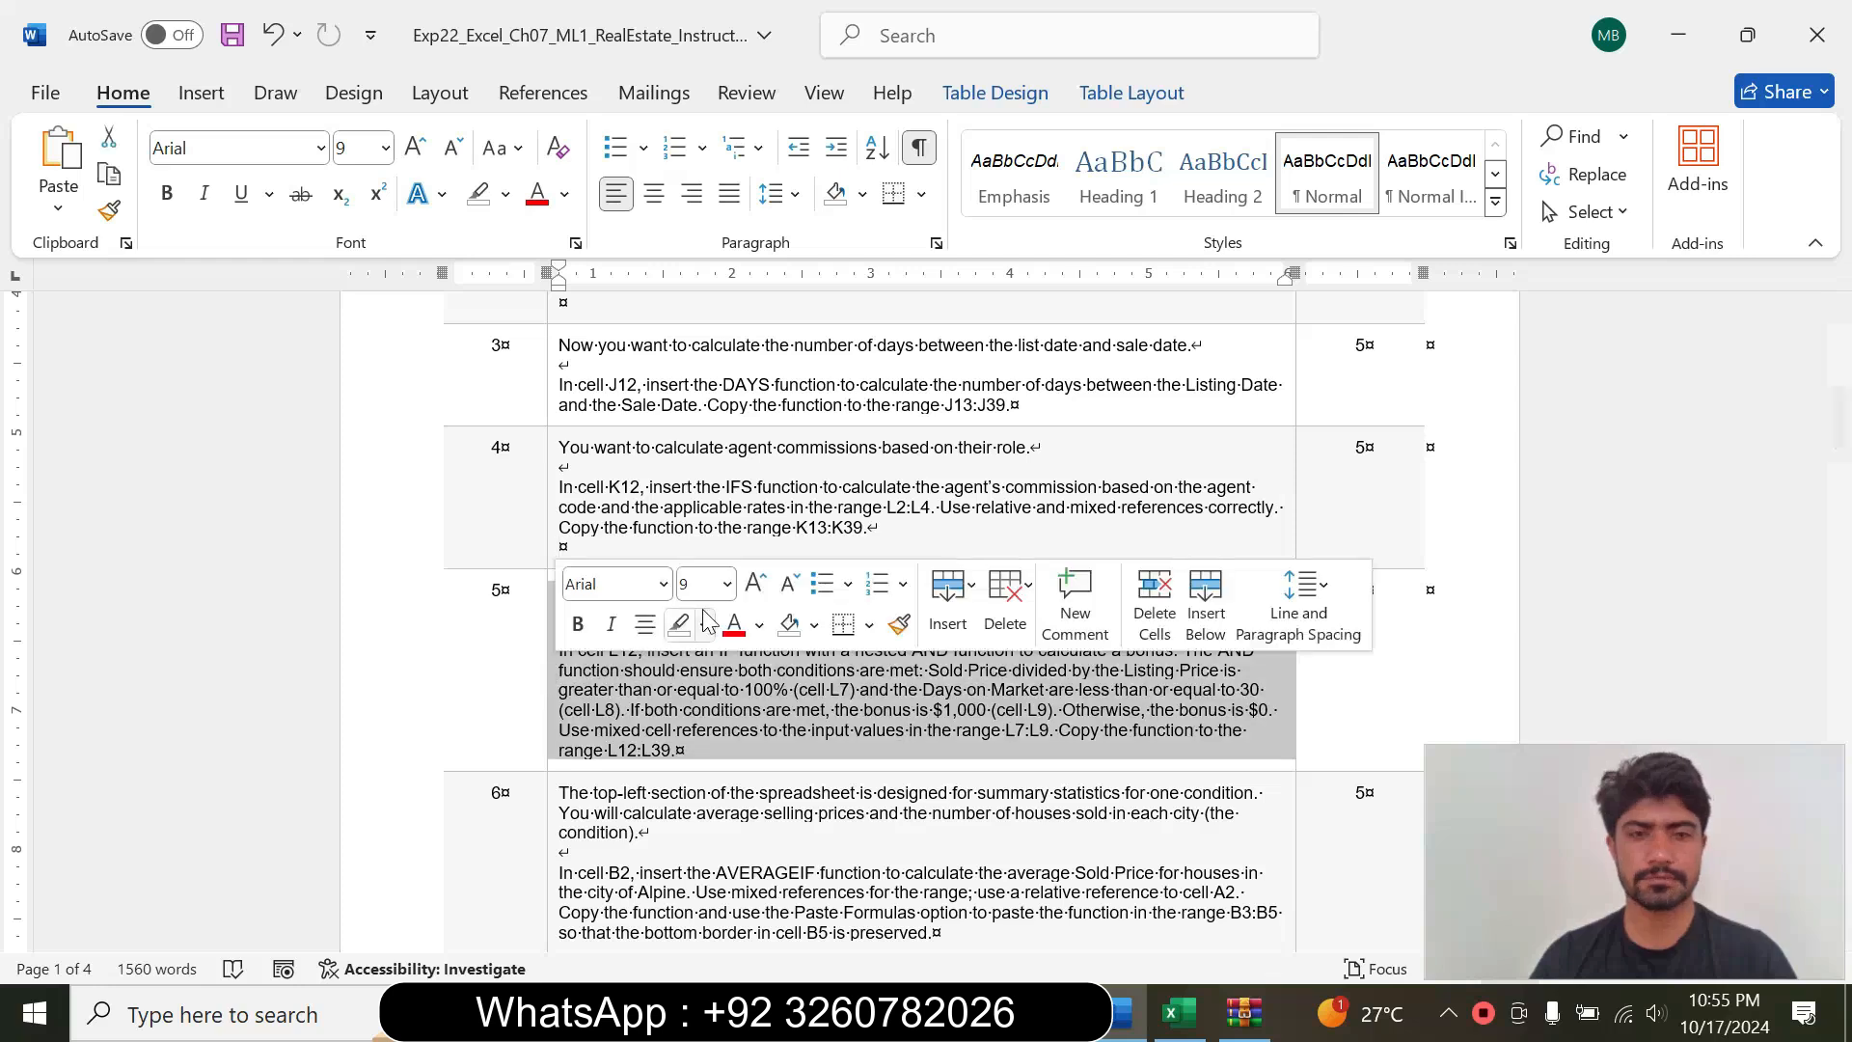
{"action": "left_click", "coordinate": [726, 587]}
{"action": "left_click", "coordinate": [703, 199]}
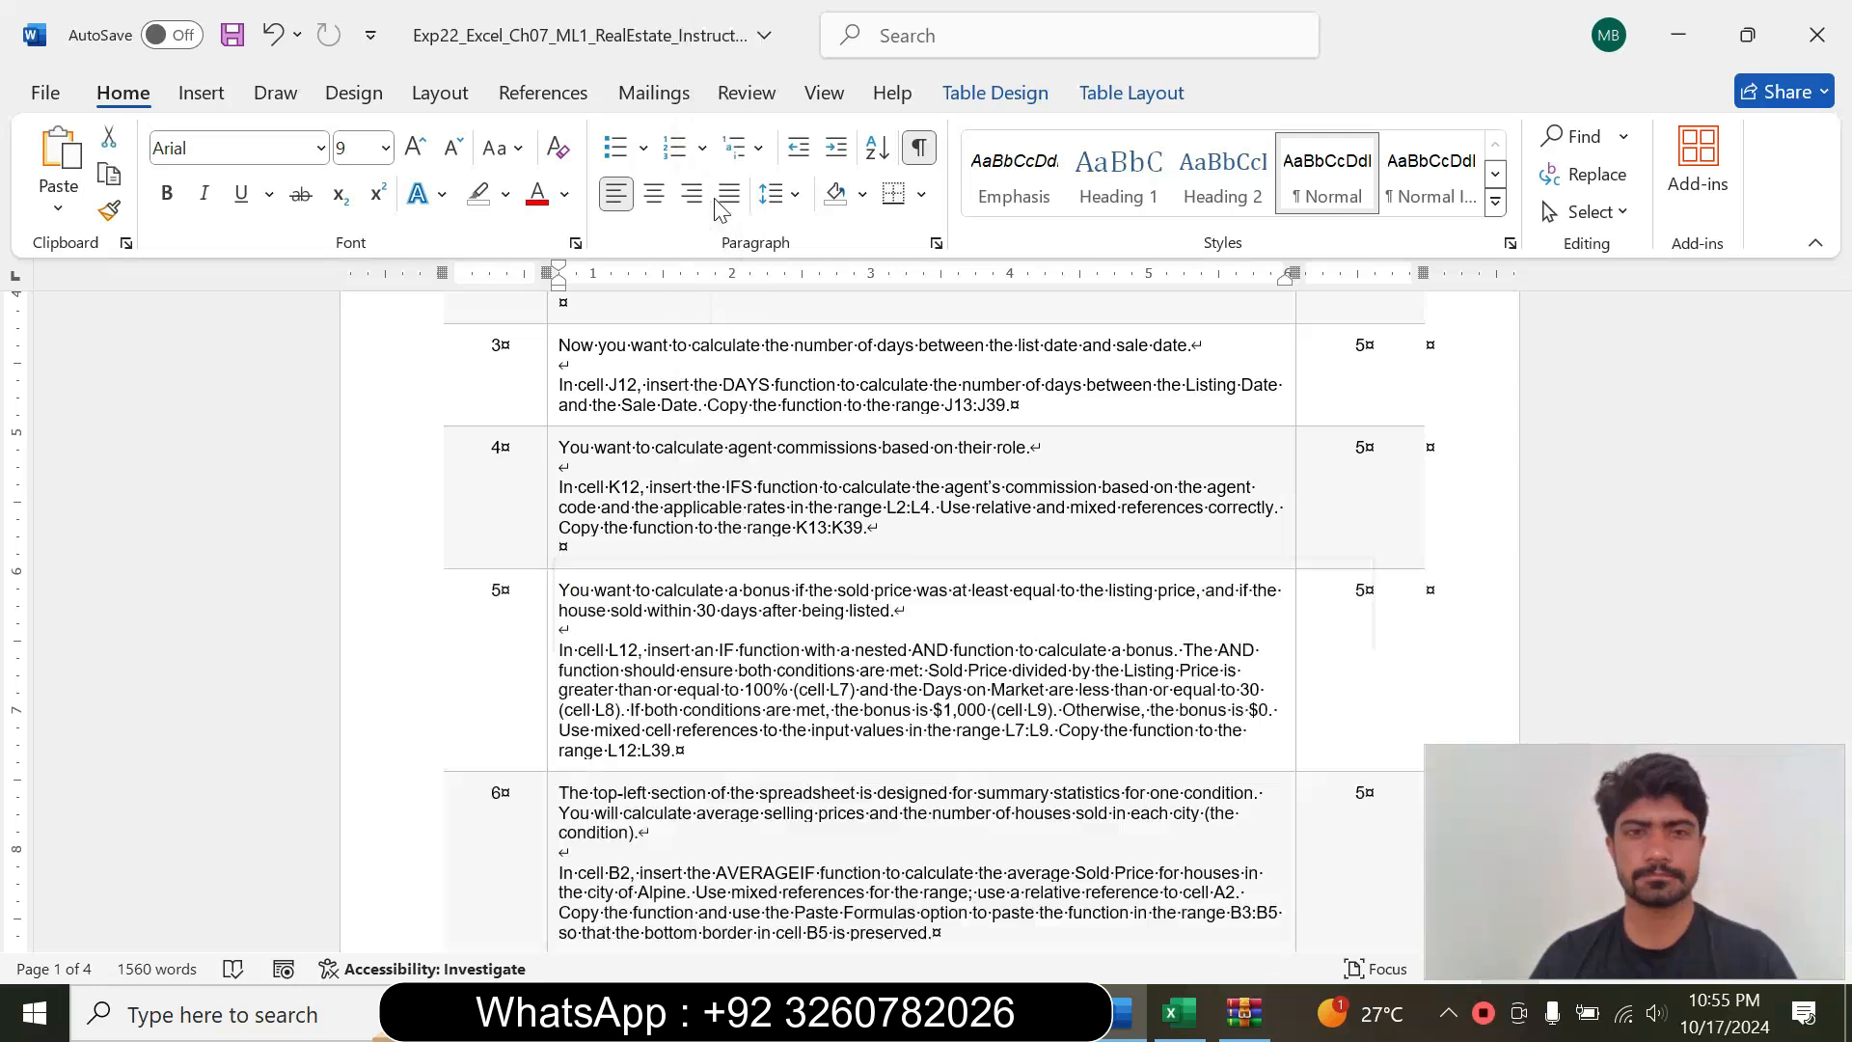
{"action": "left_click", "coordinate": [505, 195]}
{"action": "left_click", "coordinate": [571, 294]}
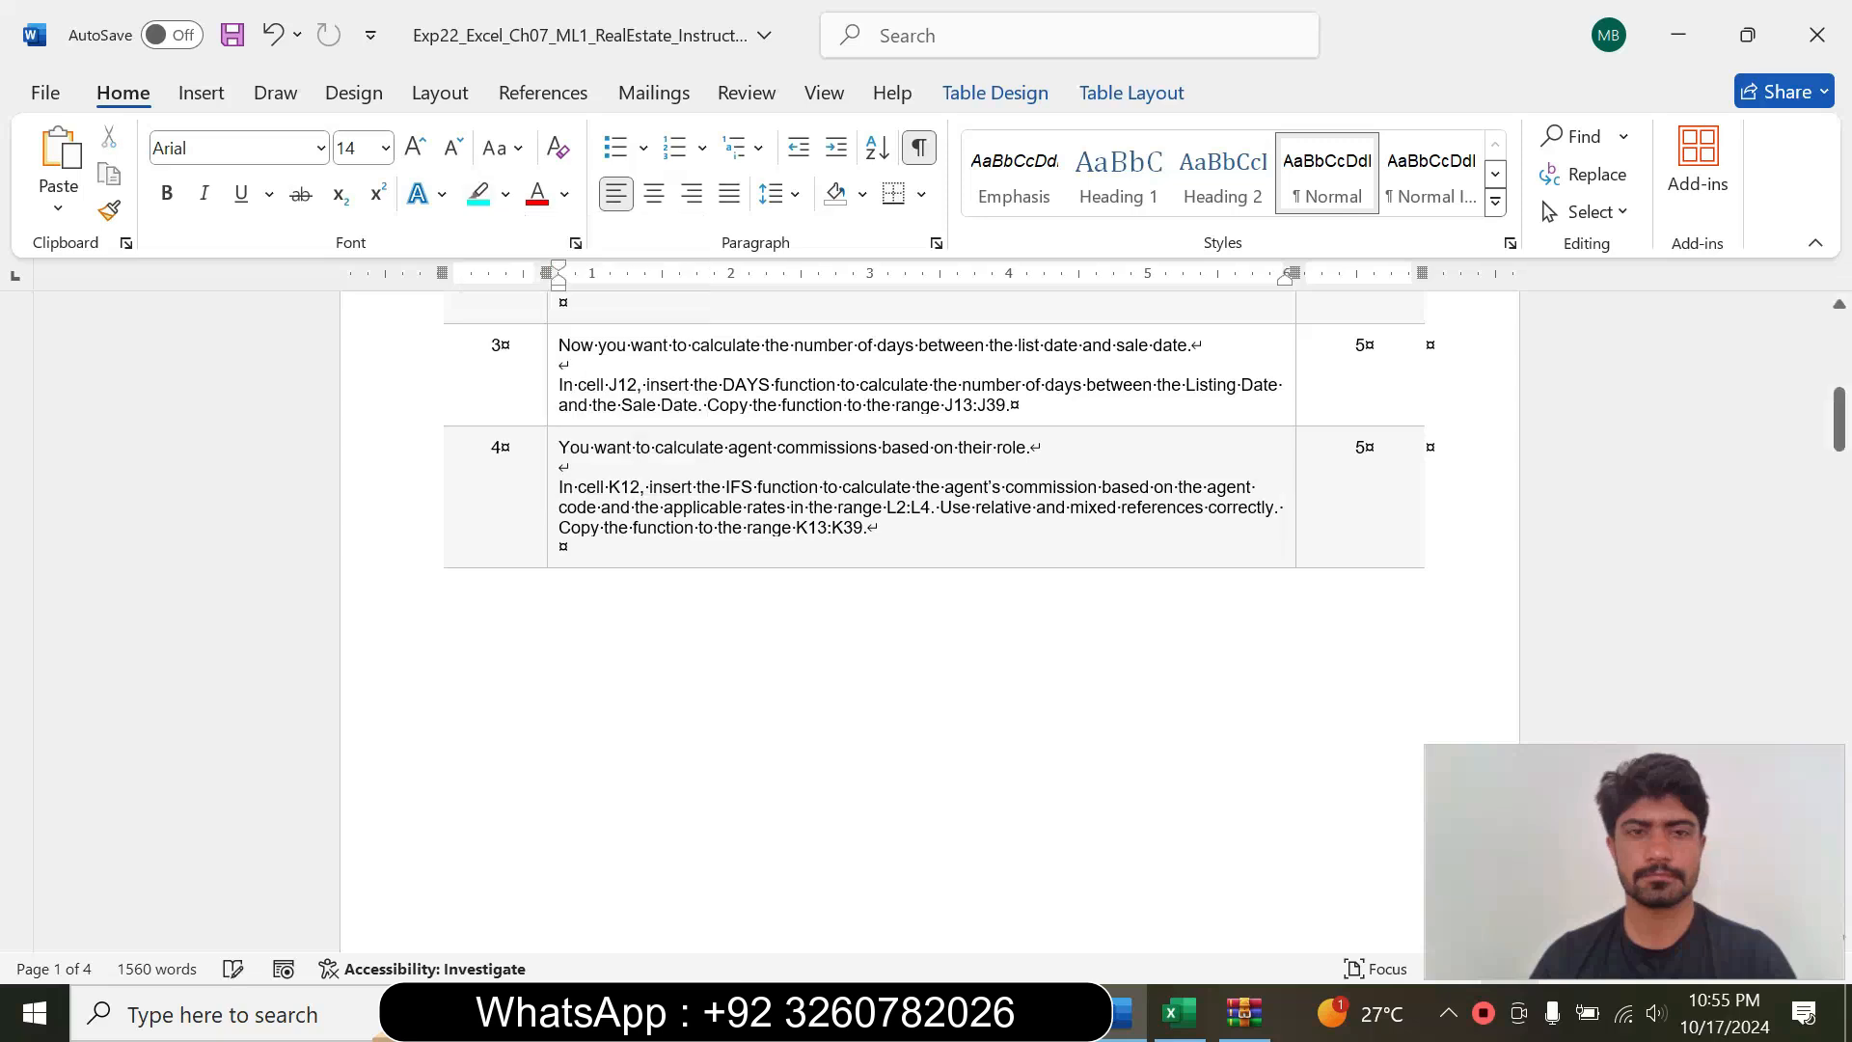
Step: Read the step 5 instructions on the IF function with nested AND for the bonus in L12
{"action": "scroll", "coordinate": [548, 466], "scroll_direction": "down", "scroll_amount": 10}
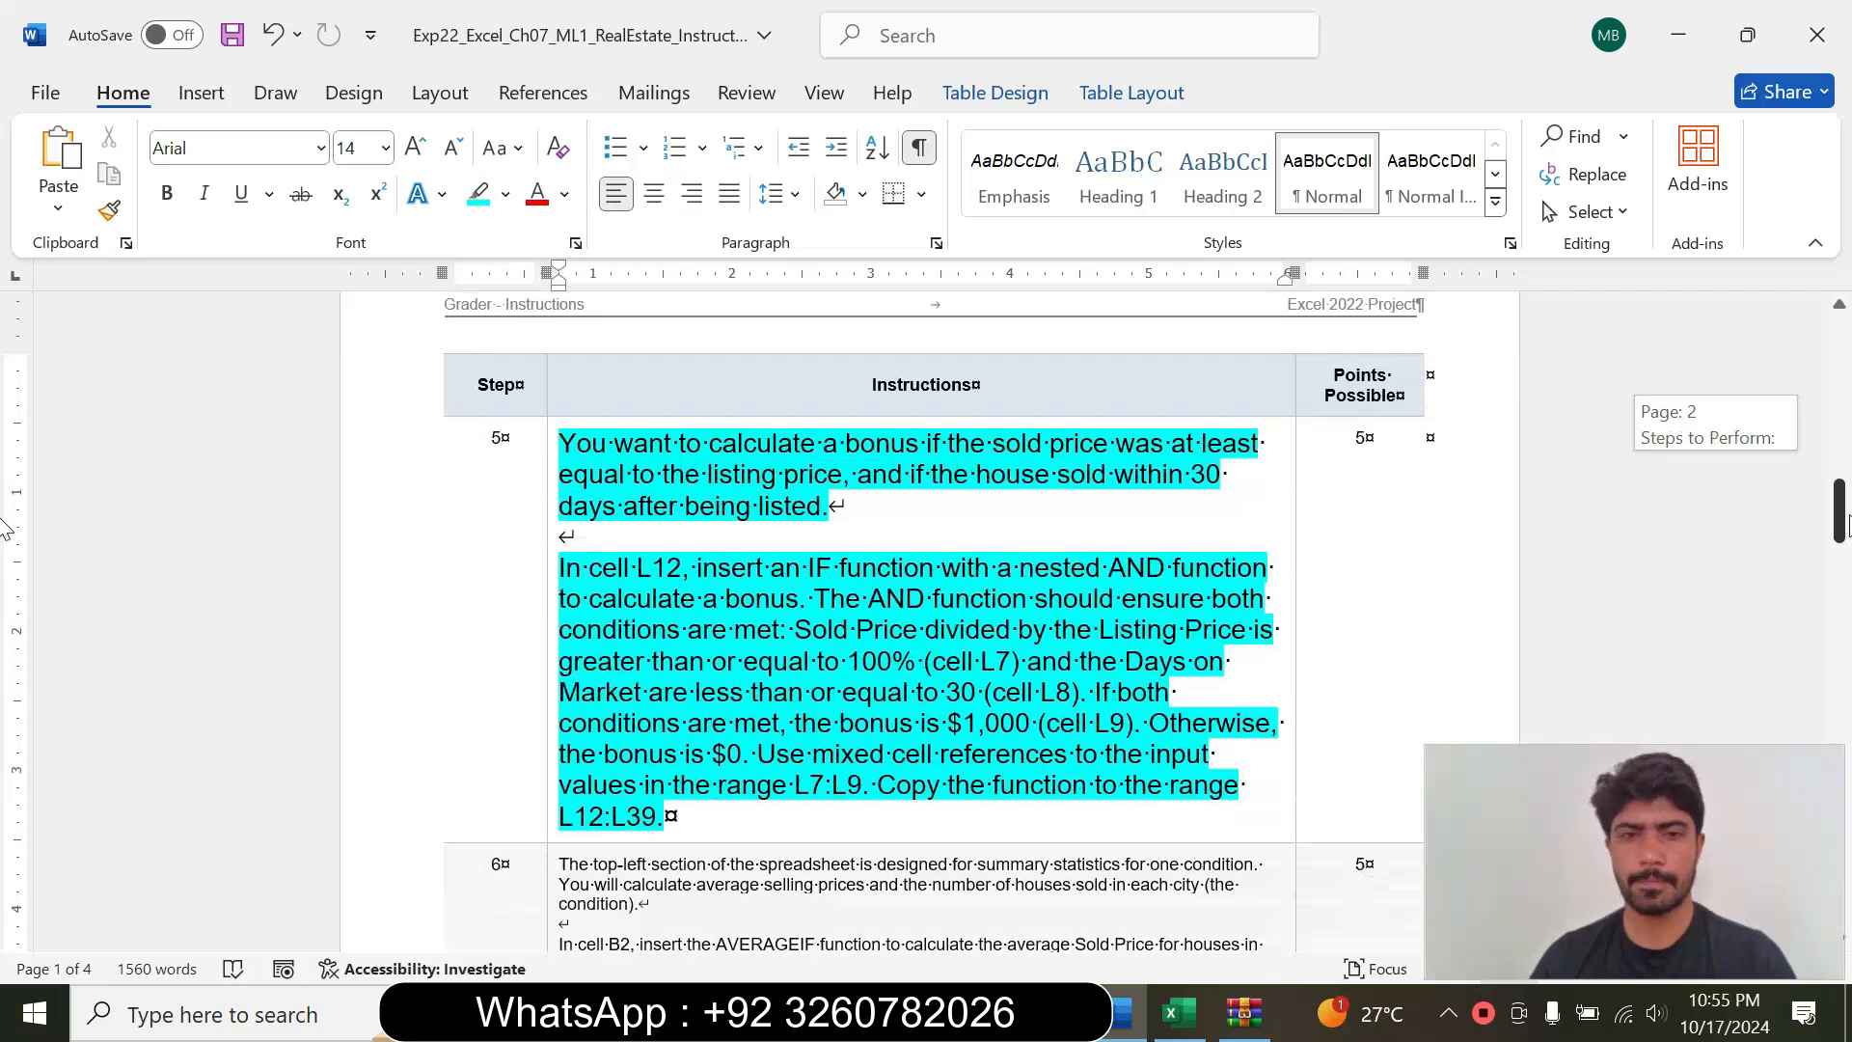
{"action": "left_click_drag", "start_coordinate": [560, 443], "coordinate": [841, 506]}
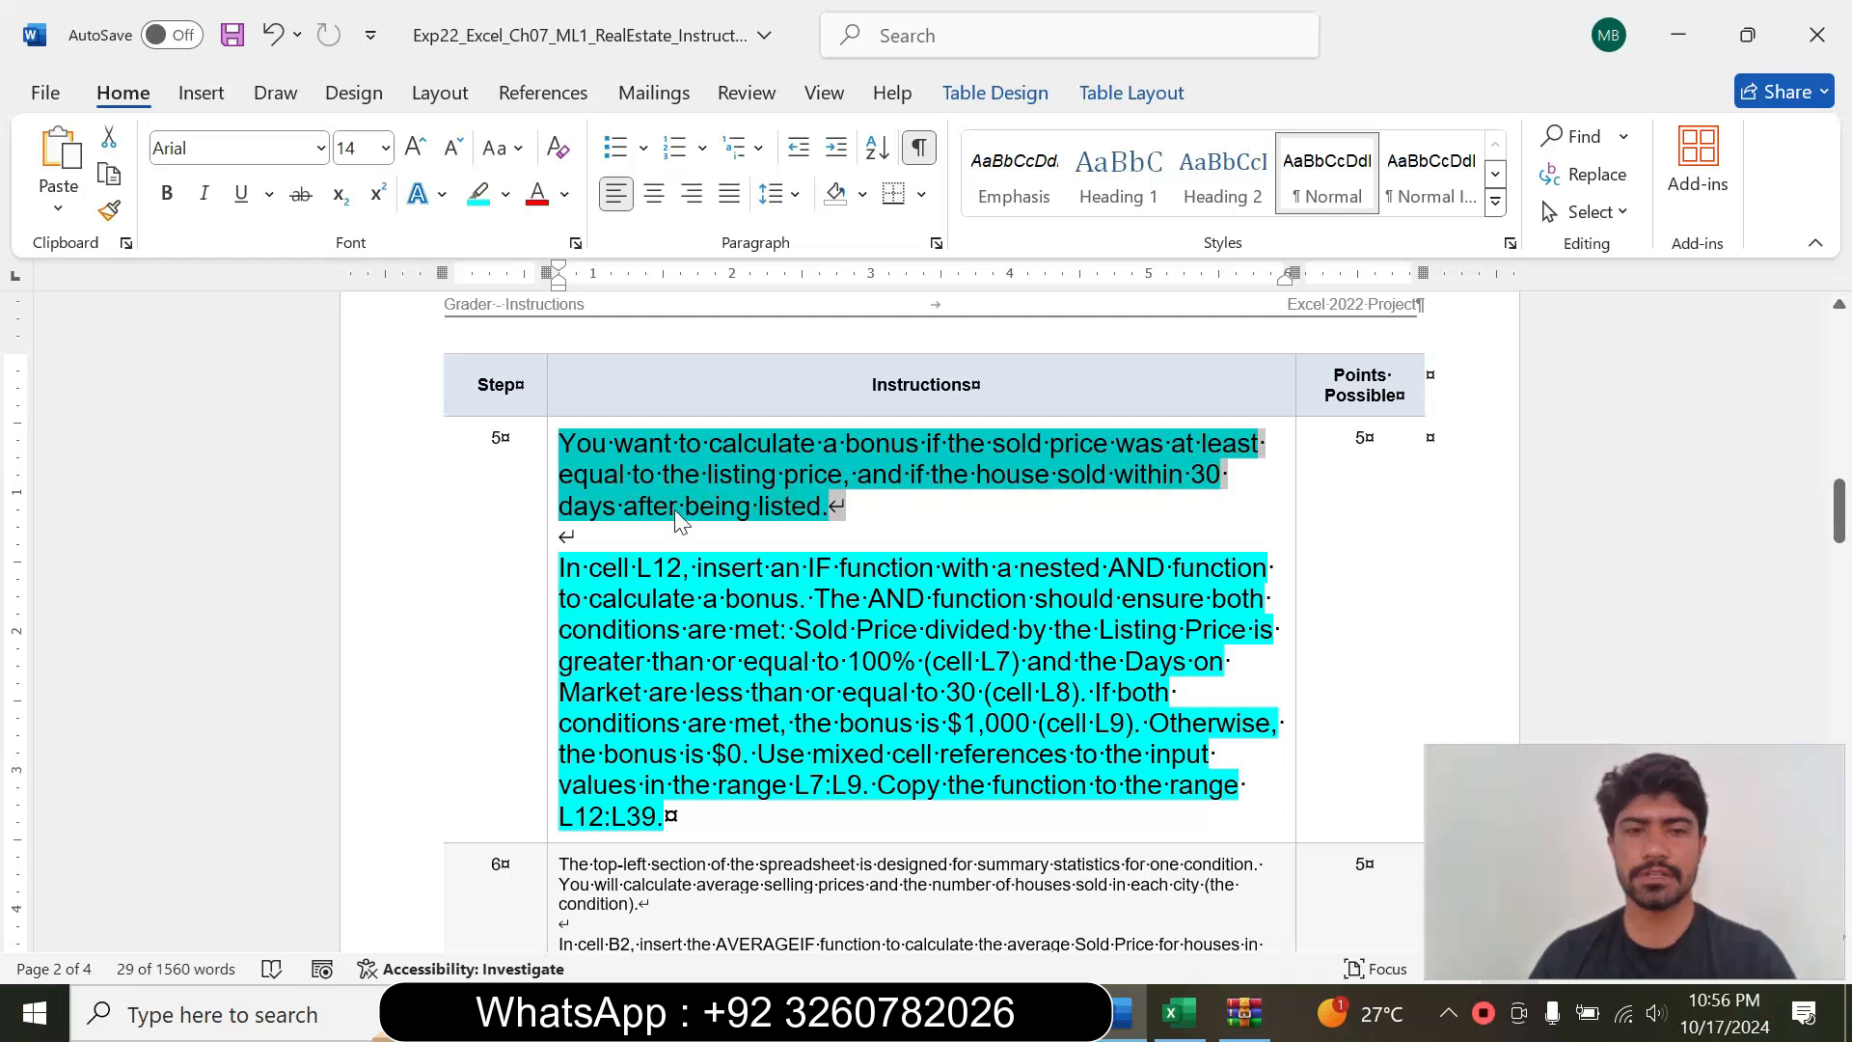
{"action": "left_click_drag", "start_coordinate": [560, 567], "coordinate": [862, 785]}
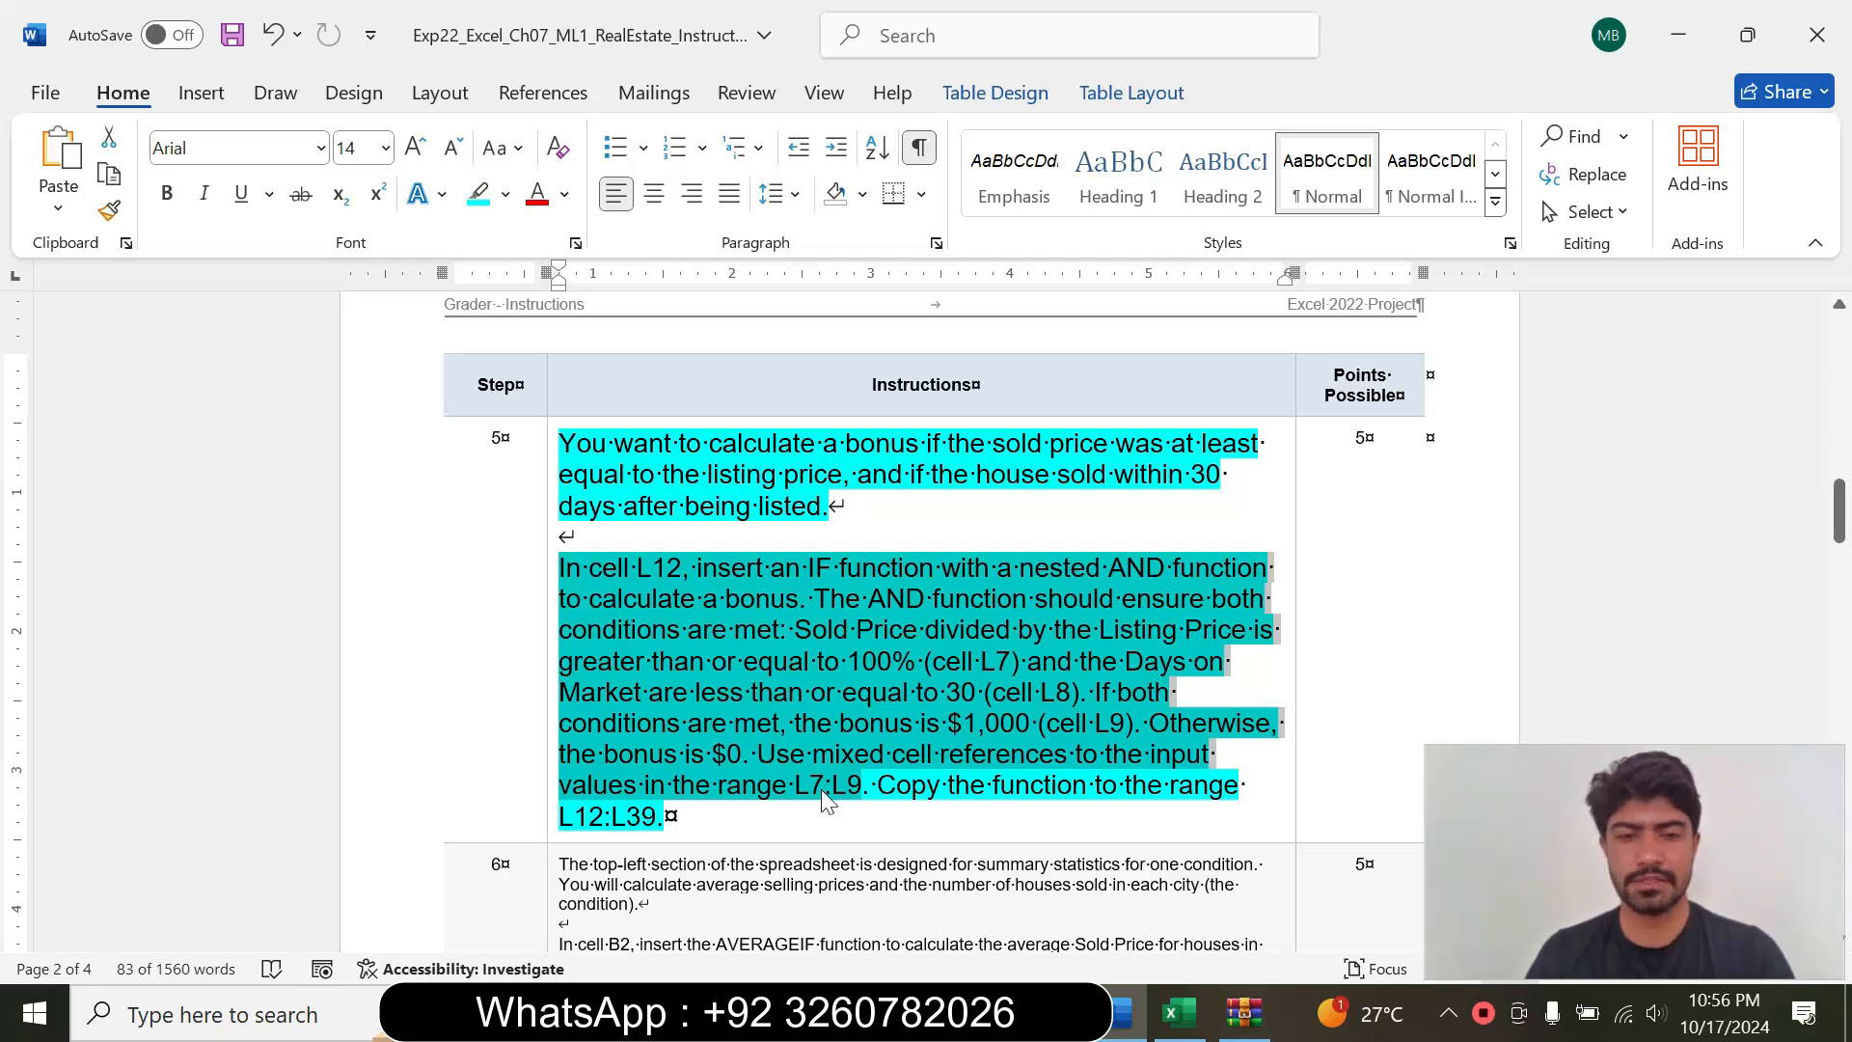
{"action": "left_click", "coordinate": [876, 786]}
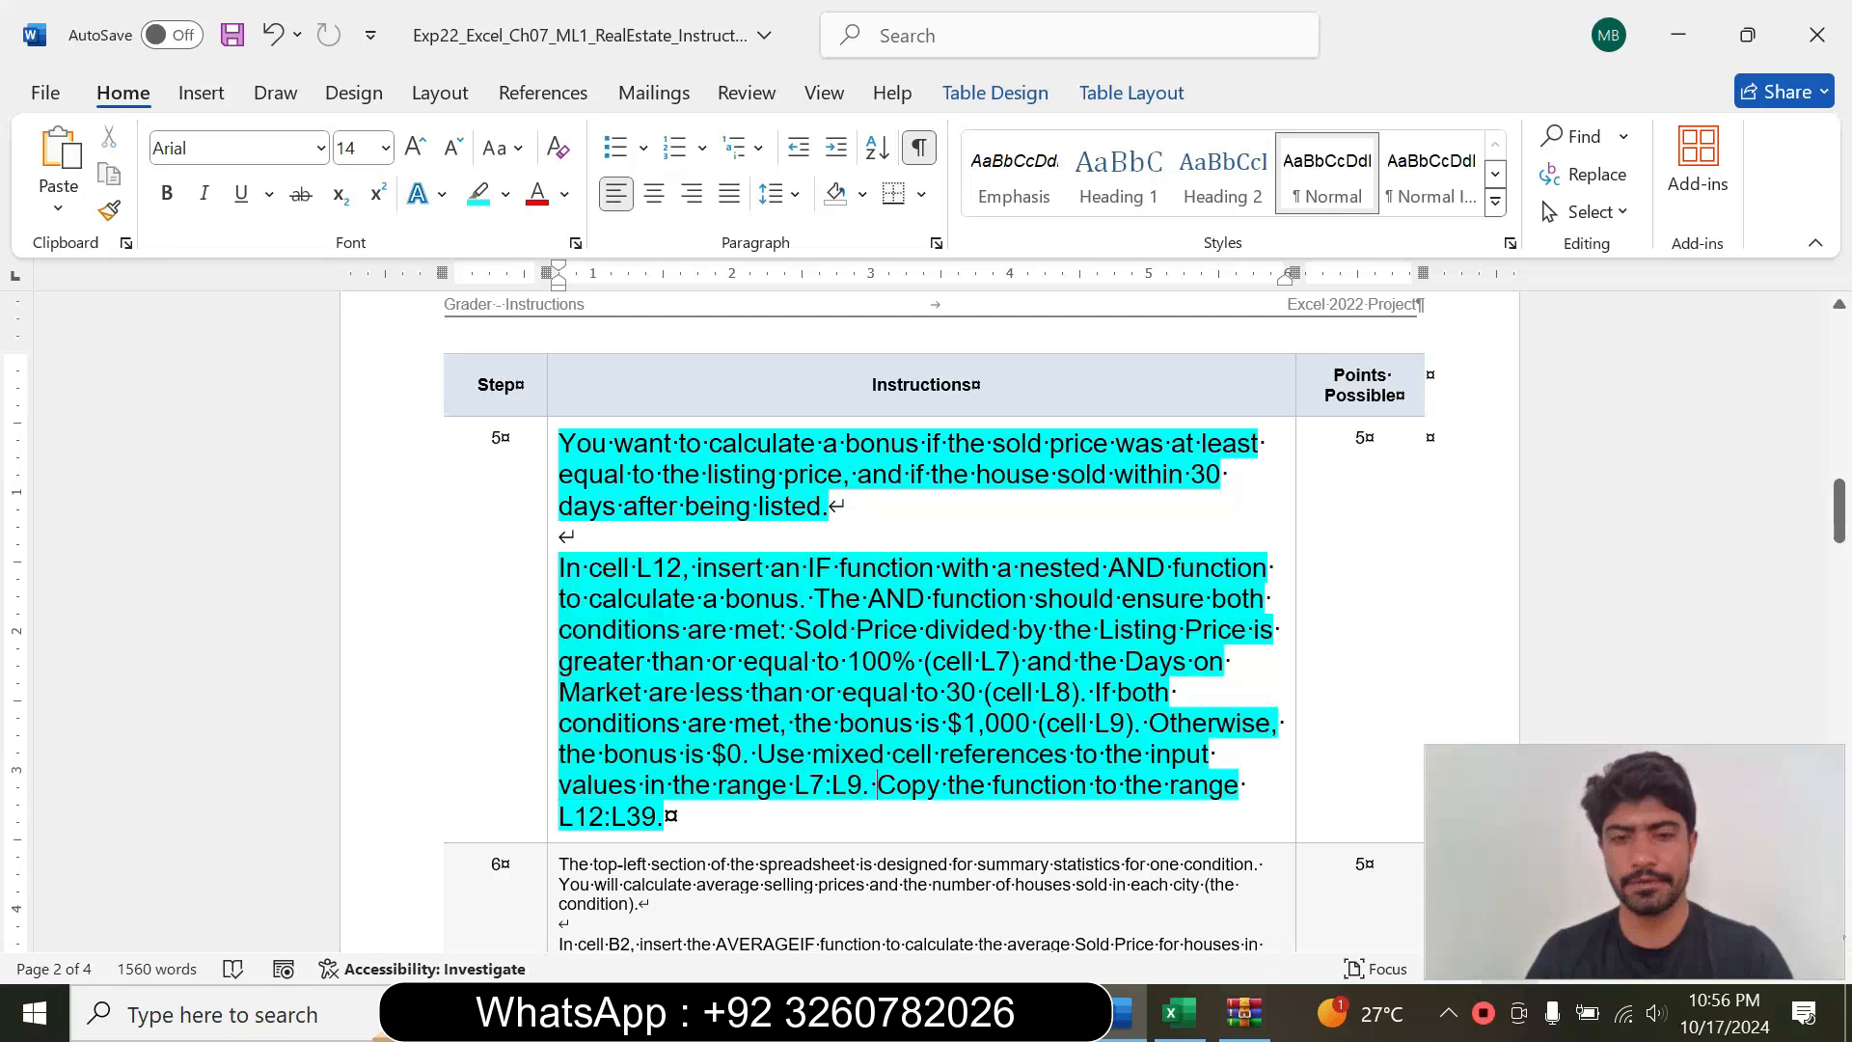
{"action": "mouse_move", "coordinate": [877, 784]}
{"action": "left_mouse_down"}
{"action": "mouse_move", "coordinate": [676, 687]}
{"action": "mouse_move", "coordinate": [579, 473]}
{"action": "mouse_move", "coordinate": [564, 571]}
{"action": "mouse_move", "coordinate": [964, 629]}
{"action": "mouse_move", "coordinate": [1158, 722]}
{"action": "mouse_move", "coordinate": [894, 754]}
{"action": "mouse_move", "coordinate": [869, 784]}
{"action": "left_mouse_up"}
{"action": "left_click", "coordinate": [564, 571]}
{"action": "left_click", "coordinate": [558, 568]}
{"action": "left_click", "coordinate": [603, 569]}
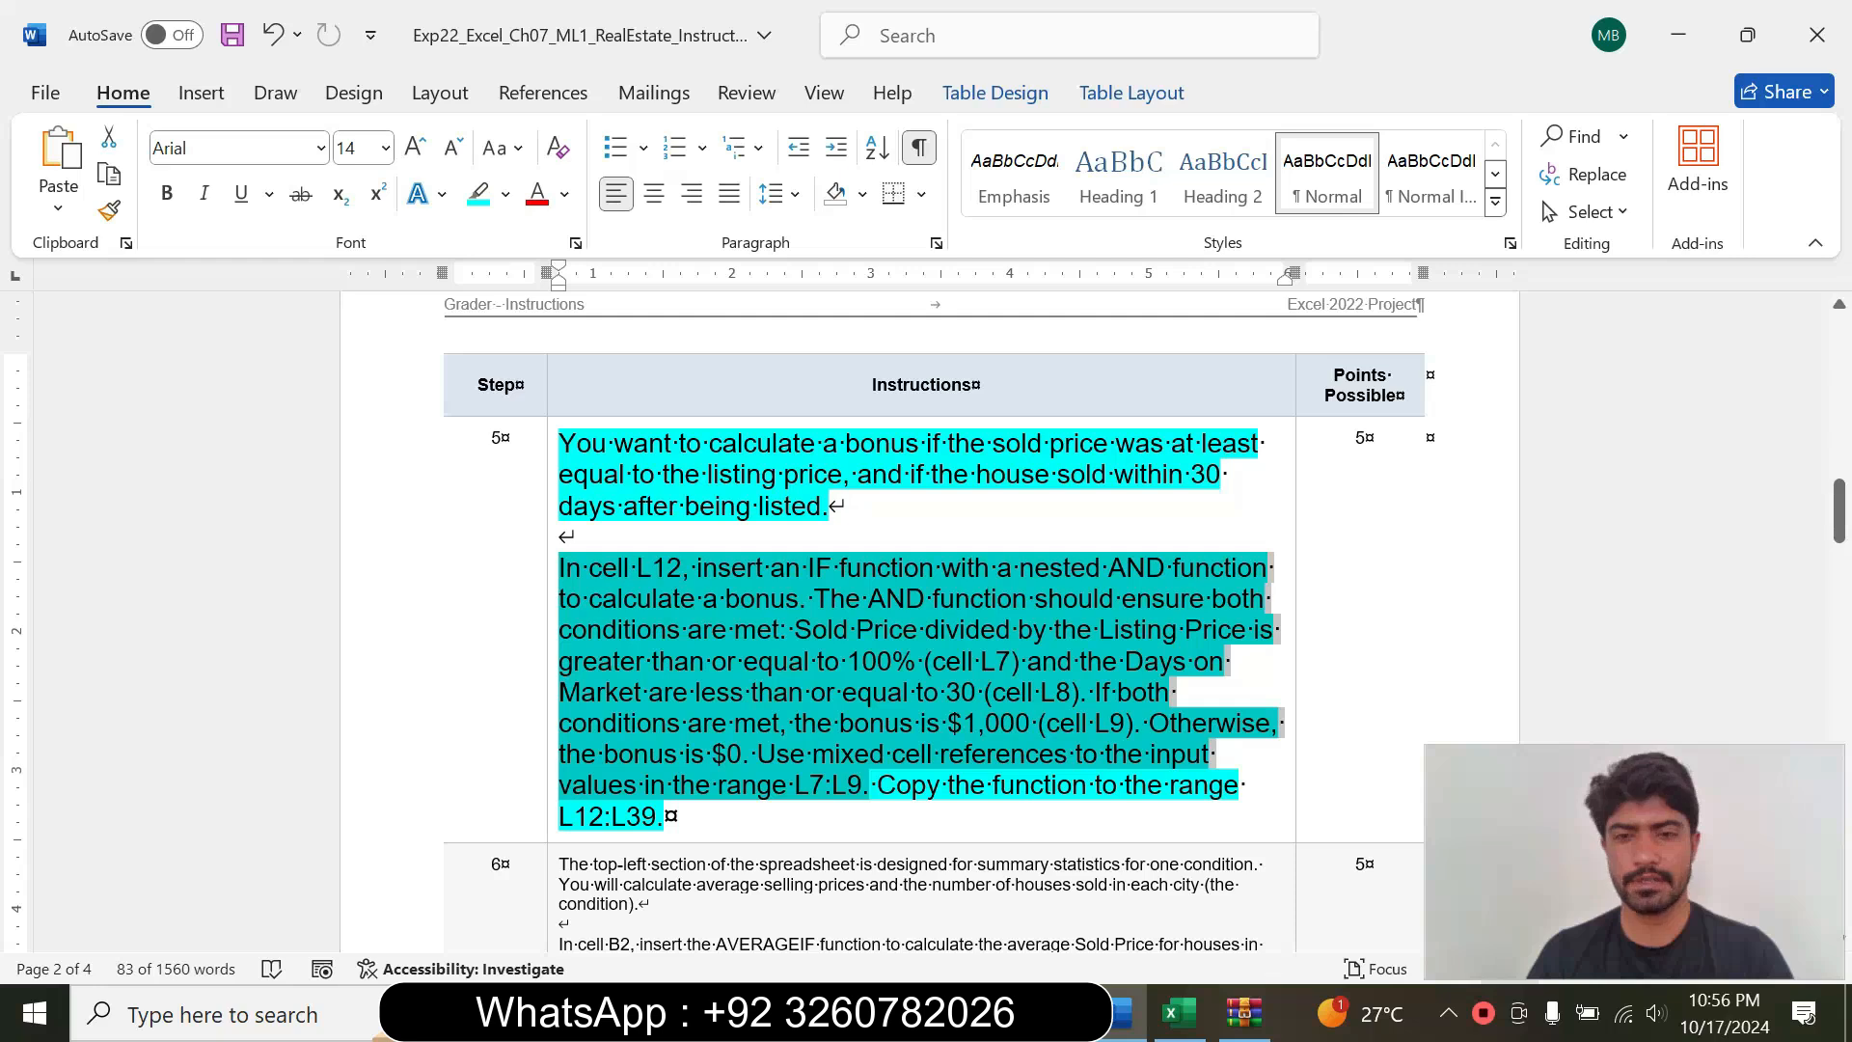
Step: Switch to the Excel workbook and begin an IF function with a nested AND function in cell L12
{"action": "left_click", "coordinate": [1178, 1013]}
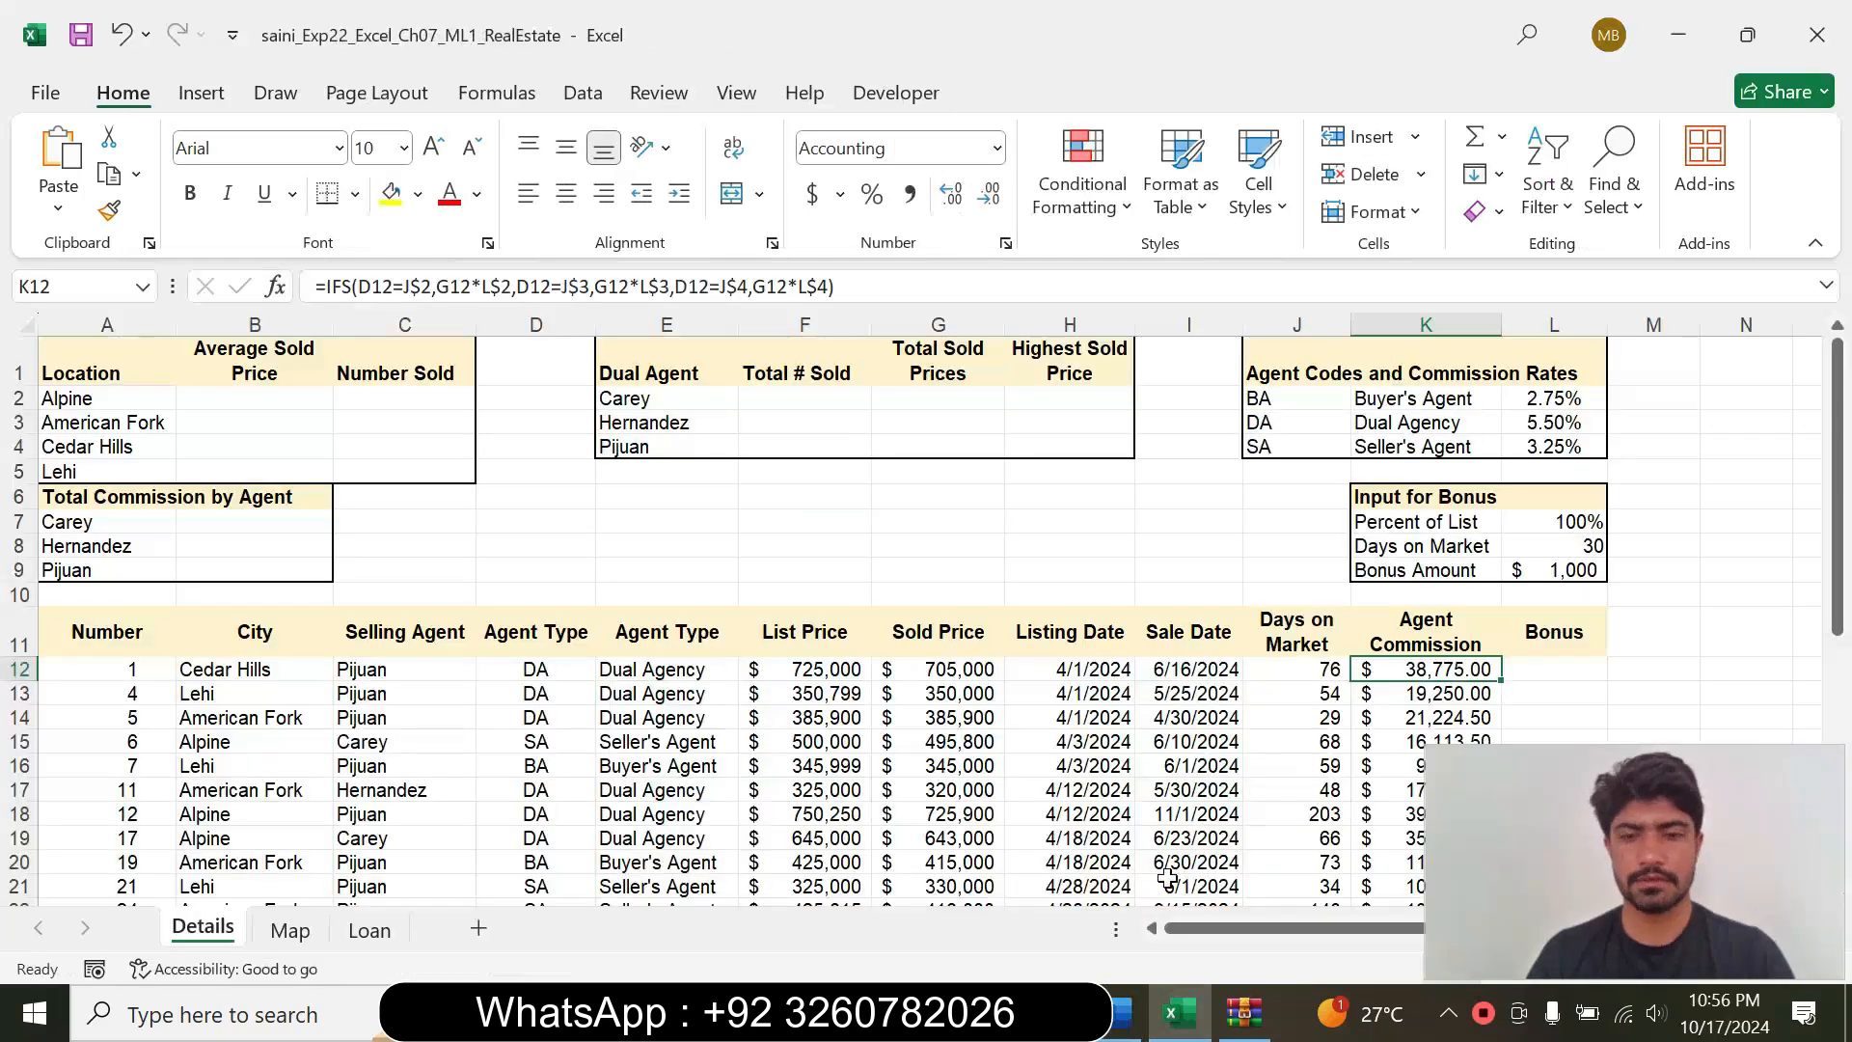
{"action": "left_click", "coordinate": [1122, 1013]}
{"action": "left_click", "coordinate": [1182, 1013]}
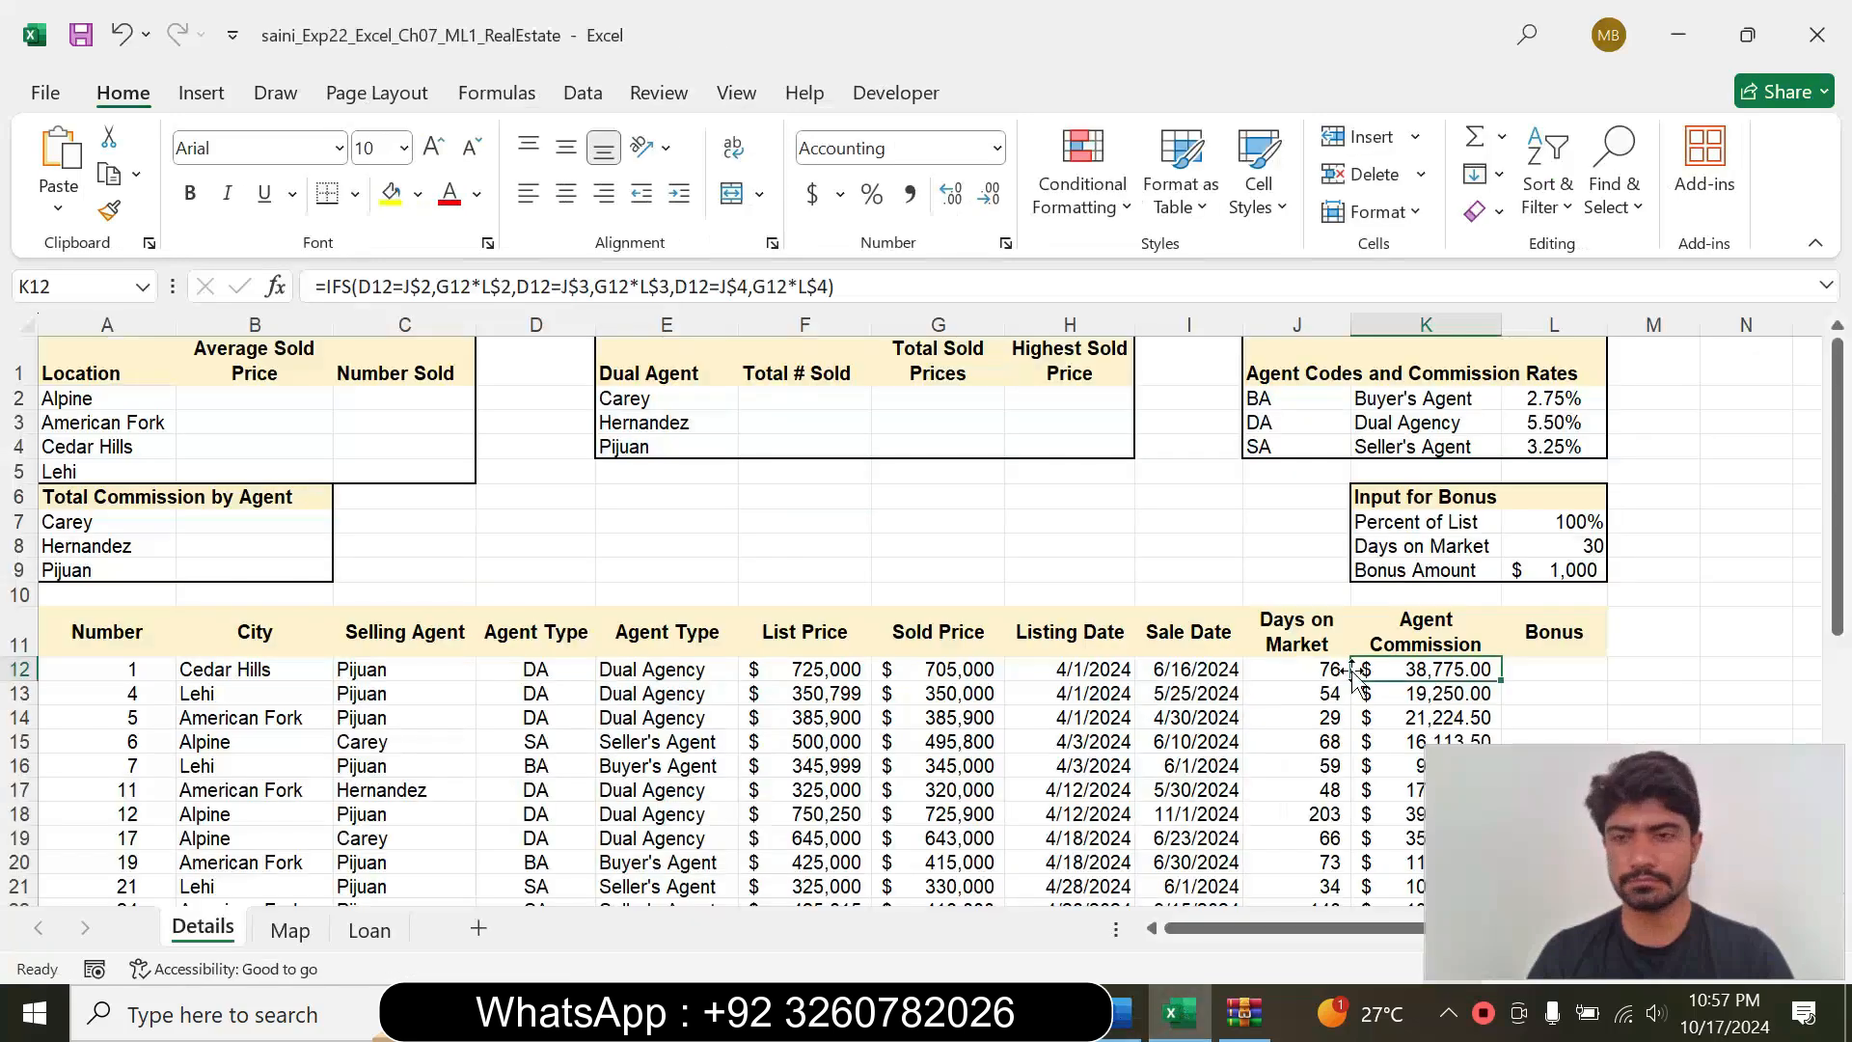
{"action": "left_click", "coordinate": [1551, 671]}
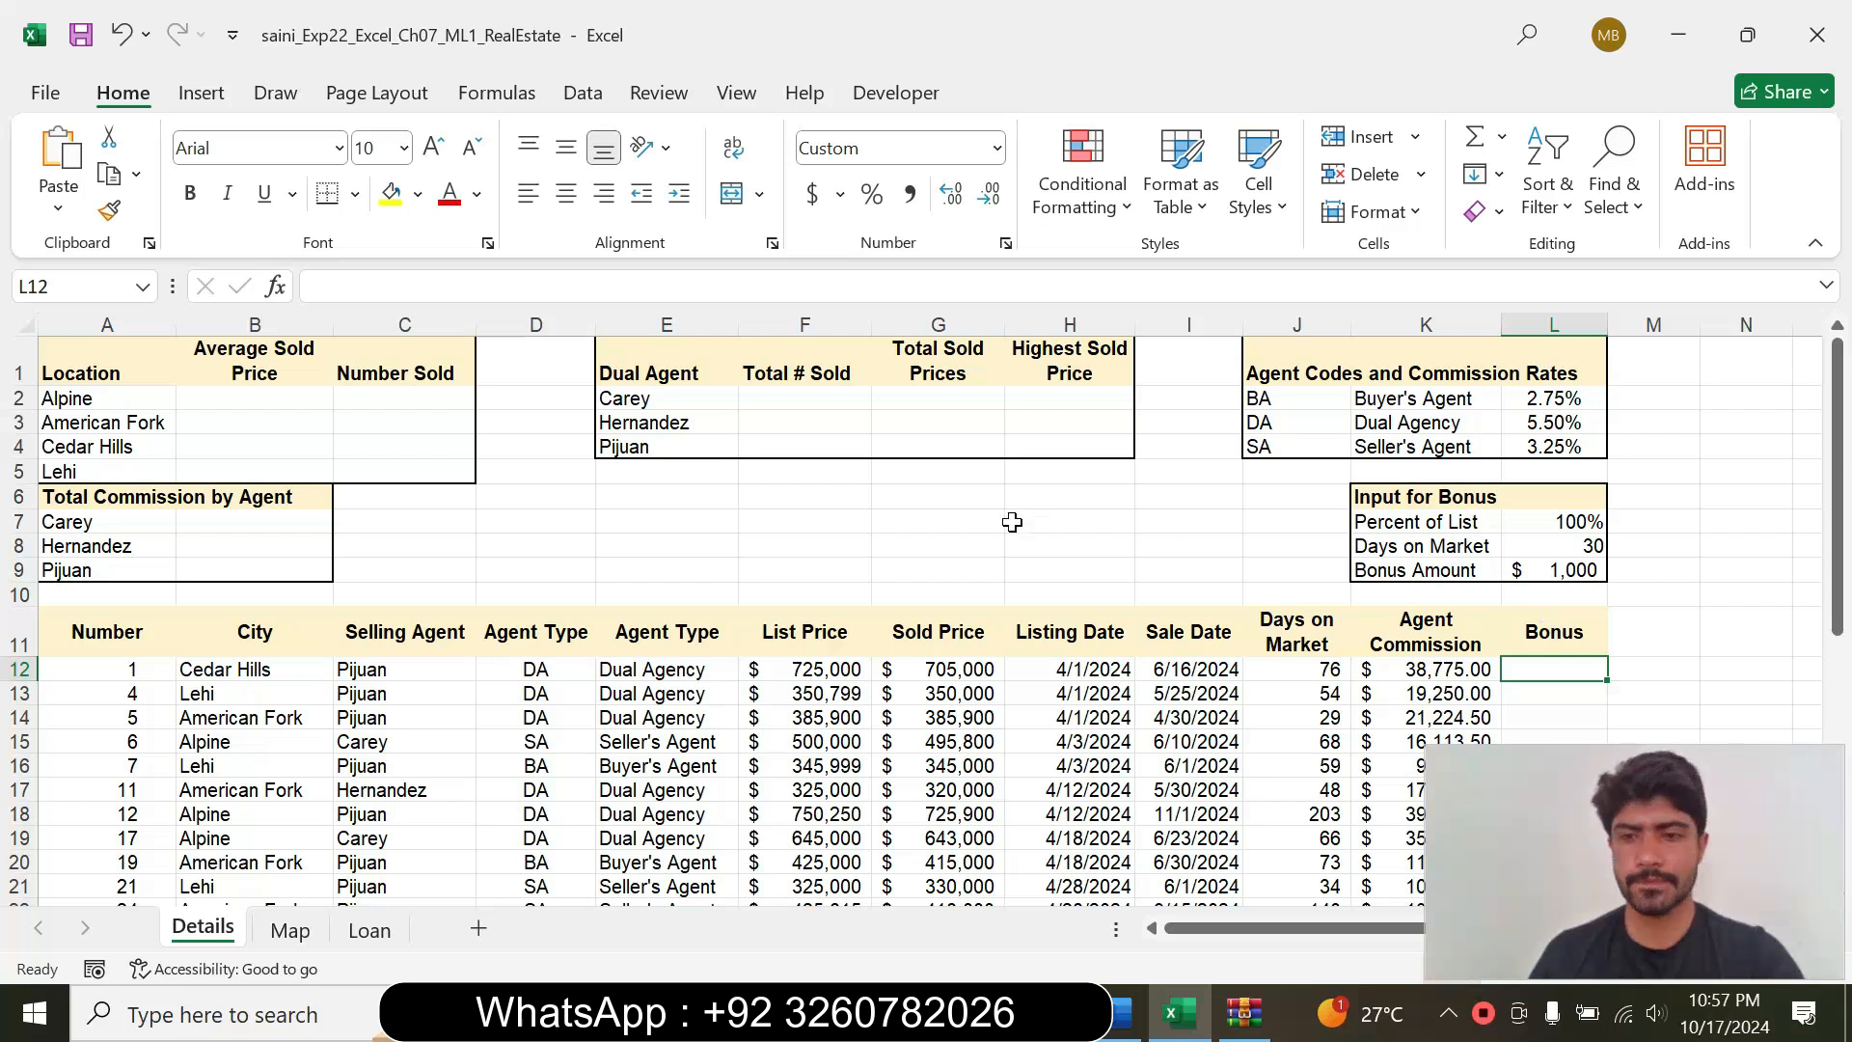
{"action": "type", "text": "=if"}
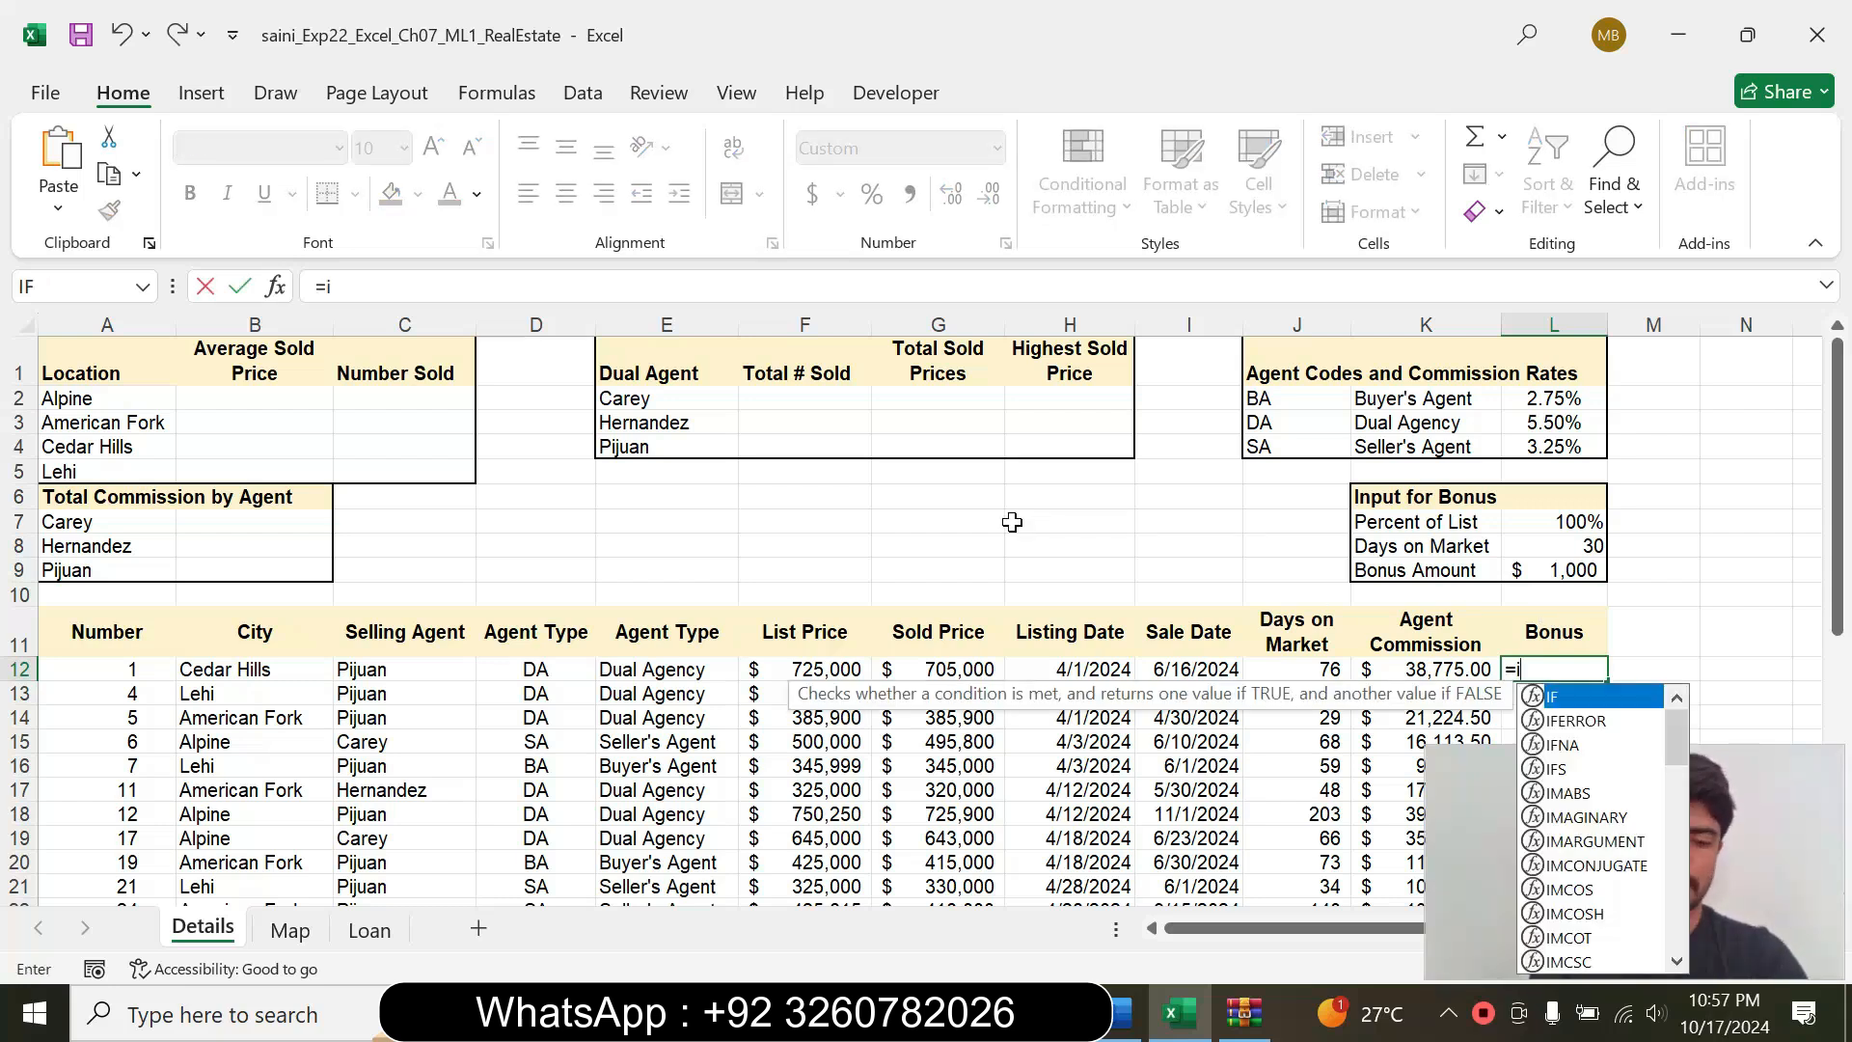
{"action": "double_click", "coordinate": [1571, 692]}
{"action": "left_click", "coordinate": [1110, 1023]}
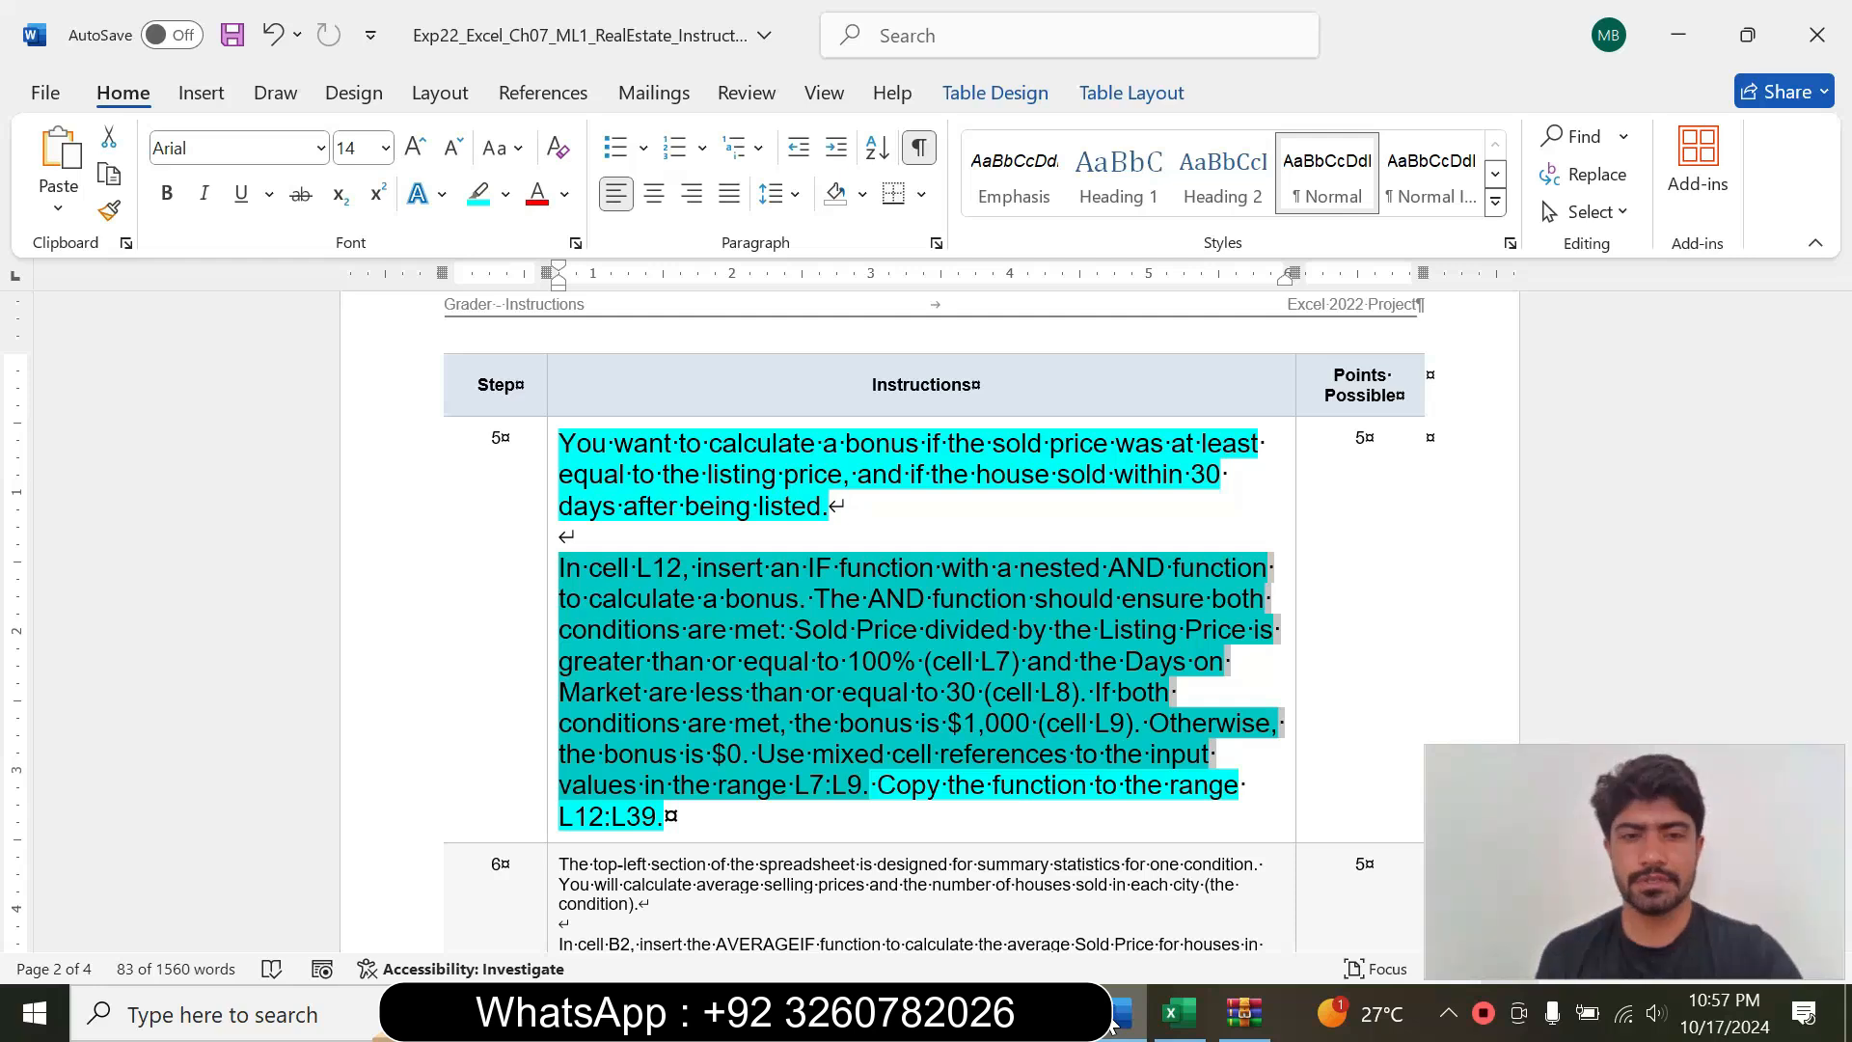
{"action": "left_click", "coordinate": [1174, 1013]}
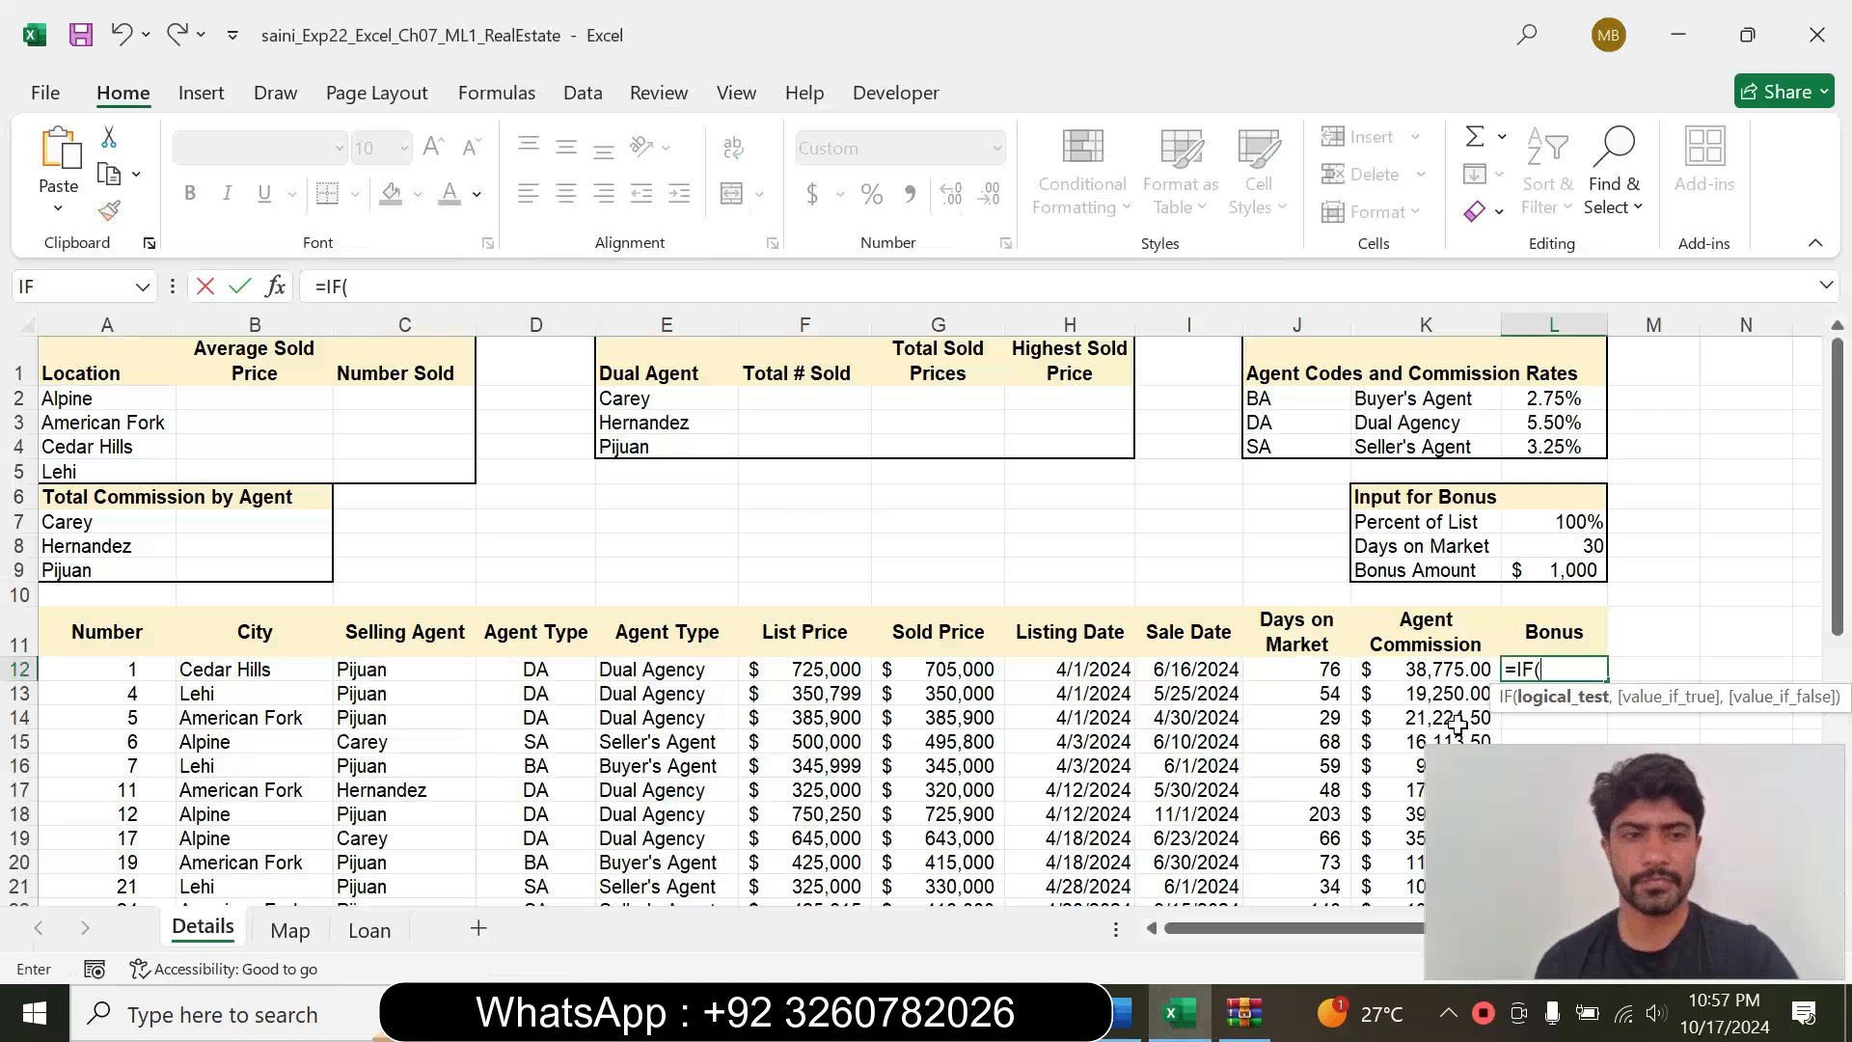
{"action": "type", "text": "AND"}
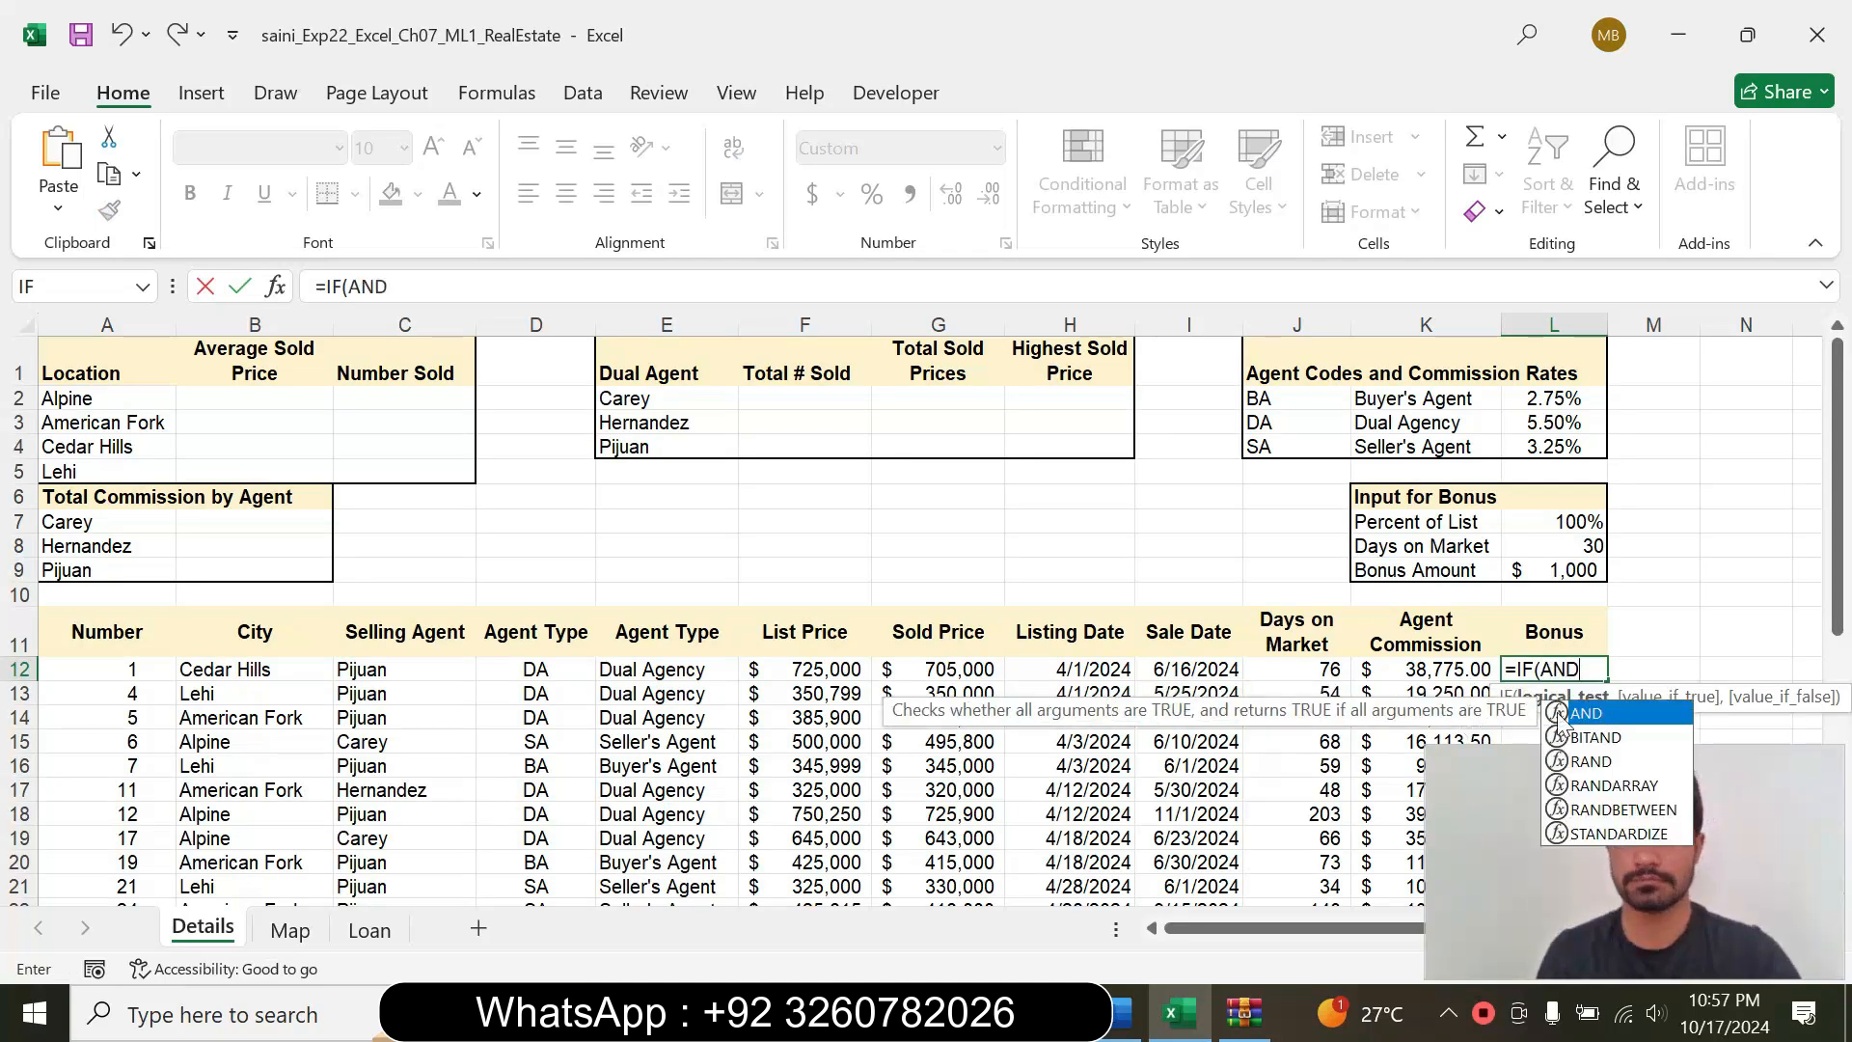
{"action": "double_click", "coordinate": [1617, 714]}
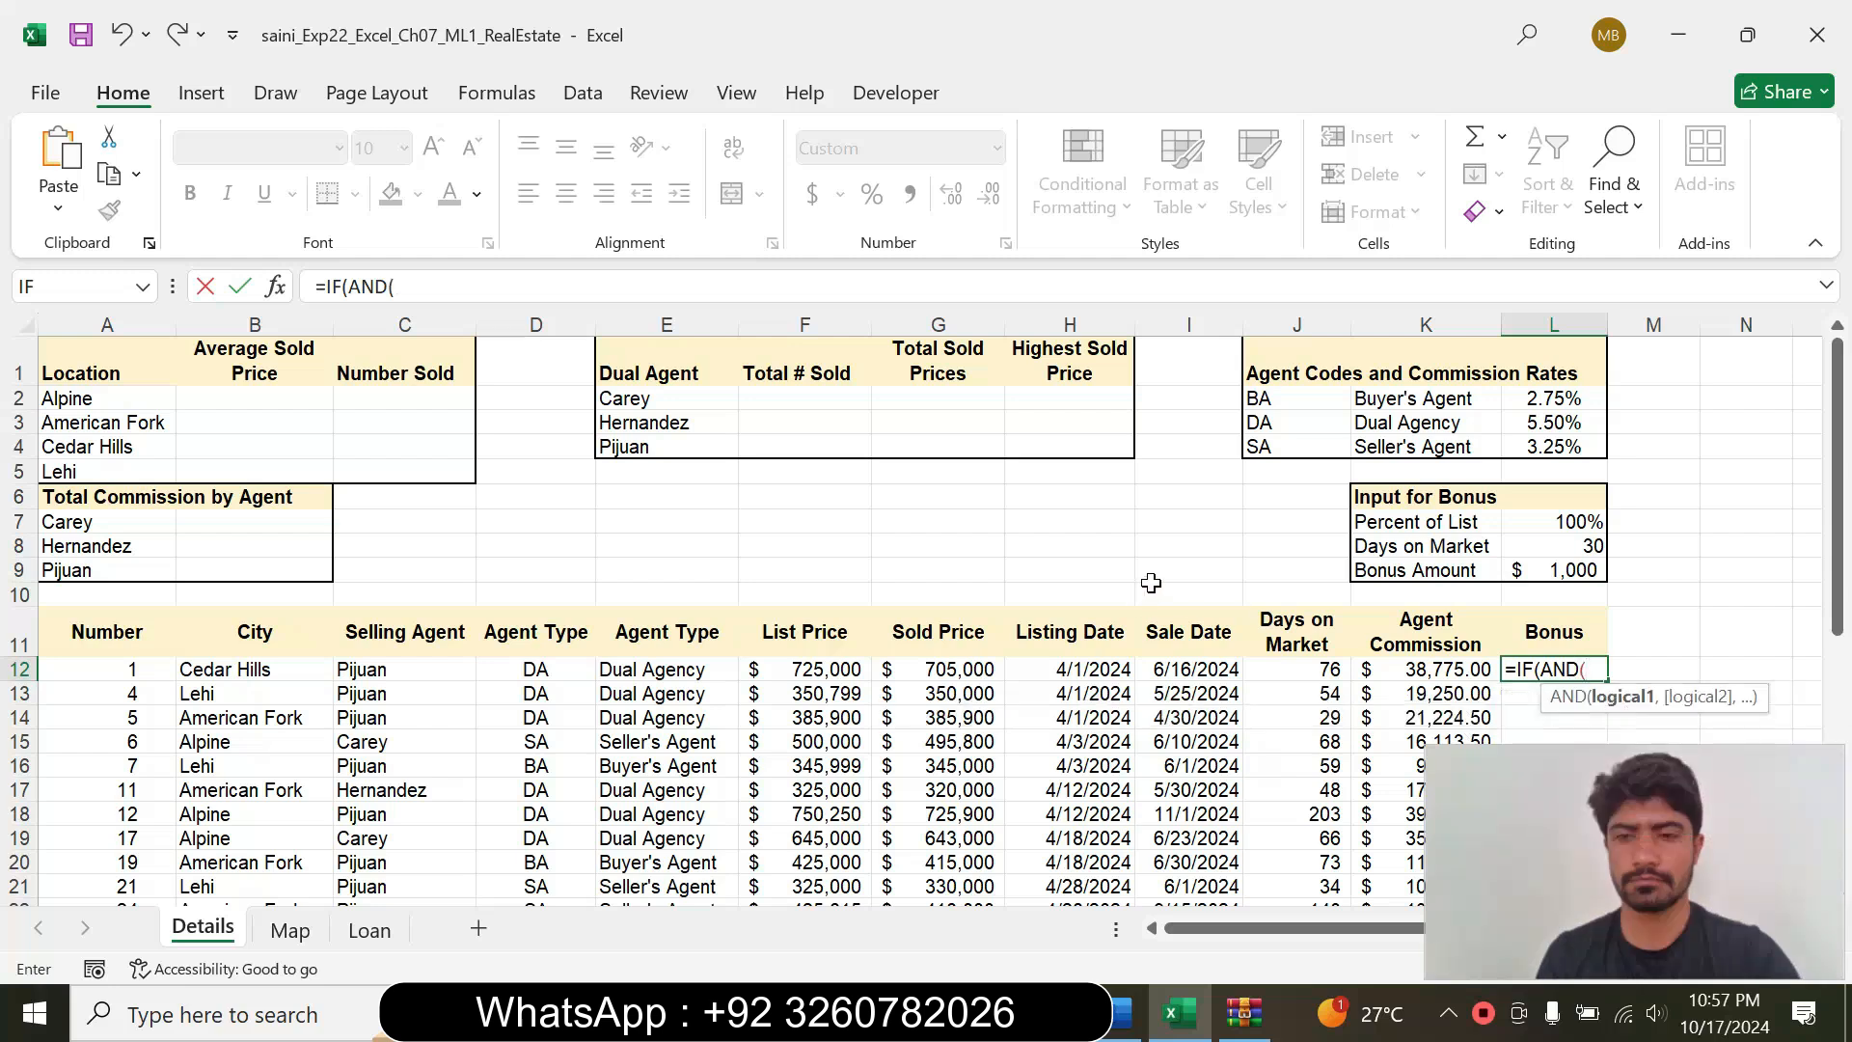
Step: Enter the first AND condition in L12 as sold price divided by list price, G12/F12>=L7
{"action": "left_click", "coordinate": [498, 286]}
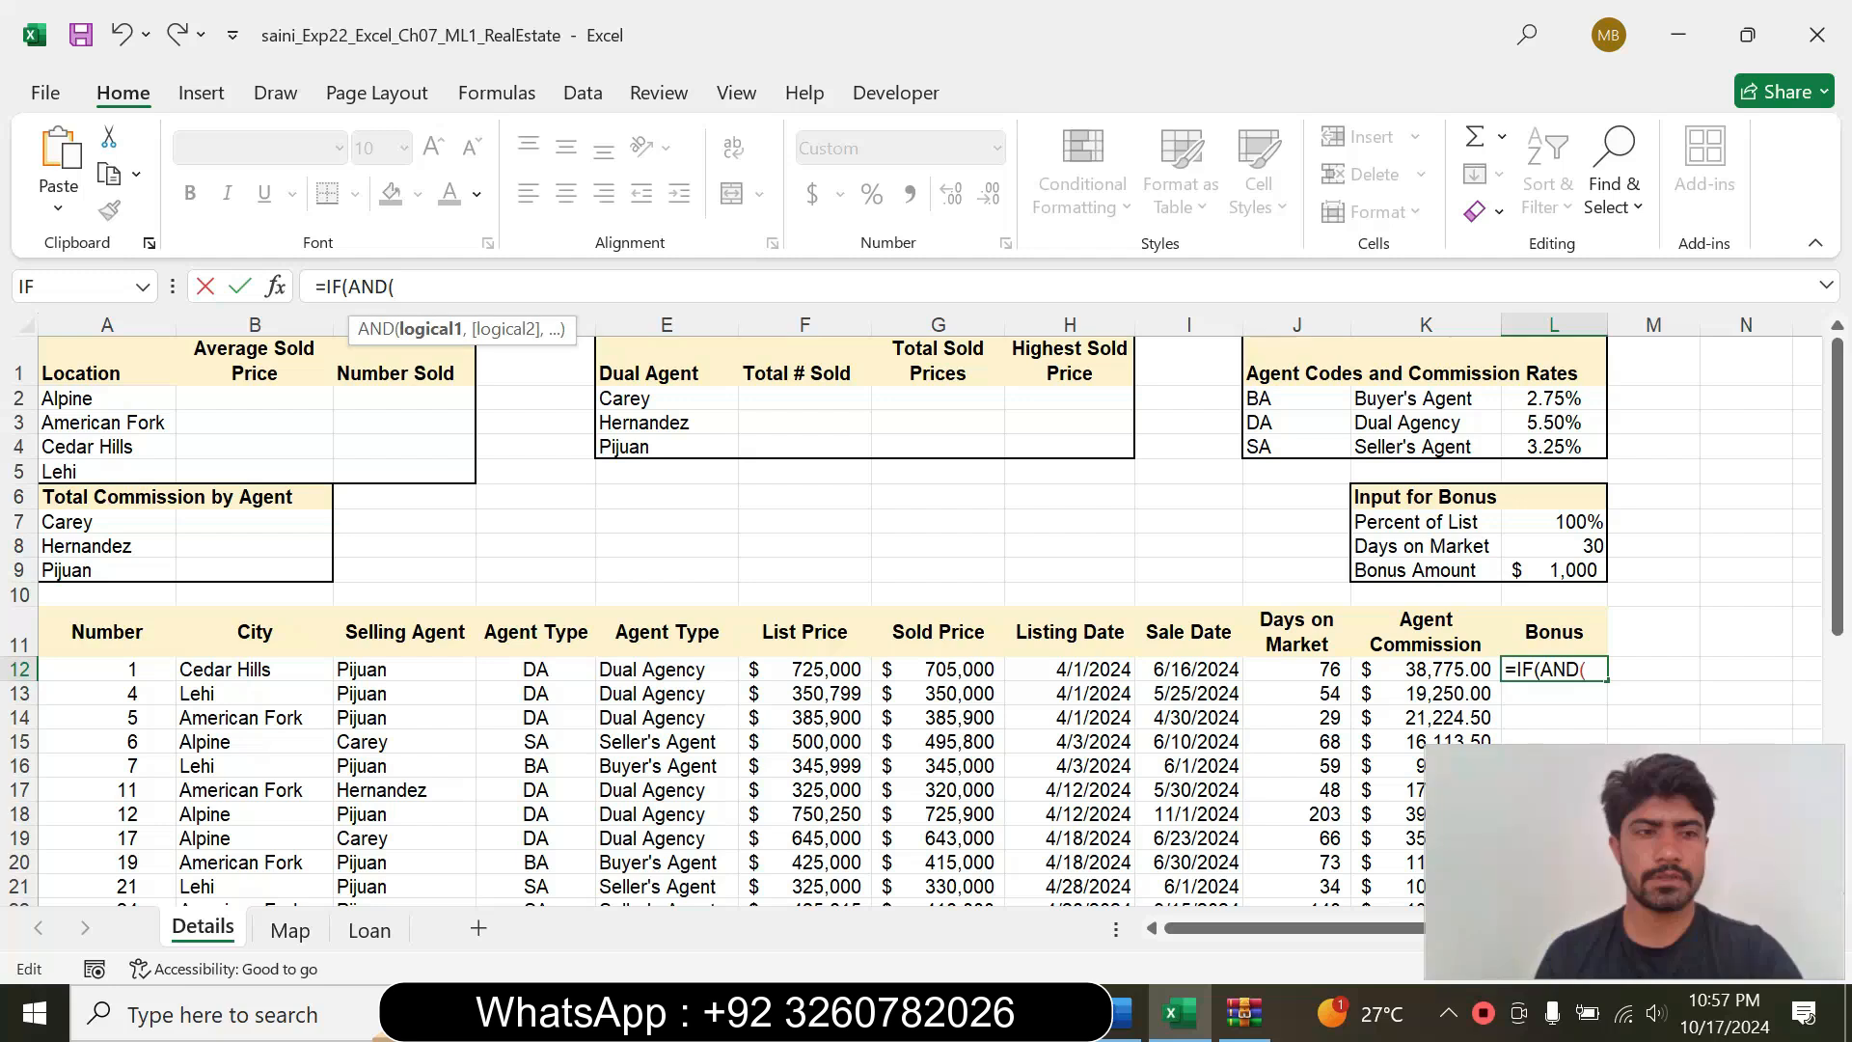
{"action": "left_click", "coordinate": [947, 668]}
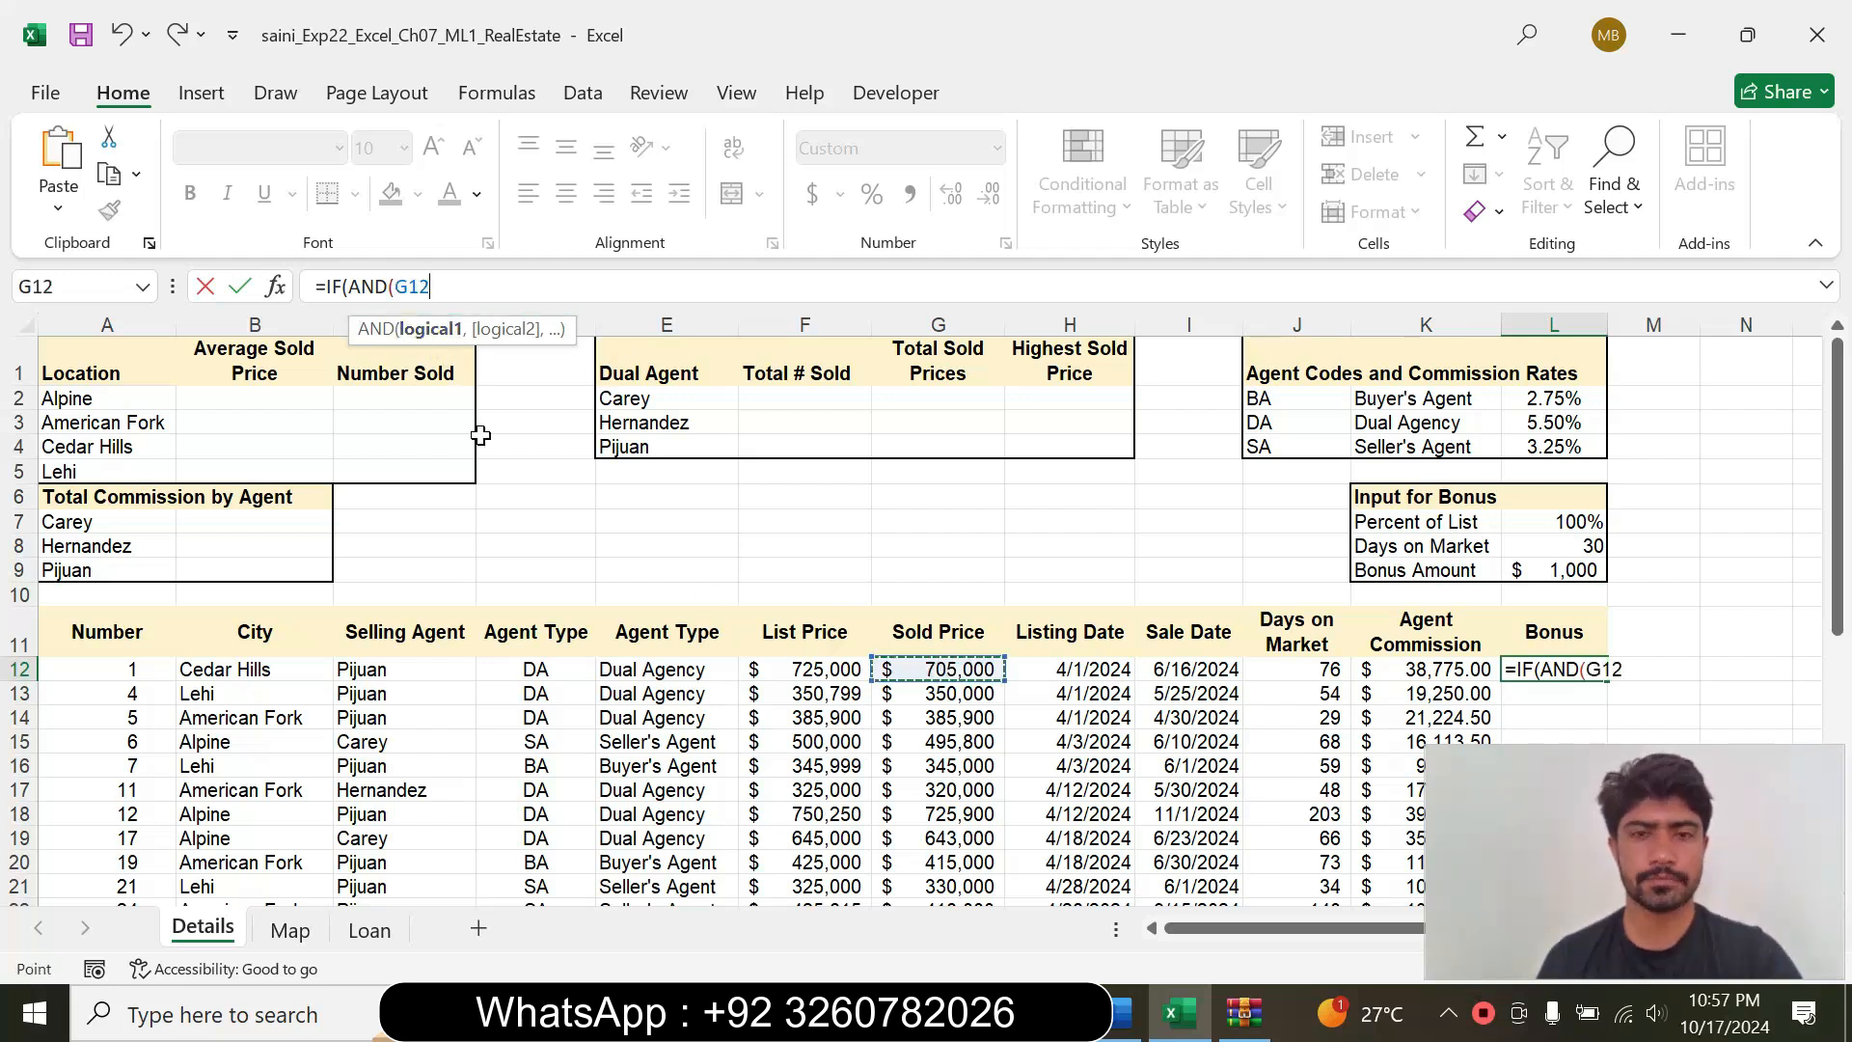
{"action": "key", "text": "F2"}
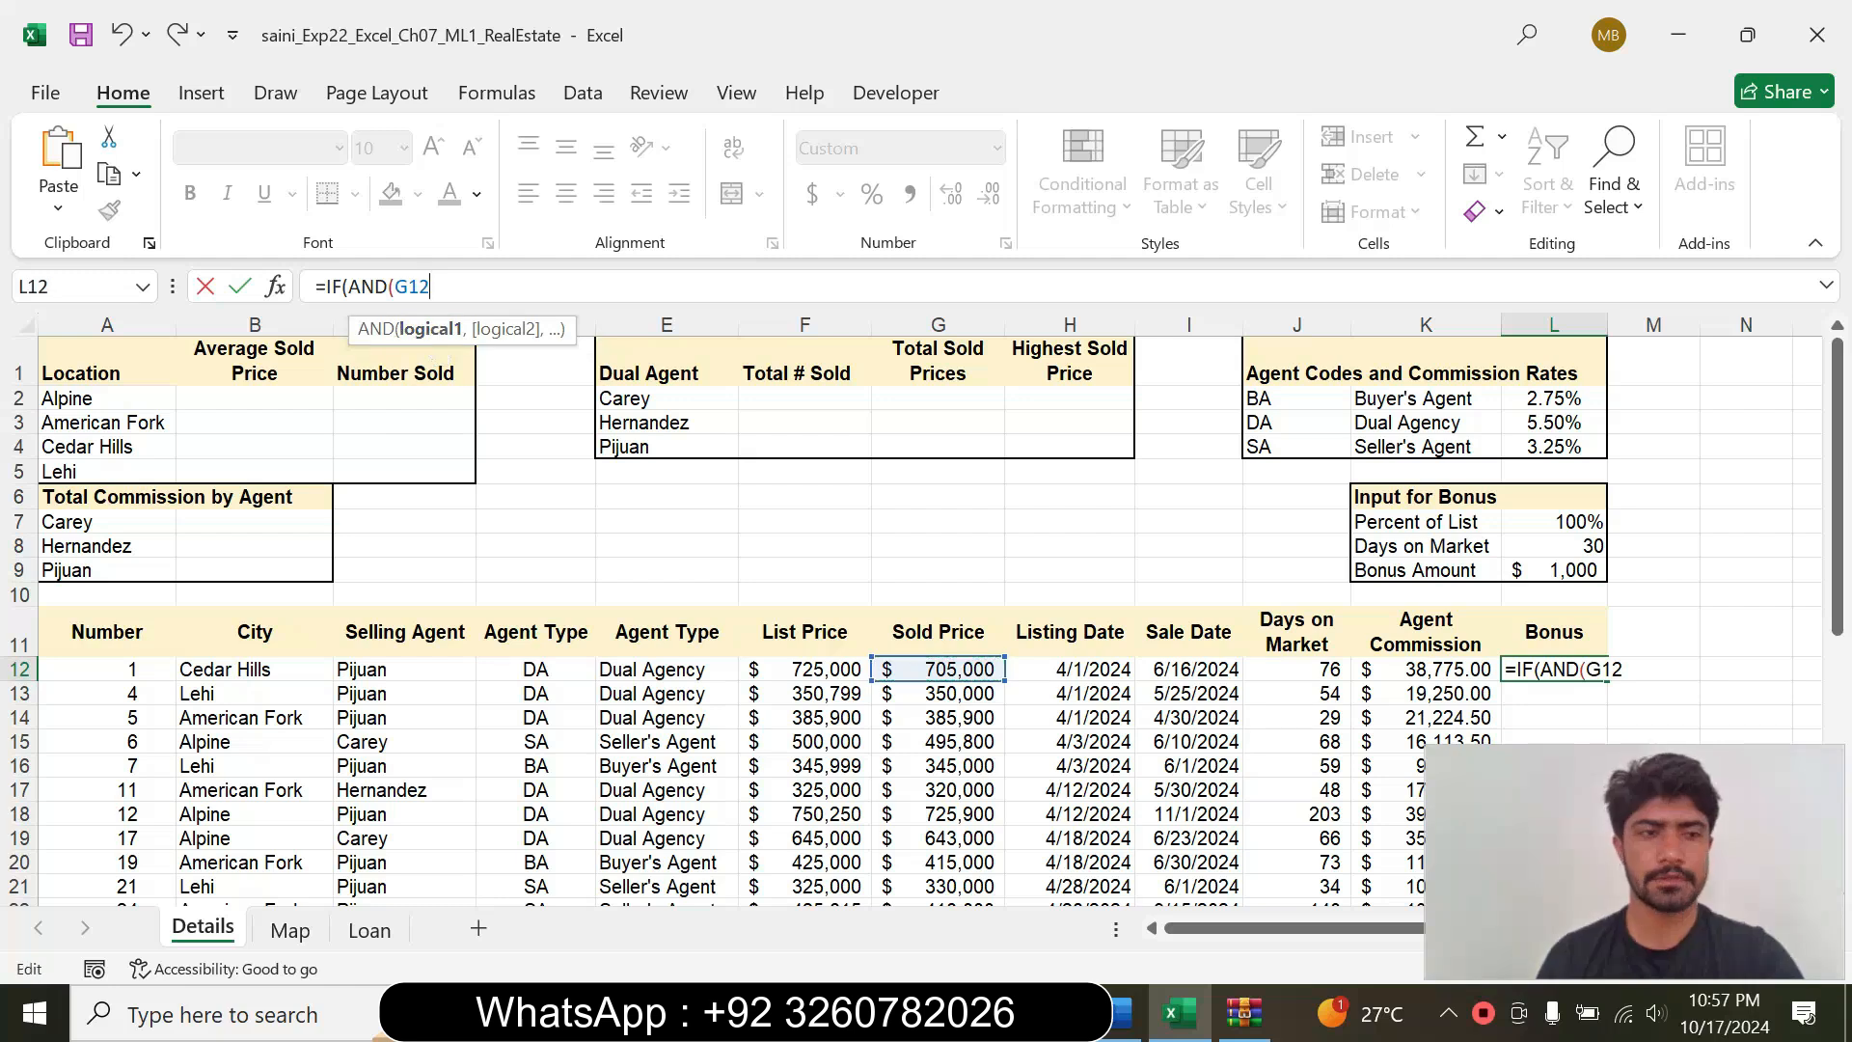
{"action": "type", "text": "/"}
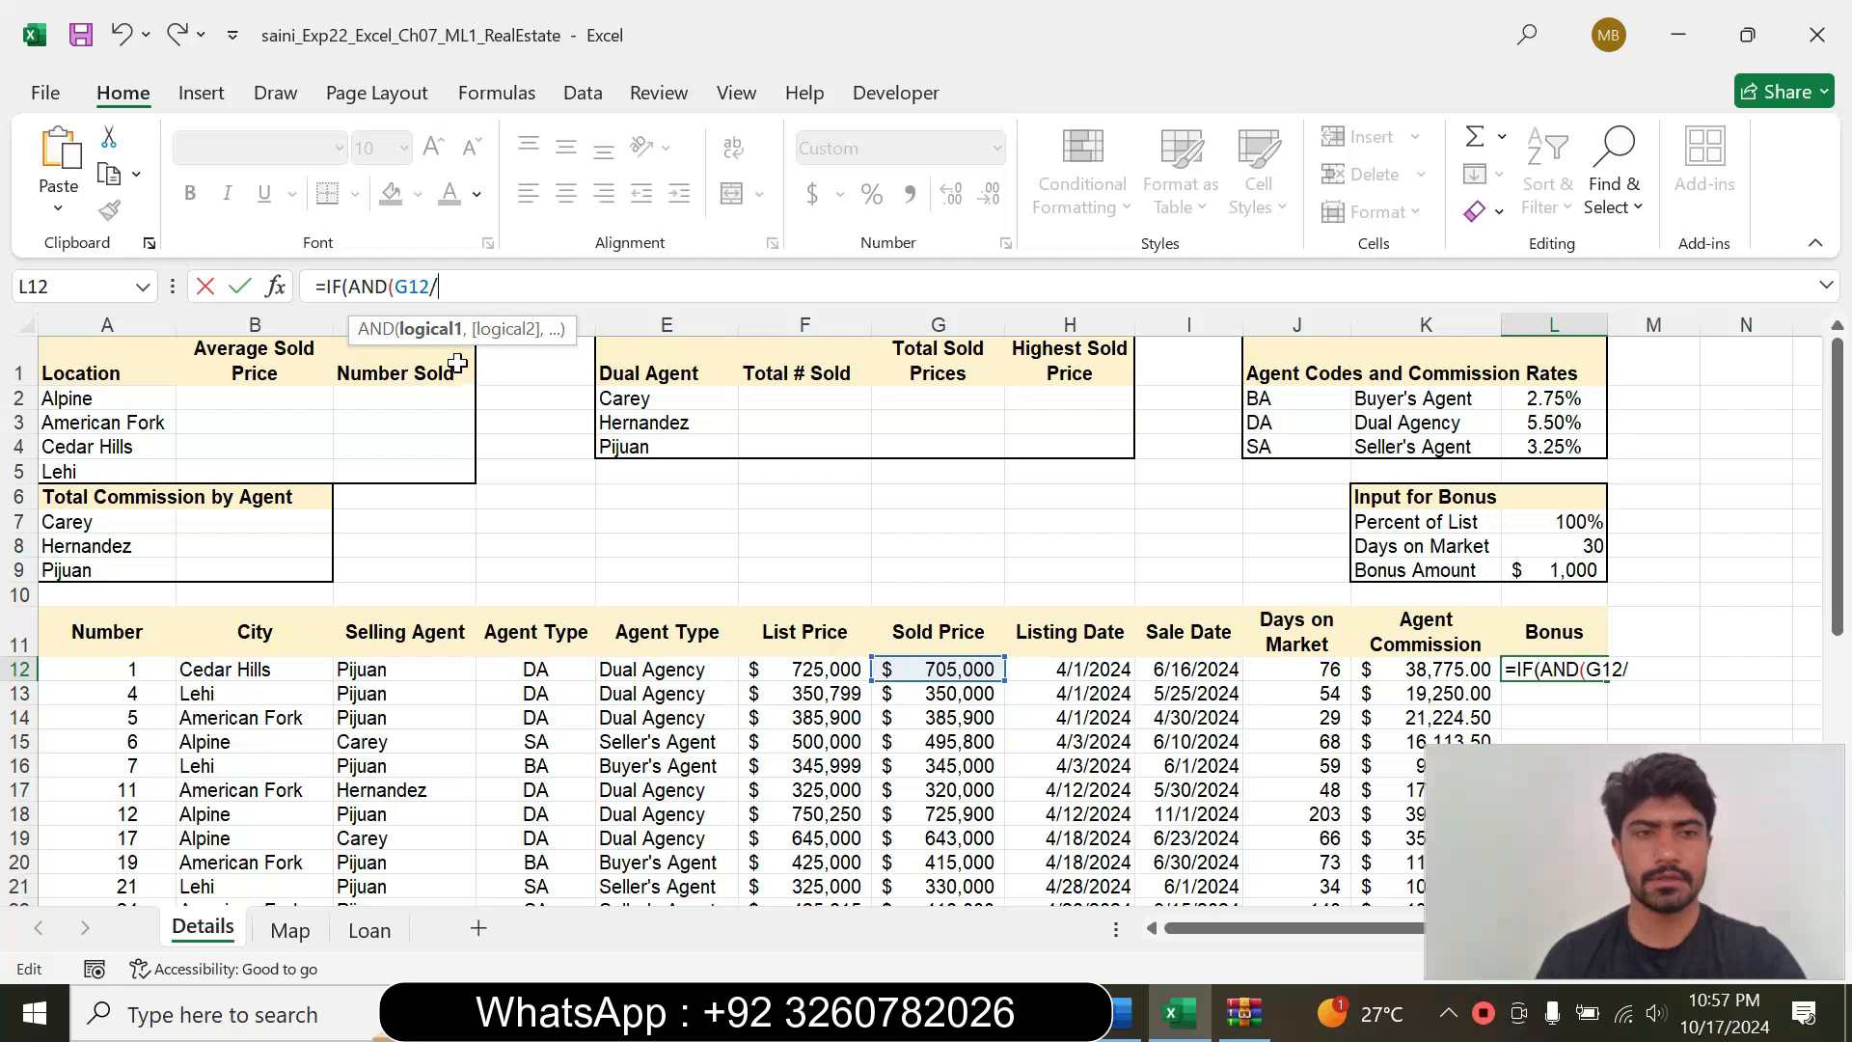
{"action": "left_click", "coordinate": [813, 675]}
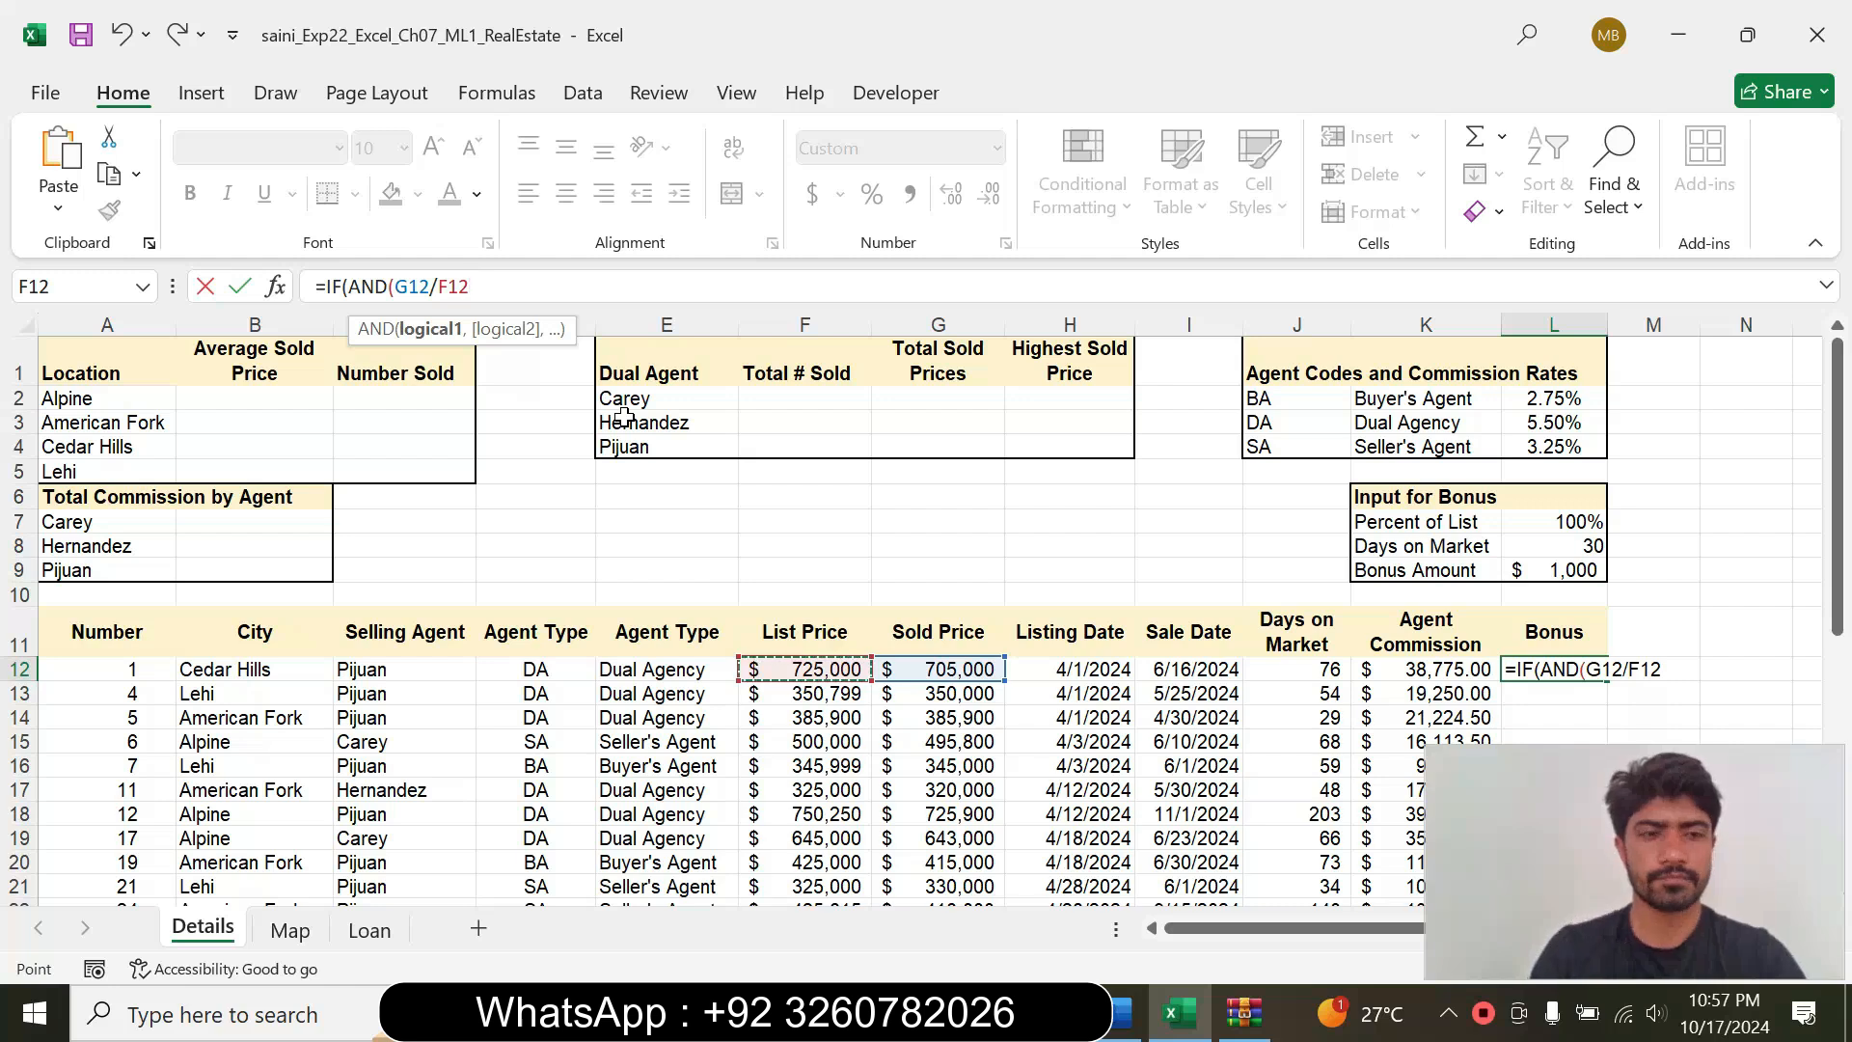
{"action": "type", "text": ">"}
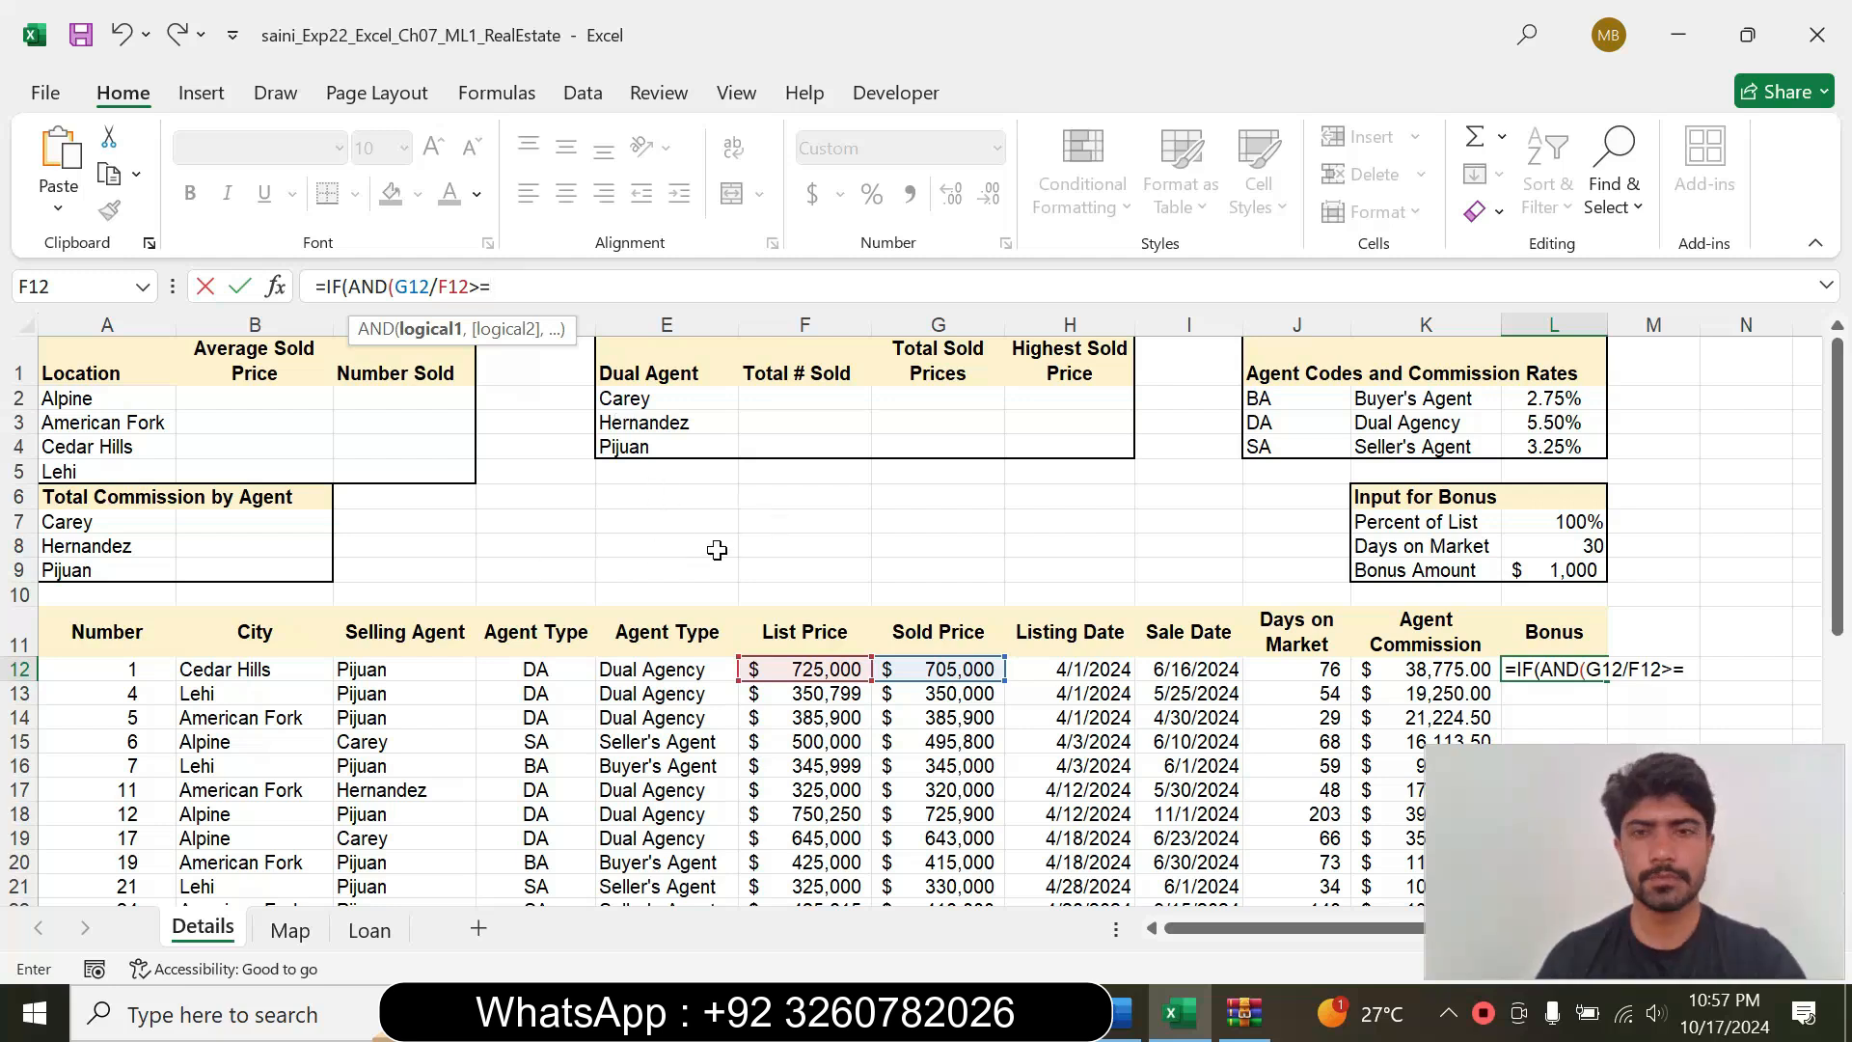
{"action": "type", "text": "="}
{"action": "left_click", "coordinate": [1572, 521]}
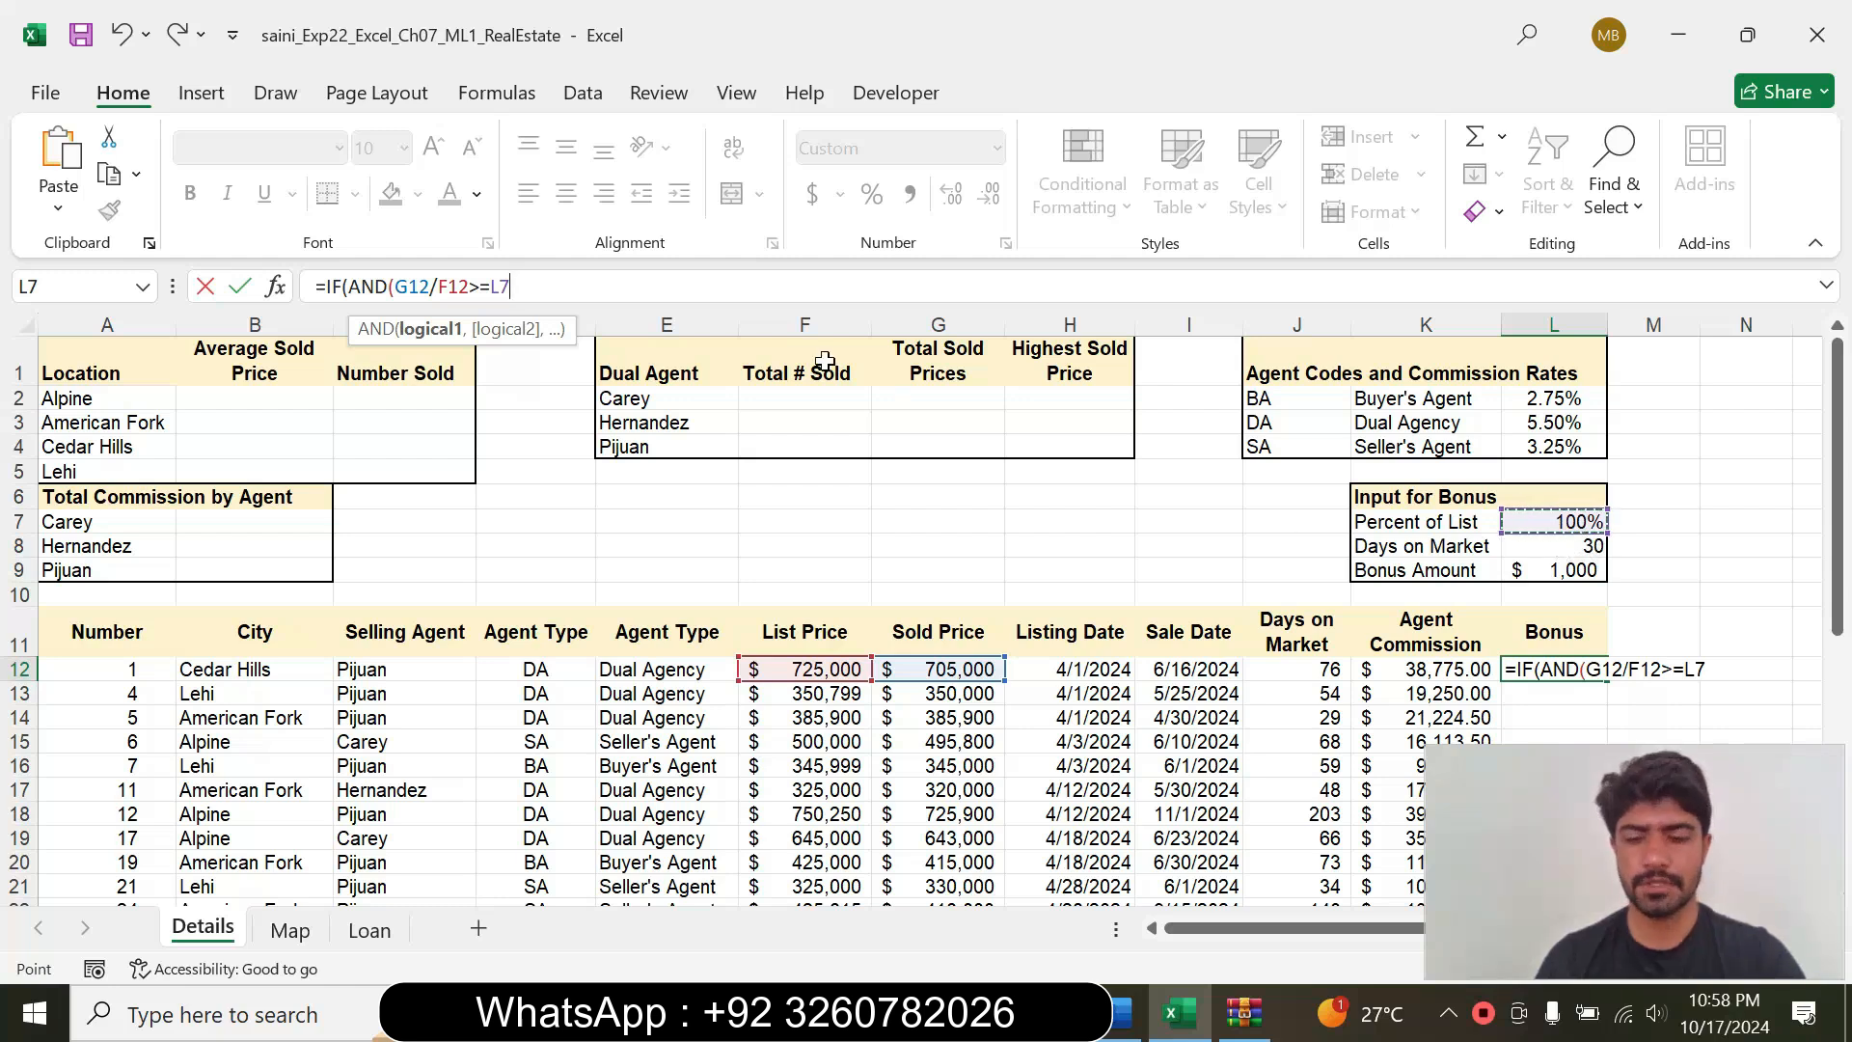
{"action": "type", "text": ","}
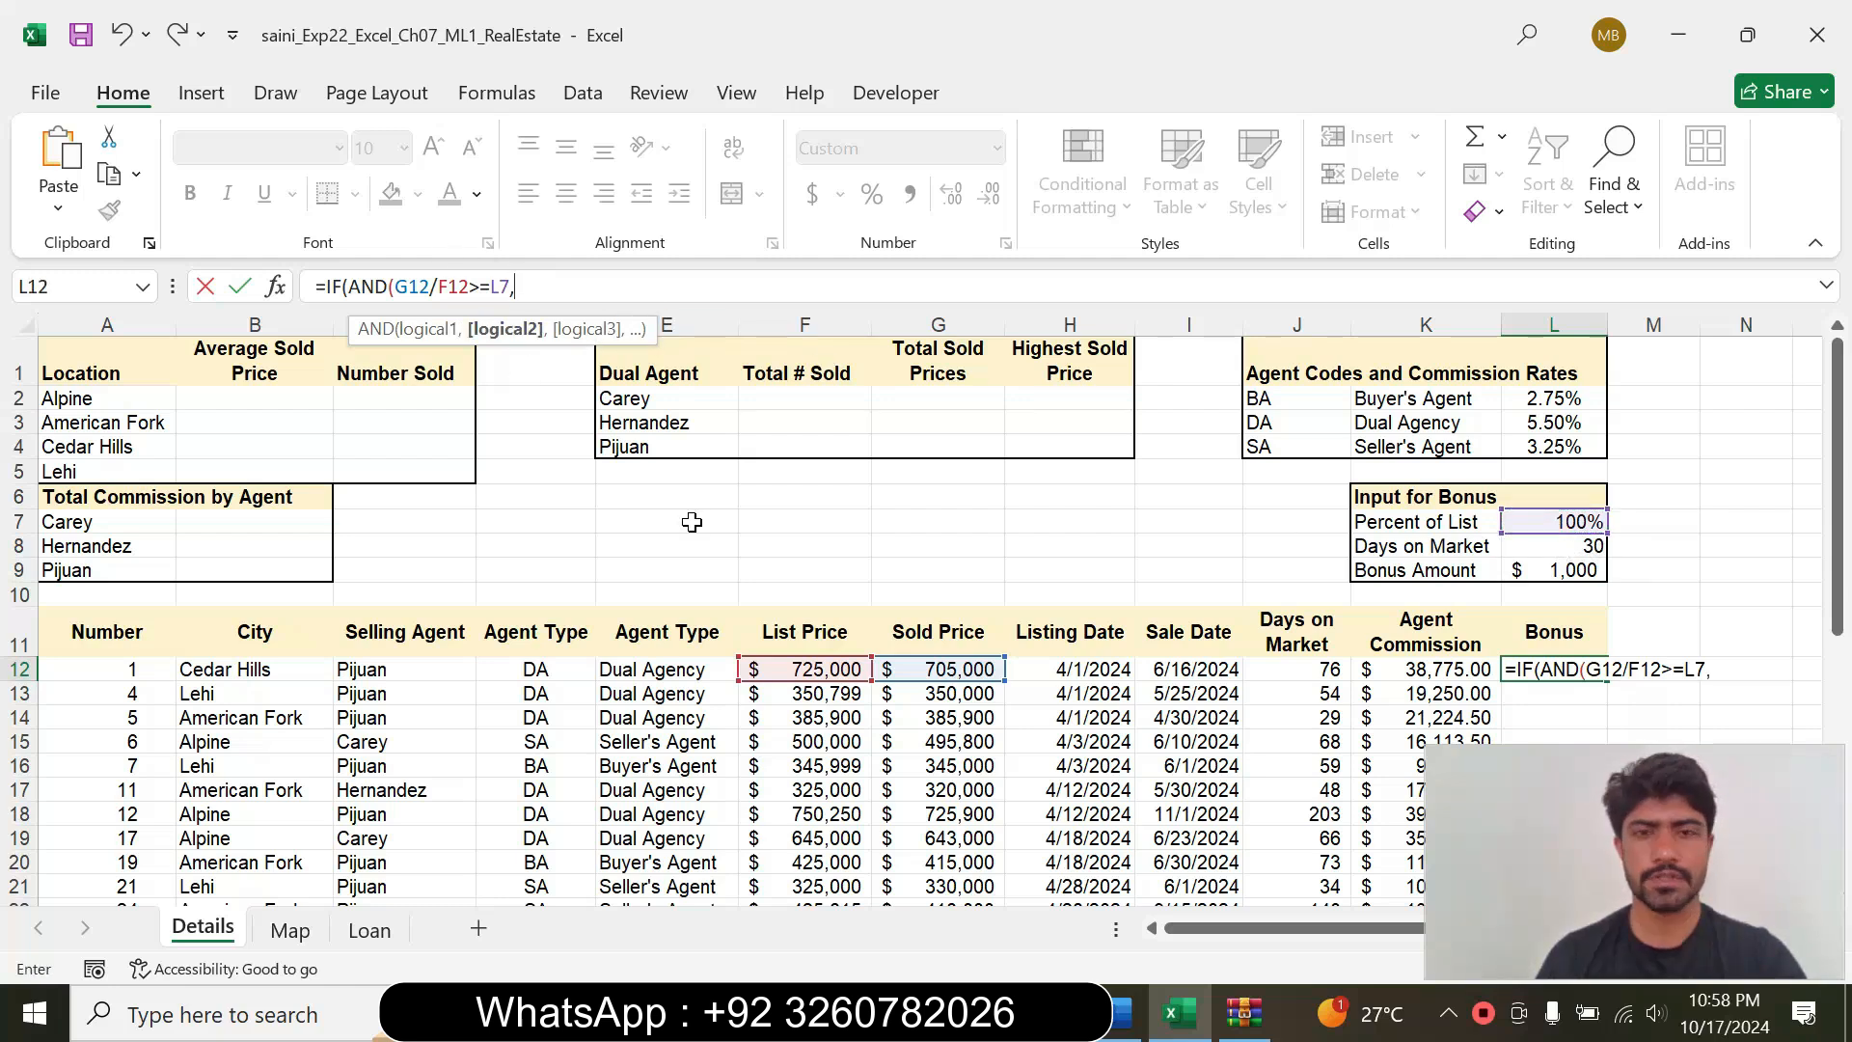
Step: Add the second AND condition comparing days on market with the absolute limit, J12<=$L$8
{"action": "left_click", "coordinate": [1298, 665]}
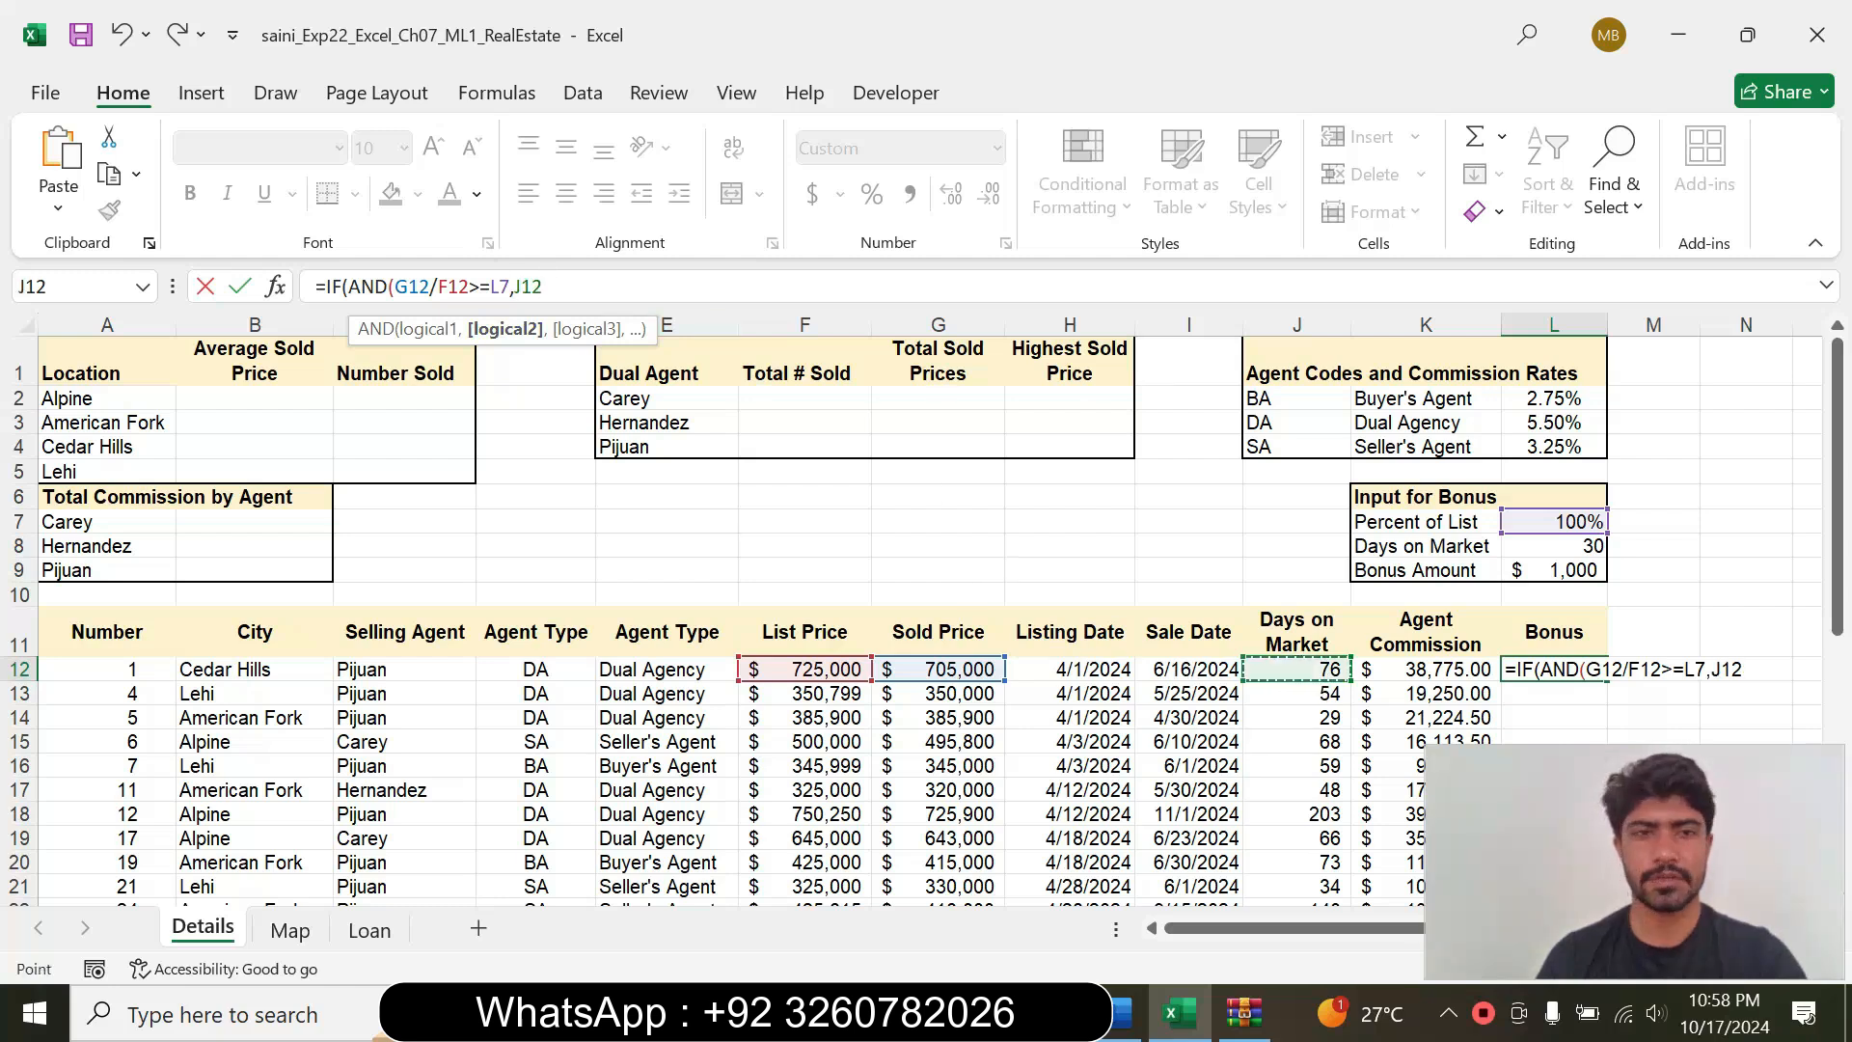
{"action": "type", "text": "<="}
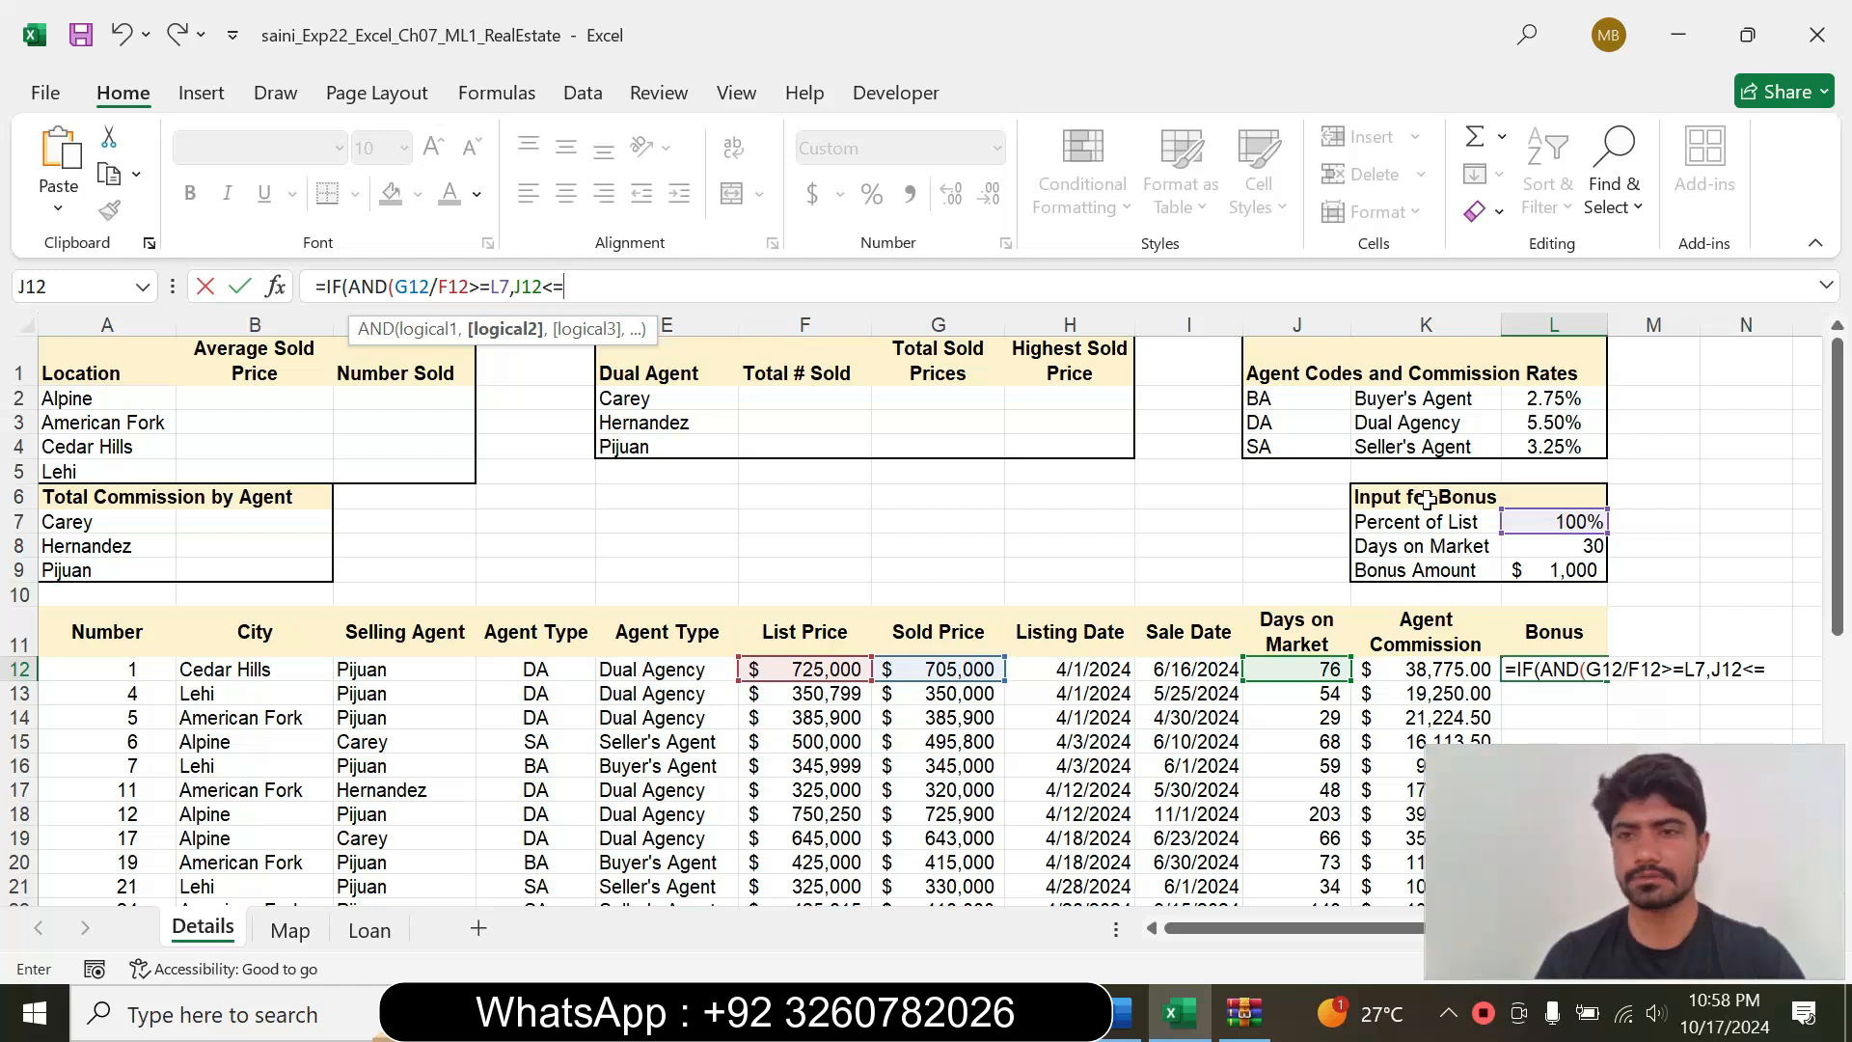
{"action": "left_click", "coordinate": [1560, 546]}
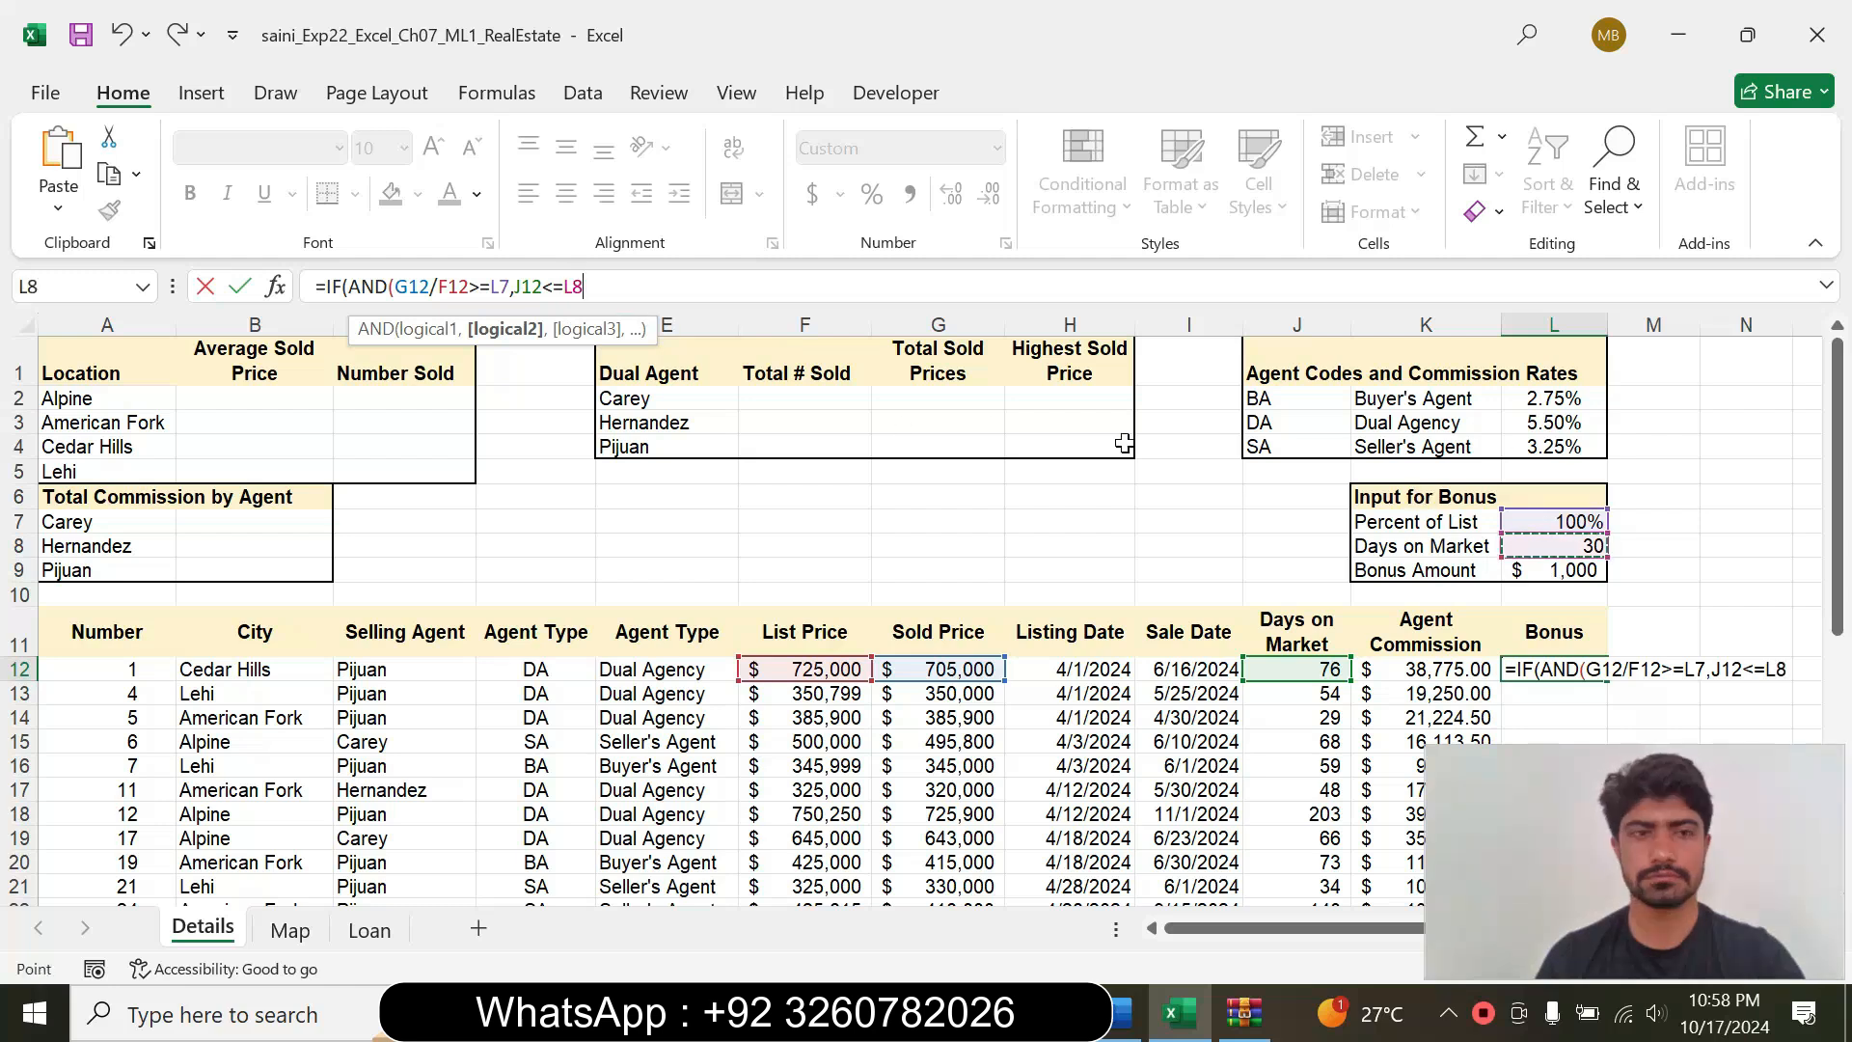
{"action": "key", "text": "F4"}
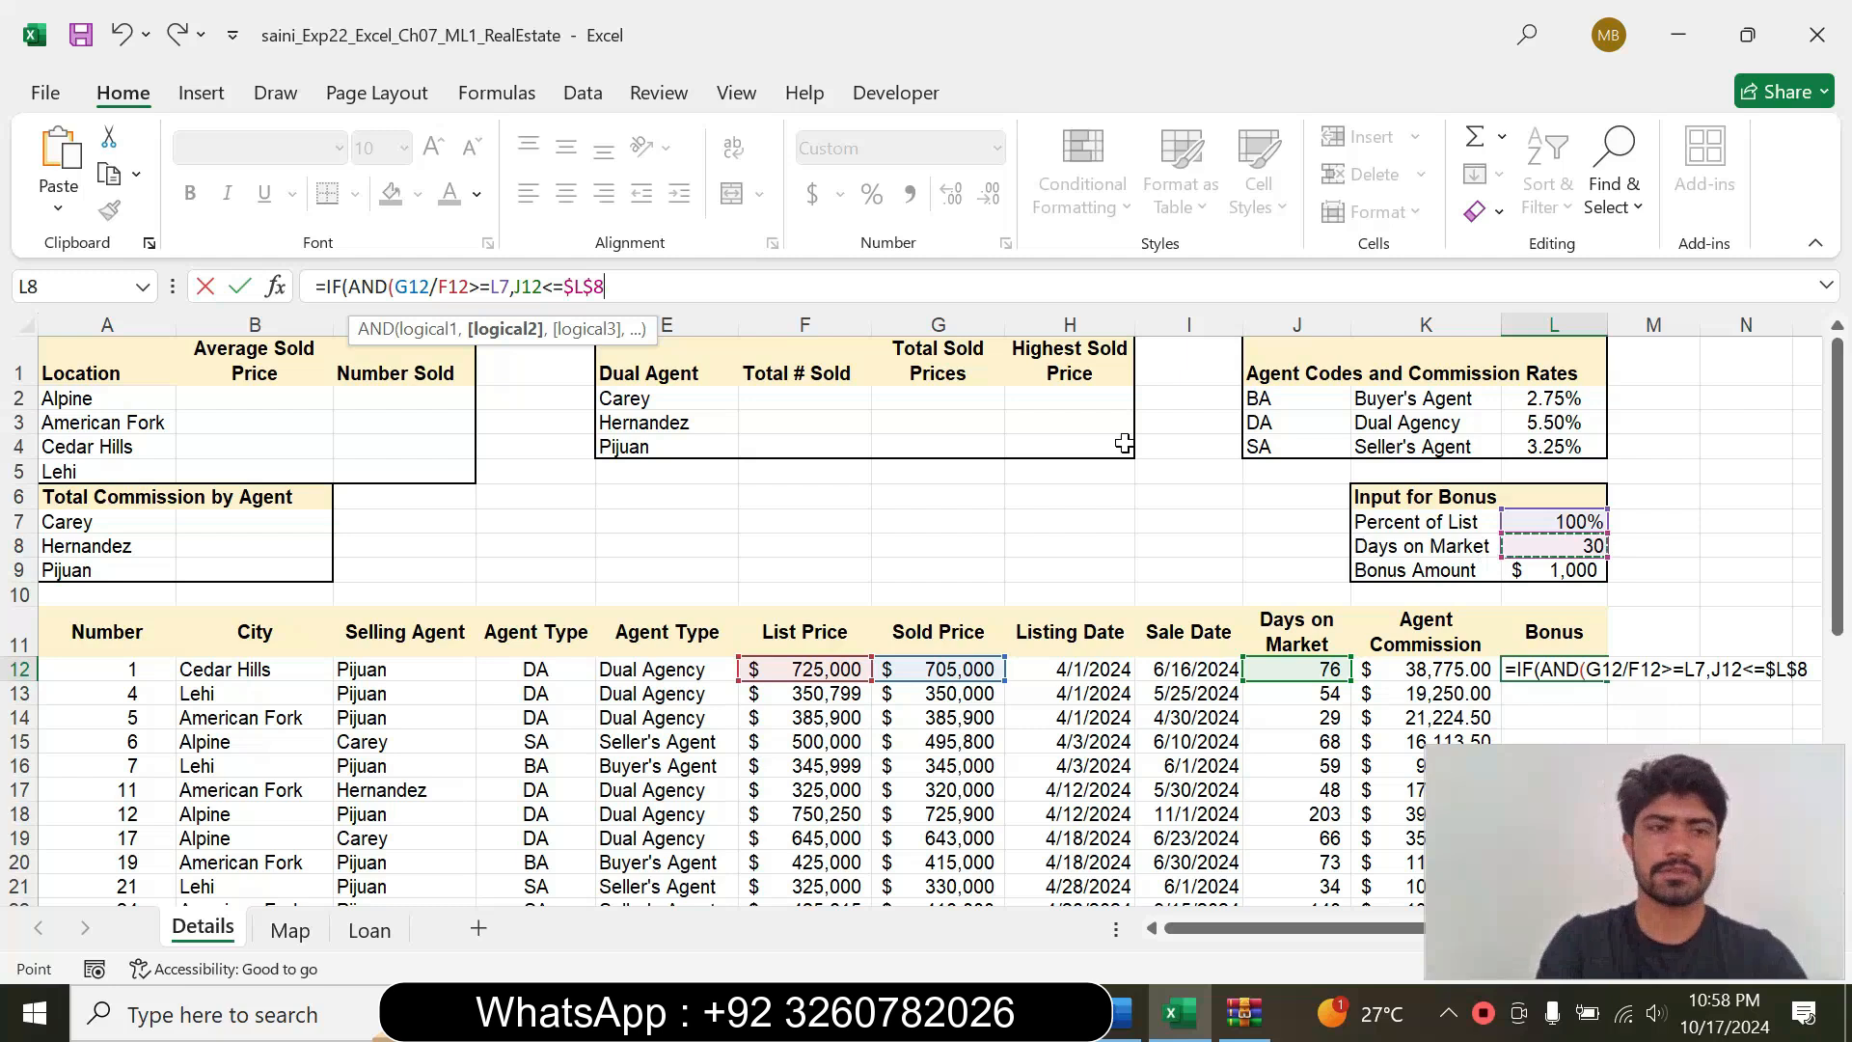
Step: Complete the L12 formula by testing AND for =TRUE, returning $L$9 if met and 0 otherwise
{"action": "type", "text": ")="}
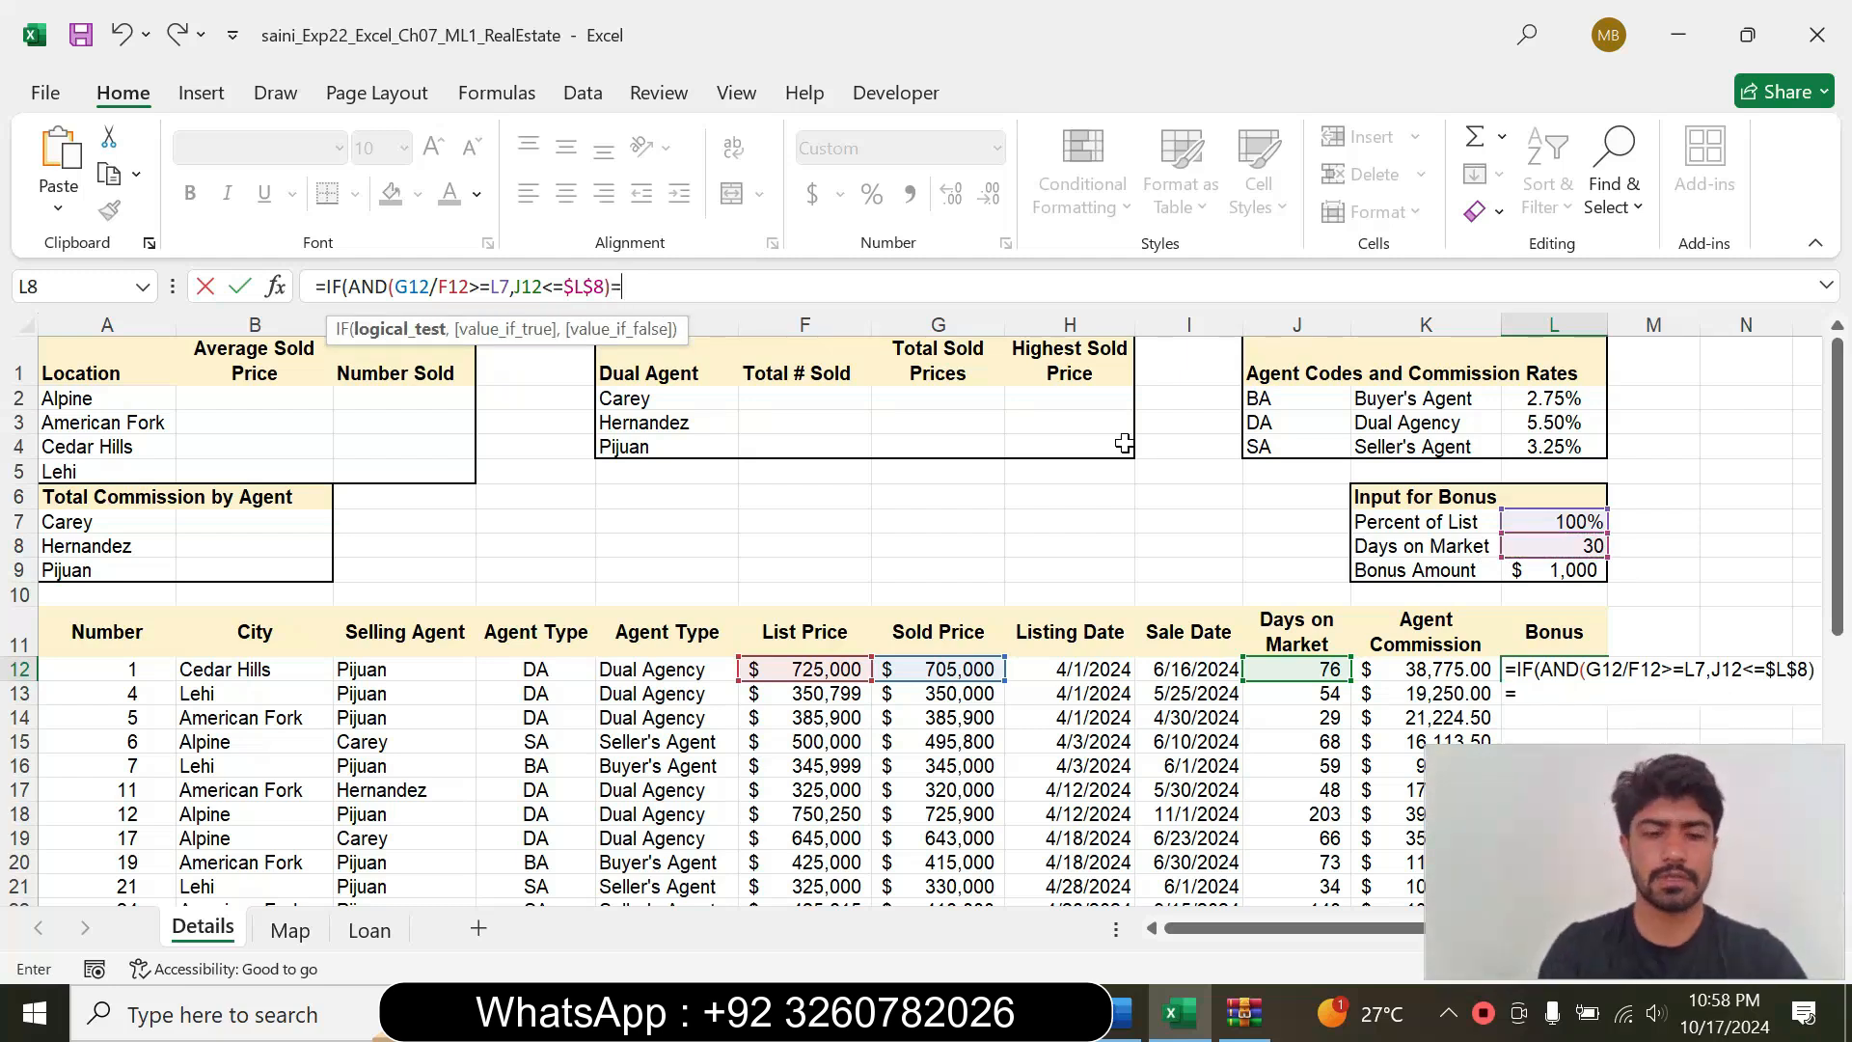
{"action": "type", "text": "TRUE"}
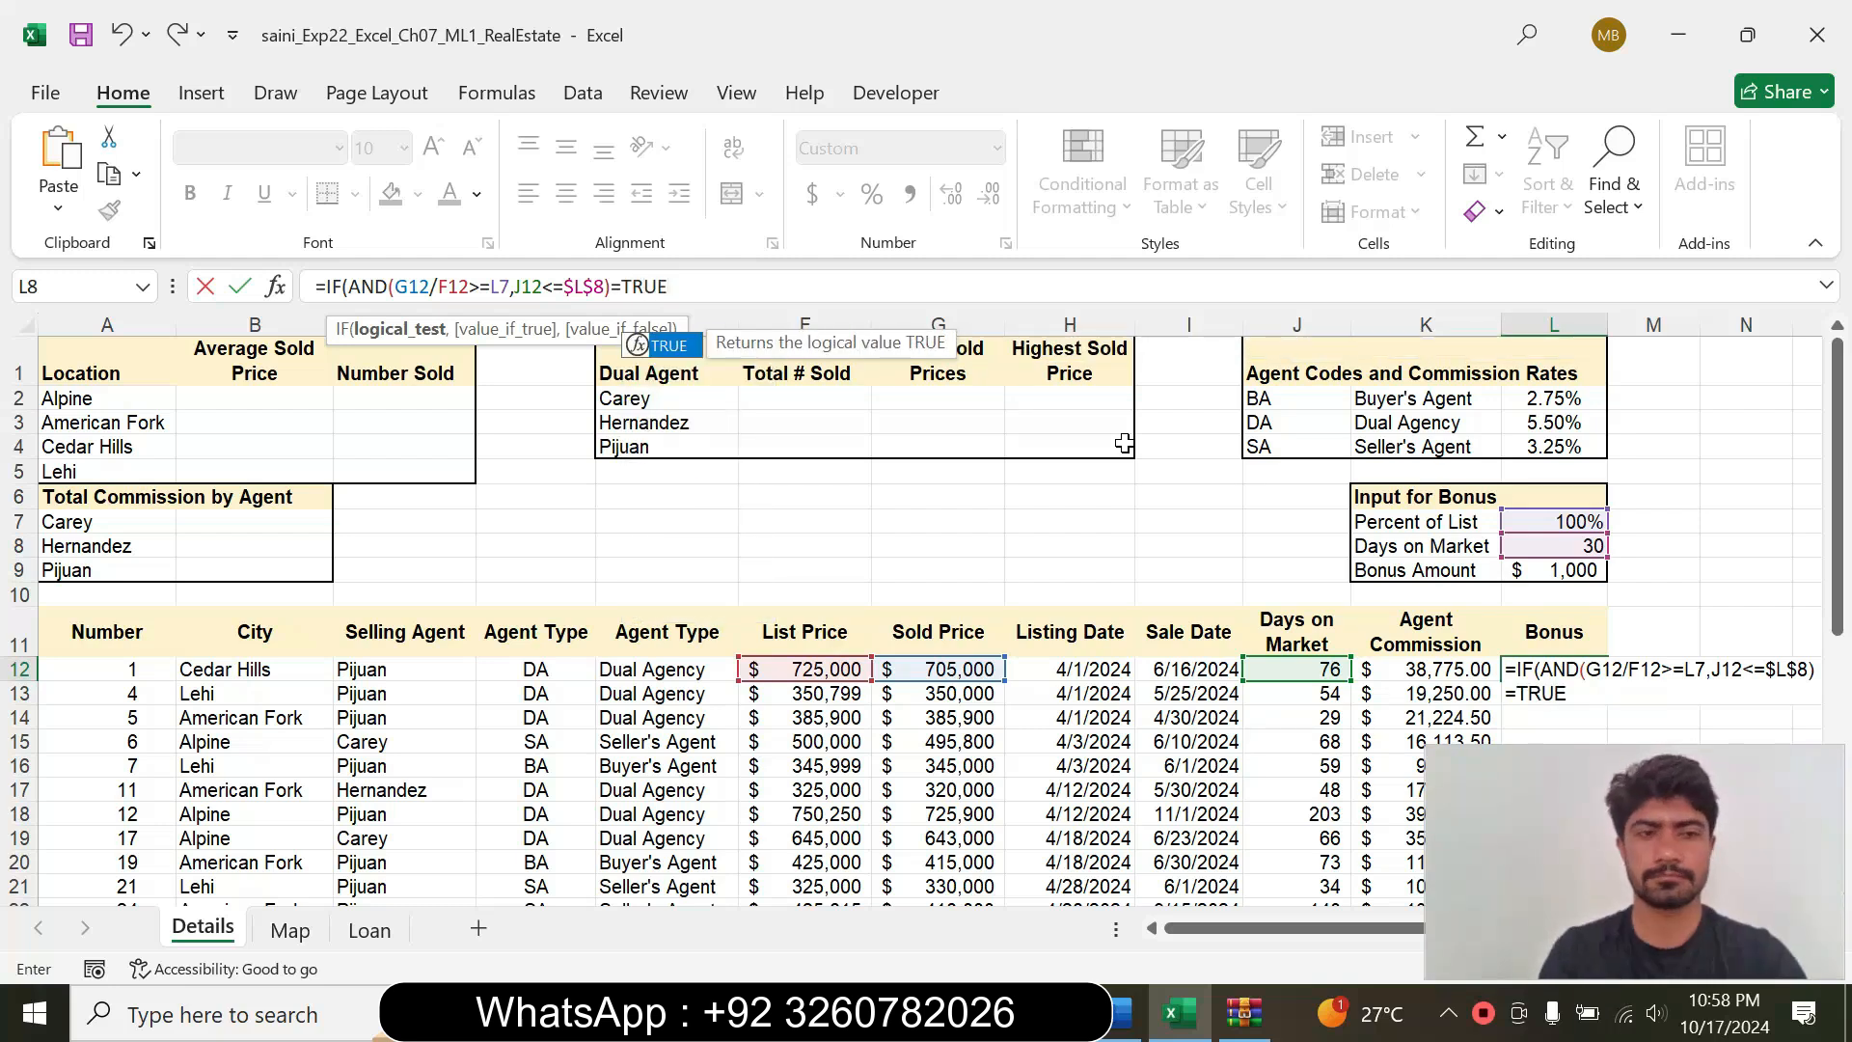
{"action": "type", "text": ","}
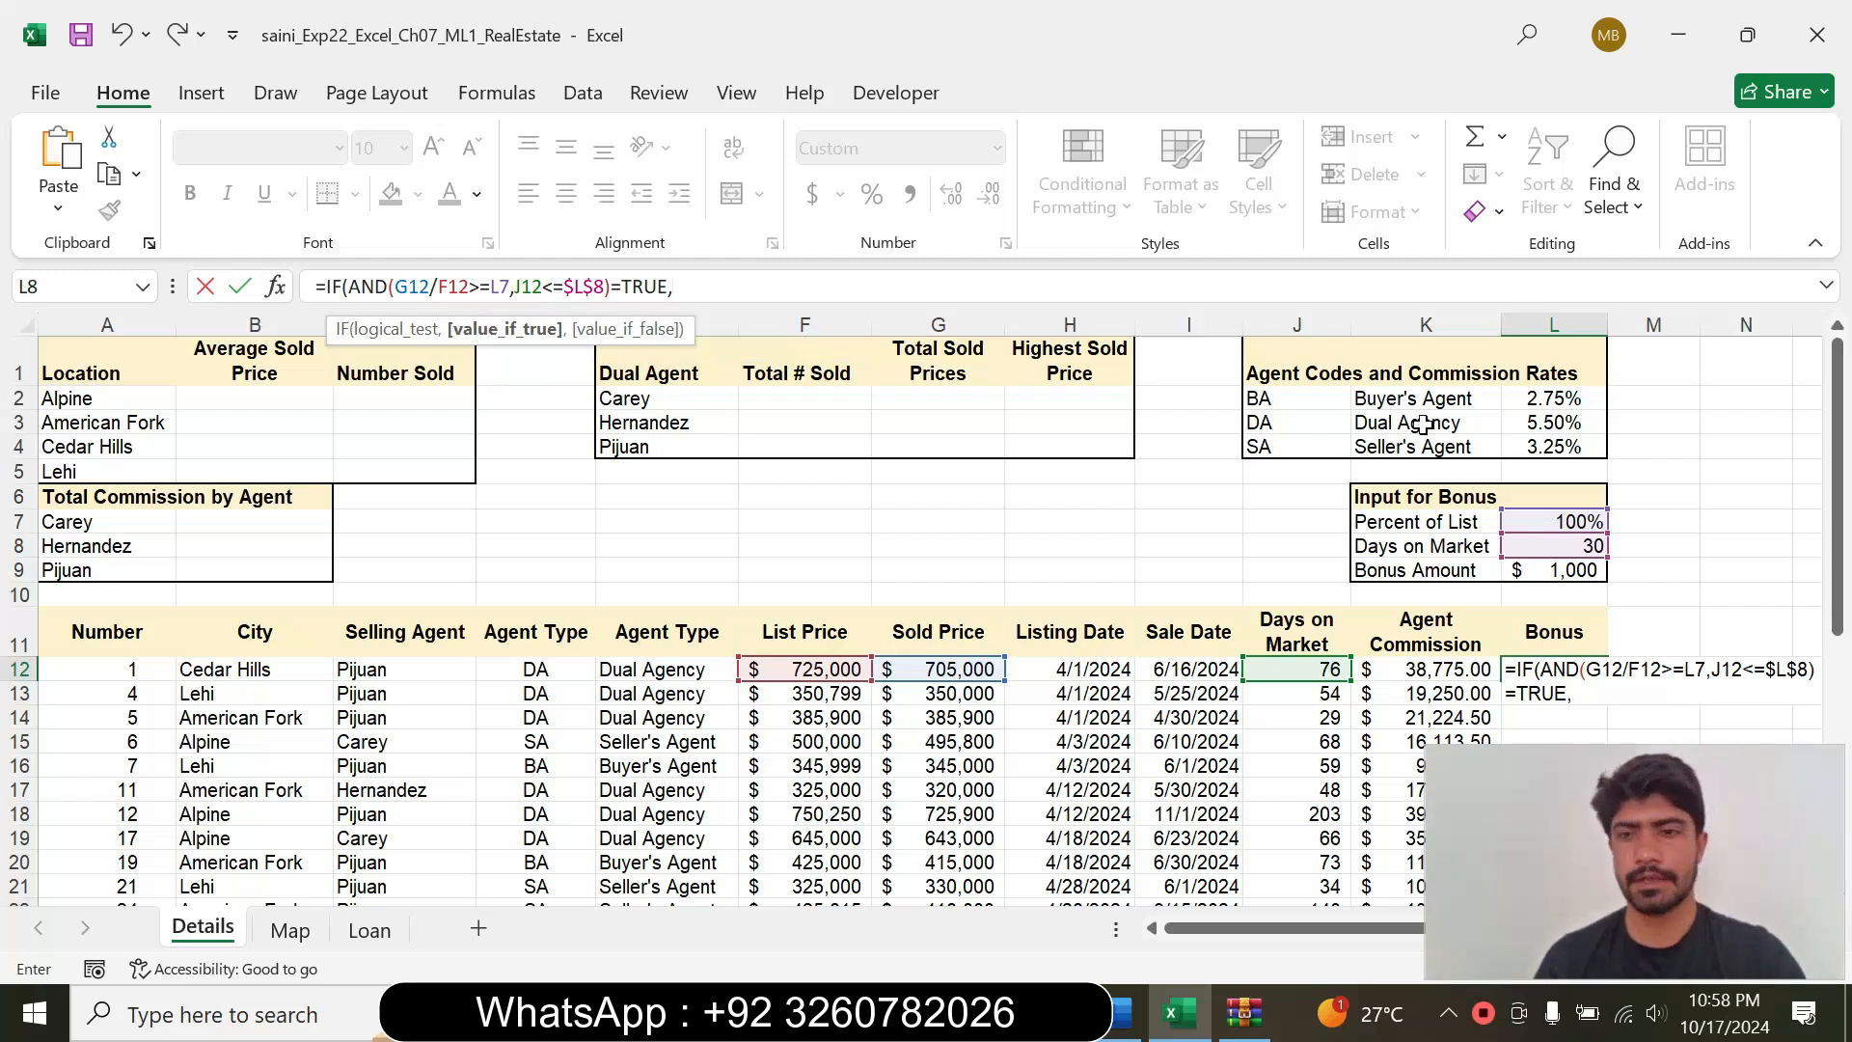
{"action": "left_click", "coordinate": [1550, 572]}
{"action": "key", "text": "F4"}
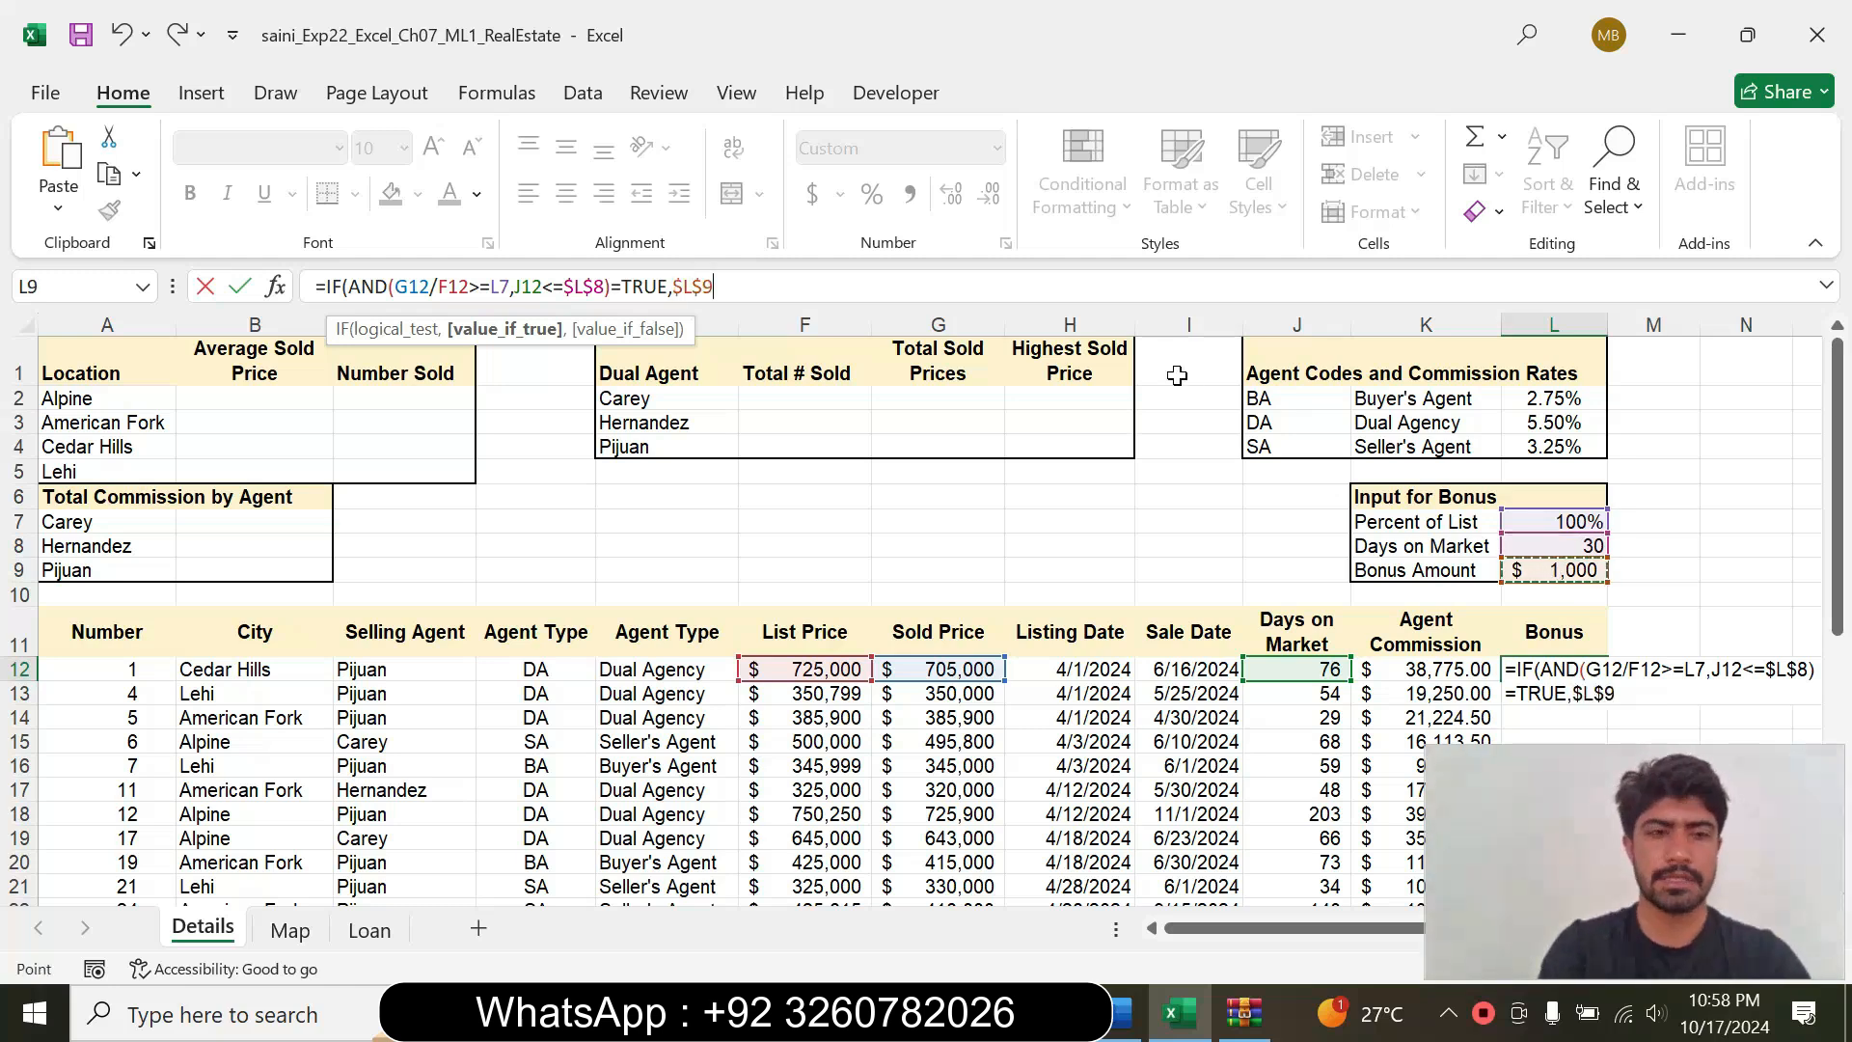
{"action": "type", "text": ","}
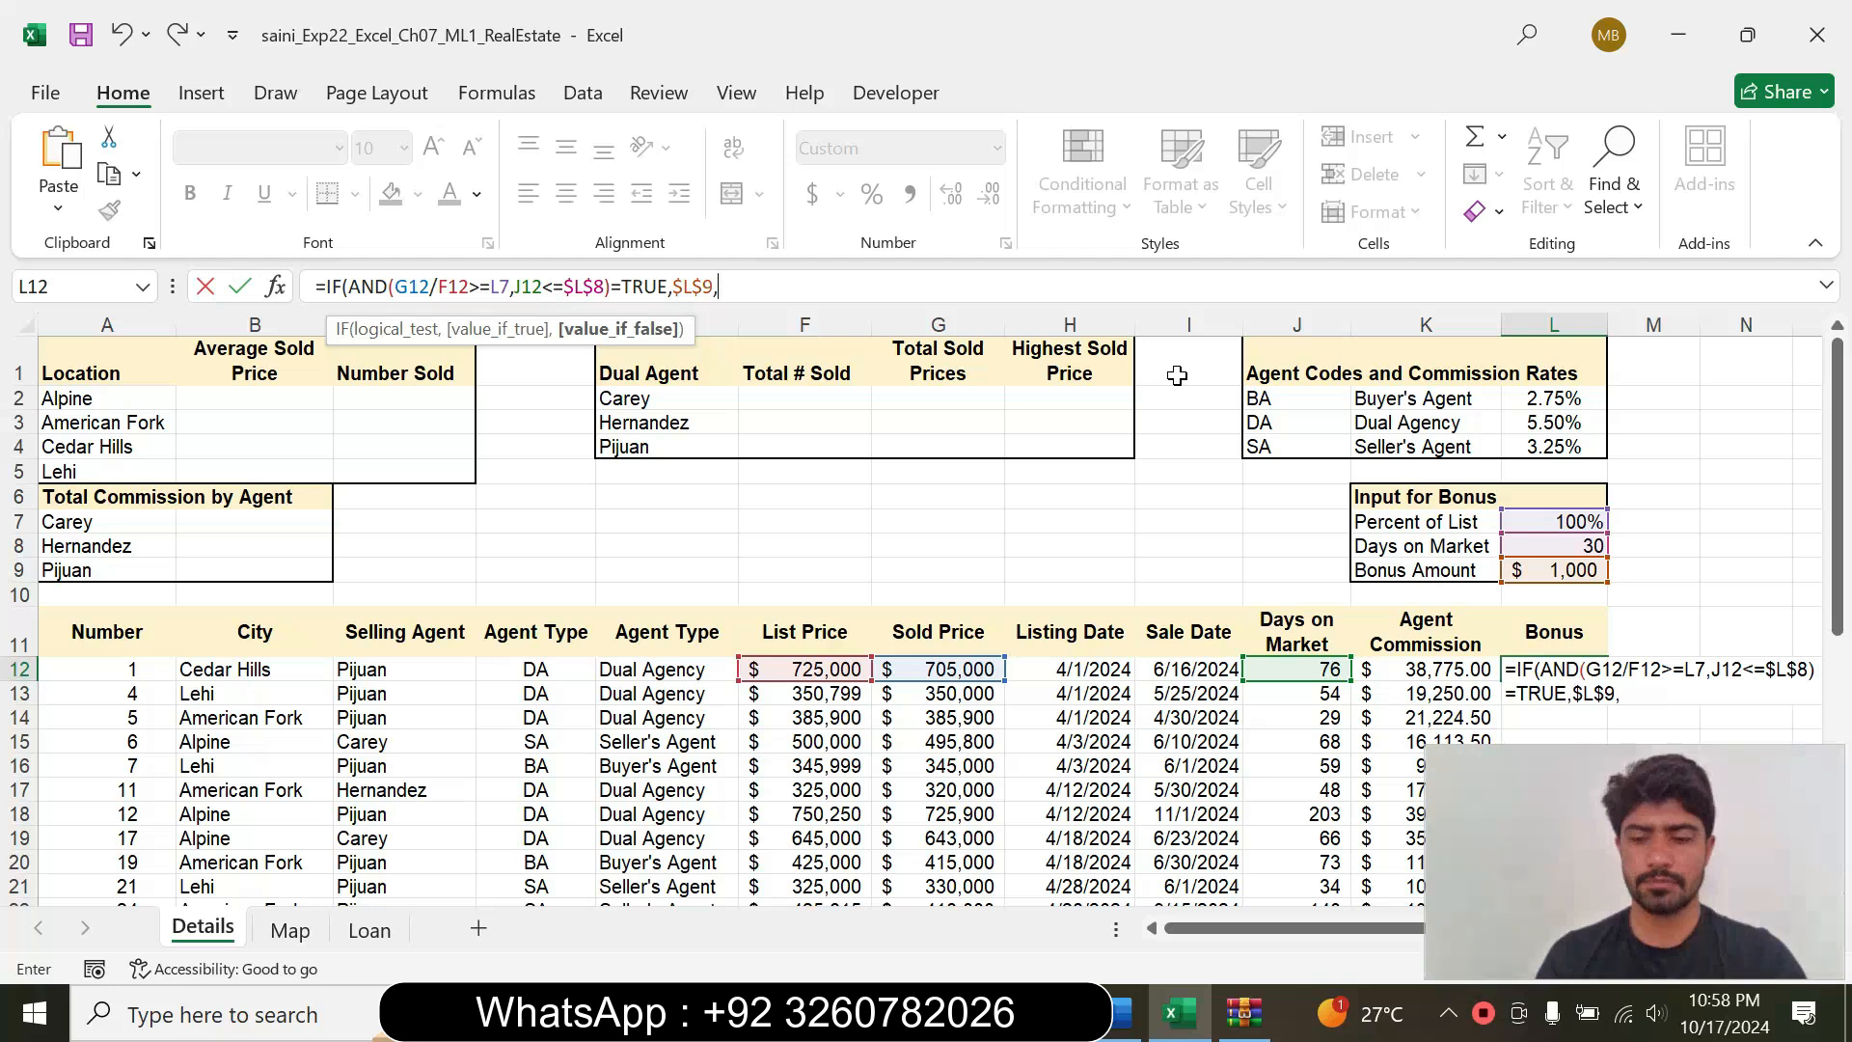
{"action": "type", "text": "0"}
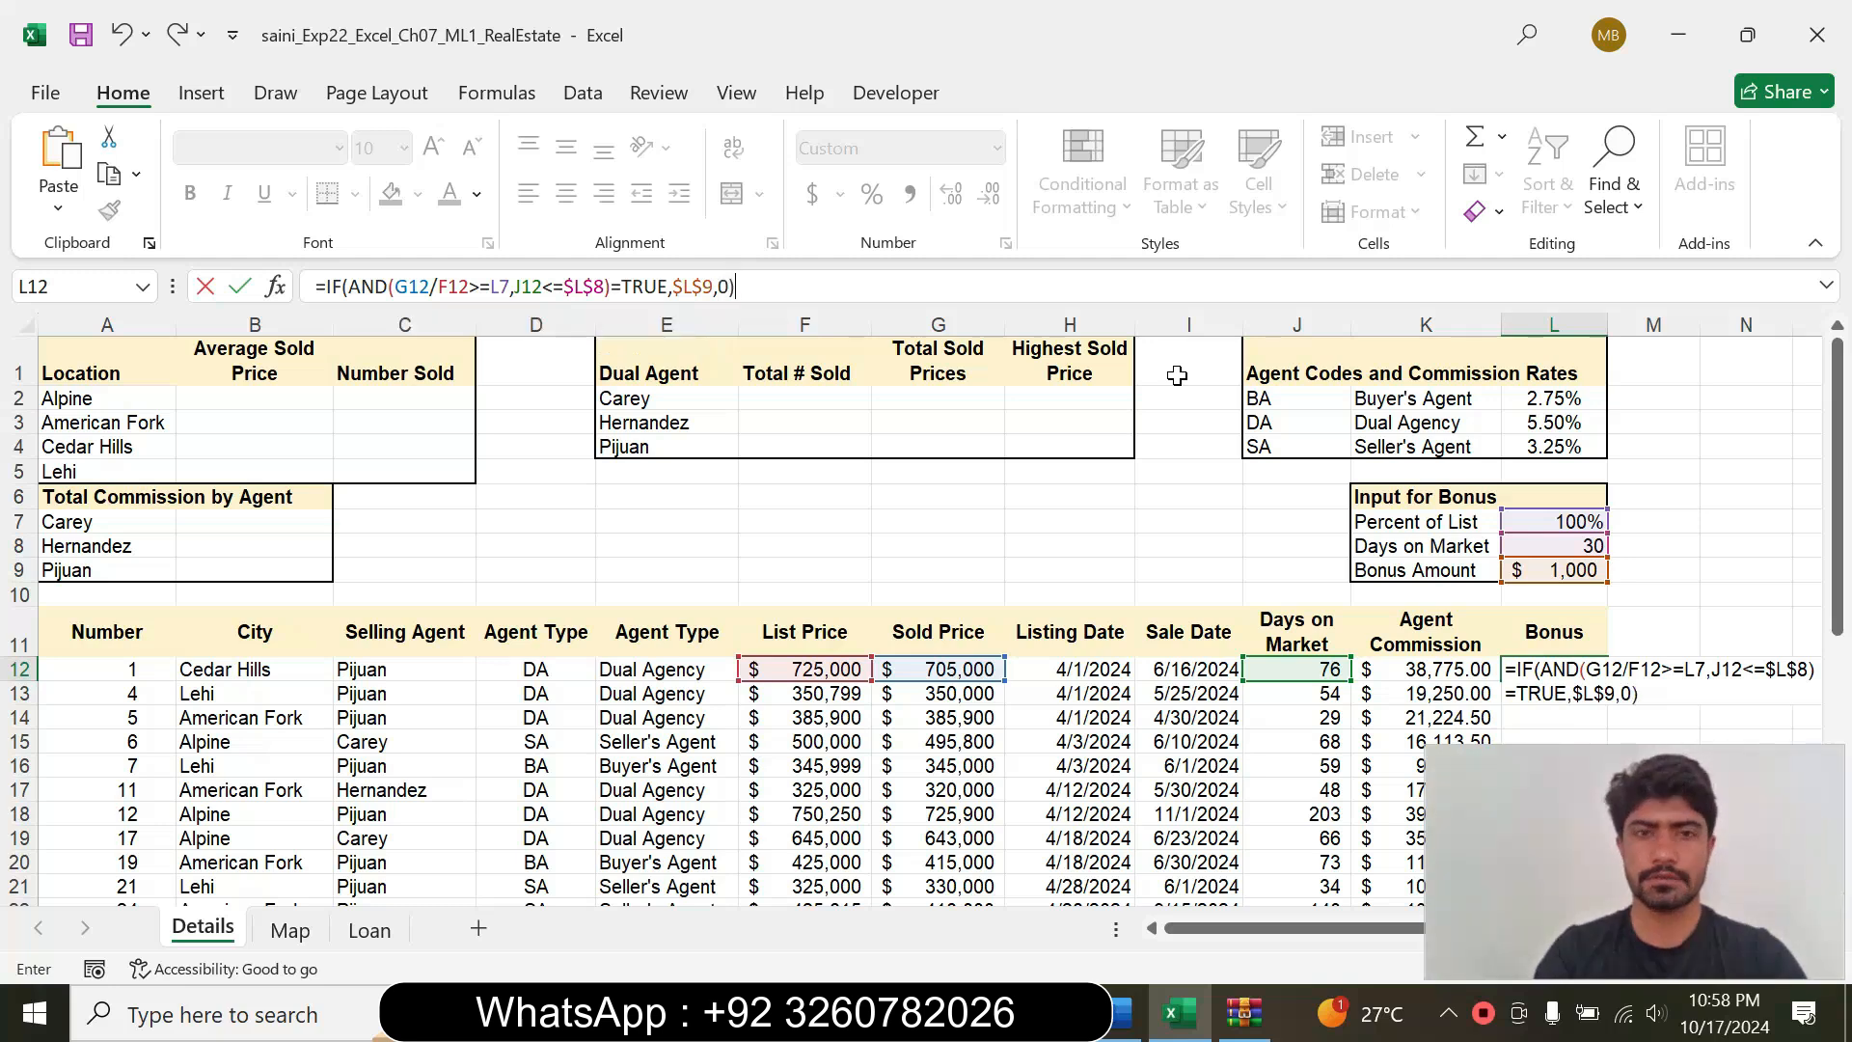
{"action": "key", "text": "Return"}
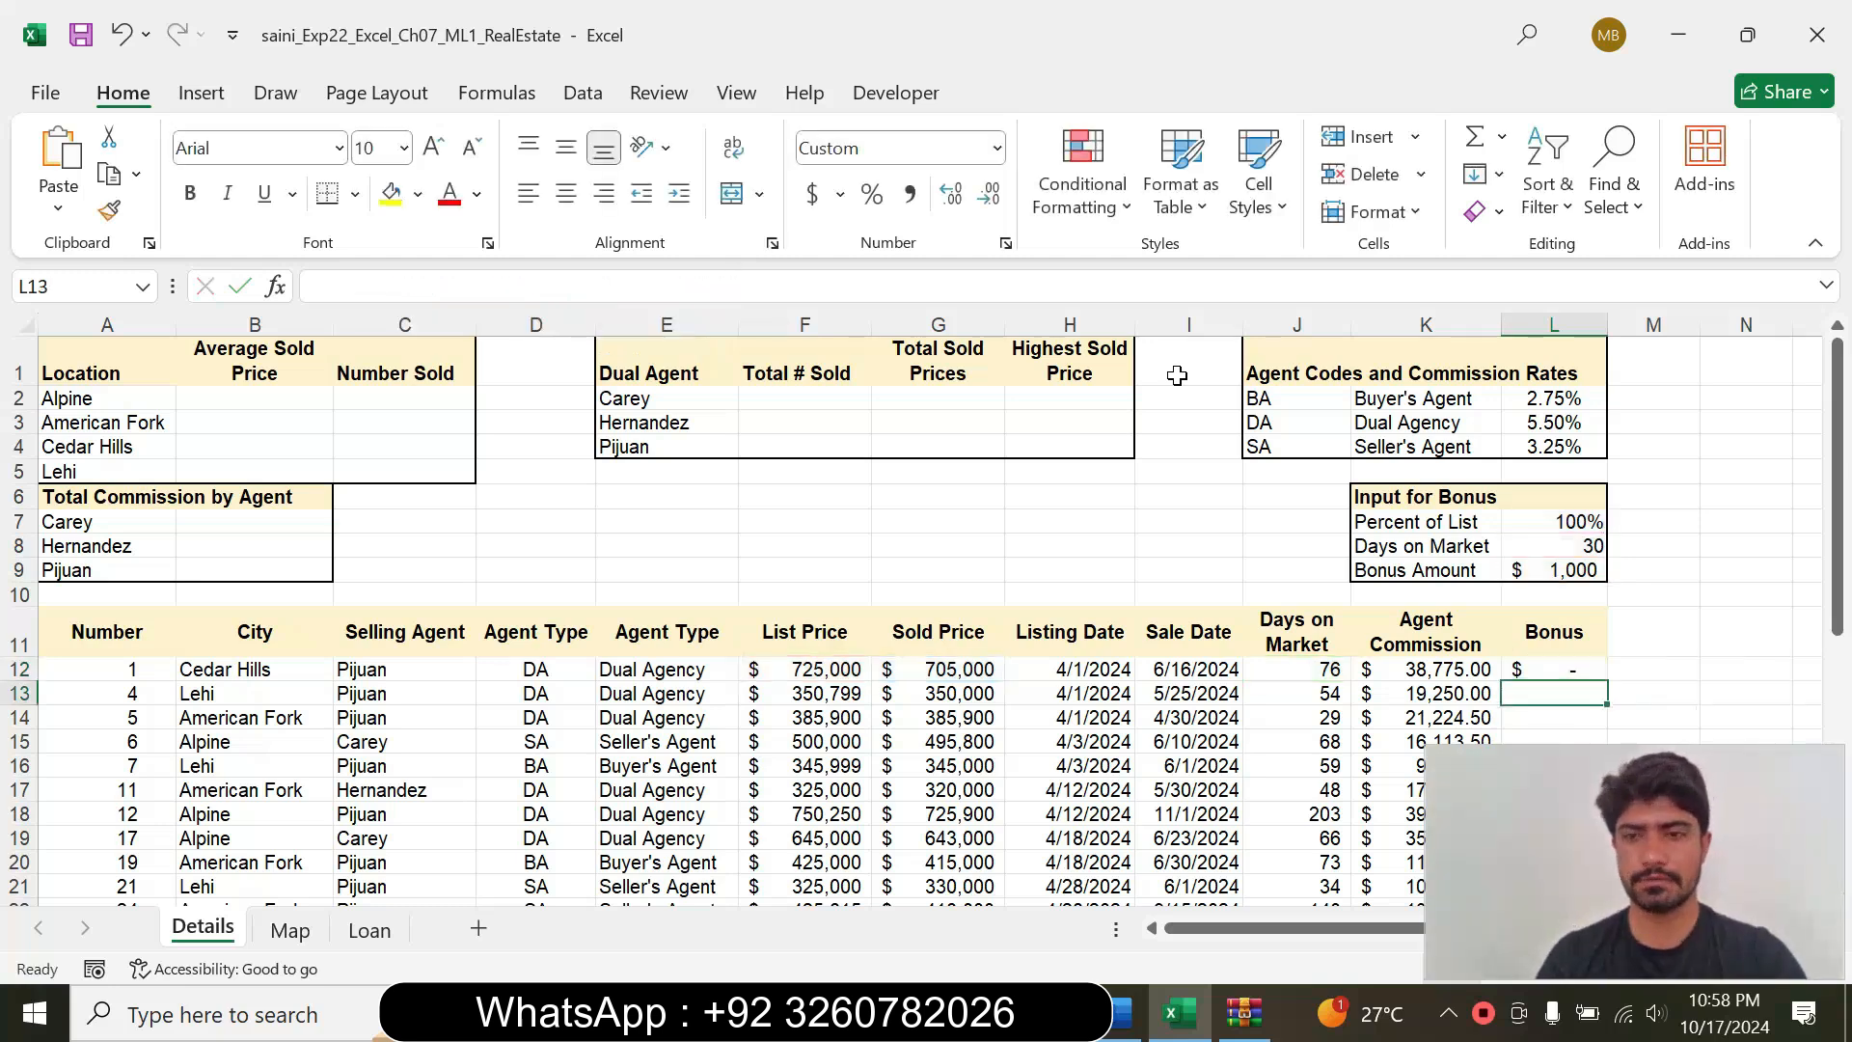
Step: Check the copy range in the Word instructions, and copy the bonus formula from L12 down through L39 in the workbook
{"action": "left_click", "coordinate": [1577, 666]}
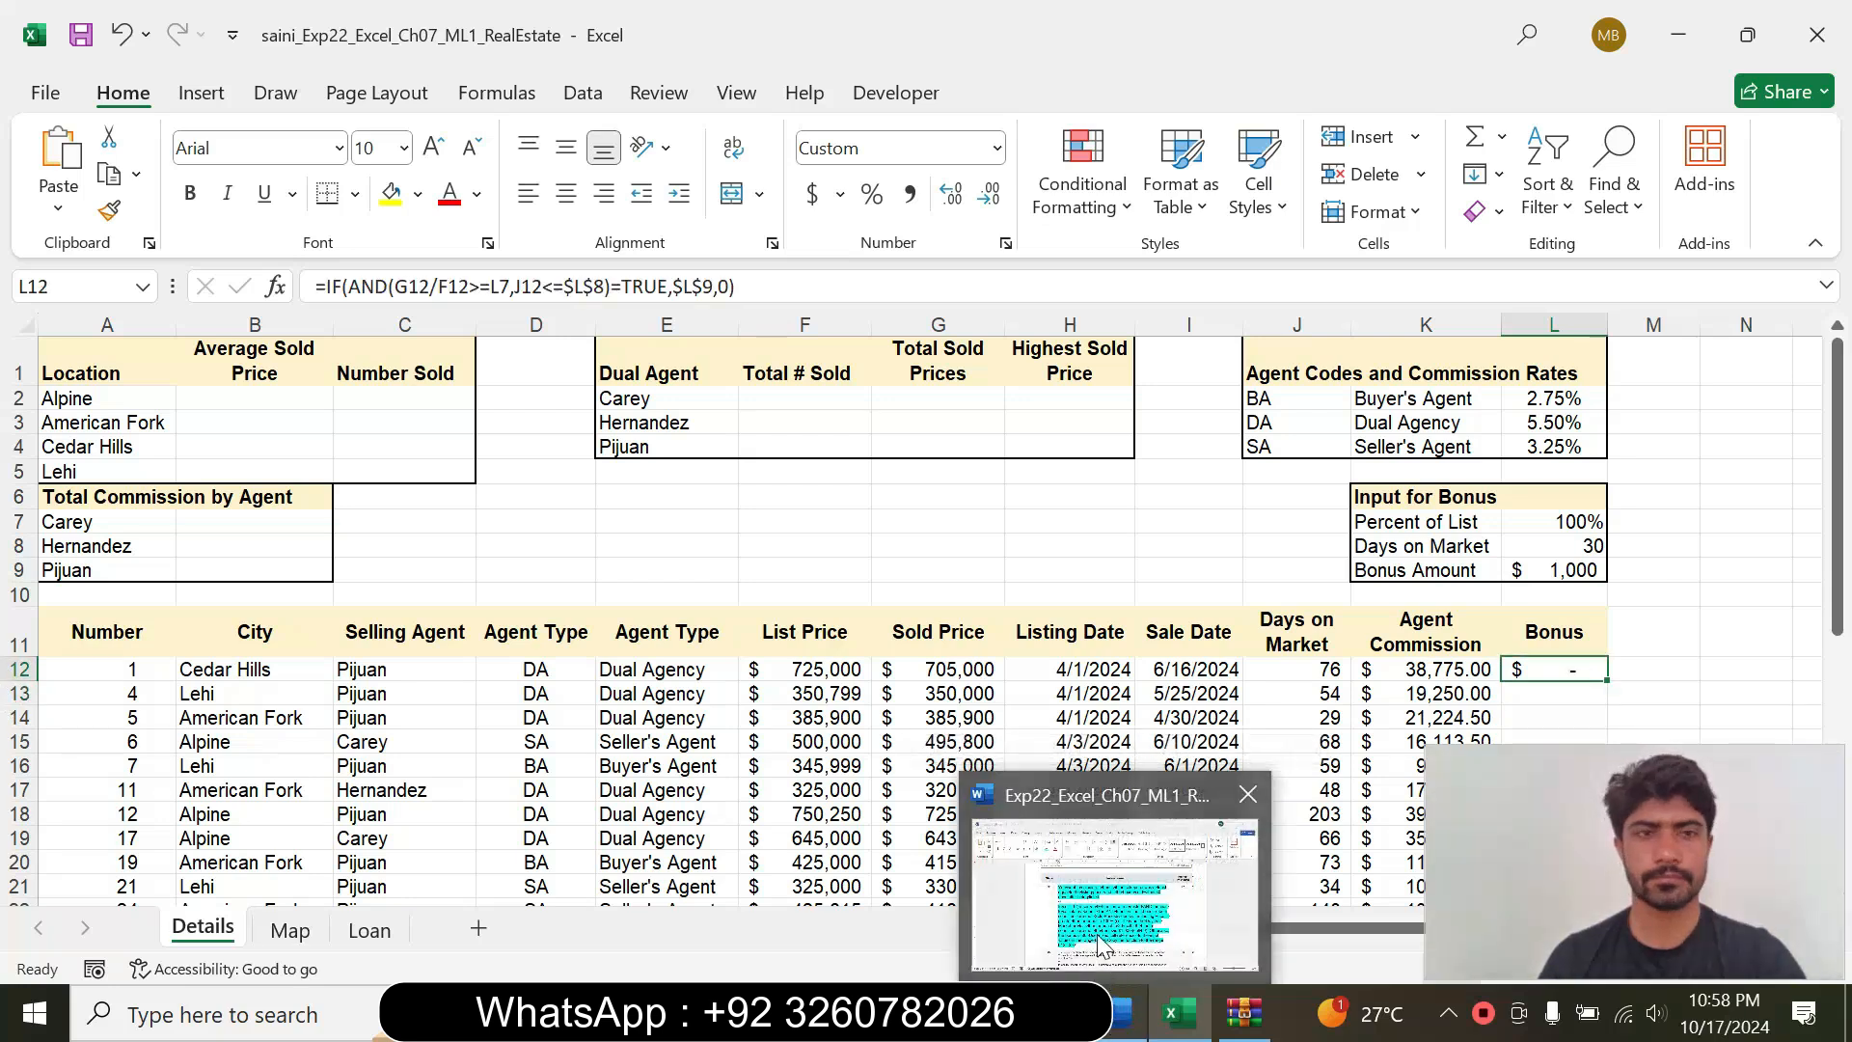
{"action": "left_click", "coordinate": [1116, 1019]}
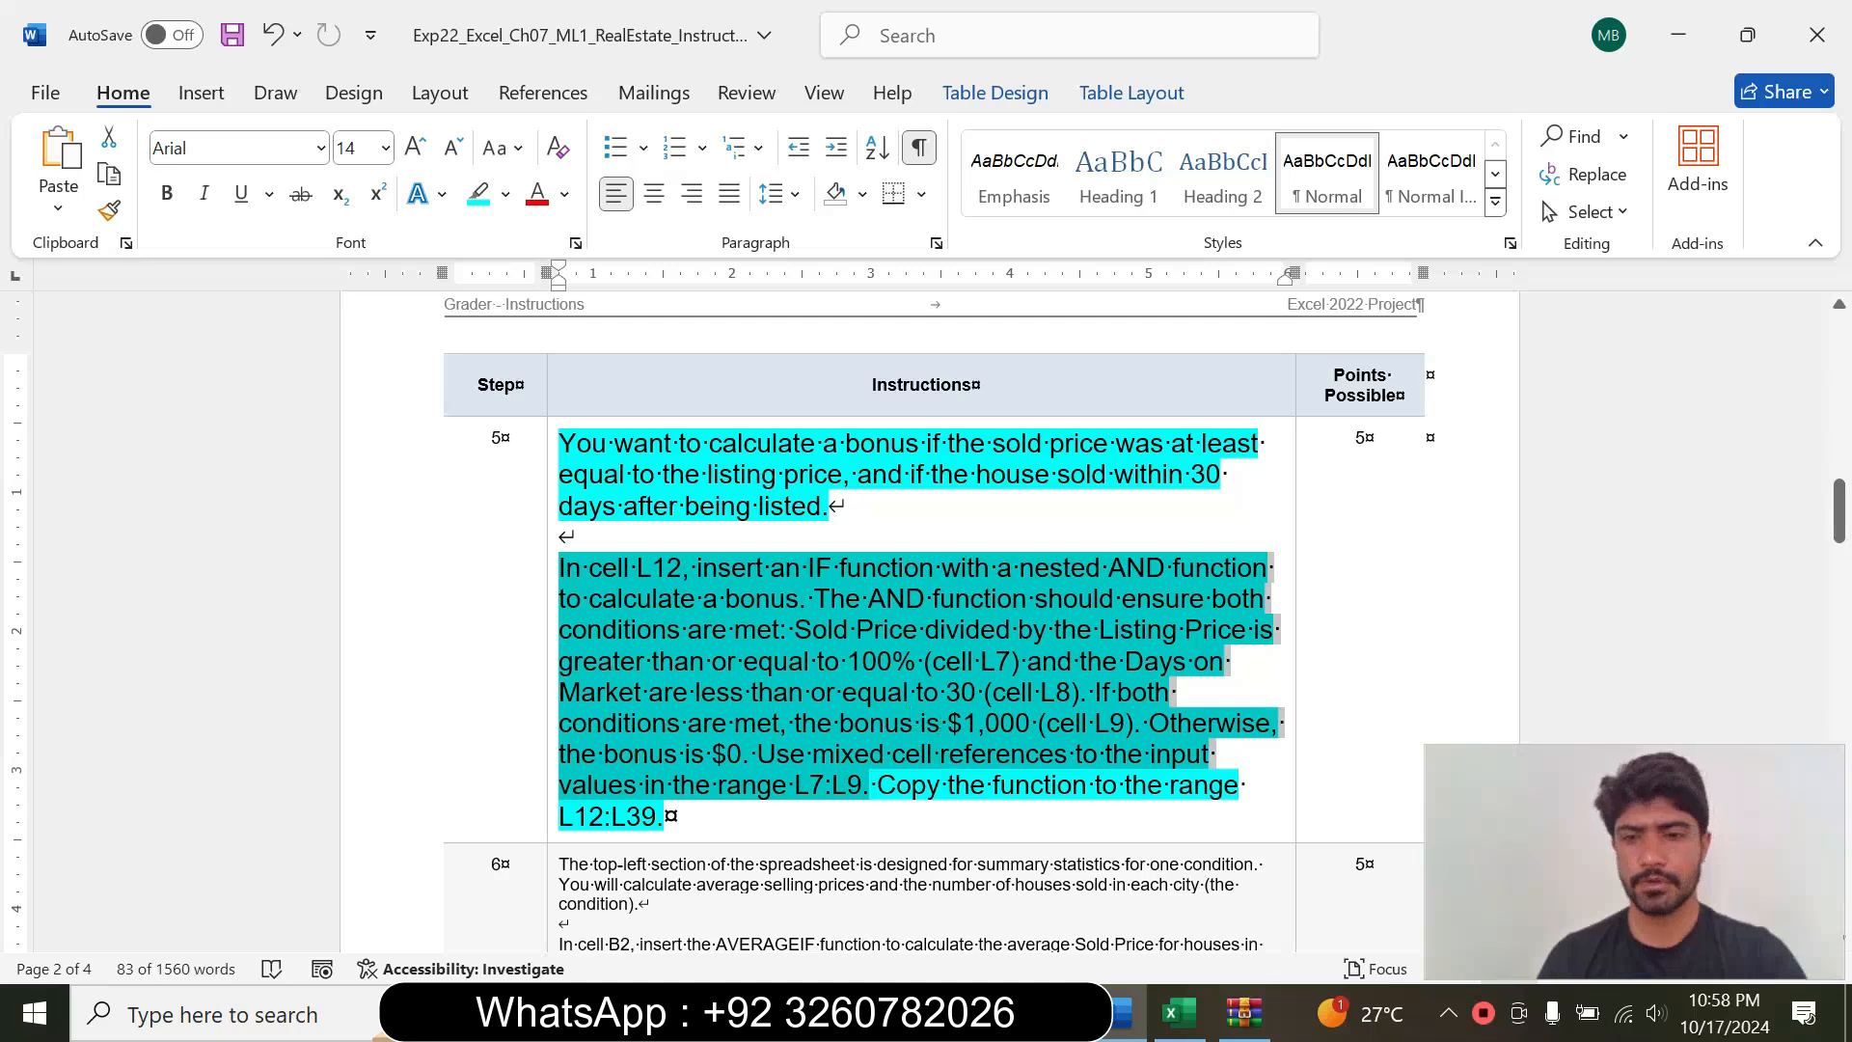
{"action": "left_click", "coordinate": [876, 785]}
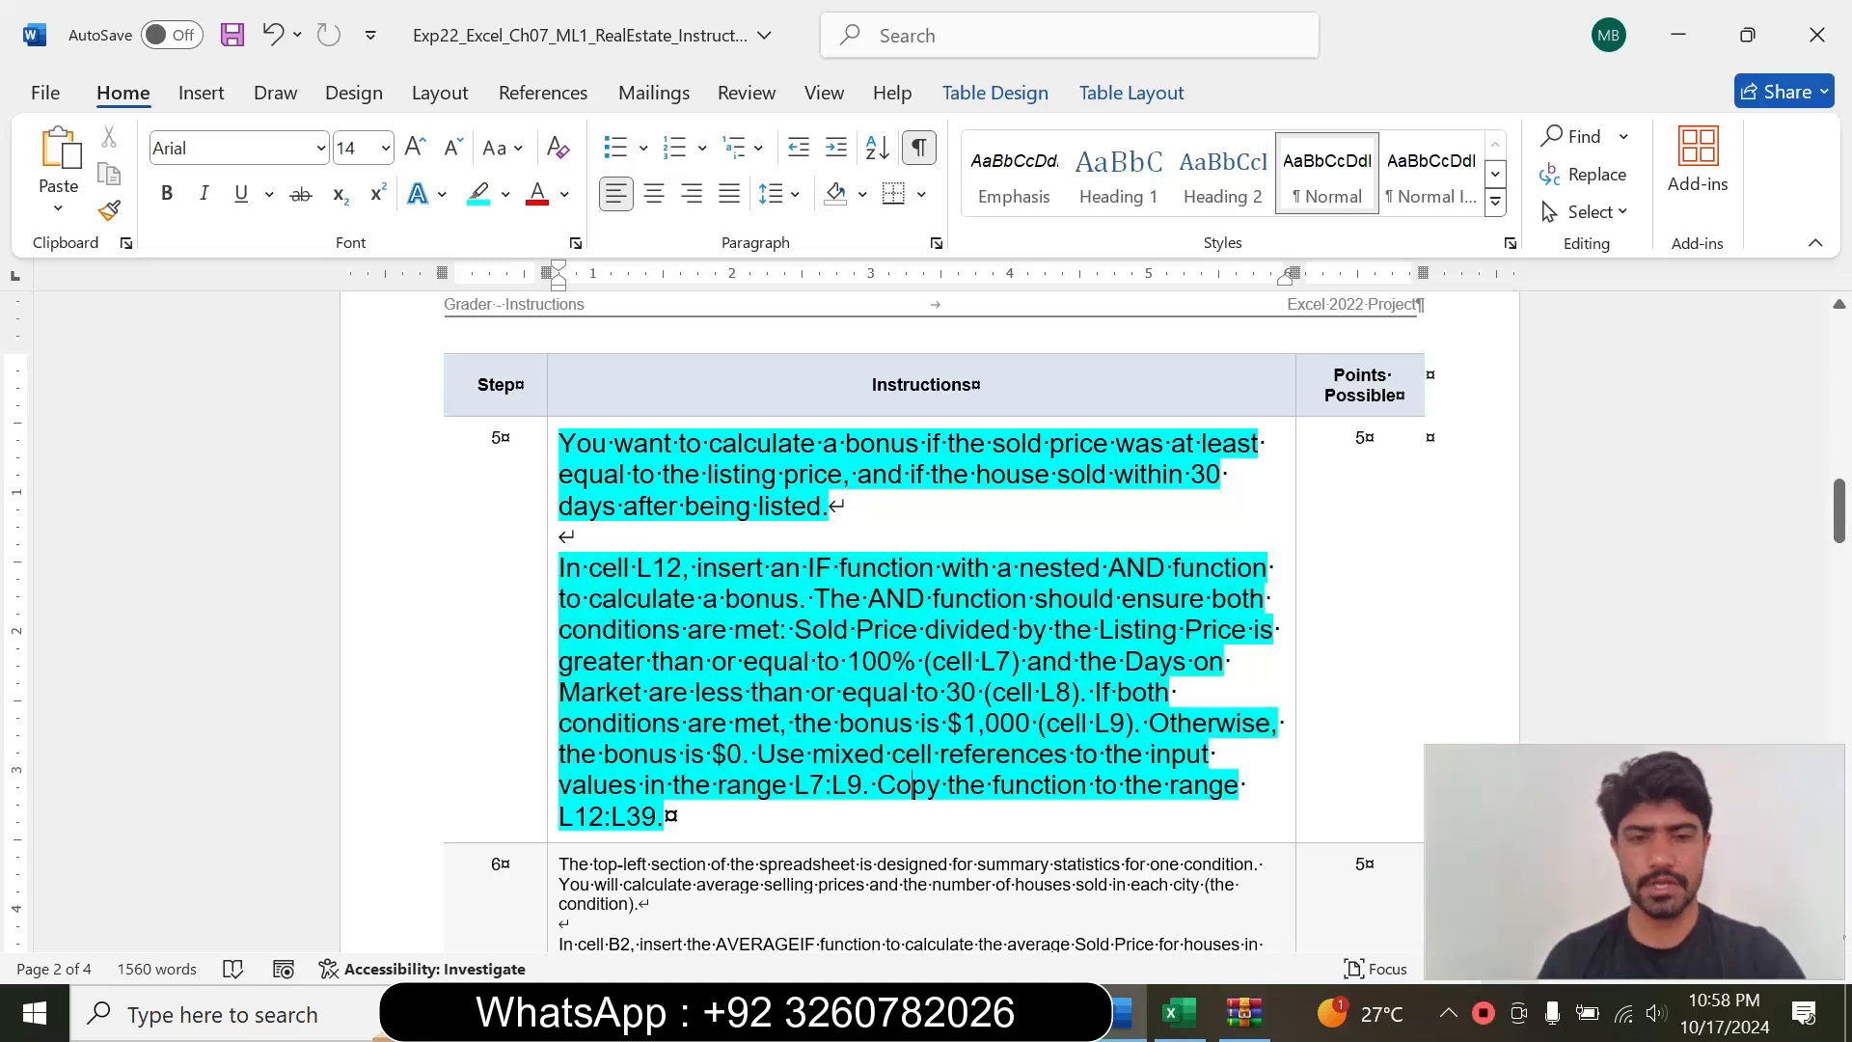
{"action": "left_click", "coordinate": [1178, 1012]}
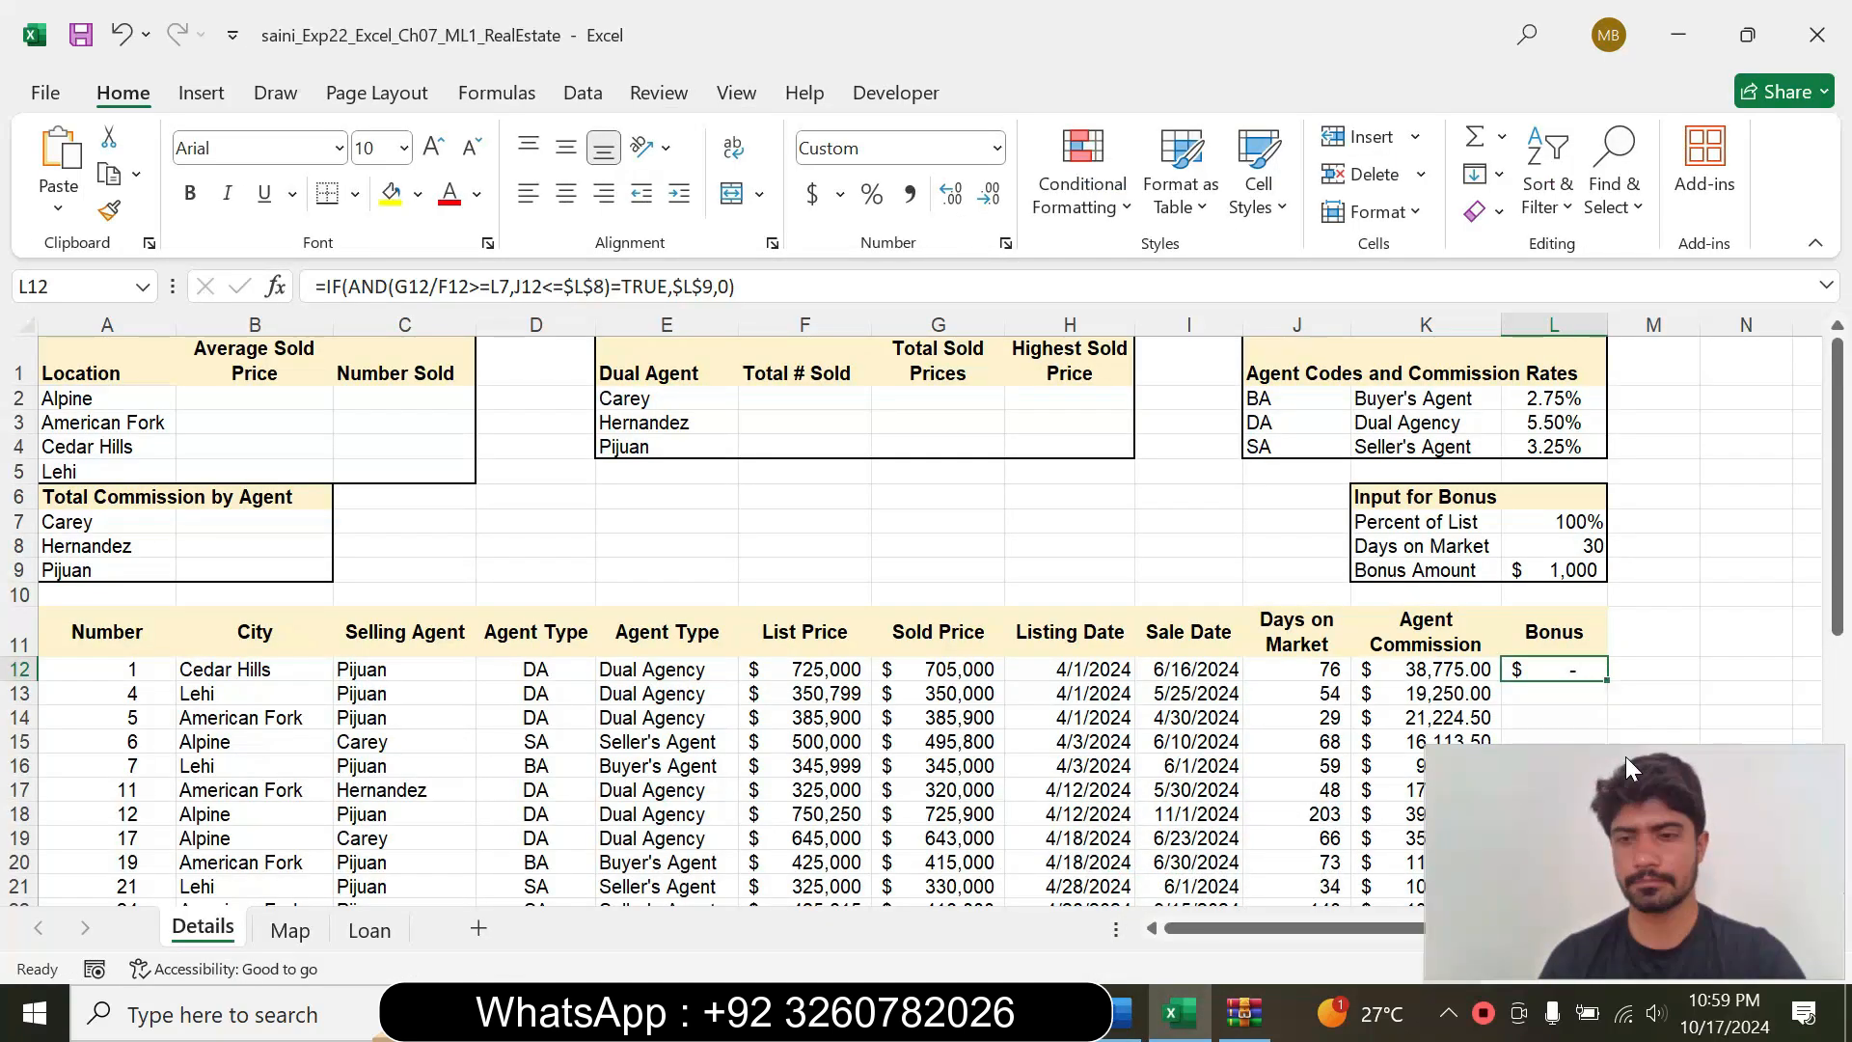
{"action": "left_click_drag", "start_coordinate": [1653, 796], "coordinate": [627, 733]}
{"action": "left_click", "coordinate": [1580, 680]}
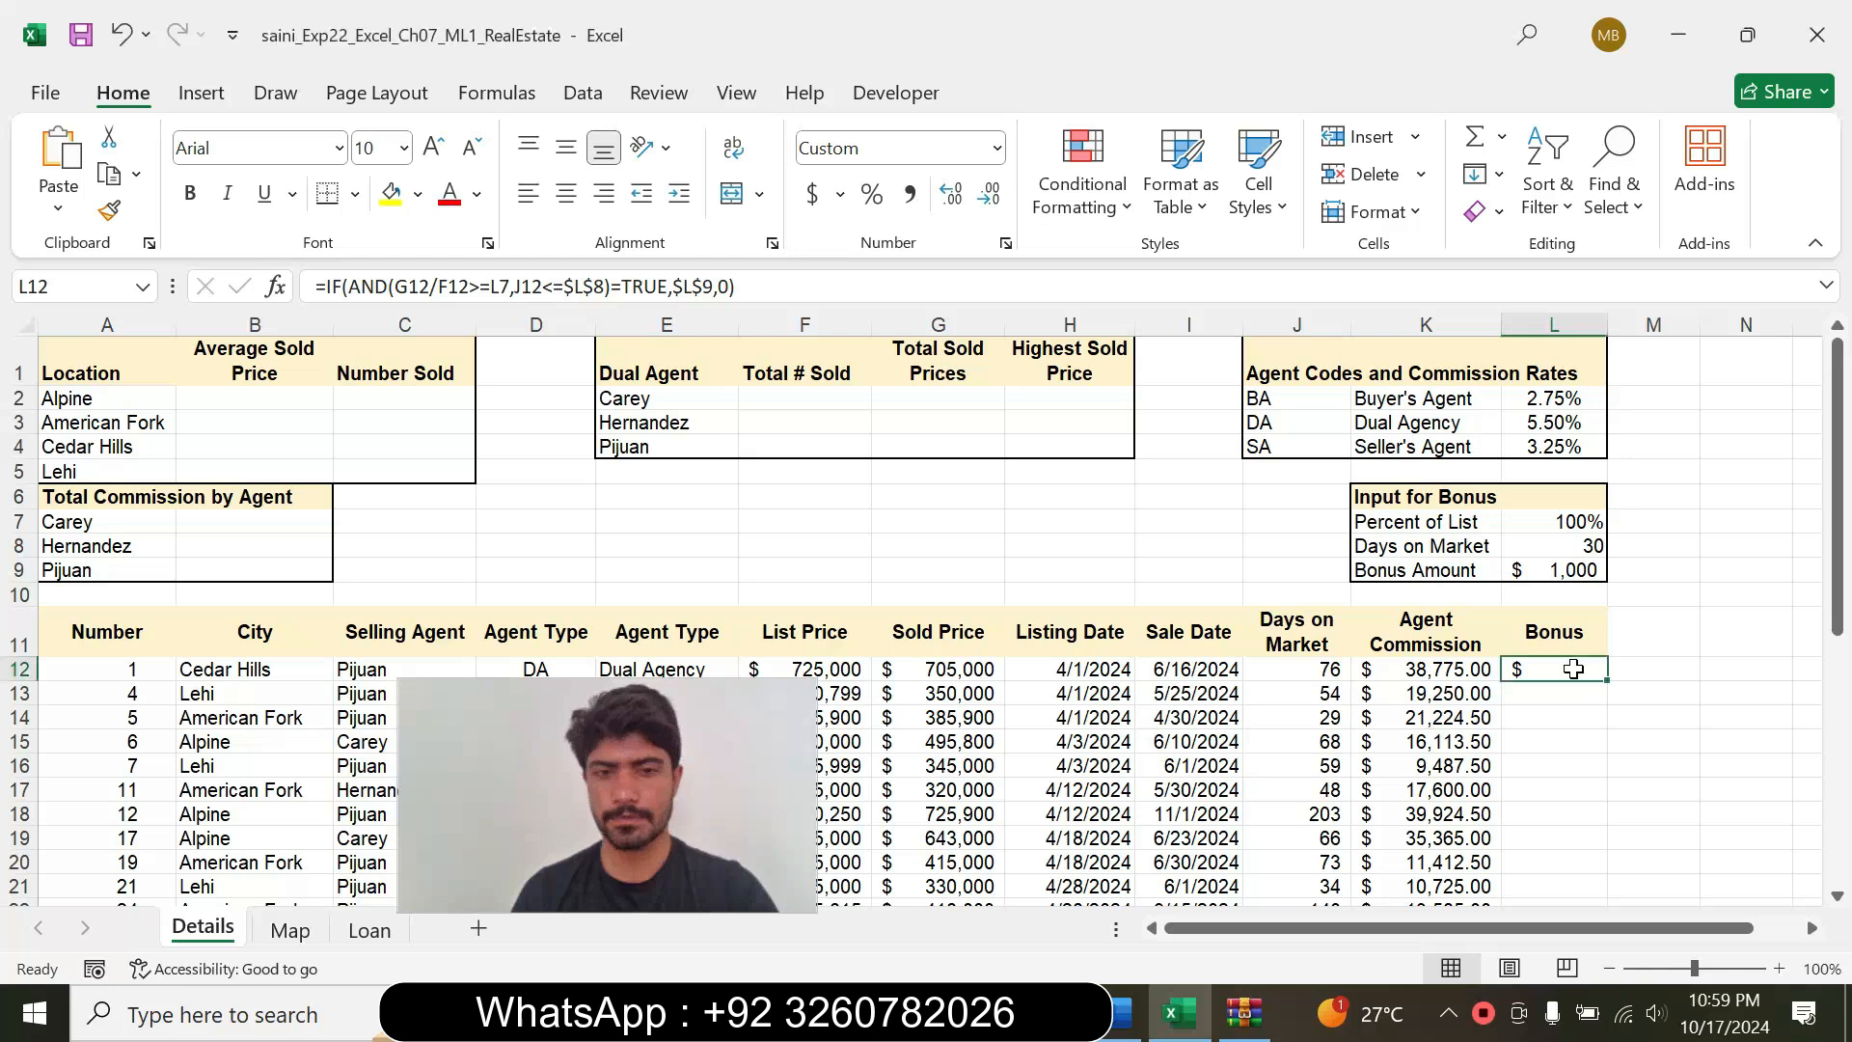
{"action": "left_click_drag", "start_coordinate": [1606, 680], "coordinate": [1493, 862]}
{"action": "left_click", "coordinate": [1434, 831]}
{"action": "left_click", "coordinate": [1646, 732]}
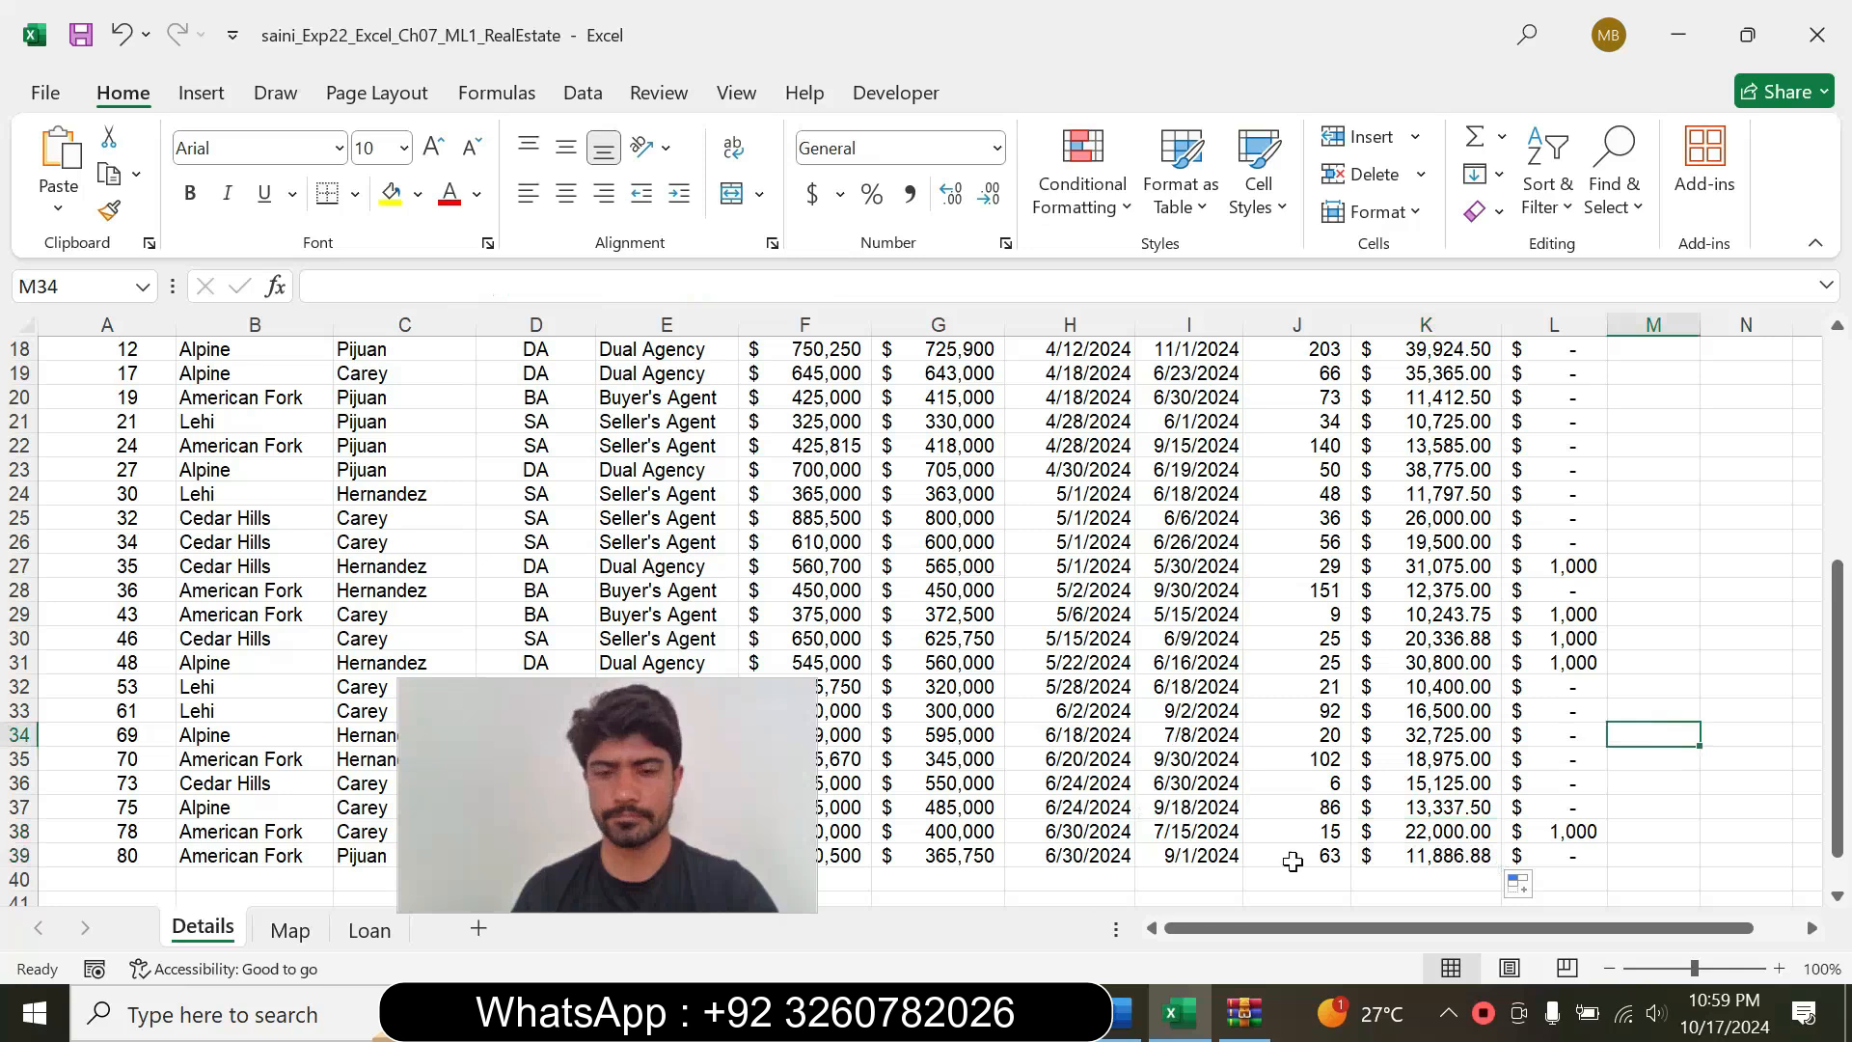
{"action": "left_click_drag", "start_coordinate": [1840, 719], "coordinate": [1842, 507]}
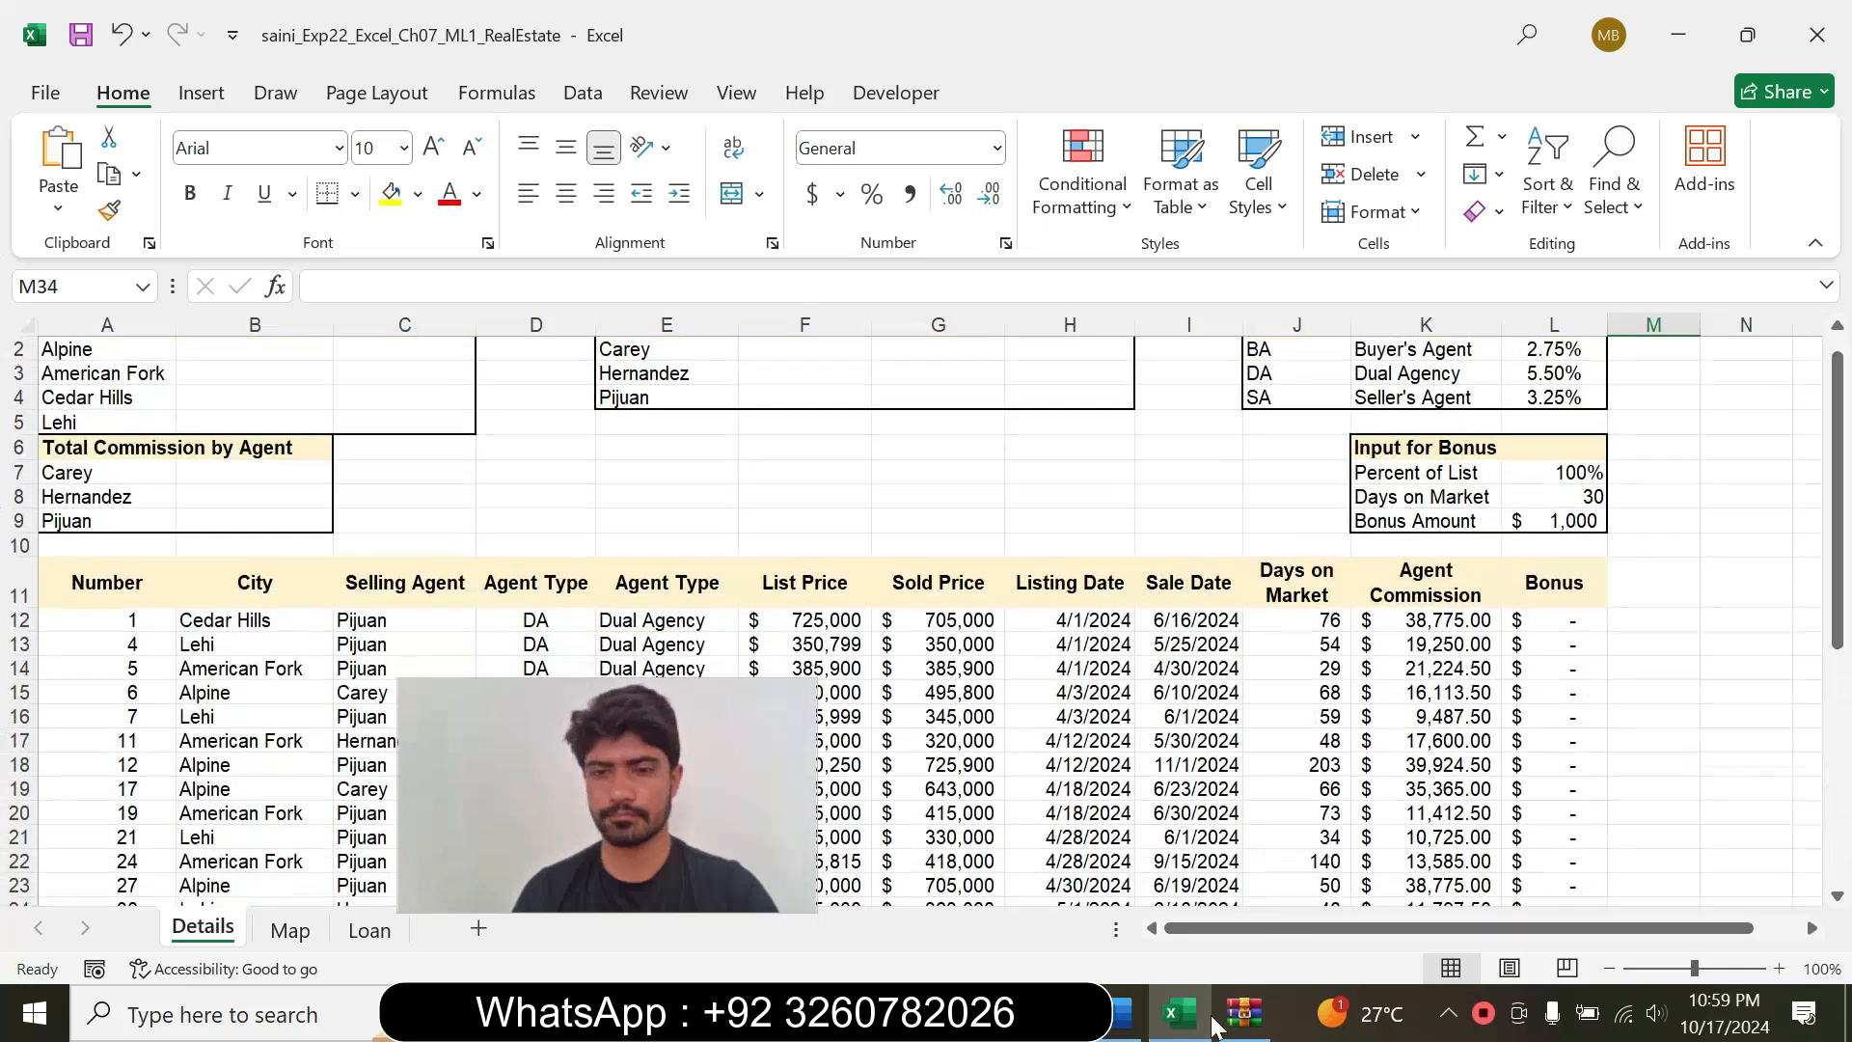
Step: Switch to the Word instructions and reset the step 5 text to 9 pt with no highlight colour
{"action": "left_click", "coordinate": [1117, 1015]}
{"action": "left_click_drag", "start_coordinate": [542, 716], "coordinate": [187, 783]}
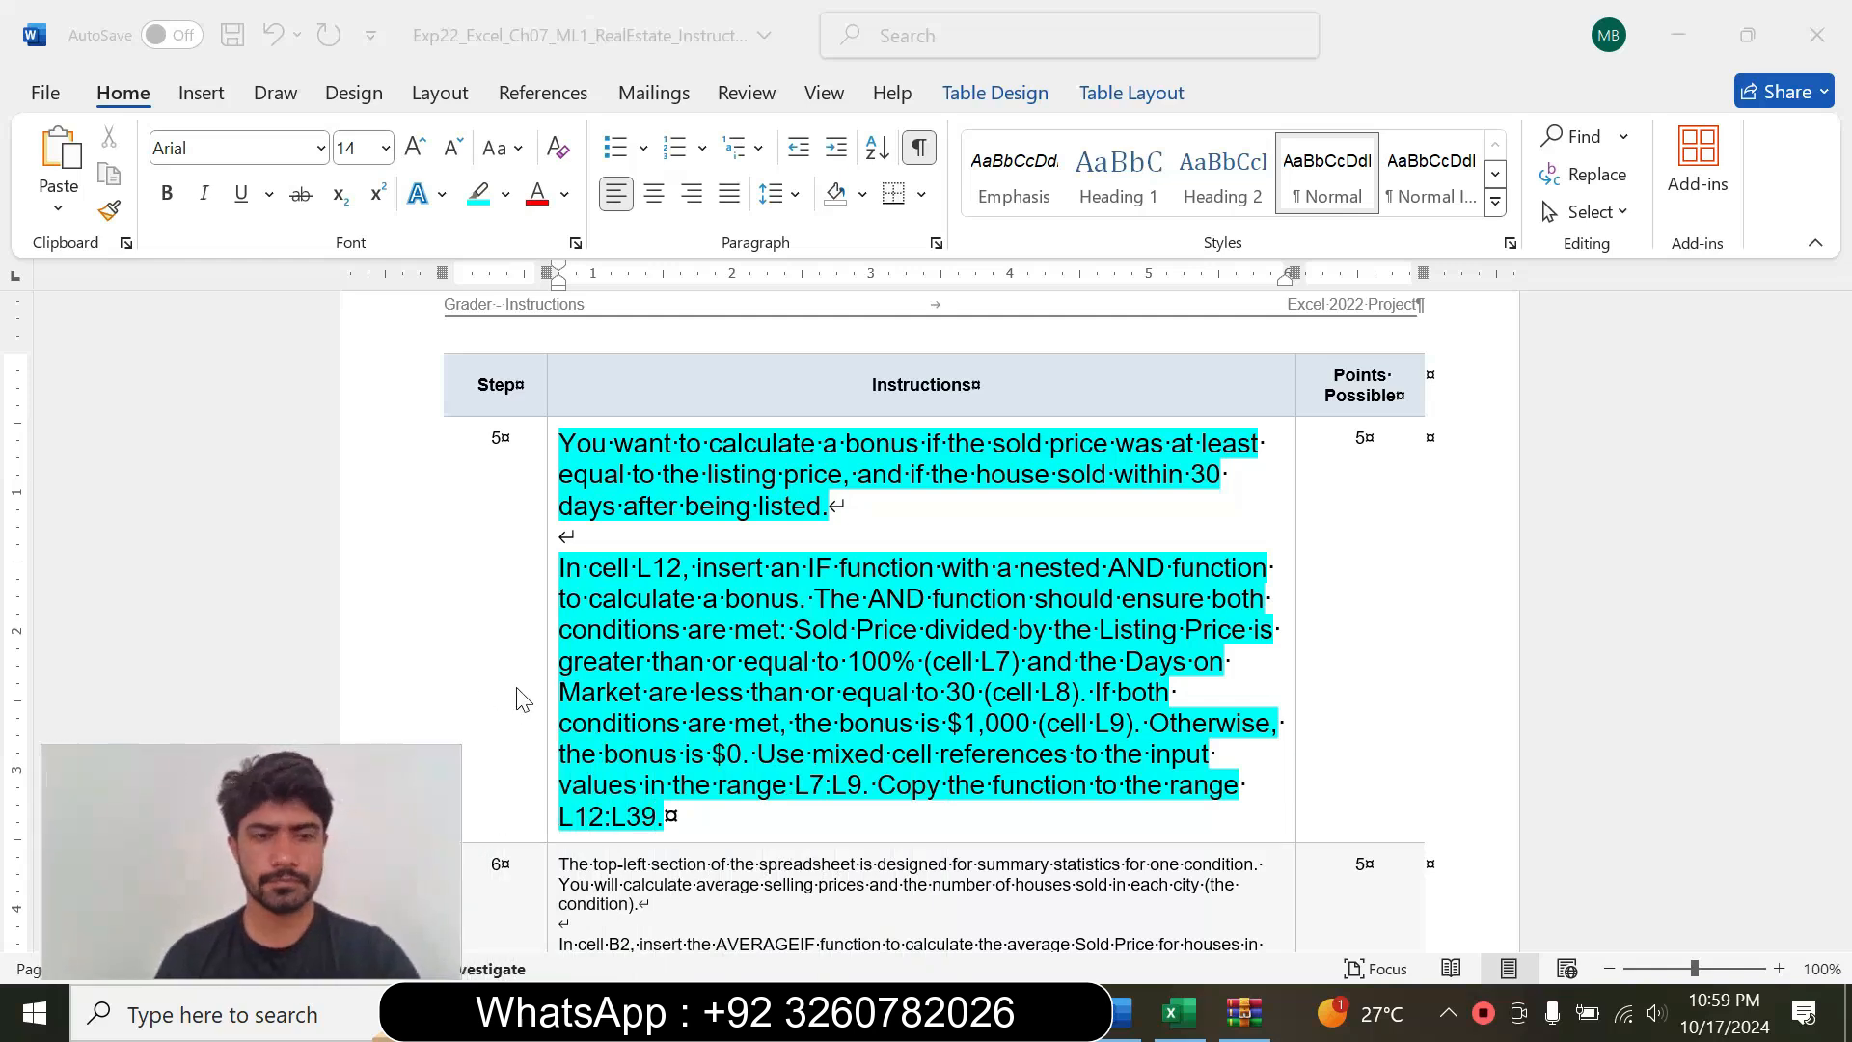
{"action": "left_click", "coordinate": [562, 715]}
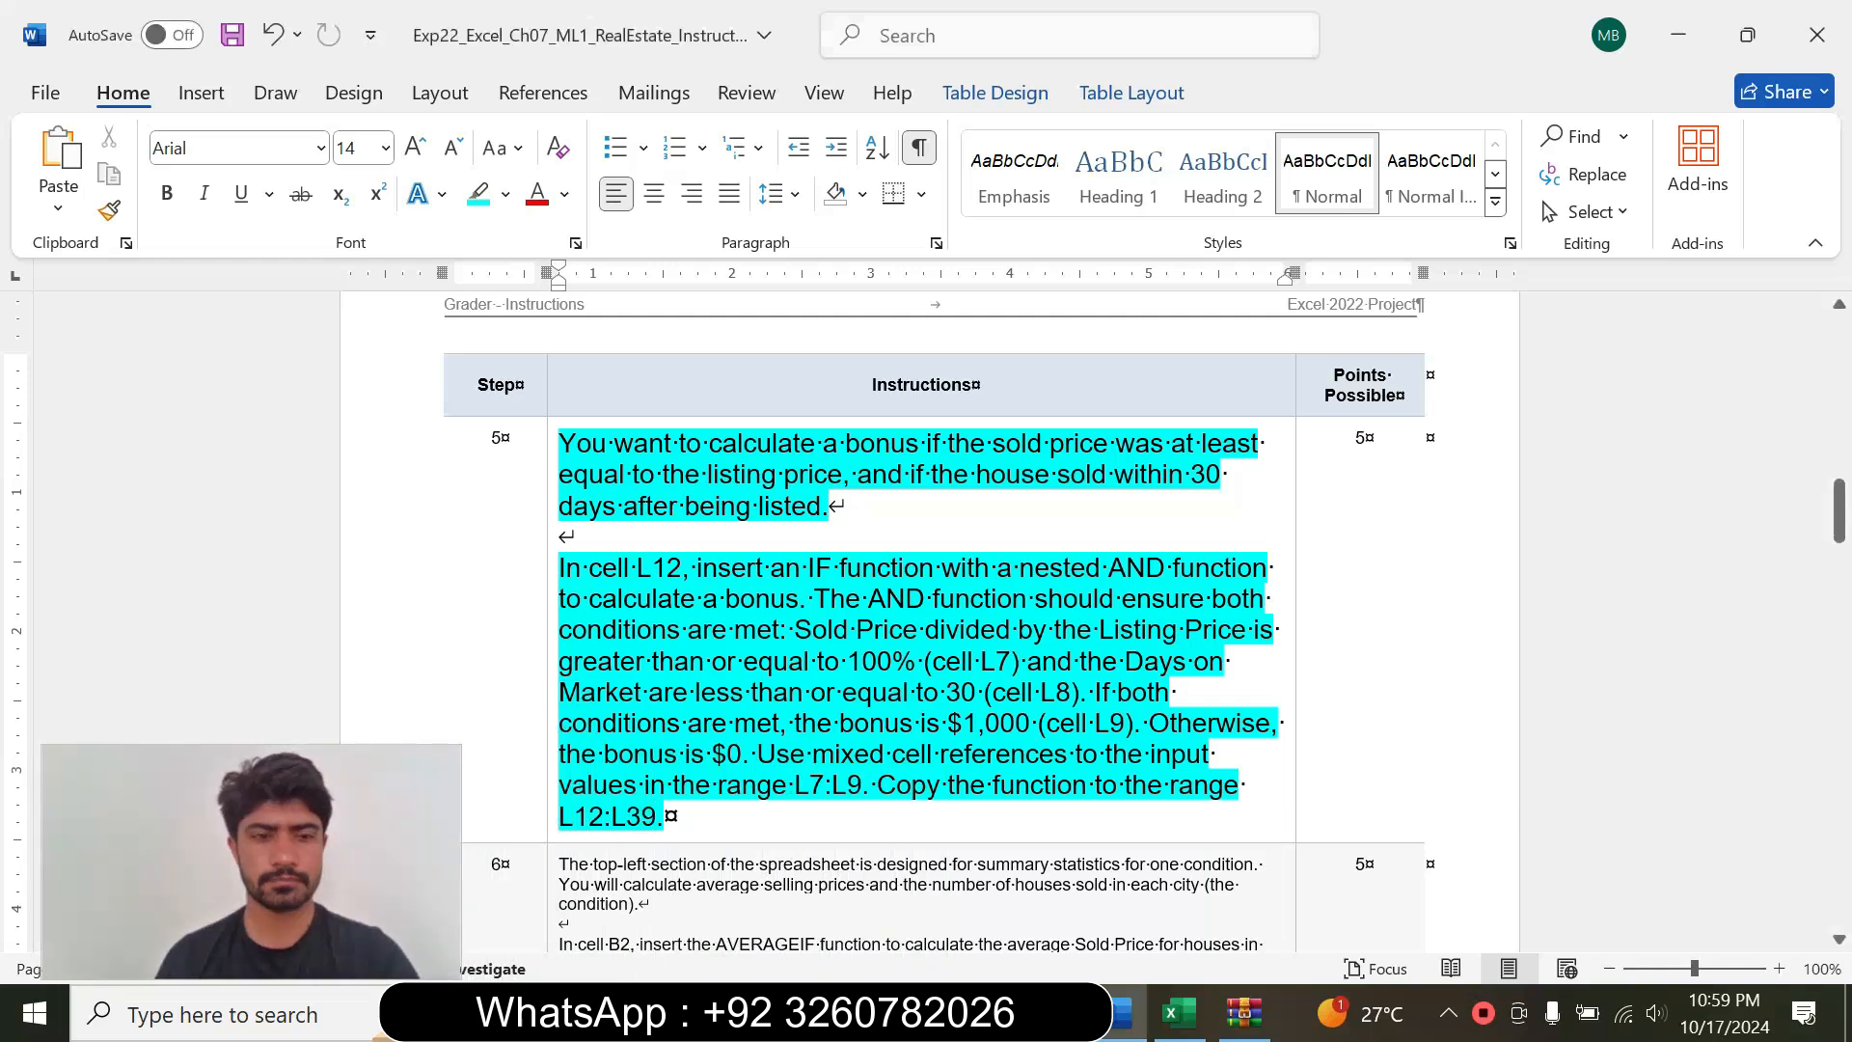
{"action": "left_click", "coordinate": [551, 726]}
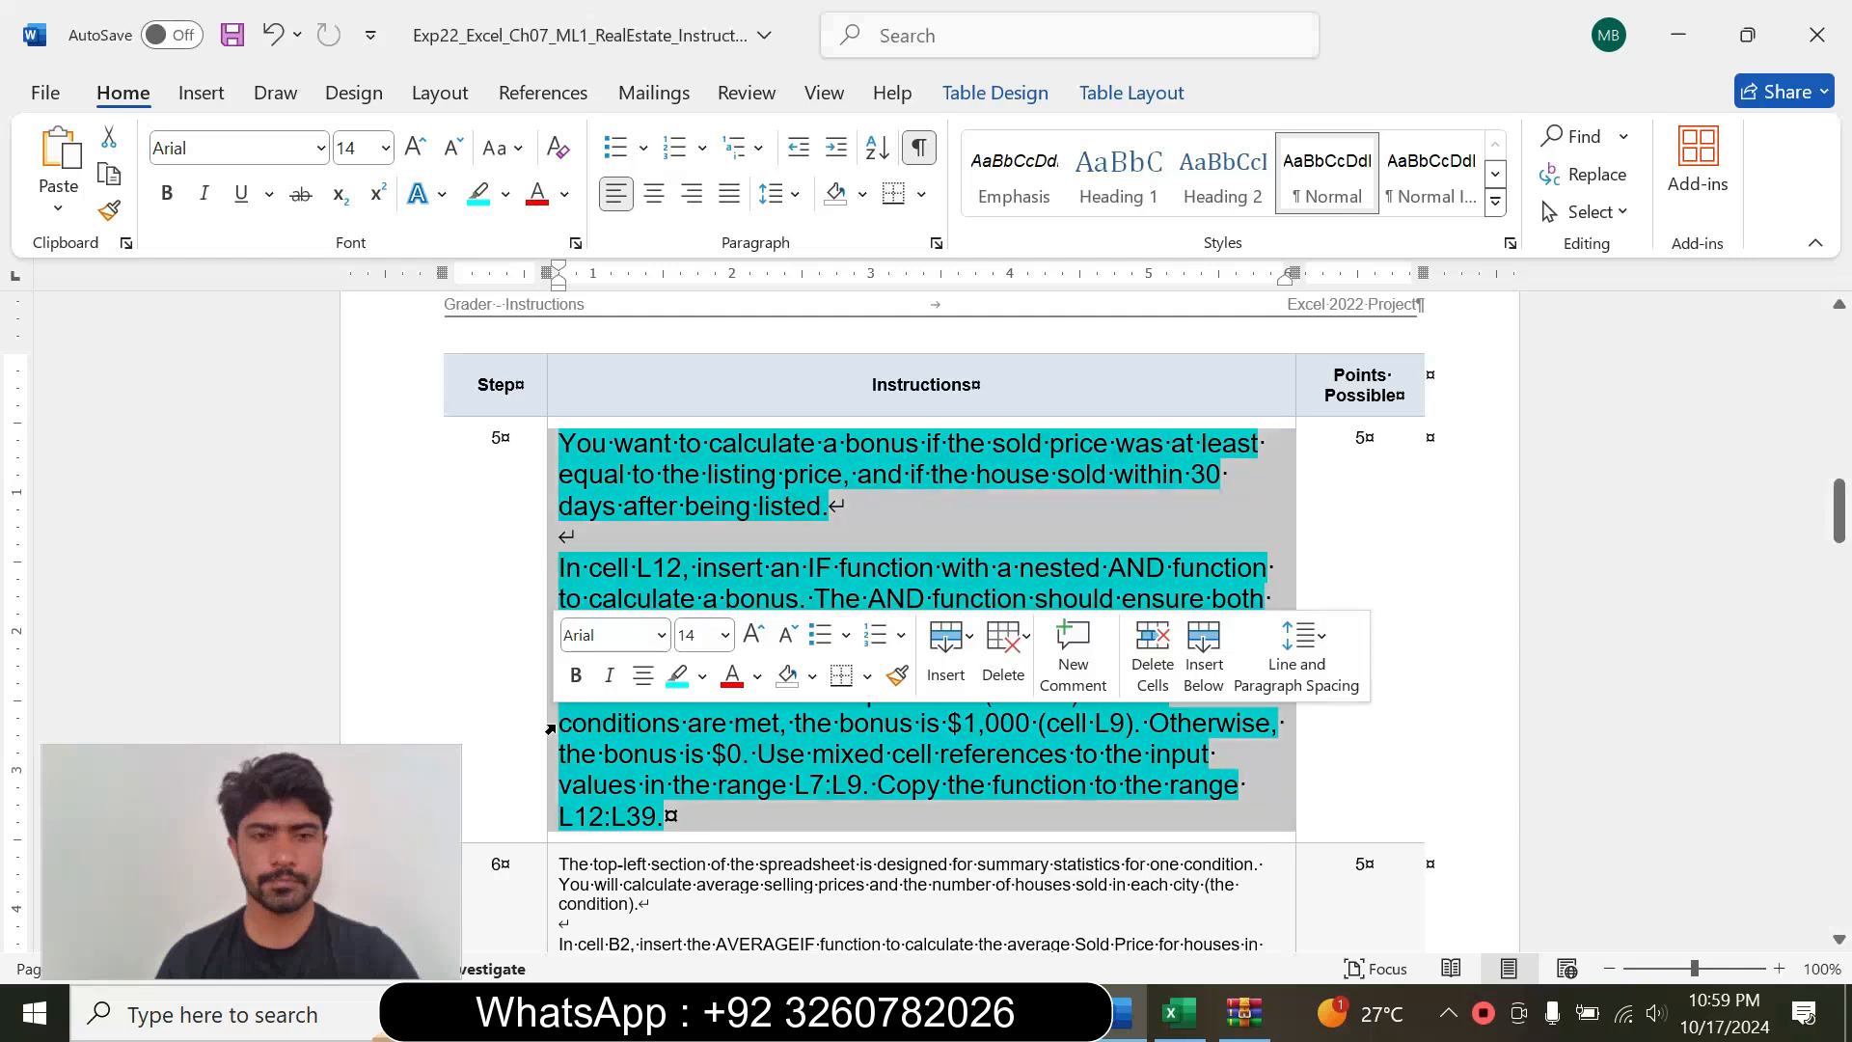
{"action": "left_click", "coordinate": [725, 635]}
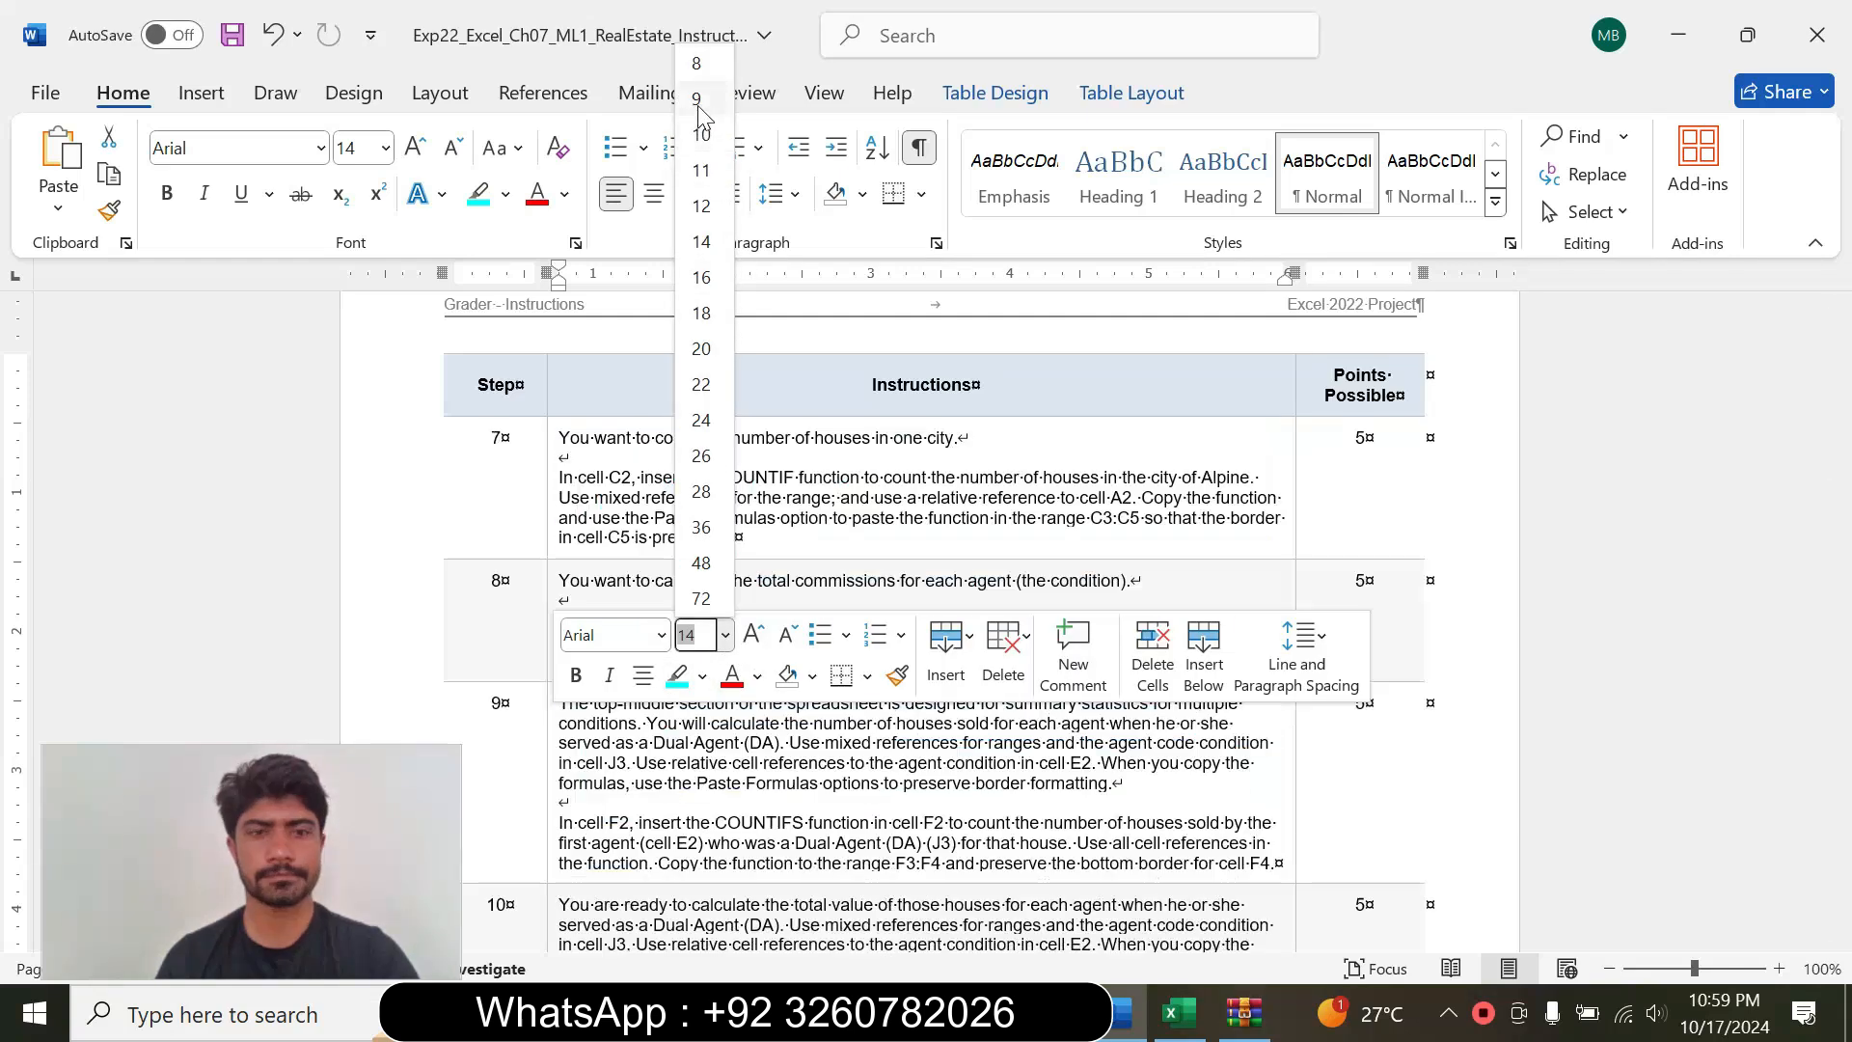
{"action": "left_click", "coordinate": [698, 100]}
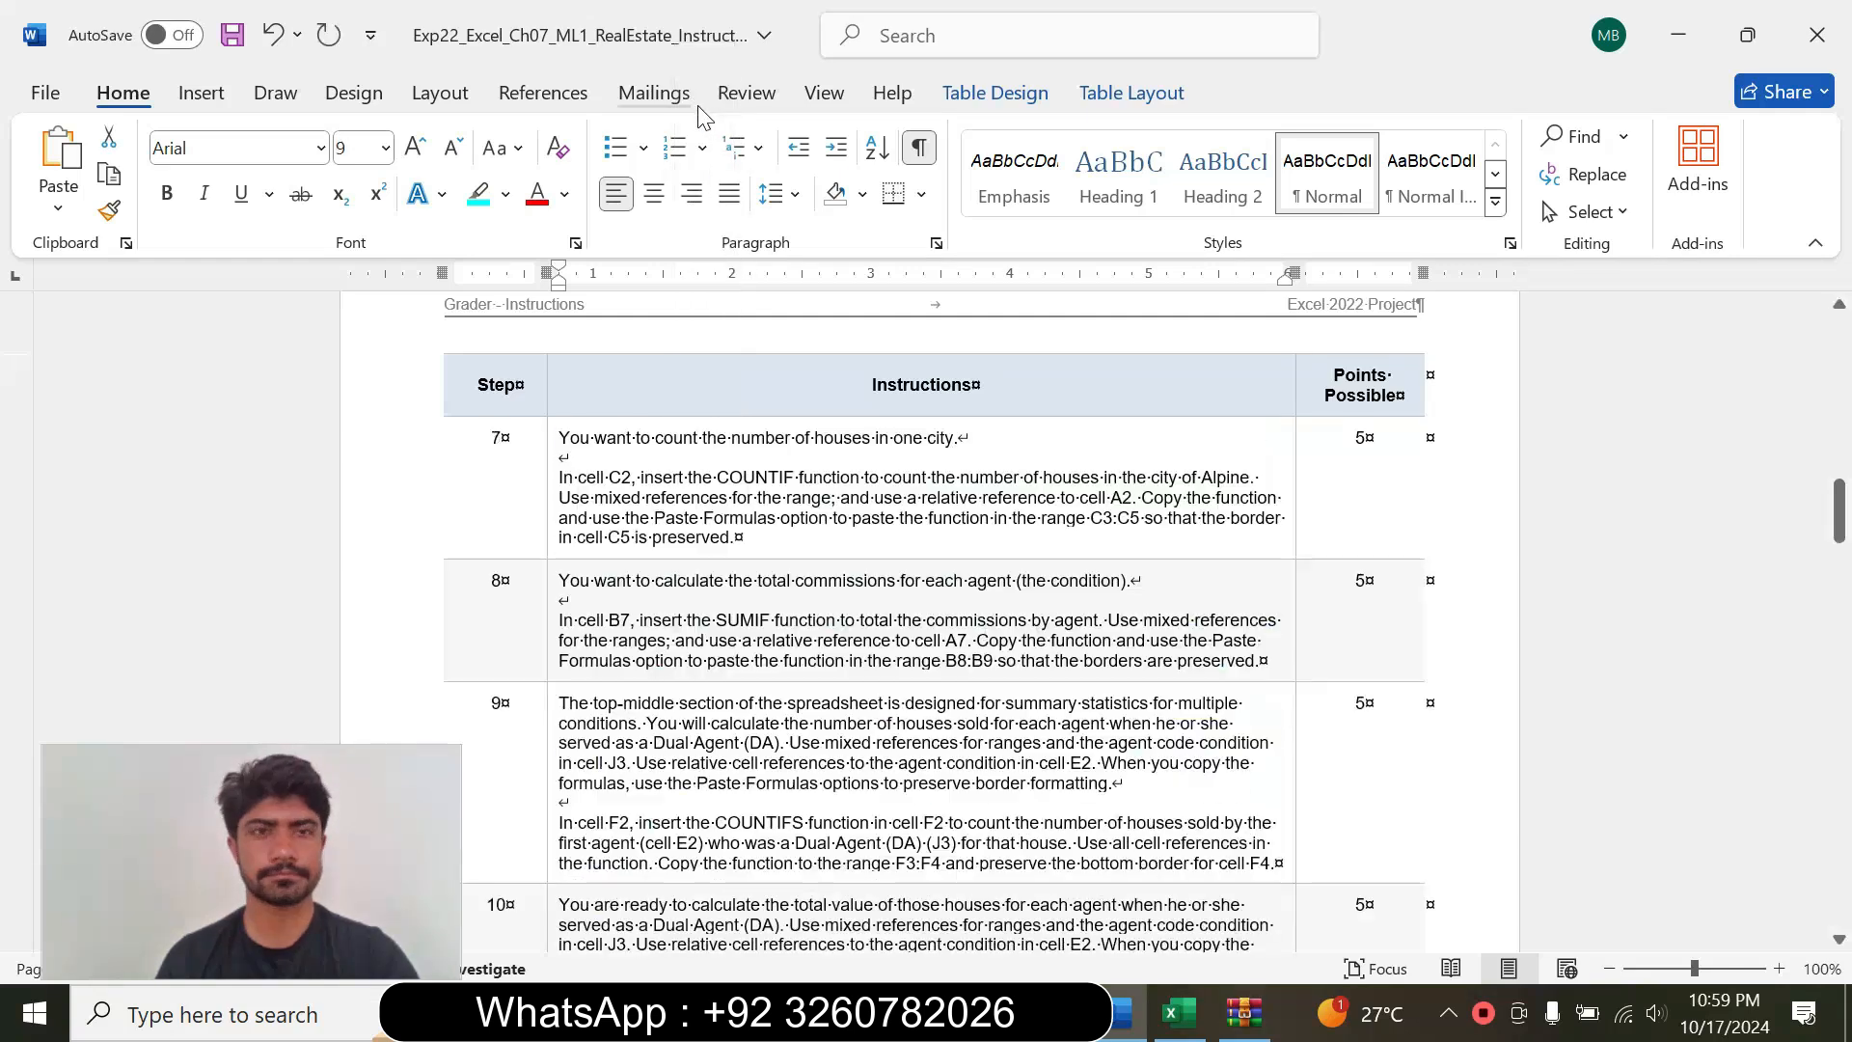
{"action": "left_click", "coordinate": [506, 196]}
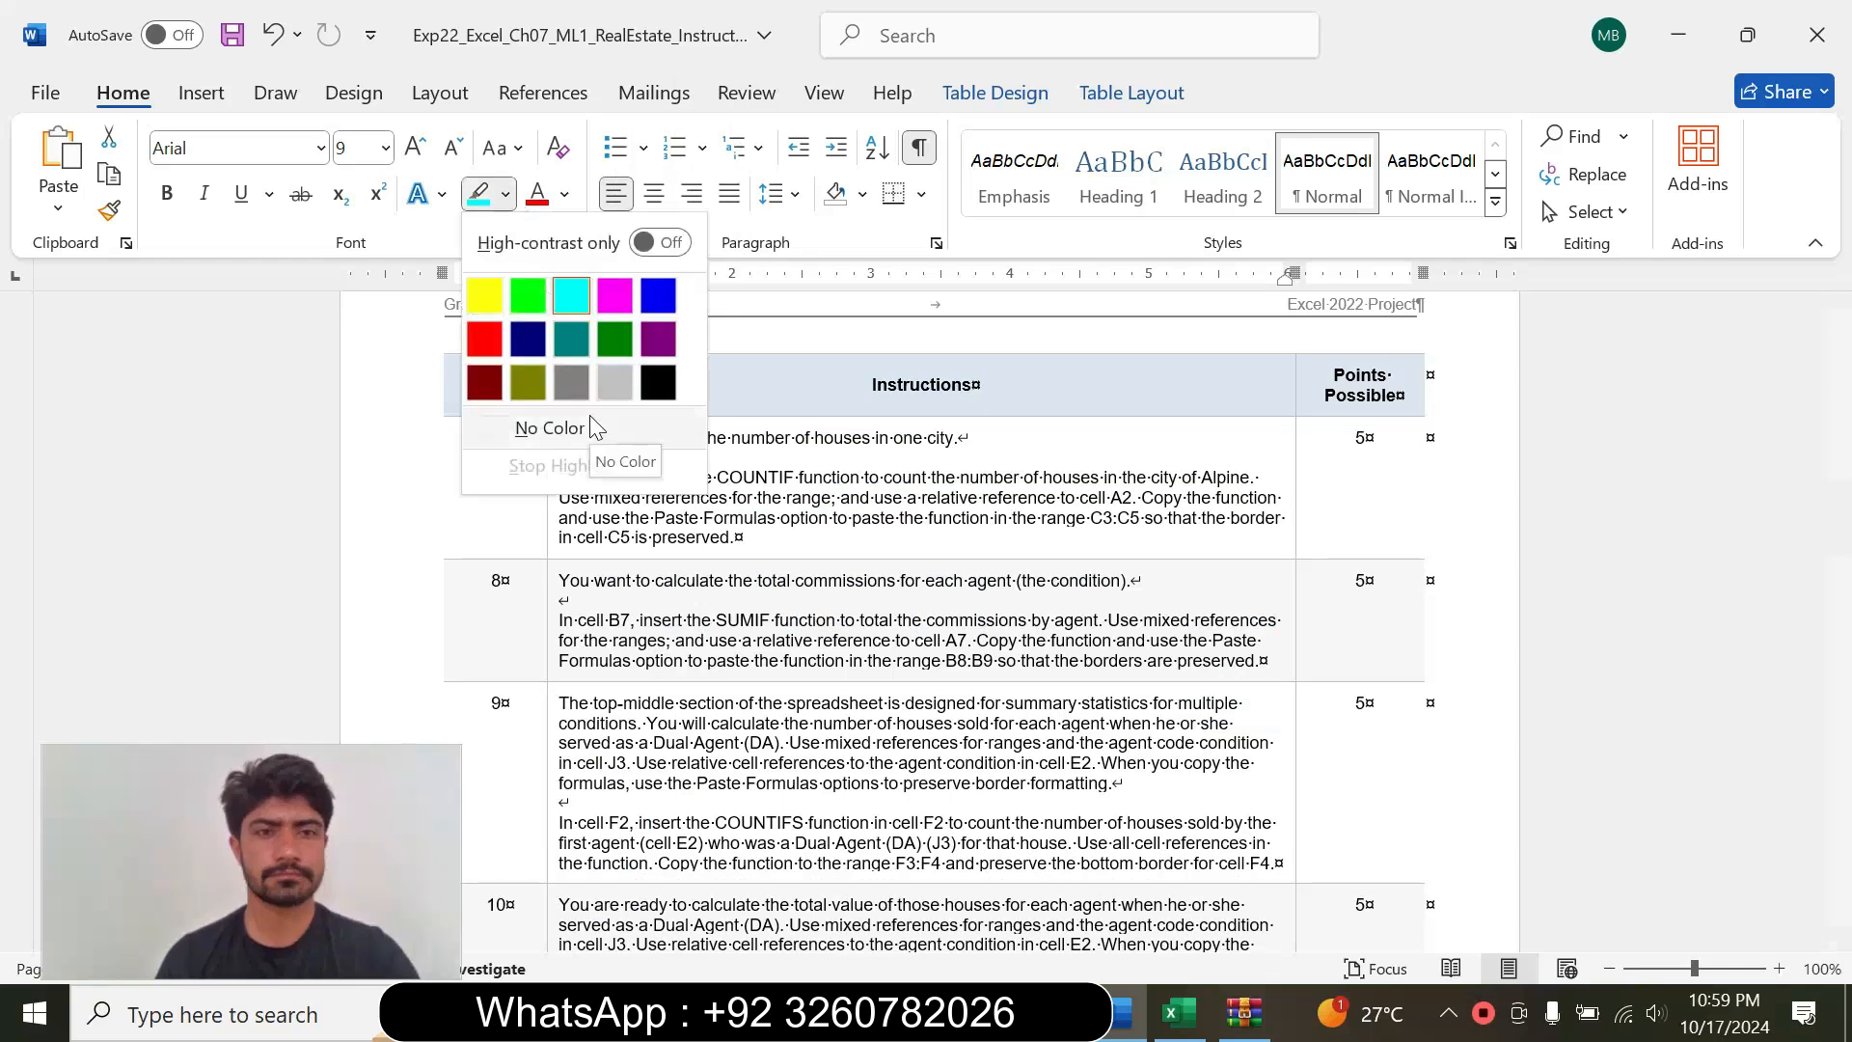
{"action": "left_click", "coordinate": [526, 425]}
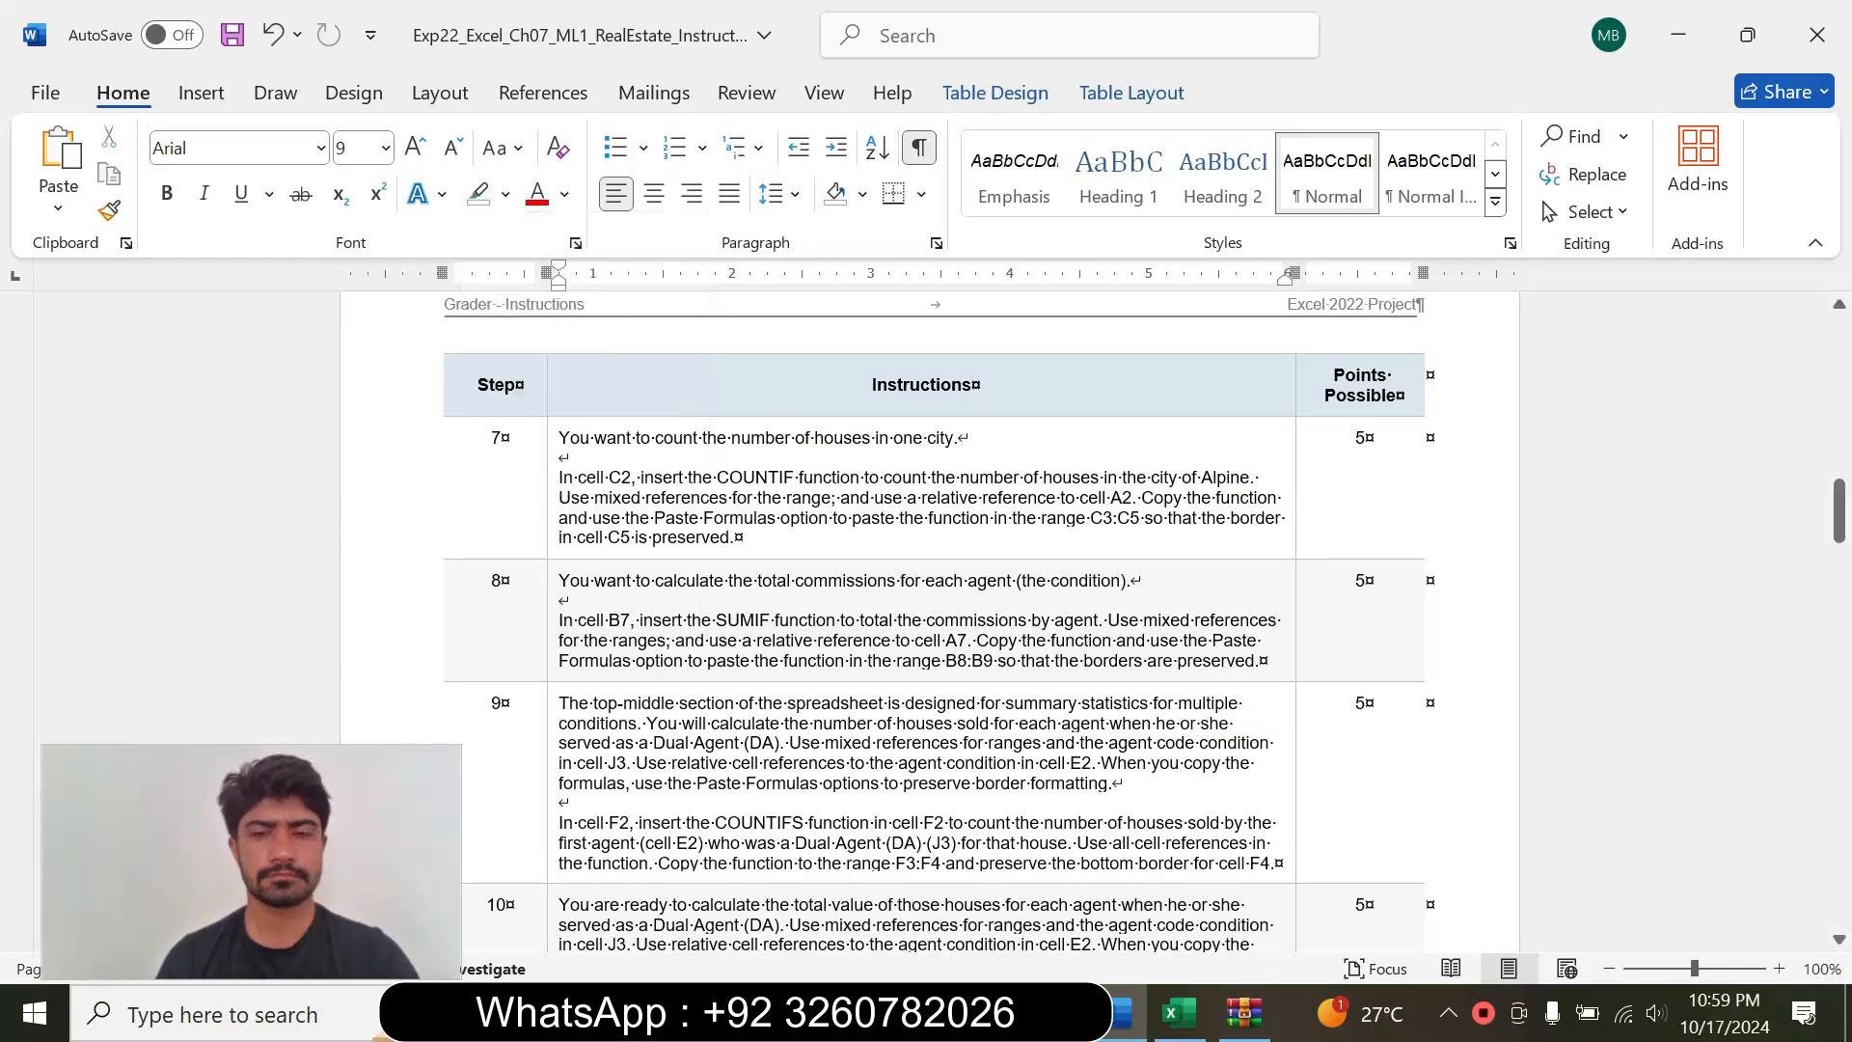
Step: Enlarge the step 6 instructions to 12 pt and highlight them in yellow
{"action": "left_click_drag", "start_coordinate": [1840, 516], "coordinate": [1840, 436]}
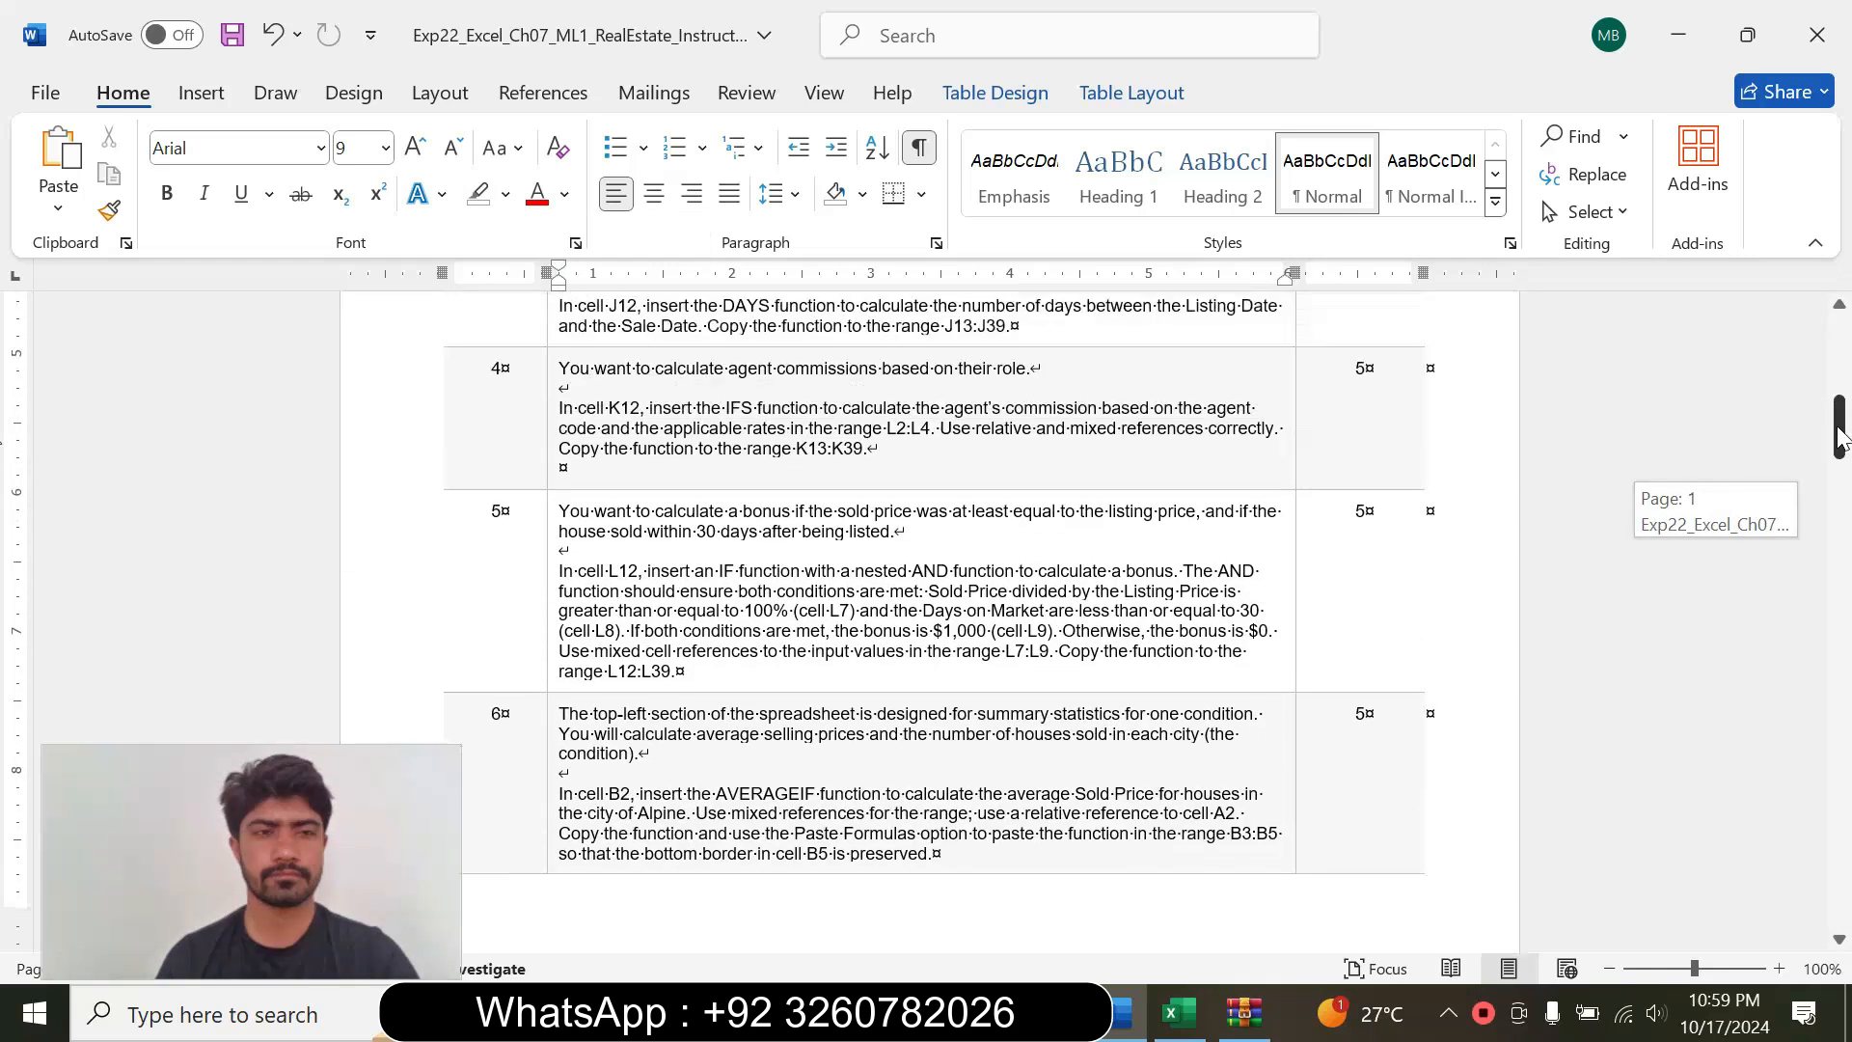
{"action": "left_click_drag", "start_coordinate": [1839, 436], "coordinate": [1839, 448]}
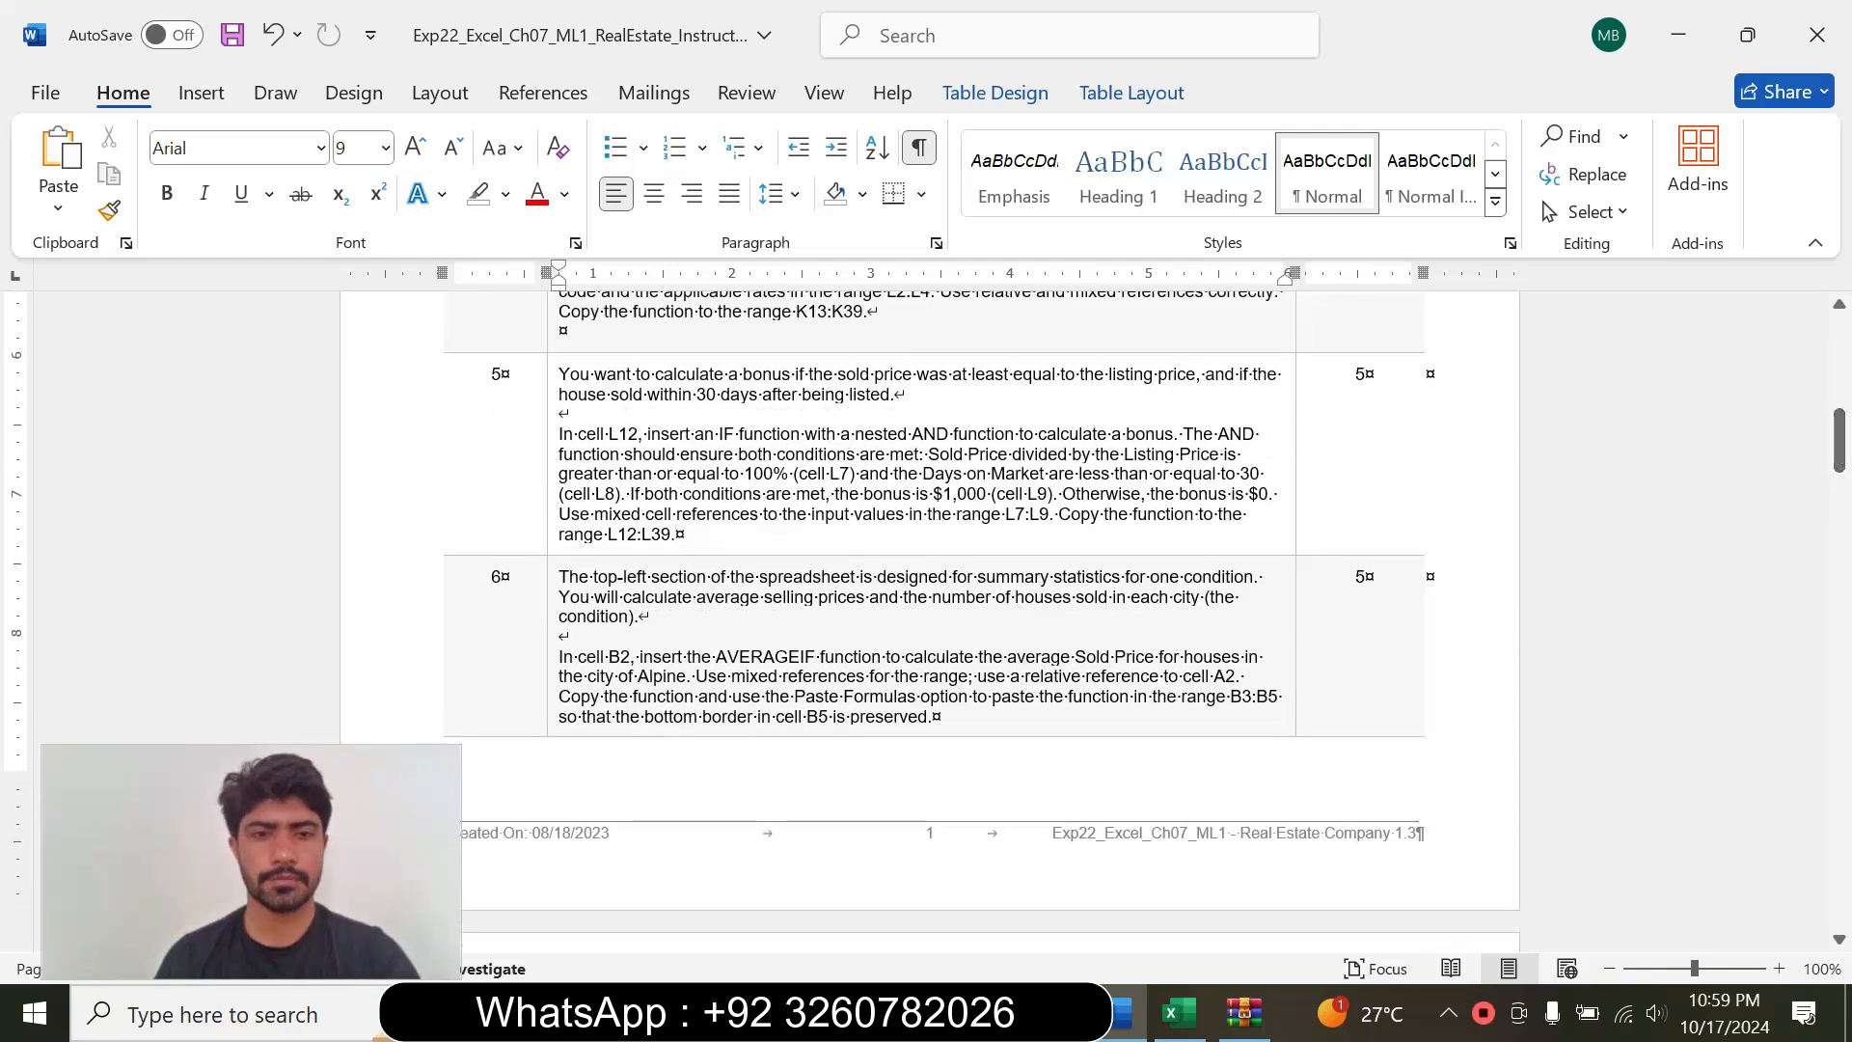
{"action": "left_click", "coordinate": [548, 659]}
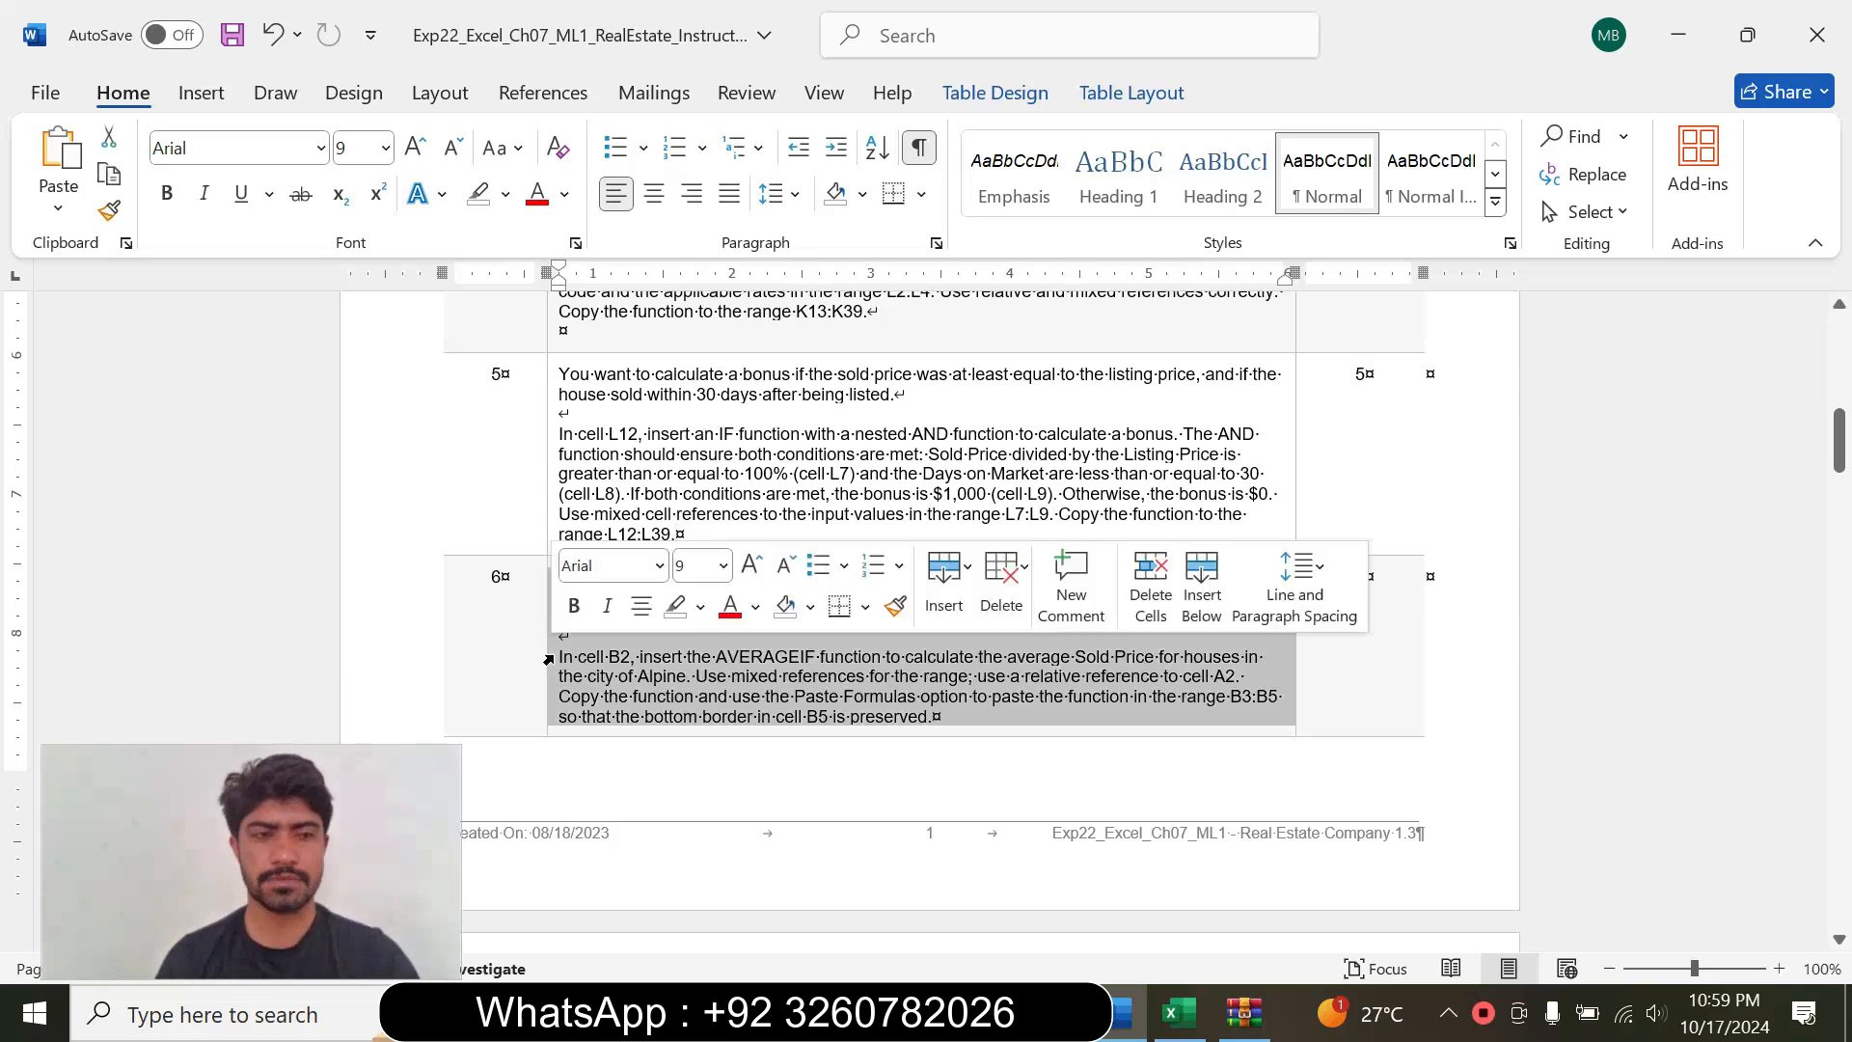
{"action": "left_click", "coordinate": [723, 566]}
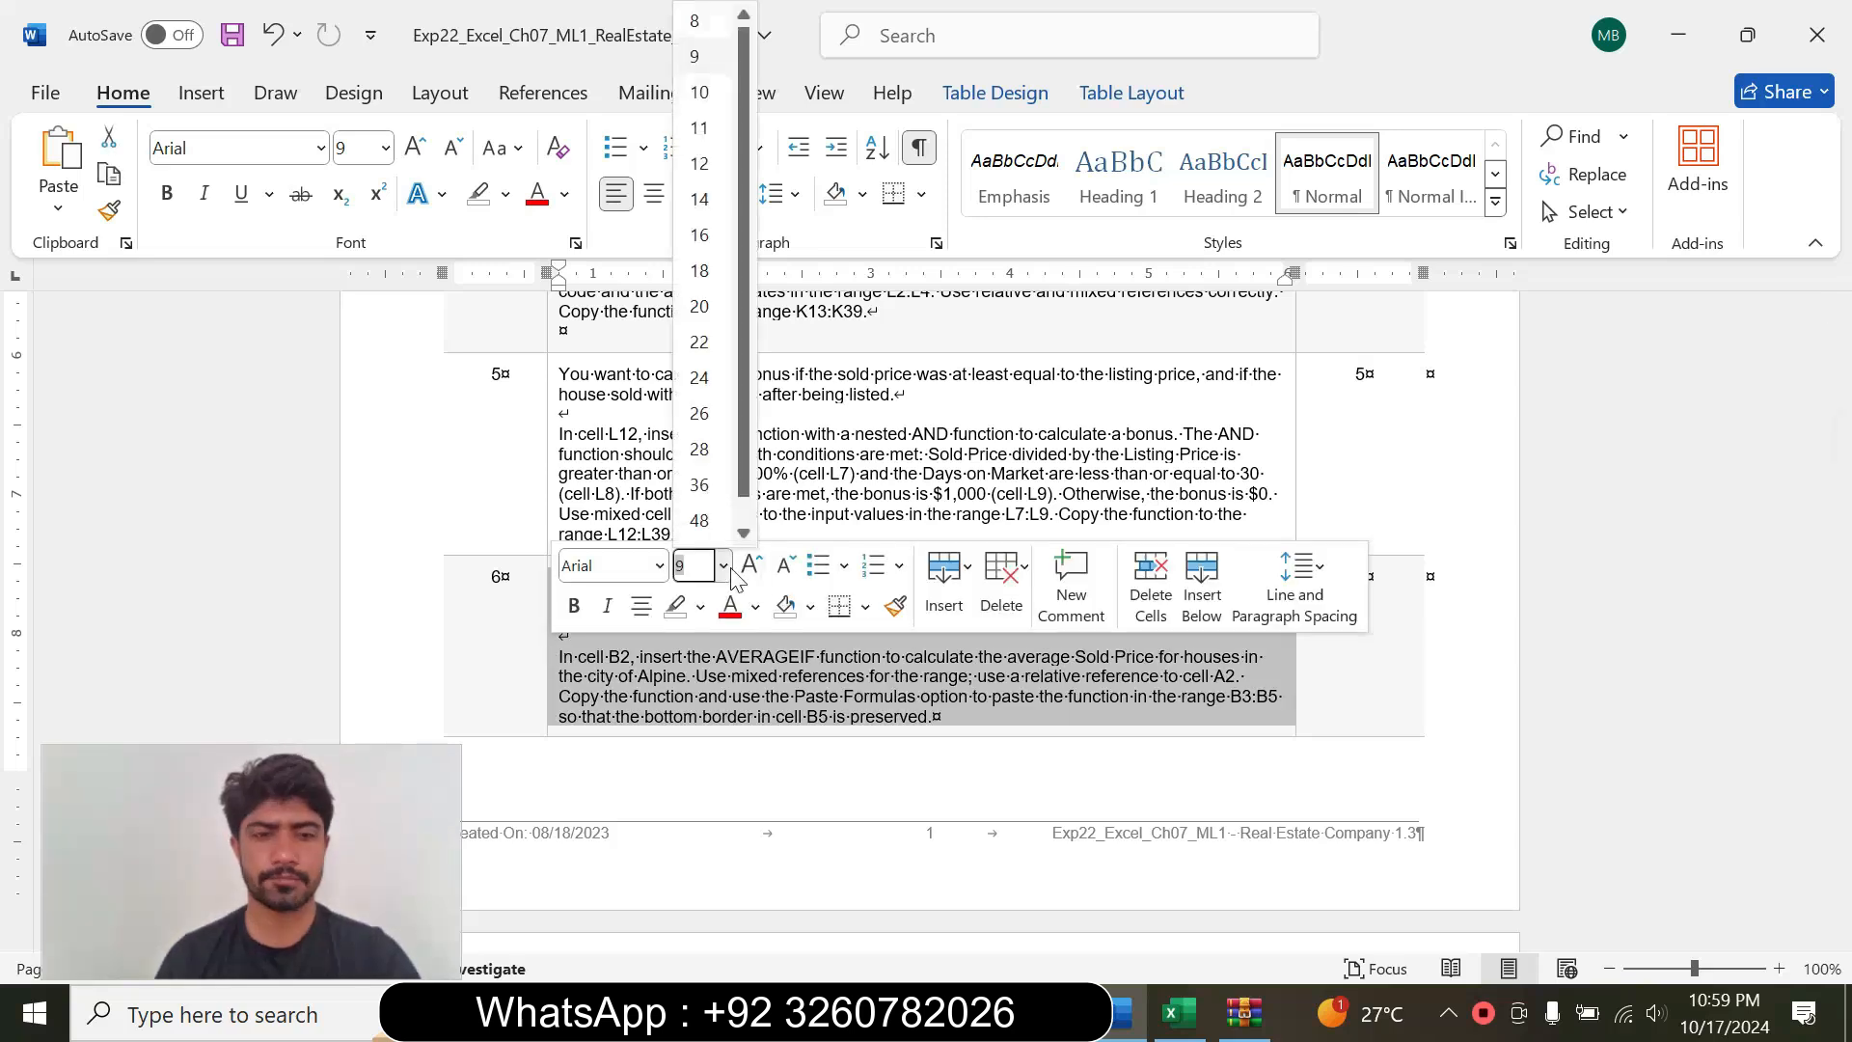
{"action": "left_click", "coordinate": [708, 193]}
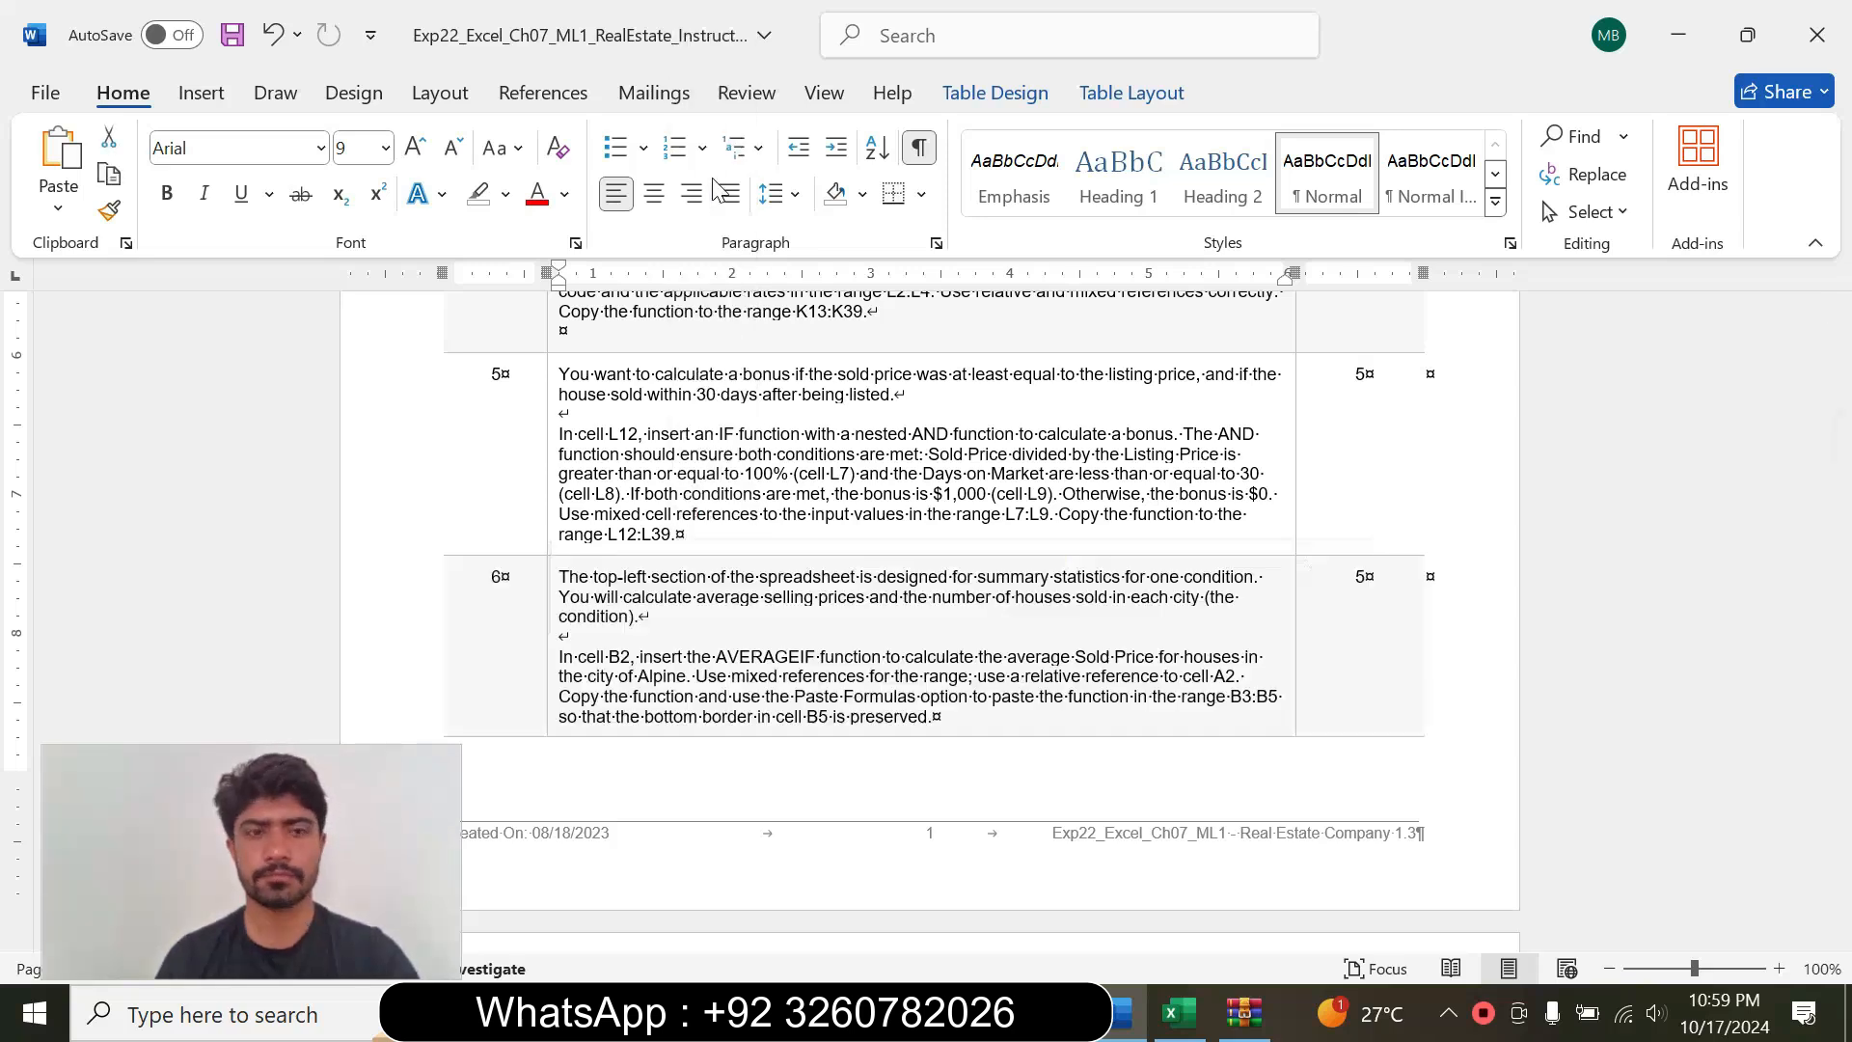
{"action": "left_click", "coordinate": [500, 197]}
{"action": "left_click", "coordinate": [483, 293]}
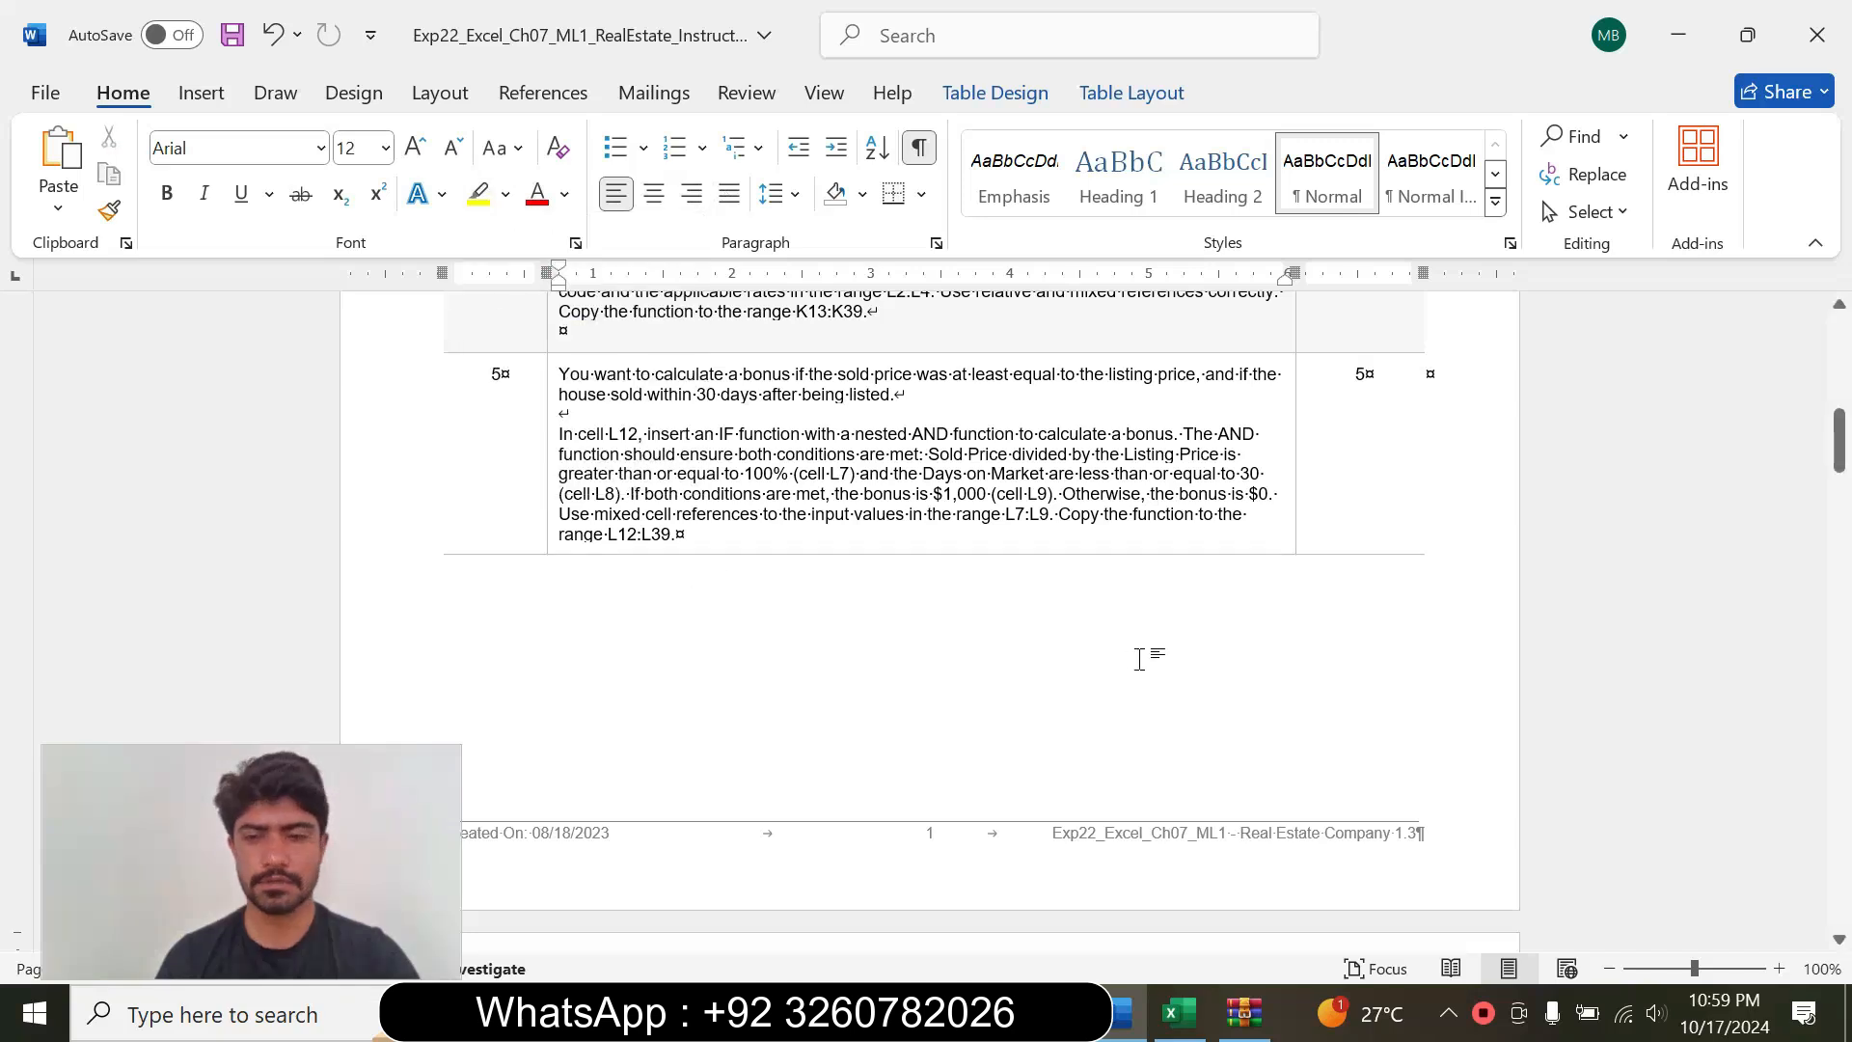
{"action": "left_click_drag", "start_coordinate": [1844, 467], "coordinate": [1847, 532]}
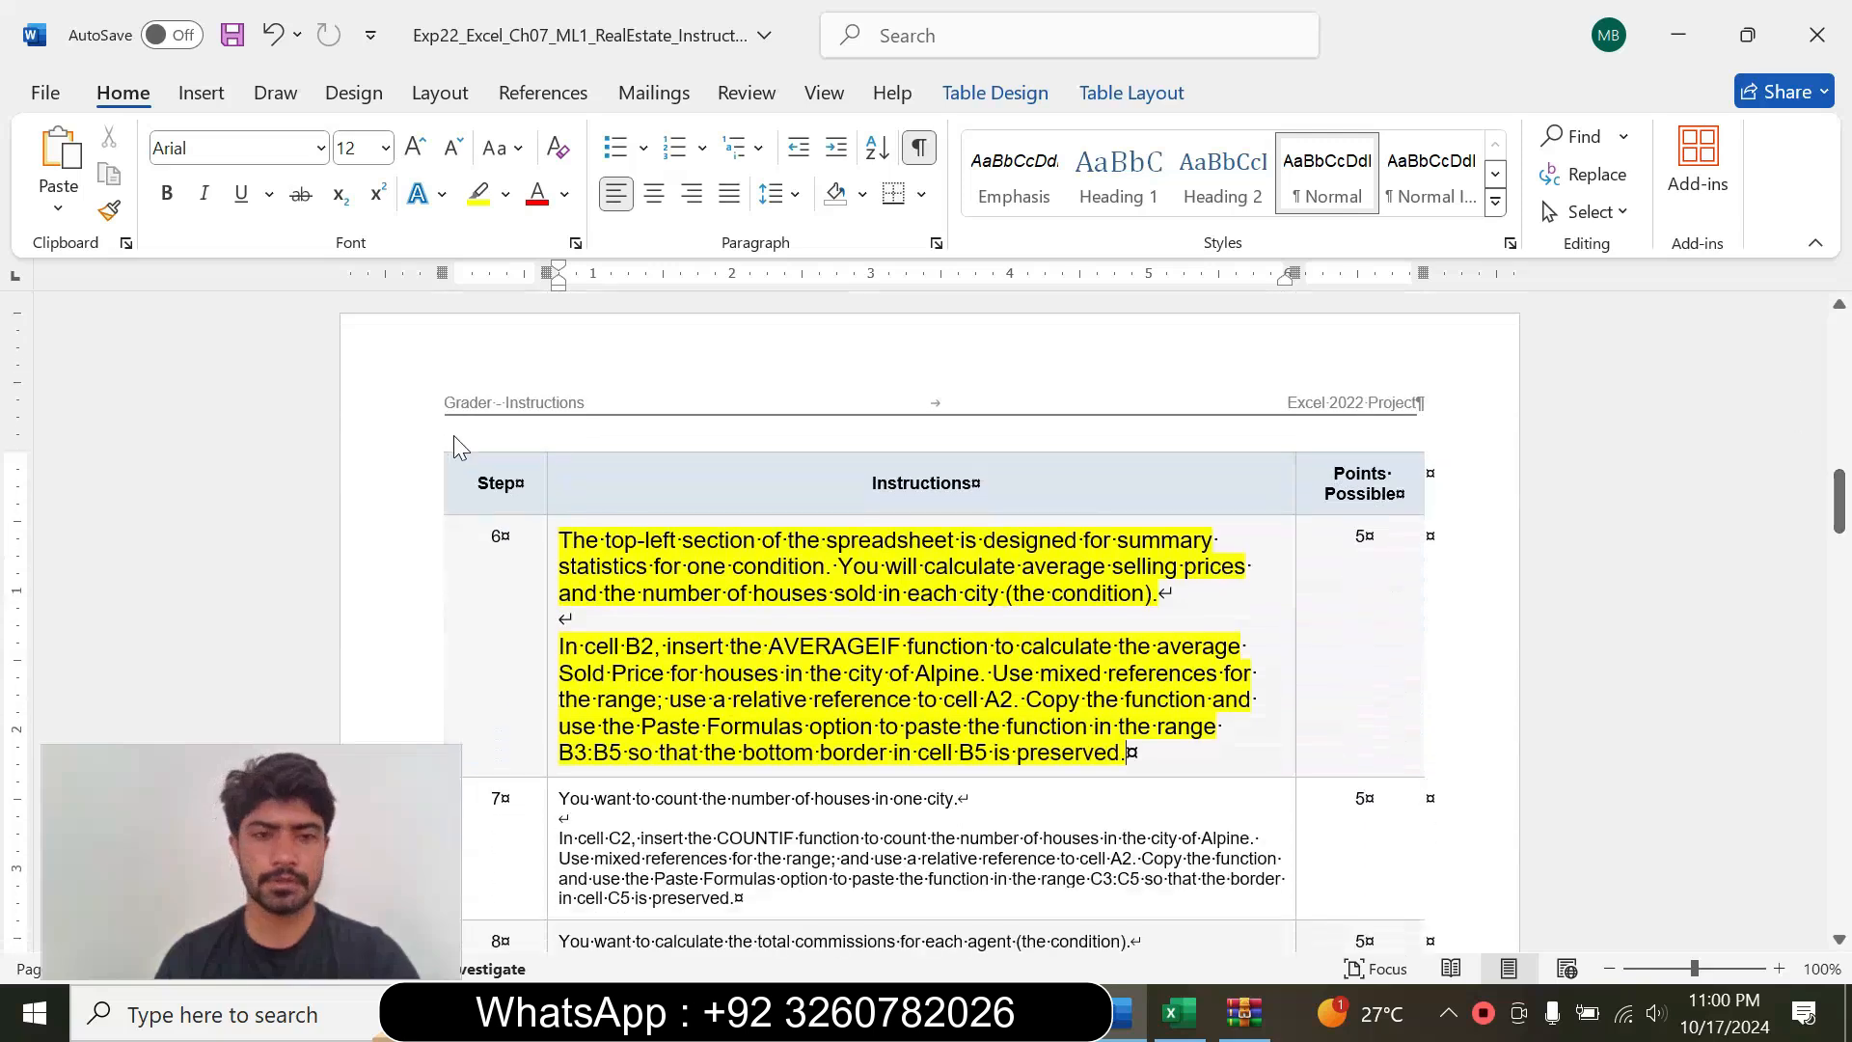
Step: Read step 6 and highlight its second paragraph, about the AVERAGEIF function in B2 and copying it to B3:B5, in turquoise
{"action": "left_click_drag", "start_coordinate": [559, 540], "coordinate": [1155, 592]}
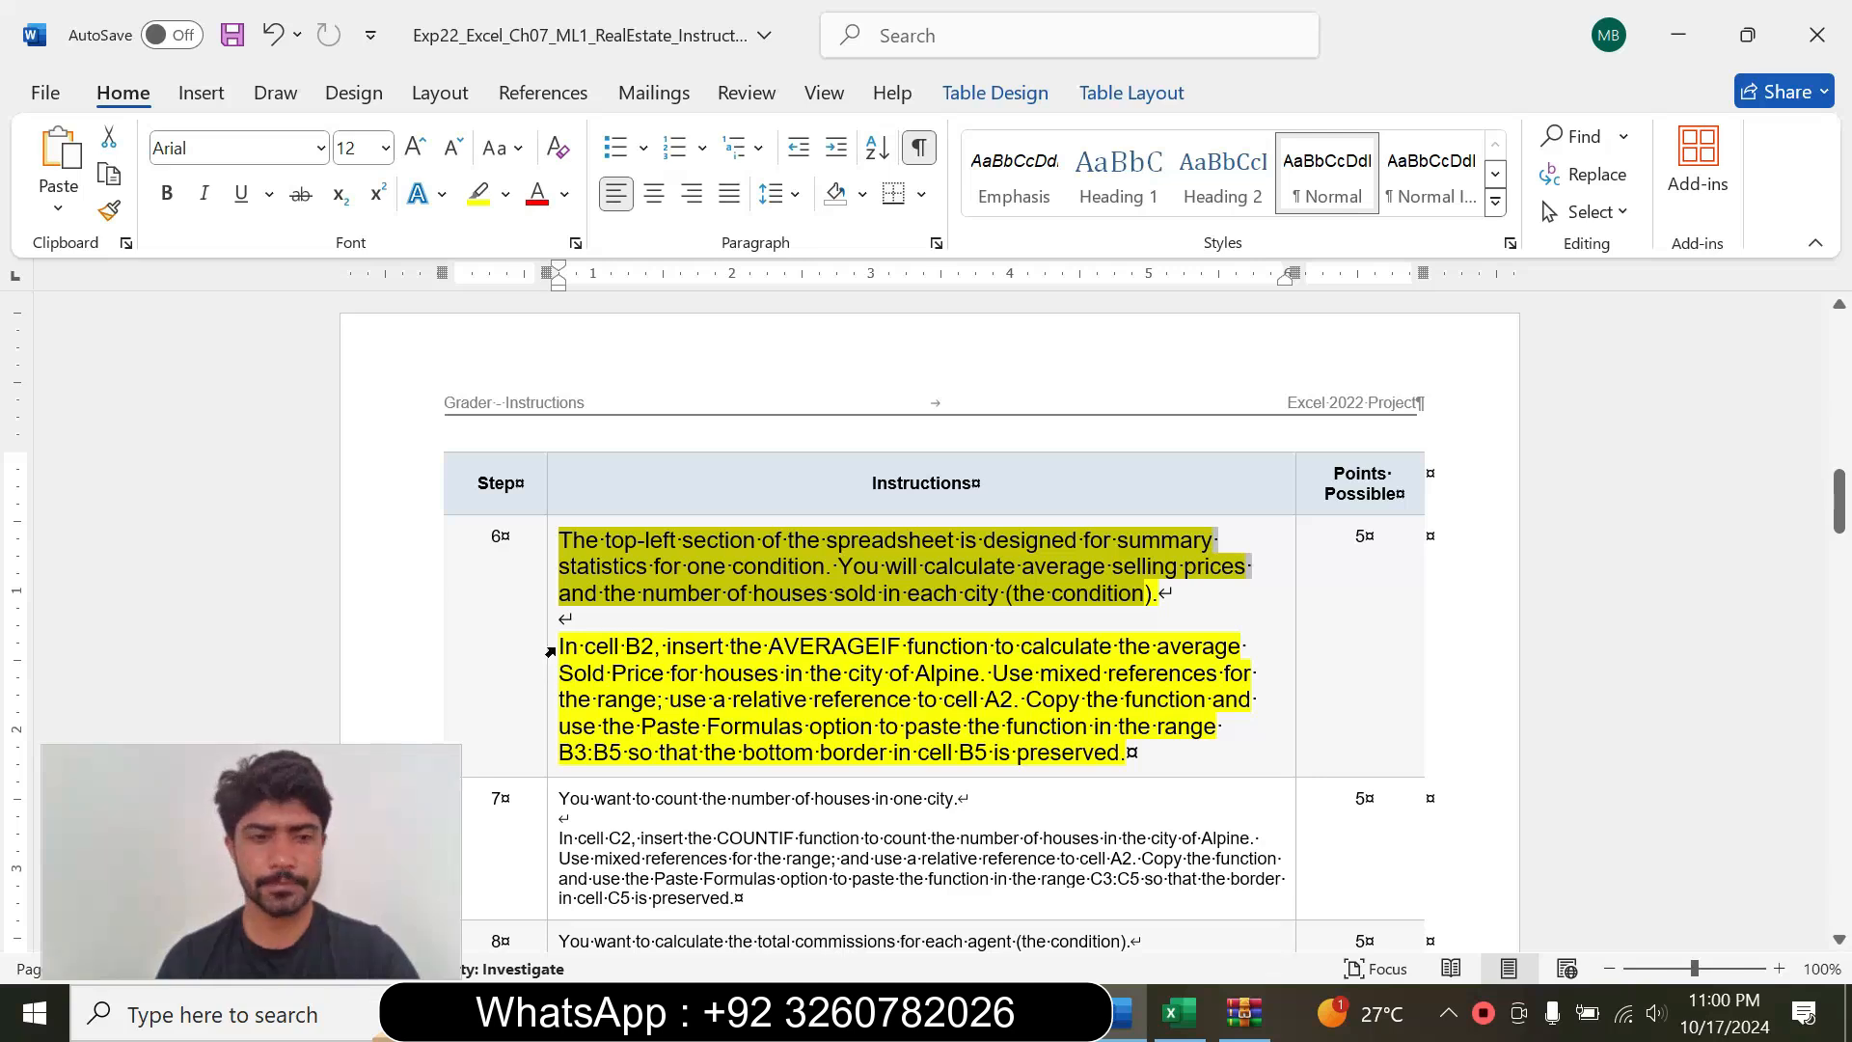
{"action": "left_click_drag", "start_coordinate": [586, 646], "coordinate": [990, 672]}
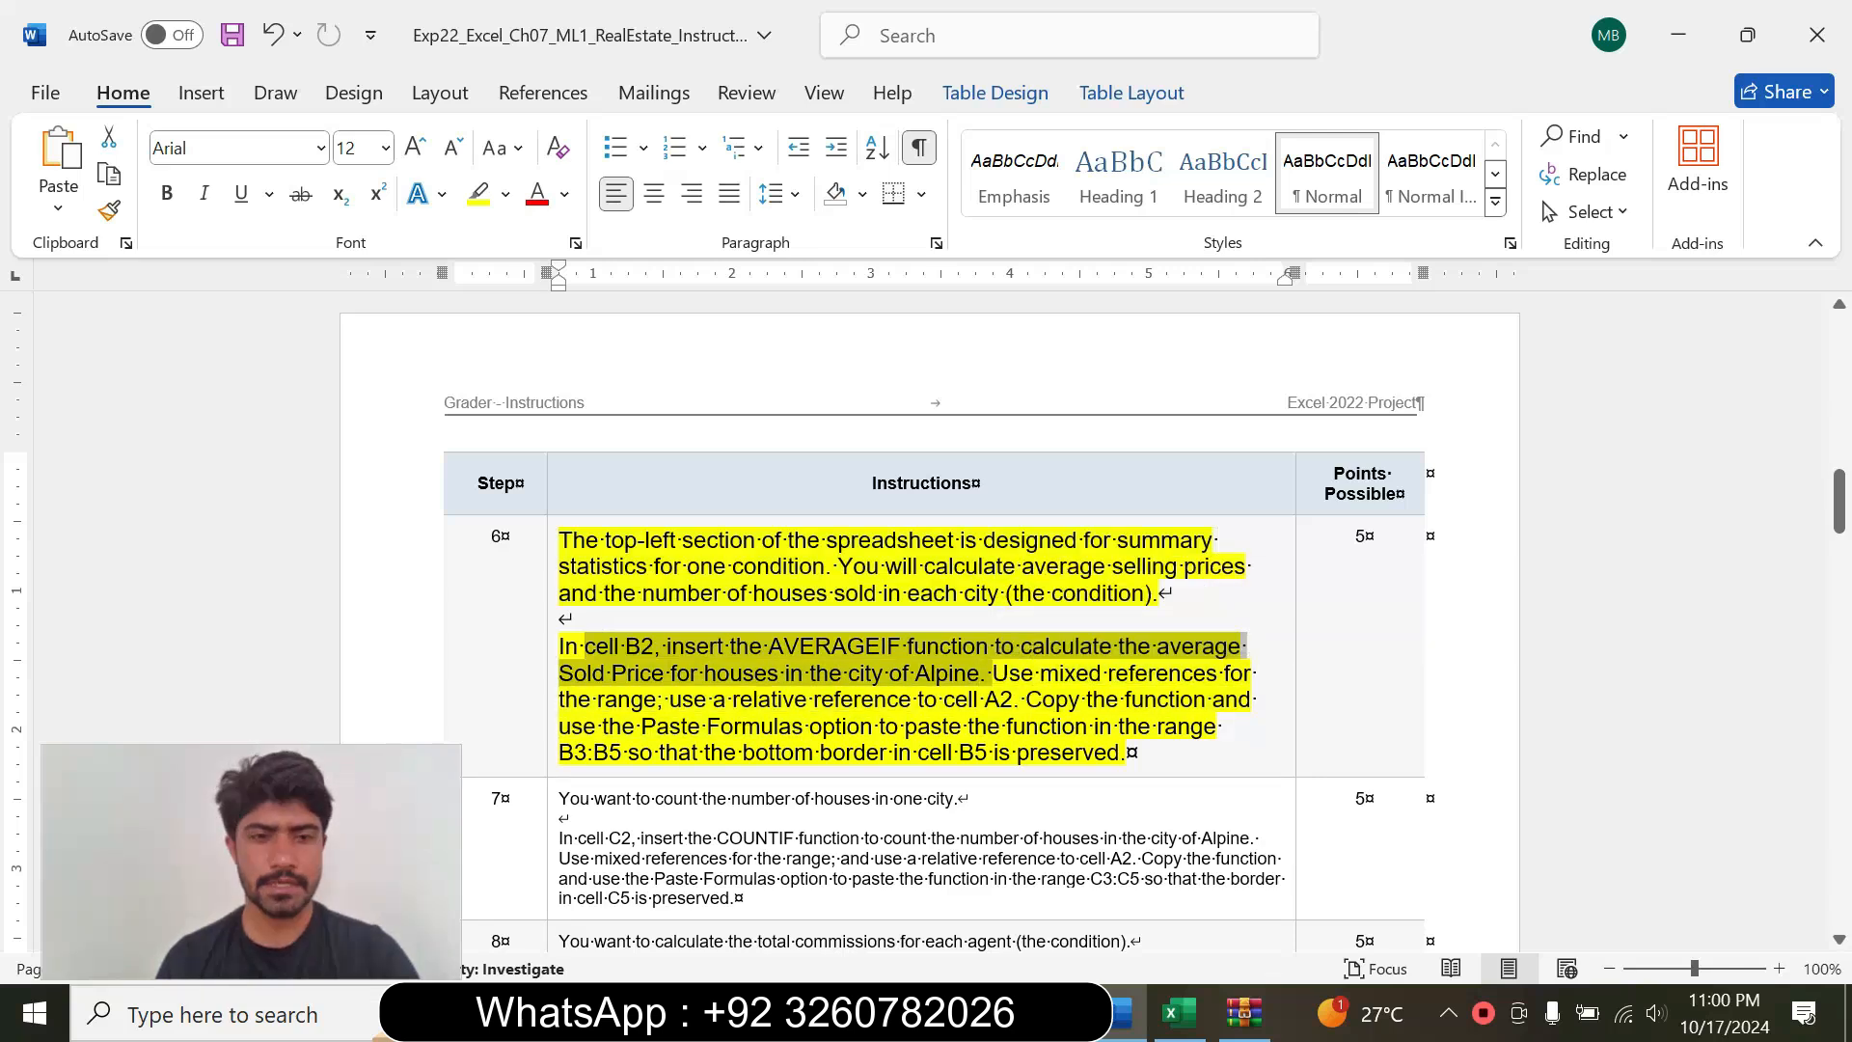
{"action": "left_click_drag", "start_coordinate": [206, 806], "coordinate": [1559, 808]}
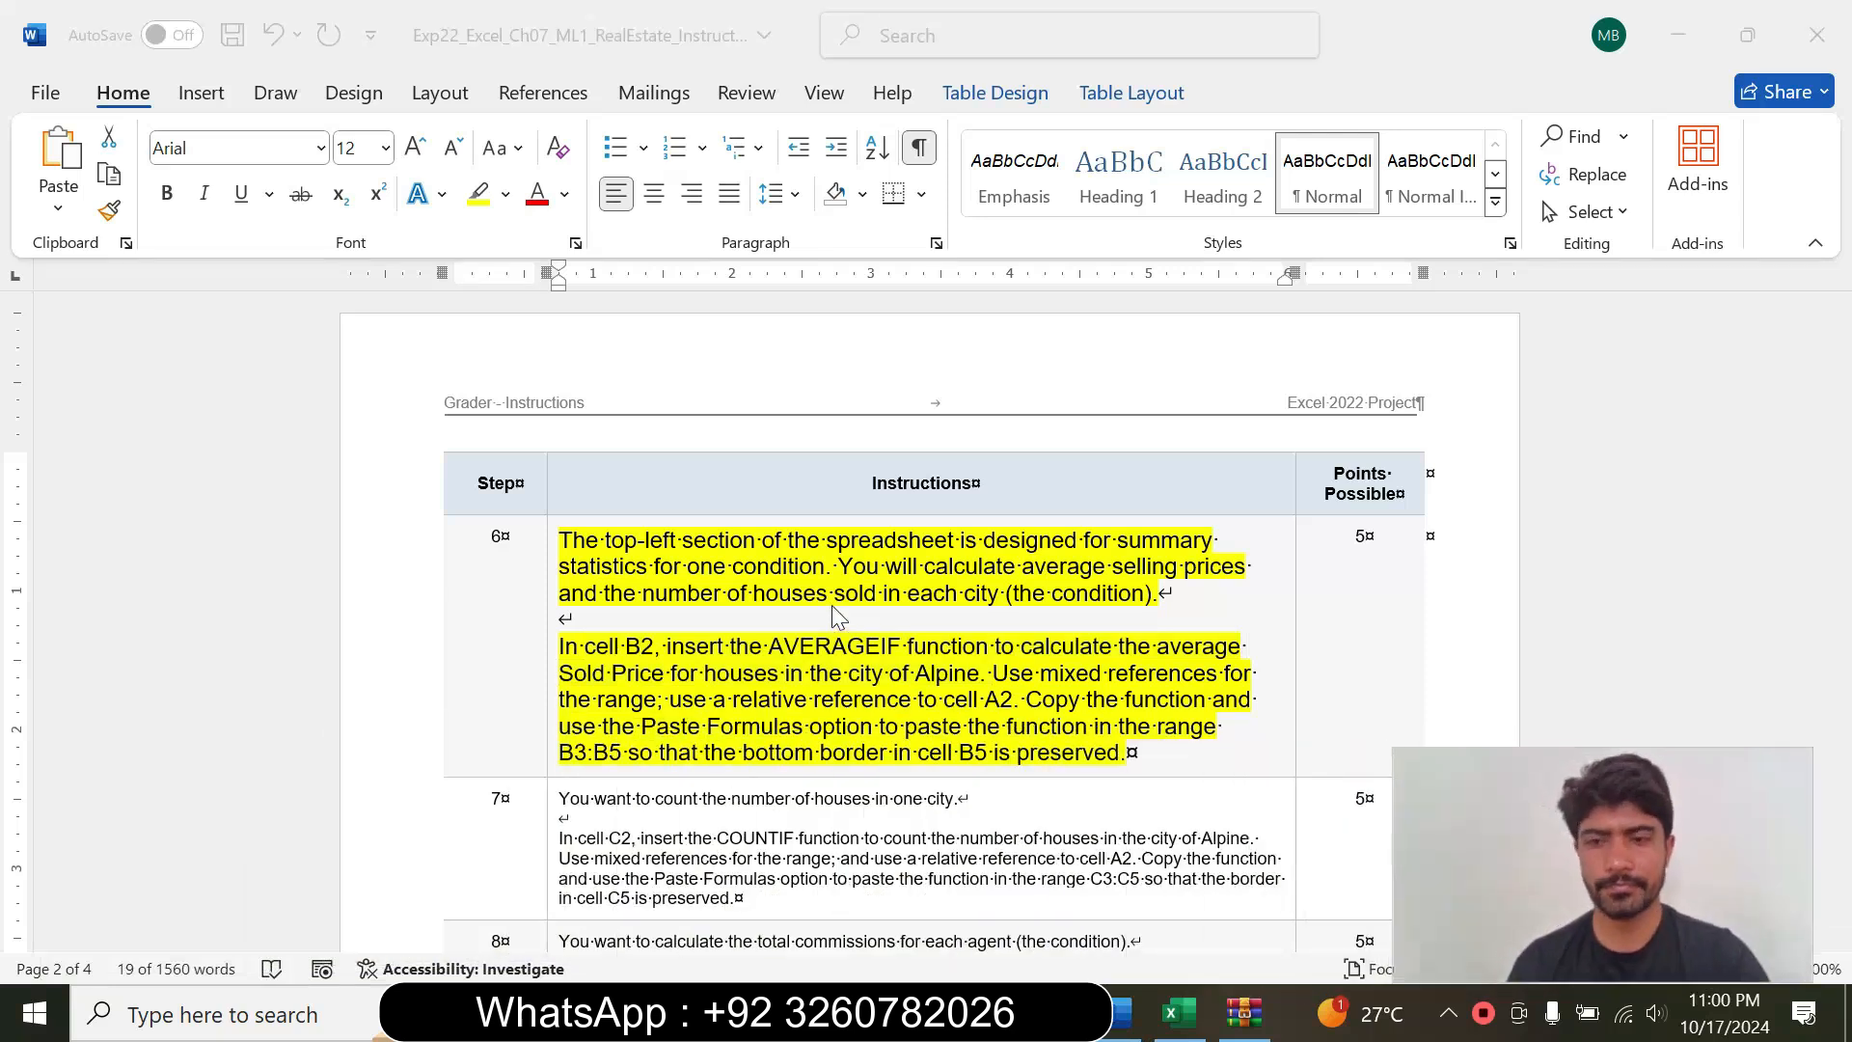
{"action": "left_click_drag", "start_coordinate": [585, 646], "coordinate": [753, 689]}
{"action": "left_click", "coordinate": [591, 680]}
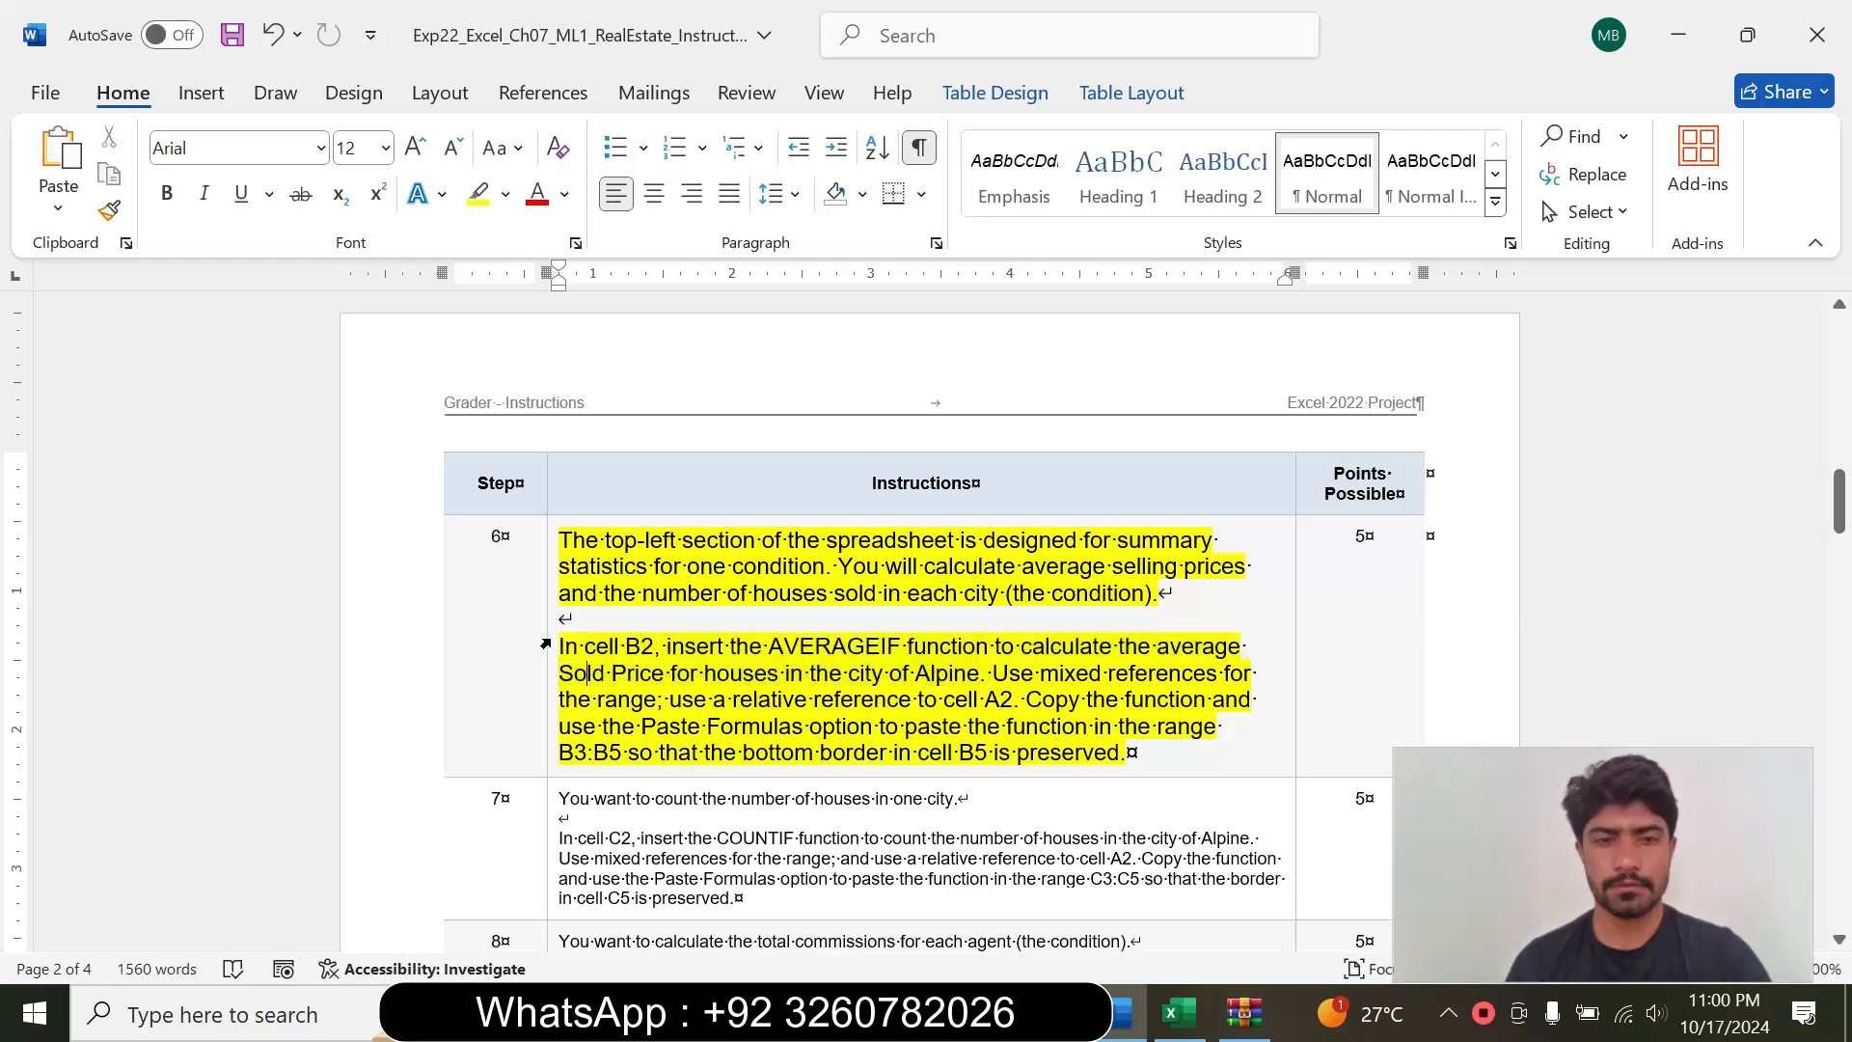
{"action": "left_click_drag", "start_coordinate": [560, 646], "coordinate": [1020, 698]}
{"action": "left_click", "coordinate": [1167, 656]}
{"action": "left_click", "coordinate": [1232, 754]}
{"action": "left_click", "coordinate": [585, 647]}
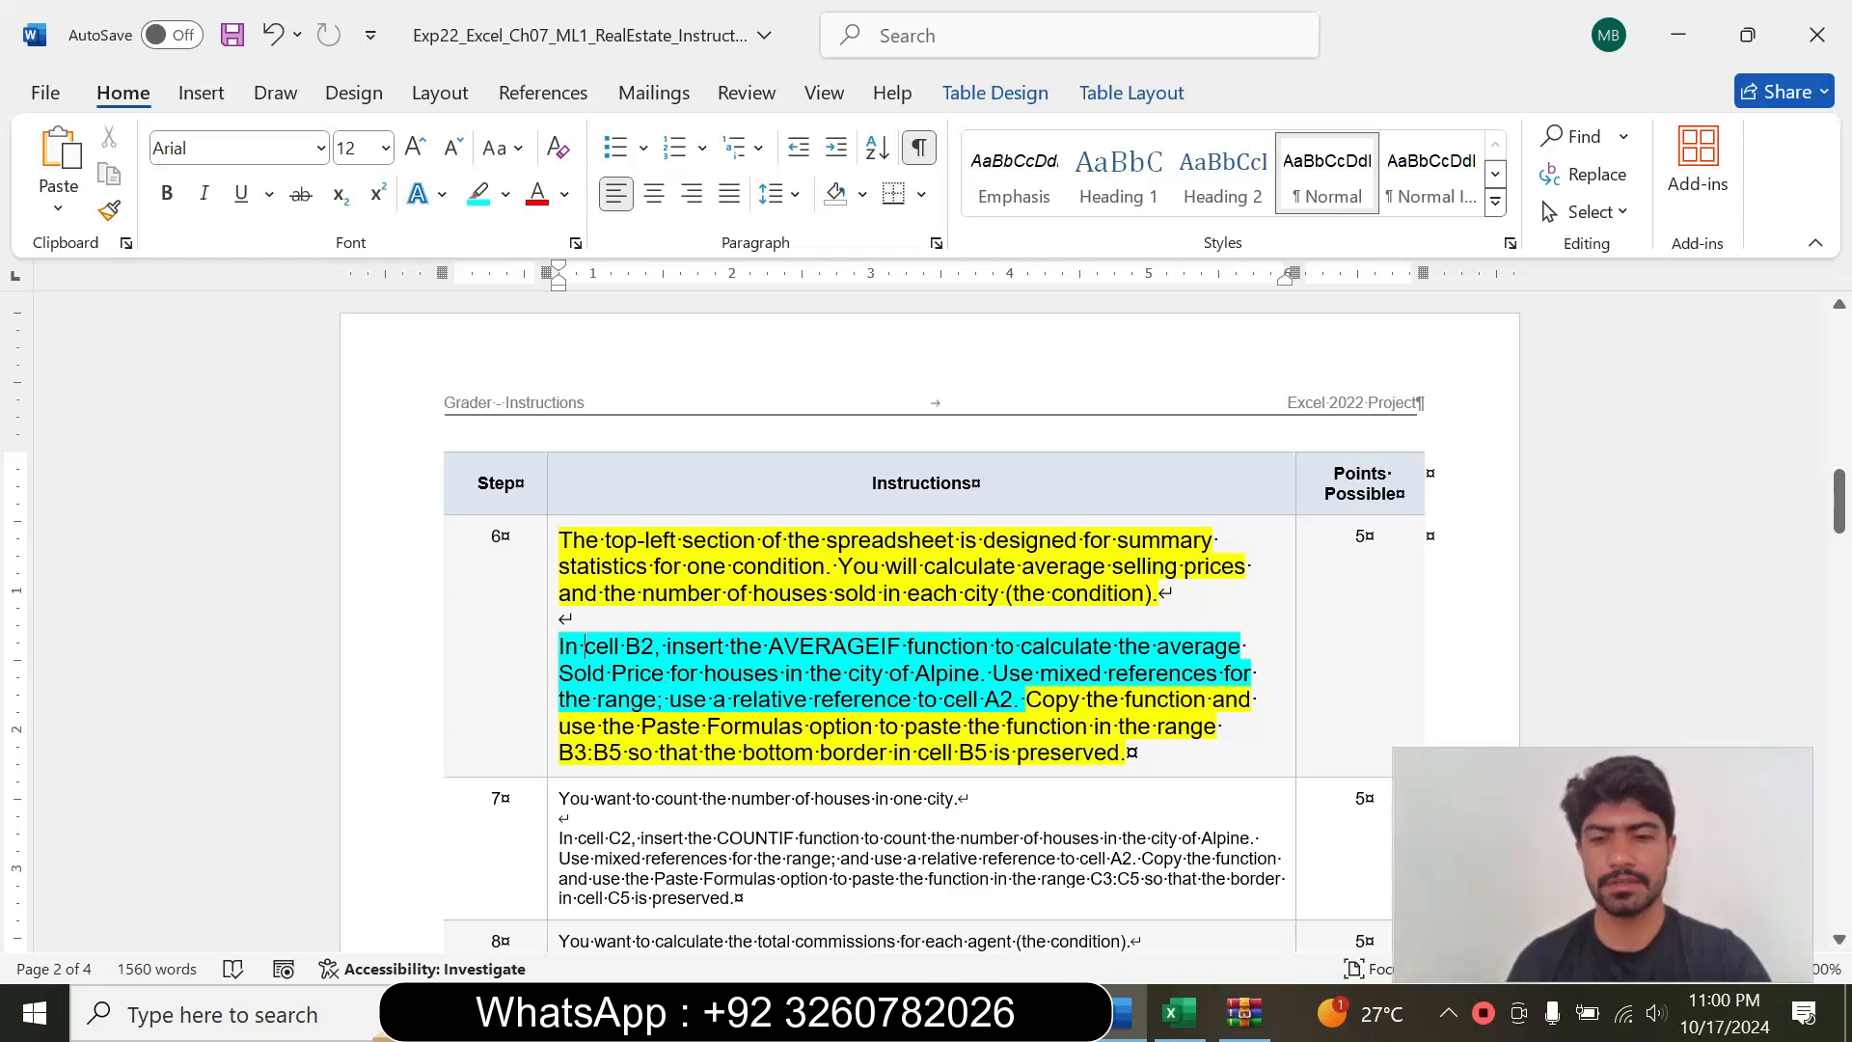
{"action": "left_click_drag", "start_coordinate": [1019, 700], "coordinate": [1126, 755]}
{"action": "left_click", "coordinate": [1225, 710]}
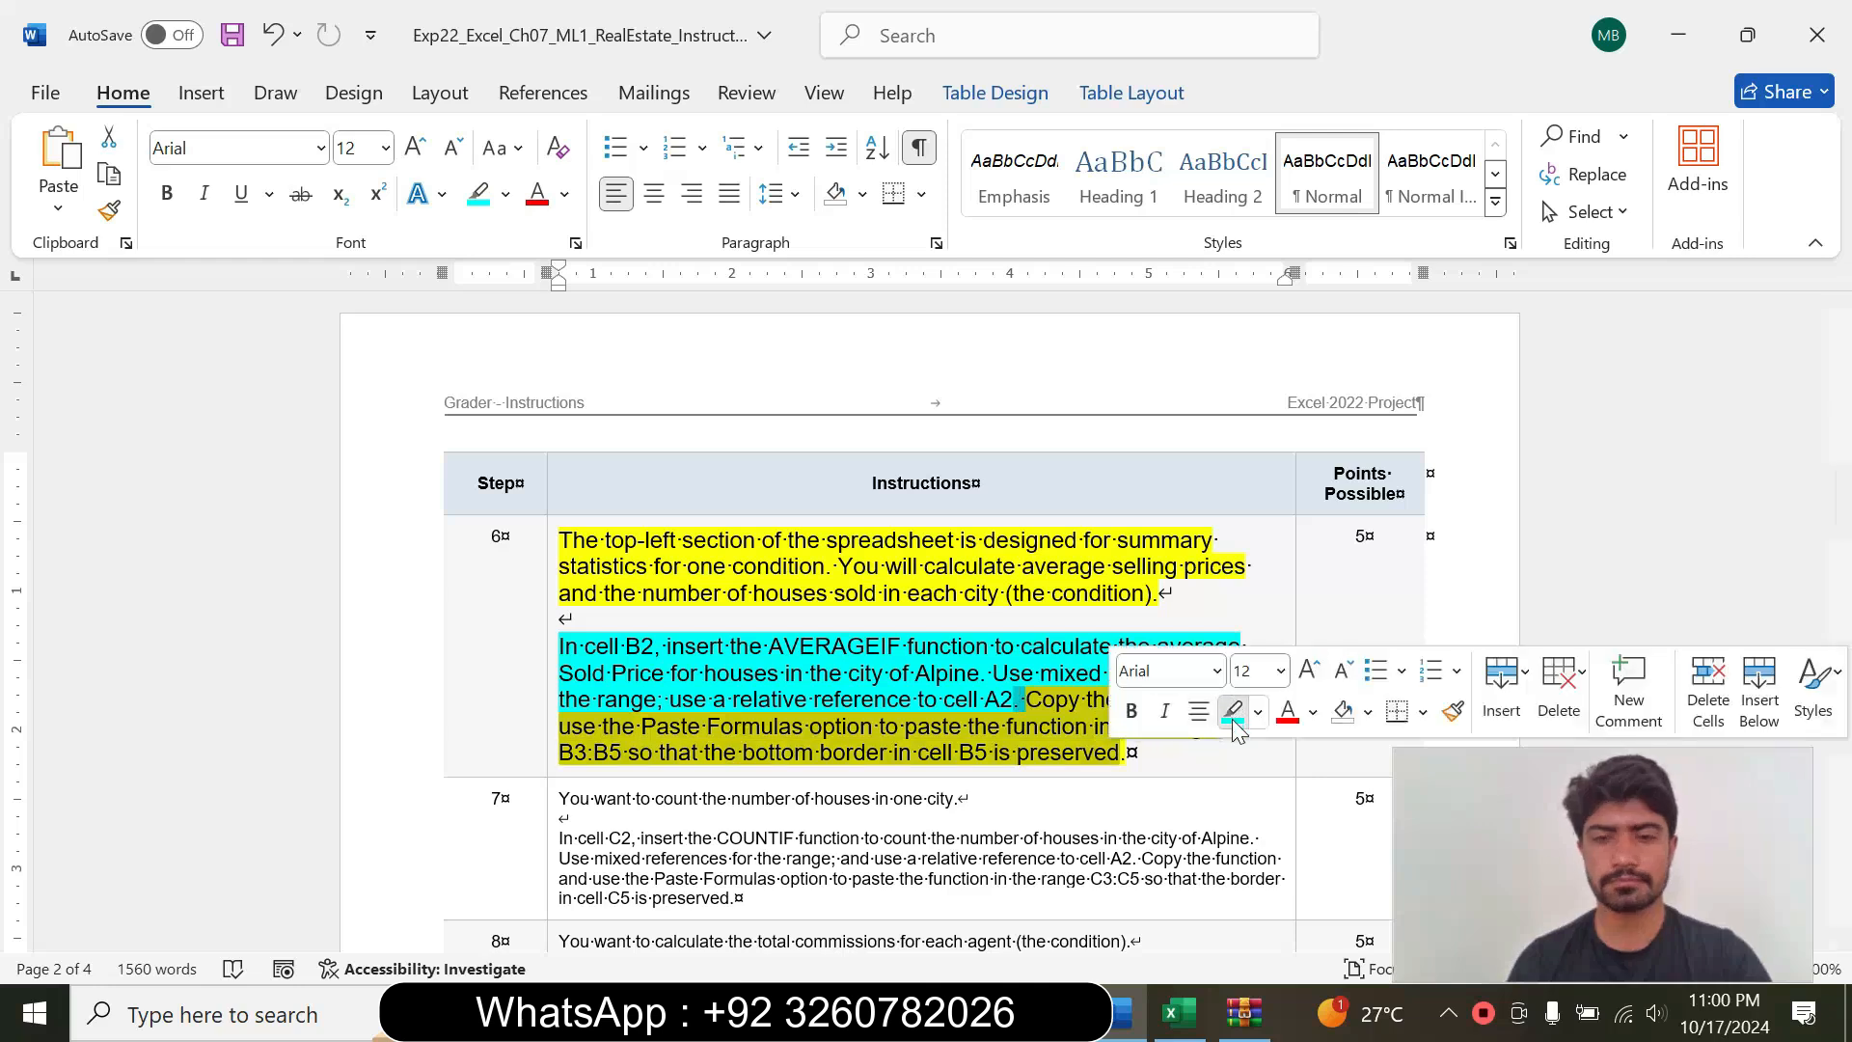
{"action": "left_click", "coordinate": [948, 725]}
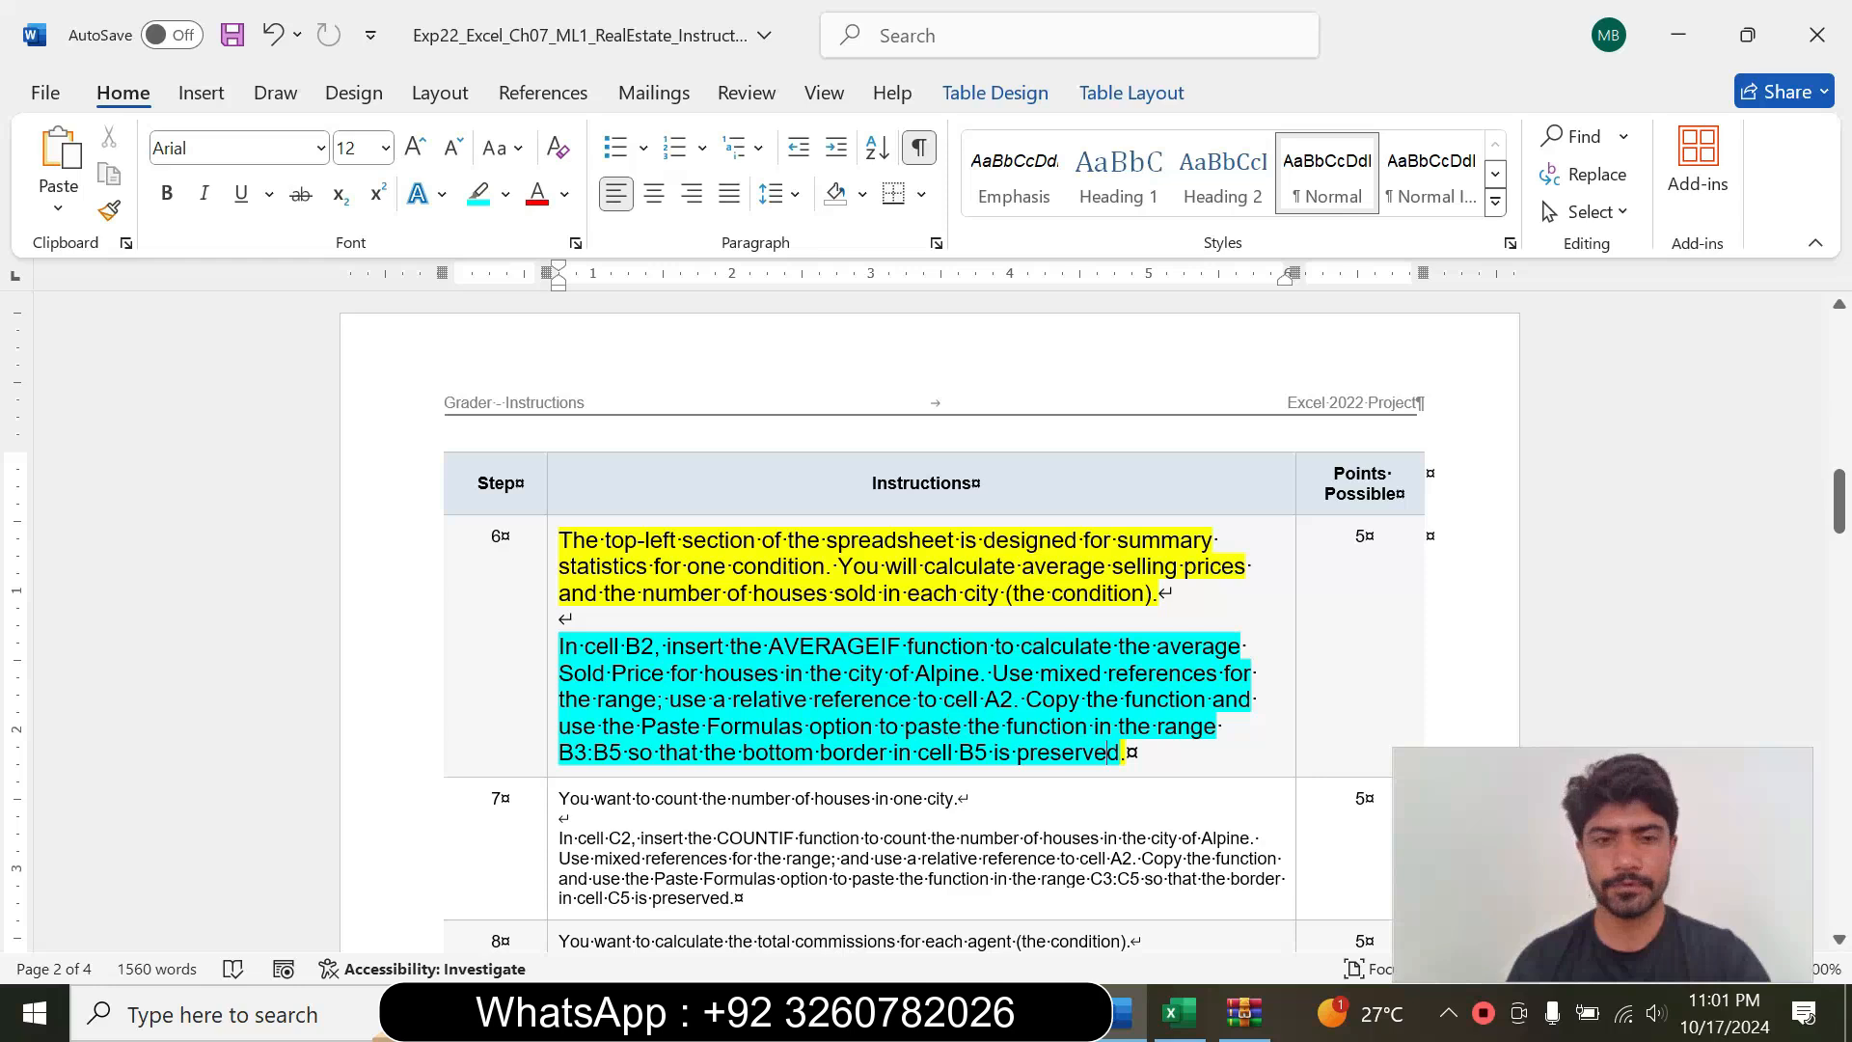
Step: Reread the AVERAGEIF instruction for B2 and close the RealEstate zip archive window
{"action": "left_click_drag", "start_coordinate": [584, 646], "coordinate": [781, 673]}
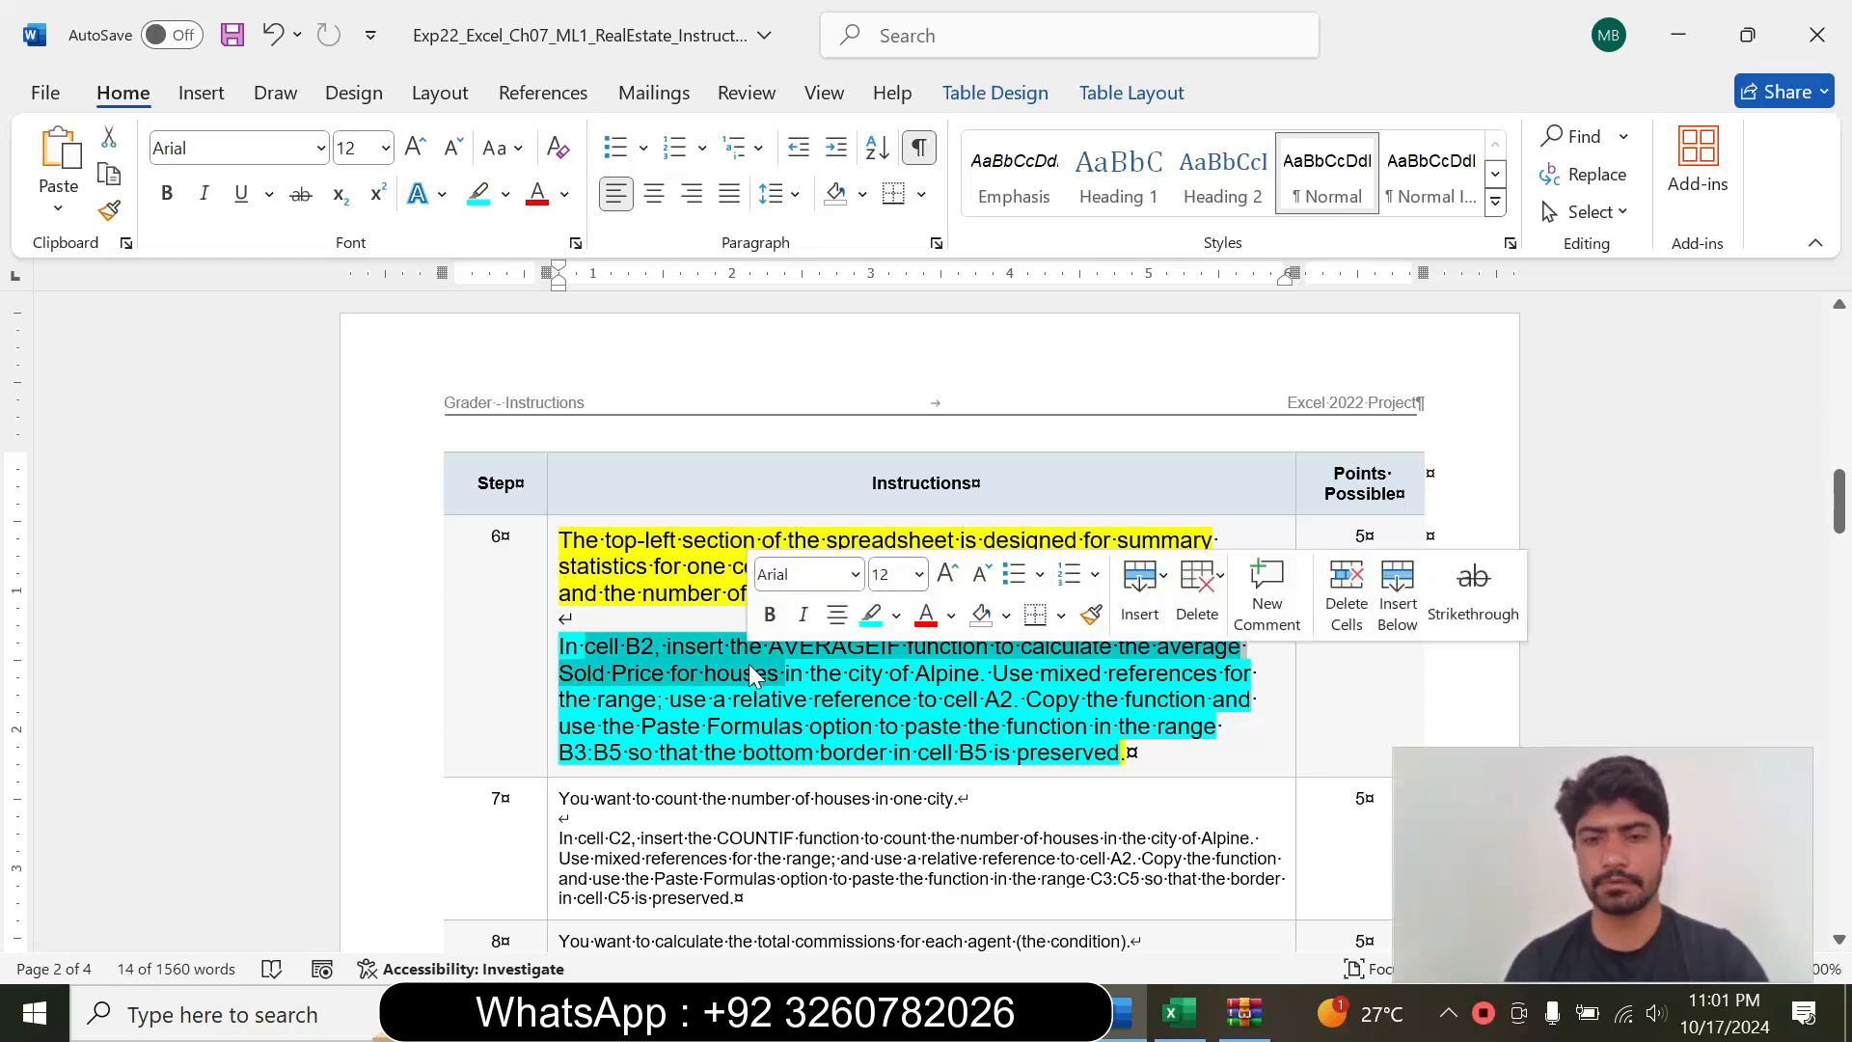
{"action": "left_click", "coordinate": [874, 726]}
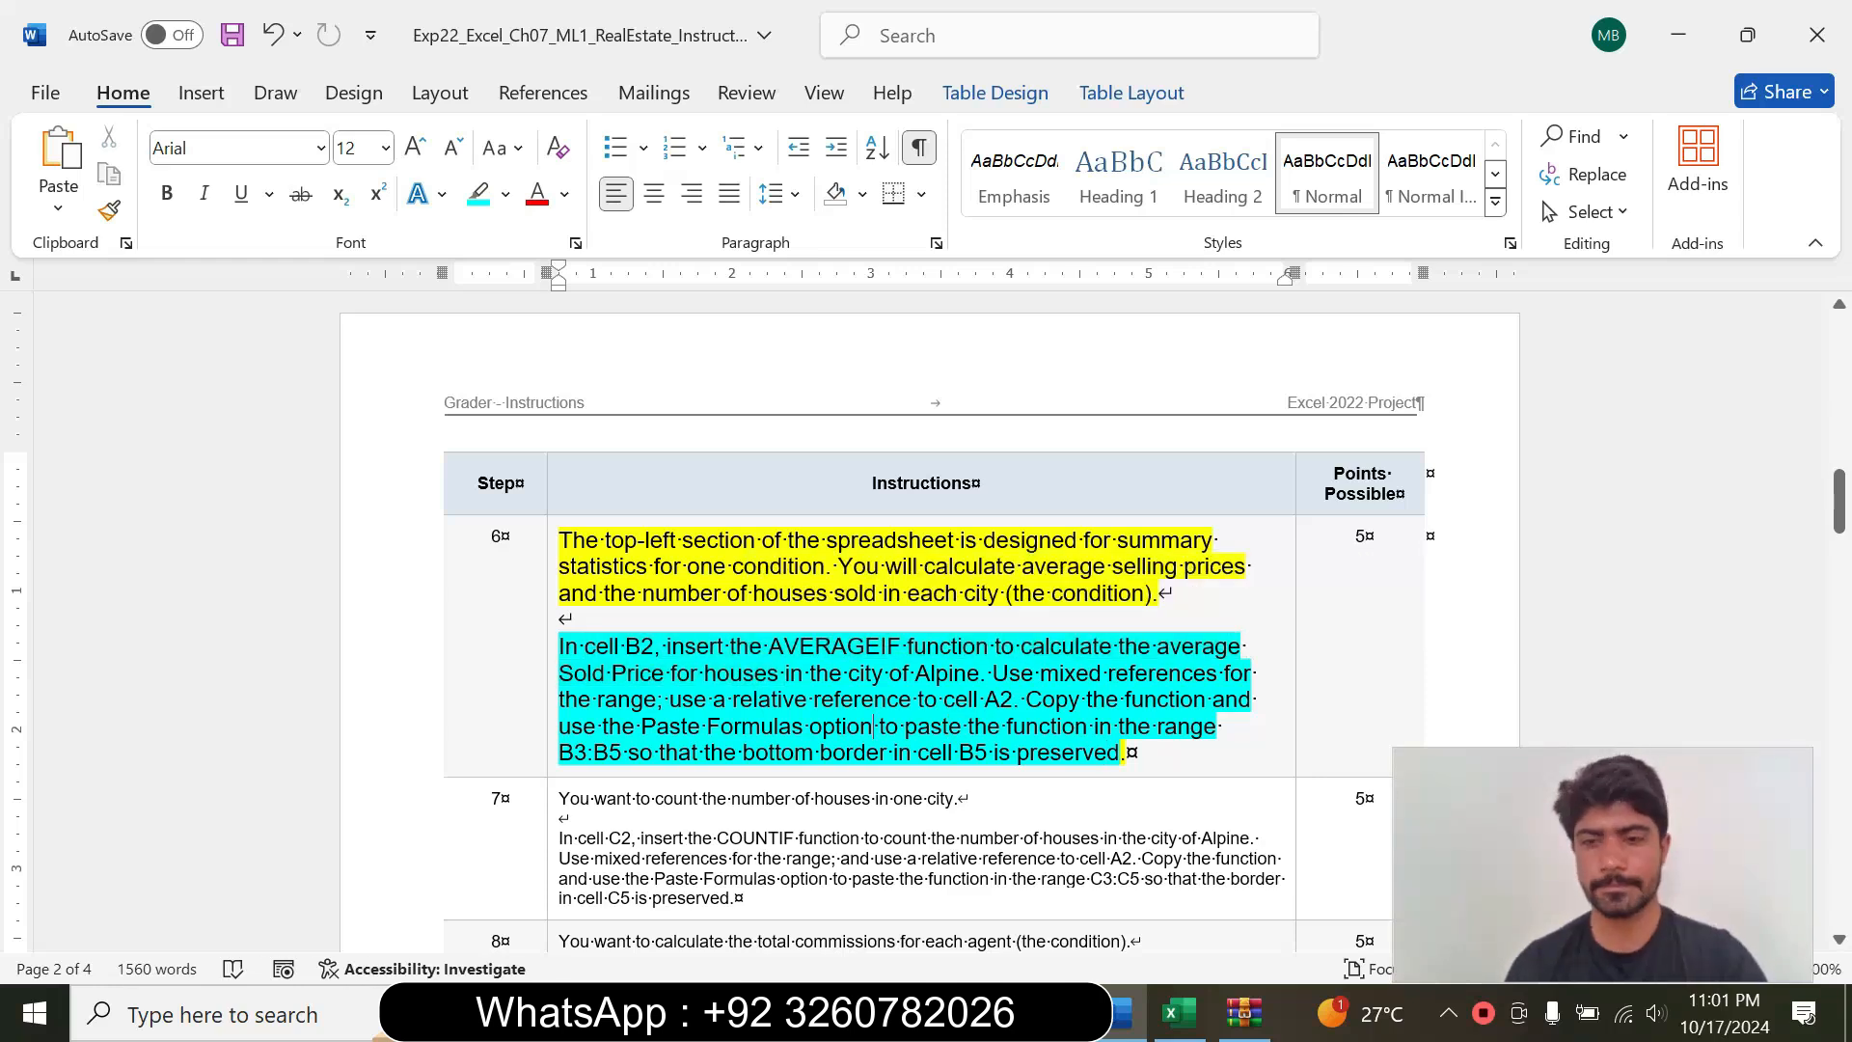
{"action": "left_click", "coordinate": [1244, 1013]}
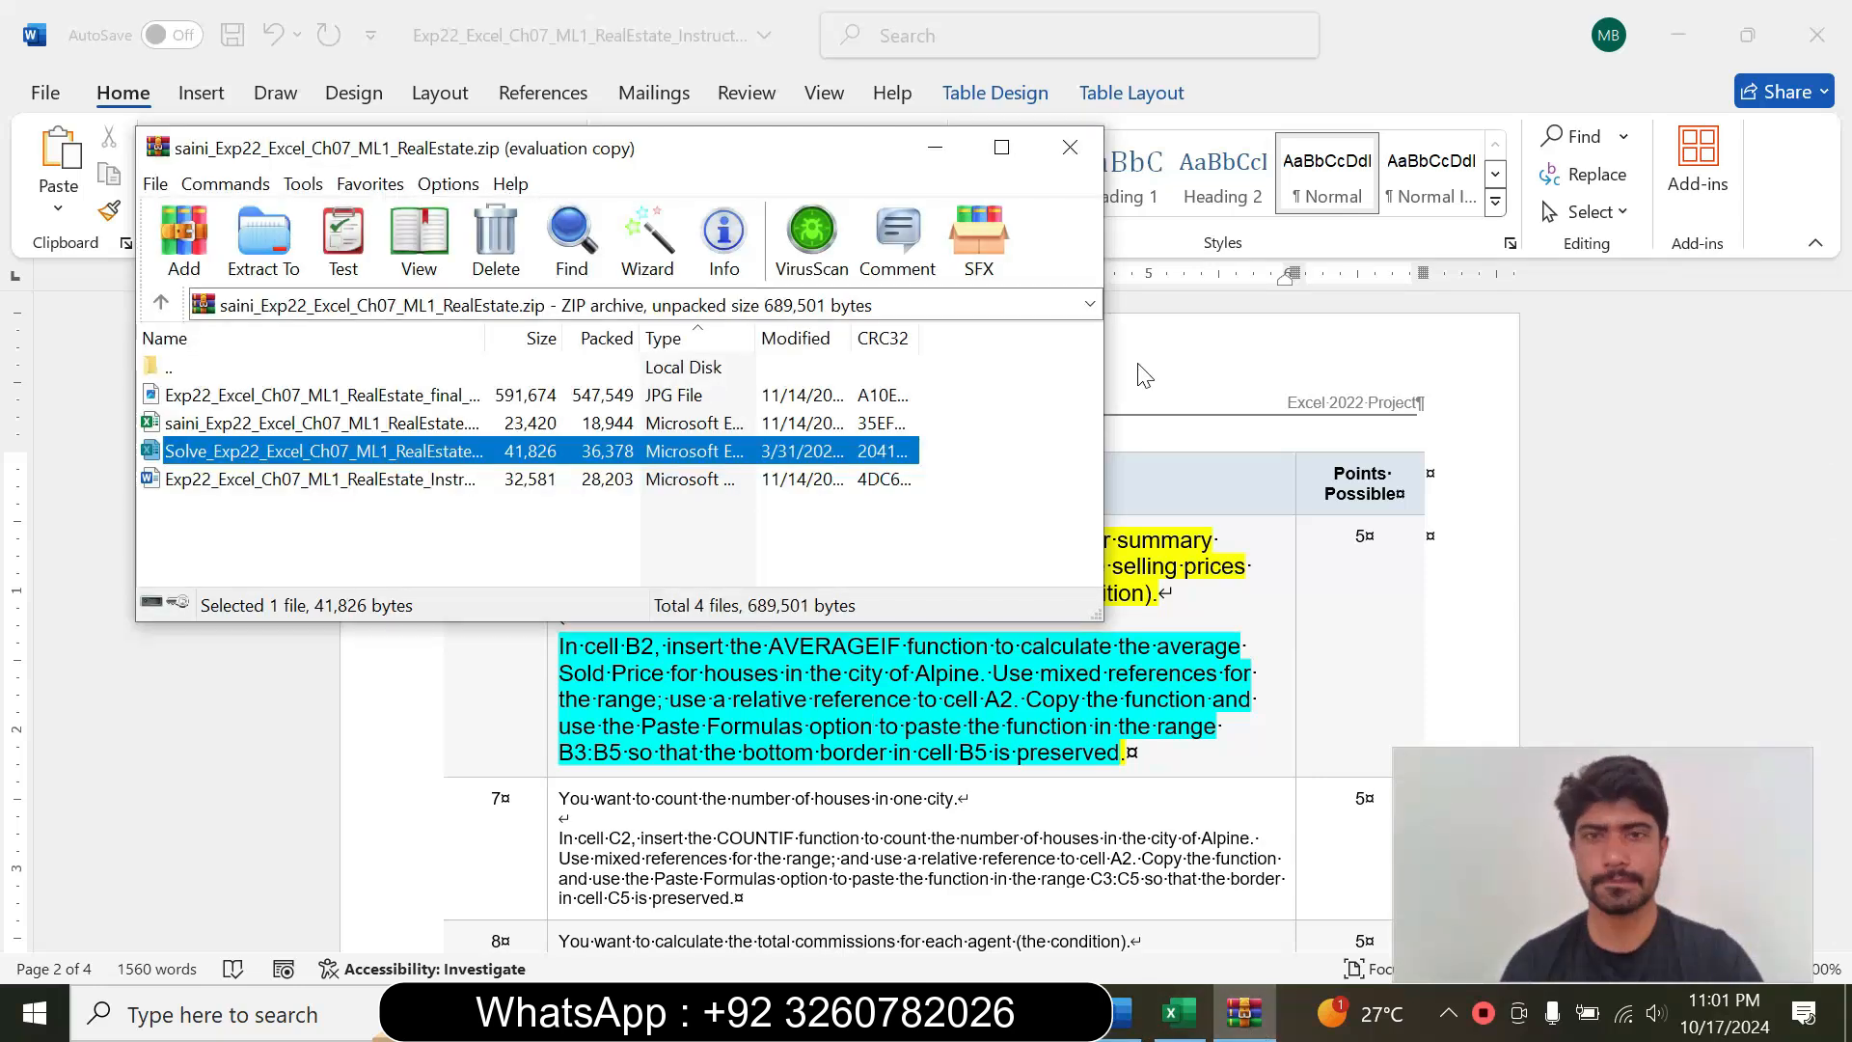
{"action": "left_click", "coordinate": [1069, 146]}
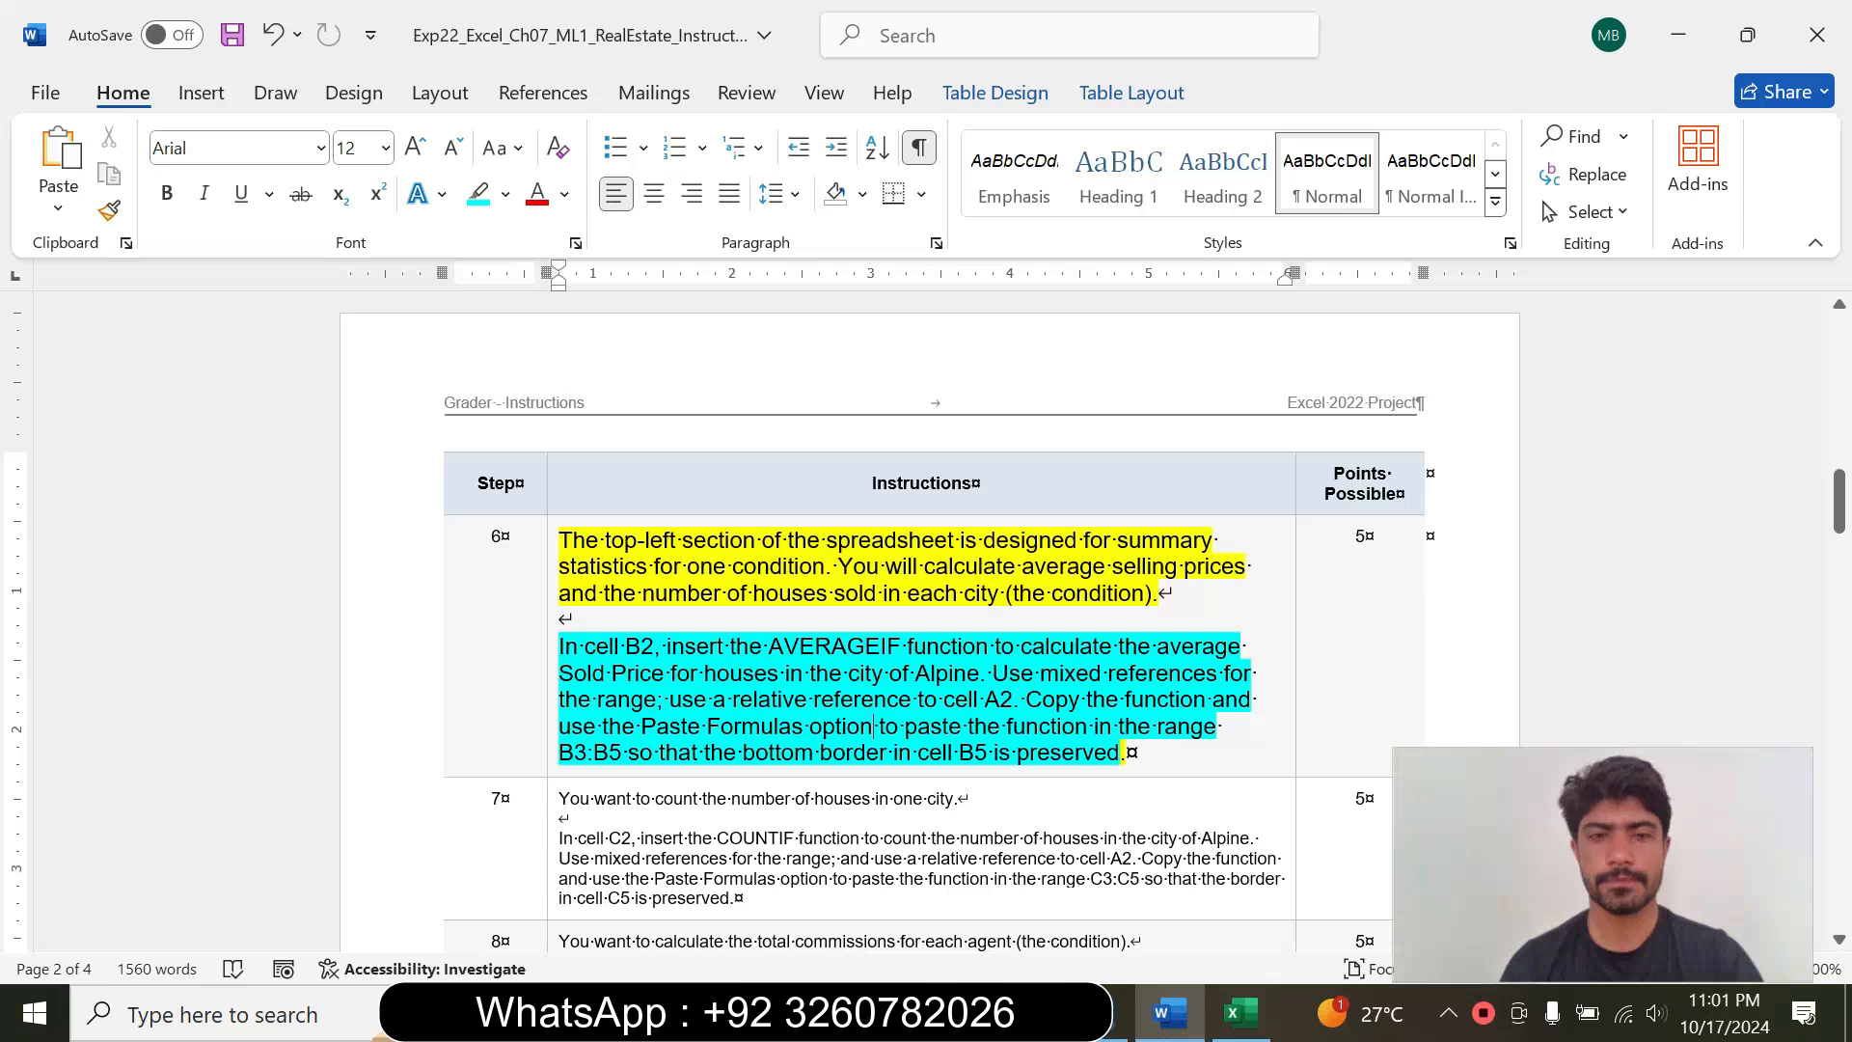
Step: Switch to the Excel workbook and start an AVERAGEIF function in cell B2 of the Details sheet, rechecking the Word instructions
{"action": "left_click", "coordinate": [1241, 1013]}
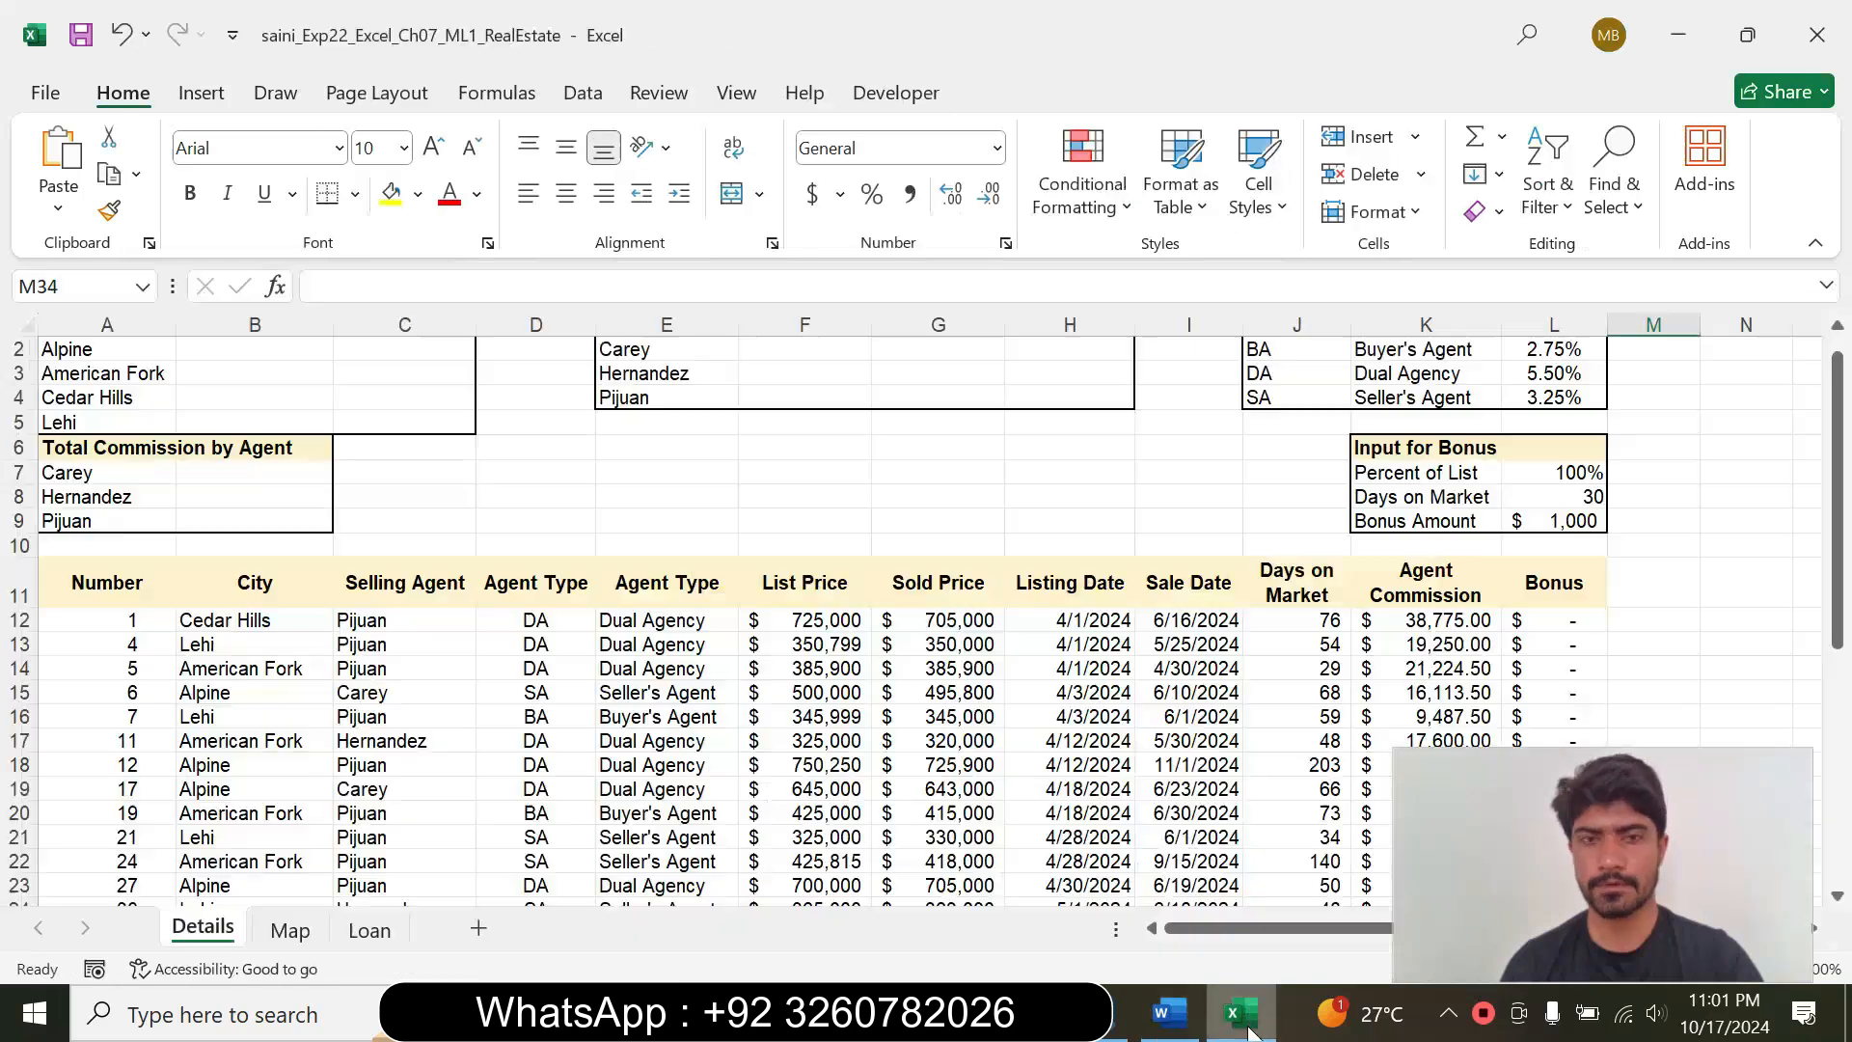
{"action": "left_click", "coordinate": [249, 346]}
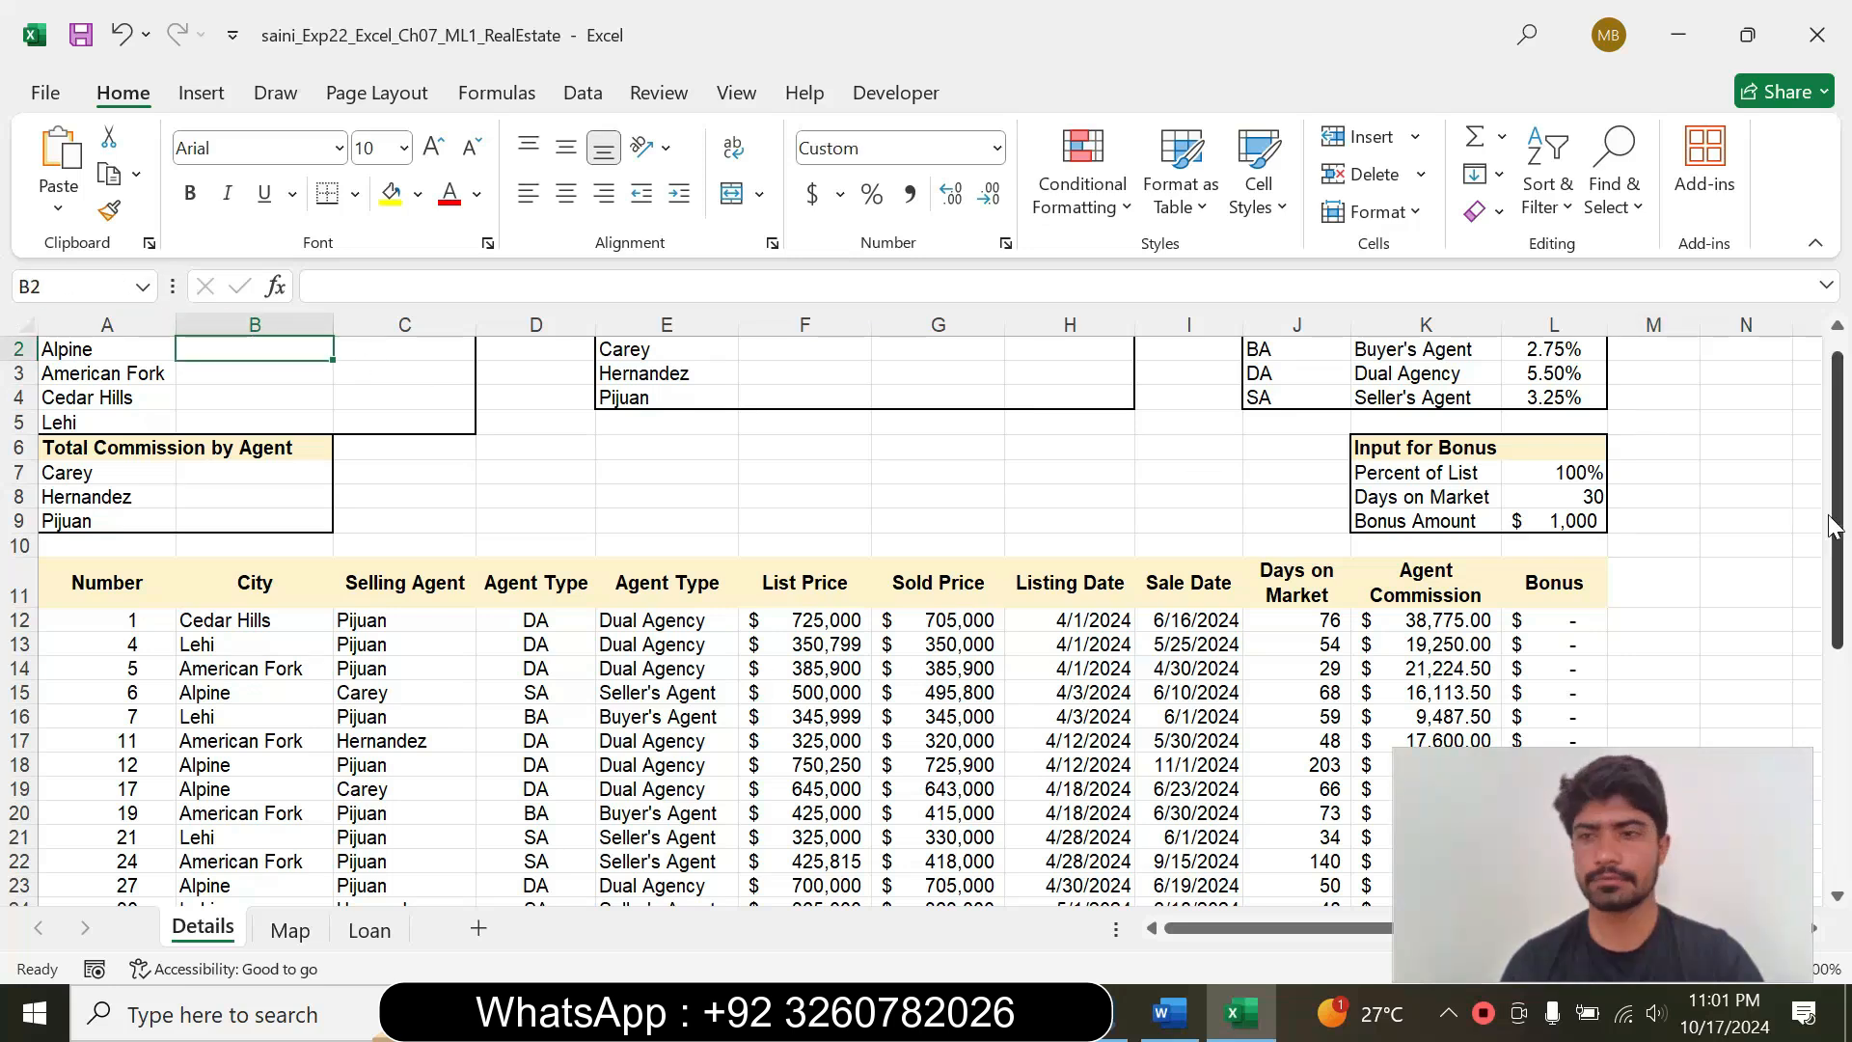
{"action": "left_click_drag", "start_coordinate": [1835, 528], "coordinate": [1813, 395]}
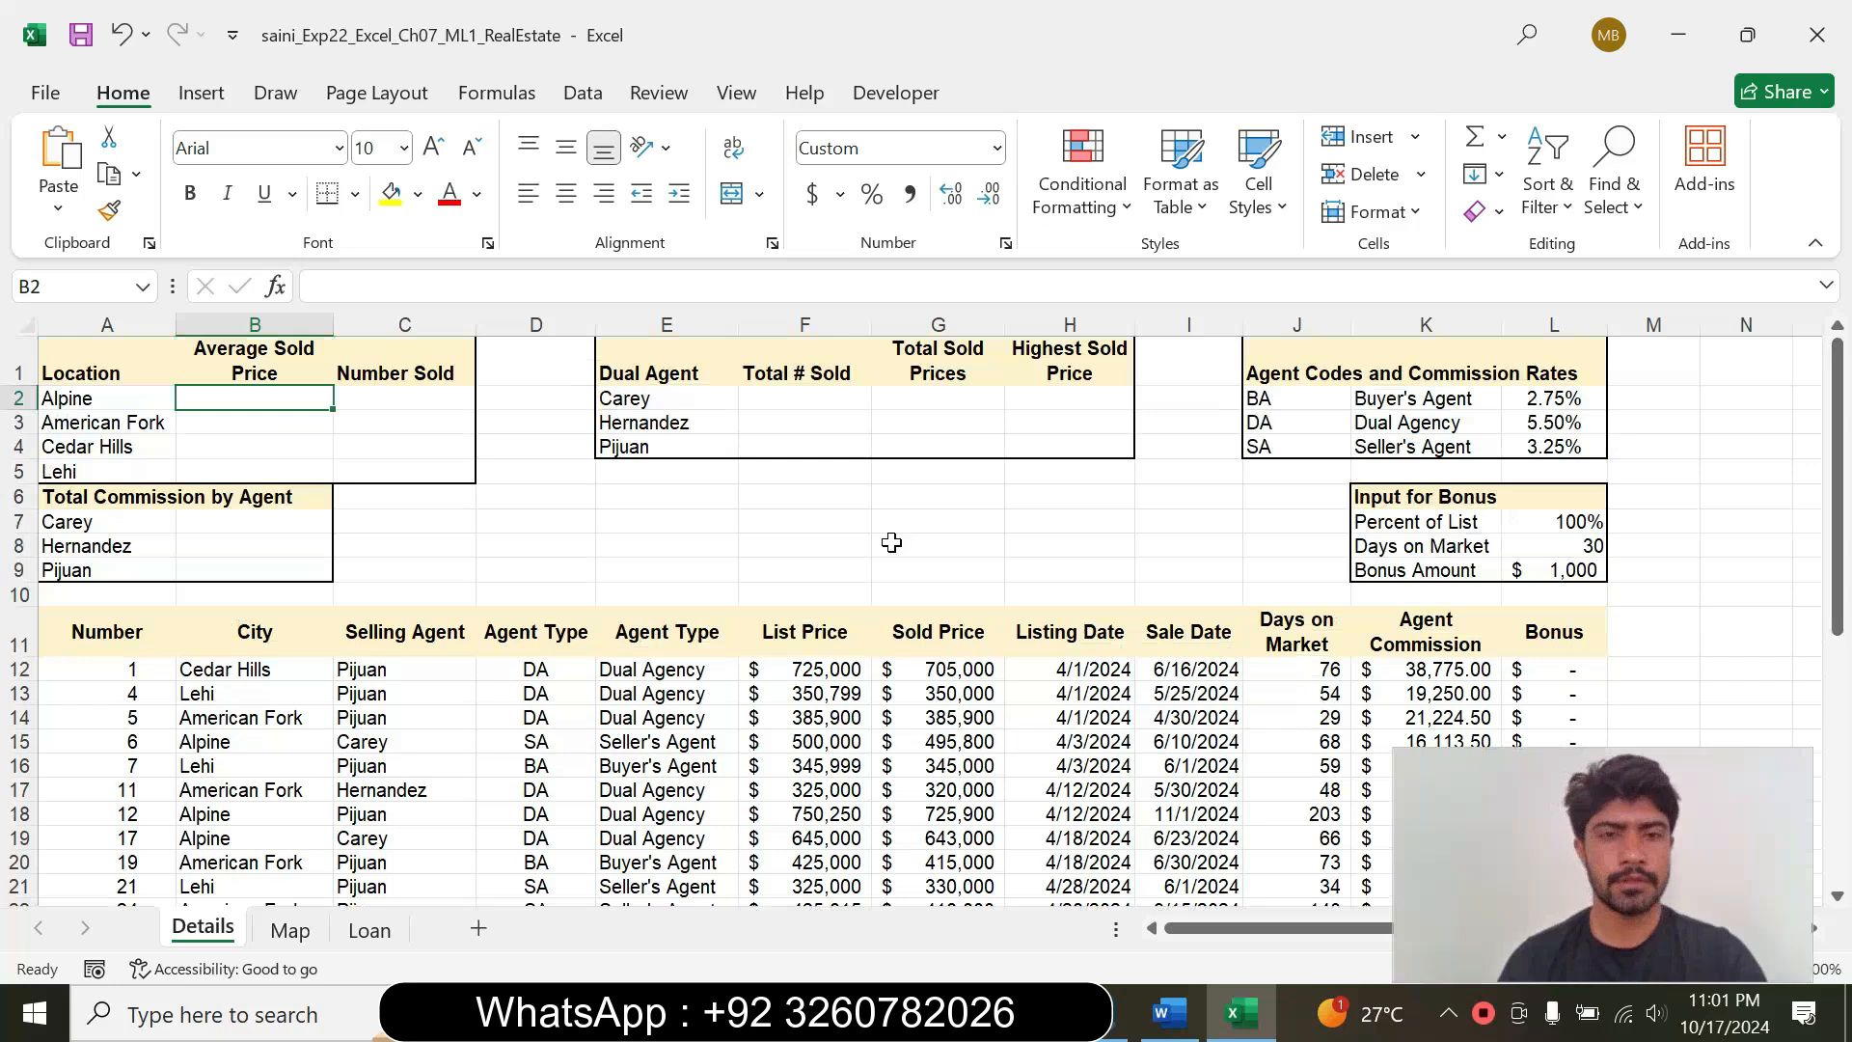
{"action": "key", "text": "alt+Tab"}
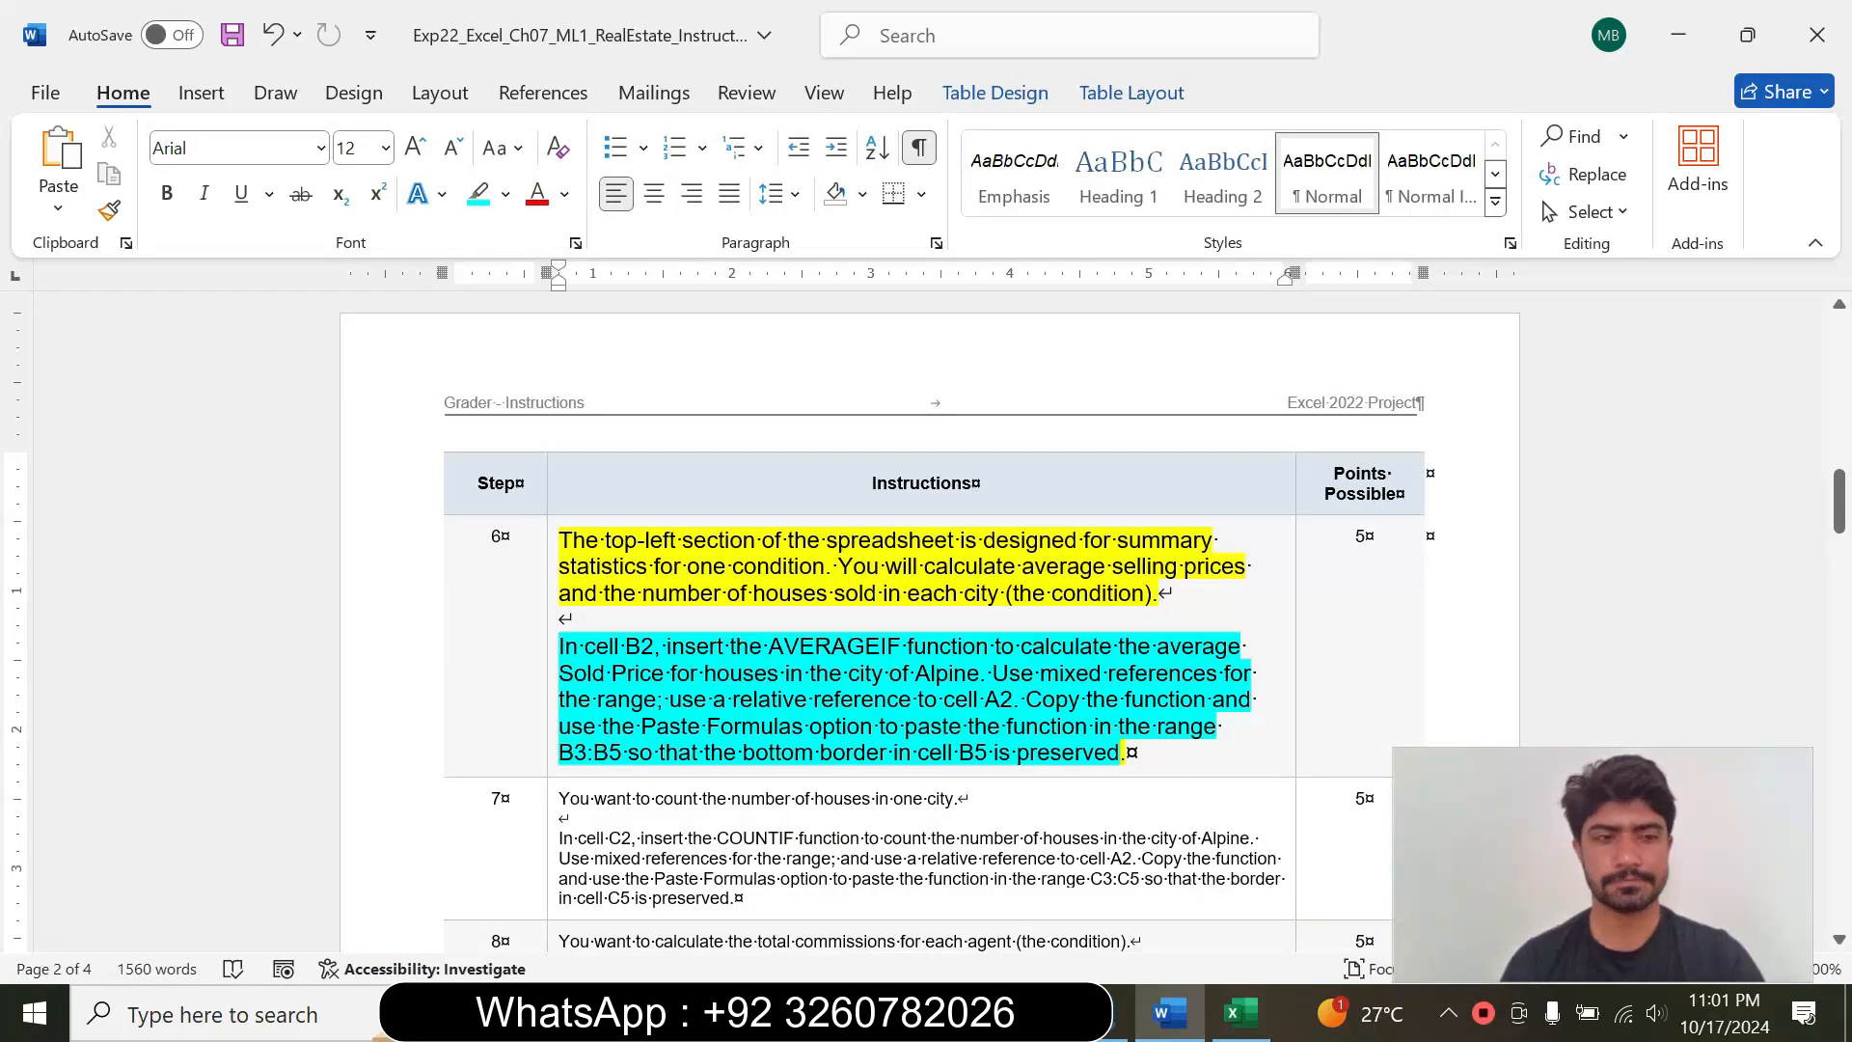
{"action": "key", "text": "alt+Tab"}
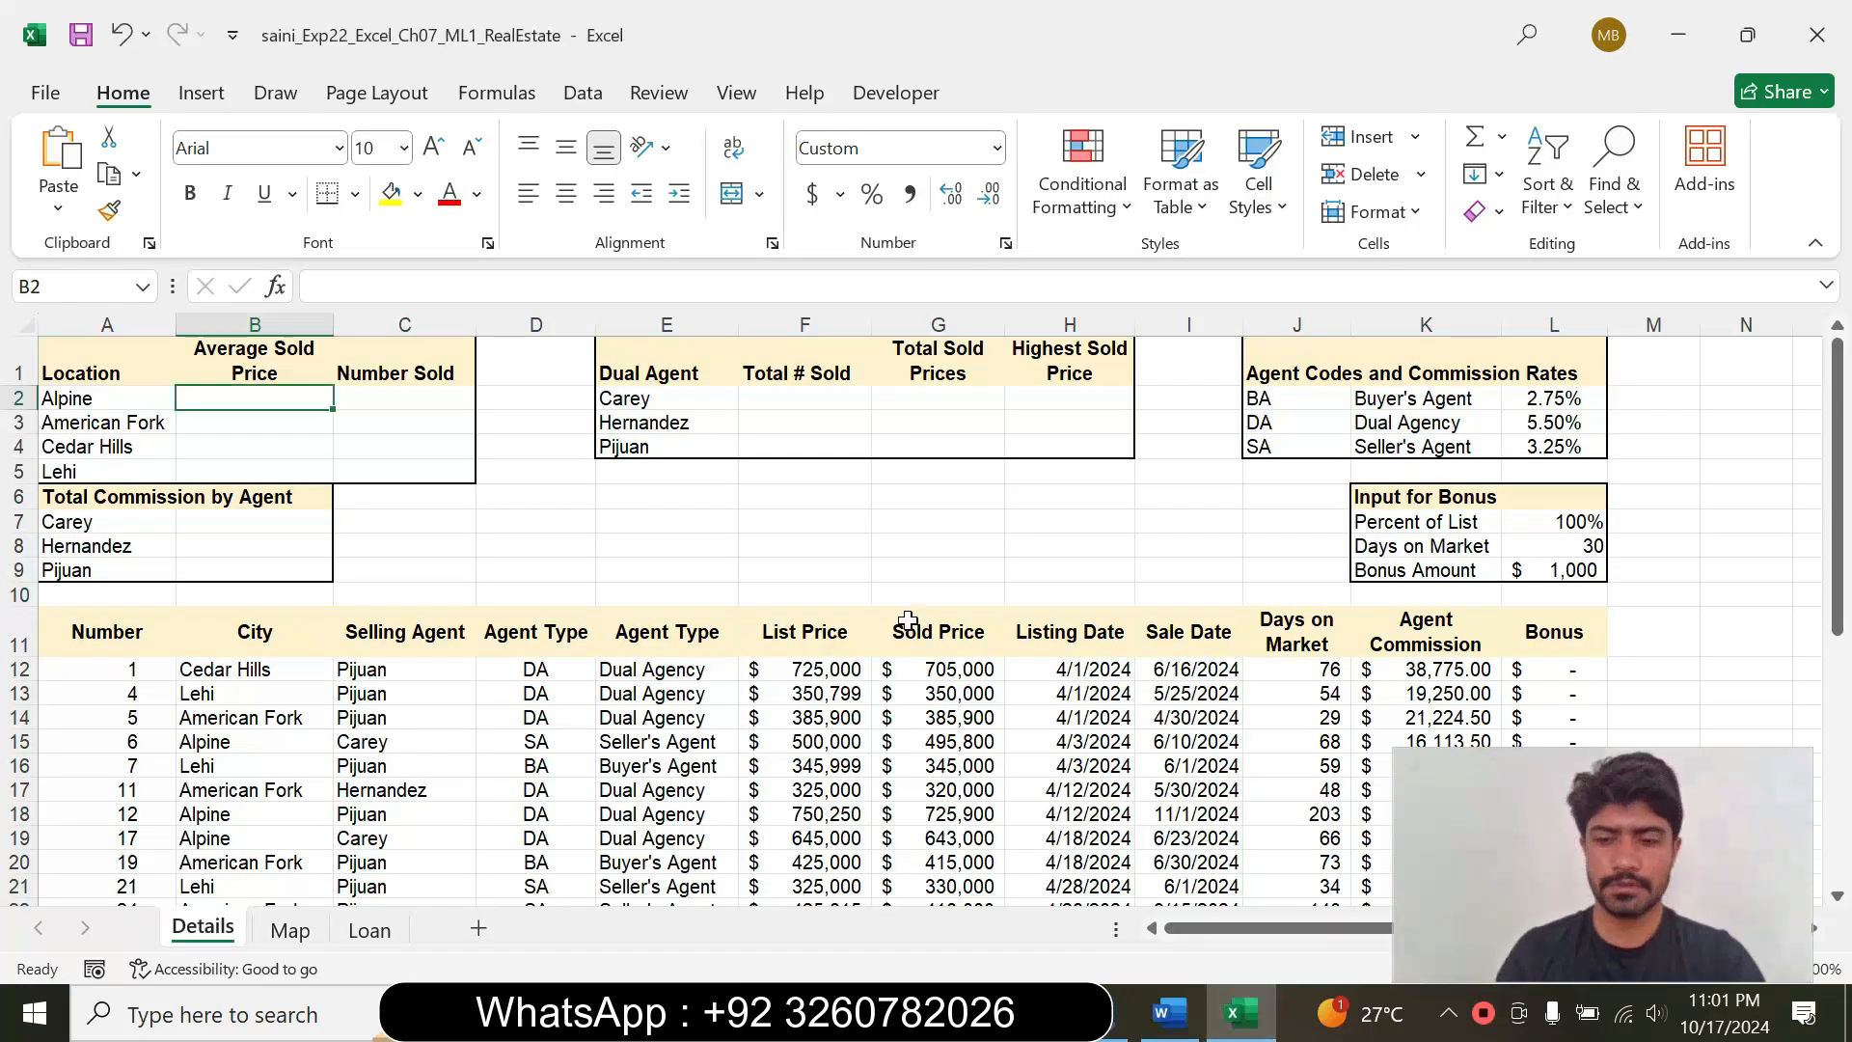
{"action": "type", "text": "=aver"}
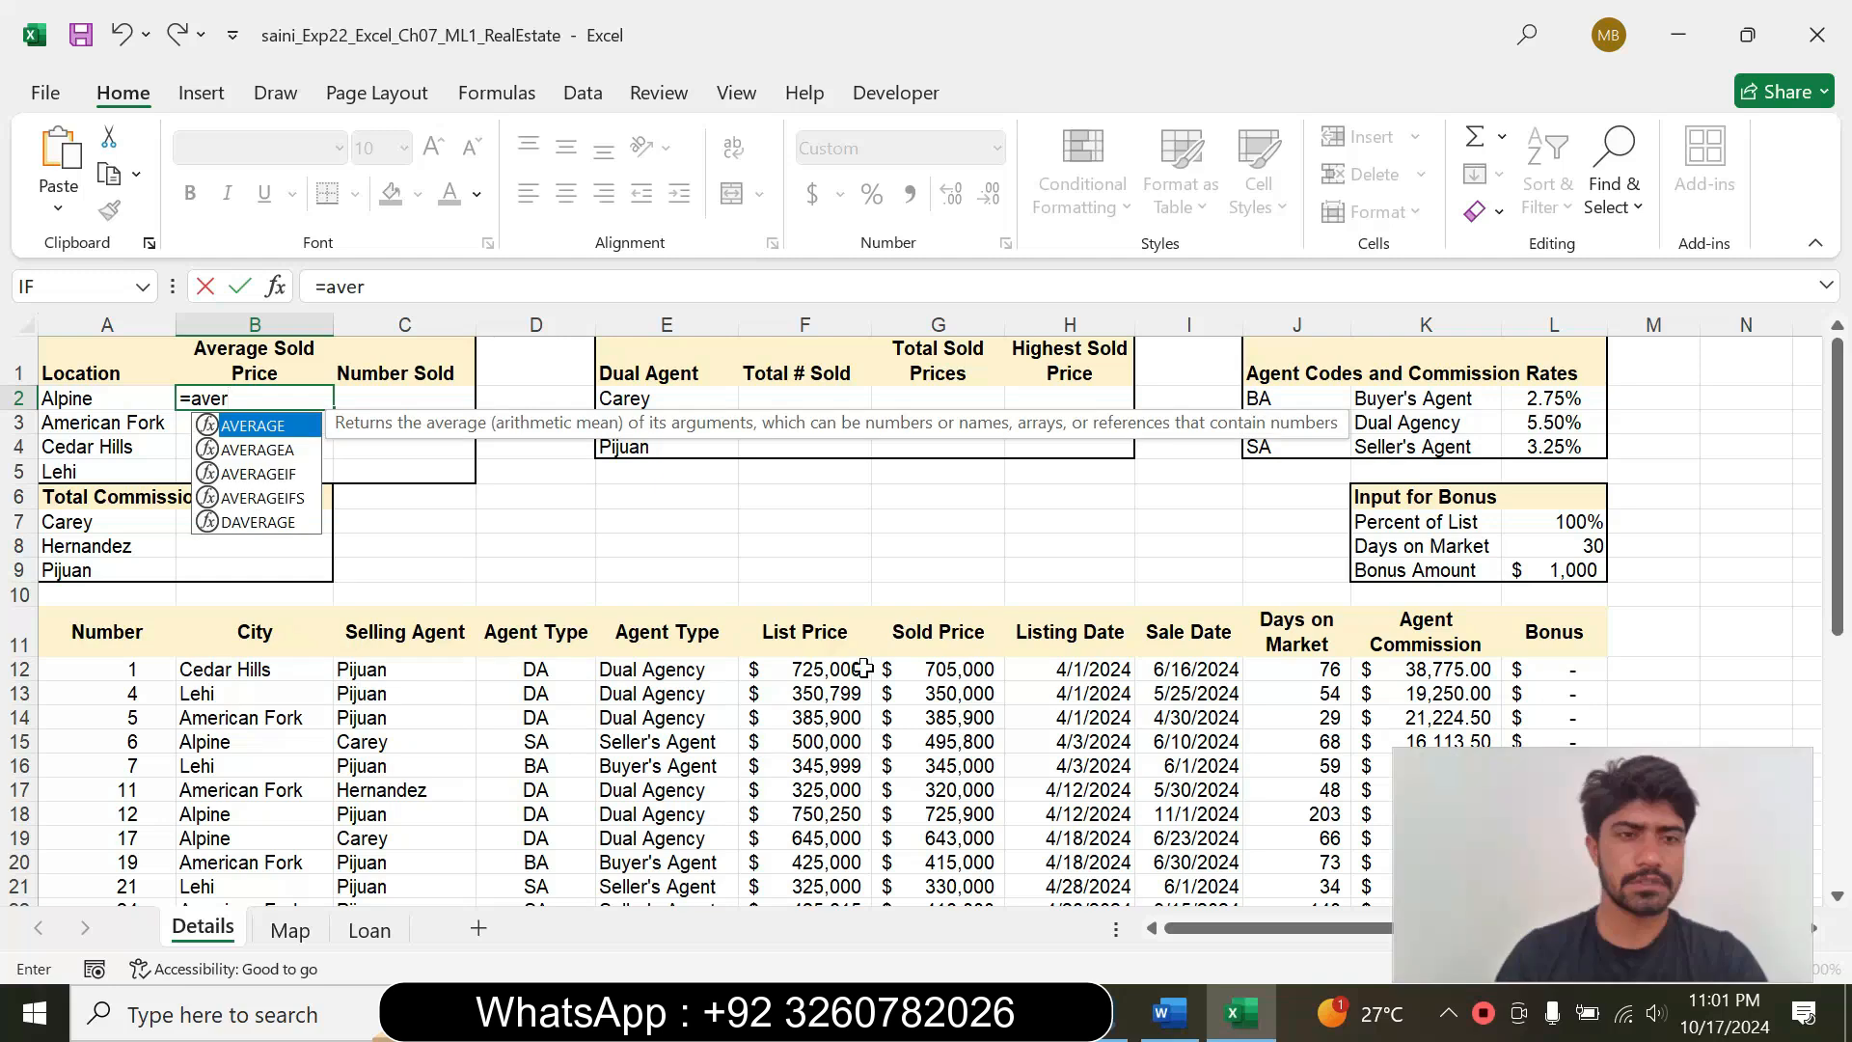
{"action": "double_click", "coordinate": [285, 475]}
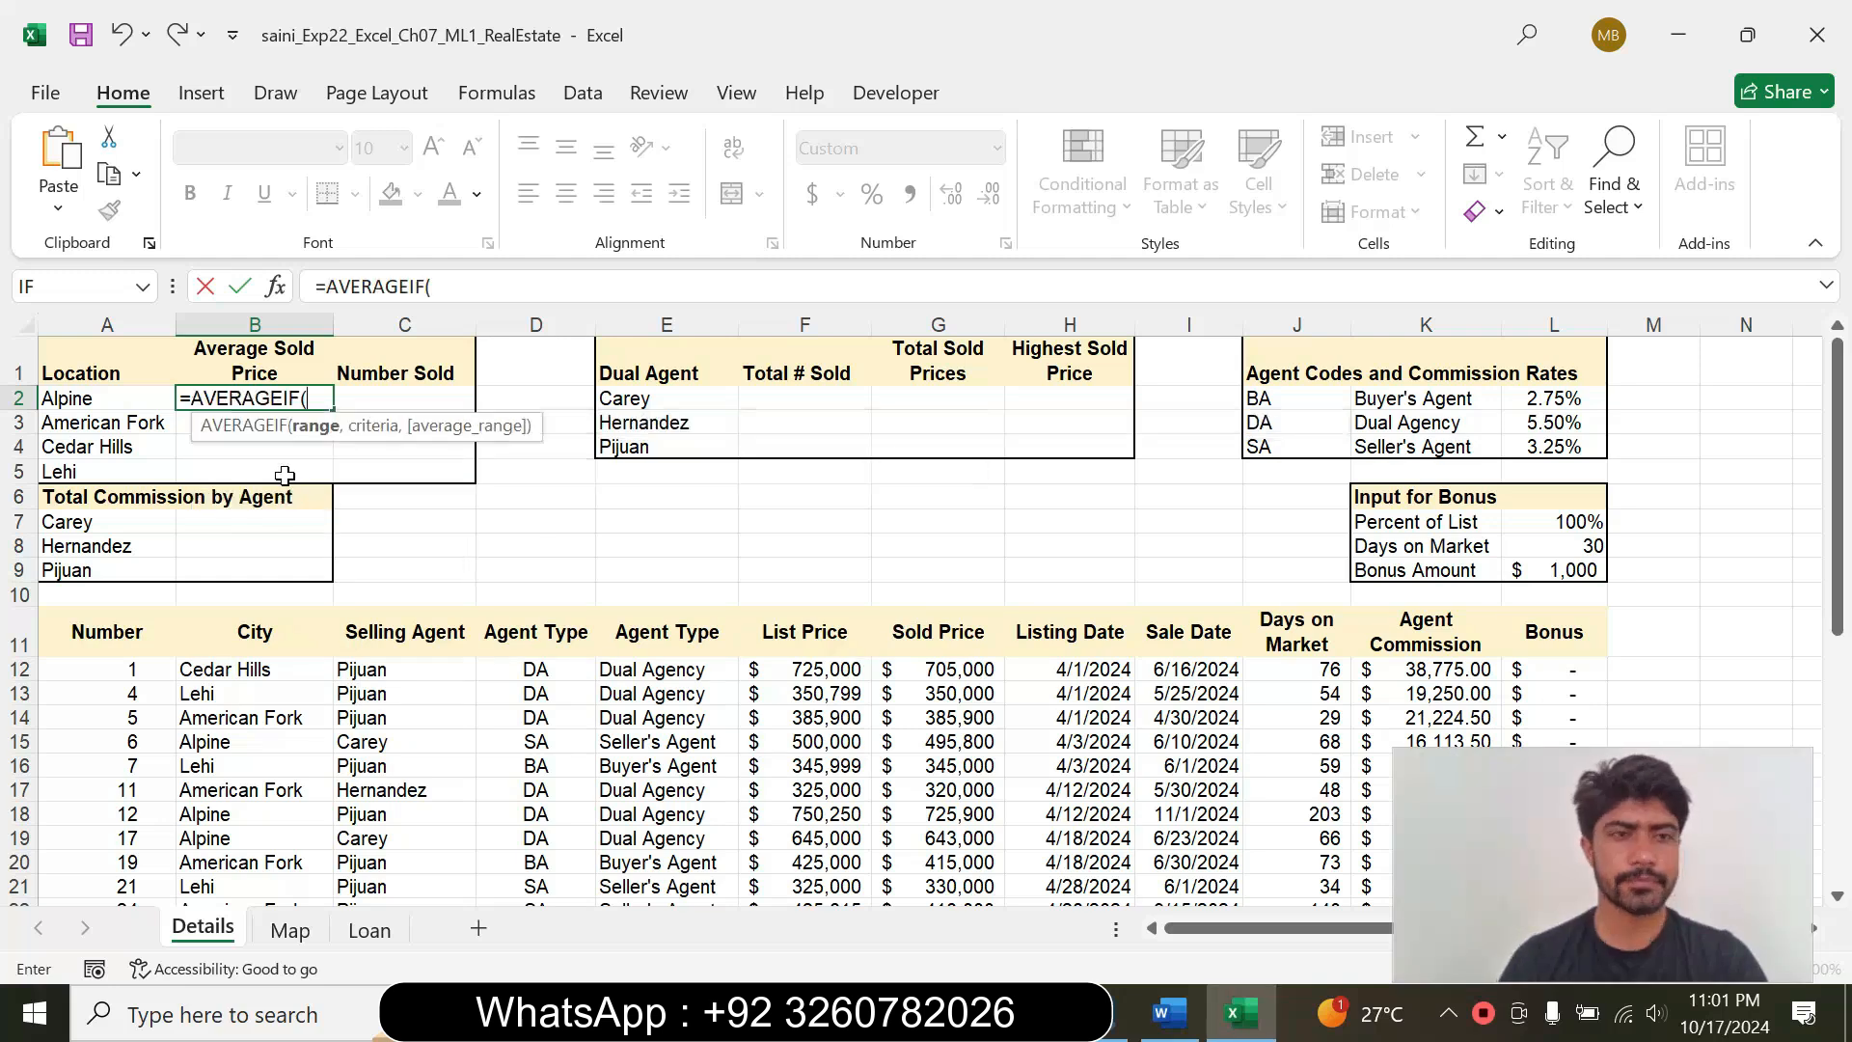
Step: Open the arguments of the AVERAGEIF function in B2, recheck the Word instructions, and set its range to the City cells B12:B39
{"action": "left_click", "coordinate": [275, 287]}
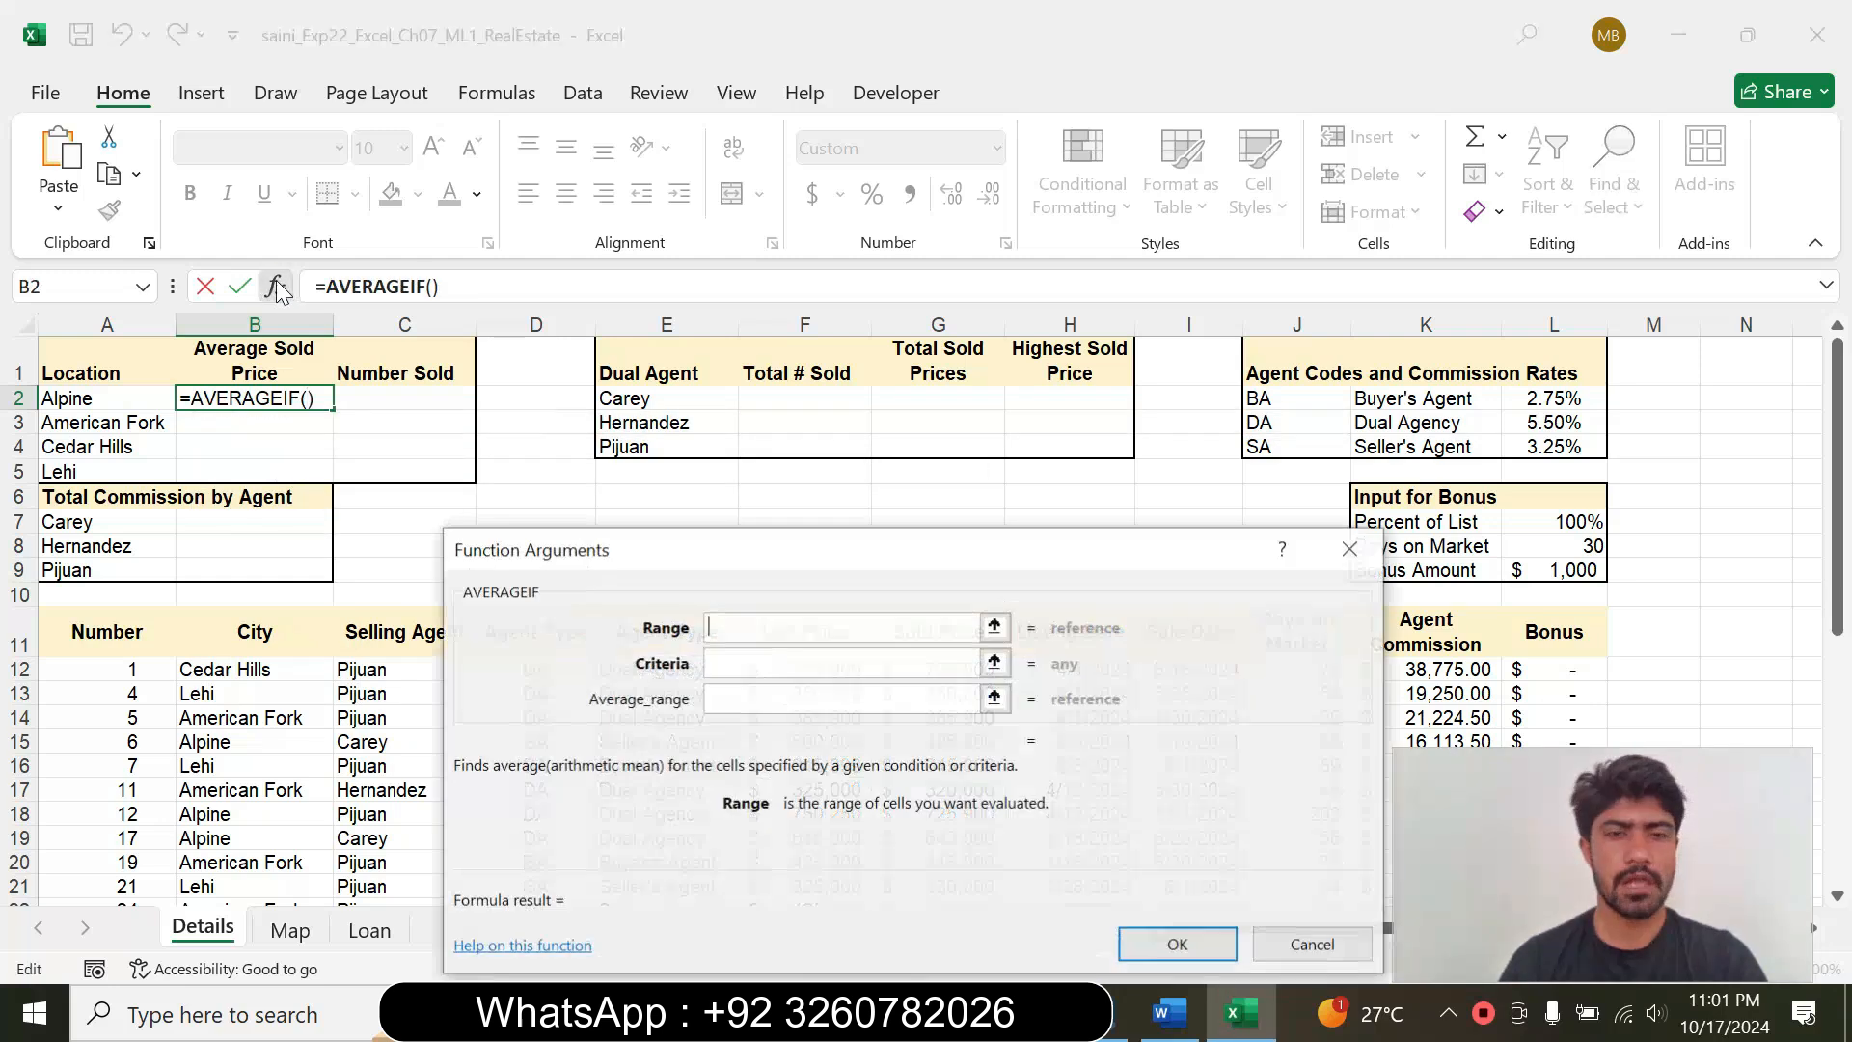
{"action": "left_click_drag", "start_coordinate": [792, 553], "coordinate": [868, 259]}
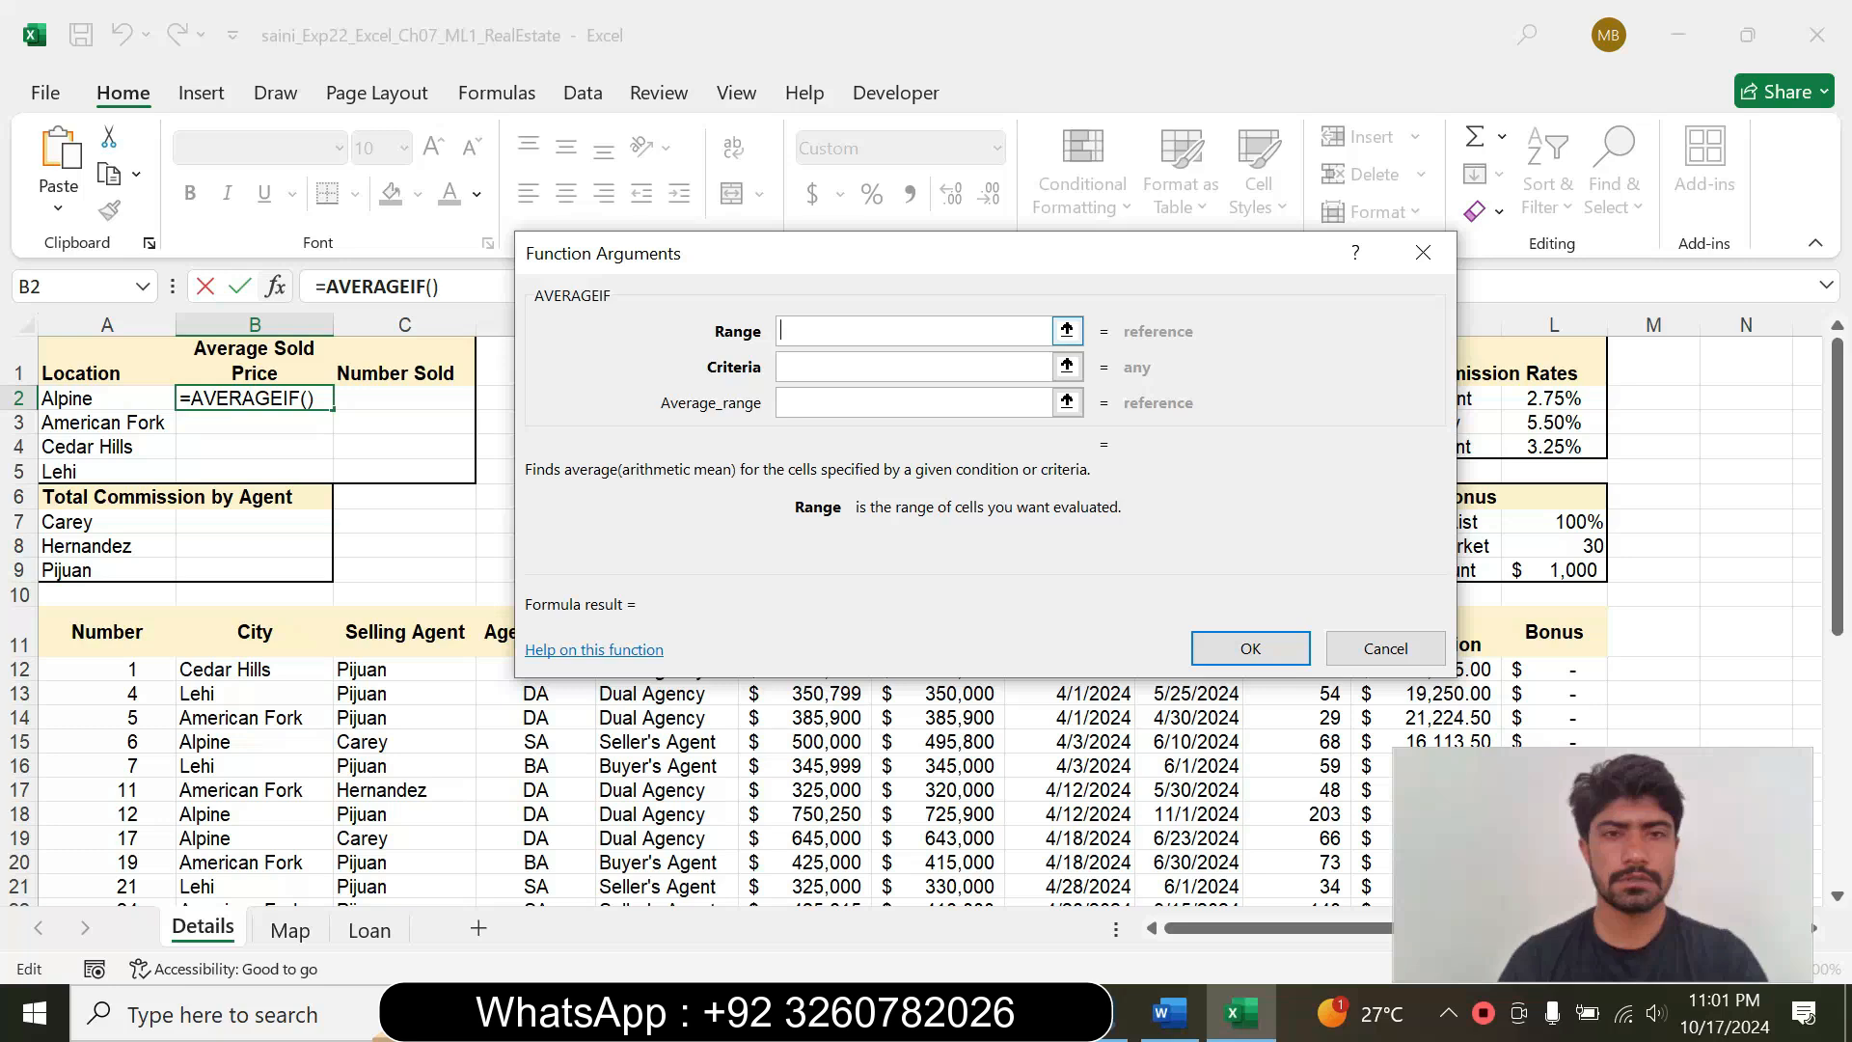
{"action": "left_click", "coordinate": [1164, 1013]}
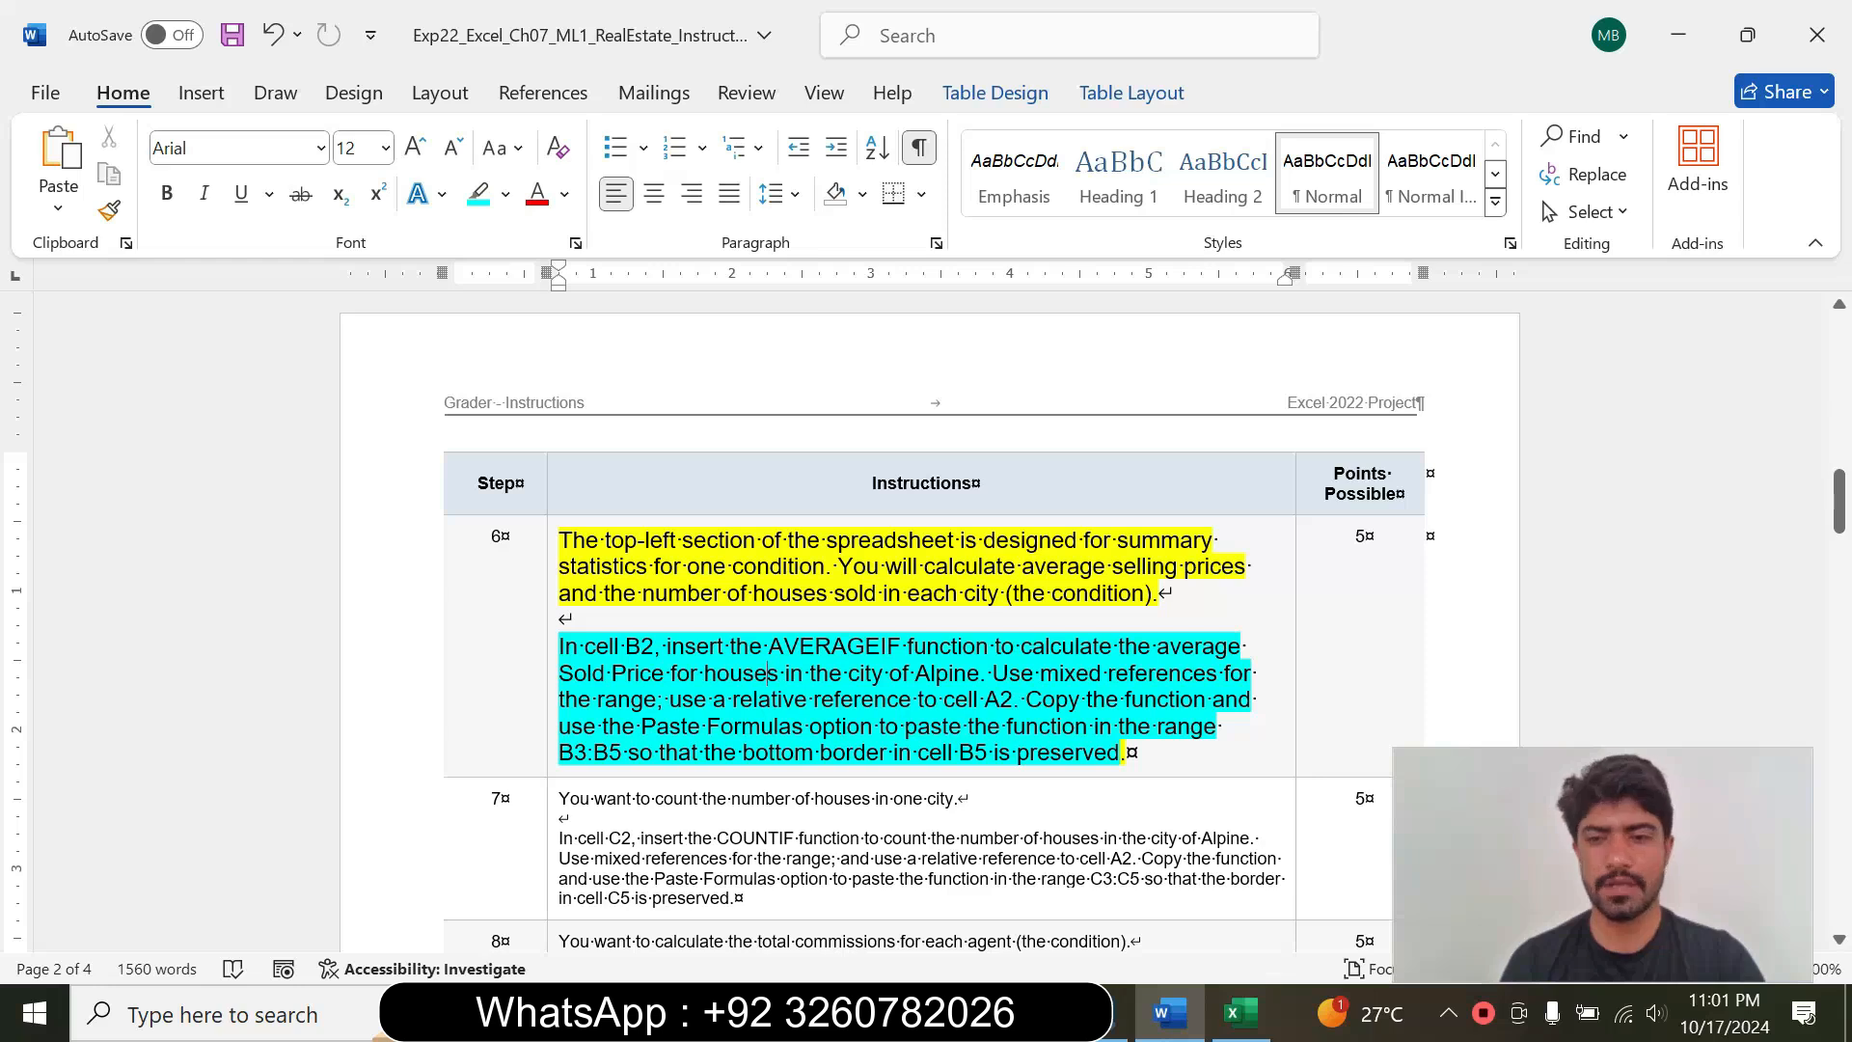
{"action": "left_click", "coordinate": [1249, 1023]}
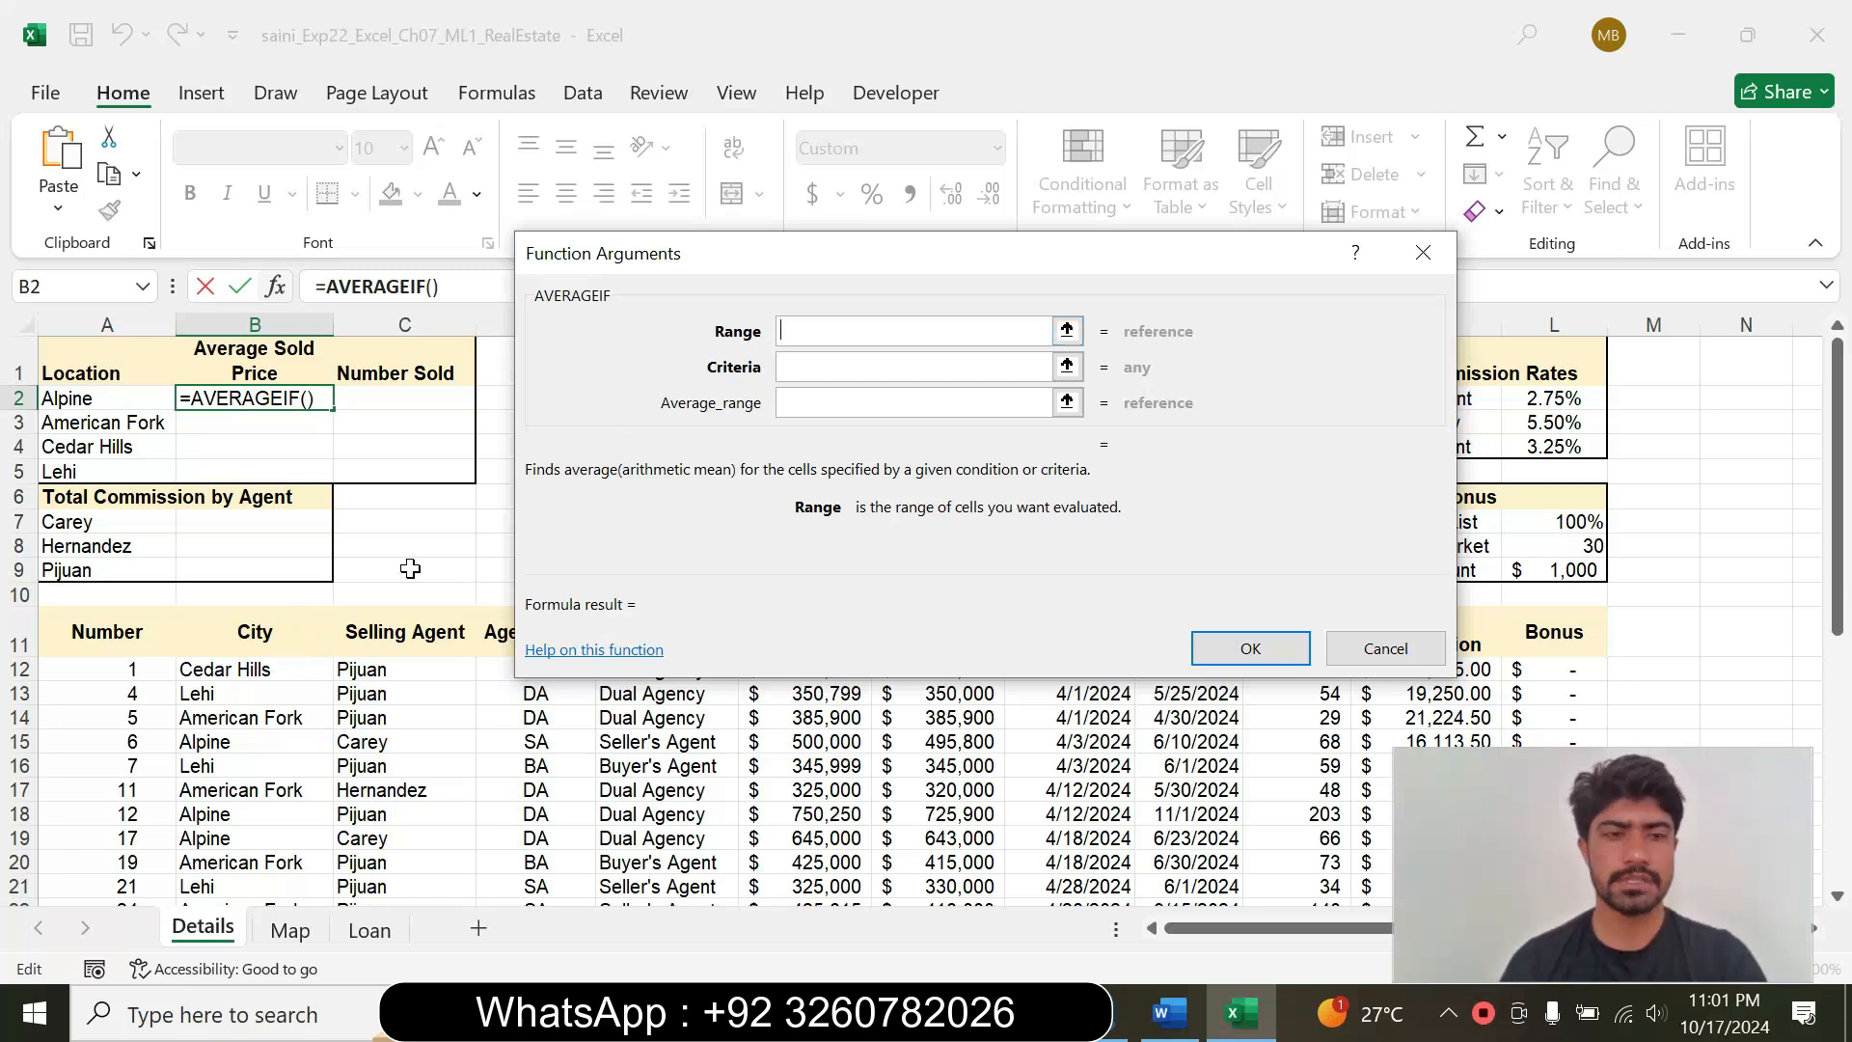
{"action": "left_click_drag", "start_coordinate": [258, 668], "coordinate": [265, 951]}
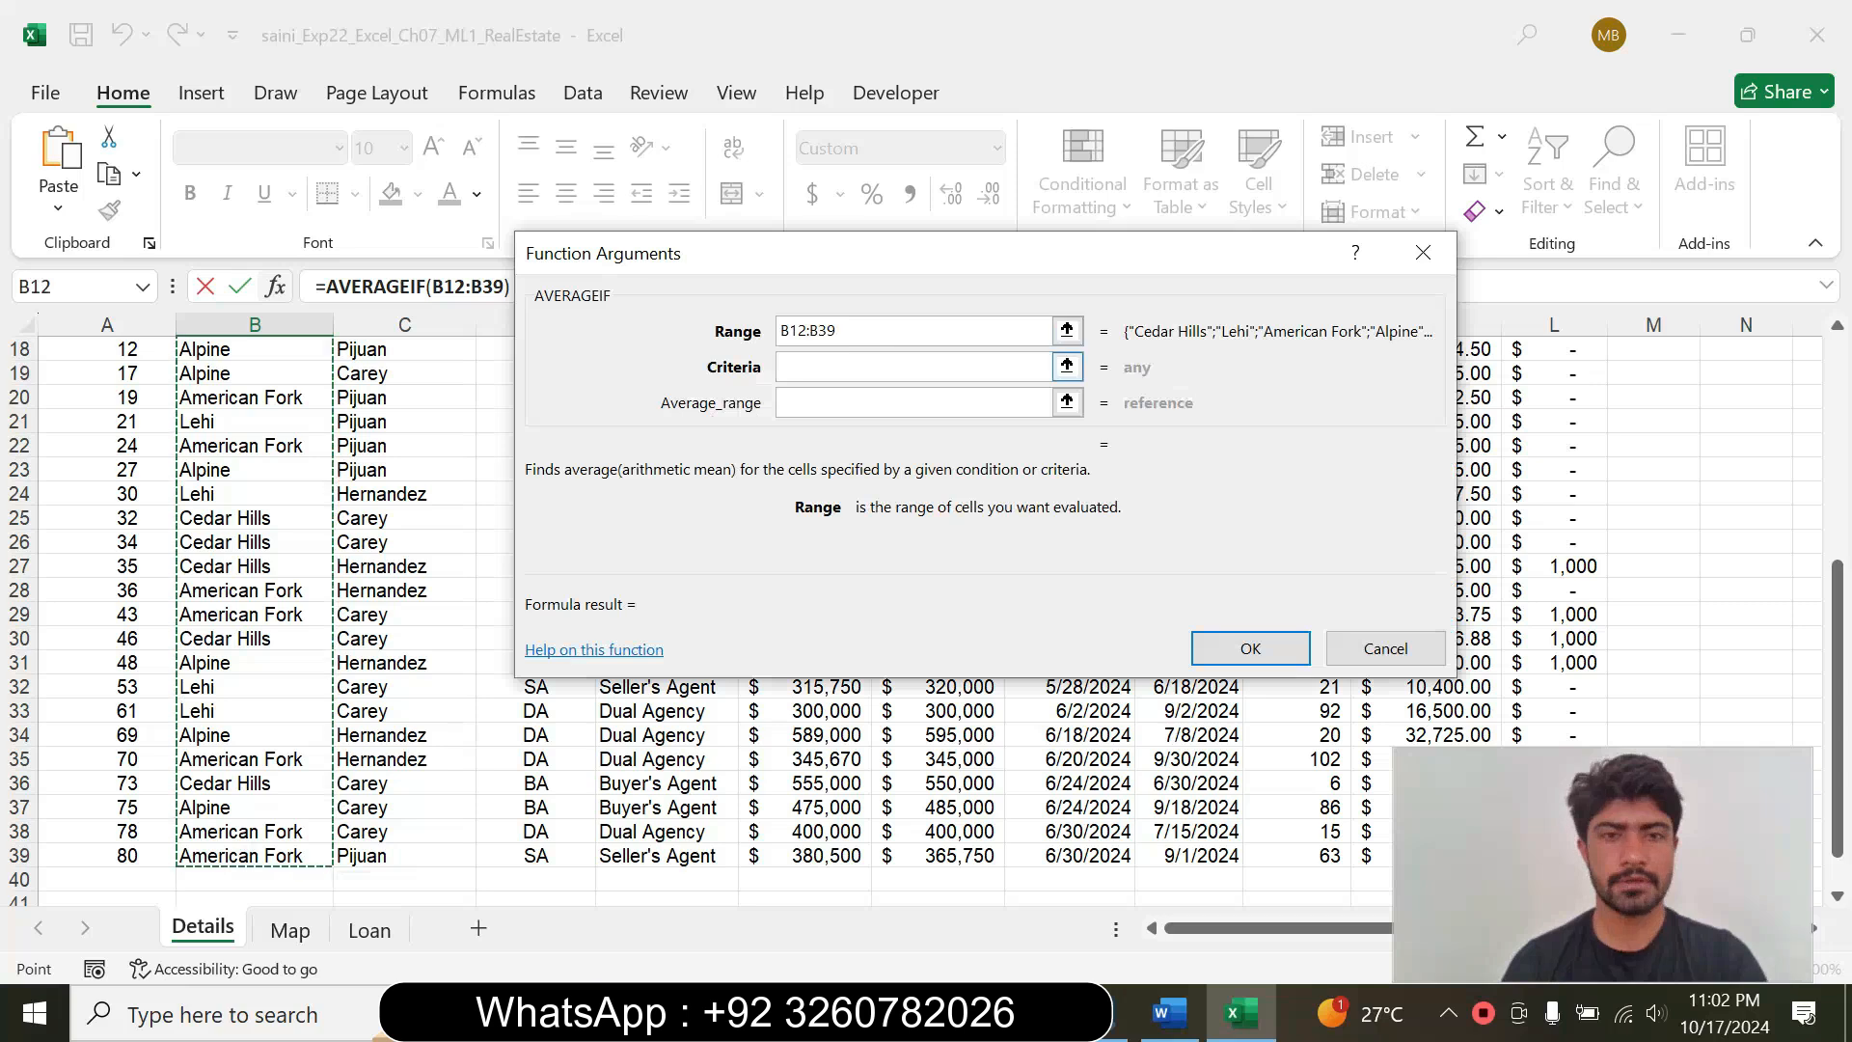
{"action": "key", "text": "Tab"}
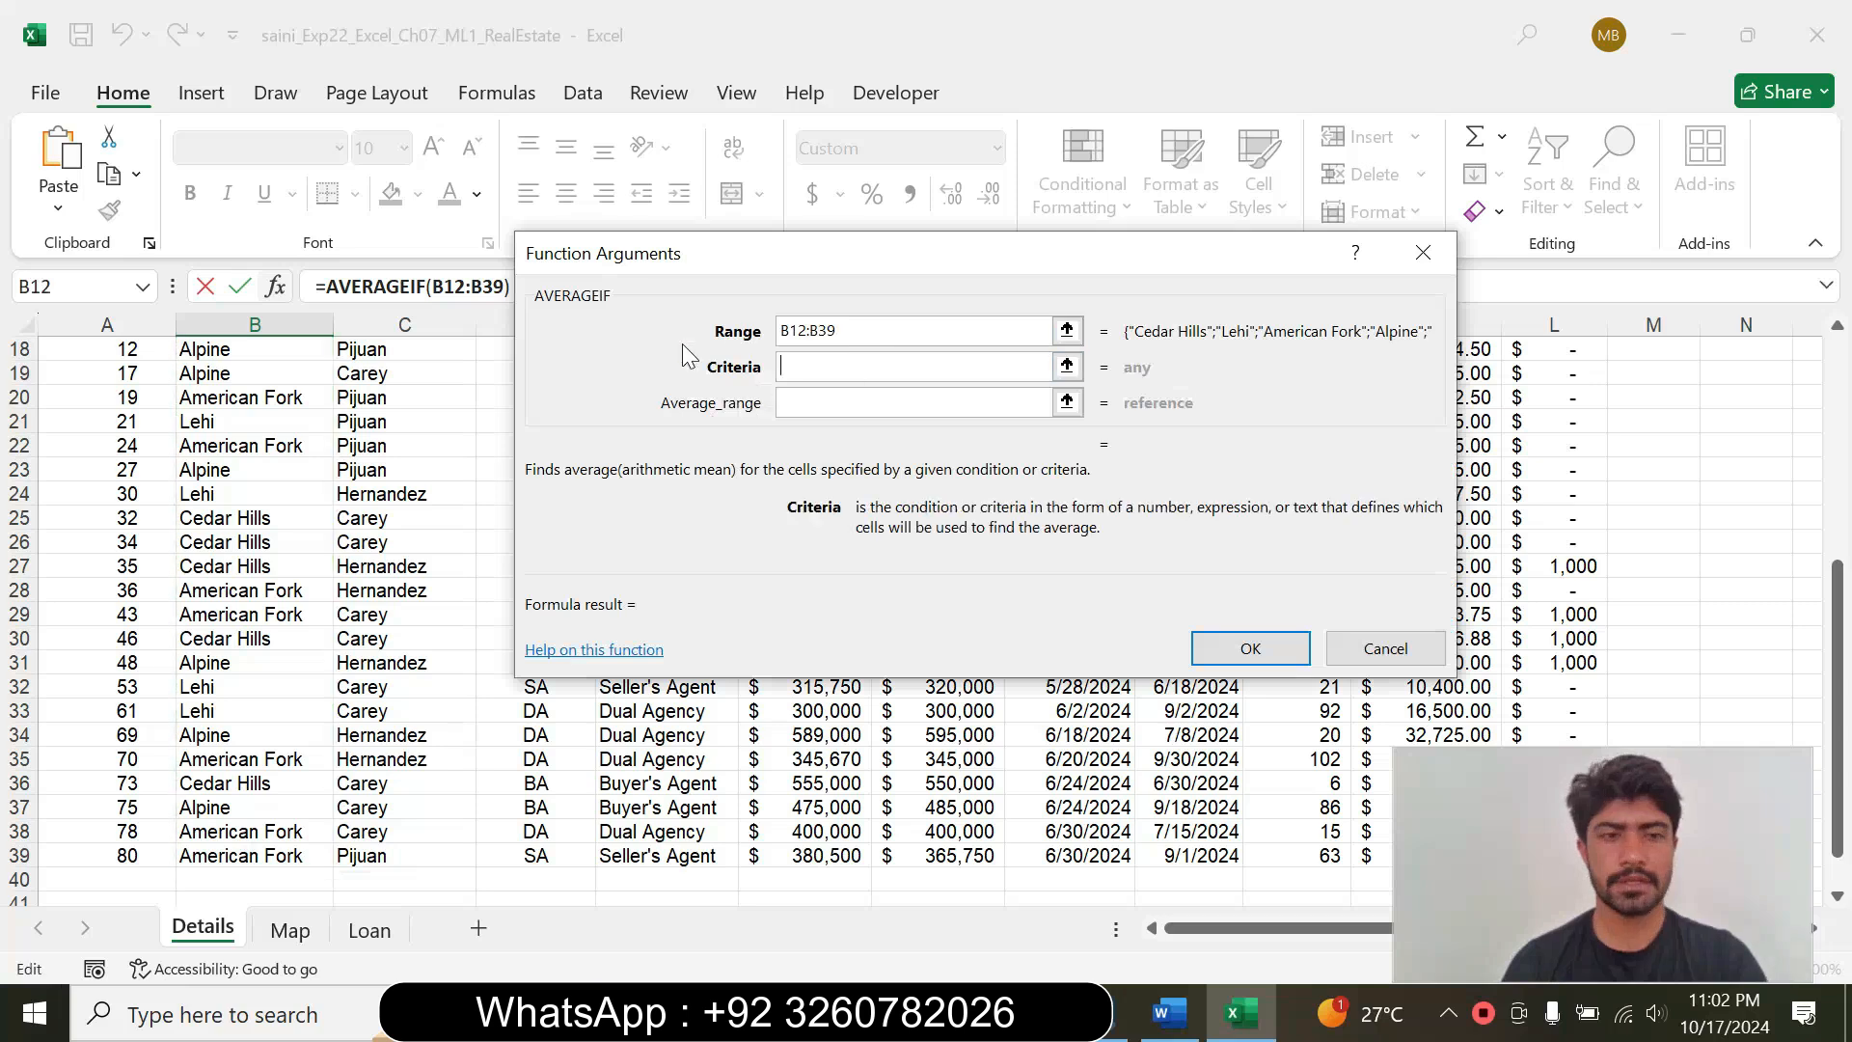
Step: Reread the relative reference requirement in the Word instructions and set the AVERAGEIF criteria to cell A2 in Excel
{"action": "left_click", "coordinate": [1182, 1036]}
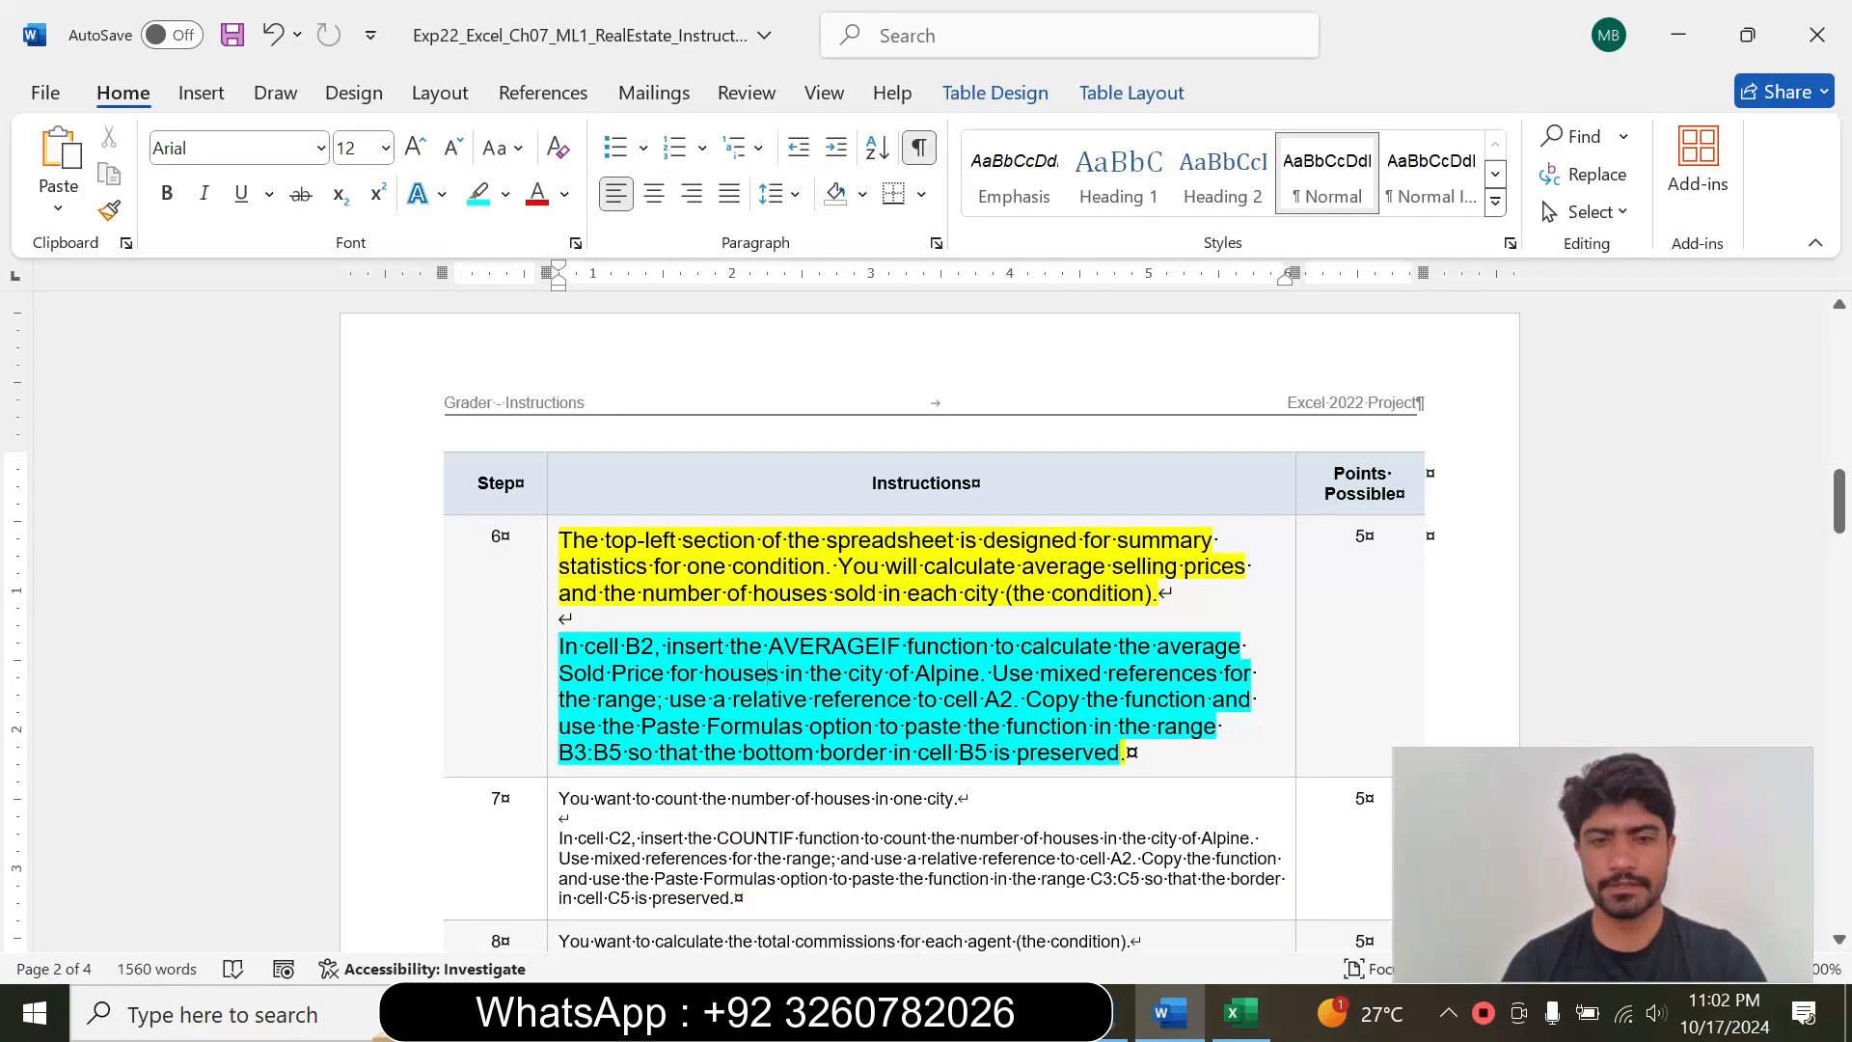
{"action": "left_click_drag", "start_coordinate": [726, 699], "coordinate": [1006, 698]}
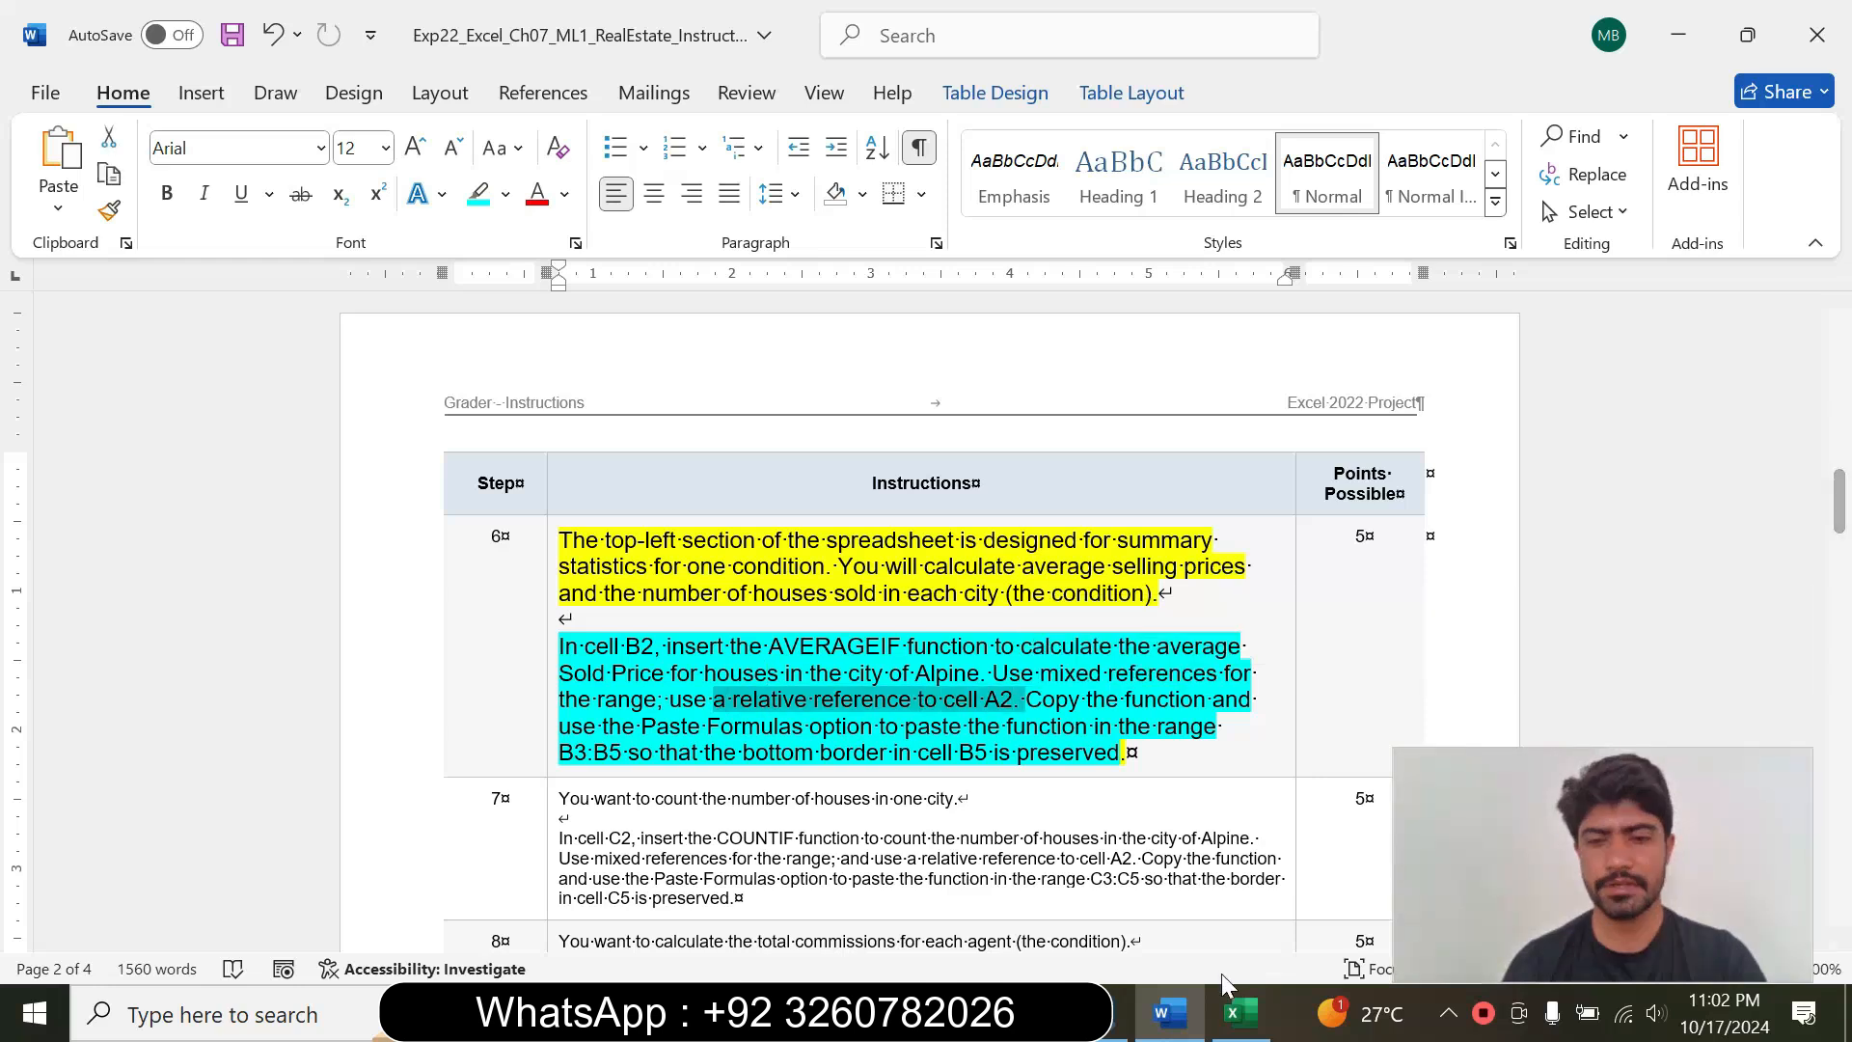
{"action": "left_click", "coordinate": [1240, 1014]}
{"action": "left_click_drag", "start_coordinate": [709, 253], "coordinate": [833, 376]}
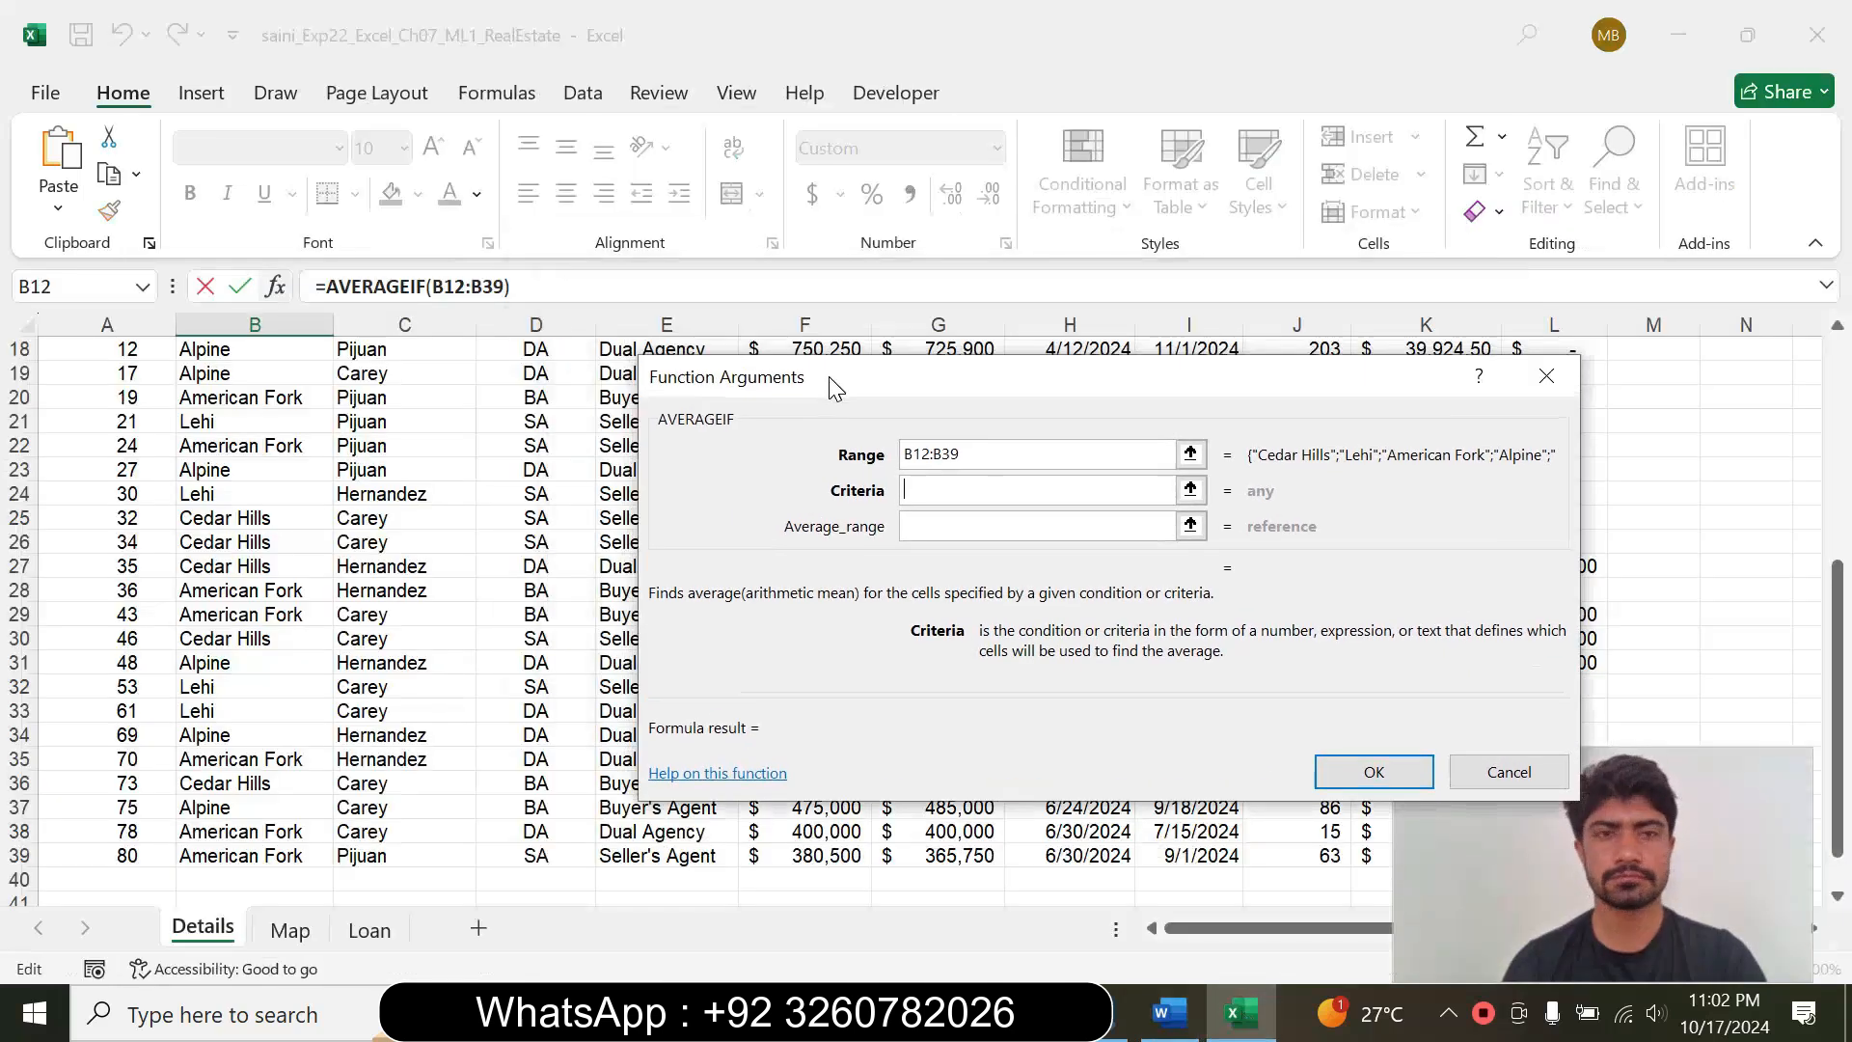
{"action": "left_click_drag", "start_coordinate": [1838, 625], "coordinate": [1837, 369]}
{"action": "left_click", "coordinate": [82, 398]}
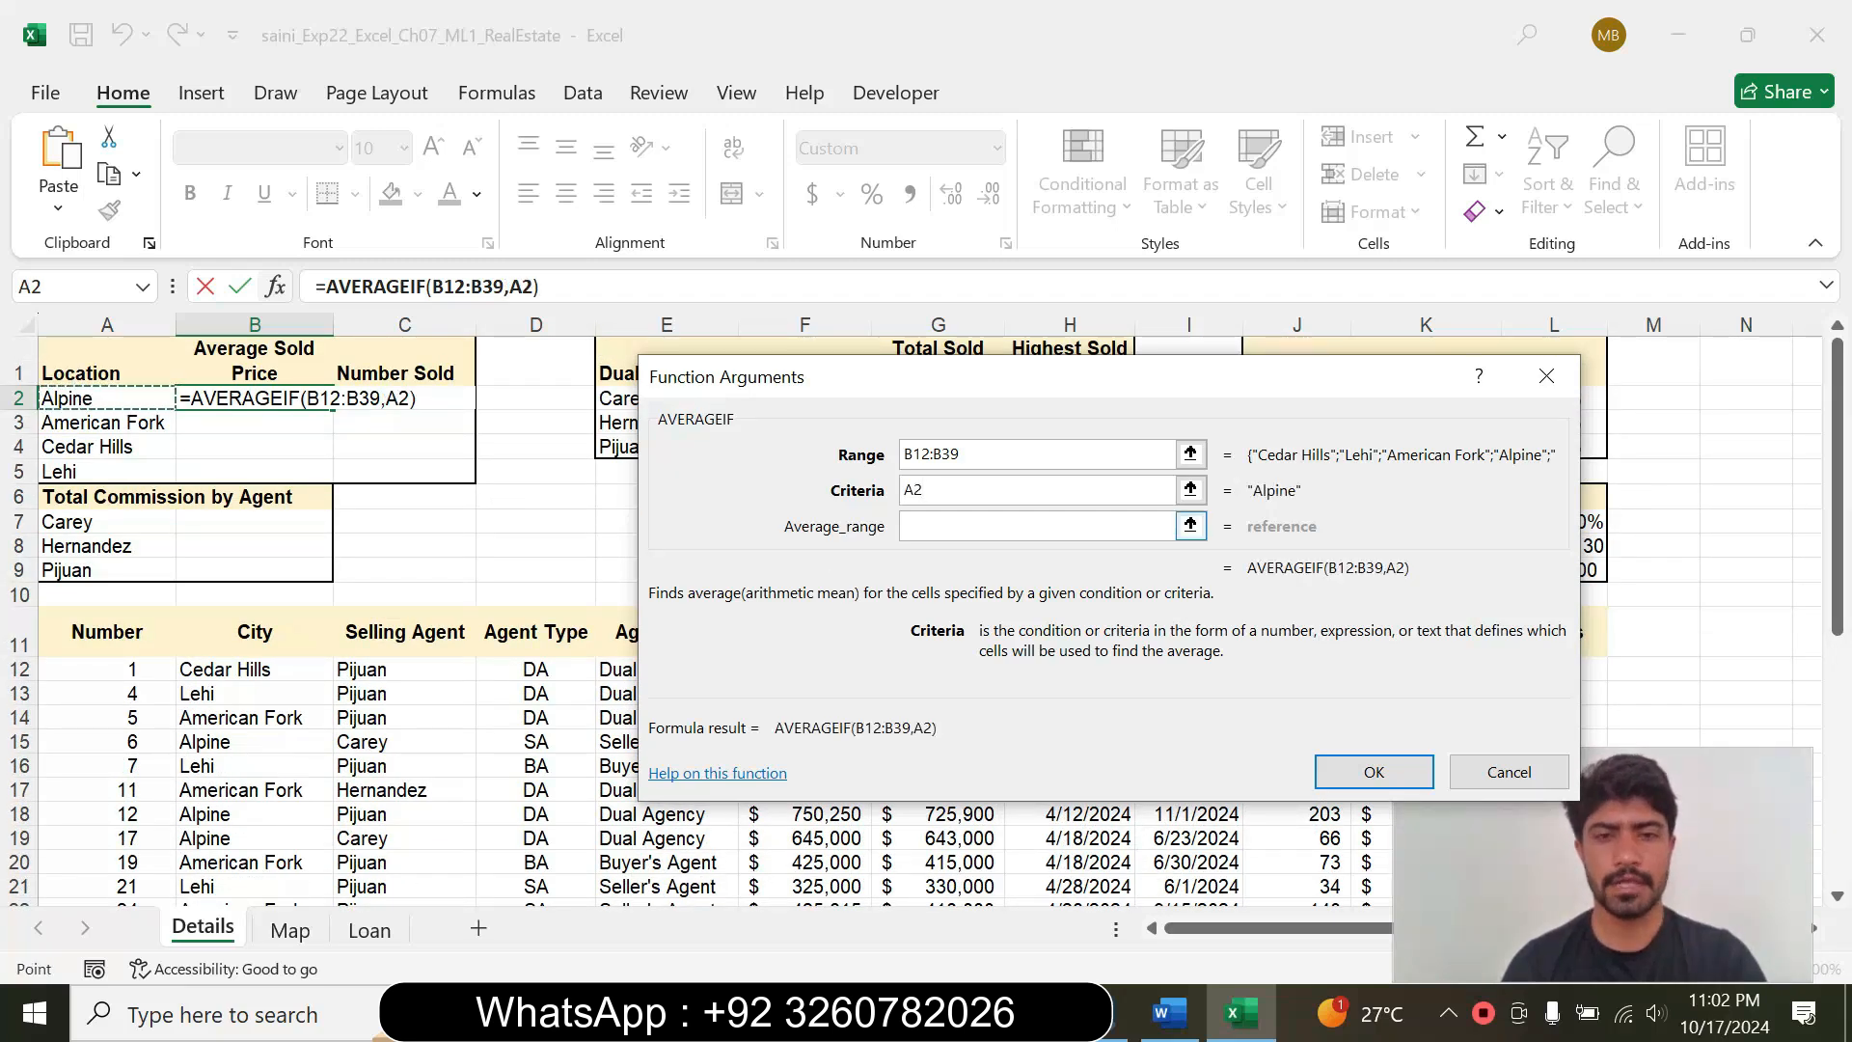
Step: Set the average range to the Sold Price cells with absolute references, $G$12:$G$39
{"action": "left_click", "coordinate": [955, 526]}
{"action": "left_click_drag", "start_coordinate": [865, 402], "coordinate": [572, 226]}
{"action": "left_click_drag", "start_coordinate": [976, 670], "coordinate": [965, 877]}
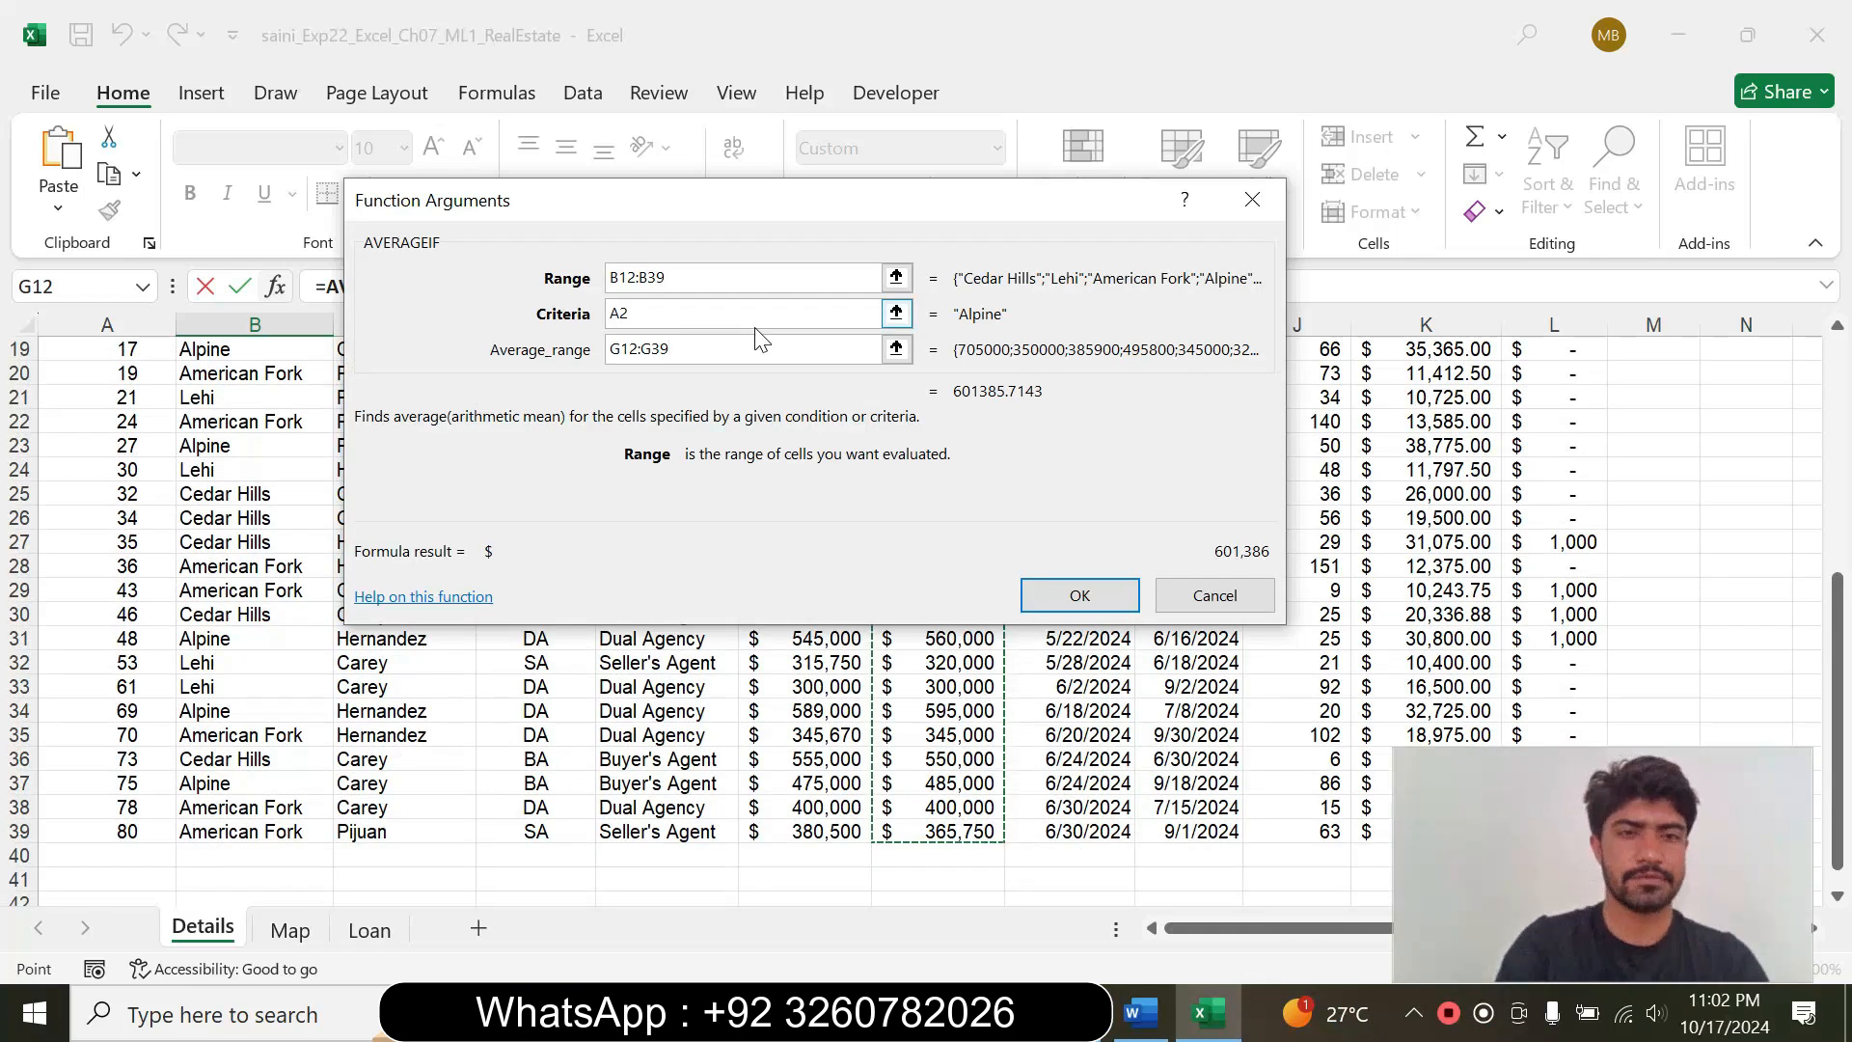
{"action": "key", "text": "F4"}
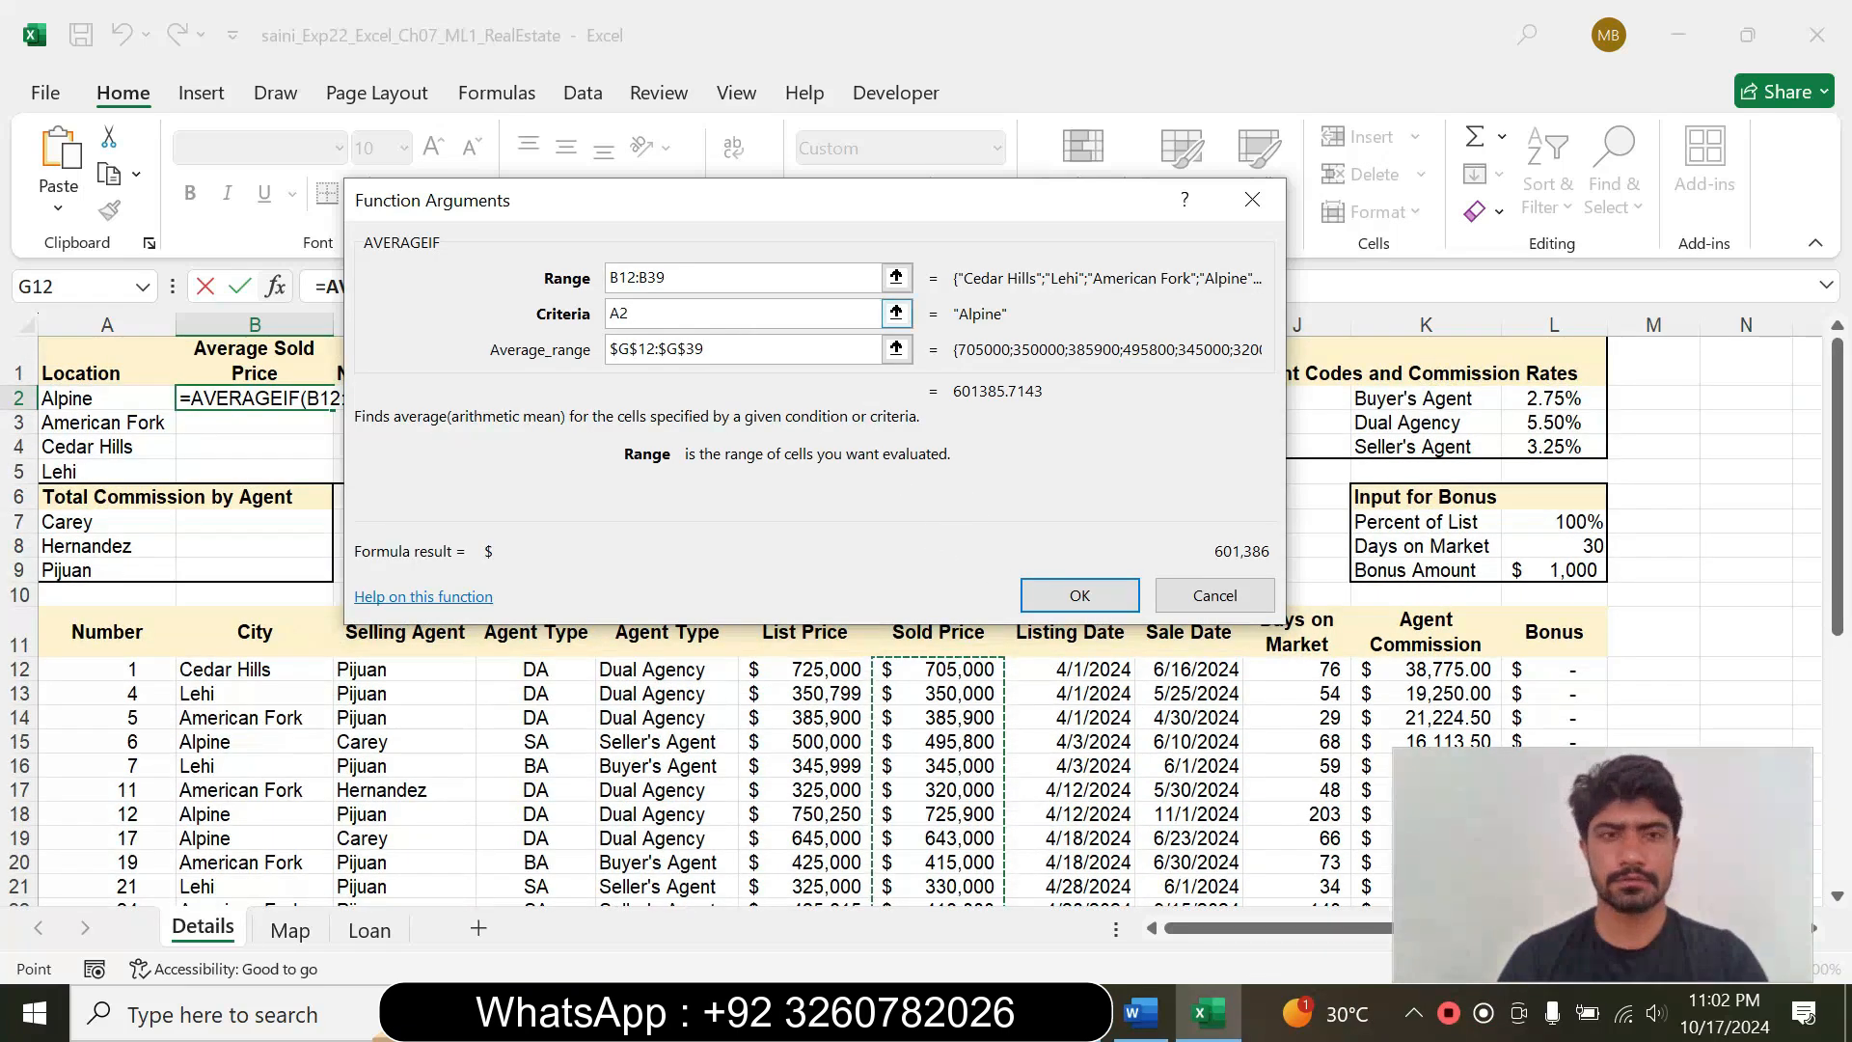
Step: Make the criteria range absolute as $B$12:$B$39 and complete the AVERAGEIF formula in B2
{"action": "left_click", "coordinate": [689, 277]}
{"action": "key", "text": "F4"}
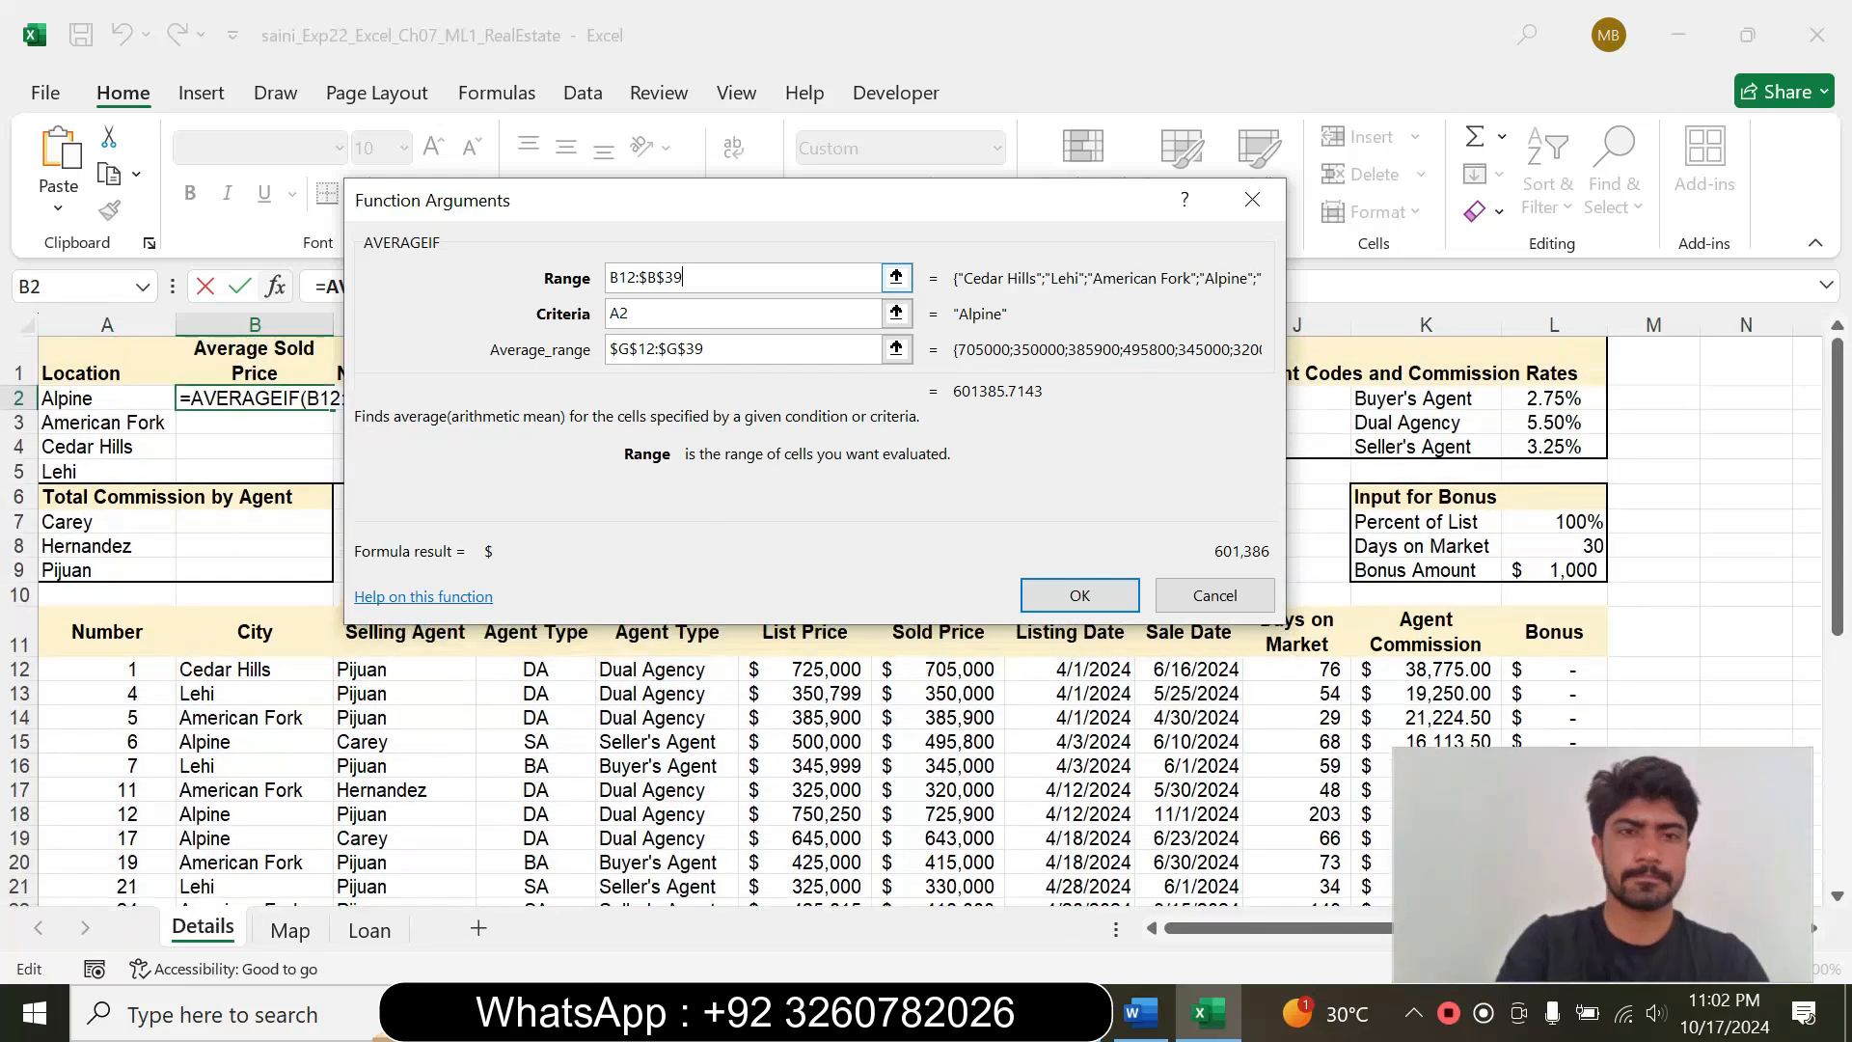
{"action": "key", "text": "F4"}
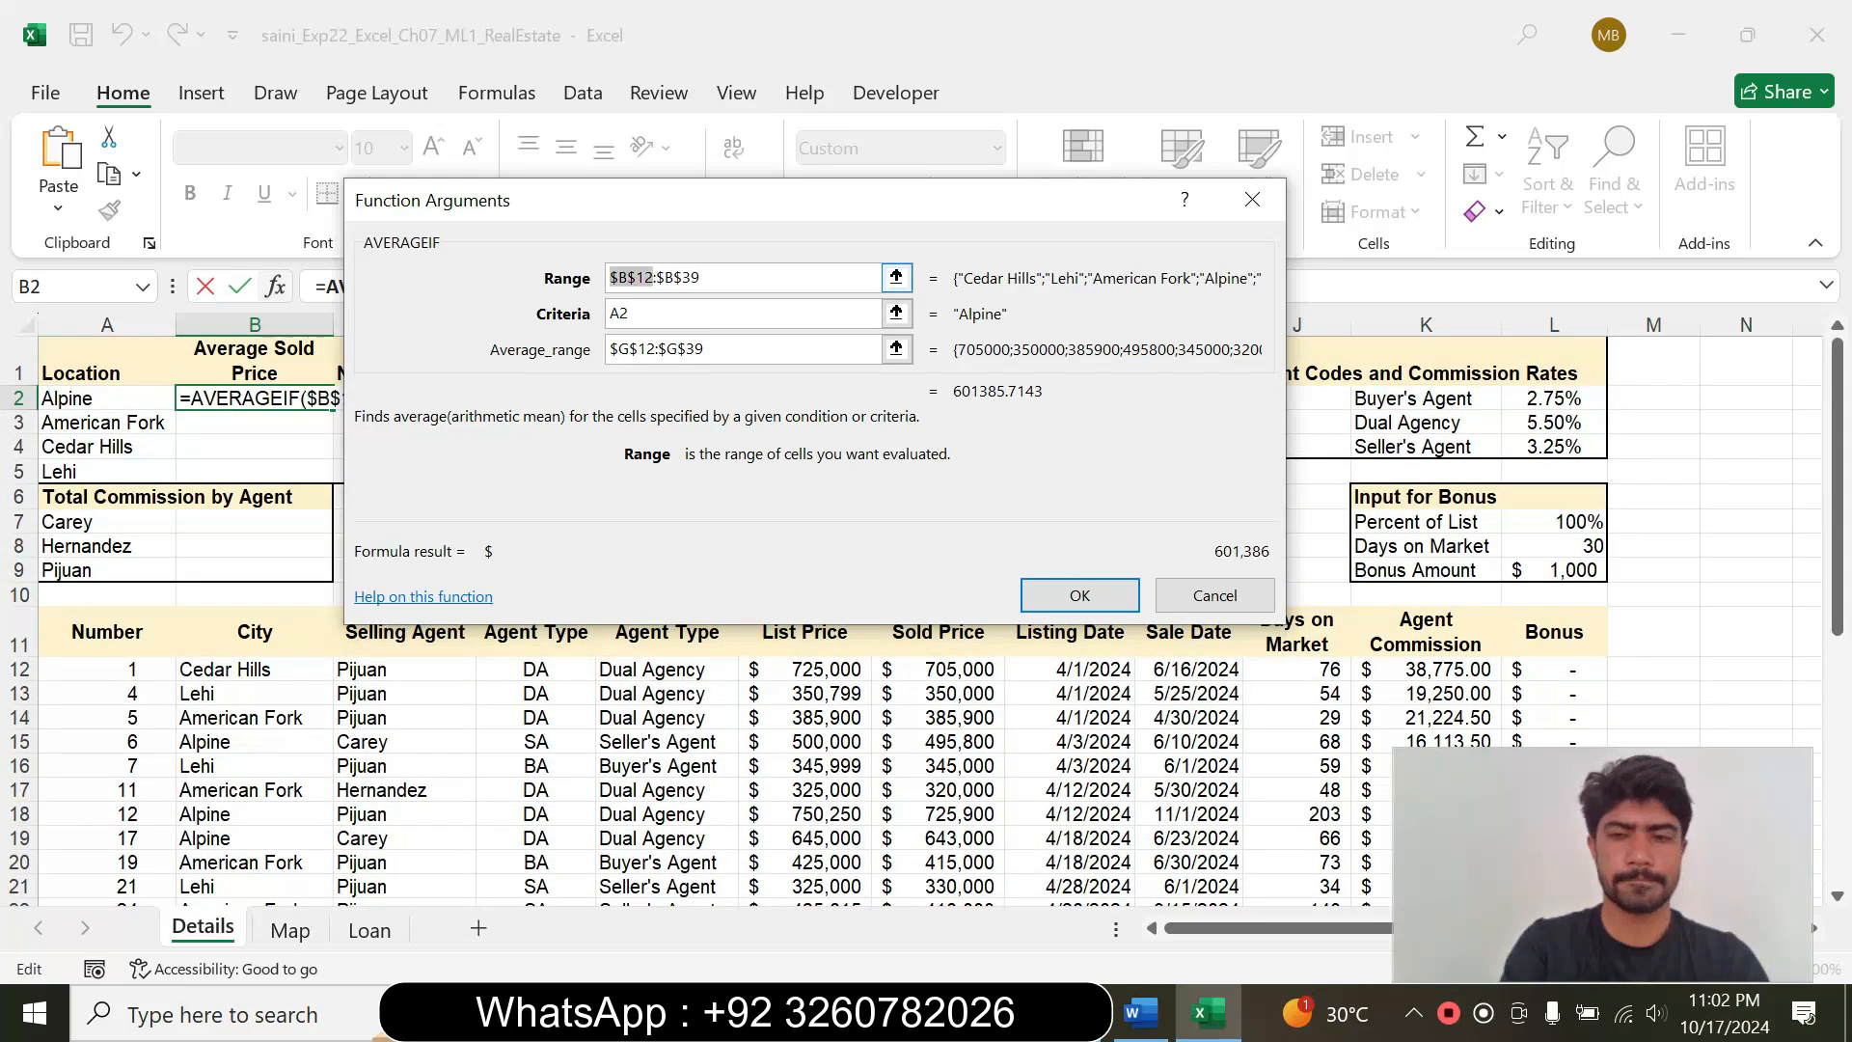
{"action": "left_click", "coordinate": [1080, 595]}
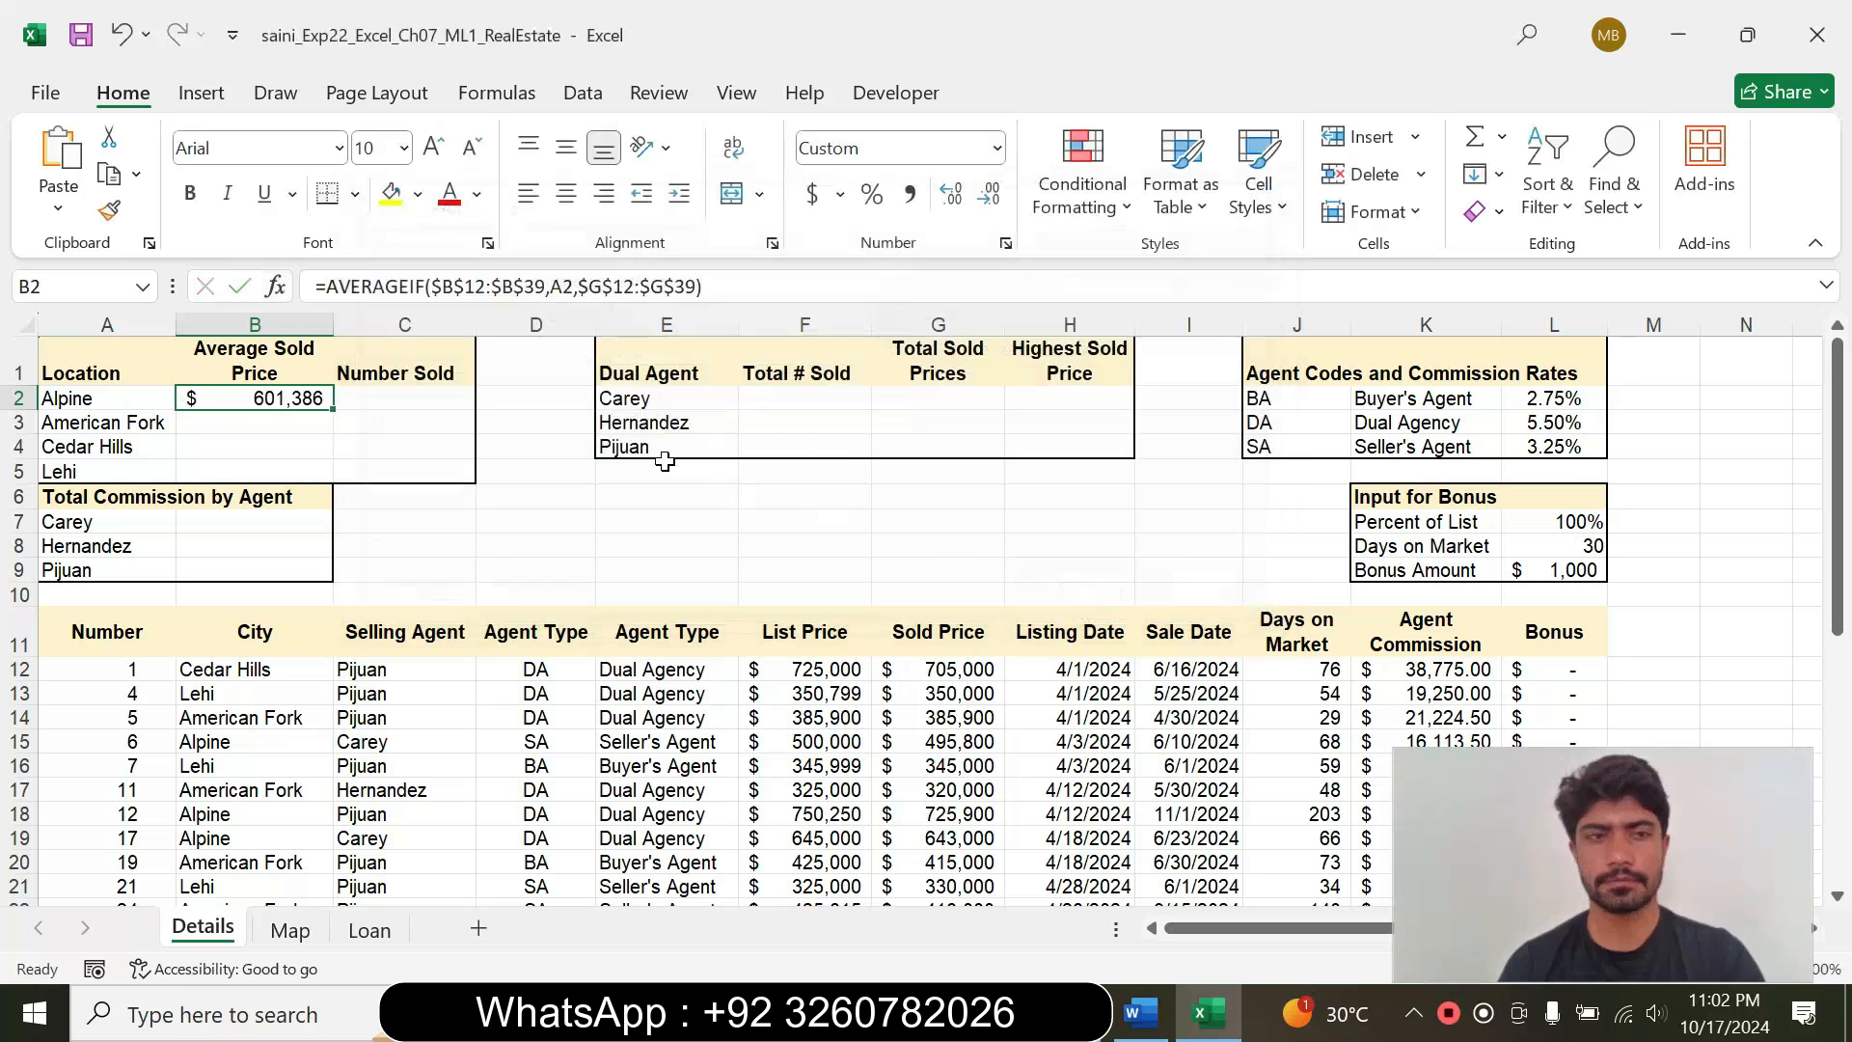
Step: Reread the copy instruction in Word, return to Excel, and fill the AVERAGEIF formula from B2 down through B5
{"action": "left_click", "coordinate": [1141, 1013]}
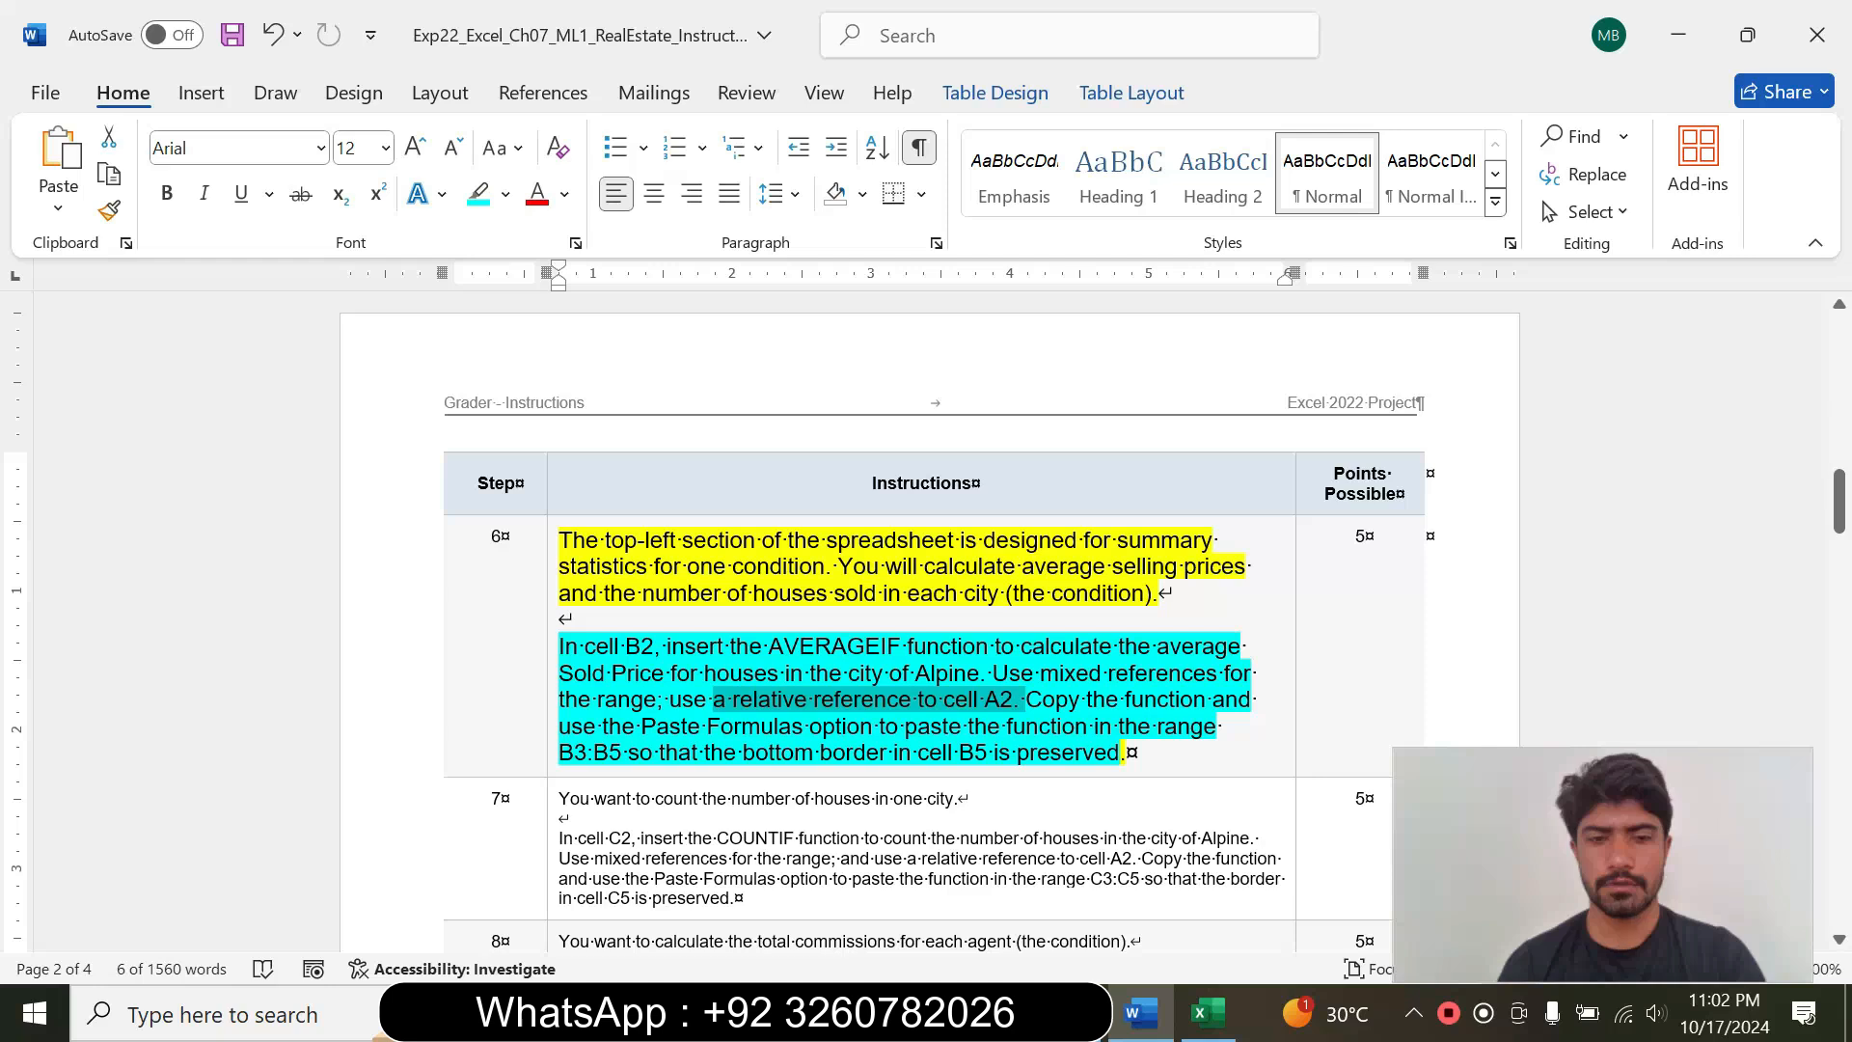
{"action": "left_click_drag", "start_coordinate": [1027, 699], "coordinate": [1119, 754]}
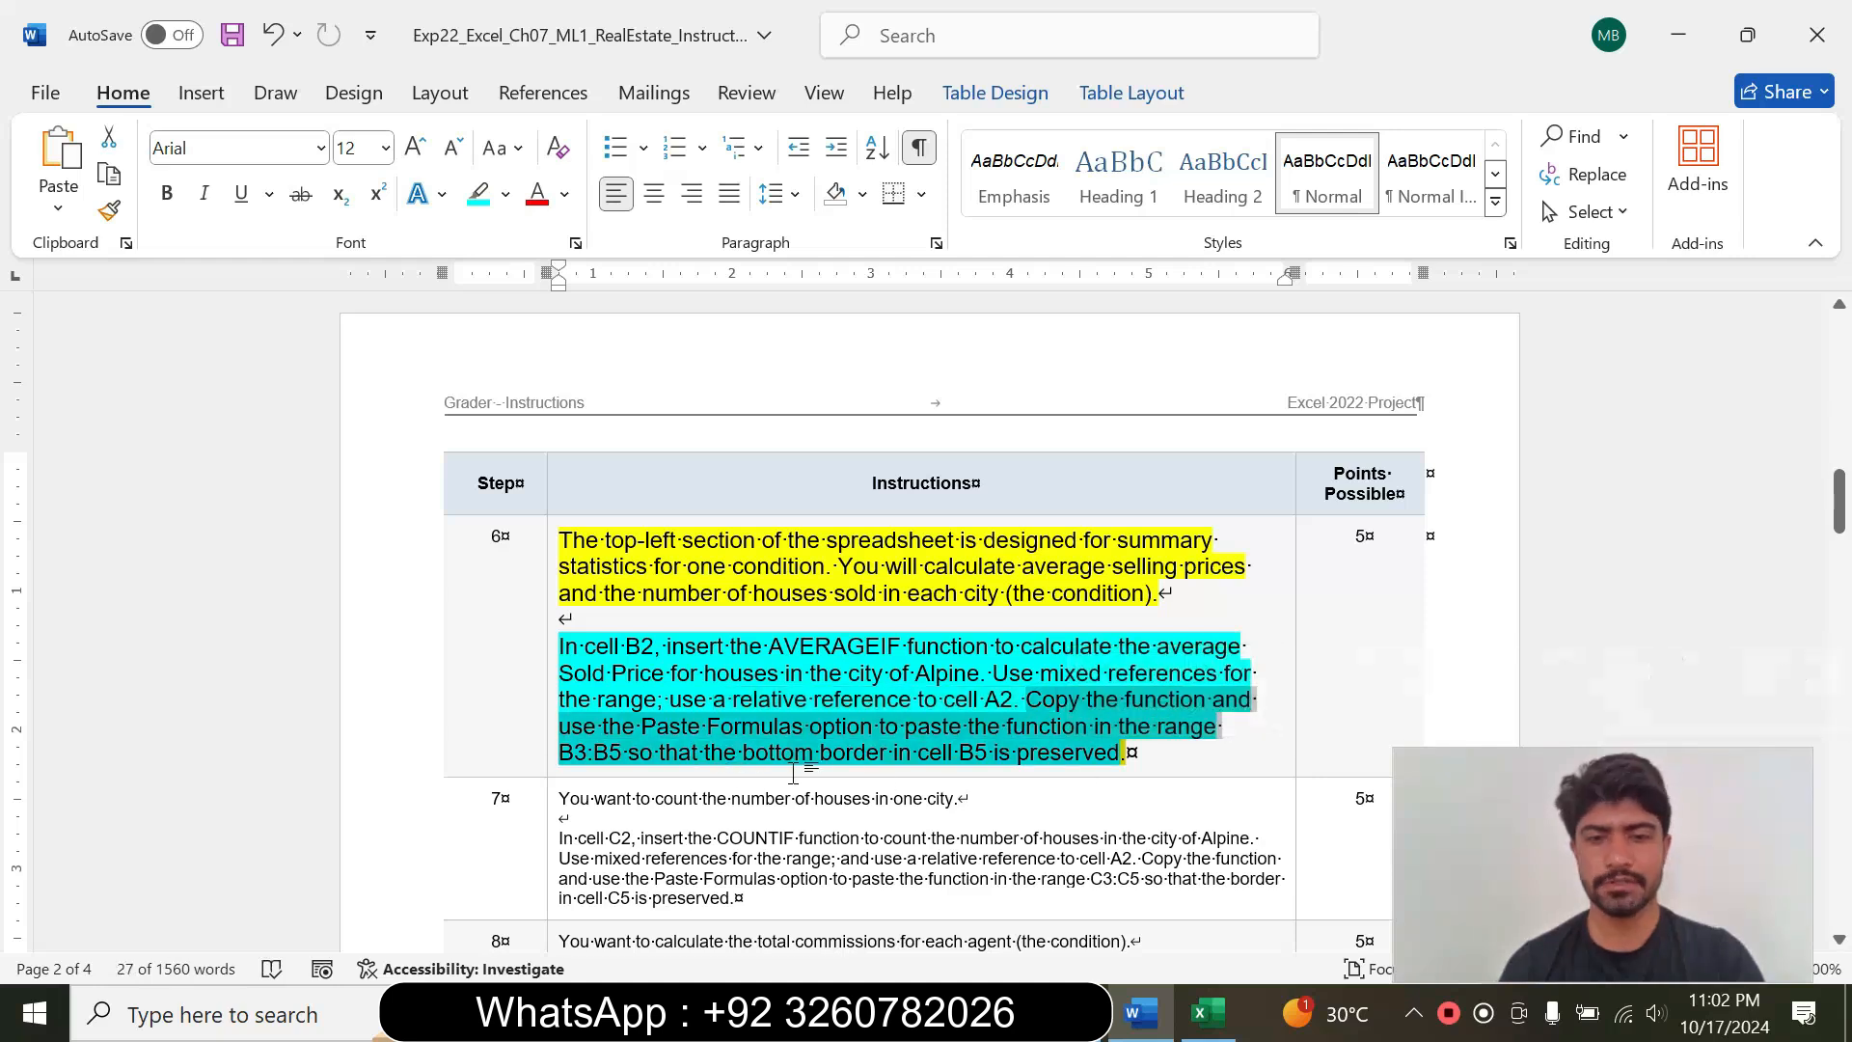
{"action": "left_click", "coordinate": [1208, 1013]}
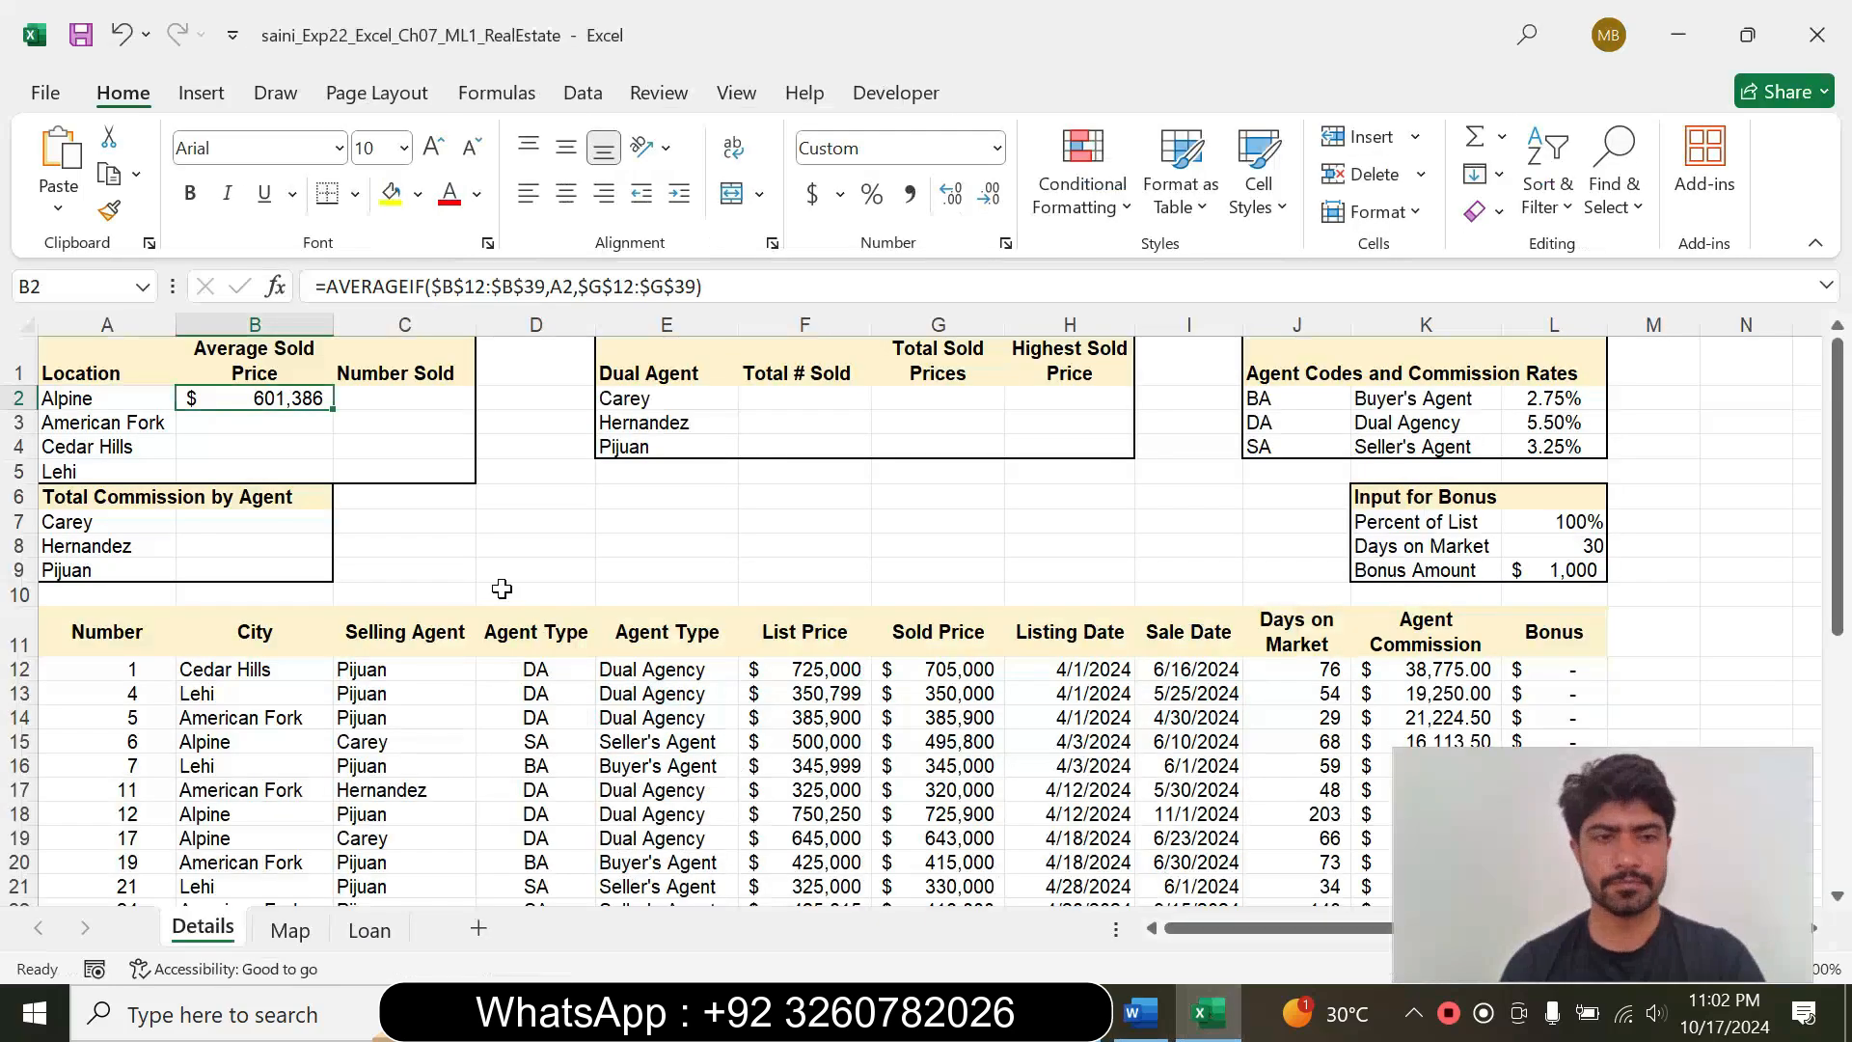
{"action": "left_click_drag", "start_coordinate": [330, 412], "coordinate": [318, 477]}
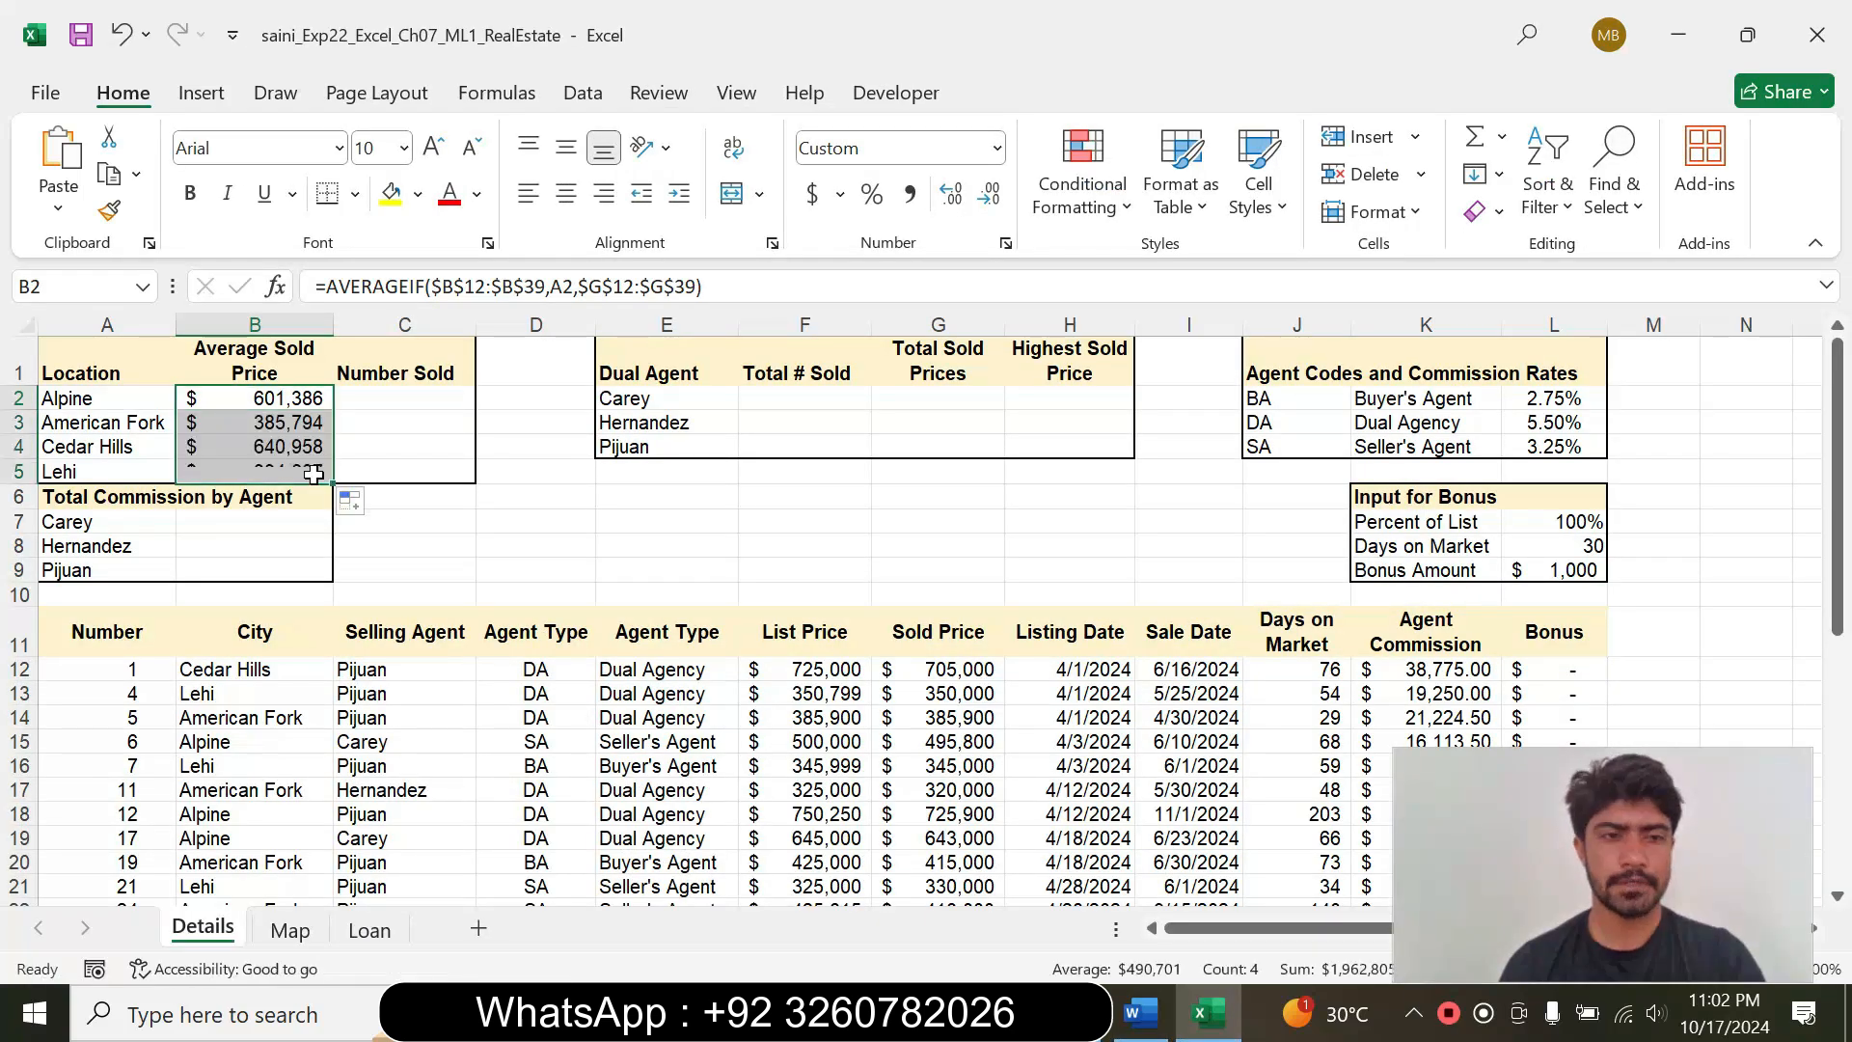
Step: Fill the average sold price formulas in B2:B5 without formatting
{"action": "left_click", "coordinate": [367, 511]}
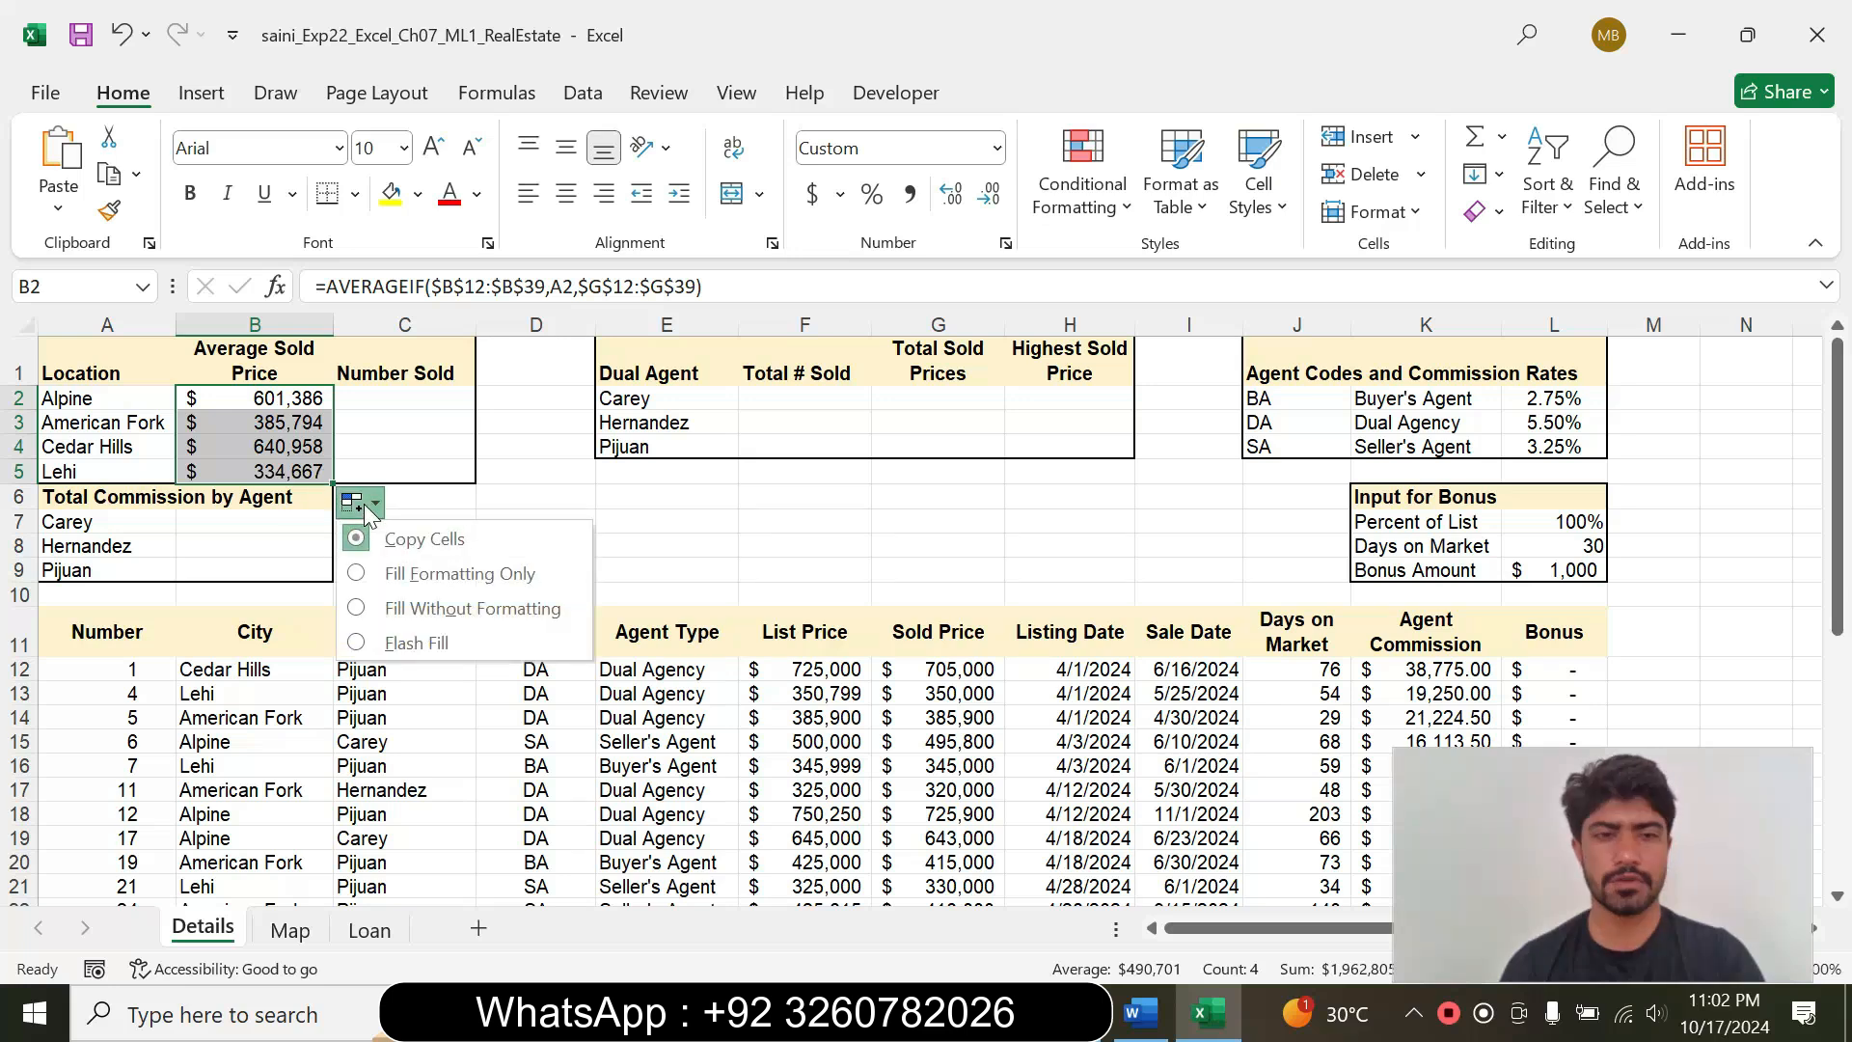
{"action": "left_click", "coordinate": [373, 609]}
{"action": "left_click", "coordinate": [526, 546]}
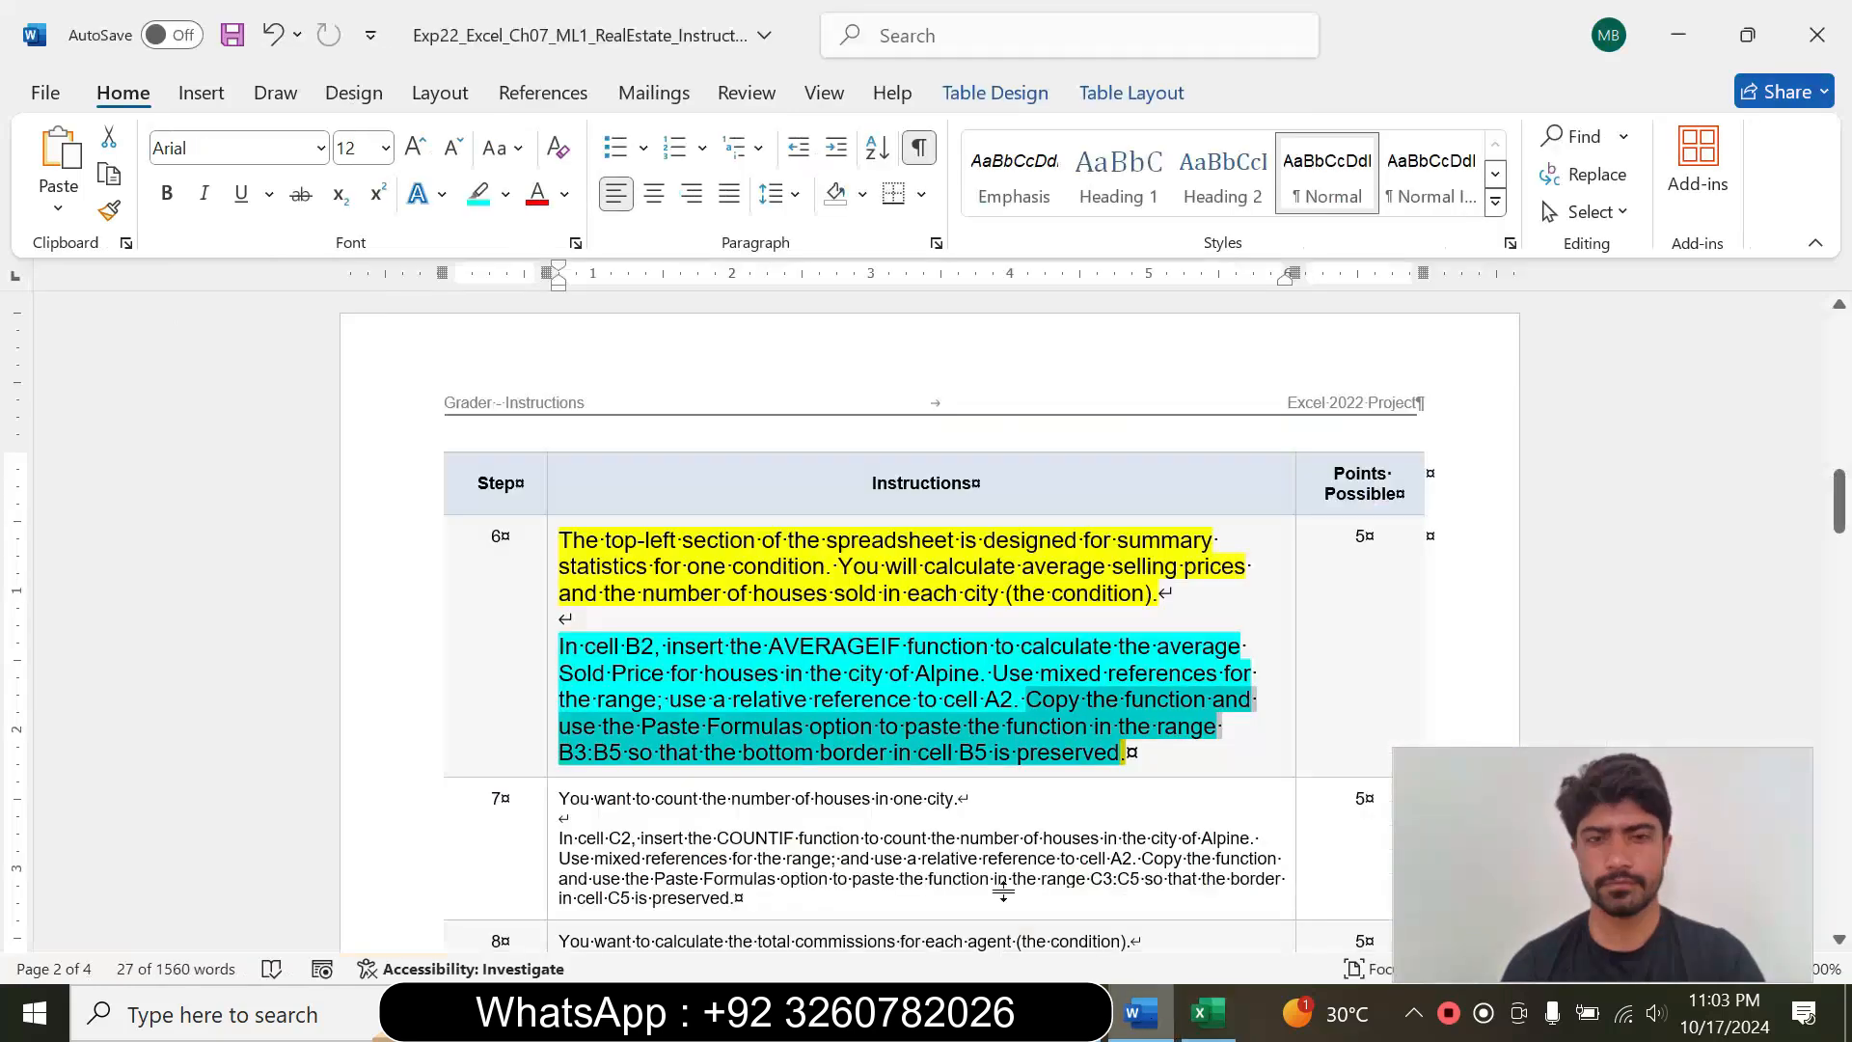
Step: Switch to the Word instructions, set the step 6 text to 9 pt and remove its highlighting
{"action": "left_click", "coordinate": [1141, 1012]}
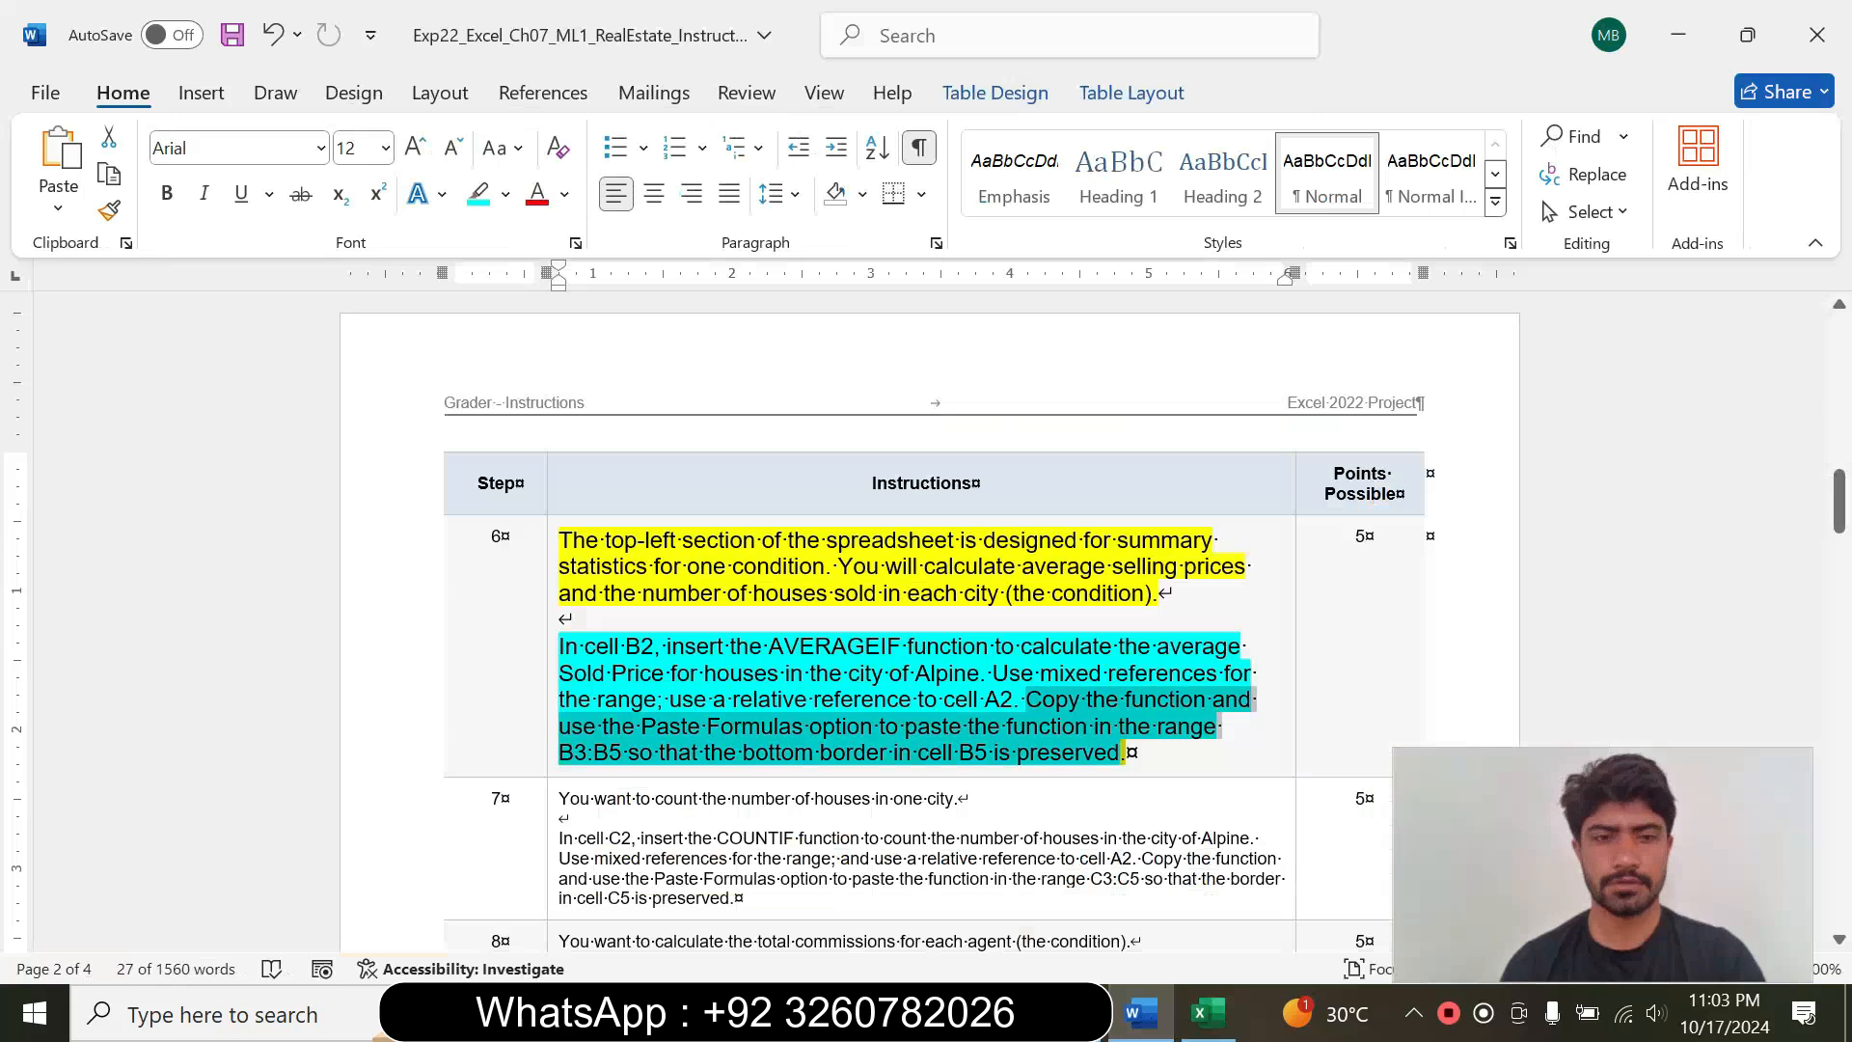
{"action": "left_click", "coordinate": [551, 680]}
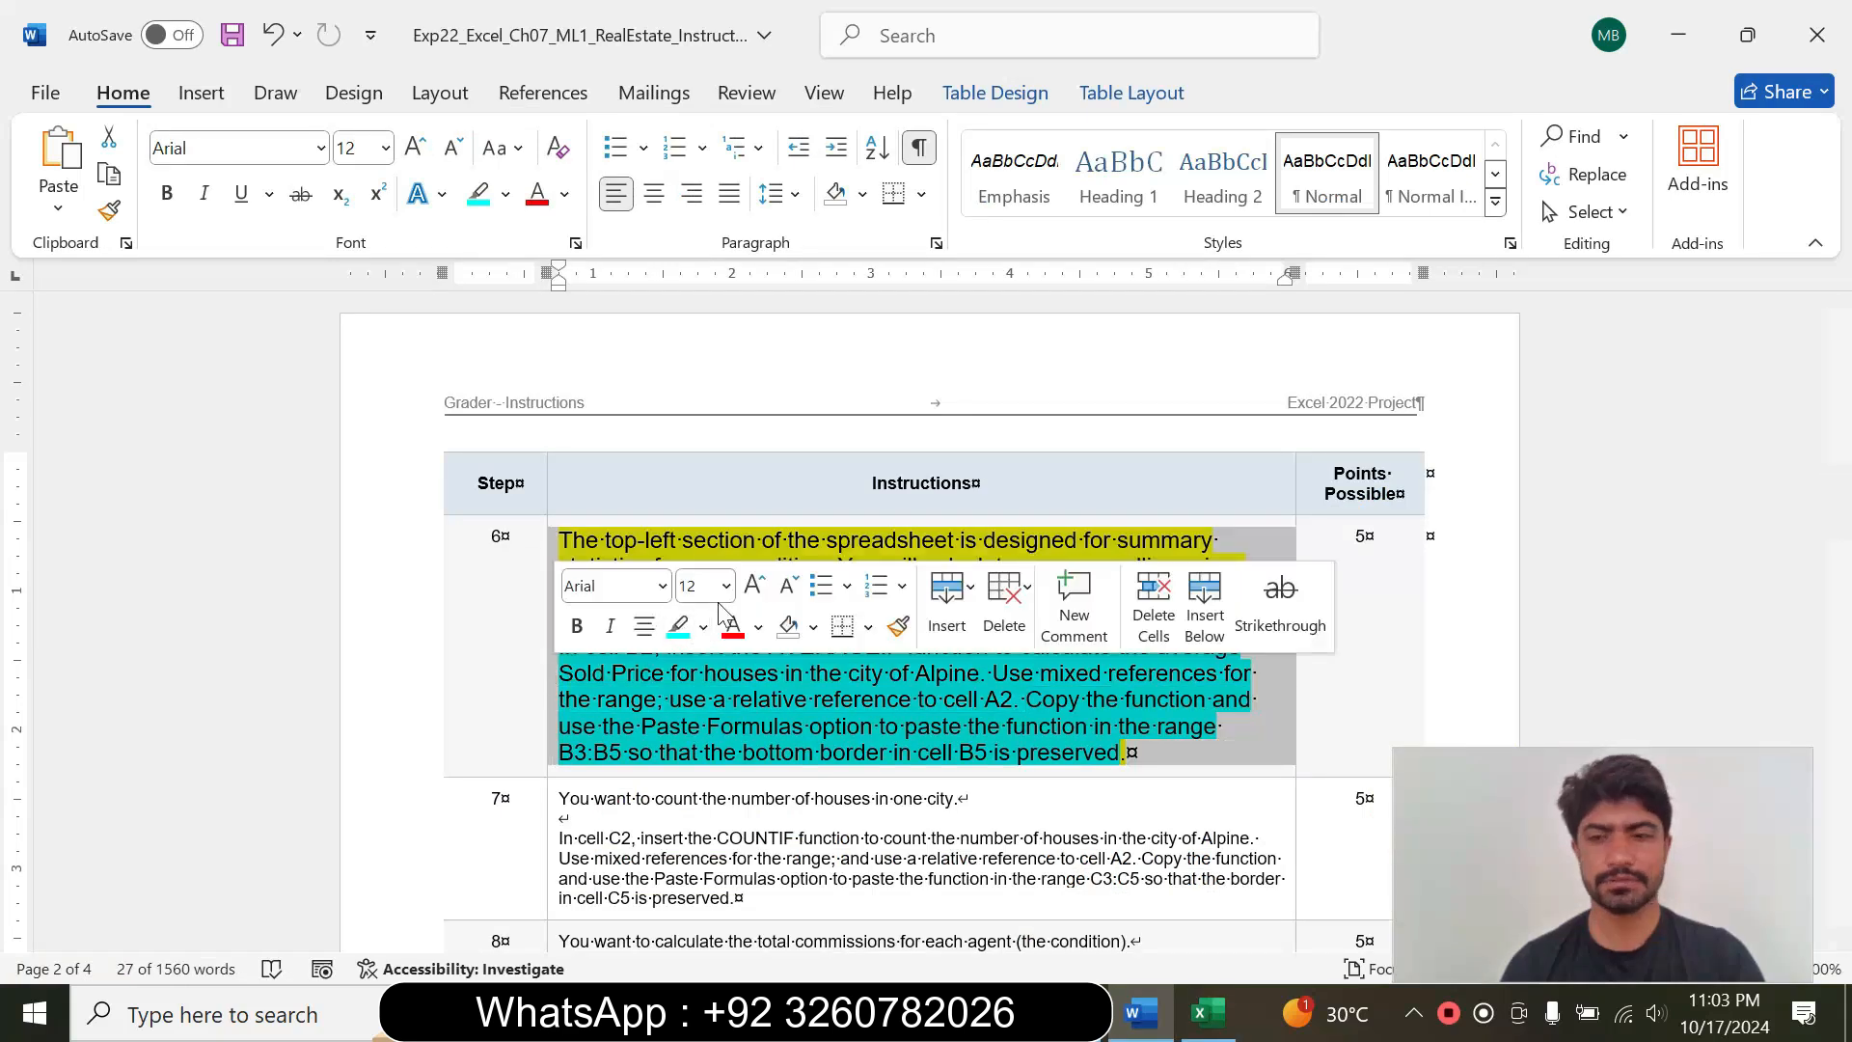
{"action": "left_click", "coordinate": [726, 600]}
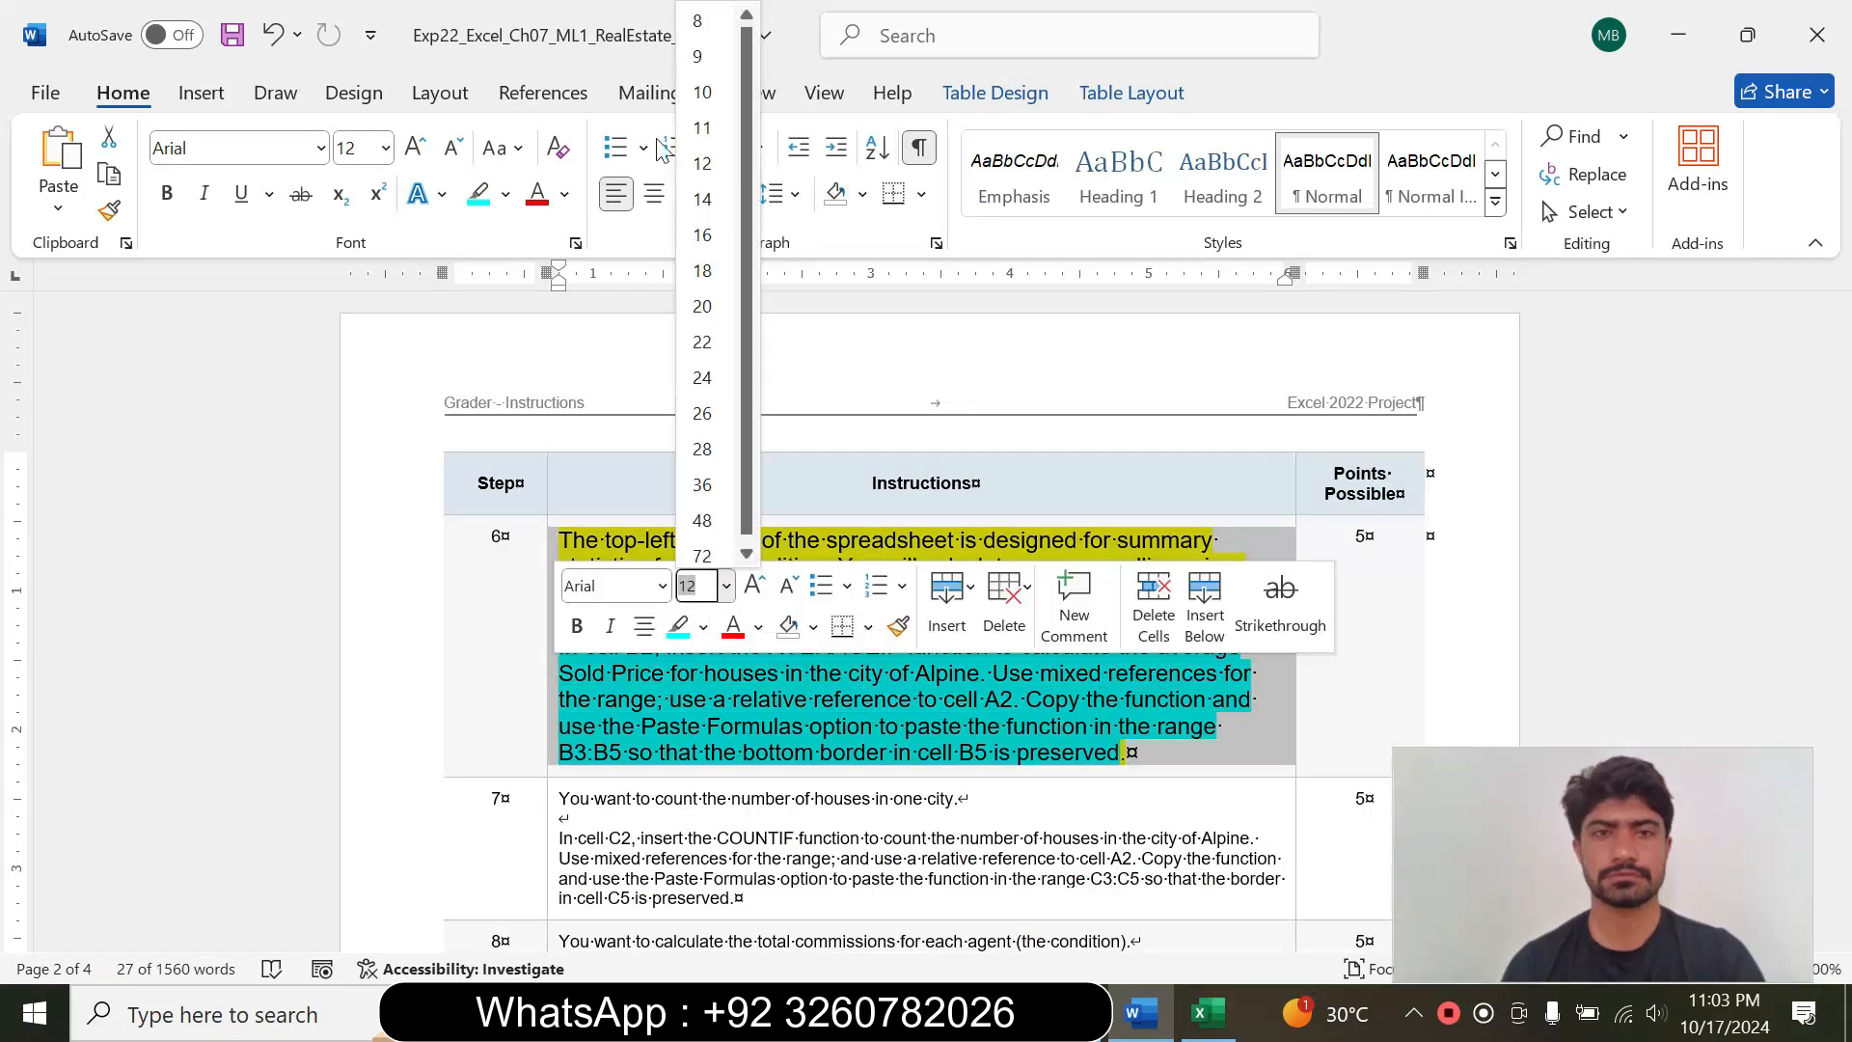
{"action": "left_click", "coordinate": [711, 58]}
{"action": "left_click_drag", "start_coordinate": [1828, 509], "coordinate": [1828, 449]}
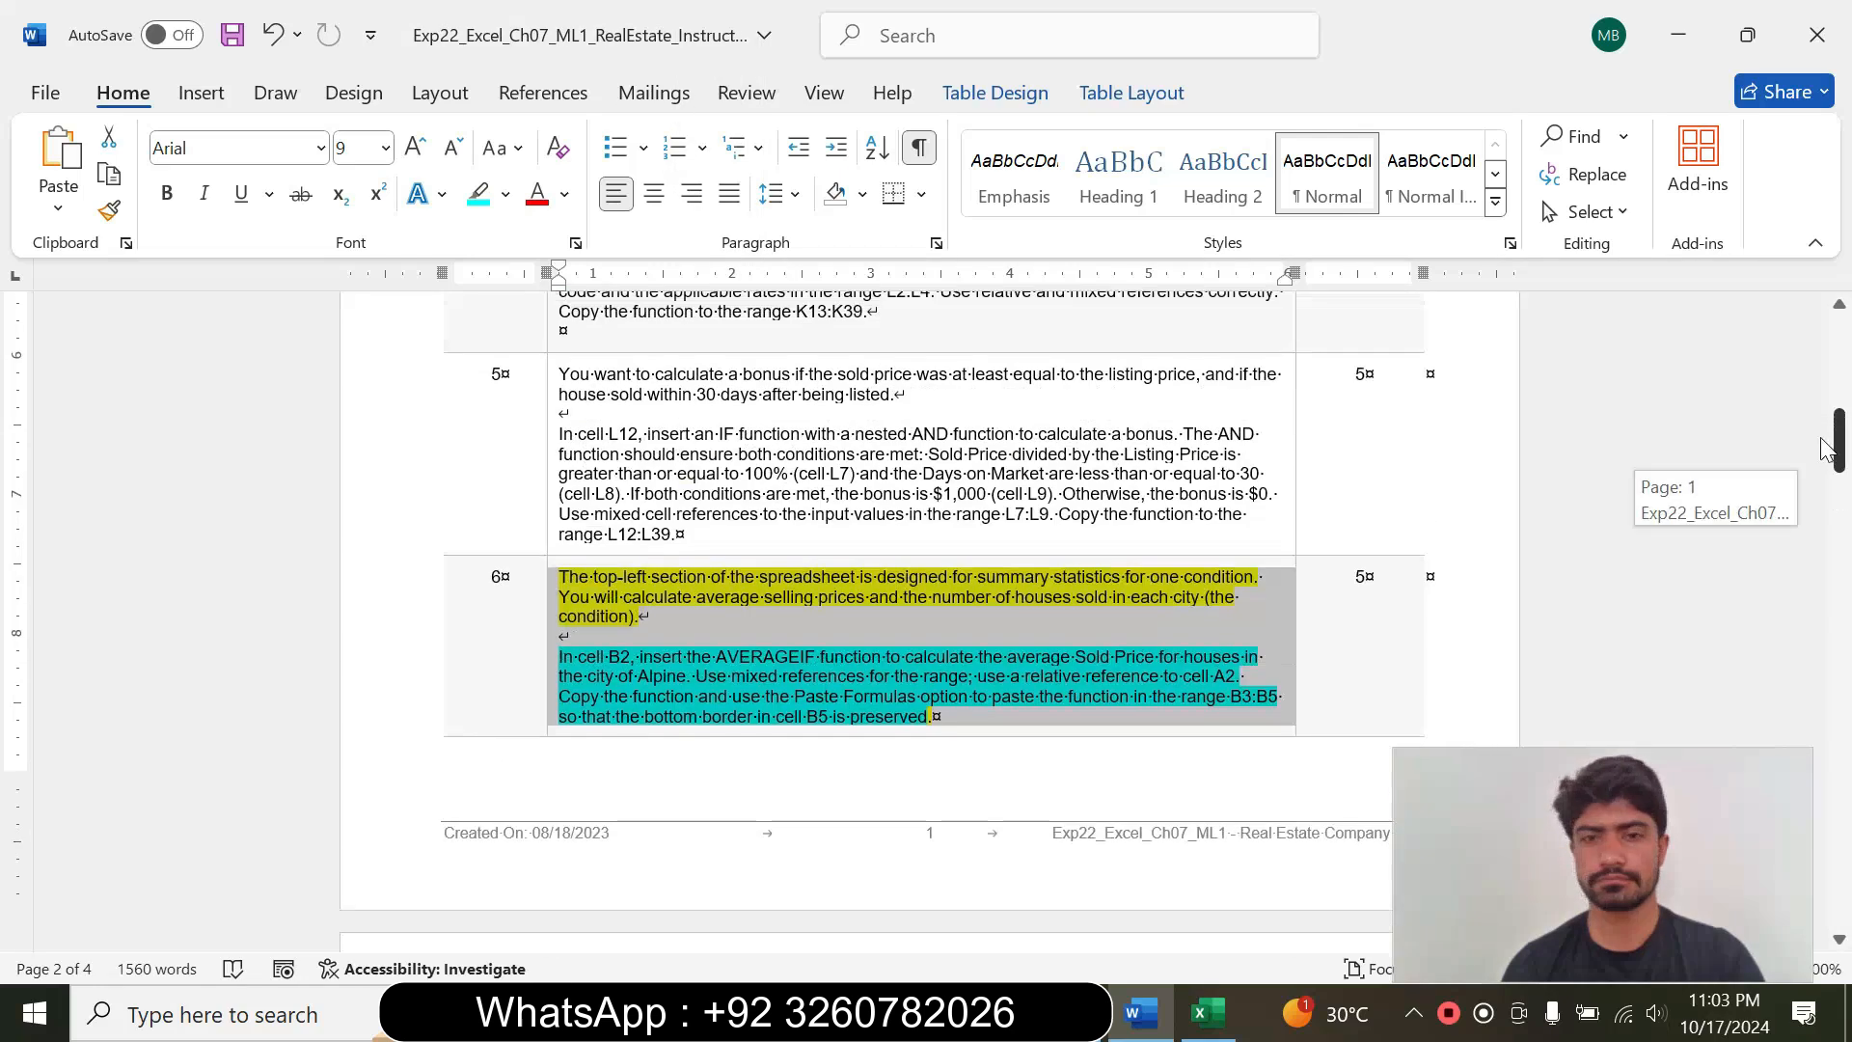
{"action": "left_click", "coordinate": [505, 195]}
{"action": "left_click", "coordinate": [585, 430]}
Step: Set the step 7 instruction text to 14 pt and highlight it in turquoise
{"action": "left_click_drag", "start_coordinate": [1838, 441], "coordinate": [1845, 518]}
{"action": "left_click", "coordinate": [547, 582]}
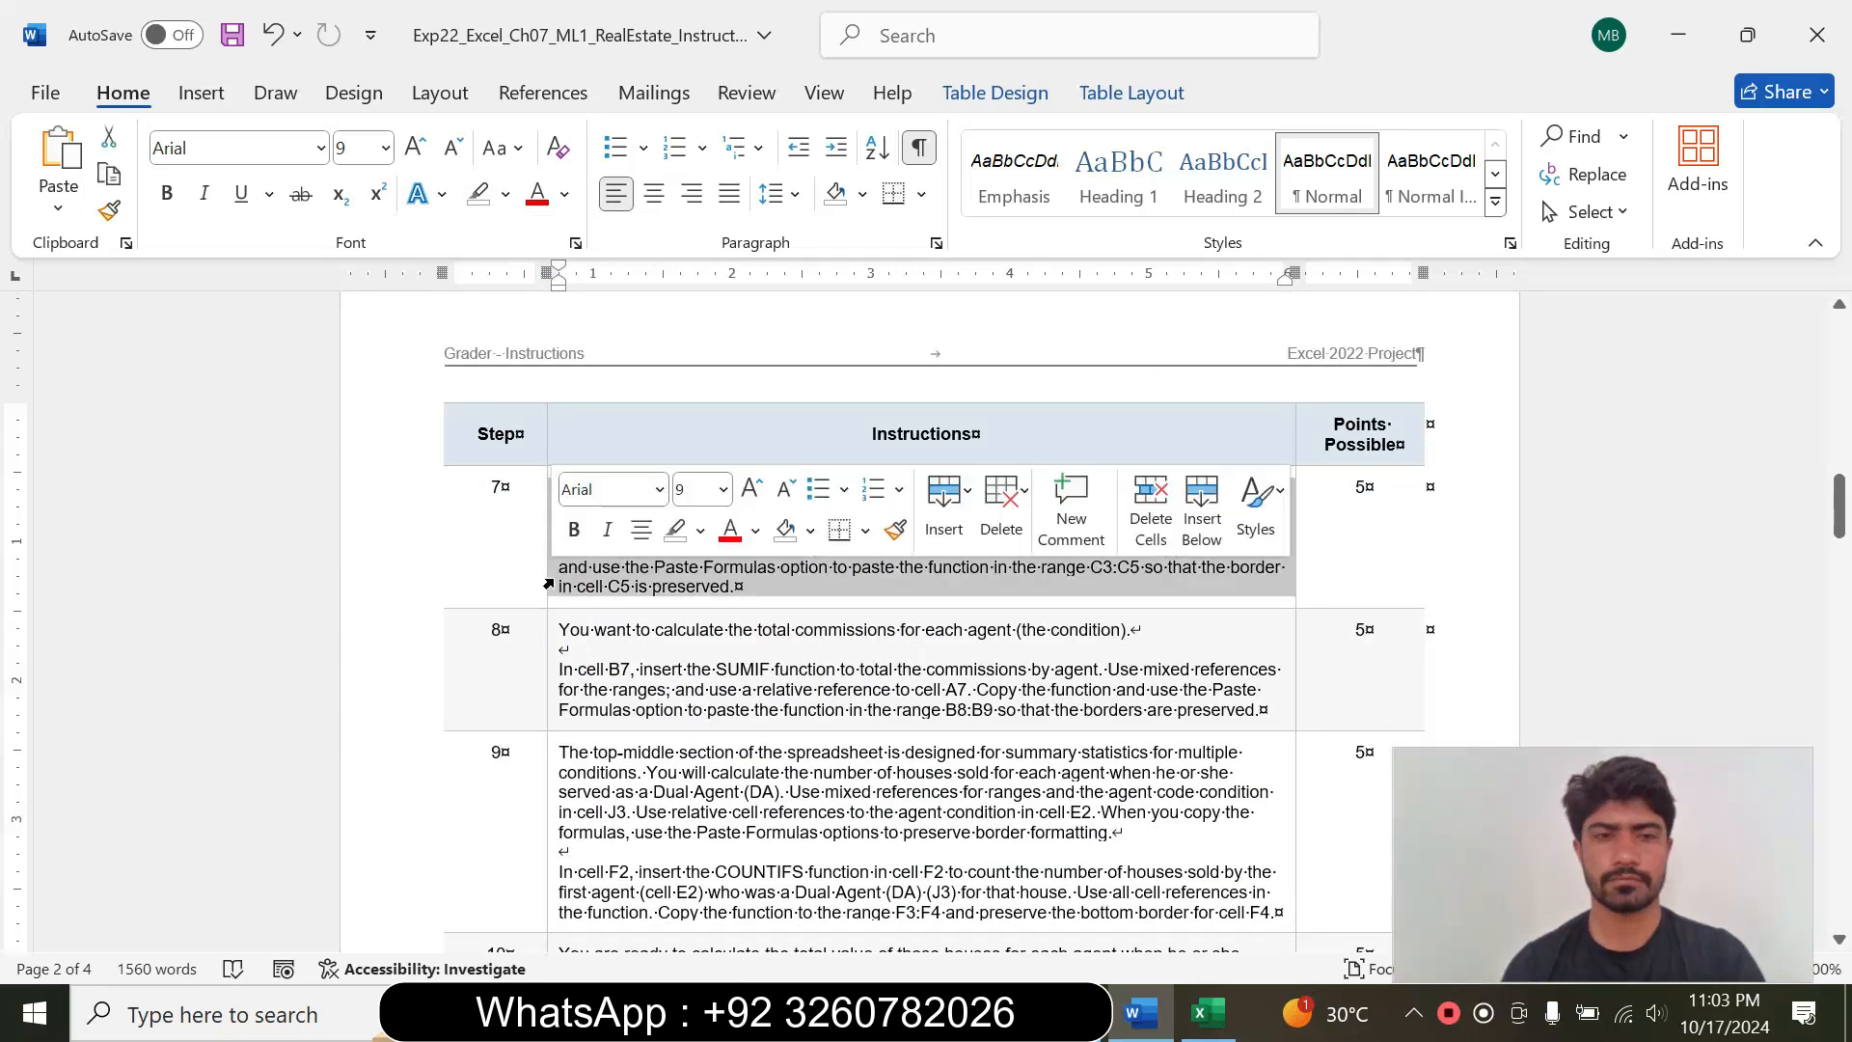
{"action": "left_click", "coordinate": [723, 489]}
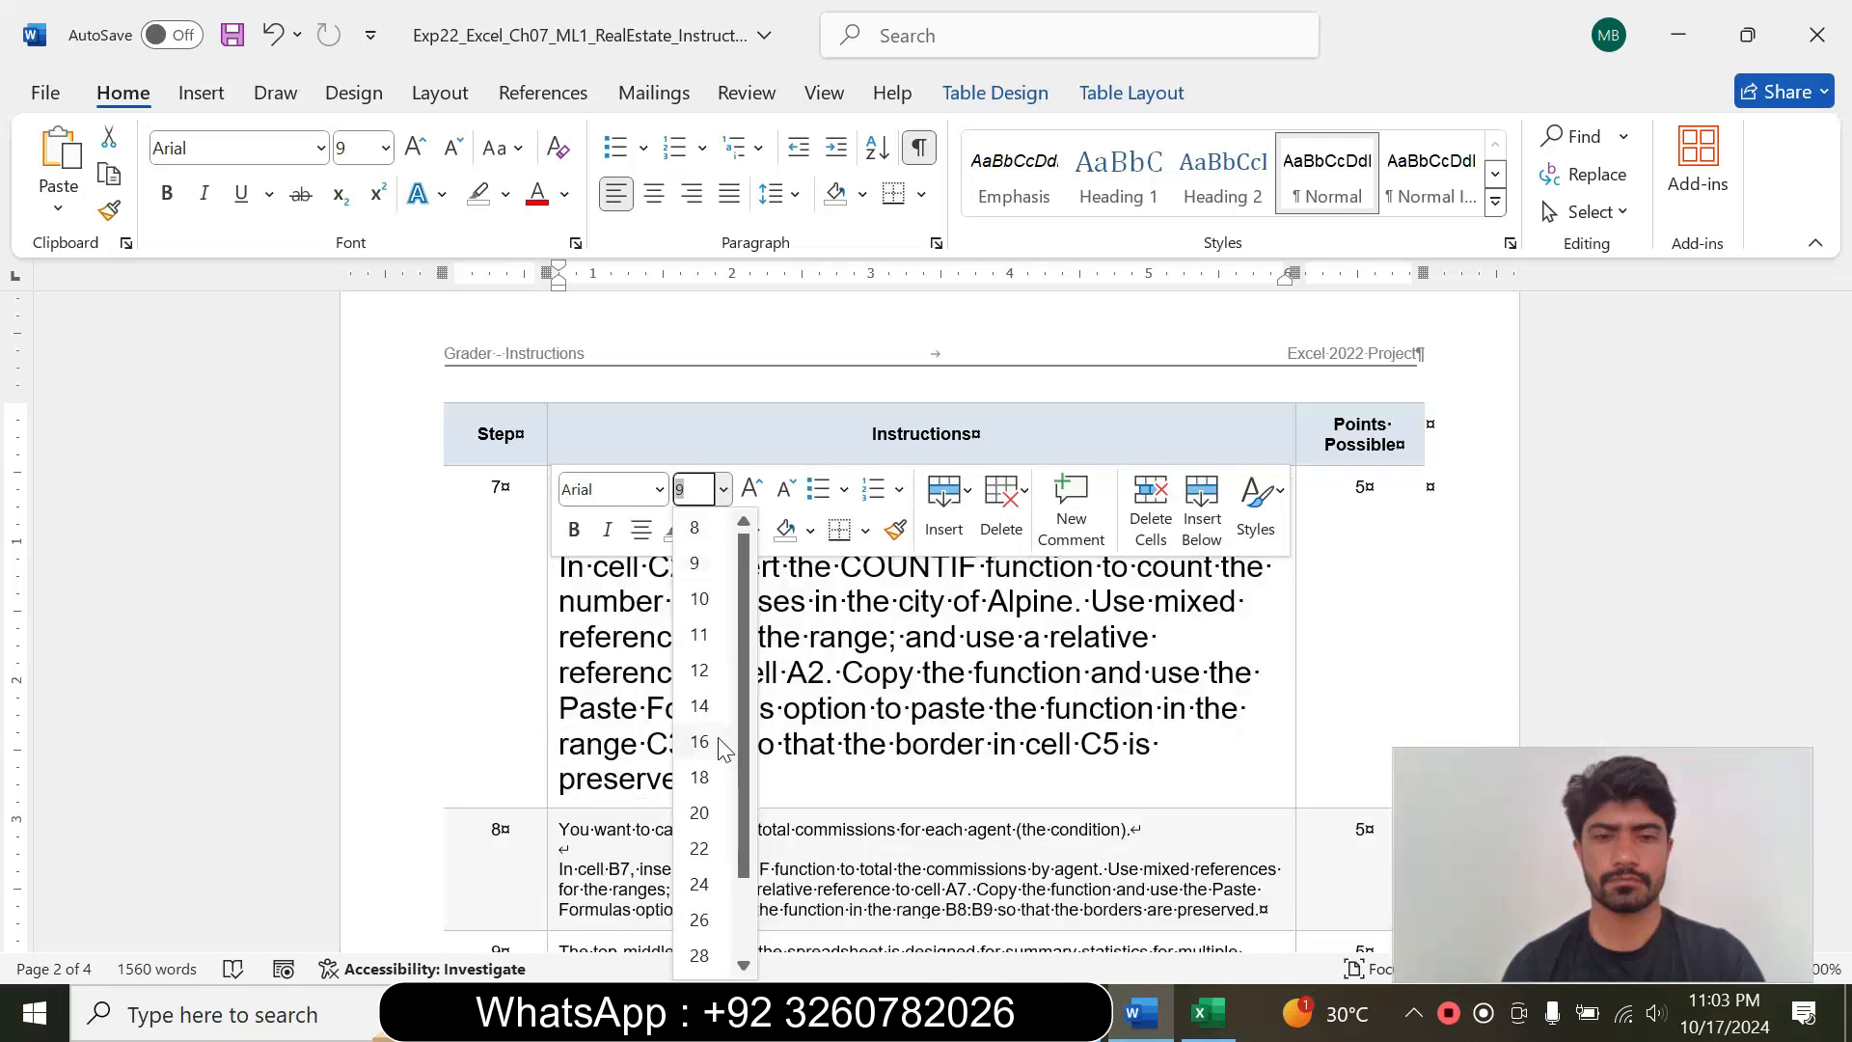
{"action": "left_click", "coordinate": [701, 705]}
{"action": "left_click", "coordinate": [700, 529]}
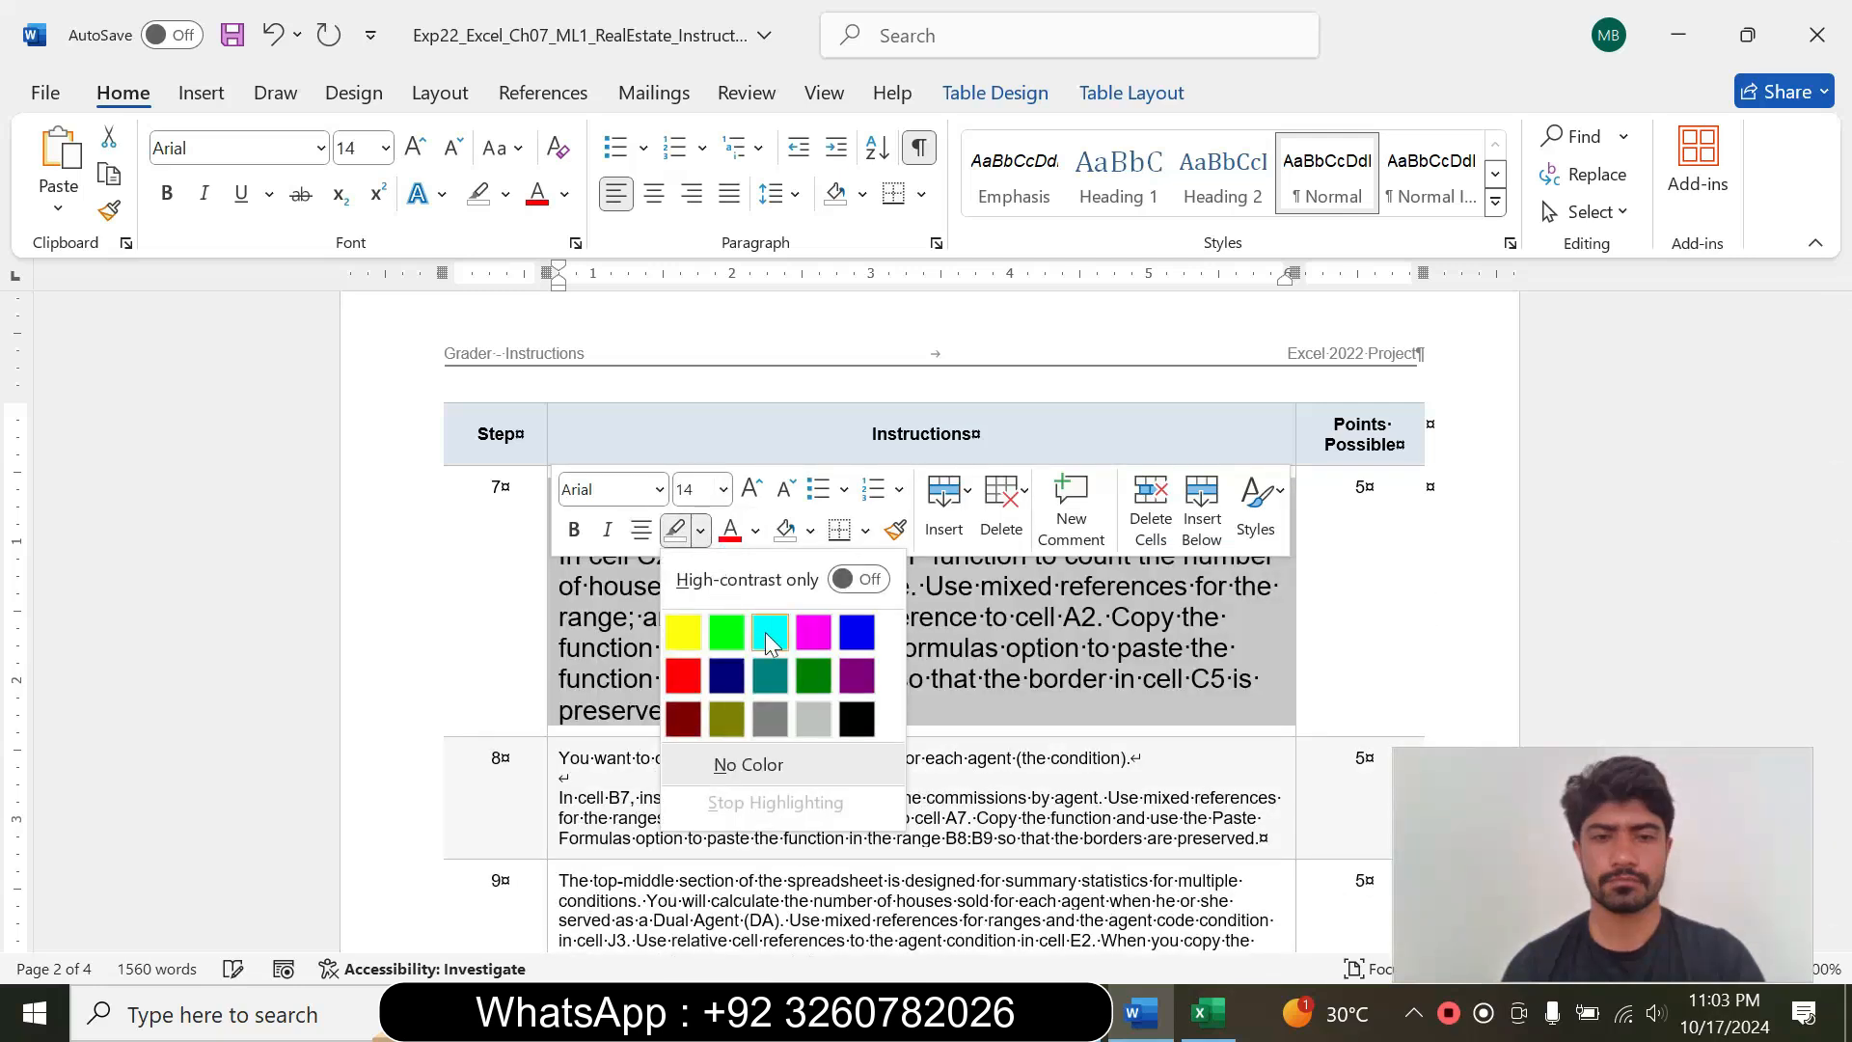
{"action": "left_click", "coordinate": [763, 622]}
Step: Read the step 7 instructions on inserting and copying the COUNTIF function
{"action": "left_click_drag", "start_coordinate": [558, 492], "coordinate": [887, 678]}
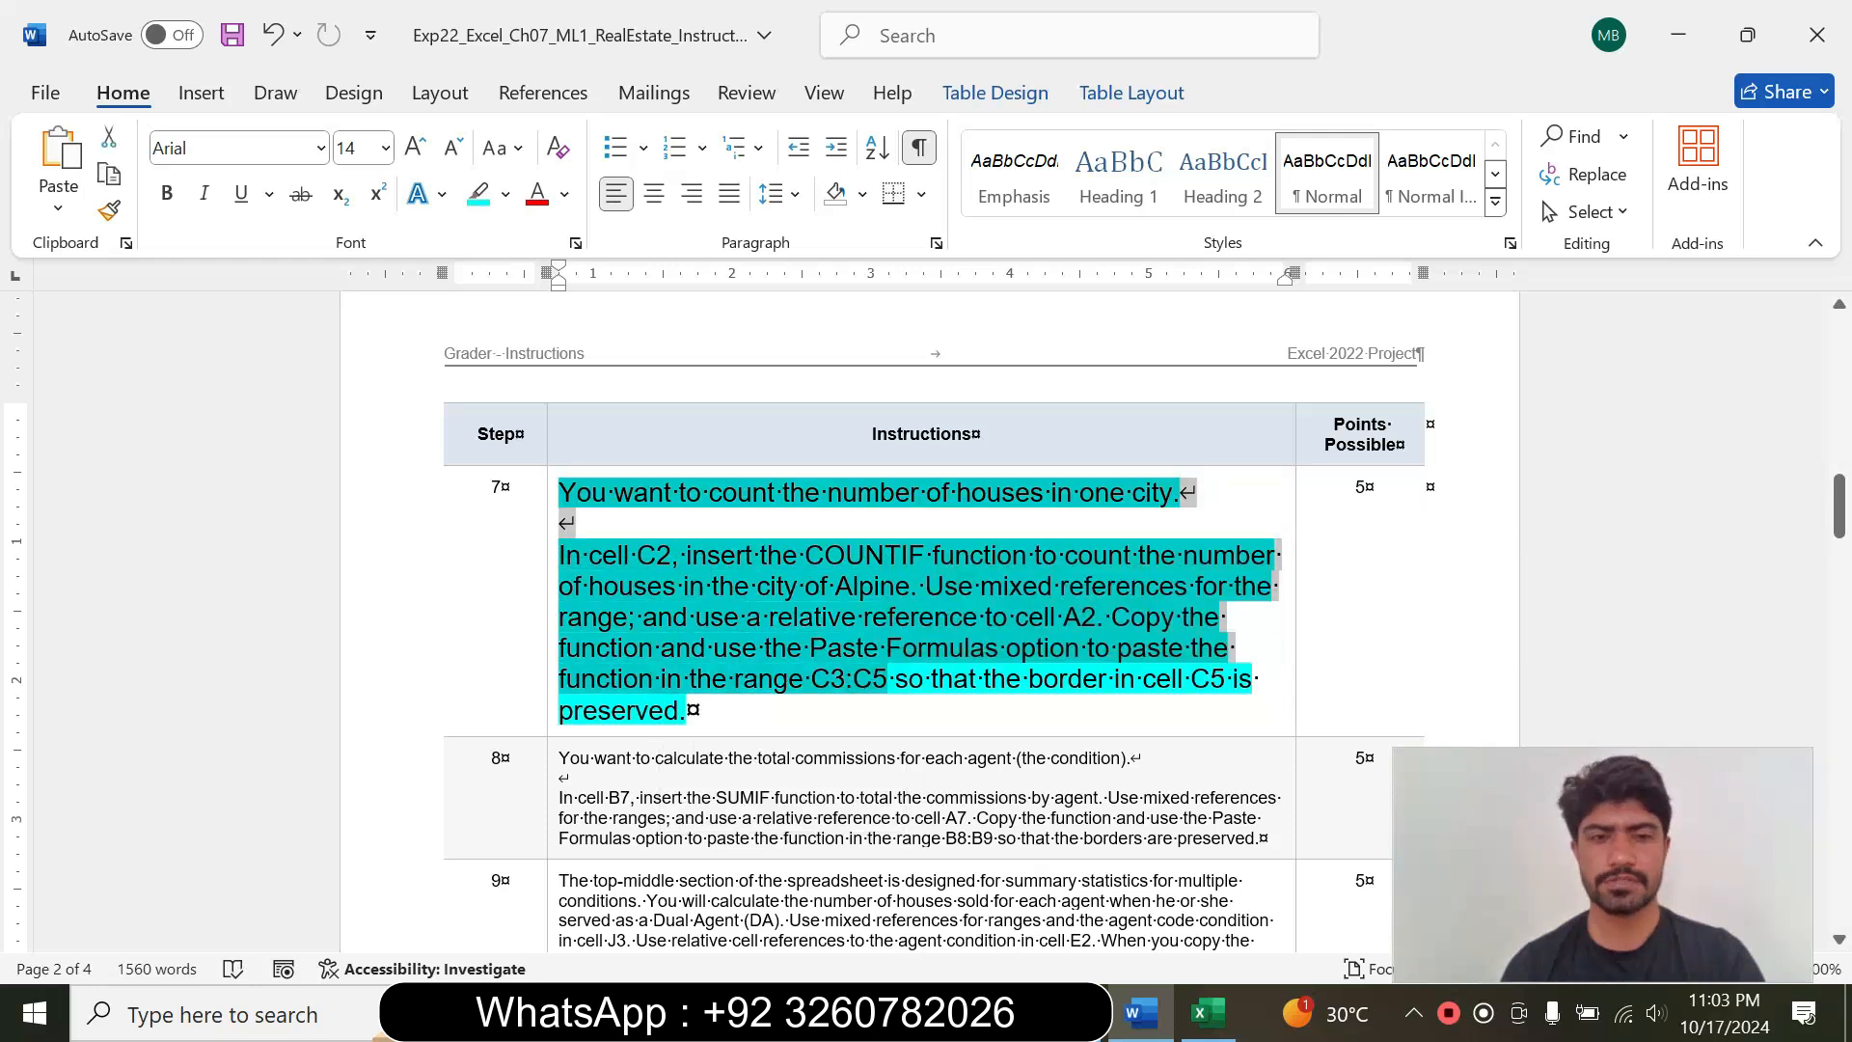
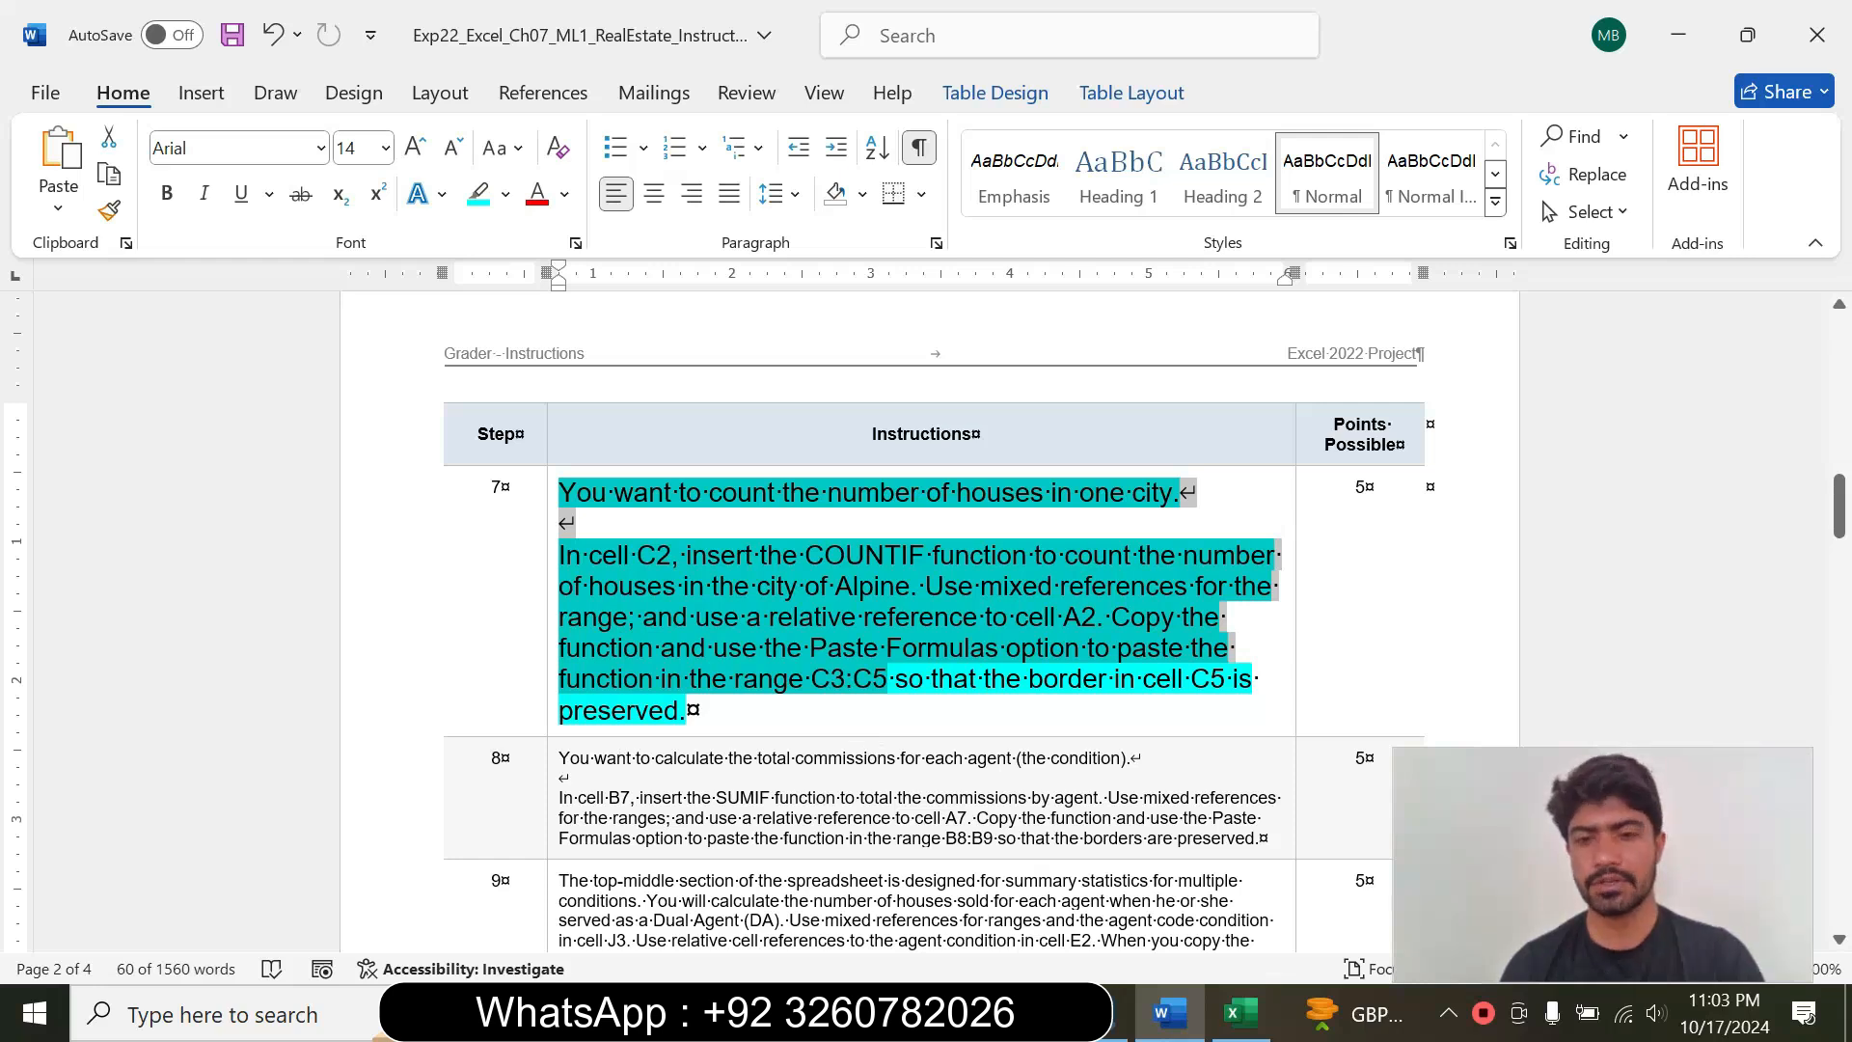
{"action": "left_click", "coordinate": [733, 710]}
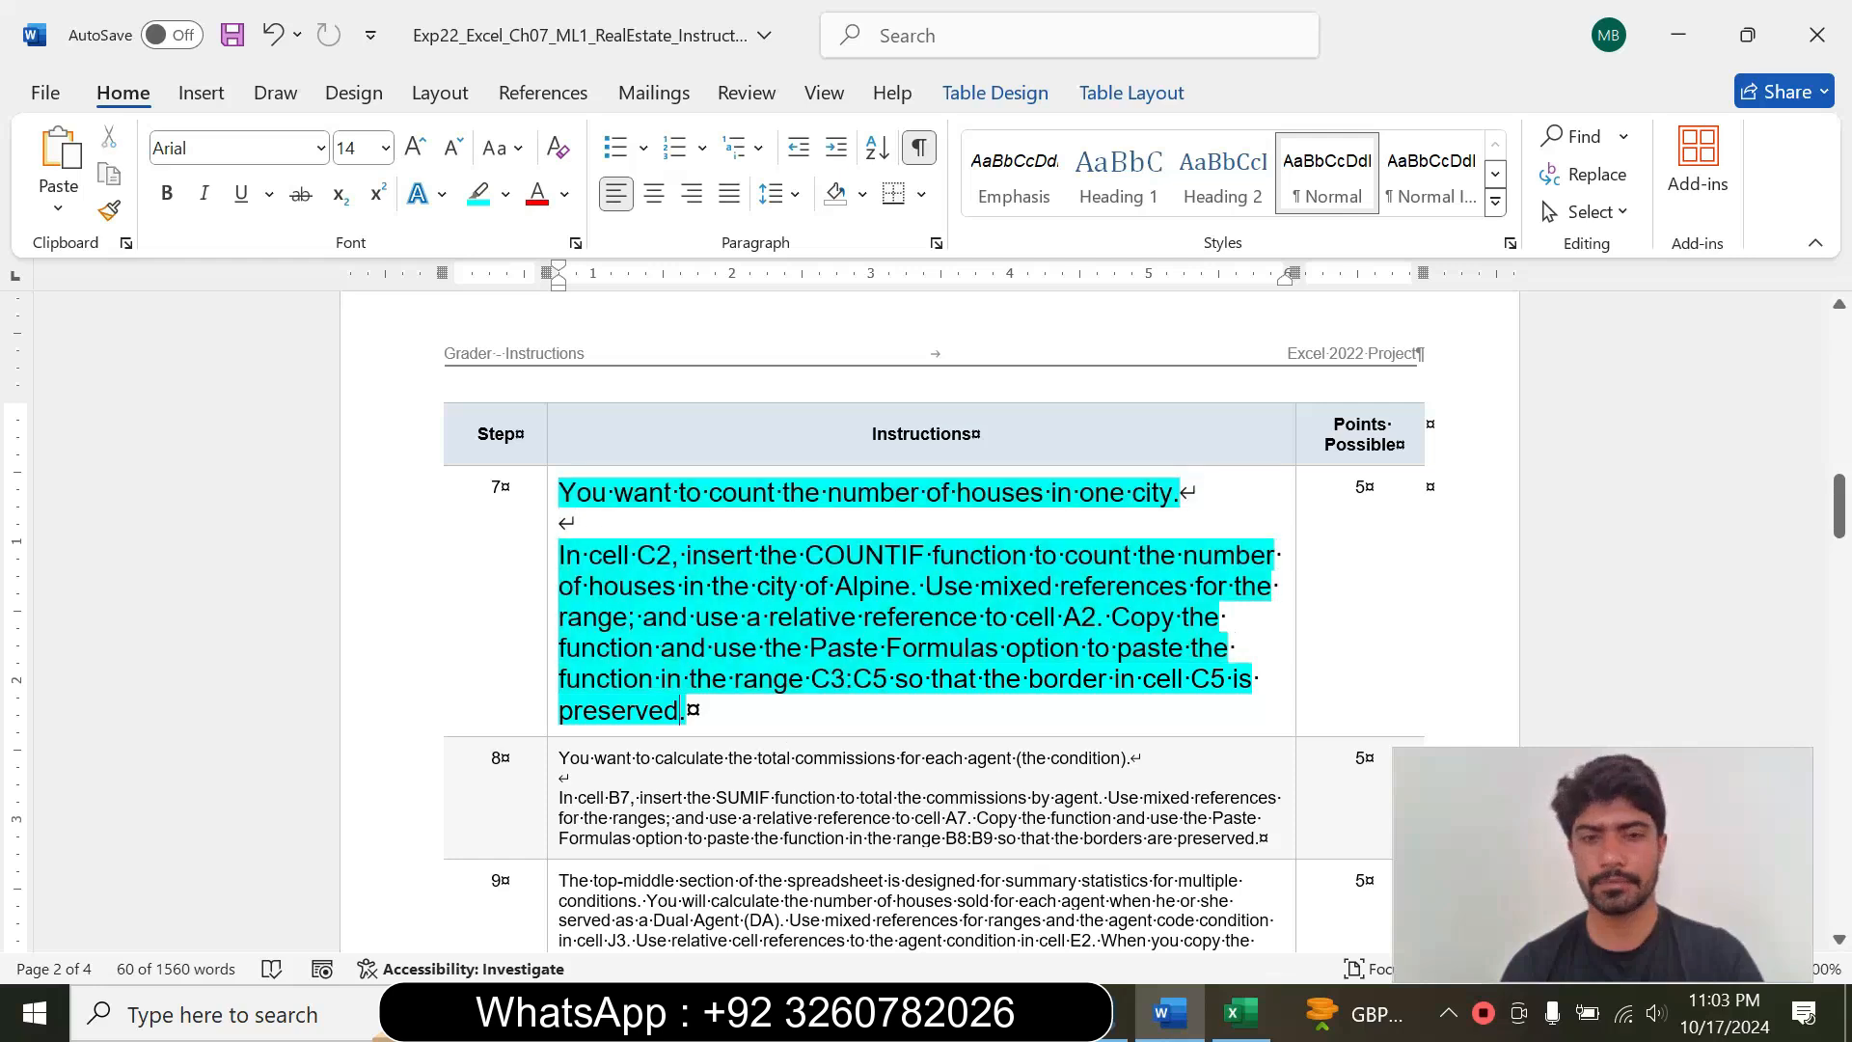
{"action": "left_click_drag", "start_coordinate": [590, 555], "coordinate": [883, 648]}
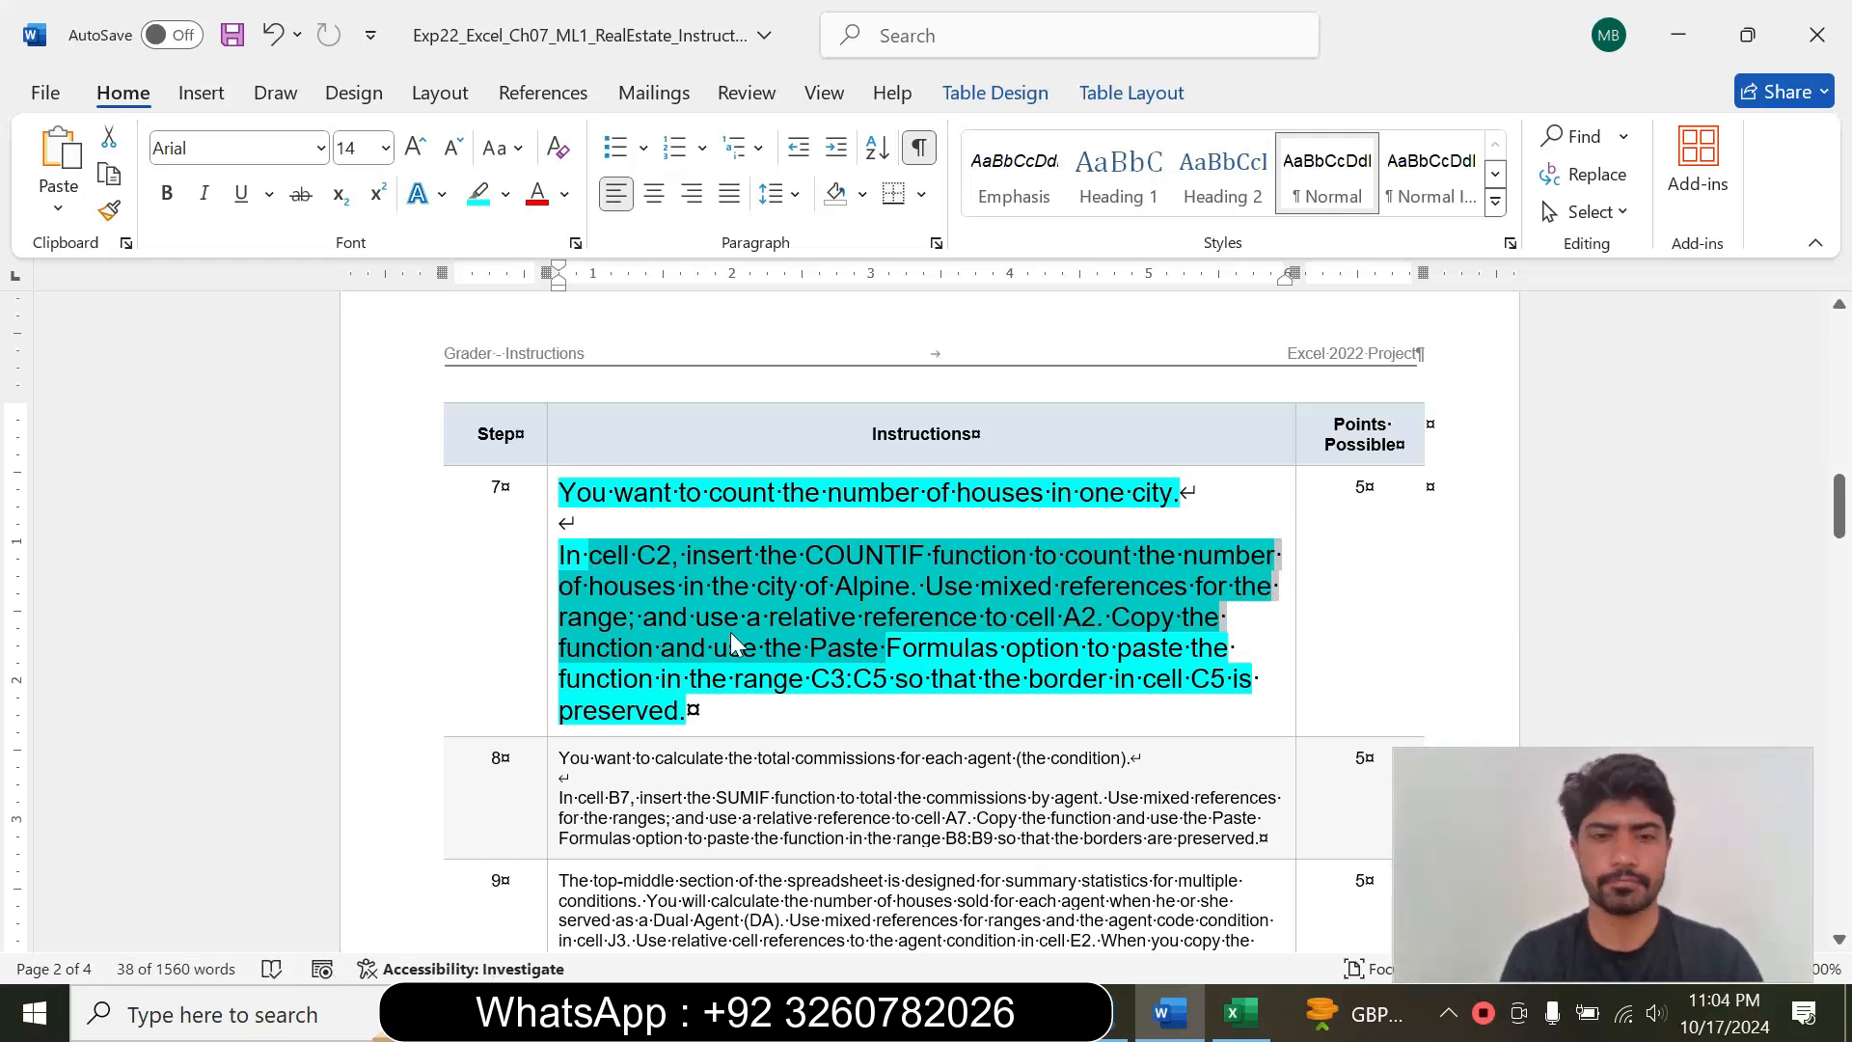
Step: Switch to the Excel workbook, start a COUNTIF function in cell C2 and open its function arguments
{"action": "left_click", "coordinate": [1241, 1013]}
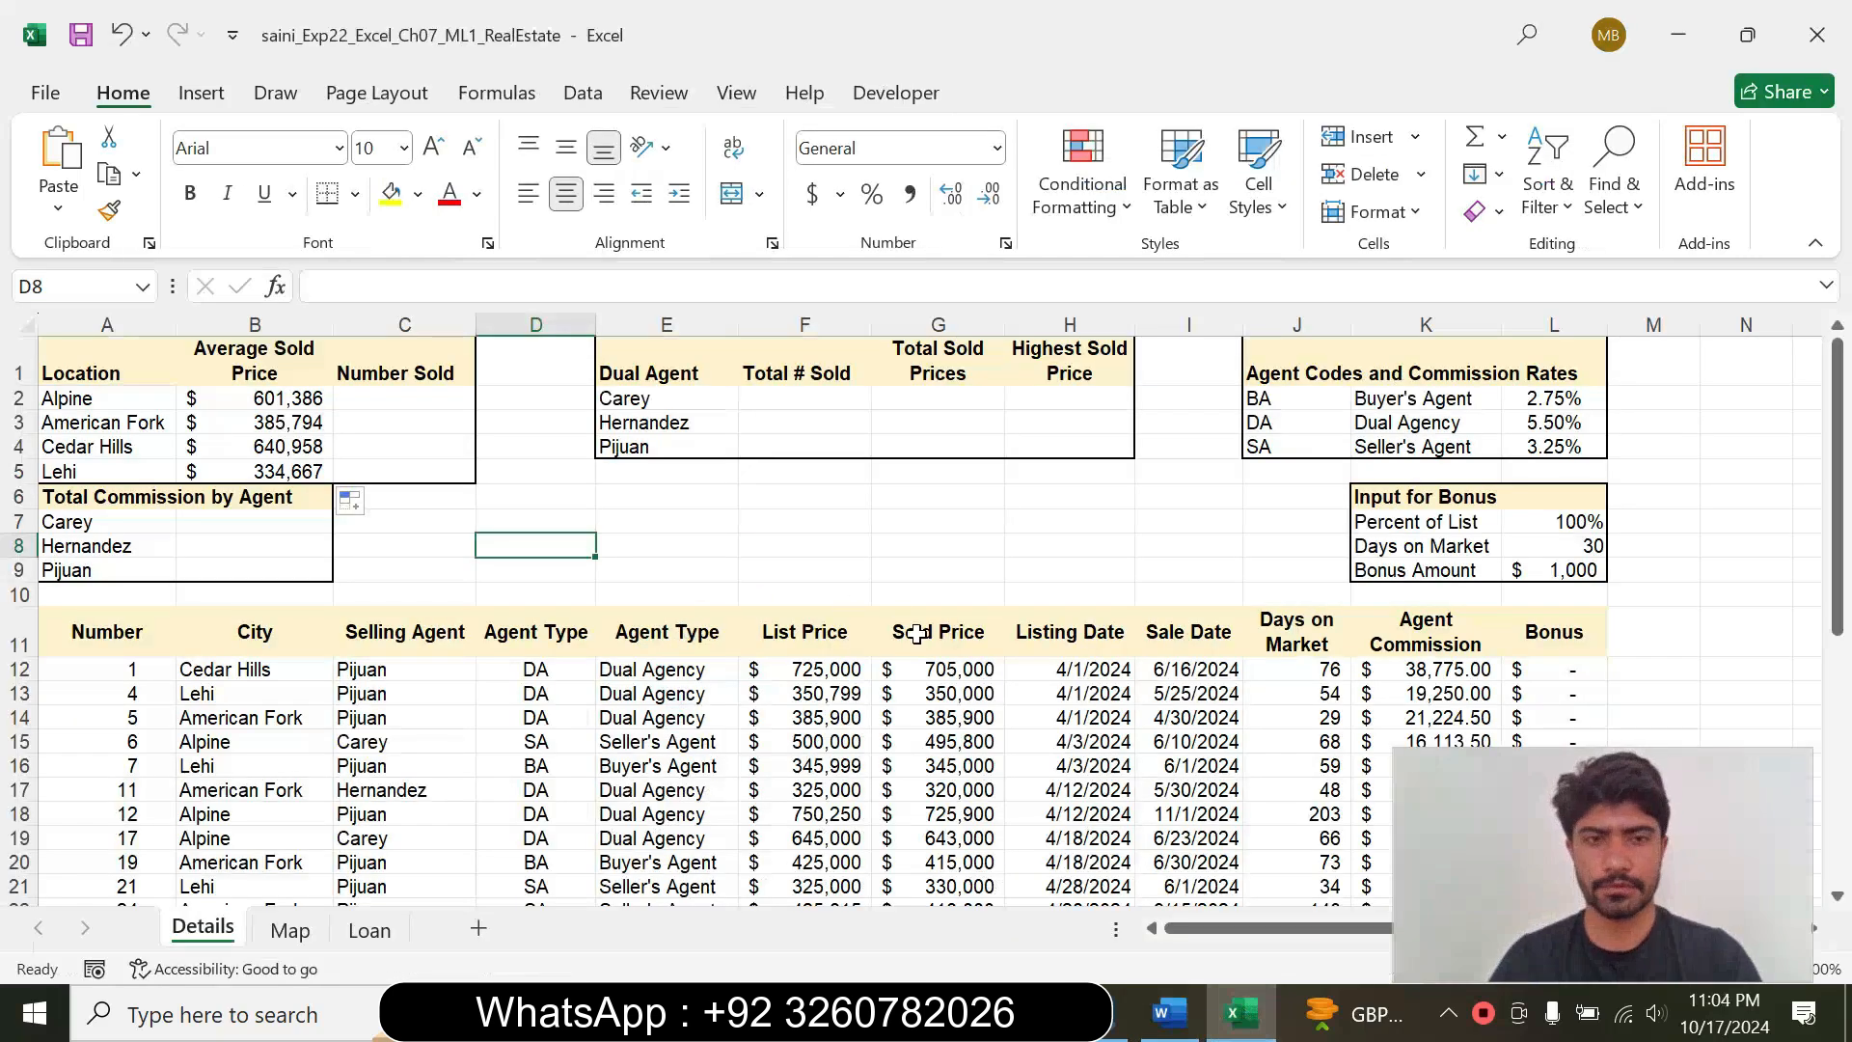
{"action": "left_click", "coordinate": [386, 398]}
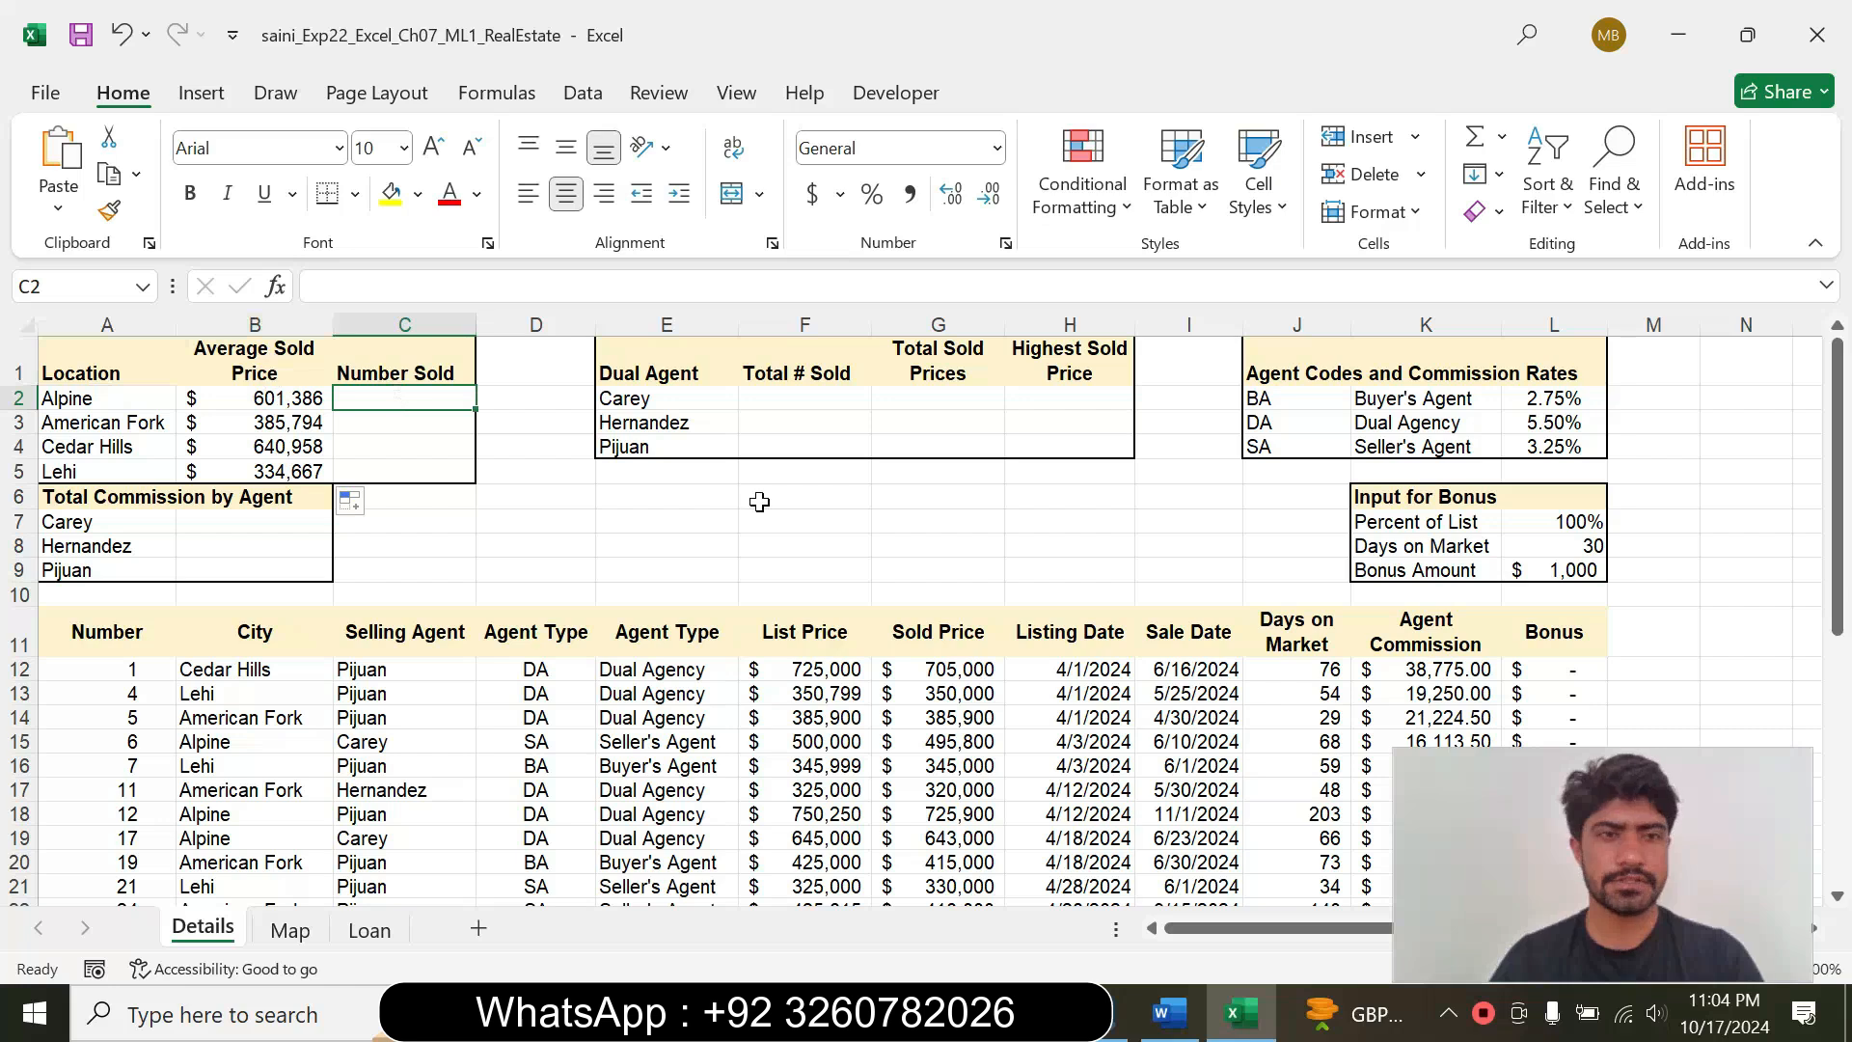
{"action": "left_click", "coordinate": [1169, 1013]}
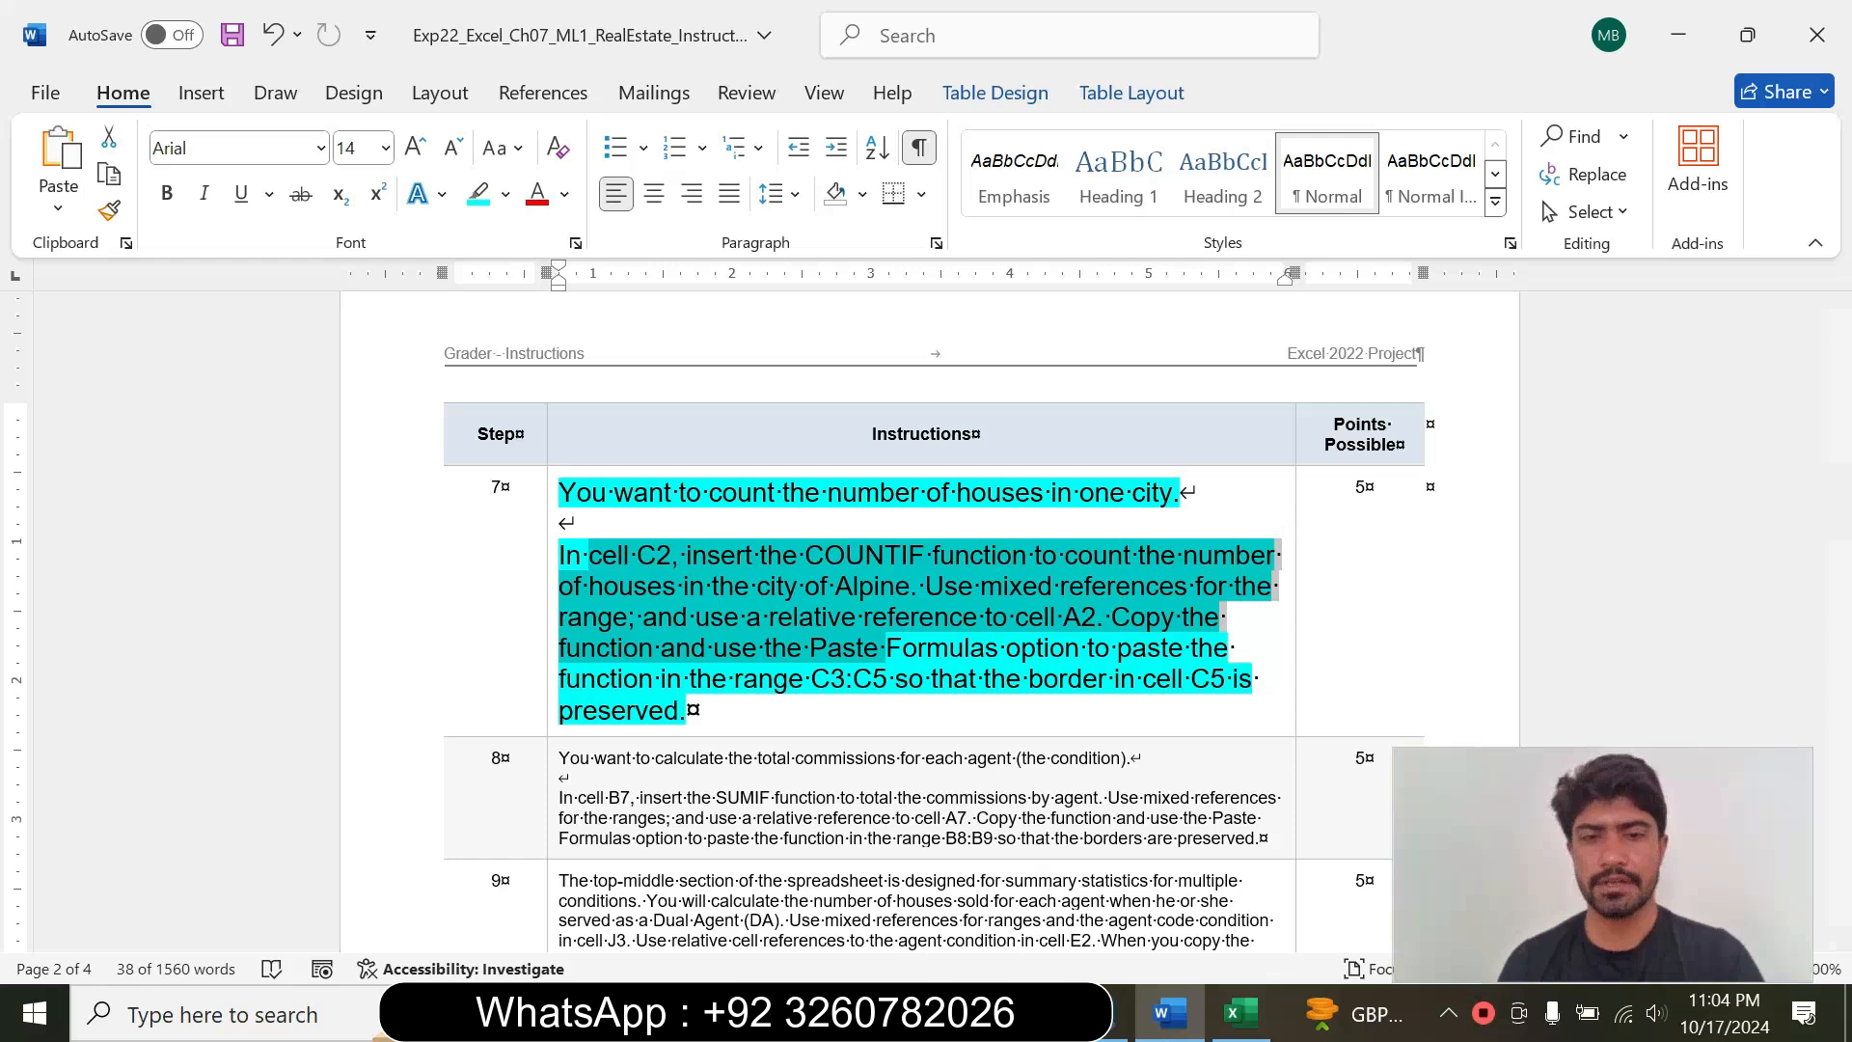
{"action": "left_click", "coordinate": [1241, 1013]}
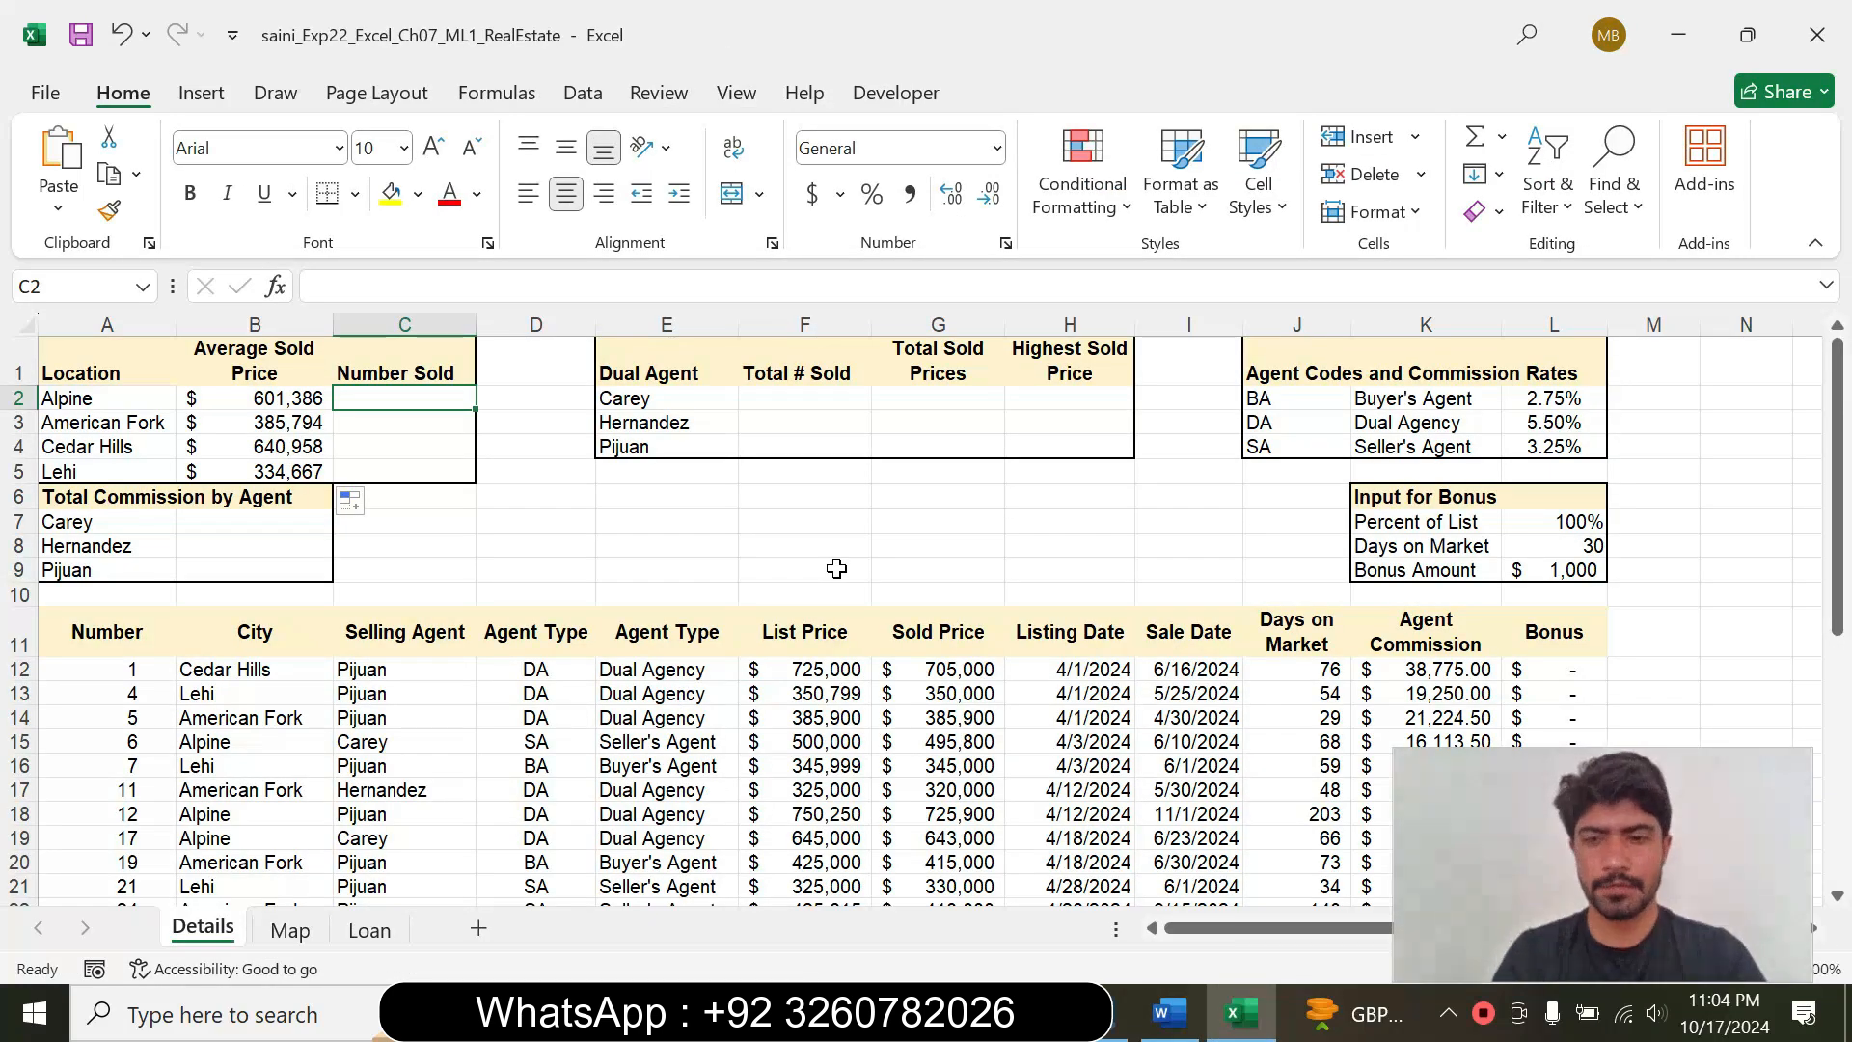
{"action": "type", "text": "=count"}
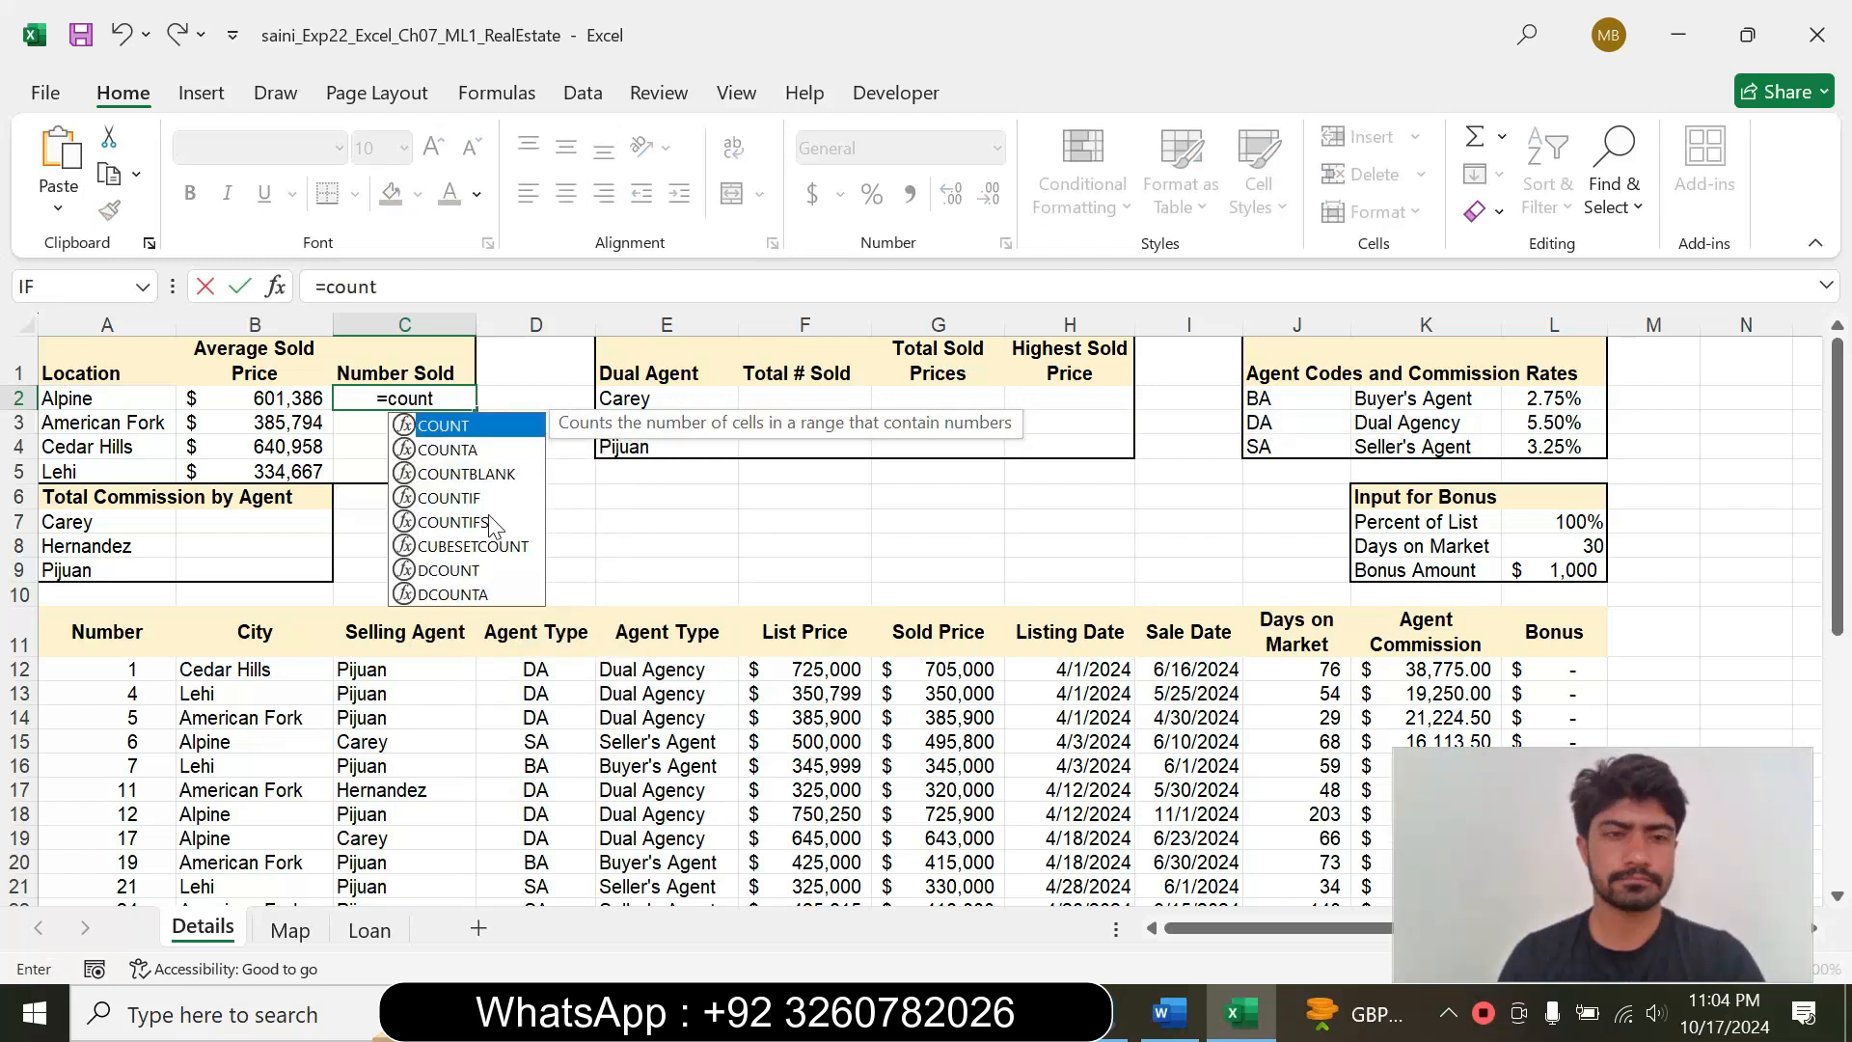
{"action": "double_click", "coordinate": [476, 499]}
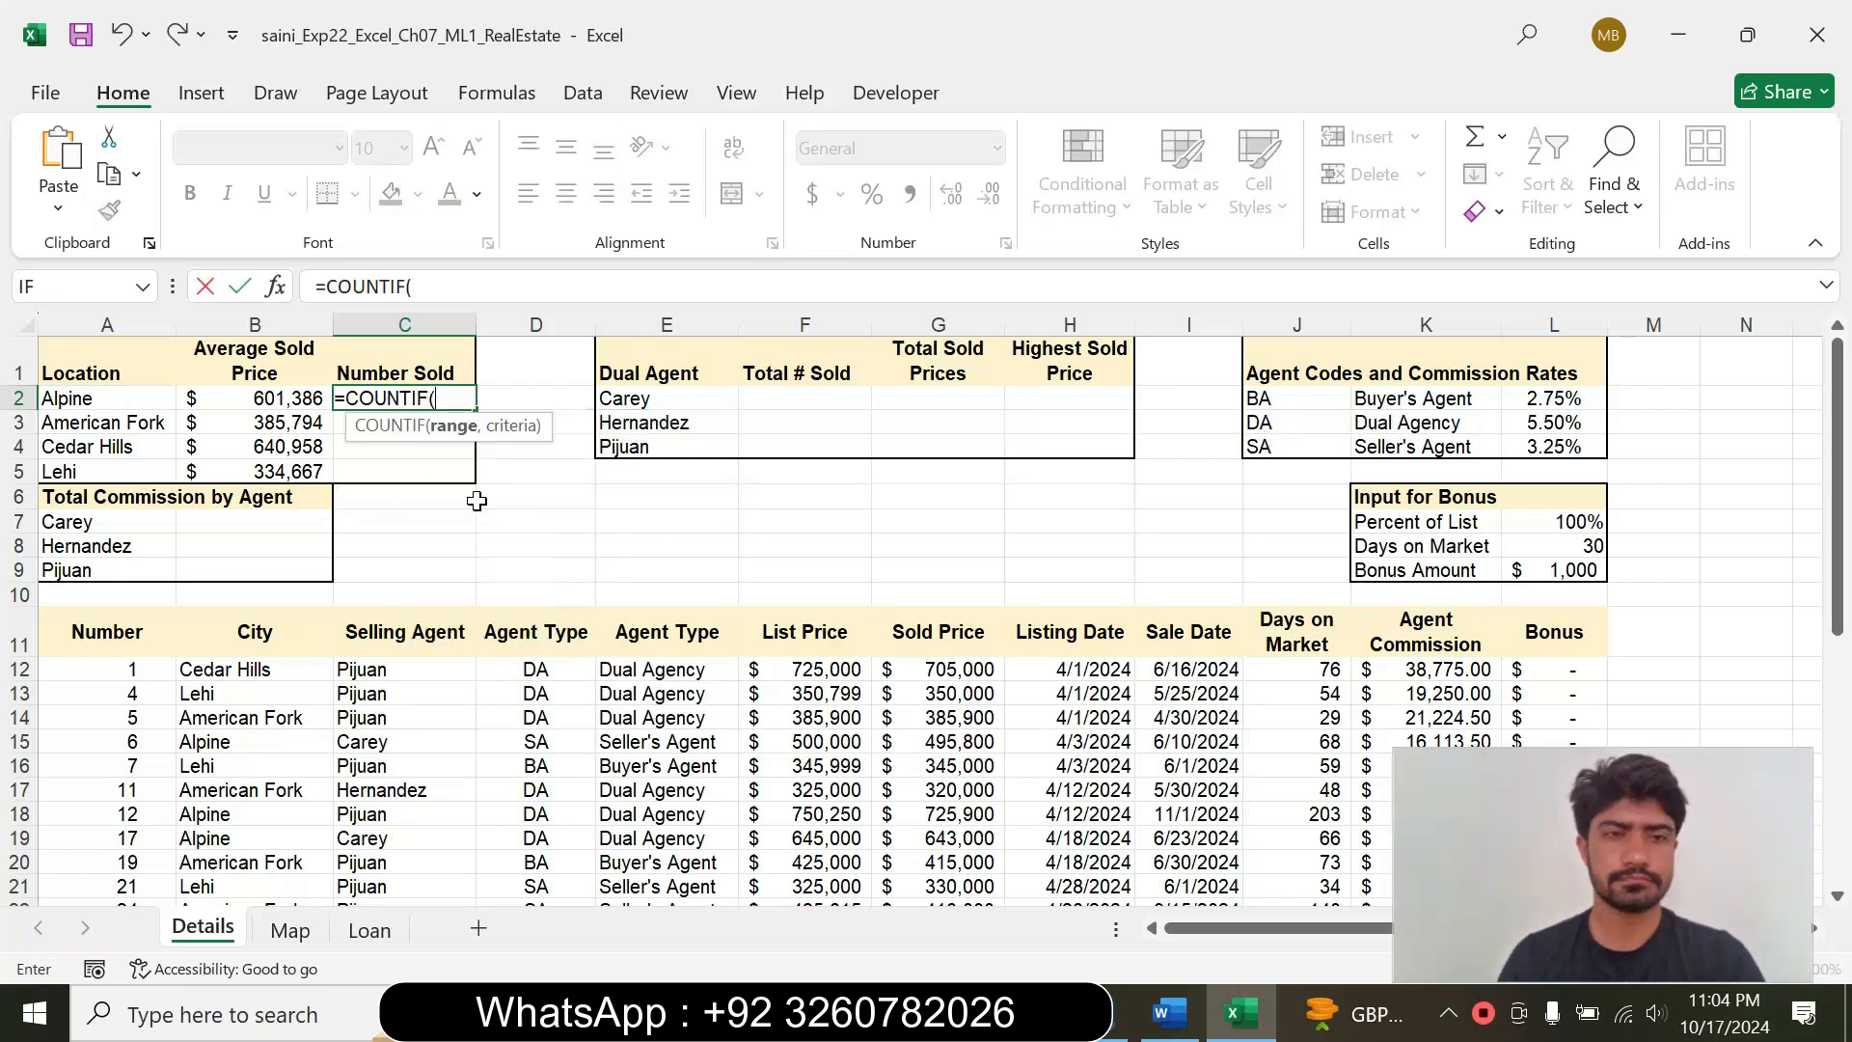
{"action": "left_click", "coordinate": [278, 284]}
{"action": "left_click_drag", "start_coordinate": [644, 226], "coordinate": [761, 198]}
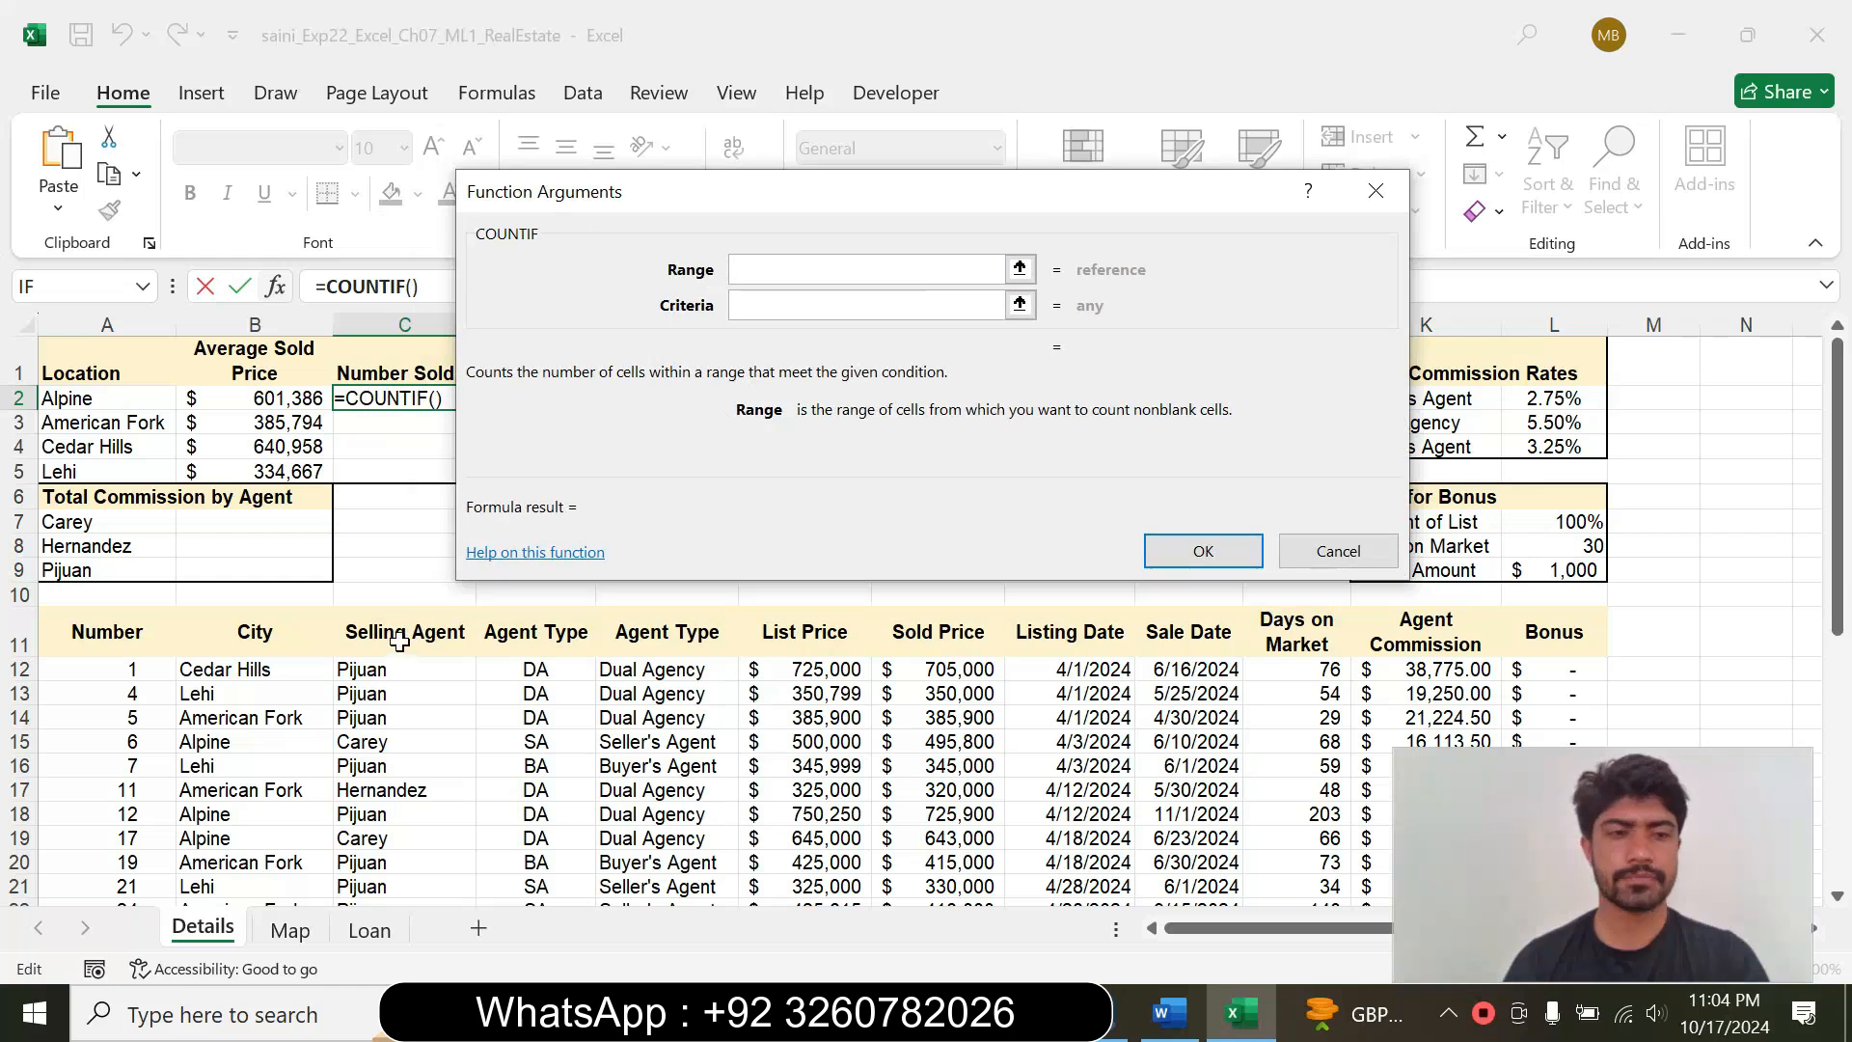
Step: Set the COUNTIF range to the City column cells as the absolute reference $B$12:$B$39
{"action": "left_click", "coordinate": [273, 673]}
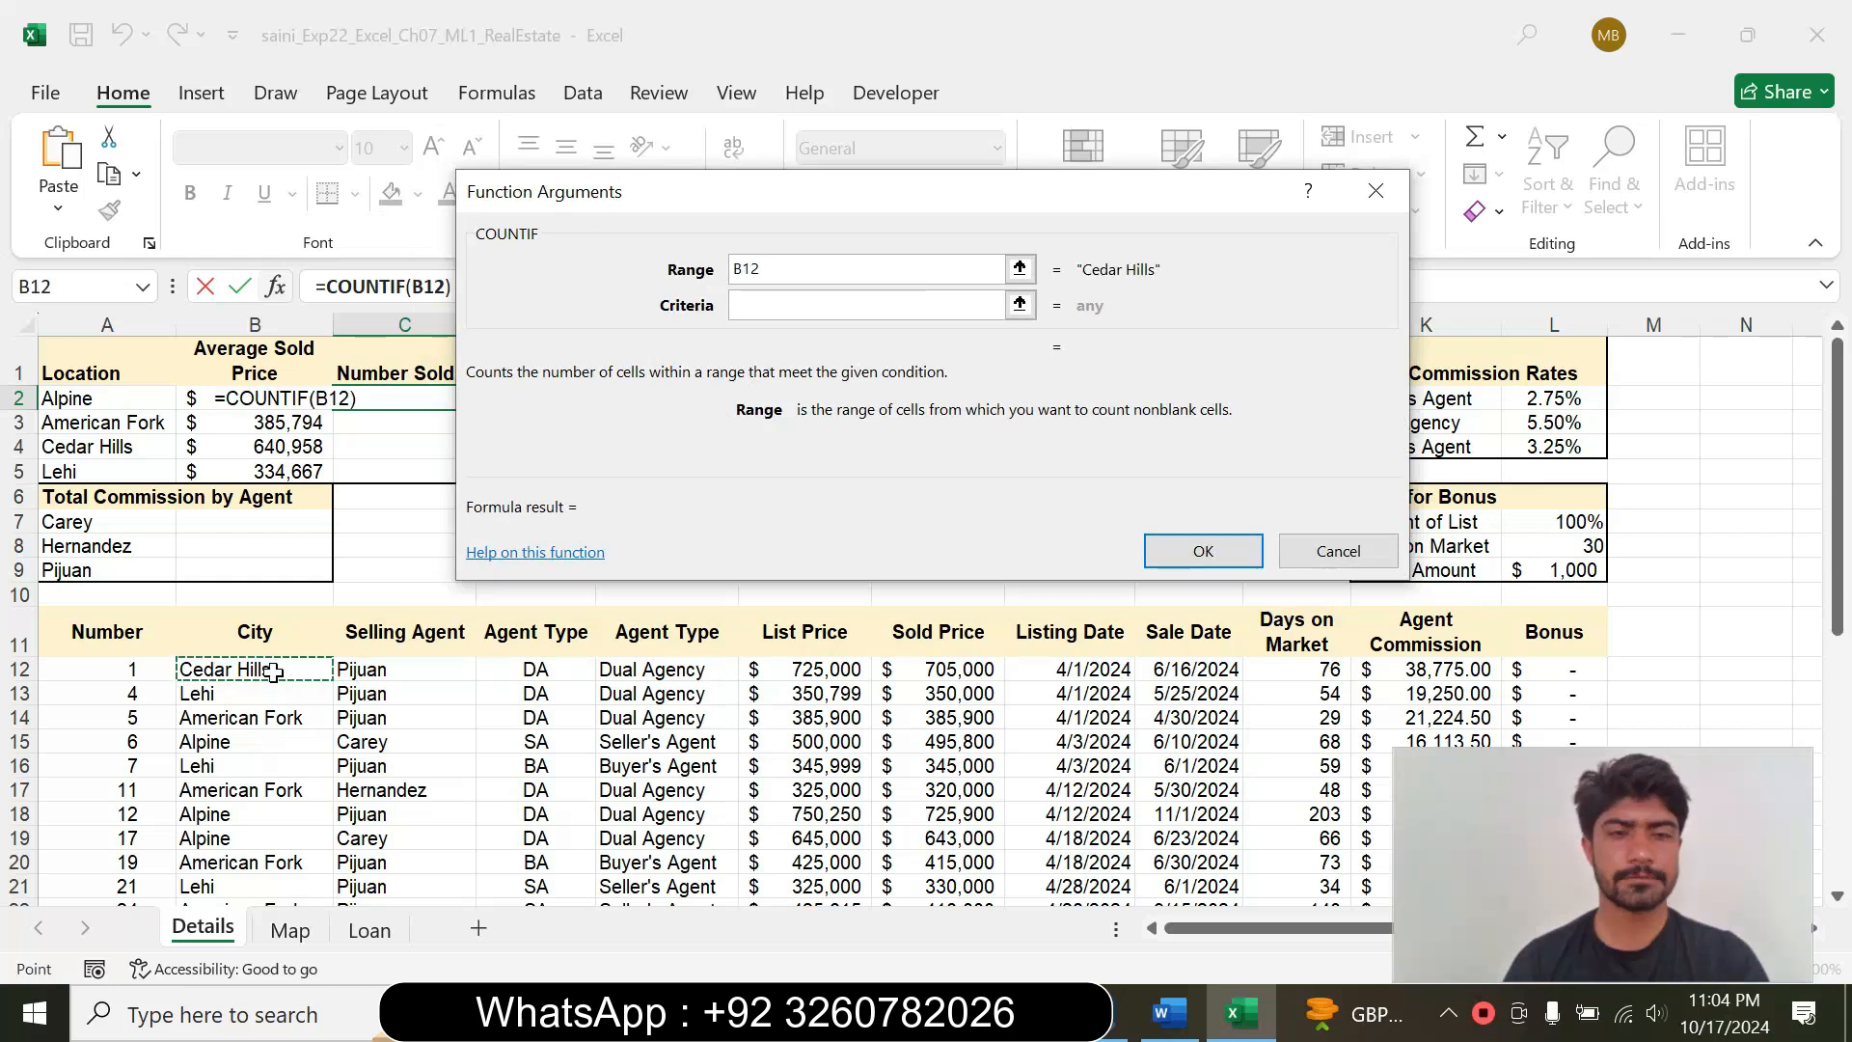
{"action": "left_click_drag", "start_coordinate": [273, 673], "coordinate": [266, 865]}
{"action": "key", "text": "F4"}
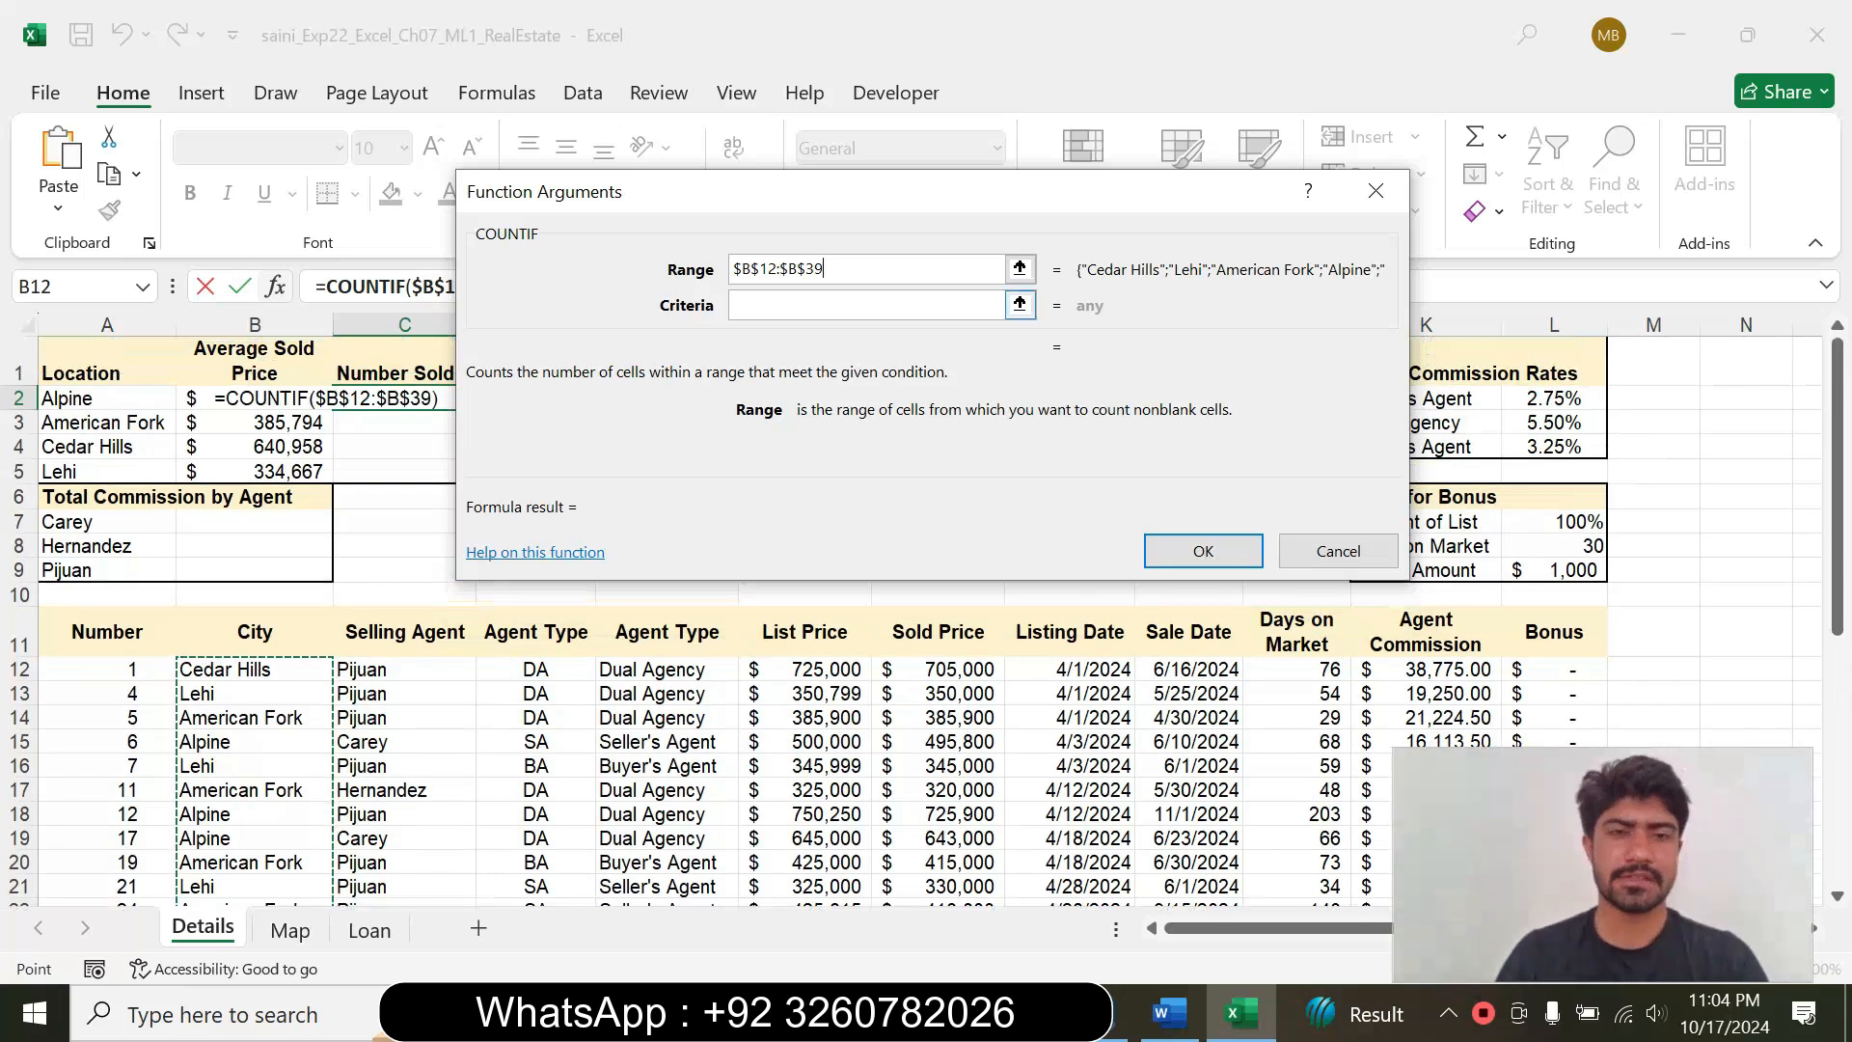
{"action": "key", "text": "Tab"}
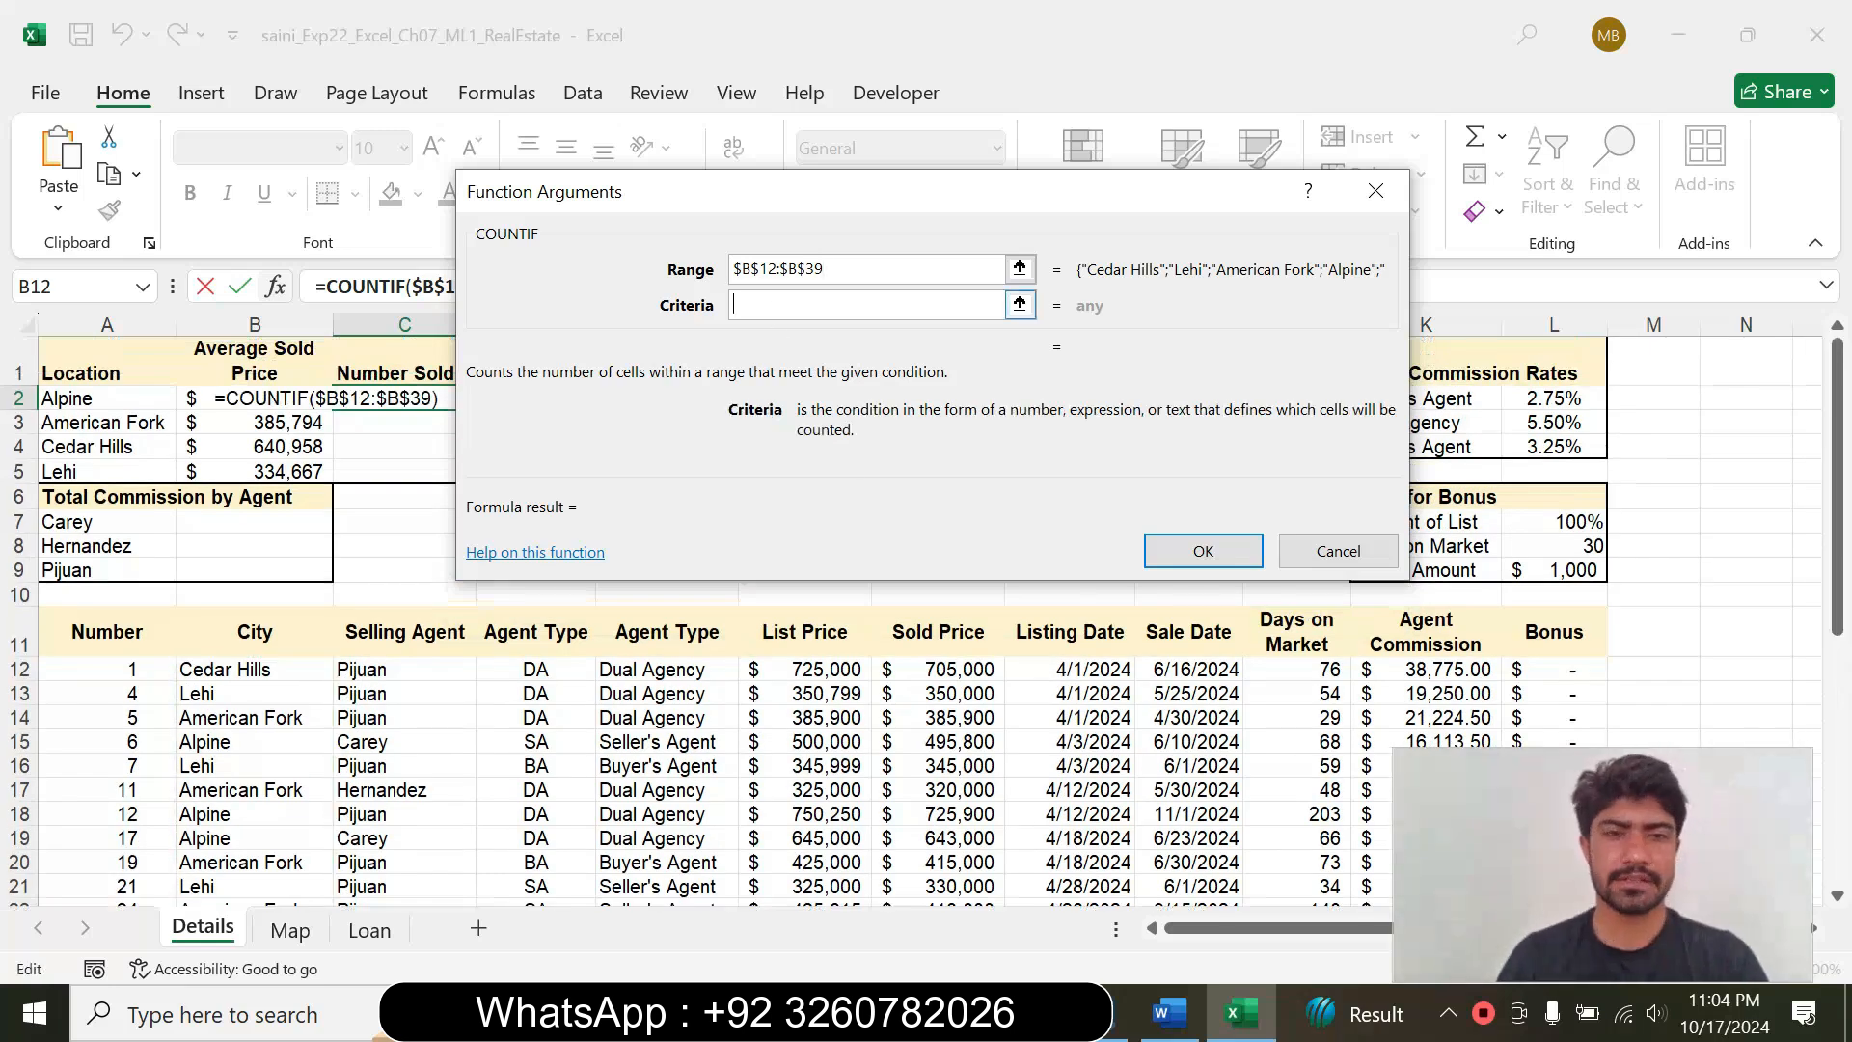
Step: Recheck the criteria instruction in Word, set the COUNTIF criteria to A2 in Excel and insert the function
{"action": "left_click", "coordinate": [1186, 1028]}
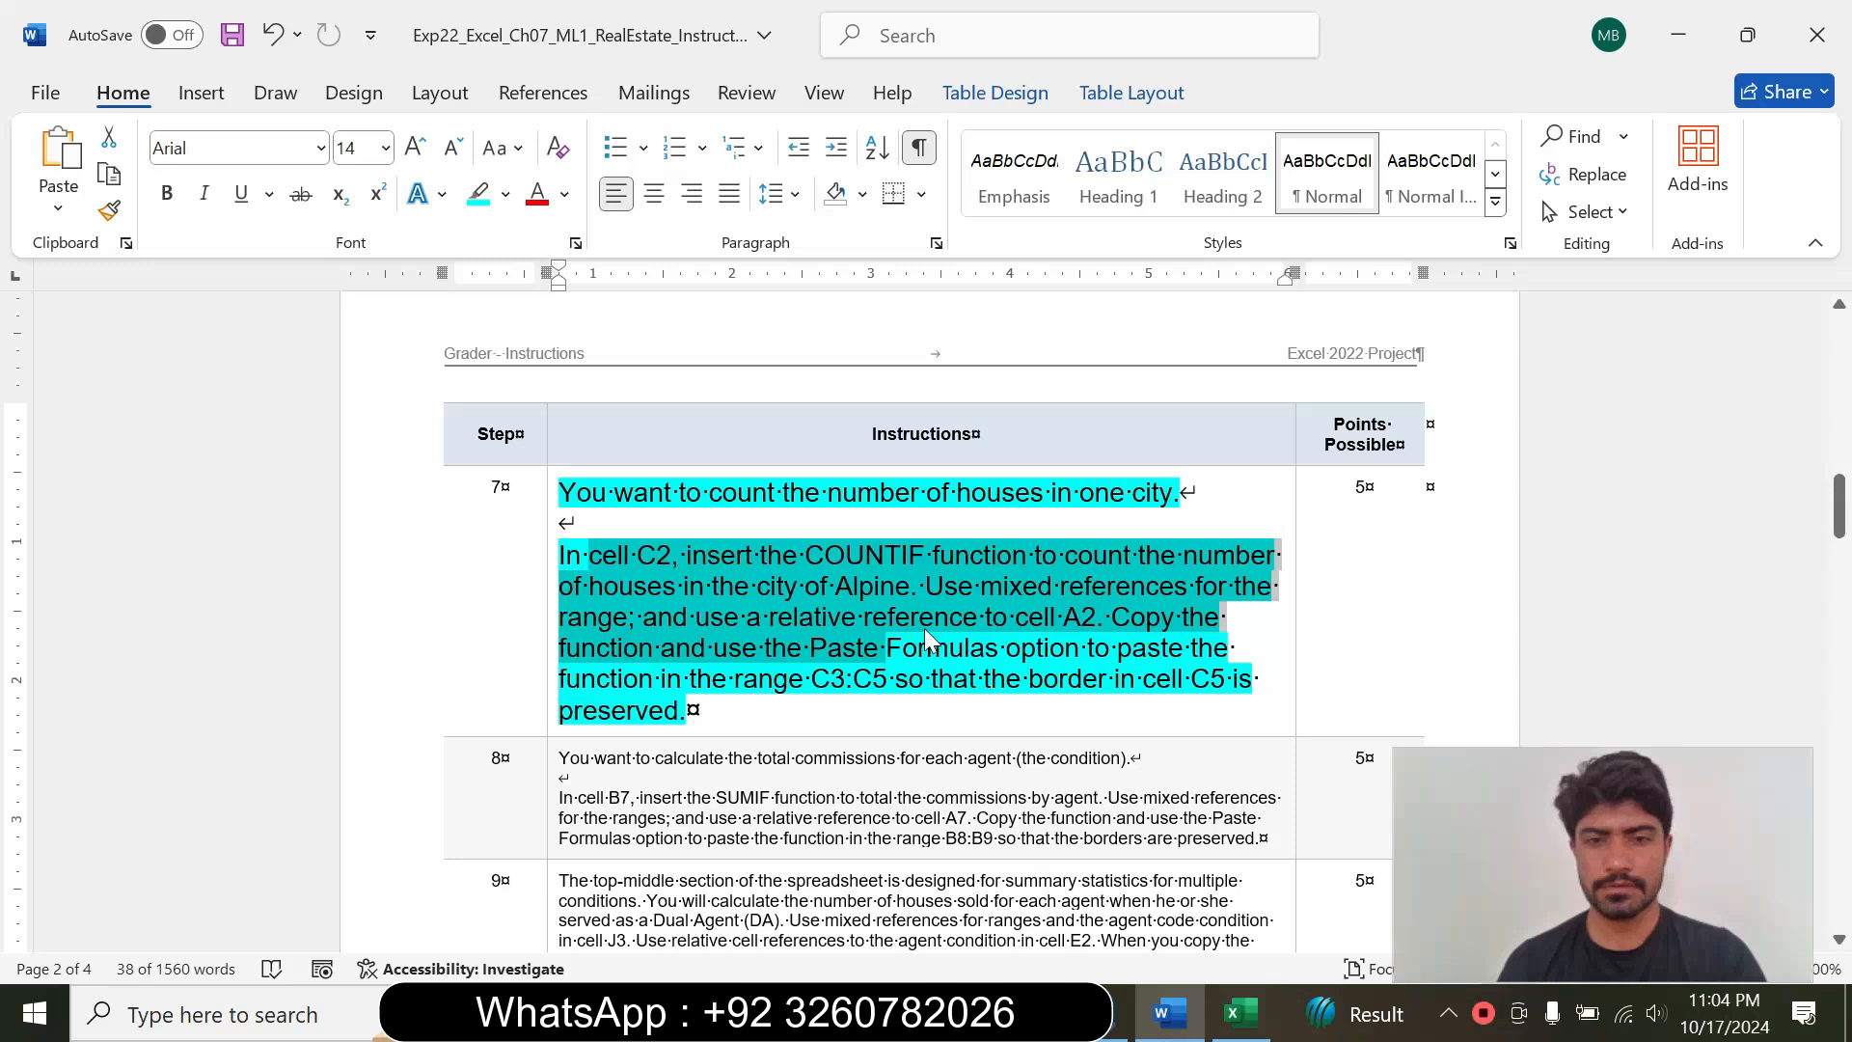
{"action": "left_click", "coordinate": [1242, 1013]}
{"action": "left_click_drag", "start_coordinate": [767, 201], "coordinate": [793, 214]}
{"action": "left_click", "coordinate": [113, 399]}
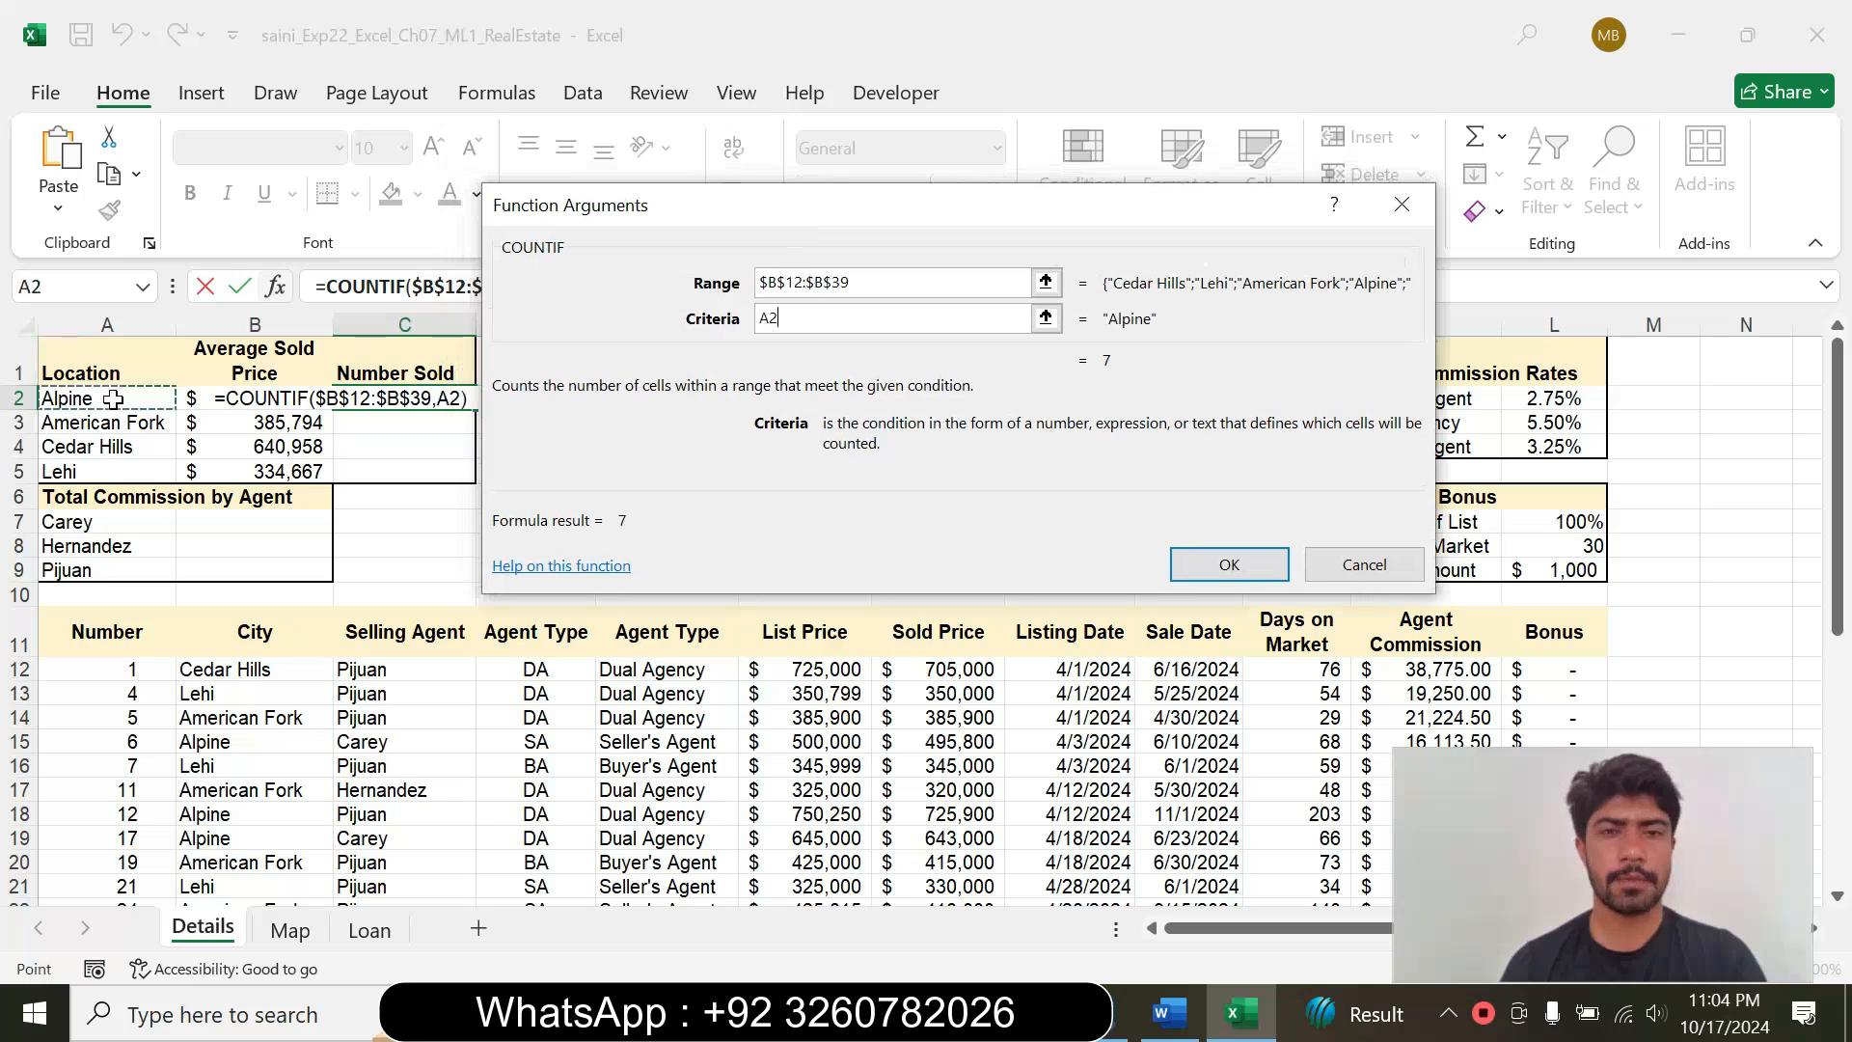
{"action": "left_click", "coordinate": [1227, 567]}
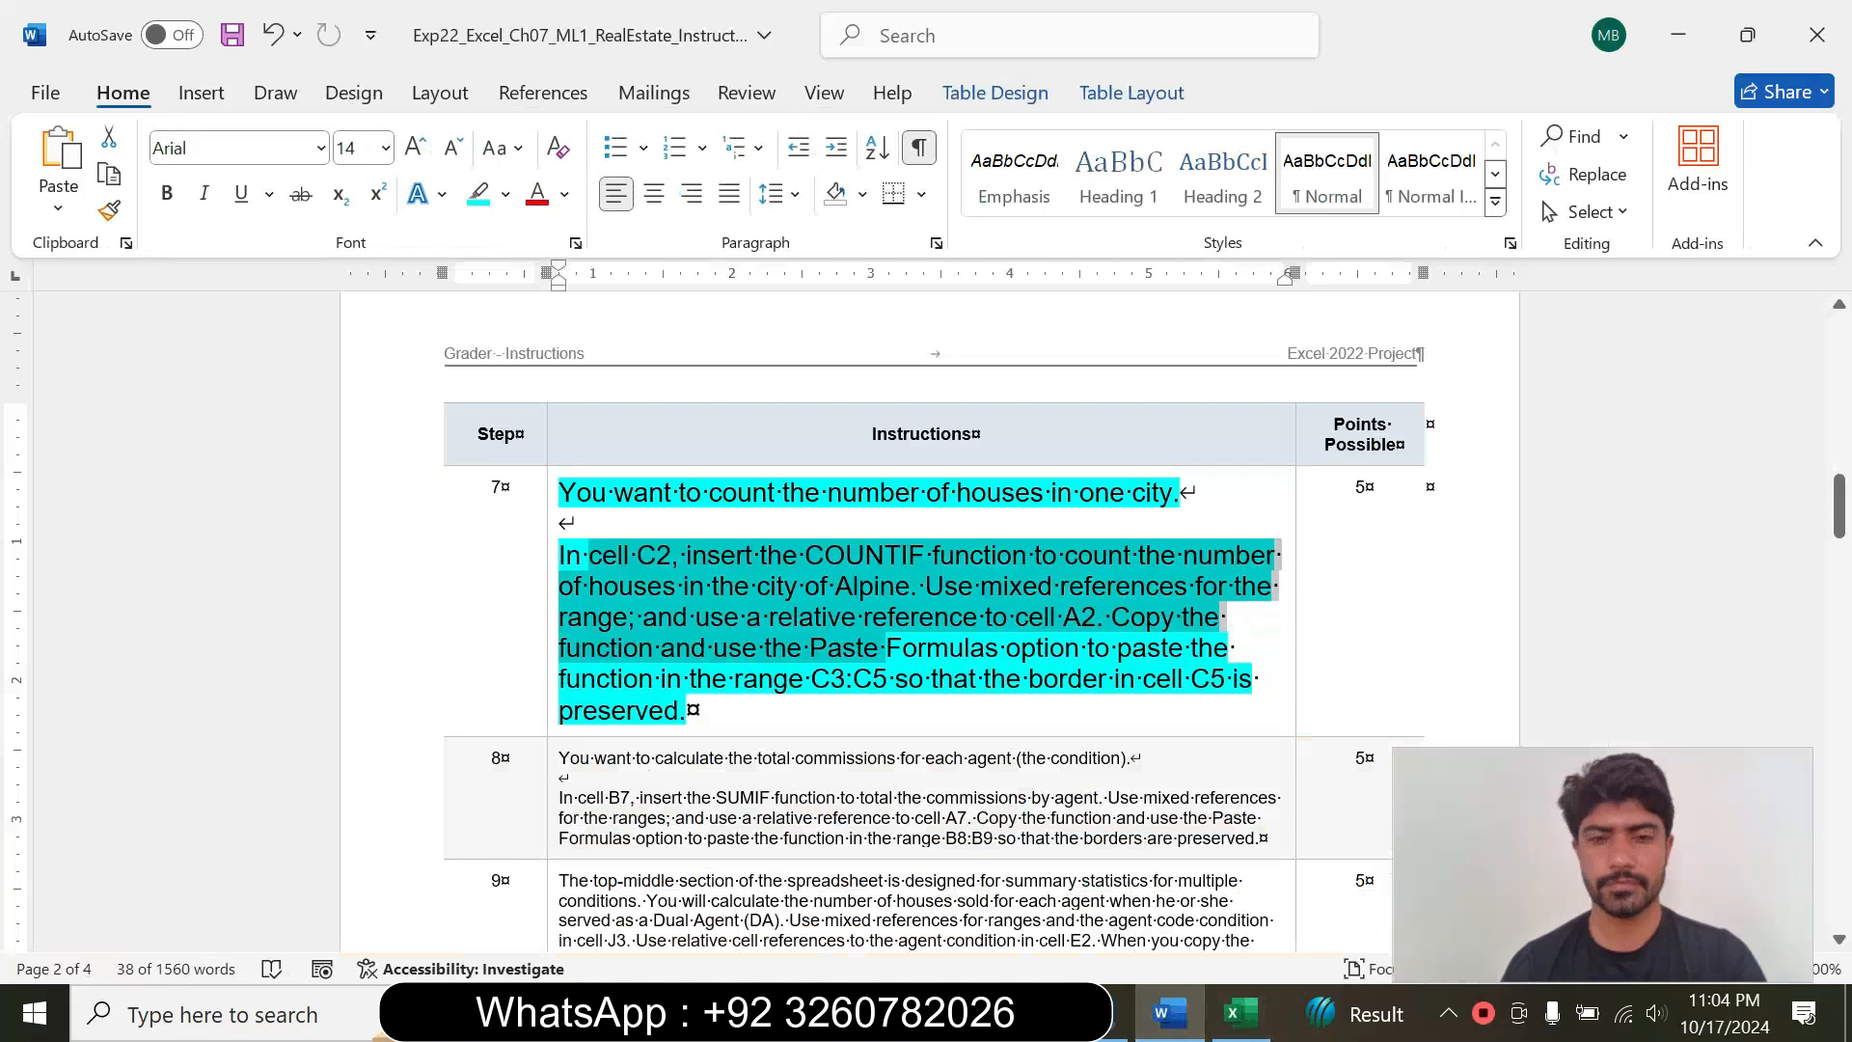
Step: Check the target range in the Word instructions, and in Excel fill the C2 formula down to C5 without formatting
{"action": "left_click", "coordinate": [853, 678]}
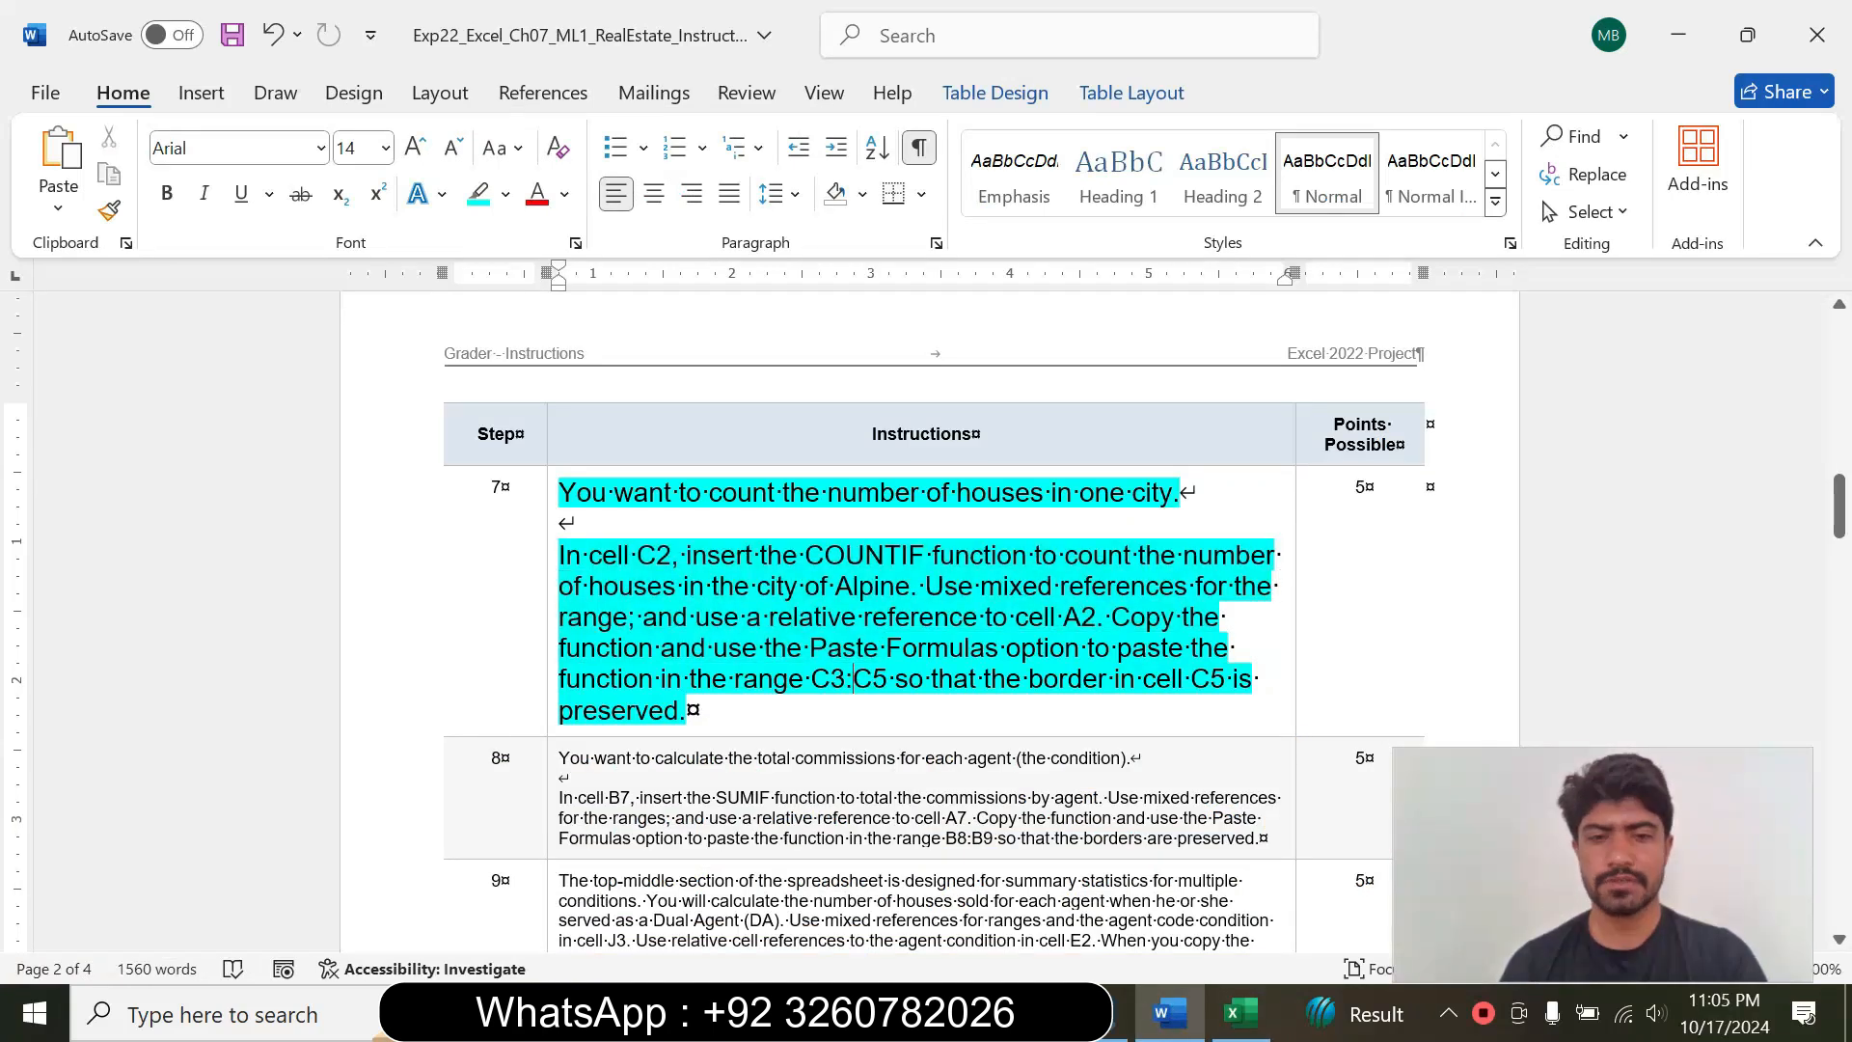
{"action": "left_click_drag", "start_coordinate": [812, 678], "coordinate": [926, 680]}
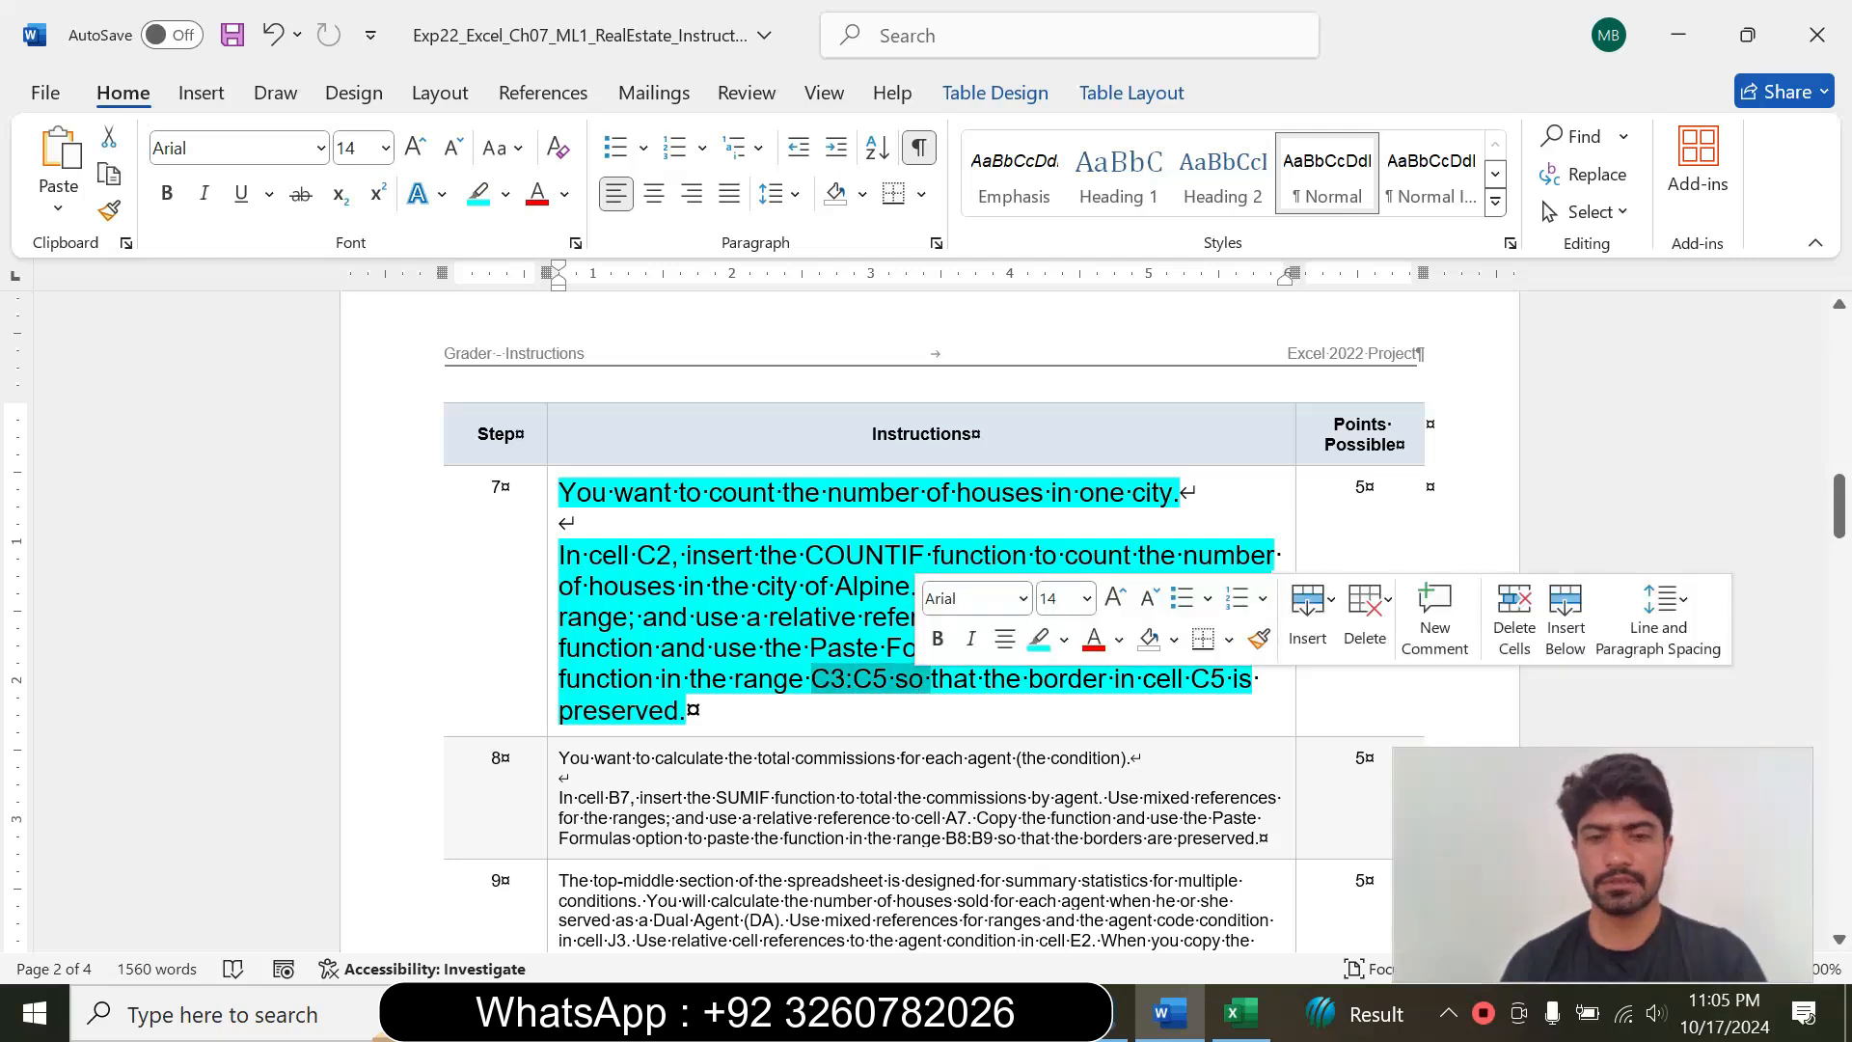
{"action": "left_click", "coordinate": [1239, 1013]}
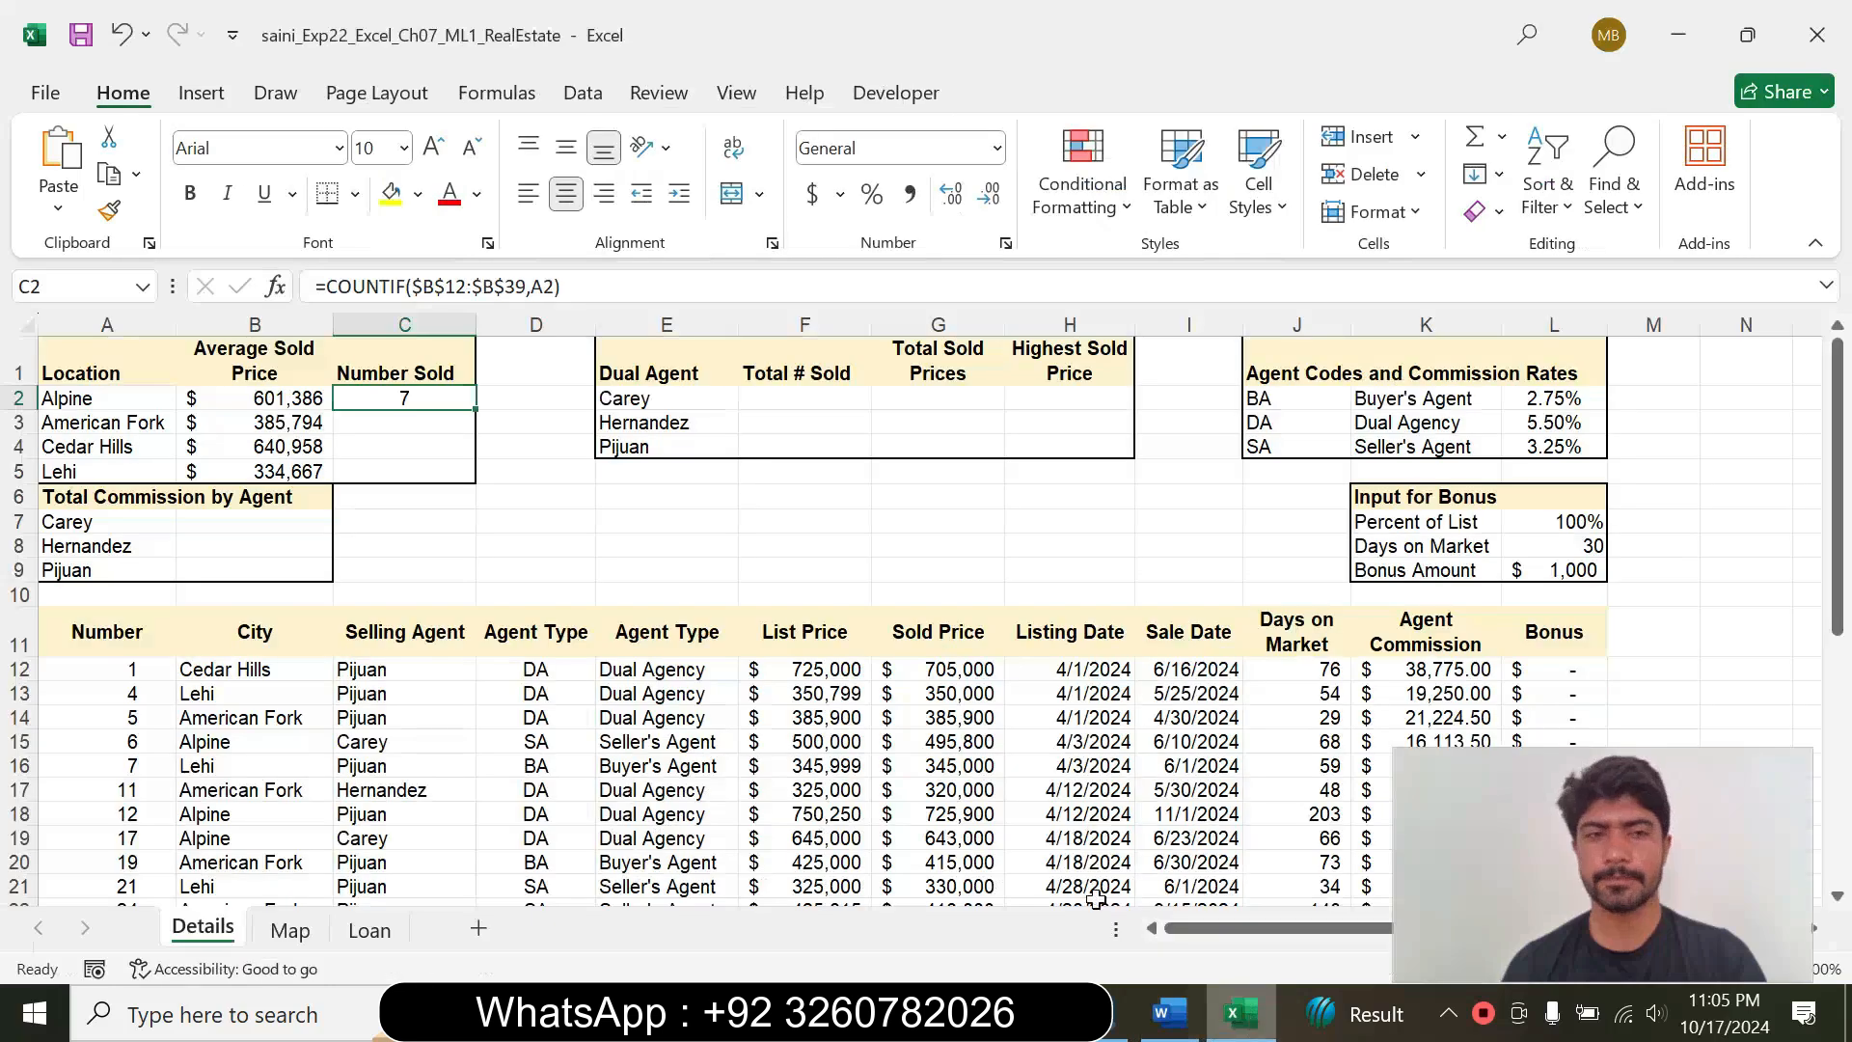
{"action": "left_click_drag", "start_coordinate": [477, 412], "coordinate": [478, 477]}
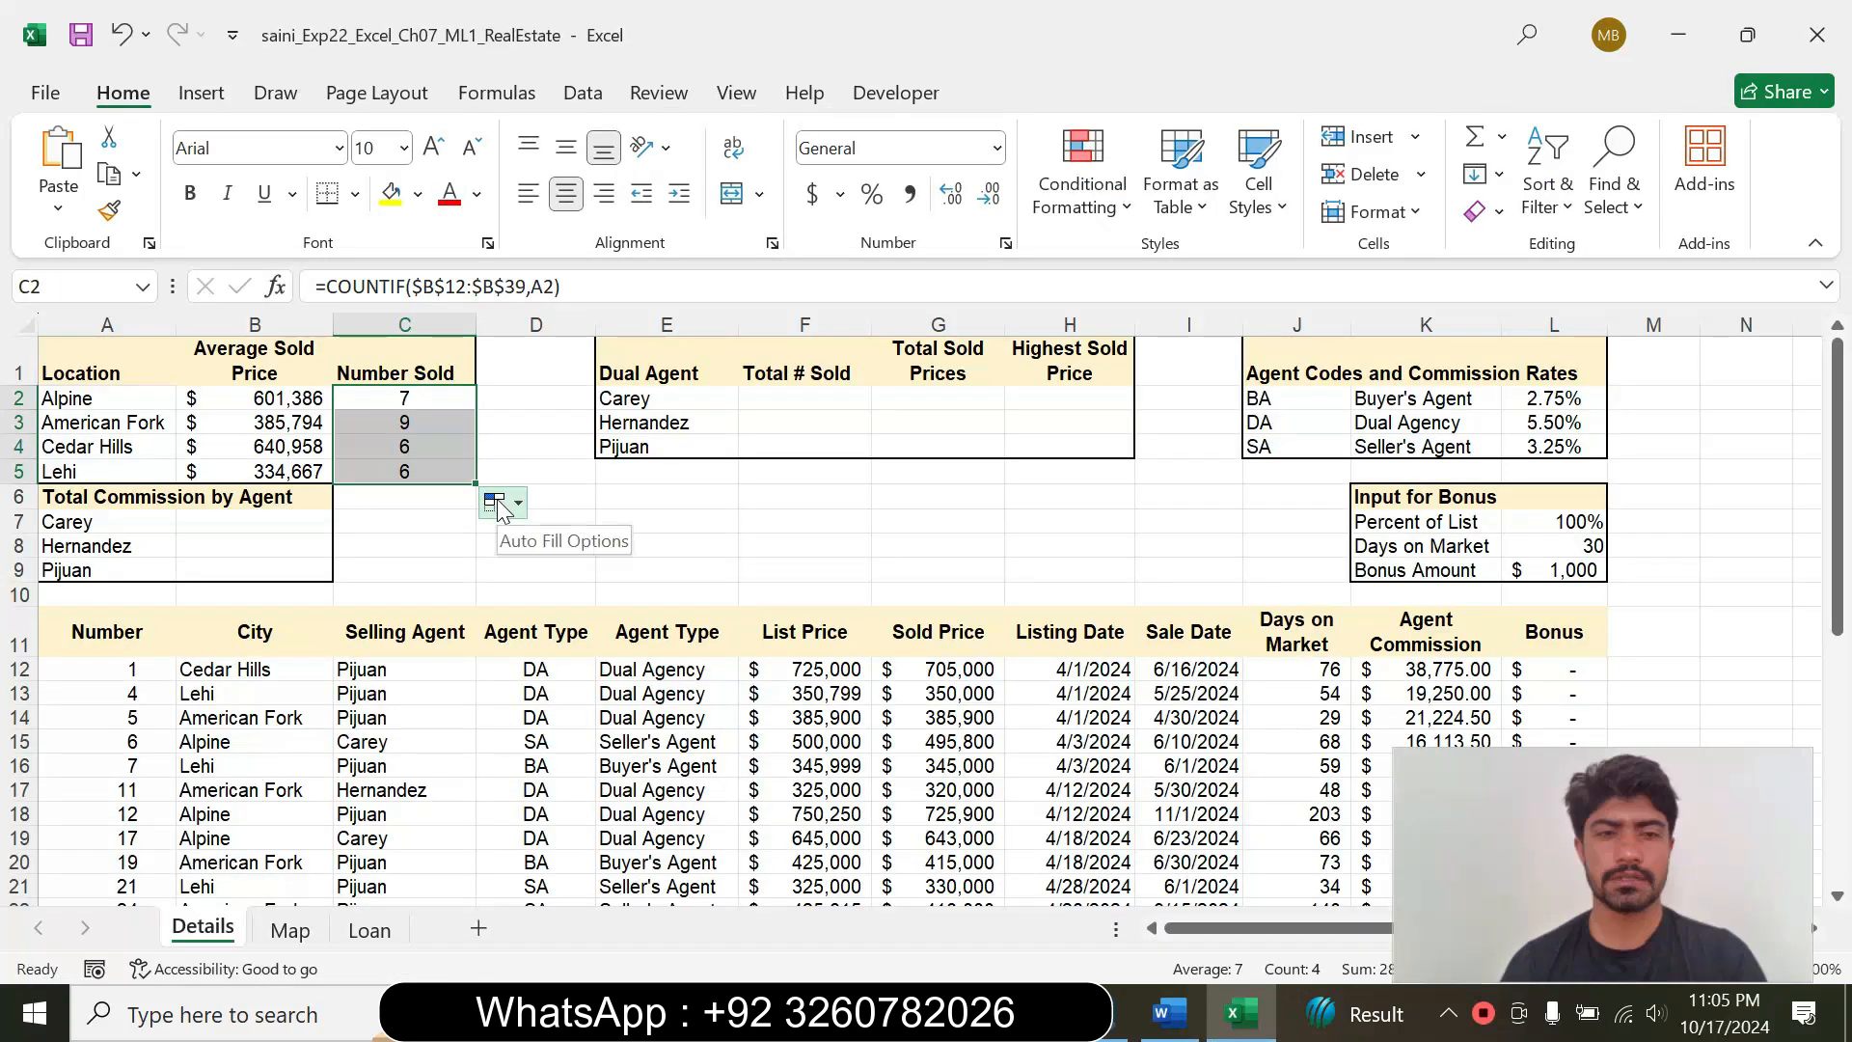
{"action": "left_click", "coordinate": [493, 501]}
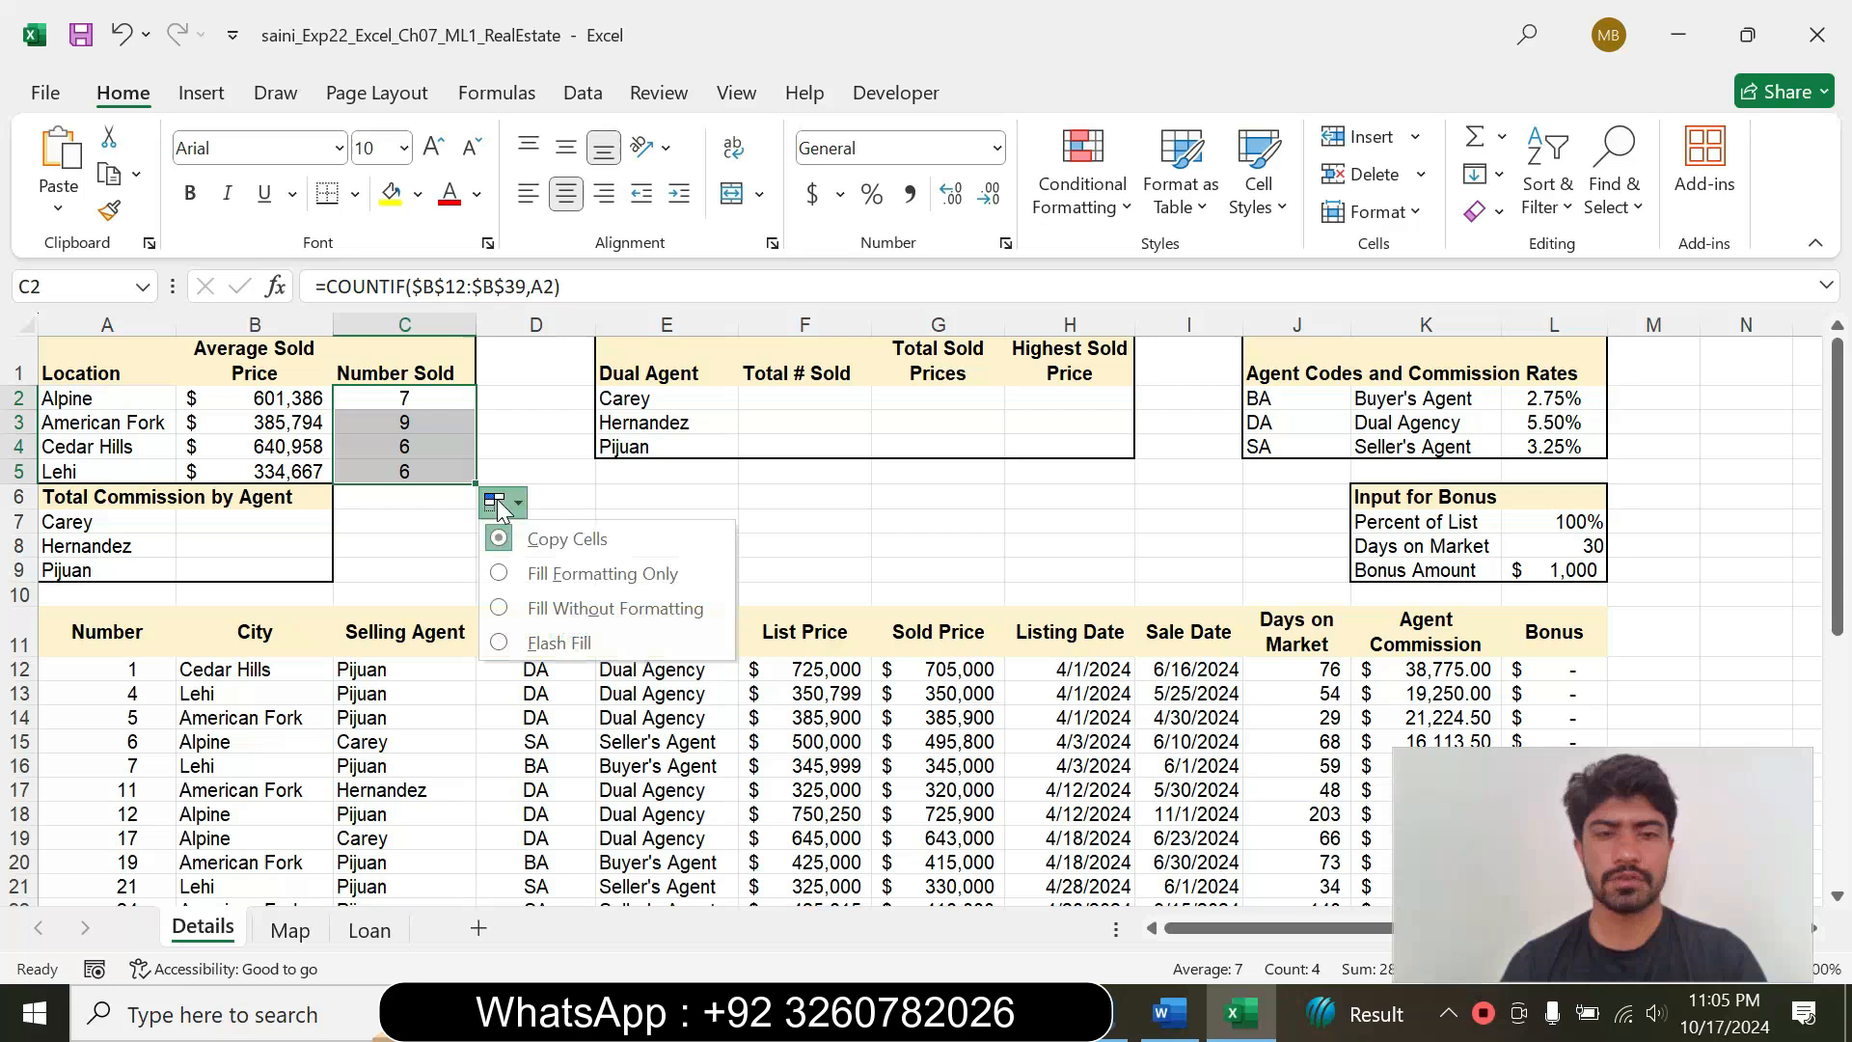
{"action": "left_click", "coordinate": [541, 608]}
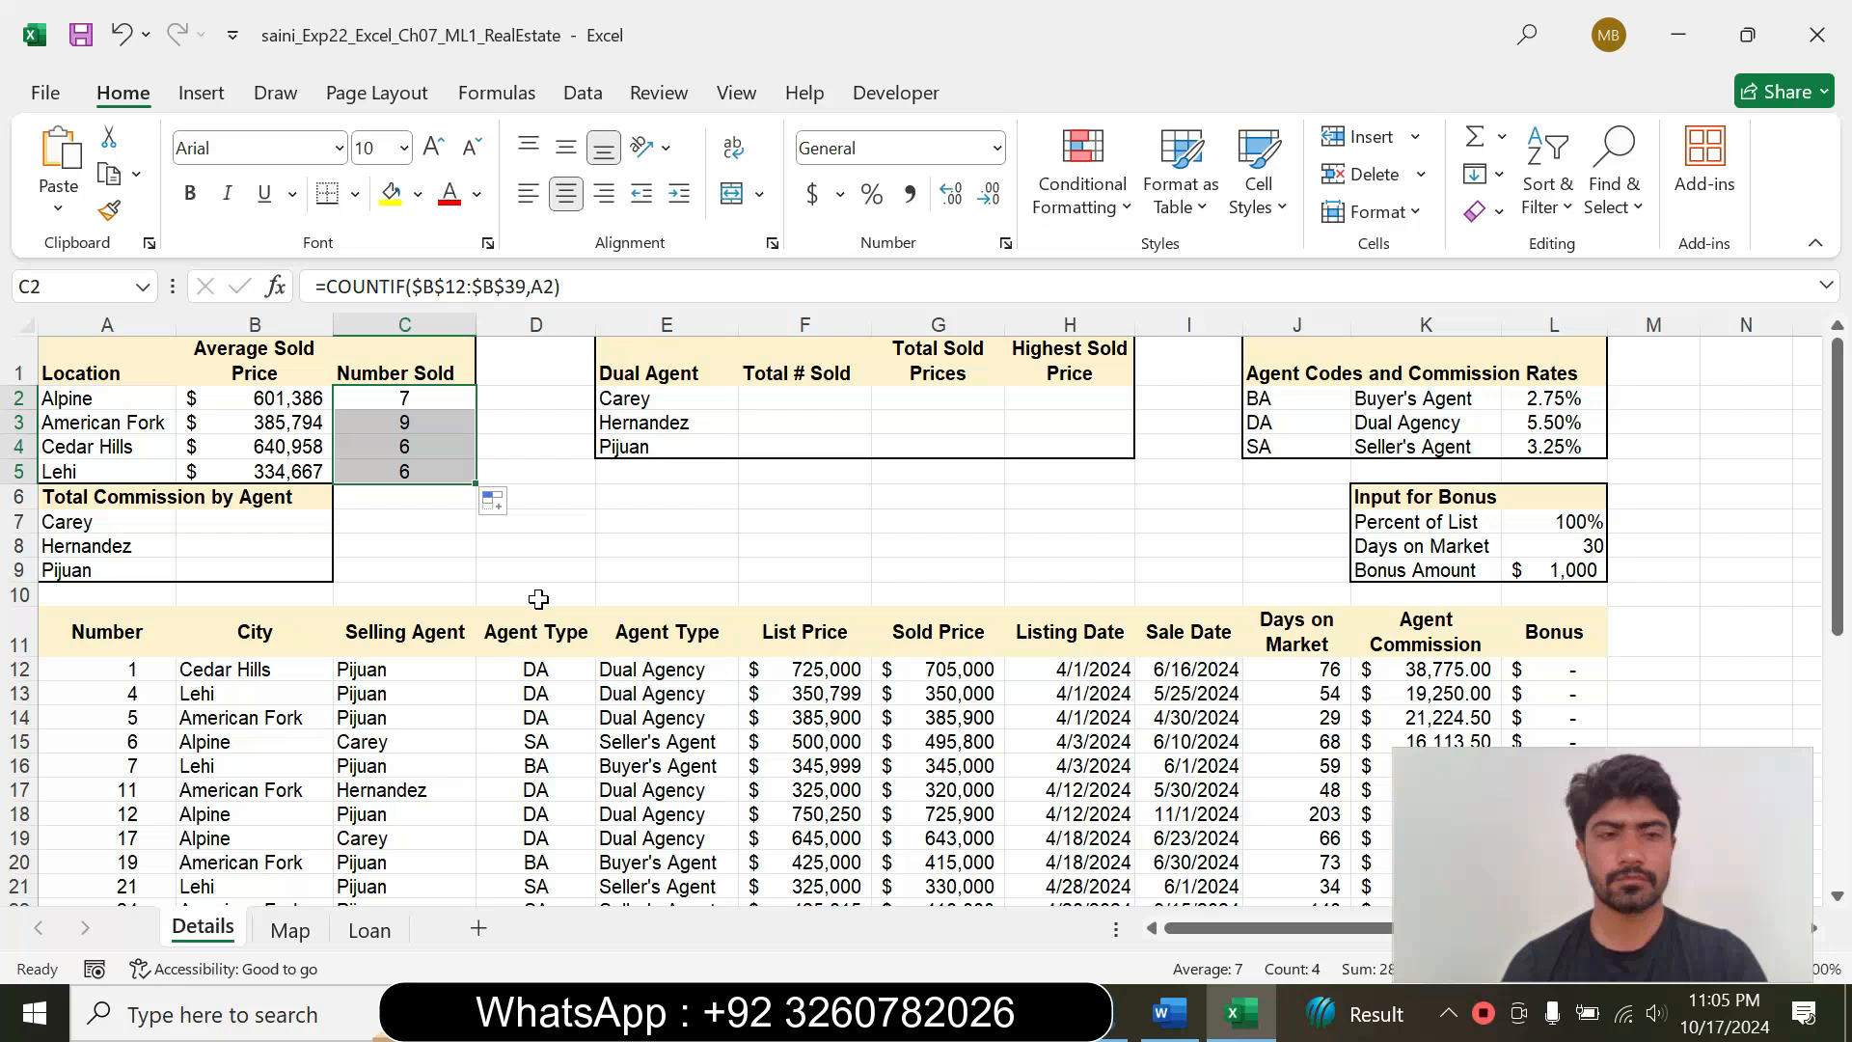
Step: Switch to the Word instructions and set the step 7 text to 9 pt
{"action": "left_click", "coordinate": [1169, 1013]}
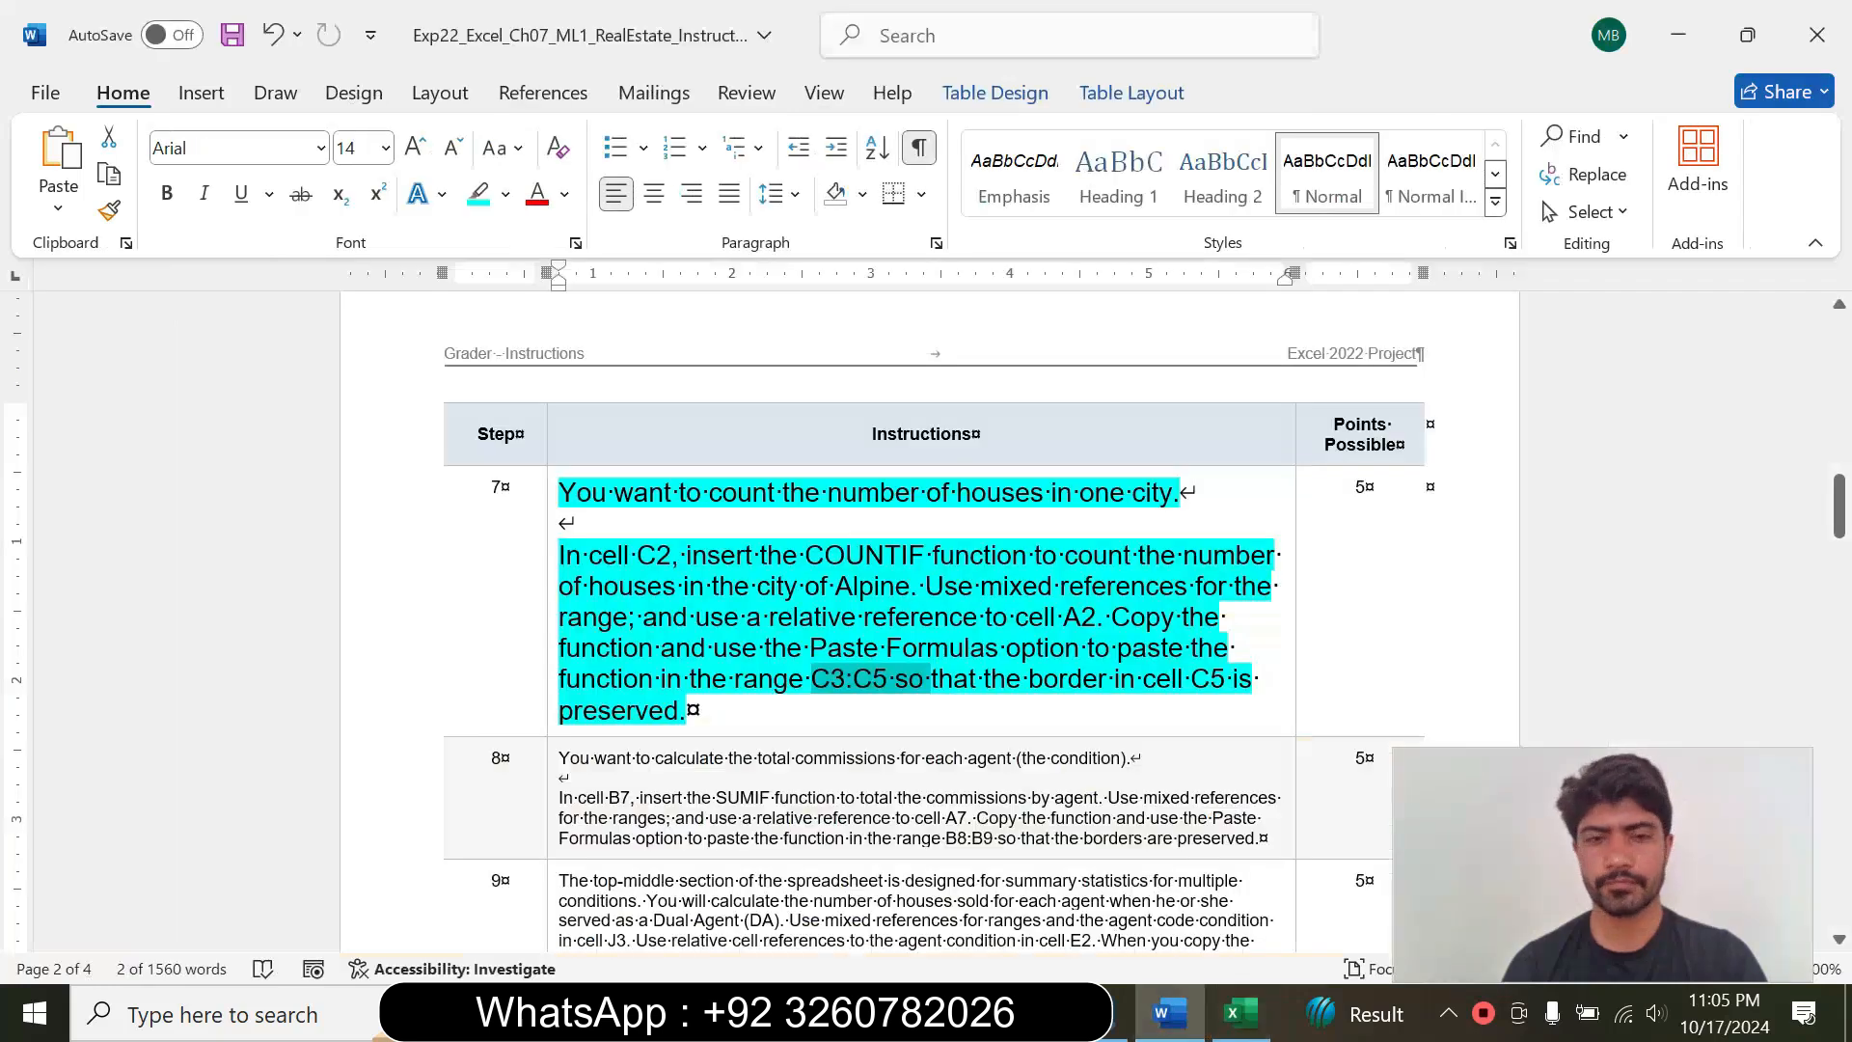
{"action": "left_click", "coordinate": [545, 628]}
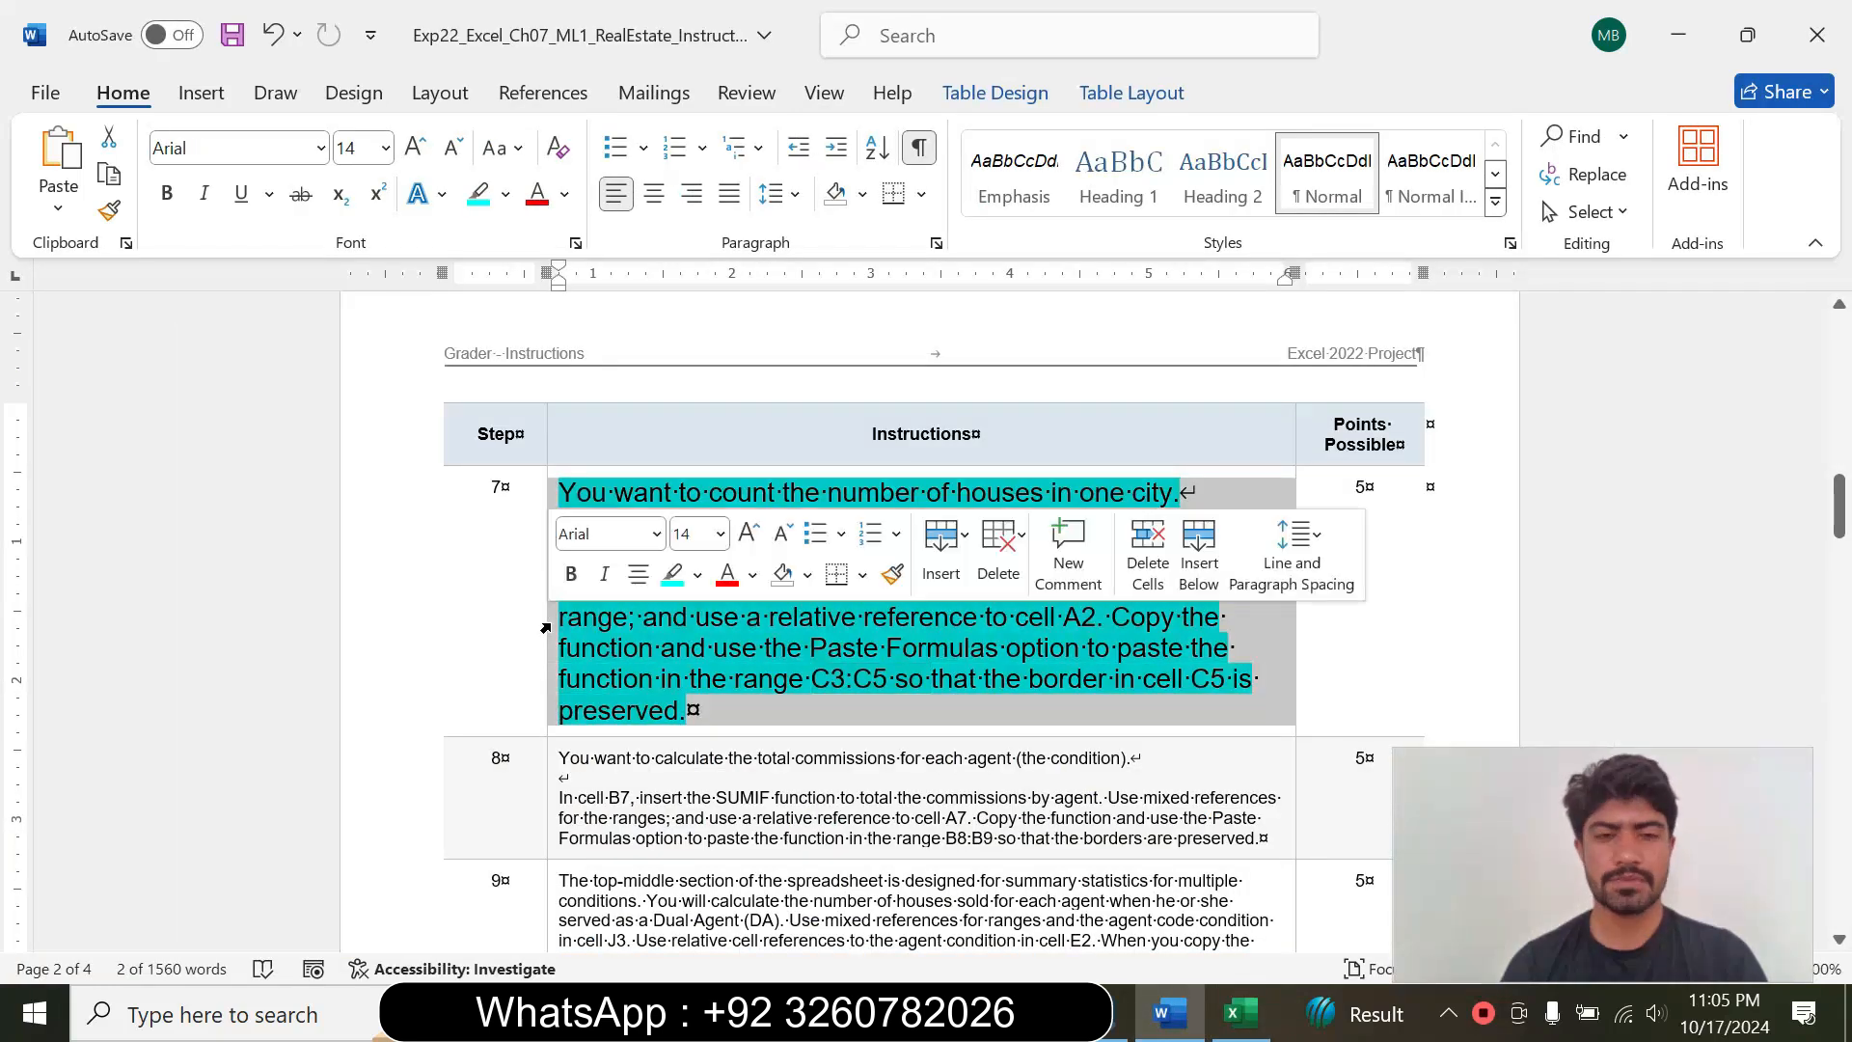
{"action": "left_click", "coordinate": [719, 534]}
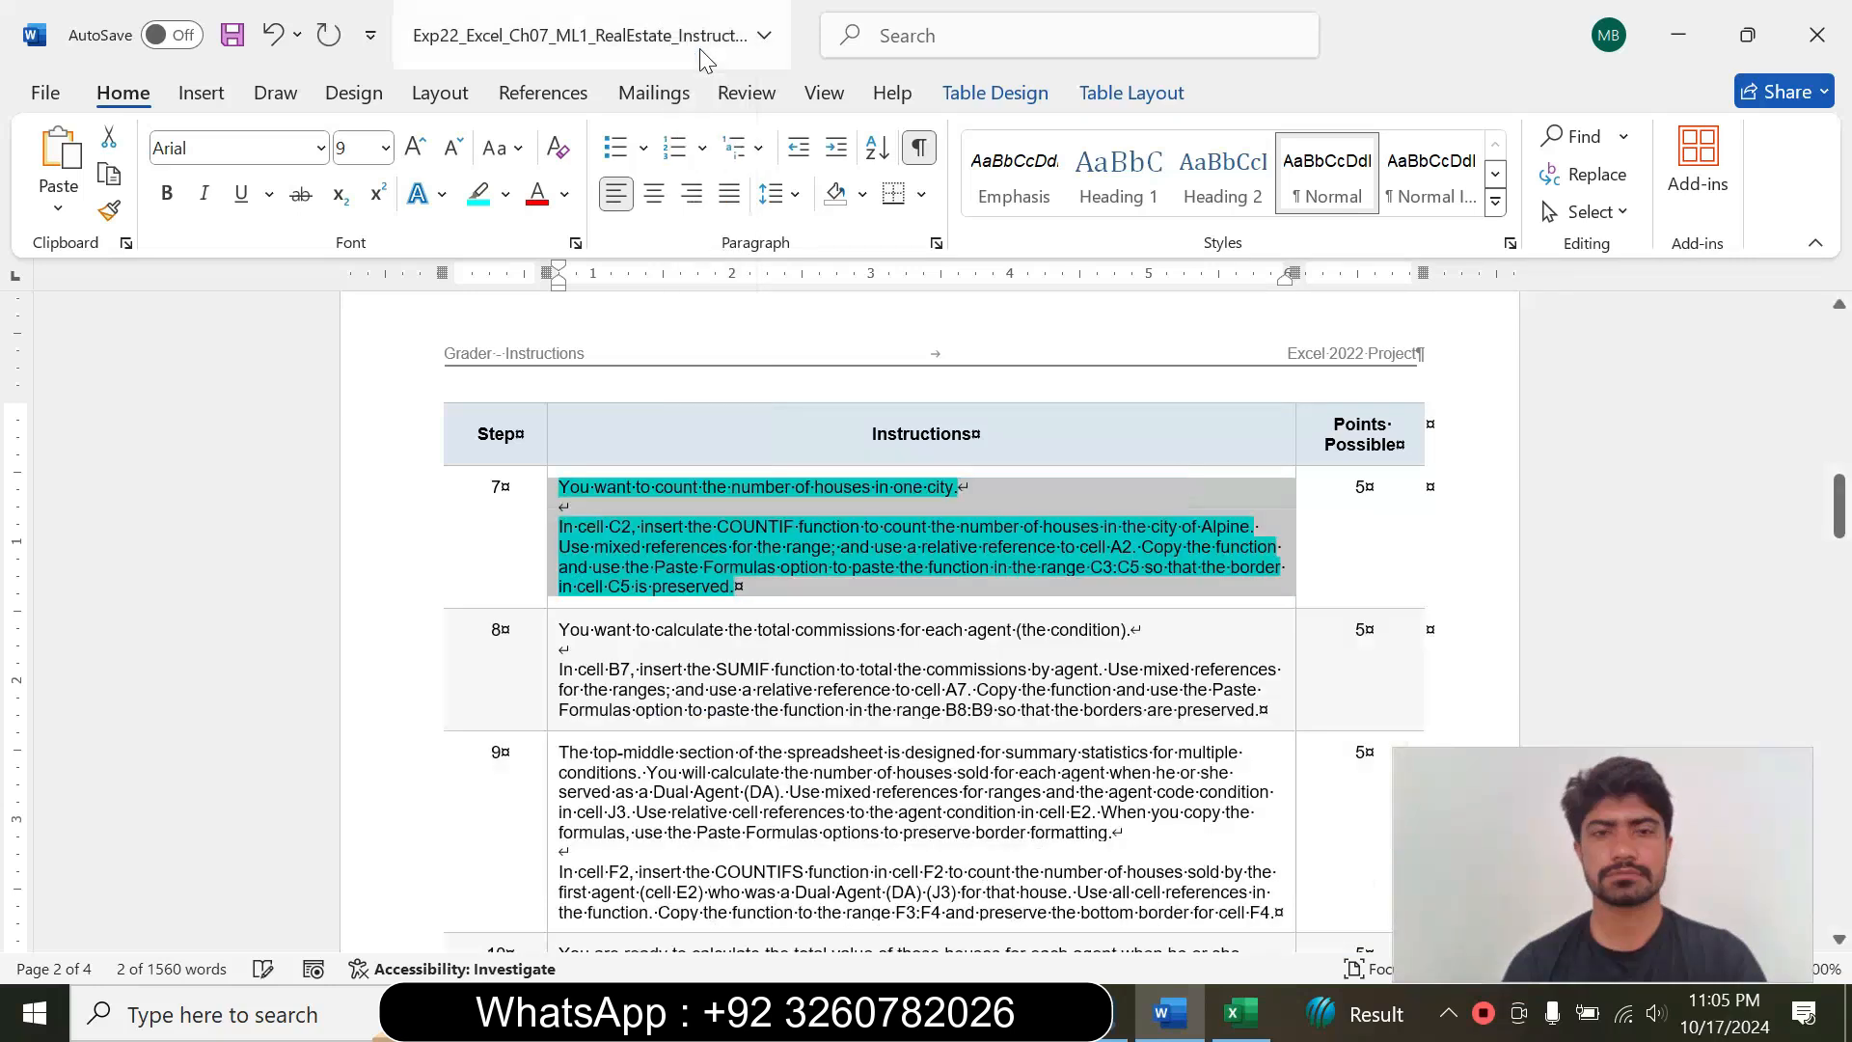
Step: Remove the highlight from the step 7 instruction text
{"action": "left_click", "coordinate": [691, 56]}
{"action": "left_click", "coordinate": [508, 195]}
{"action": "left_click", "coordinate": [569, 424]}
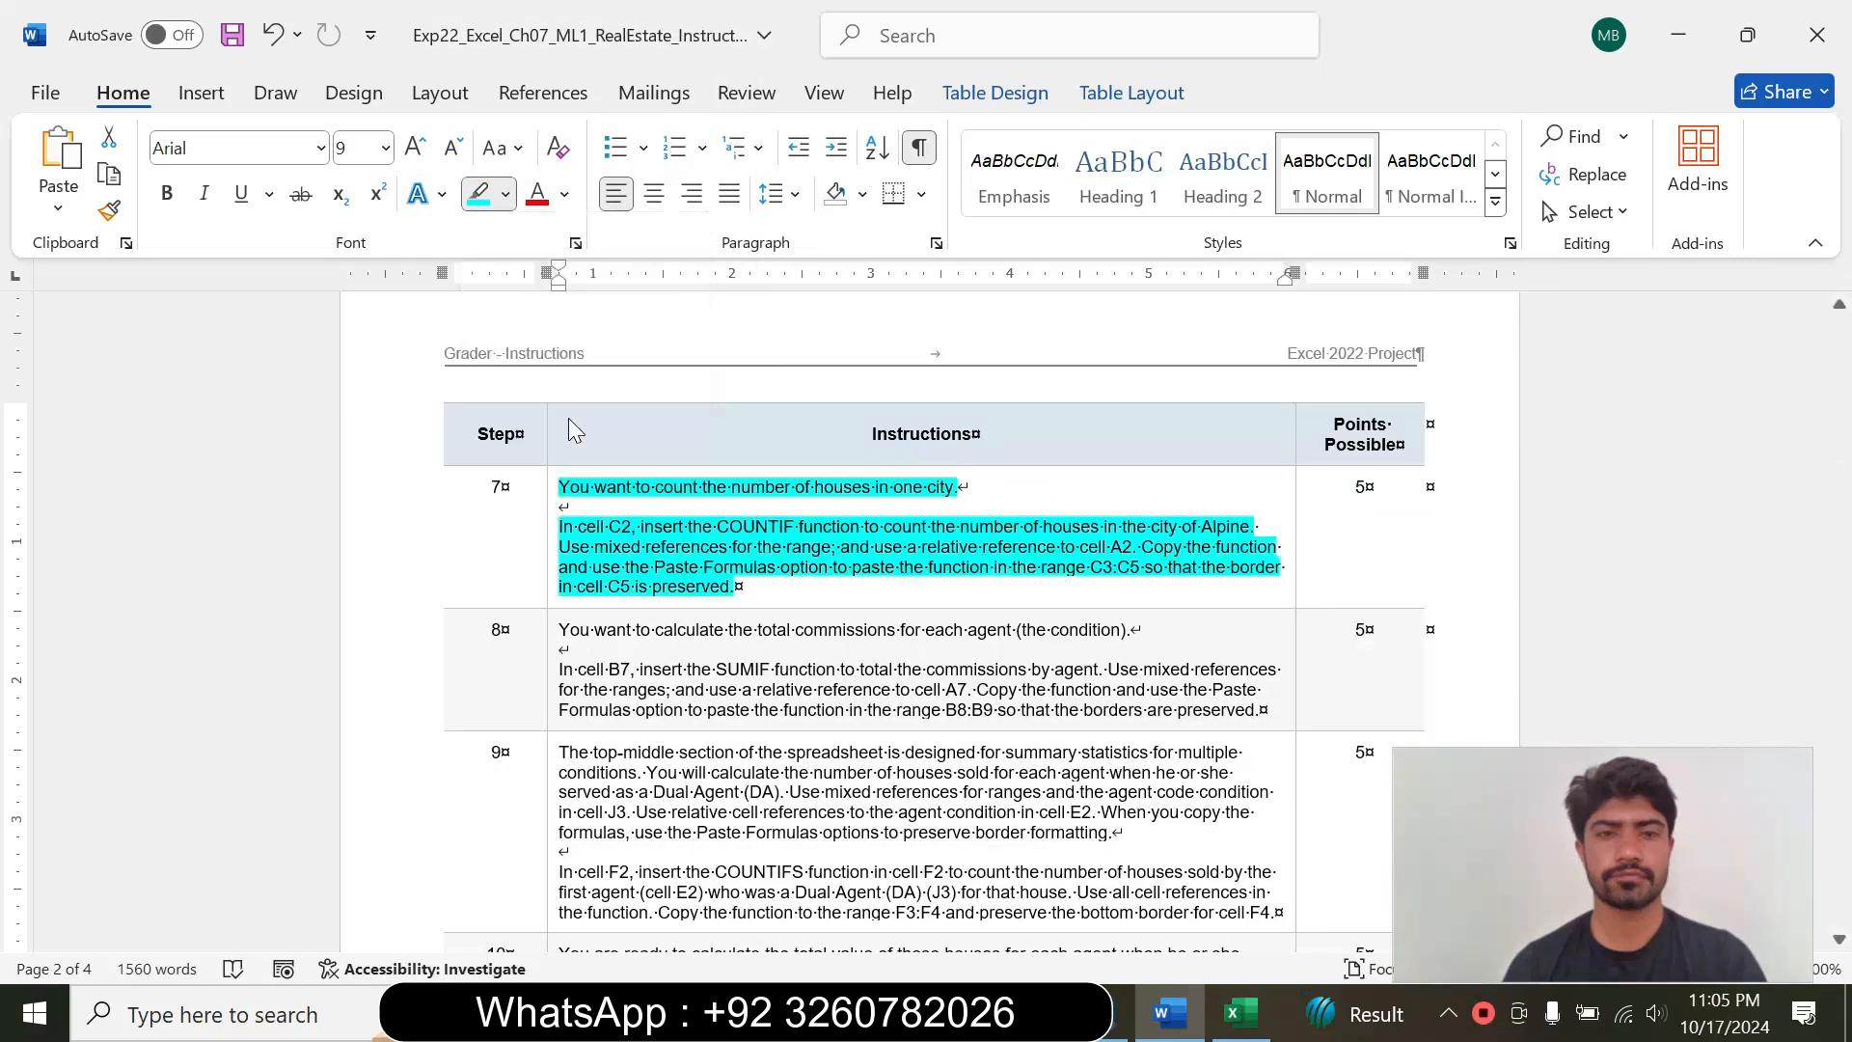
Step: Set the step 8 instruction text to 14 pt and highlight it in turquoise
{"action": "left_click", "coordinate": [549, 691]}
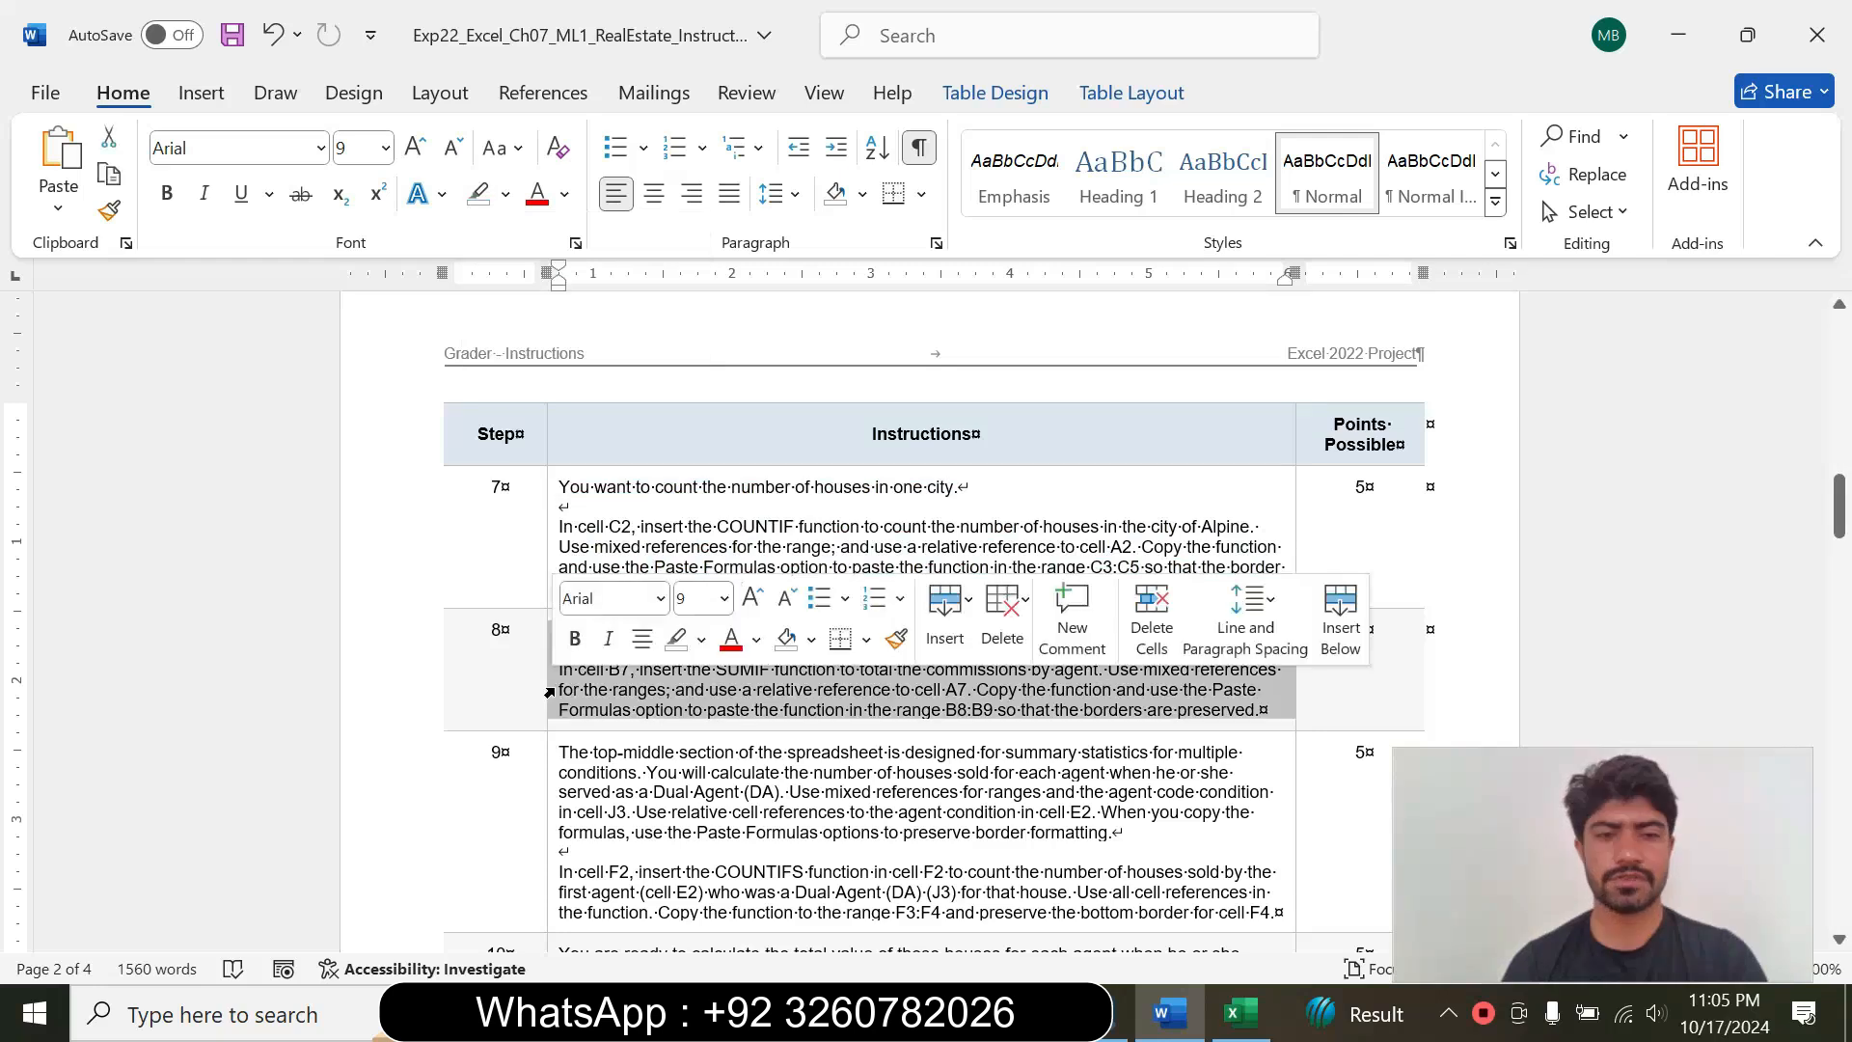
{"action": "left_click", "coordinate": [723, 598]}
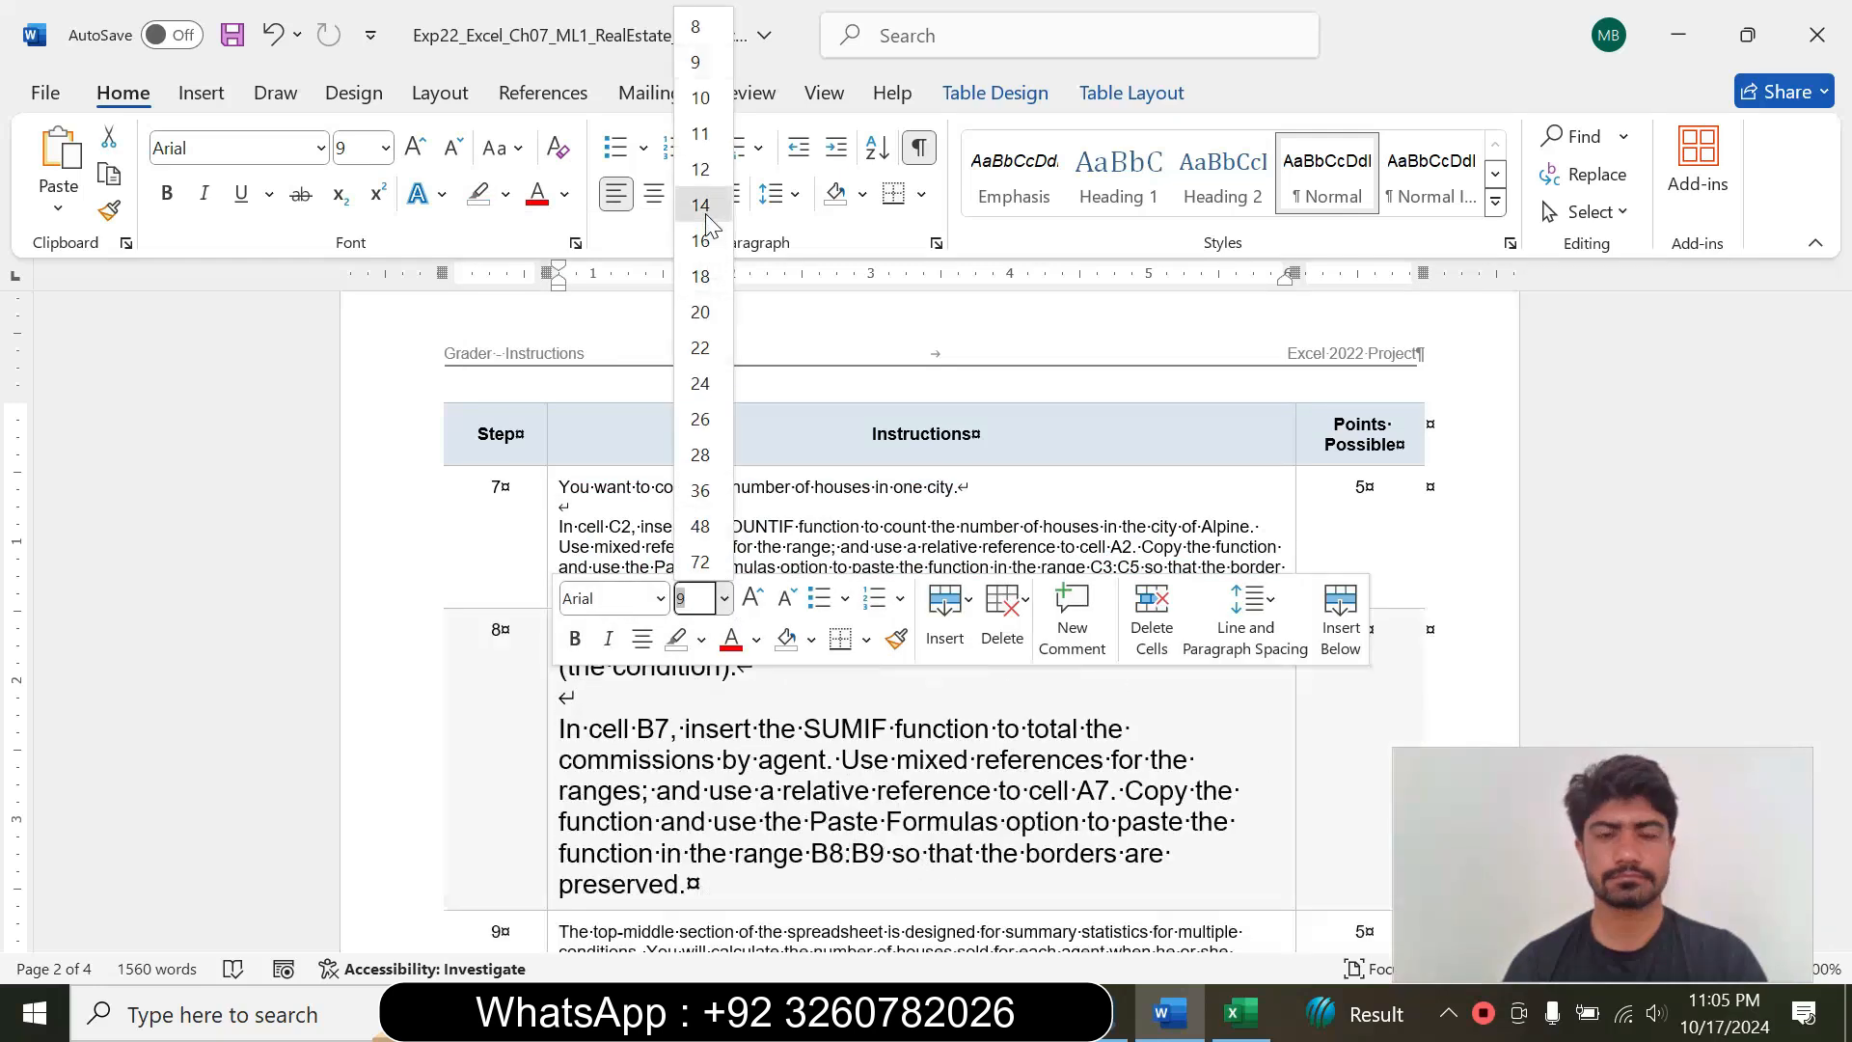
{"action": "left_click", "coordinate": [699, 204]}
{"action": "left_click", "coordinate": [505, 195]}
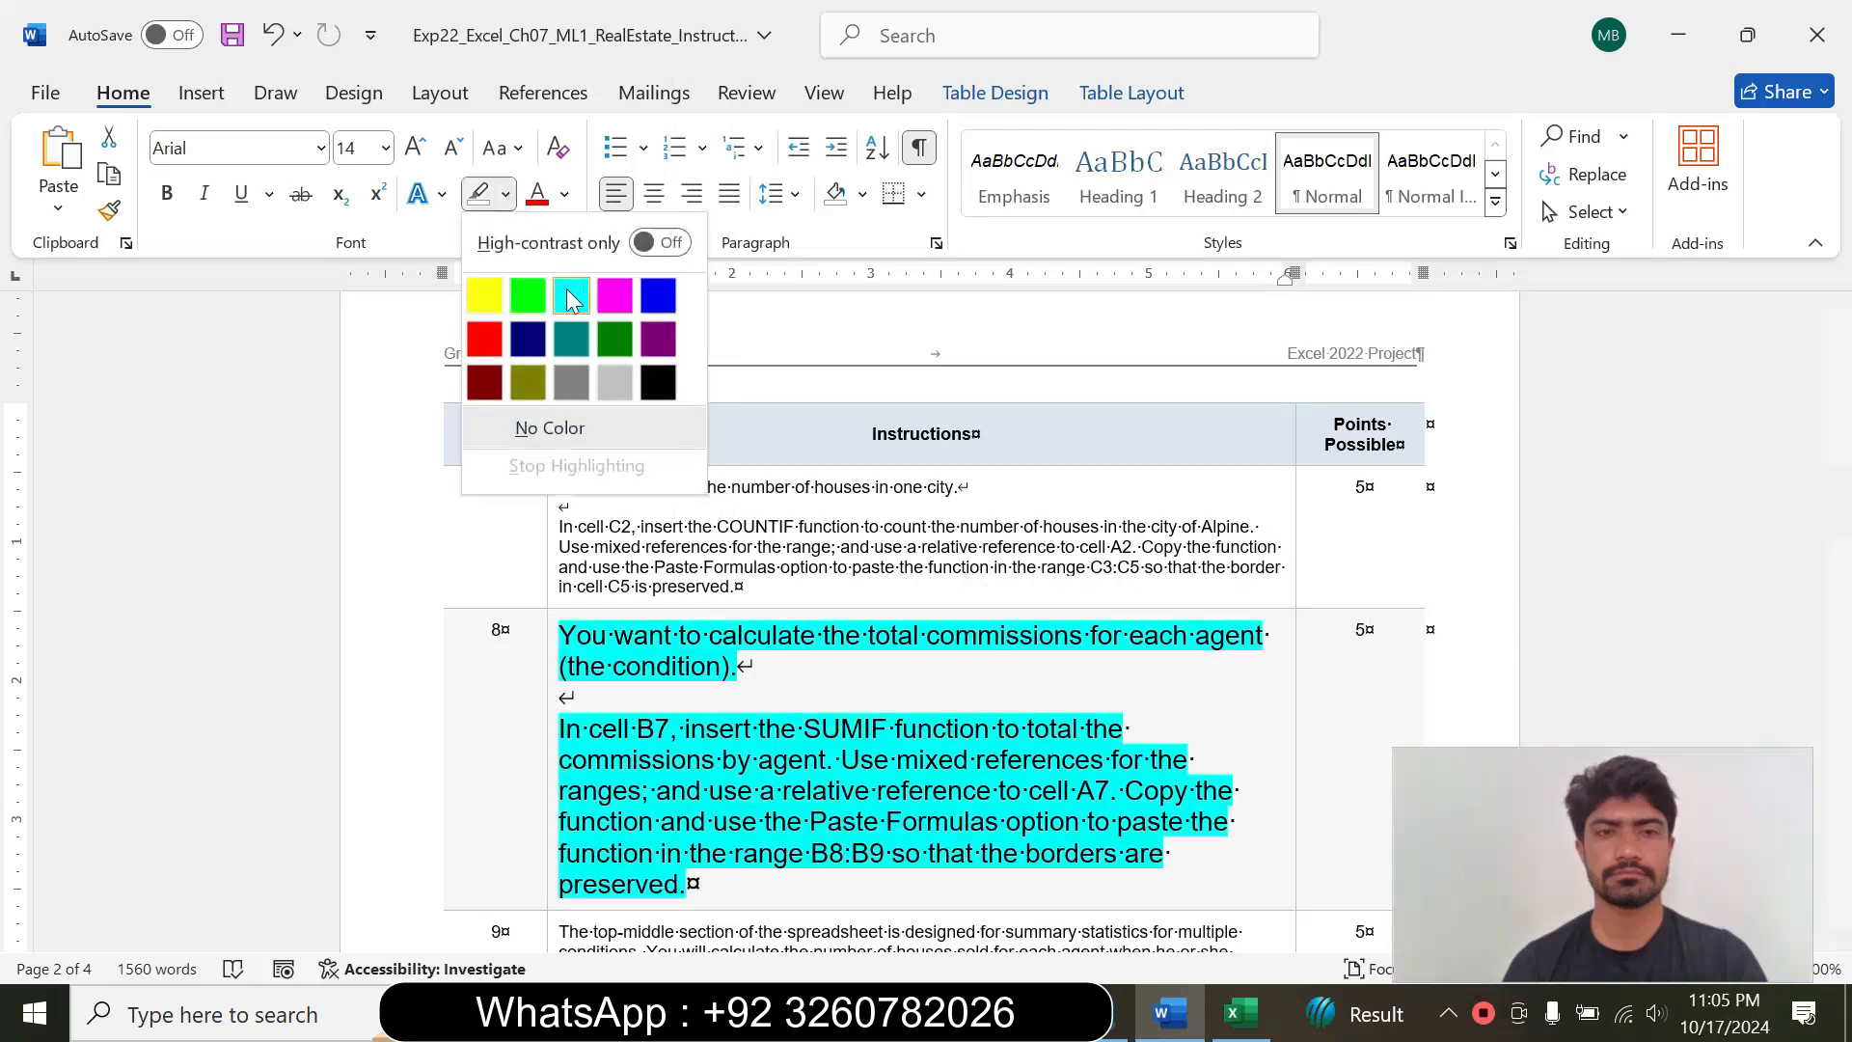
{"action": "left_click", "coordinate": [575, 295]}
Step: Read the step 8 instructions on totalling the commissions for each agent, noting the target cell and function
{"action": "left_click_drag", "start_coordinate": [1839, 506], "coordinate": [1839, 523]}
{"action": "triple_click", "coordinate": [681, 500]}
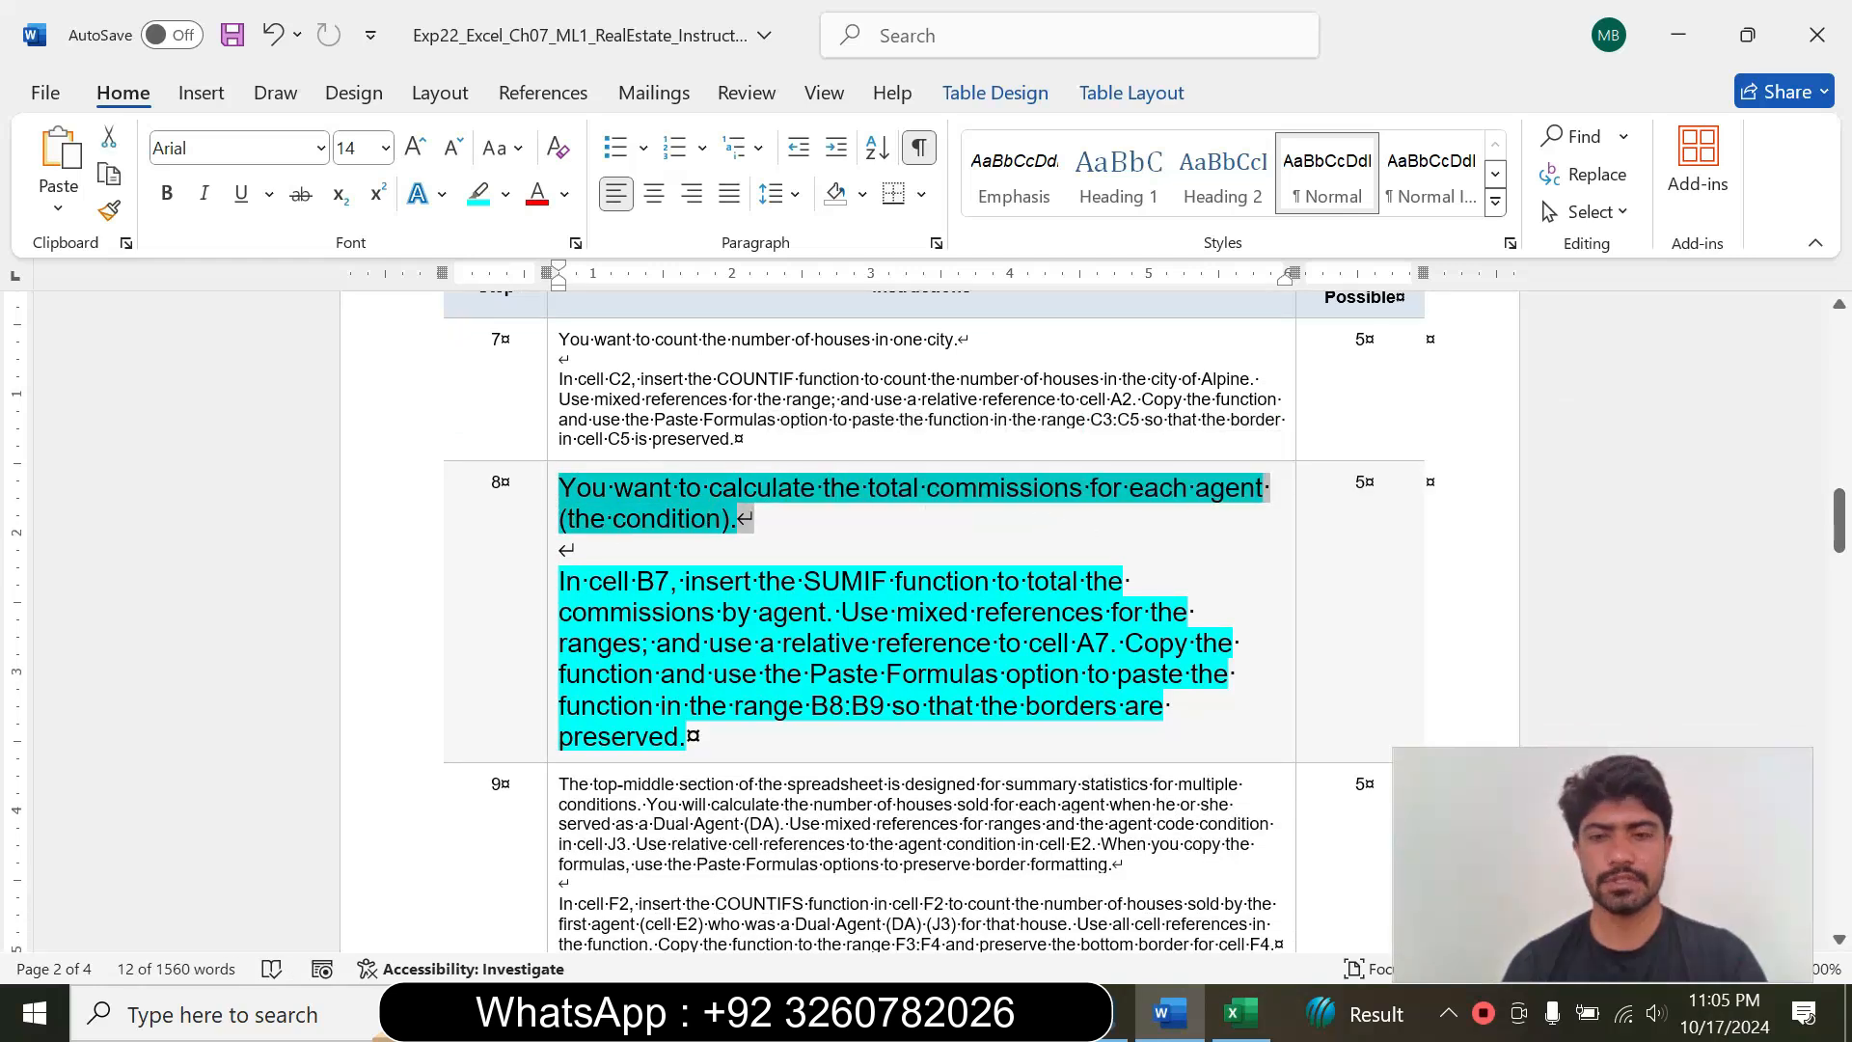
{"action": "left_click_drag", "start_coordinate": [560, 580], "coordinate": [851, 705]}
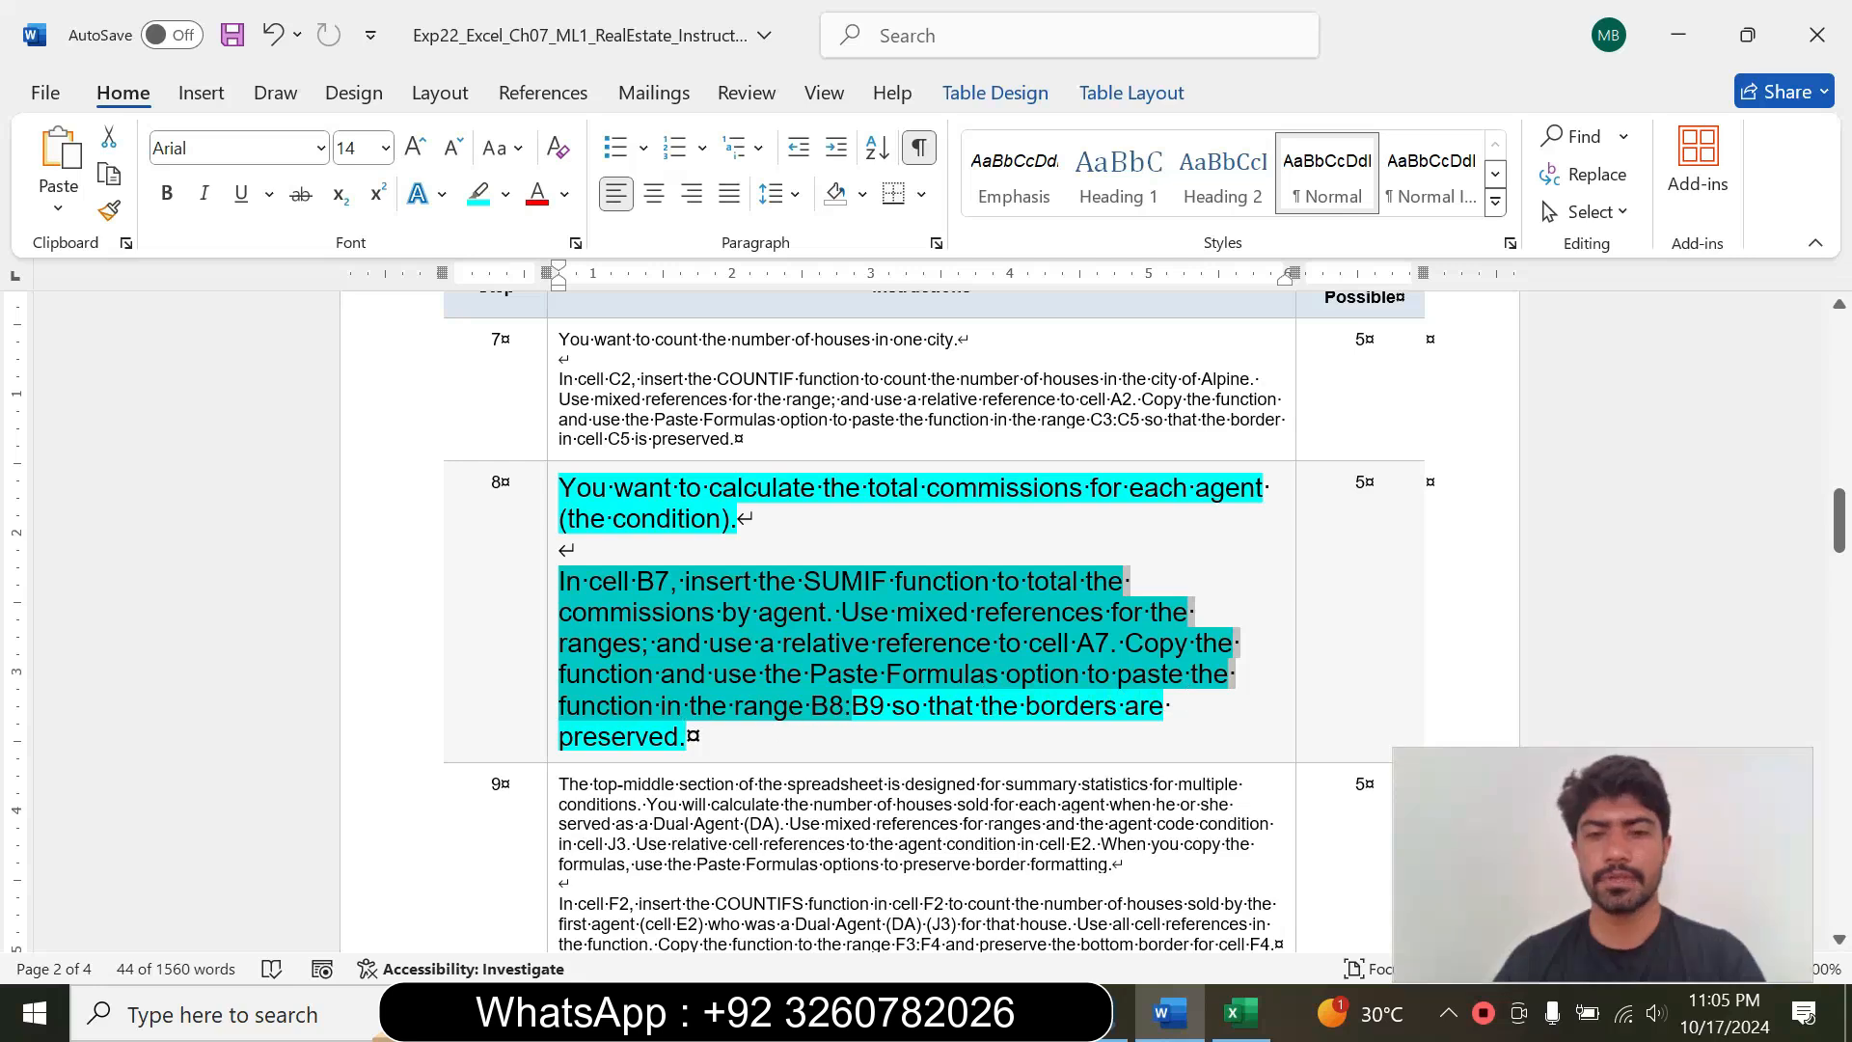
{"action": "left_click", "coordinate": [804, 705]}
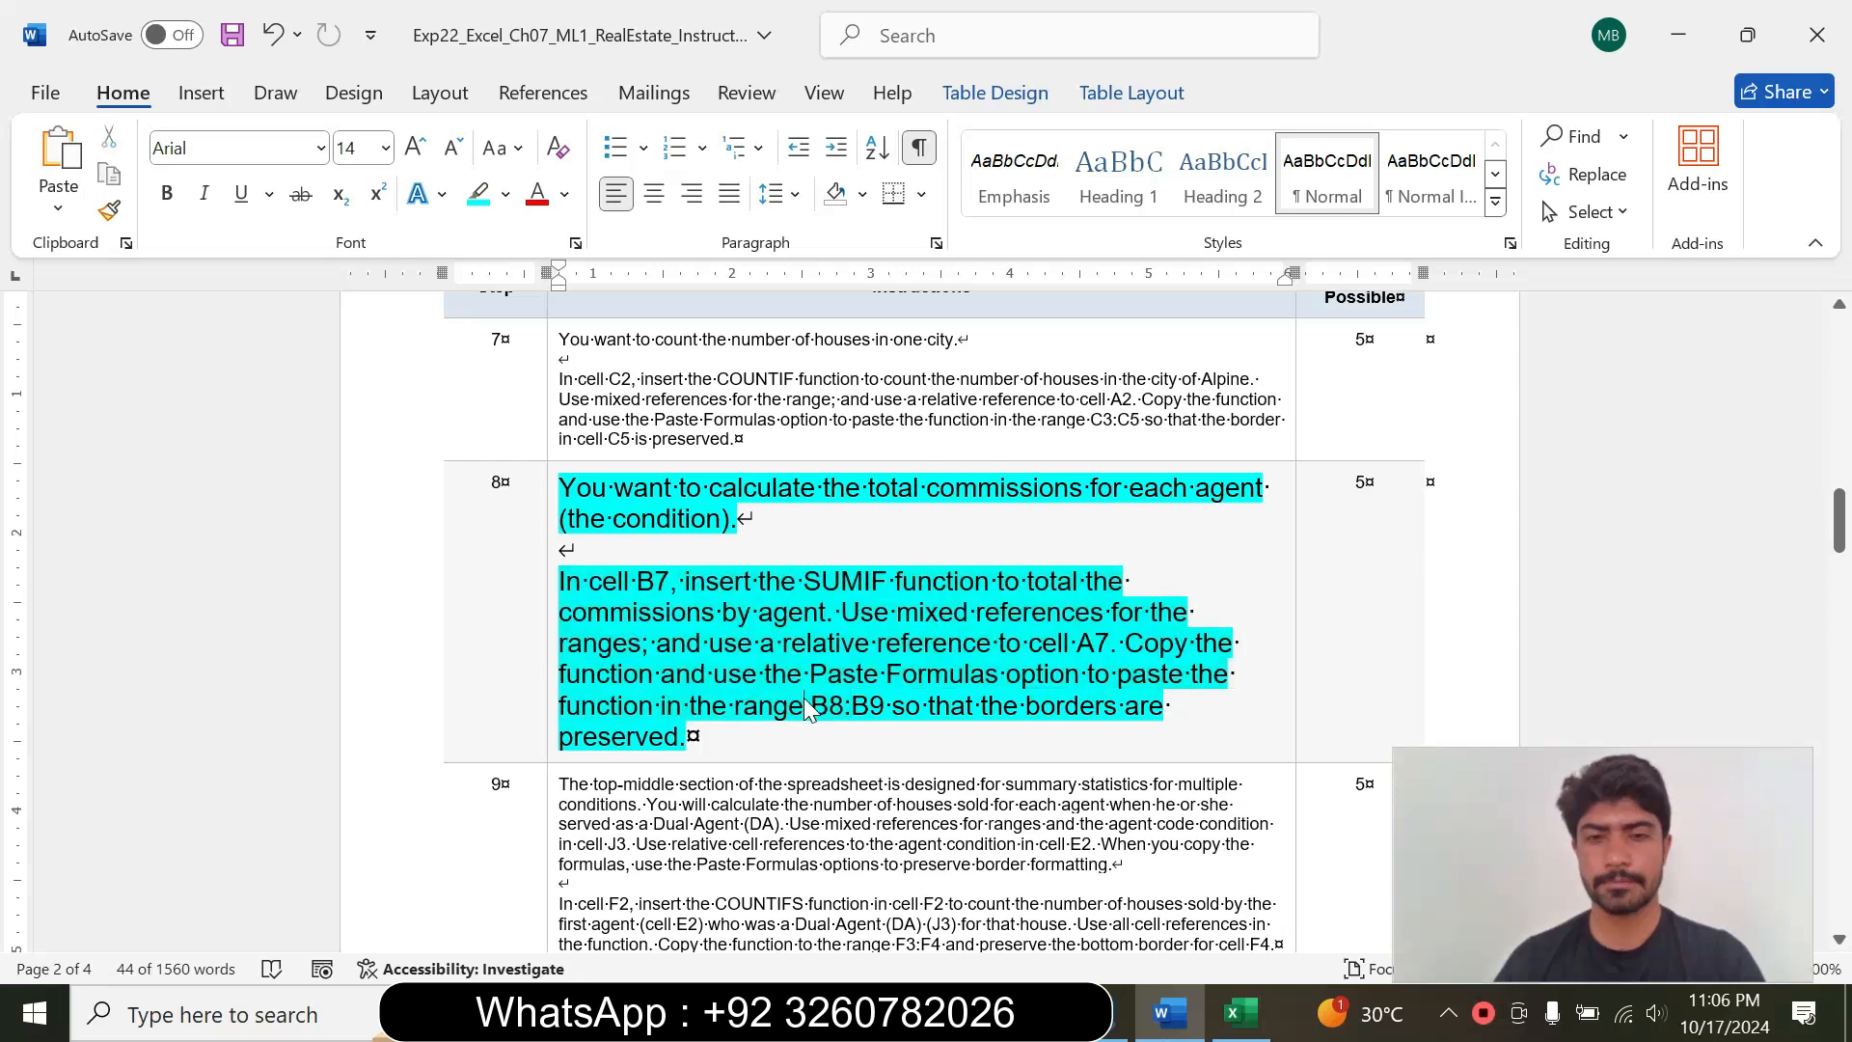
{"action": "left_click_drag", "start_coordinate": [588, 581], "coordinate": [756, 582]}
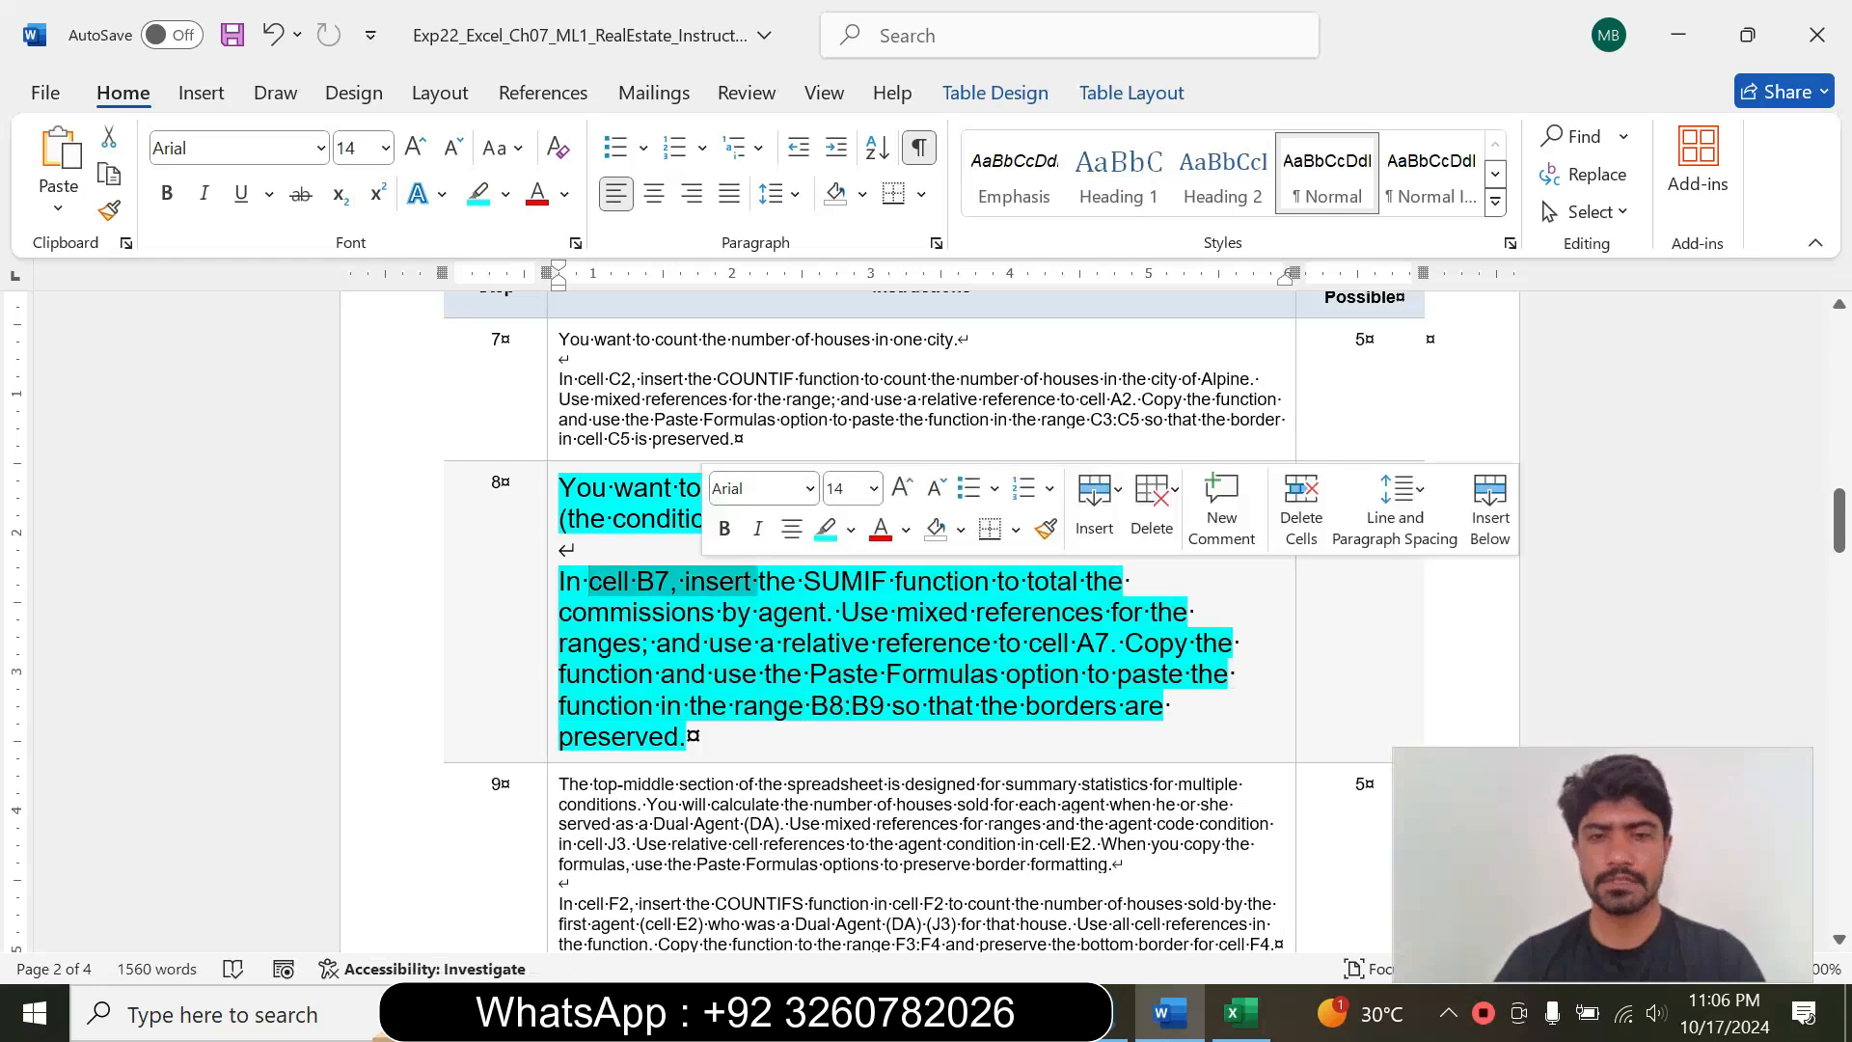
Step: Switch to Excel, start a SUMIF function in cell B7 of the Details sheet and open its function arguments
{"action": "left_click", "coordinate": [1240, 1012]}
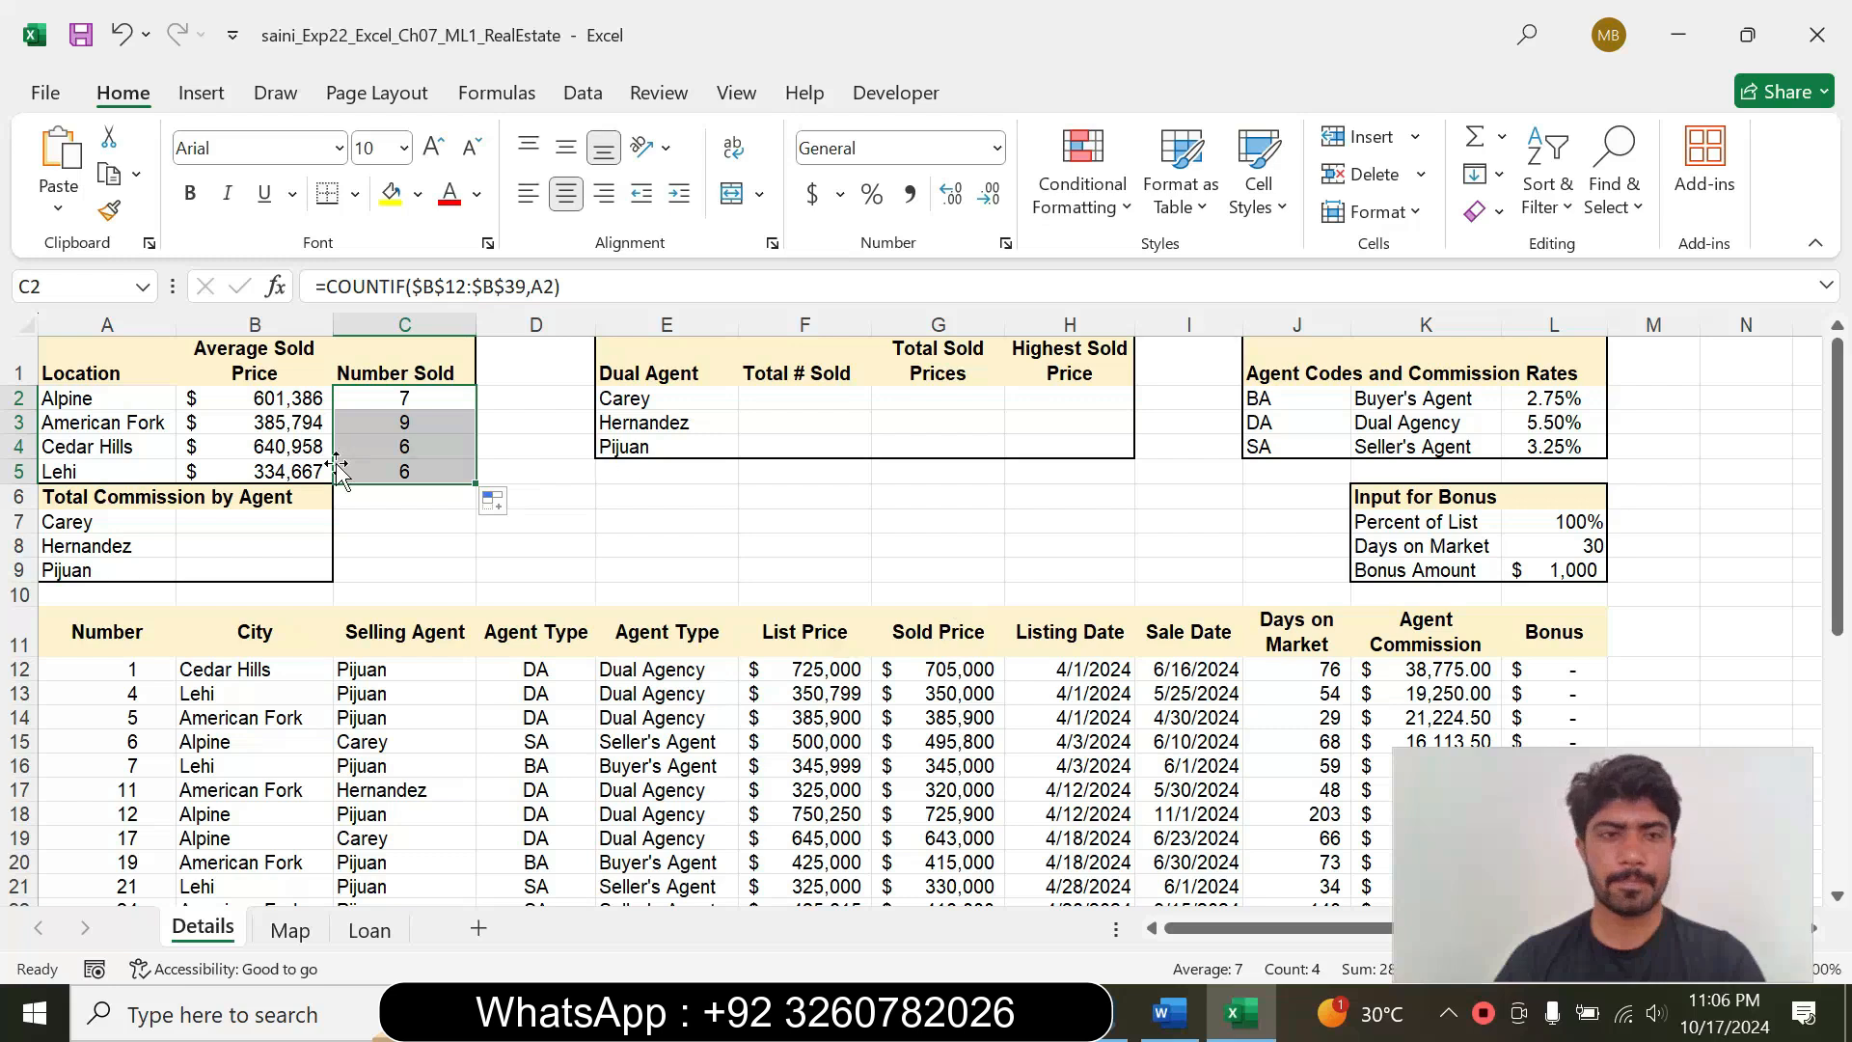
{"action": "left_click", "coordinate": [242, 521]}
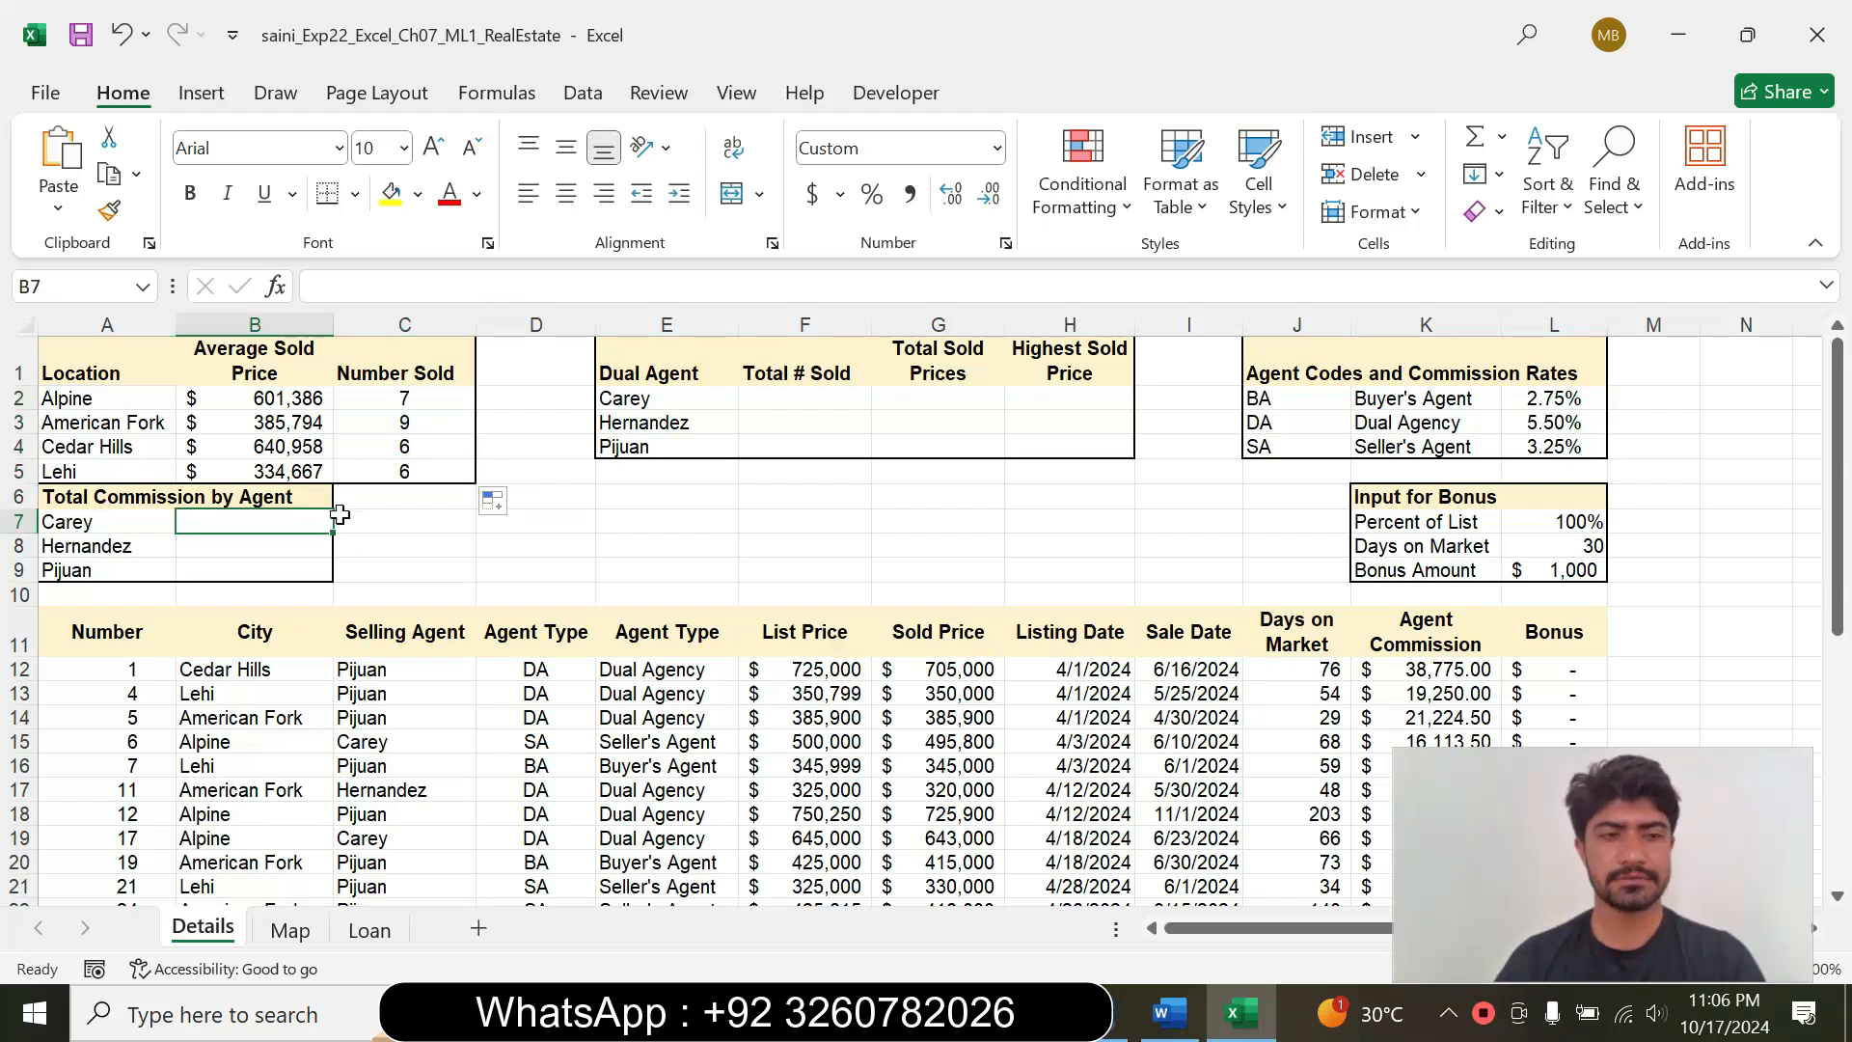
{"action": "left_click", "coordinate": [1168, 1013]}
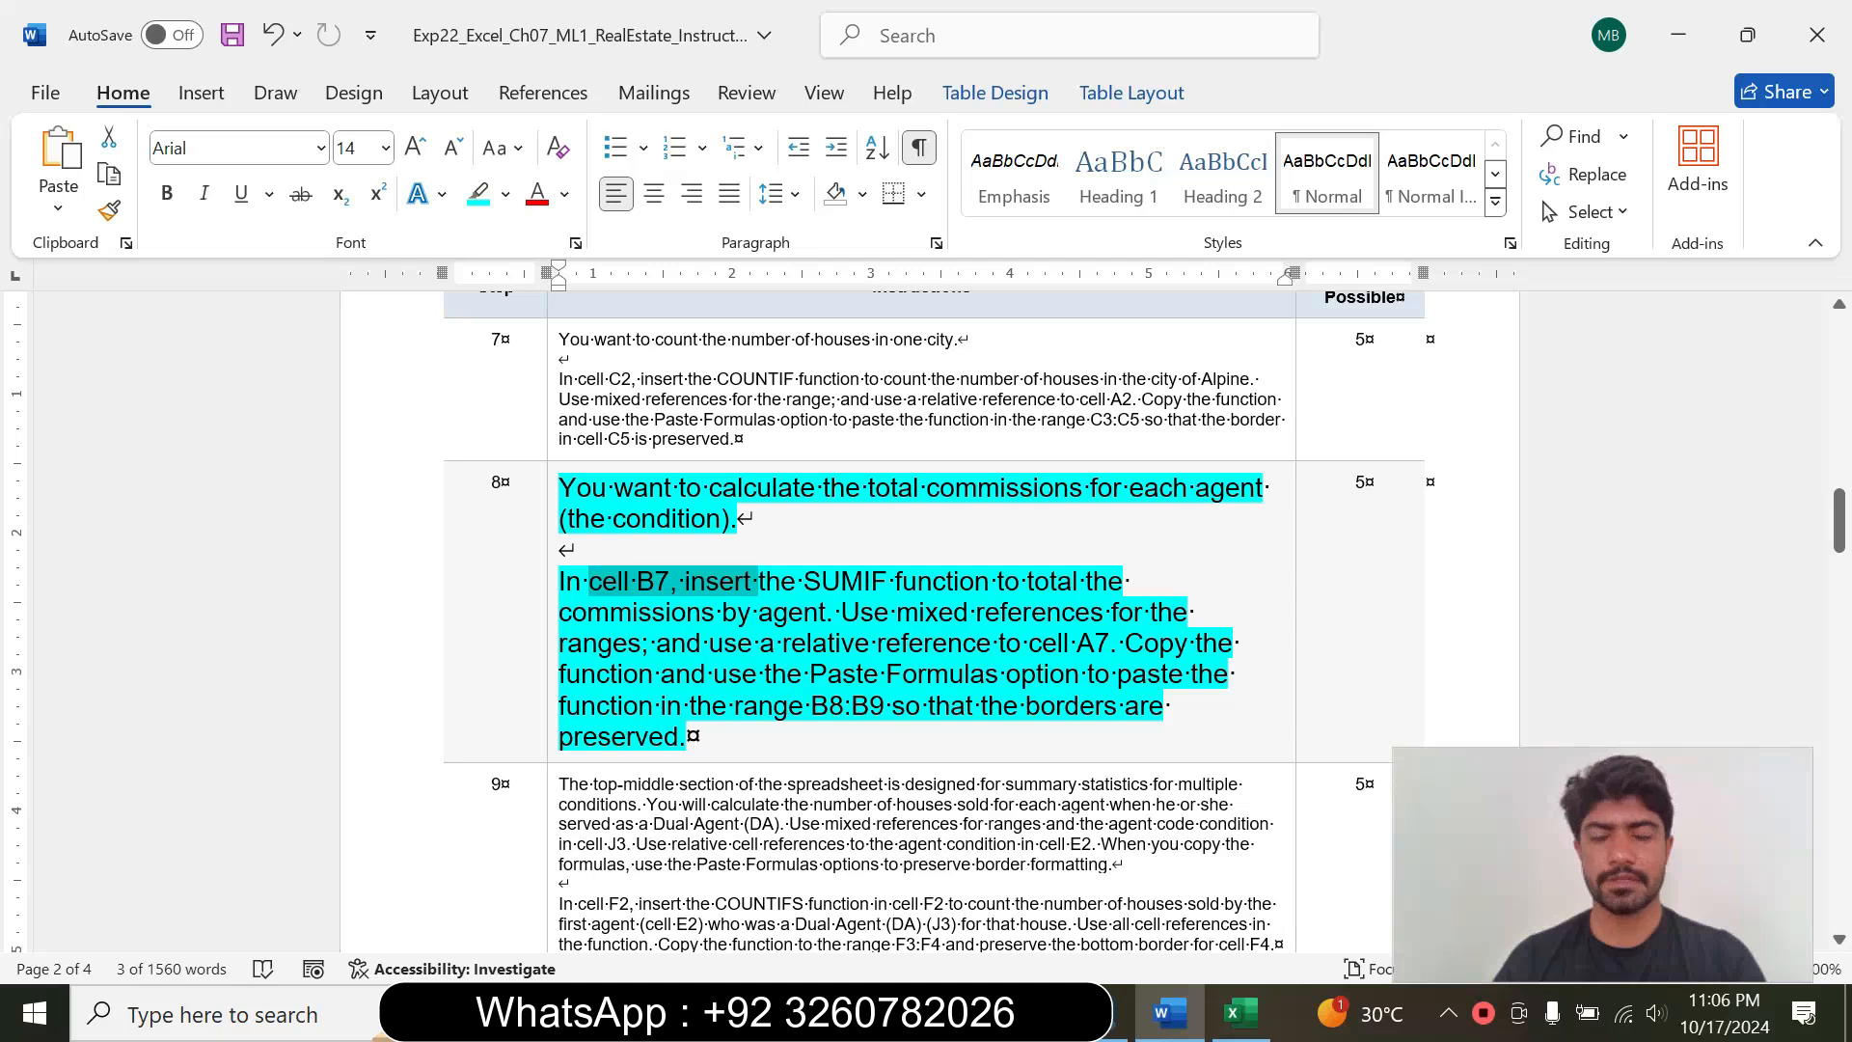
{"action": "left_click", "coordinate": [1239, 1013]}
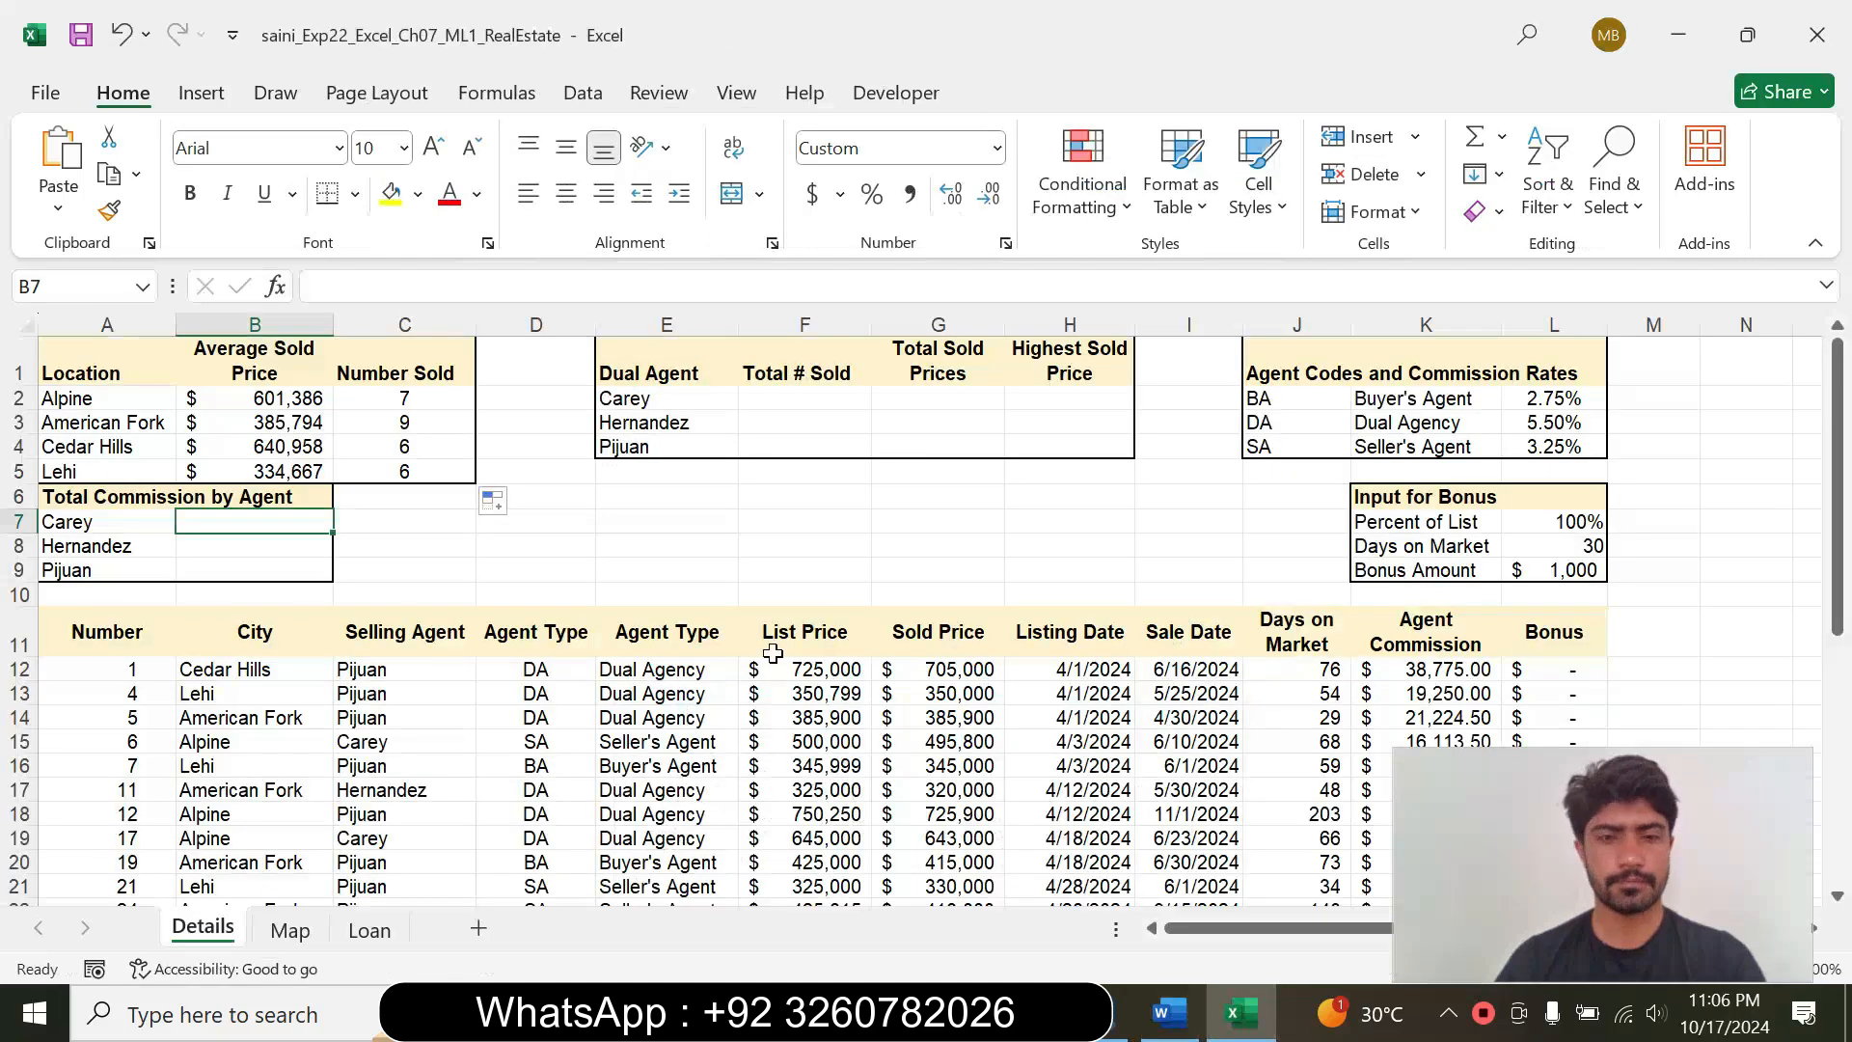
{"action": "type", "text": "="}
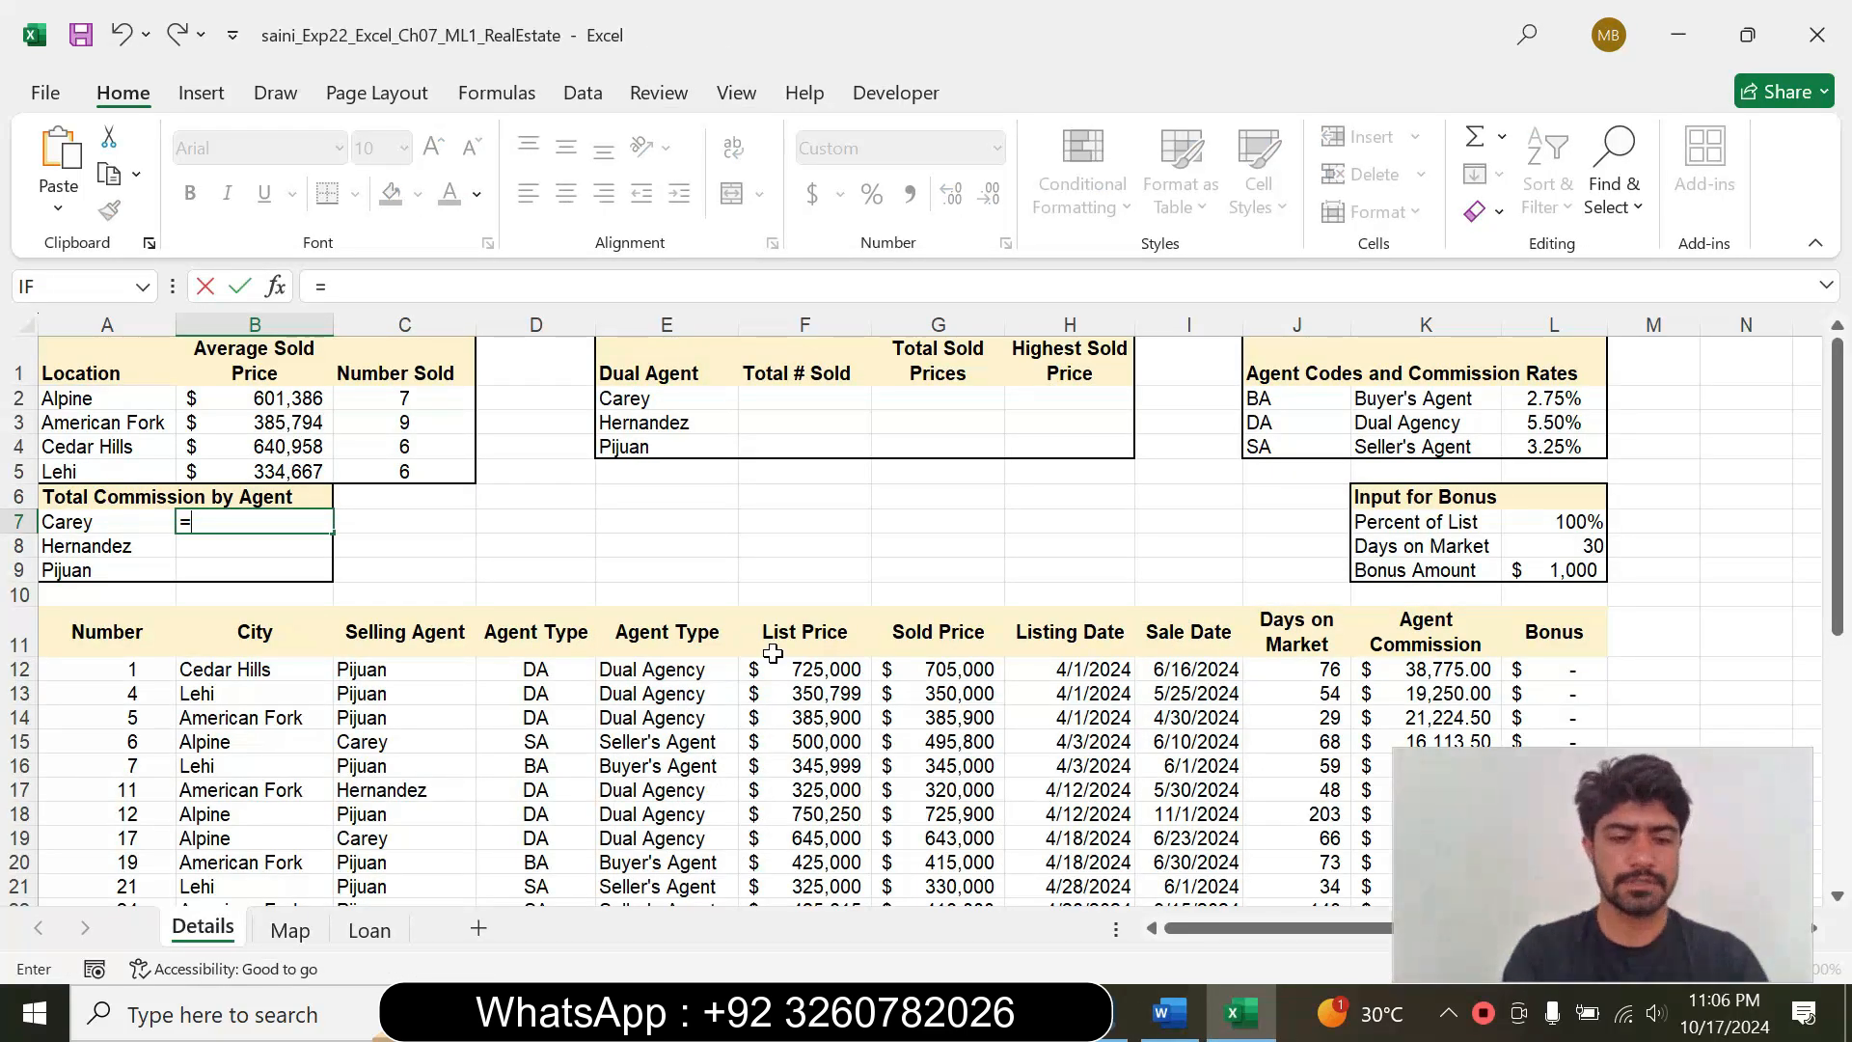
{"action": "type", "text": "sumi"}
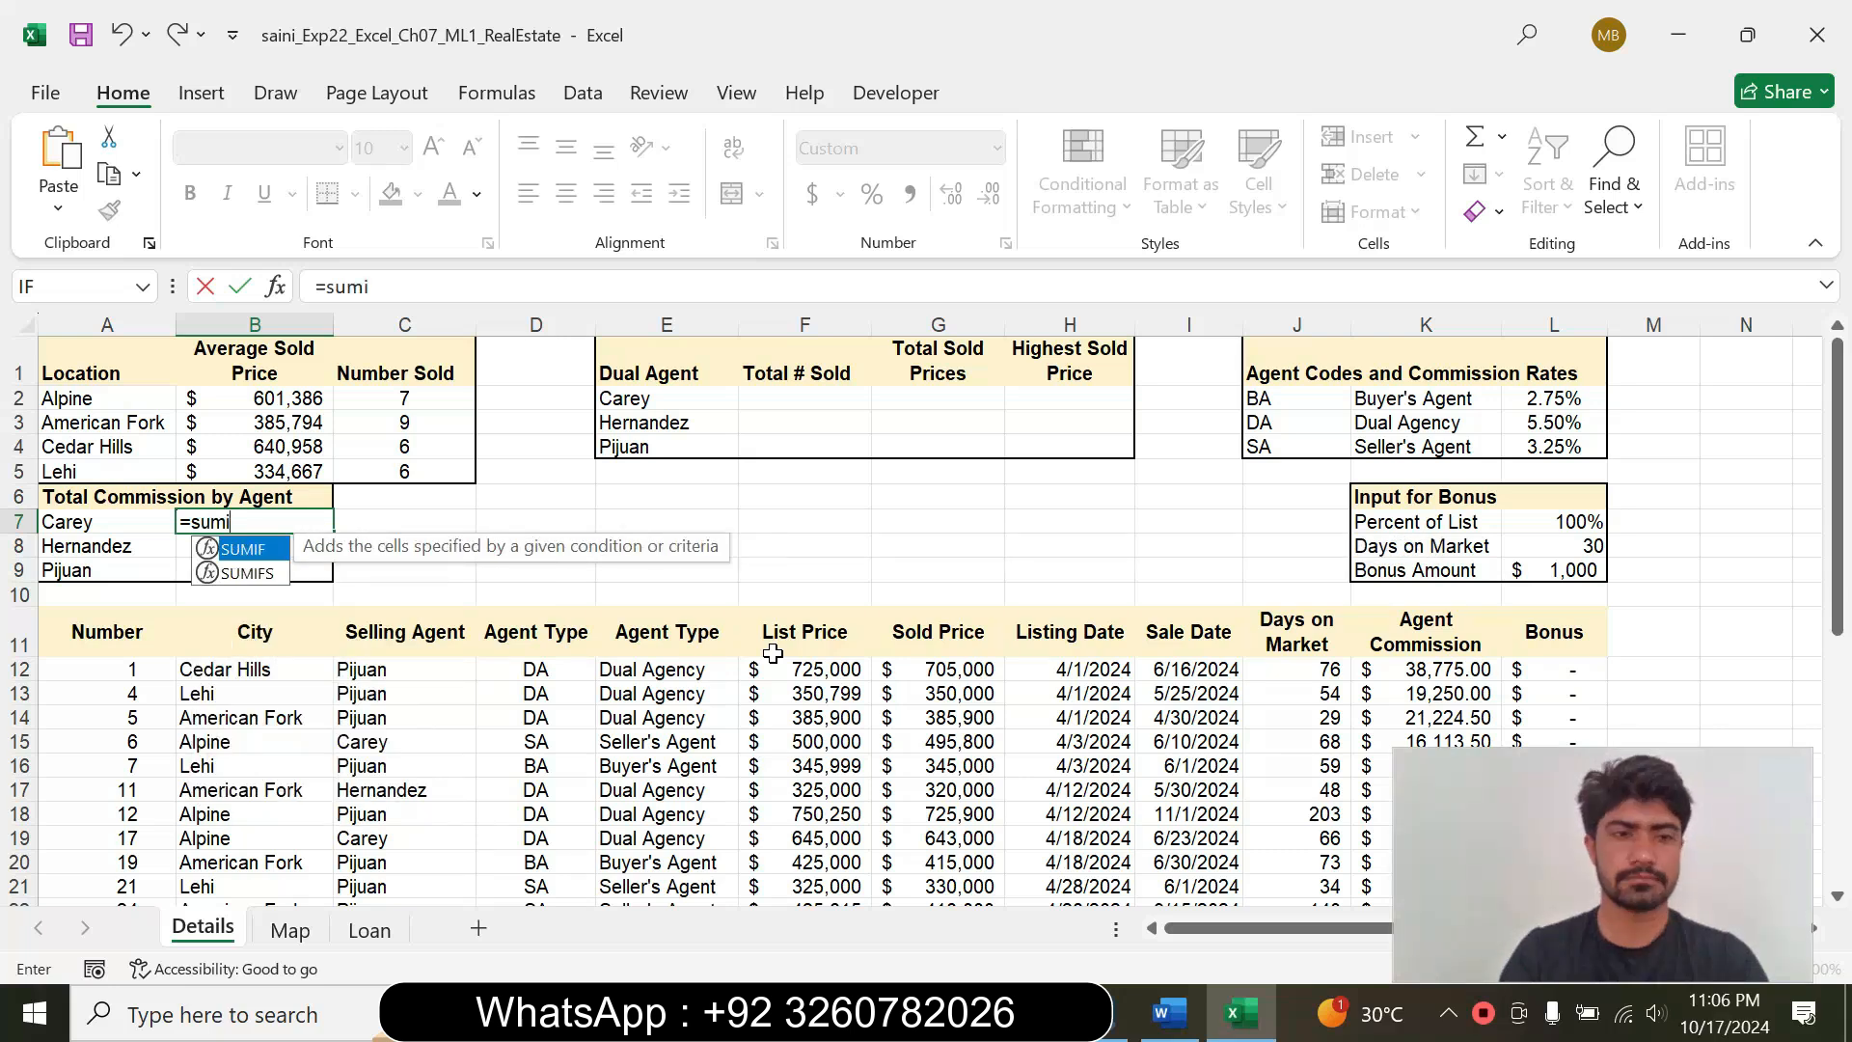
{"action": "double_click", "coordinate": [247, 547]}
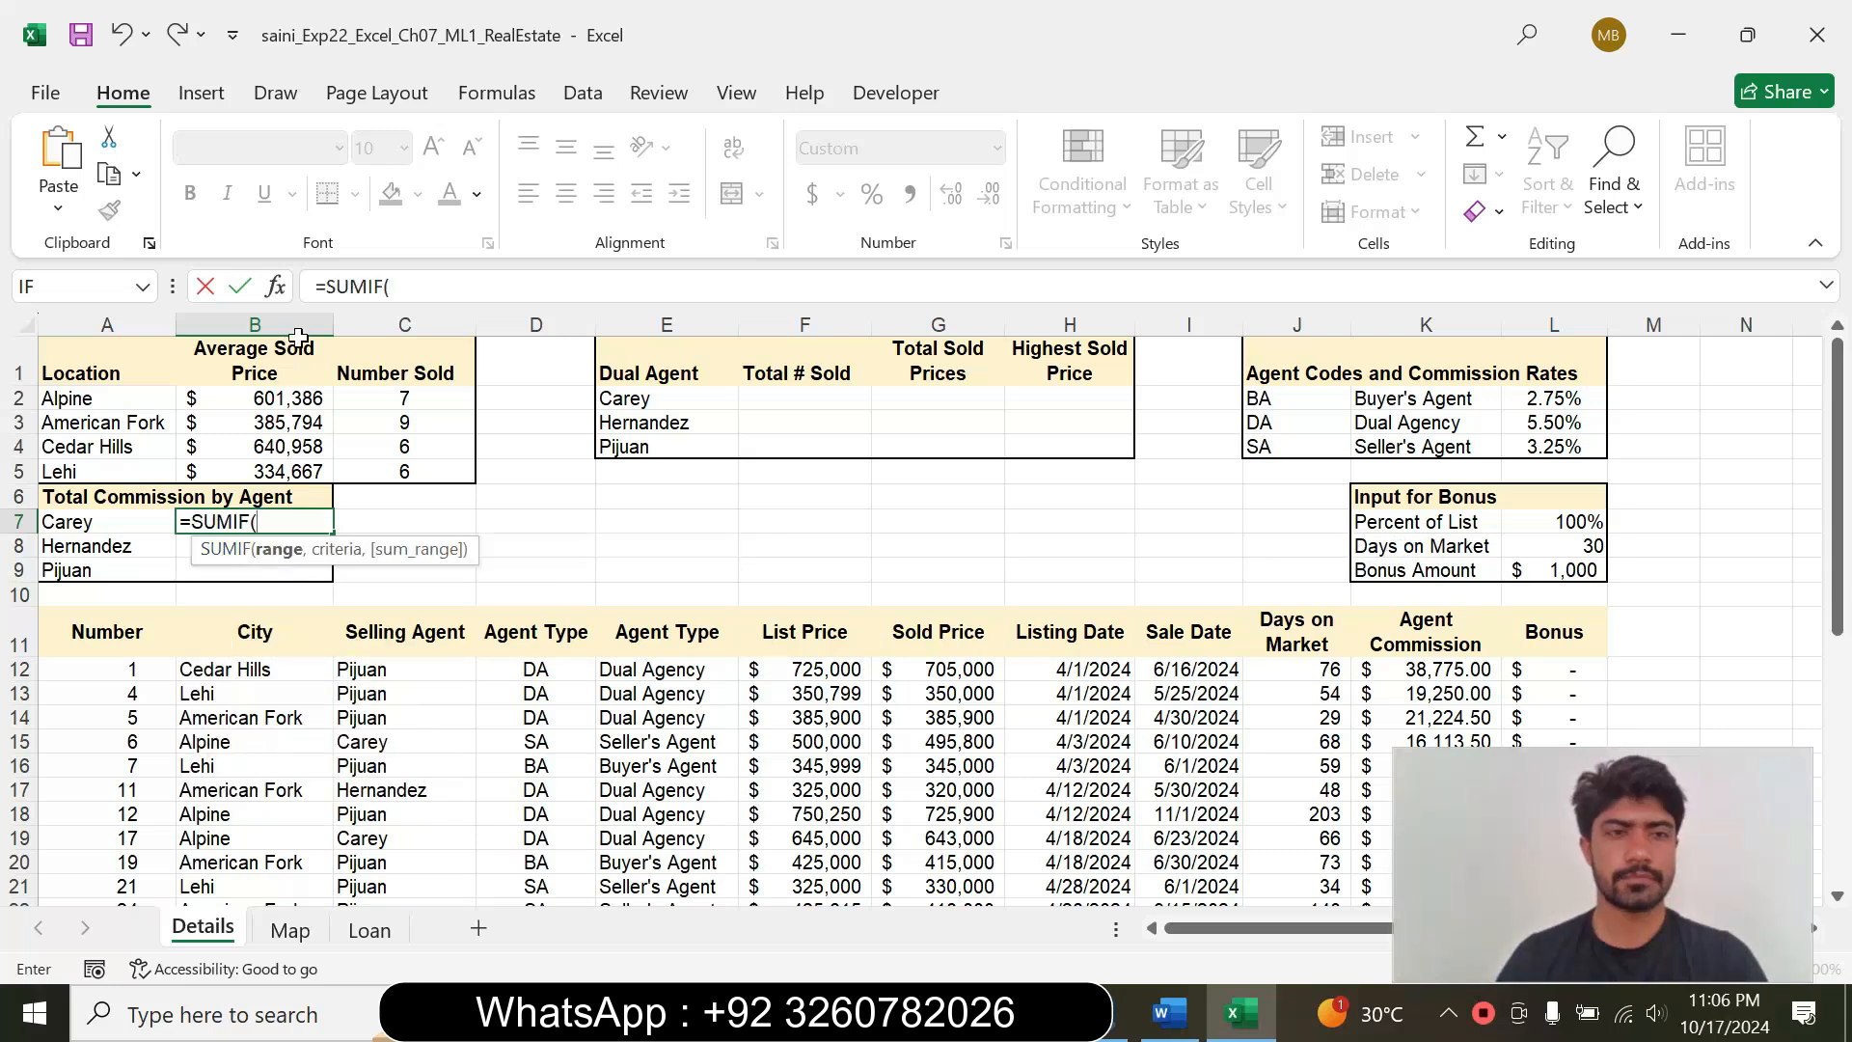
{"action": "left_click", "coordinate": [279, 289]}
{"action": "left_click_drag", "start_coordinate": [781, 187], "coordinate": [781, 224]}
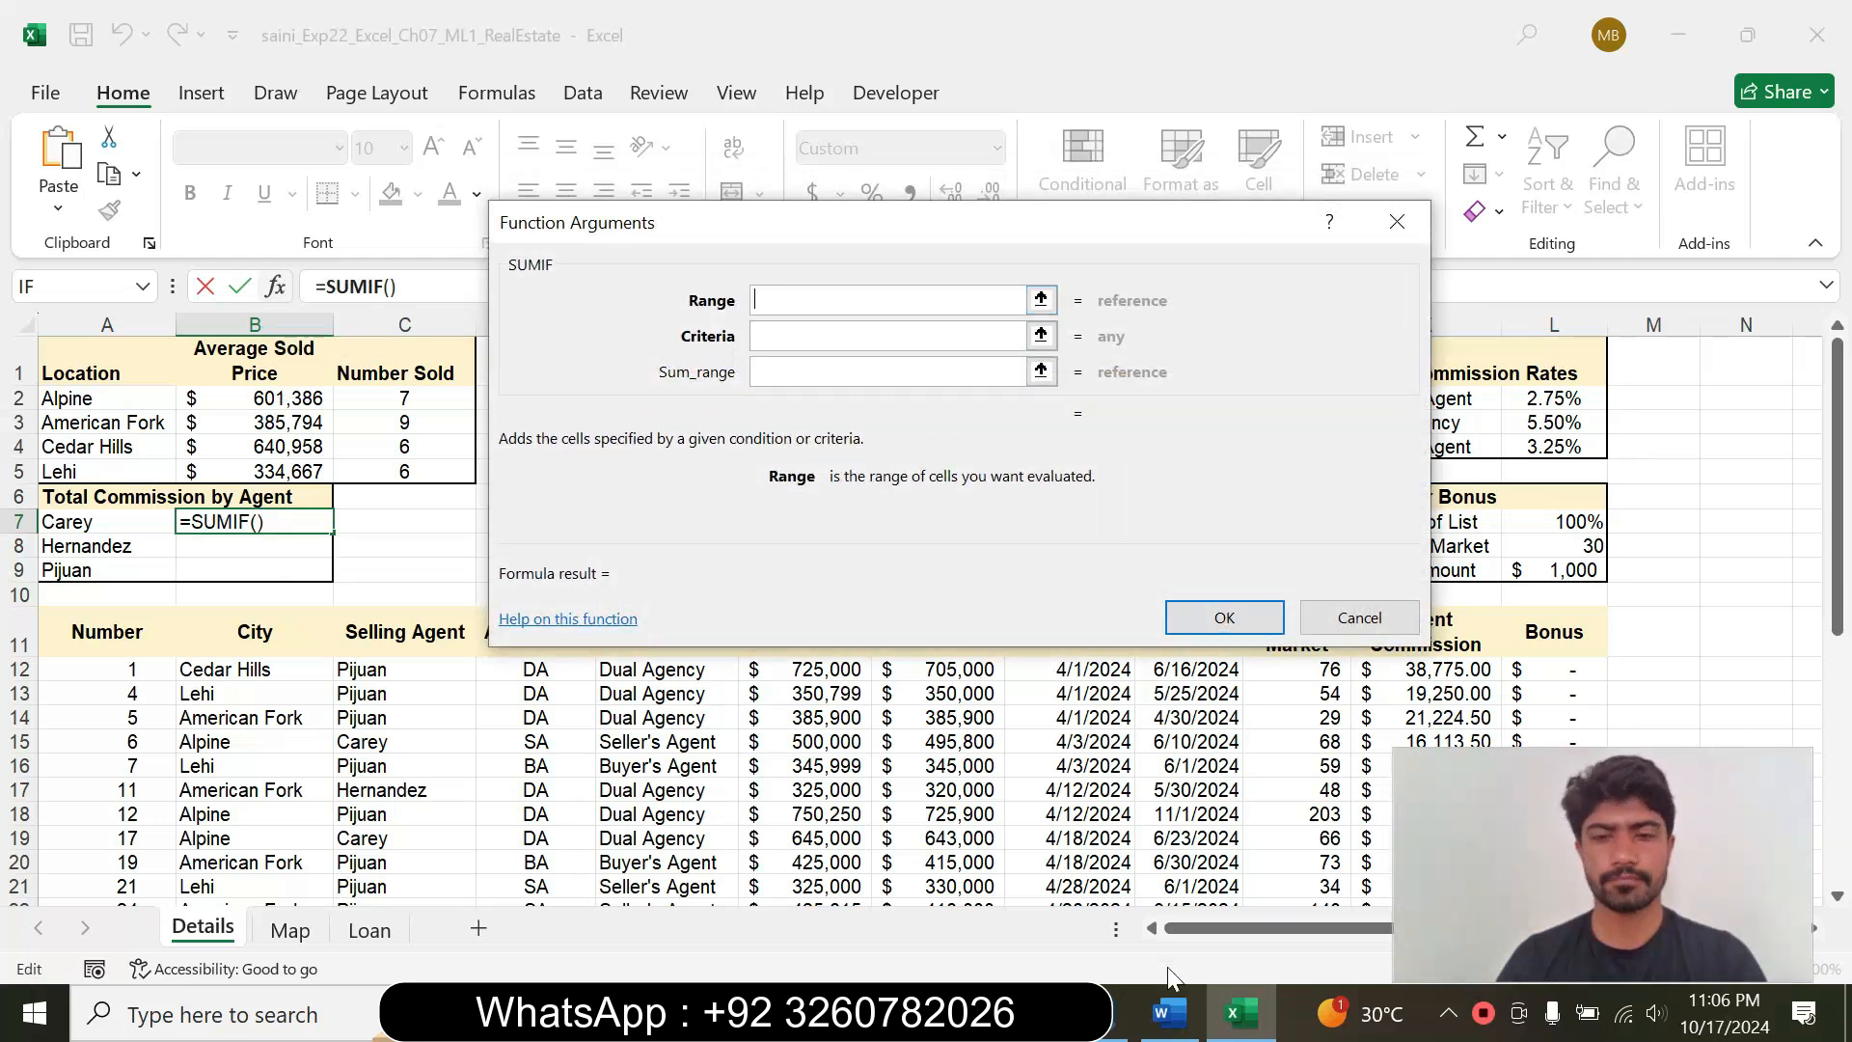
Step: Recheck step 8 in Word, and in Excel set the SUMIF range to the Selling Agent cells as $C$12:$C$39
{"action": "left_click", "coordinate": [1170, 1030]}
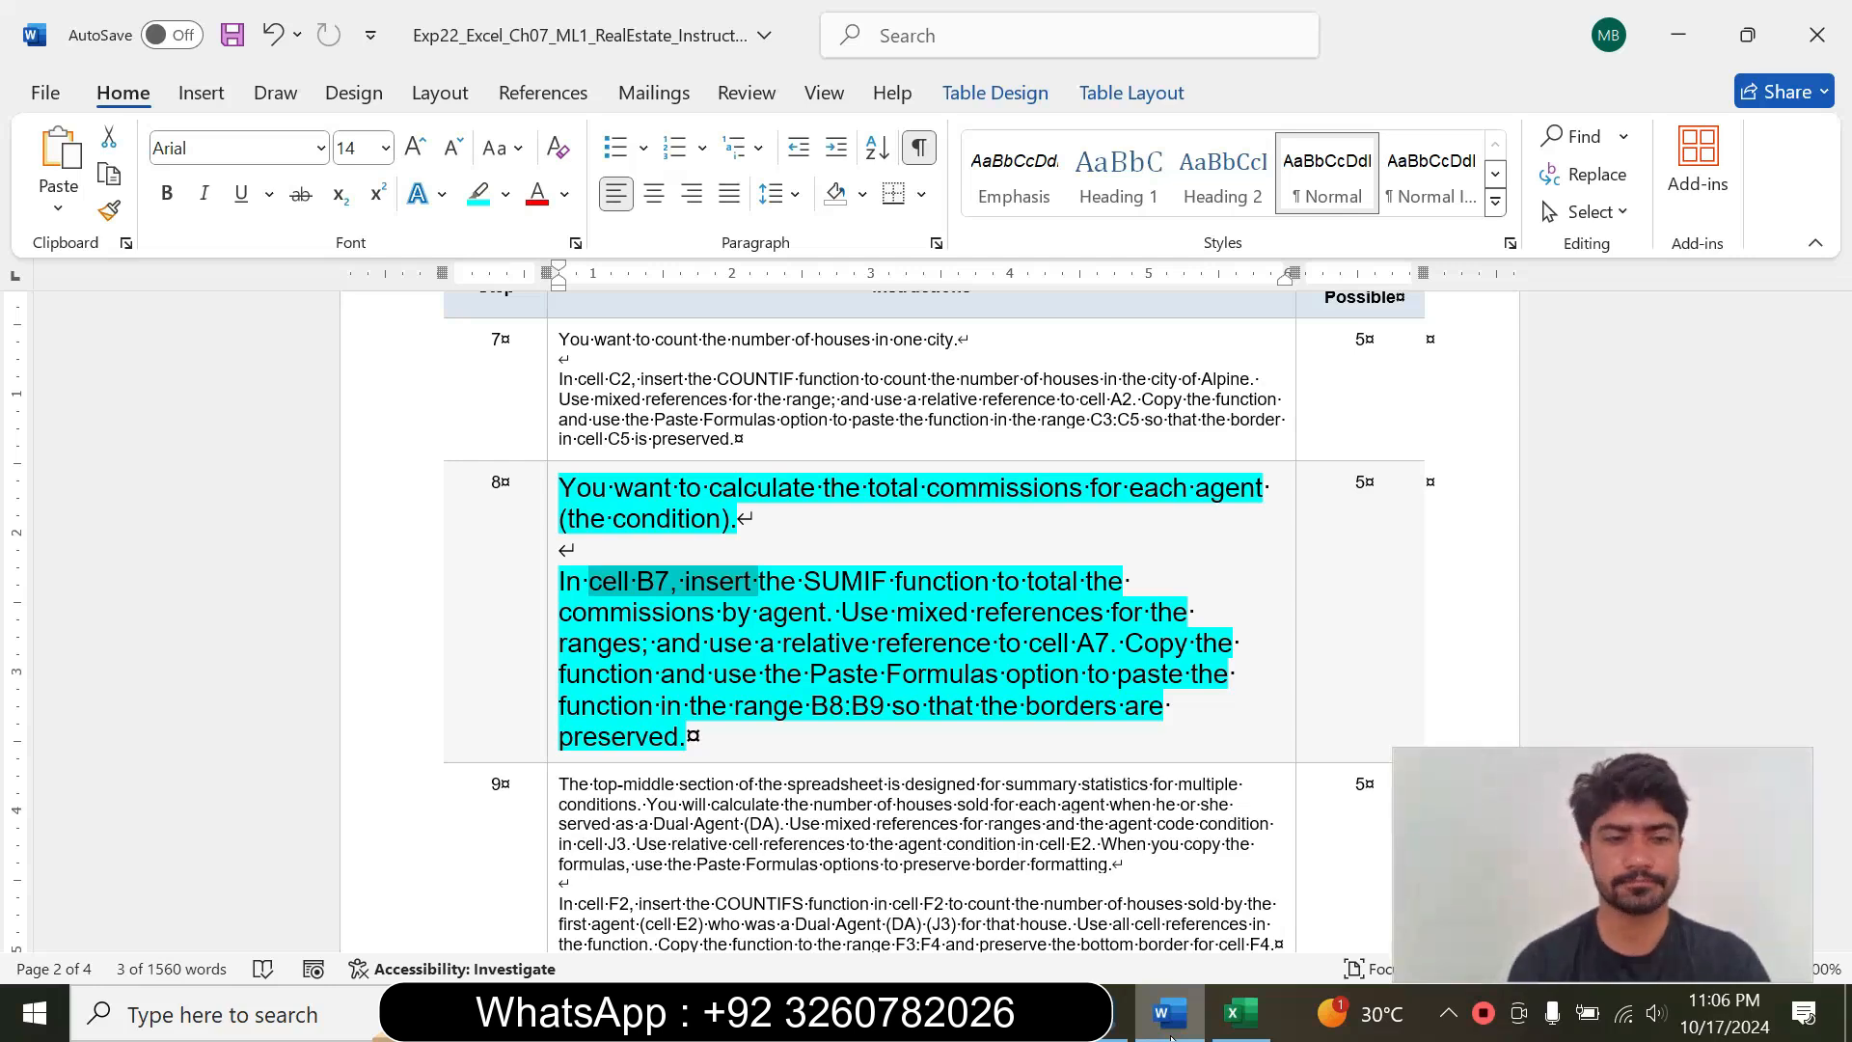
{"action": "left_click", "coordinate": [1241, 1013]}
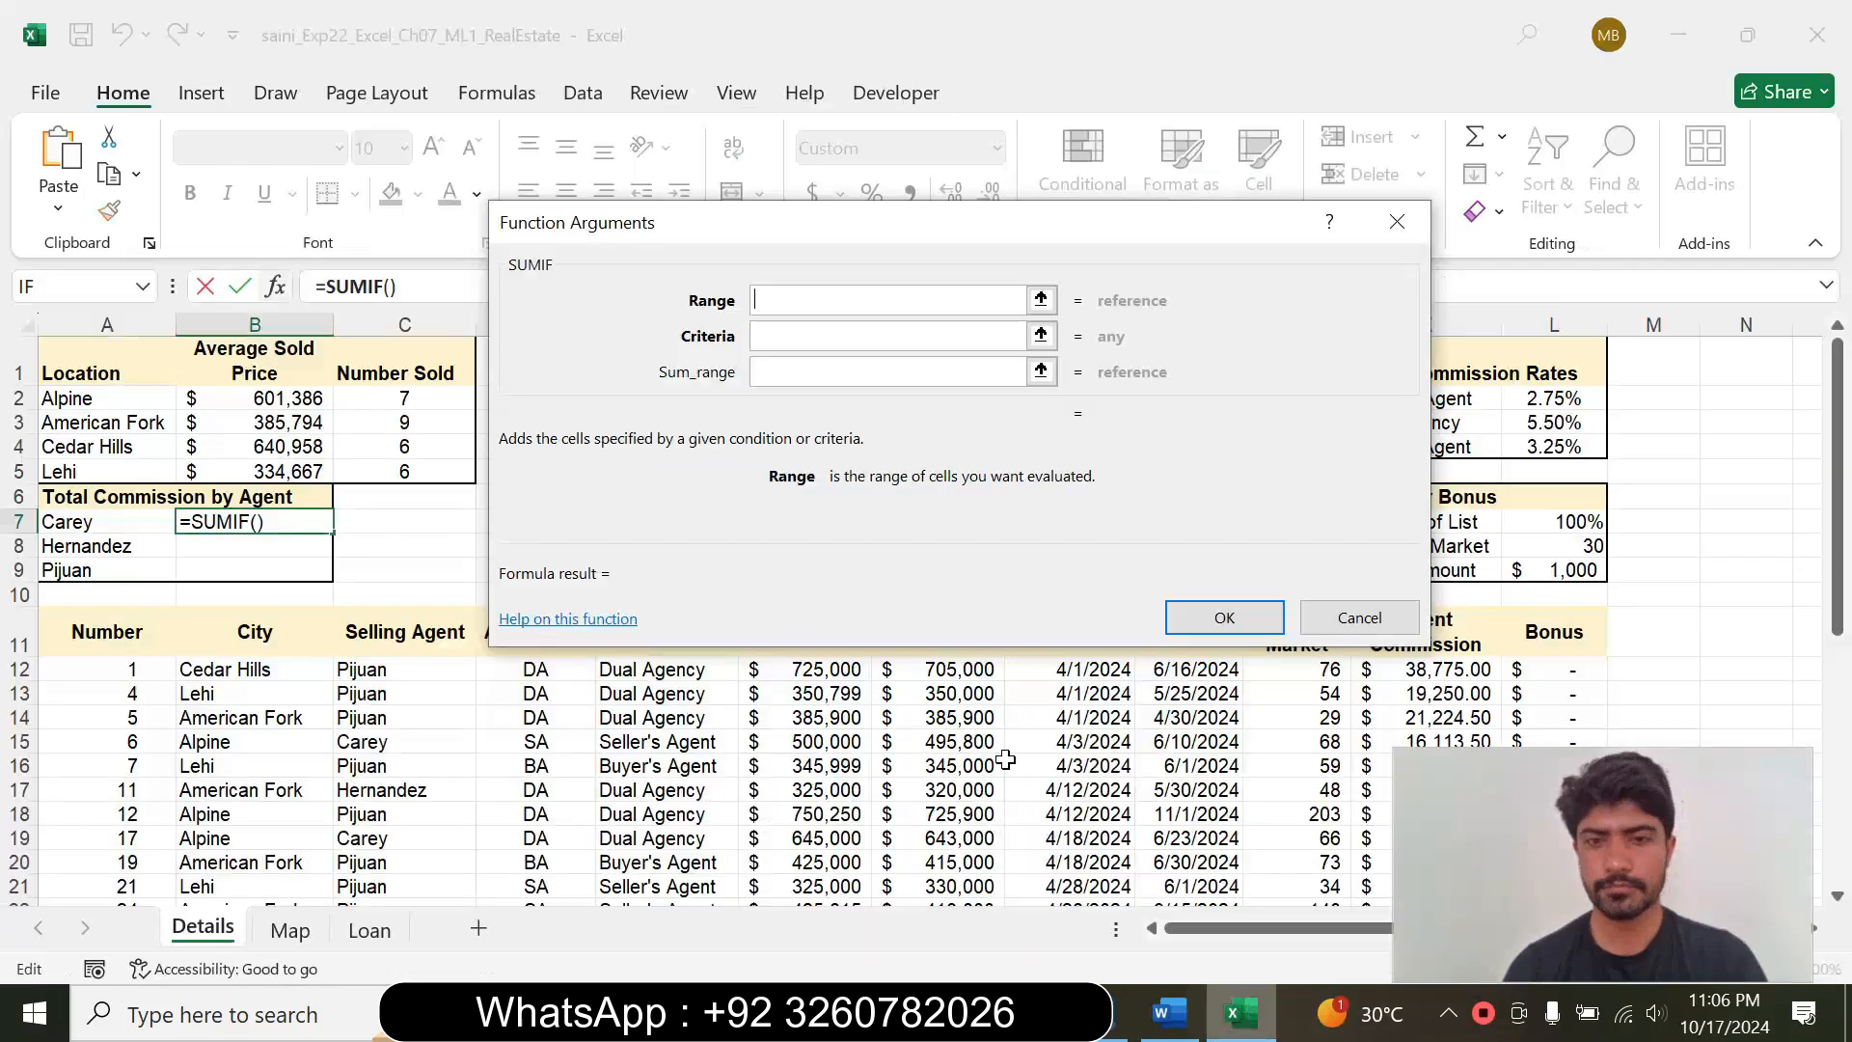
{"action": "left_click_drag", "start_coordinate": [971, 229], "coordinate": [884, 116]}
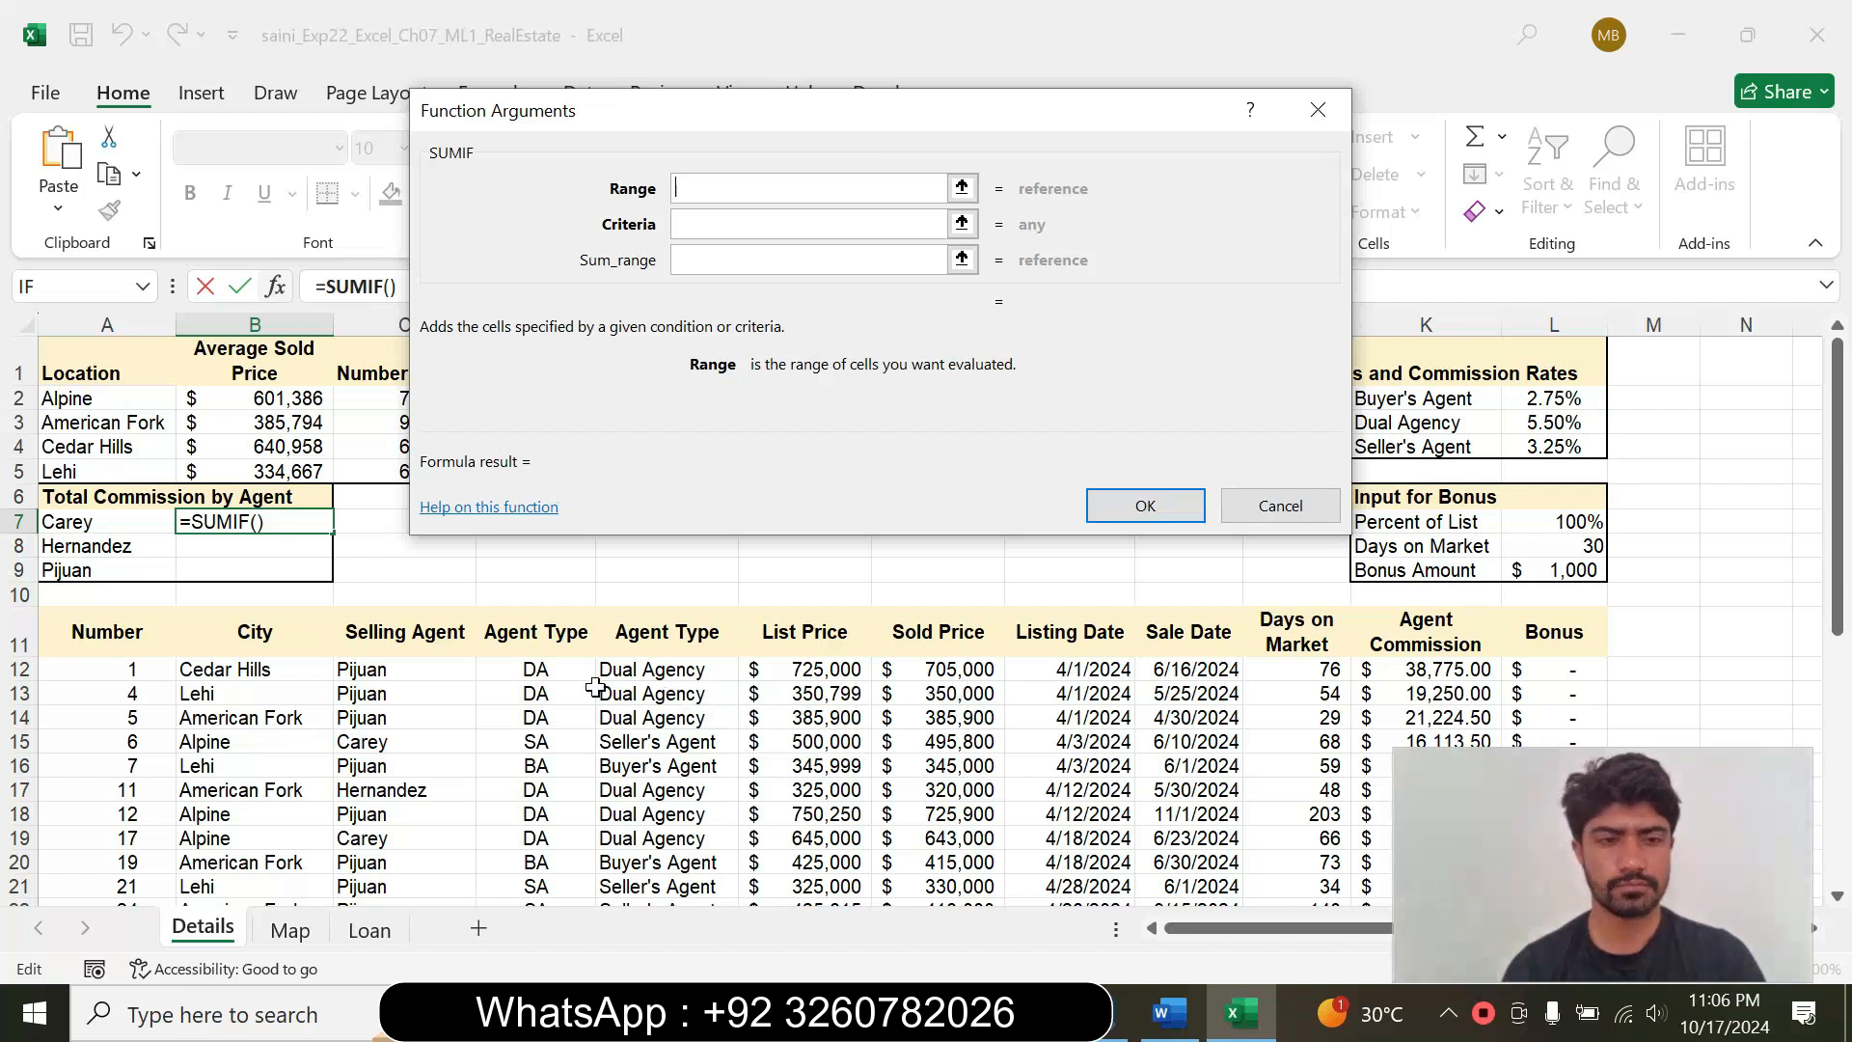
{"action": "left_click_drag", "start_coordinate": [598, 128], "coordinate": [739, 135]}
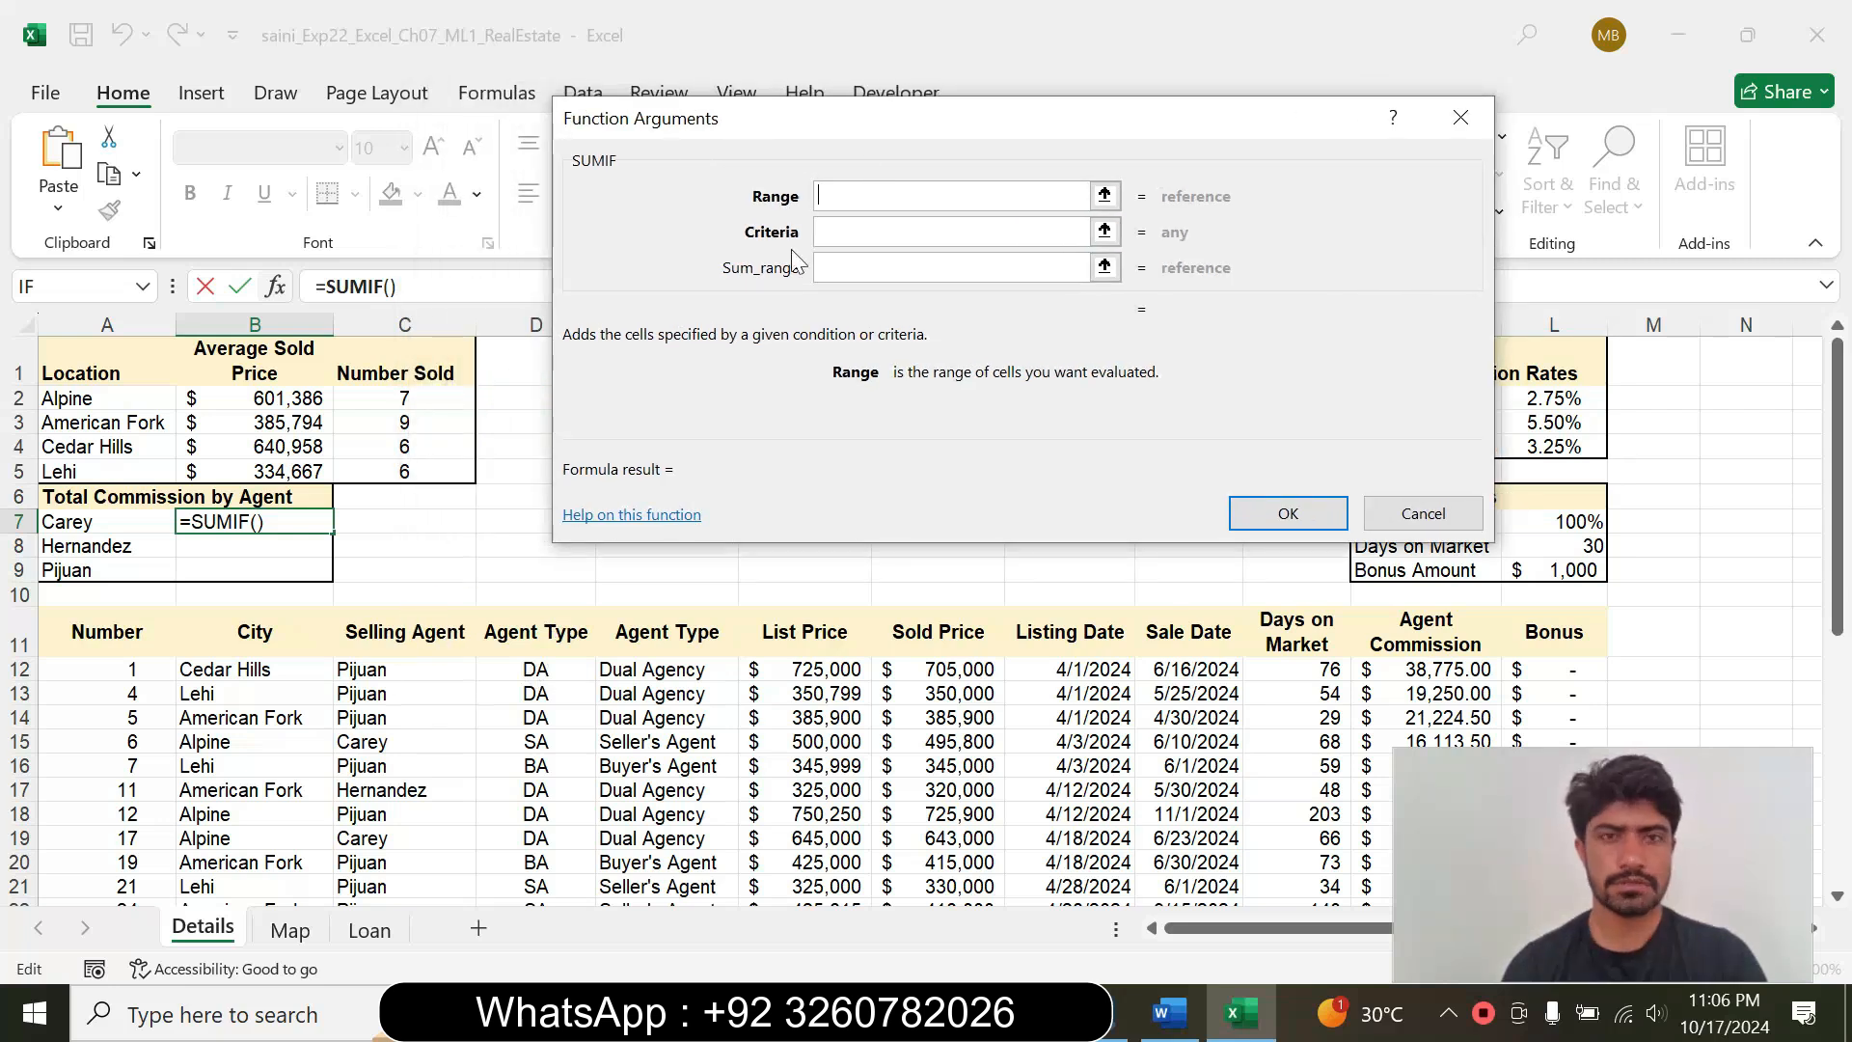
{"action": "left_click_drag", "start_coordinate": [409, 669], "coordinate": [364, 855]}
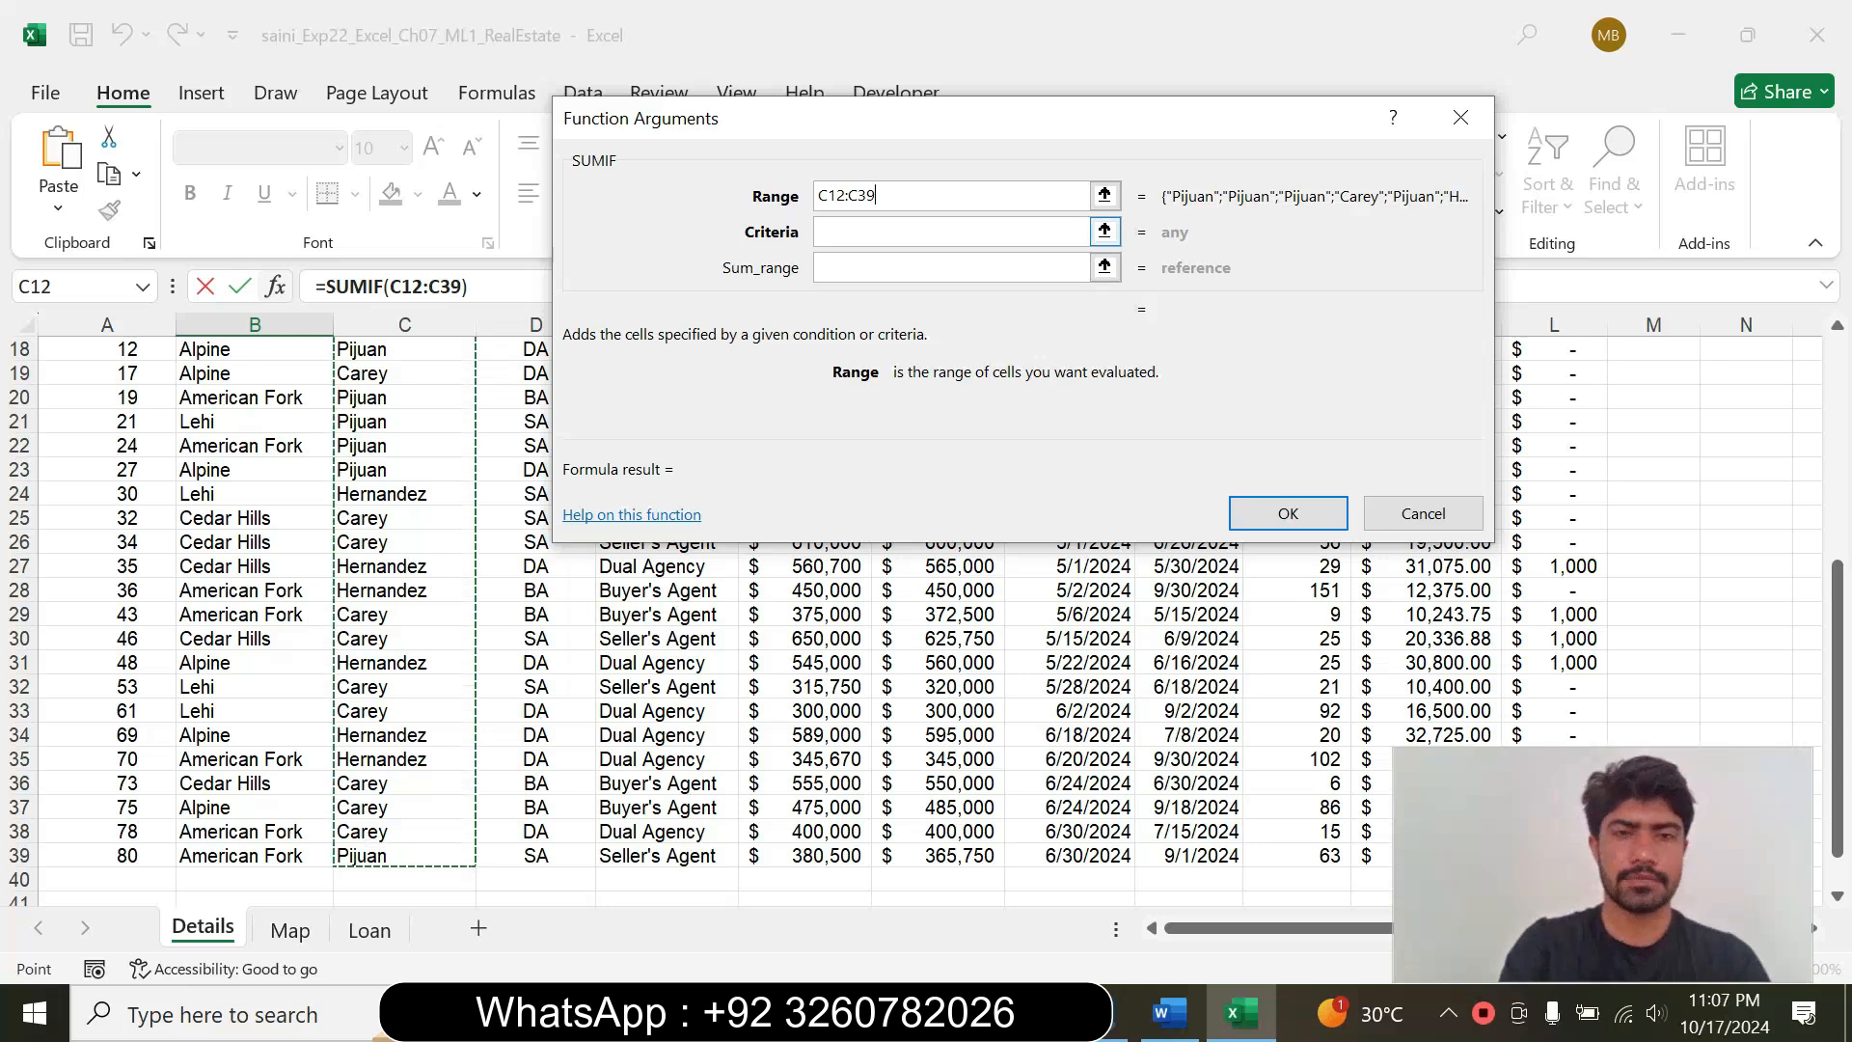
{"action": "key", "text": "F4"}
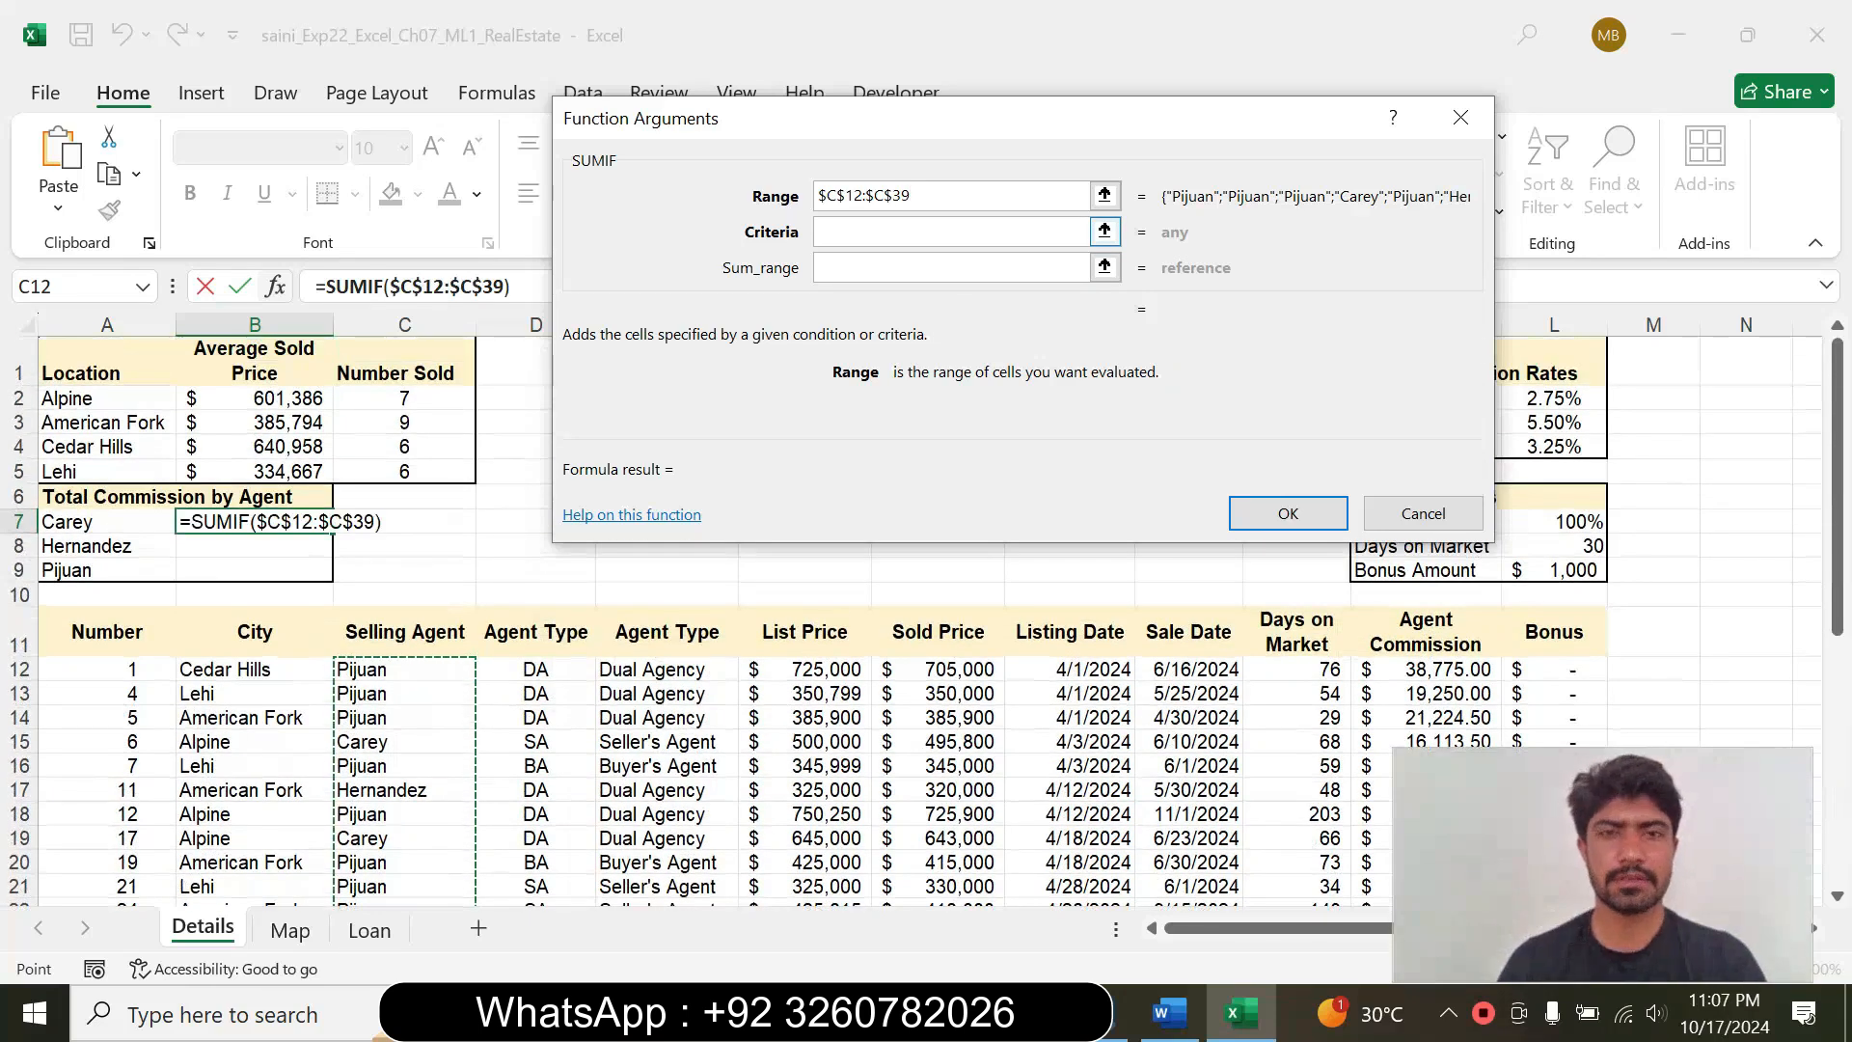
Step: Check the relative reference instruction in Word, and in Excel set the SUMIF criteria to A7
{"action": "left_click", "coordinate": [953, 236]}
{"action": "left_click", "coordinate": [1169, 1013]}
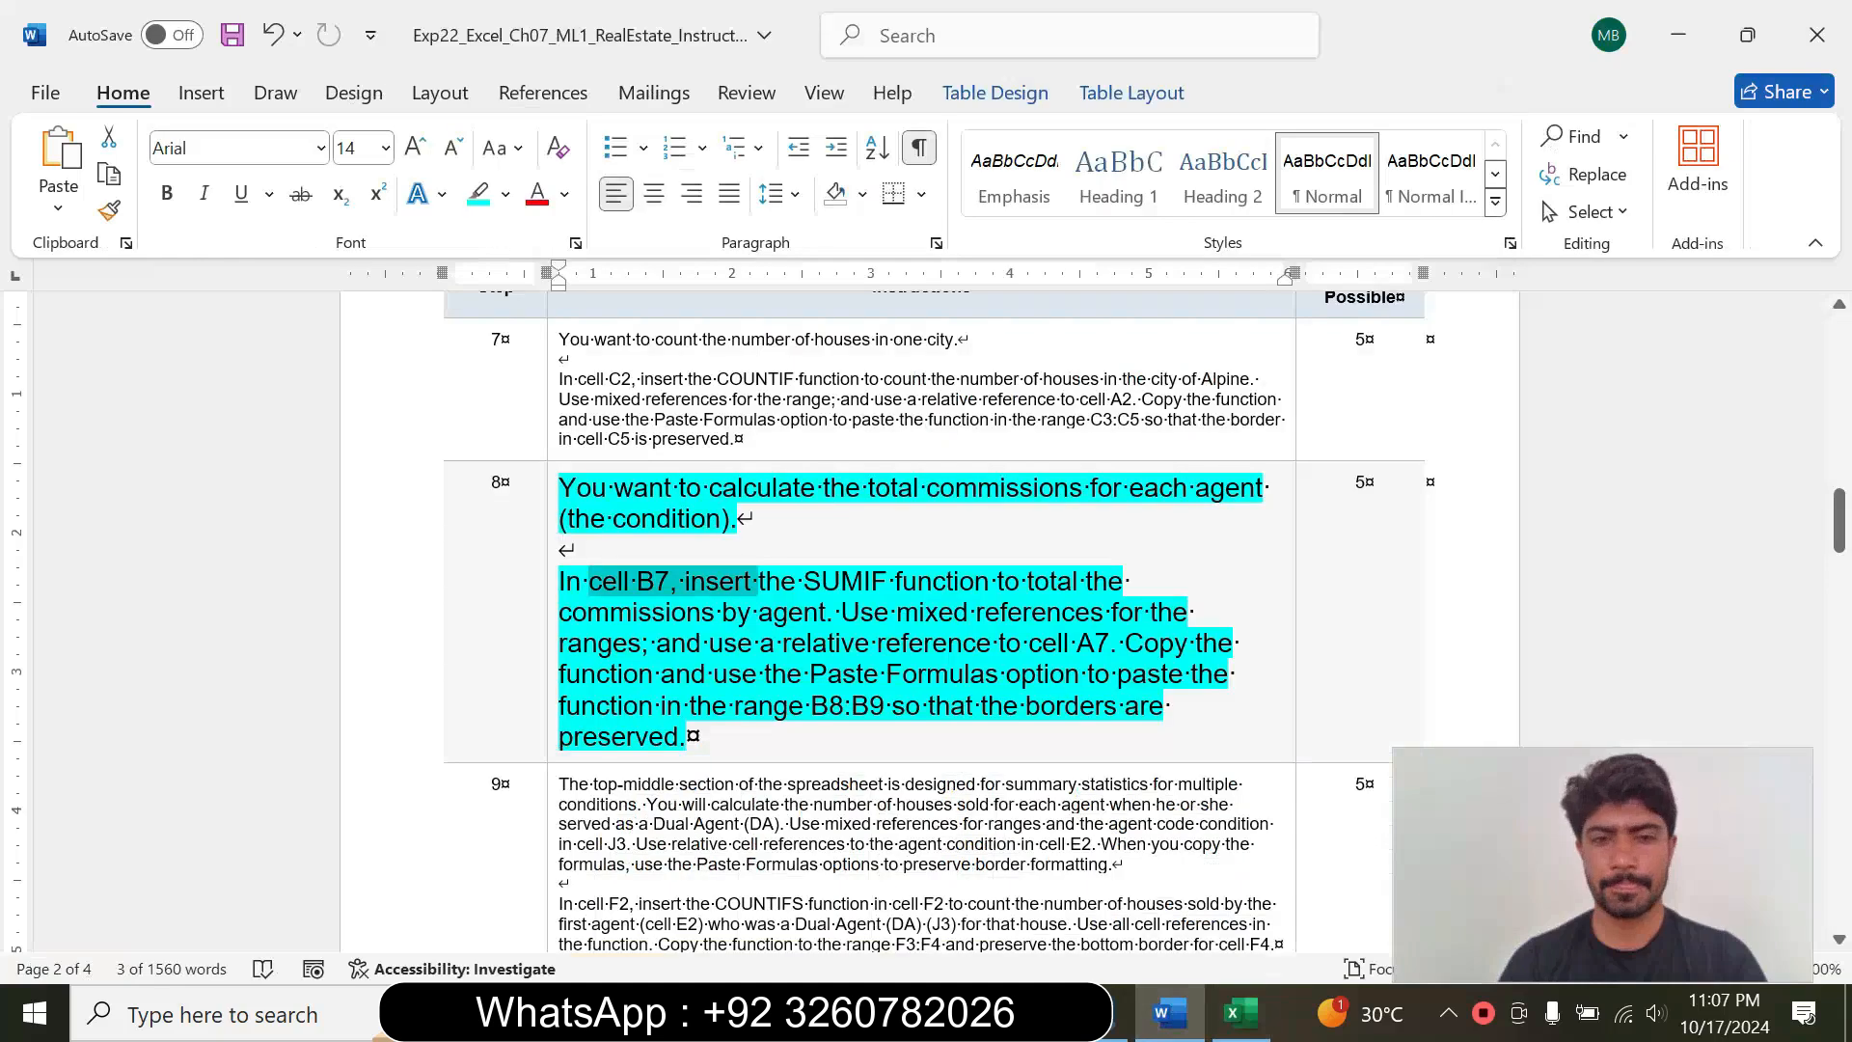
{"action": "left_click_drag", "start_coordinate": [726, 643], "coordinate": [1105, 643]}
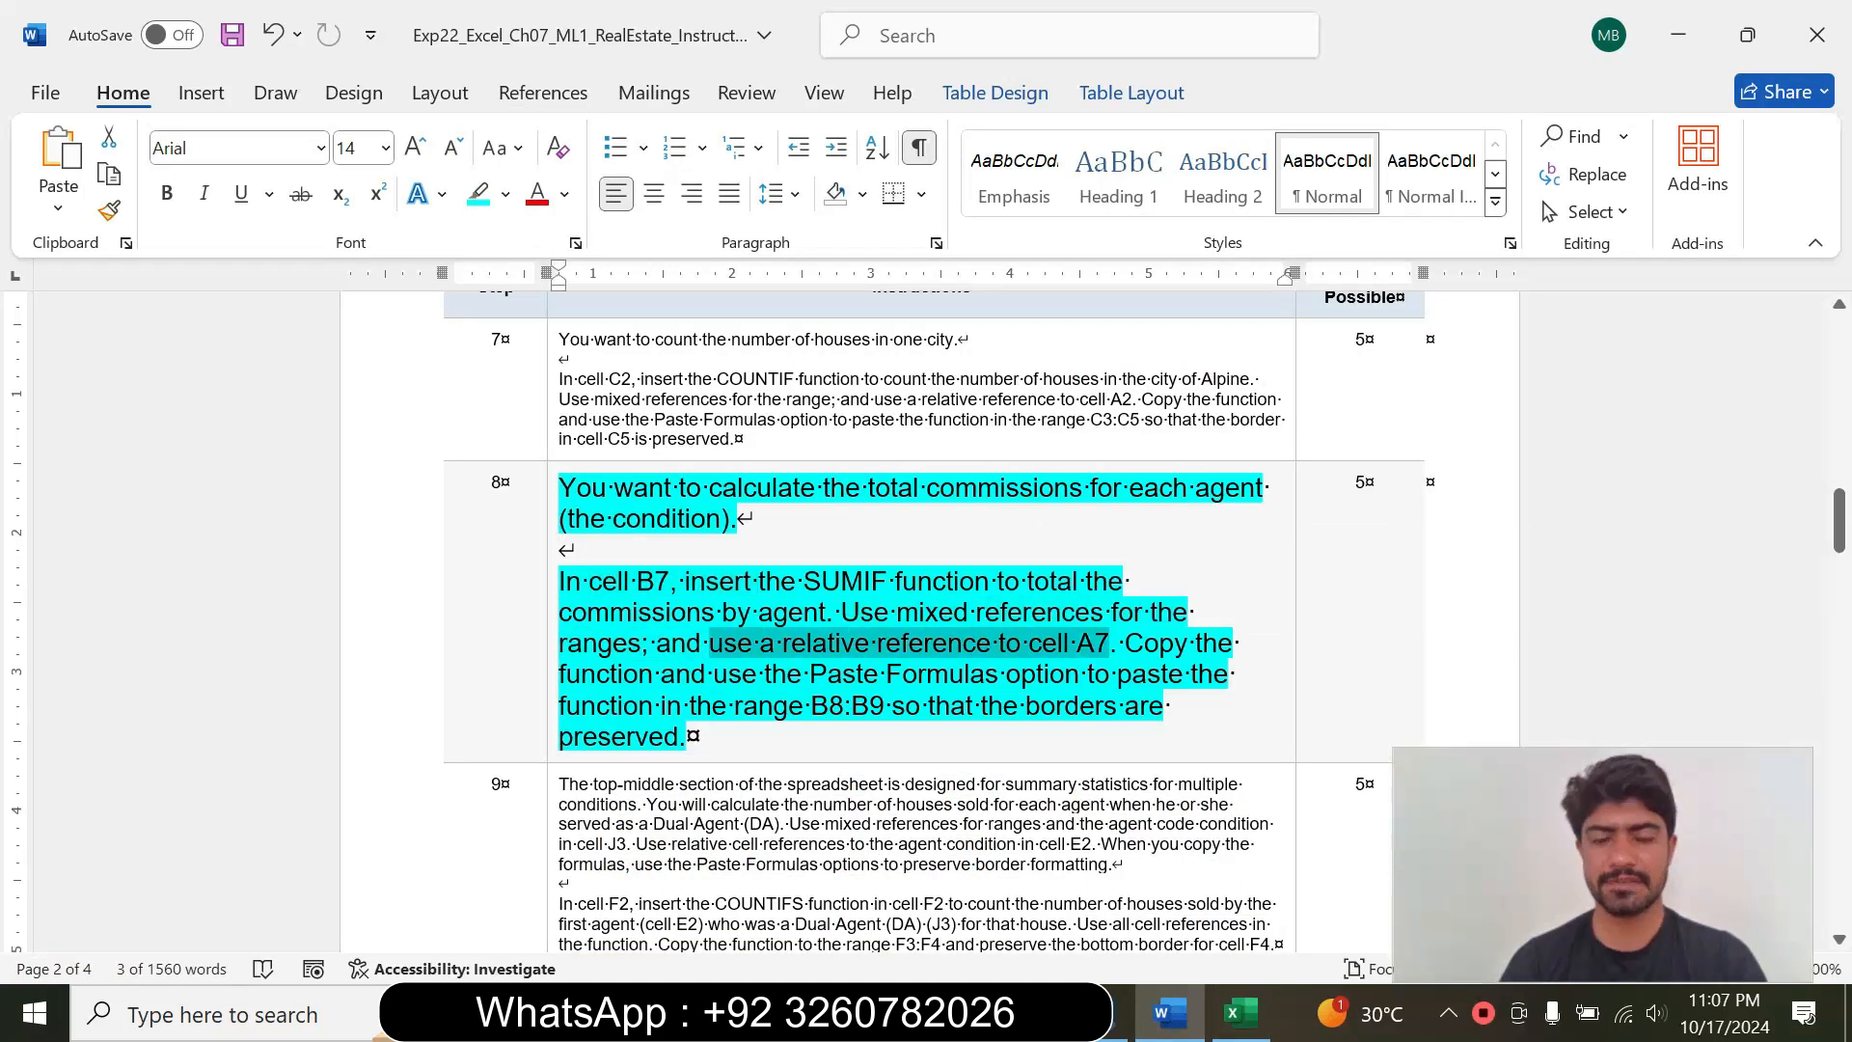
{"action": "left_click", "coordinate": [1240, 1012]}
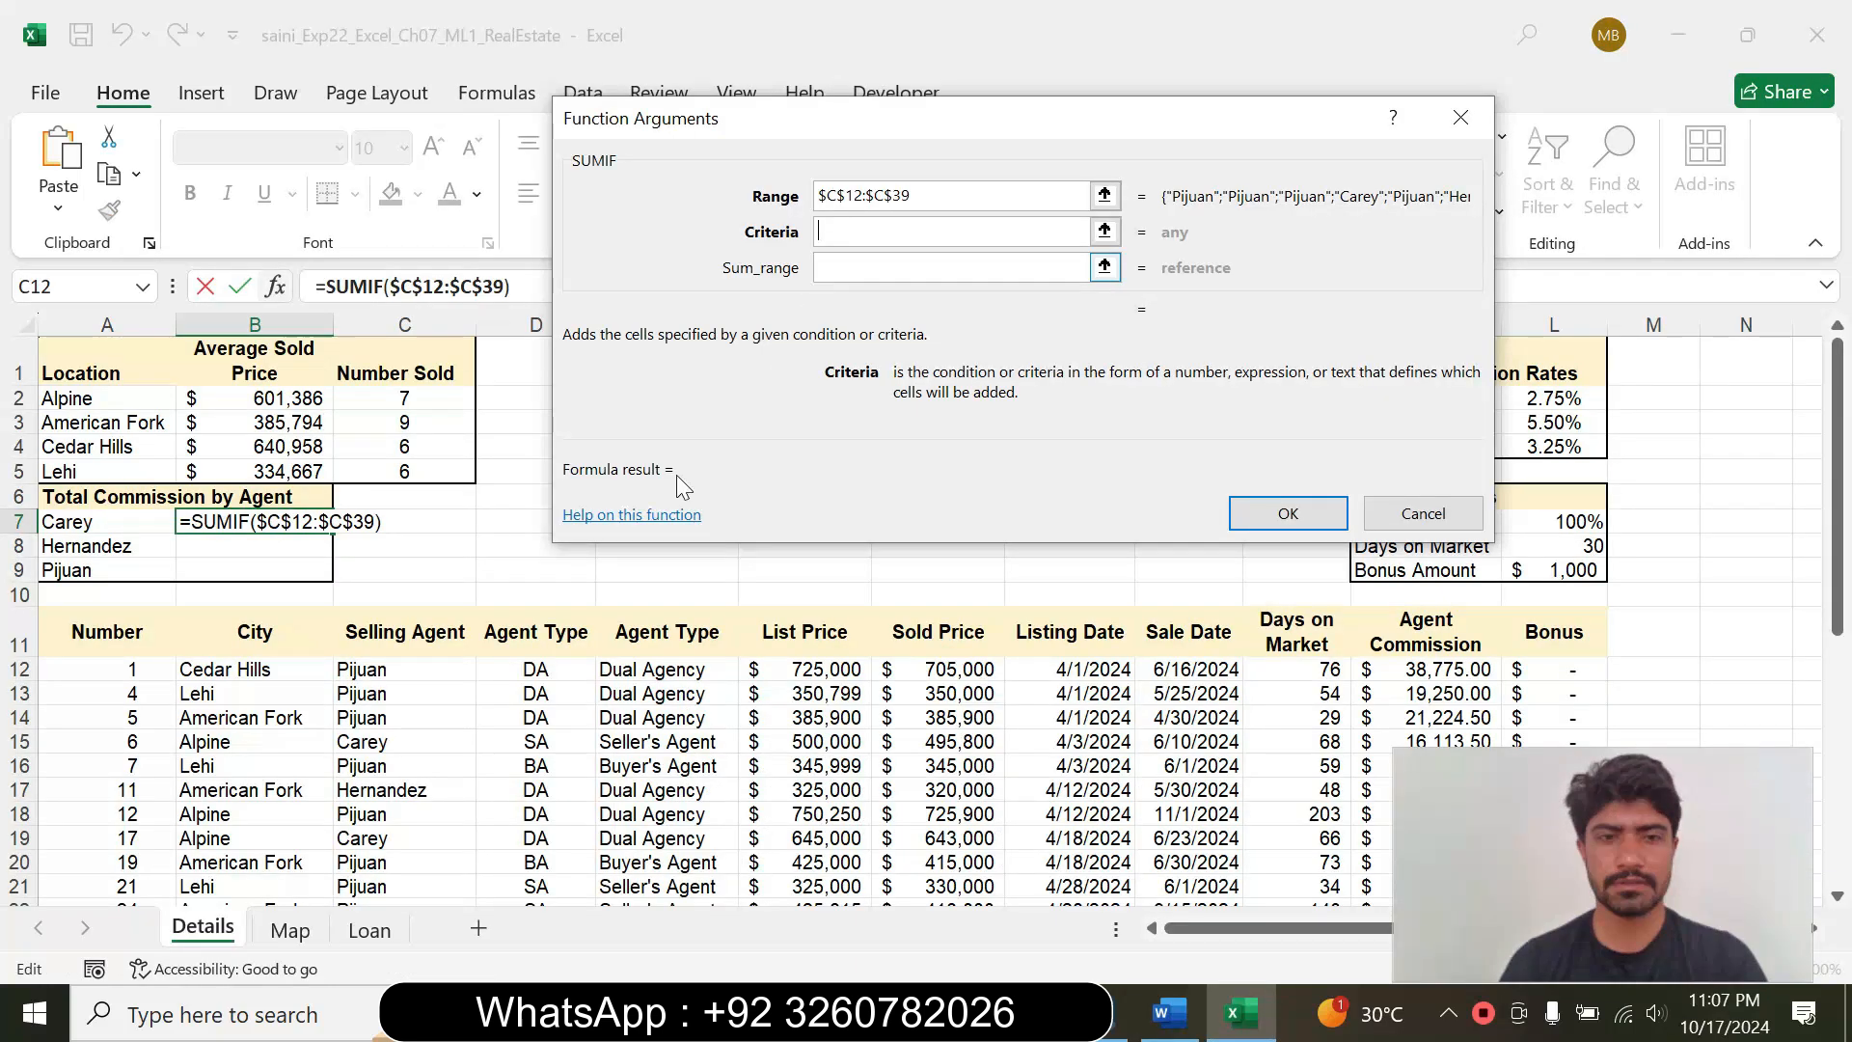
{"action": "left_click", "coordinate": [106, 524]}
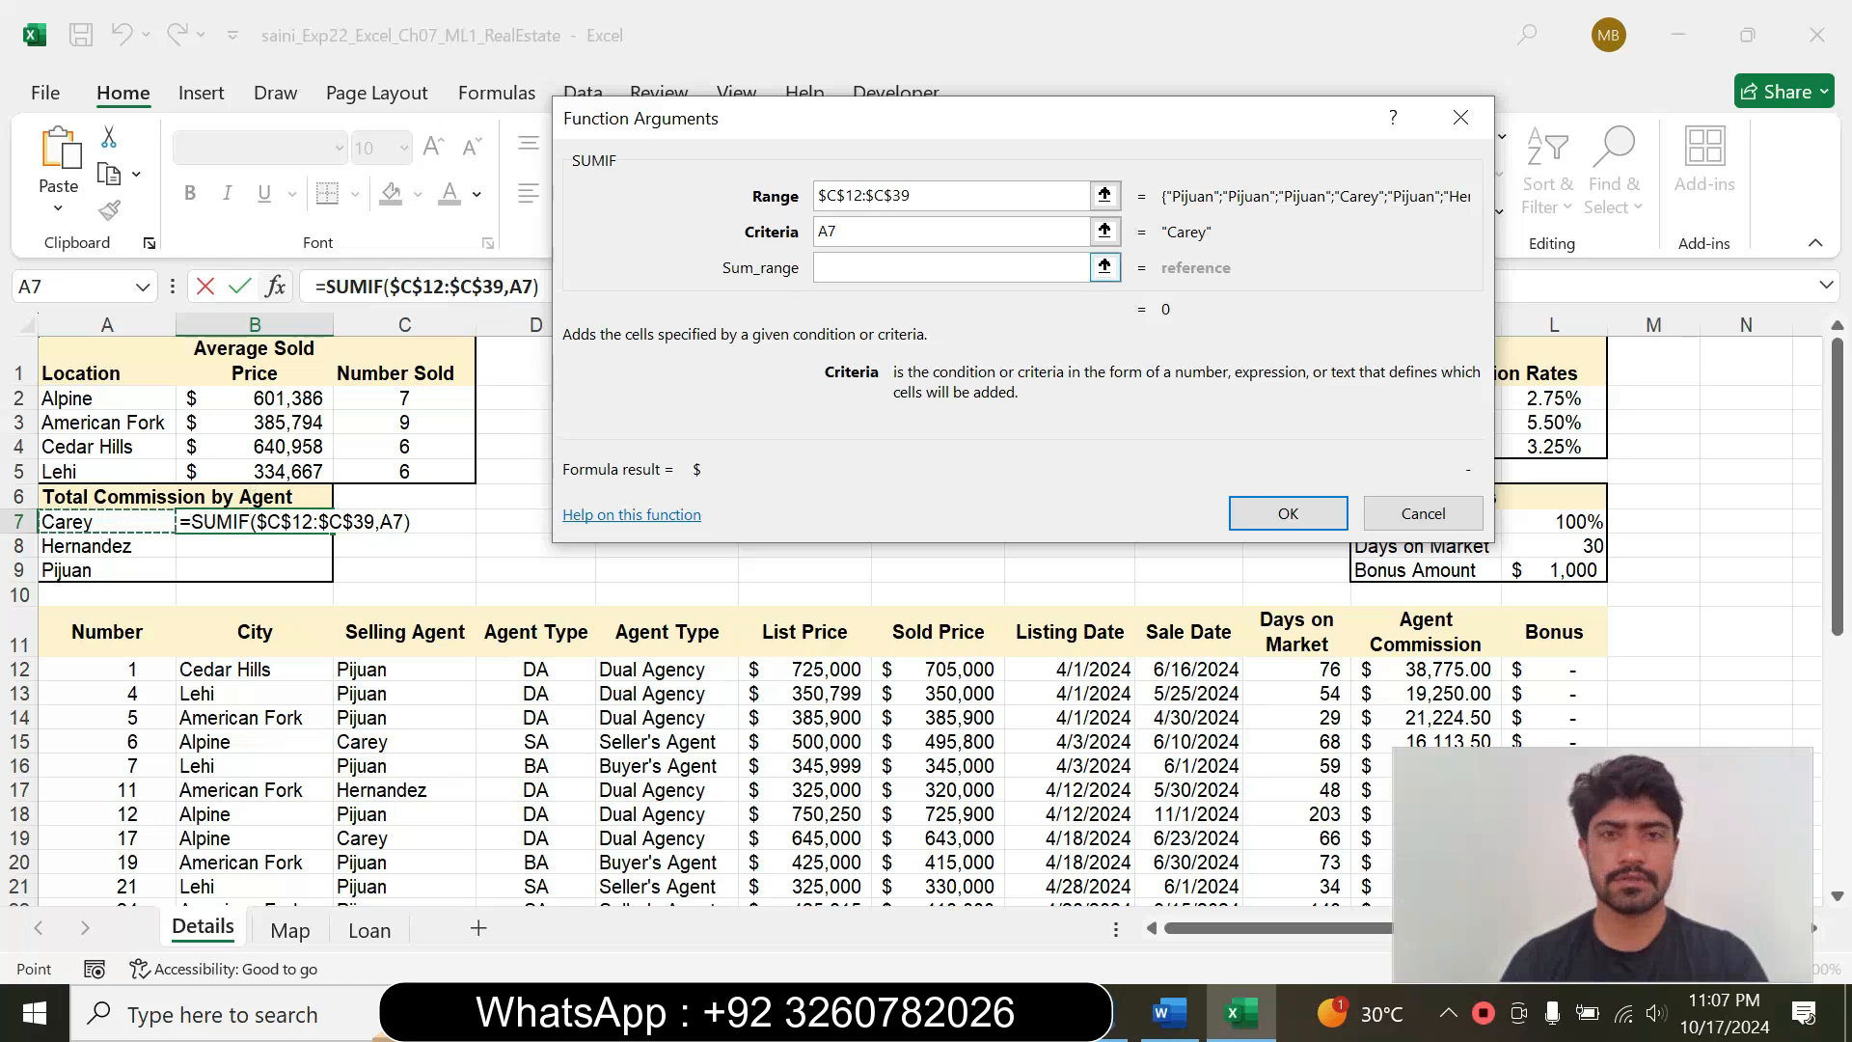
Step: Set the SUMIF sum range to the Agent Commission cells K12:K39 and insert the function
{"action": "key", "text": "Tab"}
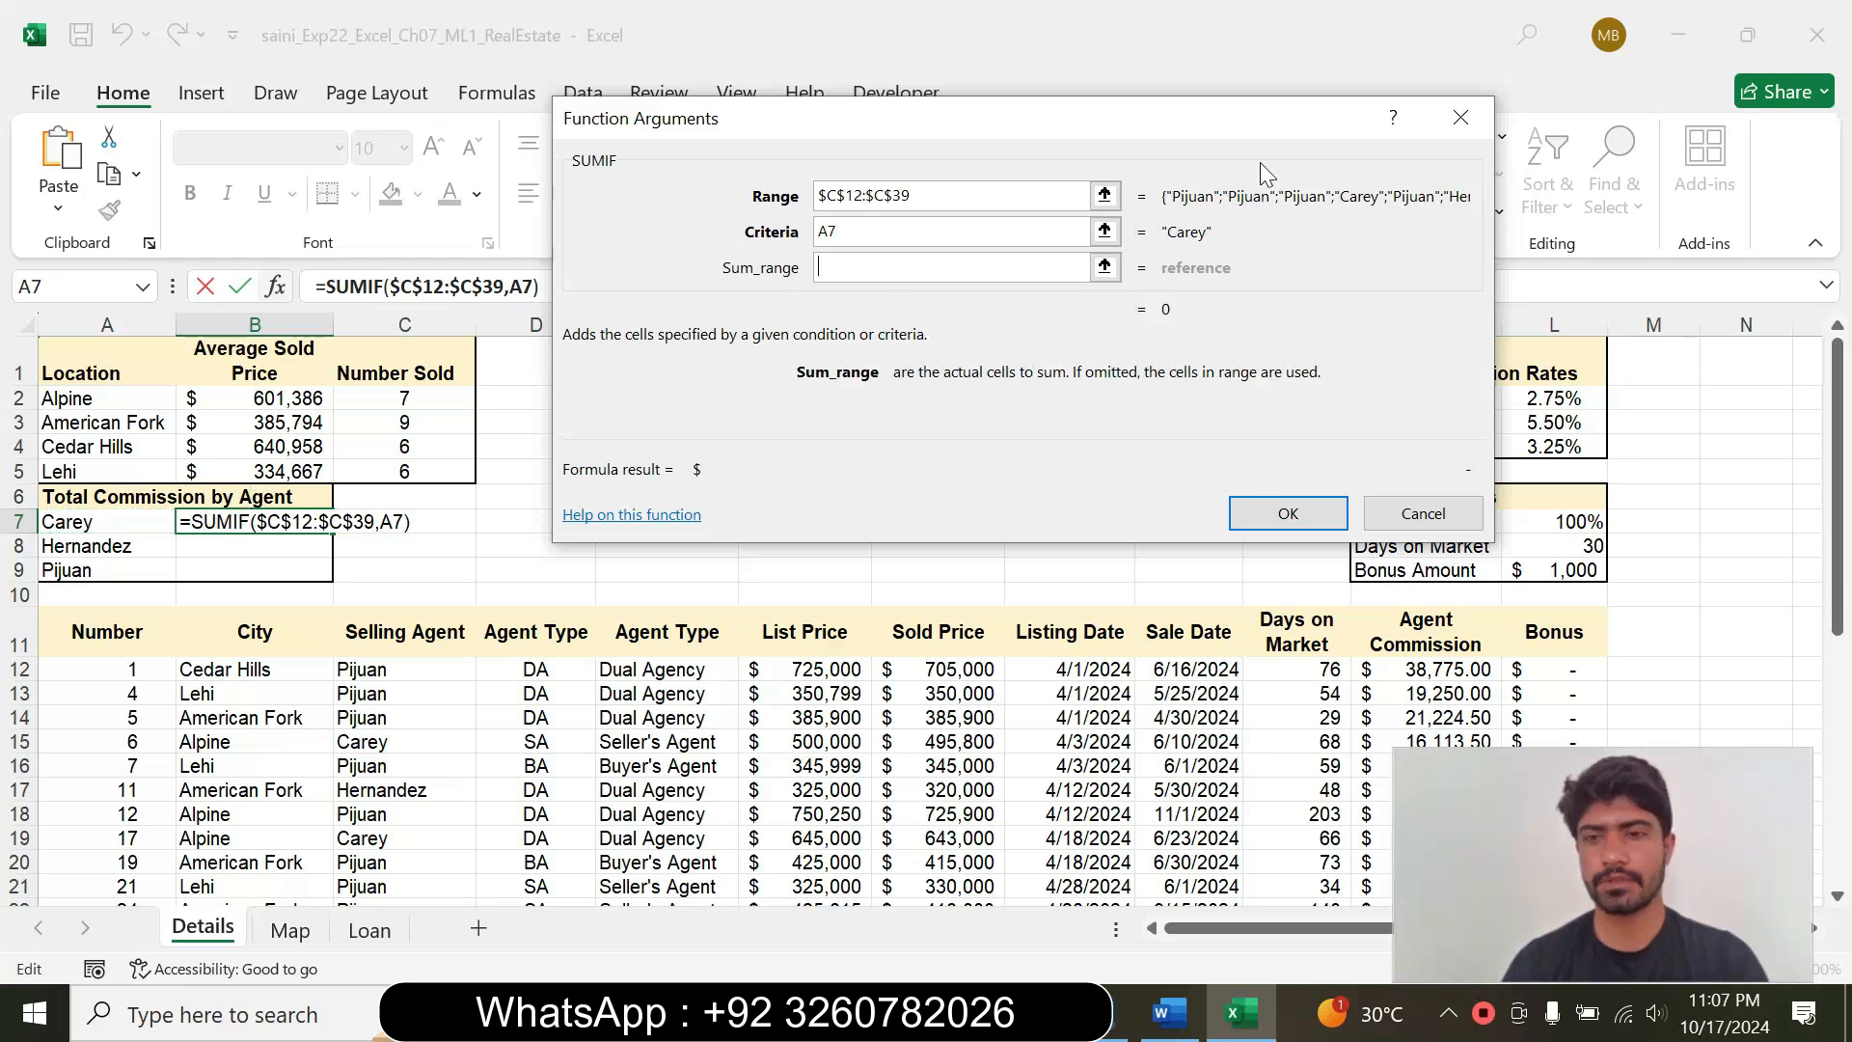
{"action": "left_click_drag", "start_coordinate": [1258, 136], "coordinate": [958, 202]}
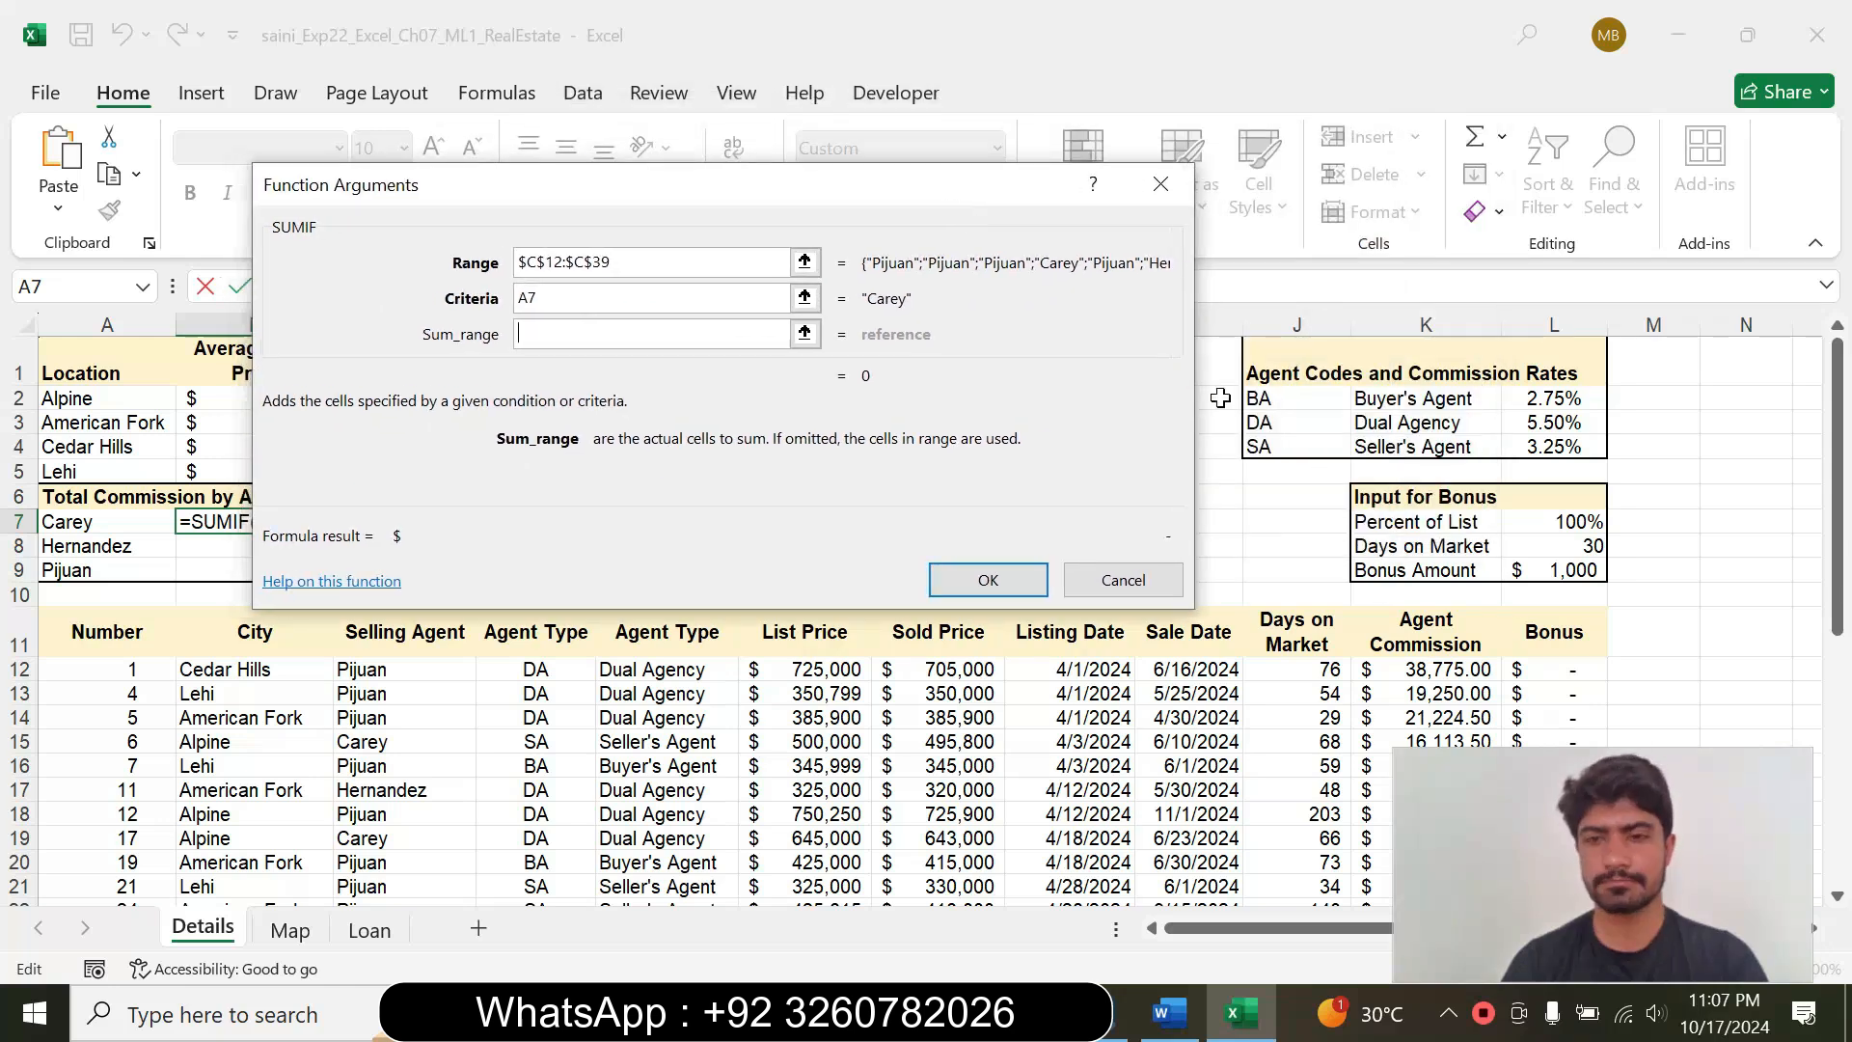
{"action": "left_click_drag", "start_coordinate": [1537, 835], "coordinate": [710, 835]}
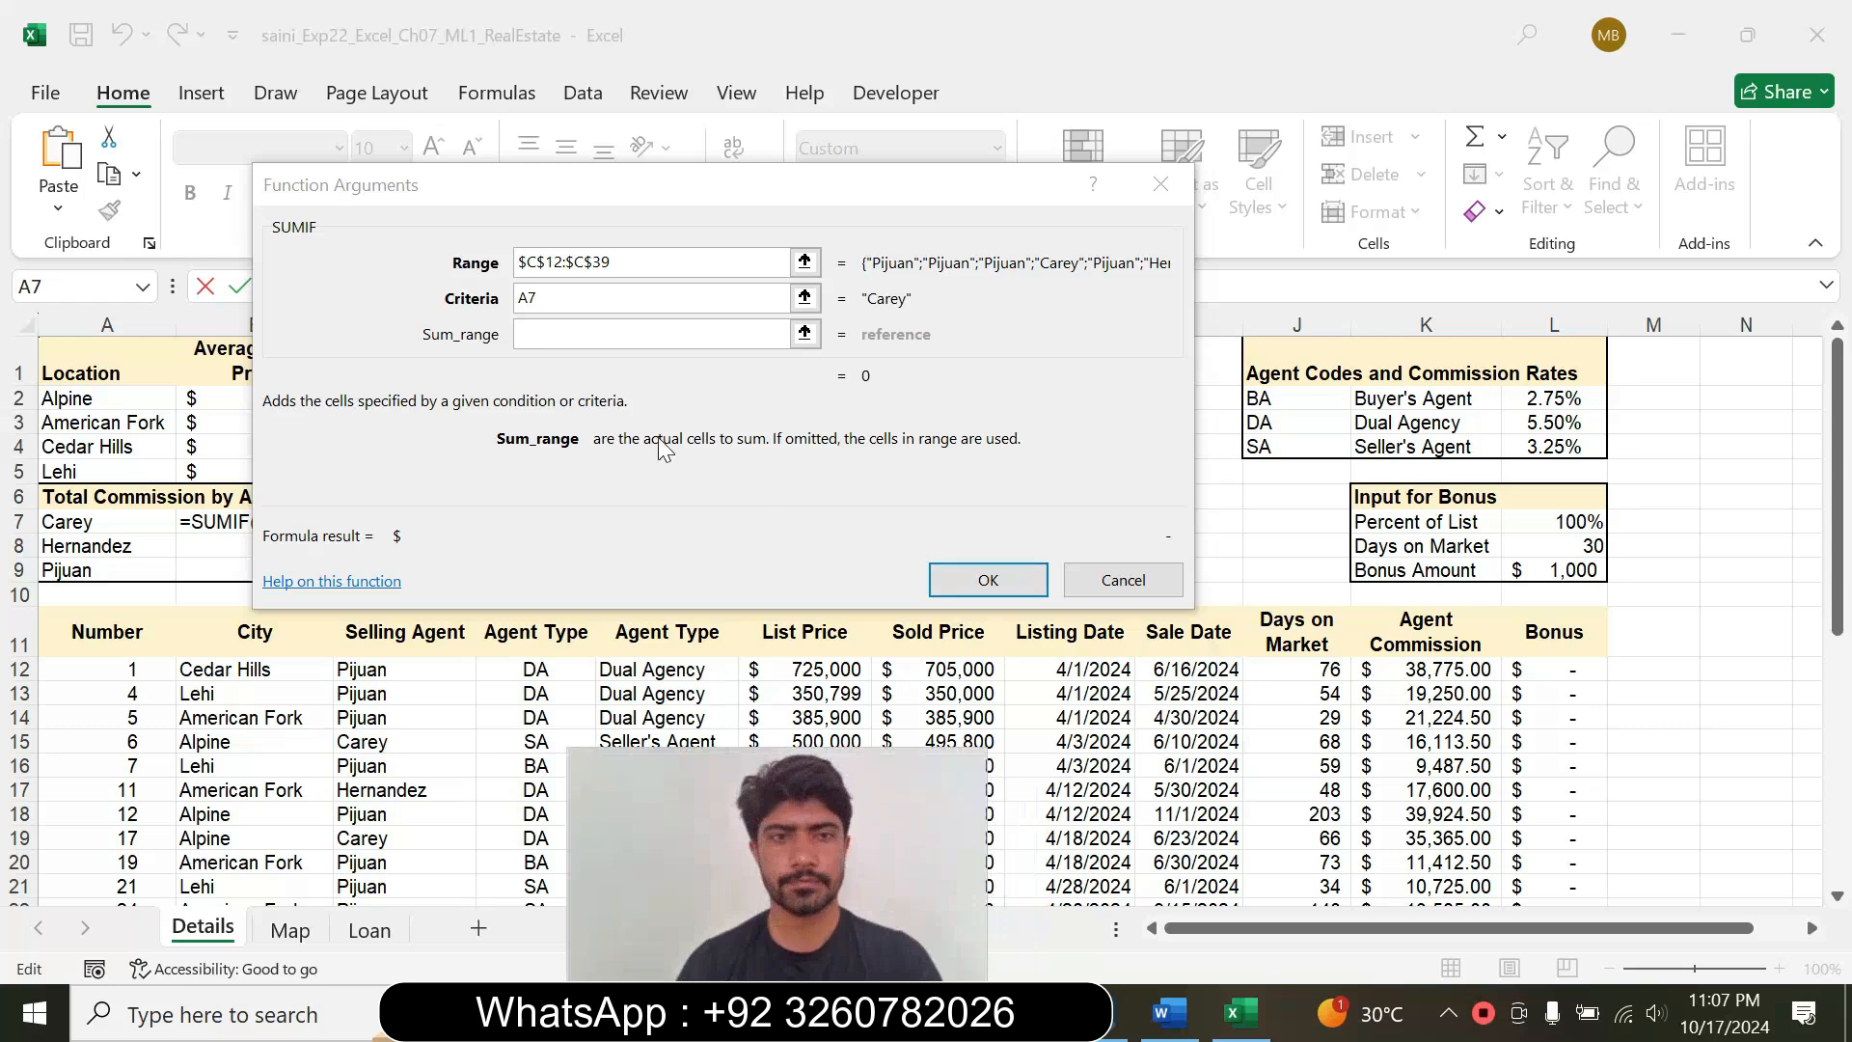
{"action": "left_click", "coordinate": [651, 334]}
{"action": "left_click", "coordinate": [1432, 667]}
{"action": "left_click_drag", "start_coordinate": [1432, 666], "coordinate": [1427, 858]}
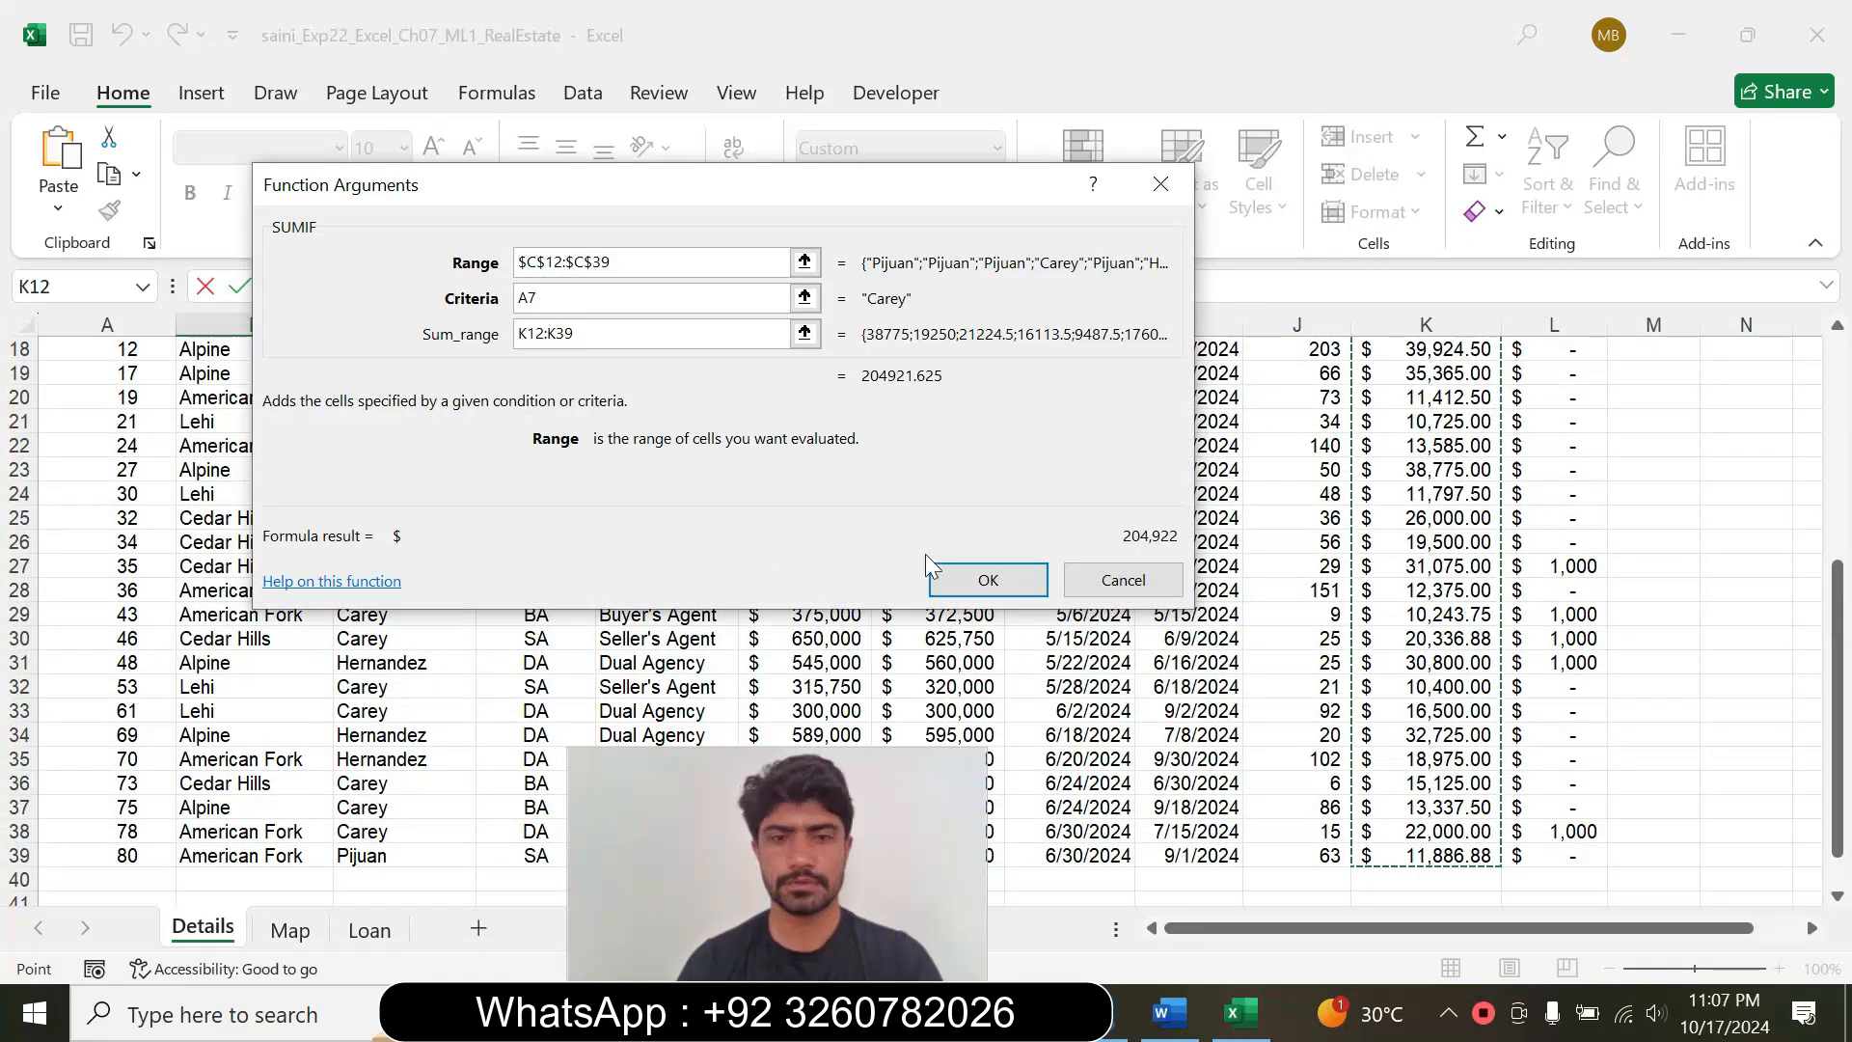
{"action": "left_click", "coordinate": [988, 580]}
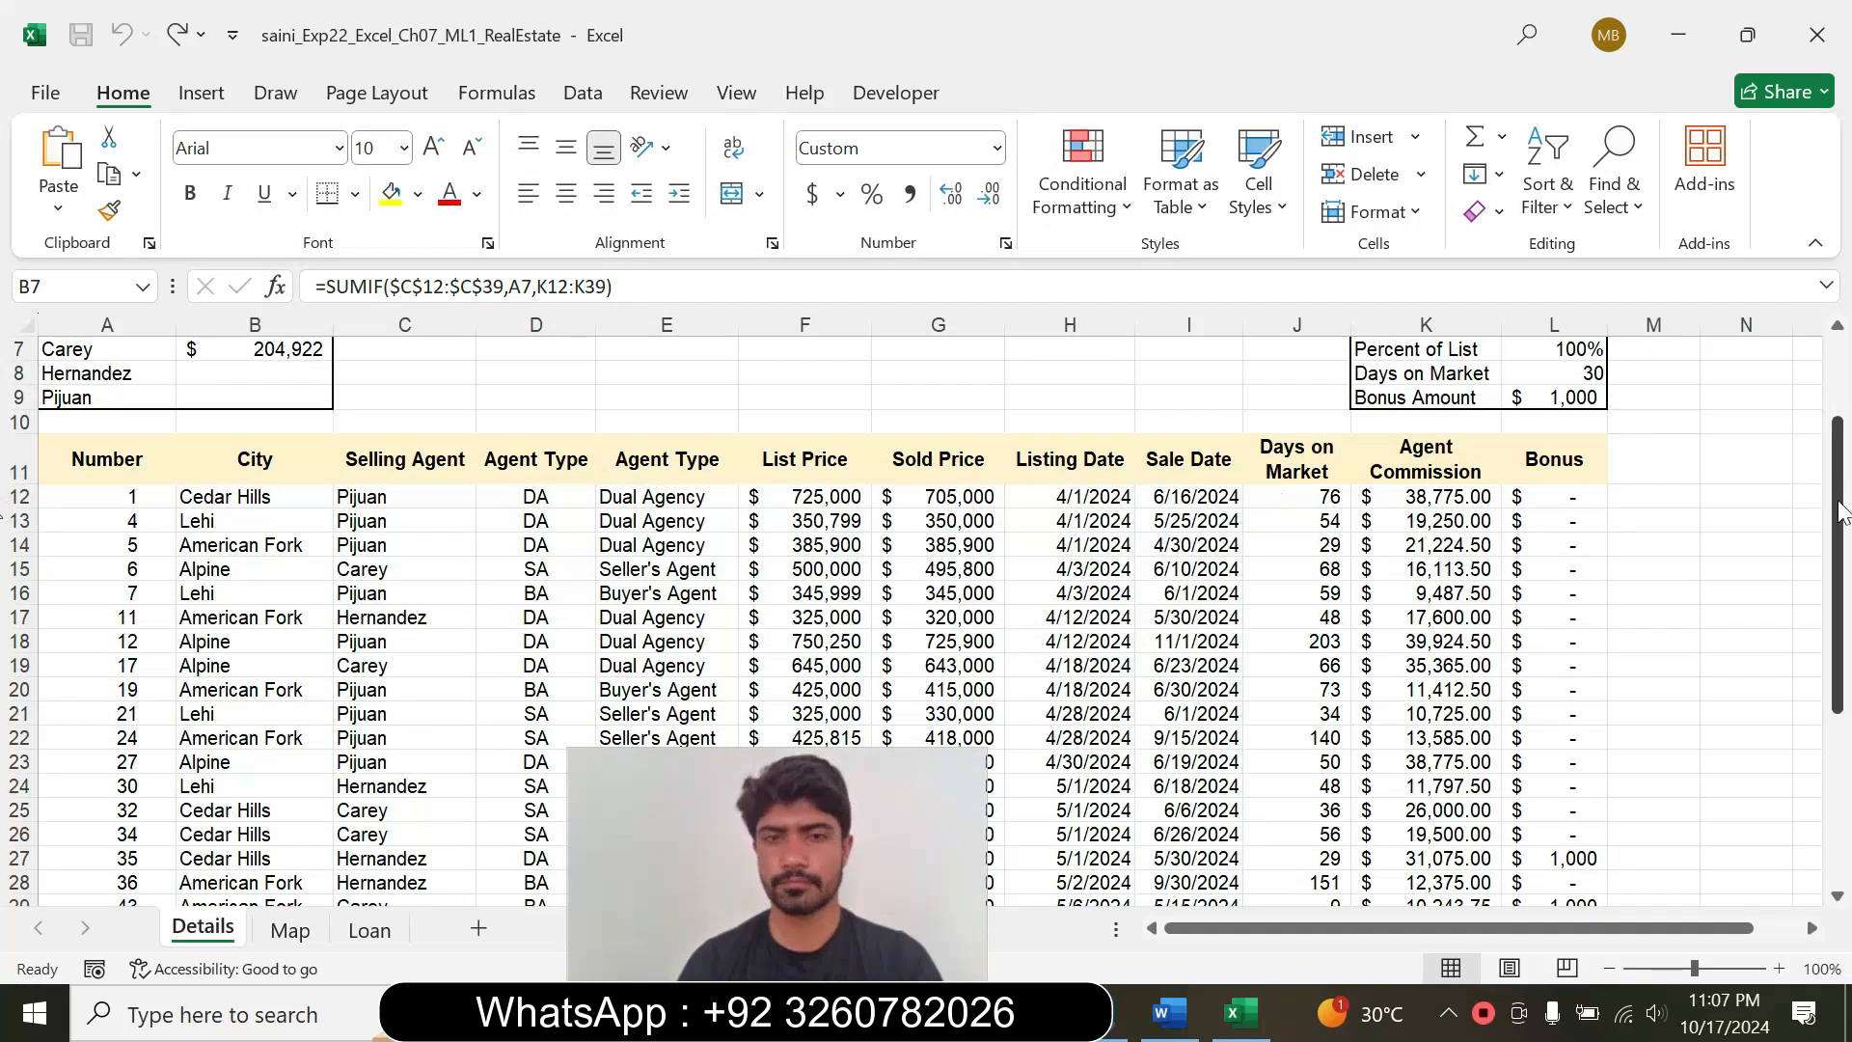
{"action": "left_click_drag", "start_coordinate": [1843, 511], "coordinate": [1837, 309]}
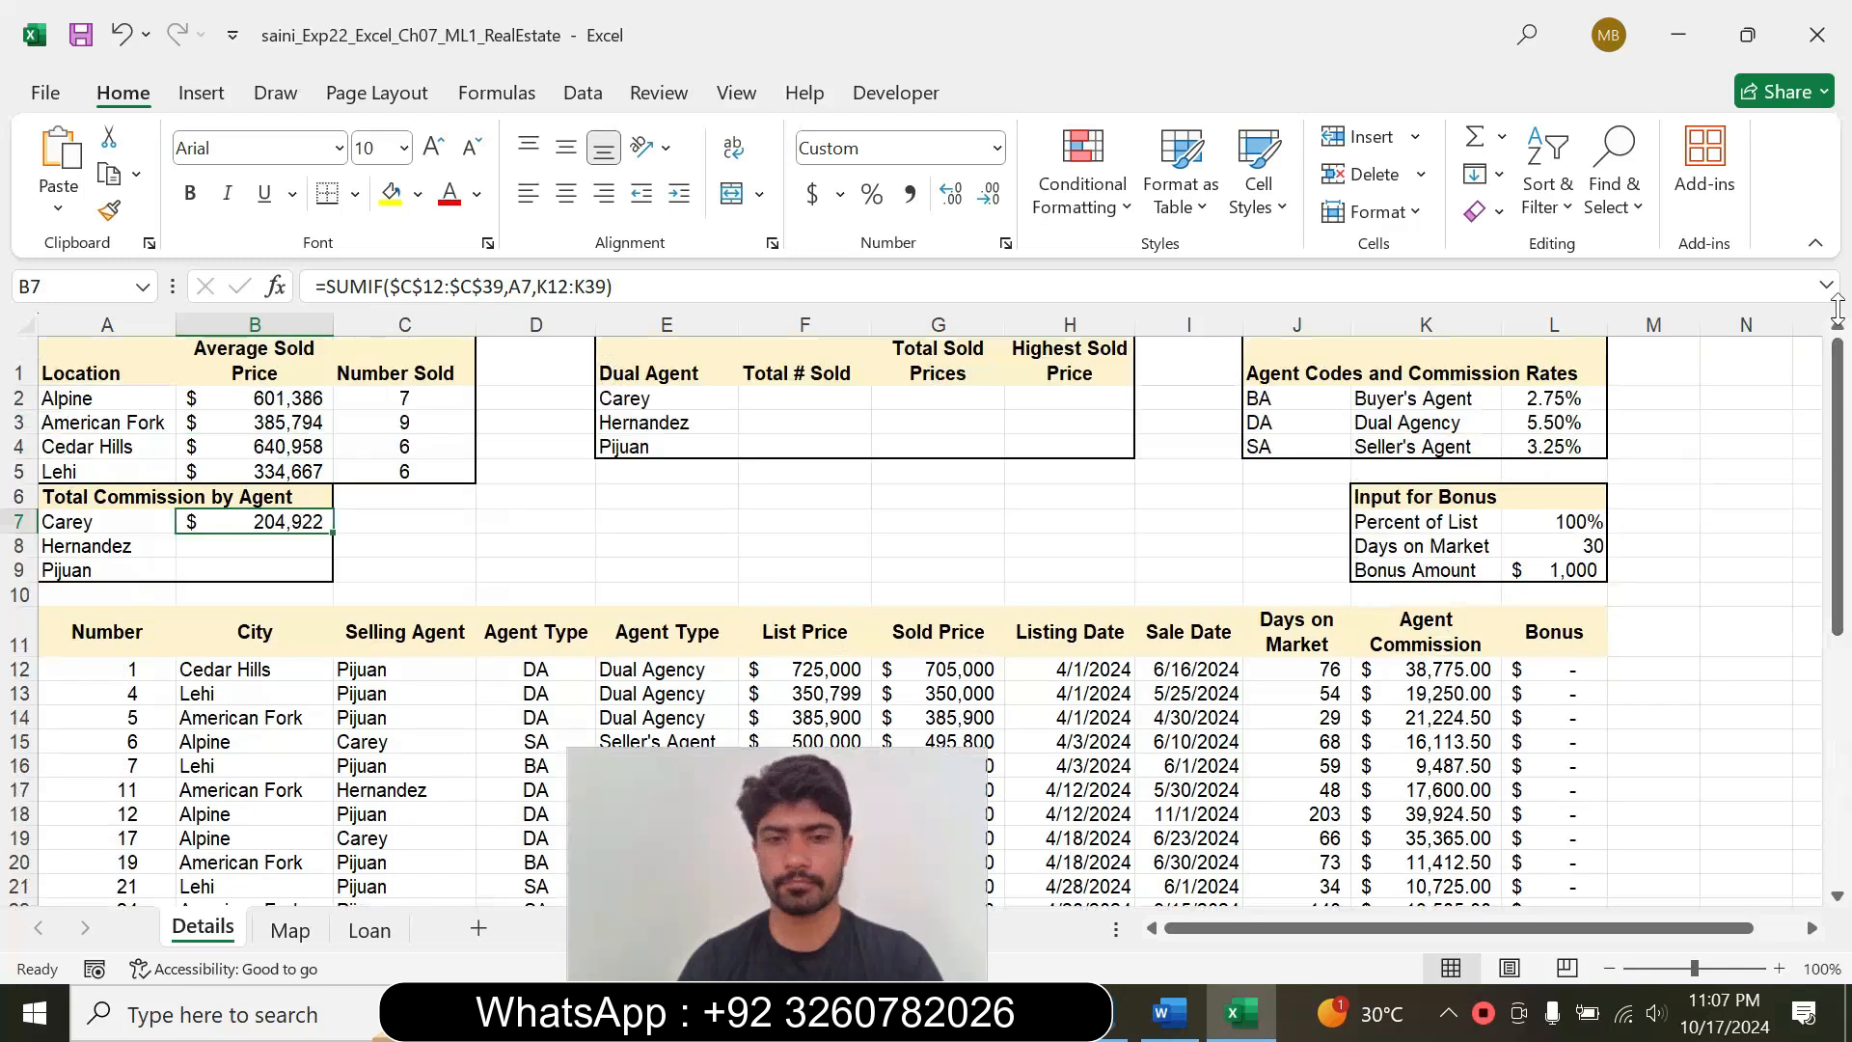
Step: Check the paste range in step 8 in Word, and in Excel fill the B7 SUMIF formula into B8:B9 without formatting
{"action": "left_click_drag", "start_coordinate": [743, 855], "coordinate": [1605, 858]}
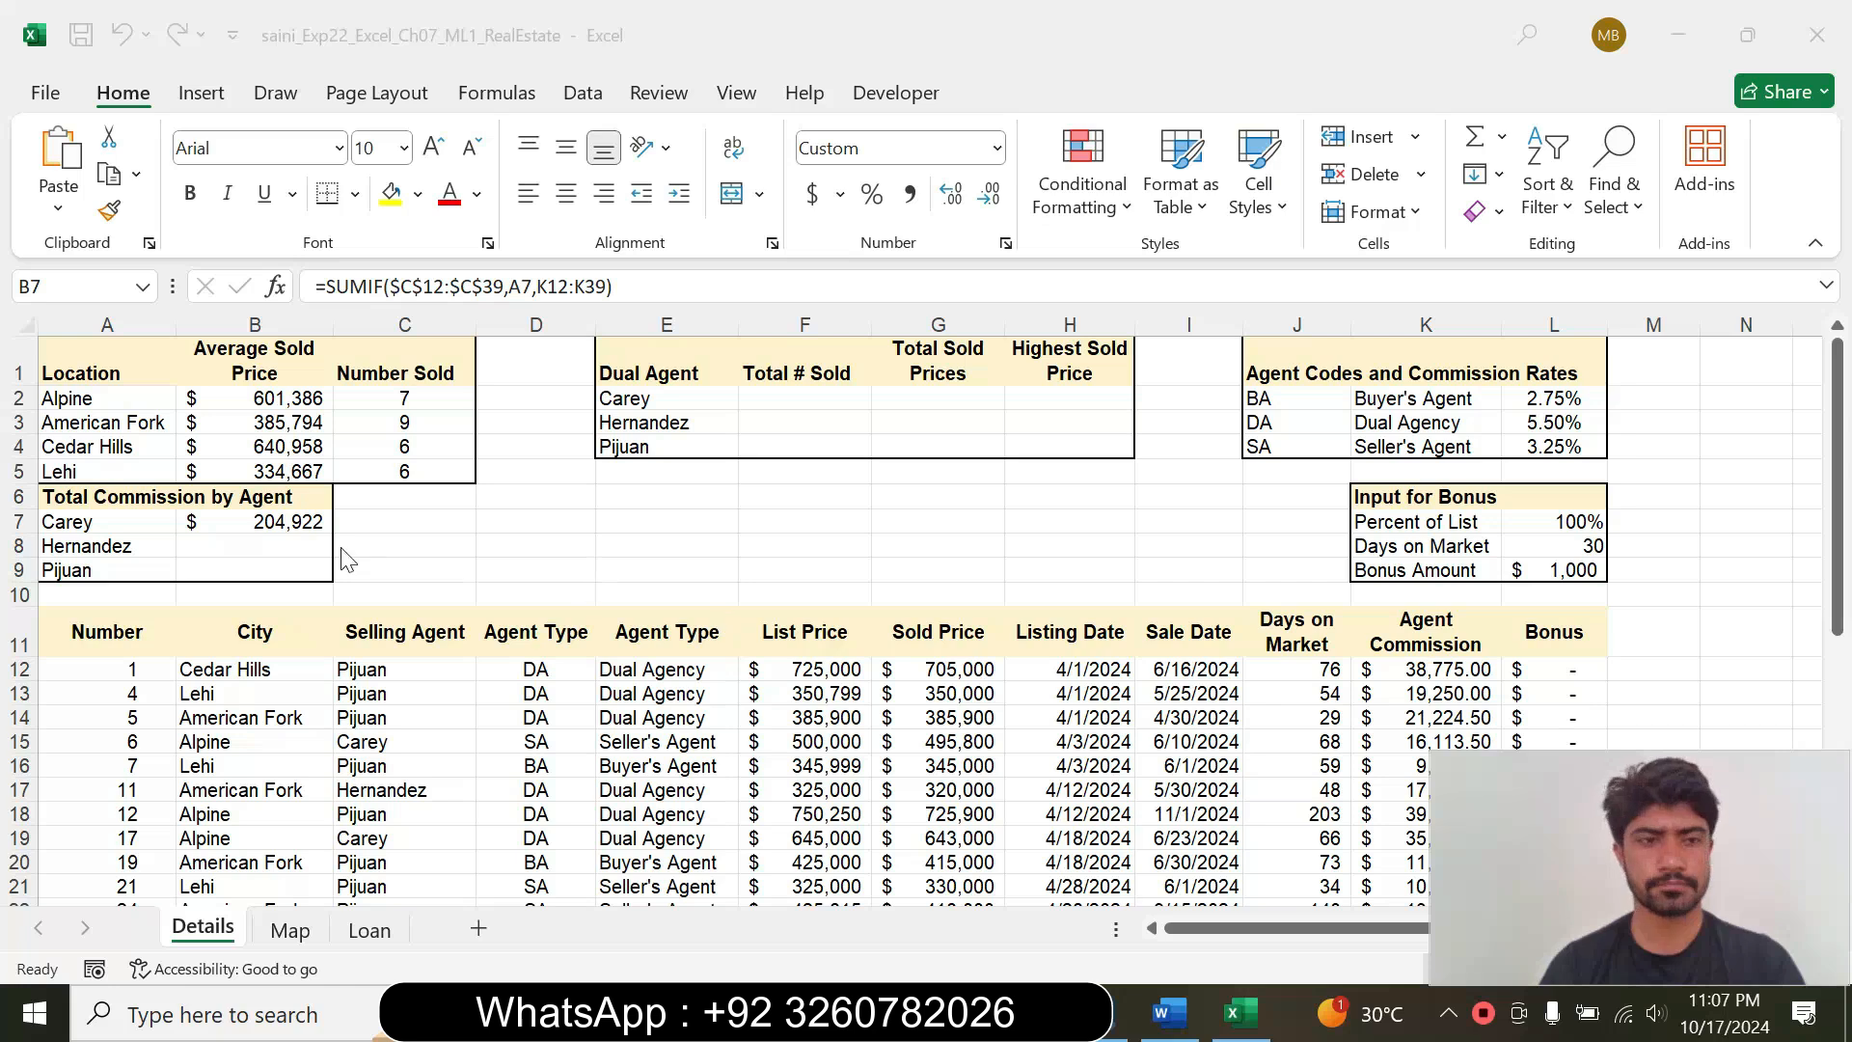
{"action": "left_click", "coordinate": [287, 528]}
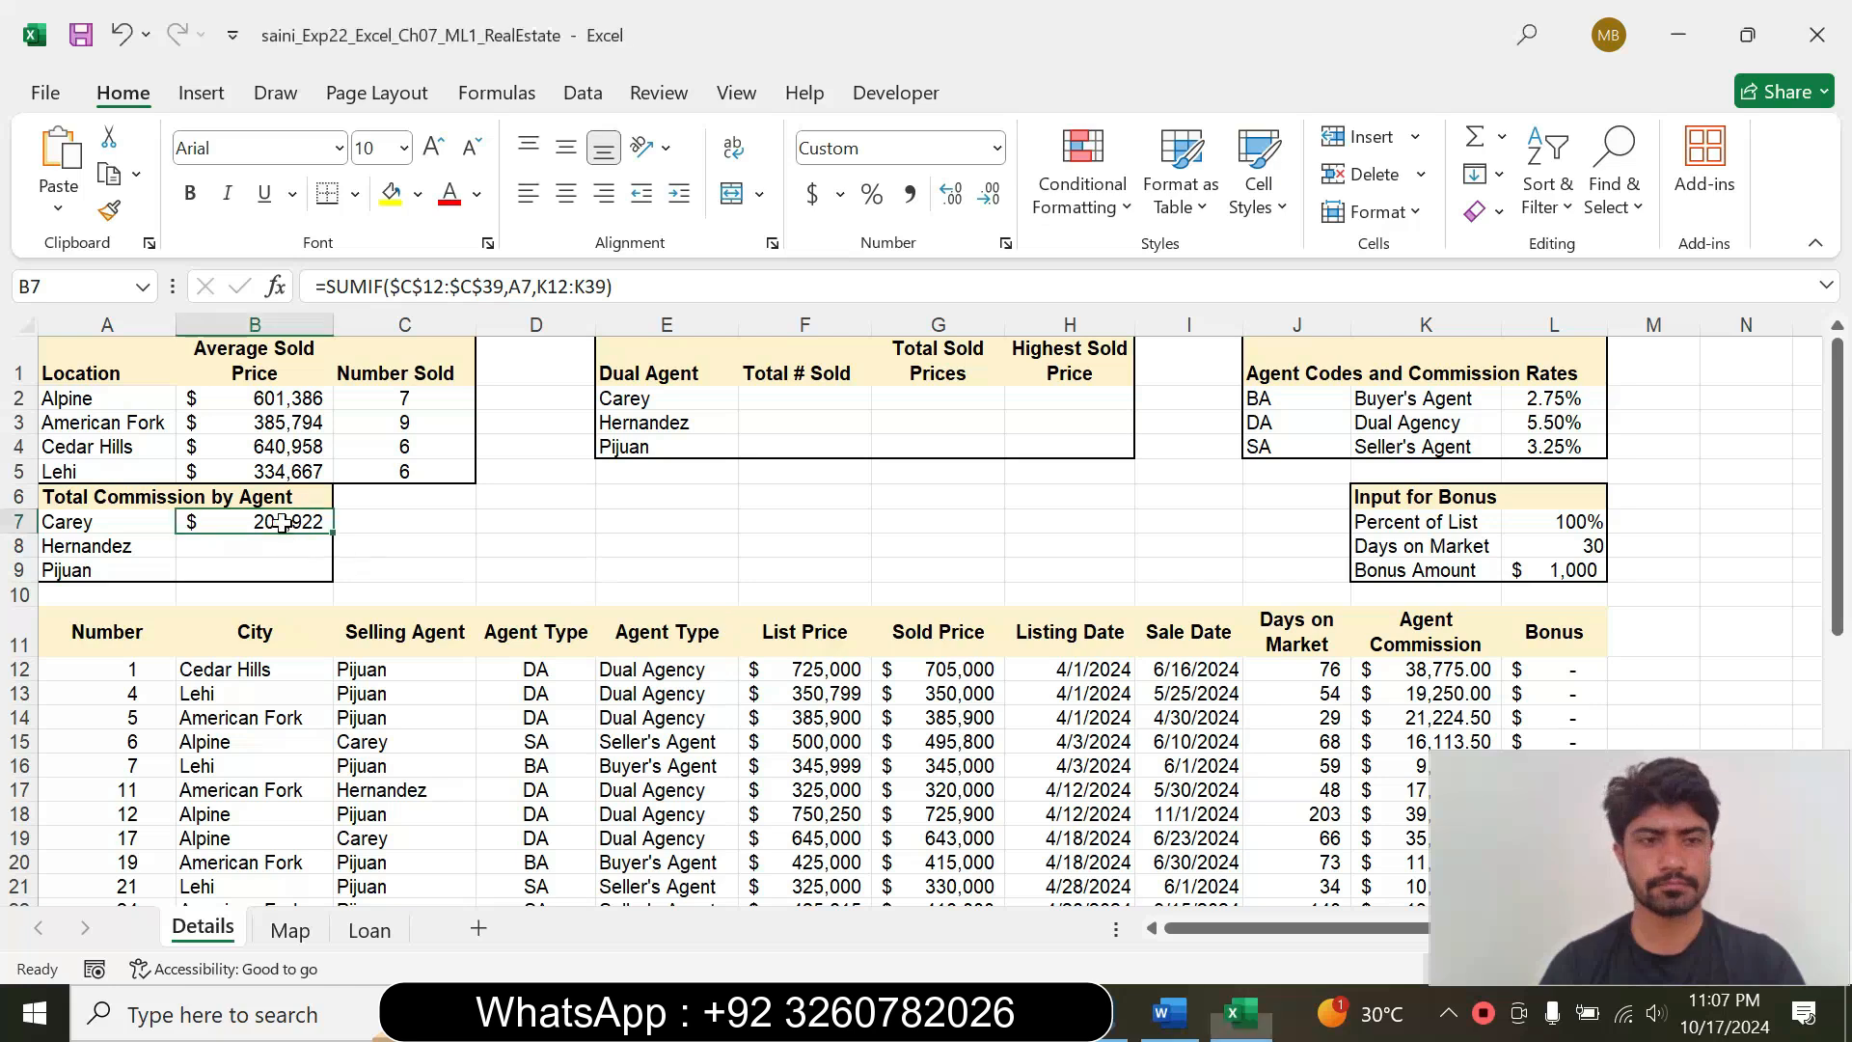
{"action": "left_click", "coordinate": [1179, 1021]}
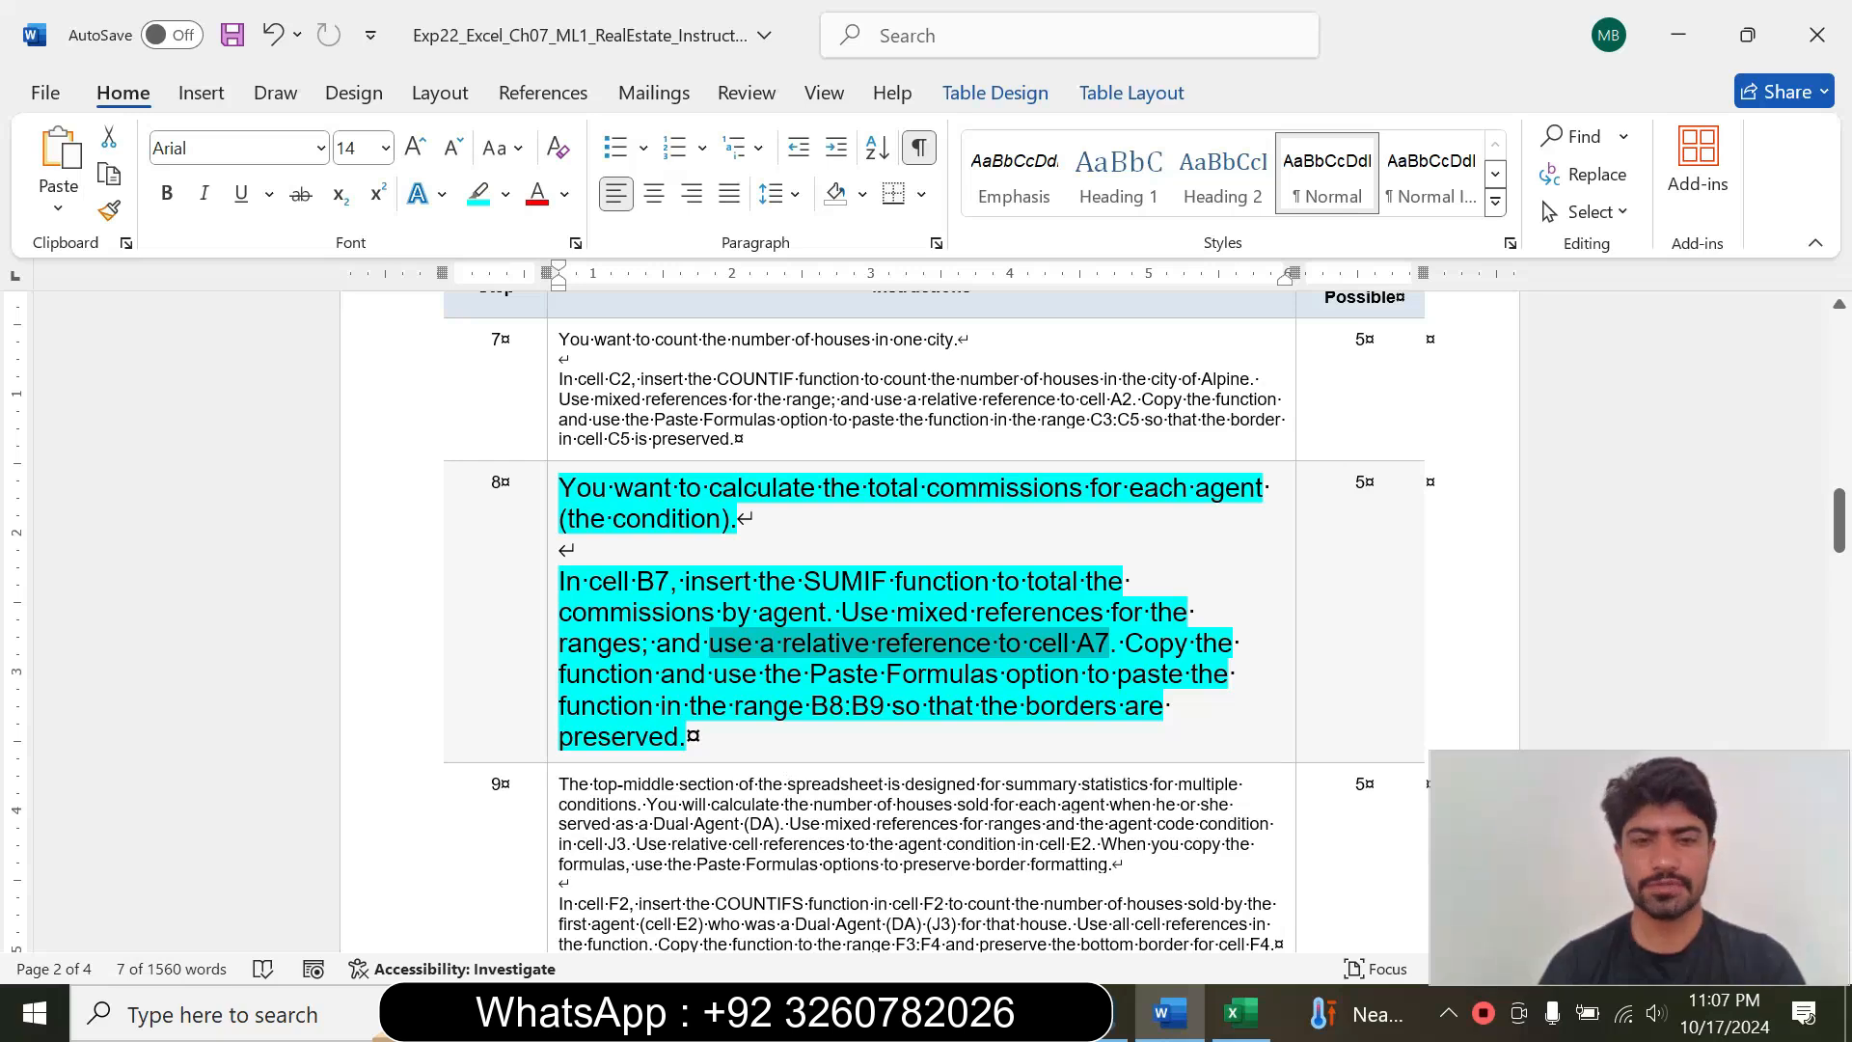
{"action": "left_click_drag", "start_coordinate": [736, 707], "coordinate": [888, 707]}
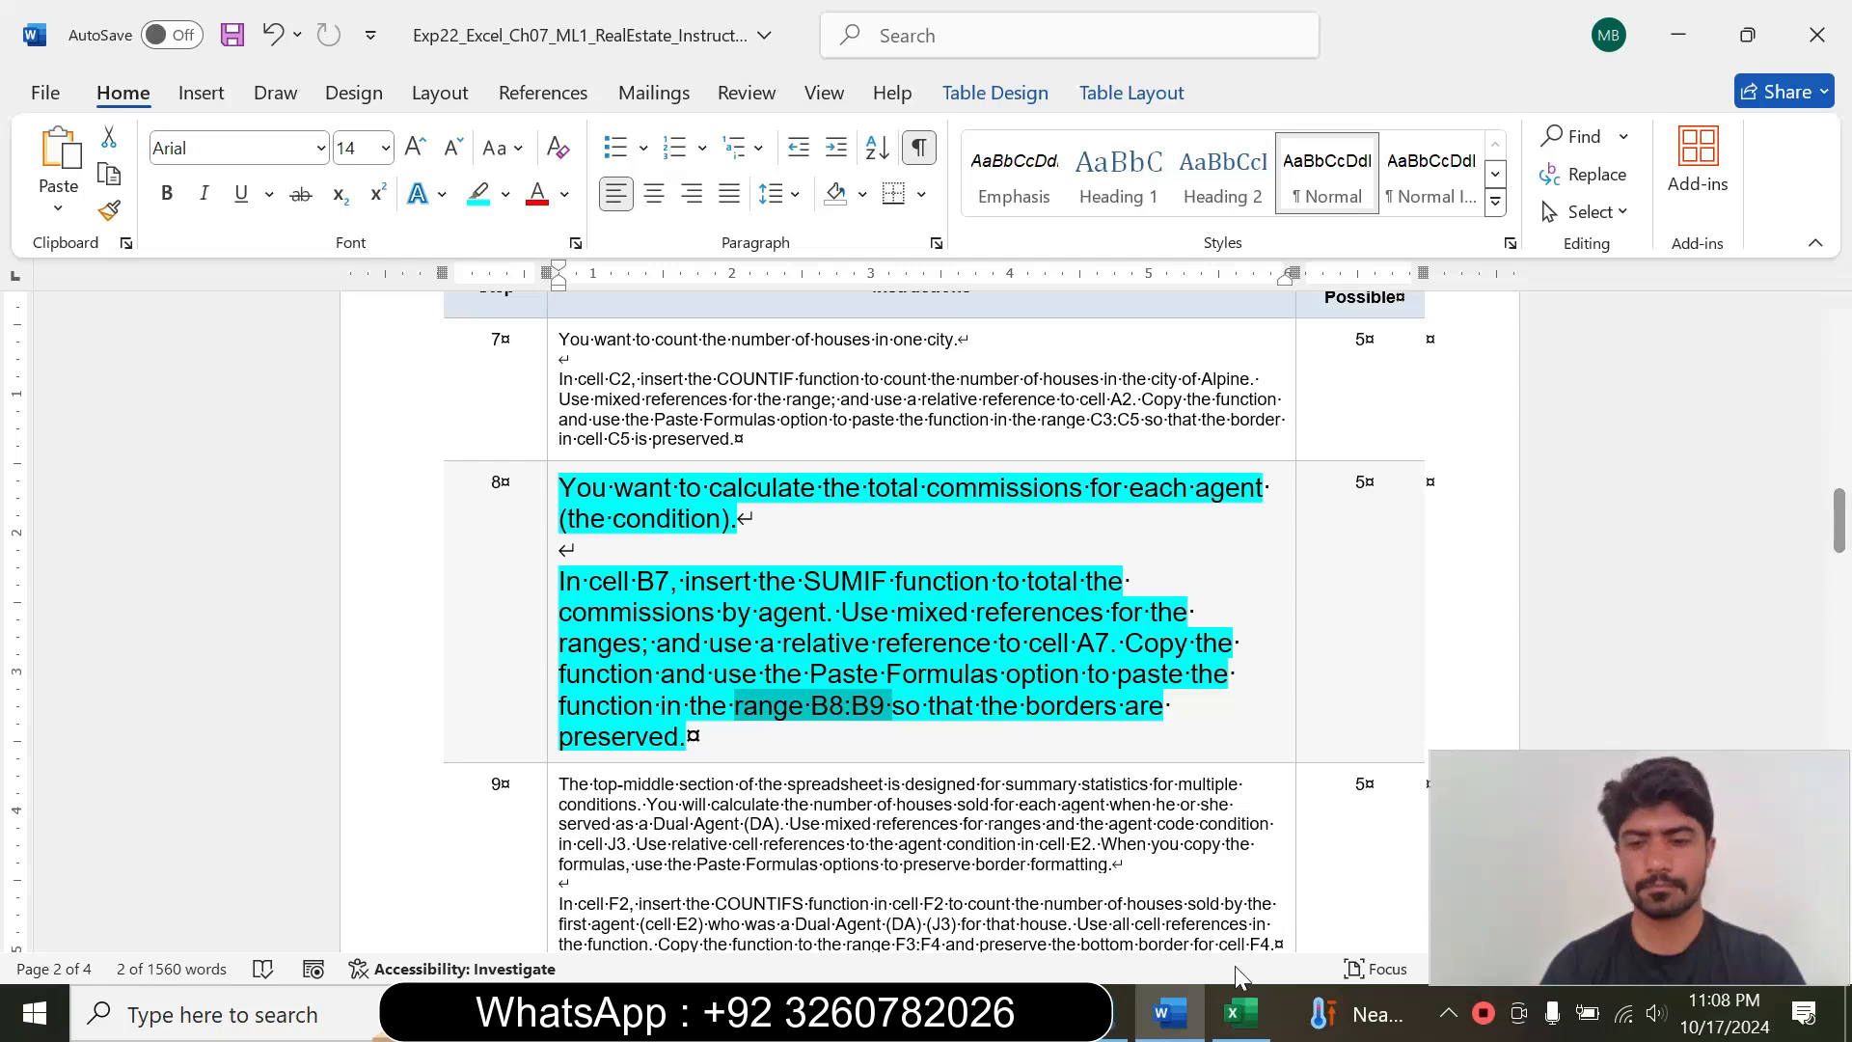
{"action": "key", "text": "alt+Tab"}
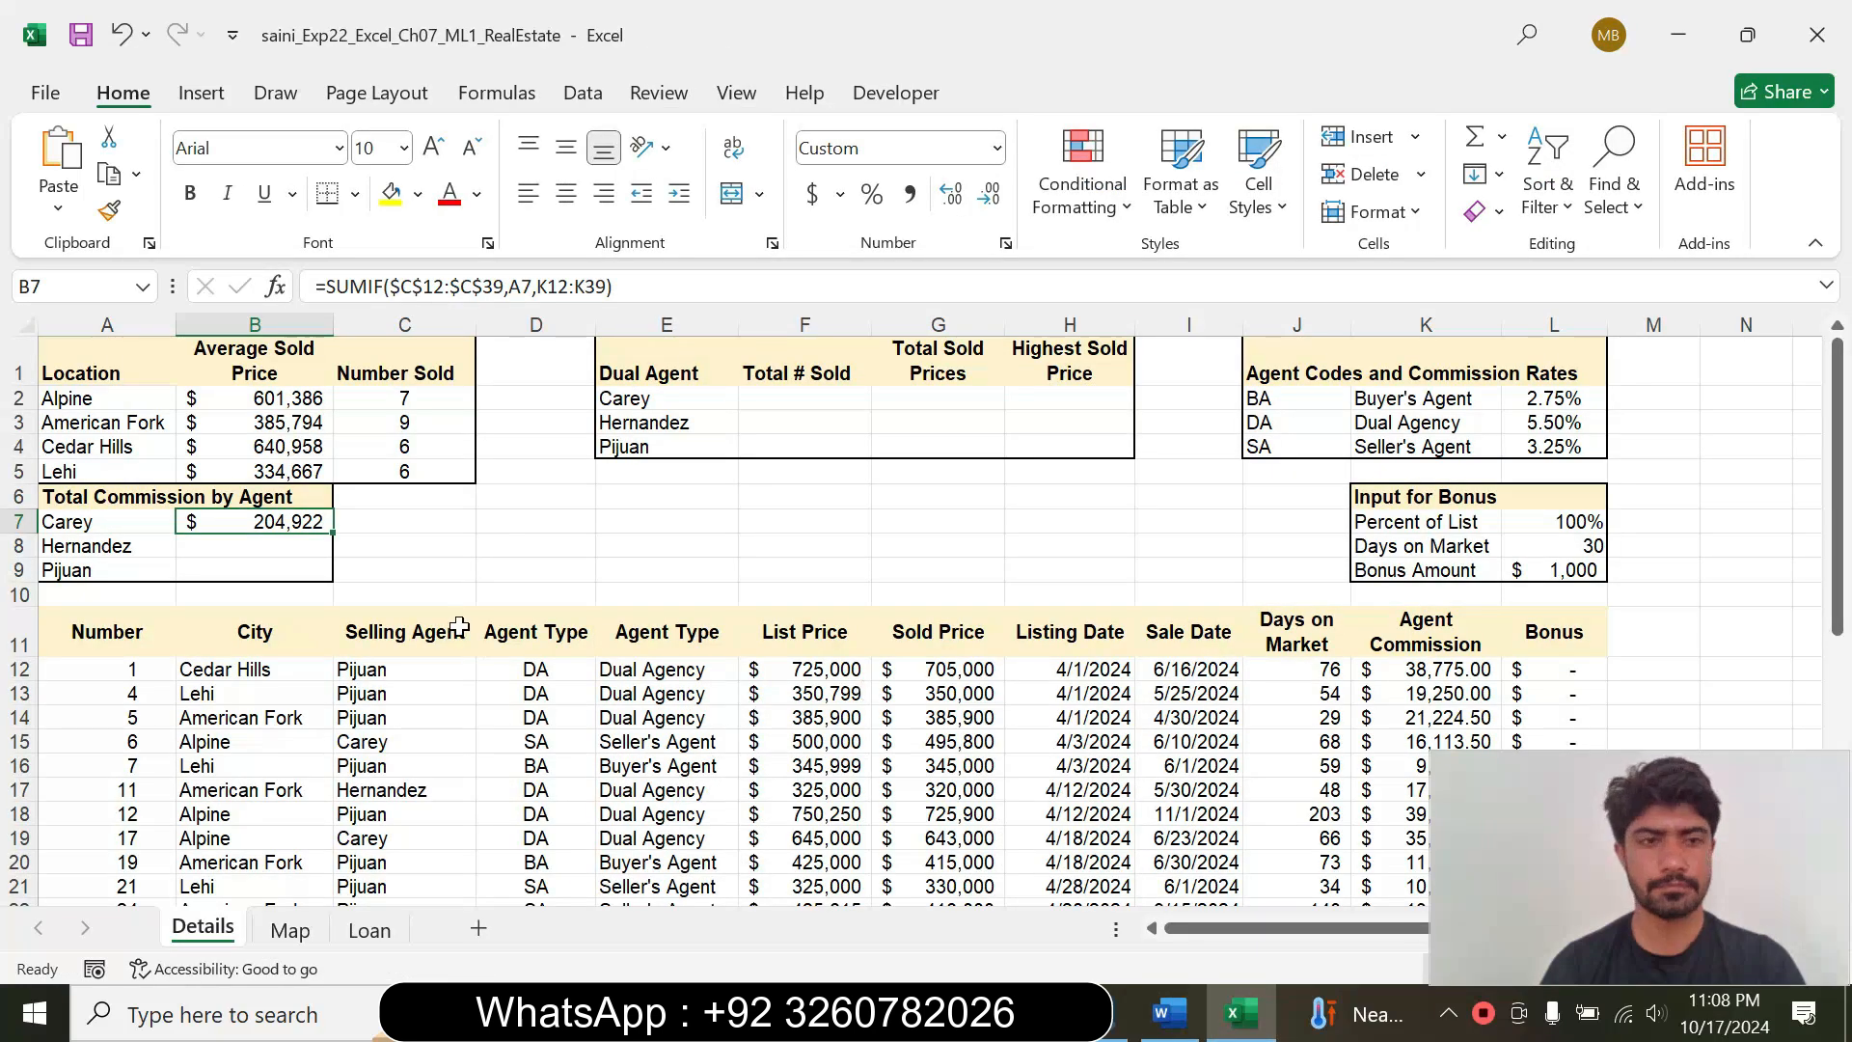
{"action": "left_click_drag", "start_coordinate": [333, 532], "coordinate": [335, 582]}
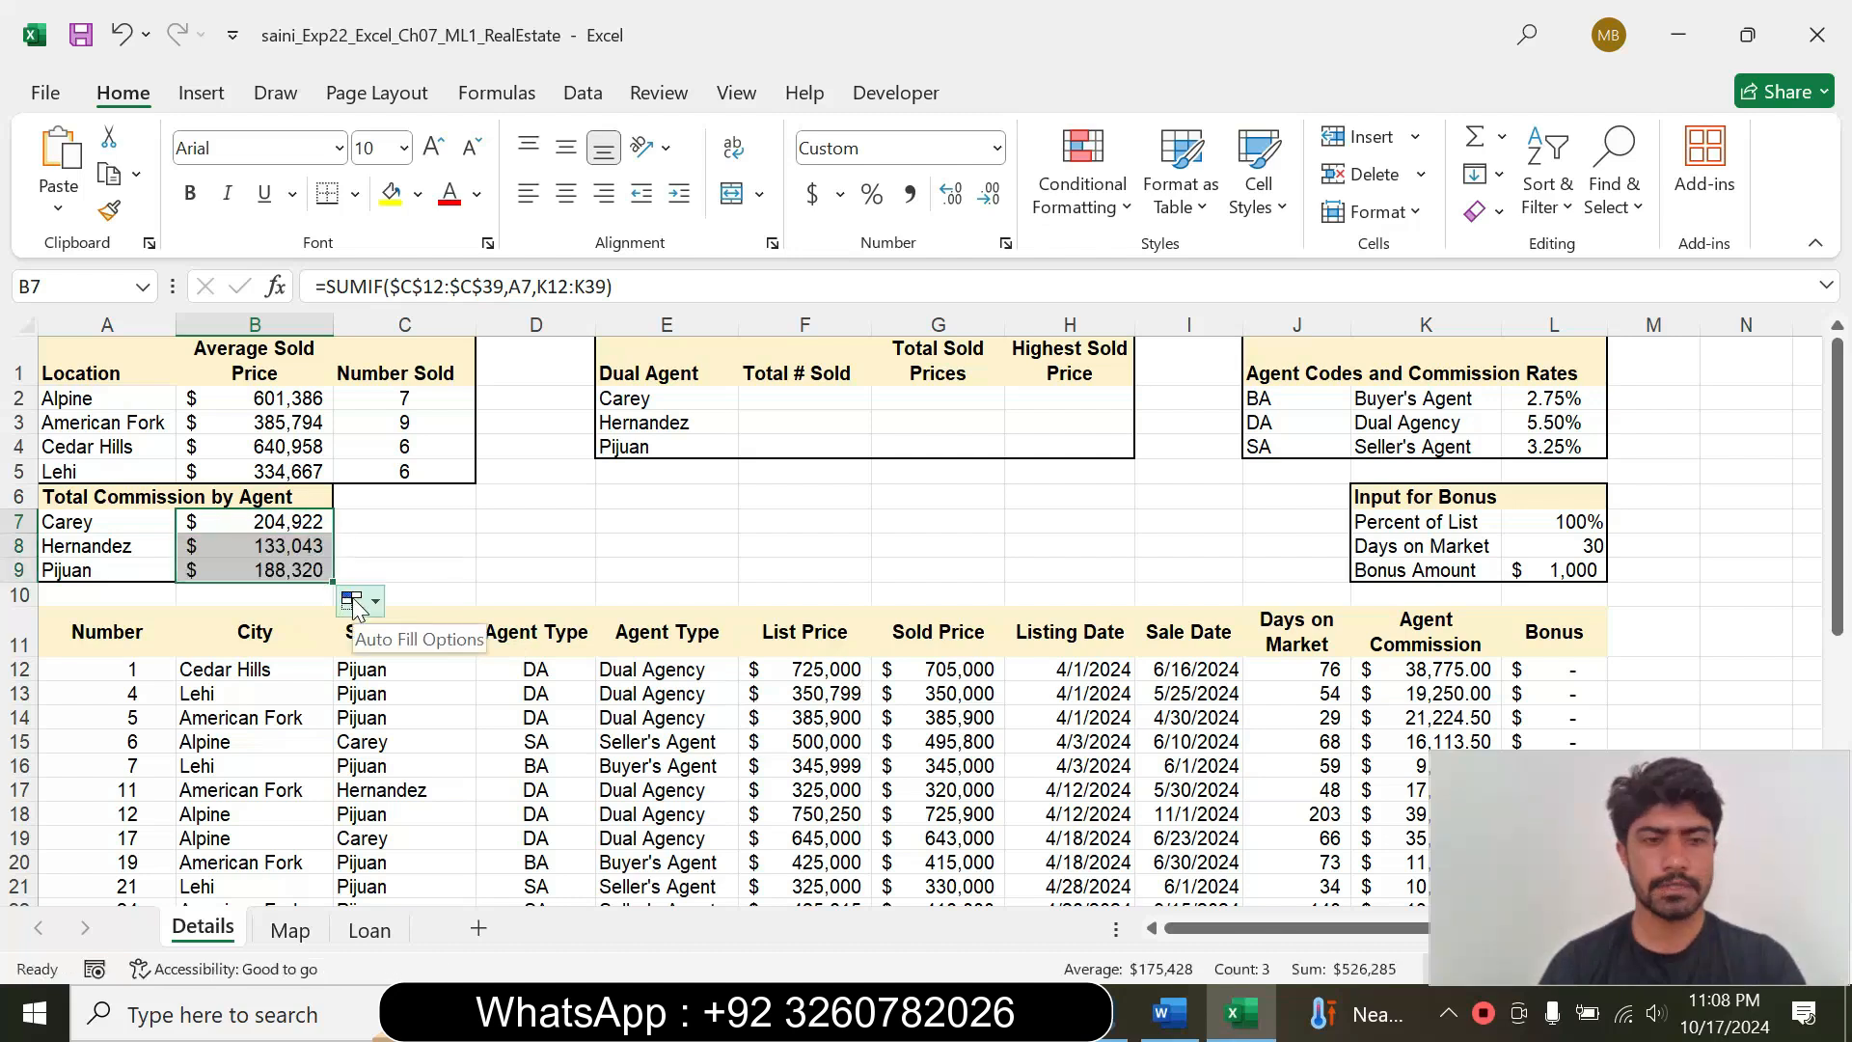
{"action": "left_click", "coordinate": [357, 607]}
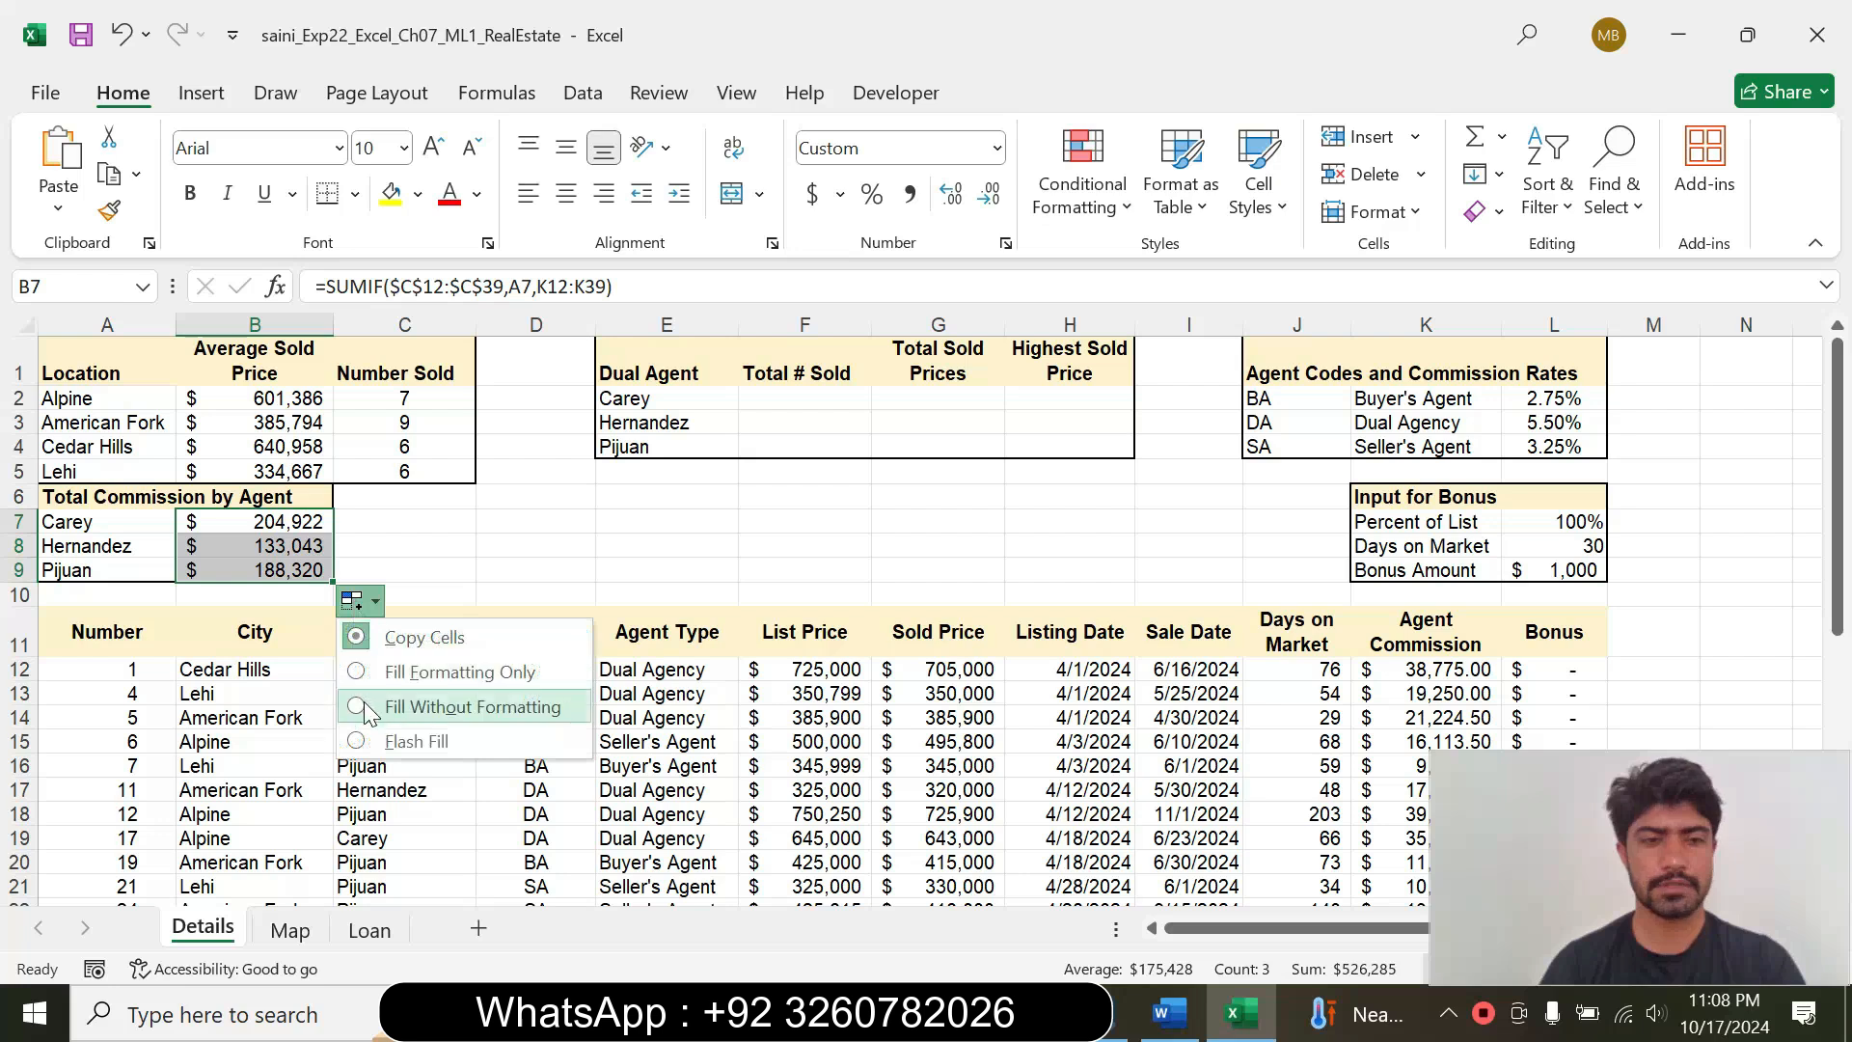
{"action": "left_click", "coordinate": [396, 706]}
{"action": "left_click", "coordinate": [464, 543]}
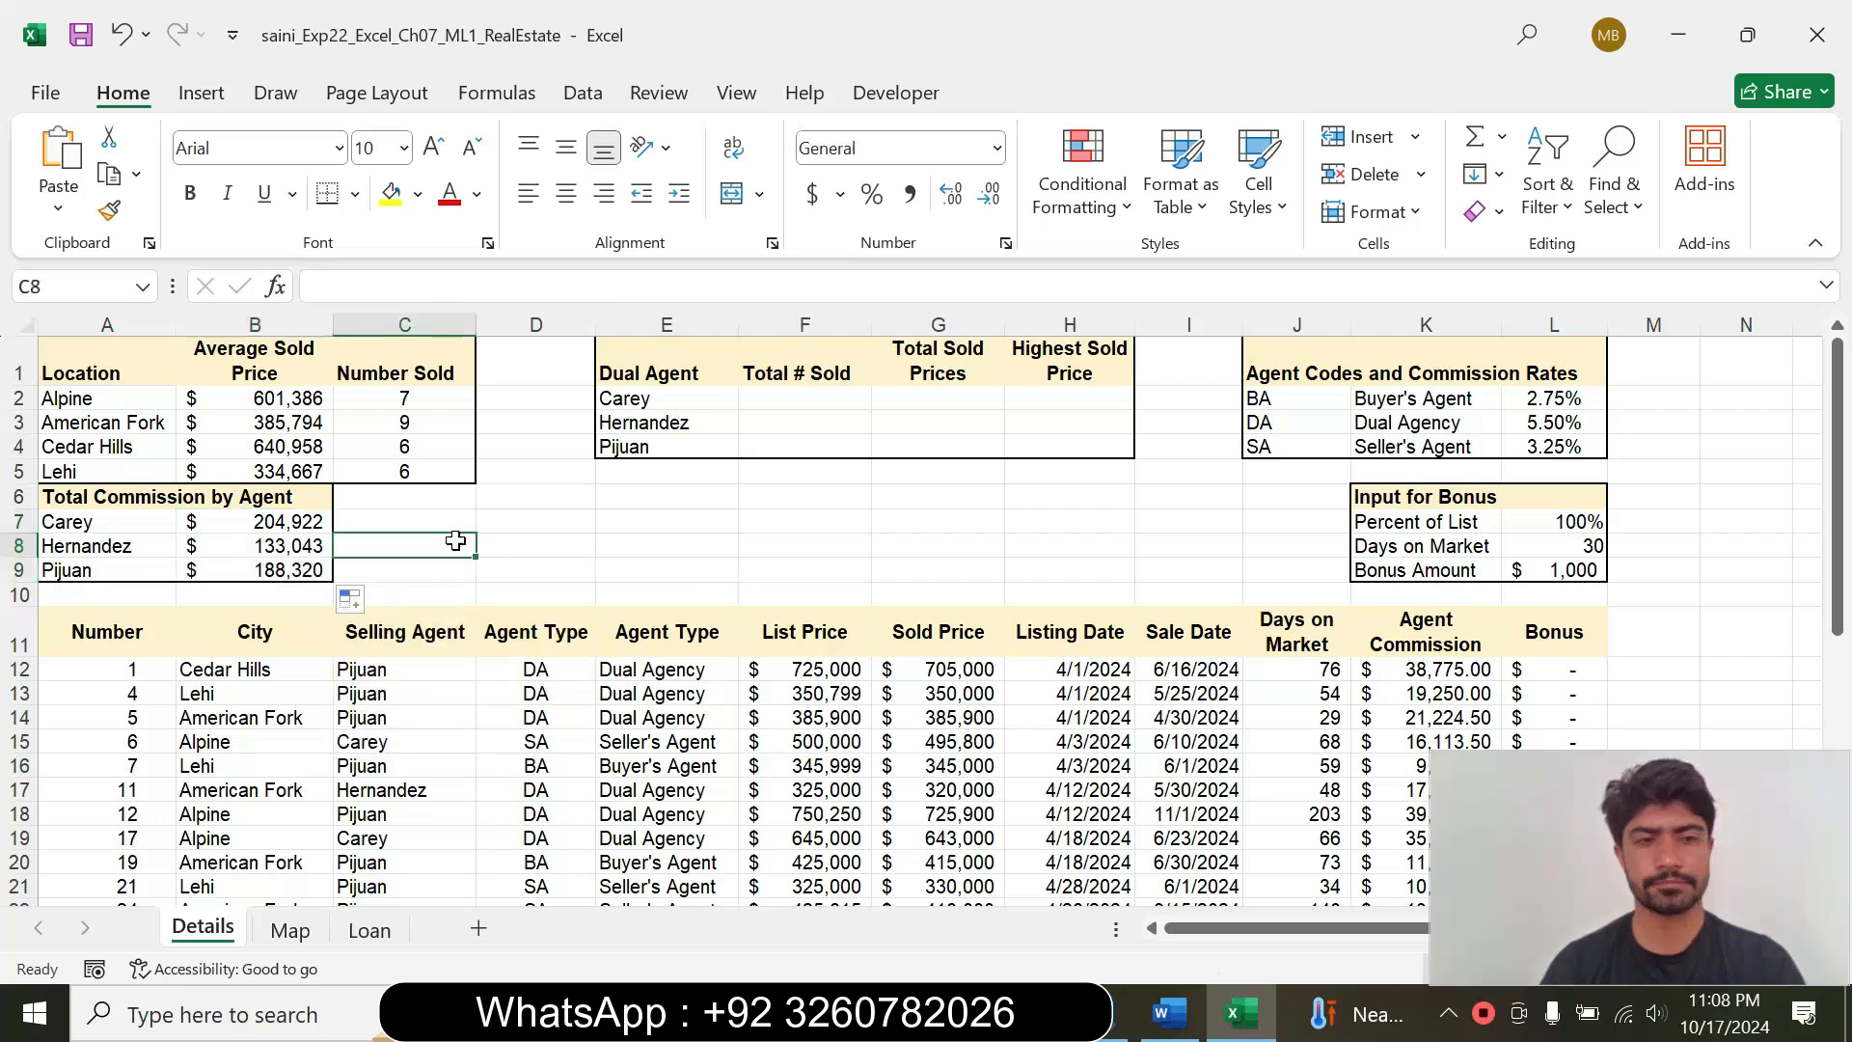
{"action": "left_click", "coordinate": [305, 572]}
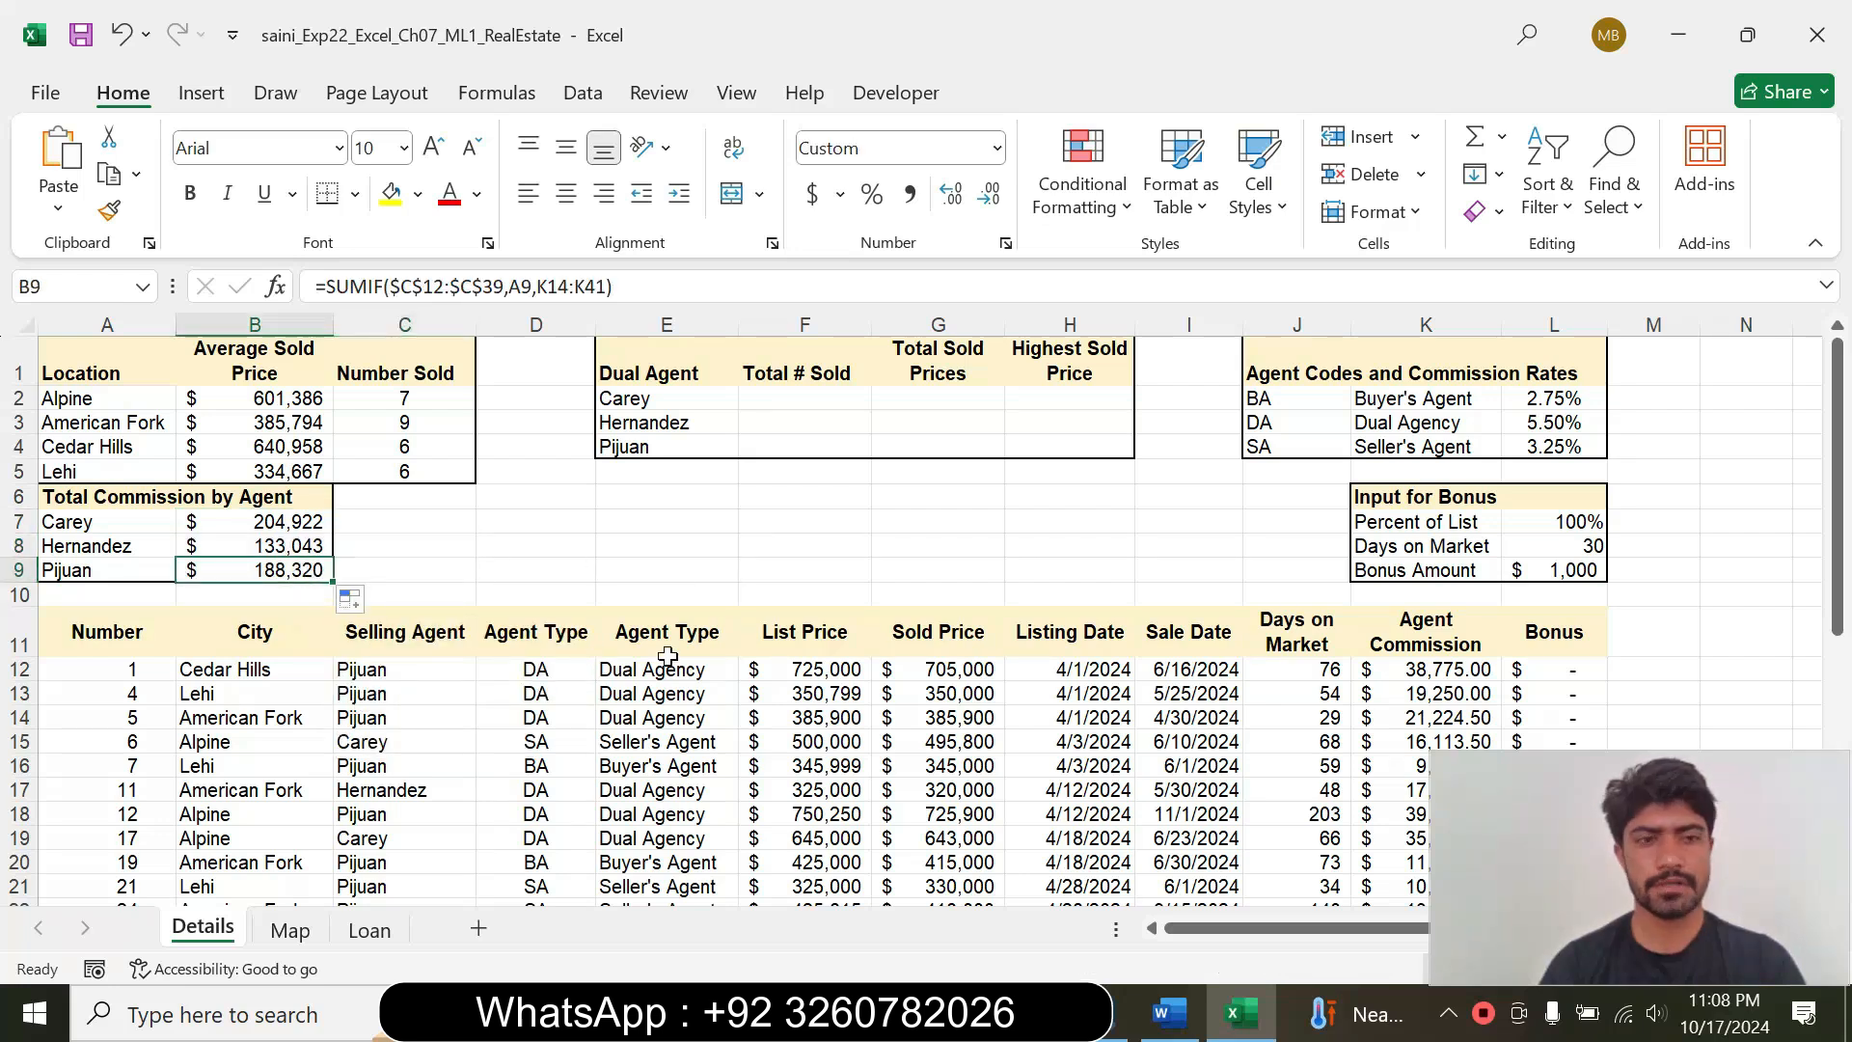
Step: Switch to Word and set the step 8 instruction text to 9 pt, black and no highlight
{"action": "left_click", "coordinate": [1169, 1014]}
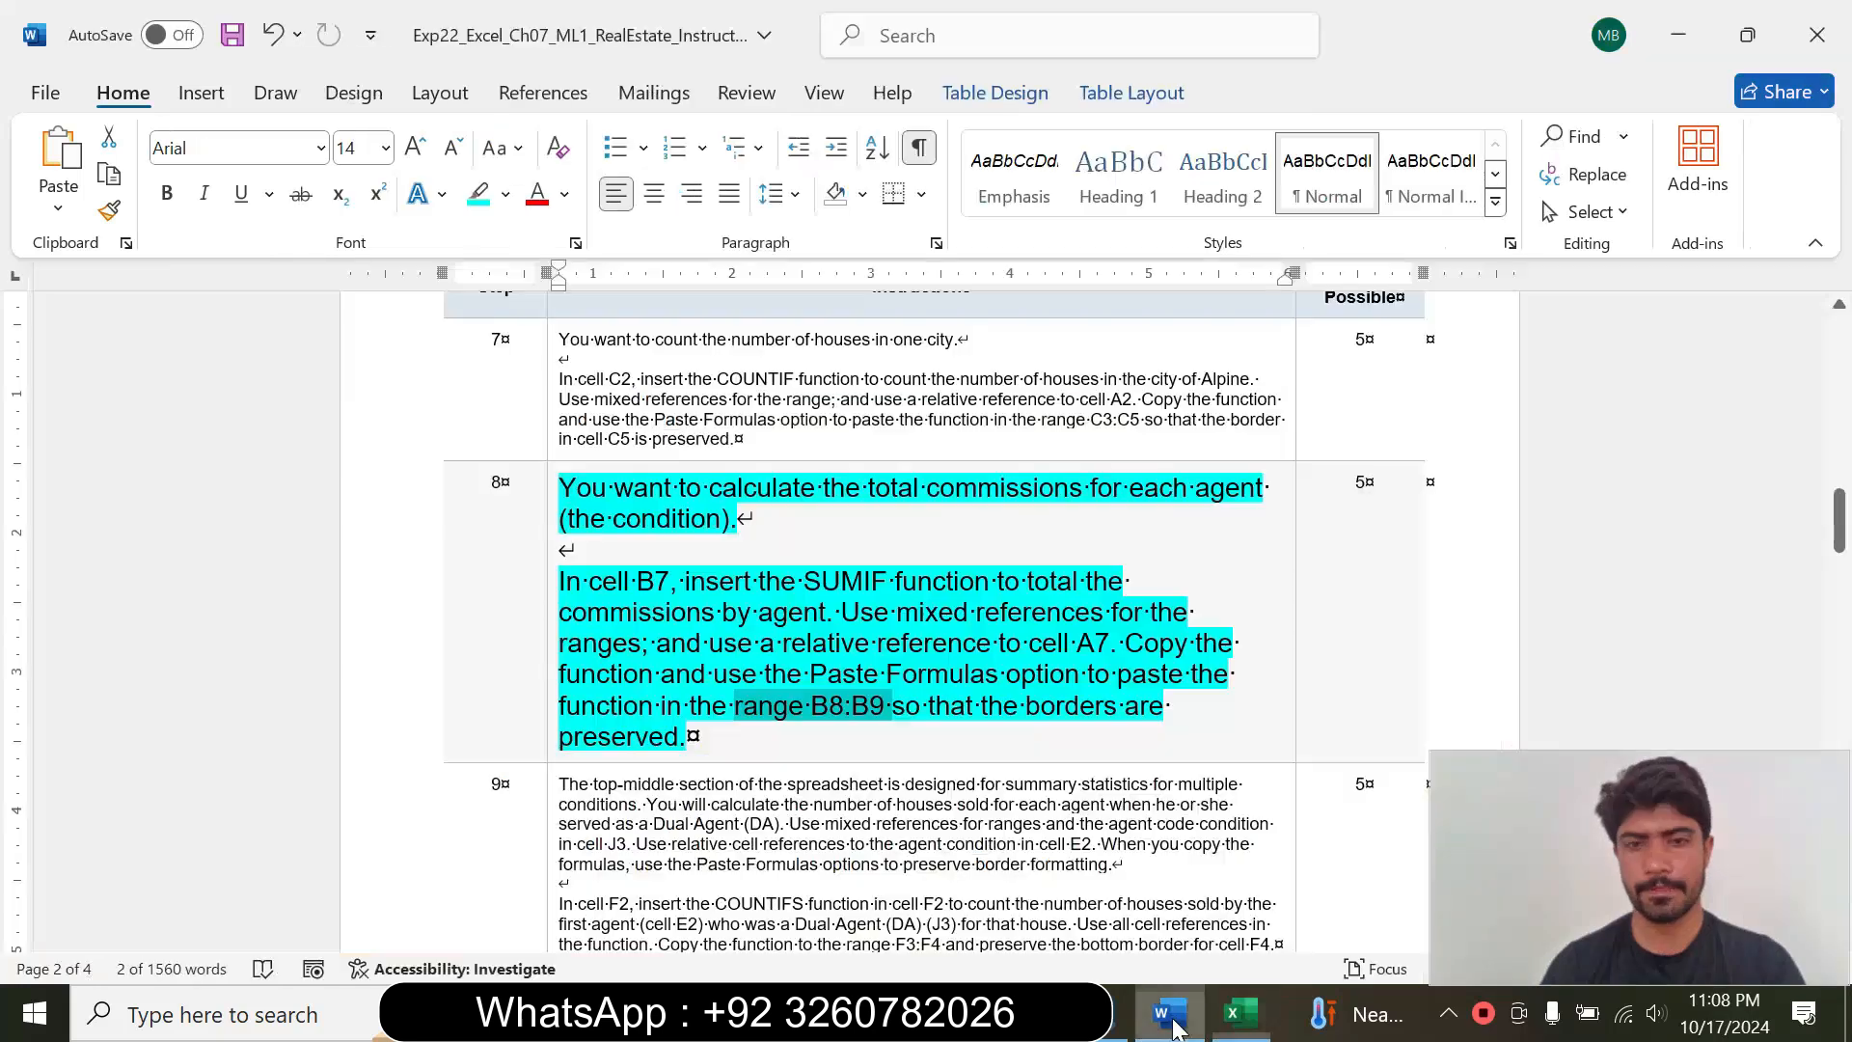
{"action": "left_click", "coordinate": [546, 693]}
{"action": "left_click", "coordinate": [724, 613]}
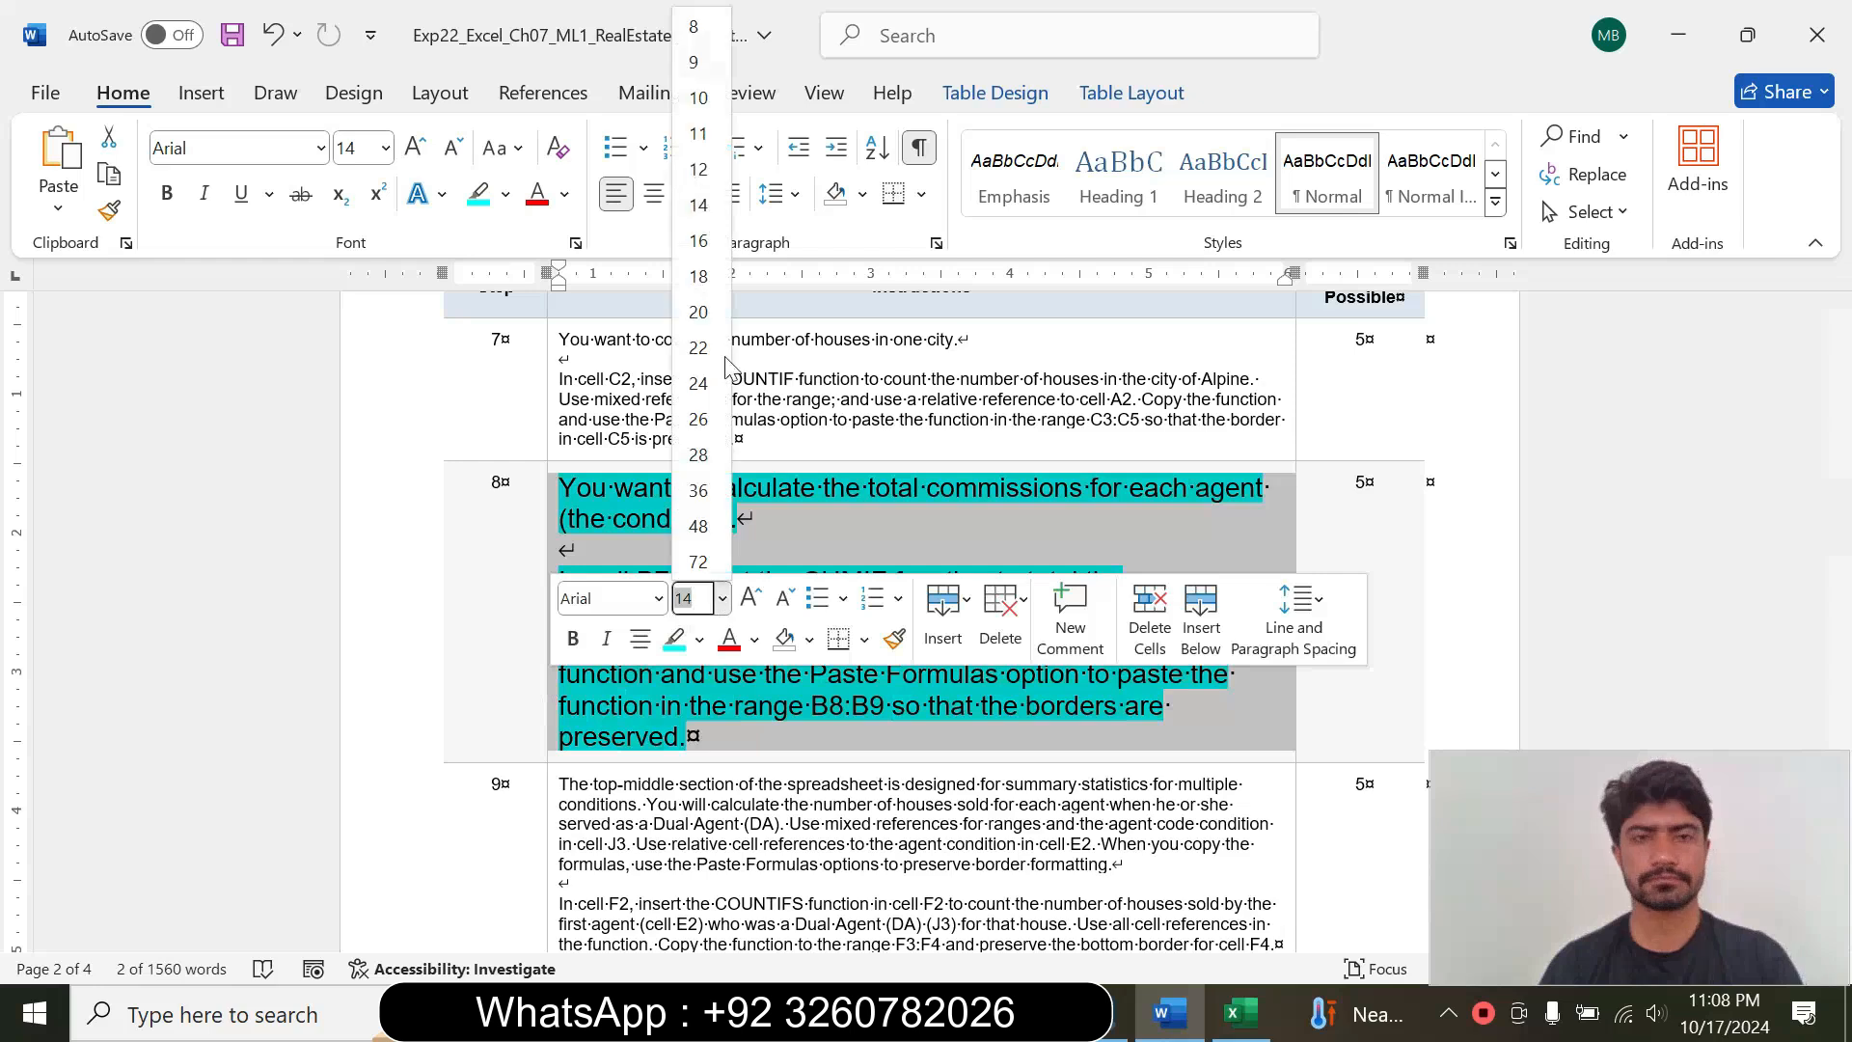
{"action": "left_click", "coordinate": [711, 62]}
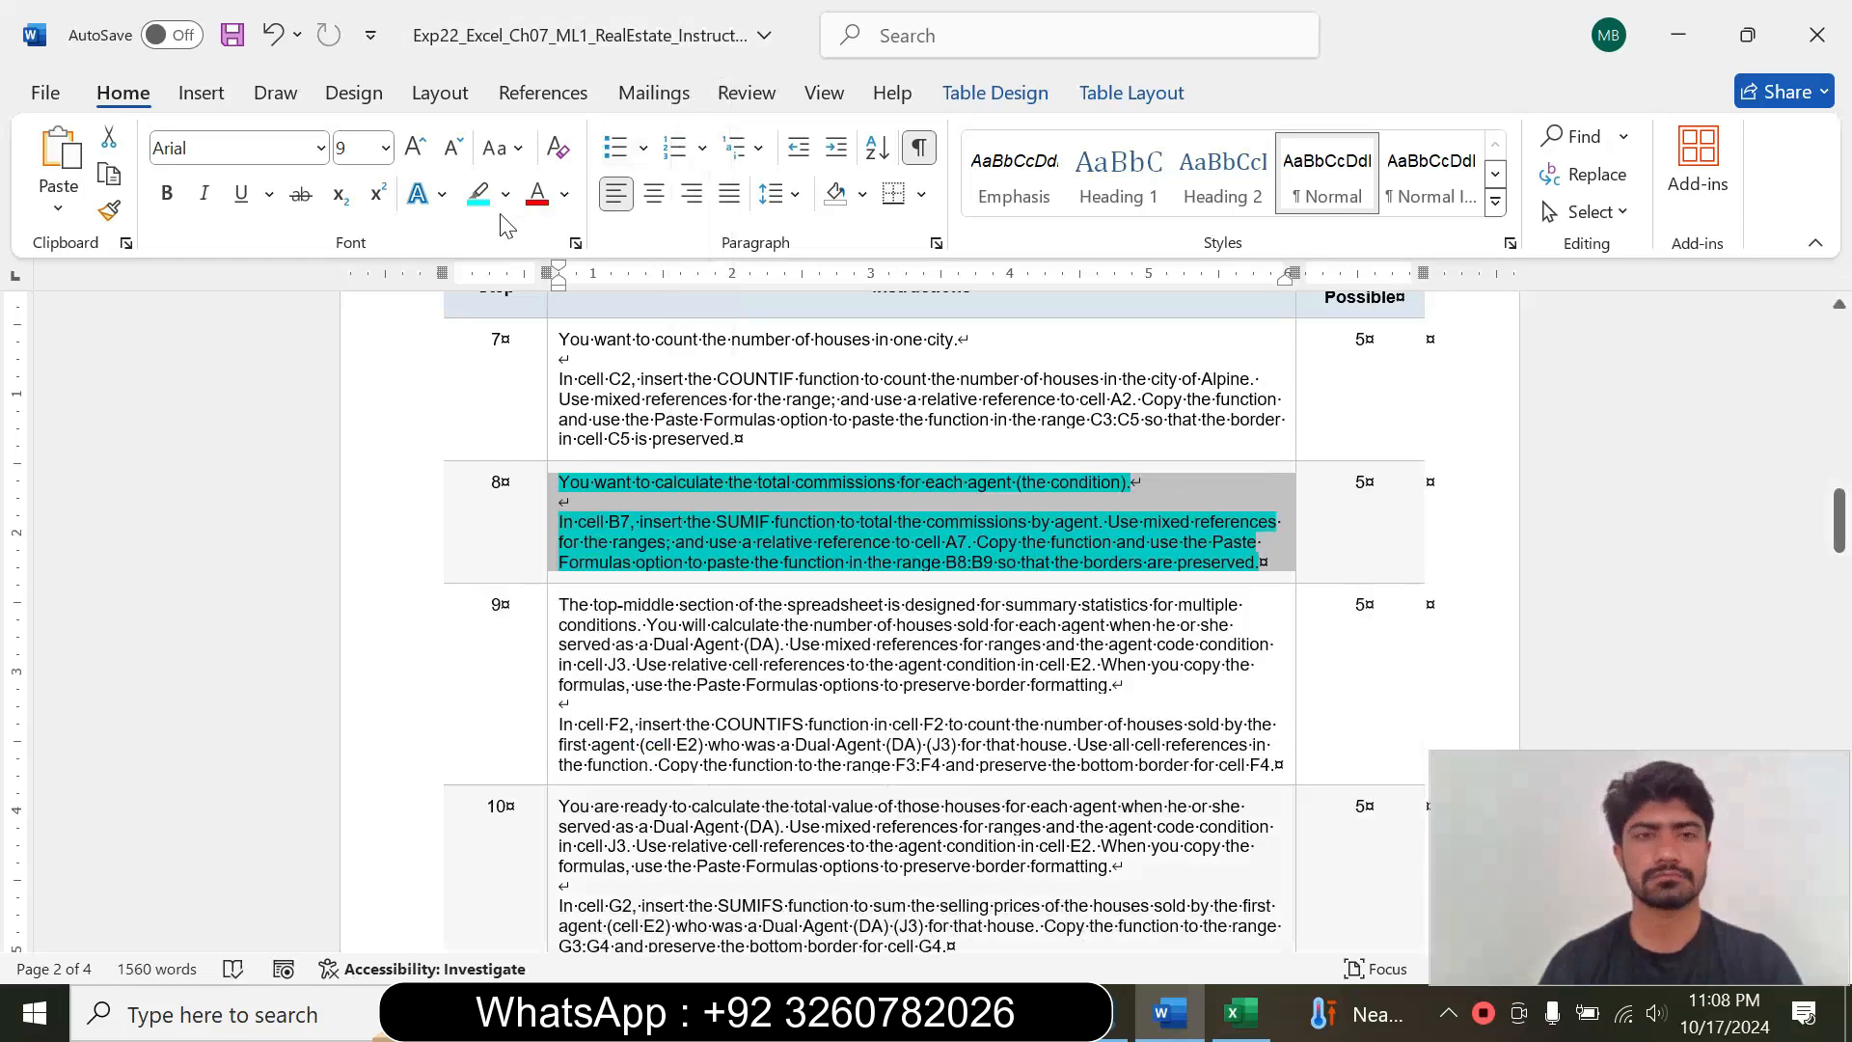
{"action": "left_click", "coordinate": [564, 194]}
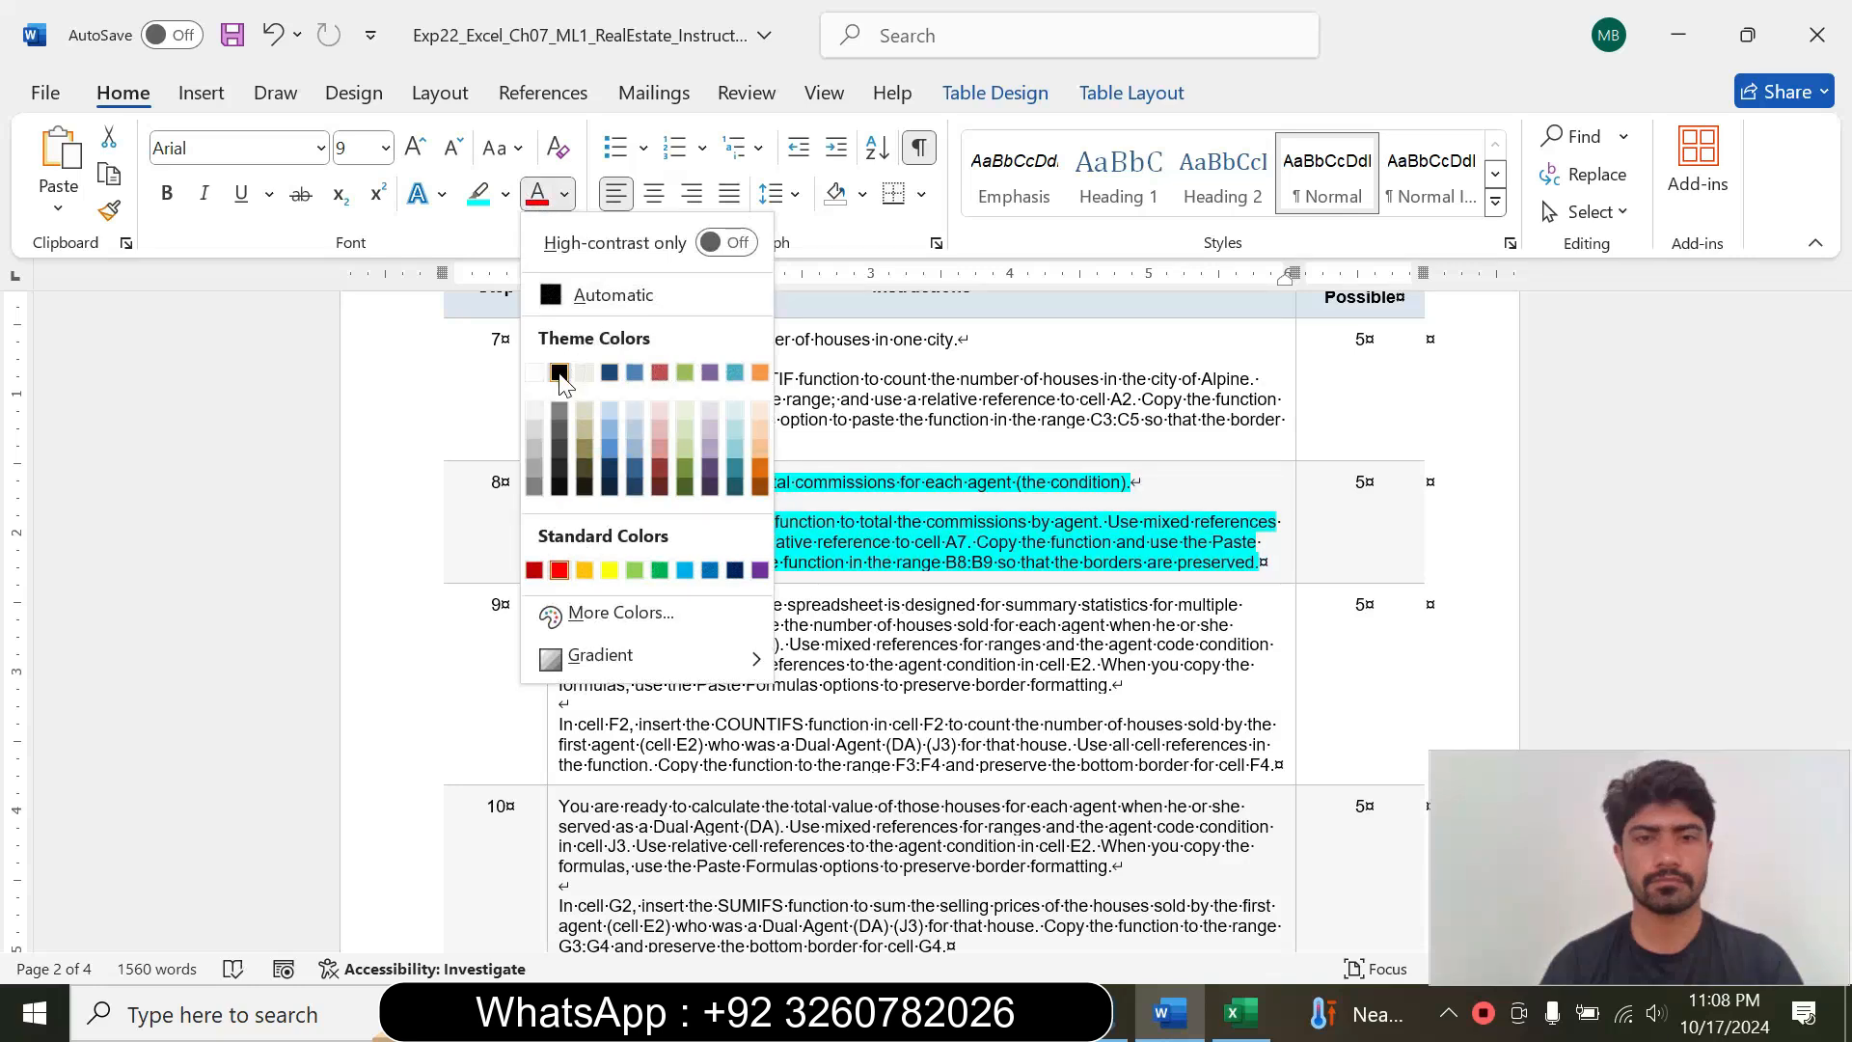
{"action": "left_click", "coordinate": [559, 371]}
{"action": "left_click", "coordinate": [505, 194]}
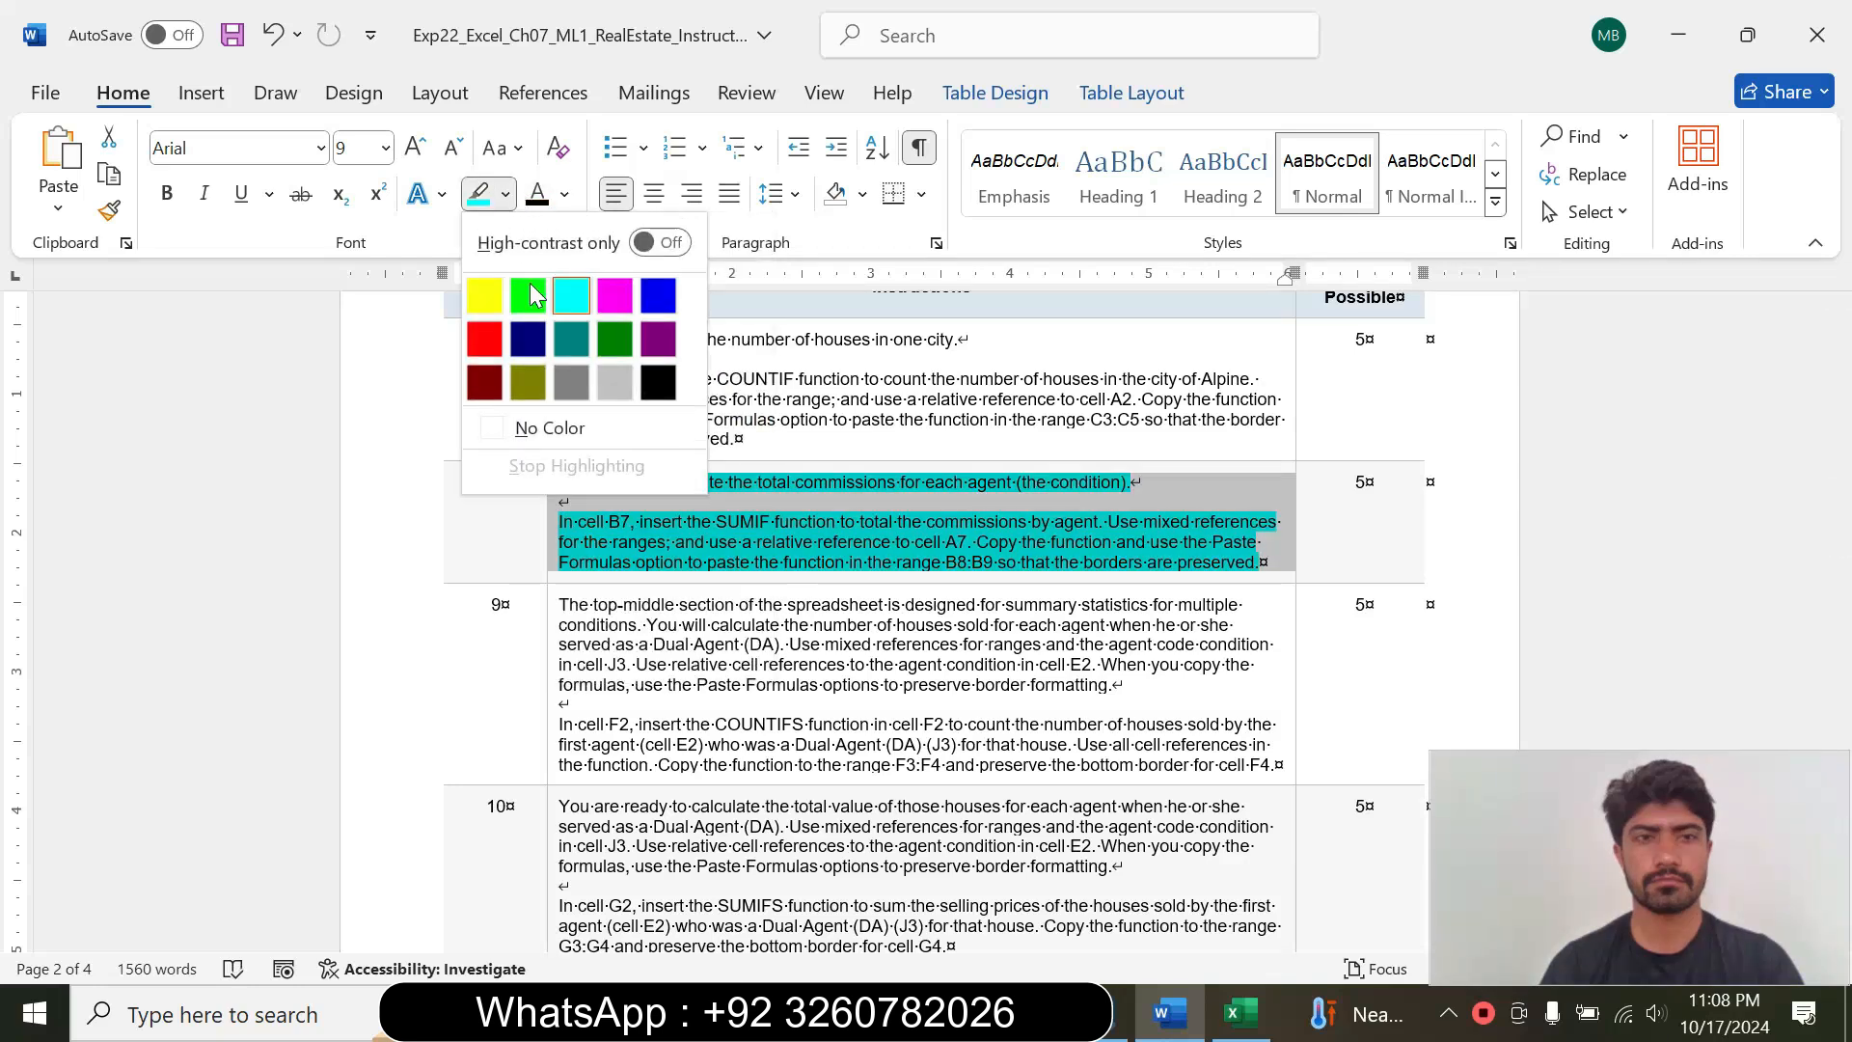
{"action": "left_click", "coordinate": [545, 427]}
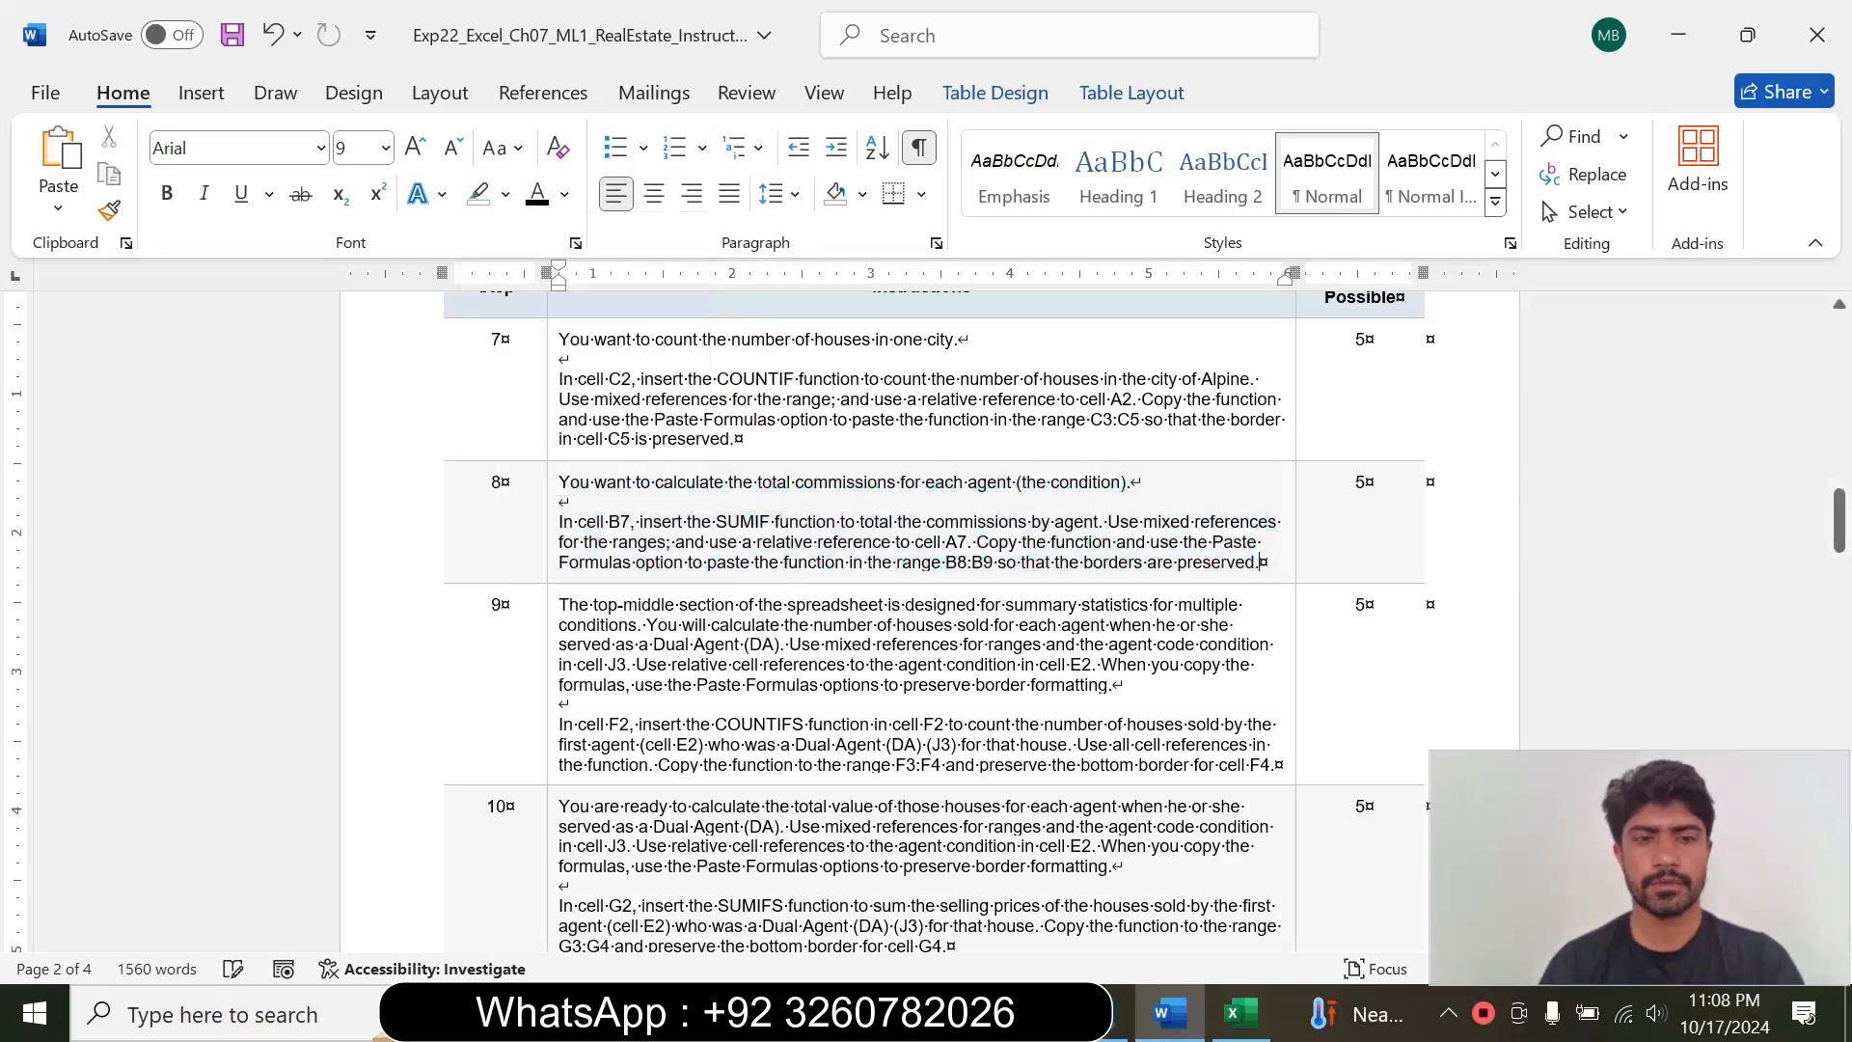
Step: Enlarge the step 9 instruction text to 14 pt and highlight it in turquoise
{"action": "left_click", "coordinate": [548, 692]}
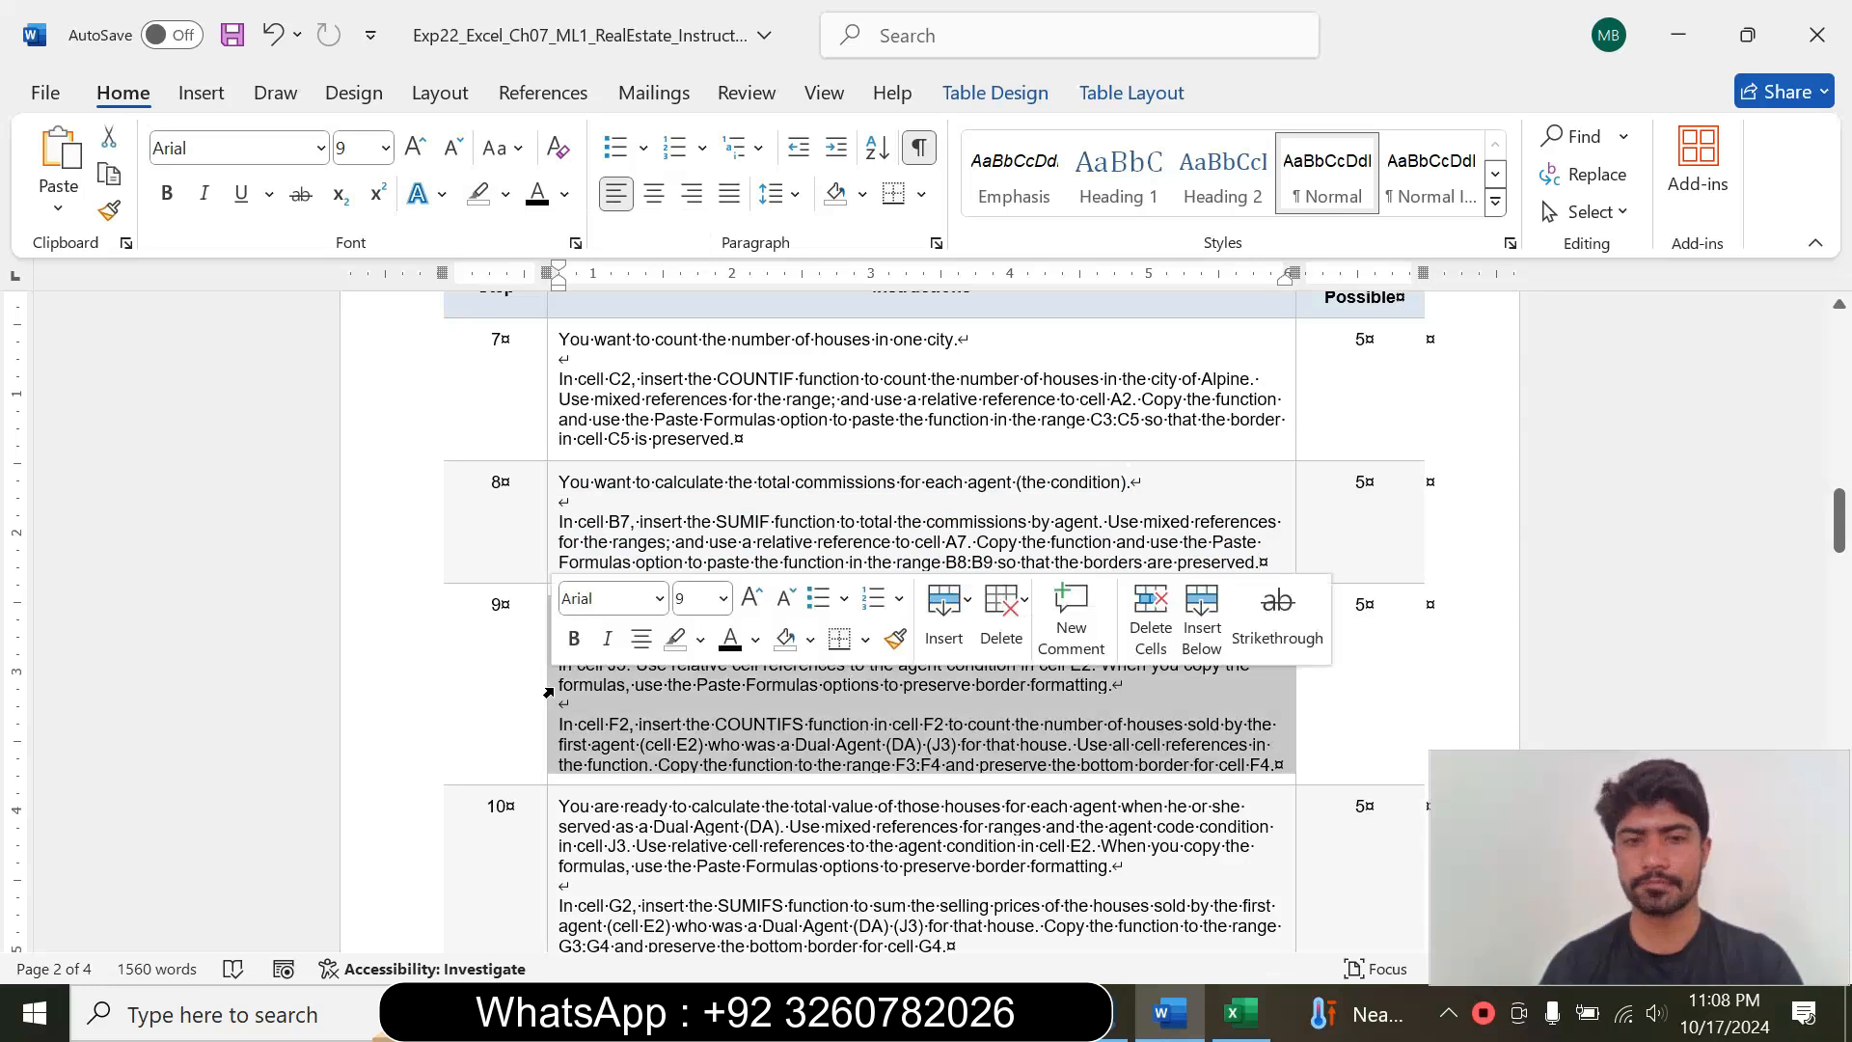
{"action": "left_click", "coordinate": [722, 598]}
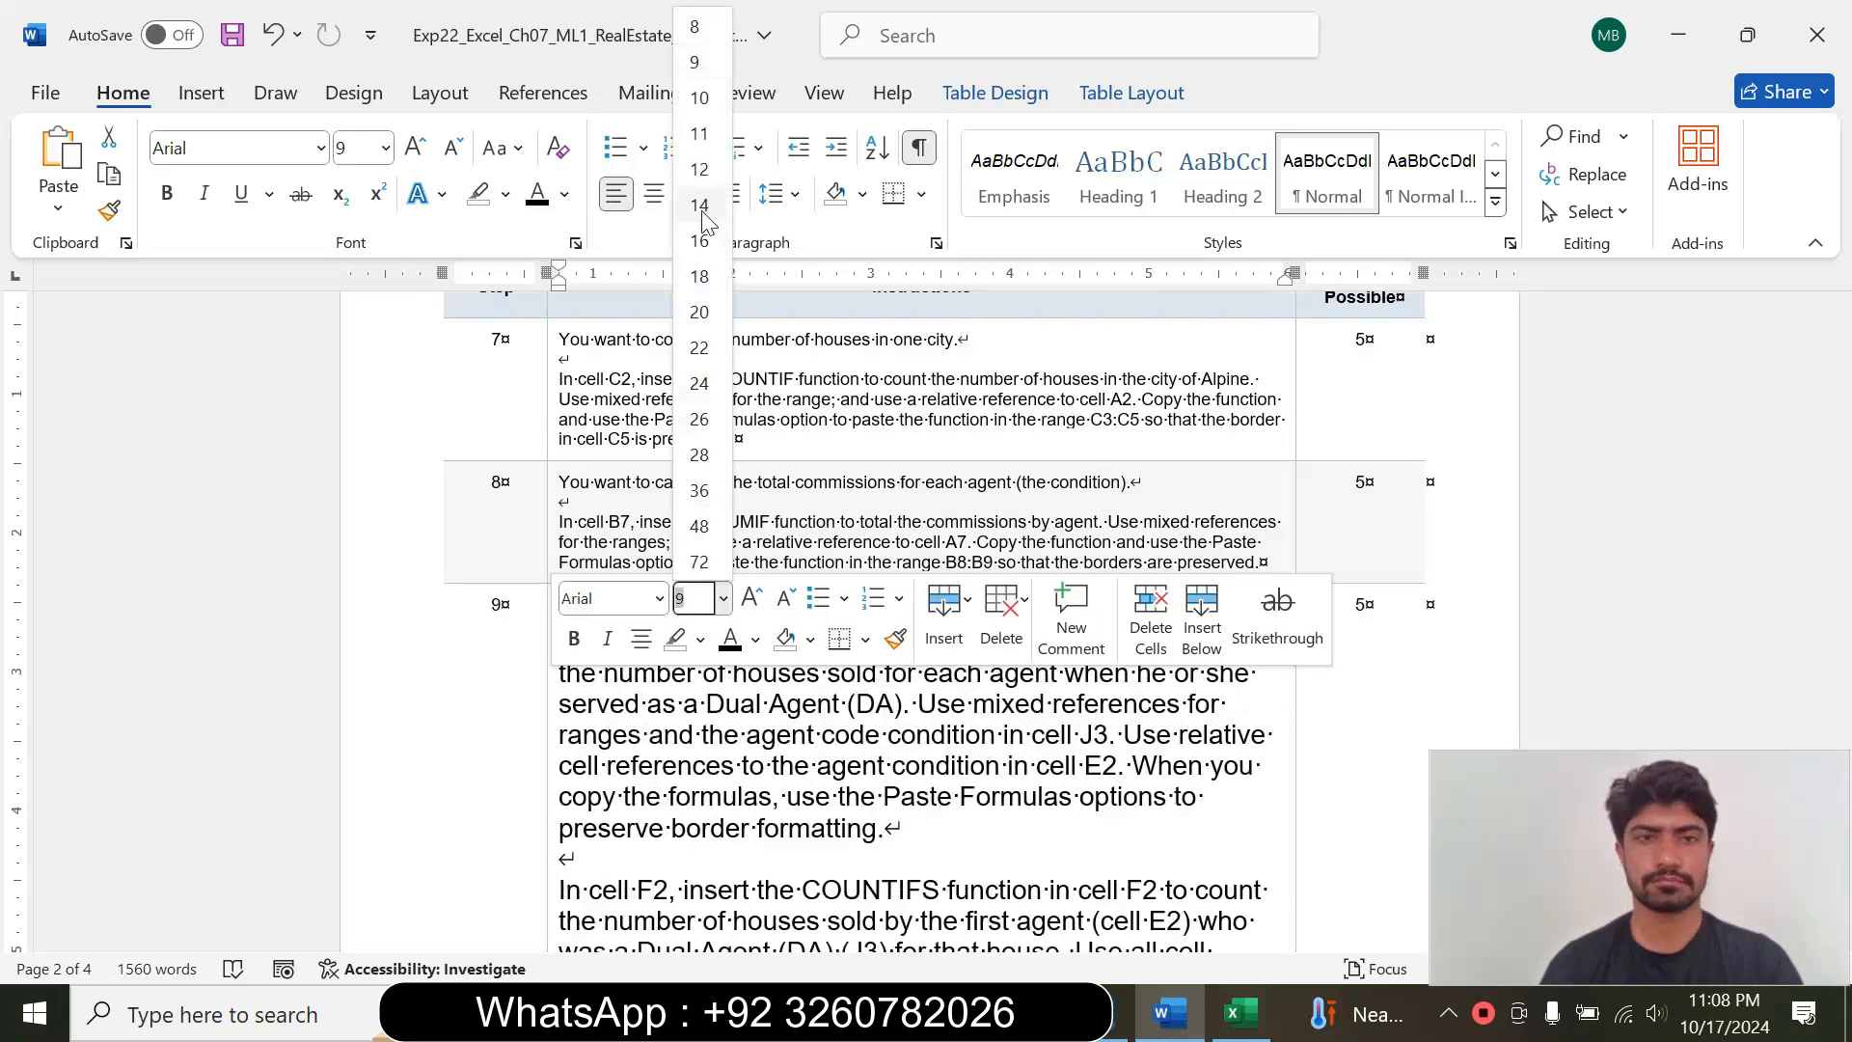
{"action": "left_click", "coordinate": [699, 204]}
{"action": "left_click", "coordinate": [506, 194]}
{"action": "left_click", "coordinate": [570, 296]}
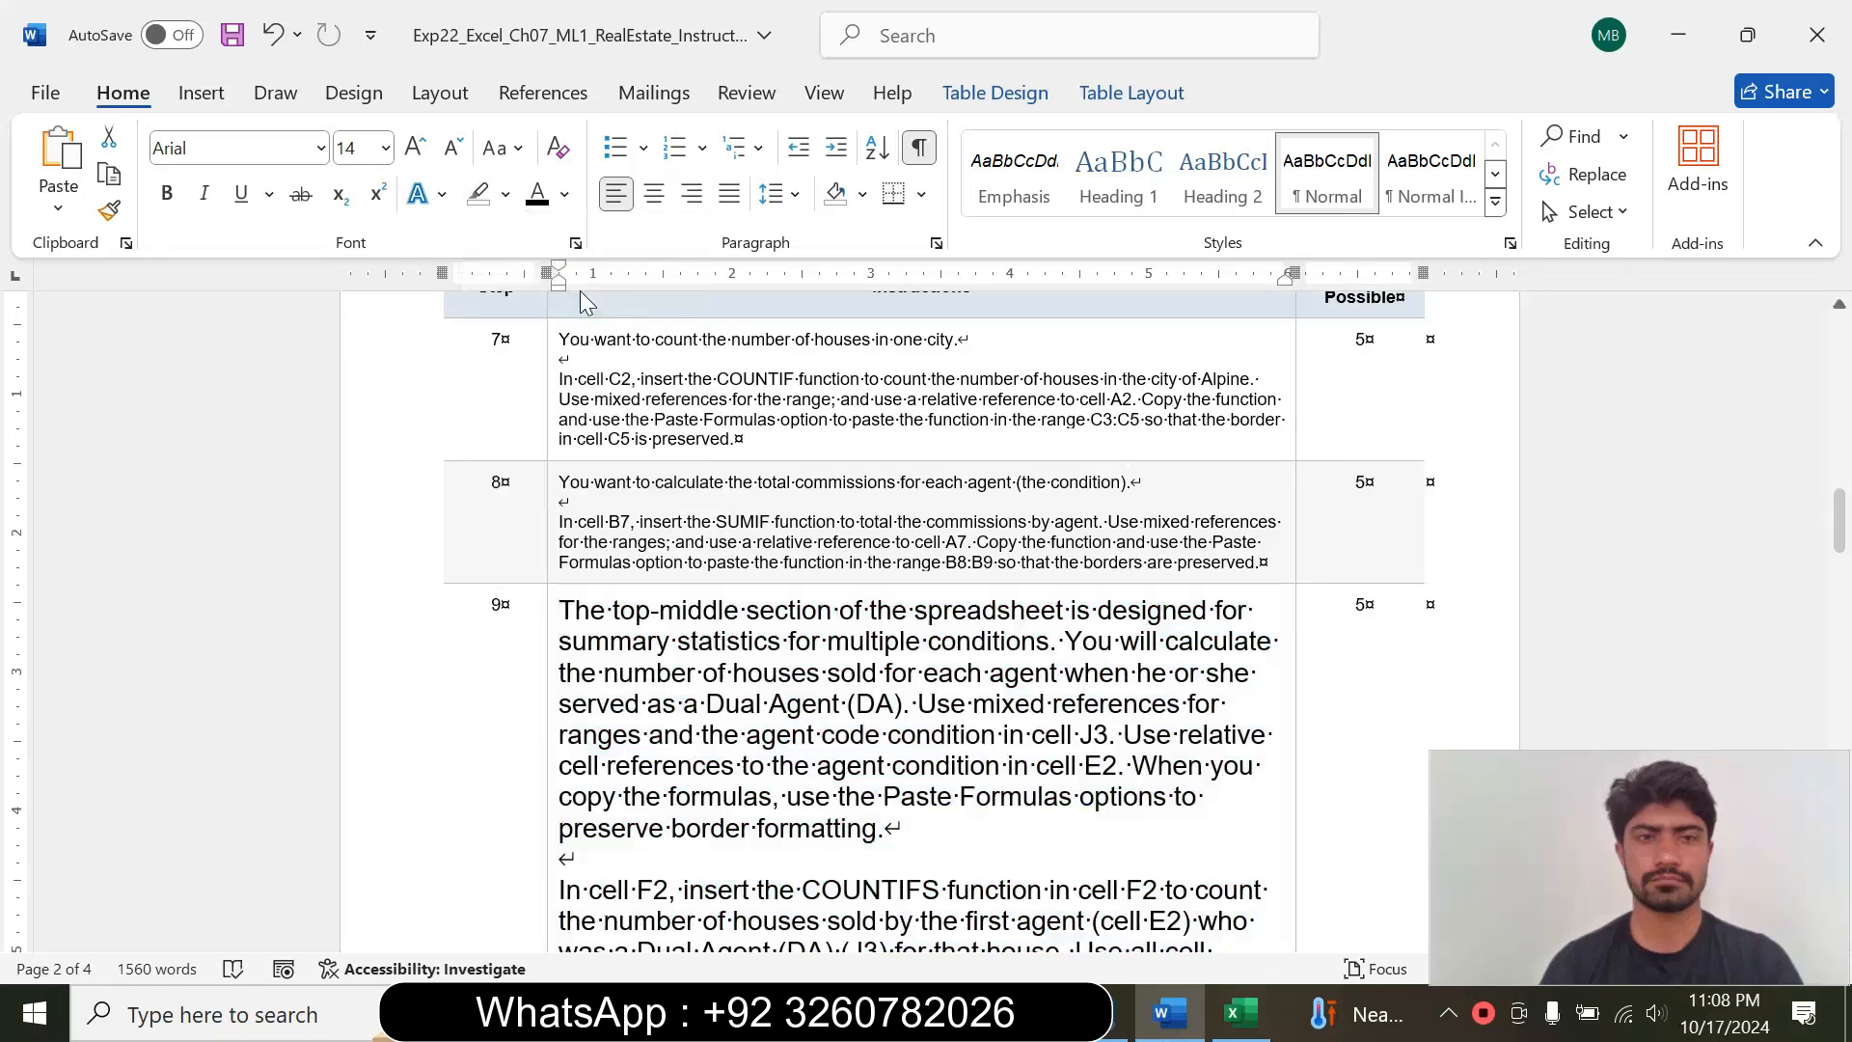
{"action": "scroll", "coordinate": [1844, 521], "scroll_direction": "down", "scroll_amount": 3}
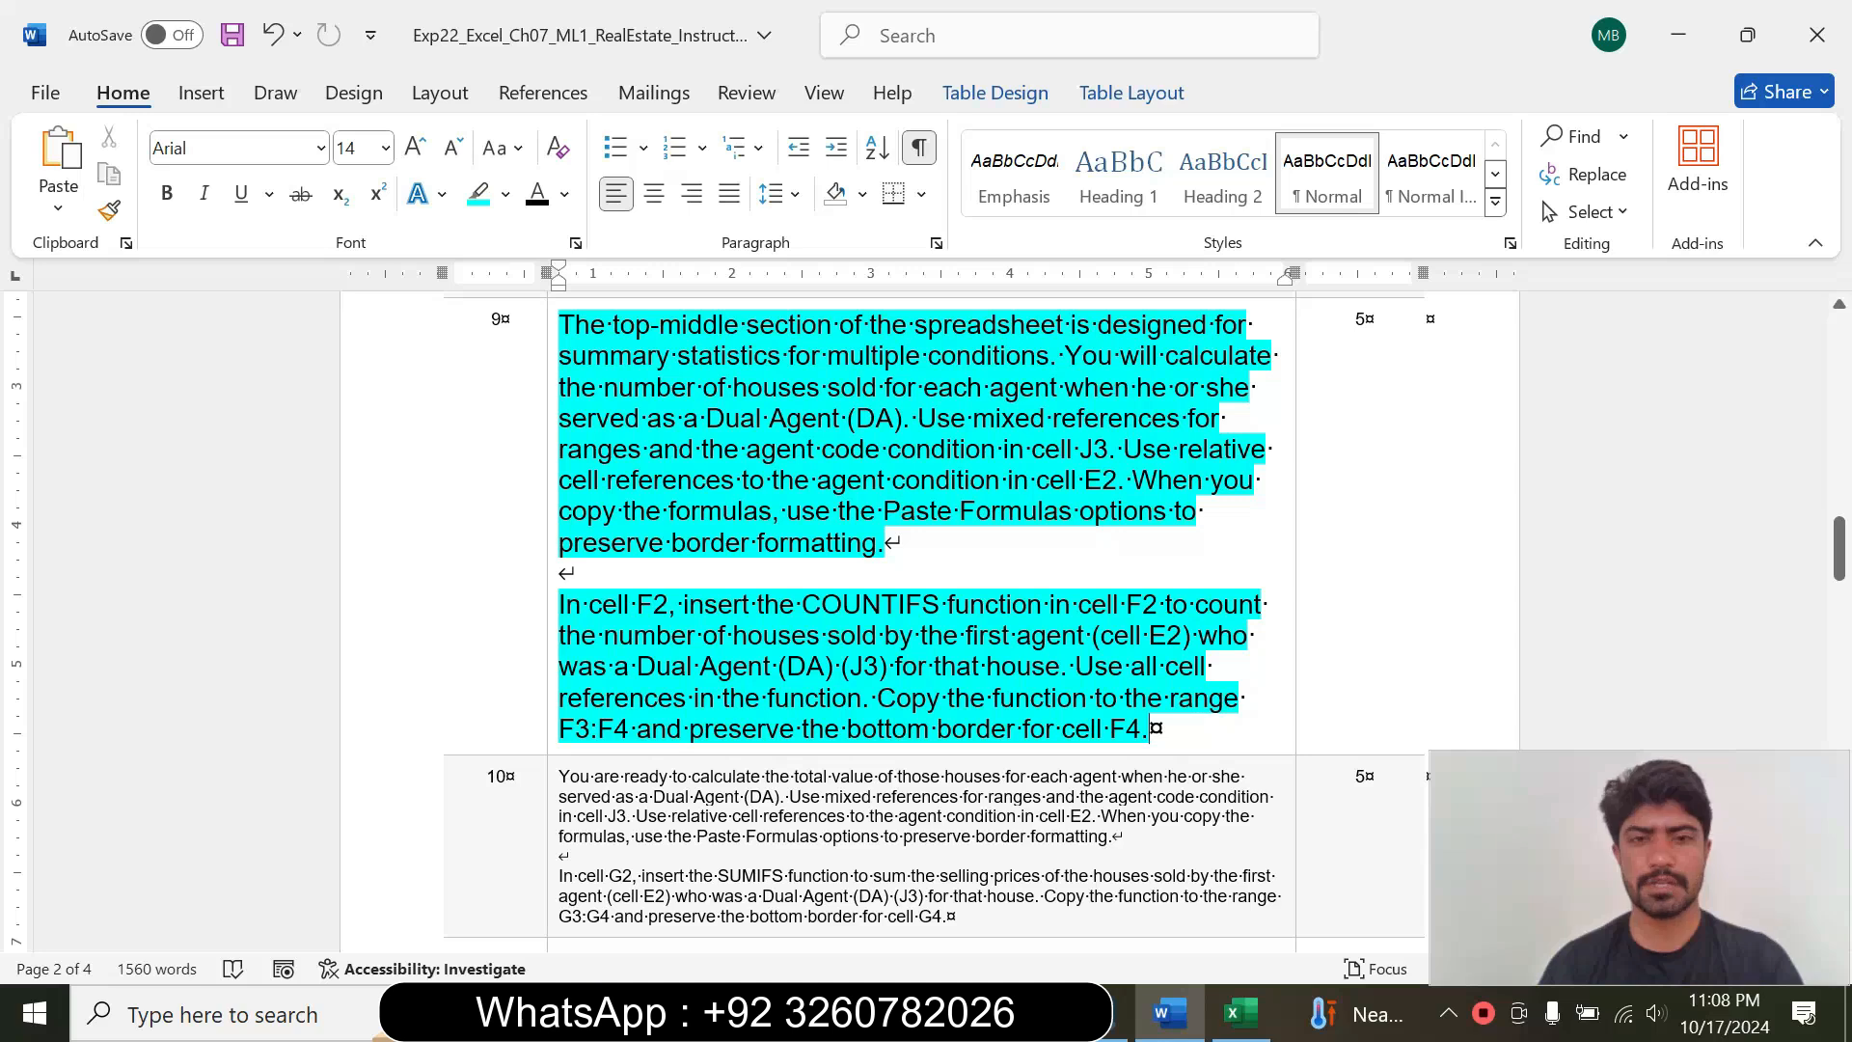
Step: Read the COUNTIFS instruction for cell F2 in step 9, marking the relevant wording
{"action": "left_click_drag", "start_coordinate": [561, 603], "coordinate": [1152, 728]}
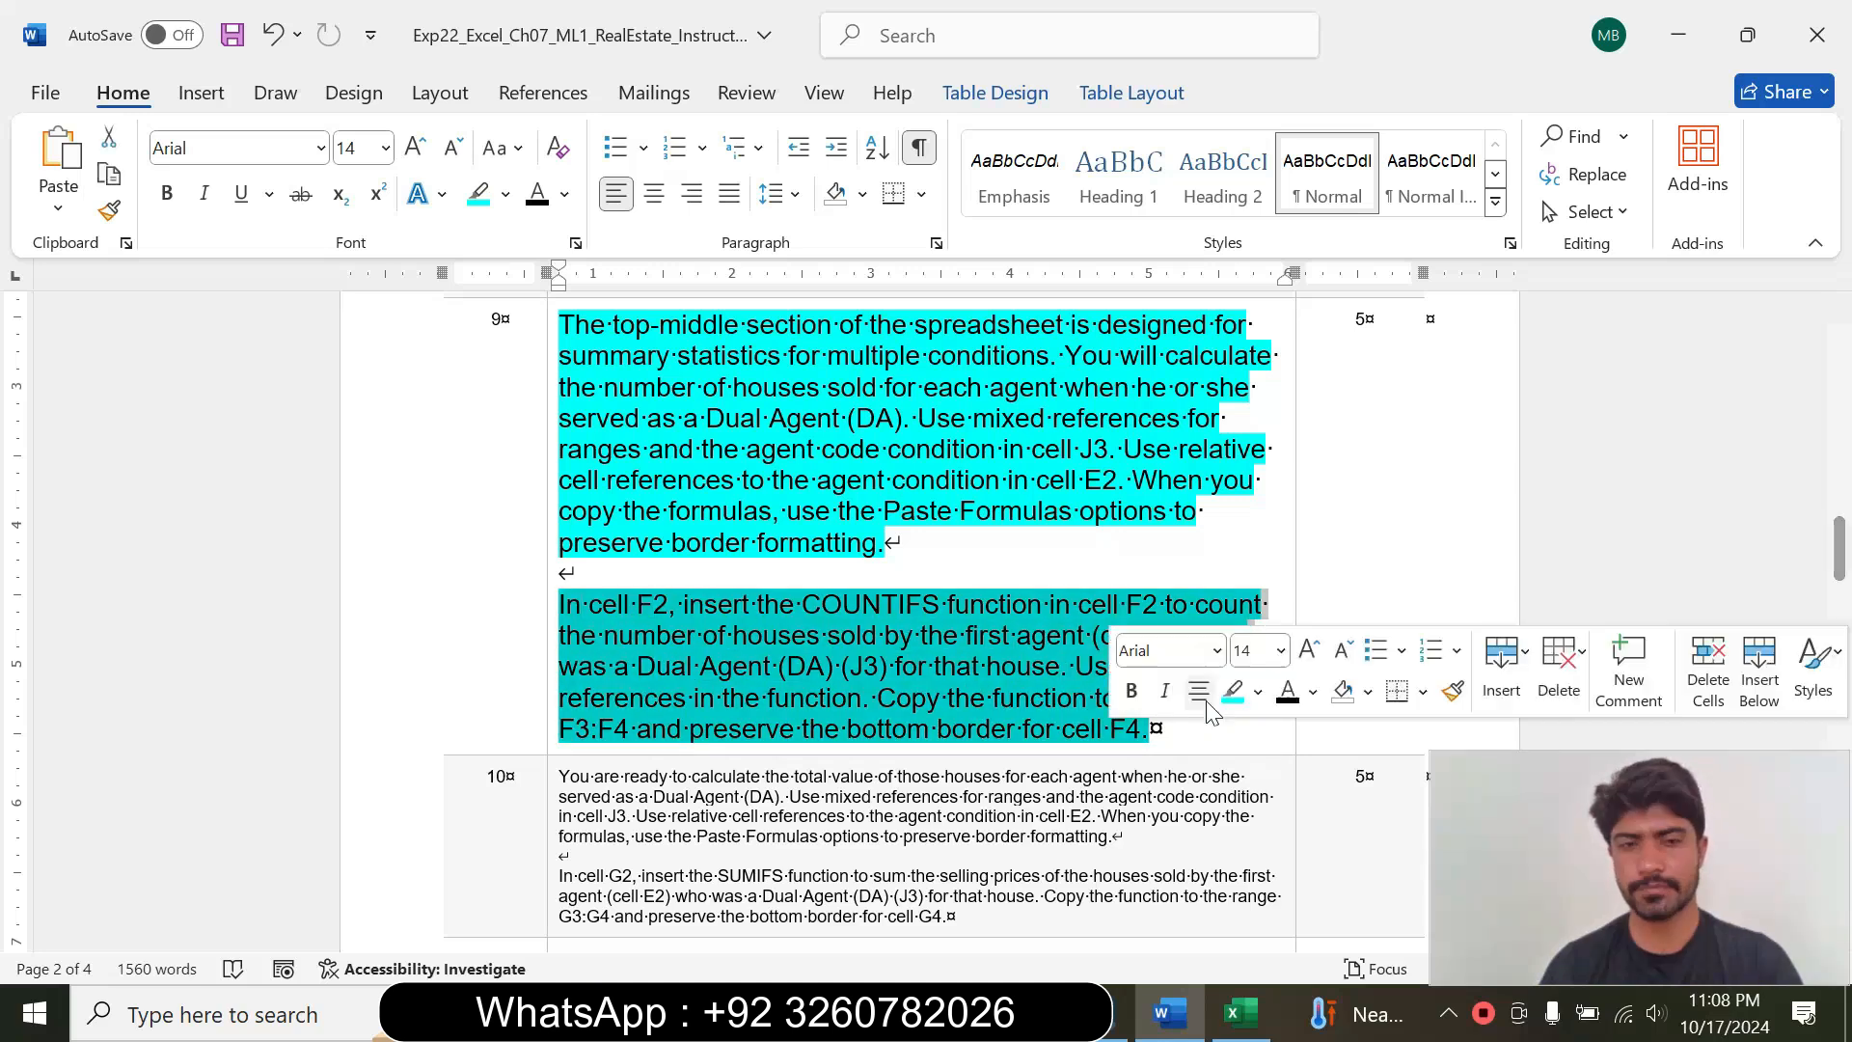
{"action": "left_click", "coordinate": [780, 612]}
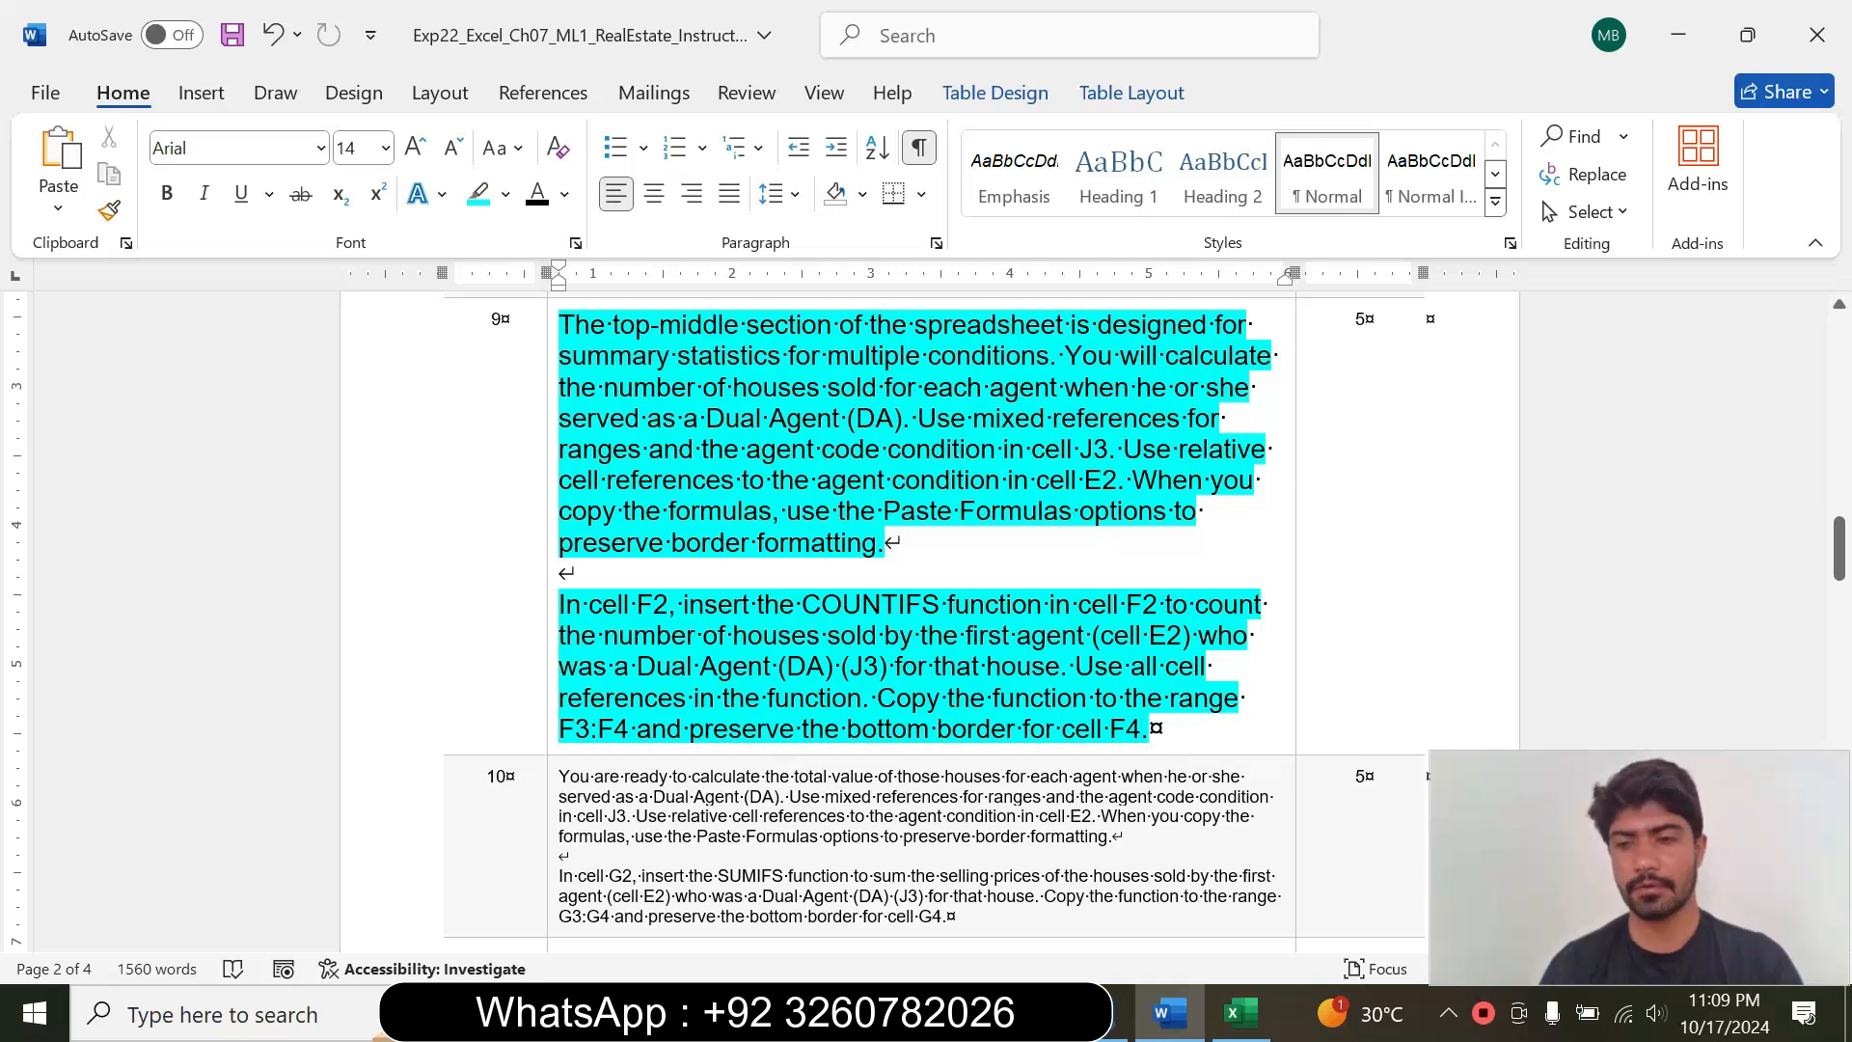
{"action": "left_click_drag", "start_coordinate": [619, 605], "coordinate": [965, 637]}
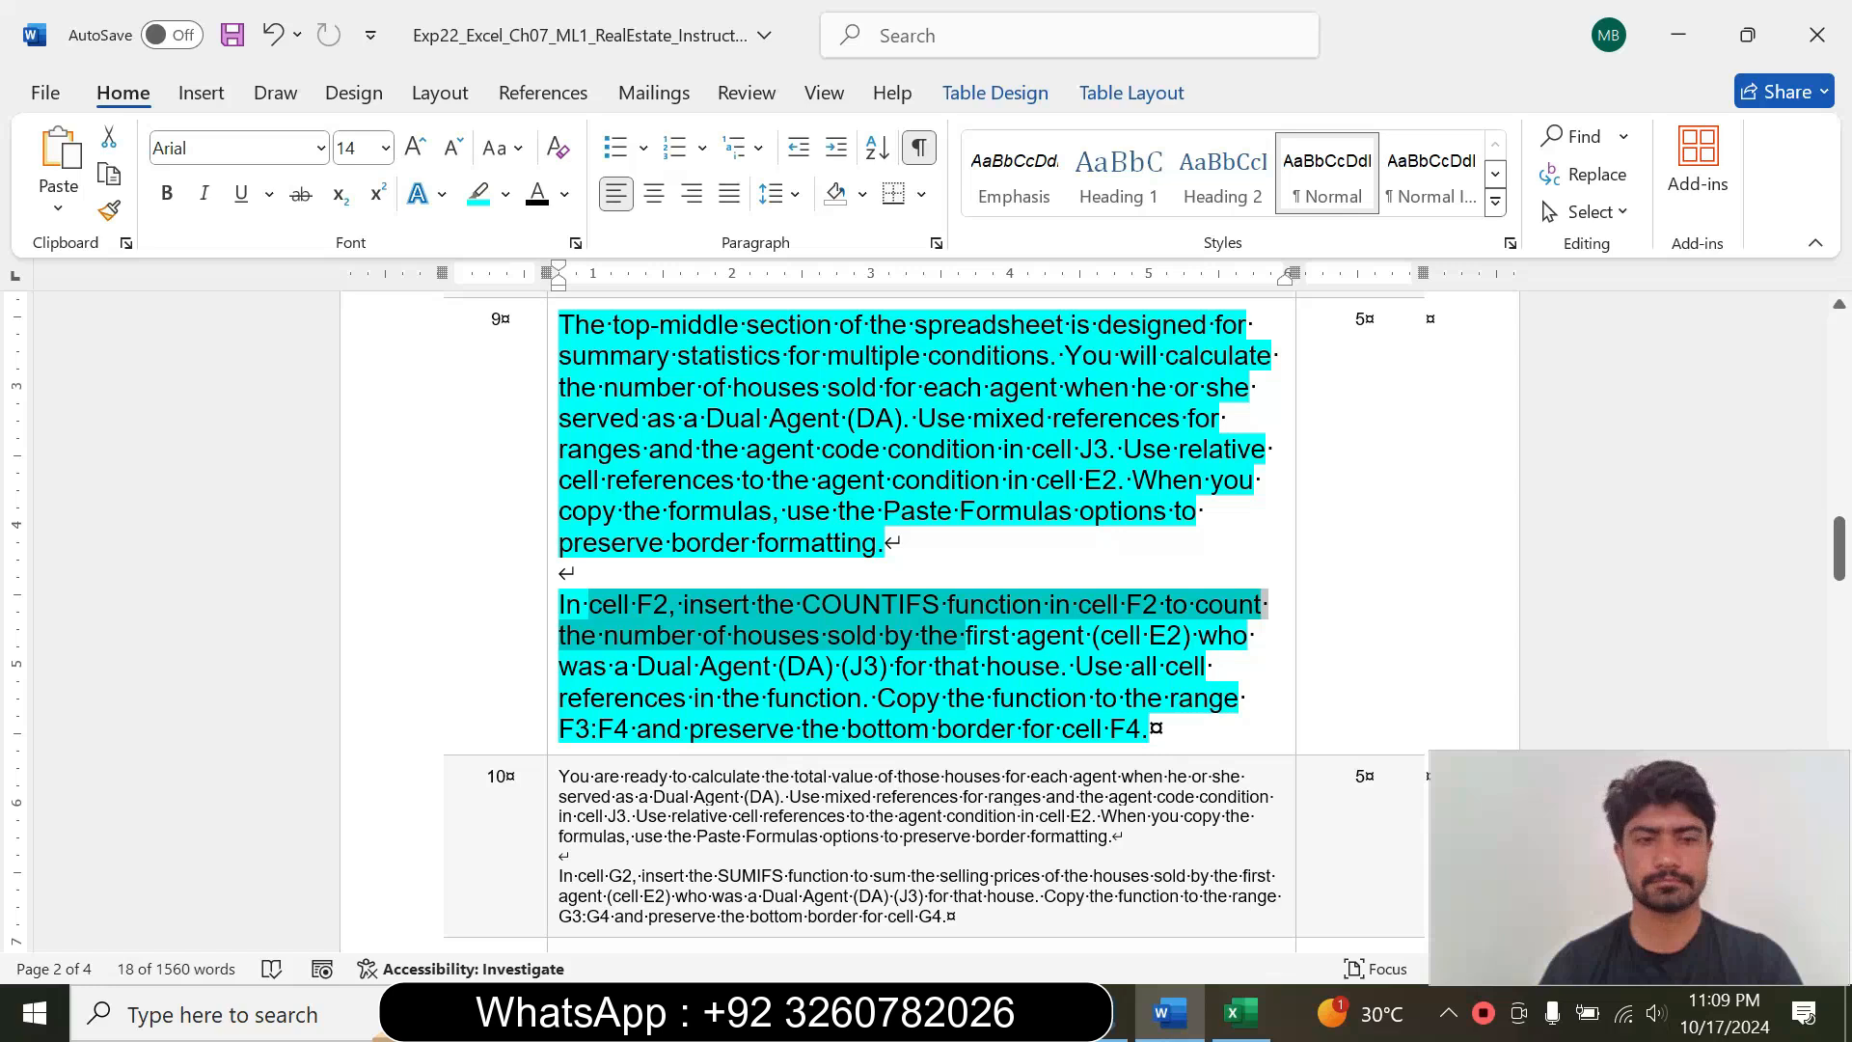
Step: Switch to Excel, start a COUNTIFS function in cell F2 of the Details sheet and open its function arguments
{"action": "left_click", "coordinate": [1241, 1013]}
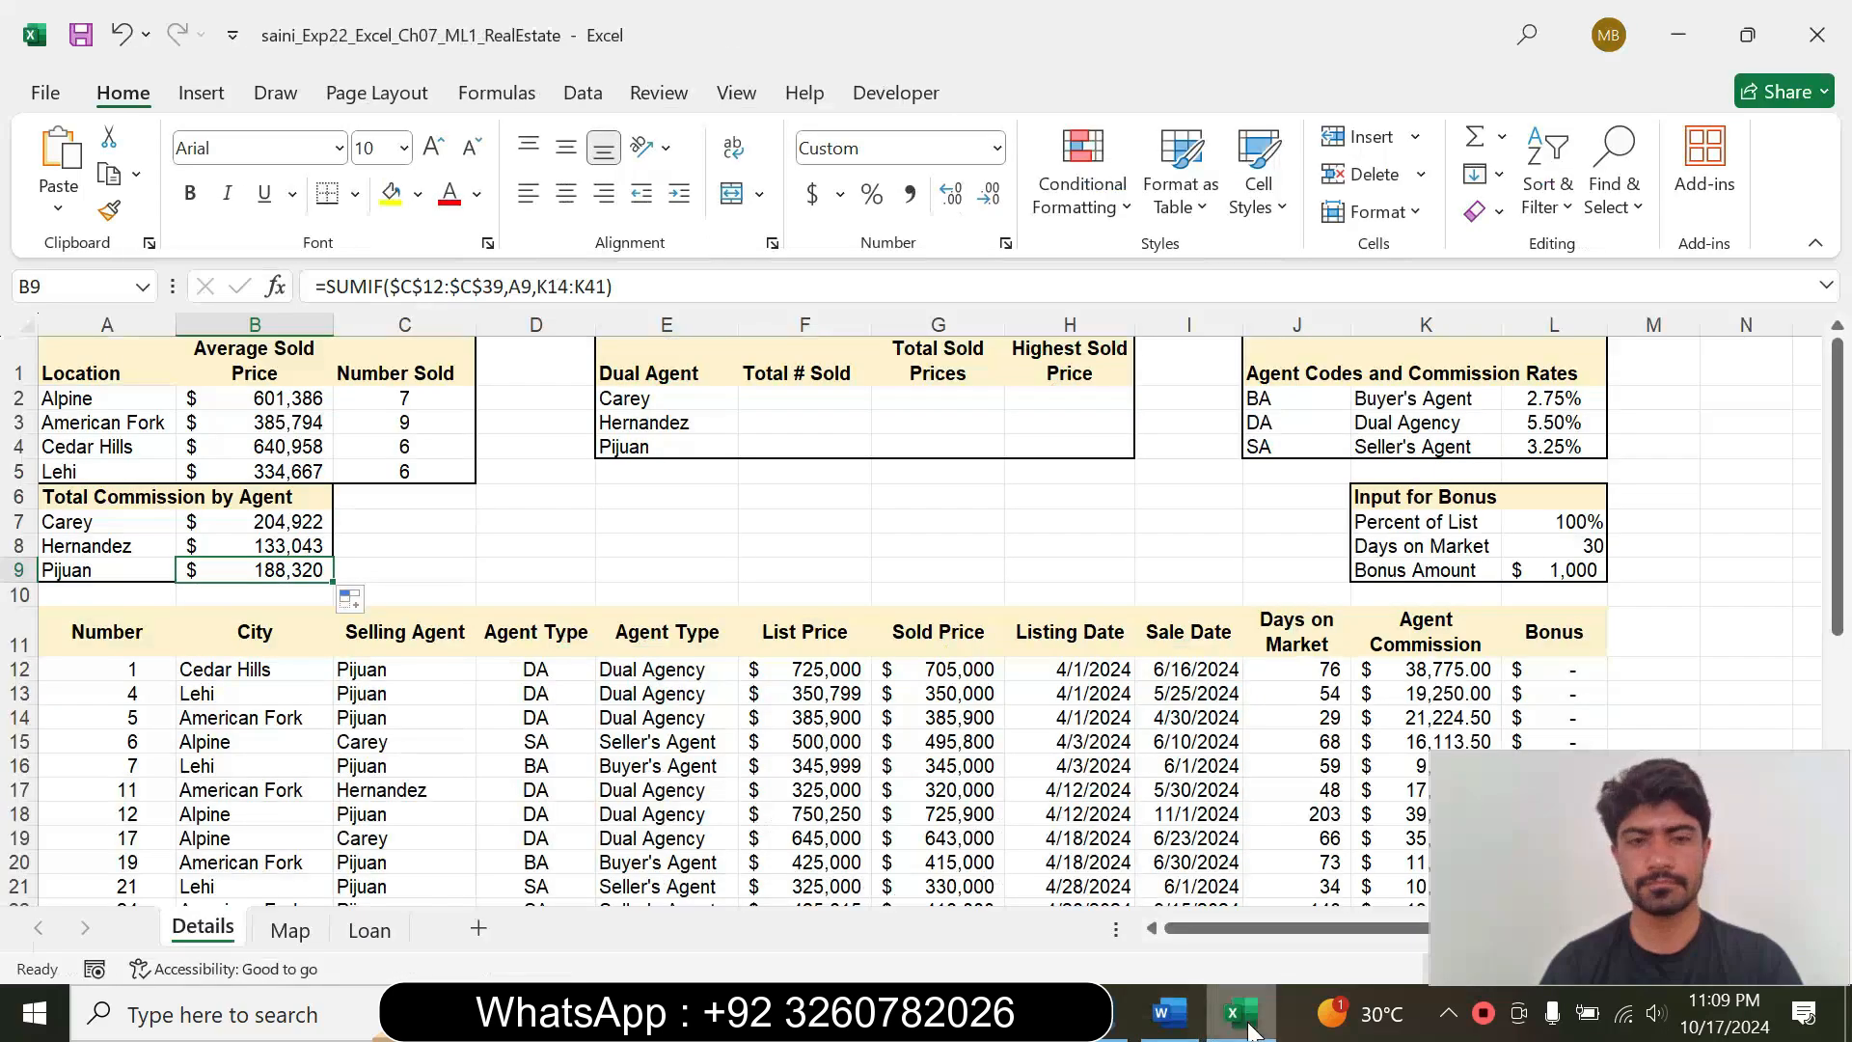
{"action": "left_click", "coordinate": [825, 391]}
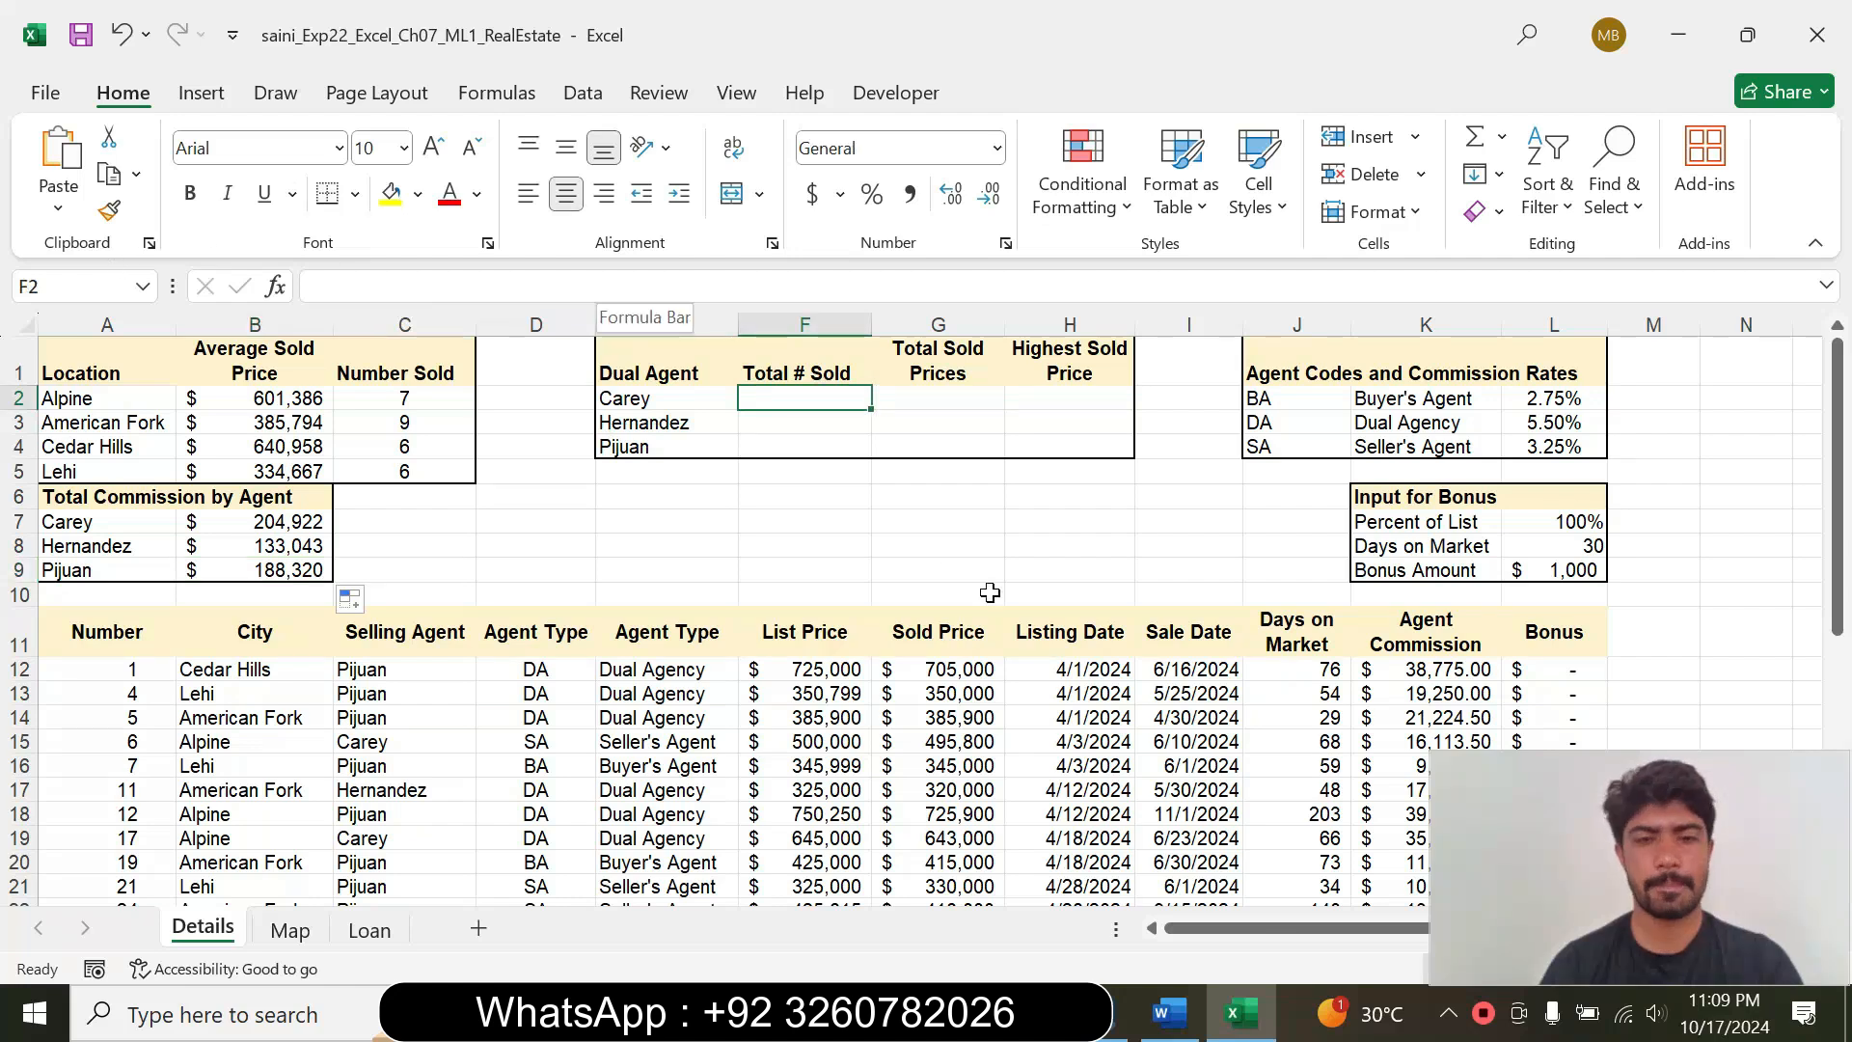
{"action": "left_click", "coordinate": [1169, 1012]}
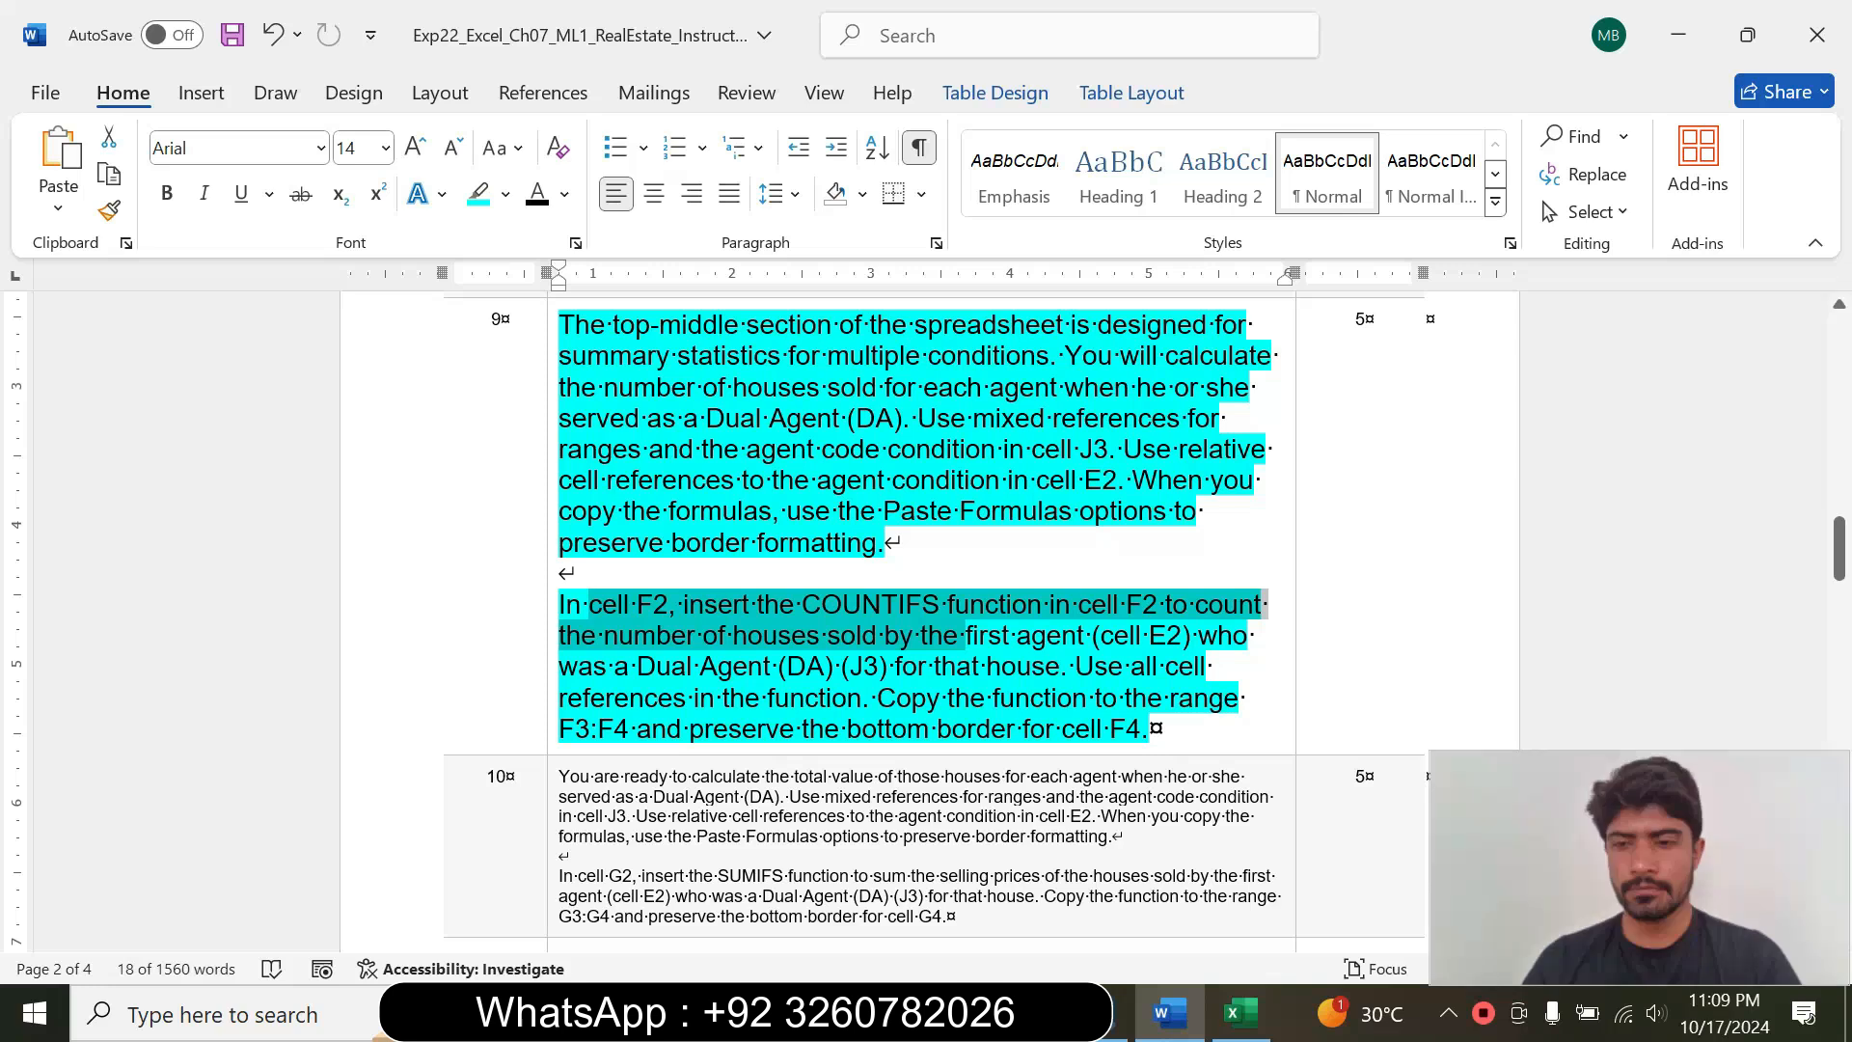
{"action": "left_click", "coordinate": [1238, 1027]}
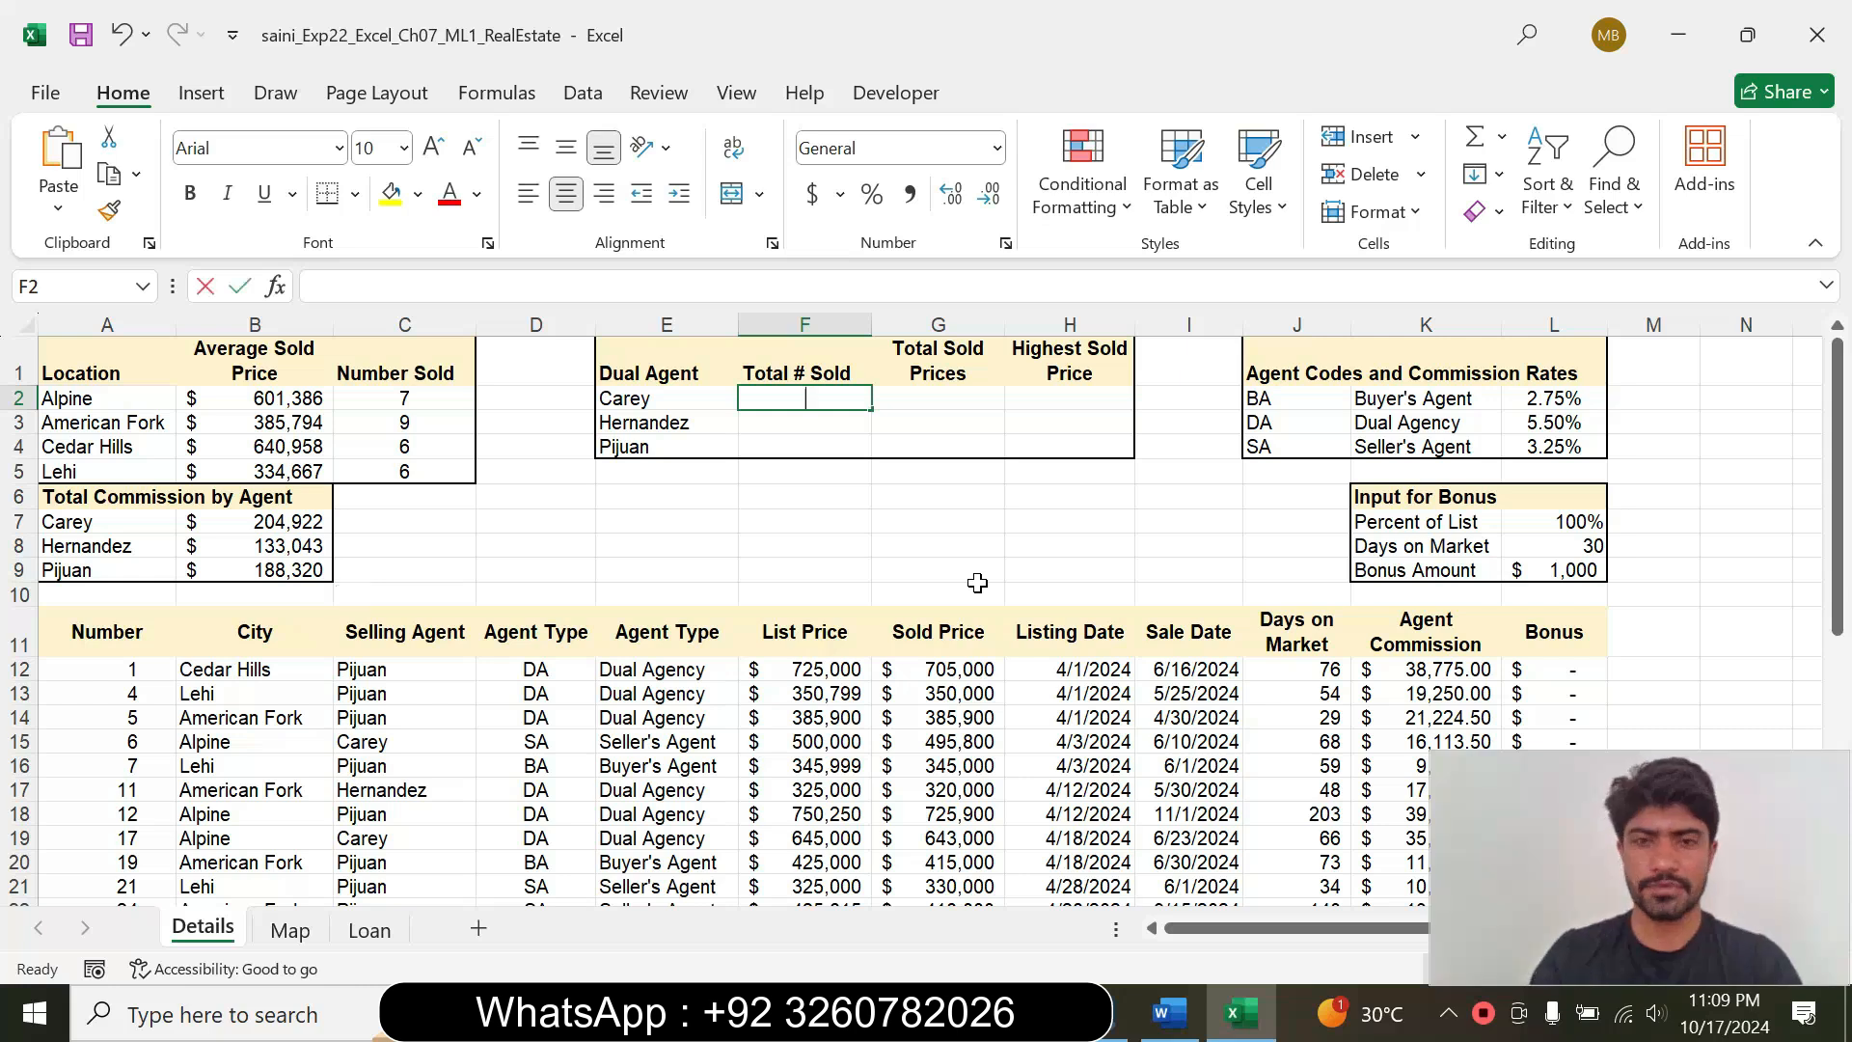
{"action": "type", "text": "=coy"}
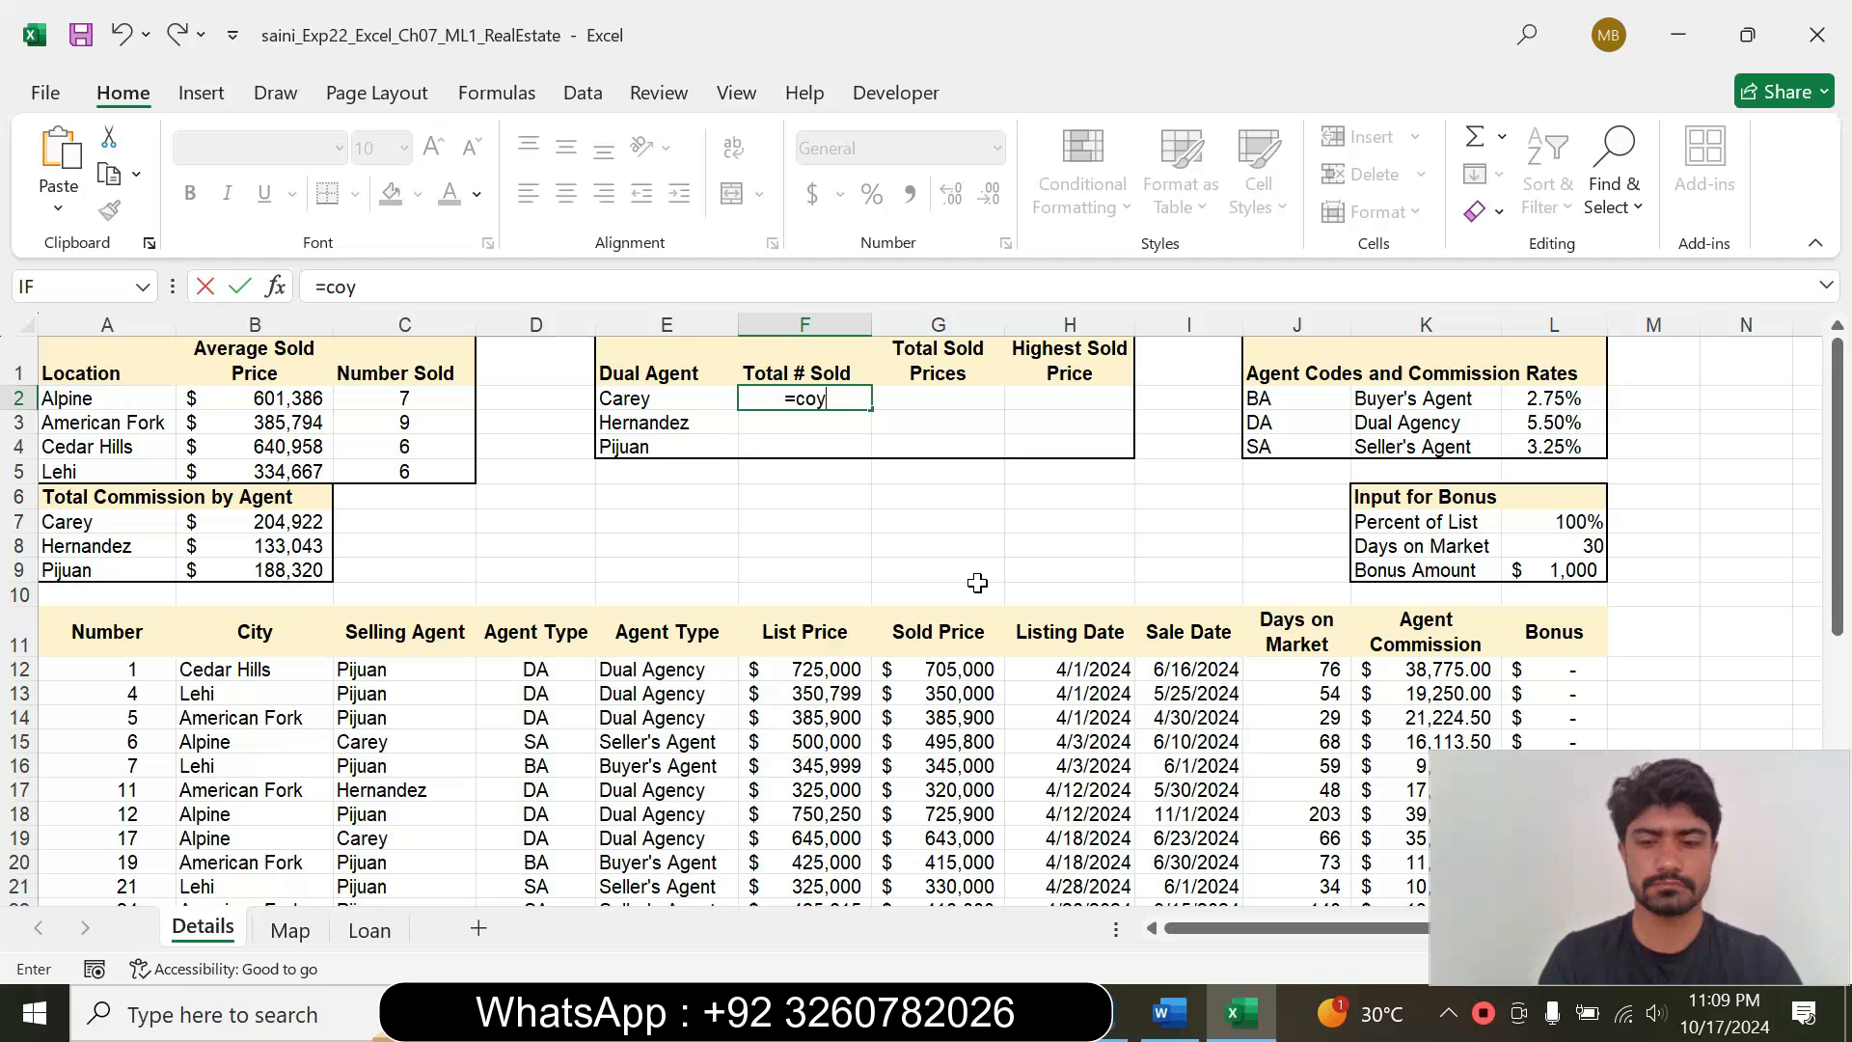
{"action": "key", "text": "BackSpace"}
{"action": "type", "text": "u"}
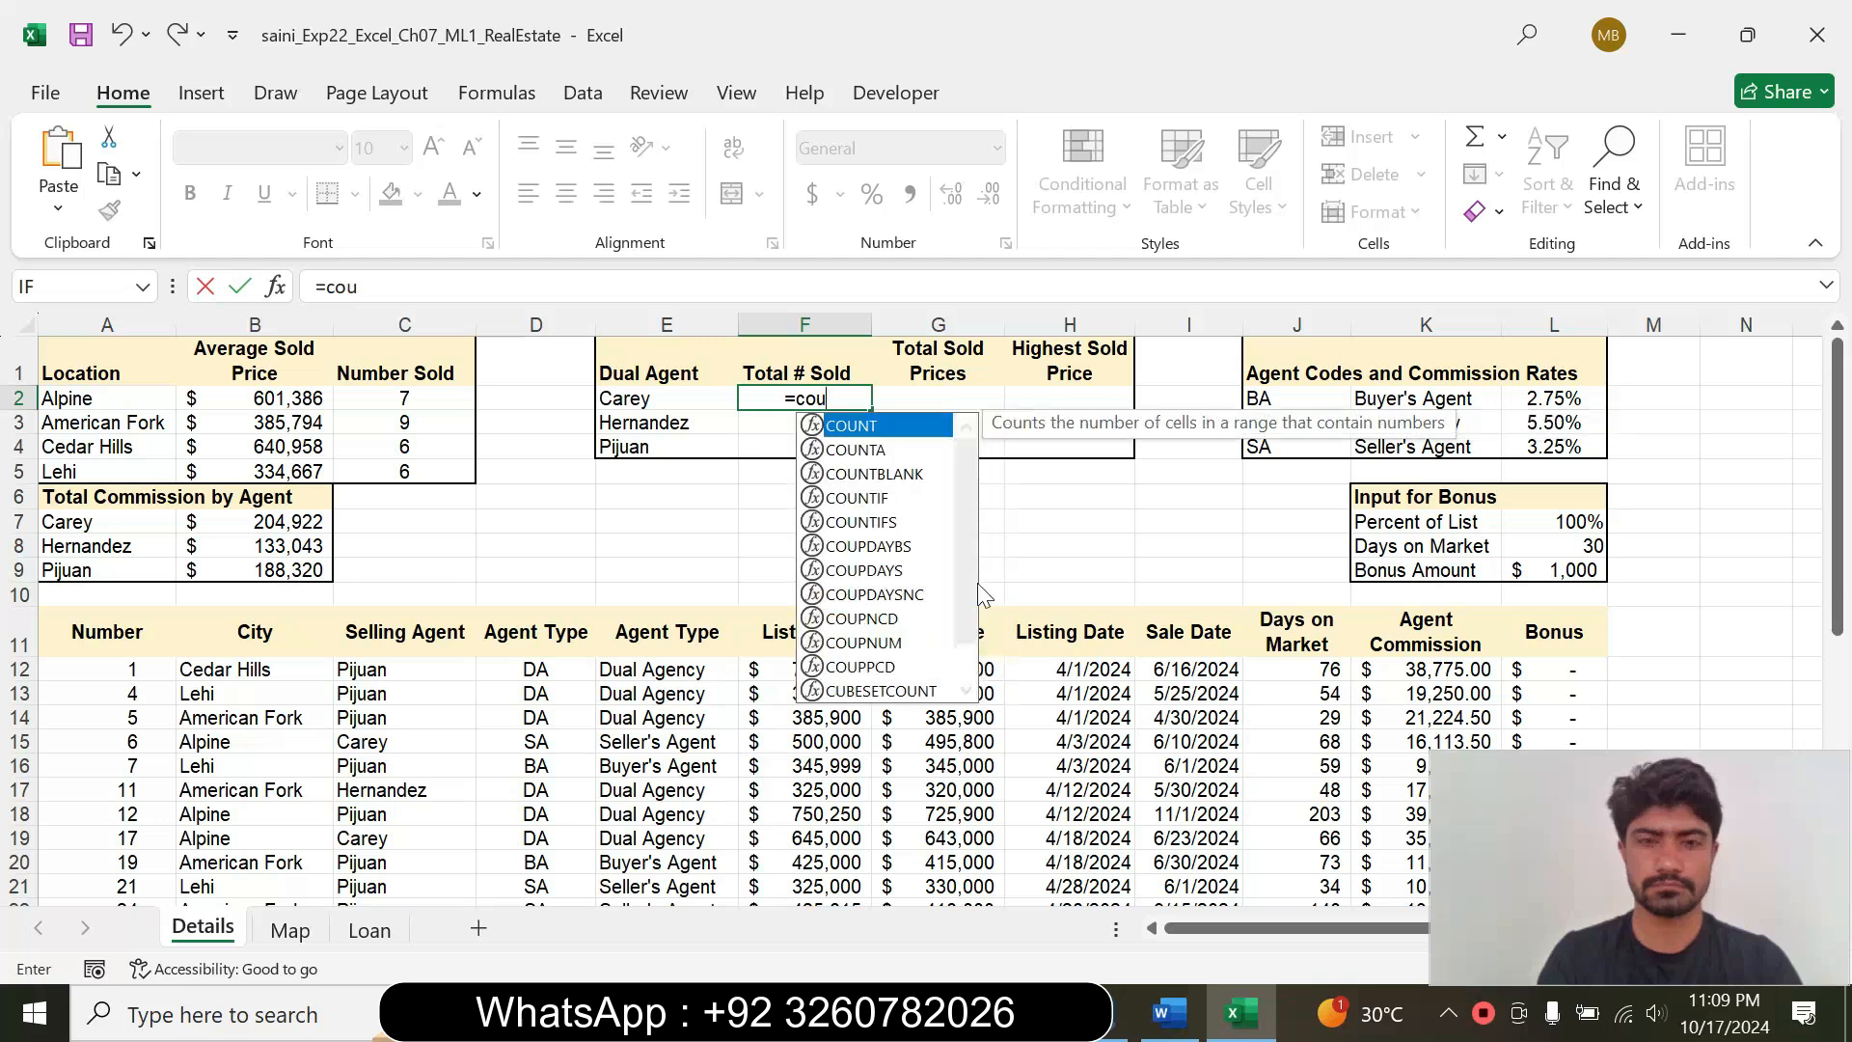
{"action": "double_click", "coordinate": [877, 519]}
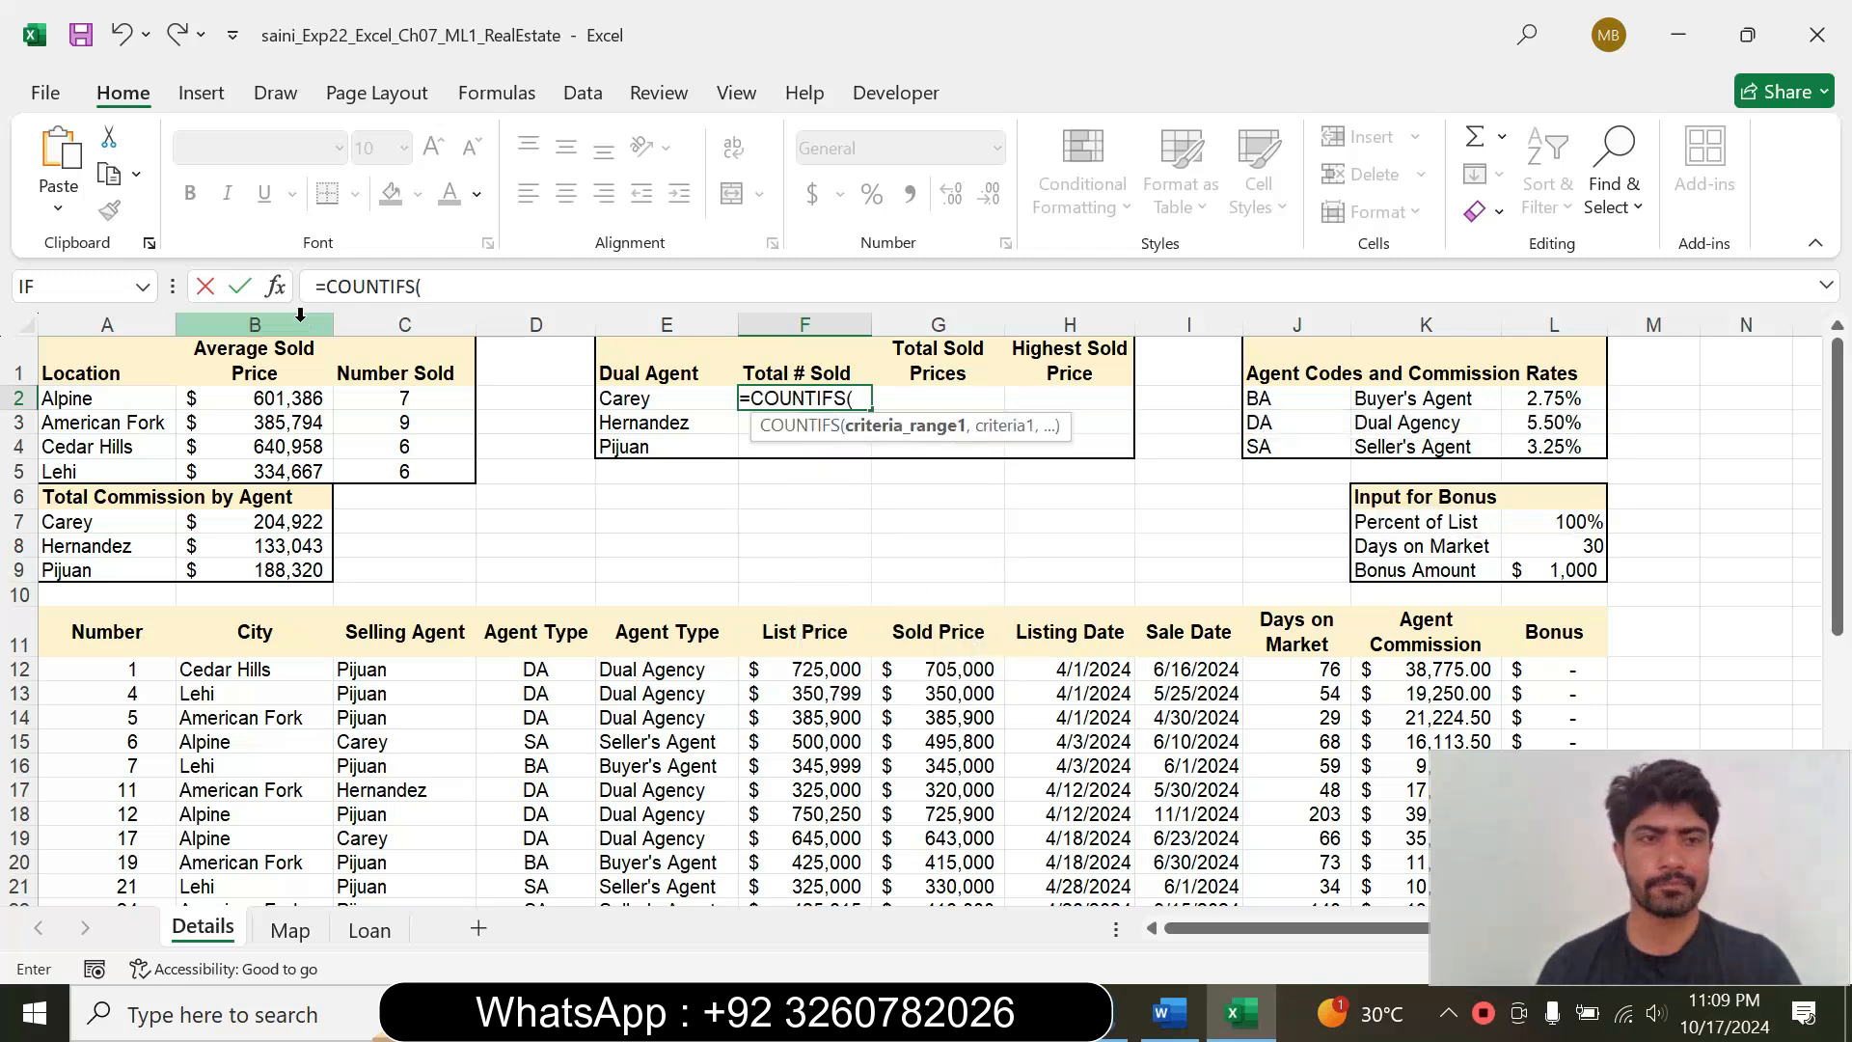
{"action": "left_click", "coordinate": [272, 288]}
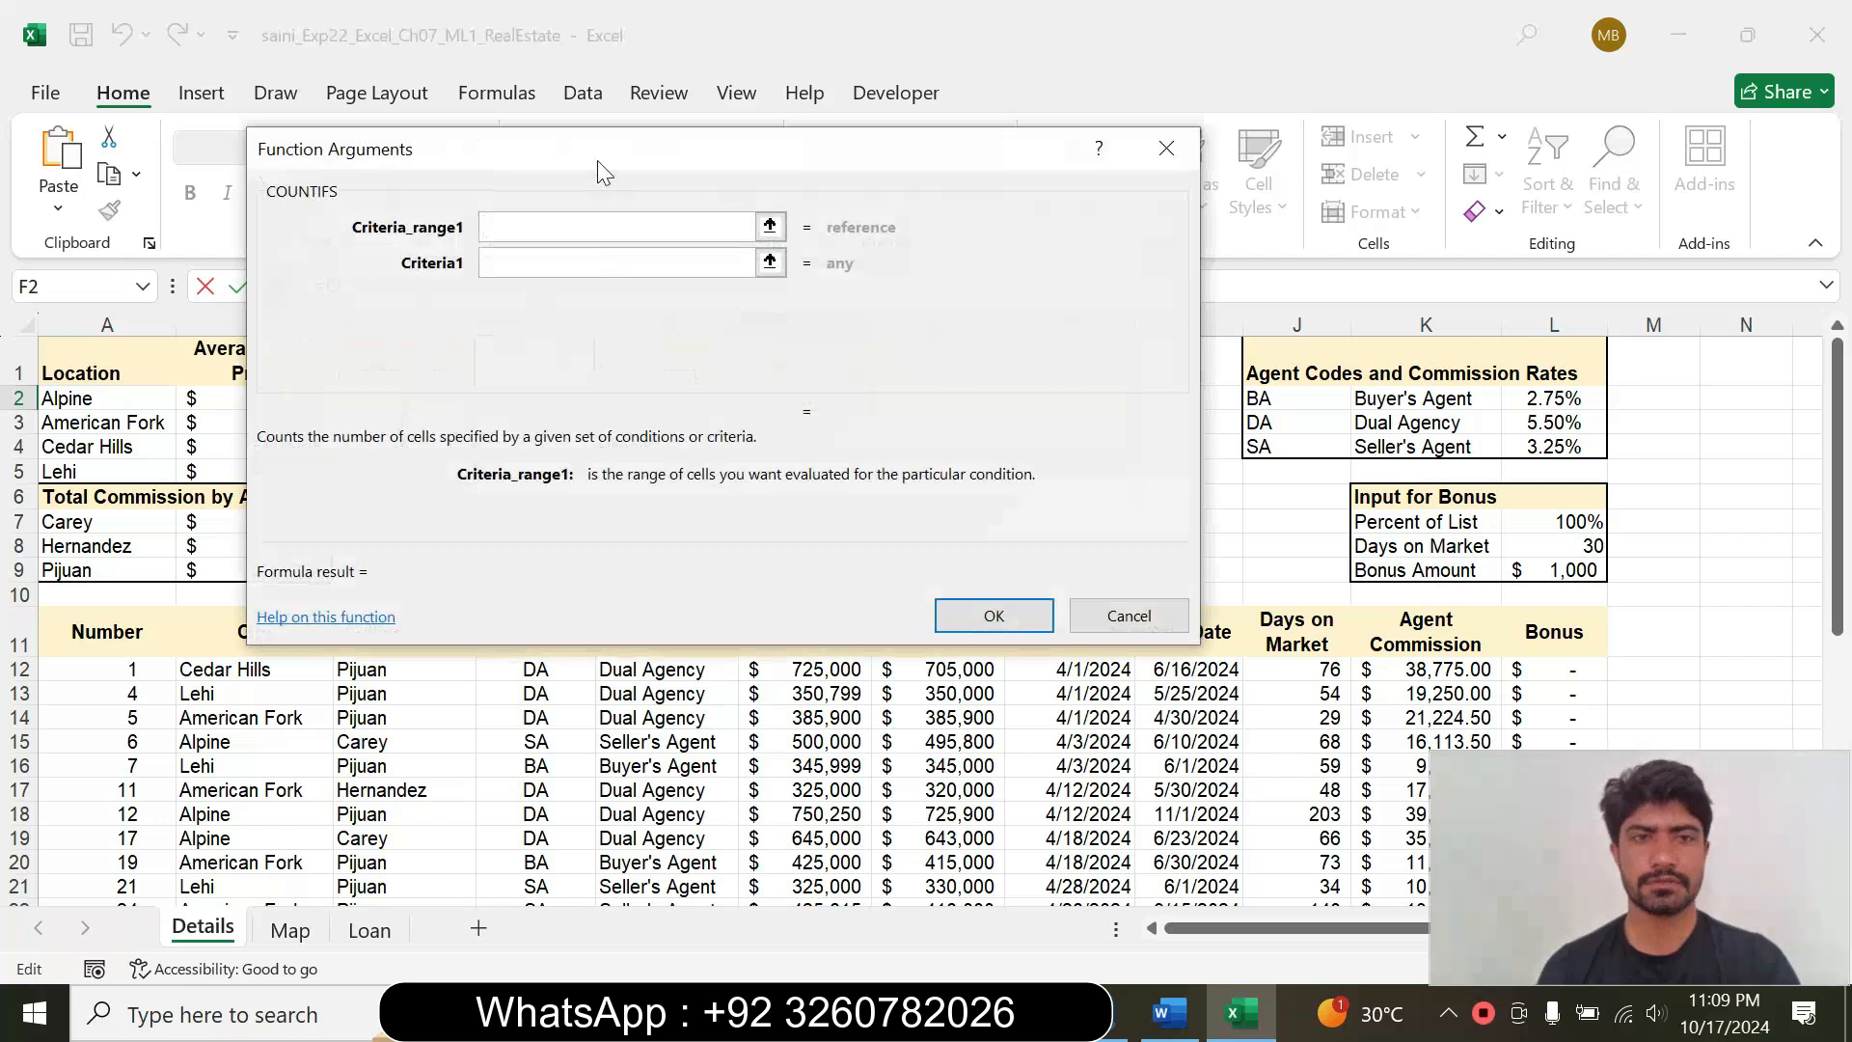
Step: Recheck step 9 in Word, and in Excel set the first COUNTIFS criteria range to the Selling Agent cells C12:C39
{"action": "left_click", "coordinate": [1167, 1011]}
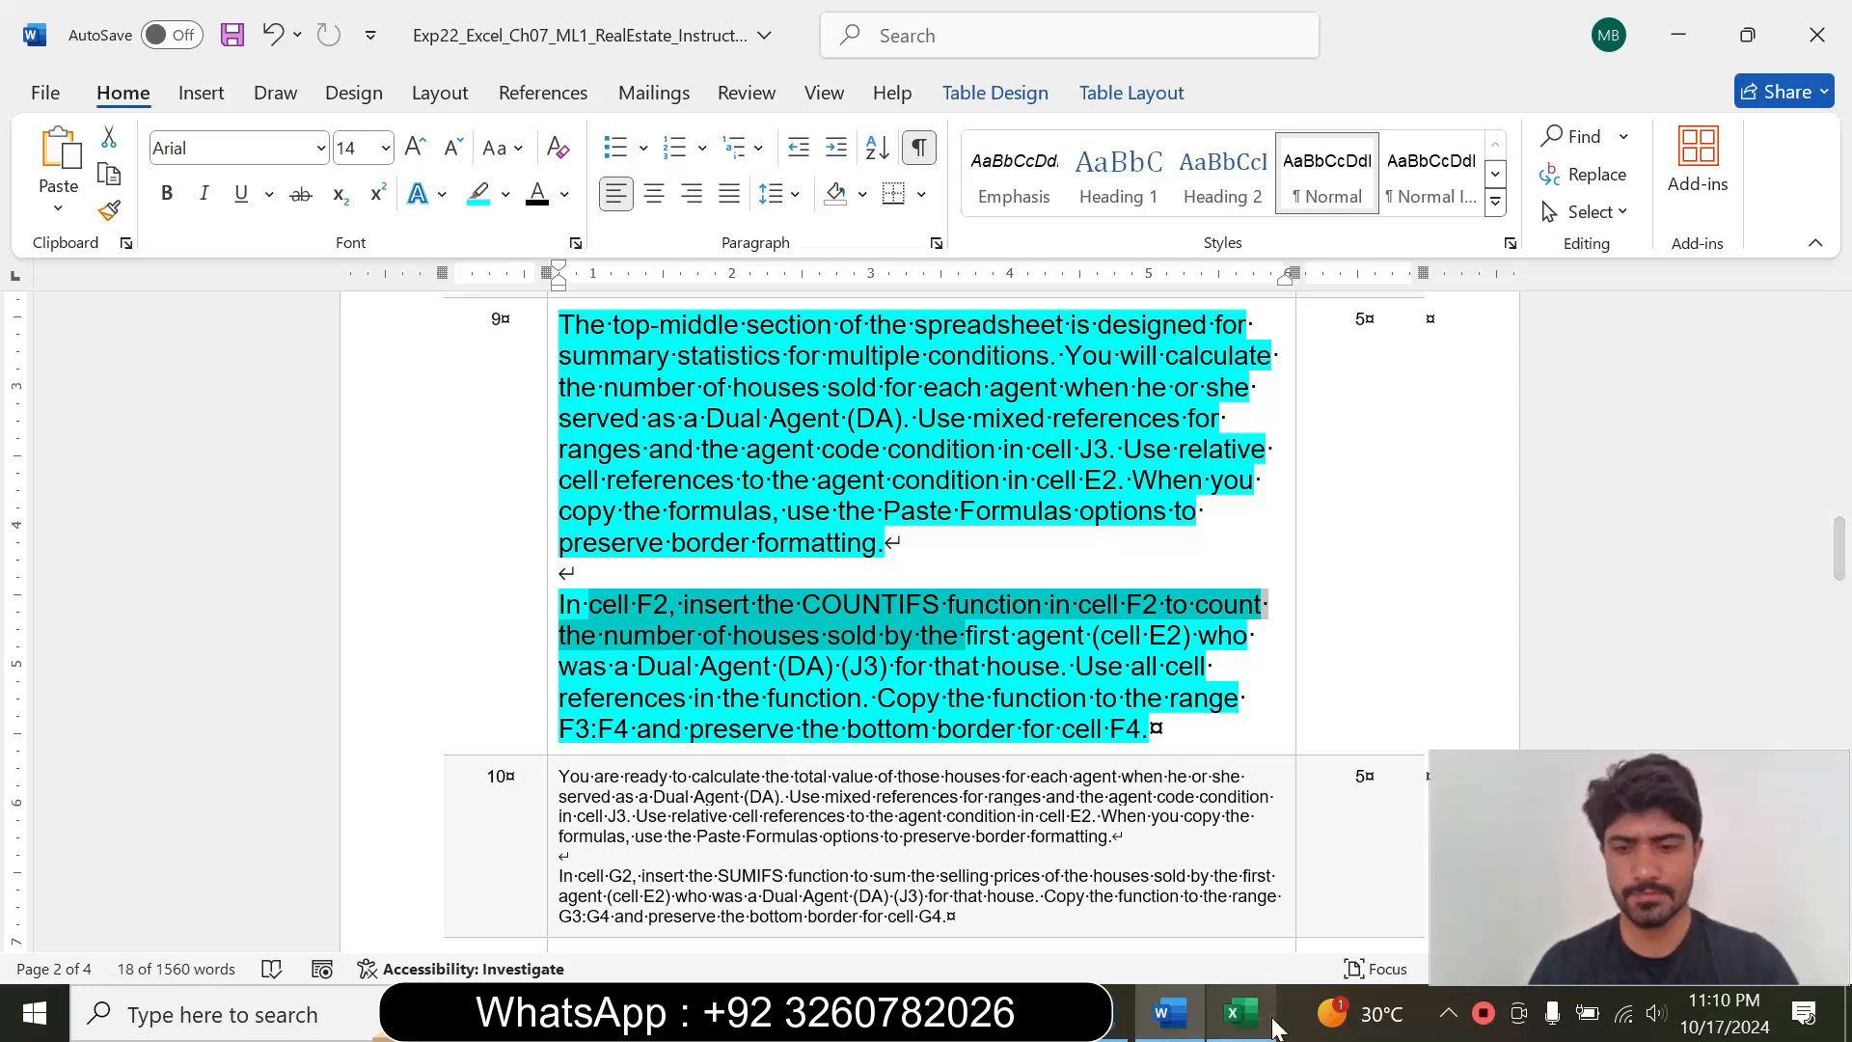
{"action": "left_click", "coordinate": [1239, 1013]}
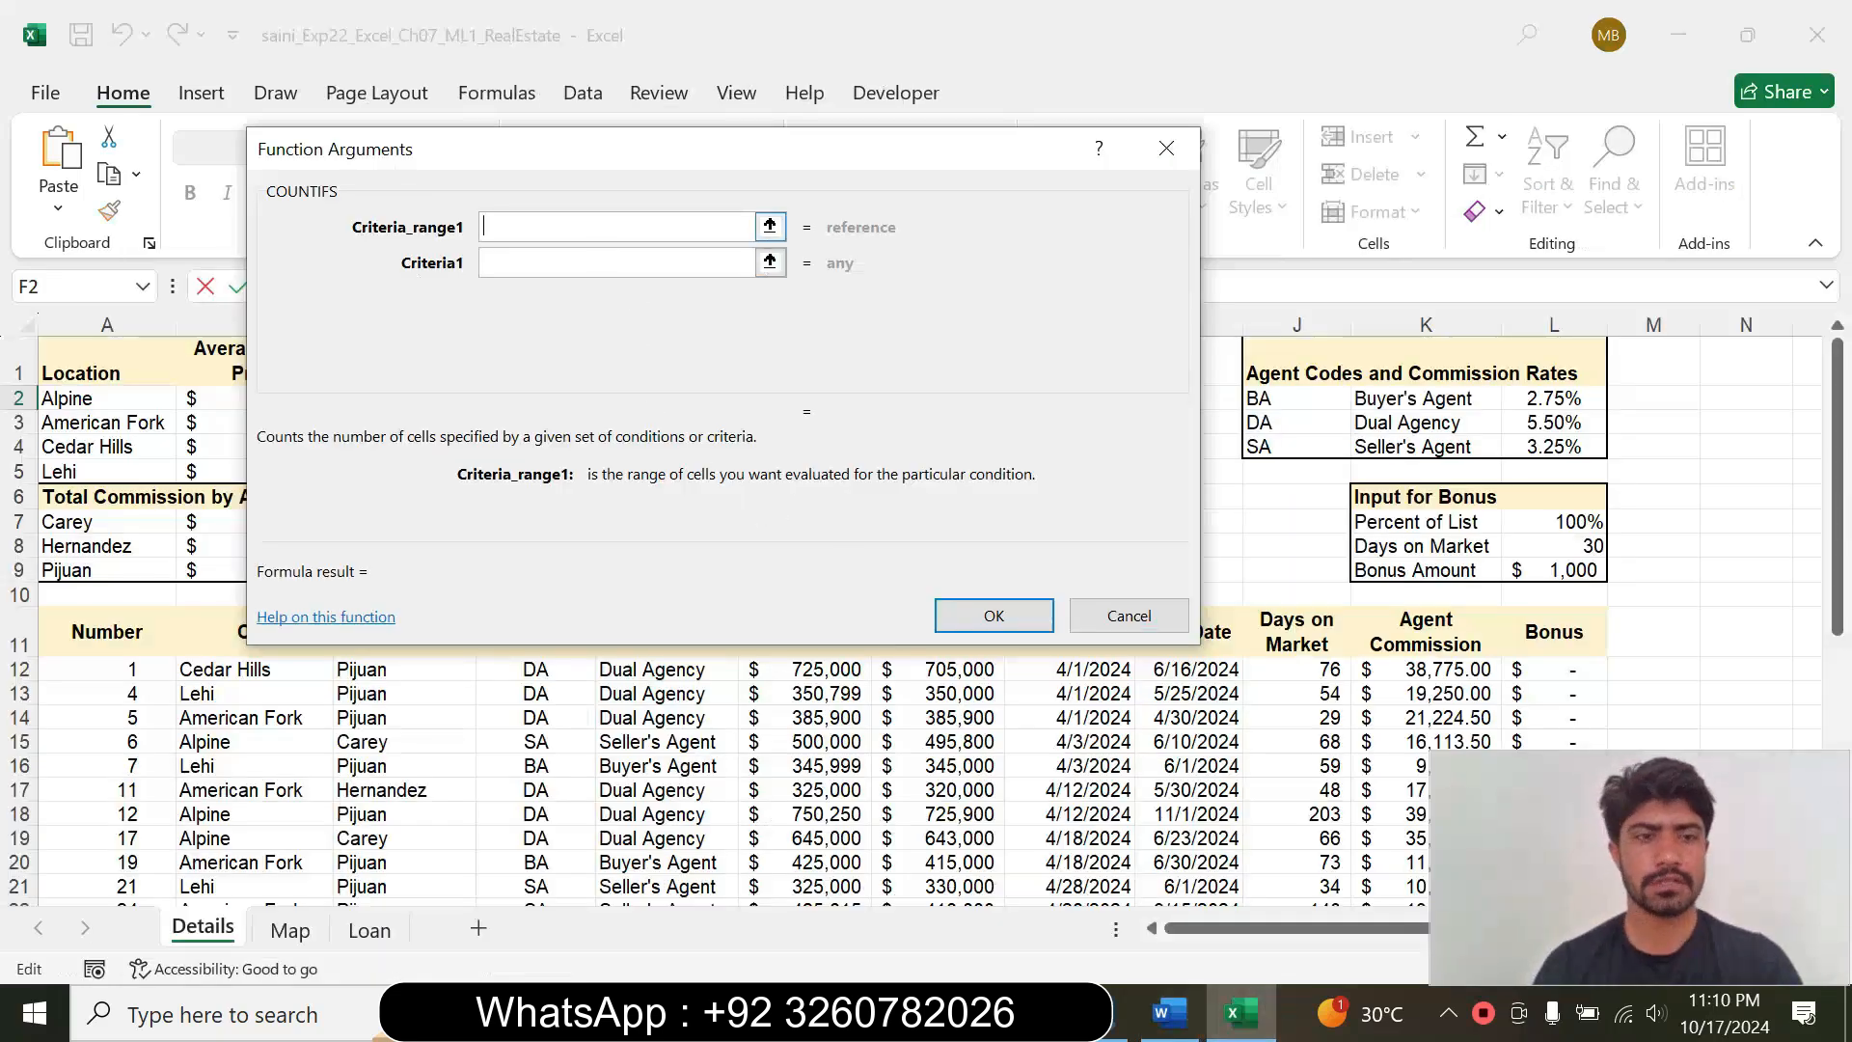
{"action": "left_click_drag", "start_coordinate": [556, 146], "coordinate": [1038, 239]}
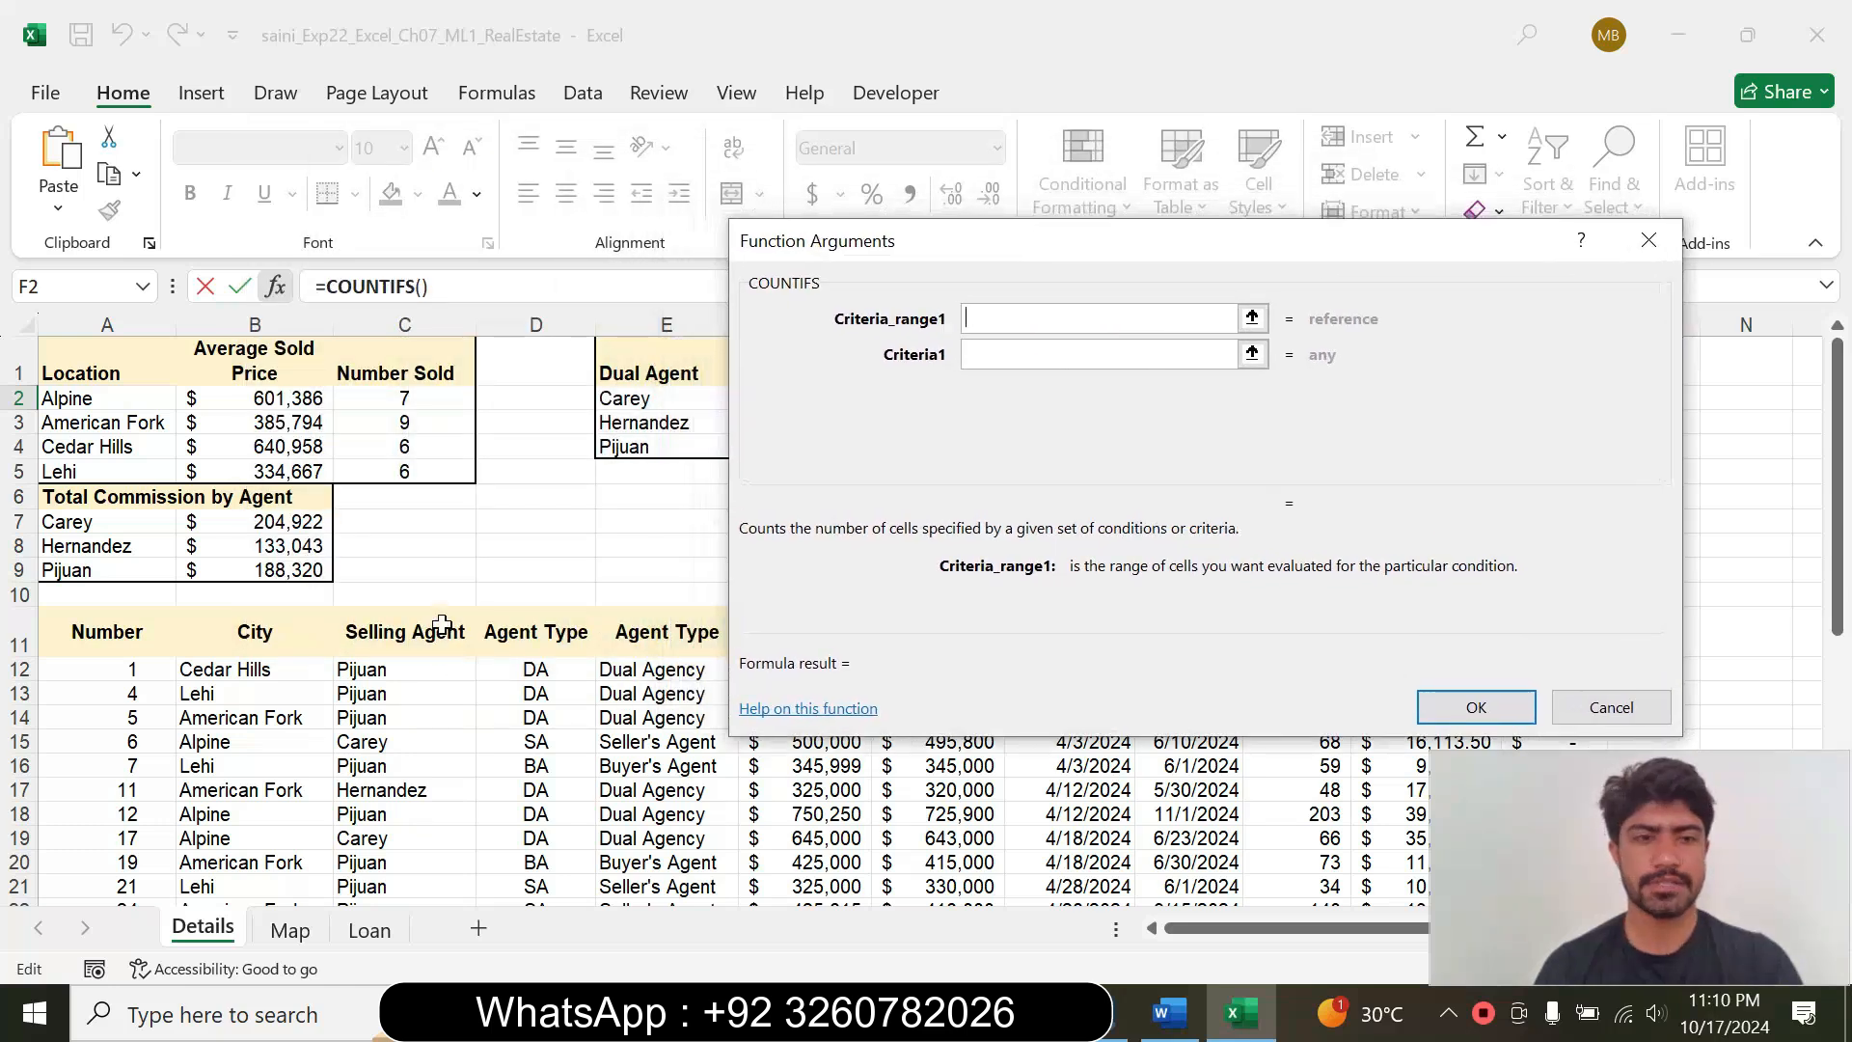
{"action": "left_click_drag", "start_coordinate": [418, 678], "coordinate": [393, 848]}
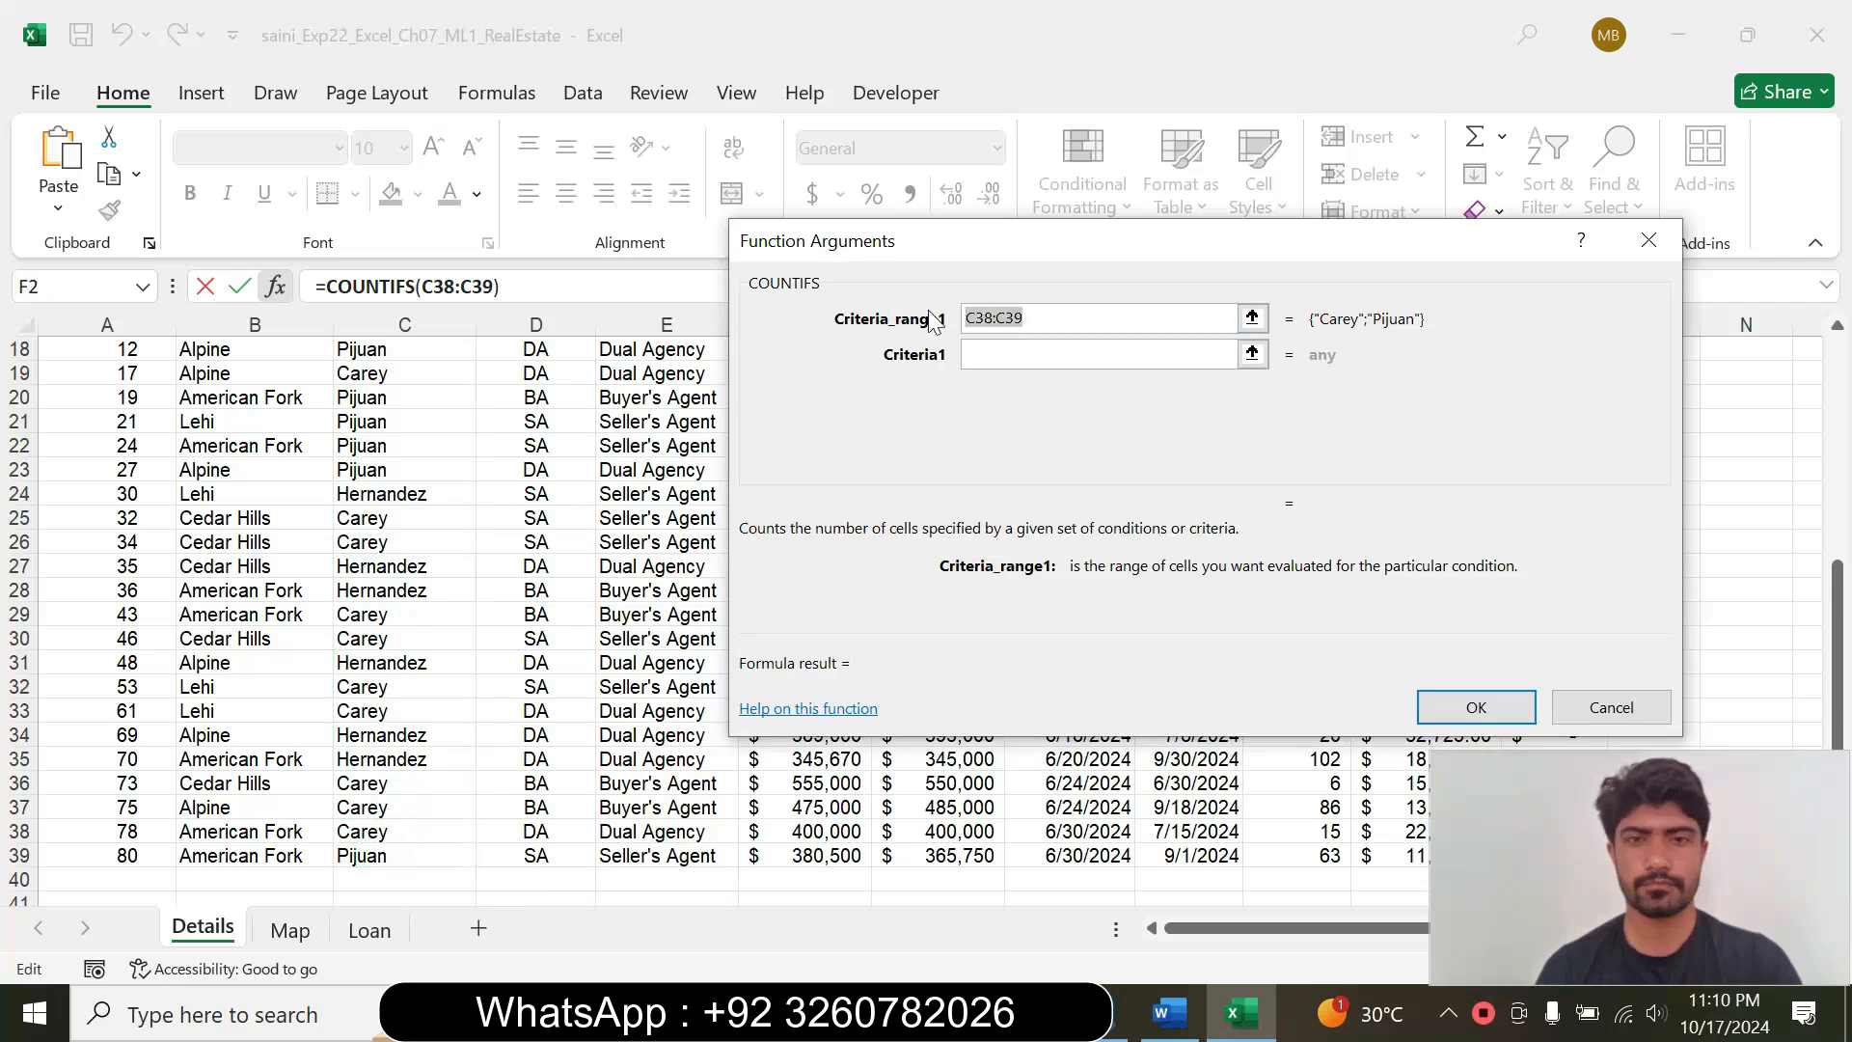
{"action": "key", "text": "BackSpace"}
{"action": "left_click_drag", "start_coordinate": [1842, 622], "coordinate": [1820, 497]}
{"action": "left_click_drag", "start_coordinate": [376, 432], "coordinate": [384, 861]}
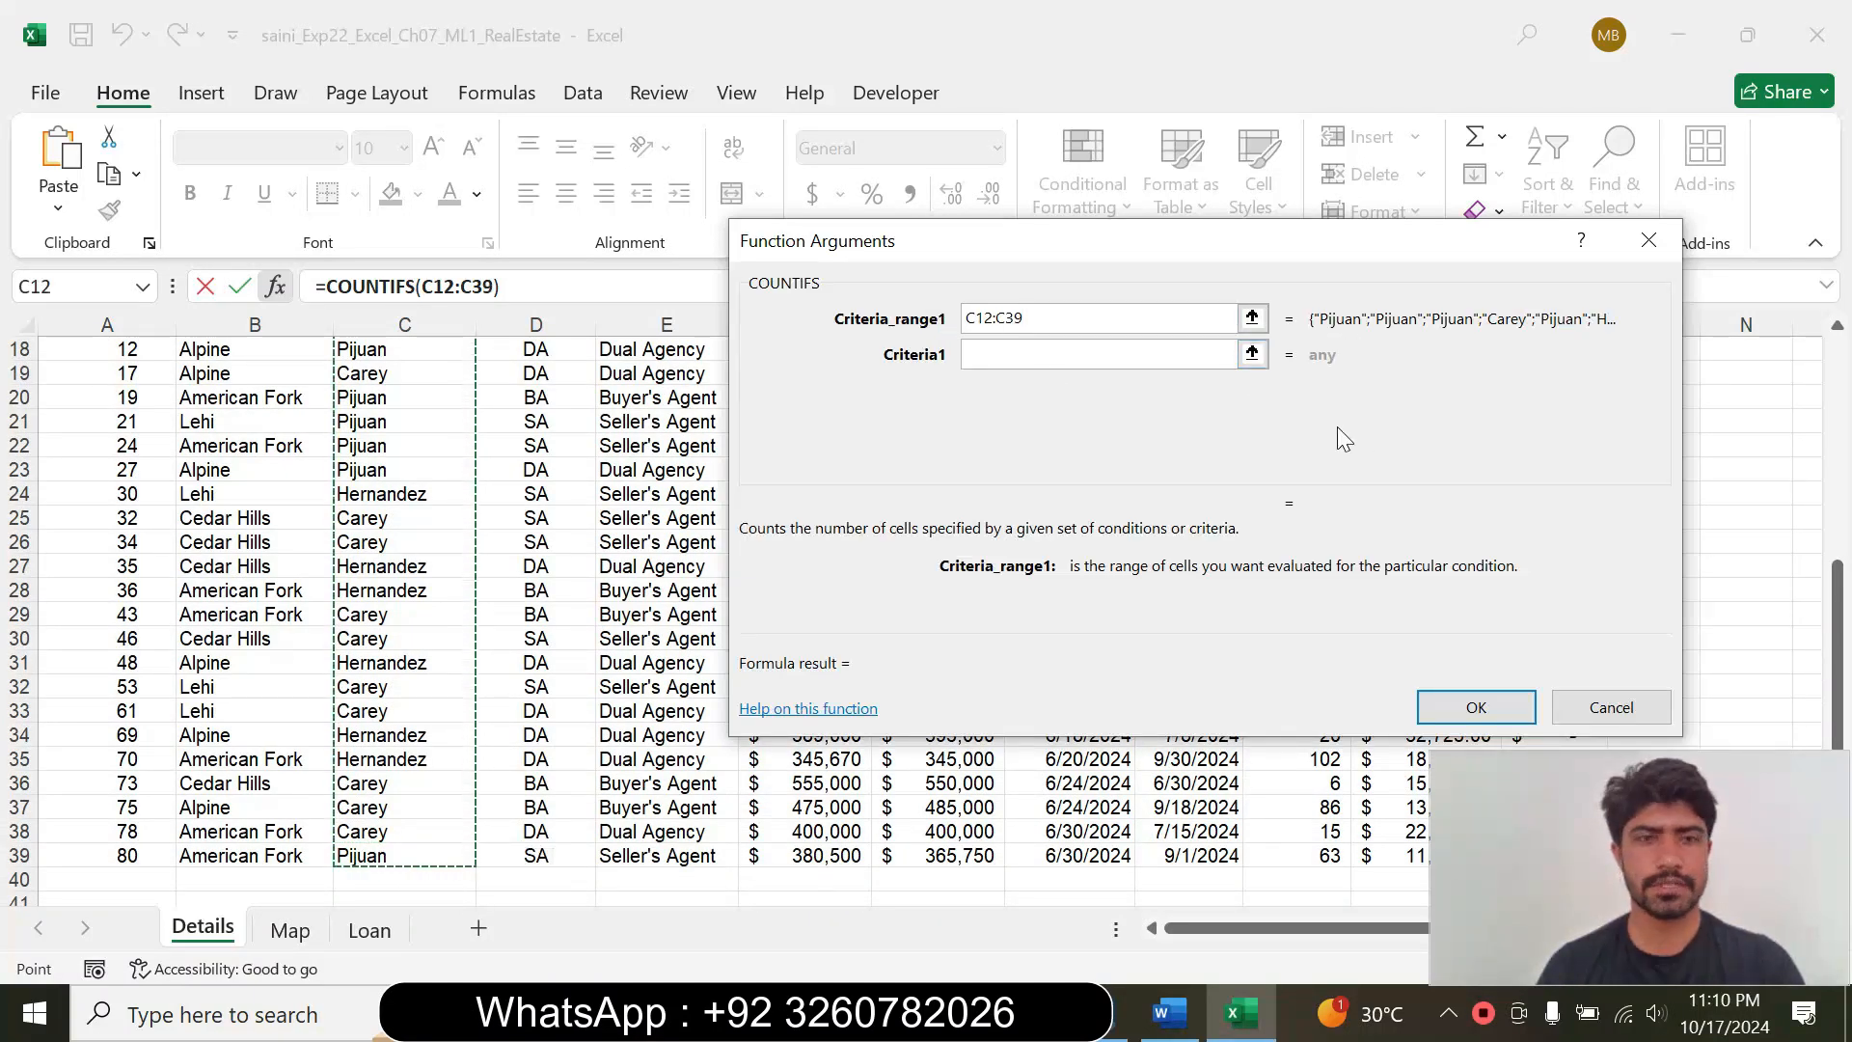
Step: Check step 9 in Word for the first agent condition, and in Excel set the first COUNTIFS criterion to cell E2
{"action": "left_click", "coordinate": [1061, 355]}
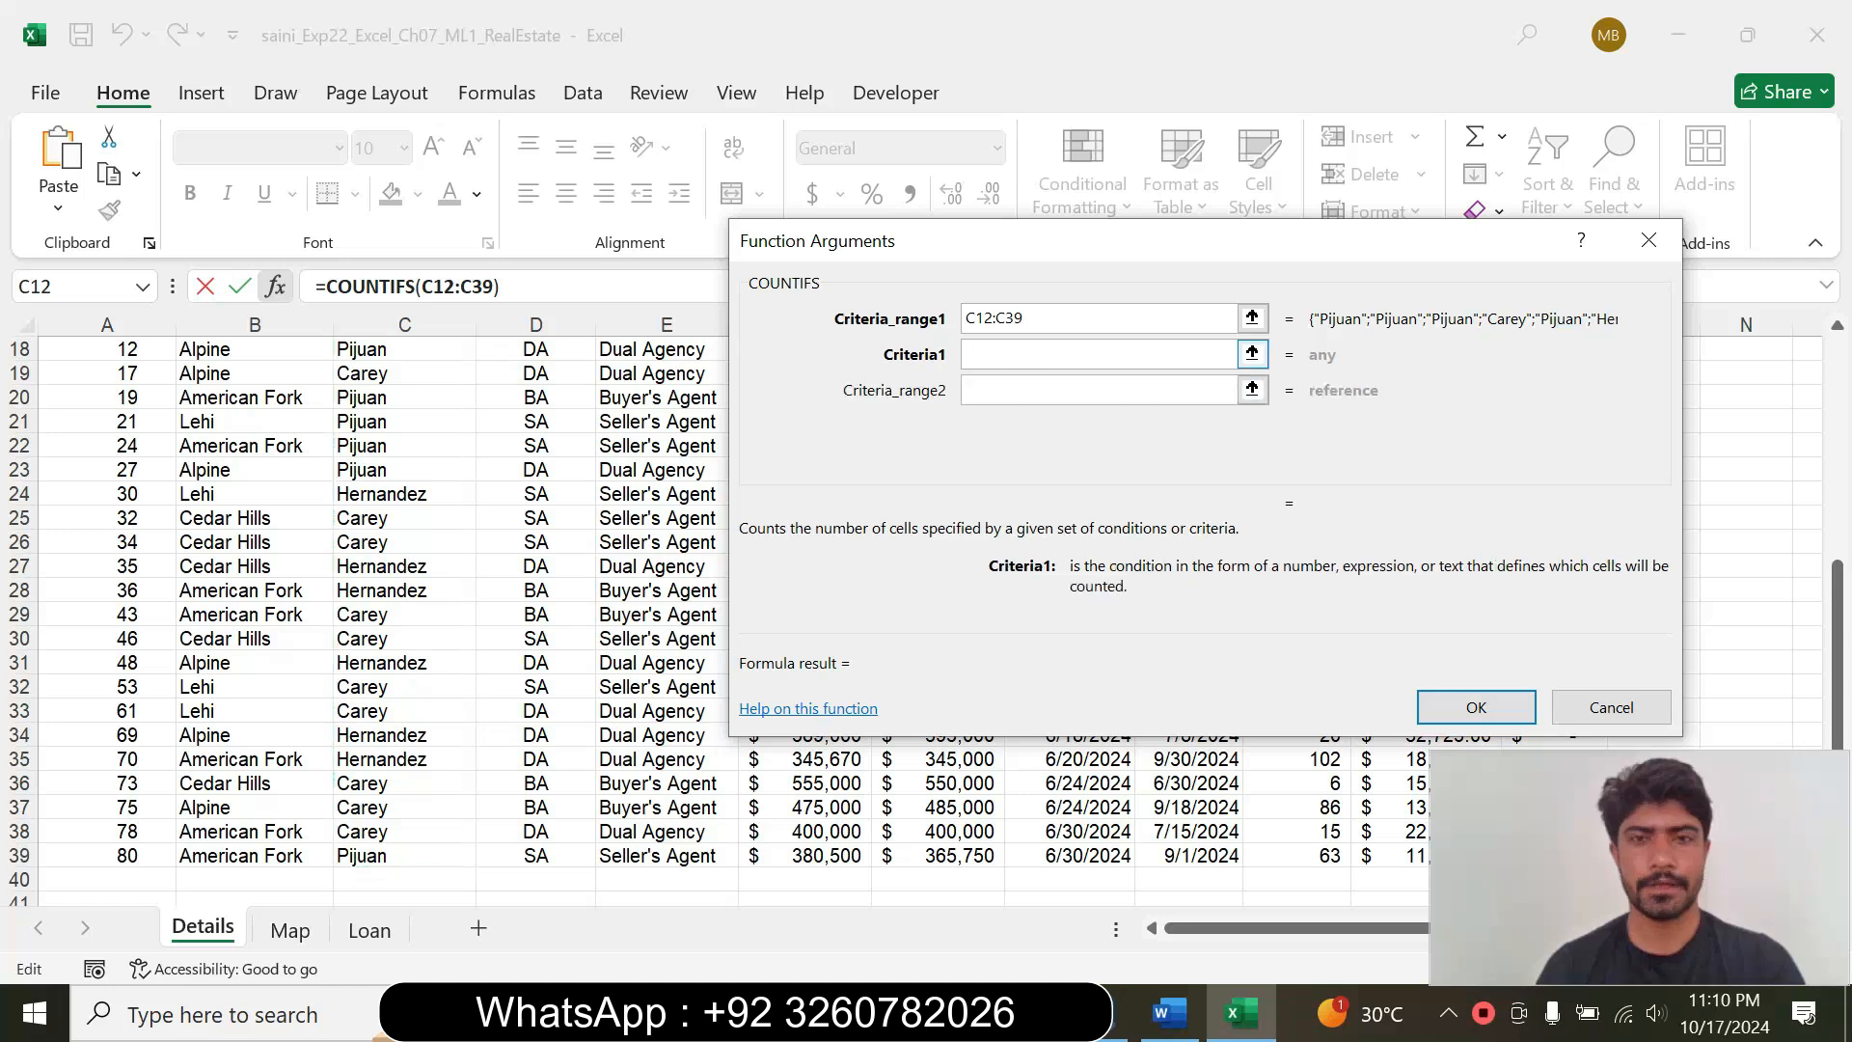
{"action": "left_click", "coordinate": [1169, 1013]}
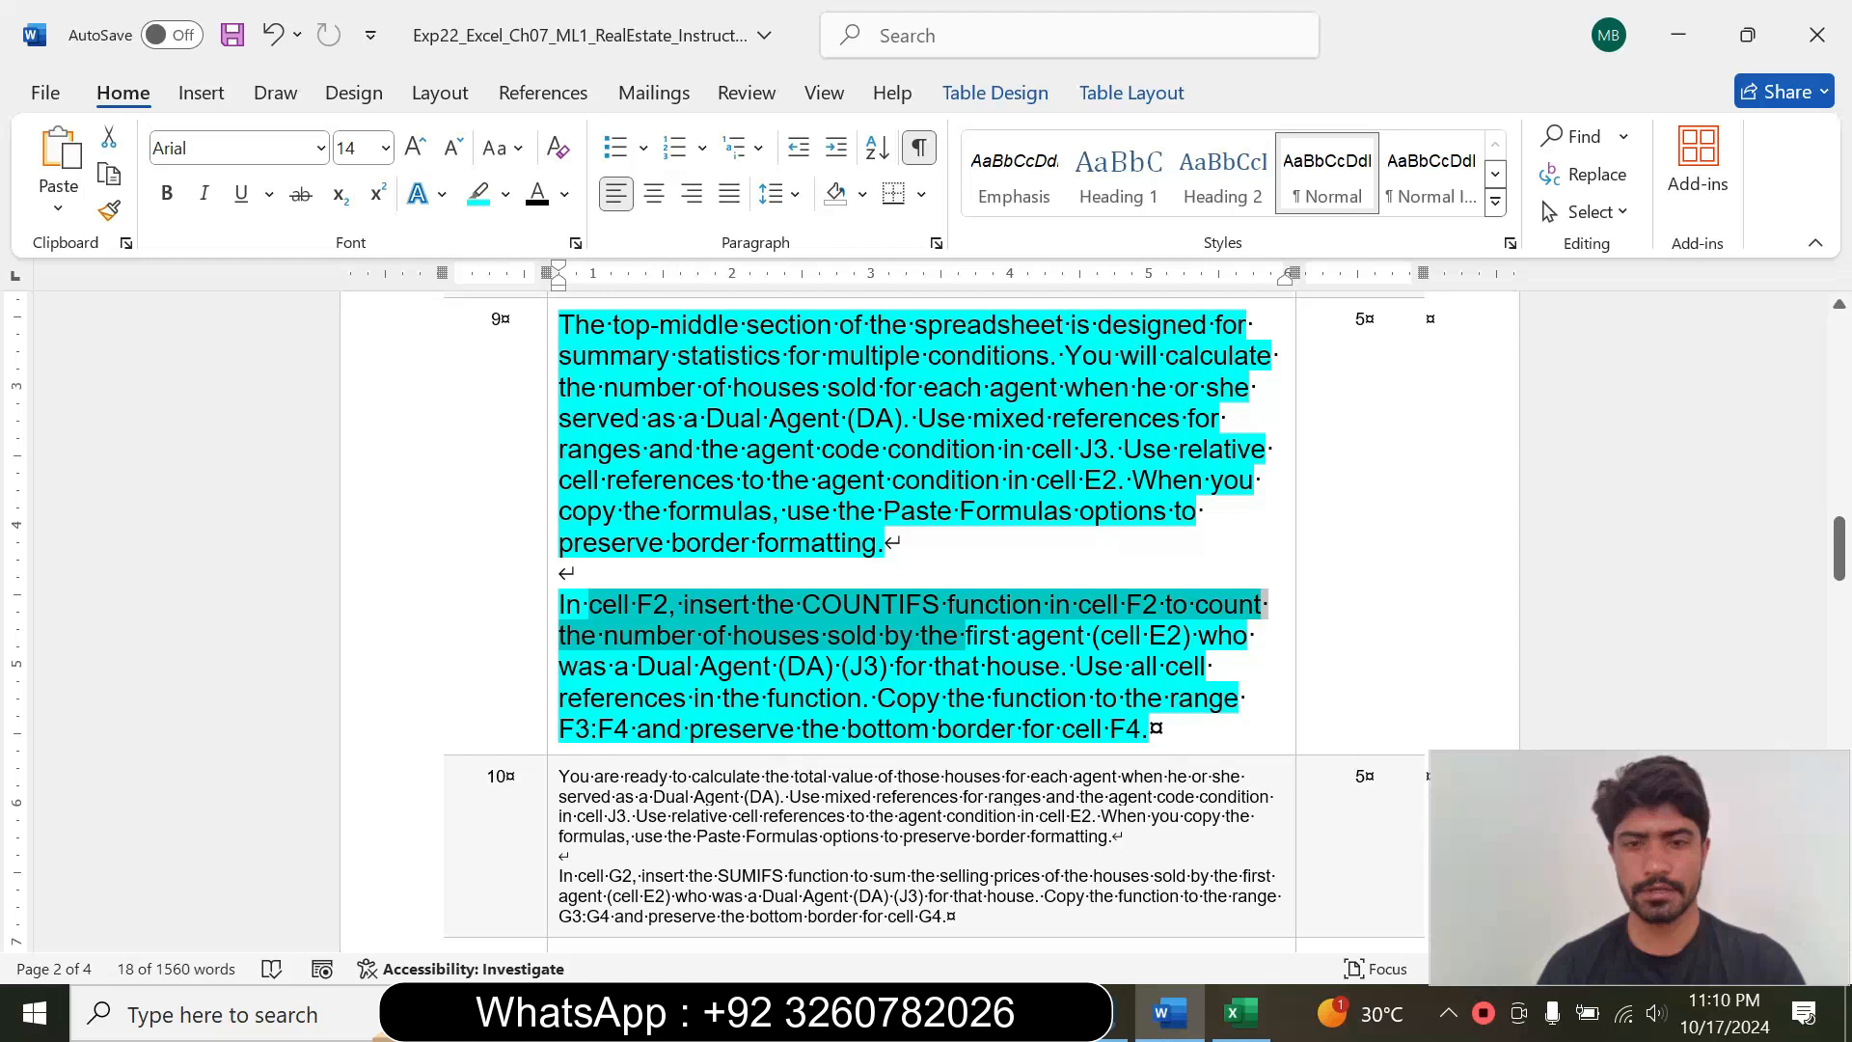
{"action": "left_click", "coordinate": [987, 664]}
{"action": "left_click_drag", "start_coordinate": [967, 637], "coordinate": [1098, 636]}
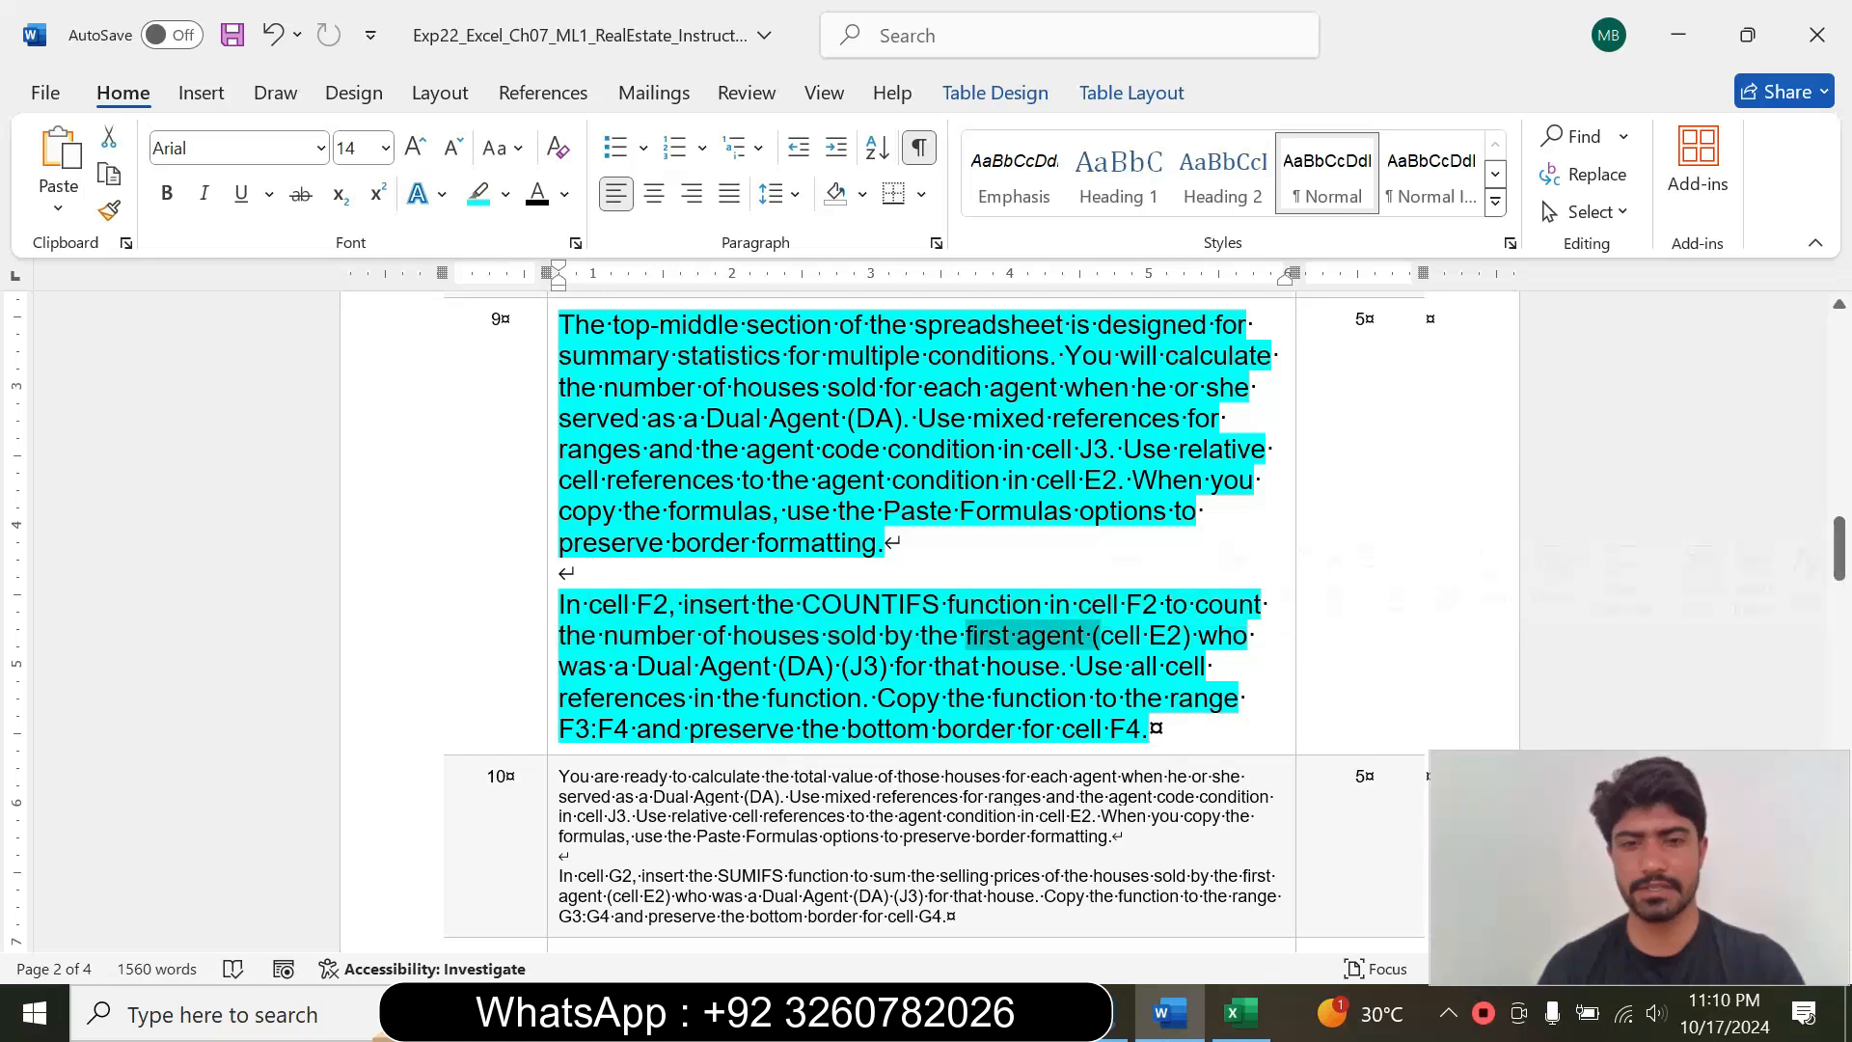
{"action": "left_click", "coordinate": [1240, 1013]}
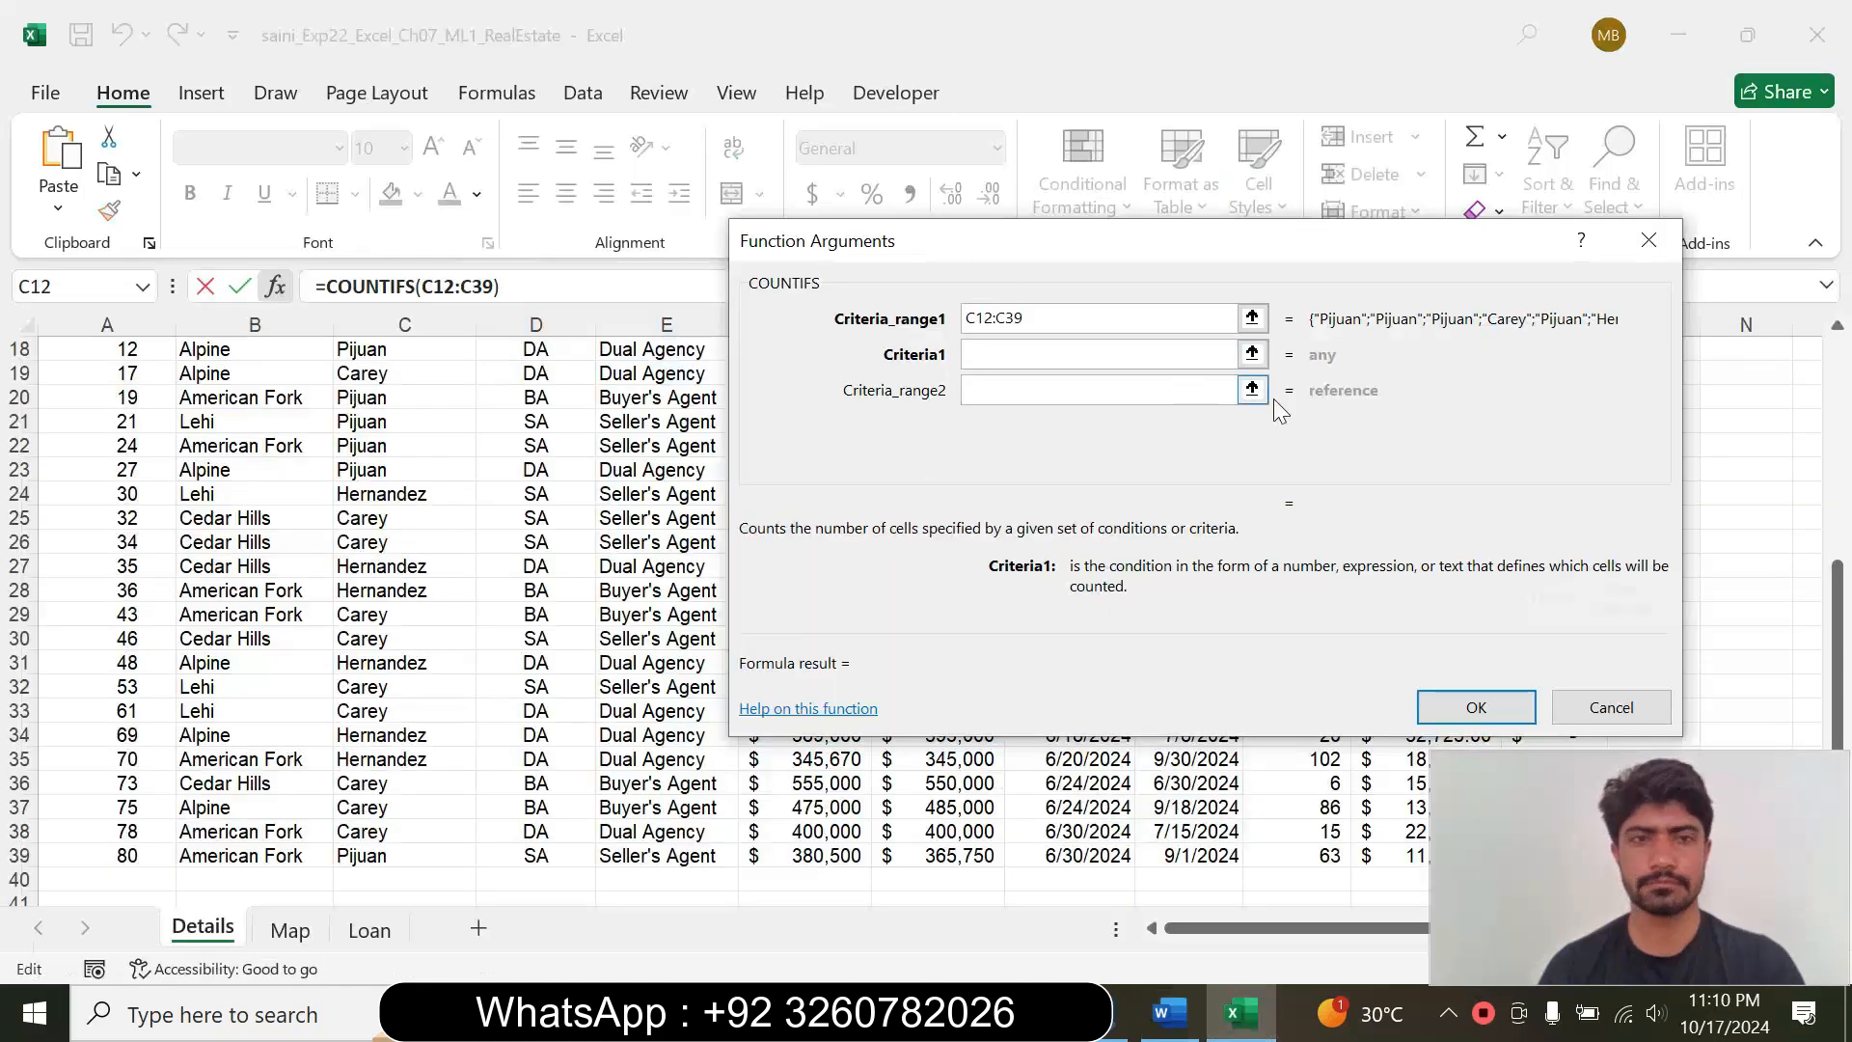
{"action": "left_click_drag", "start_coordinate": [1838, 591], "coordinate": [1837, 352]}
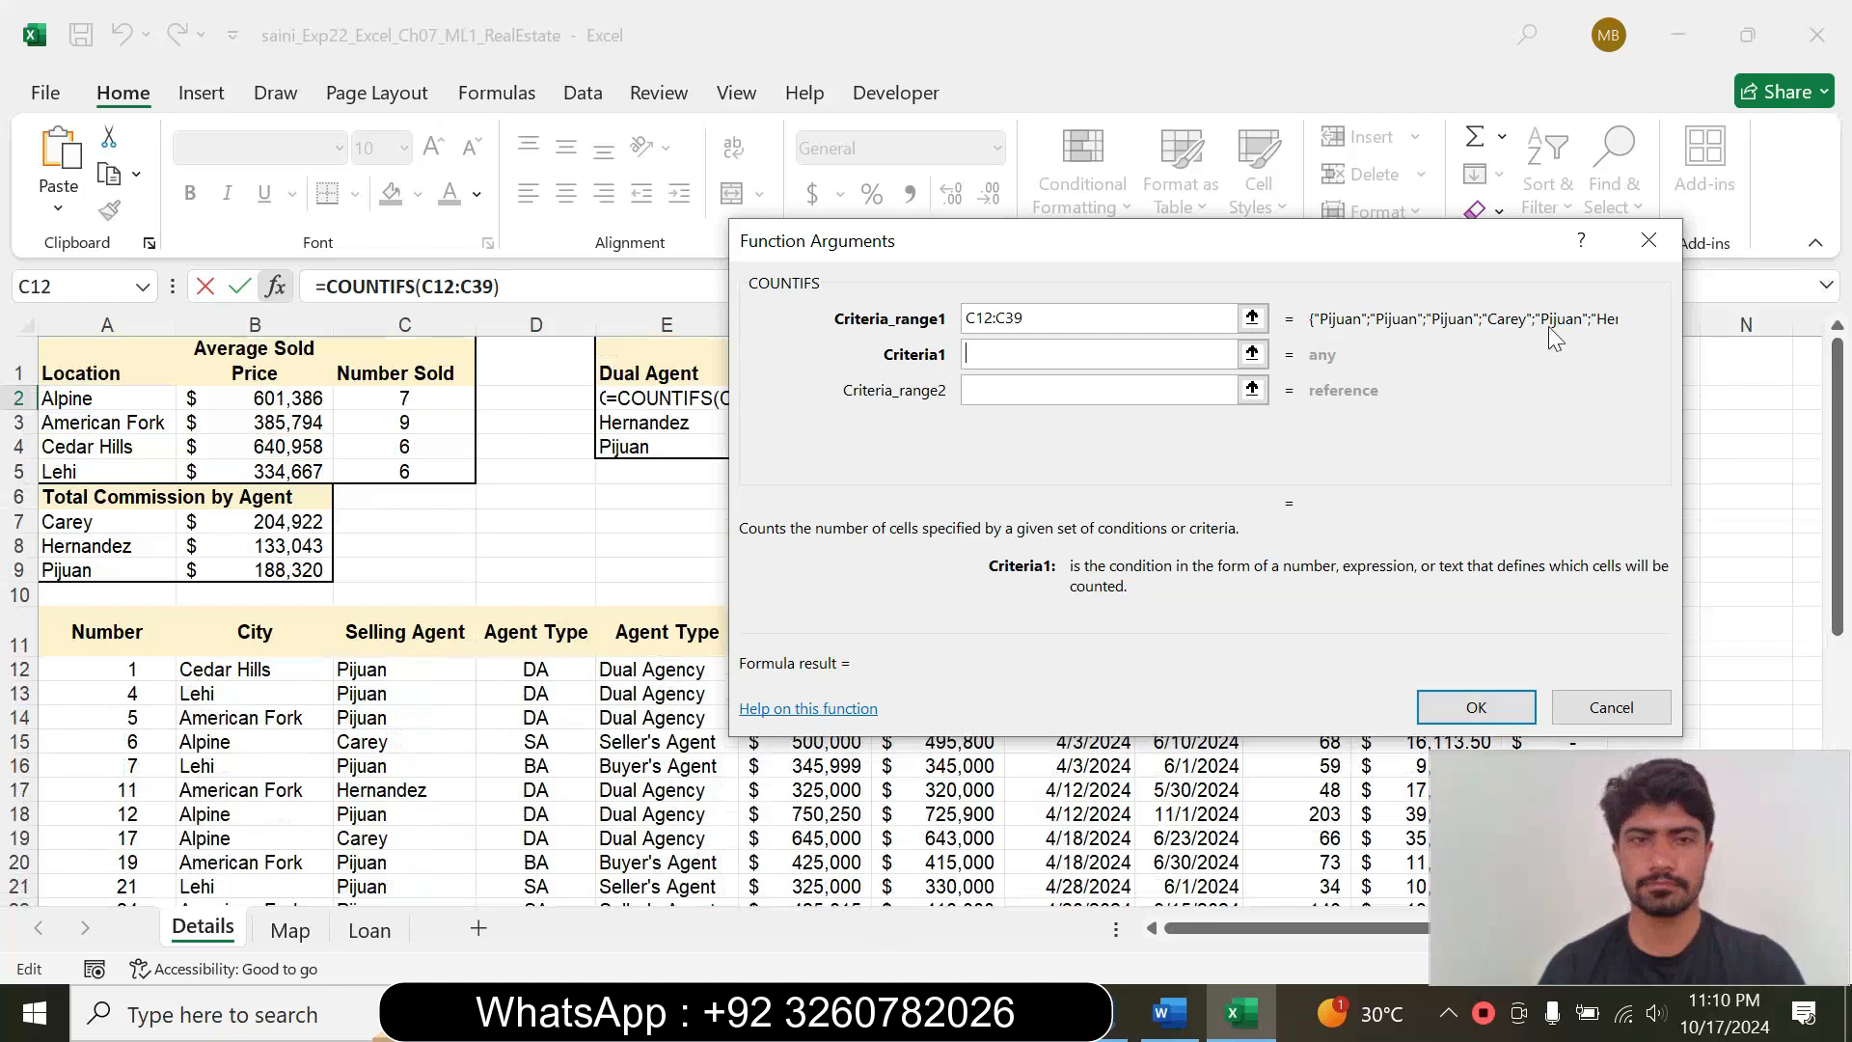
{"action": "left_click_drag", "start_coordinate": [1004, 266], "coordinate": [1152, 300]}
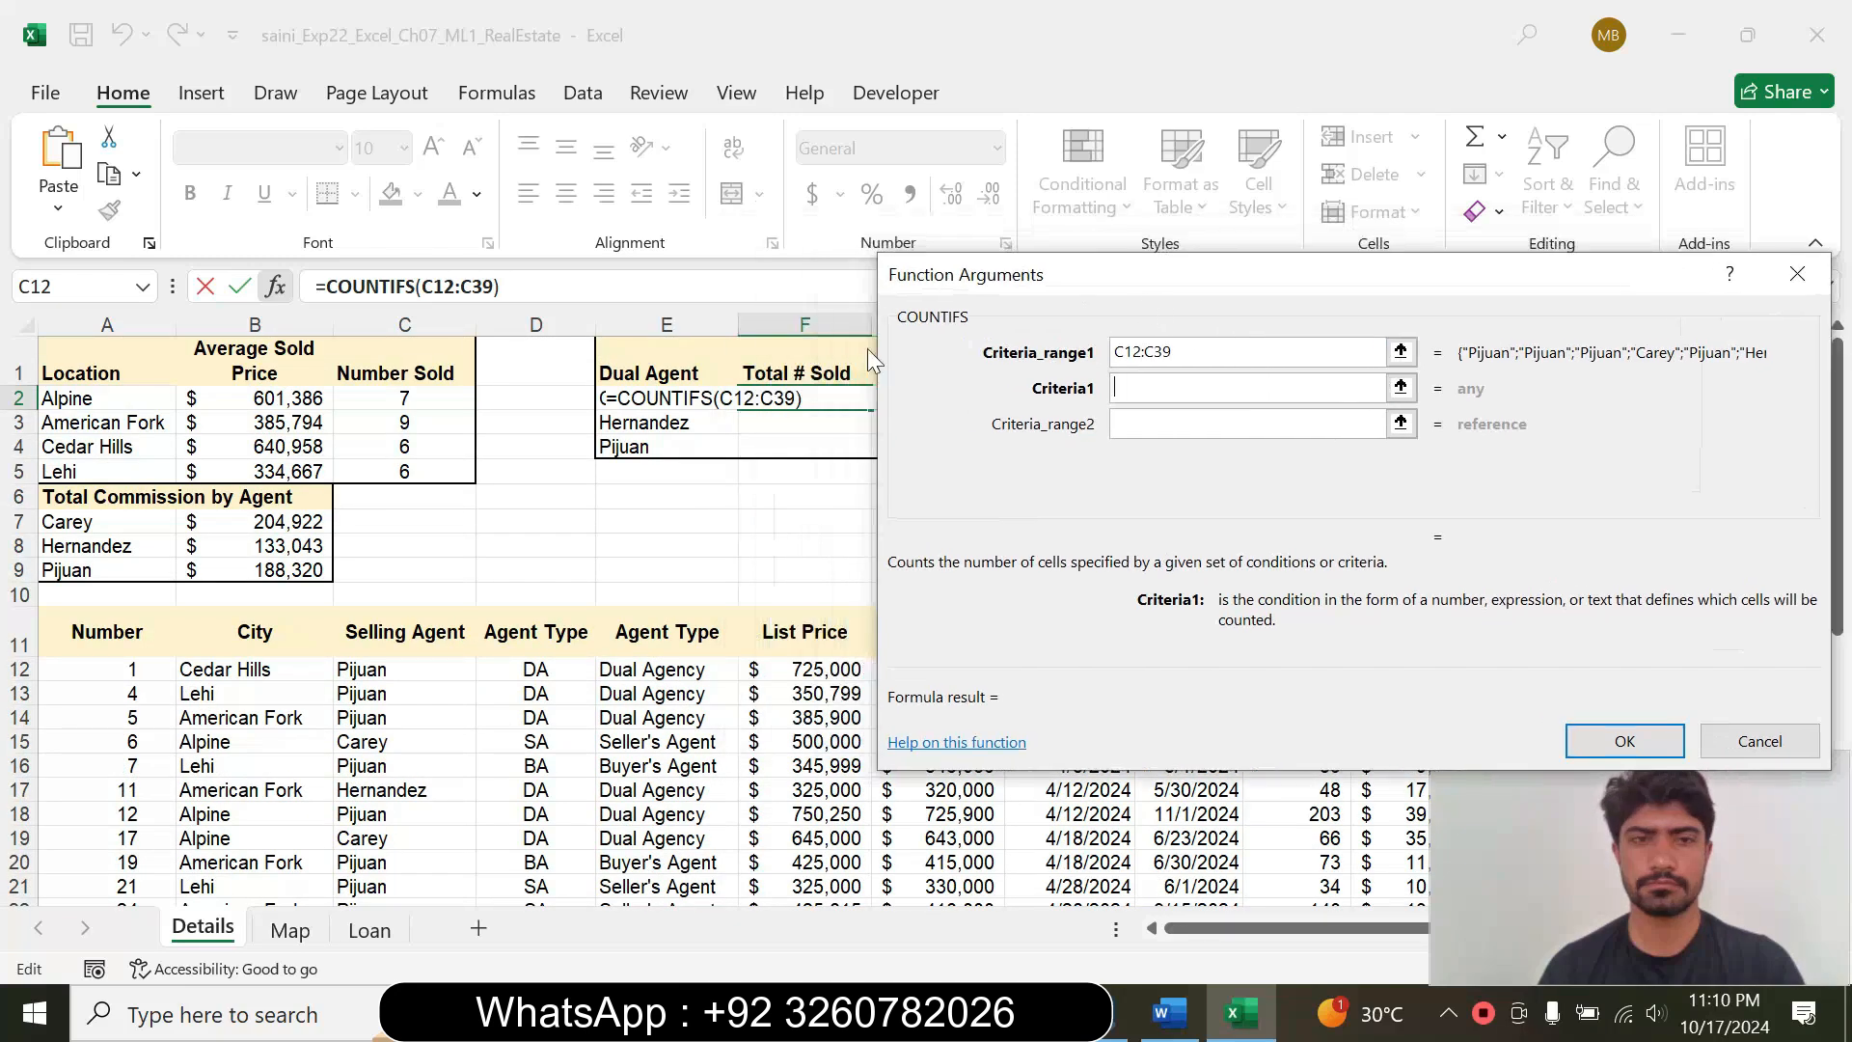
{"action": "left_click", "coordinate": [664, 368]}
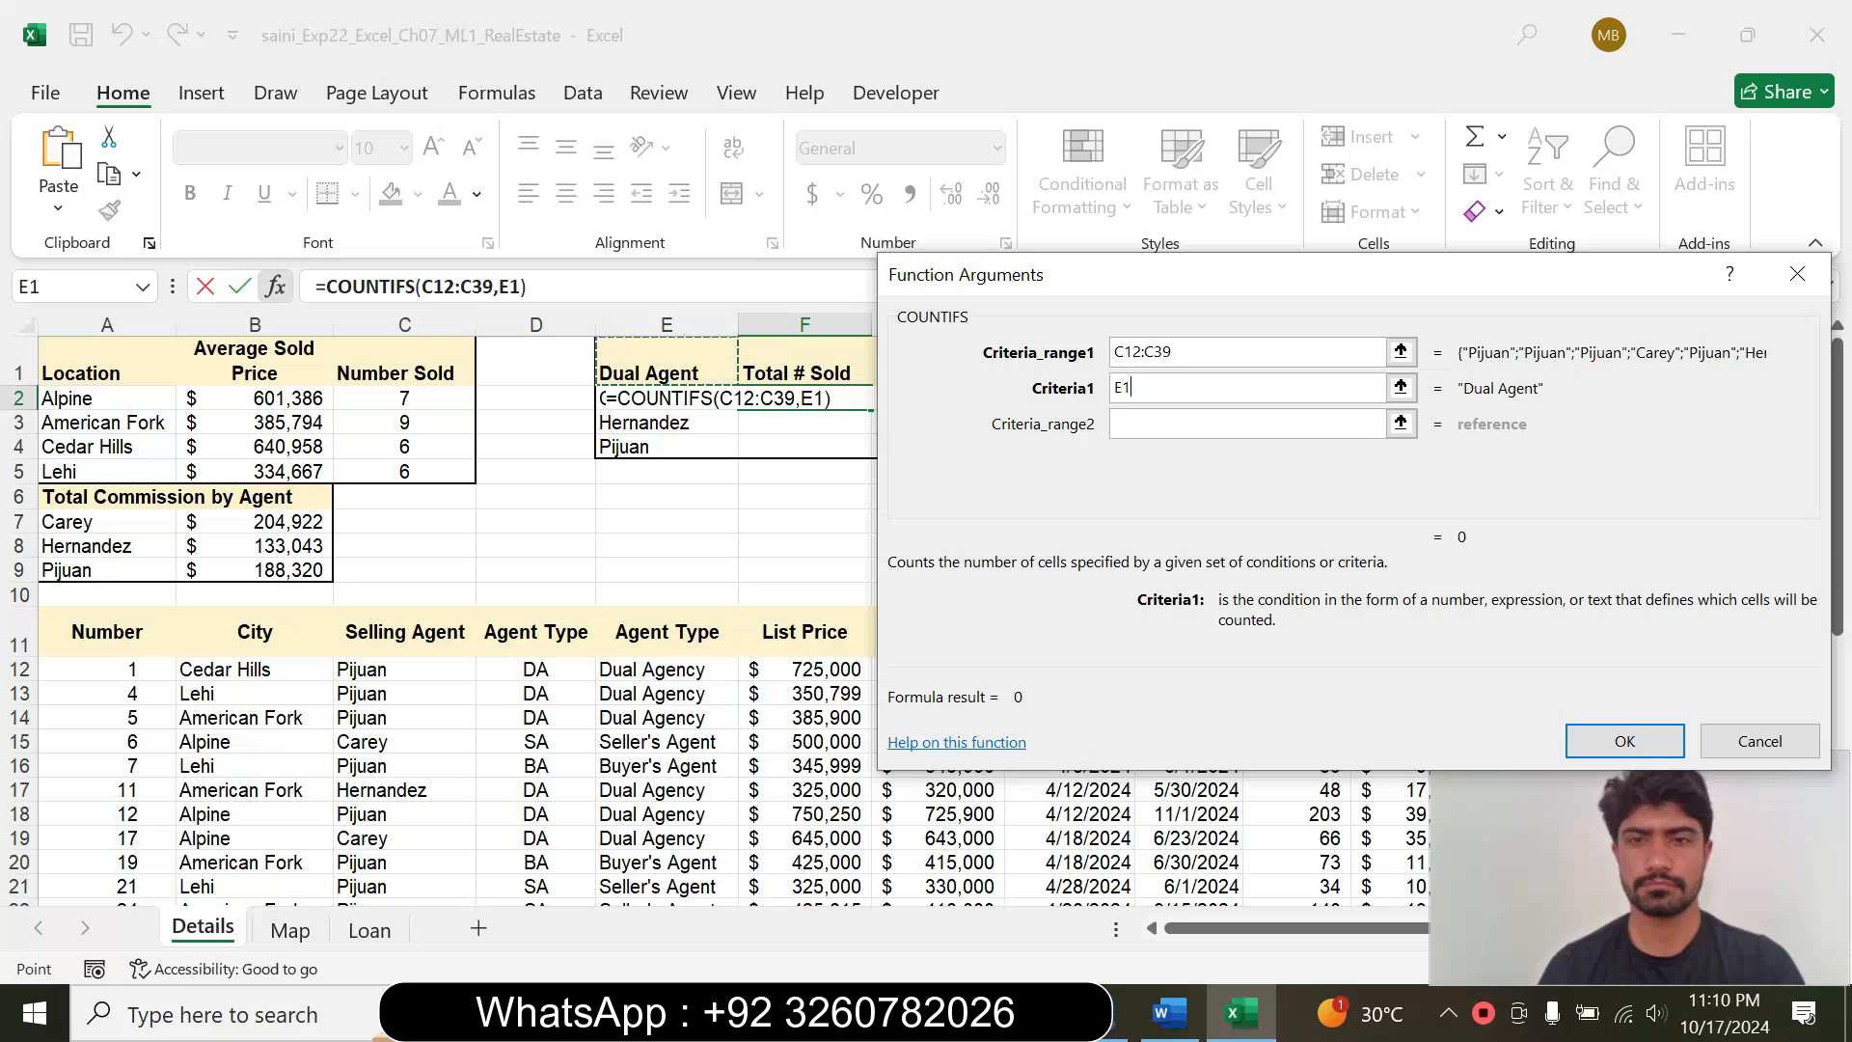
{"action": "key", "text": "BackSpace"}
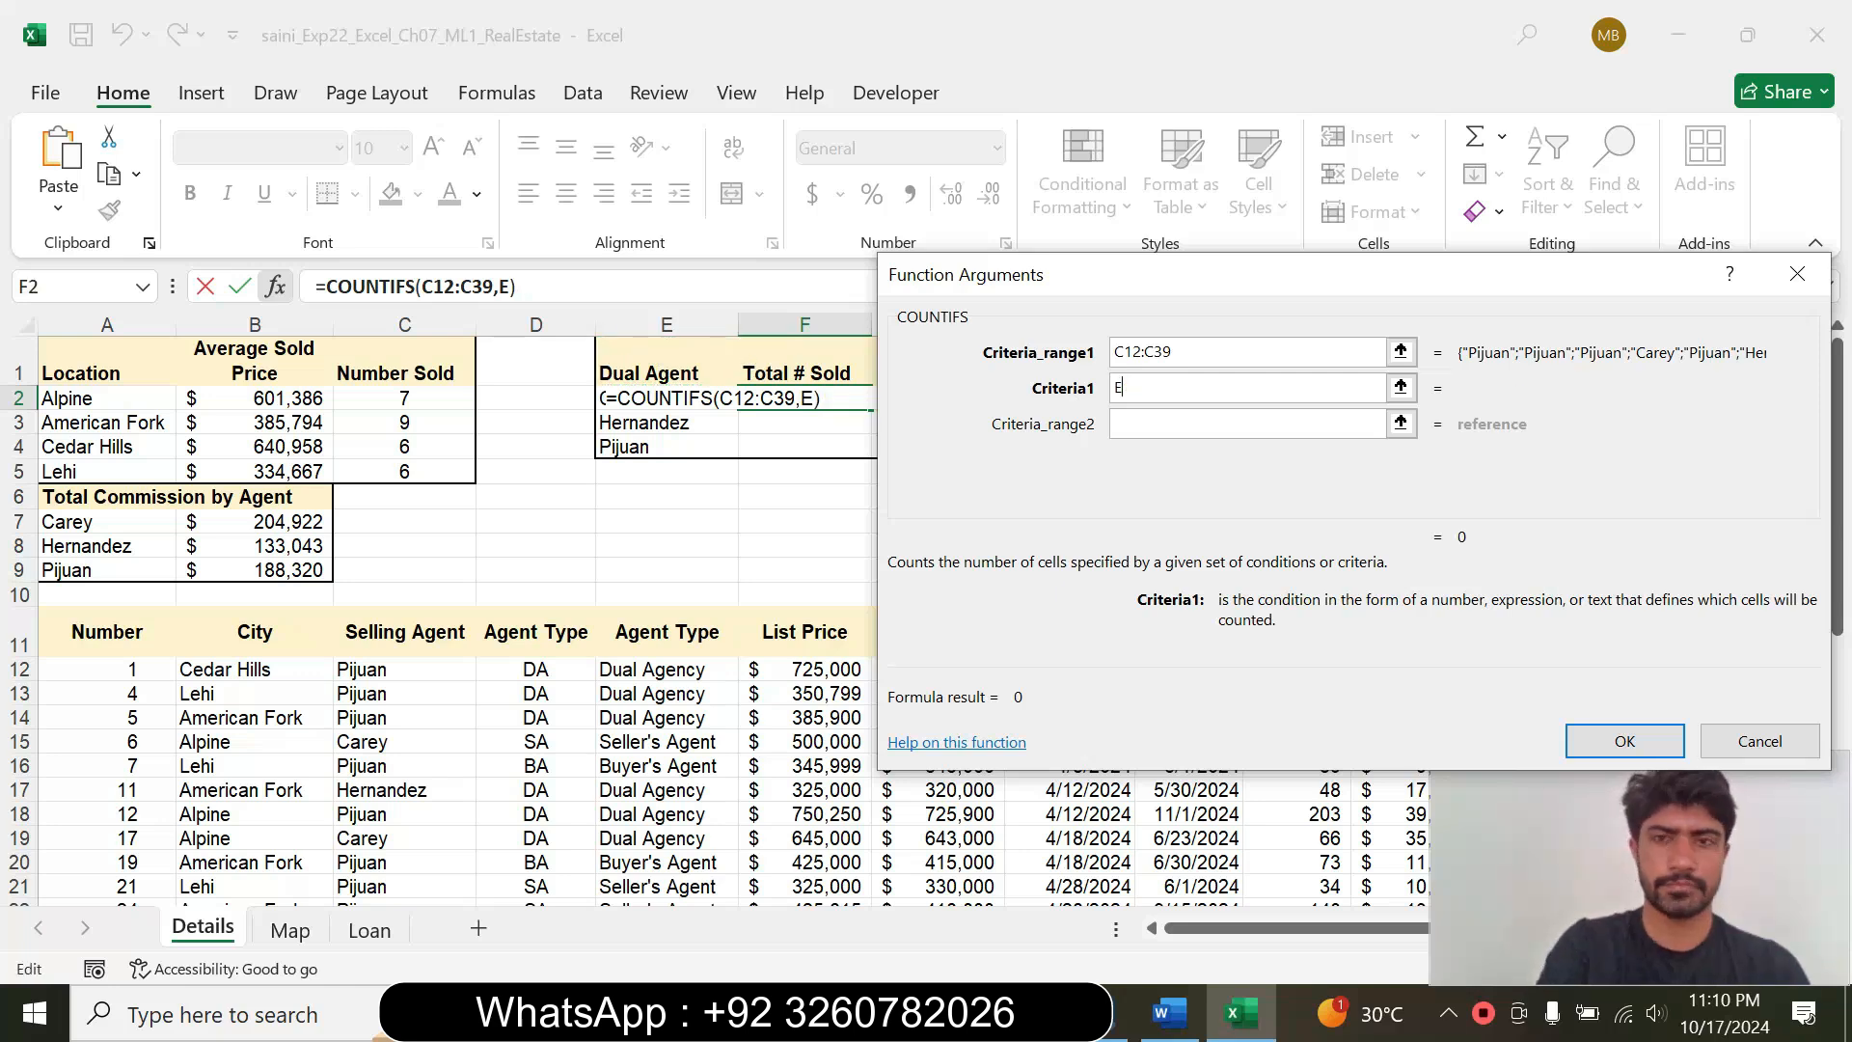
{"action": "type", "text": "2"}
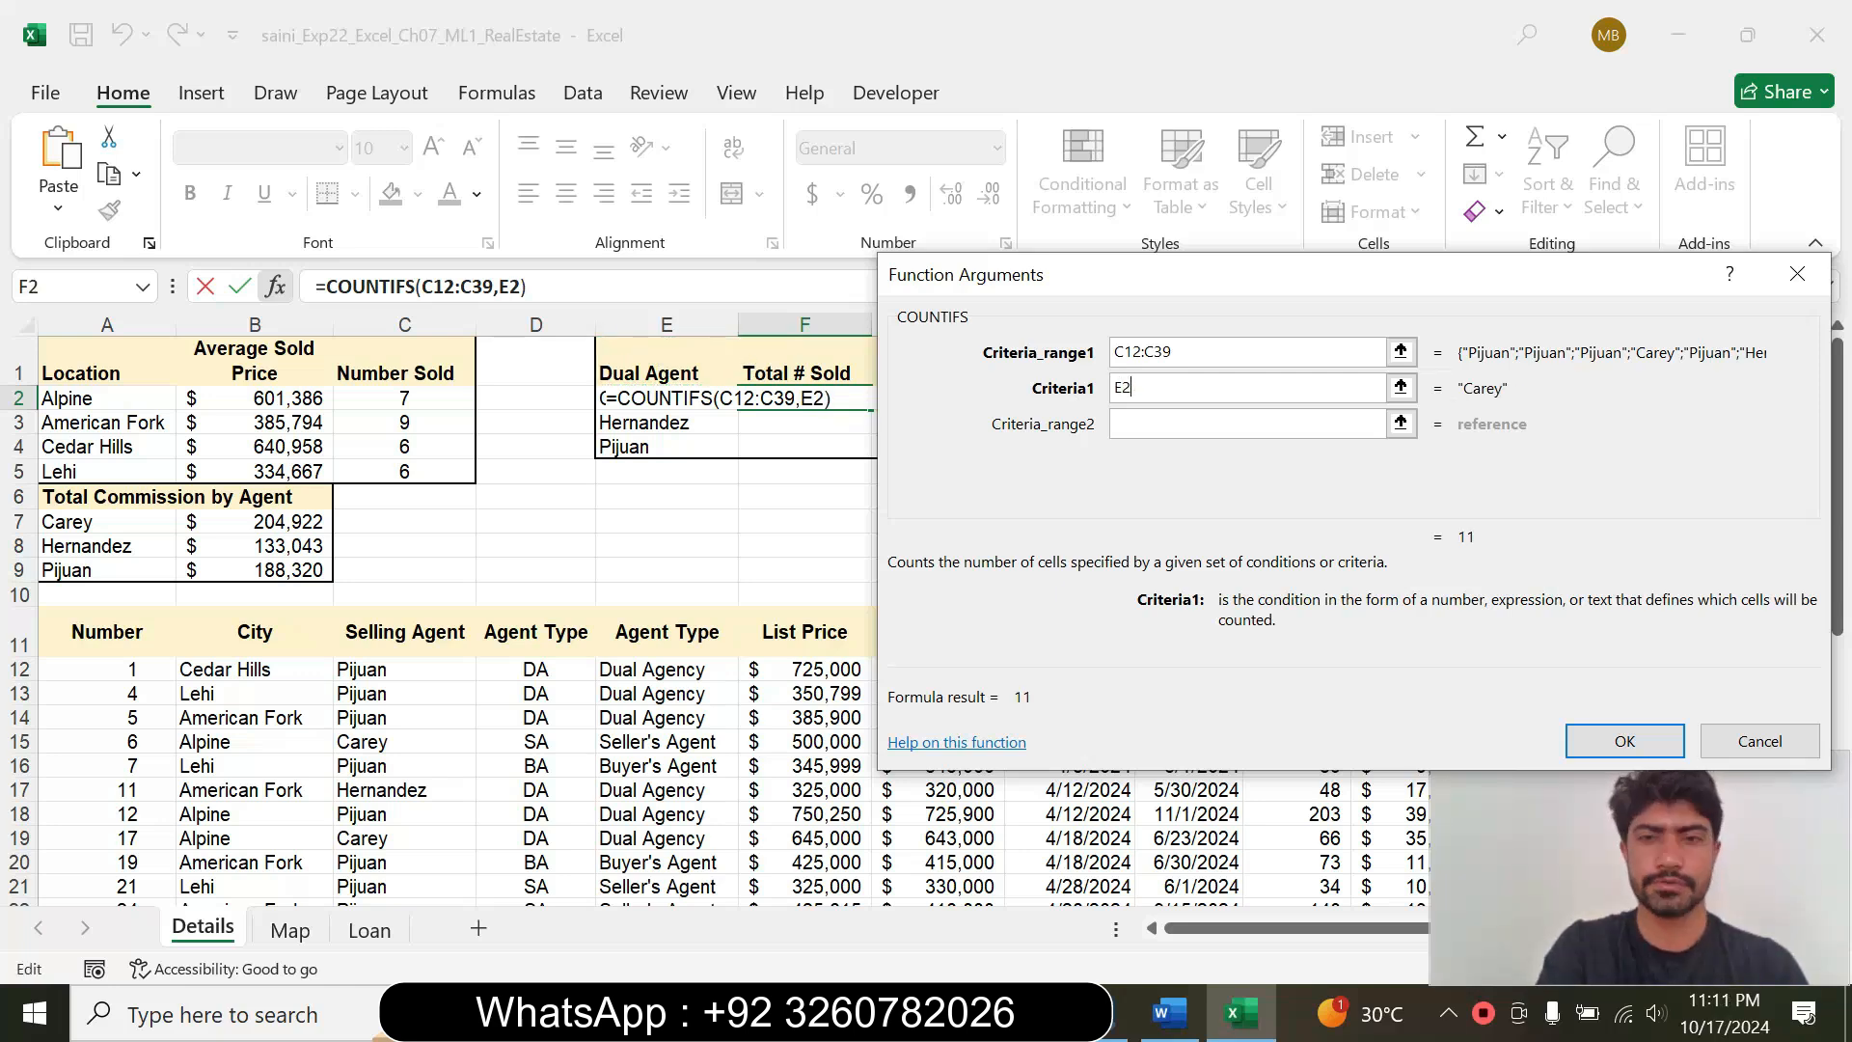
Step: Set the second COUNTIFS criteria range to the Agent Type cells as the absolute reference $D$12:$D$39, glancing at the Word instructions meanwhile
{"action": "left_click", "coordinate": [1141, 430]}
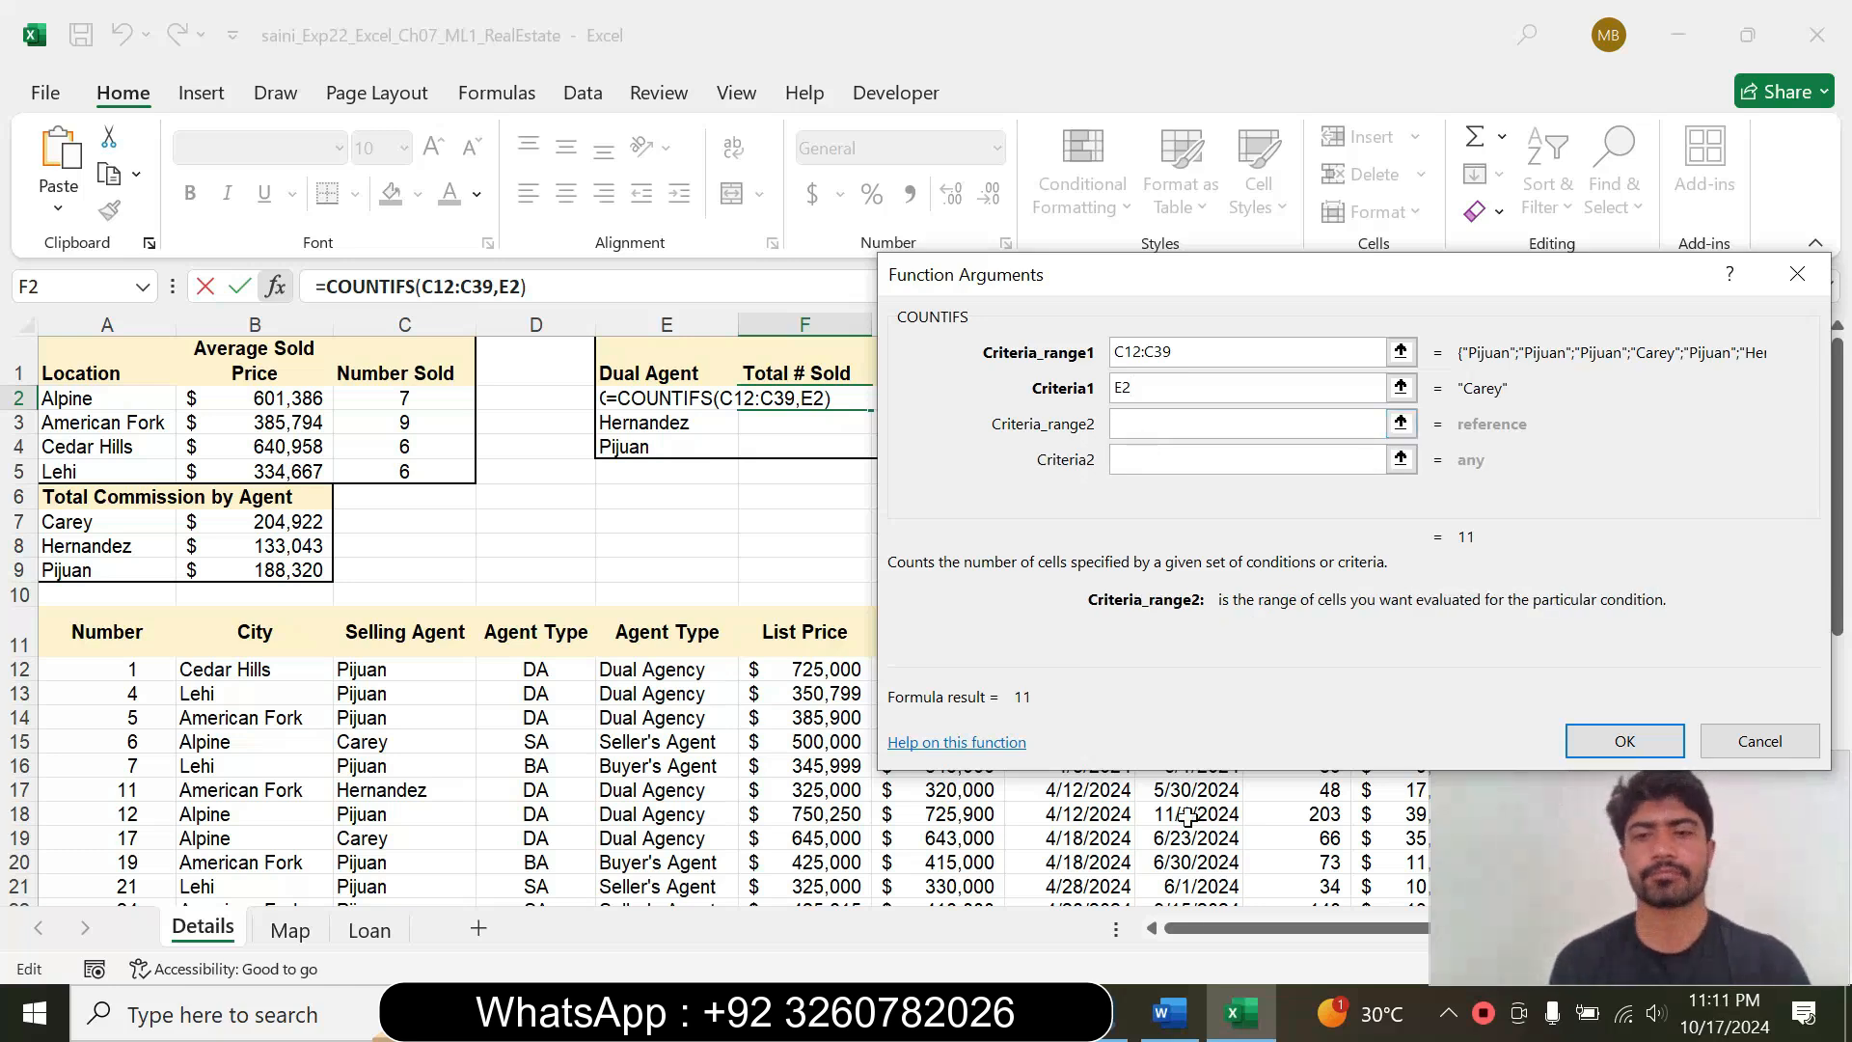
{"action": "left_click", "coordinate": [1169, 1013]}
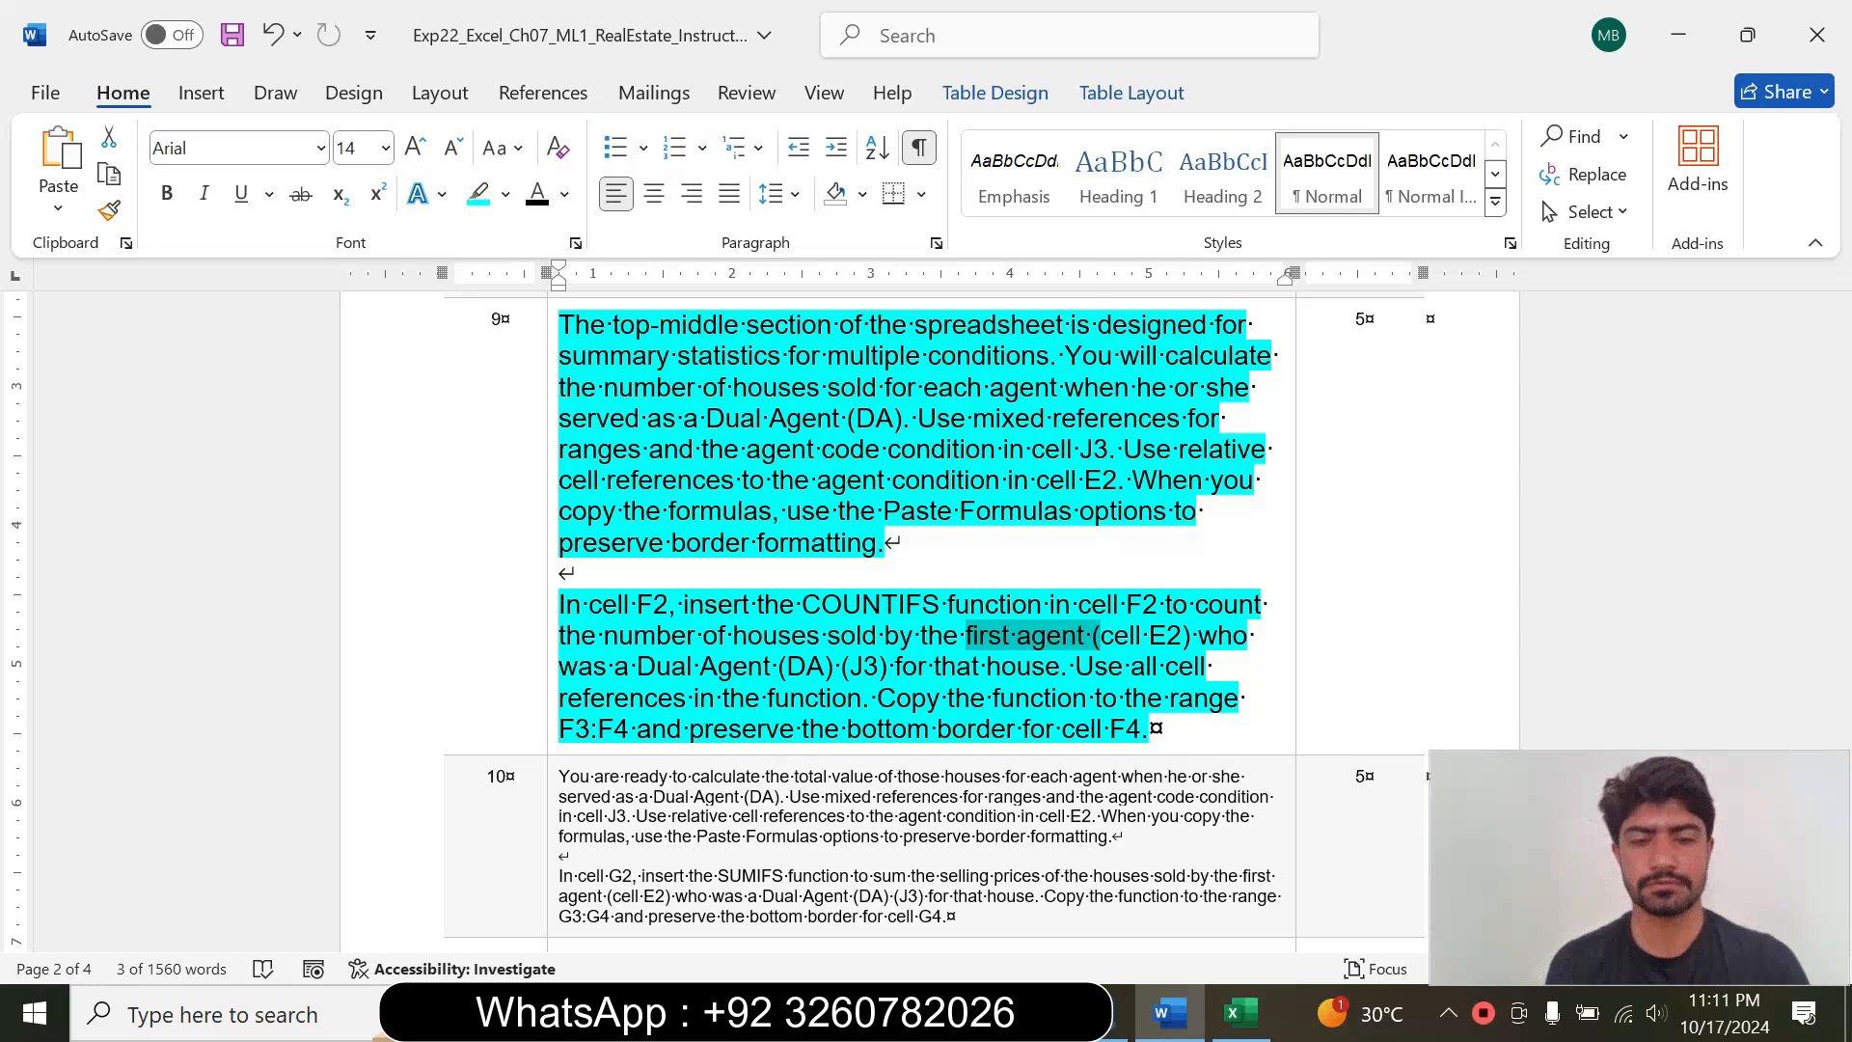
{"action": "left_click", "coordinate": [1241, 1013]}
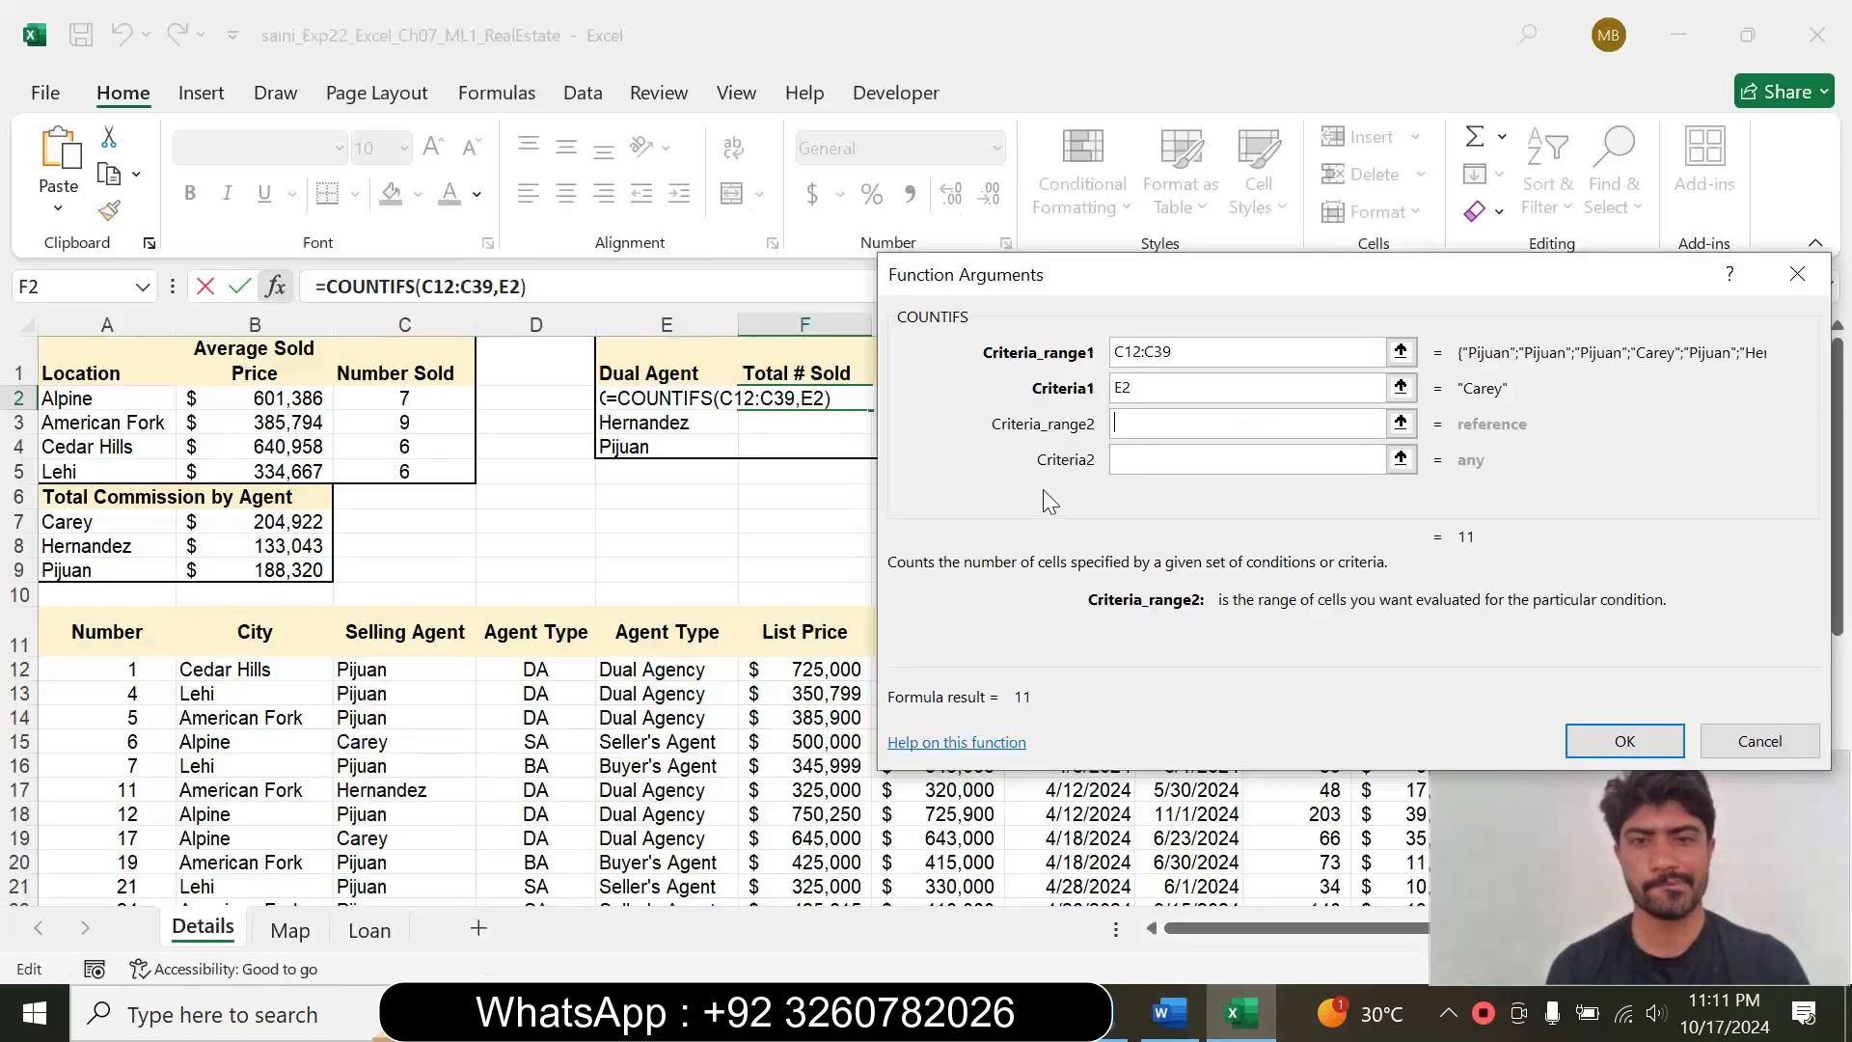
{"action": "left_click_drag", "start_coordinate": [989, 289], "coordinate": [1130, 218]}
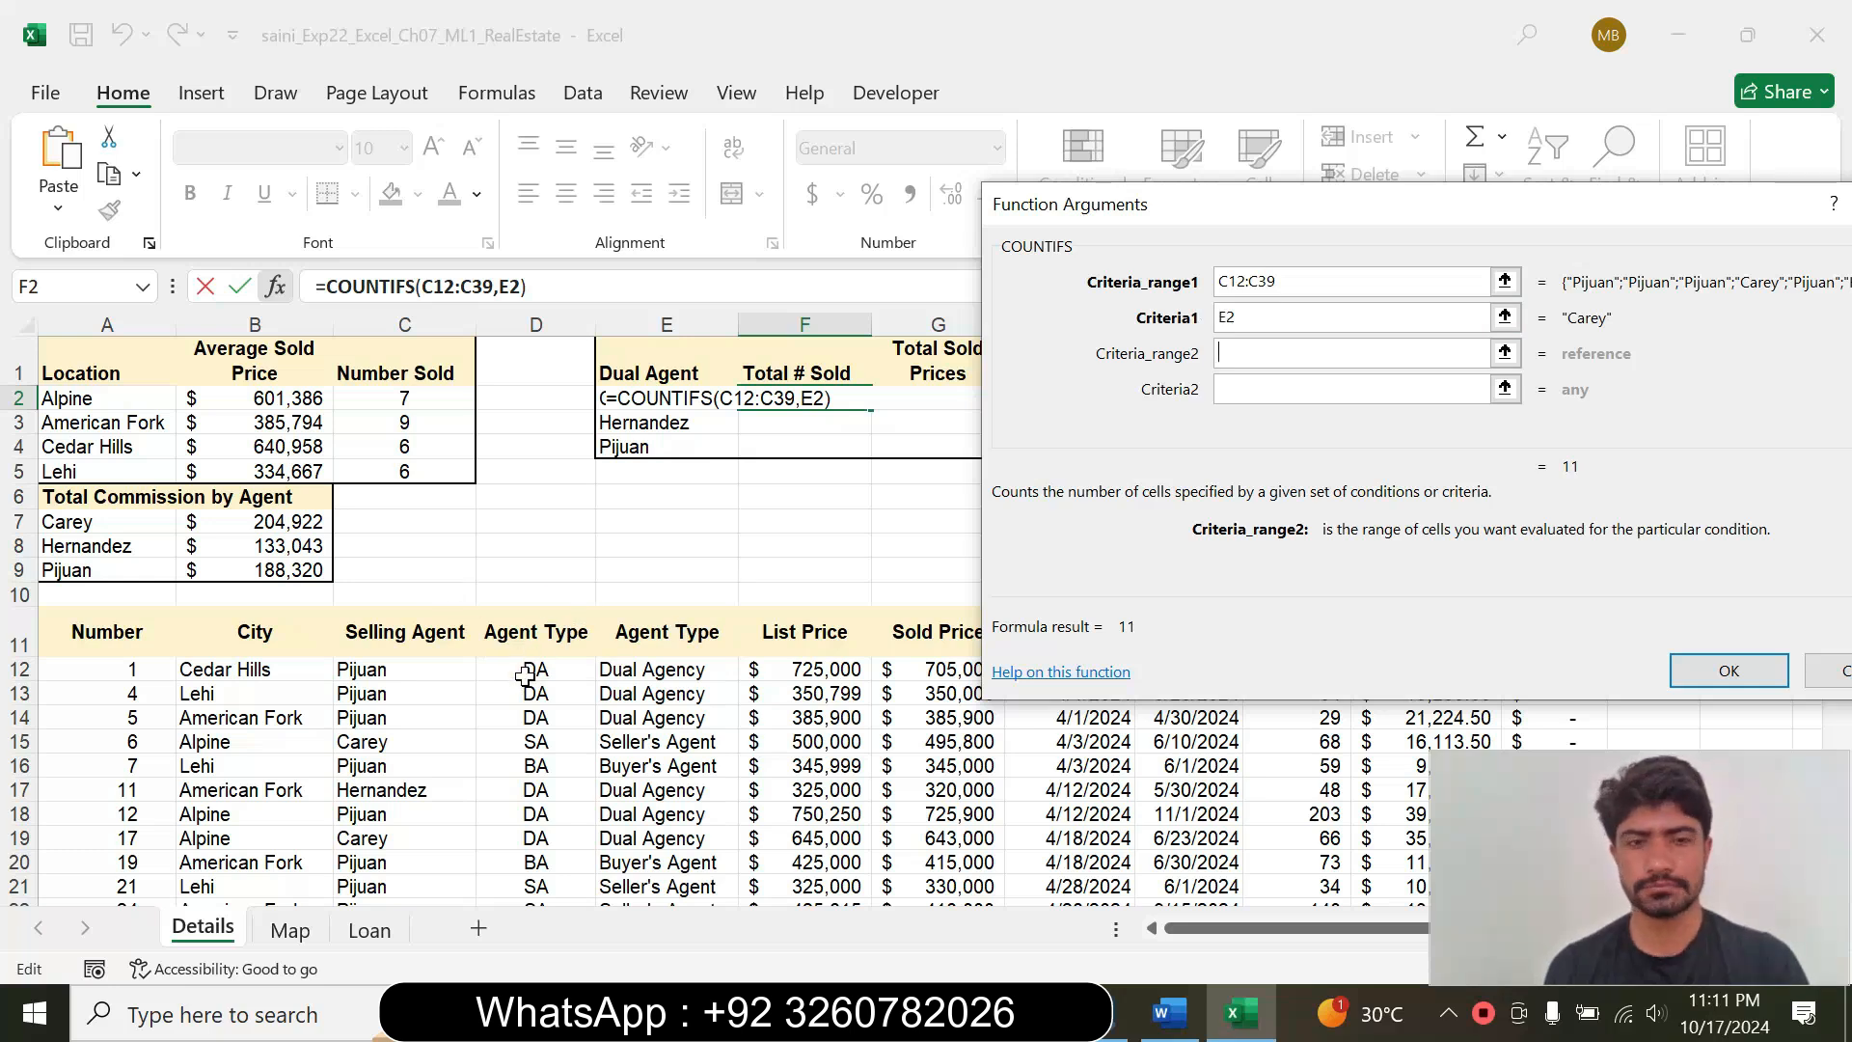
{"action": "left_click_drag", "start_coordinate": [527, 676], "coordinate": [529, 844]}
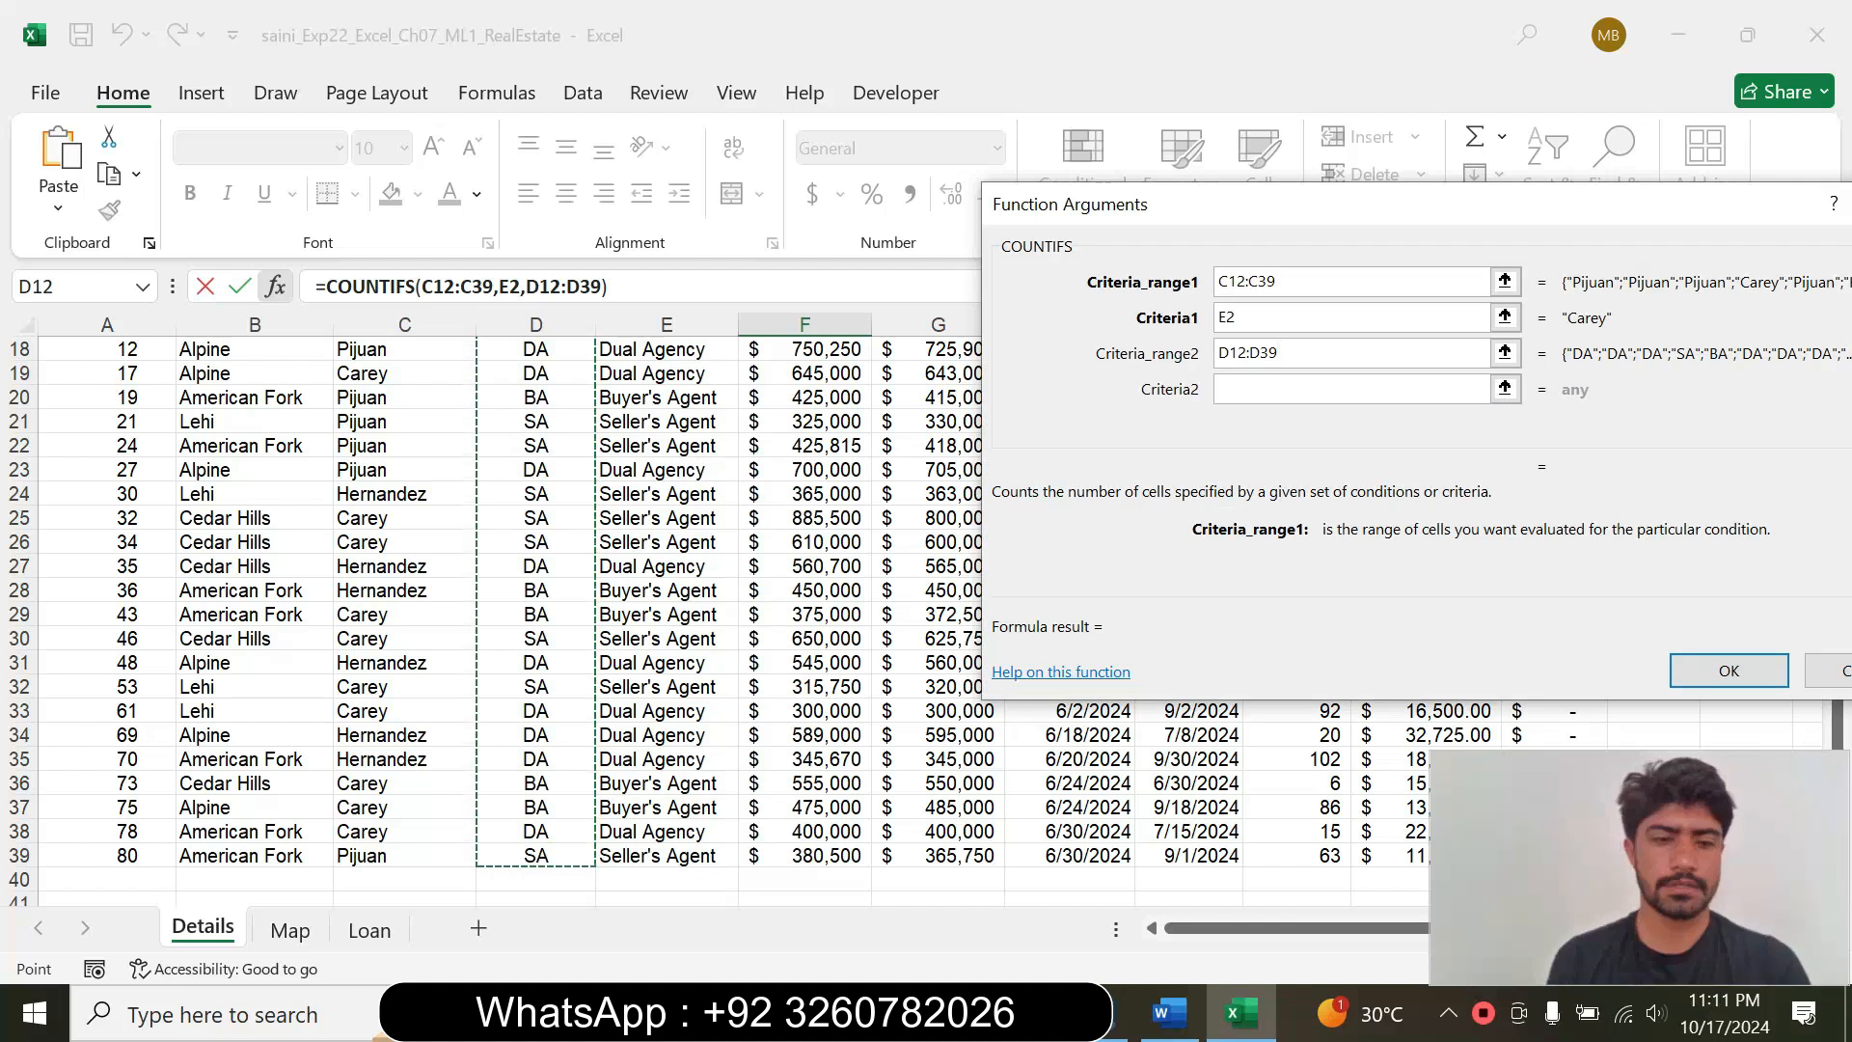
{"action": "key", "text": "F4"}
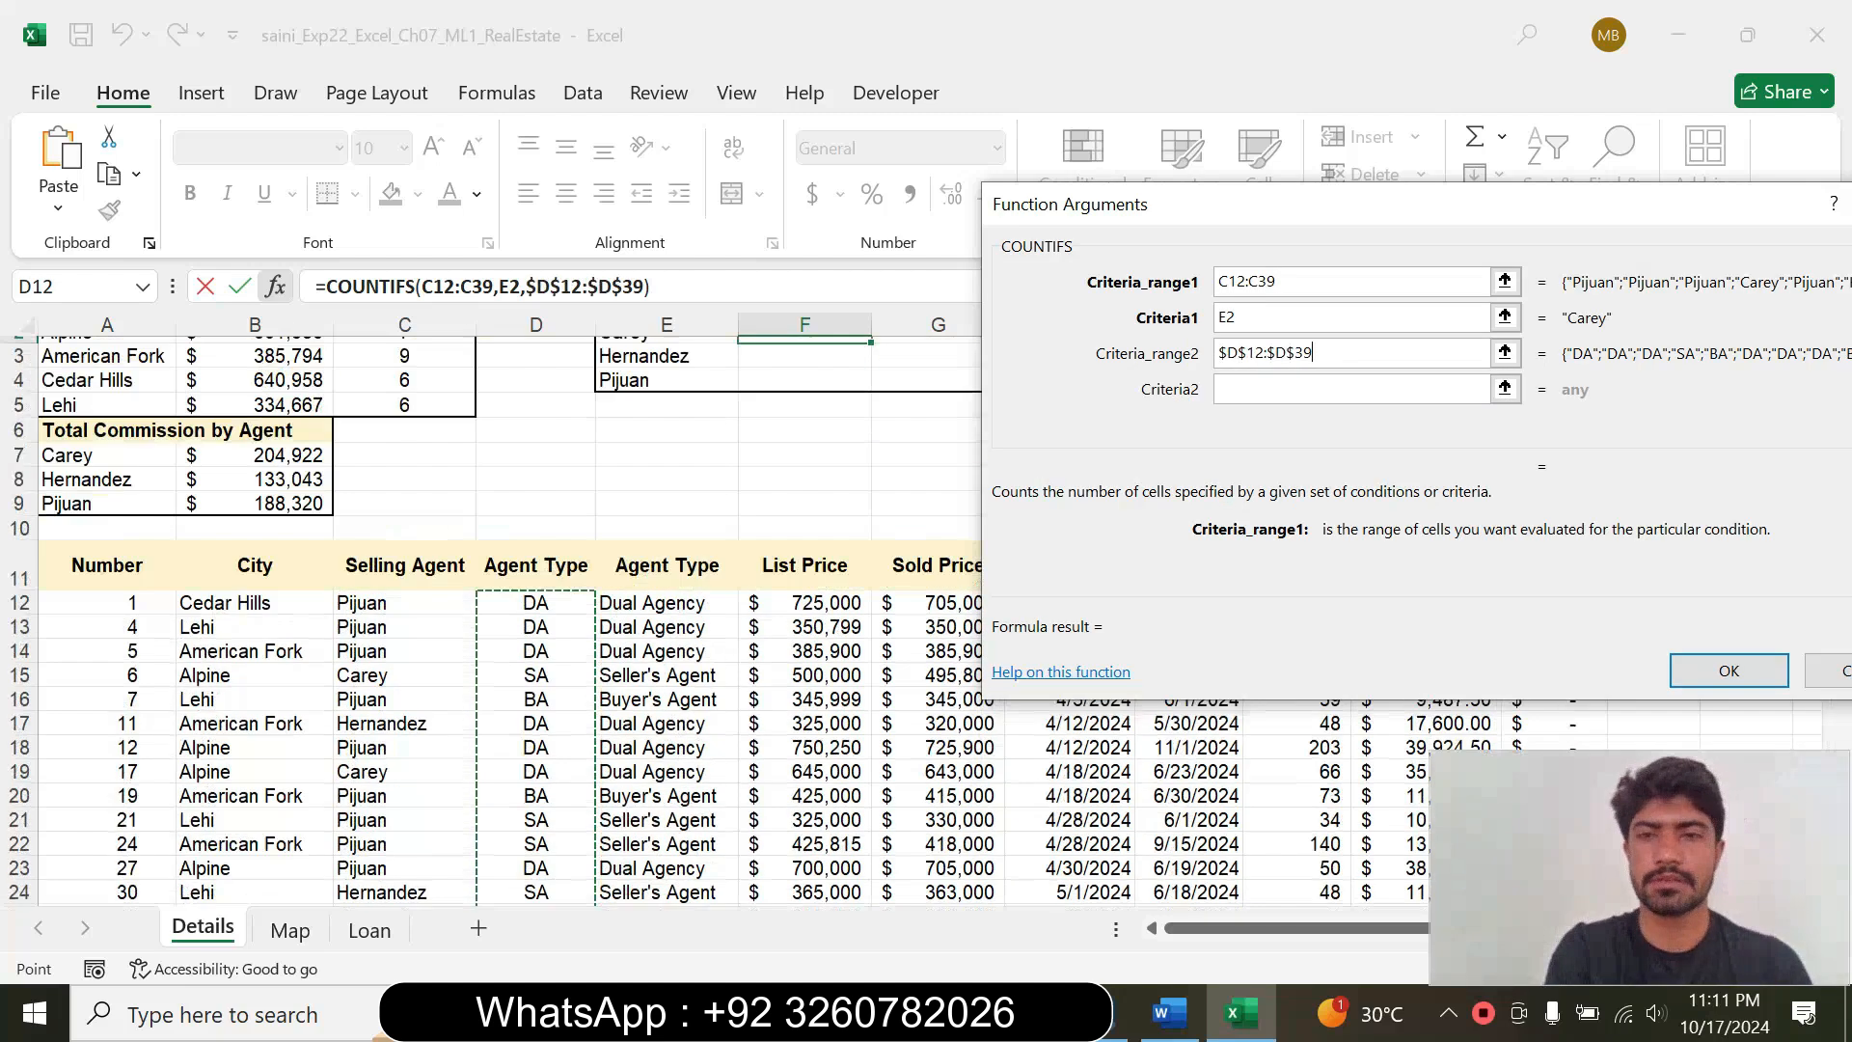
Step: Make the first COUNTIFS criteria range absolute as $C$12:$C$39
{"action": "left_click", "coordinate": [1286, 287]}
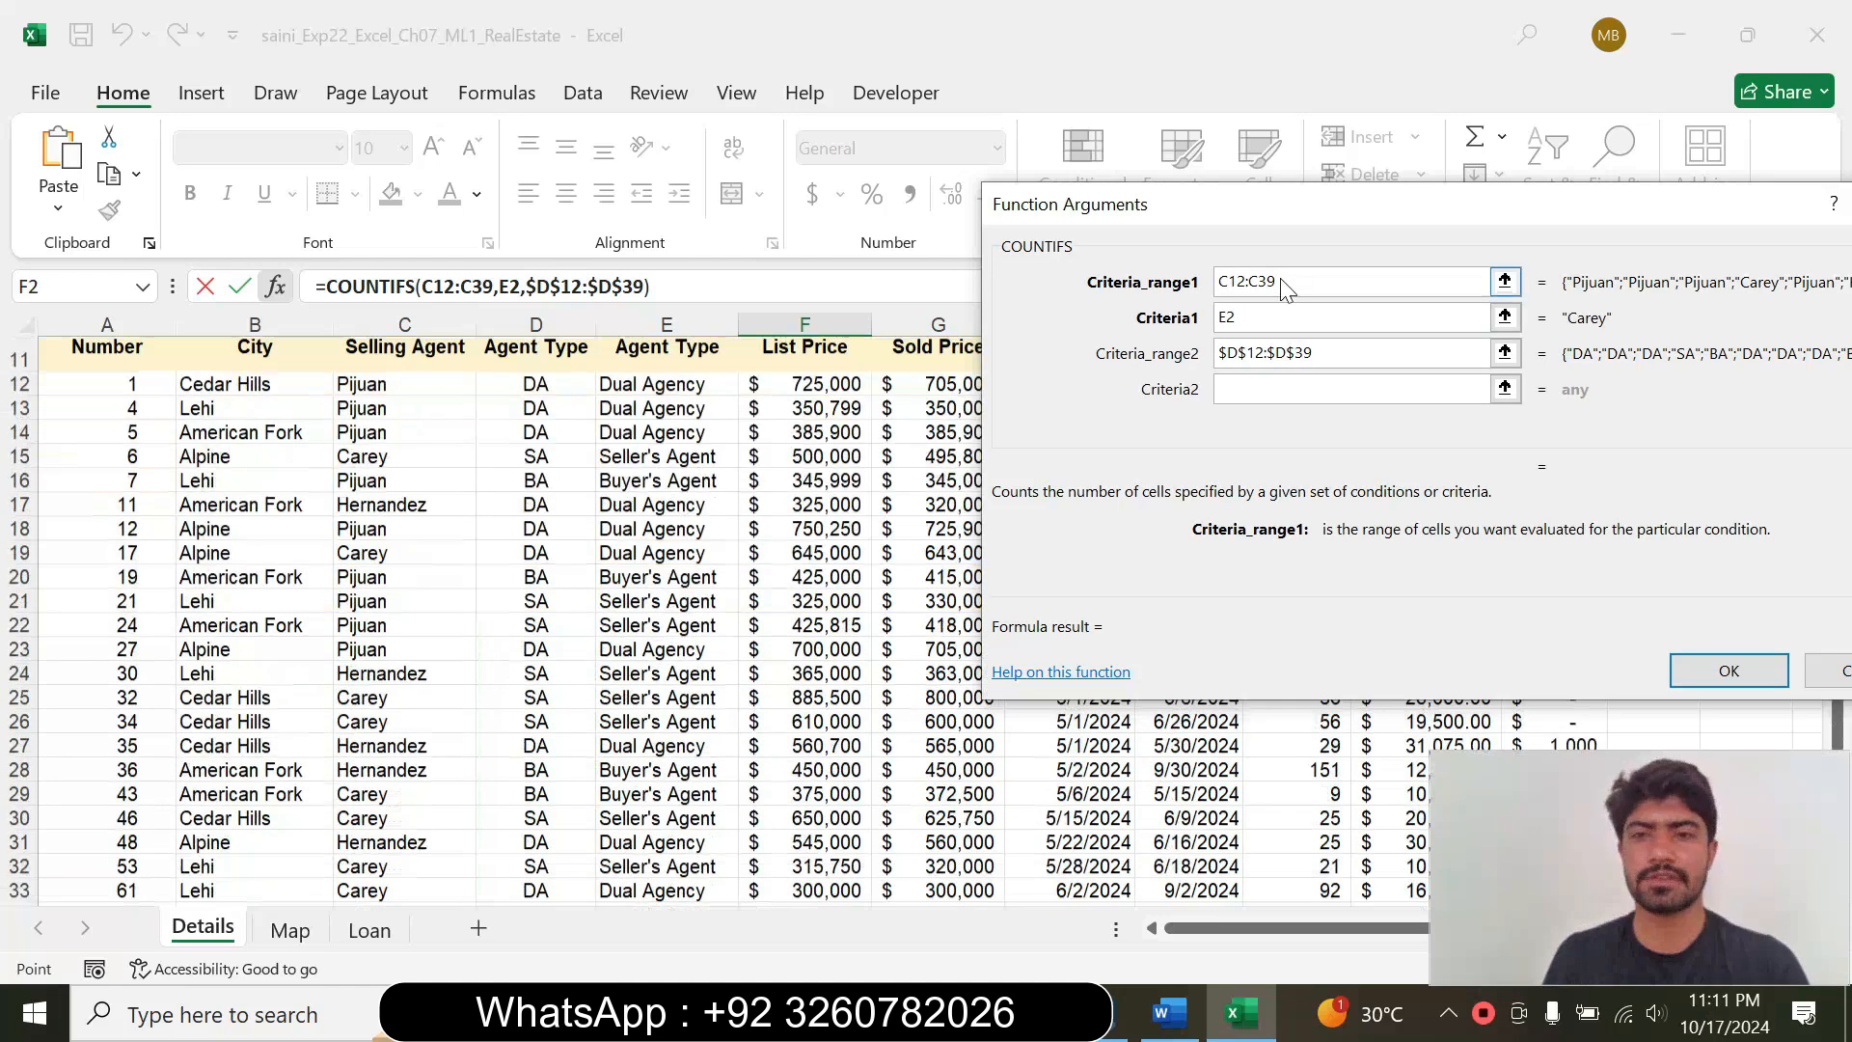
{"action": "left_click_drag", "start_coordinate": [1285, 287], "coordinate": [1135, 279]}
{"action": "key", "text": "F4"}
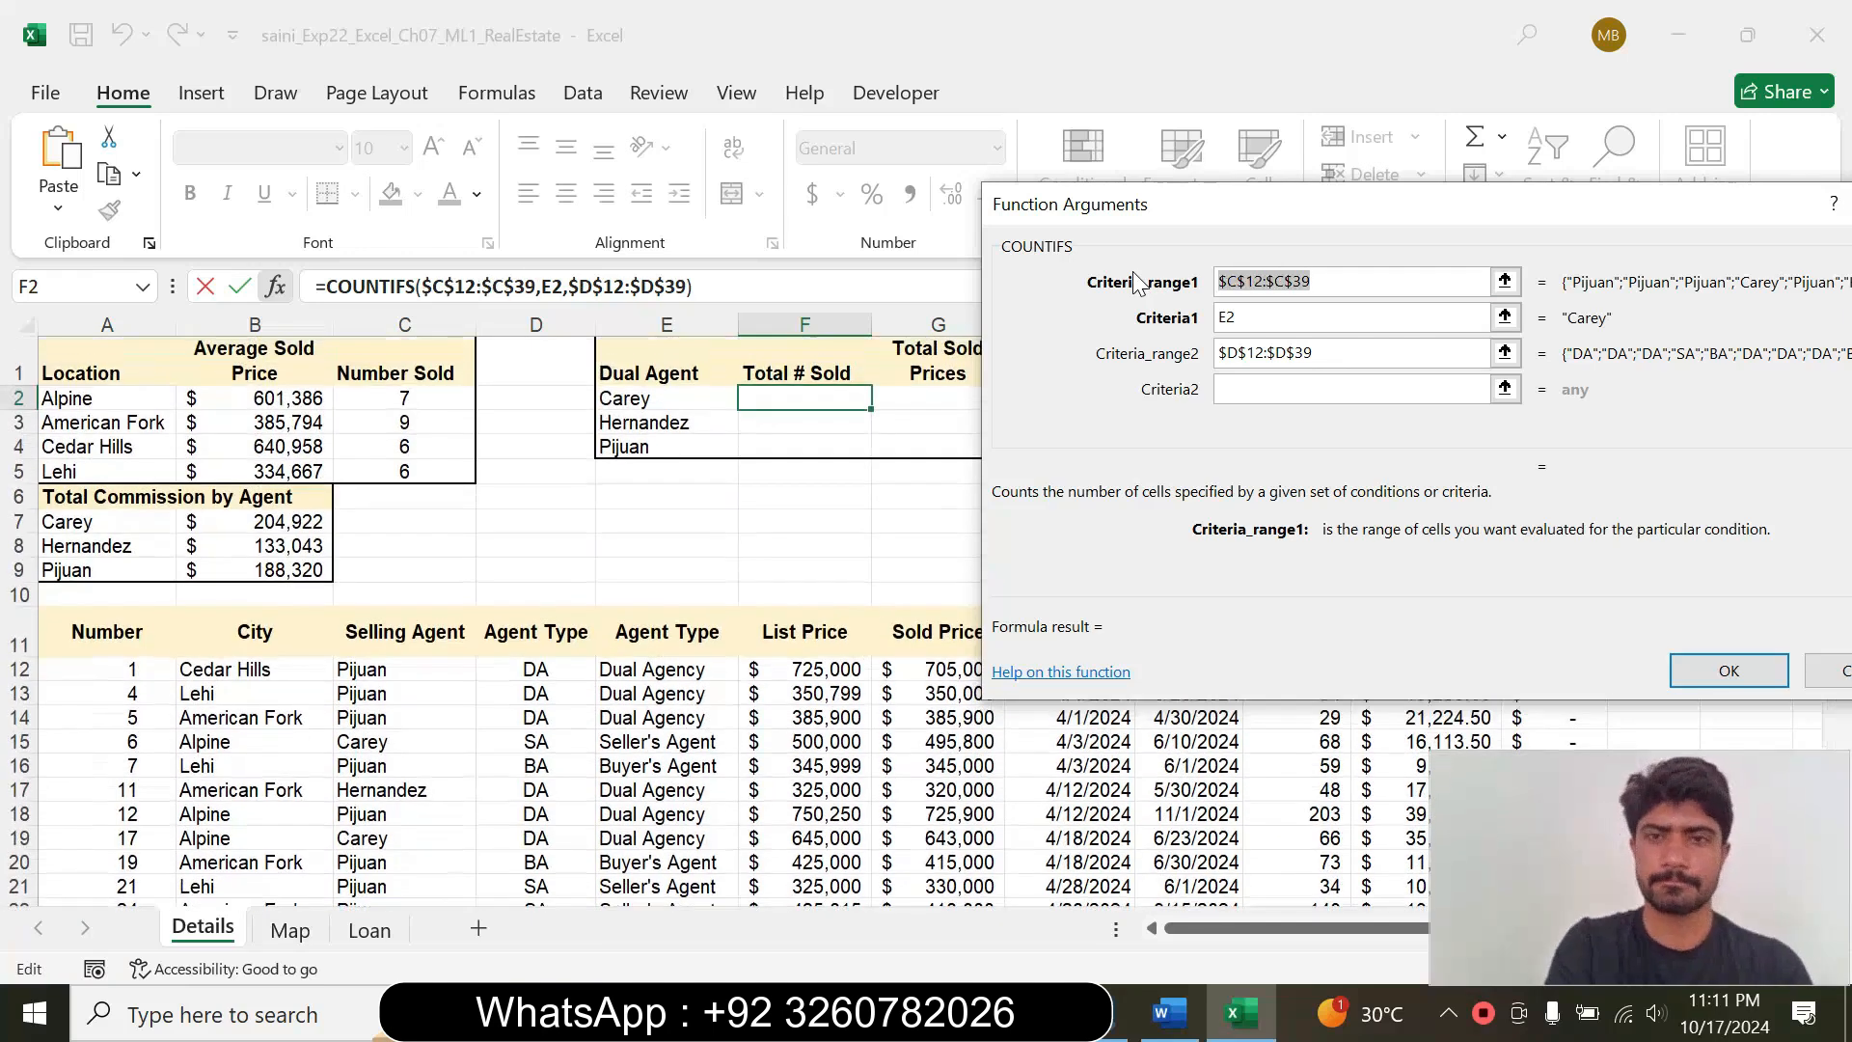
Step: Recheck the Dual Agent condition in Word, then in Excel set the second COUNTIFS criterion to $J$3 and complete the function
{"action": "left_click", "coordinate": [1229, 390]}
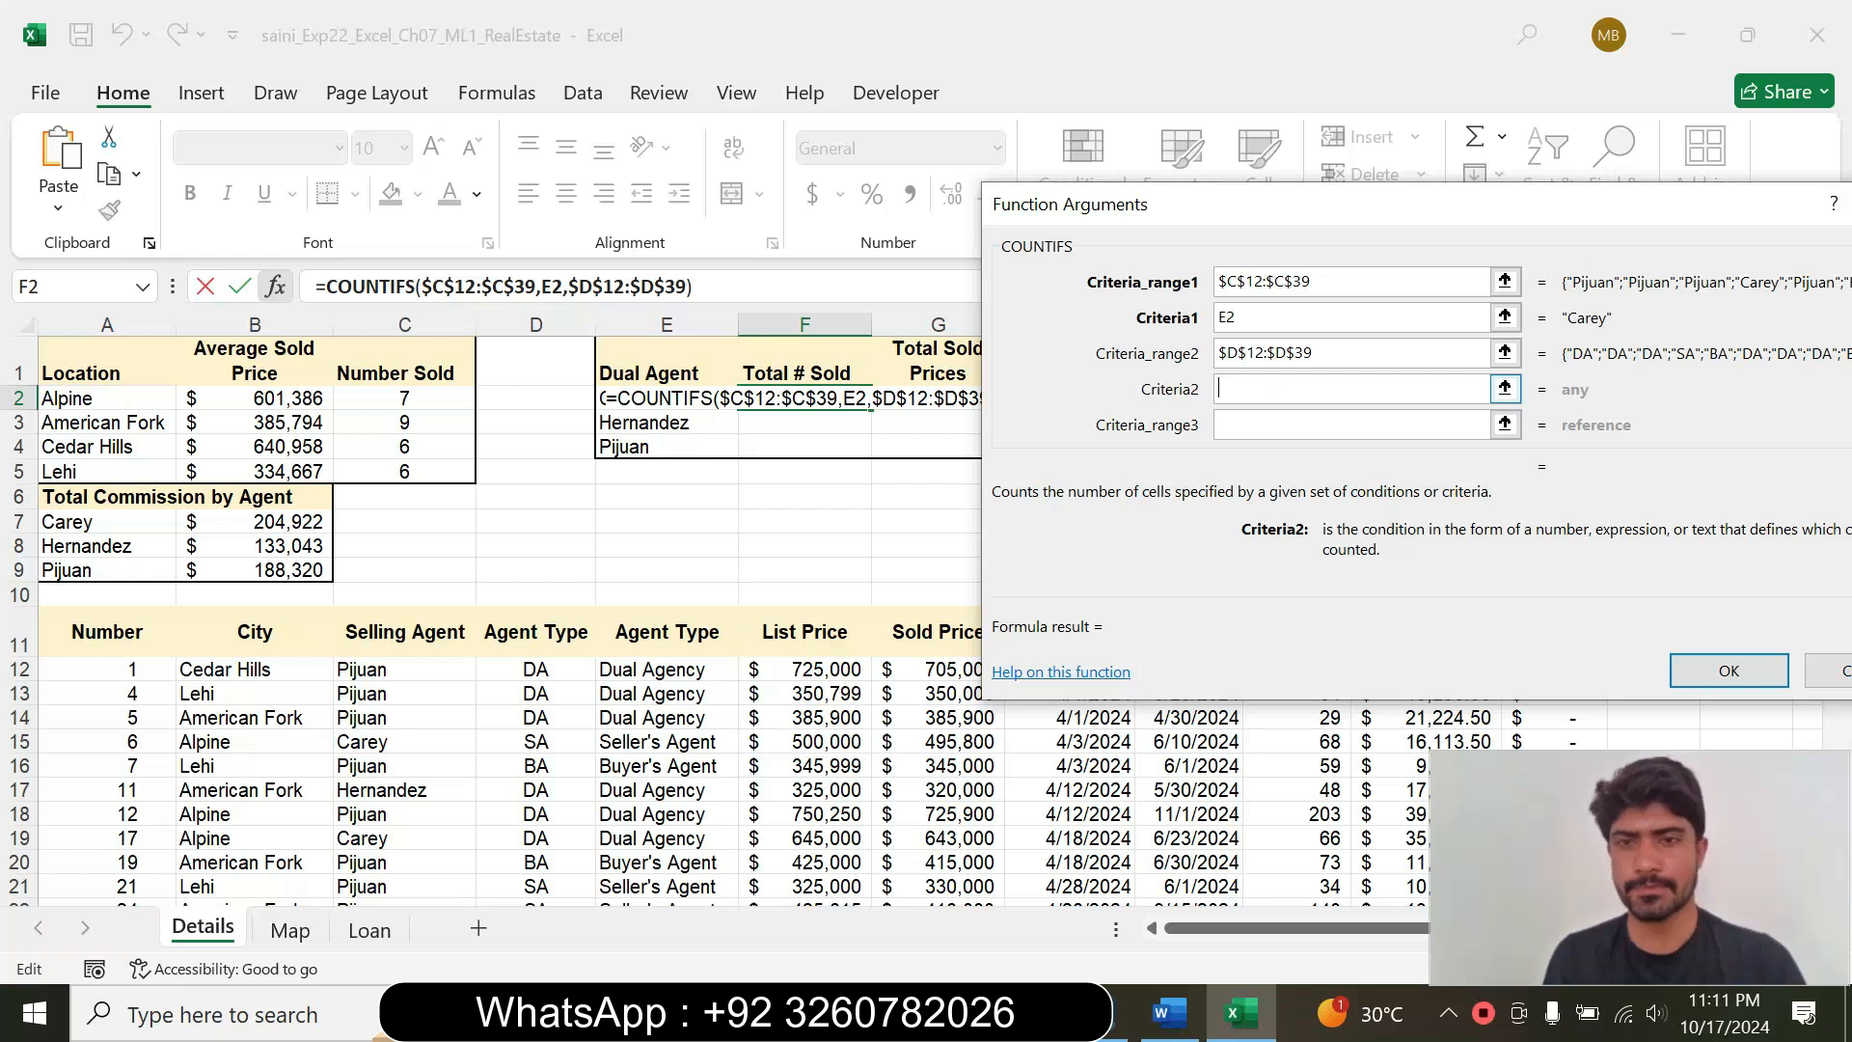
{"action": "left_click_drag", "start_coordinate": [1371, 204], "coordinate": [854, 309]}
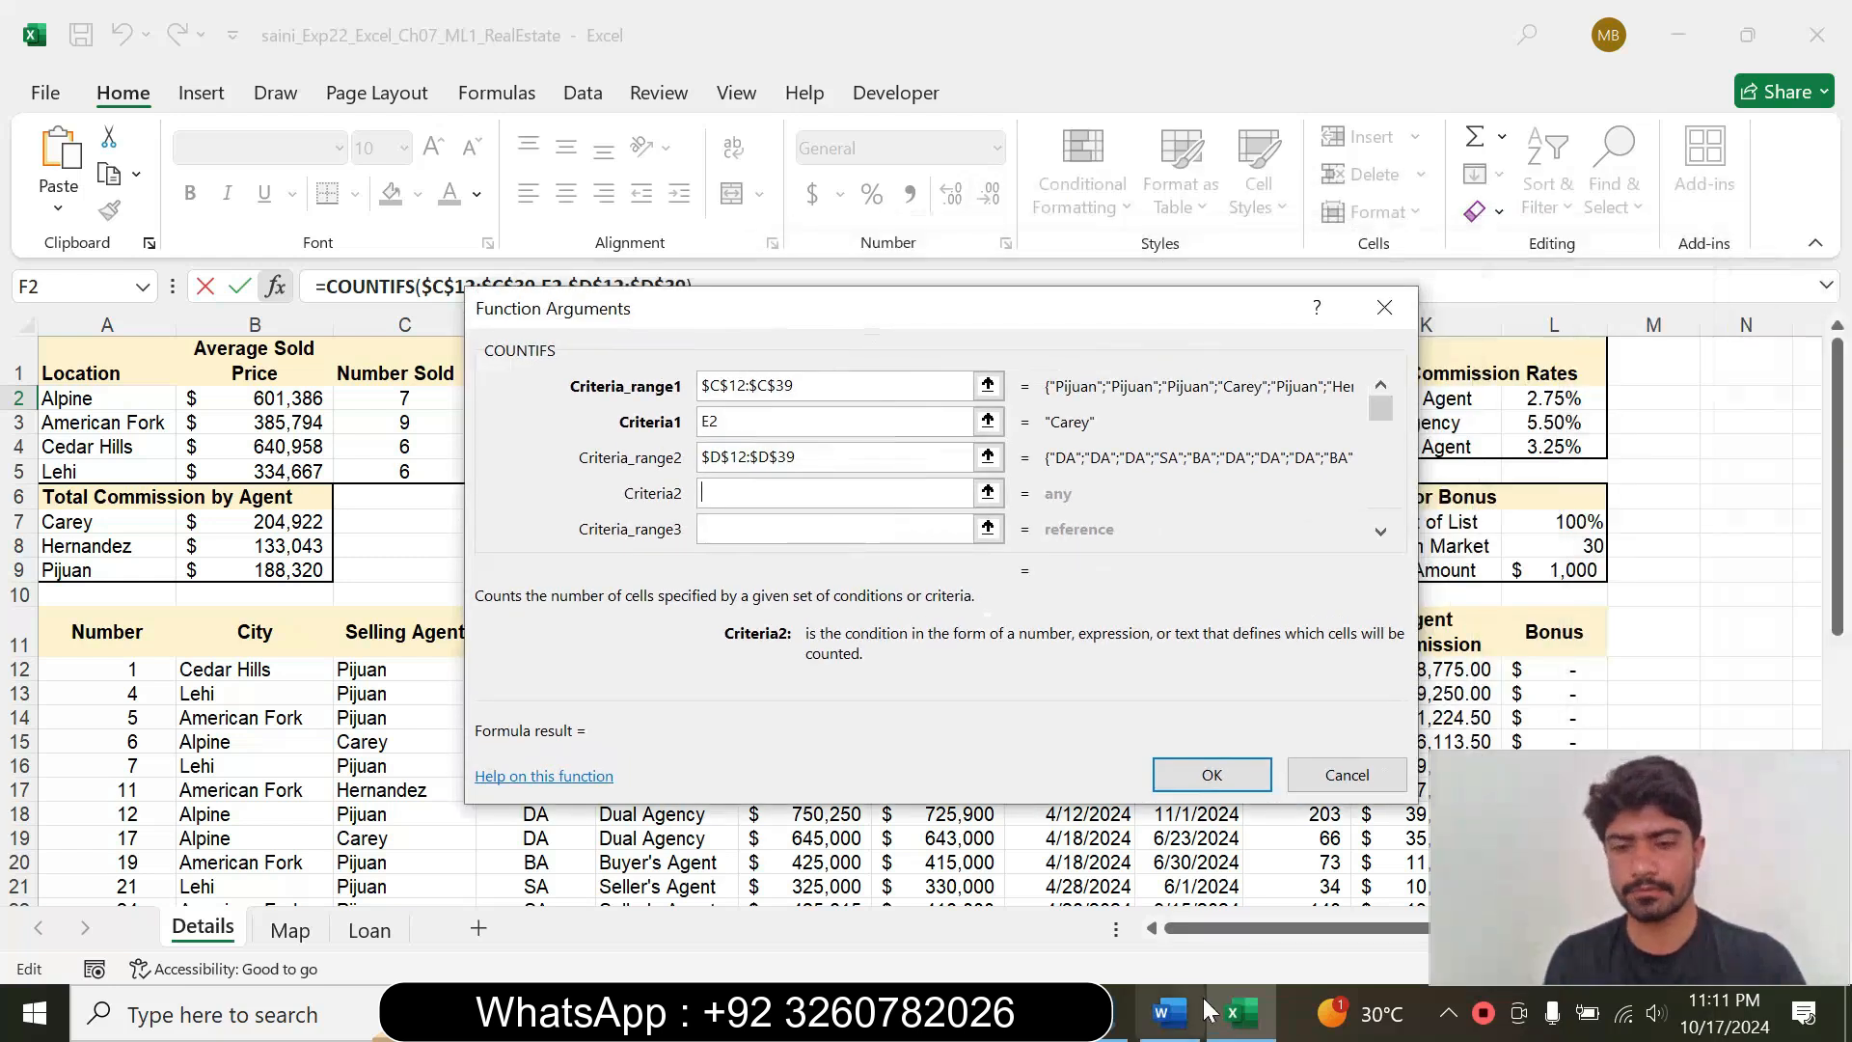
{"action": "left_click", "coordinate": [1199, 1003]}
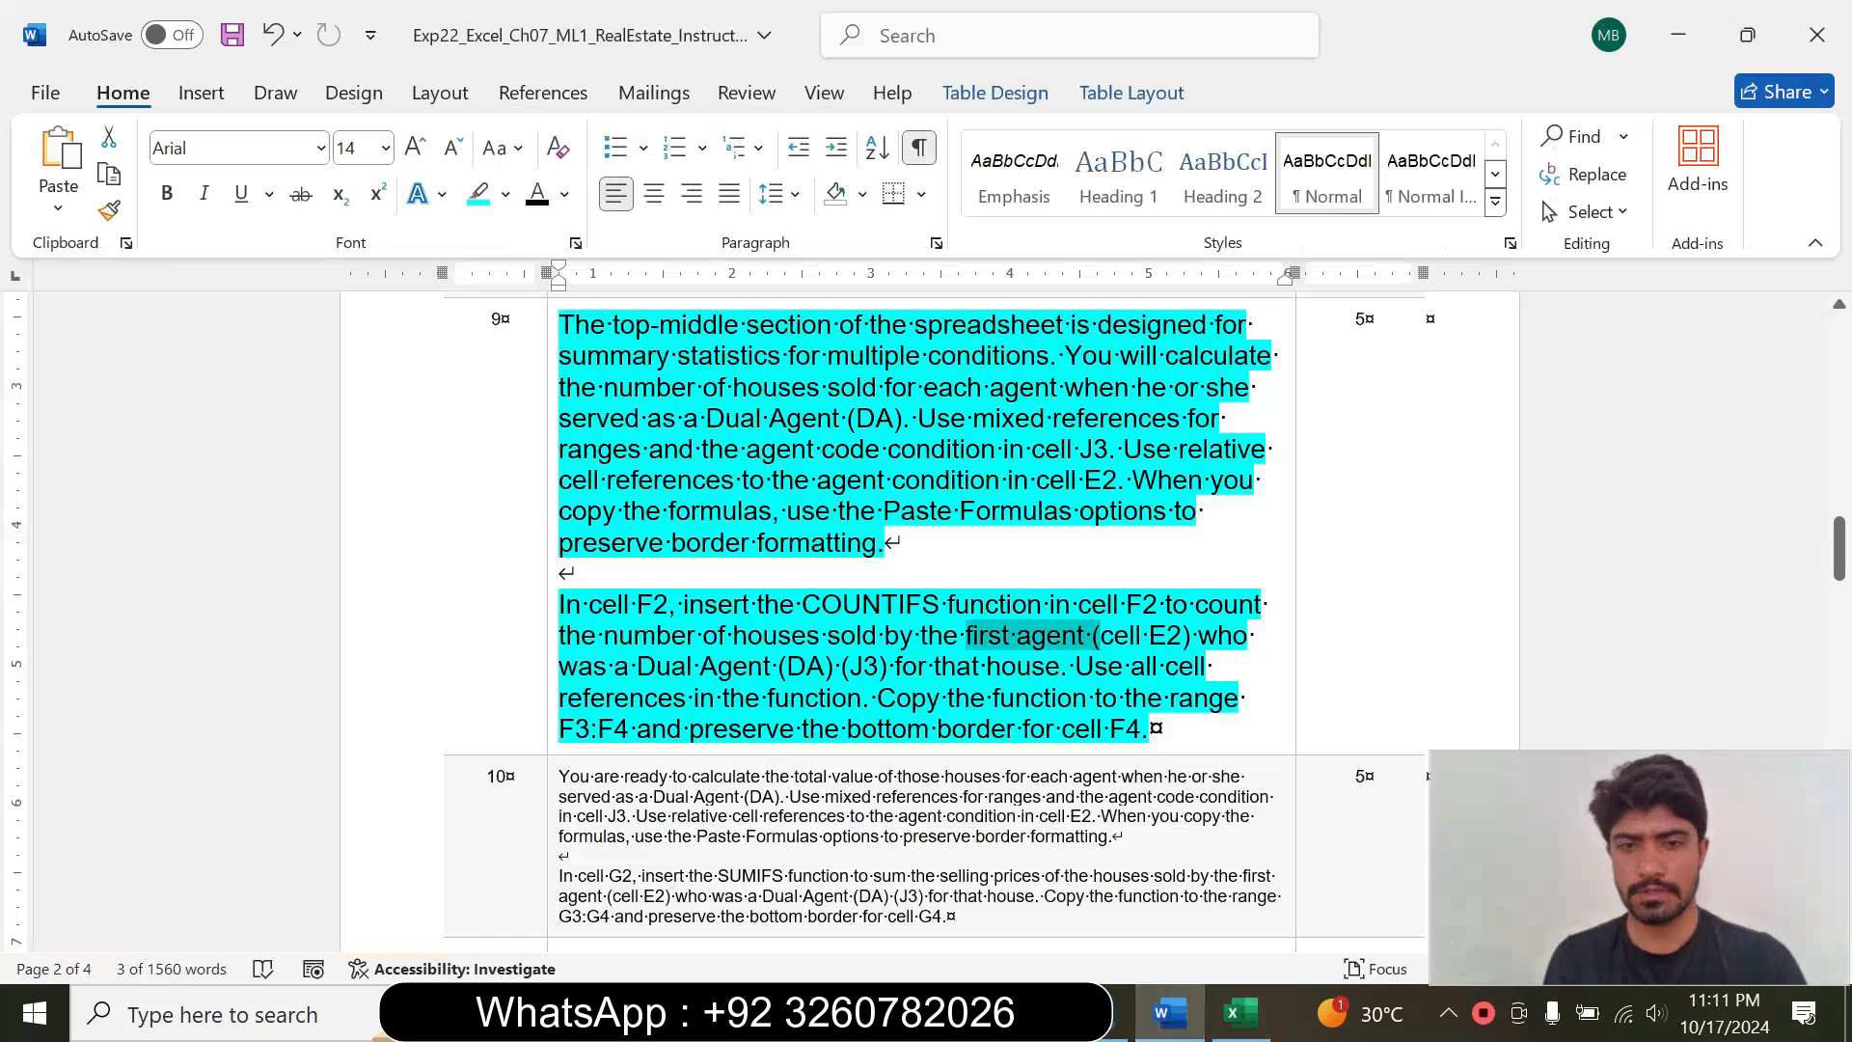
{"action": "left_click_drag", "start_coordinate": [733, 667], "coordinate": [879, 667]}
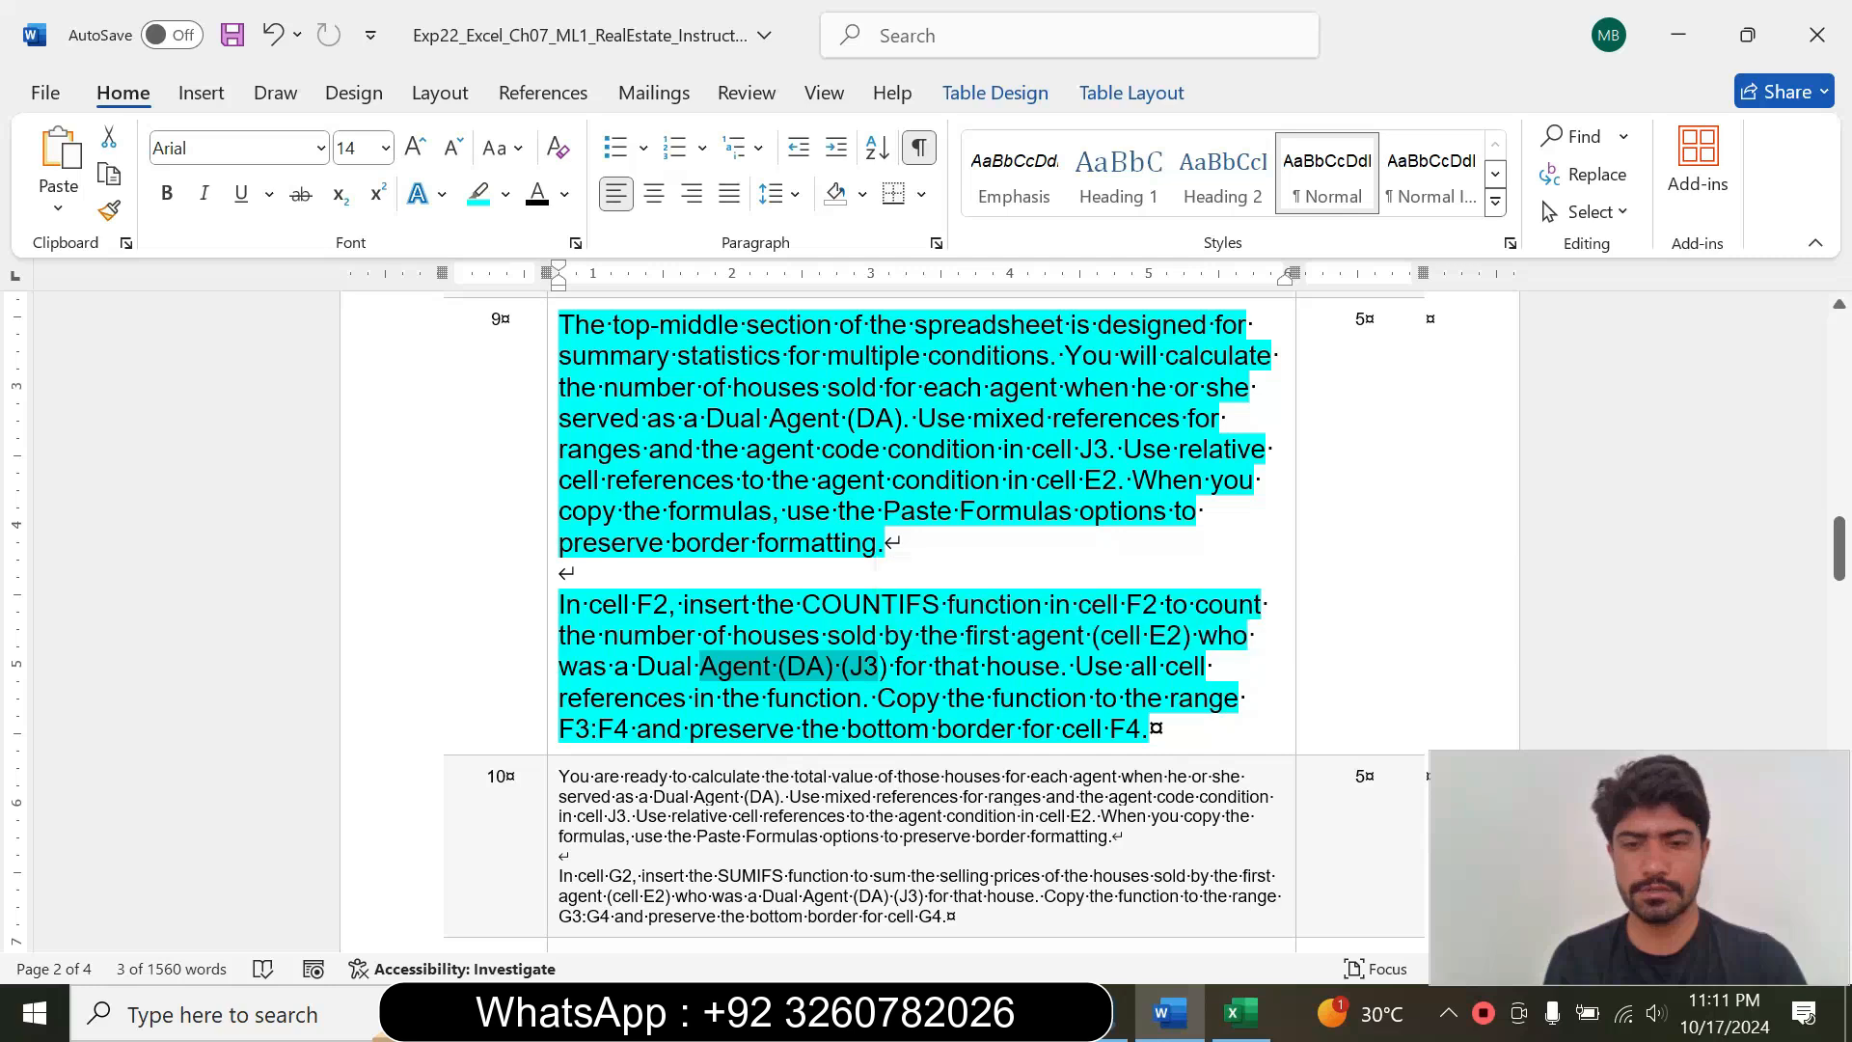
{"action": "left_click", "coordinate": [1237, 1008]}
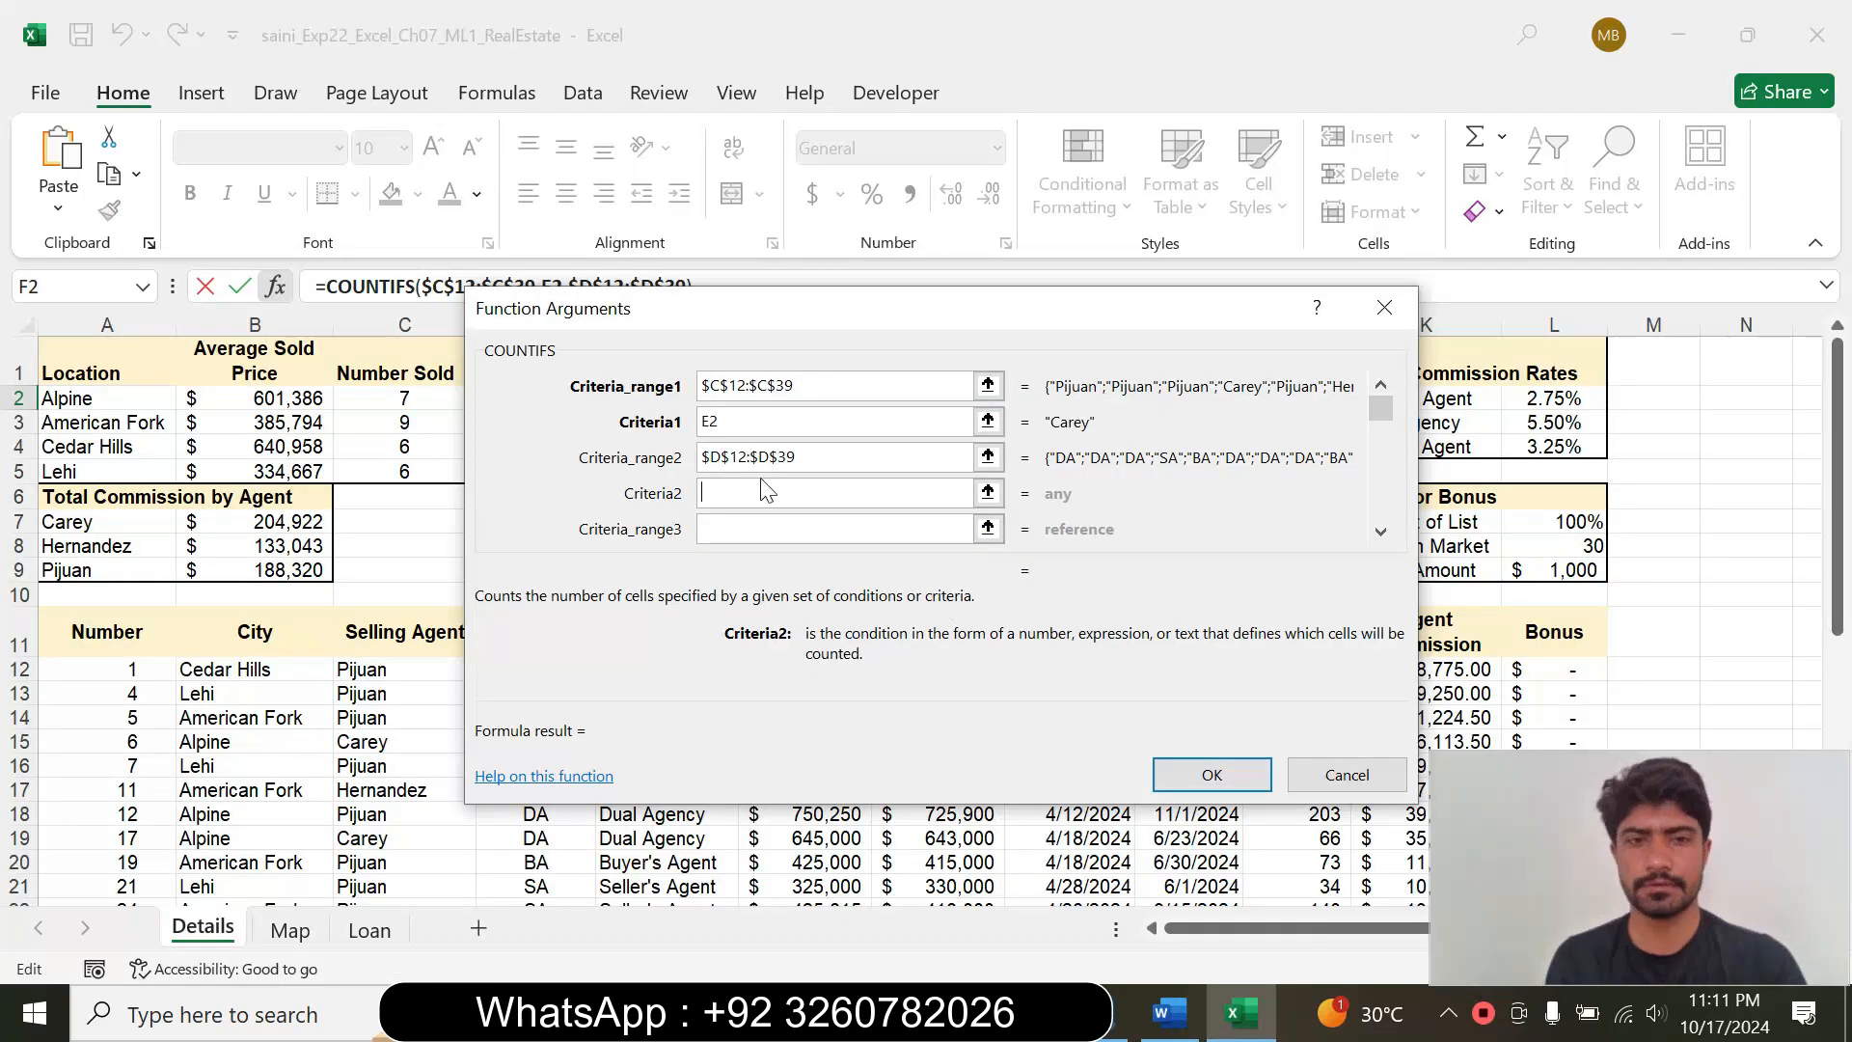
{"action": "left_click_drag", "start_coordinate": [883, 332], "coordinate": [634, 324]}
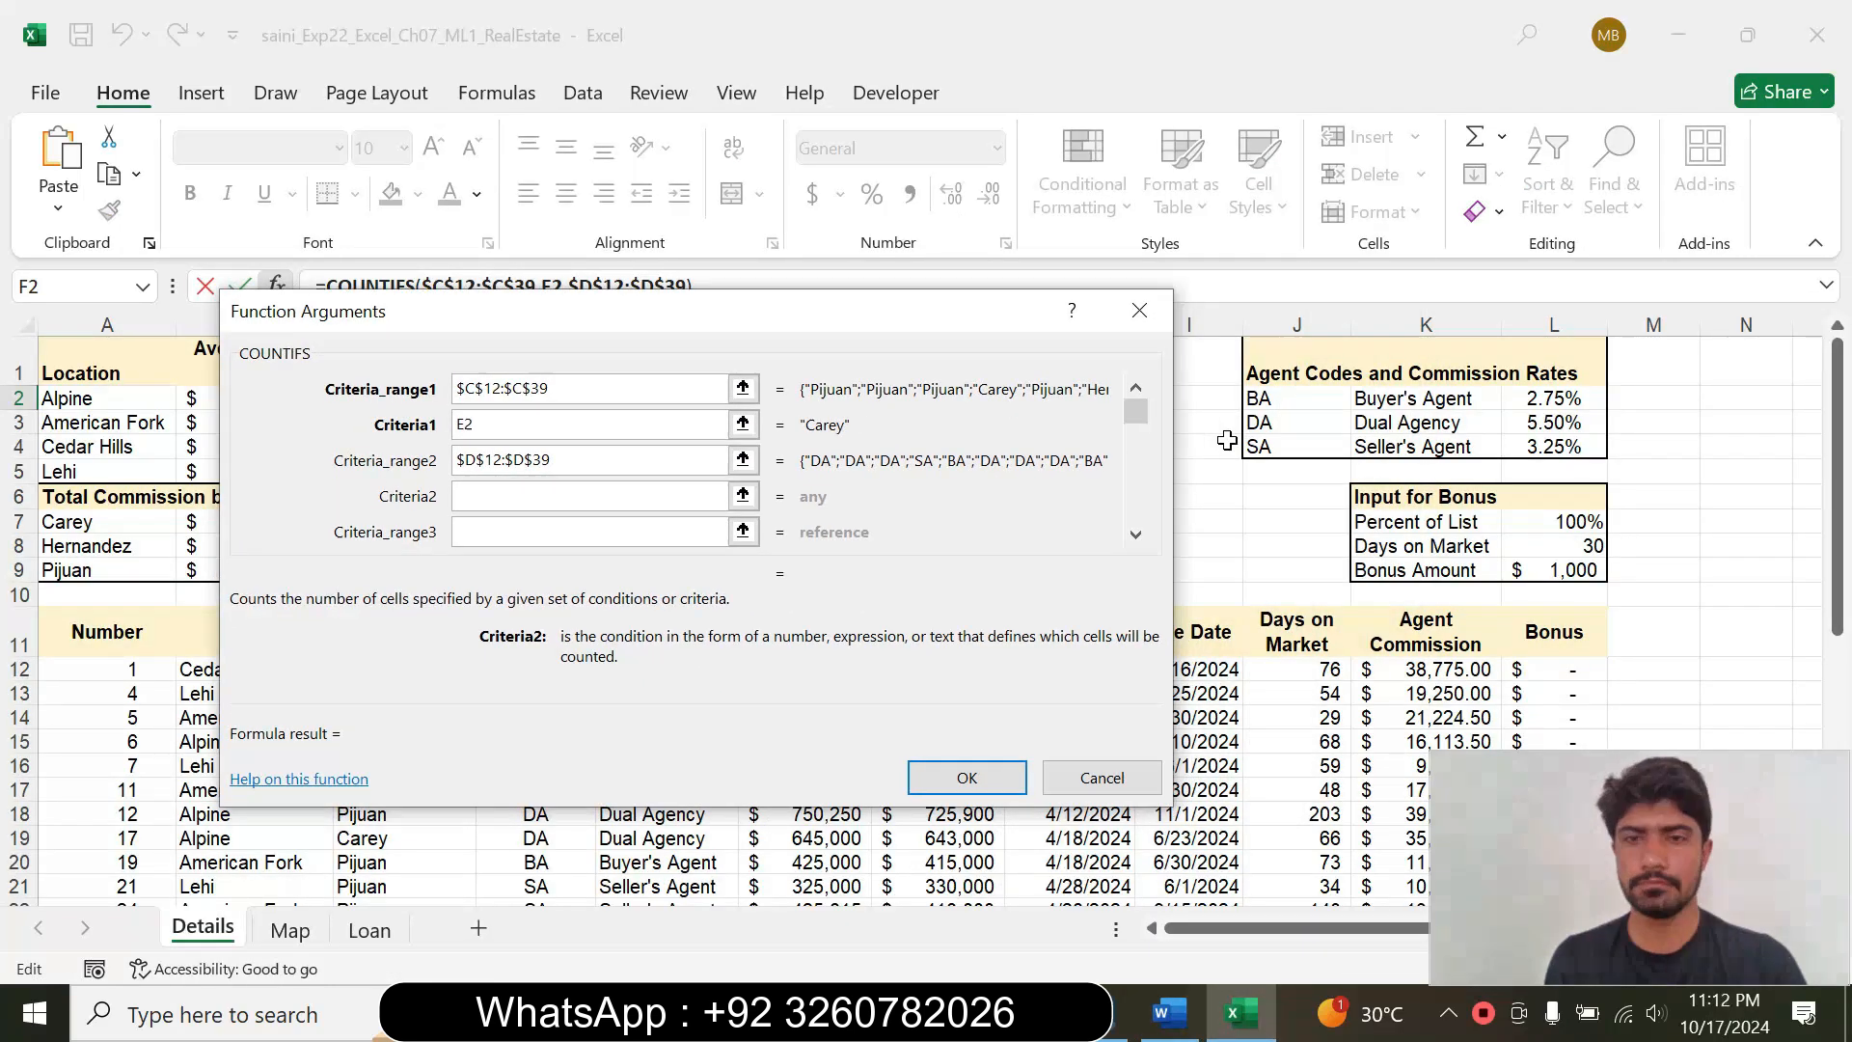
{"action": "left_click", "coordinate": [1297, 418]}
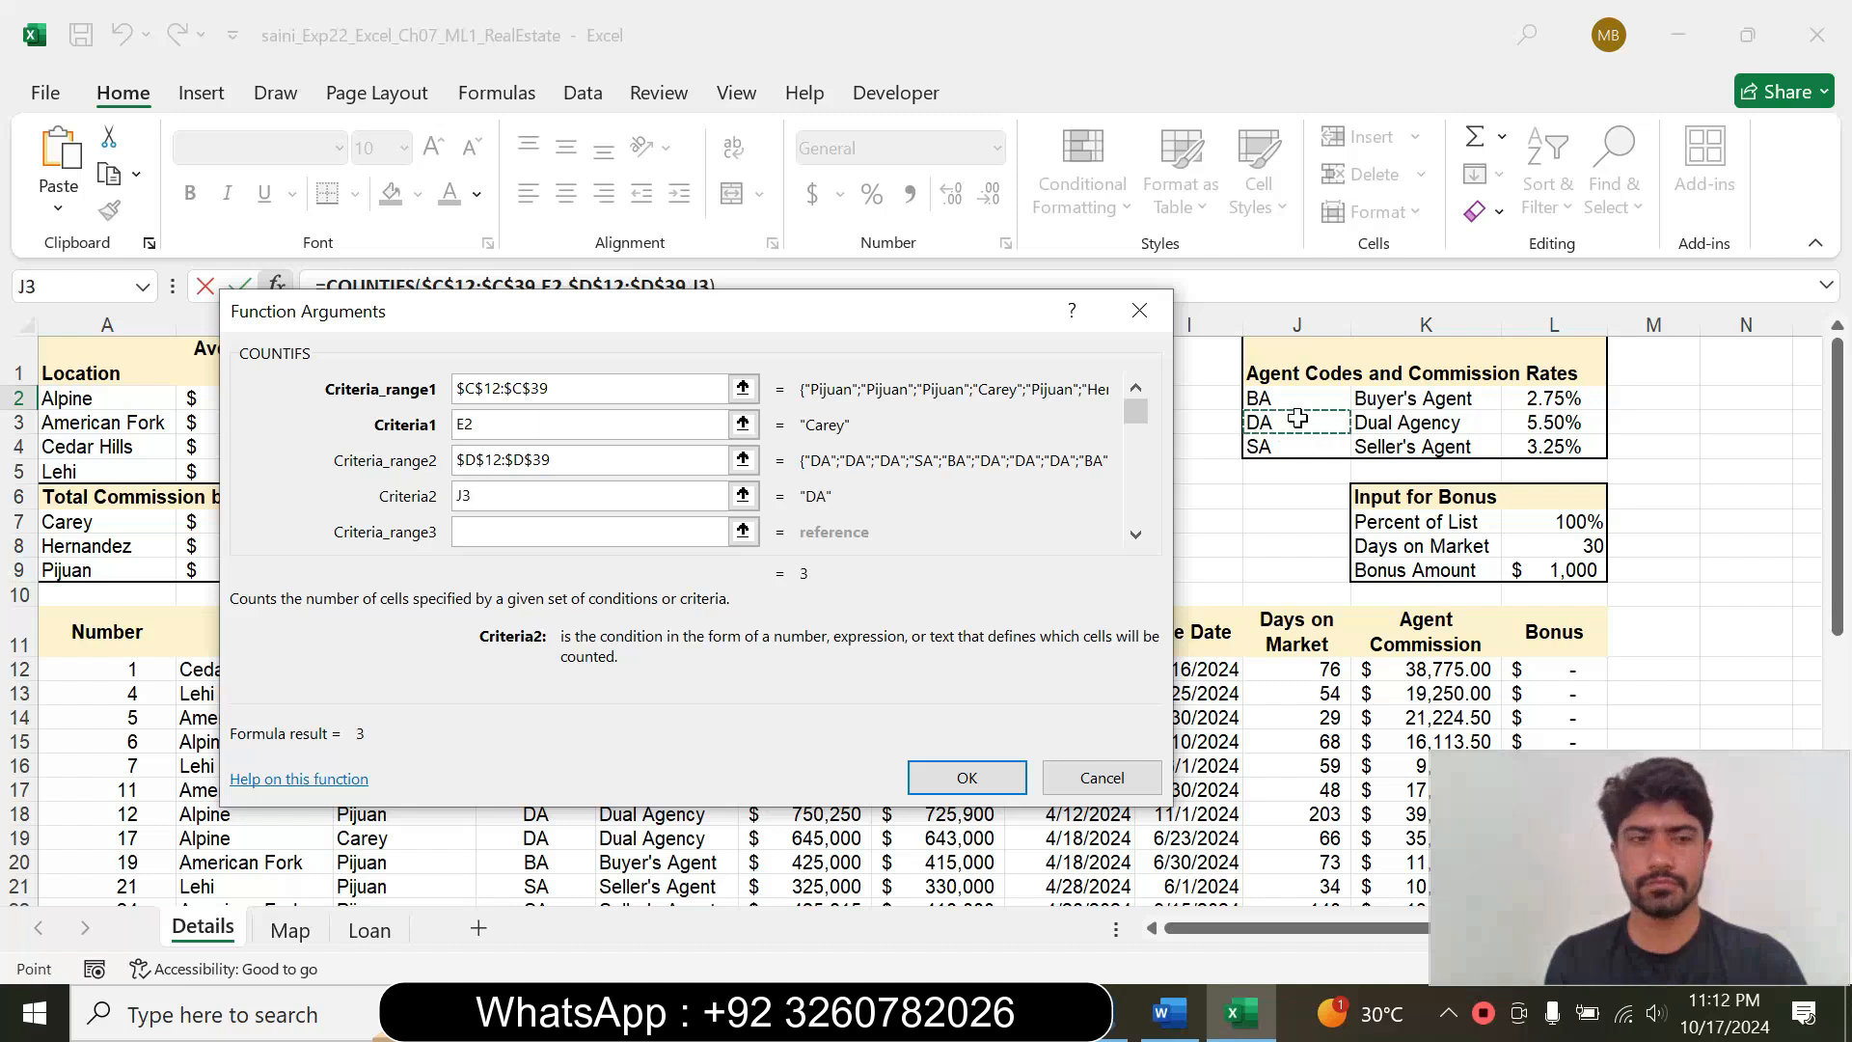
{"action": "key", "text": "F4"}
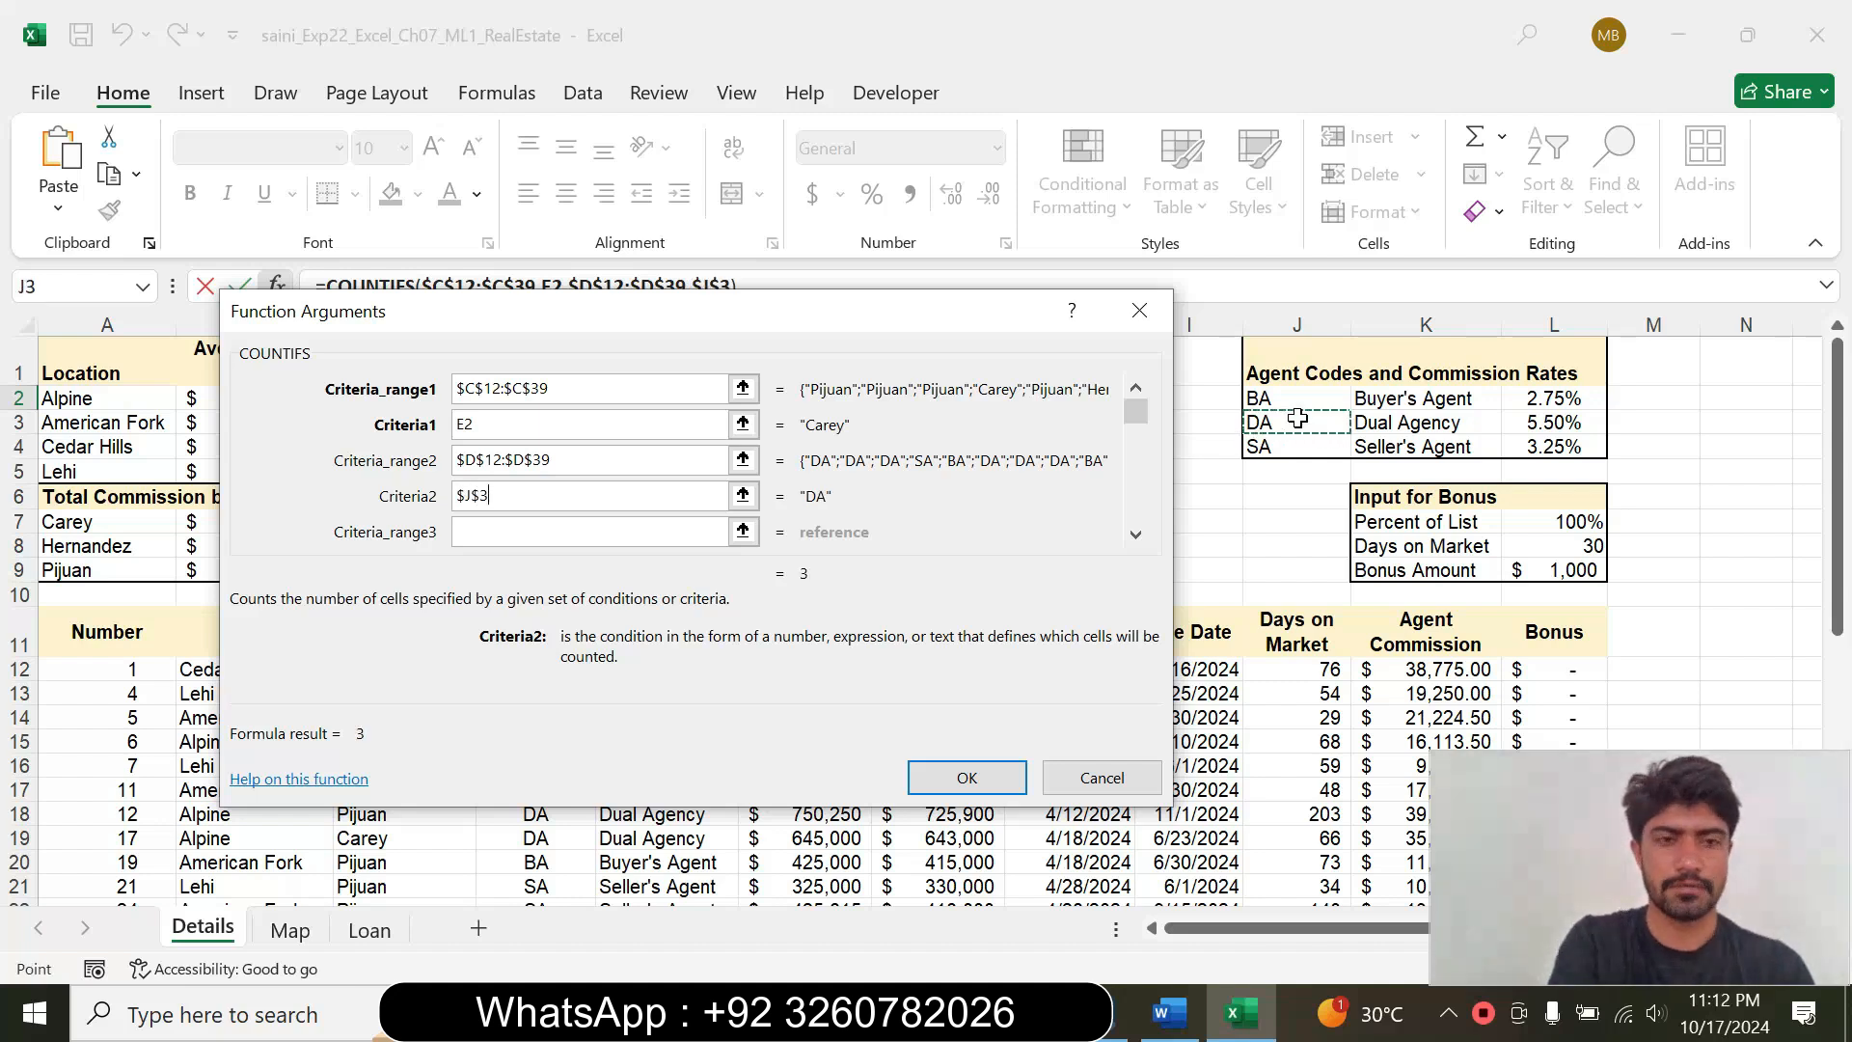
{"action": "left_click", "coordinate": [966, 779]}
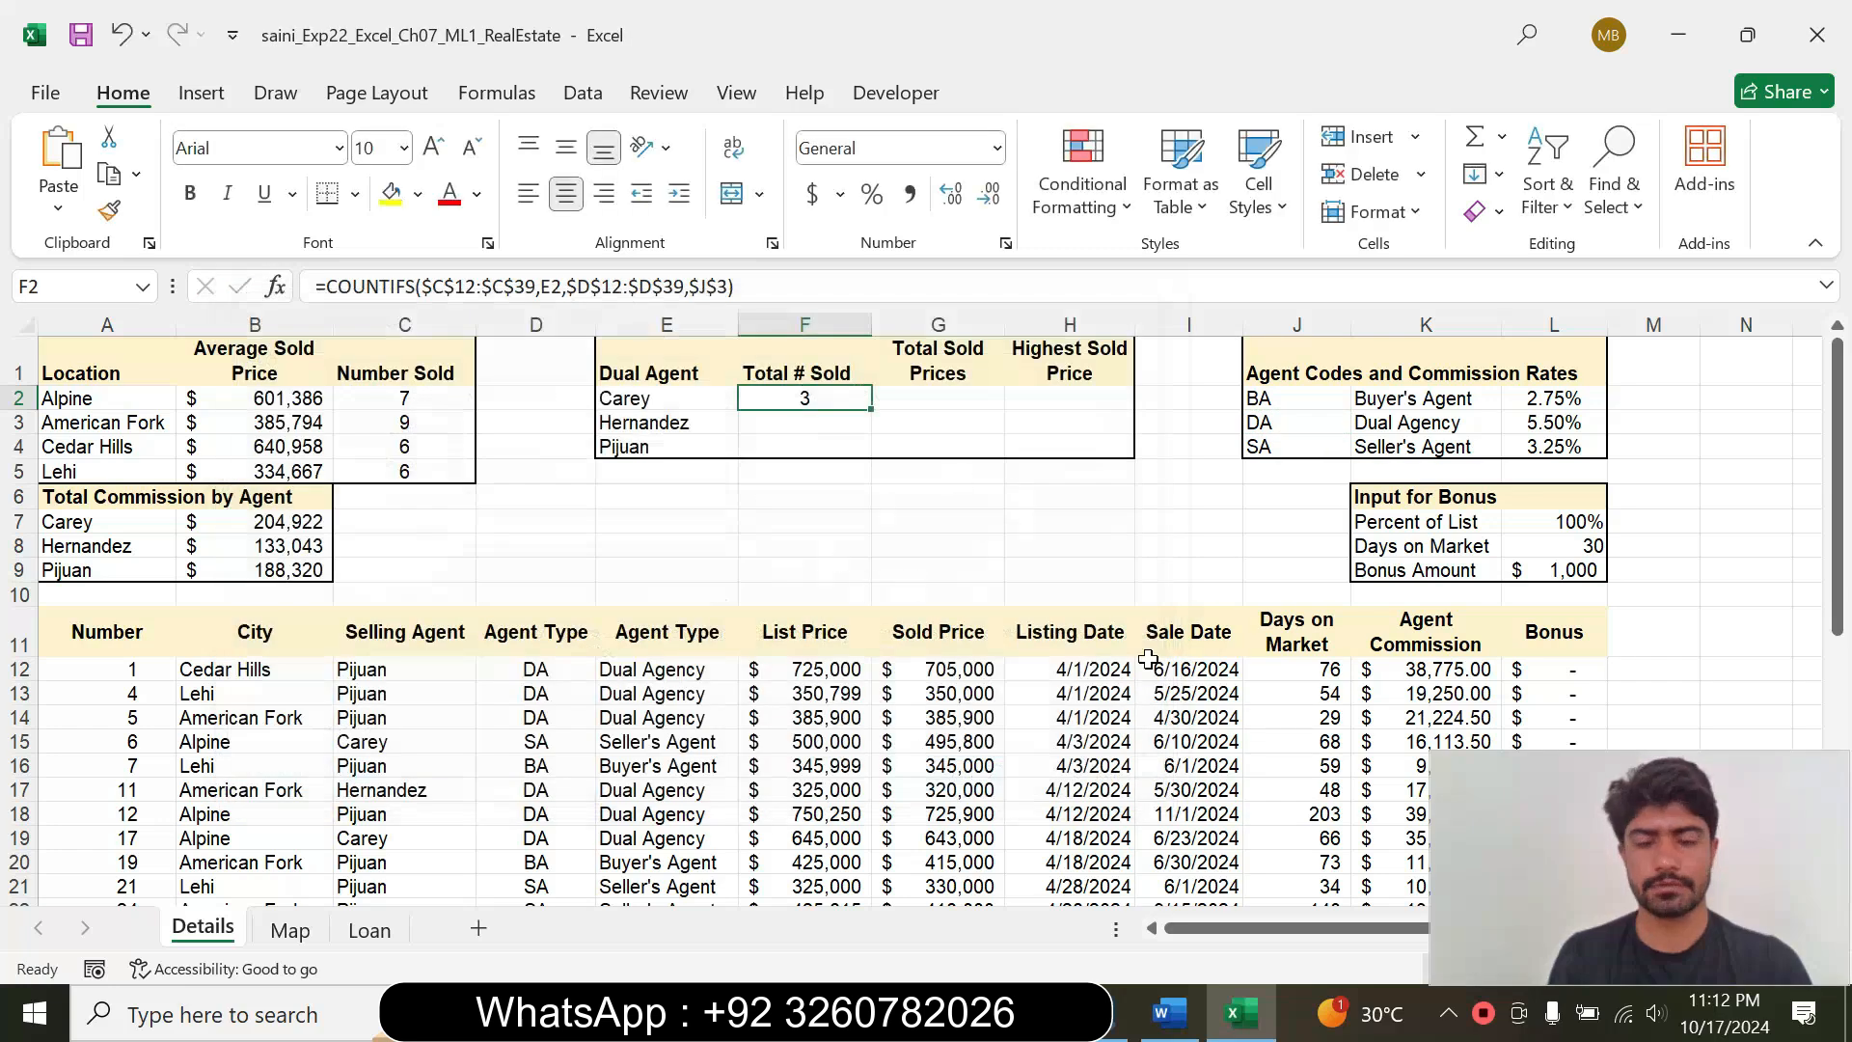
Step: Recheck step 9 in Word, then in Excel fill the COUNTIFS formula from F2 down to F3:F4 without formatting
{"action": "left_click", "coordinate": [1168, 1017]}
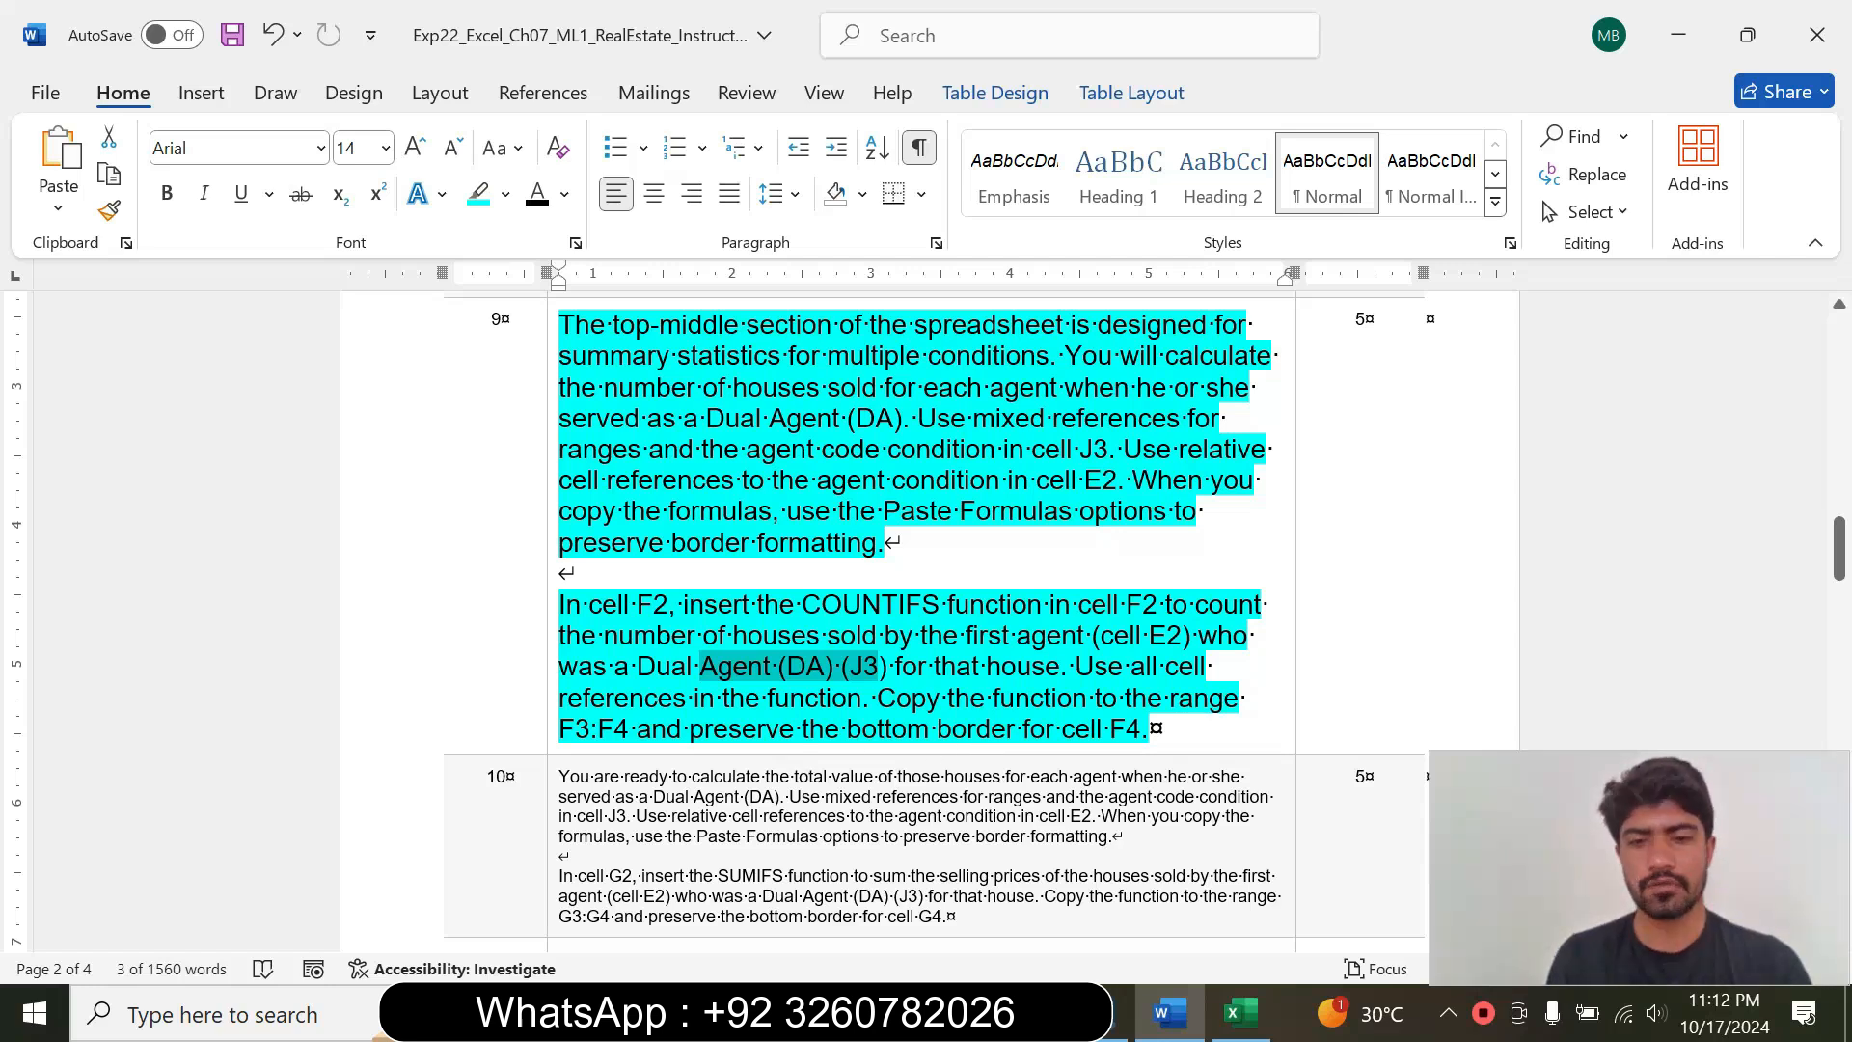
{"action": "left_click", "coordinate": [1241, 1013]}
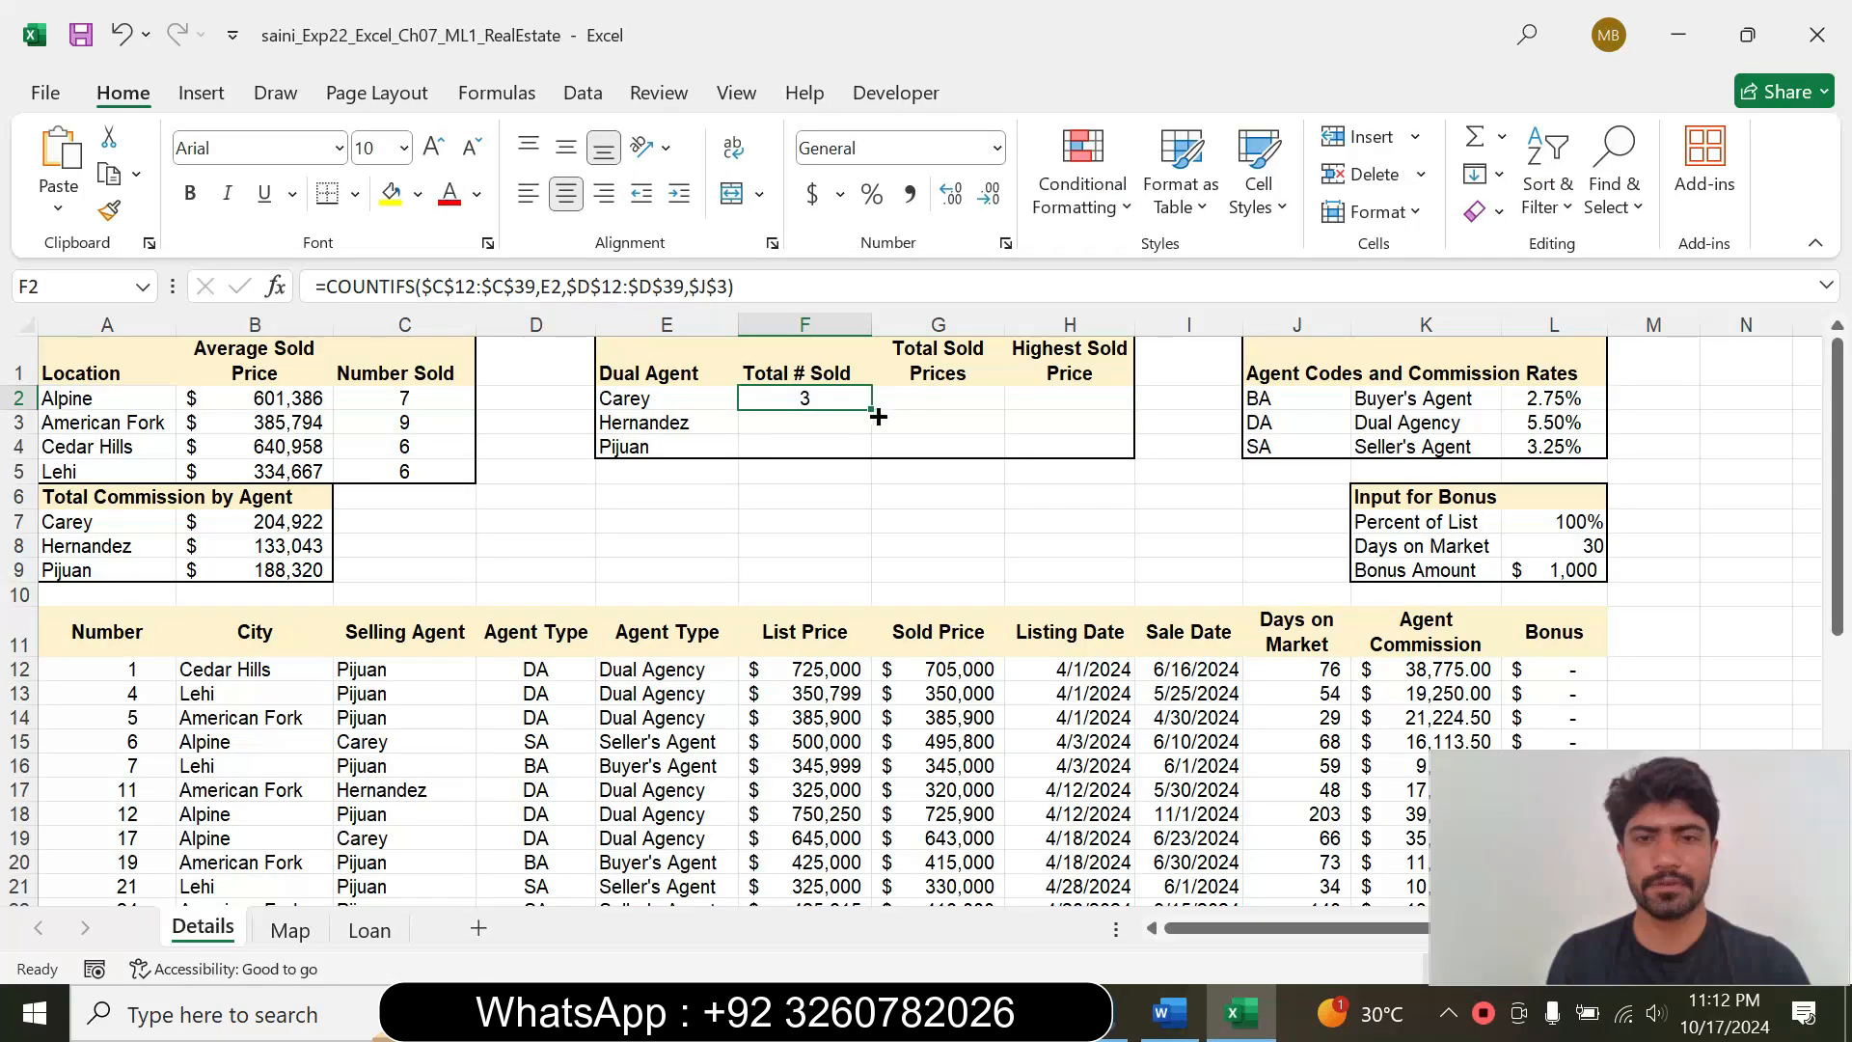
{"action": "left_click_drag", "start_coordinate": [869, 415], "coordinate": [875, 446]}
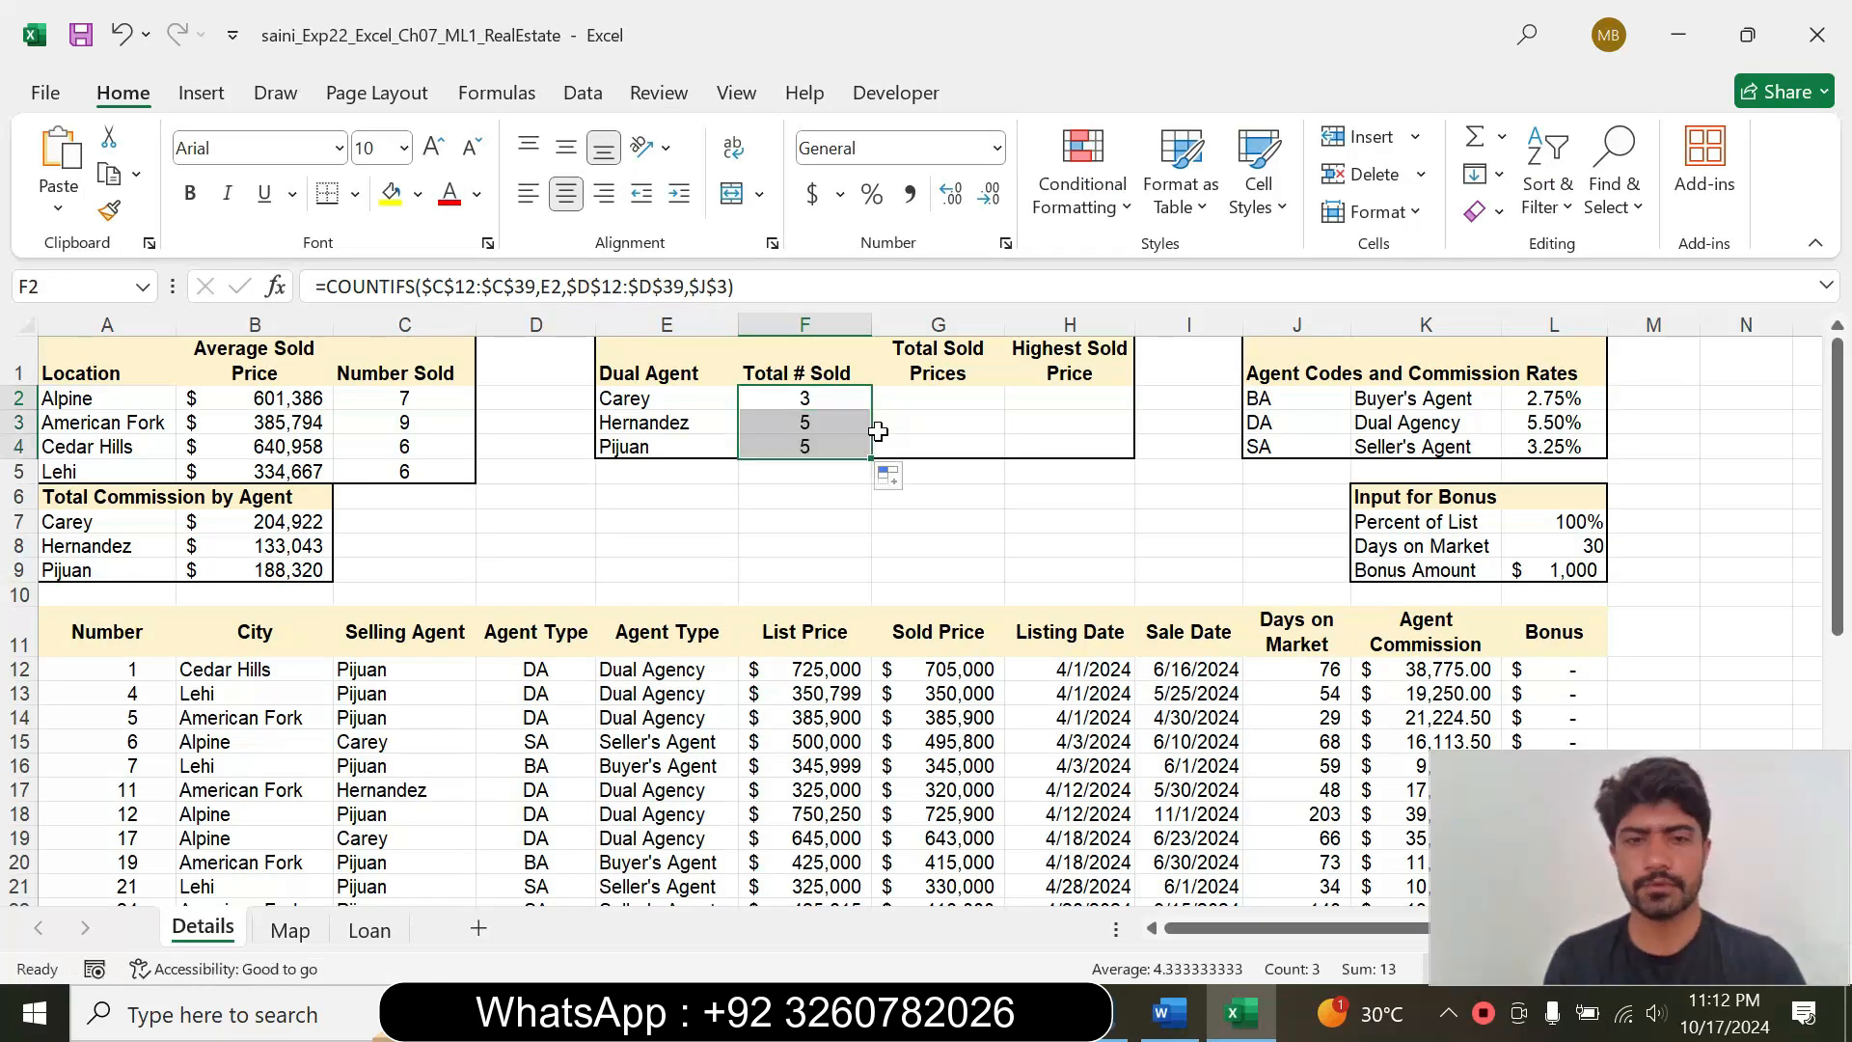
{"action": "left_click", "coordinate": [906, 479]}
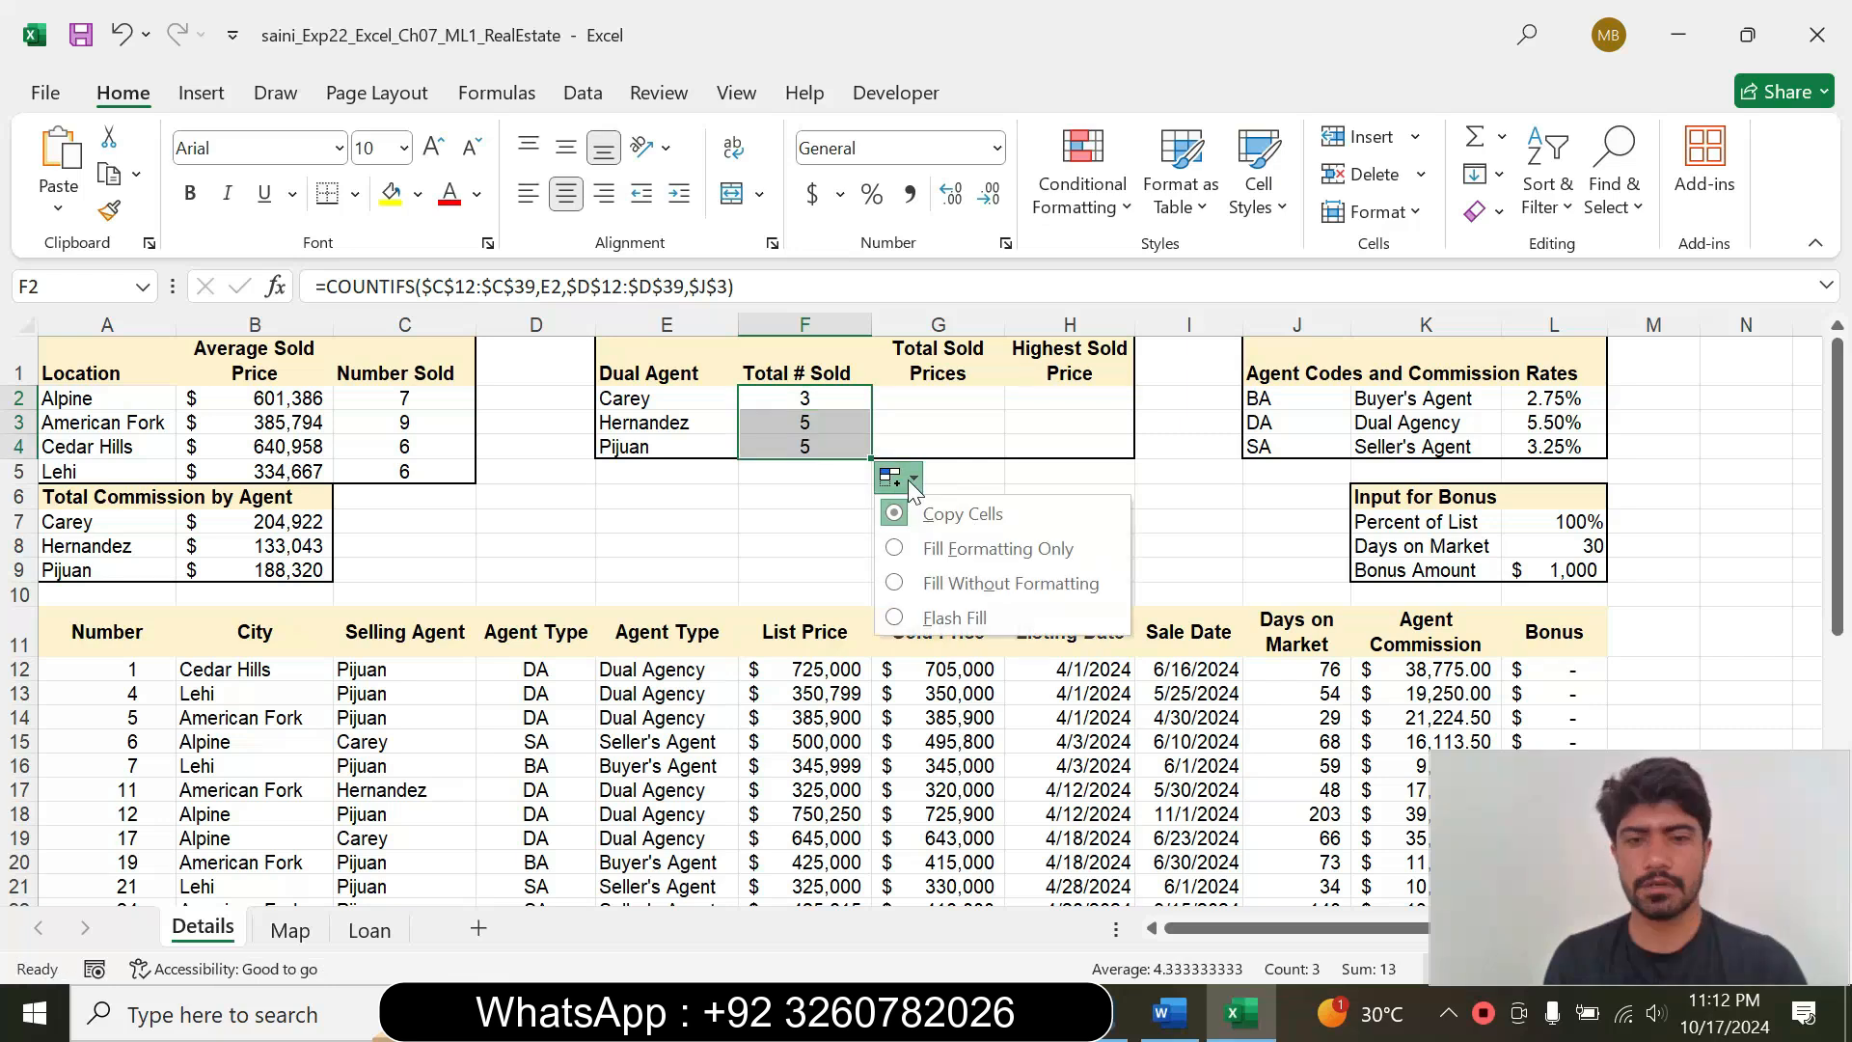
{"action": "left_click", "coordinate": [938, 584]}
{"action": "left_click", "coordinate": [848, 540]}
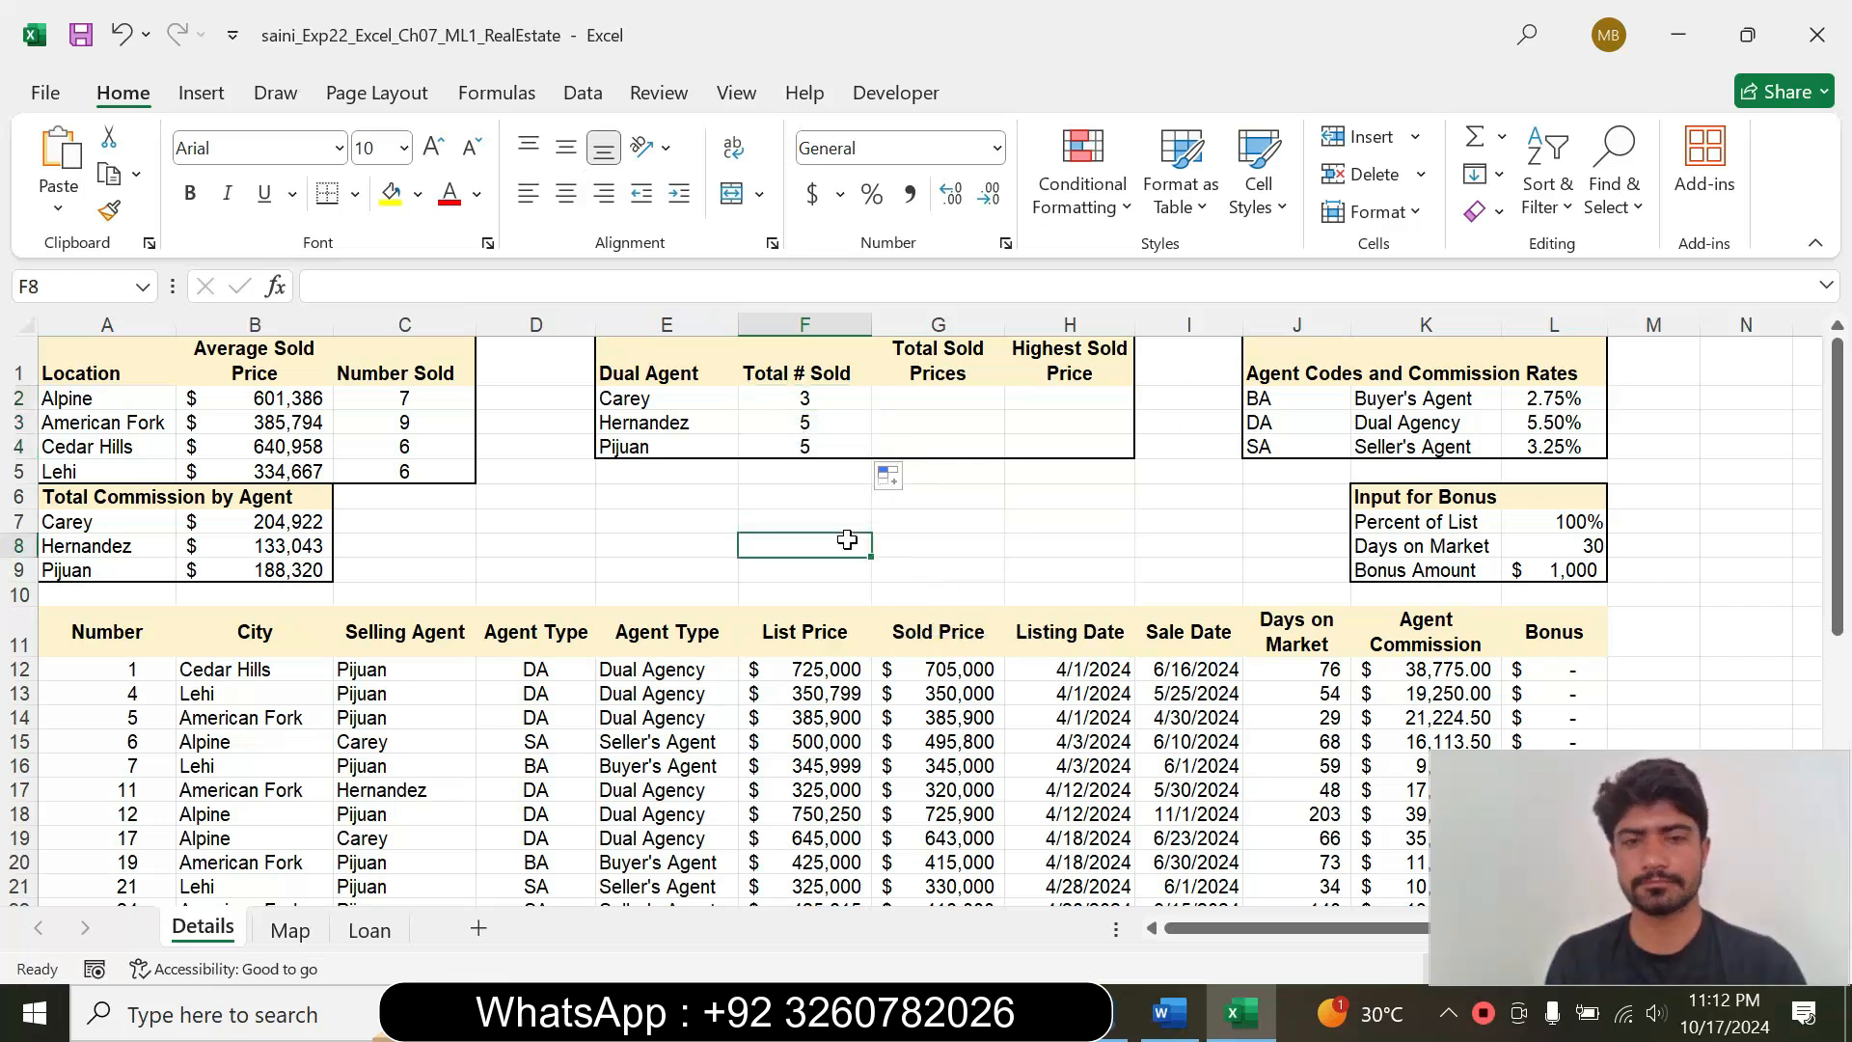
Step: Switch to Word and set the step 9 instructions back to 9 pt text with no highlight color
{"action": "left_click", "coordinate": [1167, 1013]}
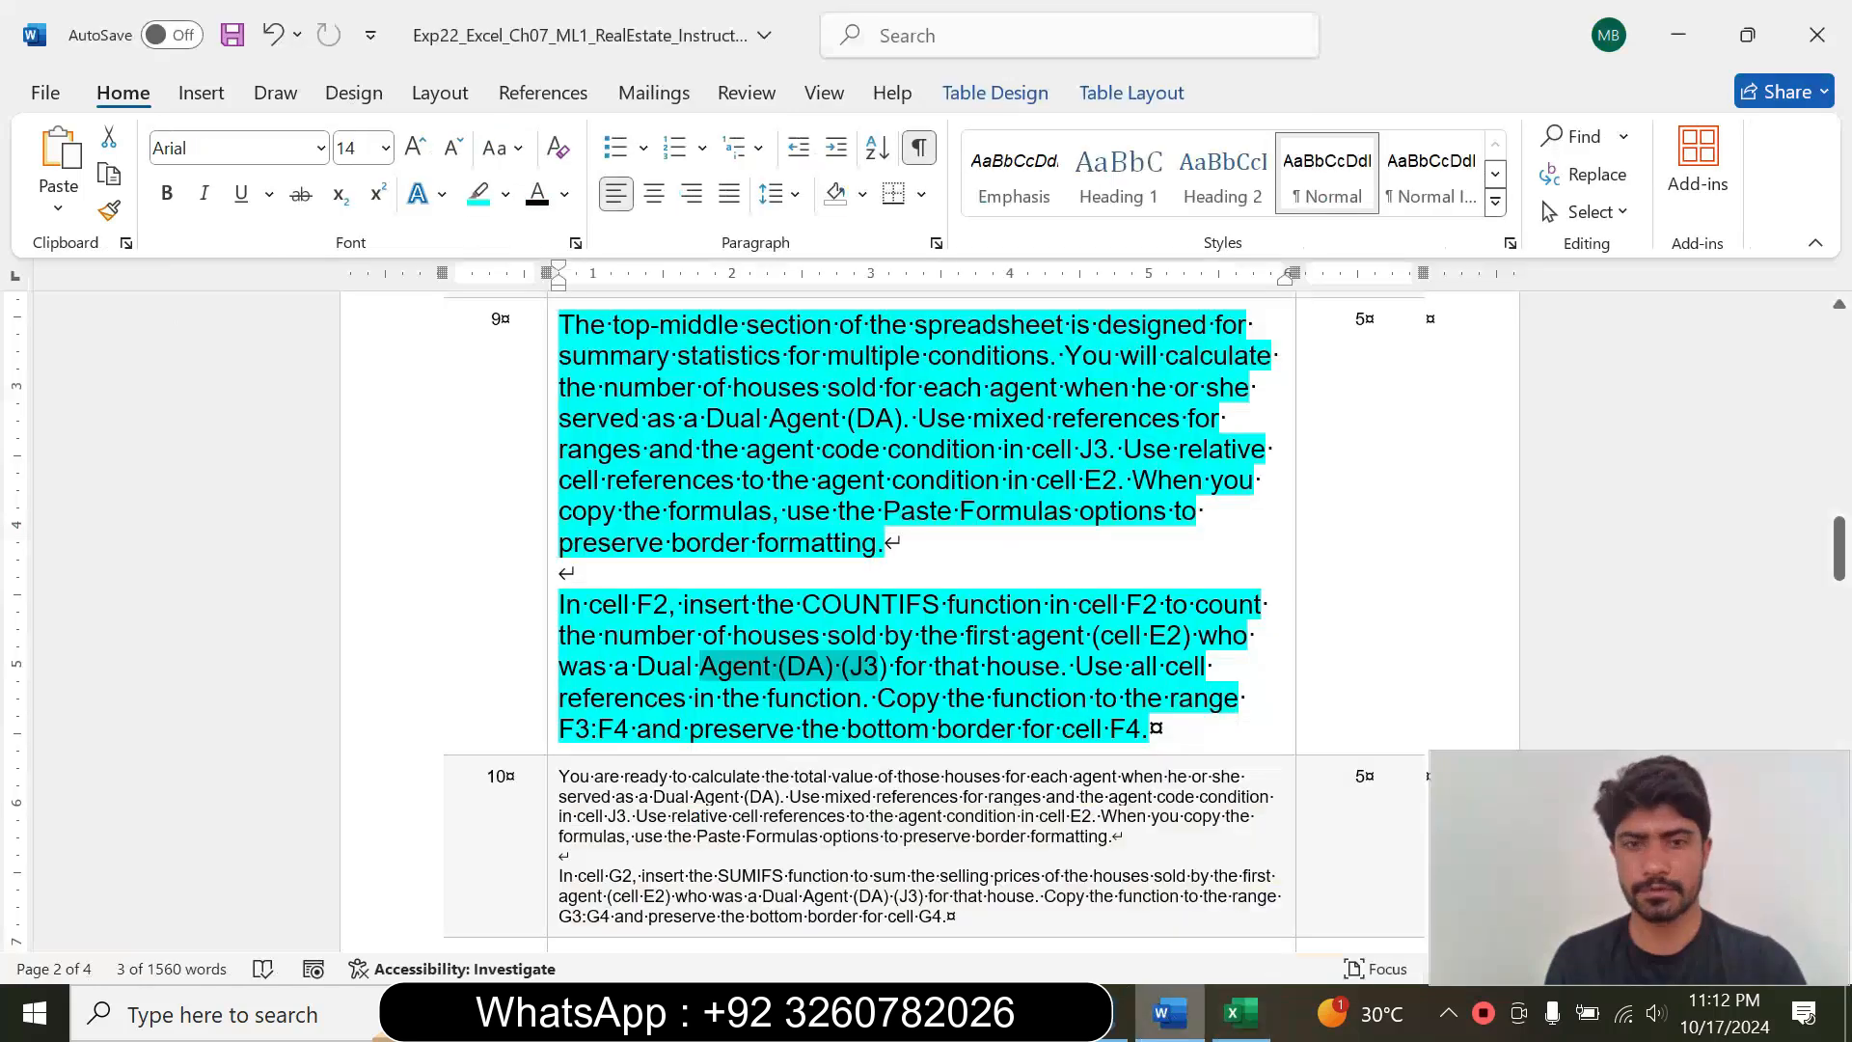
{"action": "left_click", "coordinate": [549, 581]}
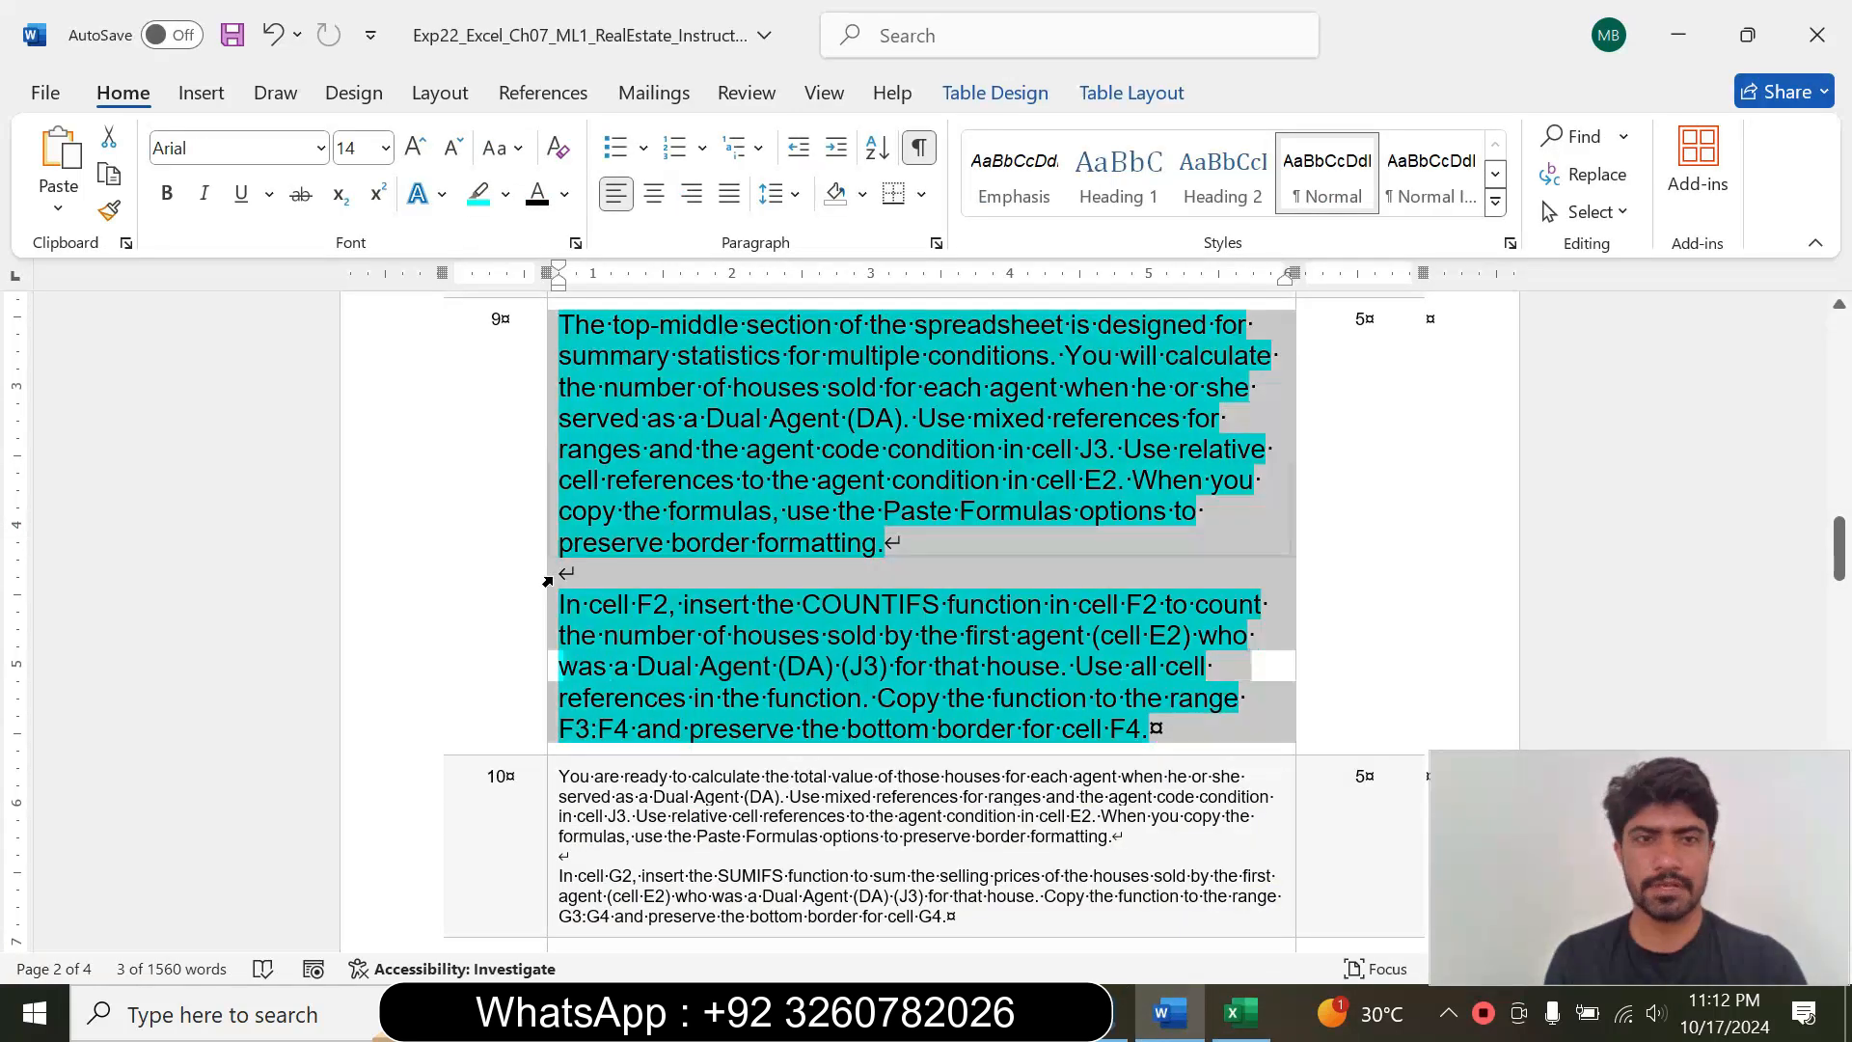
{"action": "left_click", "coordinate": [723, 486]}
{"action": "left_click", "coordinate": [693, 561]}
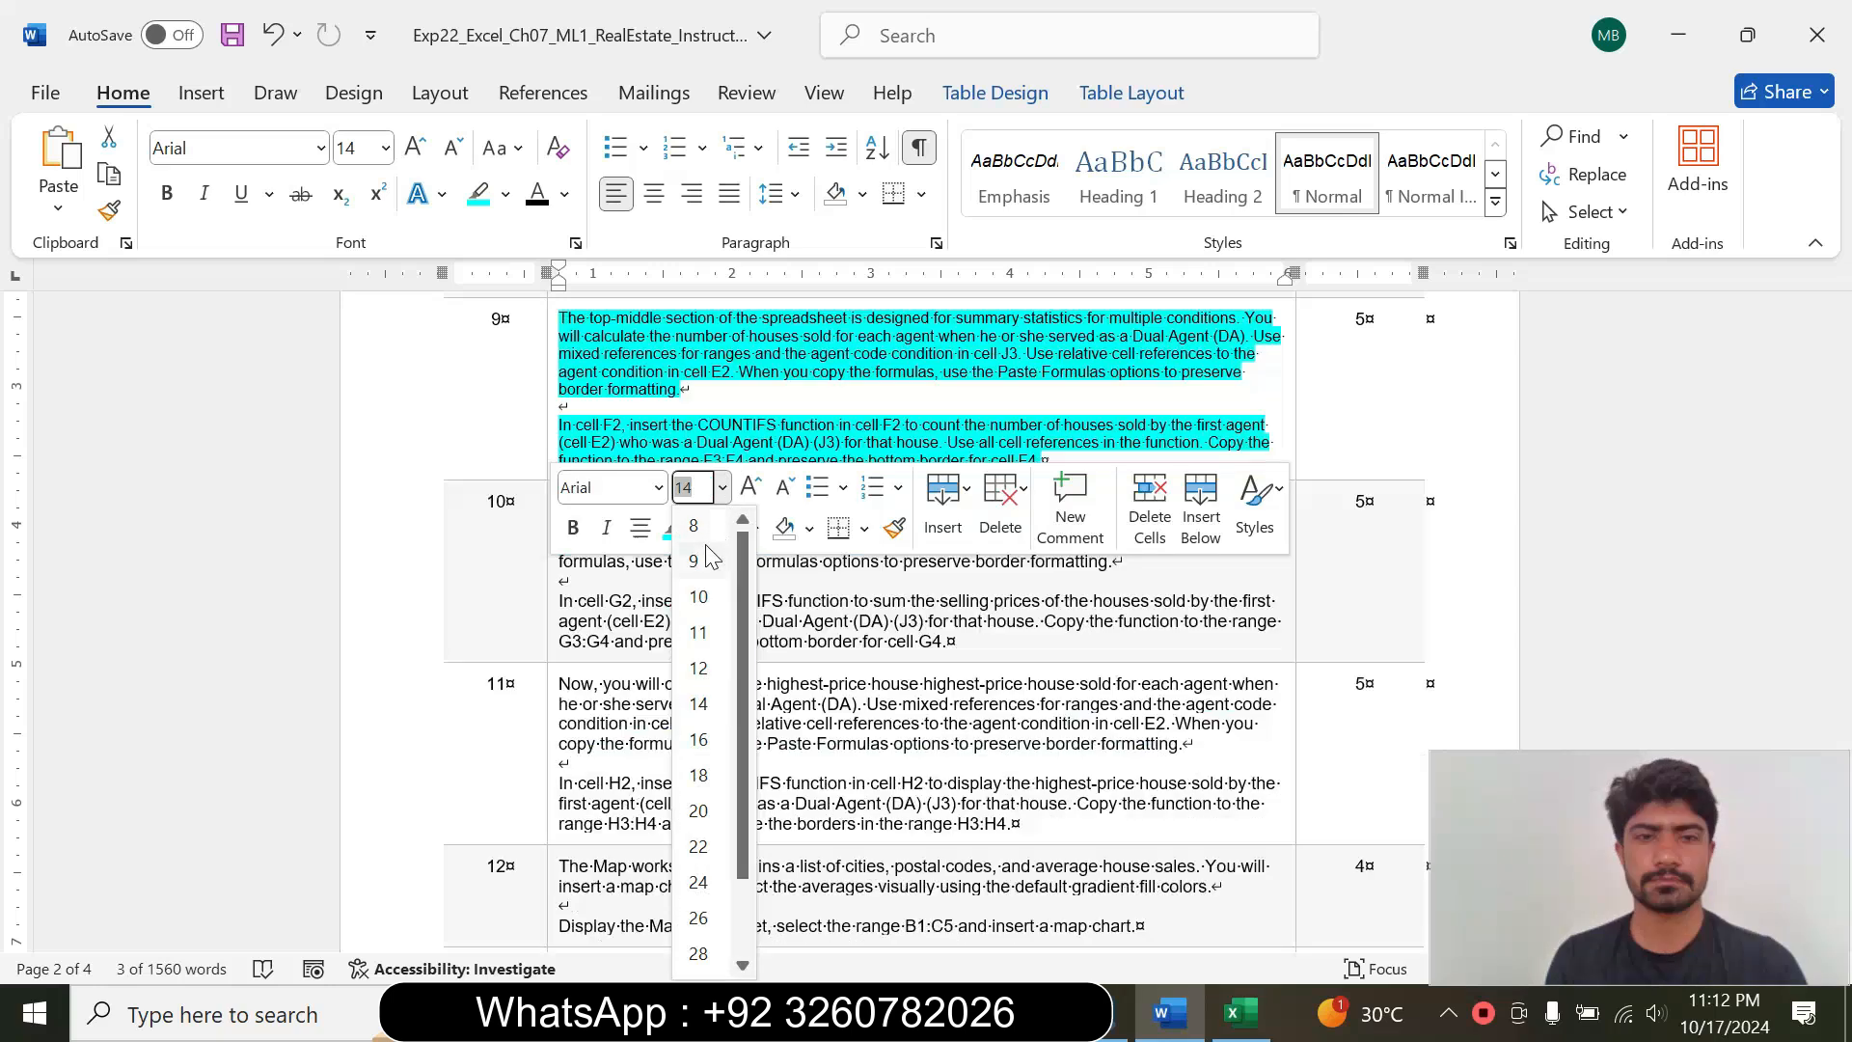
{"action": "left_click", "coordinate": [699, 528]}
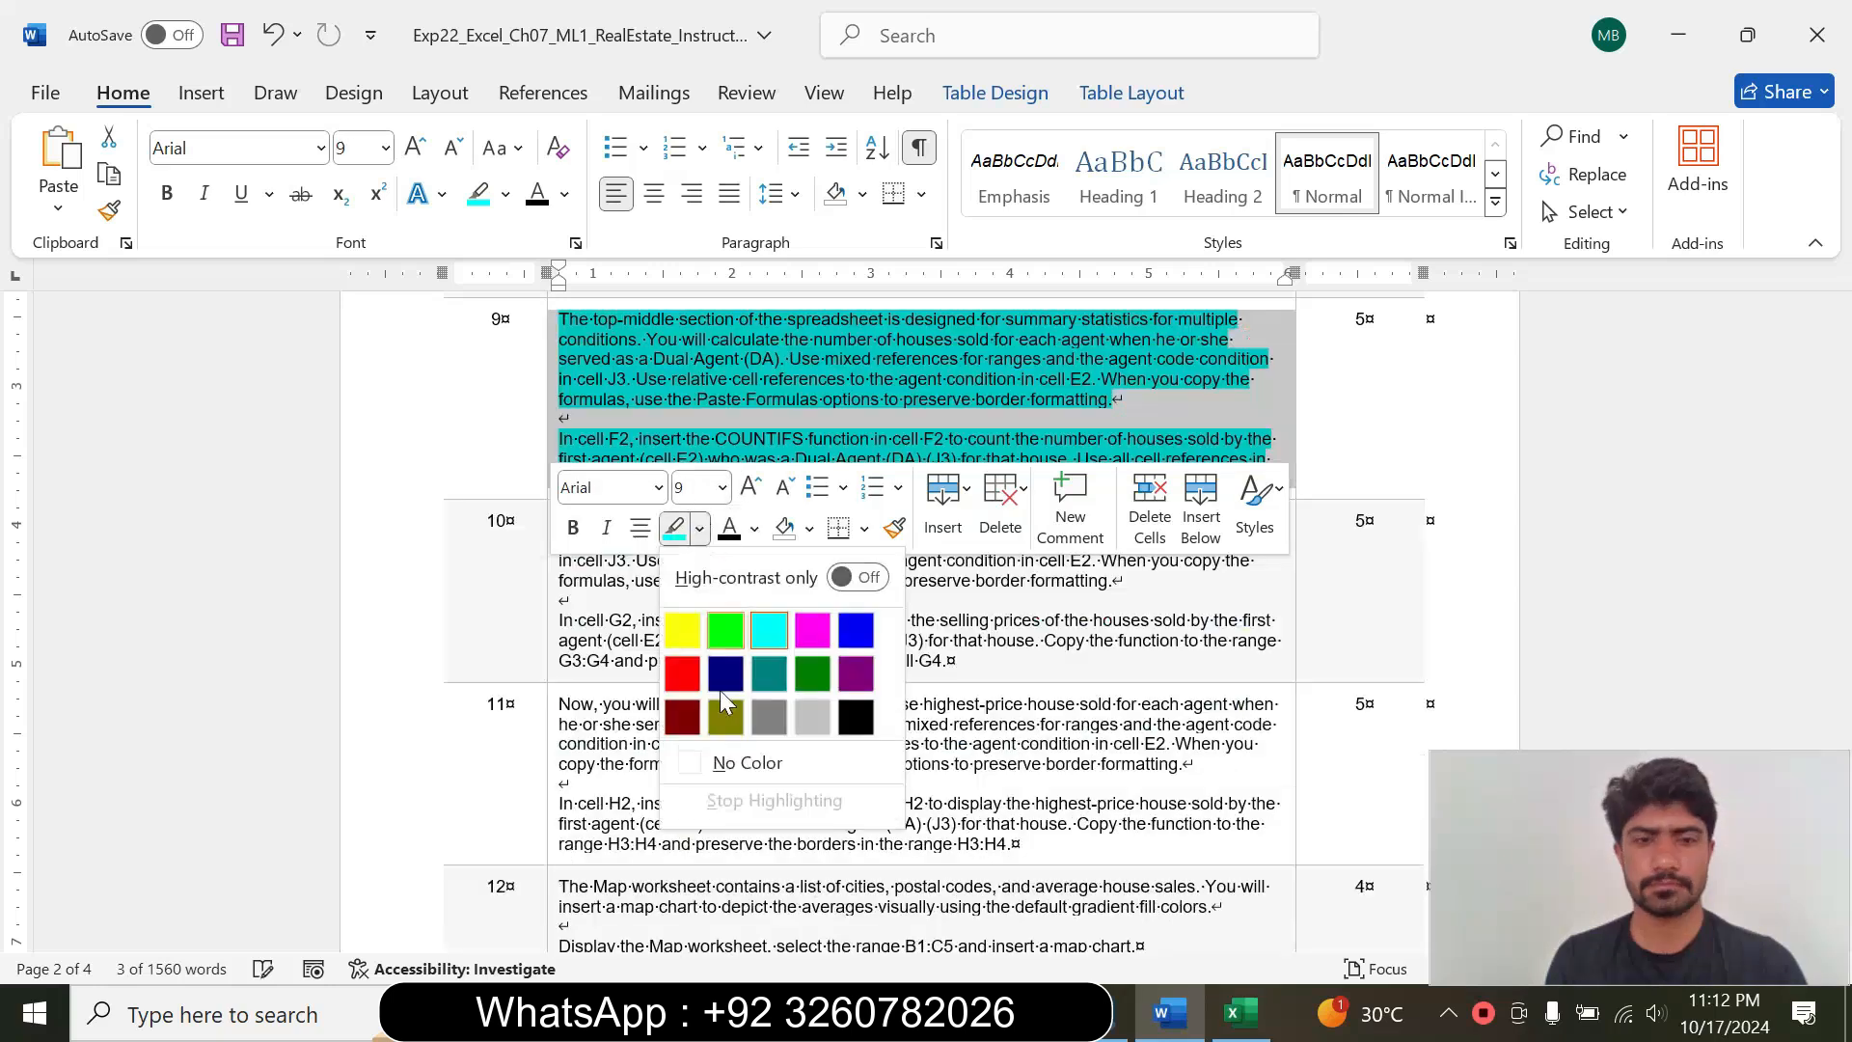
{"action": "left_click", "coordinate": [726, 763]}
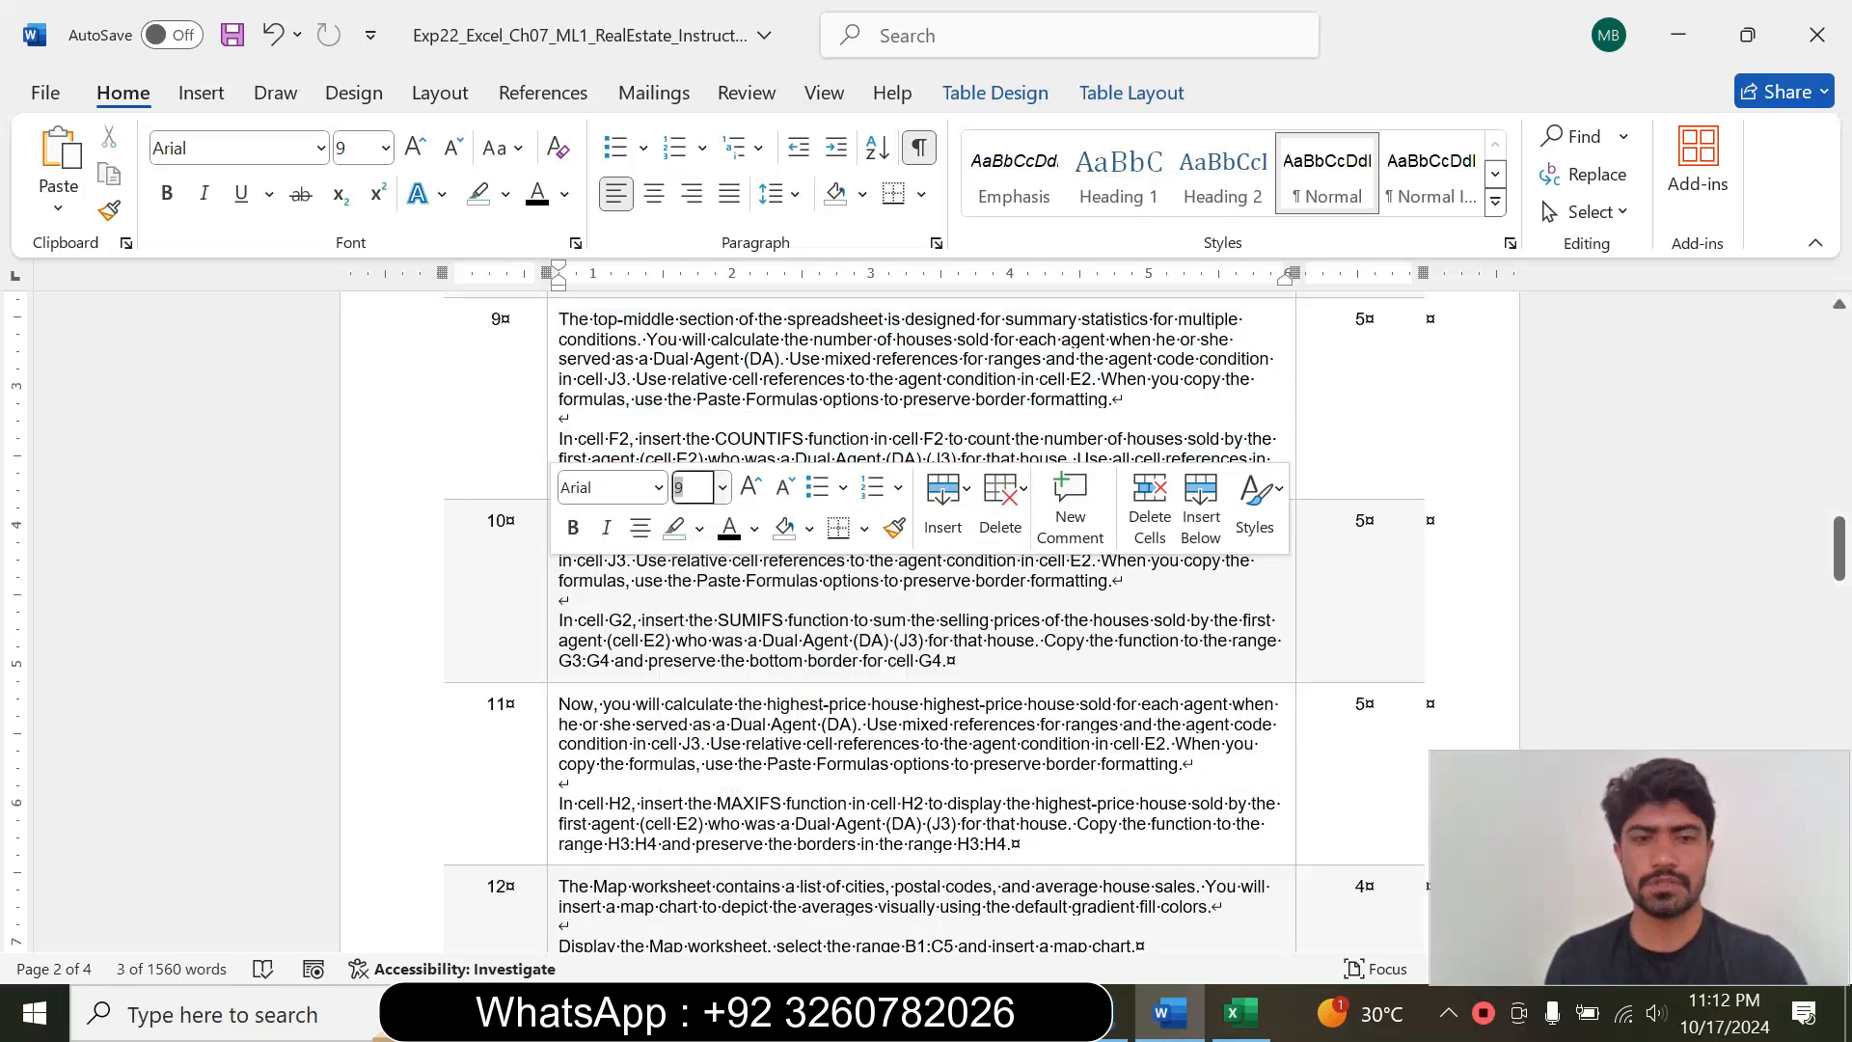
Step: Enlarge the step 10 instructions to 14 pt and highlight them in turquoise
{"action": "left_click", "coordinate": [549, 647]}
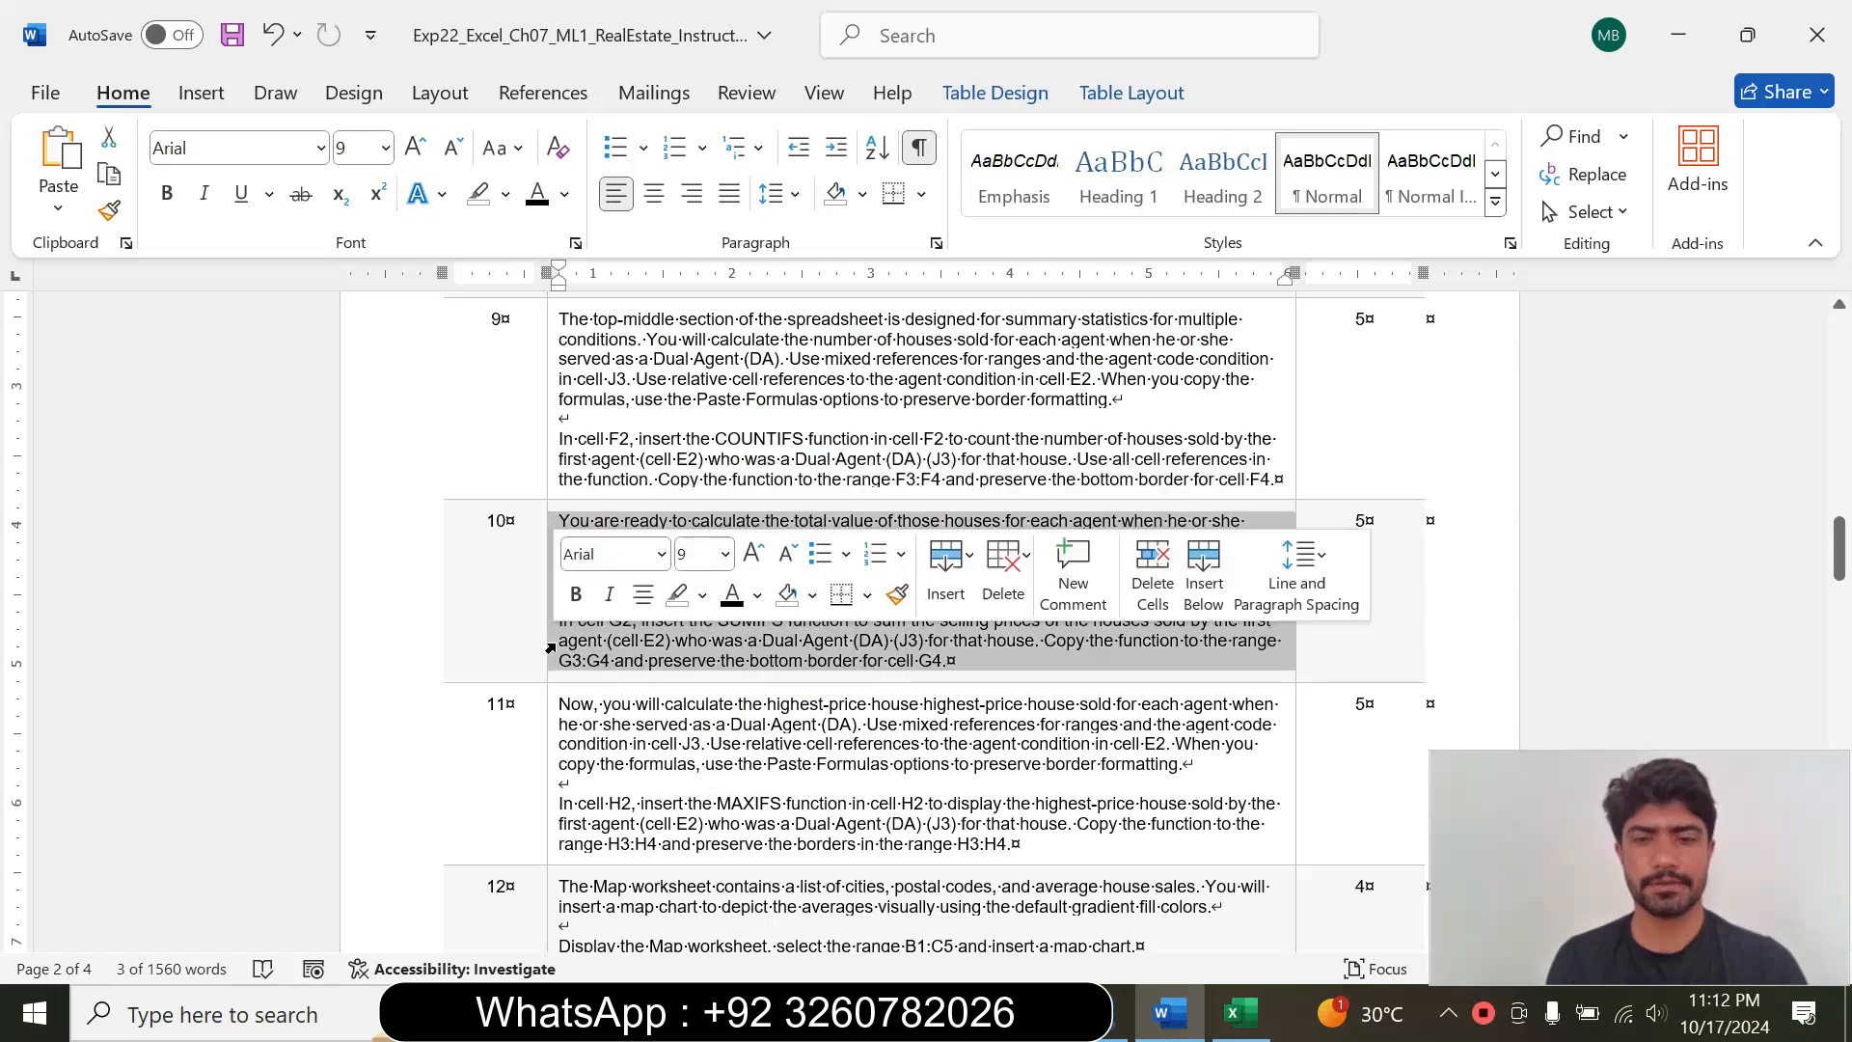
{"action": "left_click", "coordinate": [725, 554]}
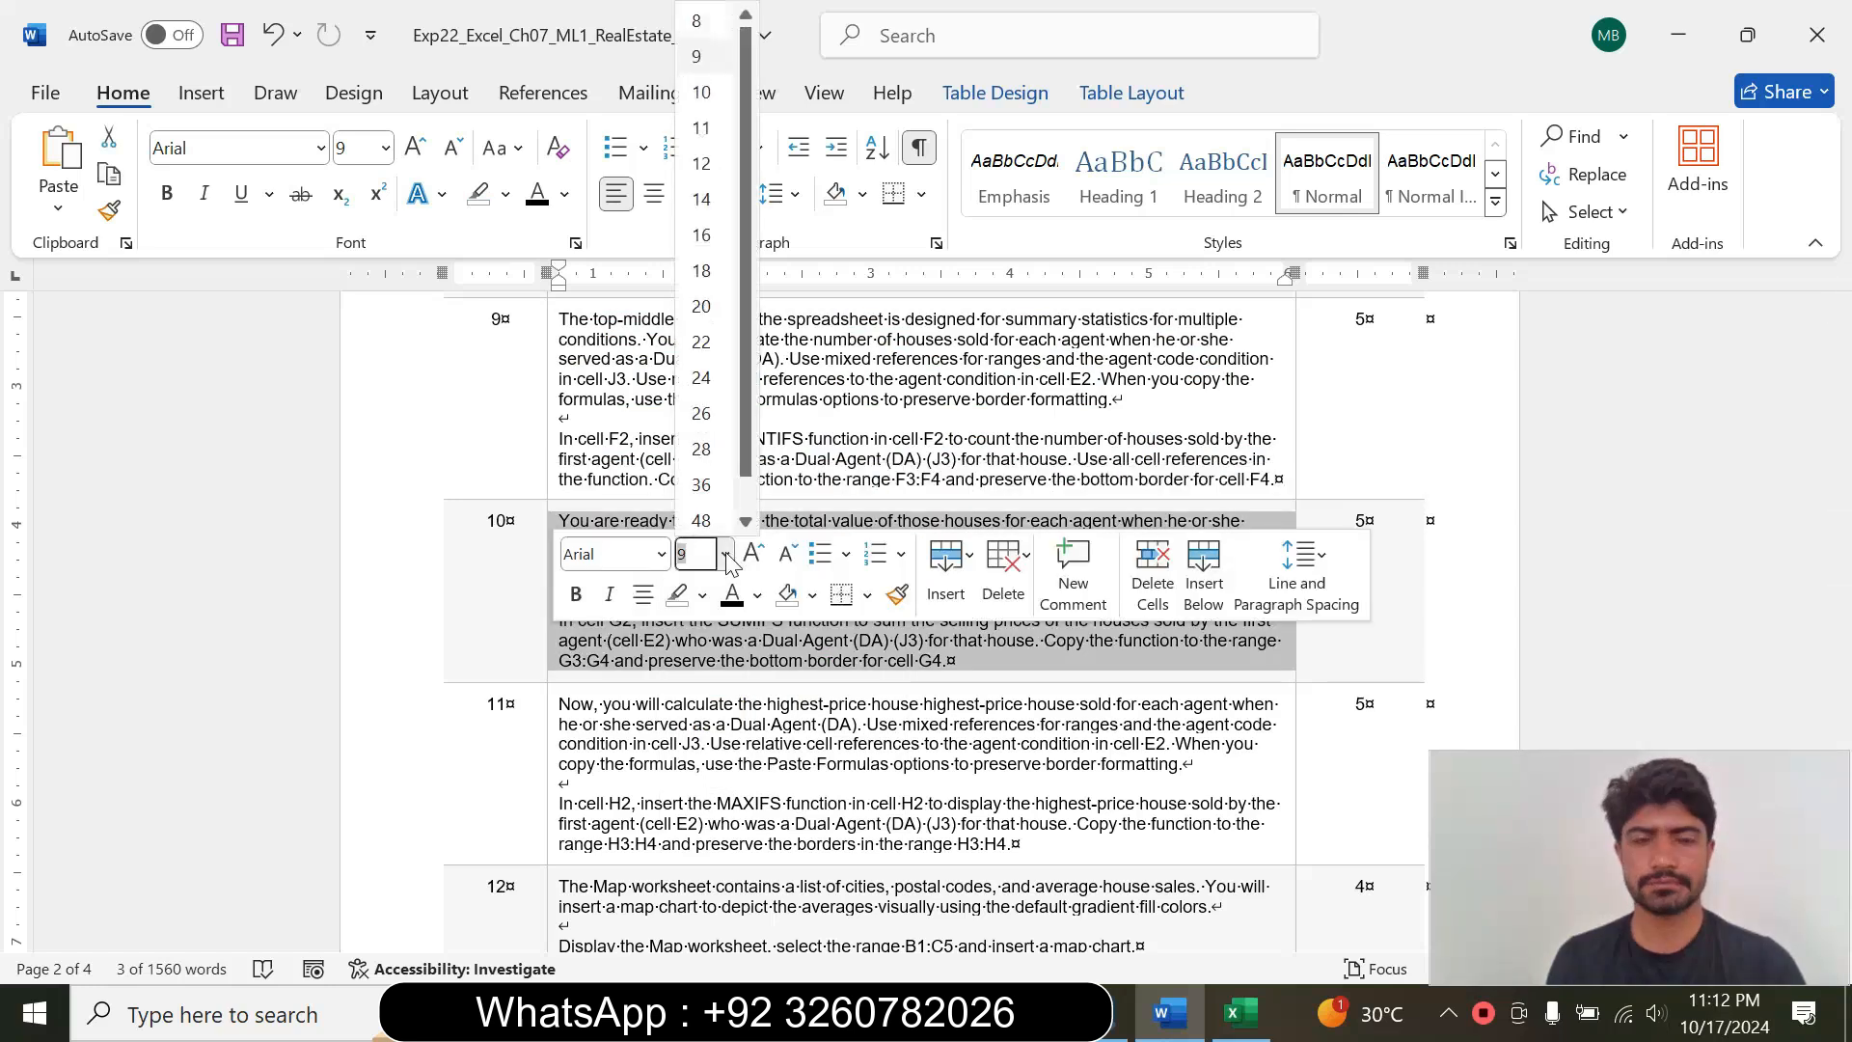
{"action": "left_click", "coordinate": [701, 198]}
{"action": "left_click", "coordinate": [507, 196]}
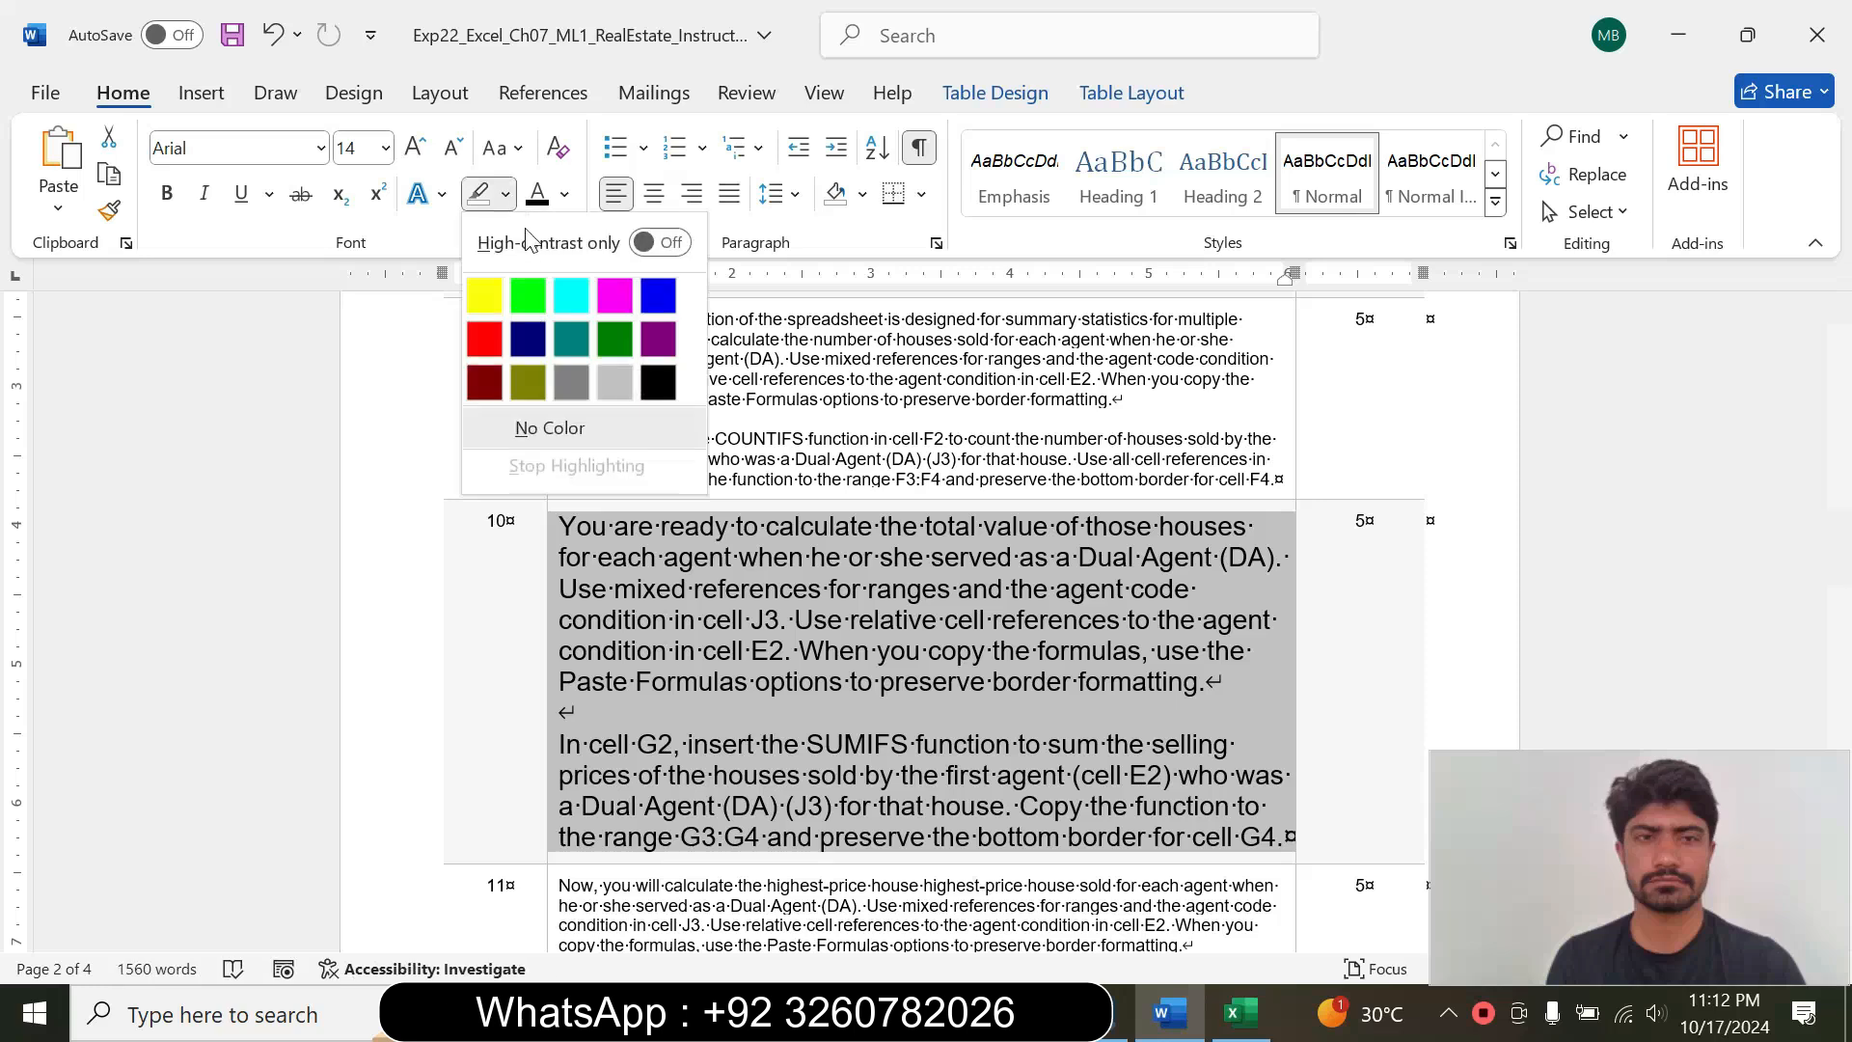
{"action": "left_click", "coordinate": [566, 287]}
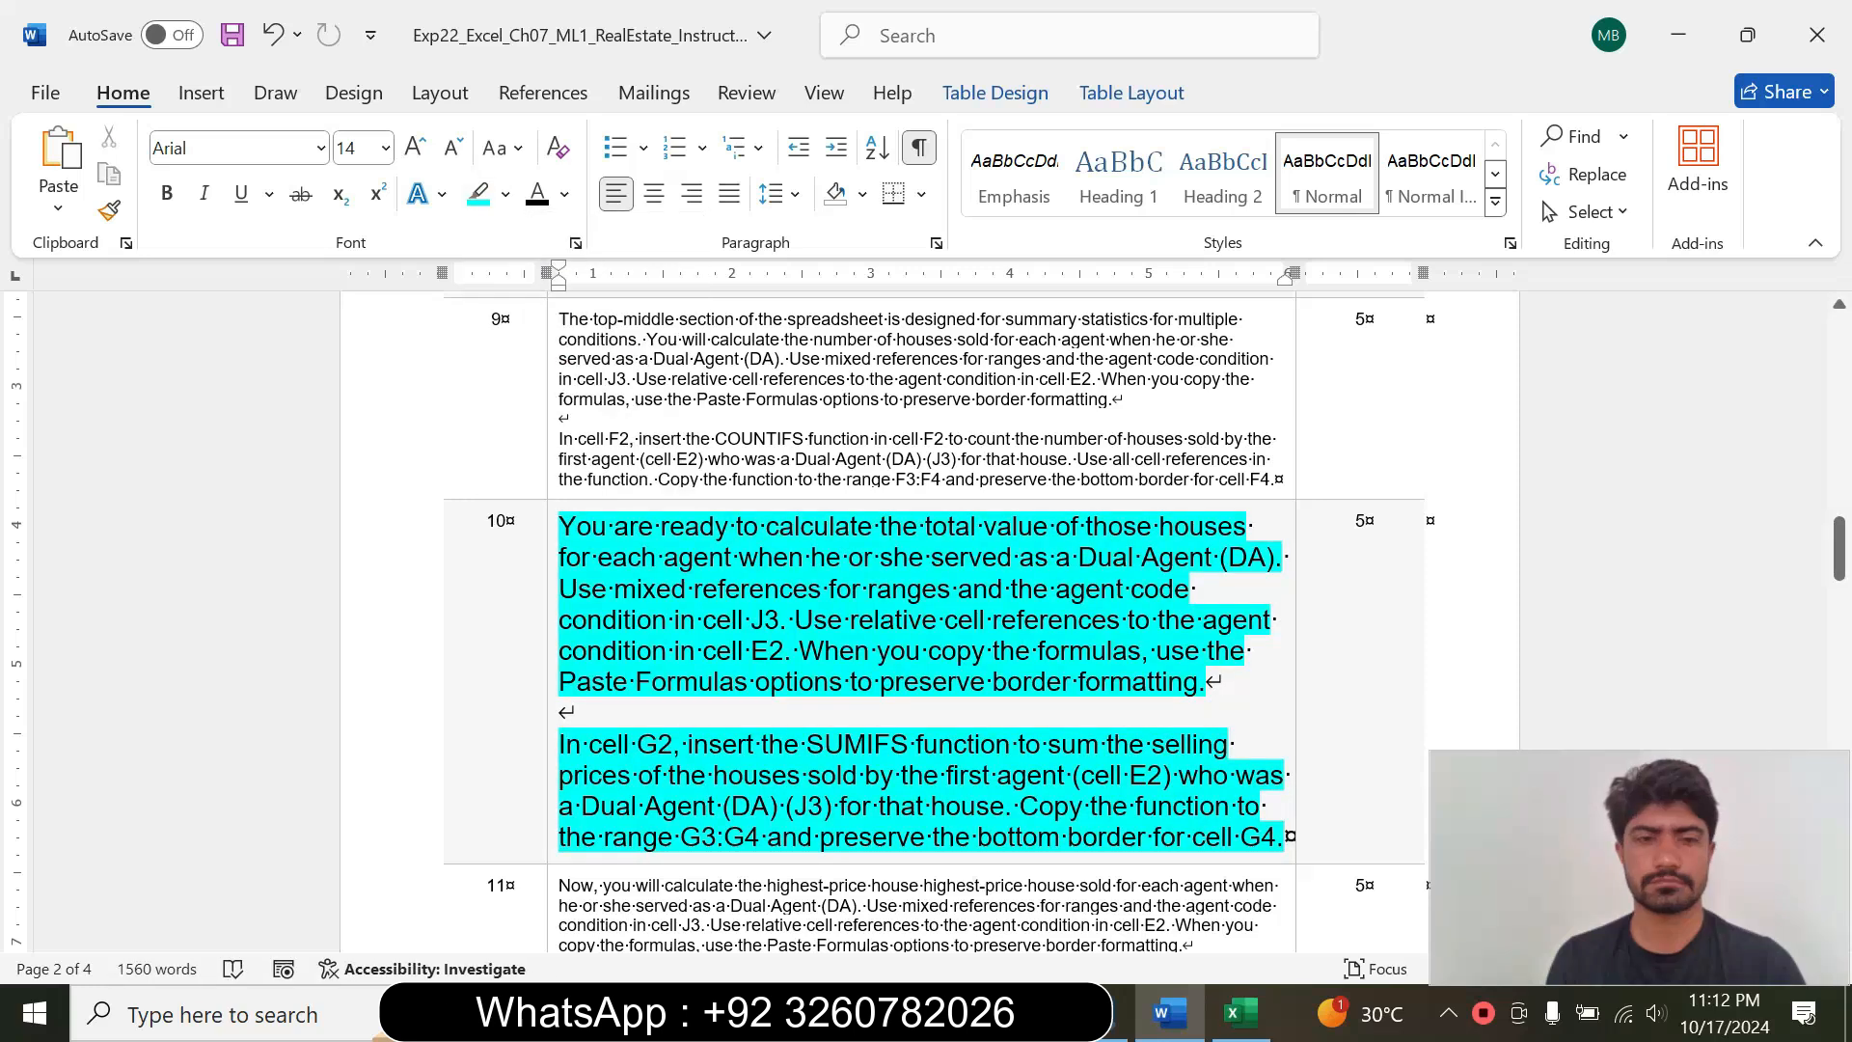
Step: Read the second paragraph of step 10, marking the part about the SUMIFS function in cell G2
{"action": "left_click_drag", "start_coordinate": [560, 744], "coordinate": [1287, 837]}
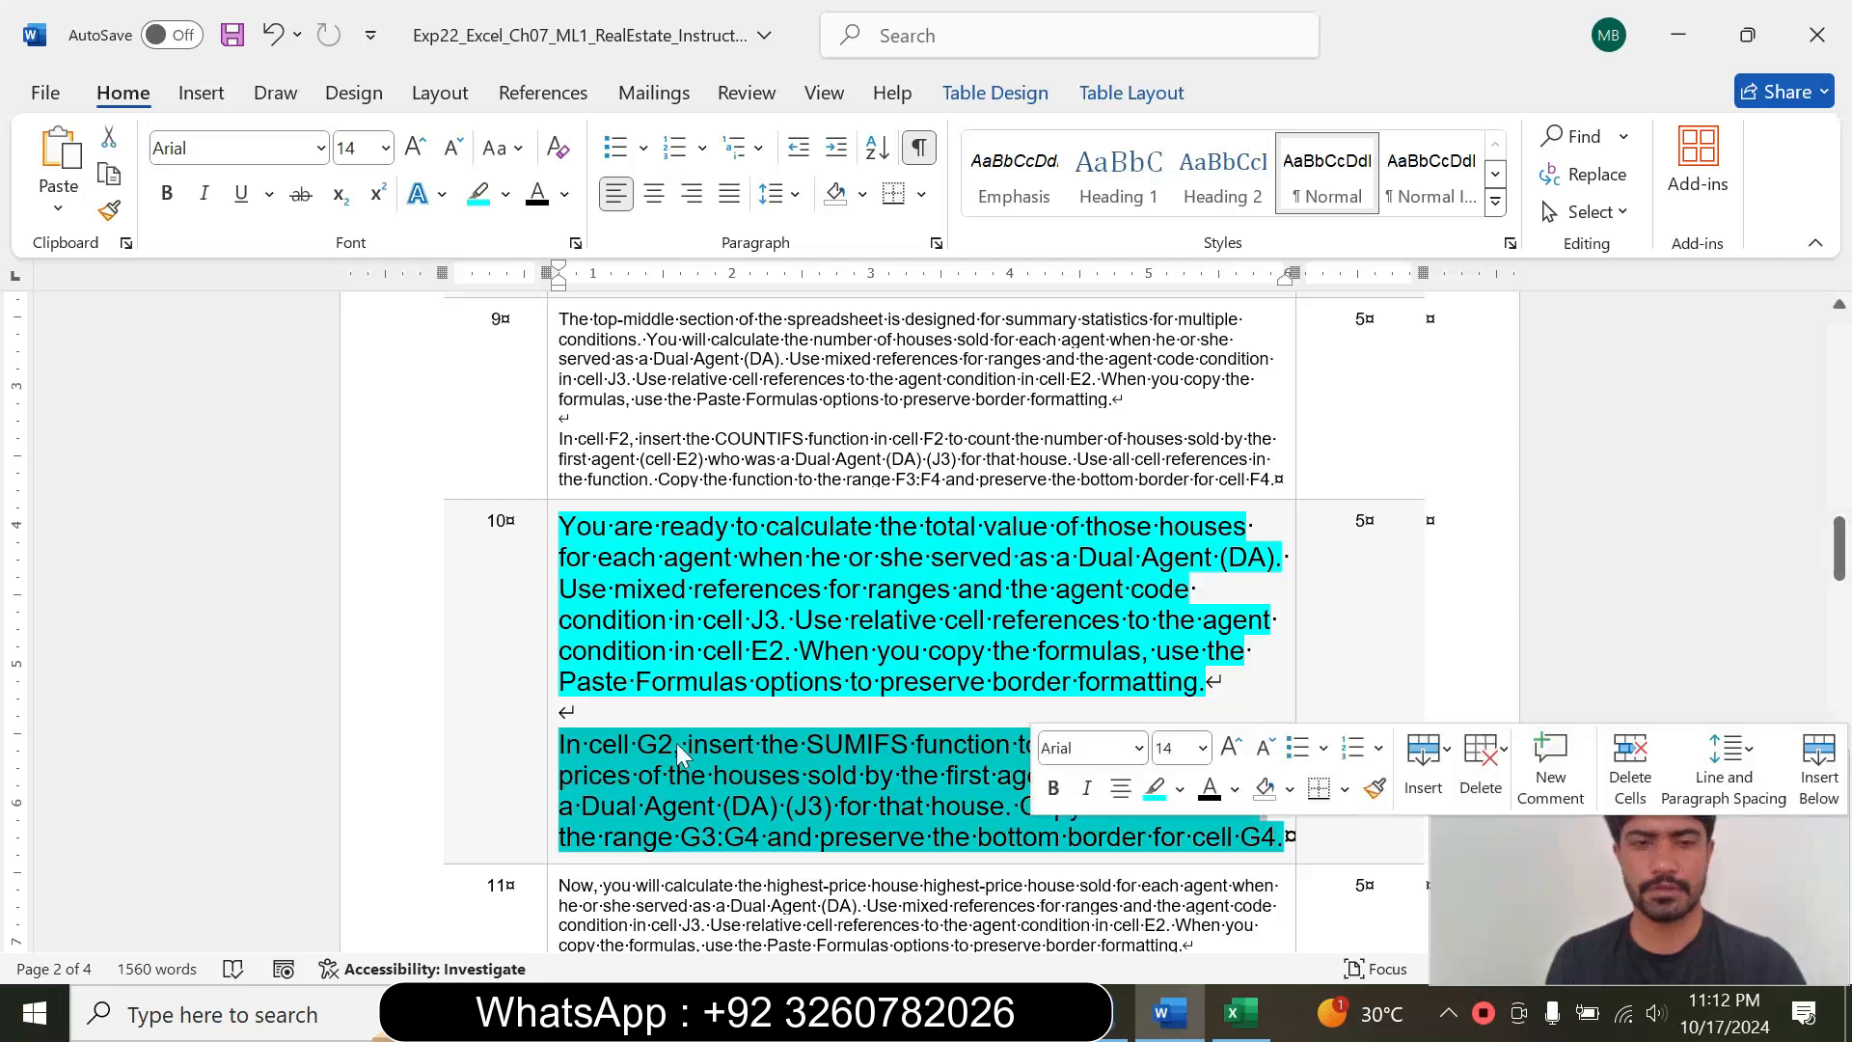
{"action": "left_click", "coordinate": [720, 750]}
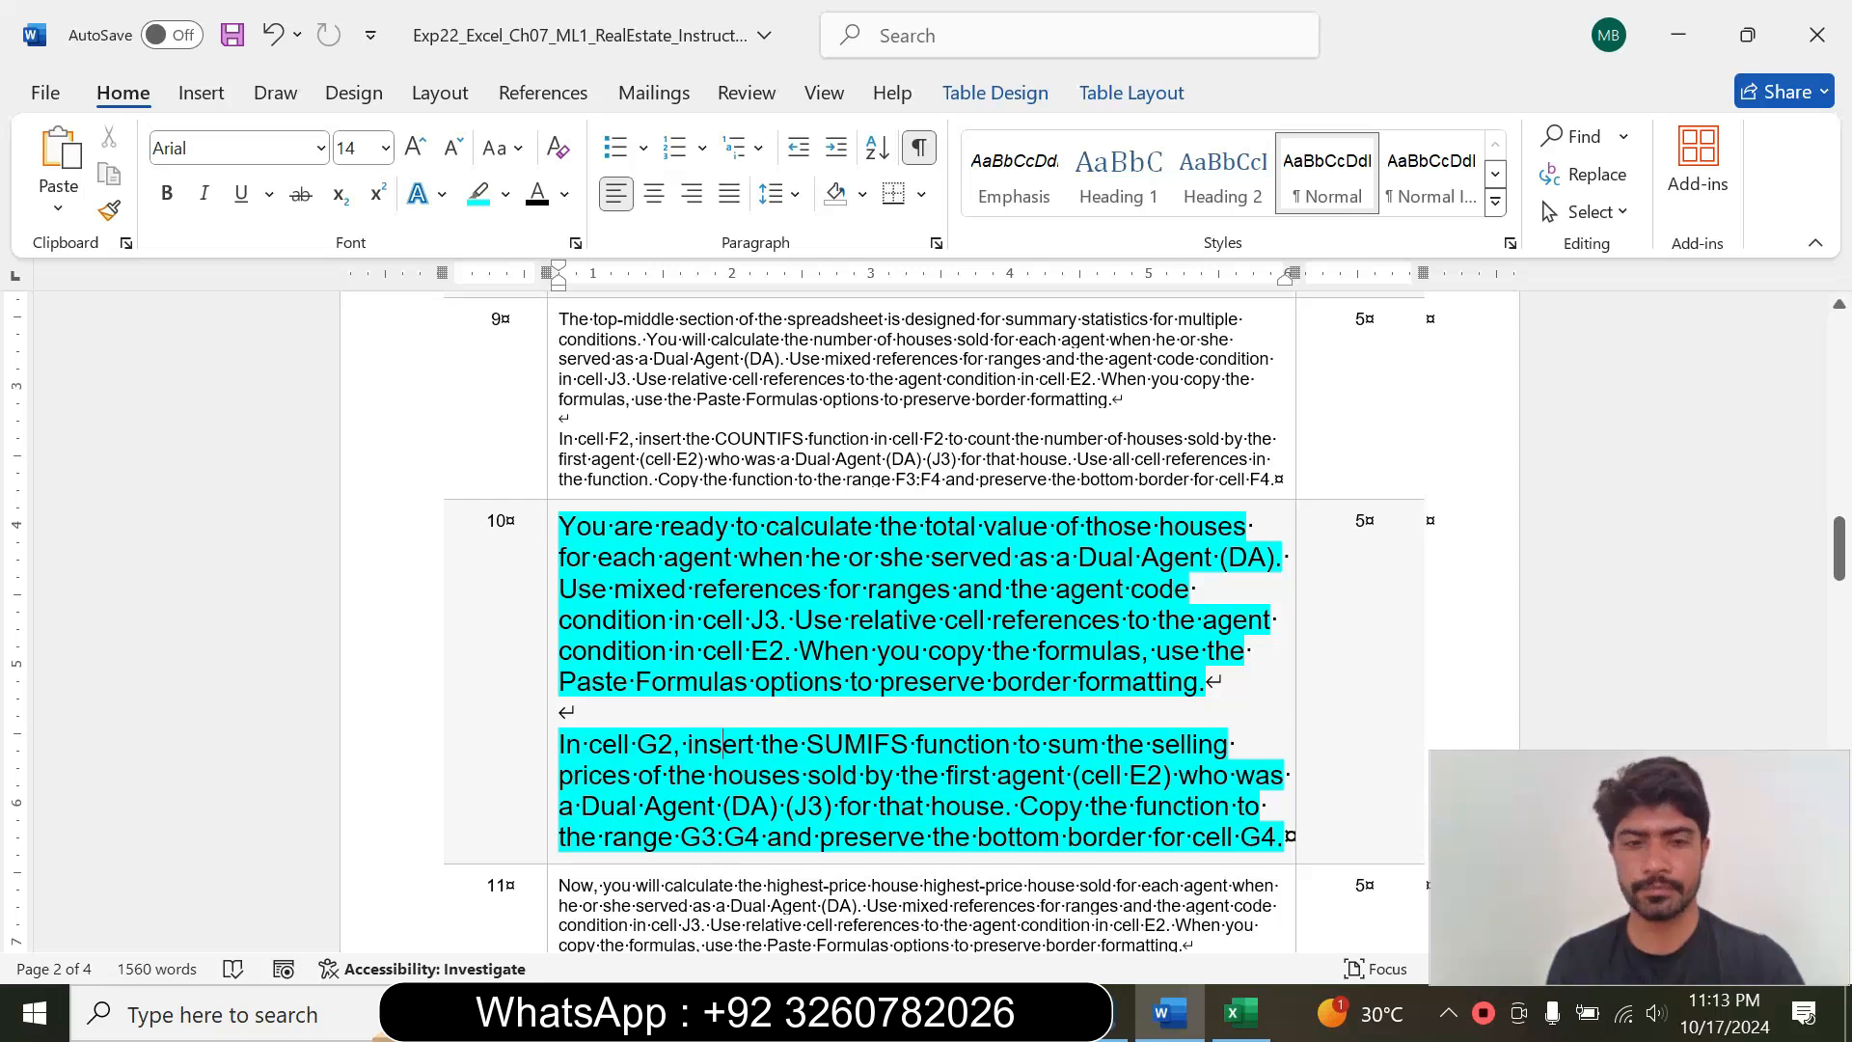
{"action": "left_click_drag", "start_coordinate": [637, 744], "coordinate": [1017, 744]}
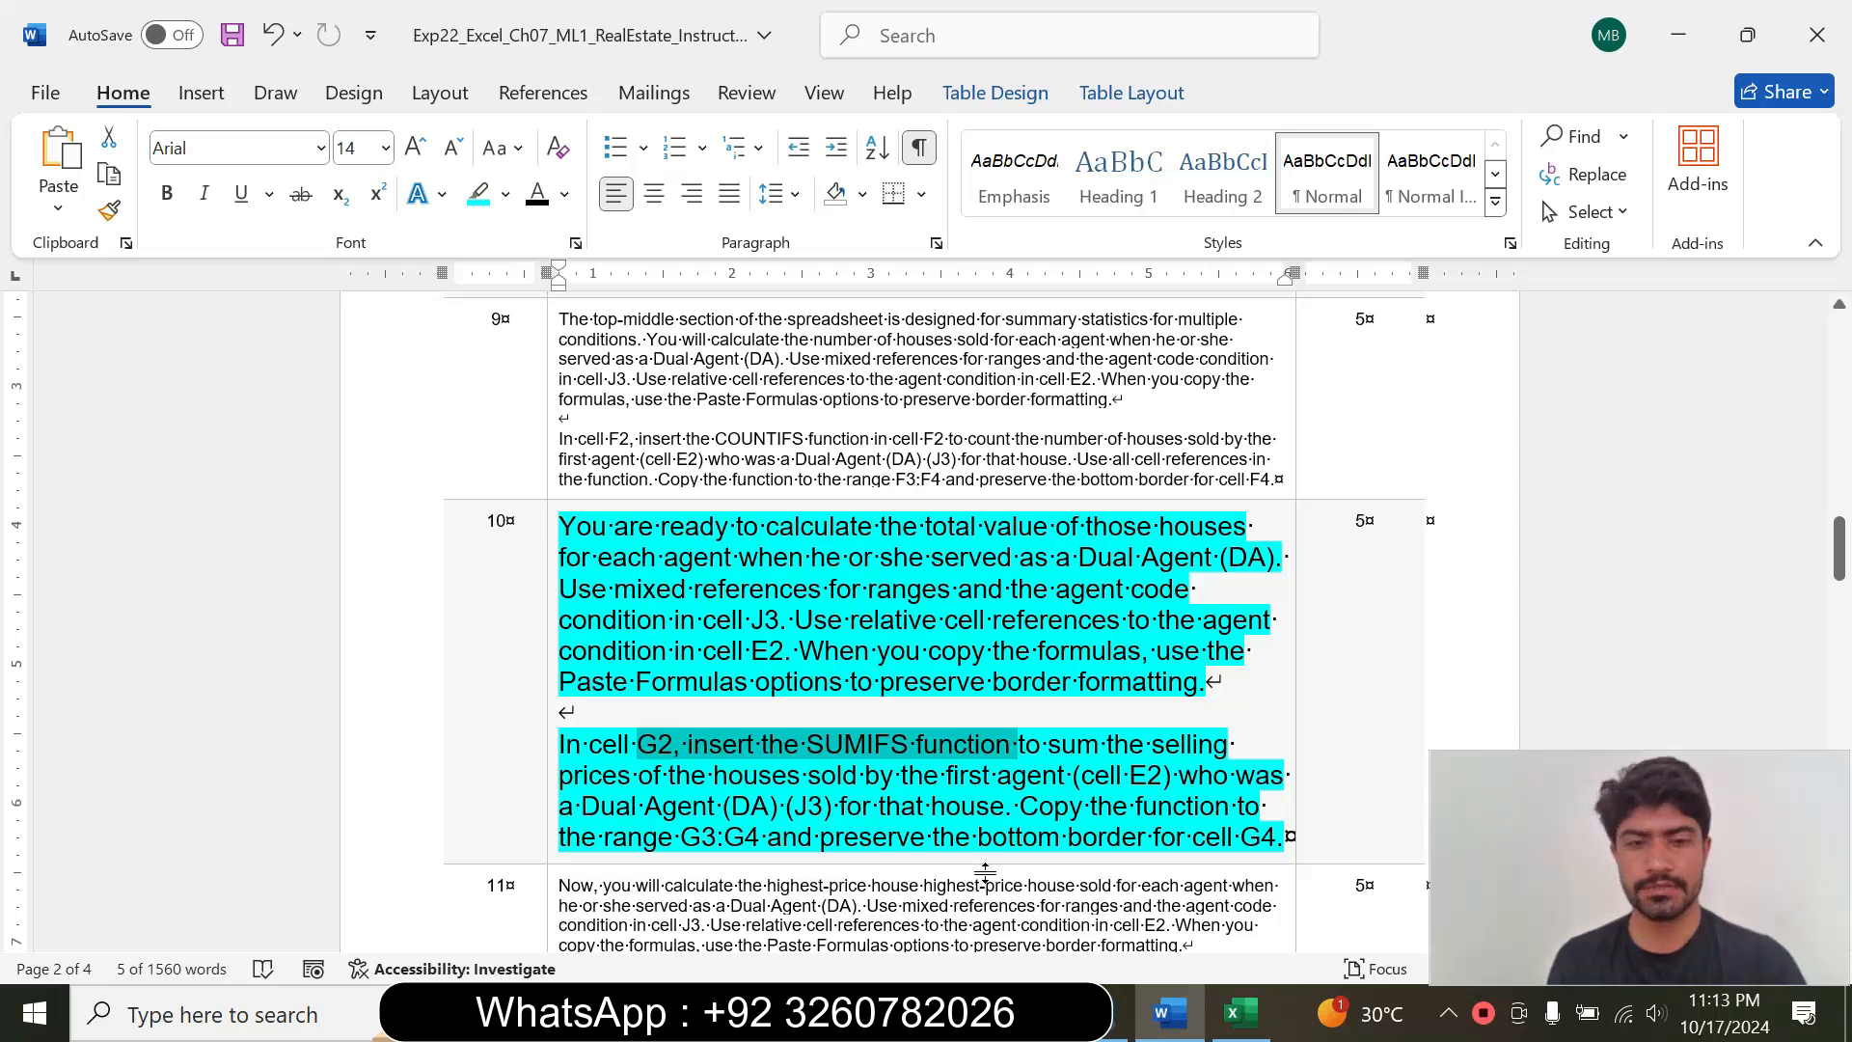
Step: In Excel, start a SUMIFS function in cell G2 of the Details sheet and open its function arguments, rechecking step 10 in Word meanwhile
{"action": "left_click", "coordinate": [1238, 1012]}
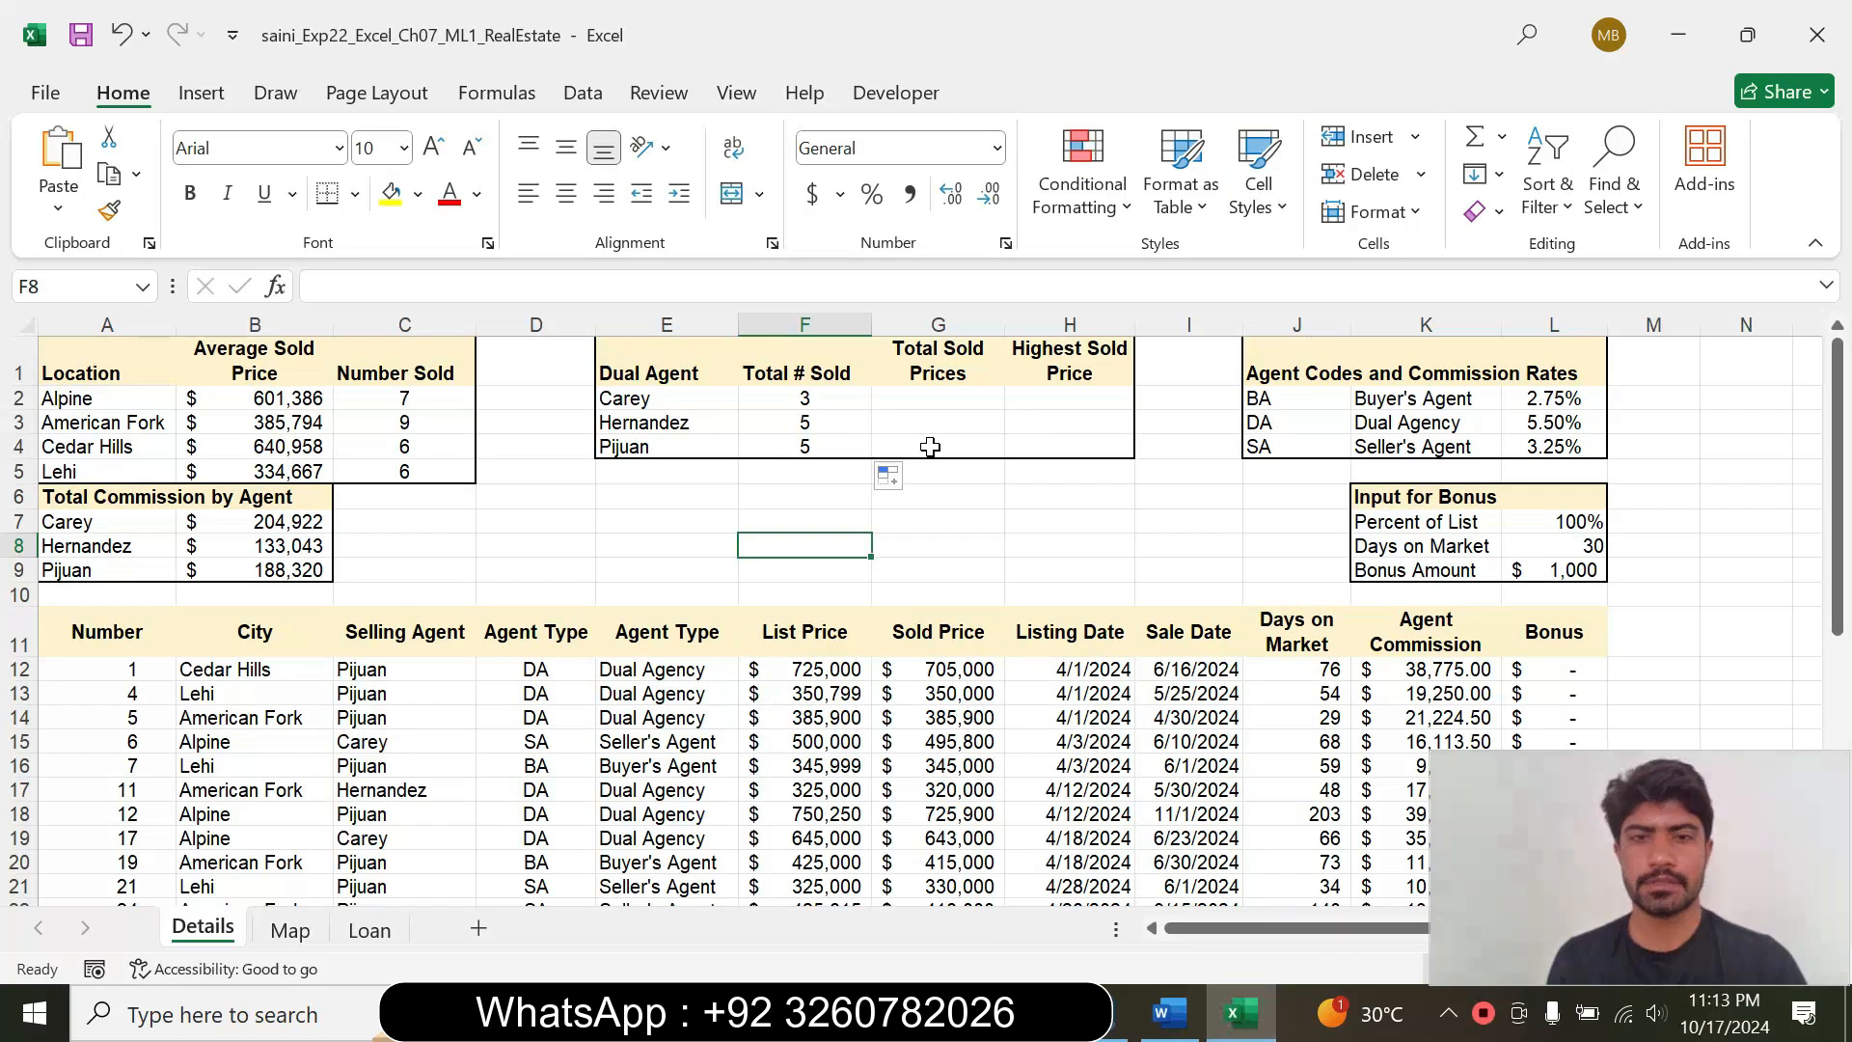
{"action": "left_click", "coordinate": [911, 398]}
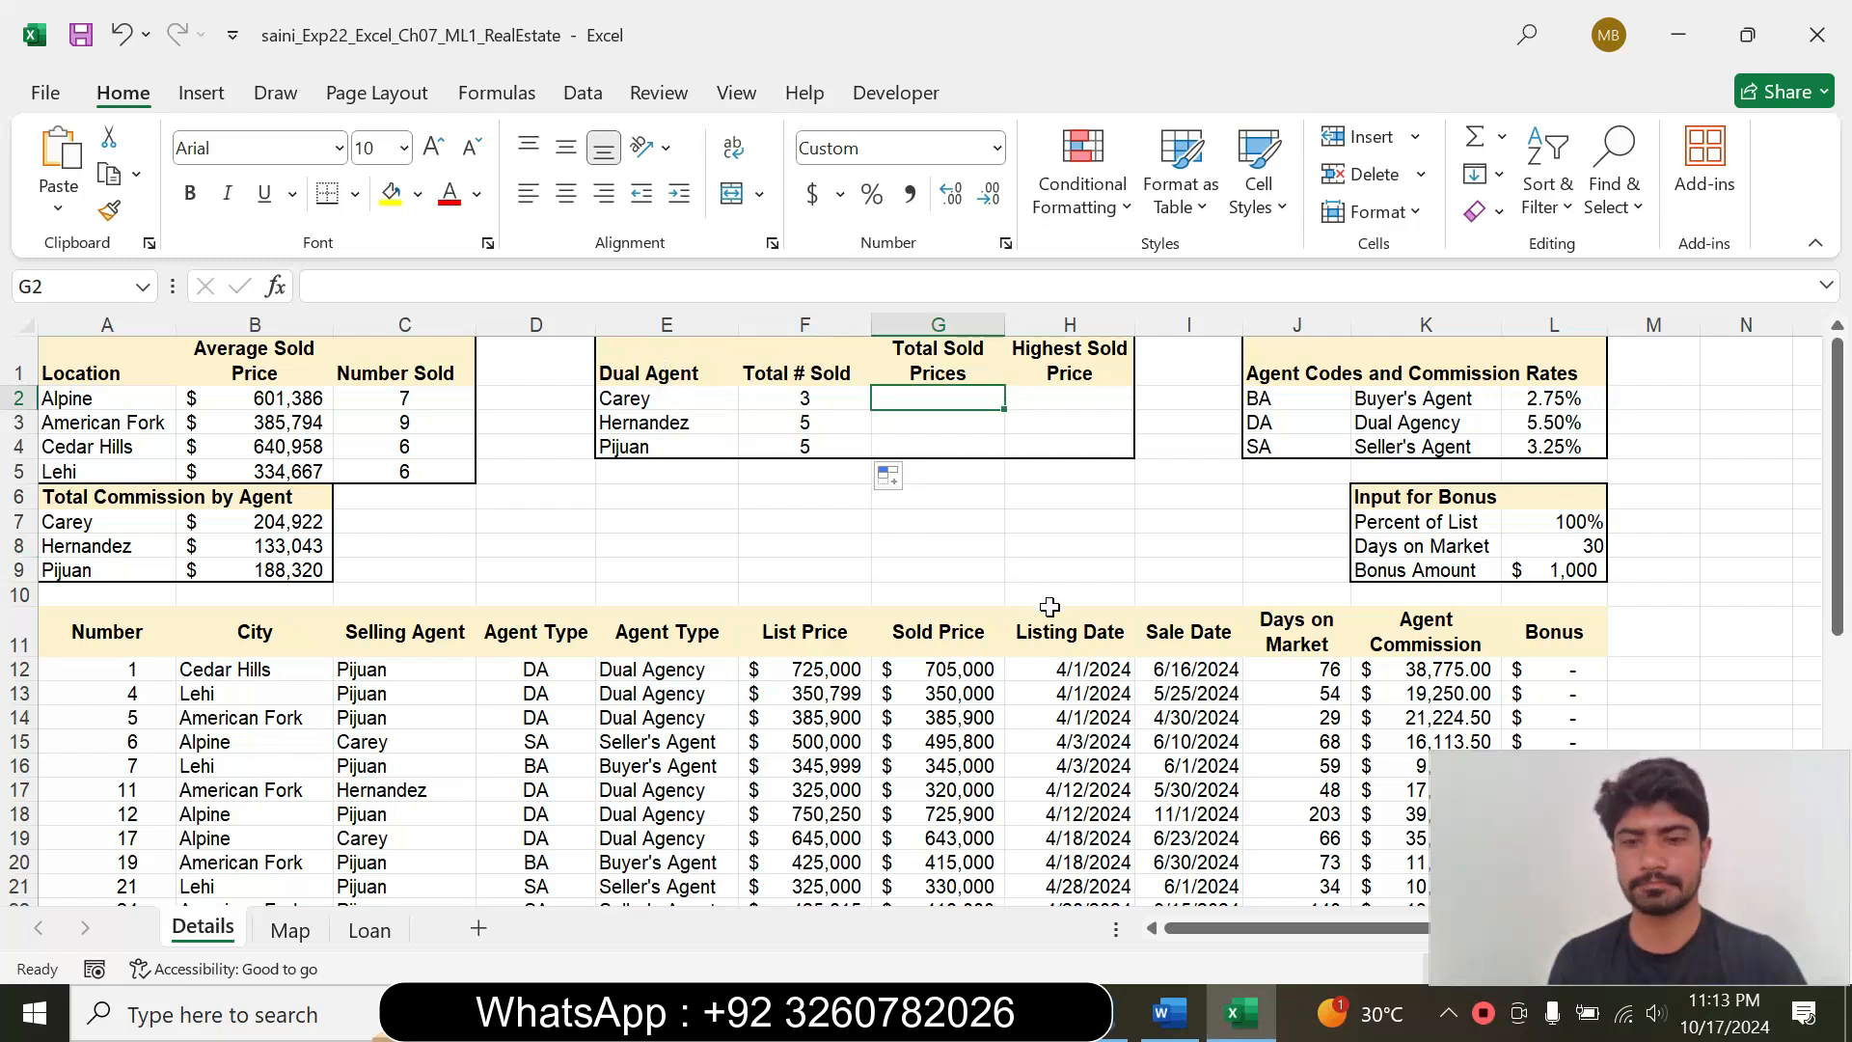
{"action": "left_click", "coordinate": [1170, 1013]}
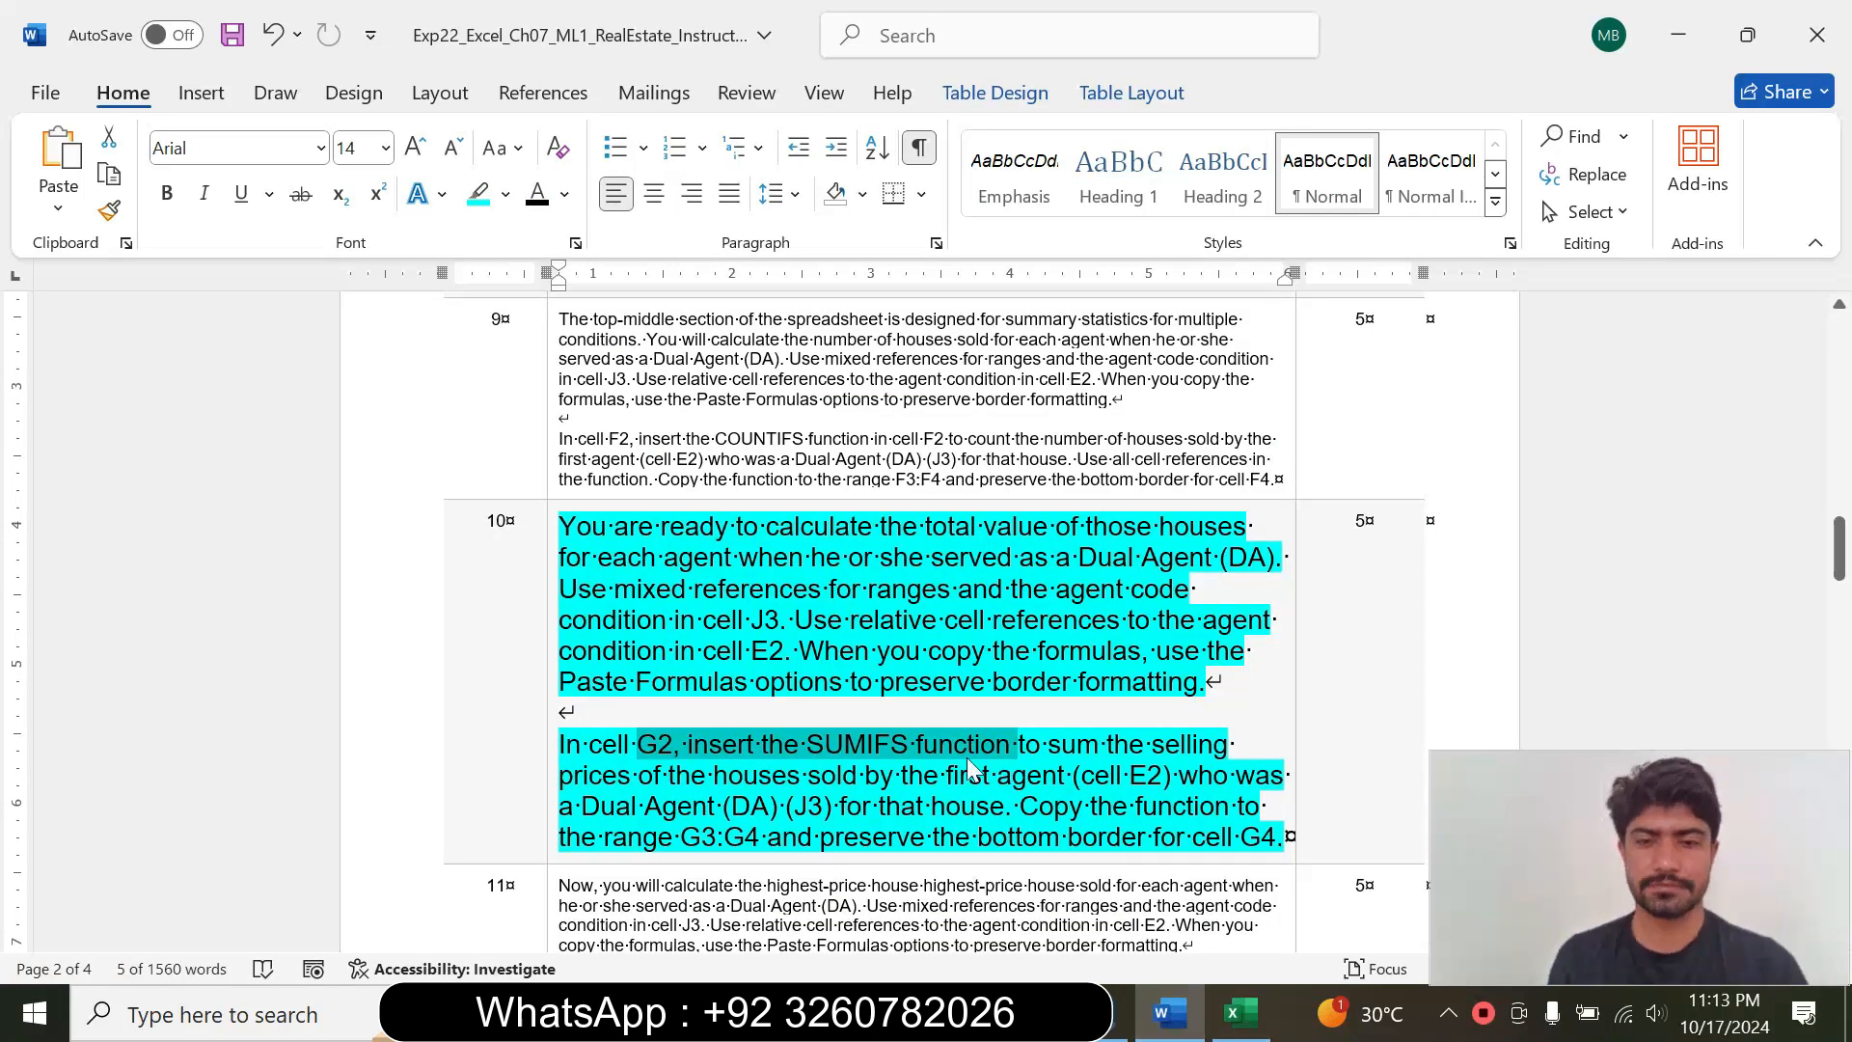
{"action": "left_click", "coordinate": [1238, 1011]}
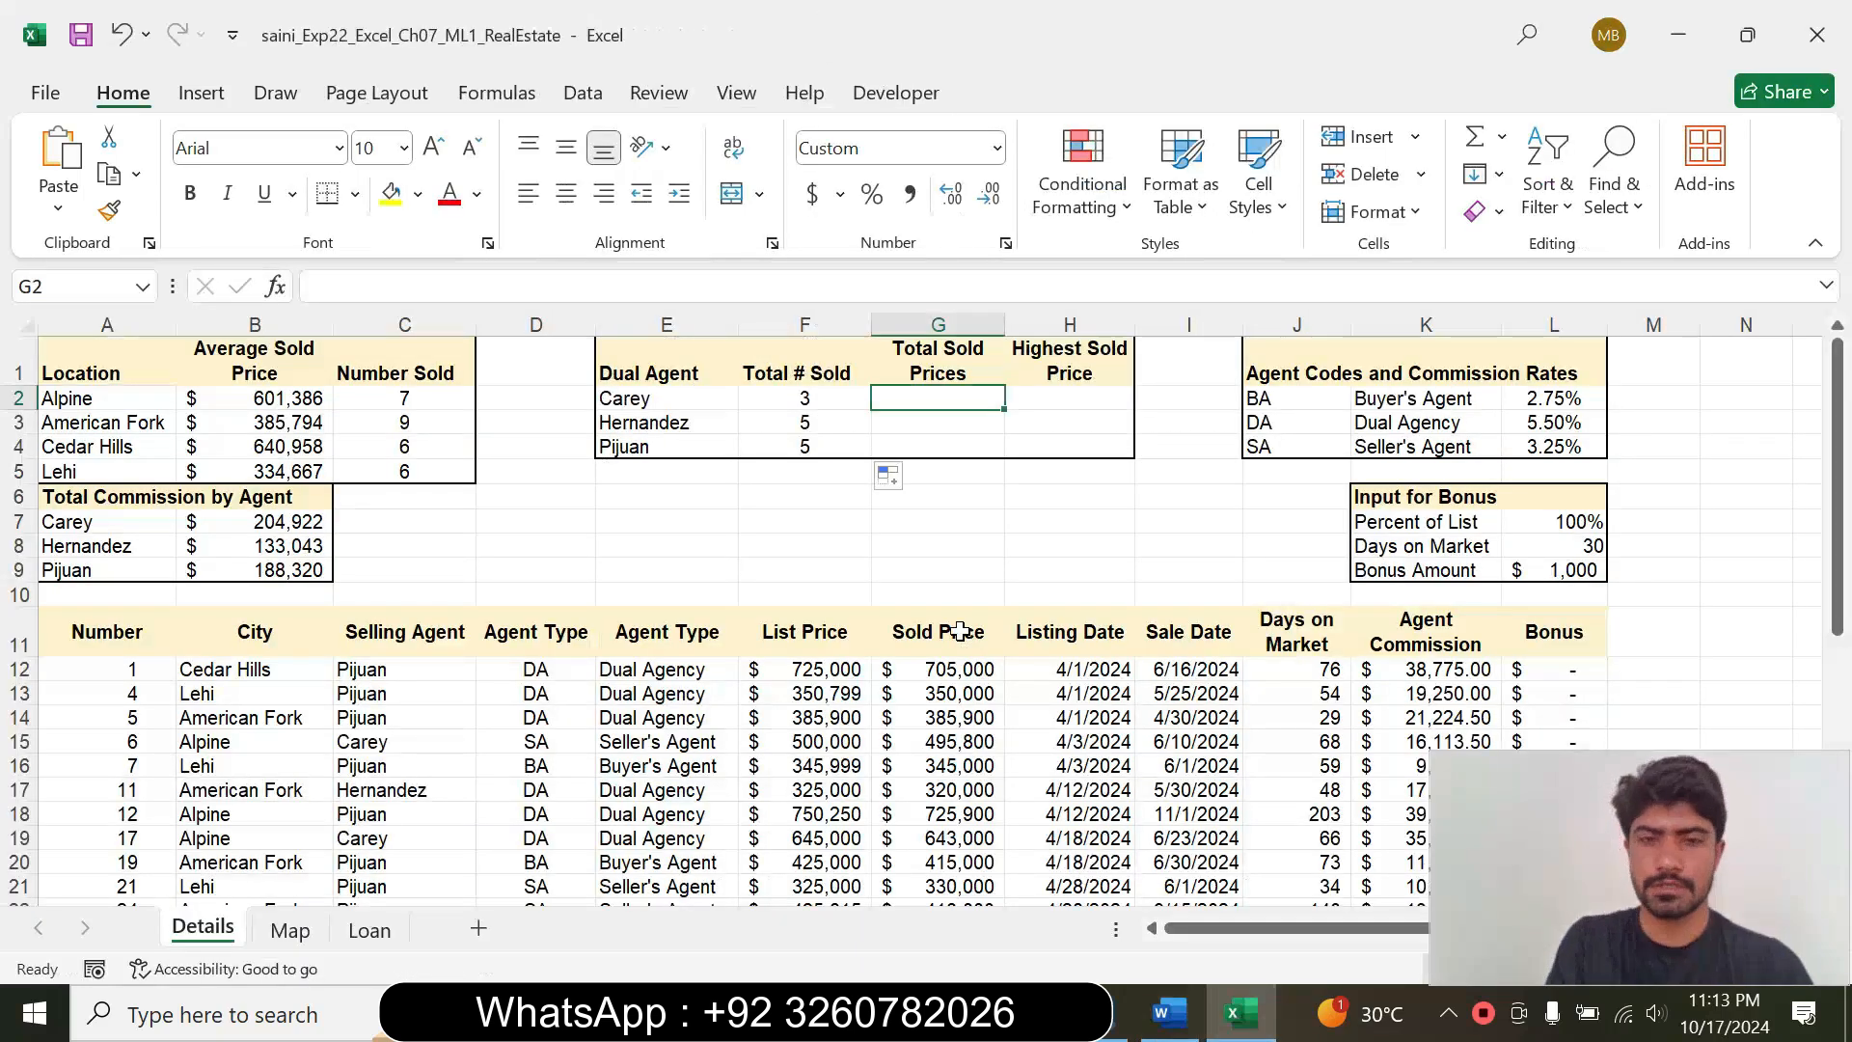
{"action": "type", "text": "=sum"}
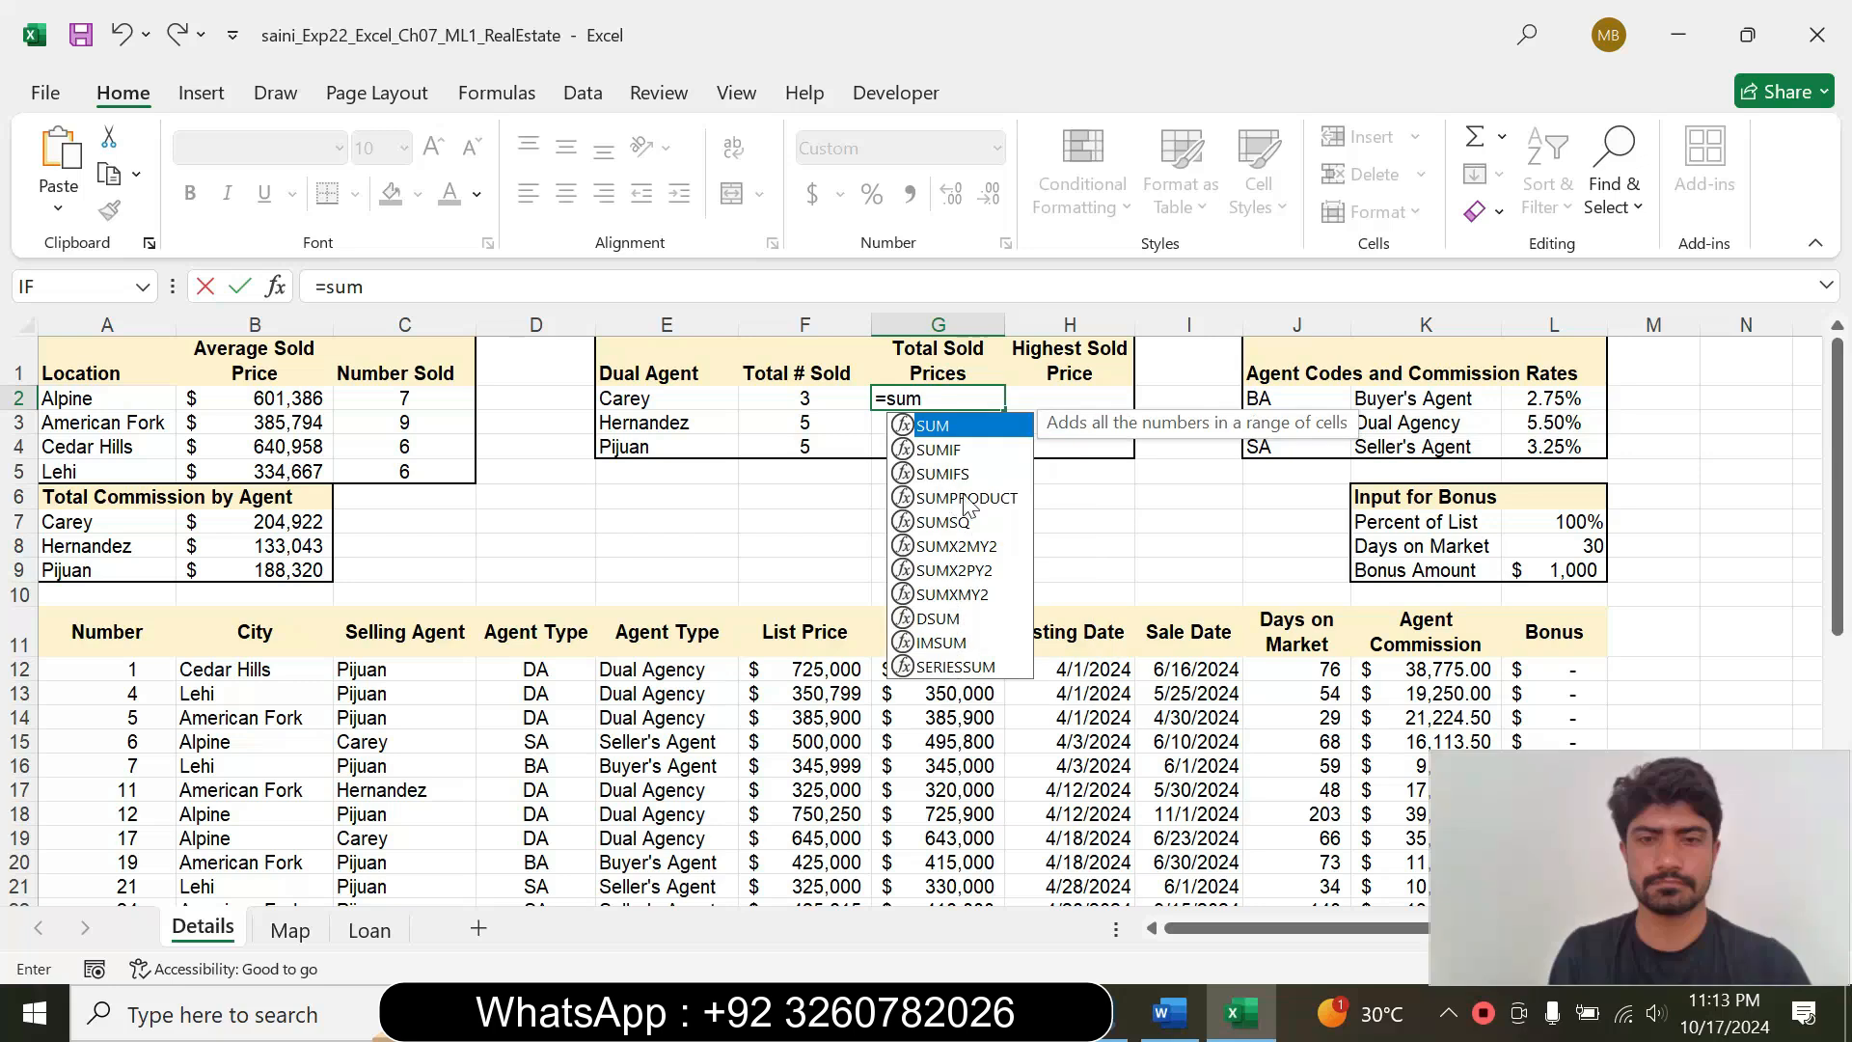
{"action": "double_click", "coordinate": [957, 474]}
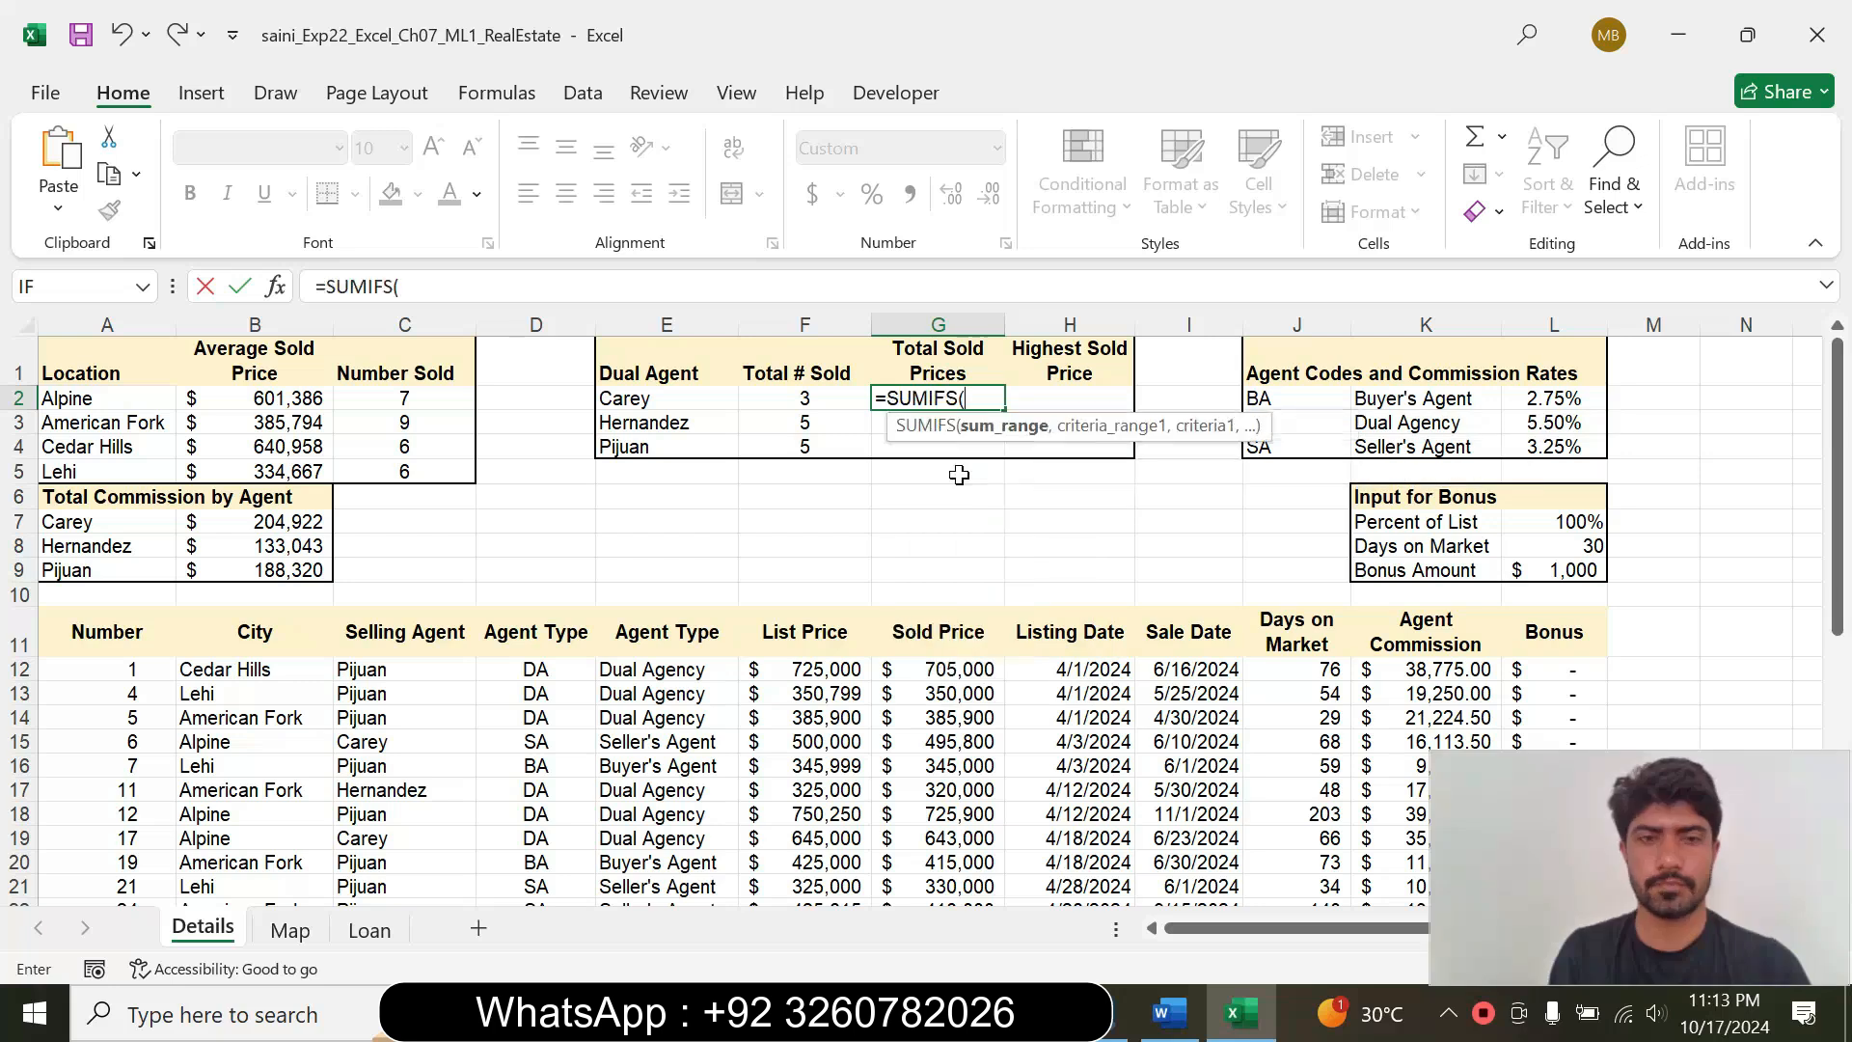
{"action": "left_click", "coordinate": [277, 286]}
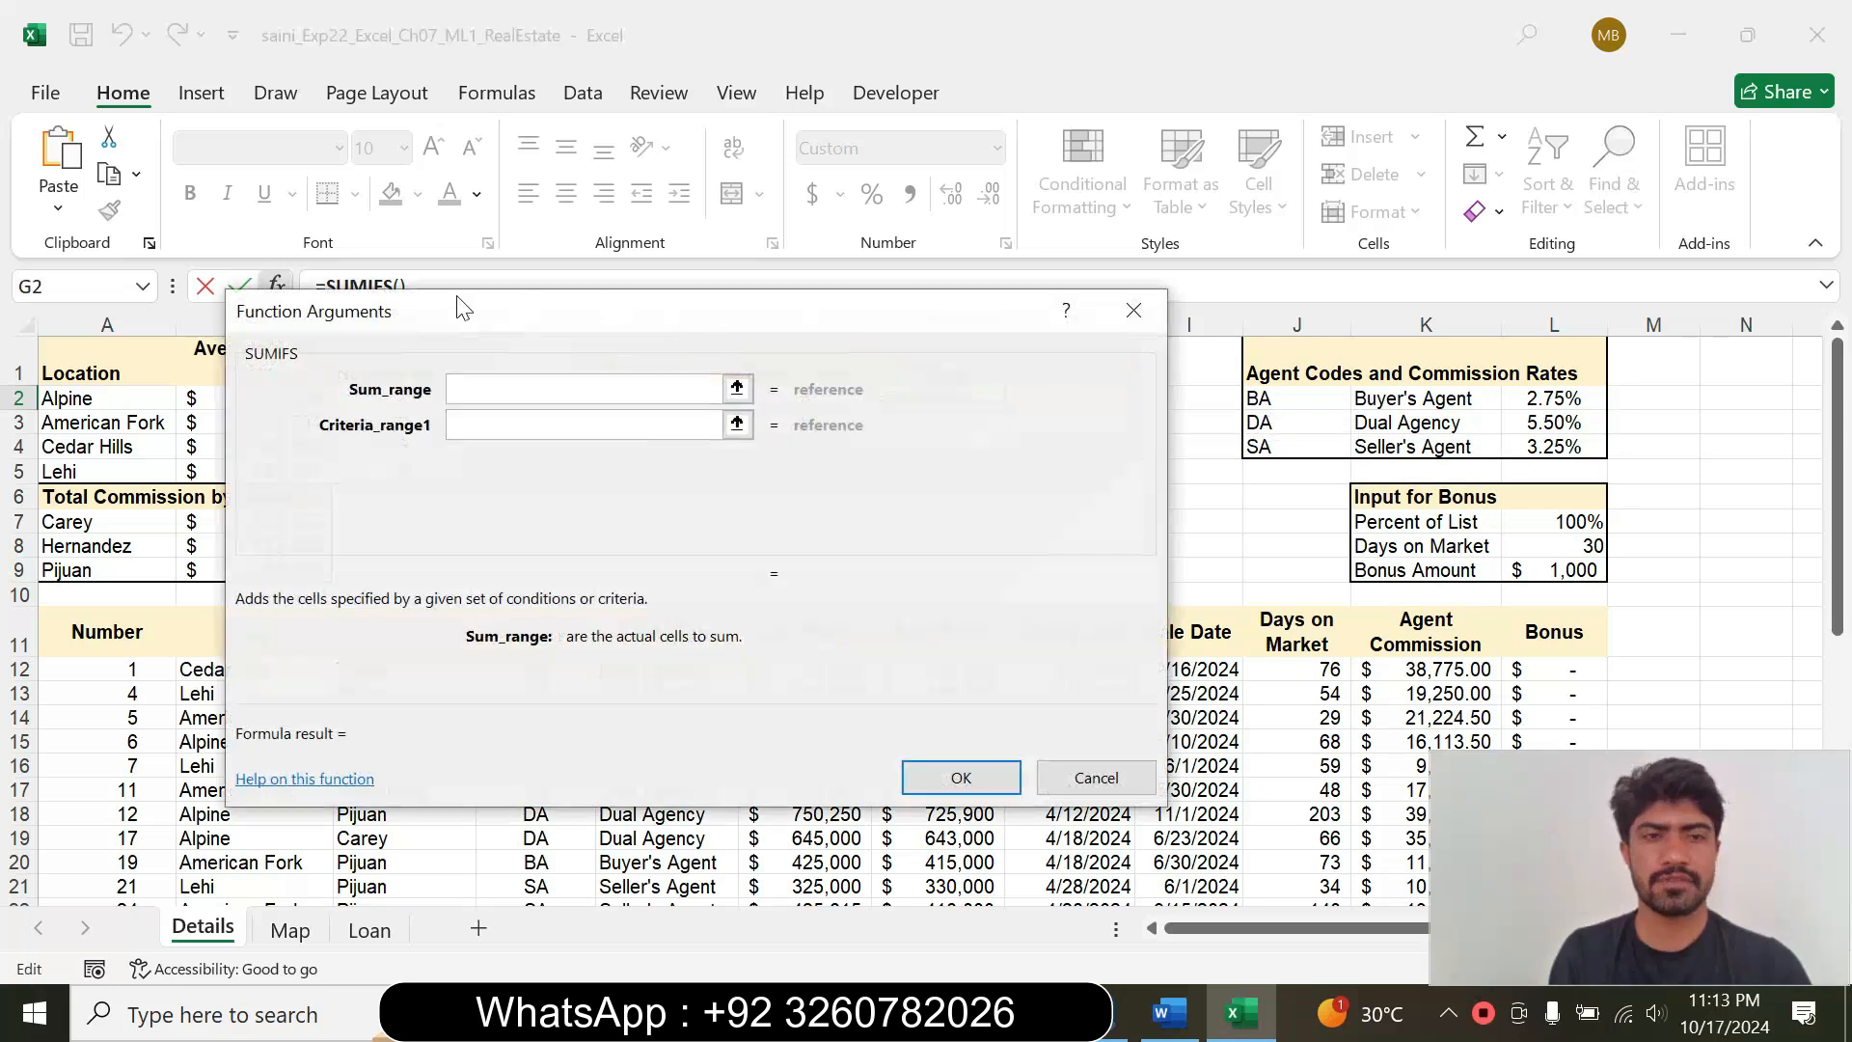
Step: Set the SUMIFS sum range to the Sold Price cells as the absolute reference $G$12:$G$39
{"action": "left_click_drag", "start_coordinate": [446, 305], "coordinate": [784, 323]}
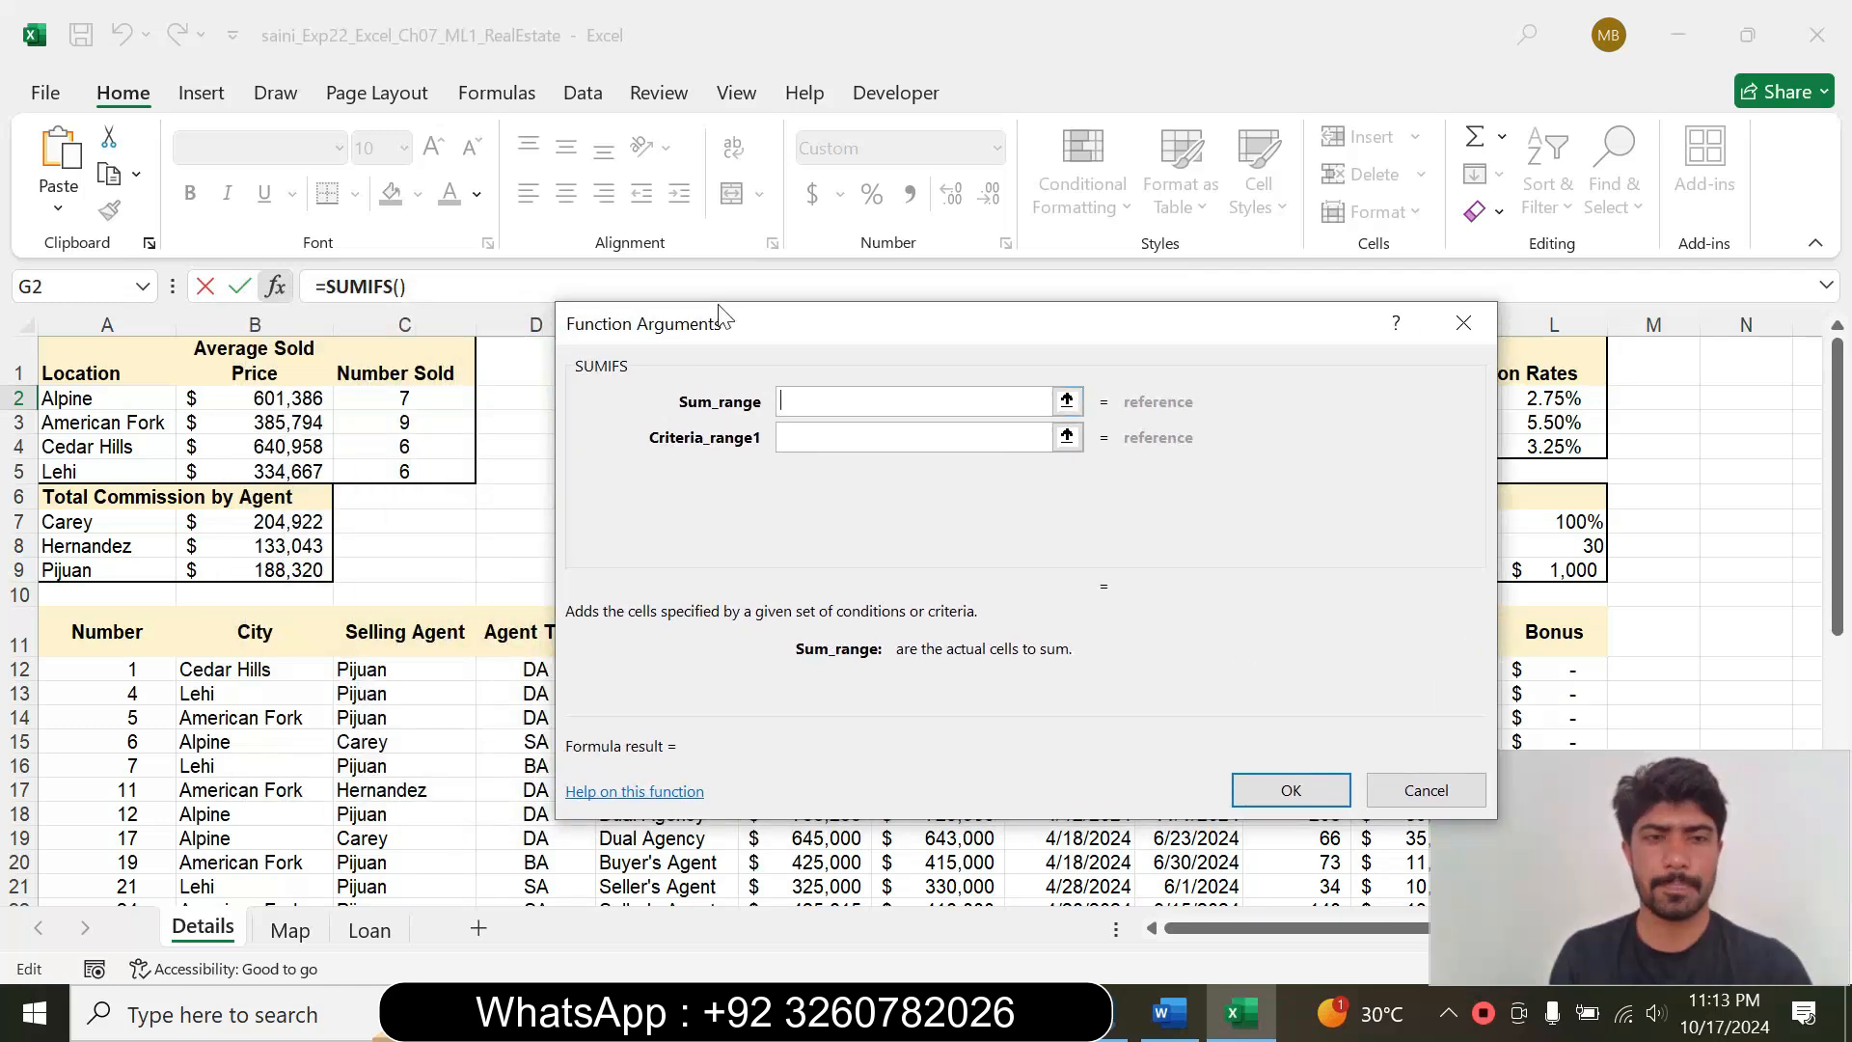
{"action": "left_click_drag", "start_coordinate": [727, 322], "coordinate": [1162, 234]}
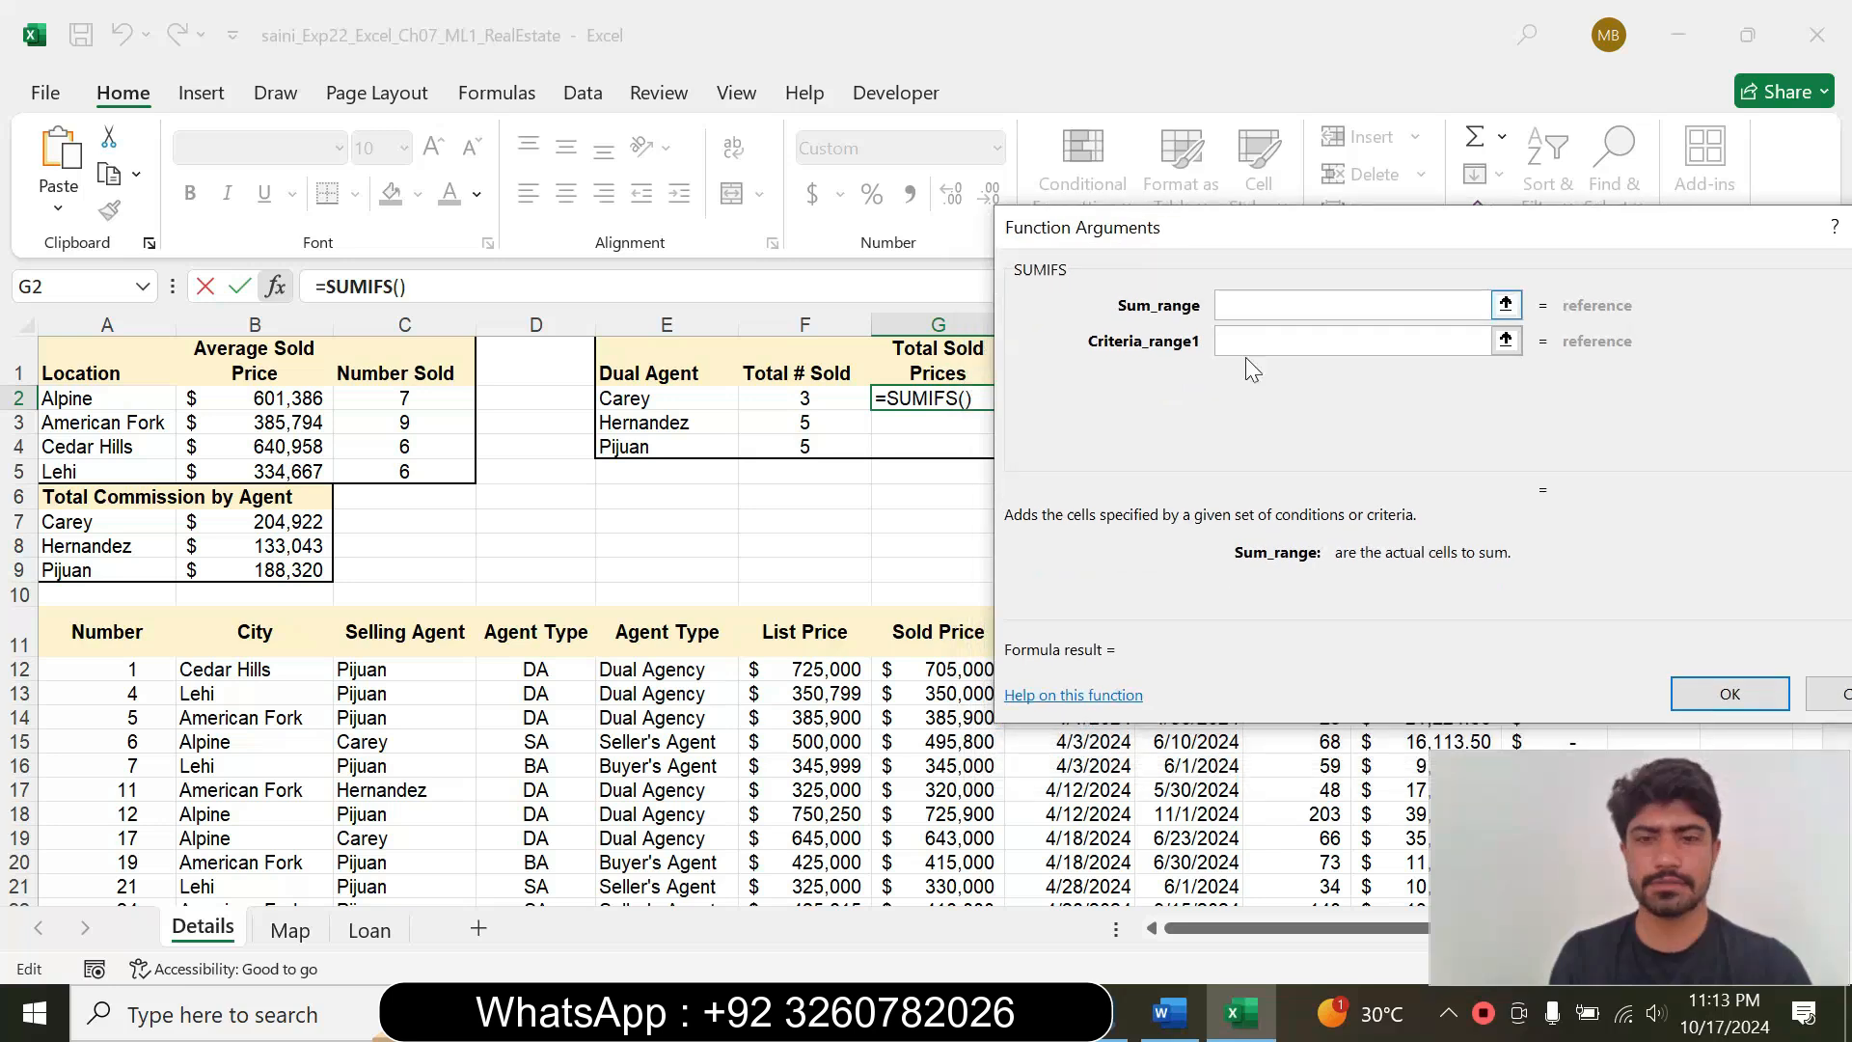
{"action": "left_click", "coordinate": [957, 669]}
{"action": "left_click_drag", "start_coordinate": [958, 669], "coordinate": [950, 857]}
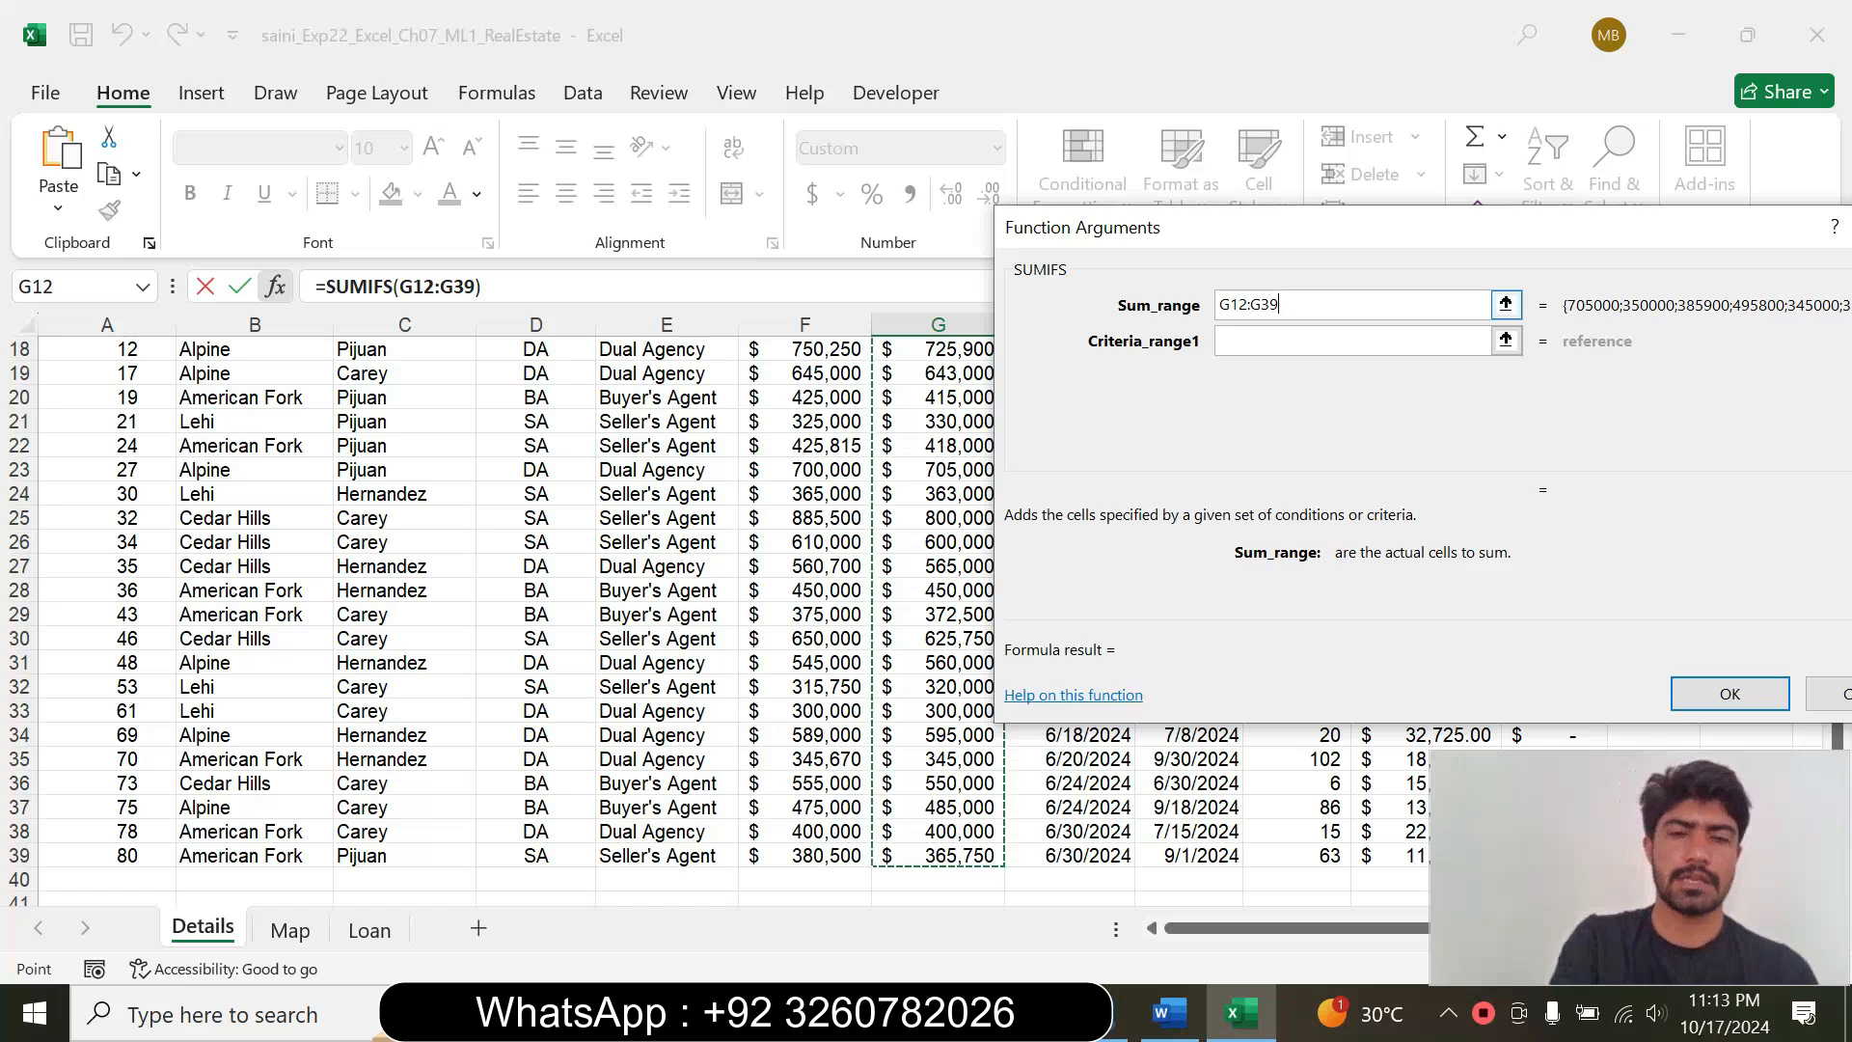
{"action": "key", "text": "F4"}
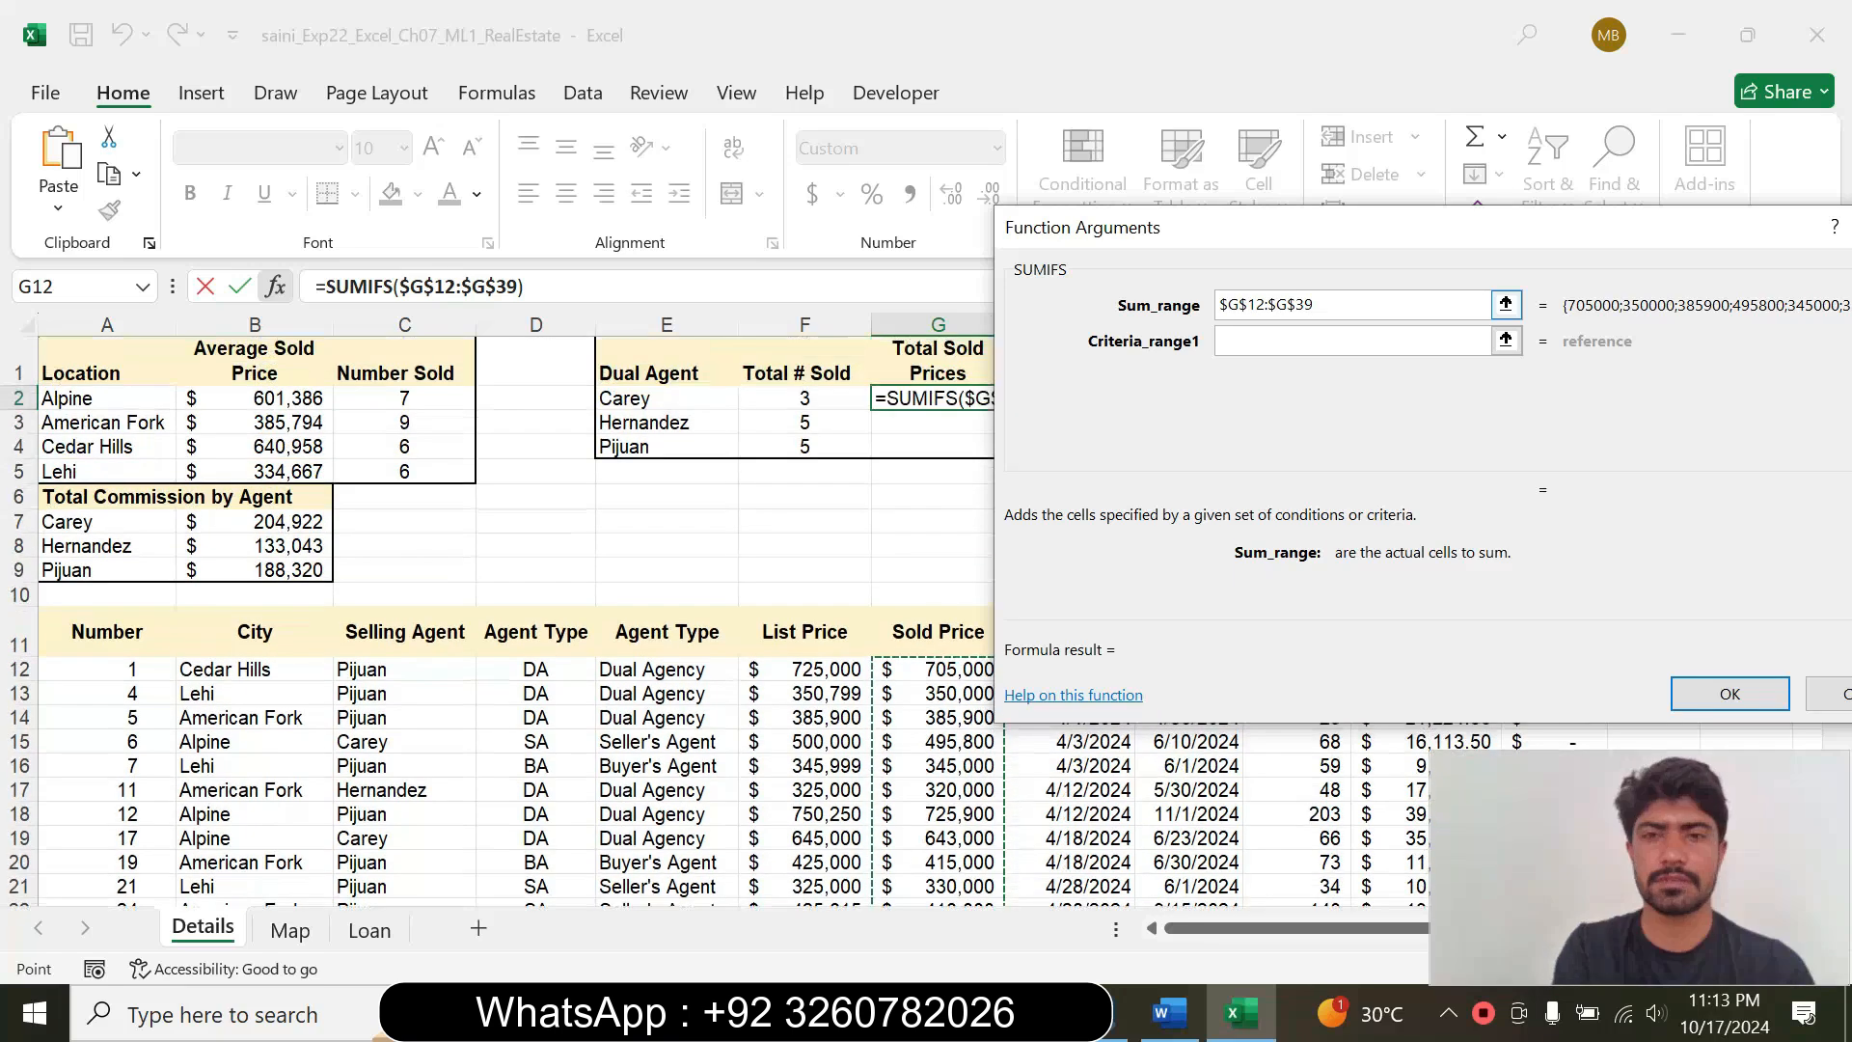
{"action": "key", "text": "Tab"}
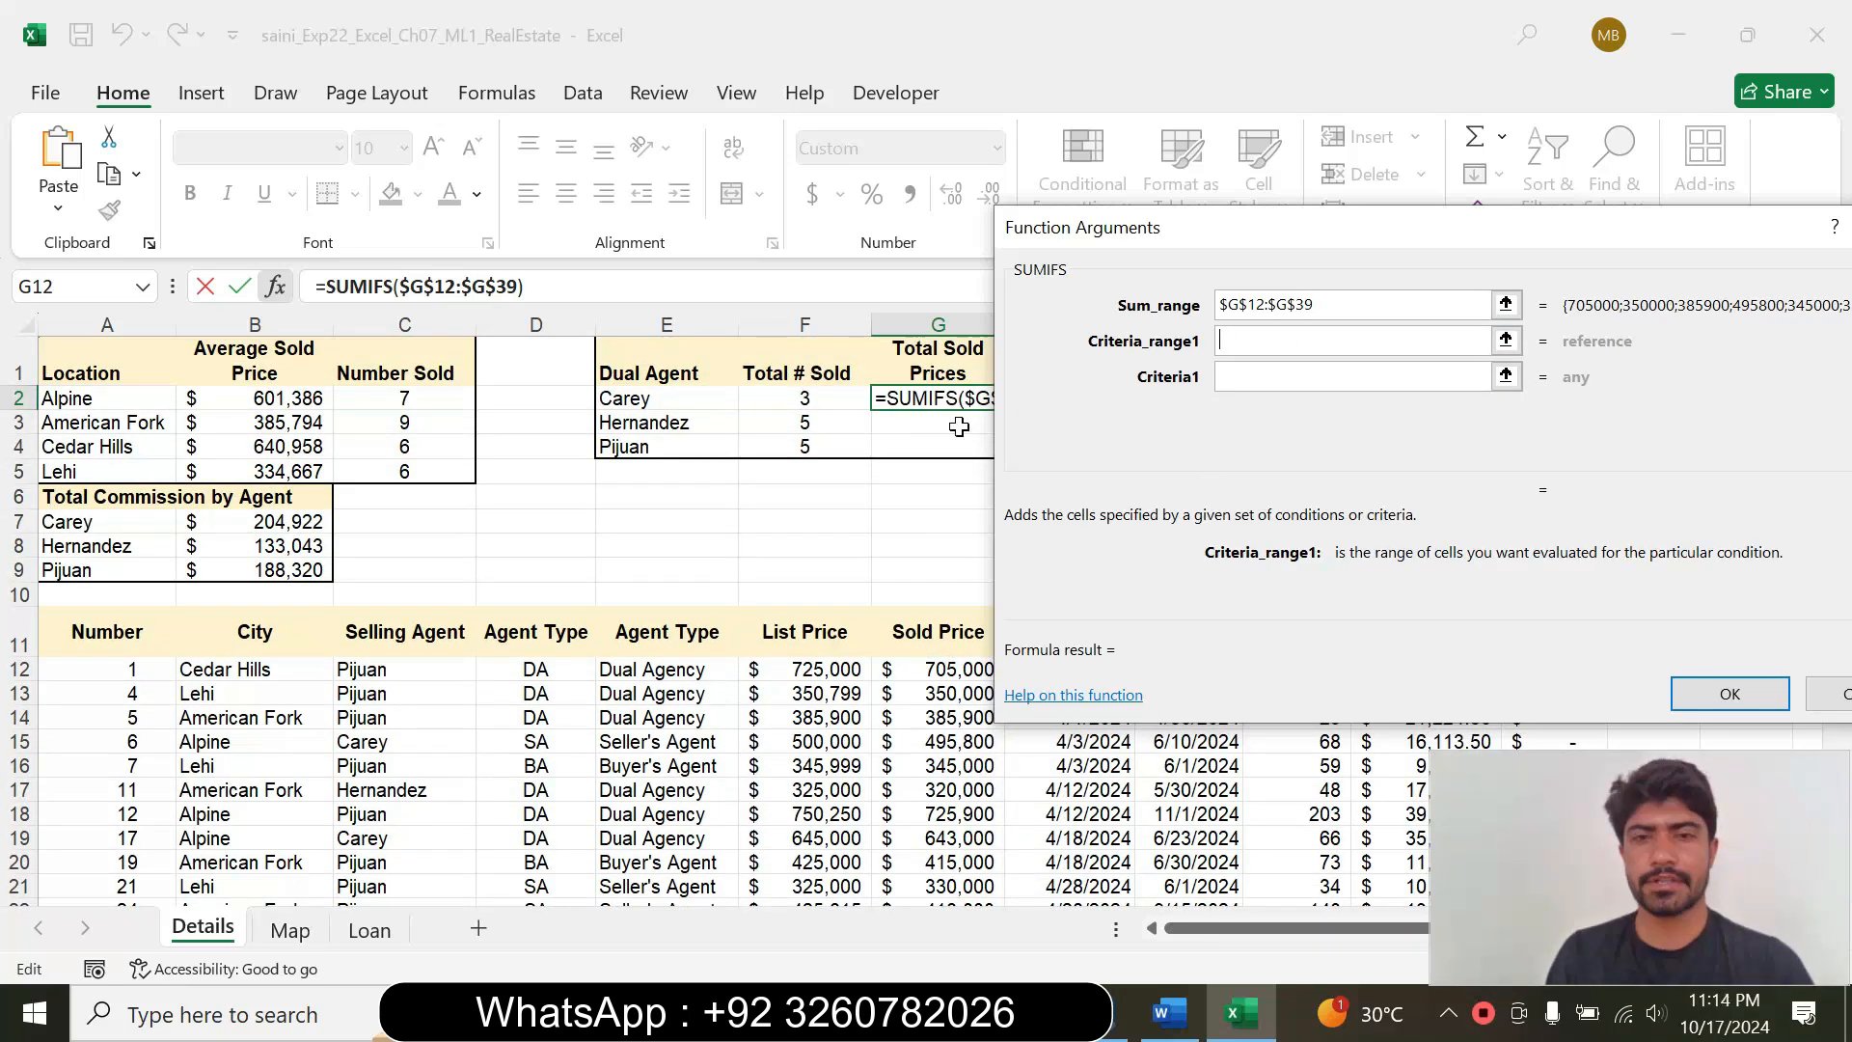
Step: Recheck step 10 in Word, then in Excel set the first SUMIFS criteria range to the Agent Type codes in D12:D39
{"action": "left_click", "coordinate": [1167, 1025]}
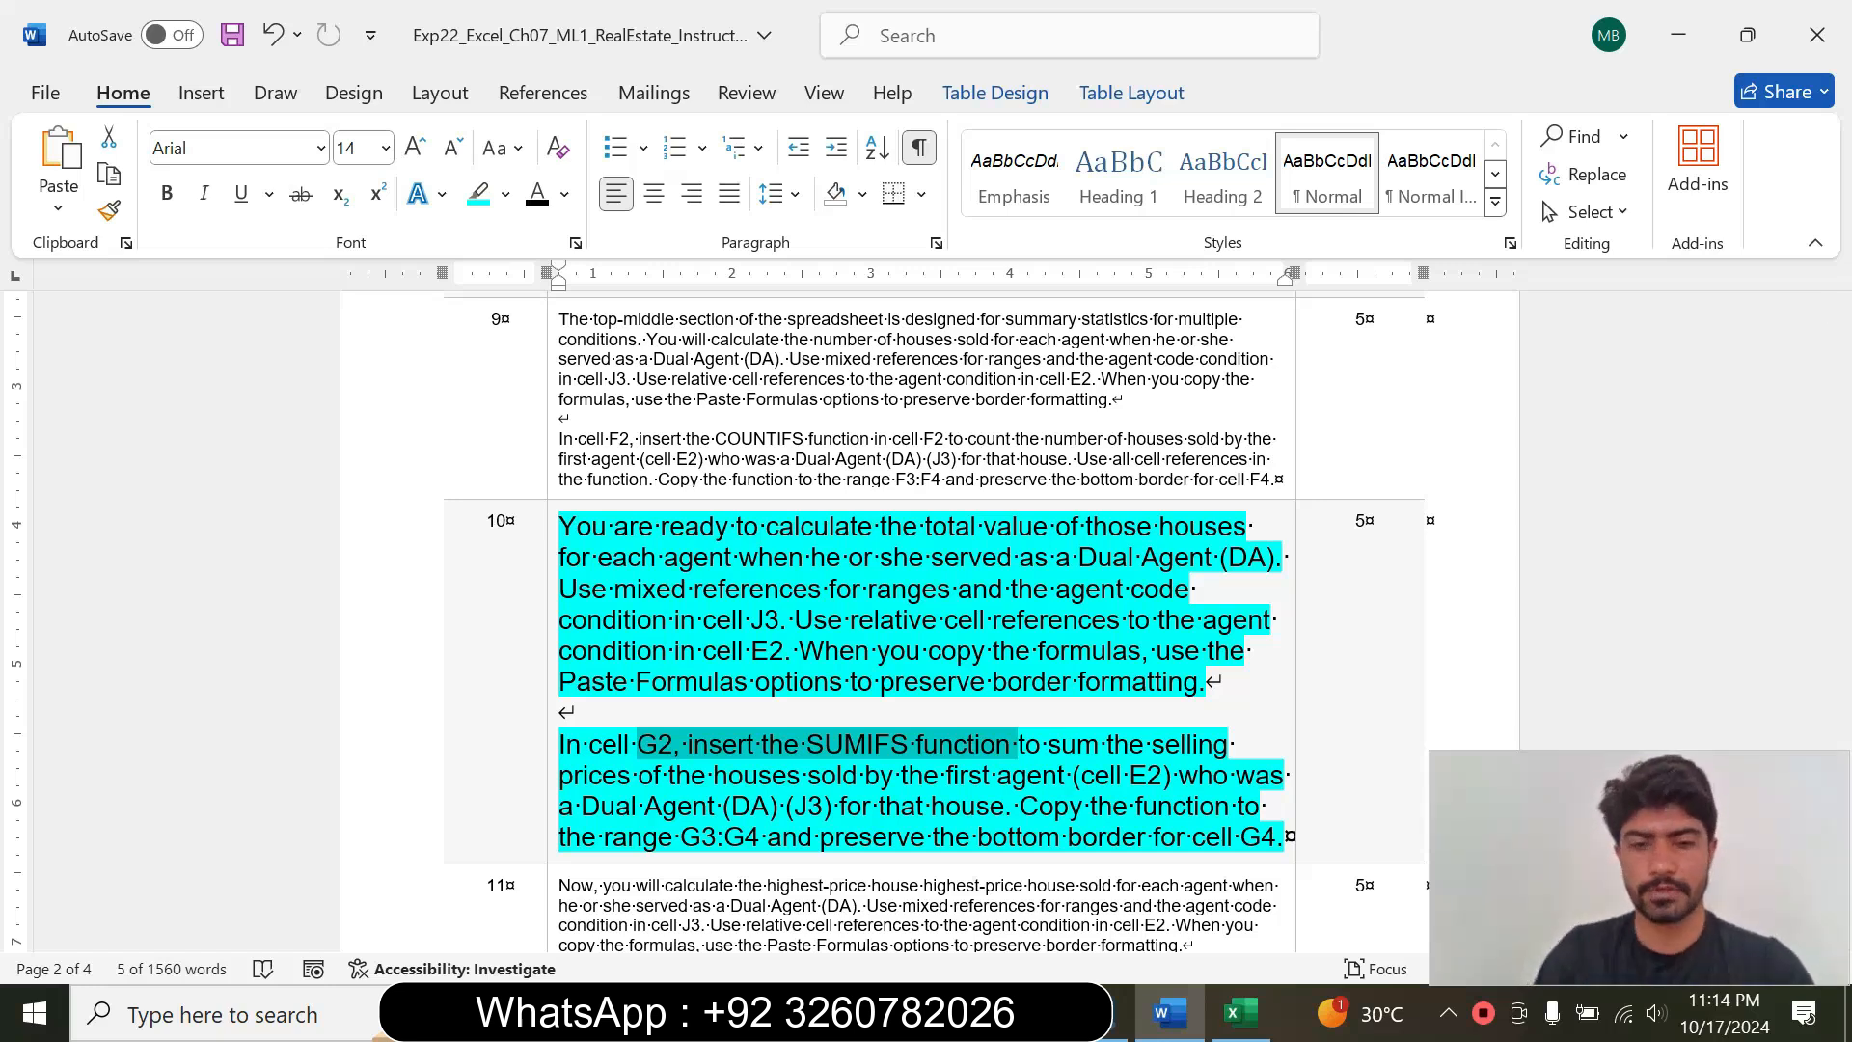
{"action": "left_click", "coordinate": [1241, 1013]}
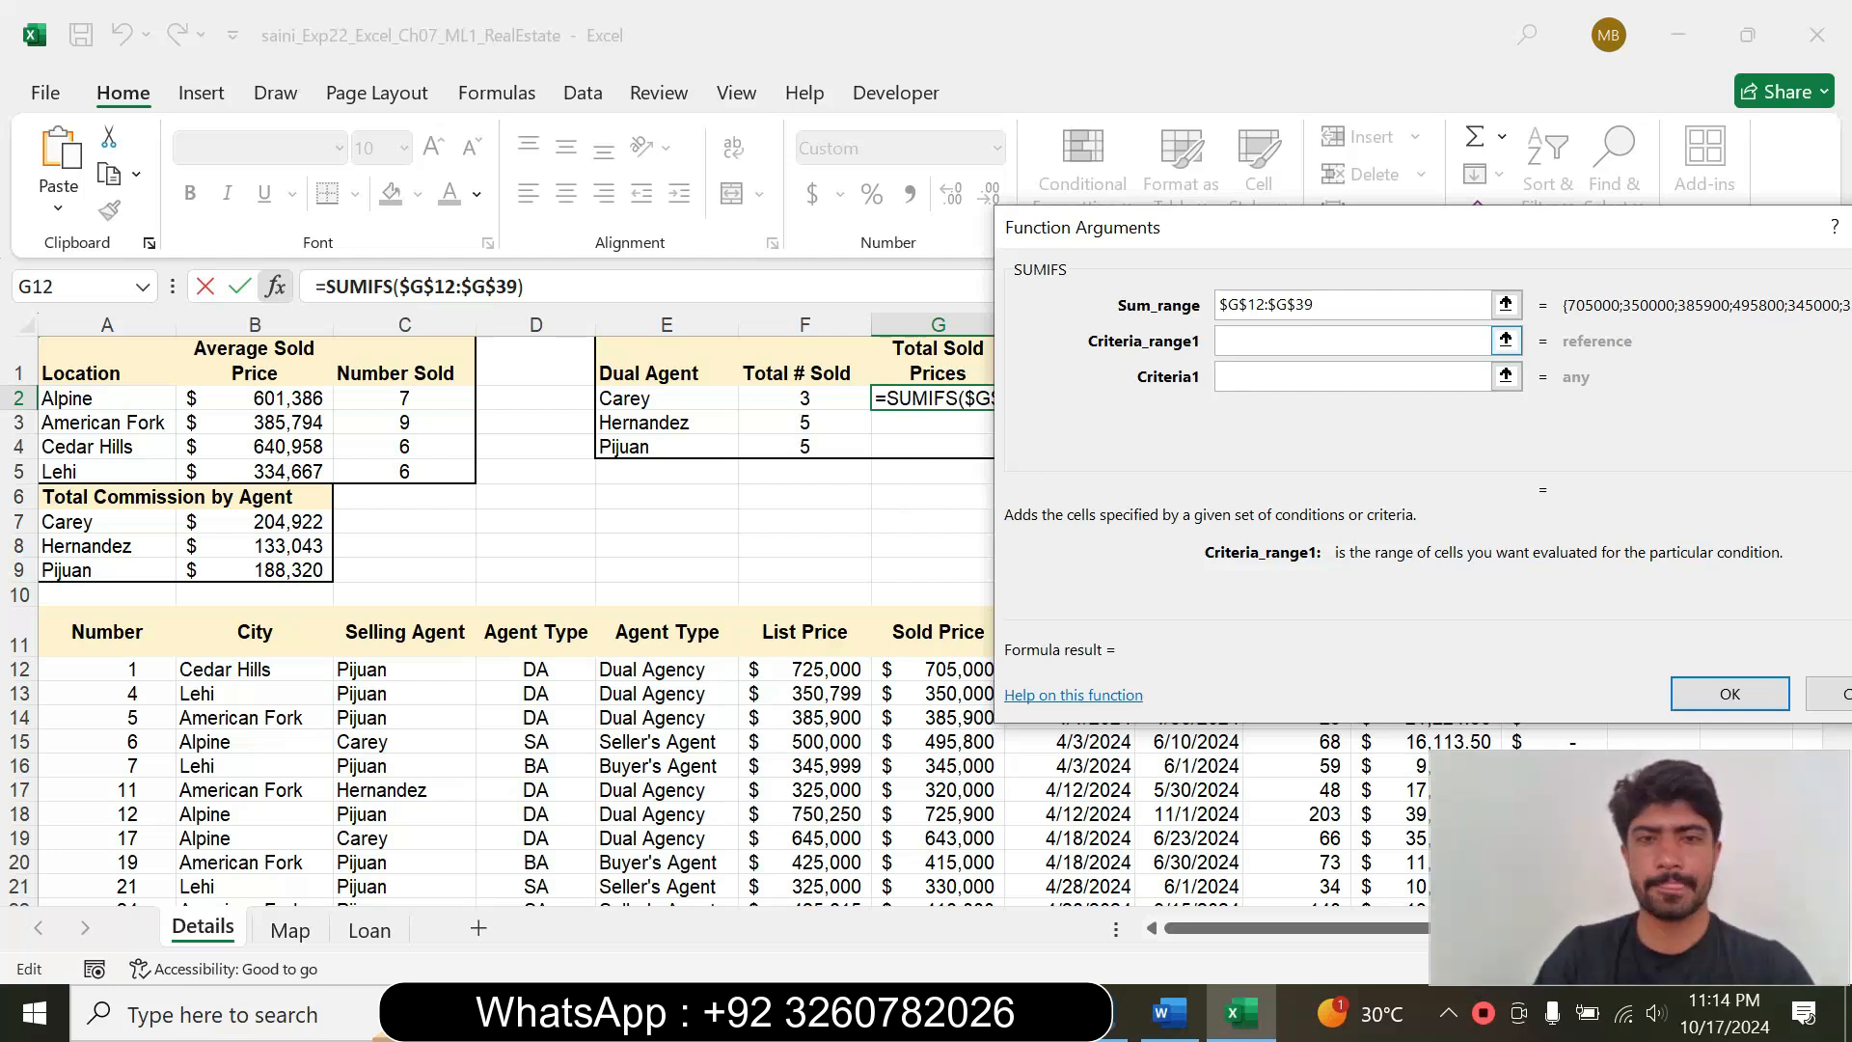
{"action": "left_click_drag", "start_coordinate": [1297, 247], "coordinate": [1205, 178]}
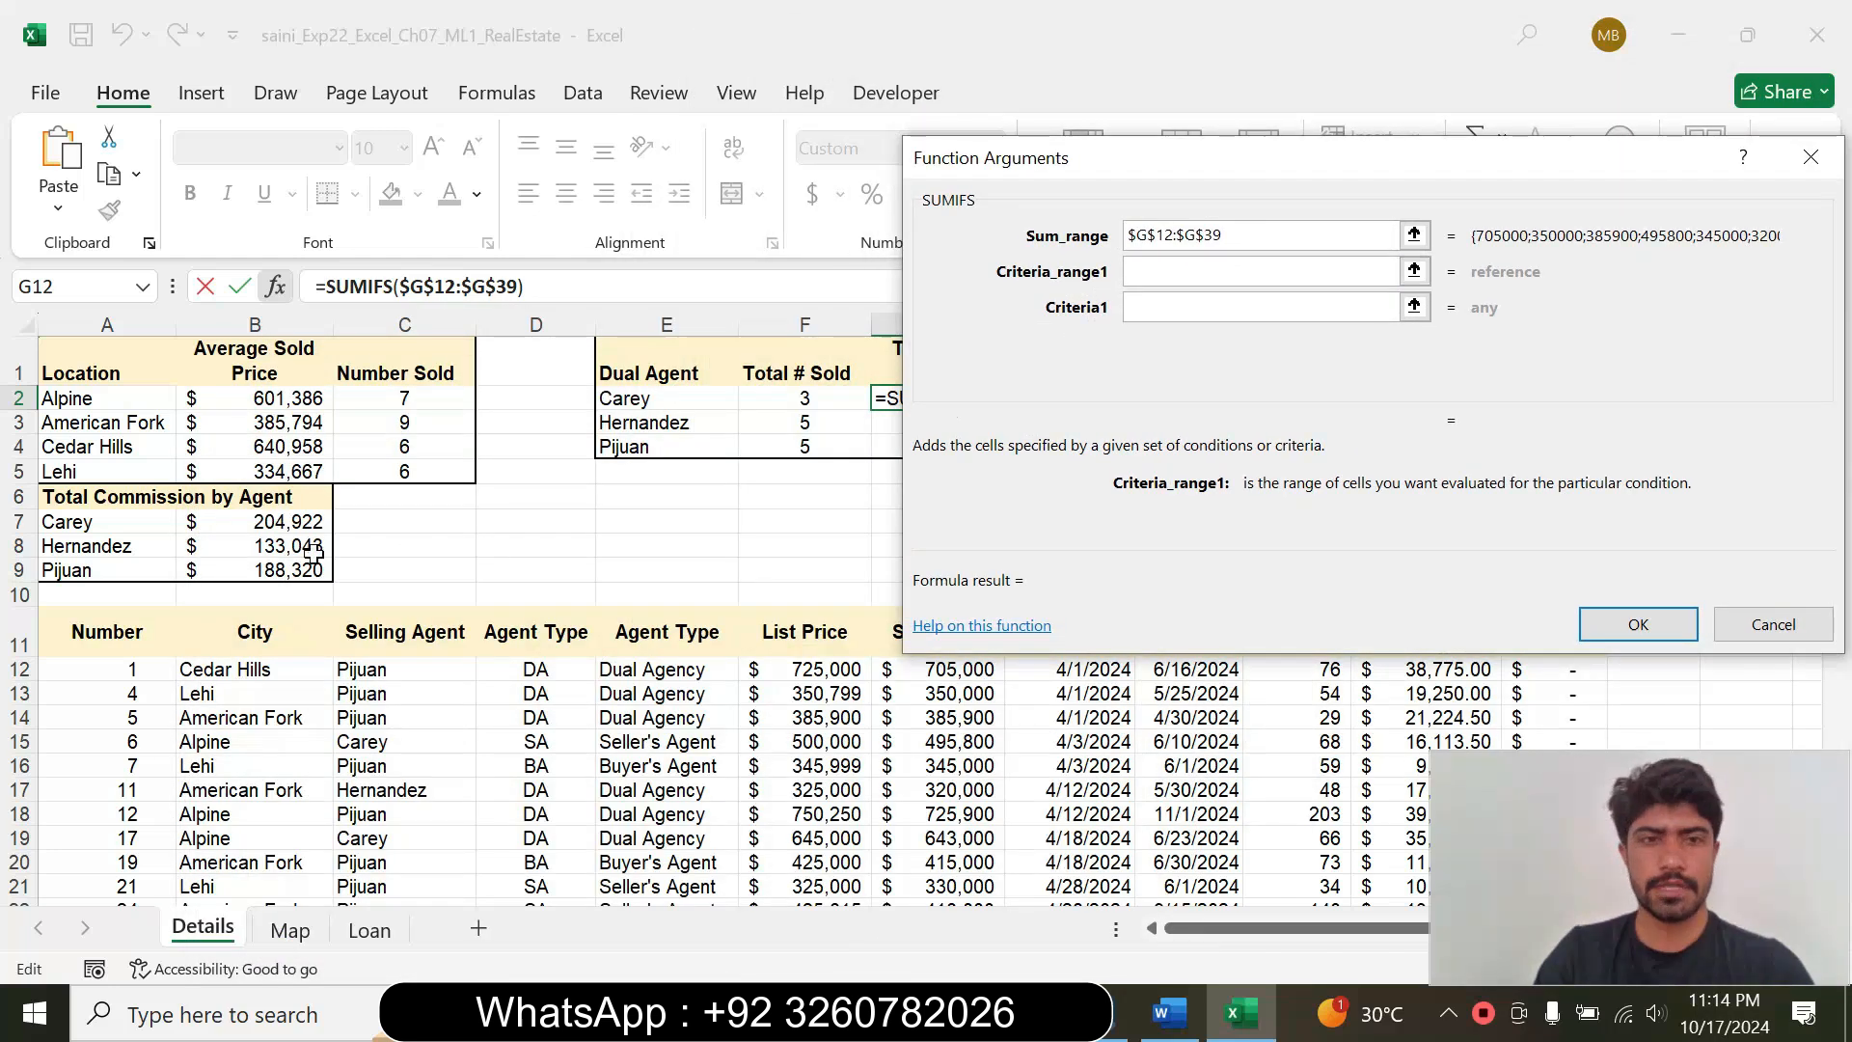
{"action": "left_click", "coordinate": [535, 667]}
{"action": "left_click_drag", "start_coordinate": [535, 667], "coordinate": [547, 861]}
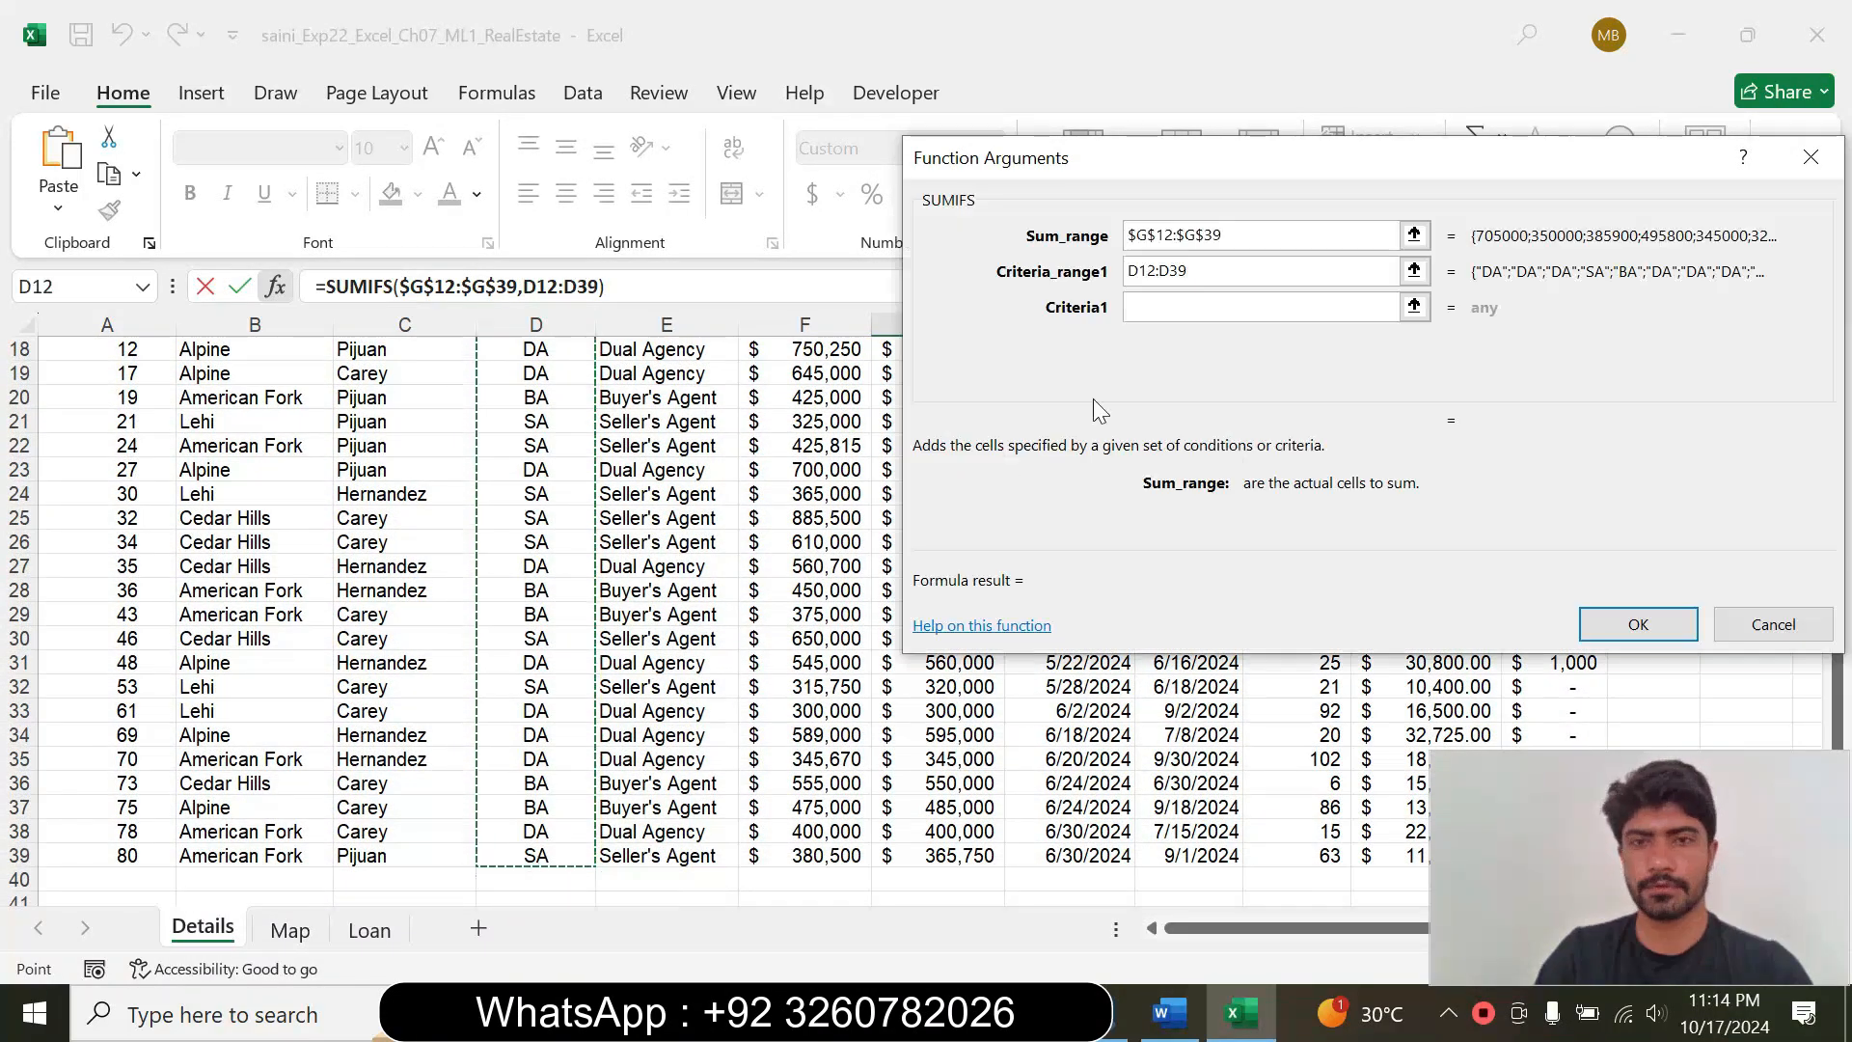
{"action": "key", "text": "Tab"}
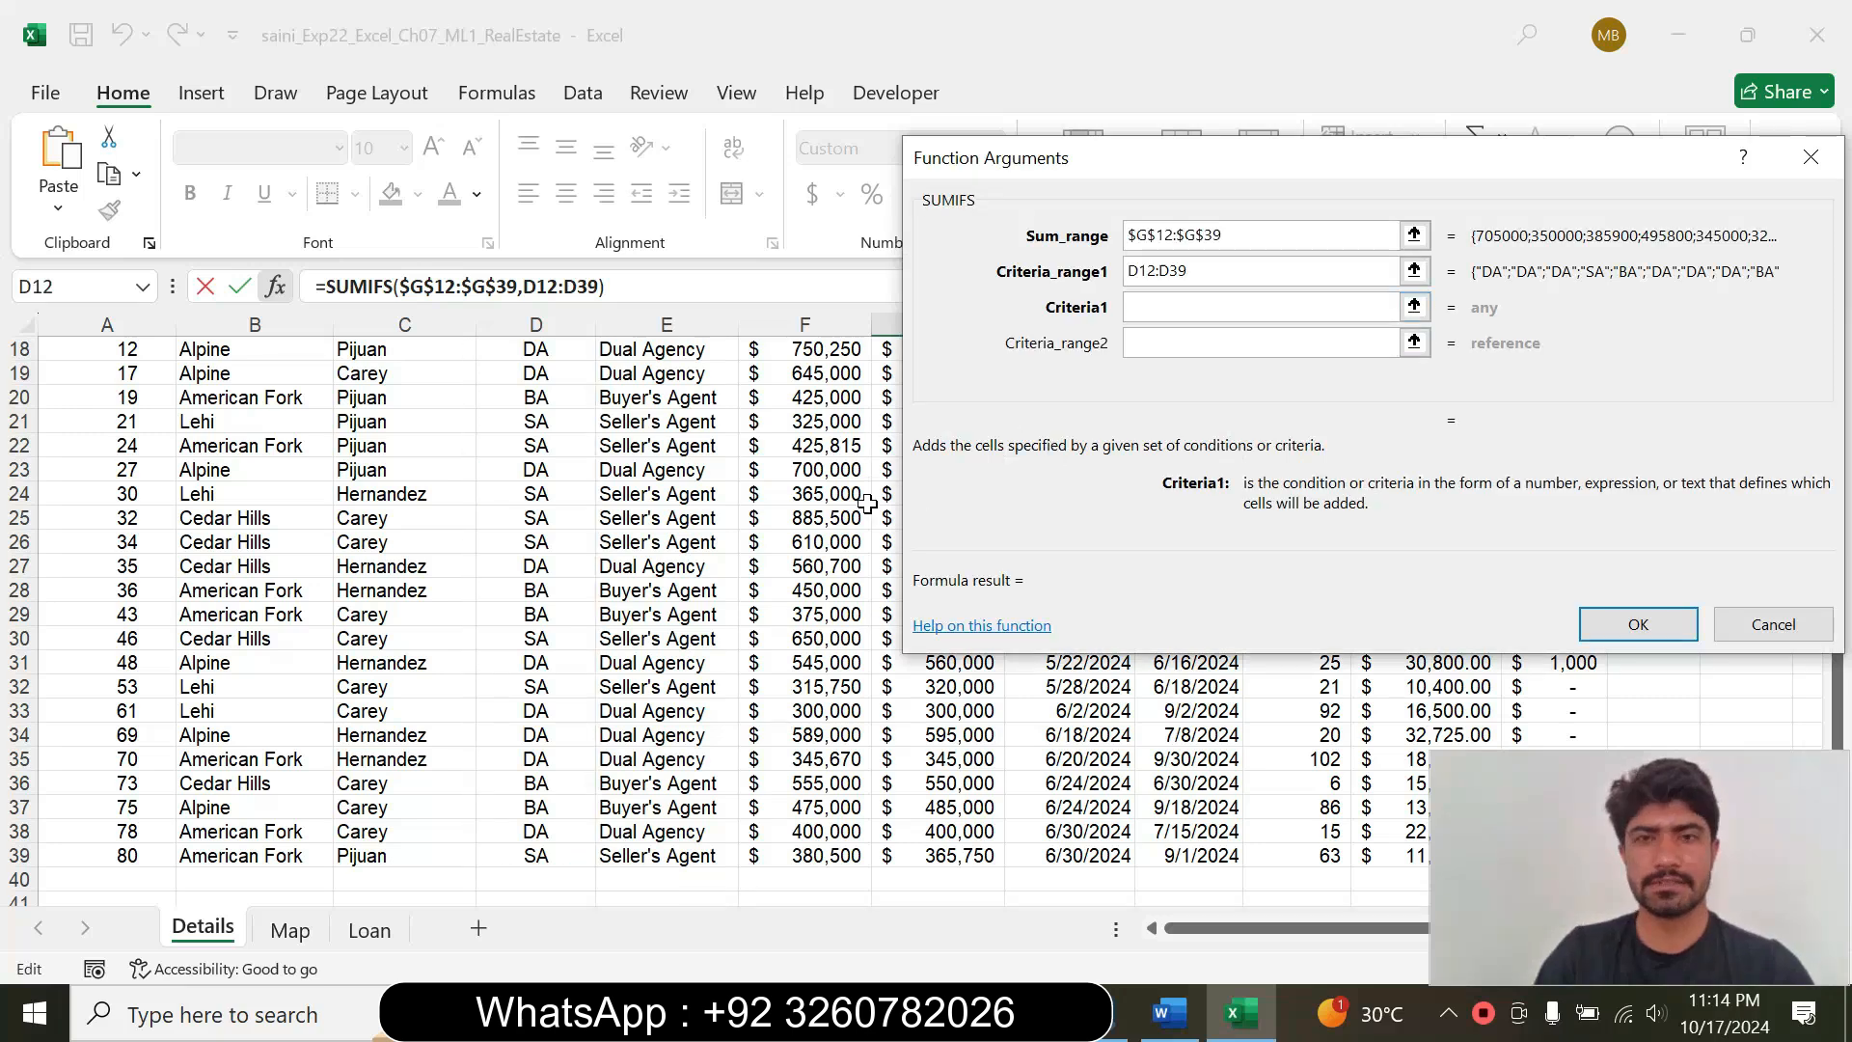
Step: Recheck the Dual Agent condition in Word, then in Excel set the first SUMIFS criterion to the absolute reference $J$3
{"action": "left_click", "coordinate": [1168, 1013]}
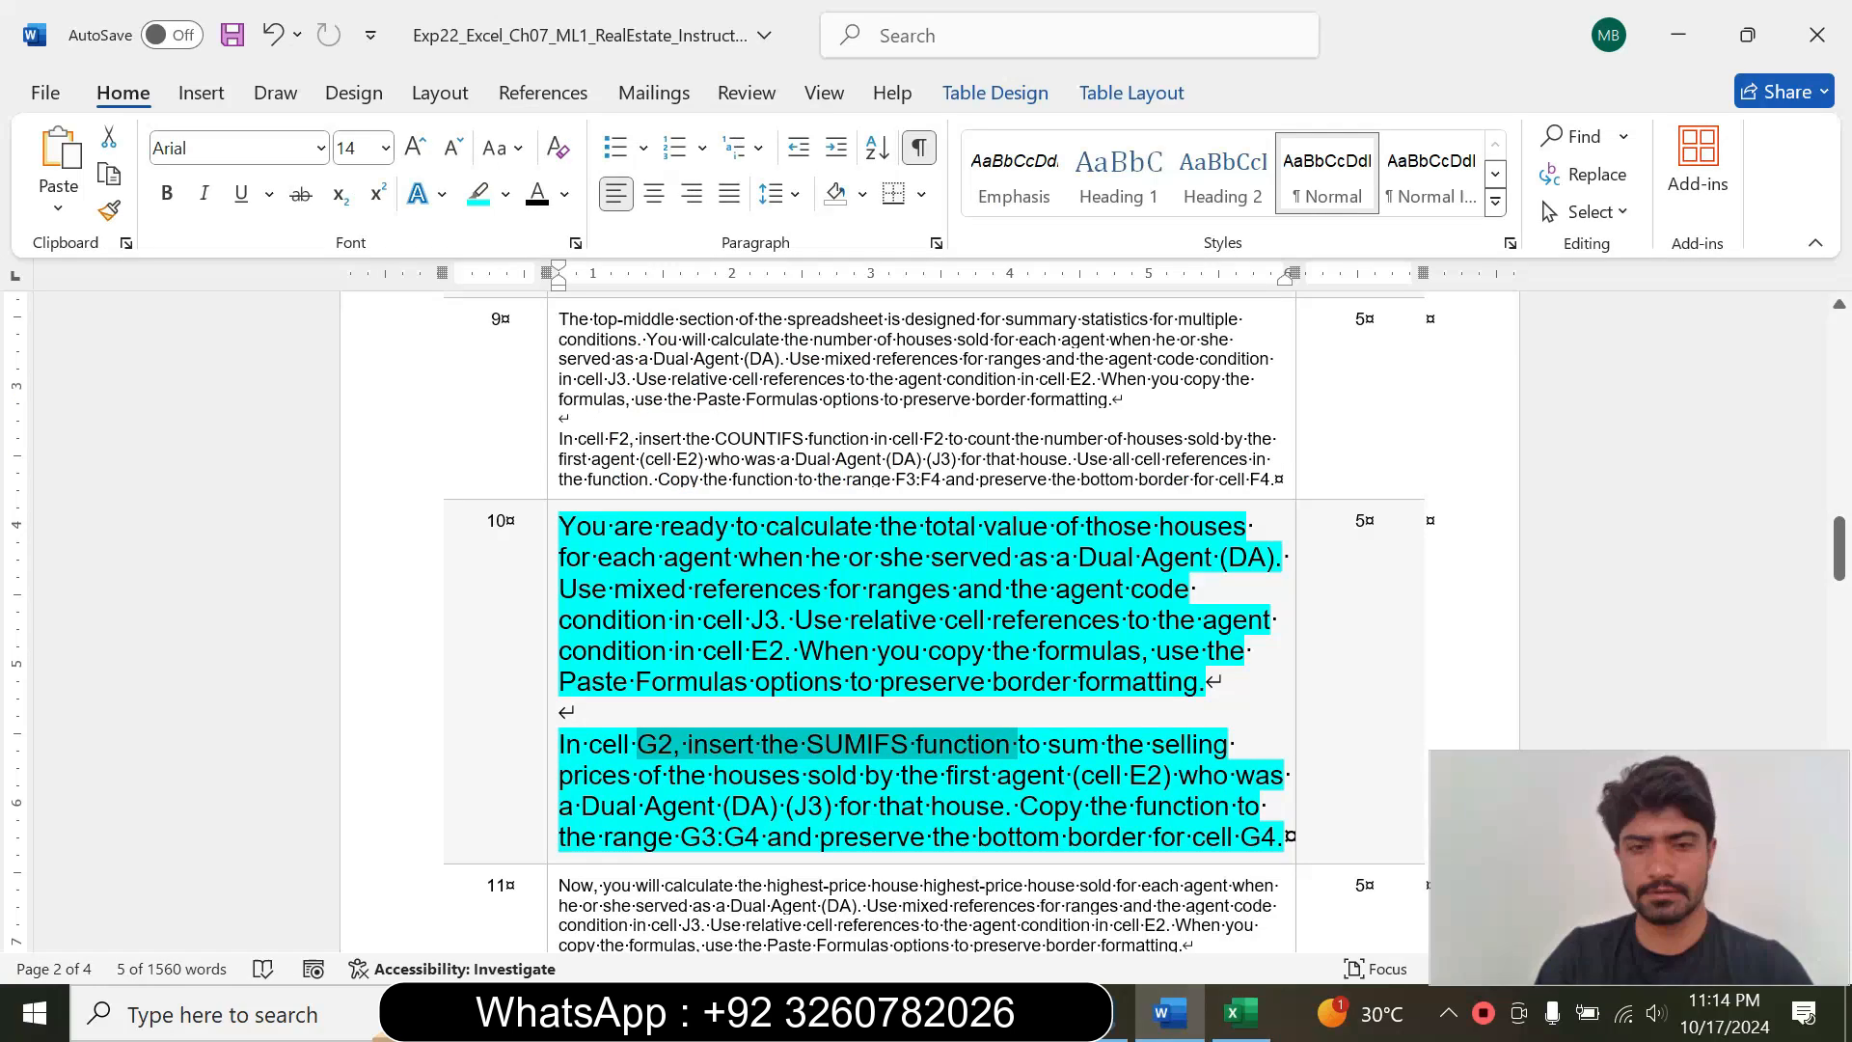
{"action": "left_click_drag", "start_coordinate": [642, 807], "coordinate": [878, 806]}
{"action": "left_click", "coordinate": [1238, 1020]}
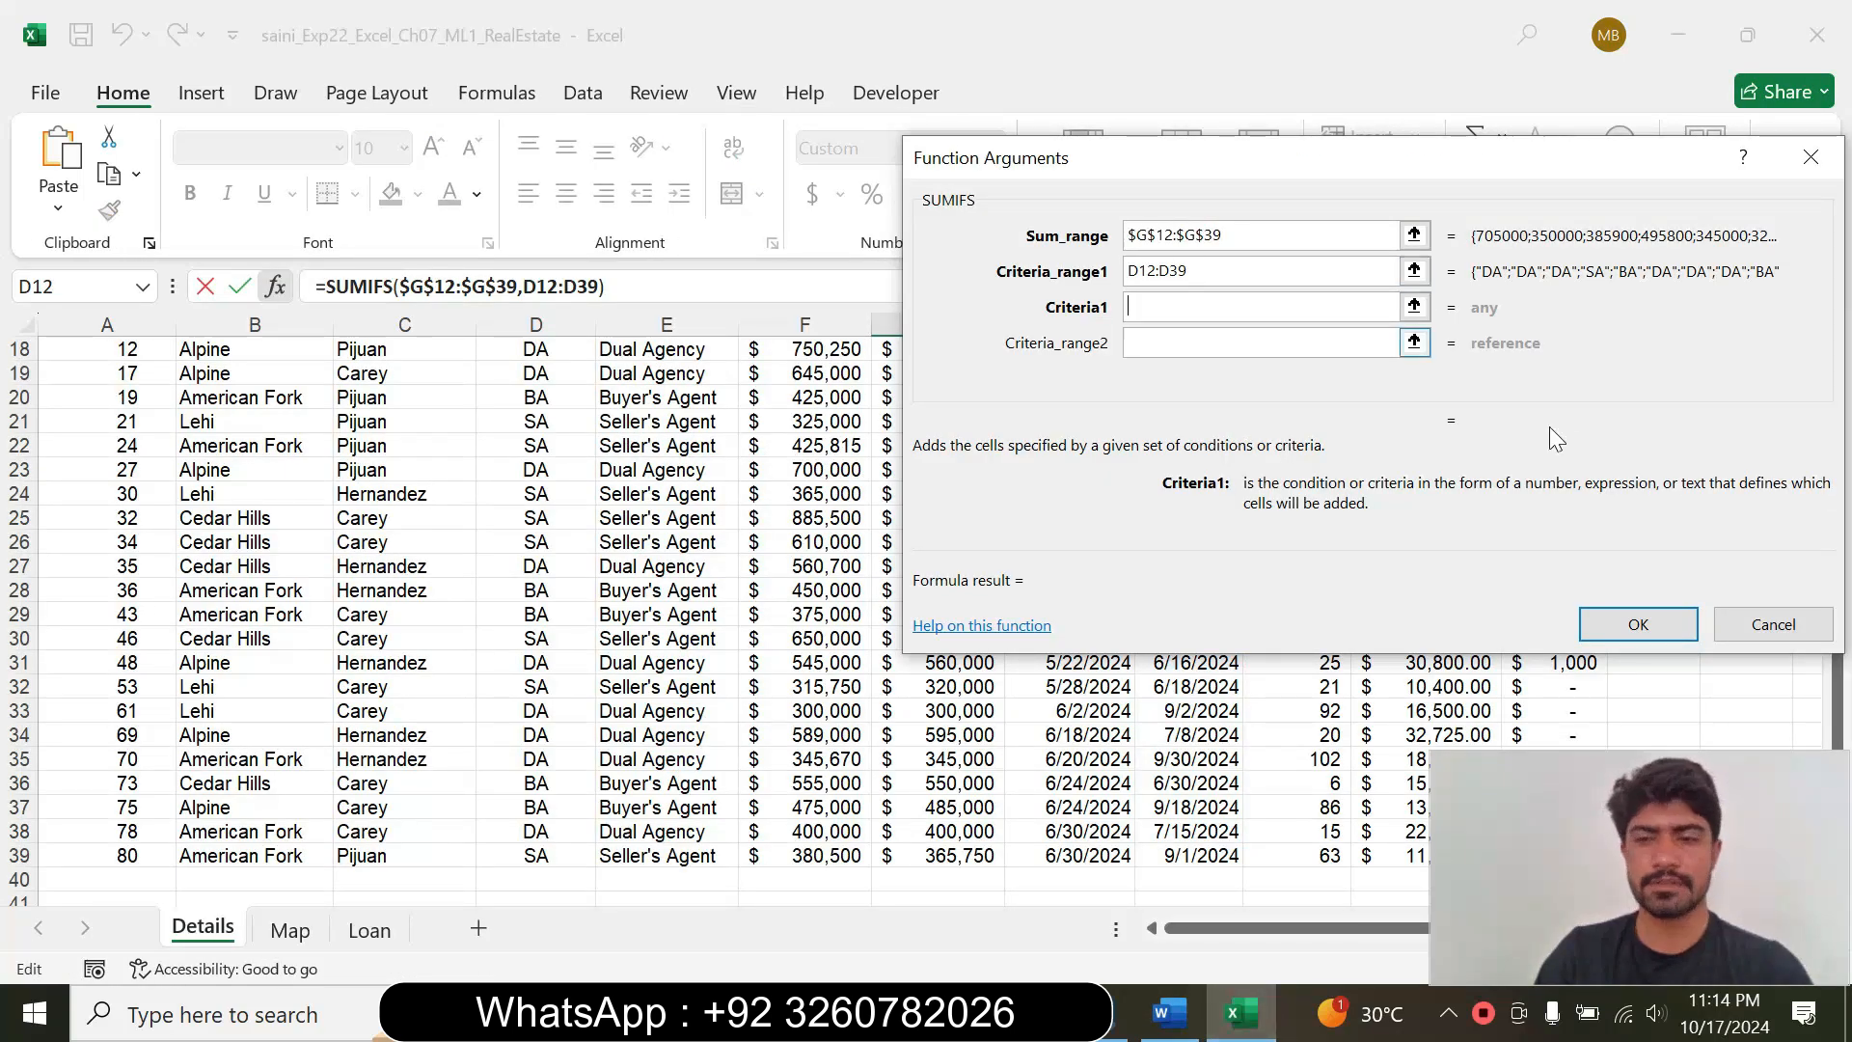
{"action": "left_click_drag", "start_coordinate": [1837, 700], "coordinate": [1803, 403]}
{"action": "left_click_drag", "start_coordinate": [1286, 172], "coordinate": [1082, 522]}
{"action": "left_click", "coordinate": [1295, 399]}
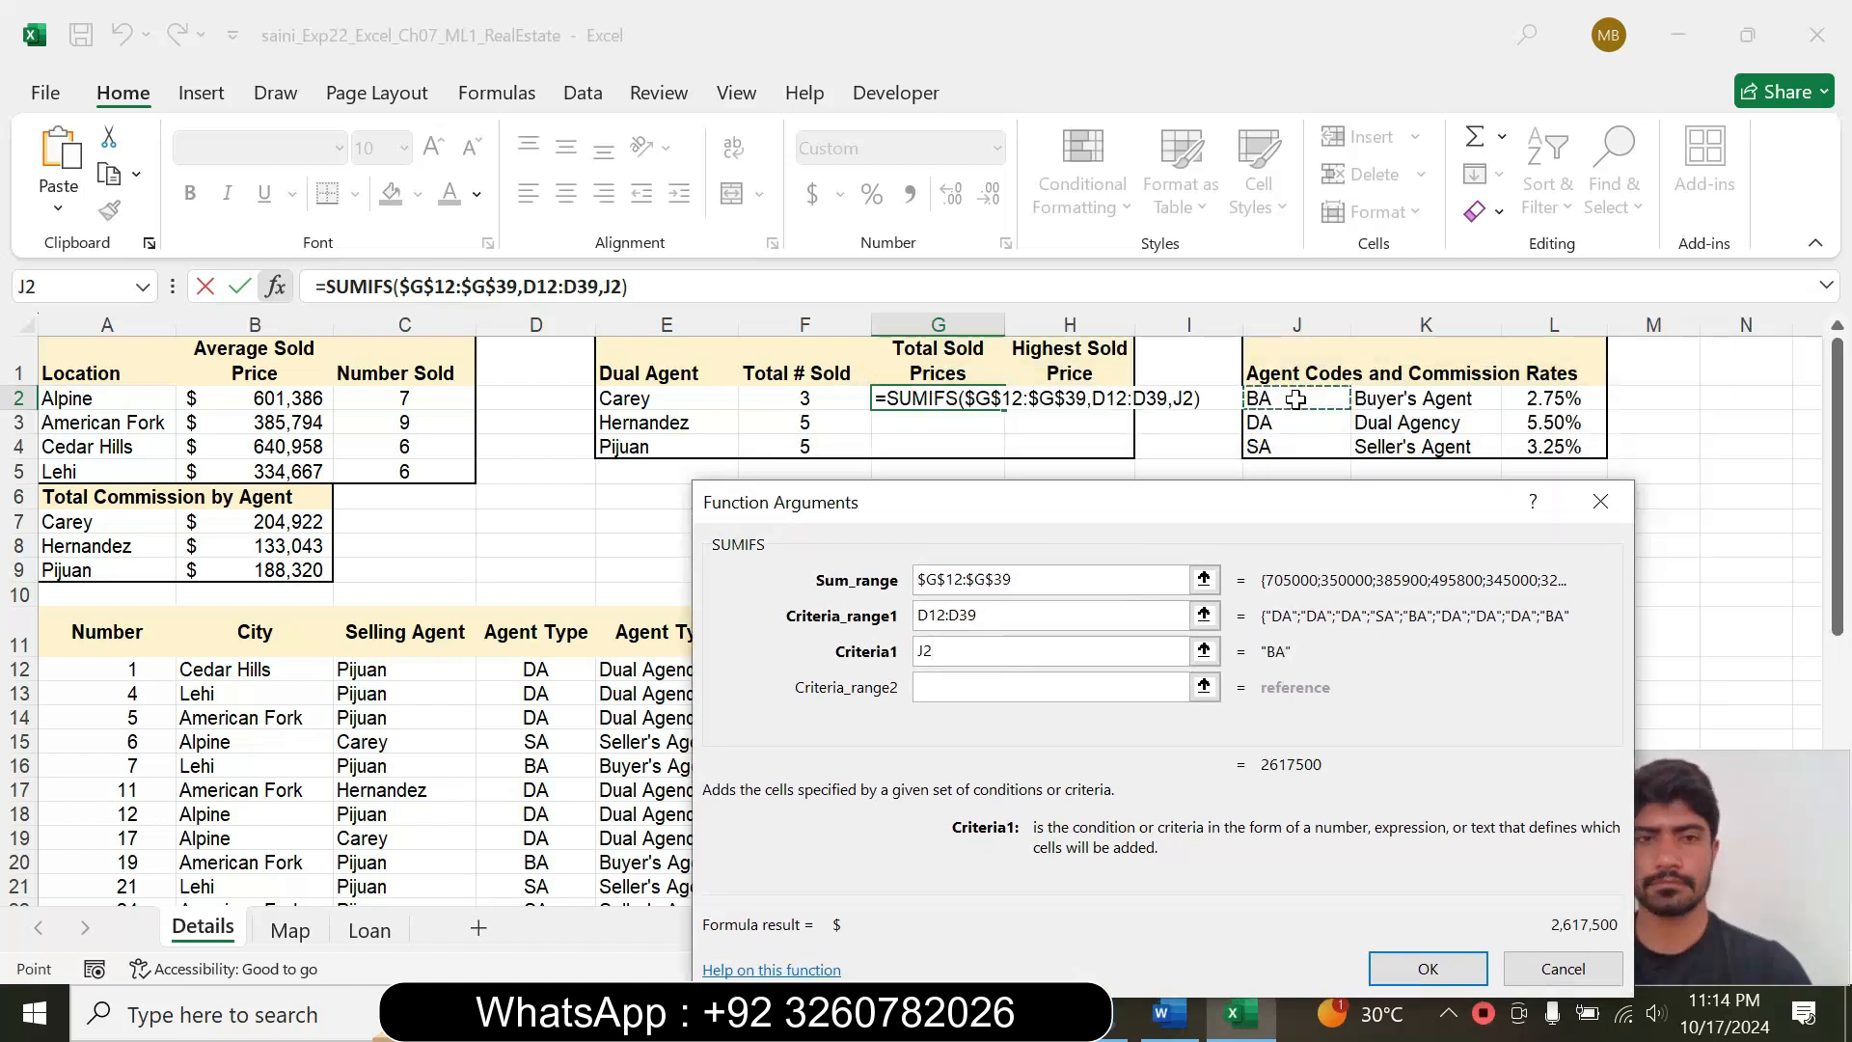
{"action": "left_click", "coordinate": [1293, 422]}
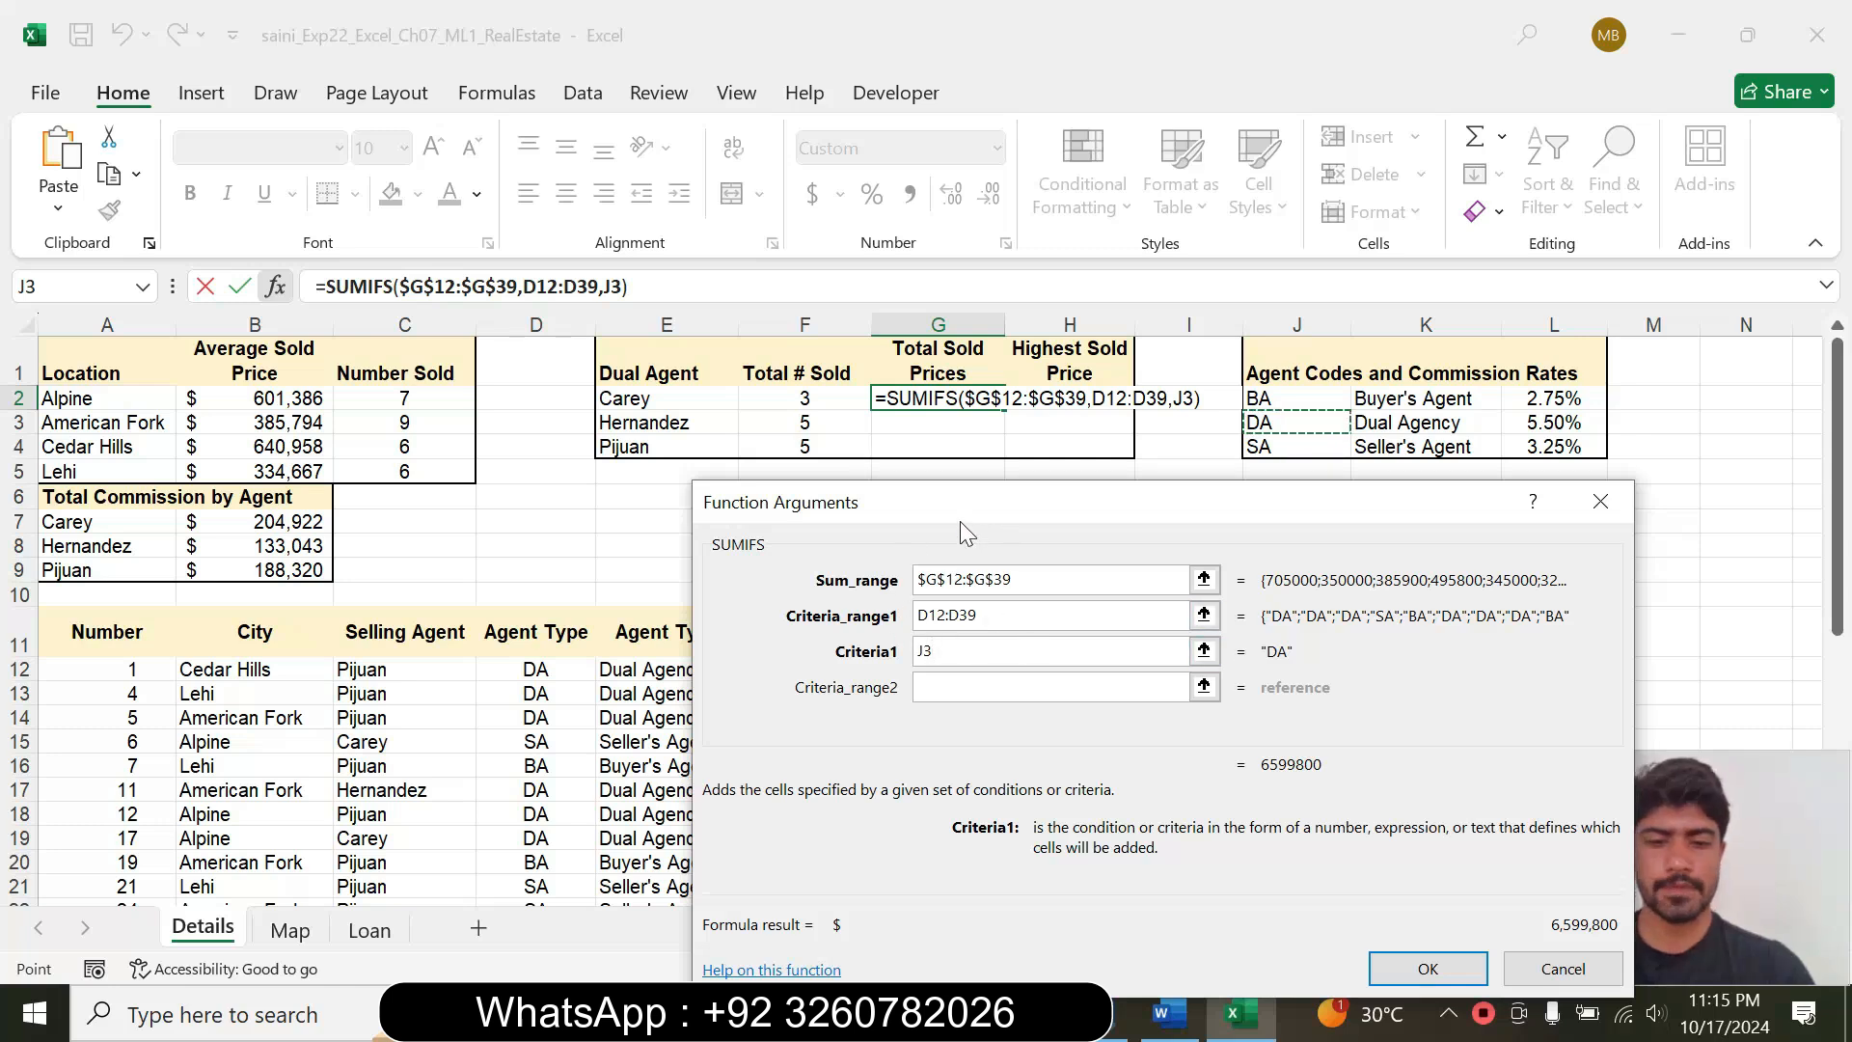
{"action": "key", "text": "F4"}
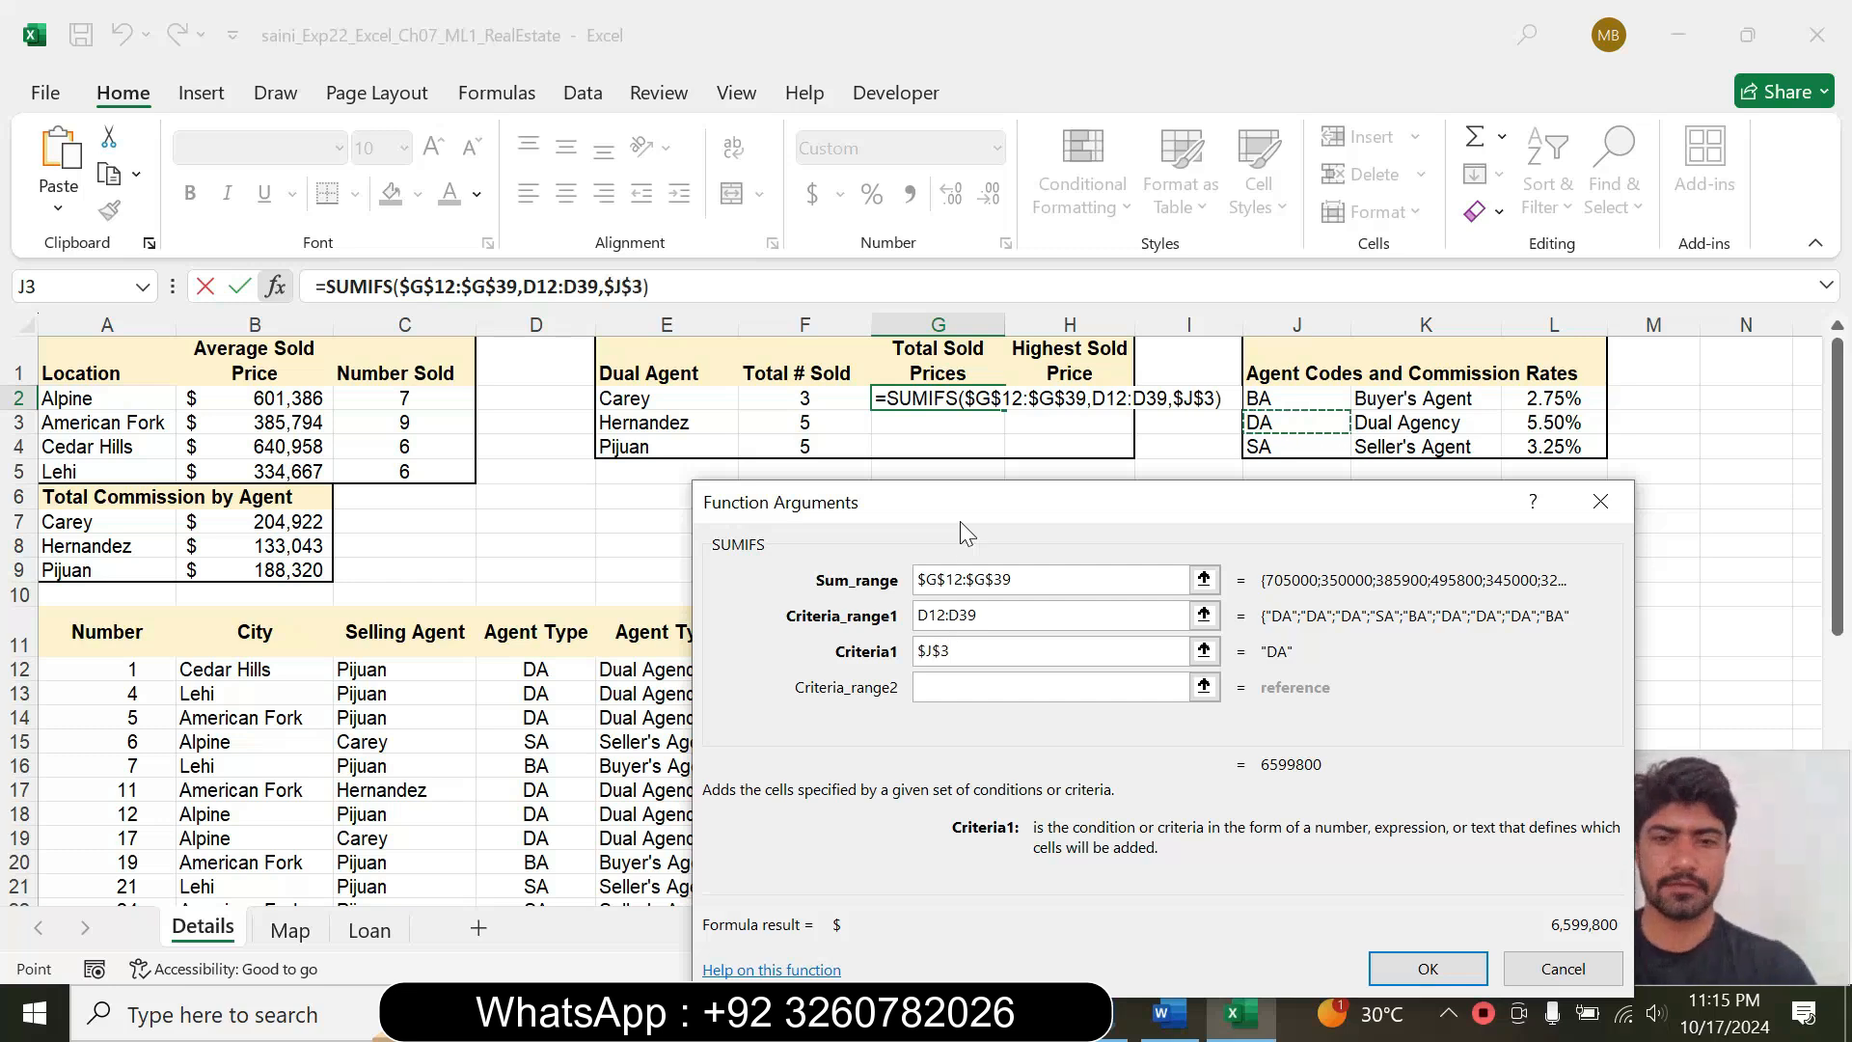
{"action": "left_click", "coordinate": [949, 690]}
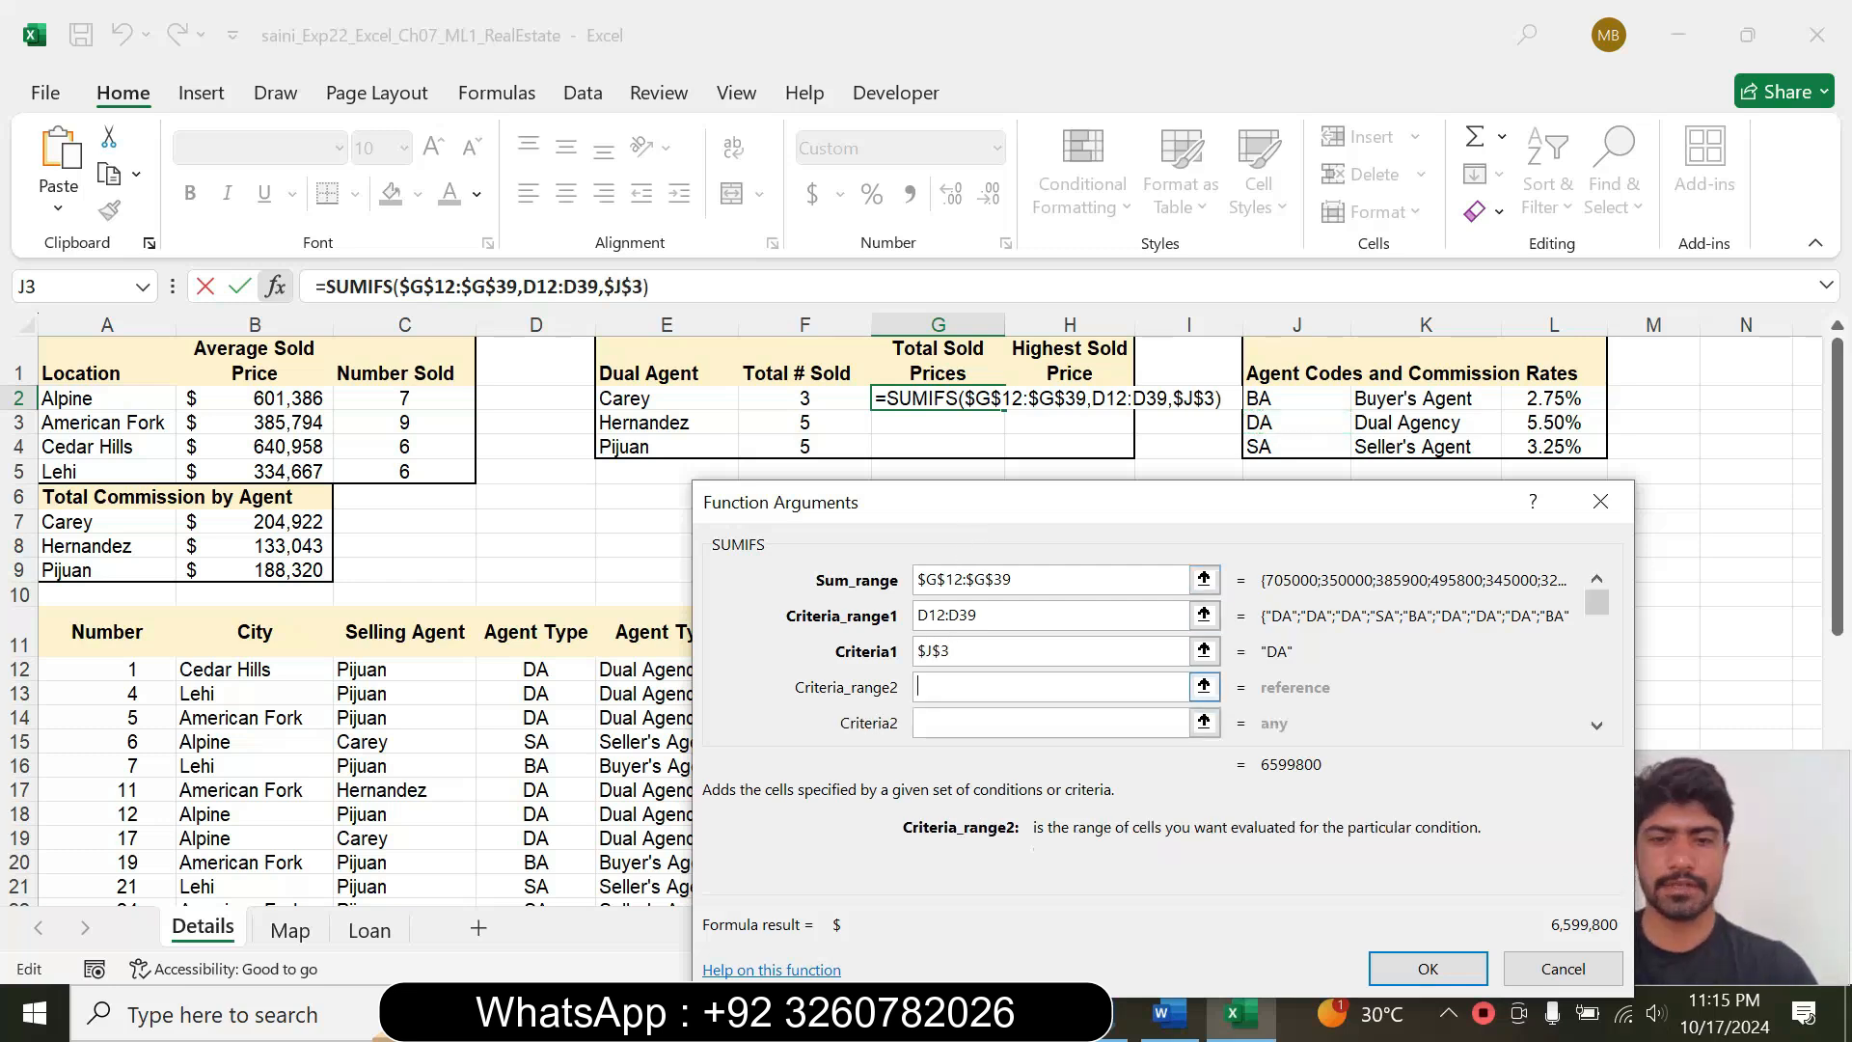
Step: Set the second SUMIFS criteria range to the Selling Agent cells as the absolute reference $C$12:$C$39
{"action": "left_click_drag", "start_coordinate": [928, 519], "coordinate": [1048, 421]}
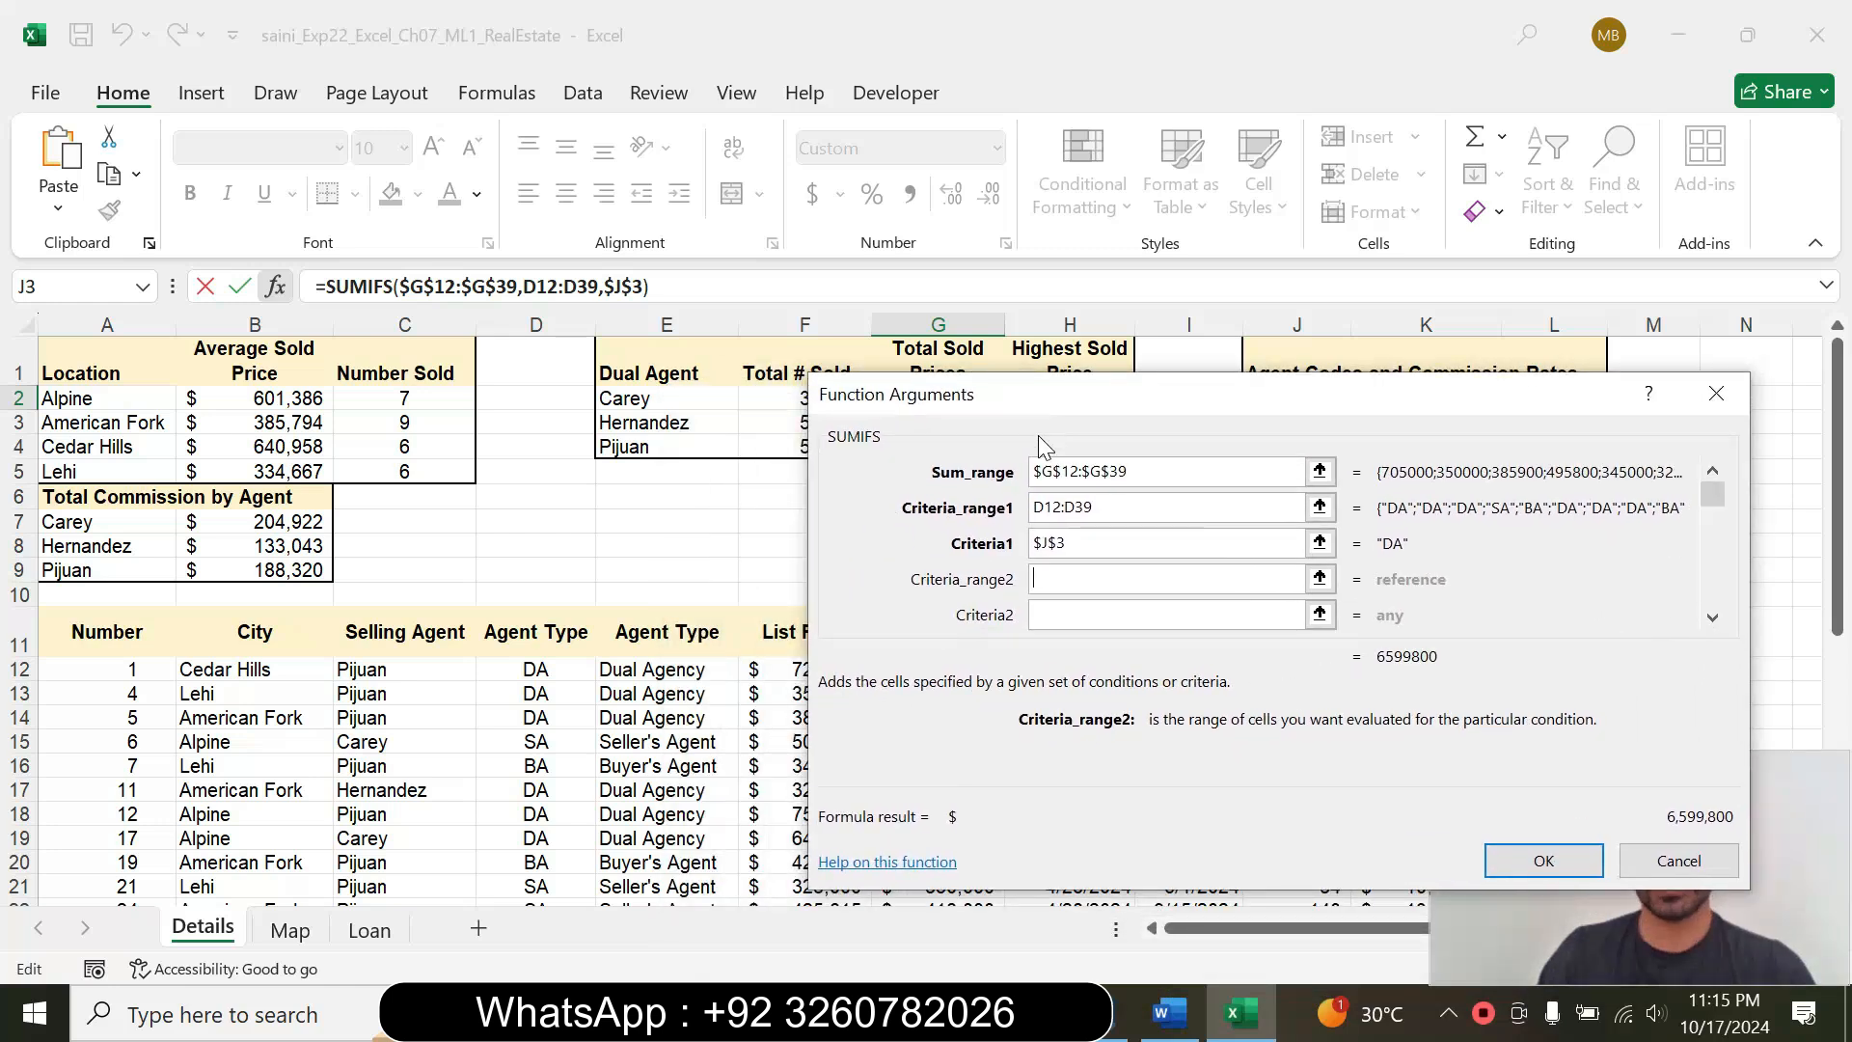
{"action": "left_click_drag", "start_coordinate": [429, 671], "coordinate": [390, 856]}
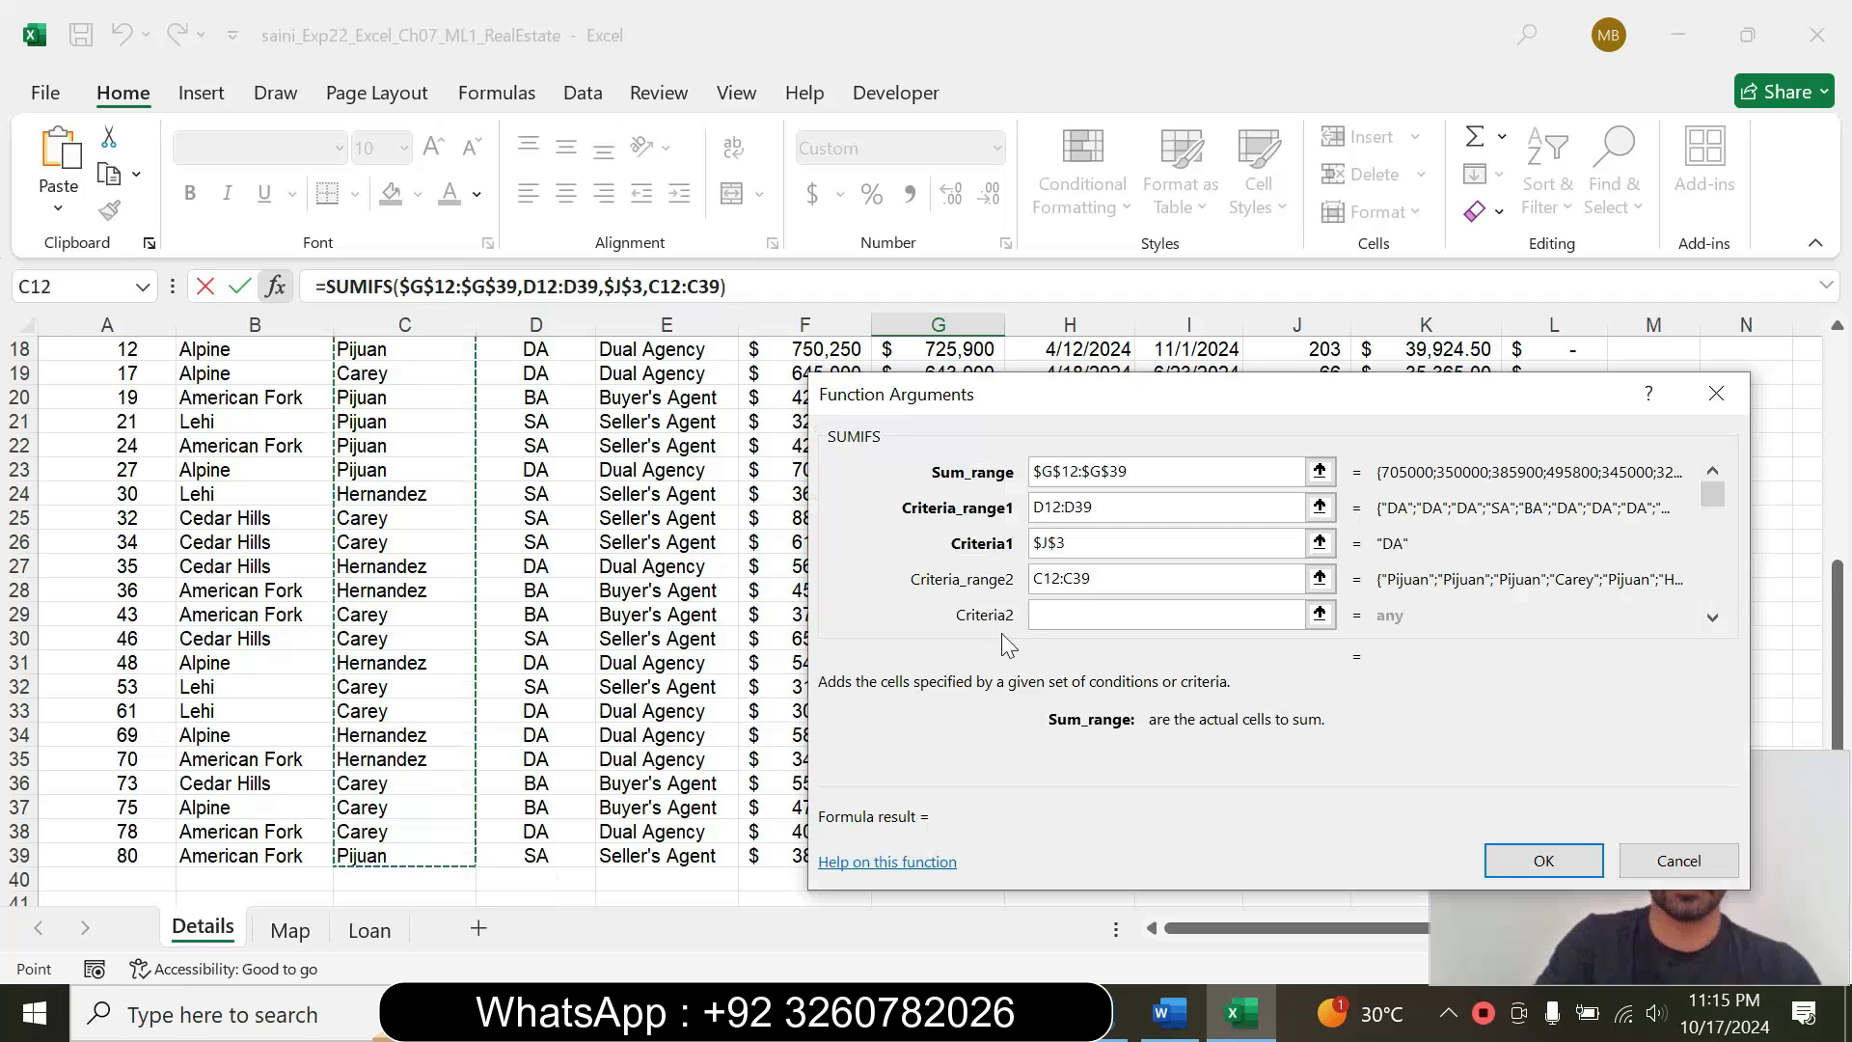
{"action": "key", "text": "F4"}
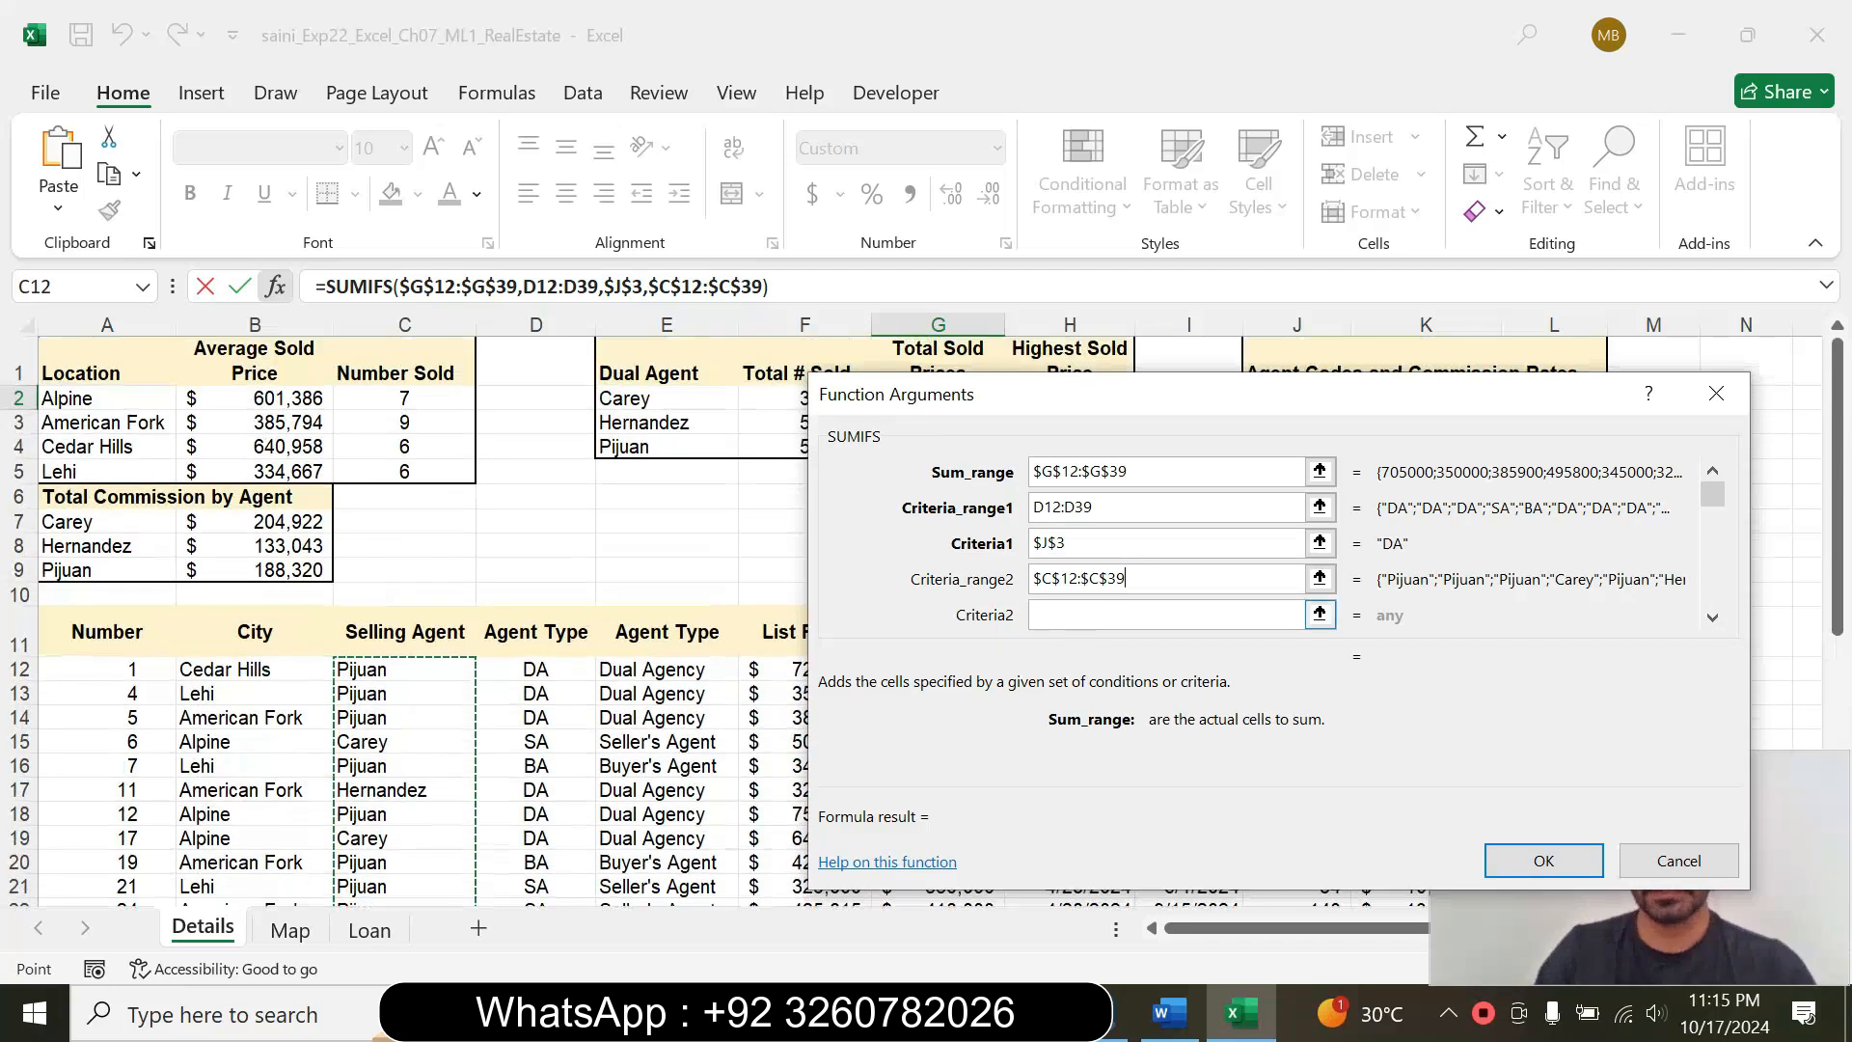
{"action": "key", "text": "Tab"}
Step: Recheck the agent condition in Word, then in Excel set the second SUMIFS criterion to E2 and complete the function in G2
{"action": "left_click", "coordinate": [1169, 1015]}
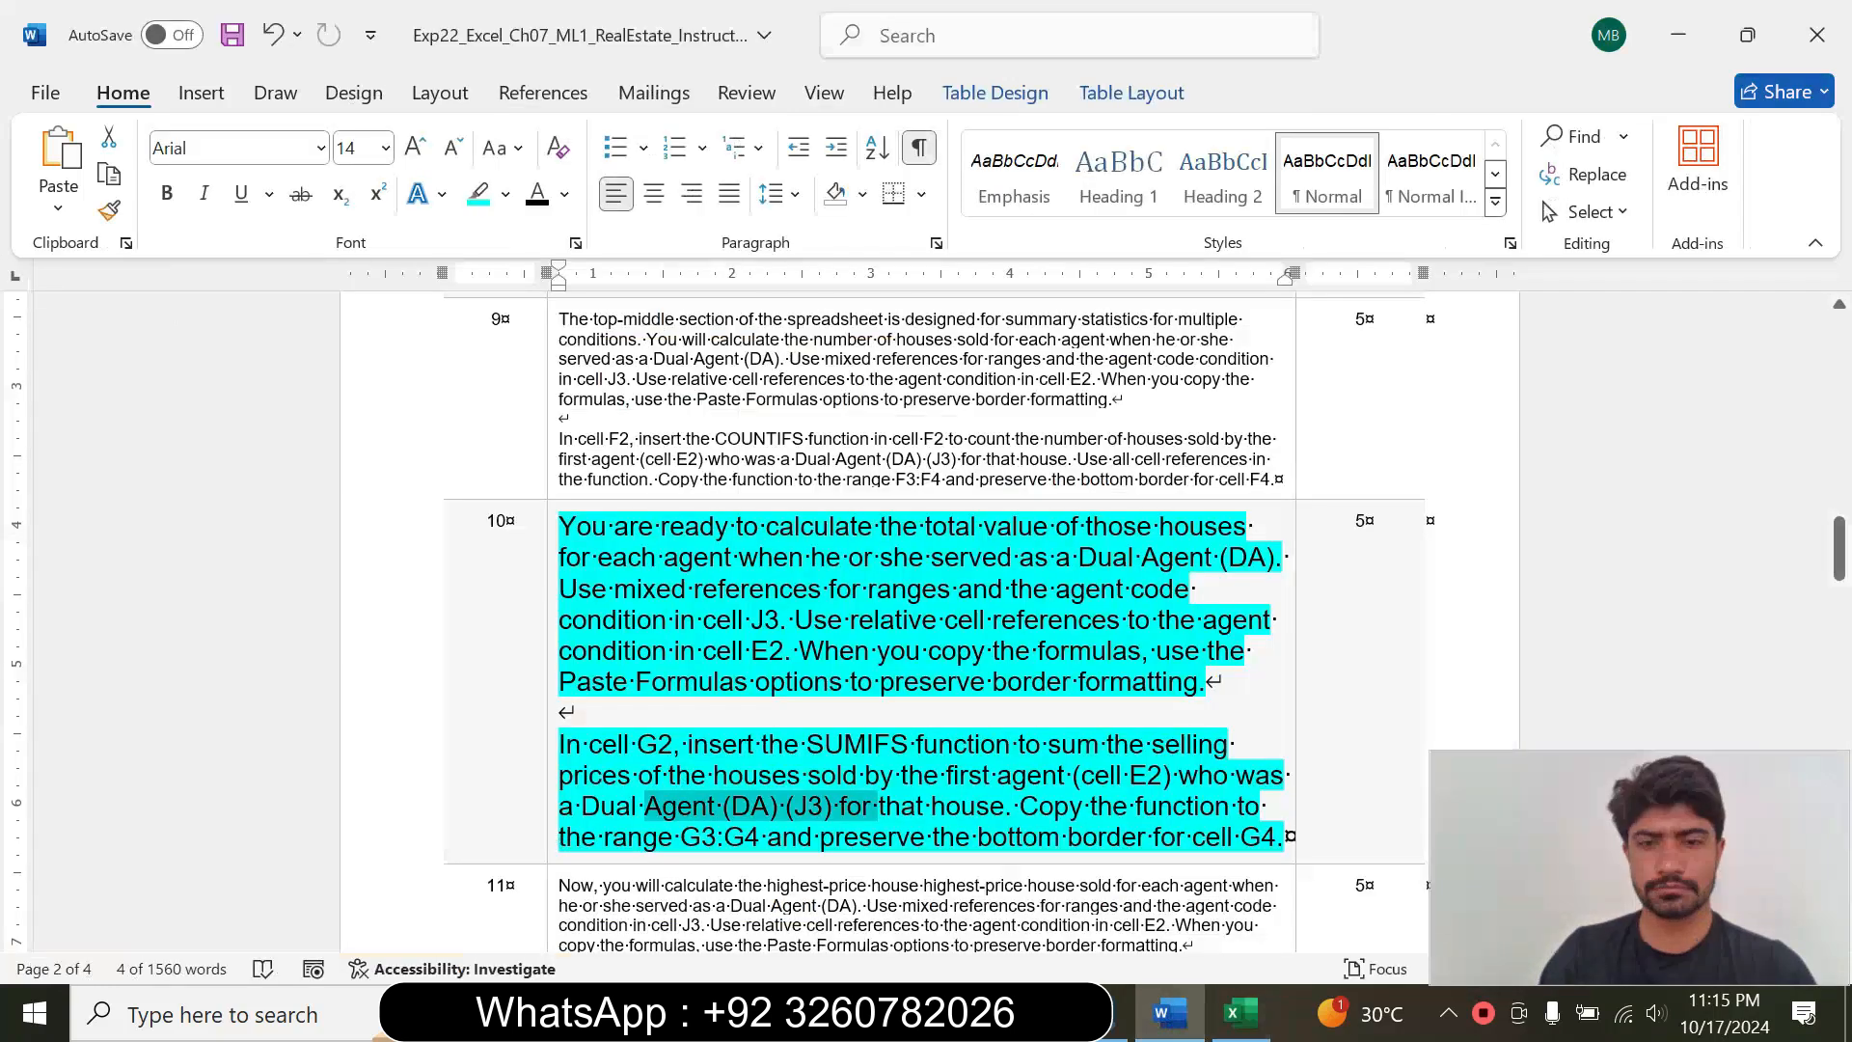
{"action": "left_click_drag", "start_coordinate": [998, 774], "coordinate": [1163, 774]}
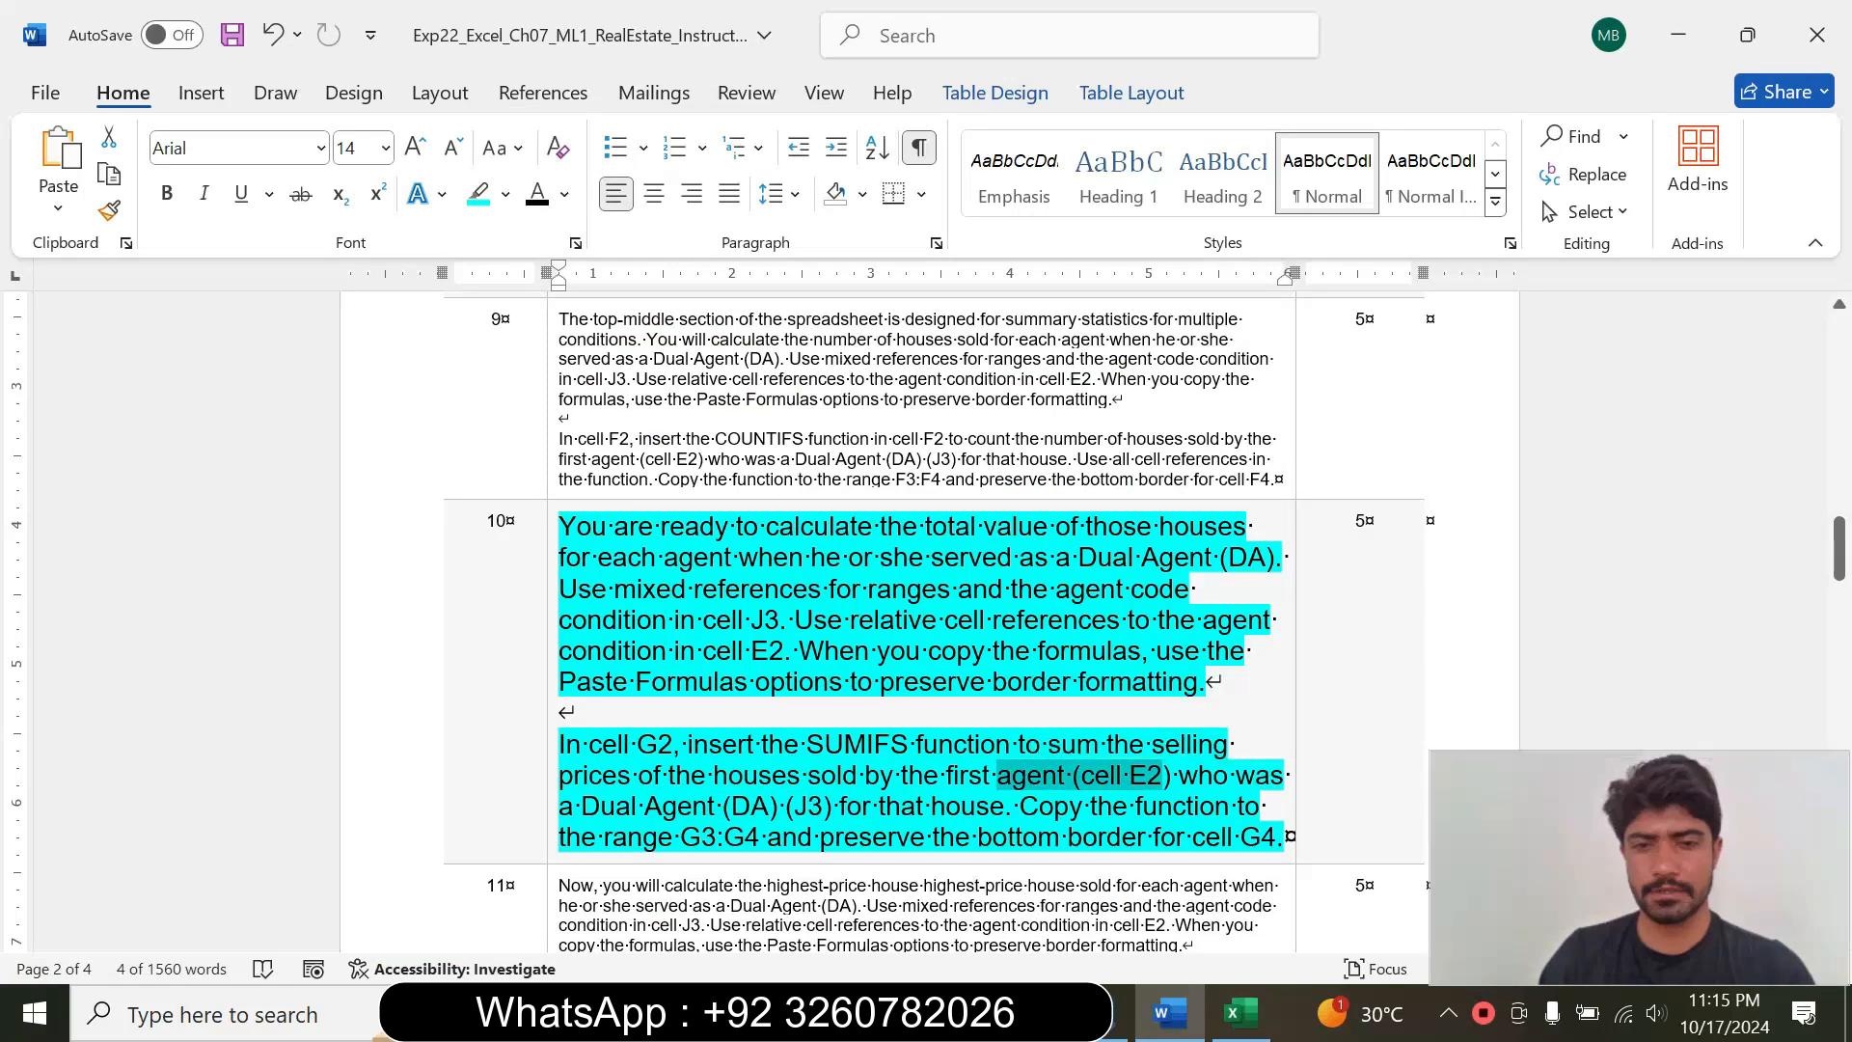
{"action": "left_click_drag", "start_coordinate": [865, 775], "coordinate": [1127, 775]}
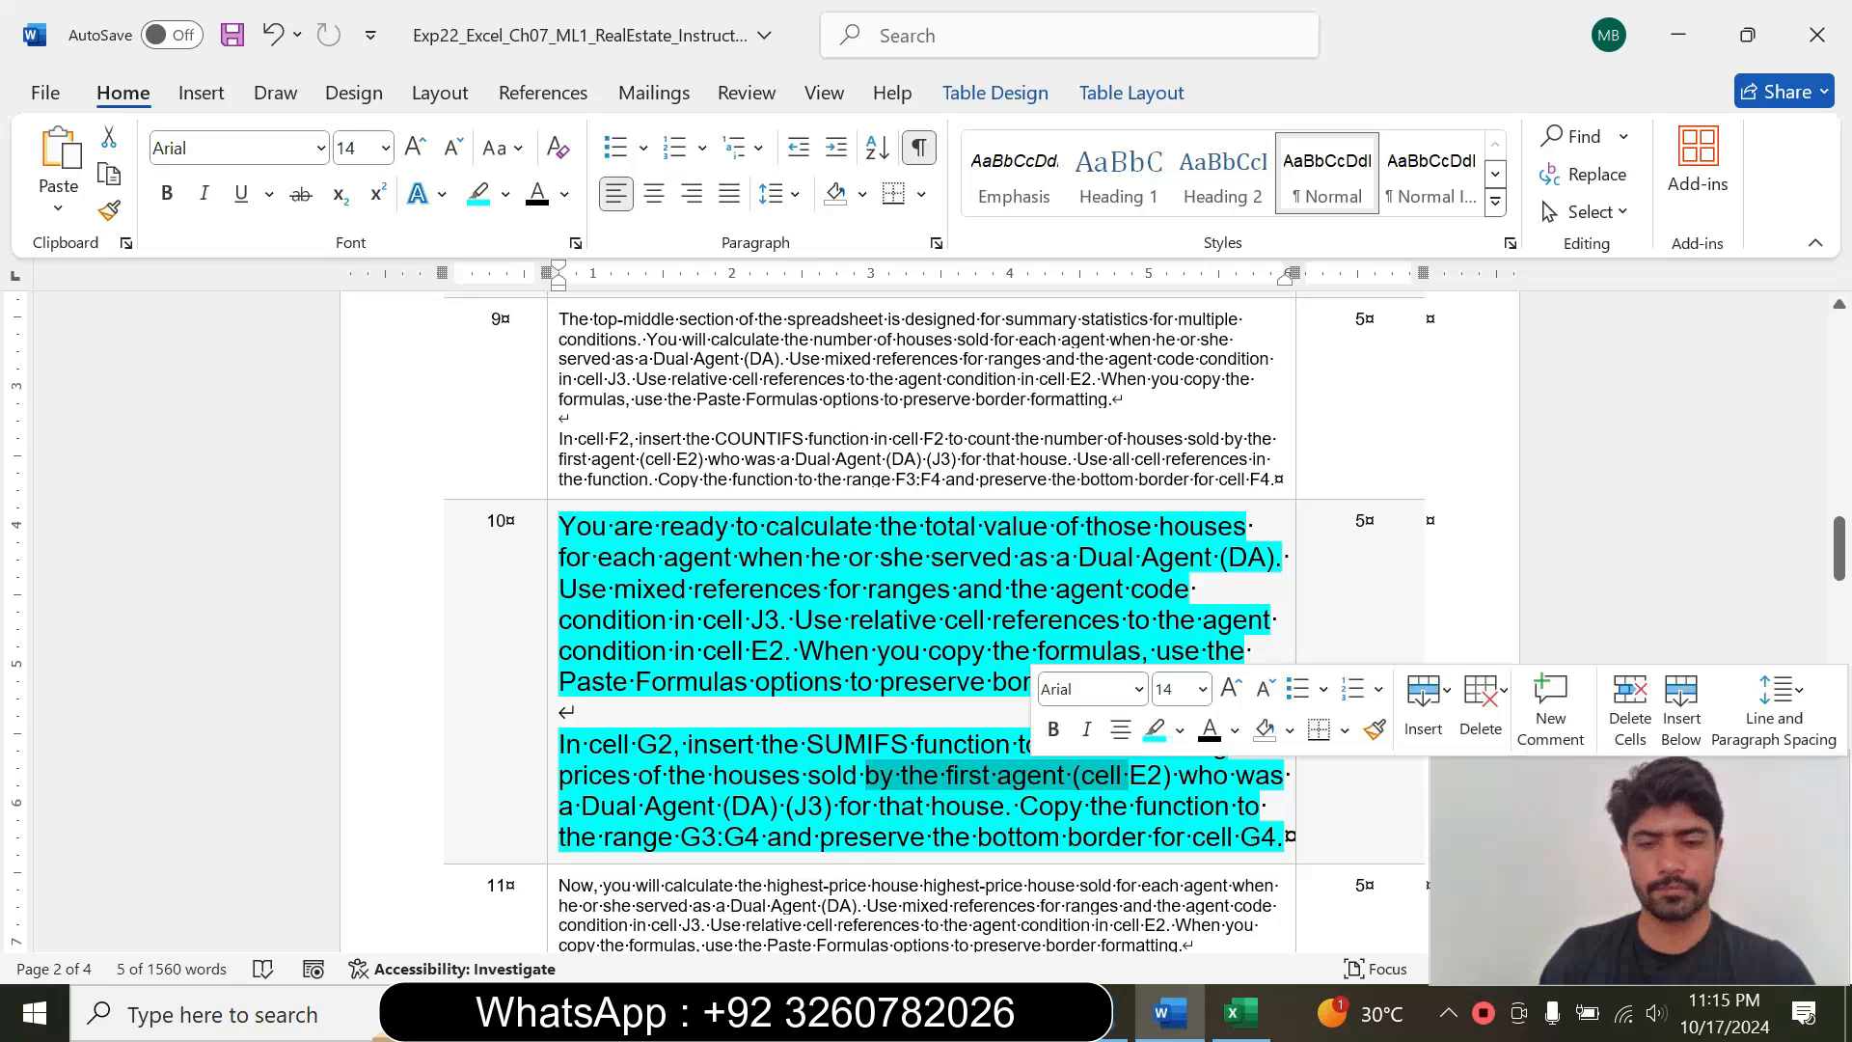
{"action": "left_click", "coordinate": [1240, 1013]}
{"action": "left_click_drag", "start_coordinate": [1115, 403], "coordinate": [1117, 442]}
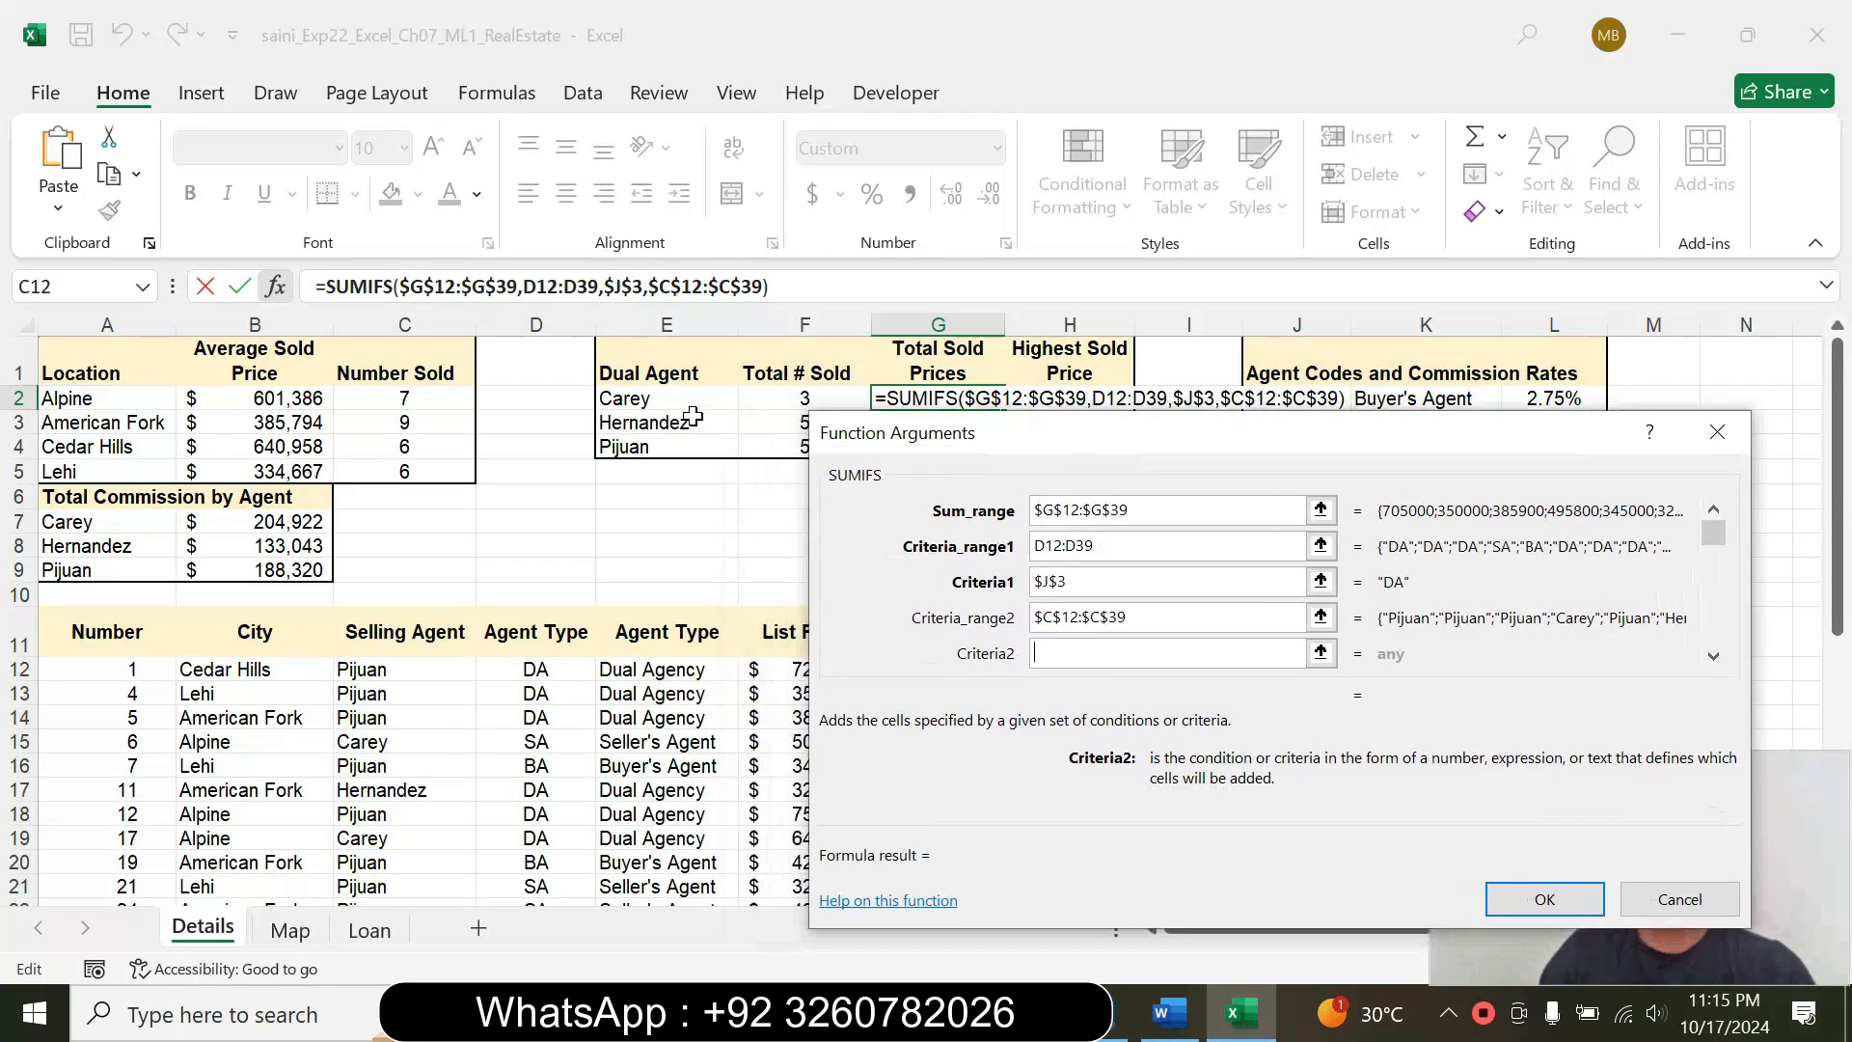
{"action": "left_click", "coordinate": [663, 399]}
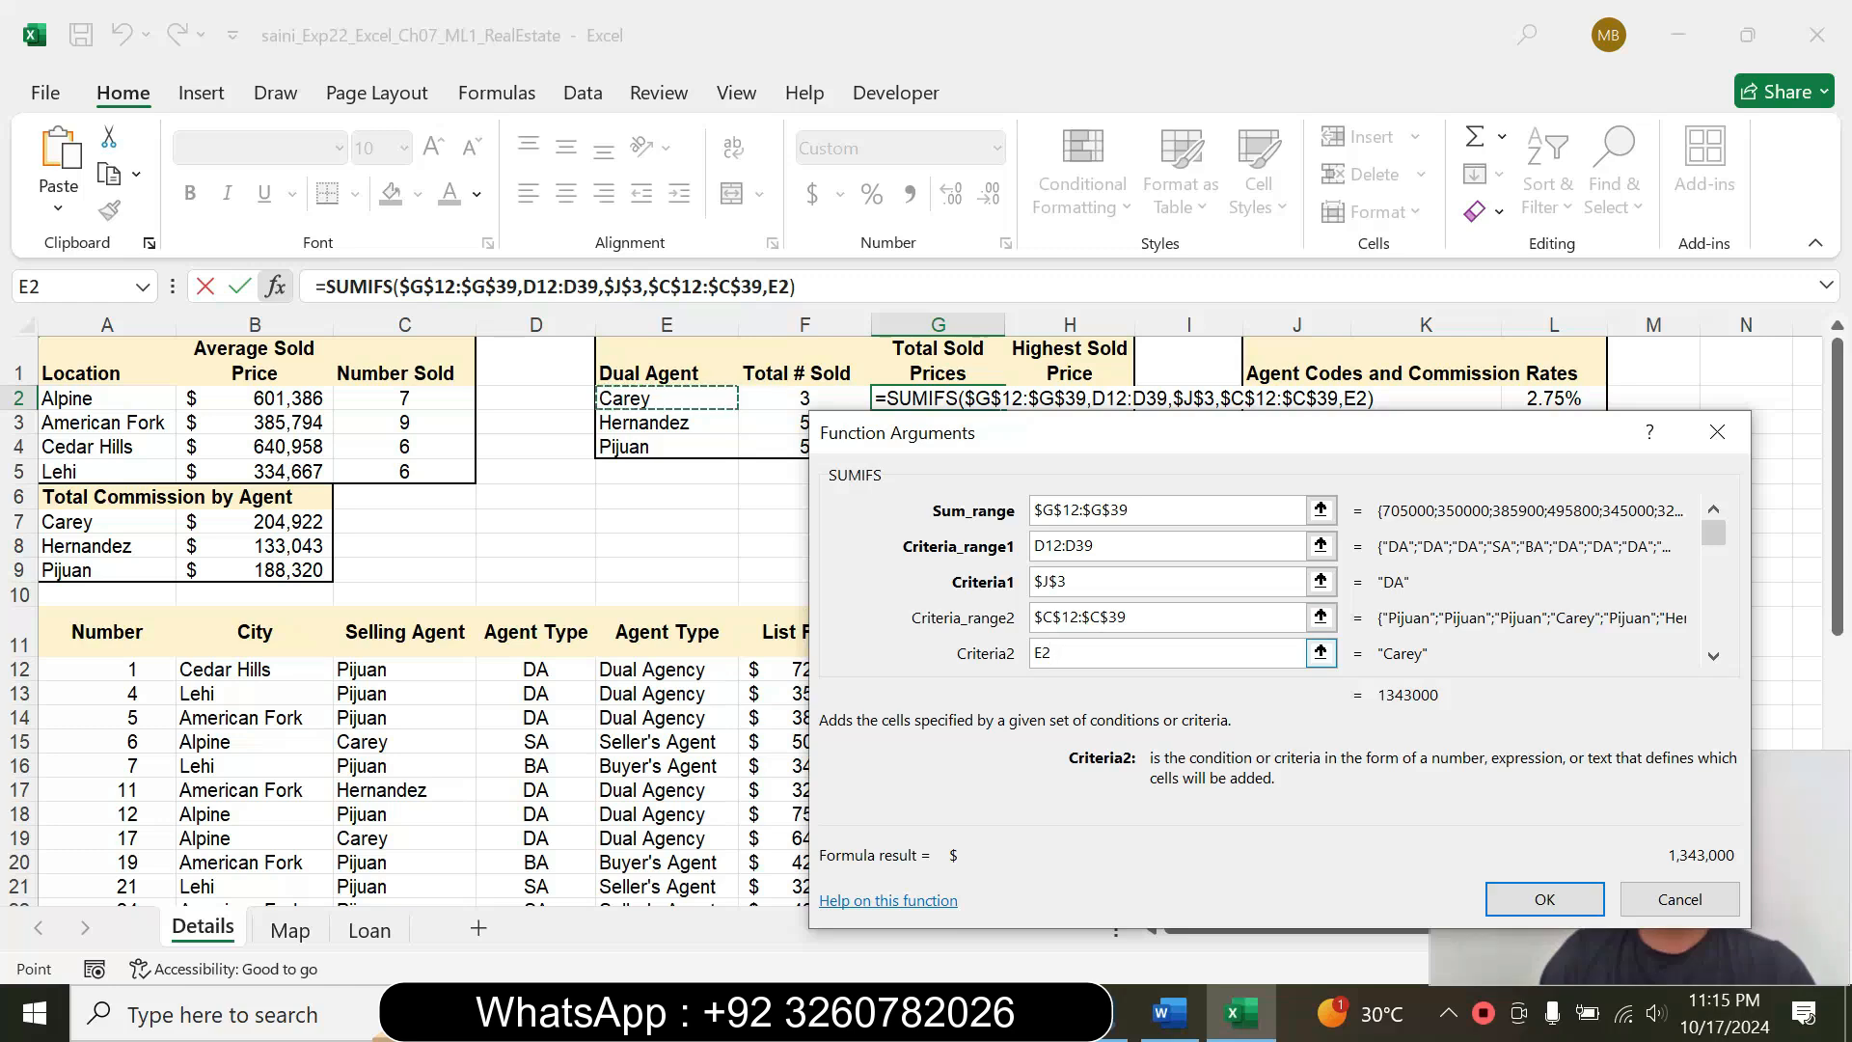
{"action": "left_click", "coordinate": [1555, 899]}
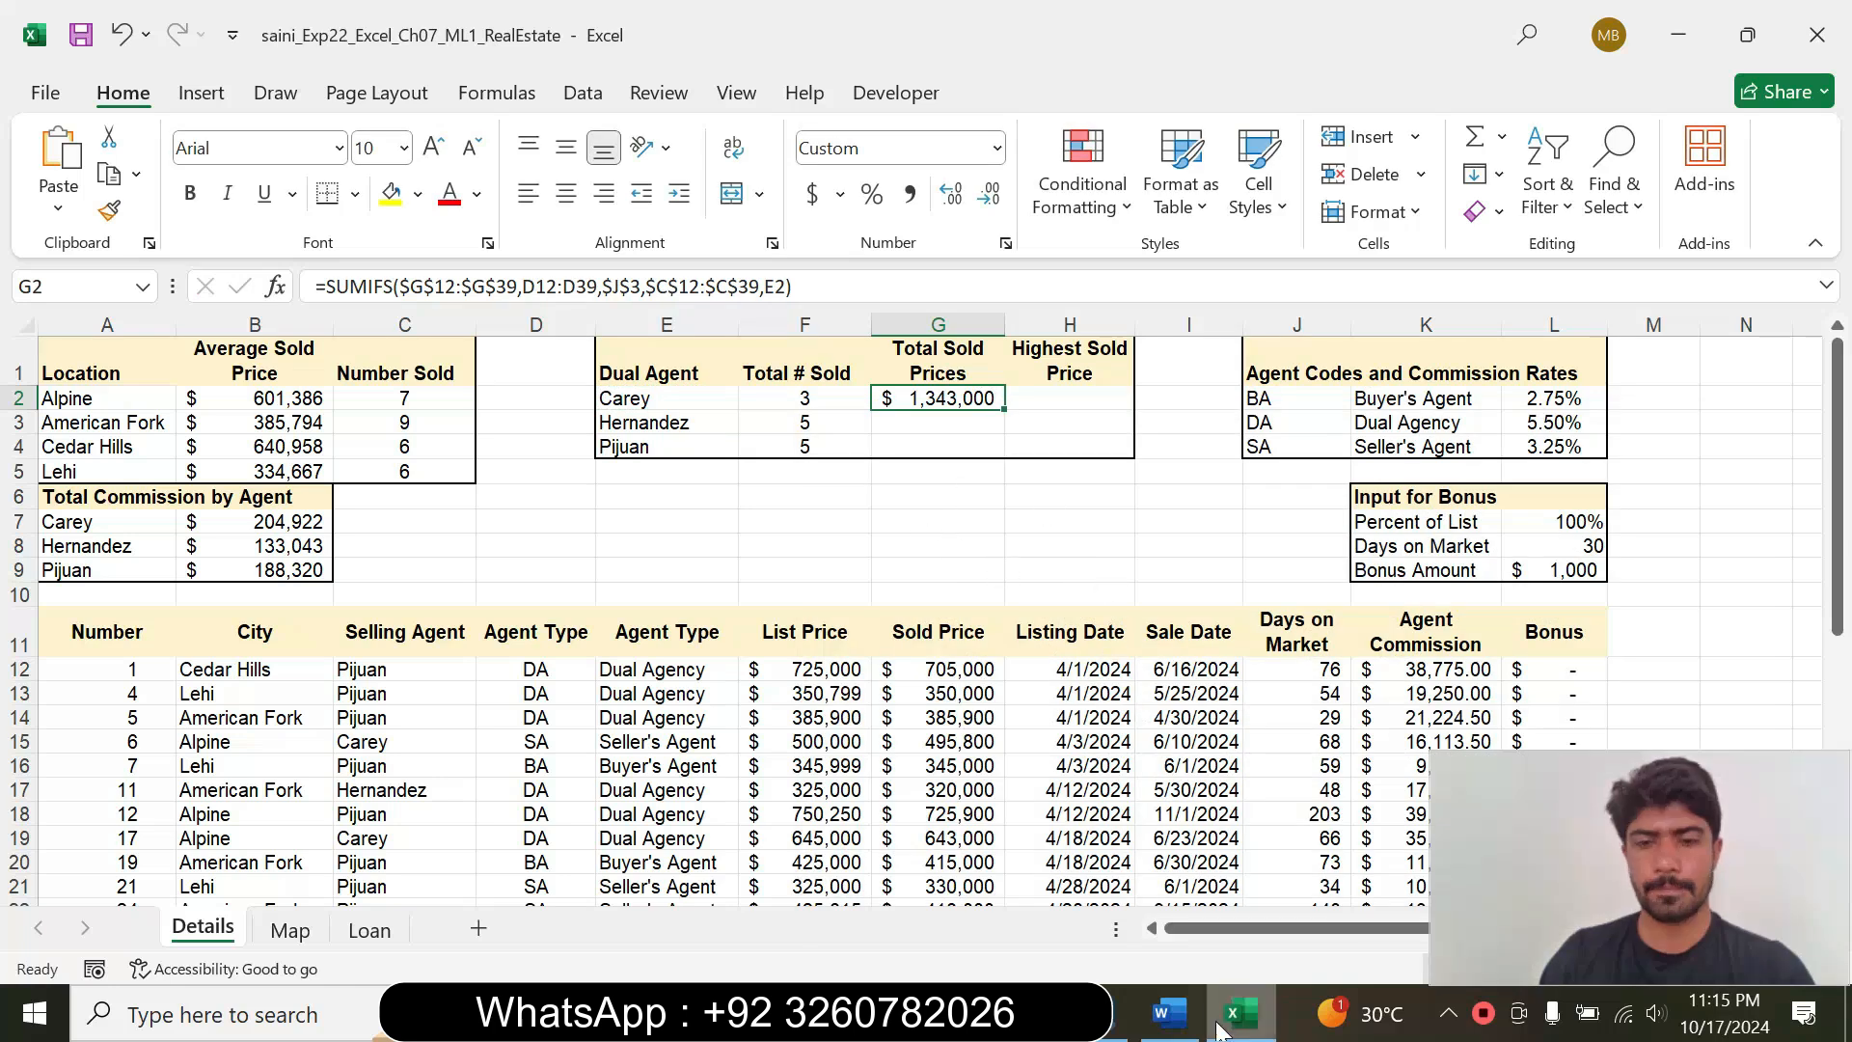
Step: In the Word instructions, reset the step 10 text to font size 9 and remove its highlight color
{"action": "mouse_move", "coordinate": [1179, 1030]}
{"action": "left_click", "coordinate": [1146, 897]}
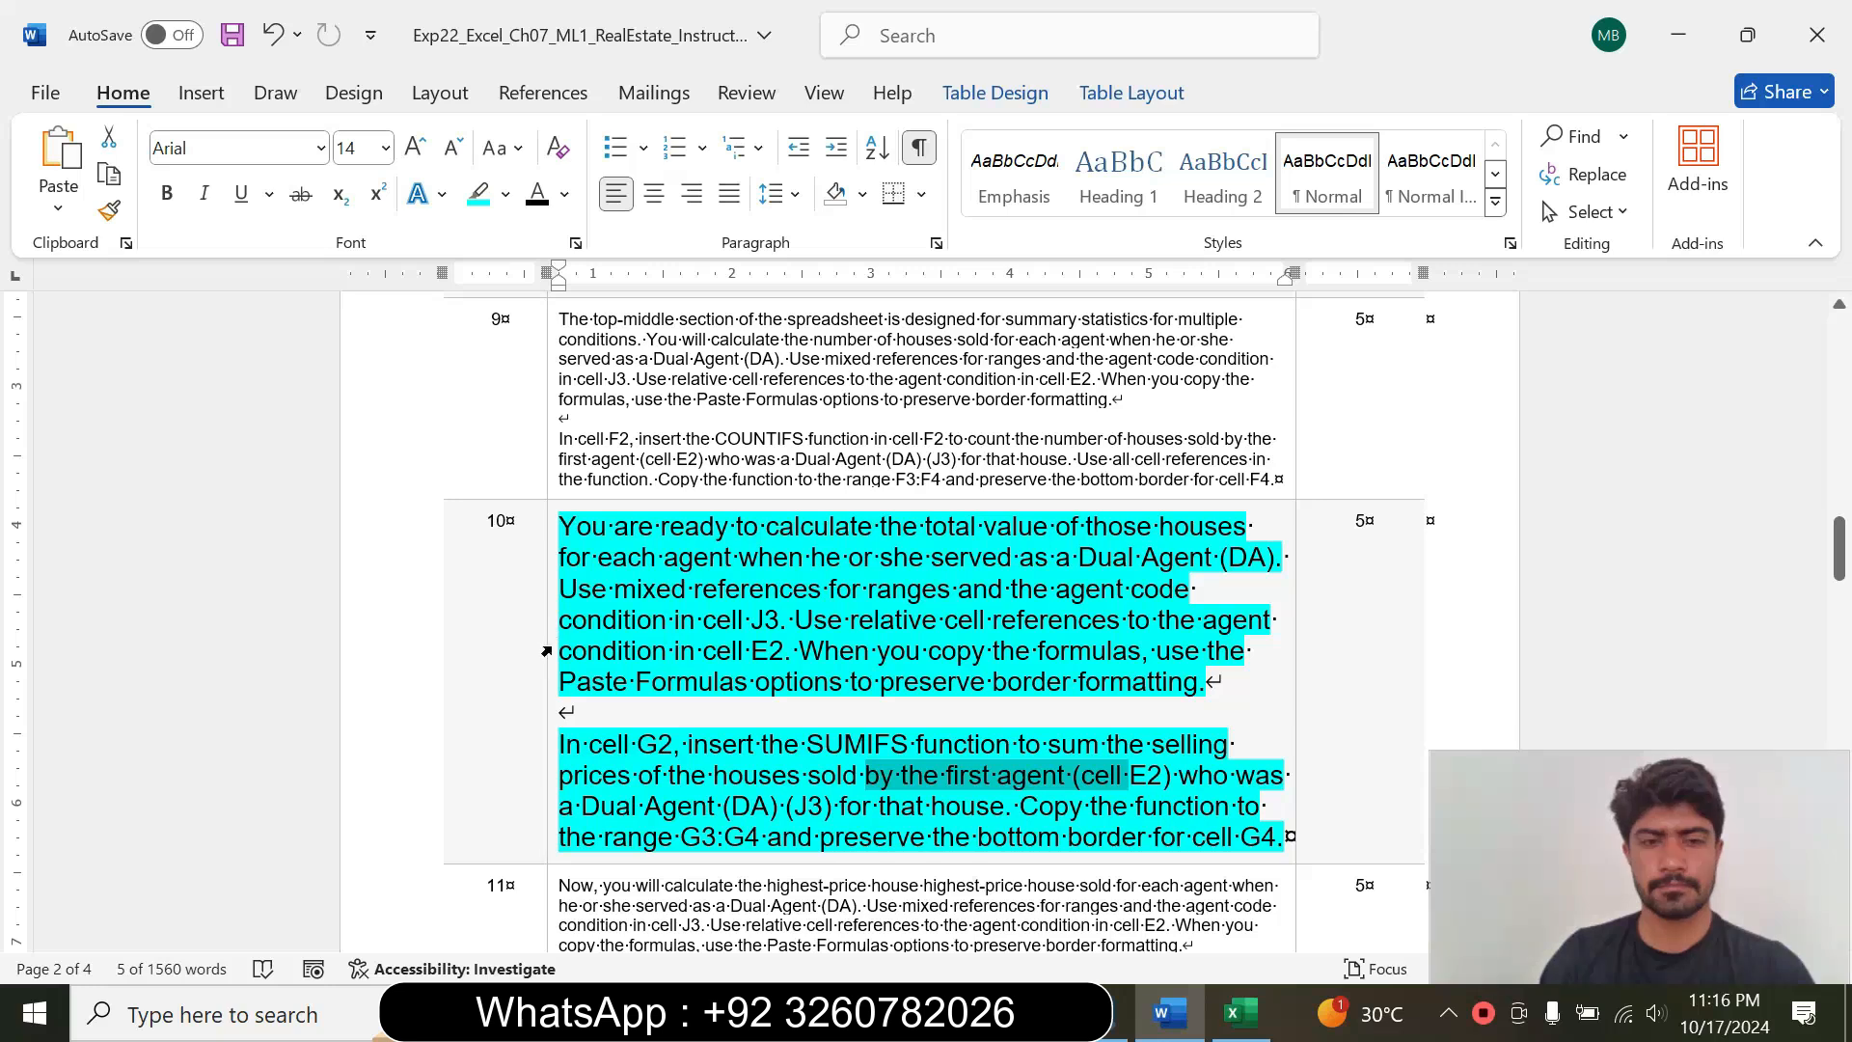
{"action": "left_click", "coordinate": [546, 651]}
{"action": "left_click", "coordinate": [720, 558]}
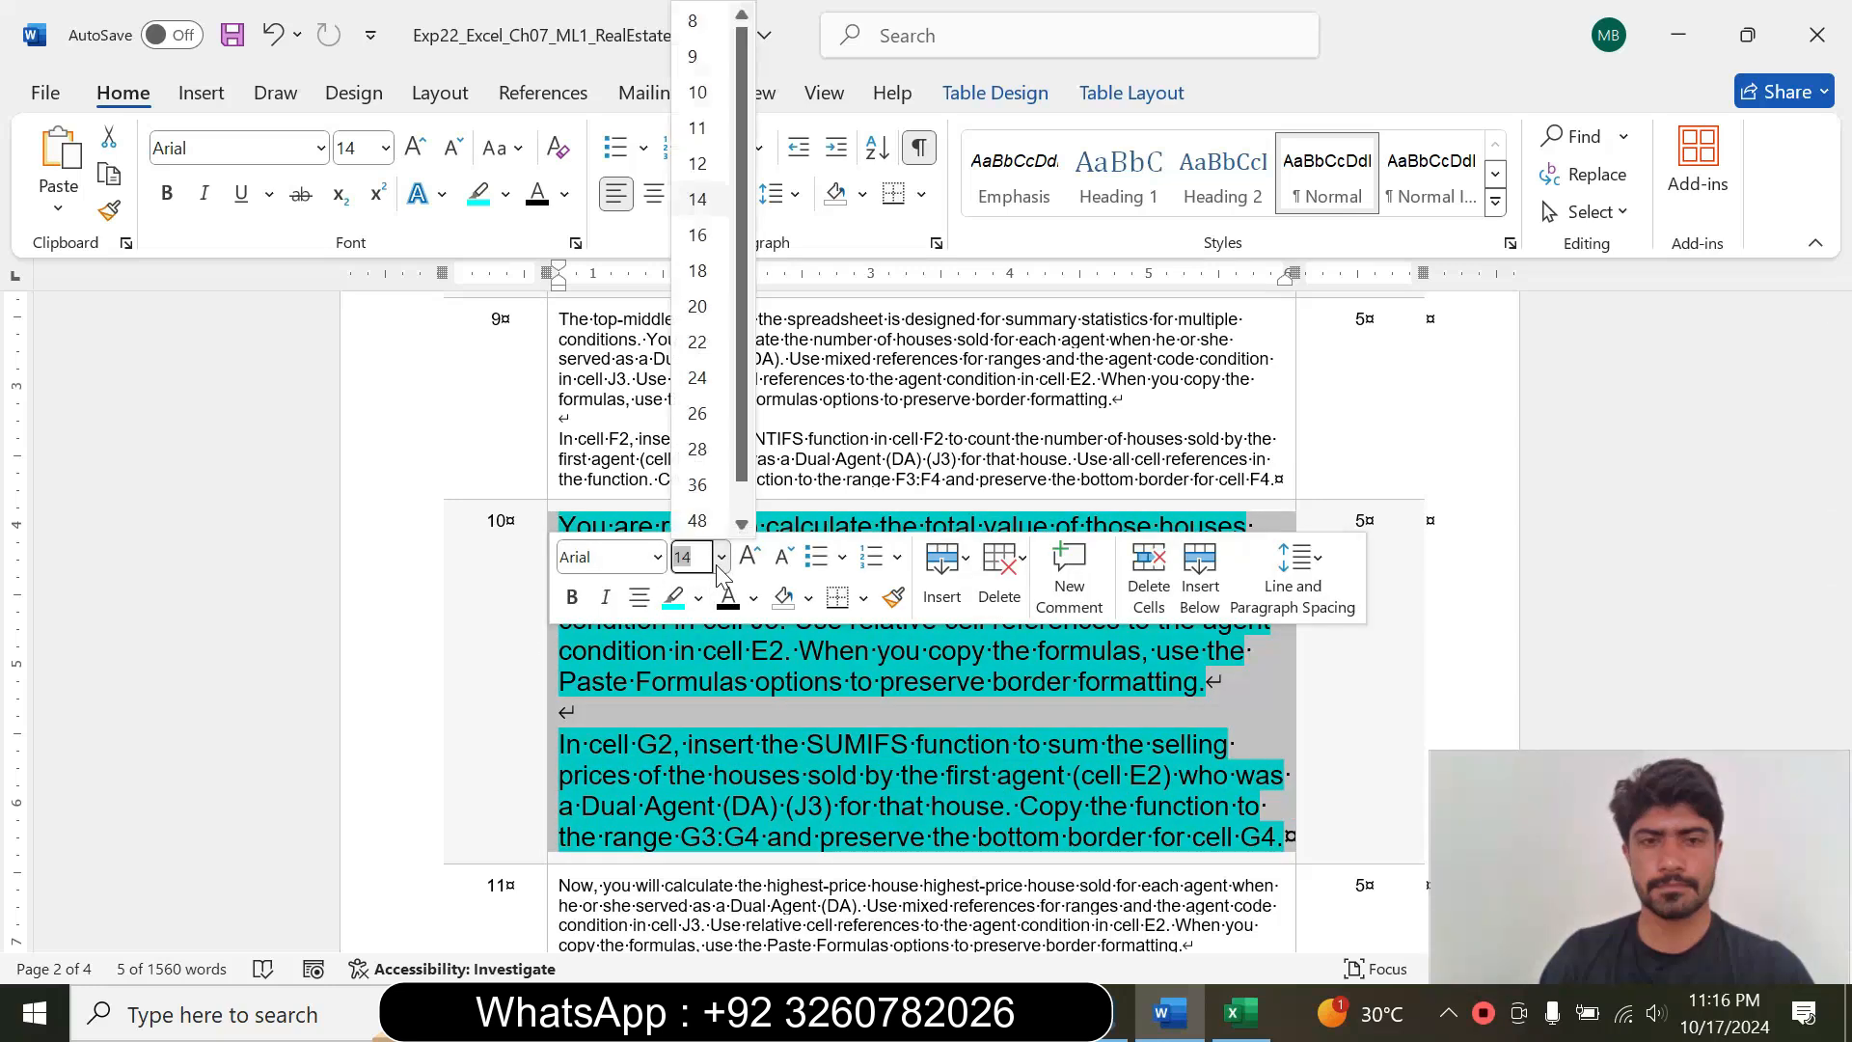
{"action": "left_click", "coordinate": [693, 56]}
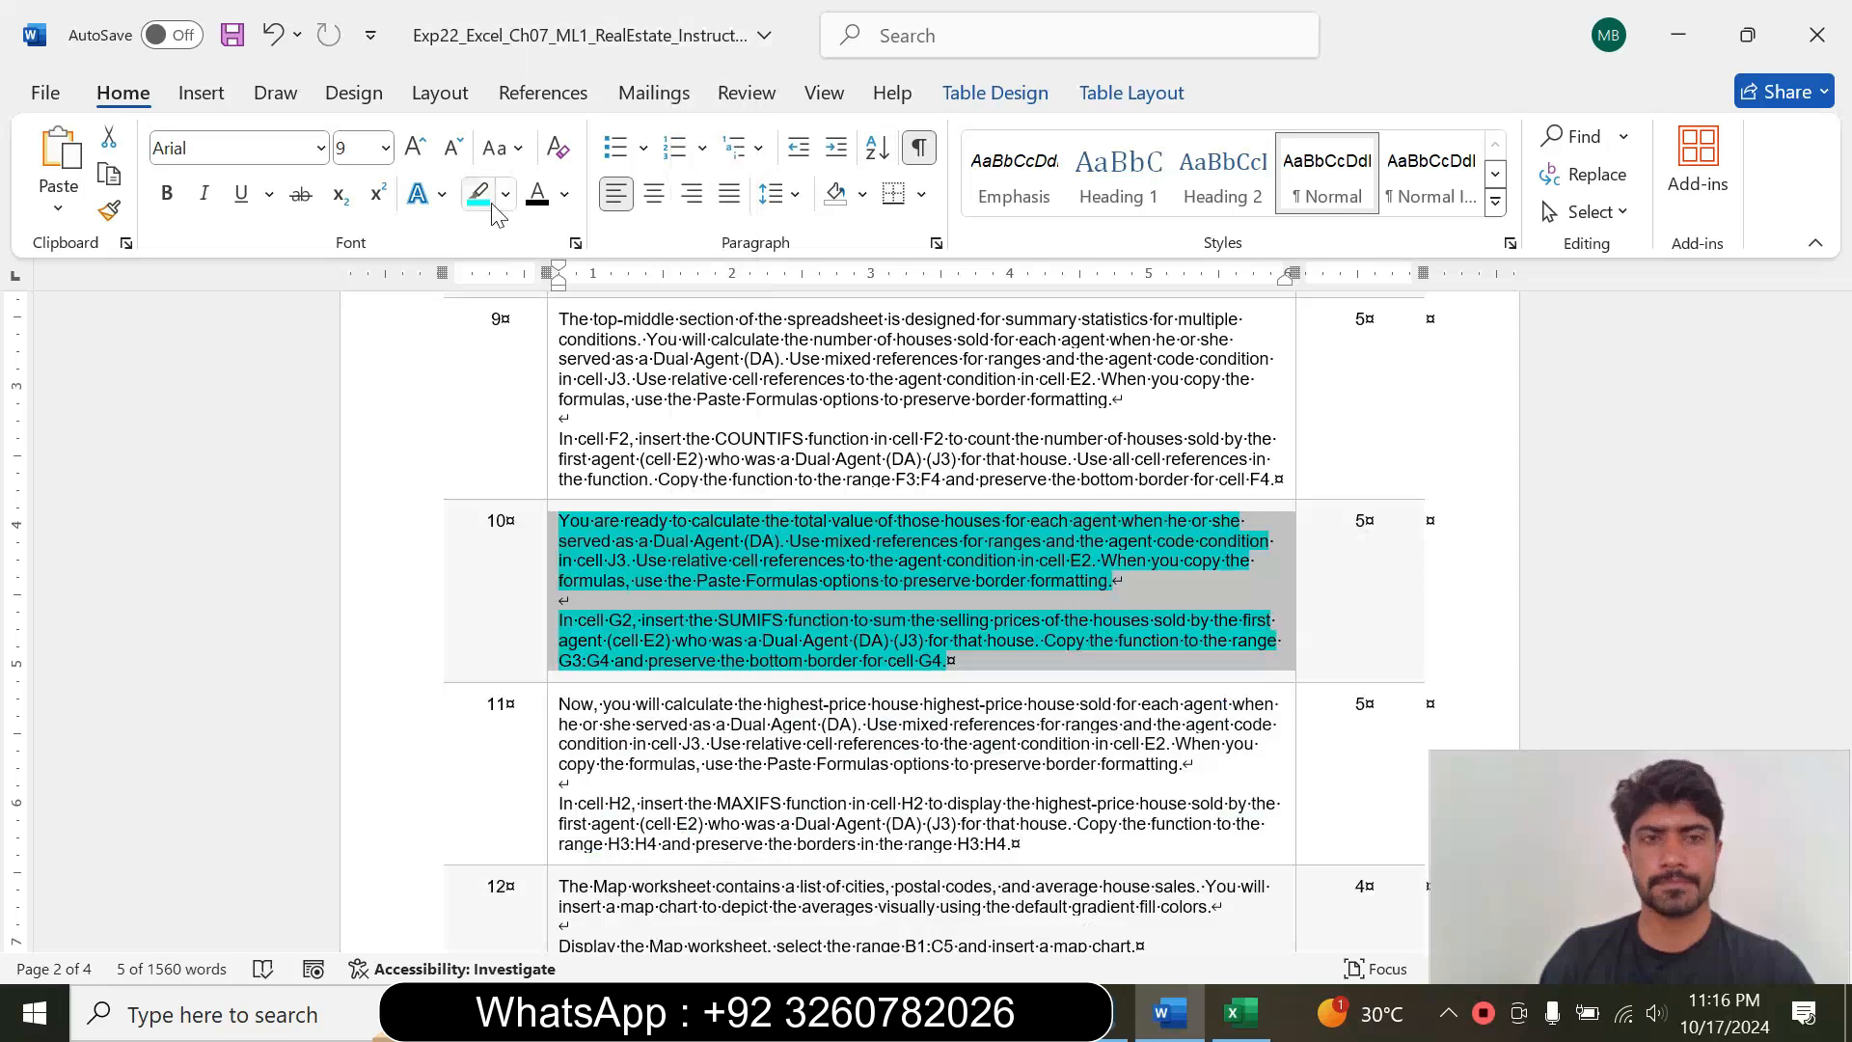
{"action": "left_click", "coordinate": [505, 193]}
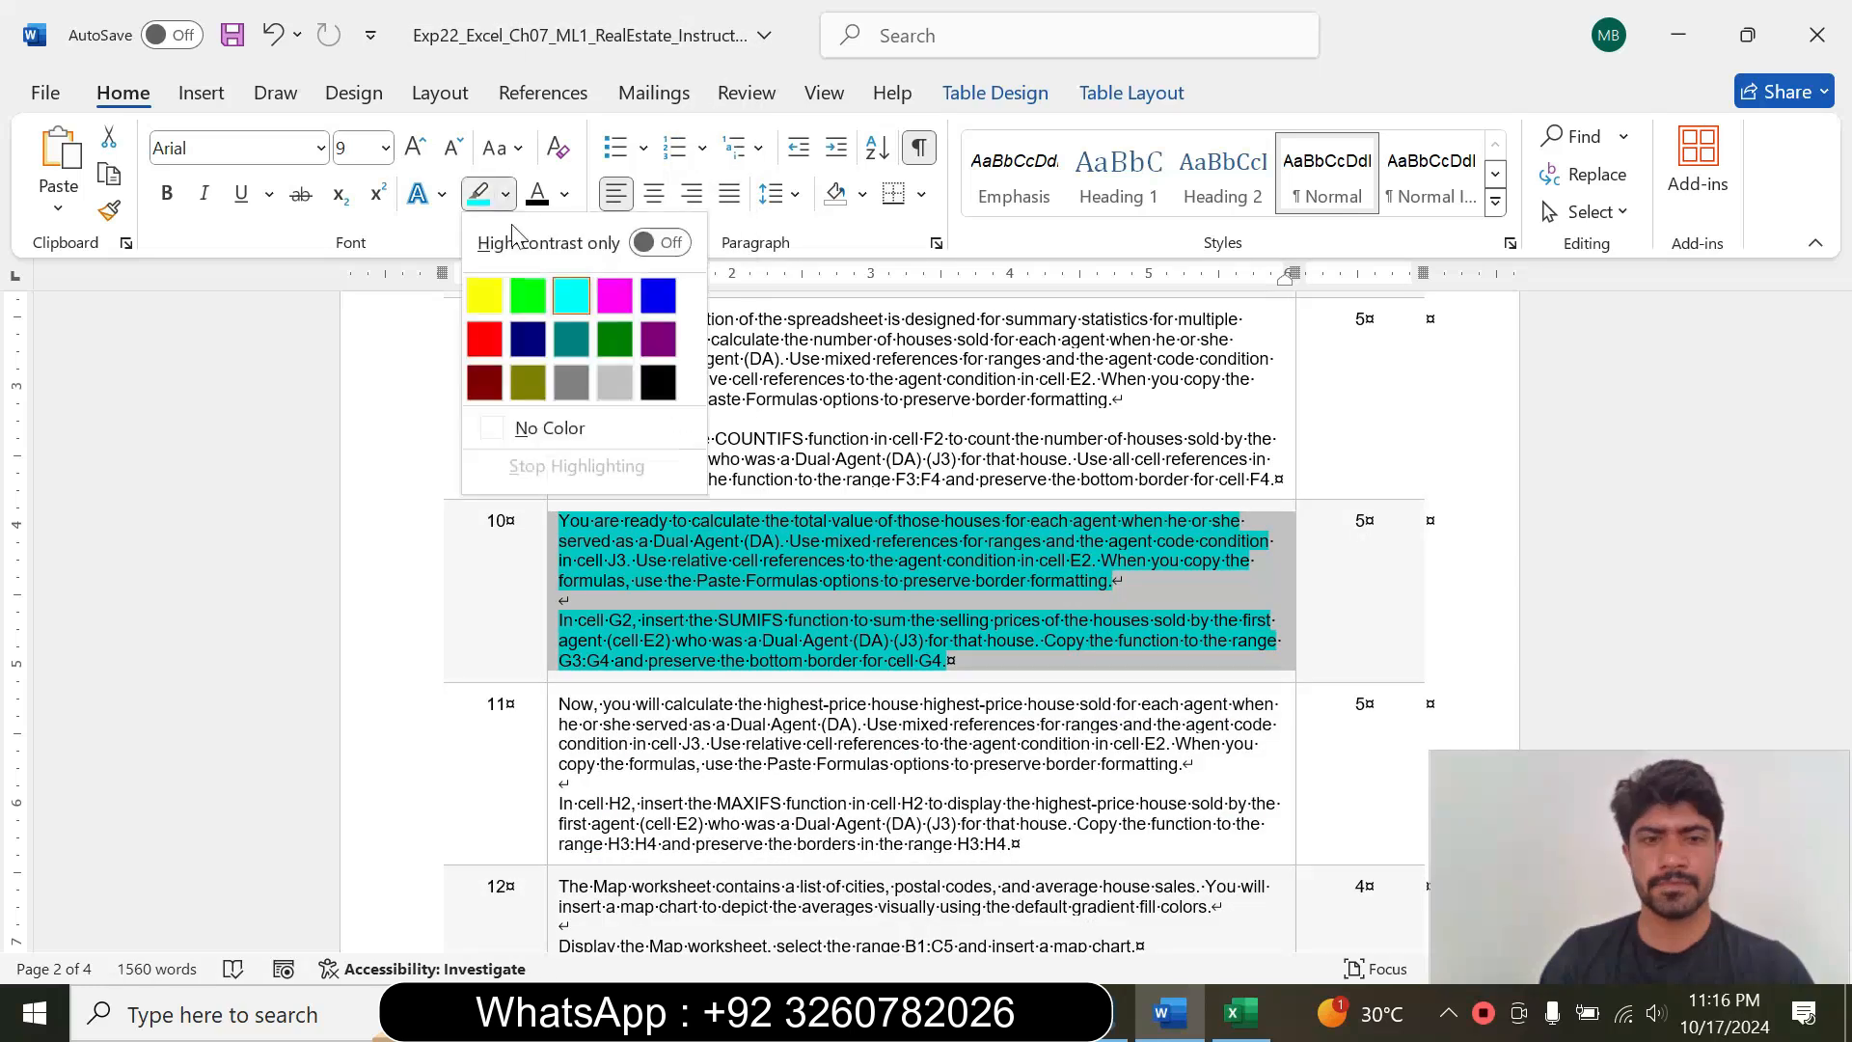
{"action": "left_click", "coordinate": [575, 434]}
Step: Set the step 11 instruction text to font size 16 with turquoise highlighting and read its MAXIFS requirements for cell H2
{"action": "left_click_drag", "start_coordinate": [1842, 540], "coordinate": [1843, 552]}
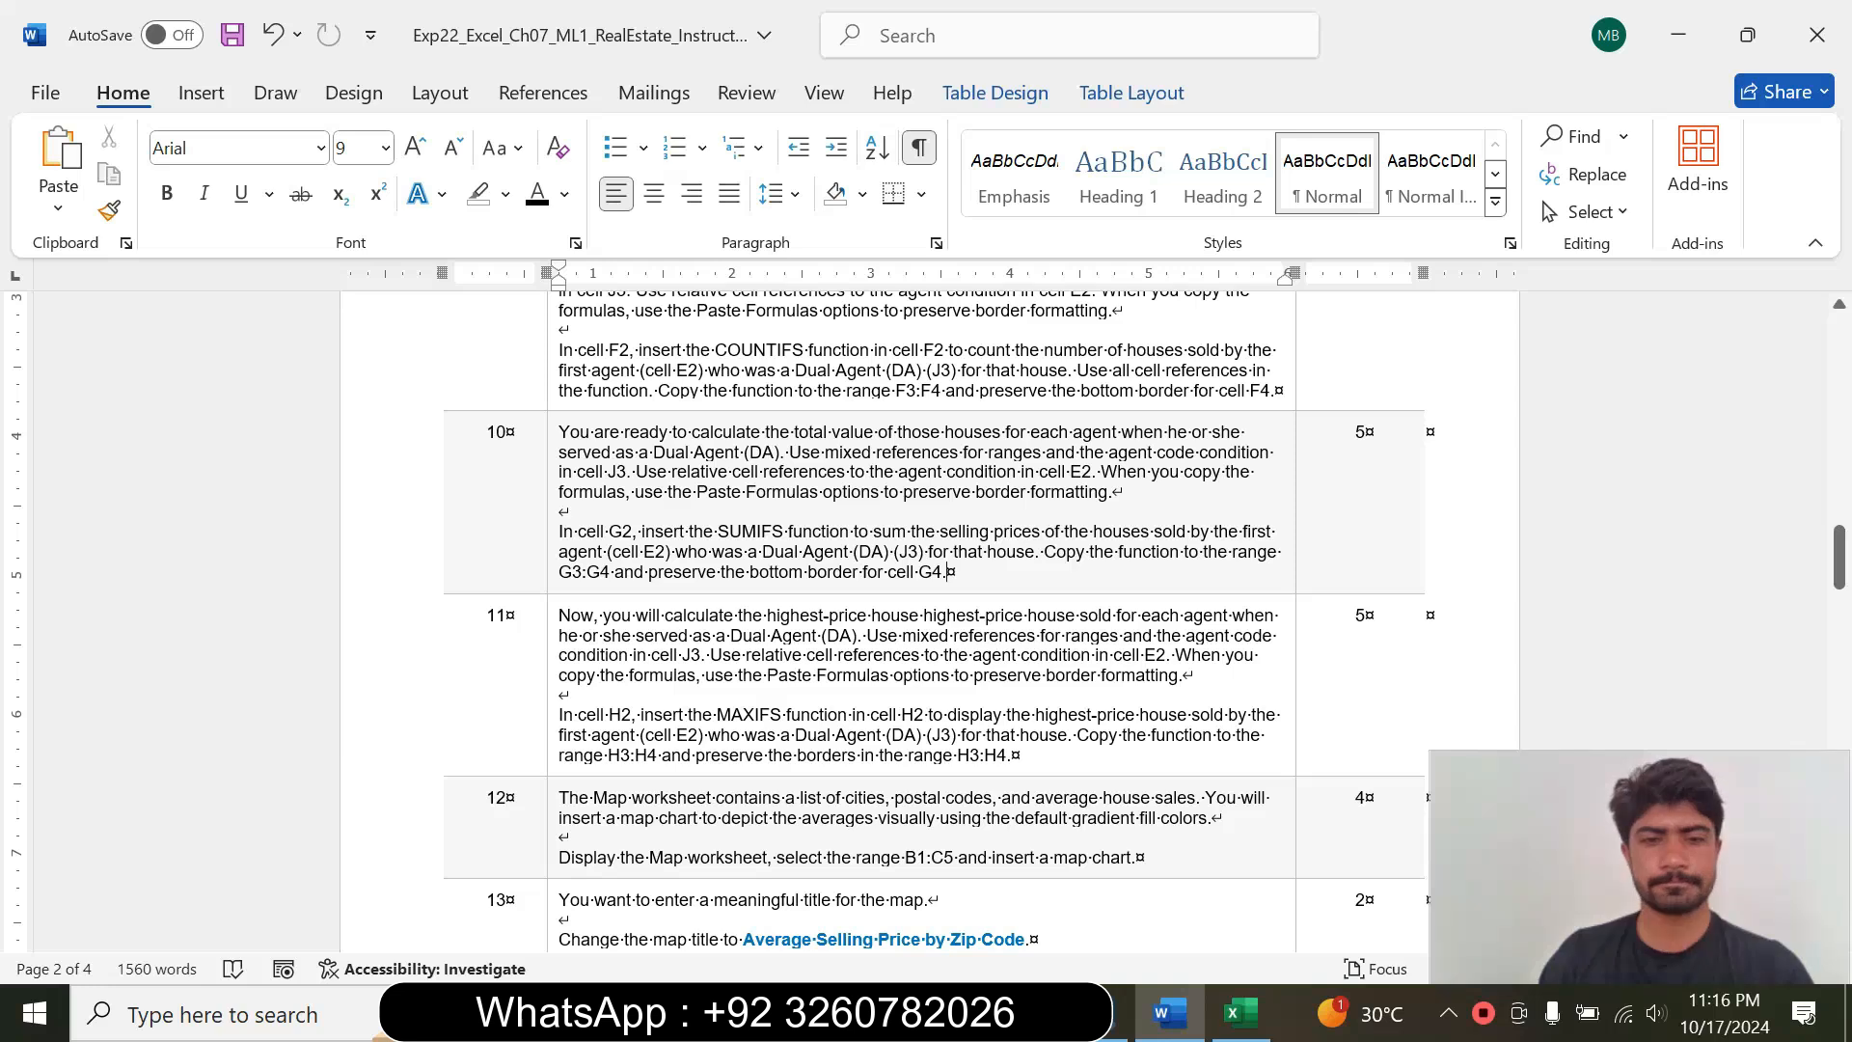
{"action": "left_click", "coordinate": [550, 708]}
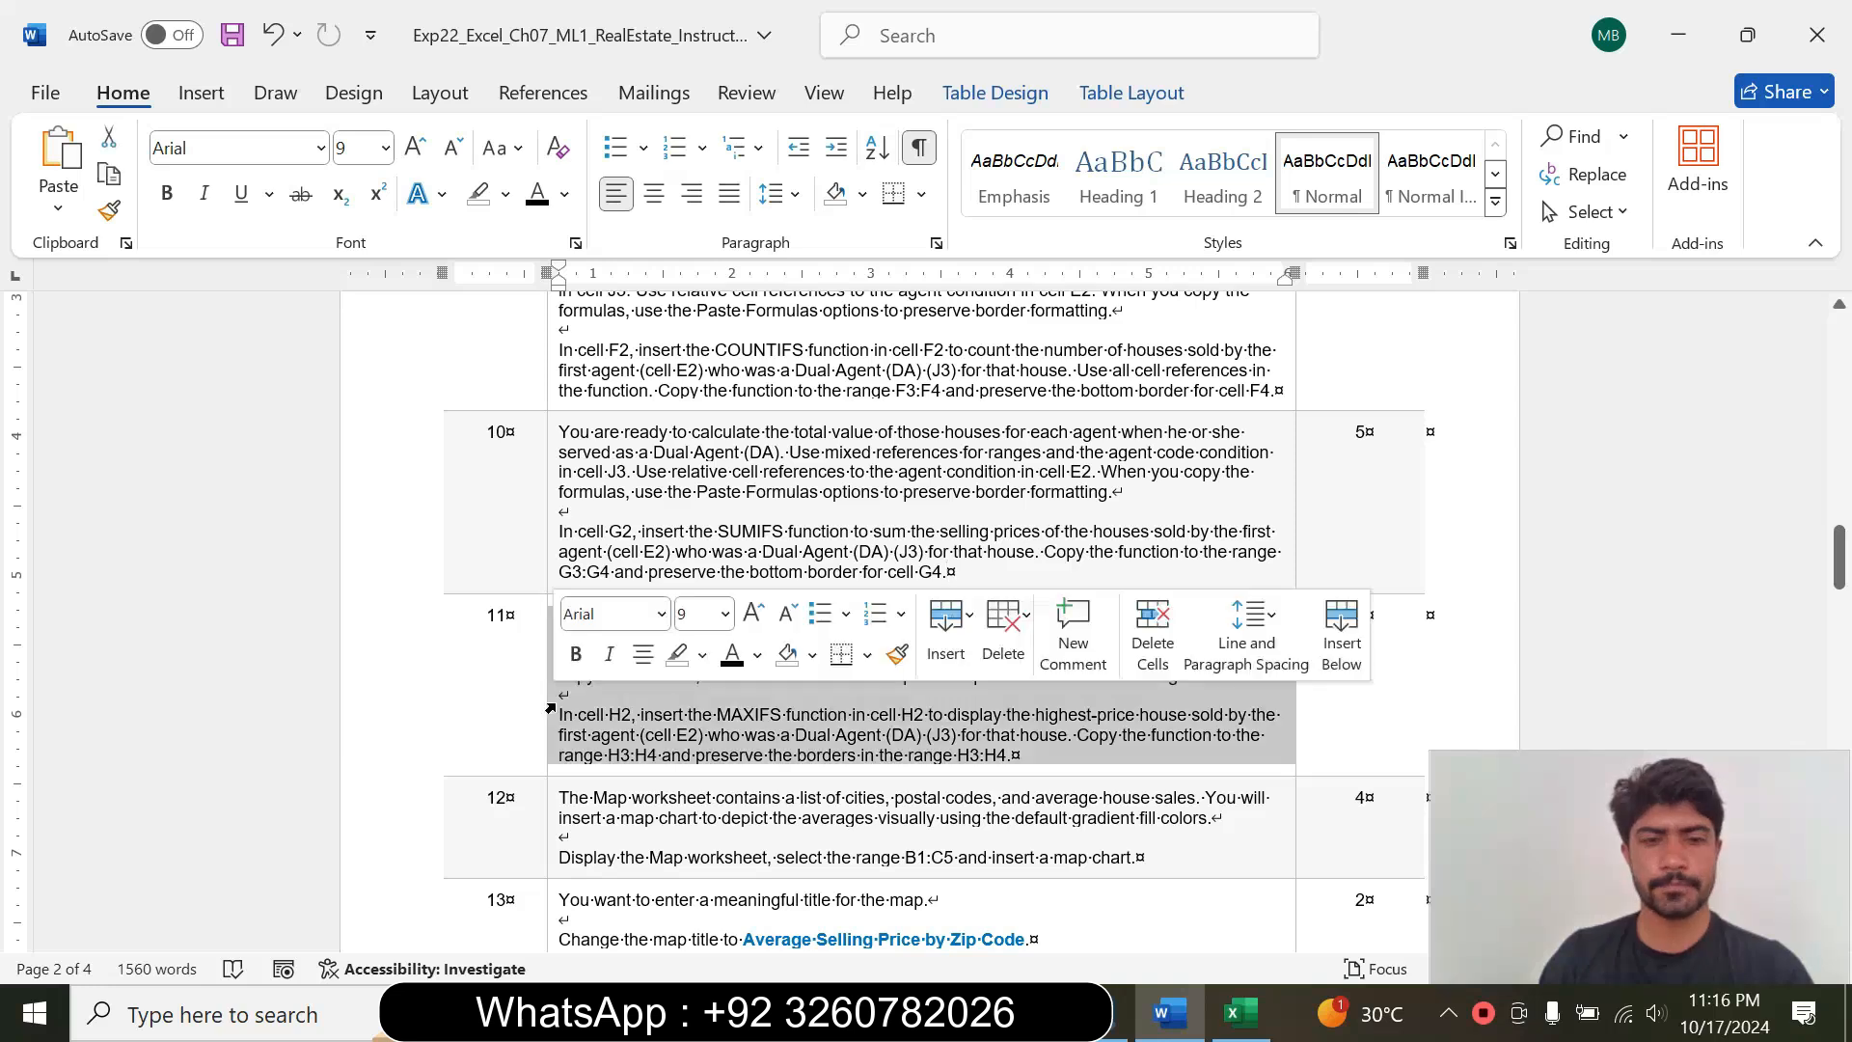
{"action": "left_click", "coordinate": [730, 622]}
{"action": "left_click", "coordinate": [704, 254]}
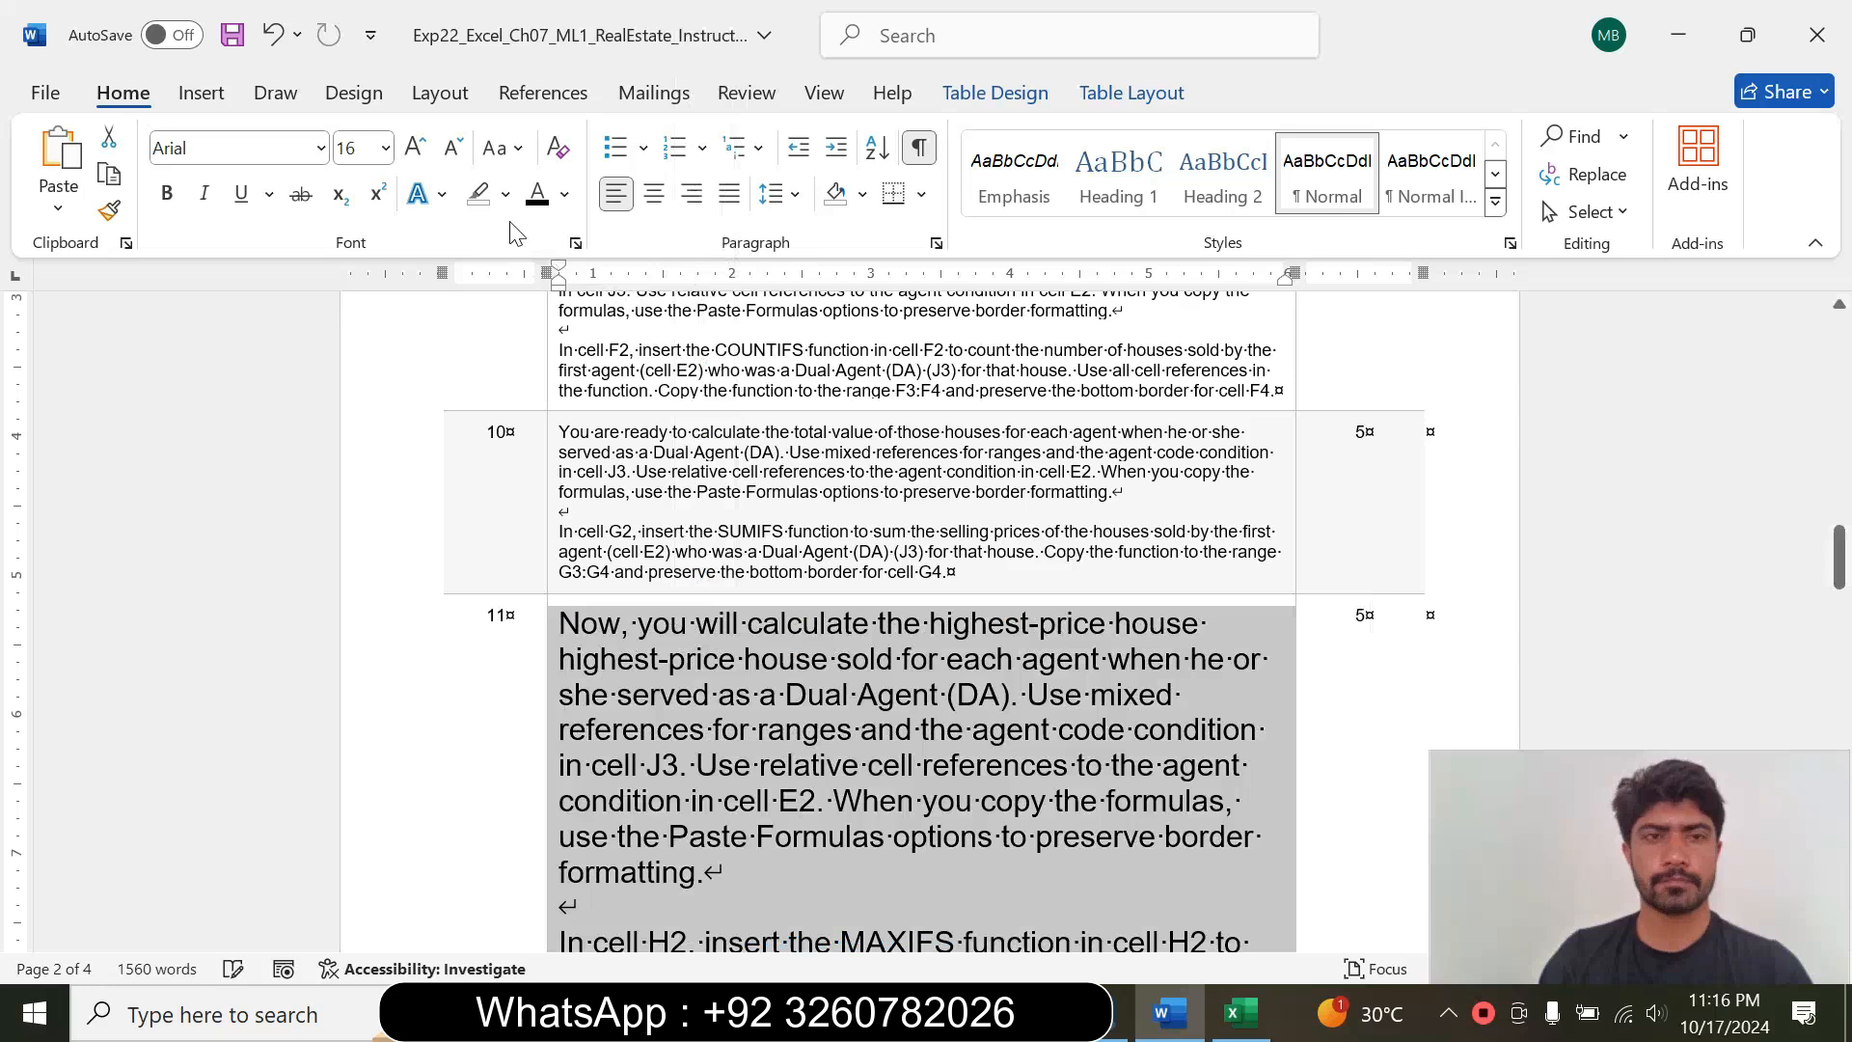
{"action": "left_click", "coordinate": [505, 194]}
{"action": "left_click", "coordinate": [575, 294]}
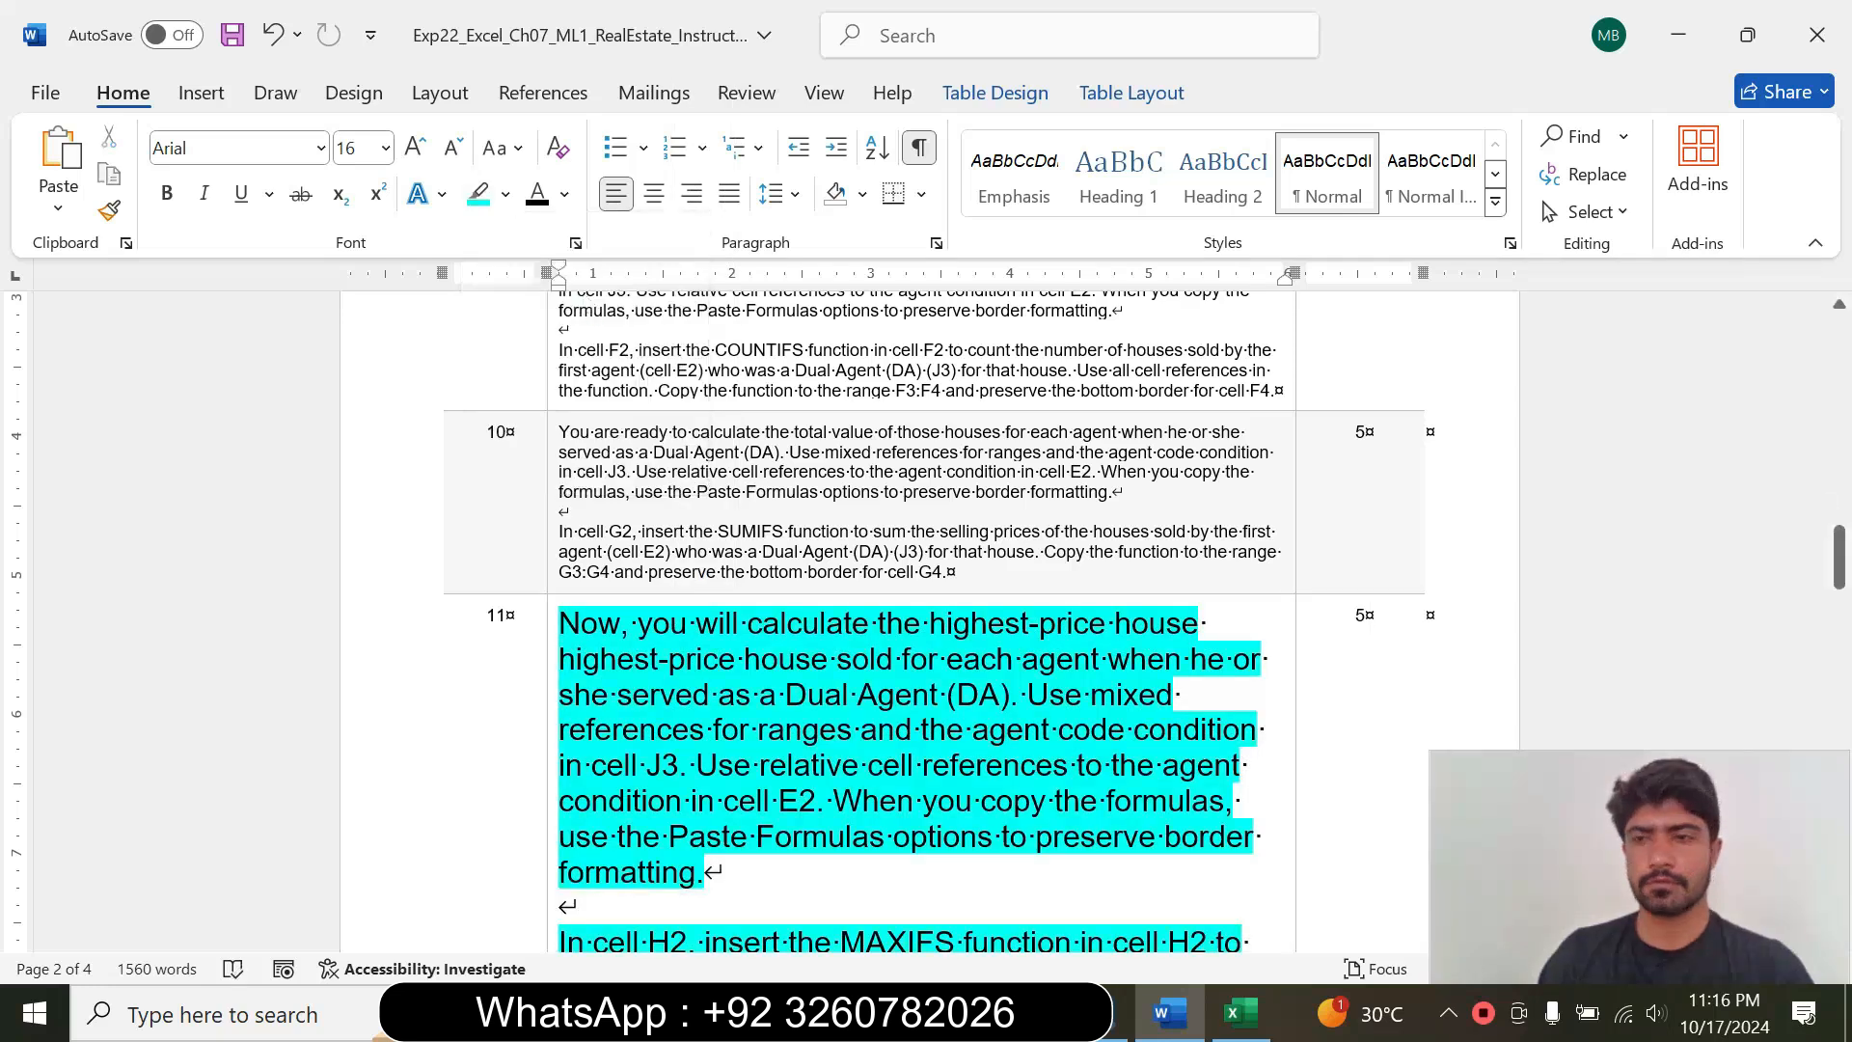
{"action": "left_click_drag", "start_coordinate": [1844, 543], "coordinate": [1846, 586]}
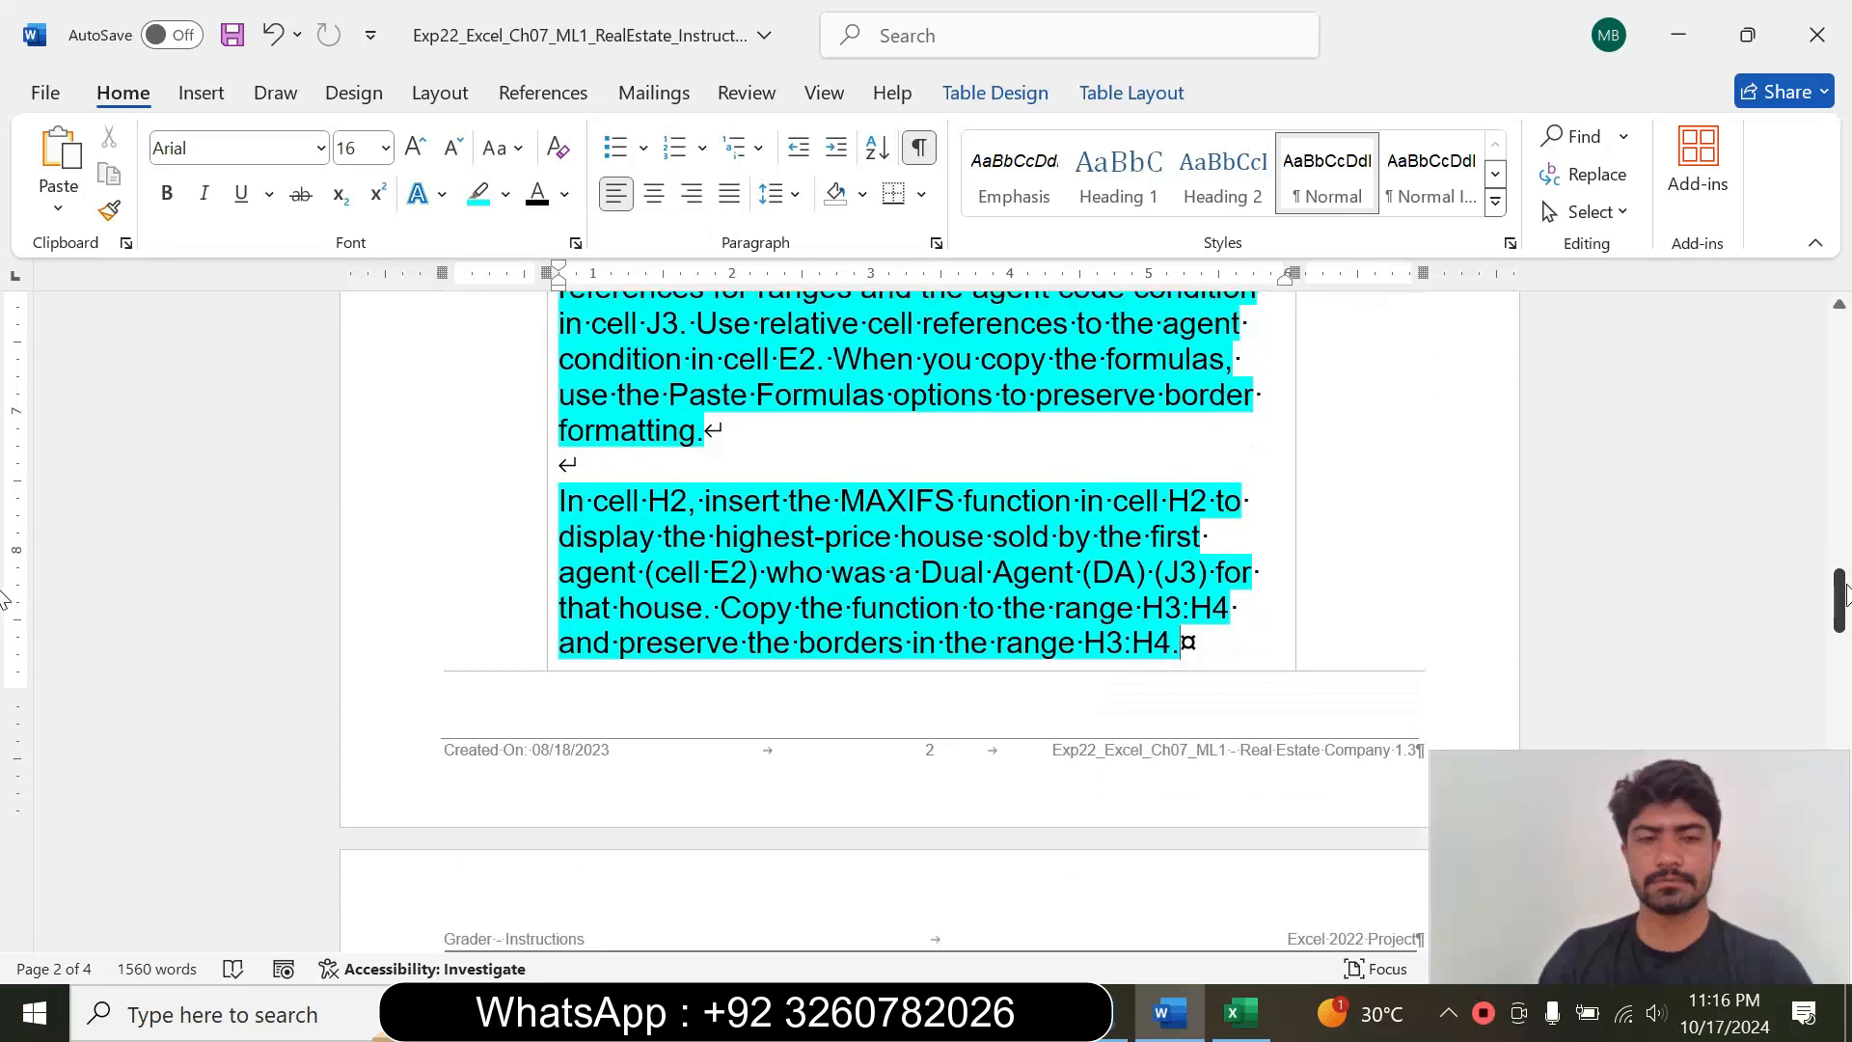
{"action": "left_click_drag", "start_coordinate": [559, 499], "coordinate": [1182, 642]}
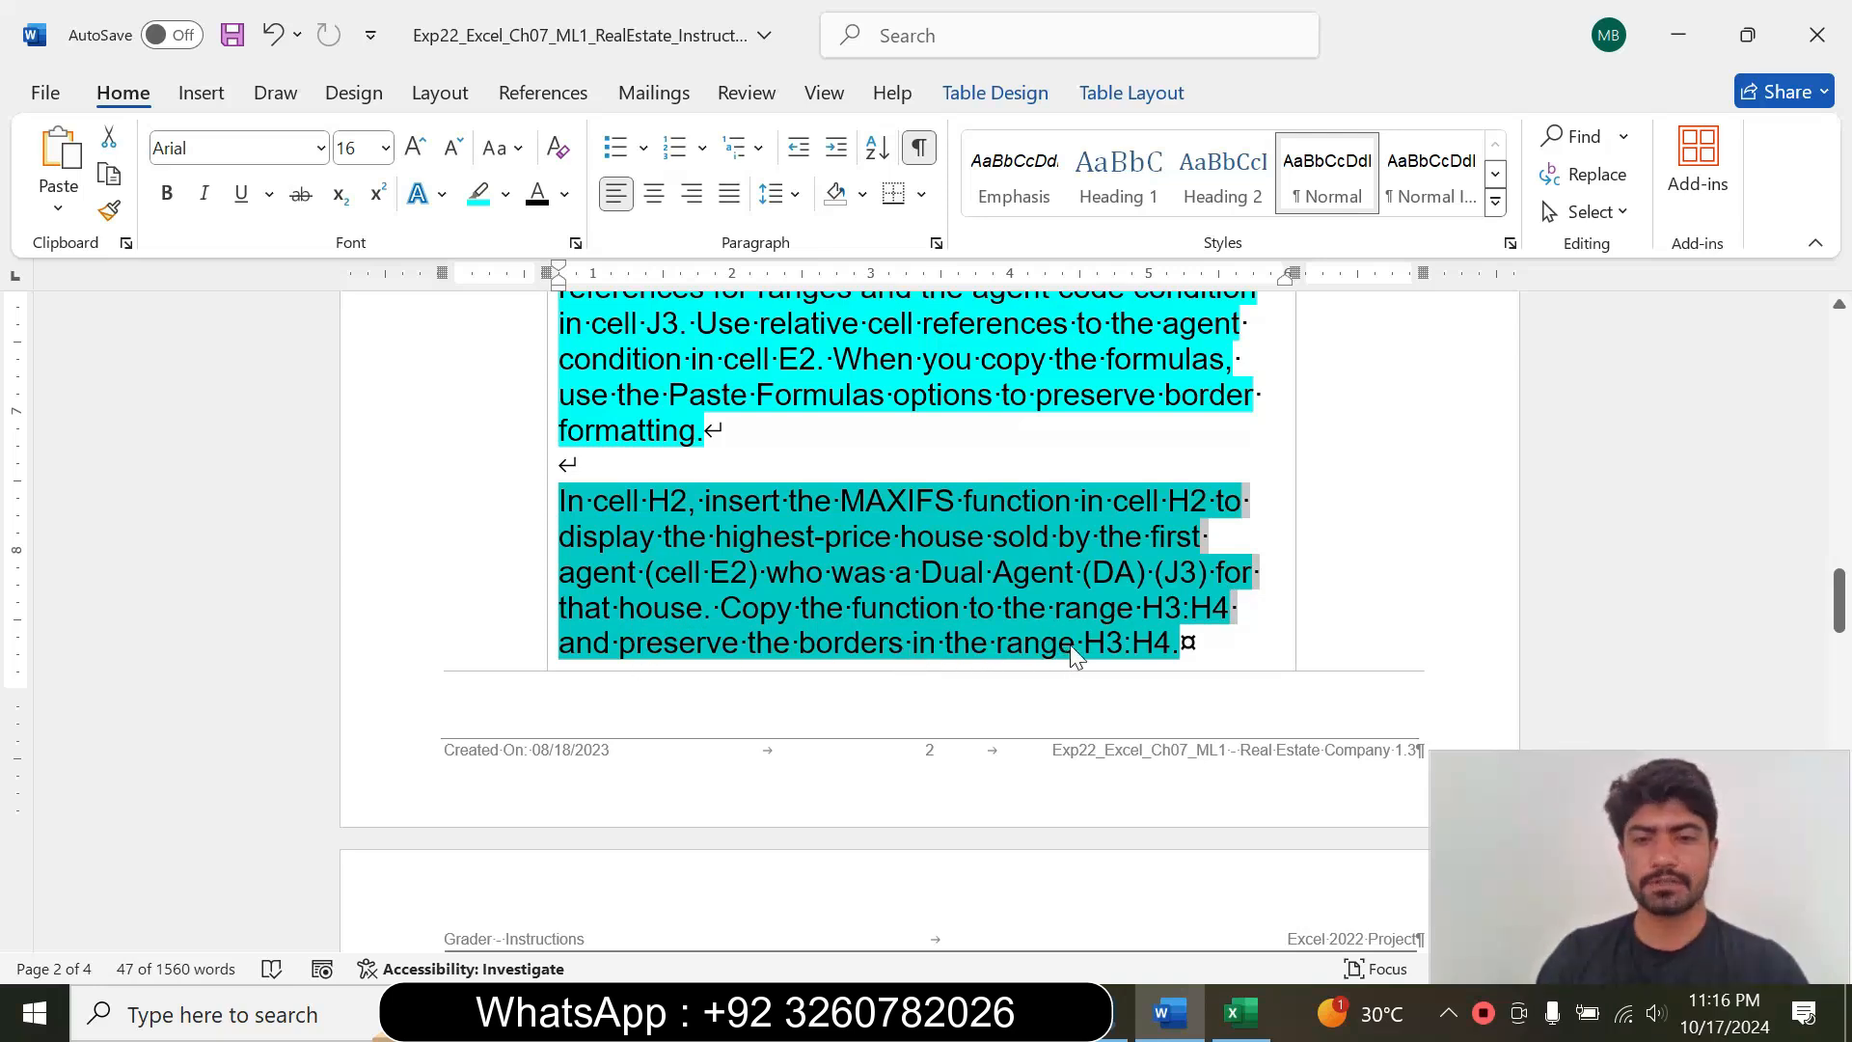
{"action": "left_click", "coordinate": [832, 572]}
{"action": "left_click_drag", "start_coordinate": [594, 500], "coordinate": [839, 501]}
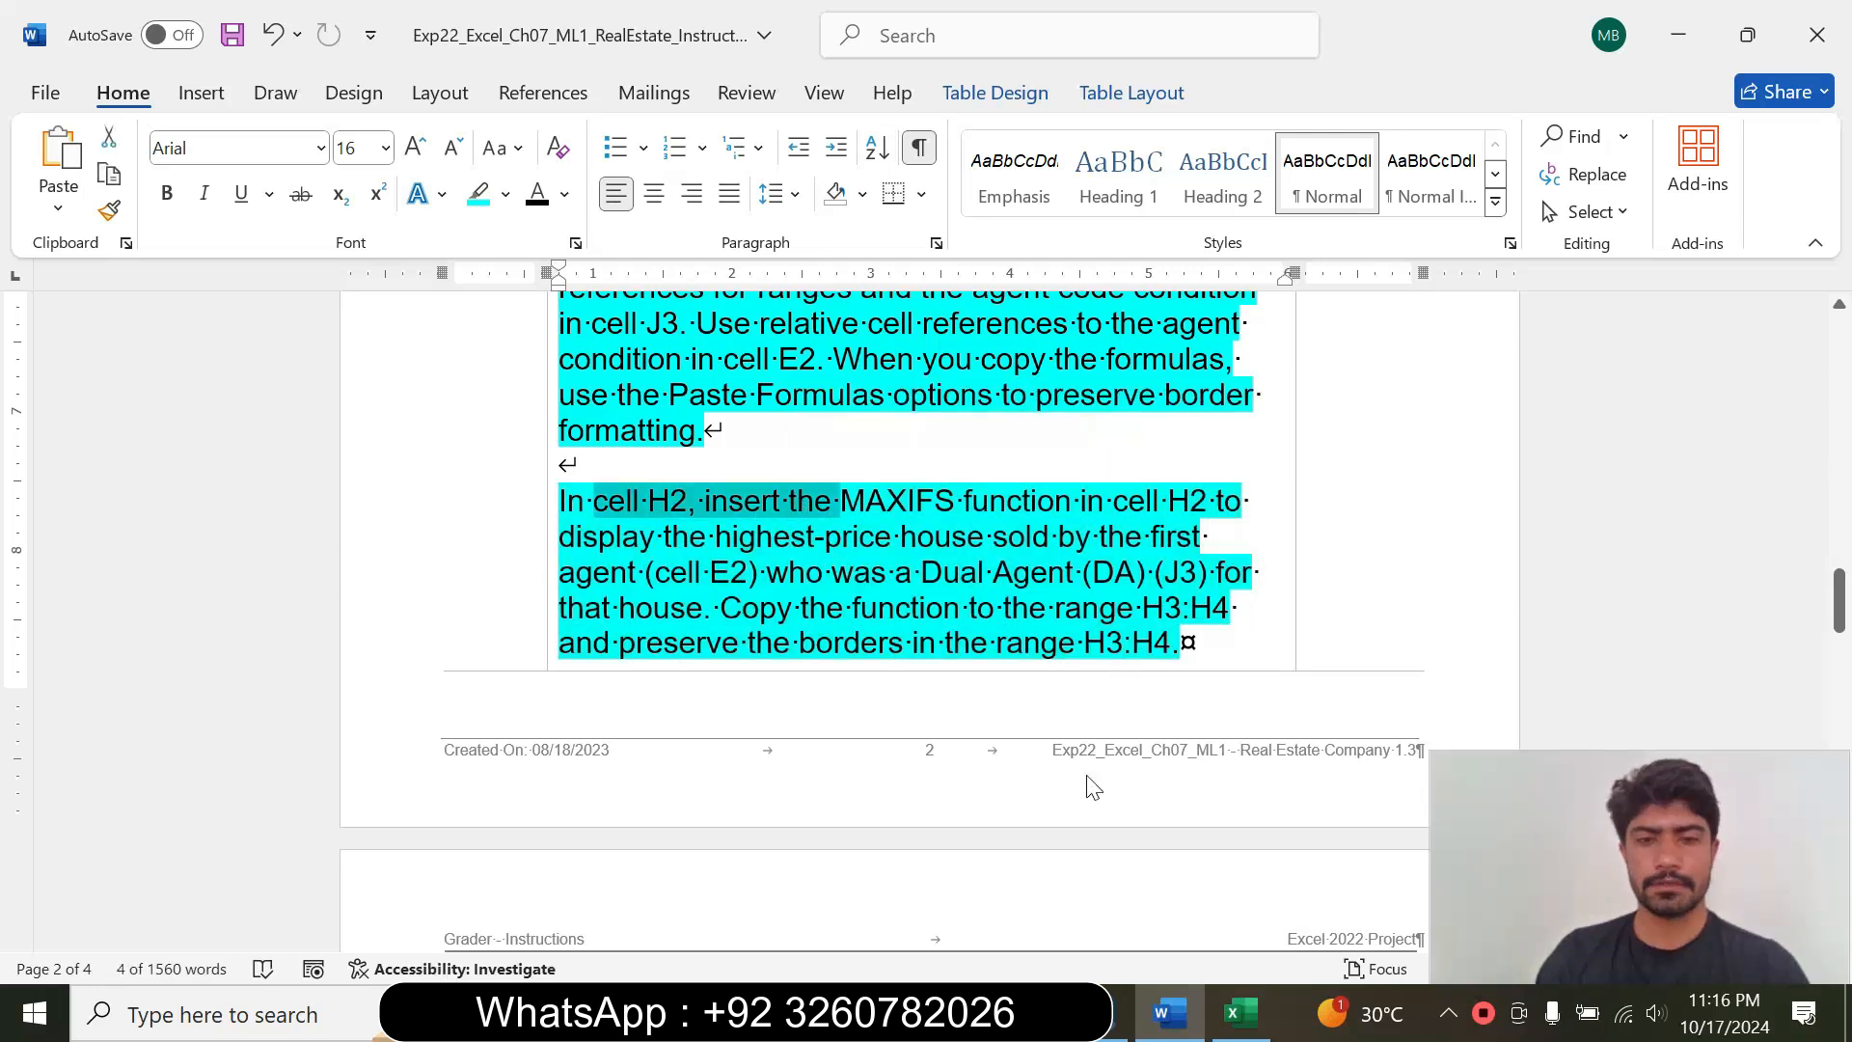
Step: Switch to Excel and fill the SUMIFS formula from G2 down to G3:G4 without formatting
{"action": "left_click", "coordinate": [1239, 1003]}
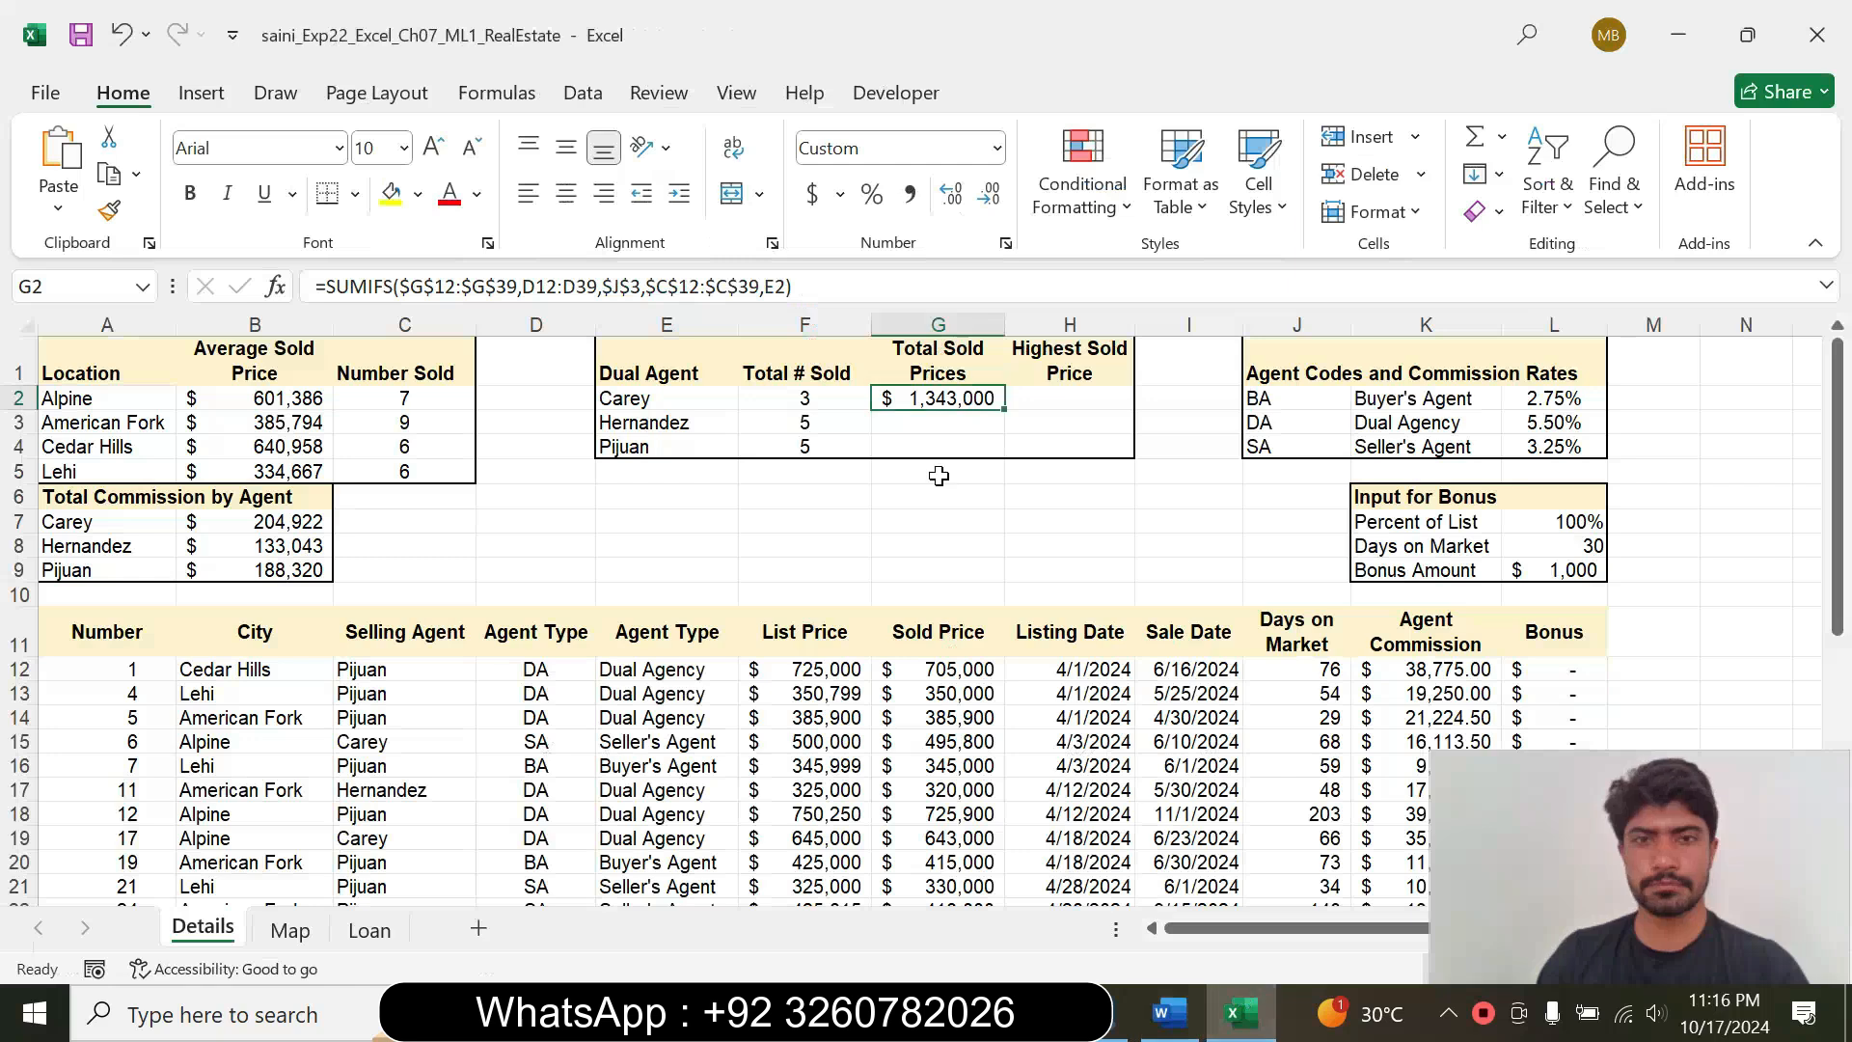
{"action": "left_click_drag", "start_coordinate": [1008, 410], "coordinate": [1008, 455]}
{"action": "left_click", "coordinate": [1030, 476]}
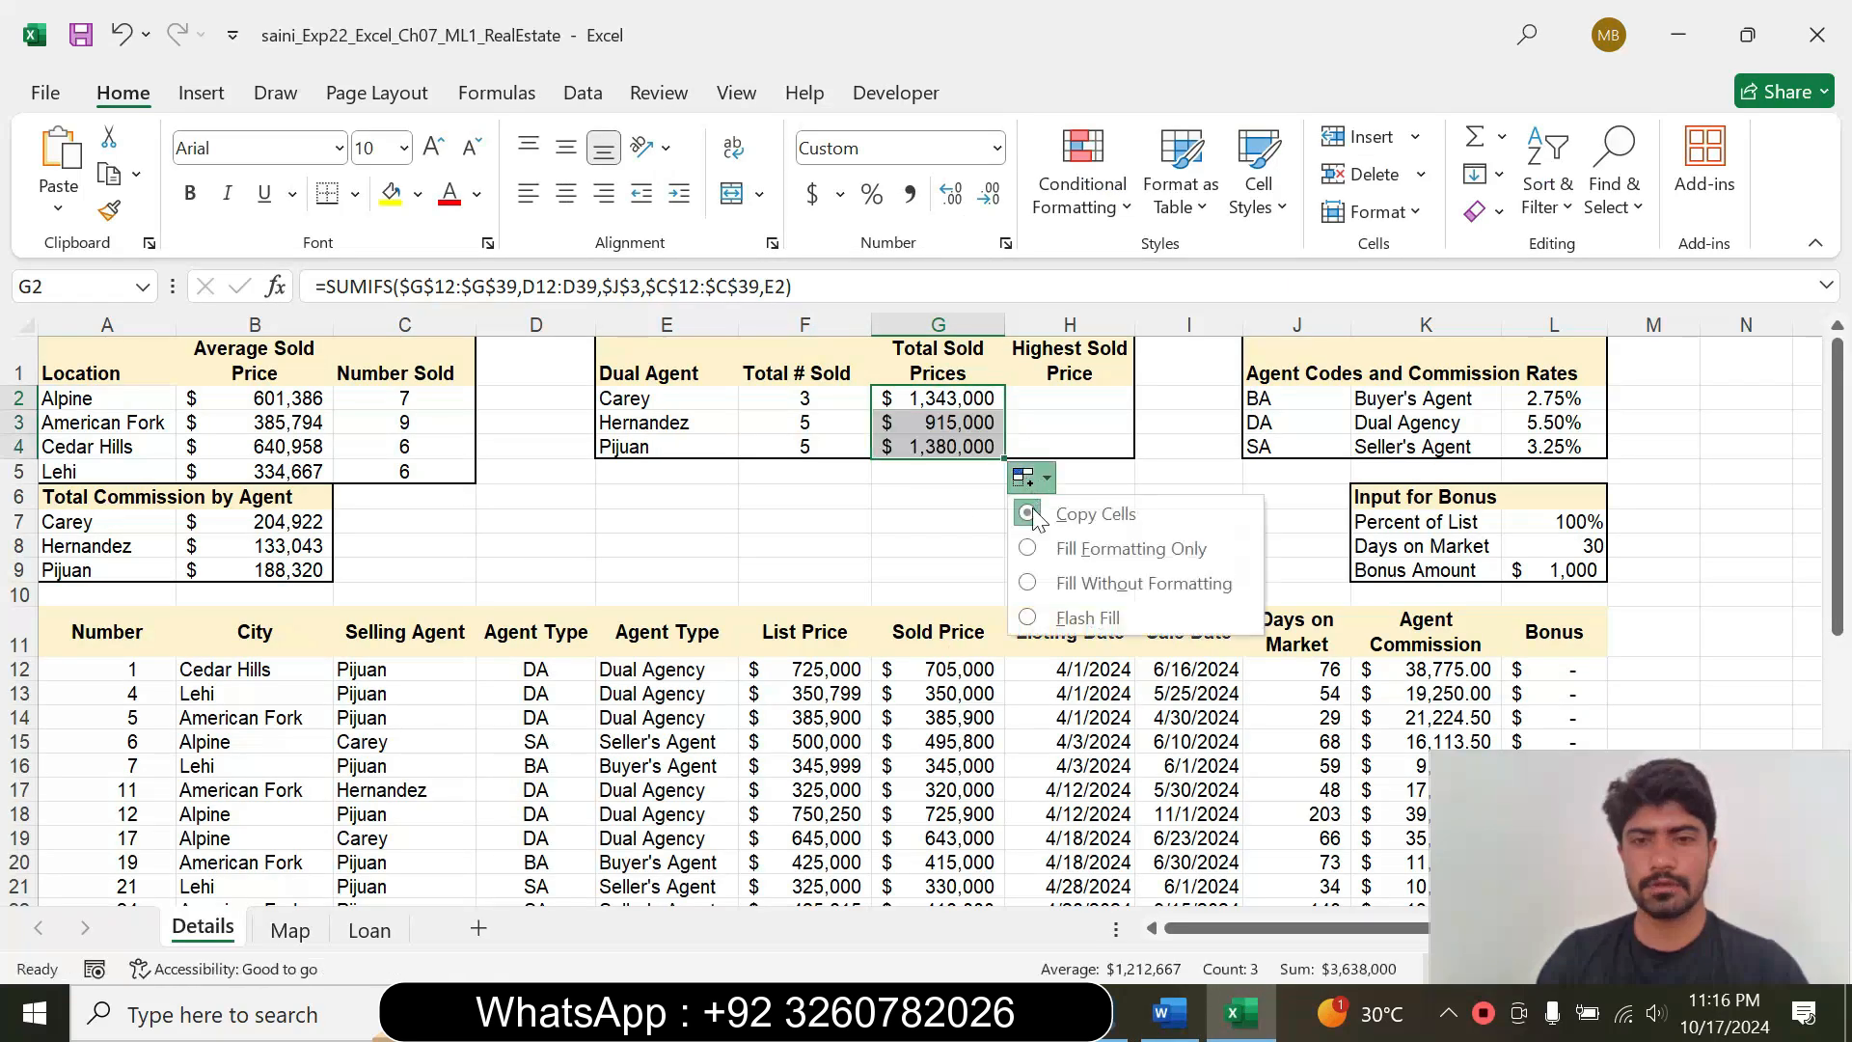
{"action": "left_click", "coordinate": [1034, 584]}
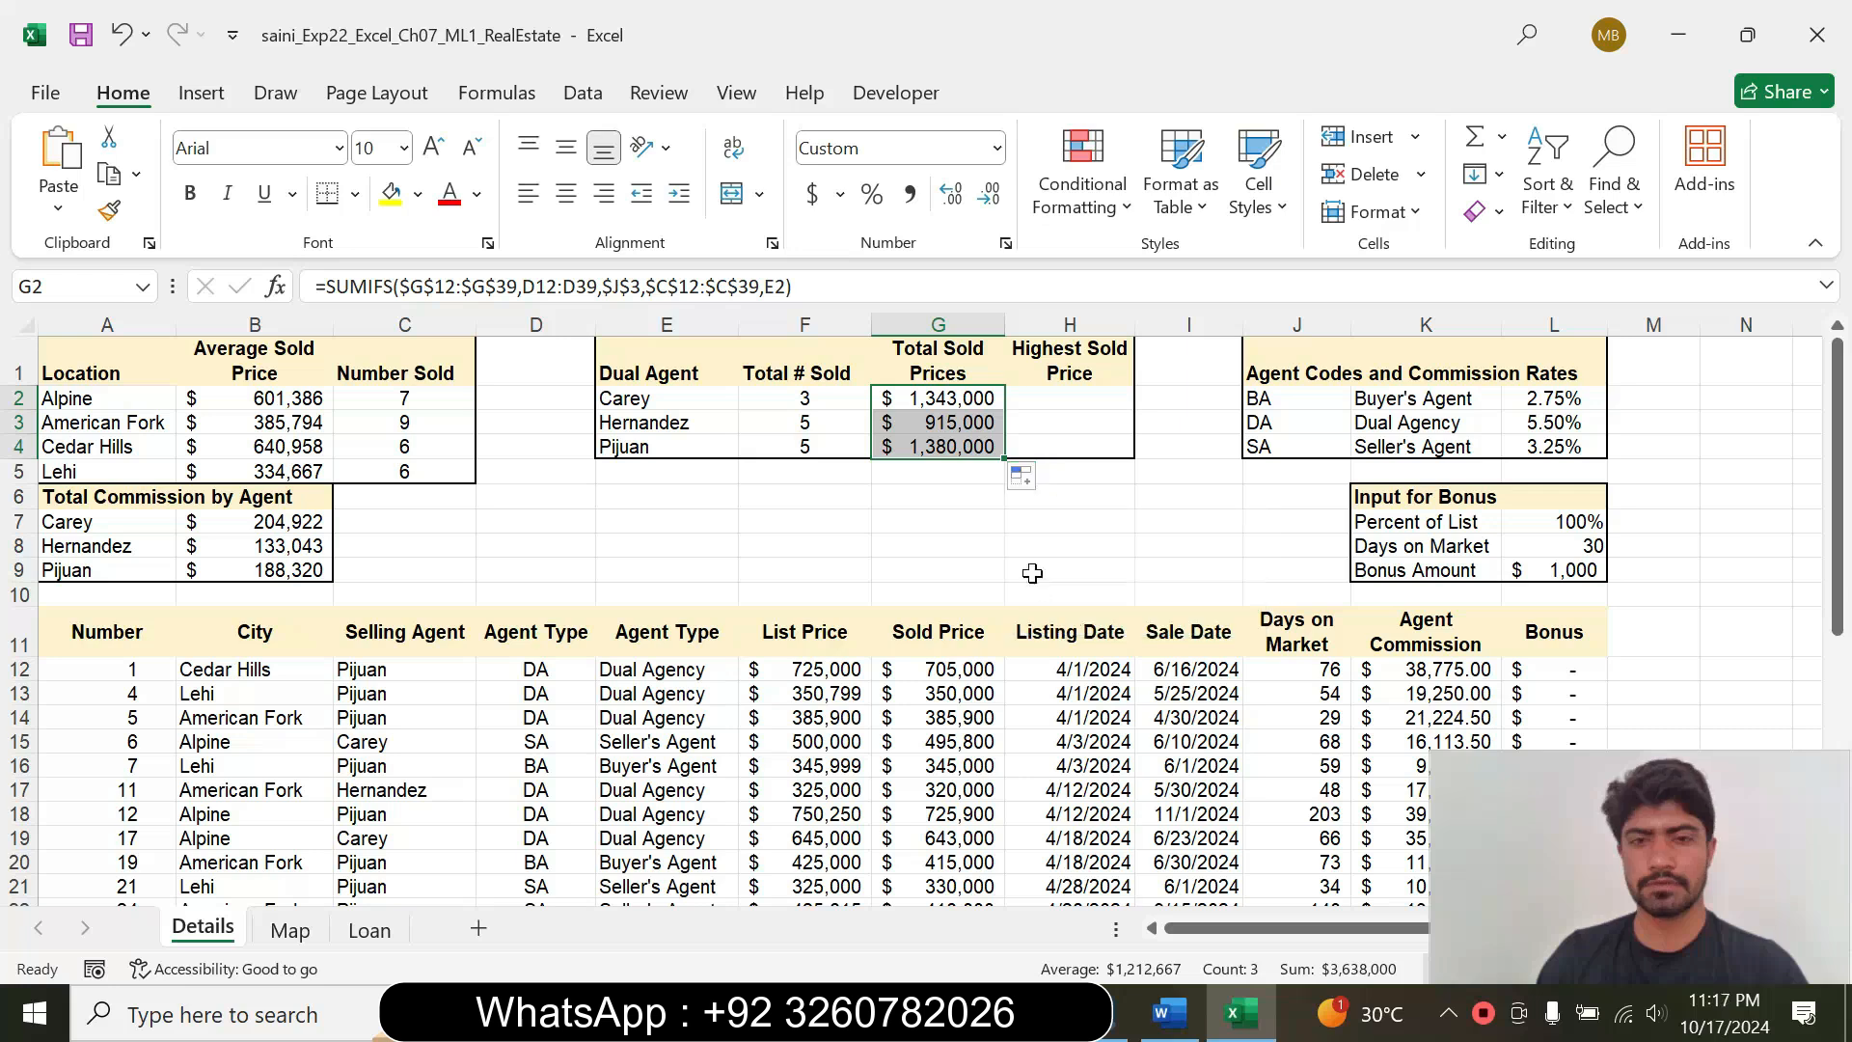
Step: Start a MAXIFS function in cell H2 and open its function arguments, rechecking step 11 in Word meanwhile
{"action": "left_click", "coordinate": [1050, 395]}
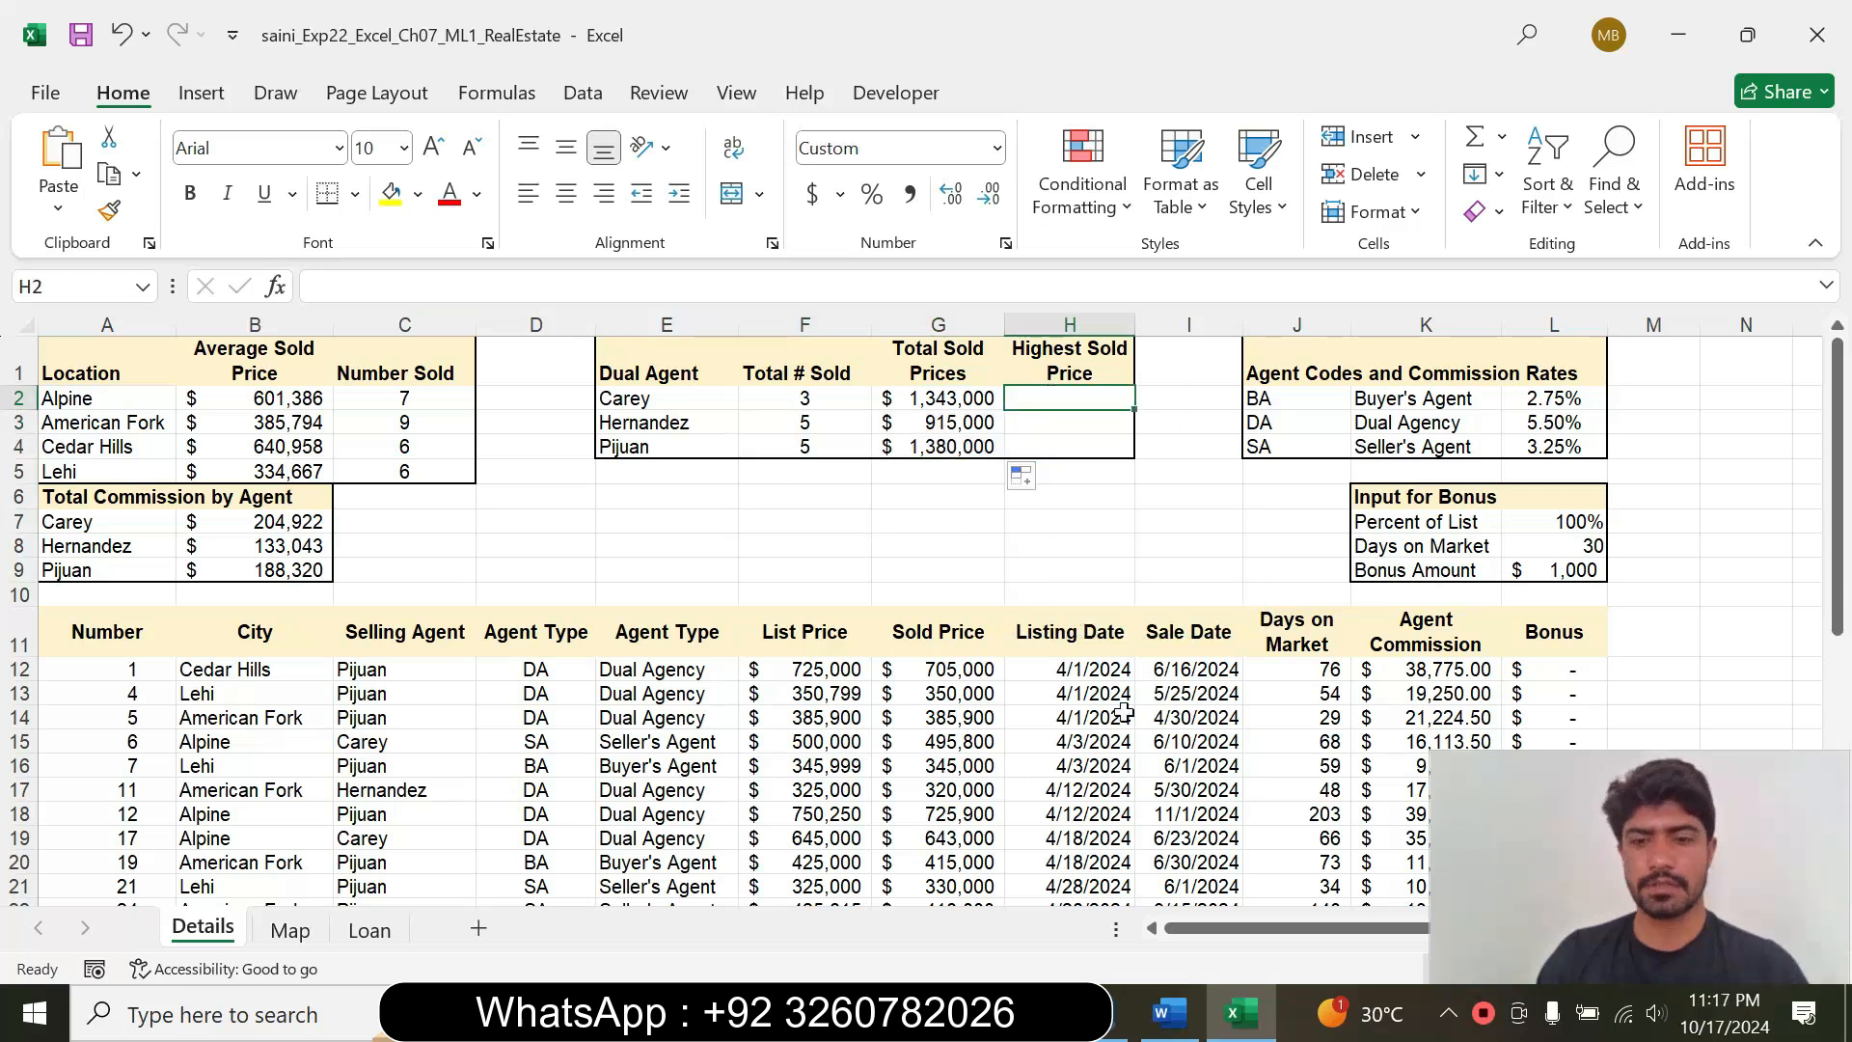
{"action": "left_click", "coordinate": [1169, 1012]}
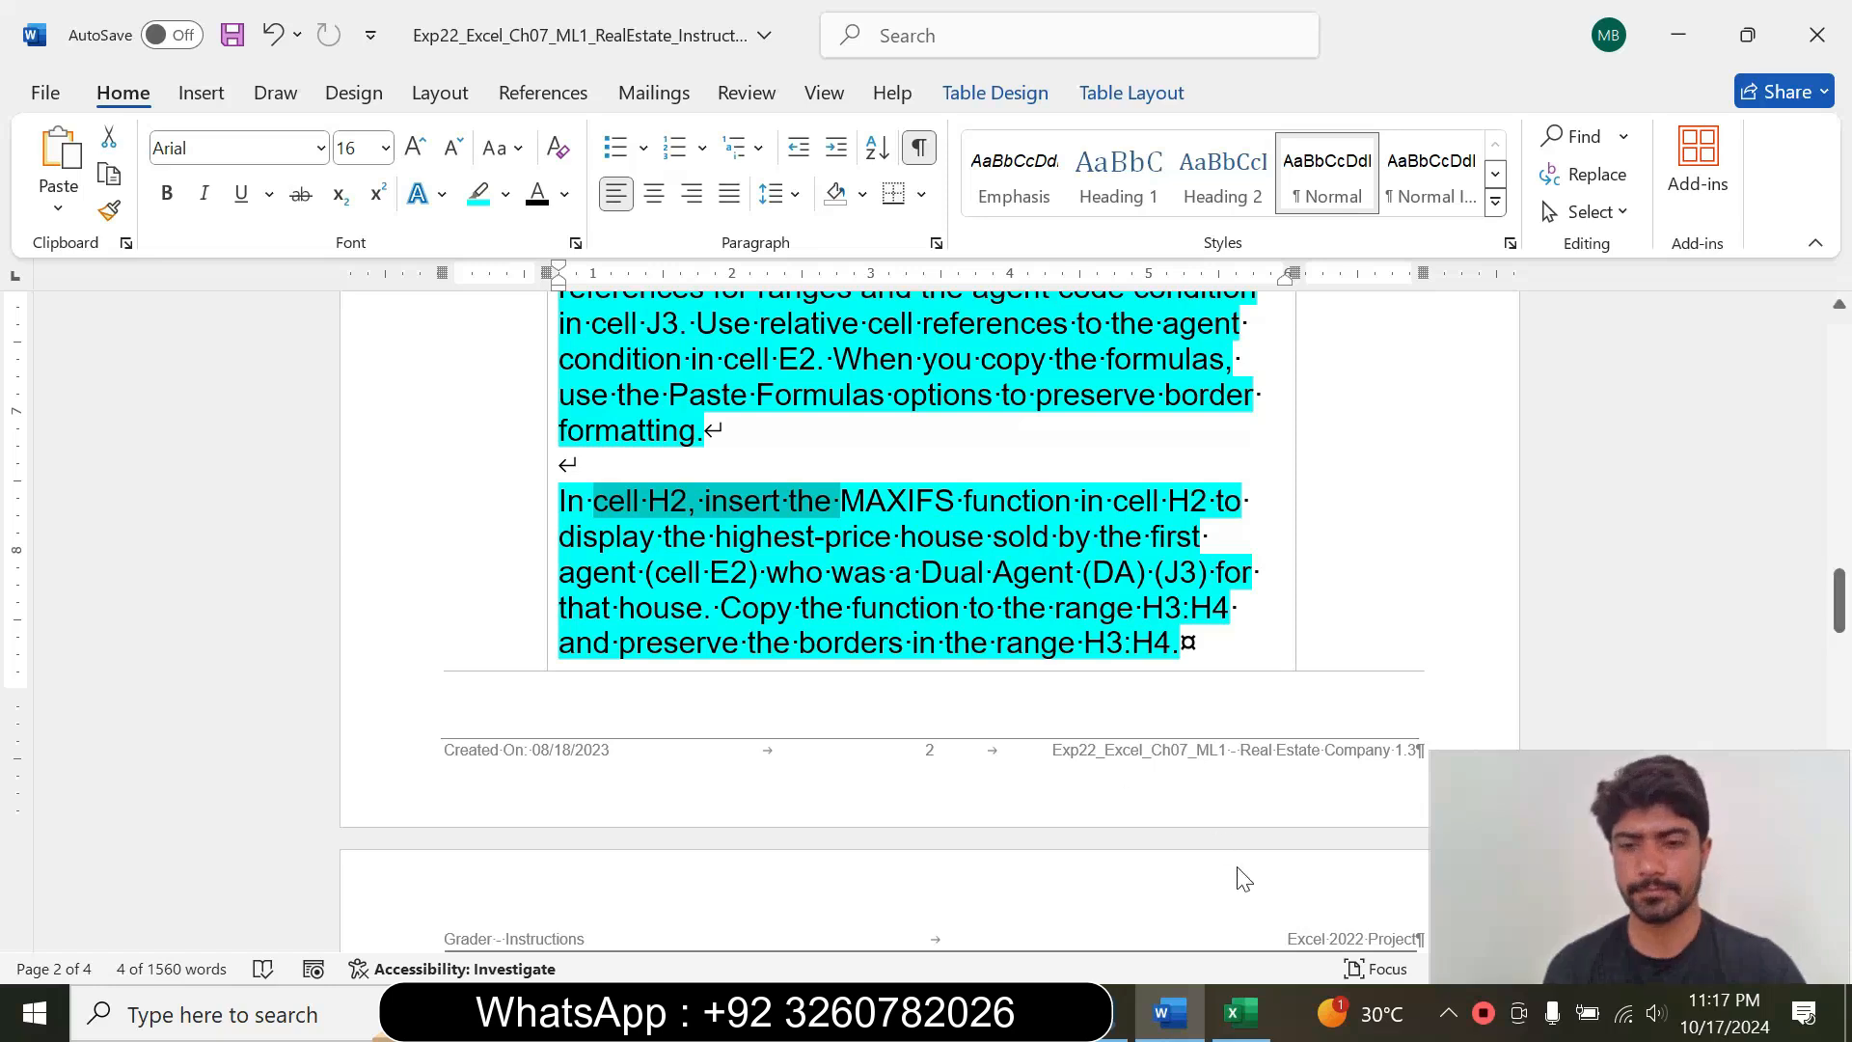
{"action": "left_click", "coordinate": [1240, 1012]}
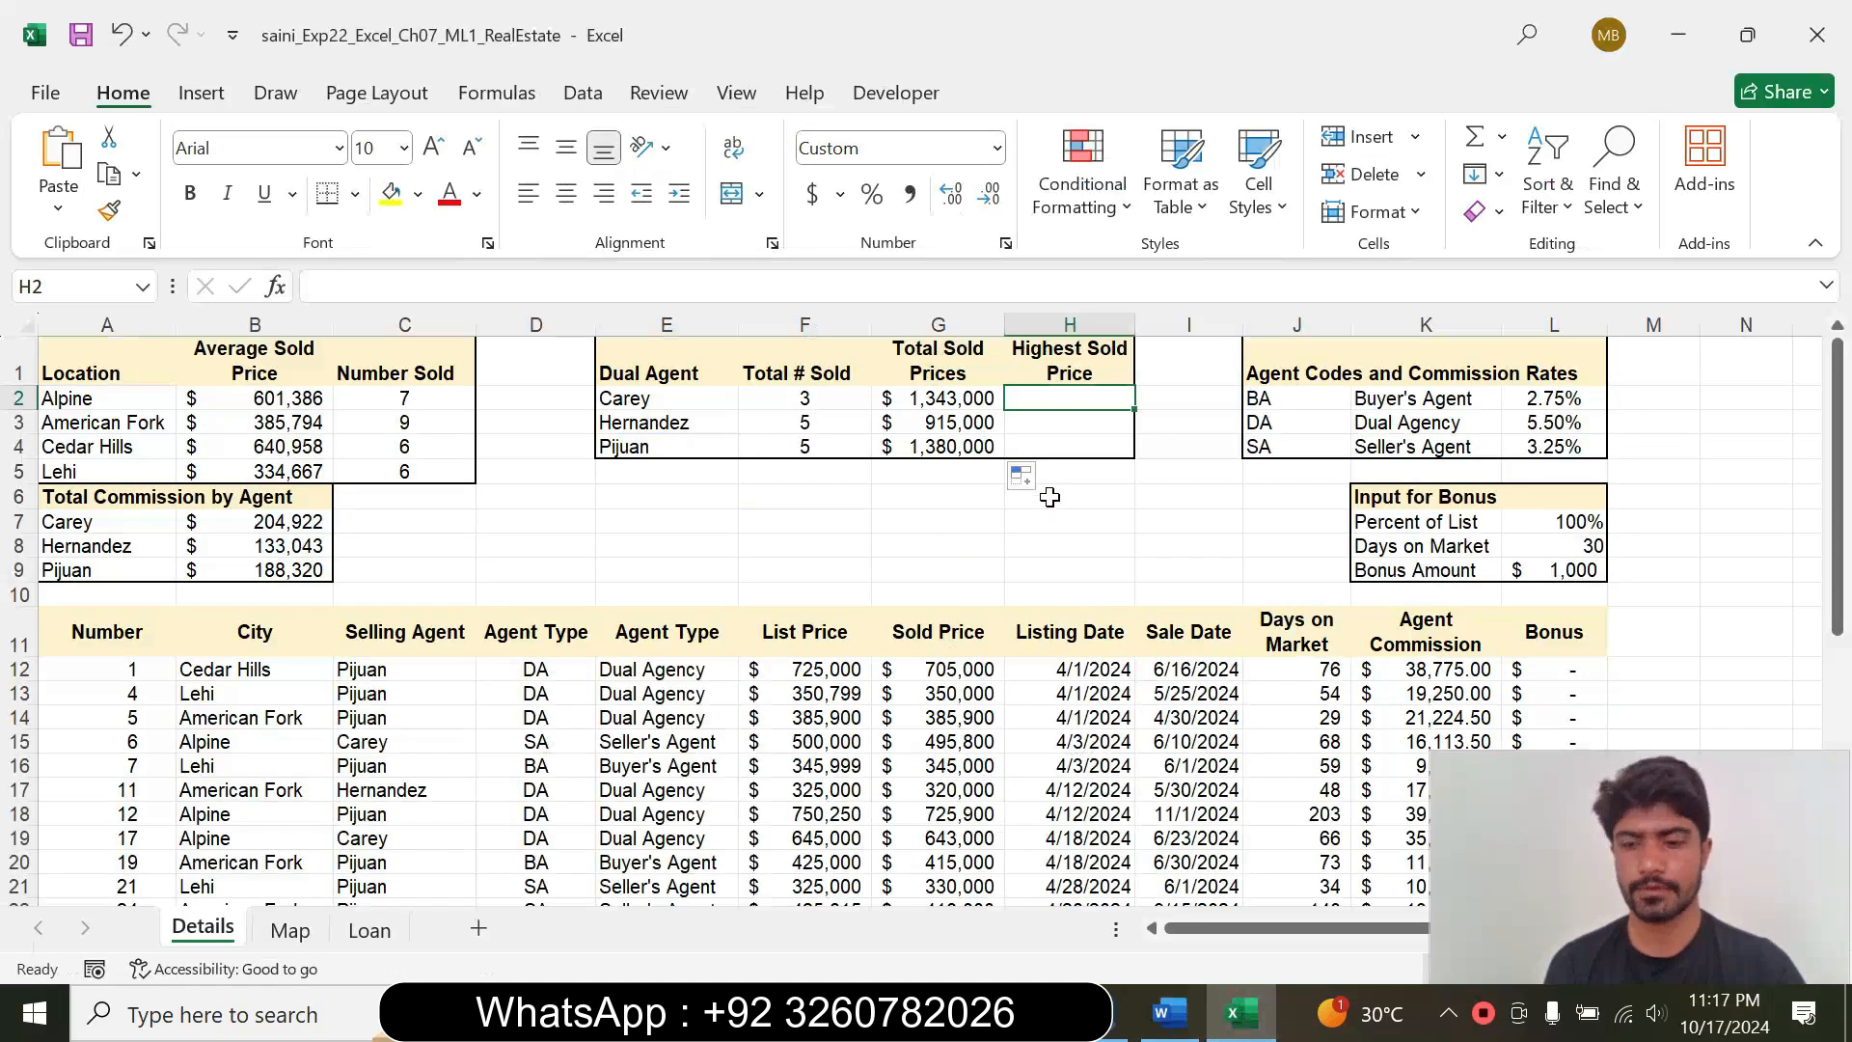
{"action": "type", "text": "="}
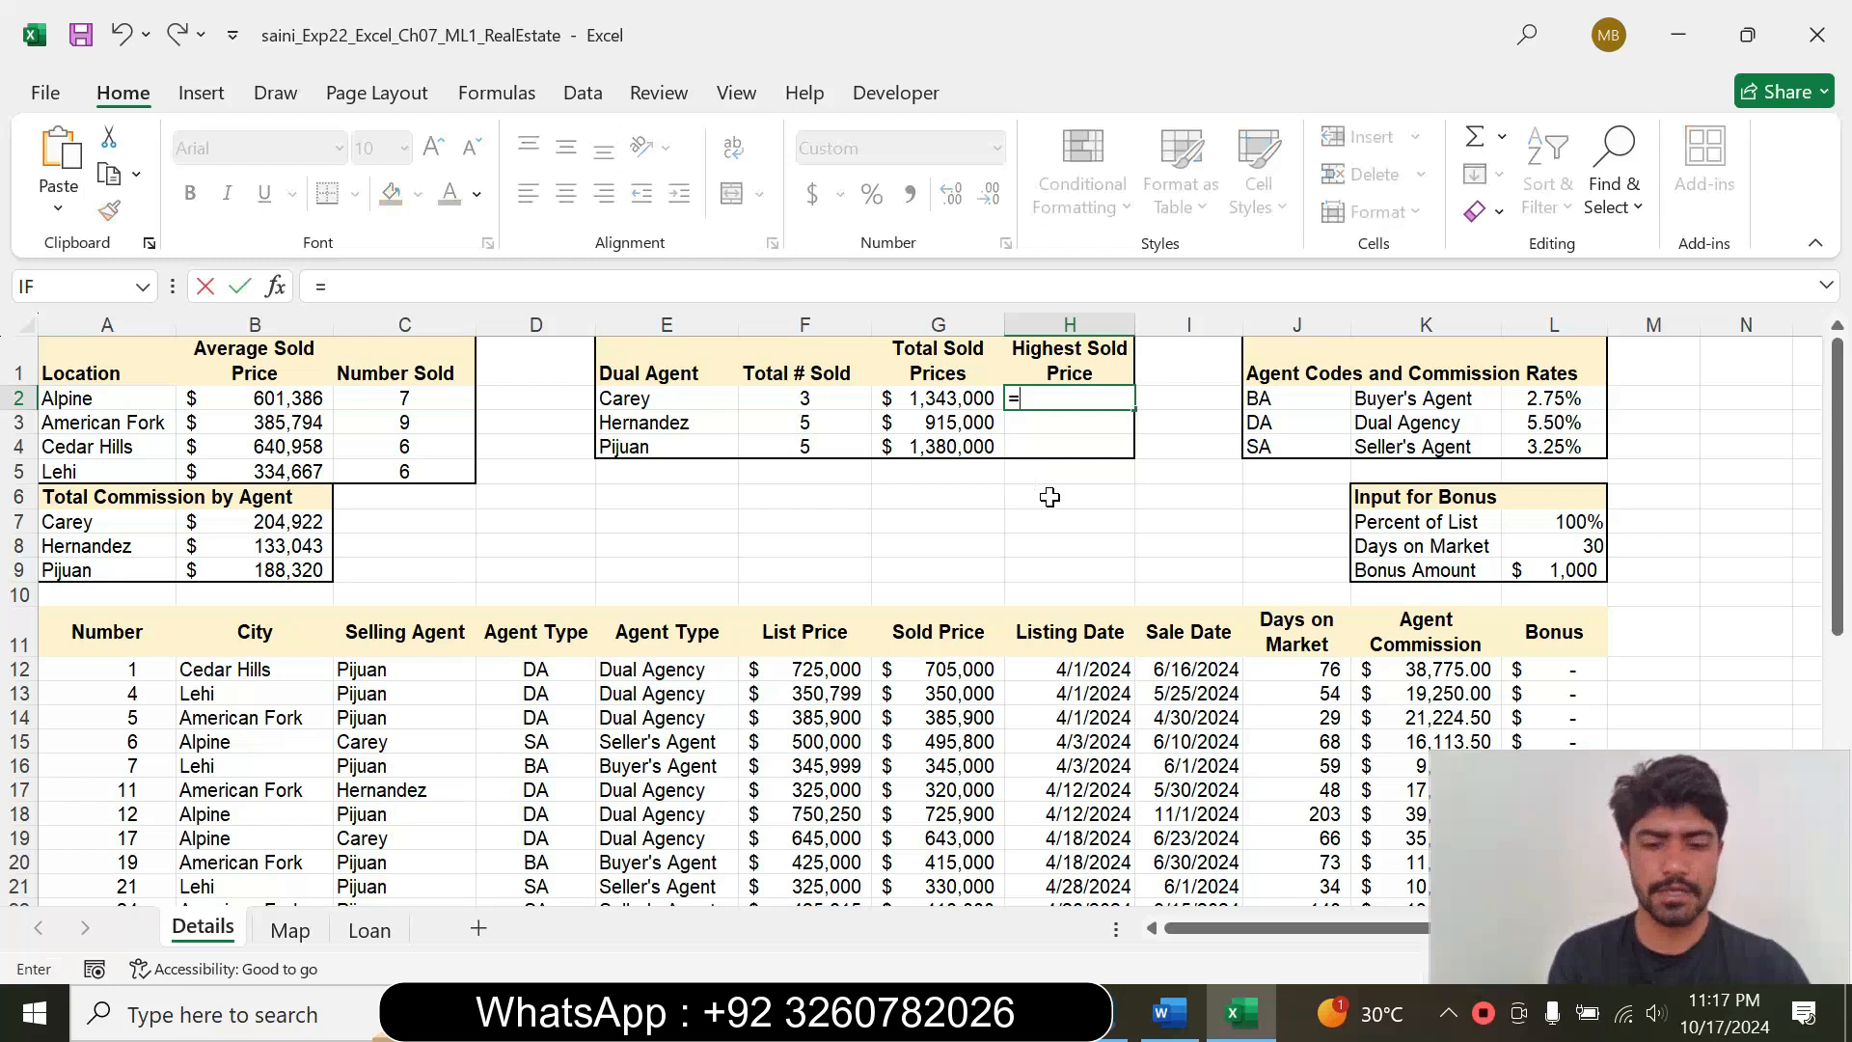
{"action": "type", "text": "max"}
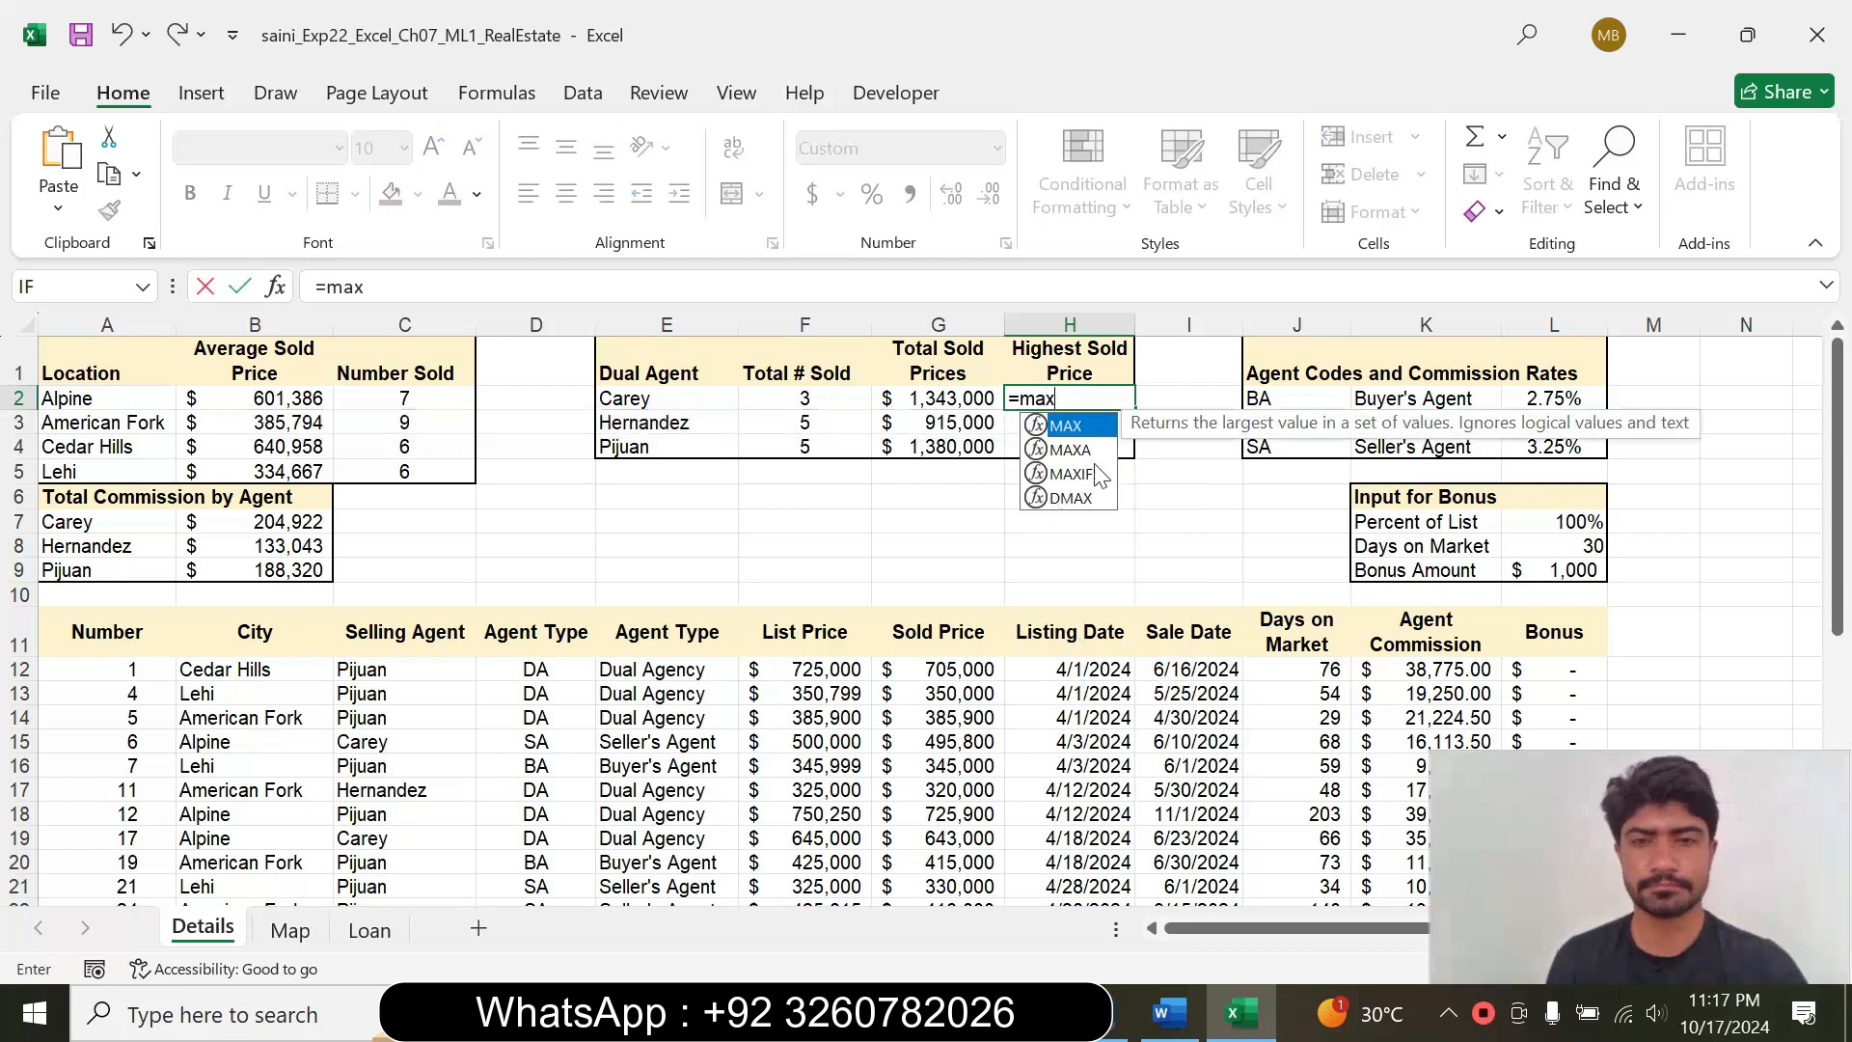
{"action": "double_click", "coordinate": [1098, 471]}
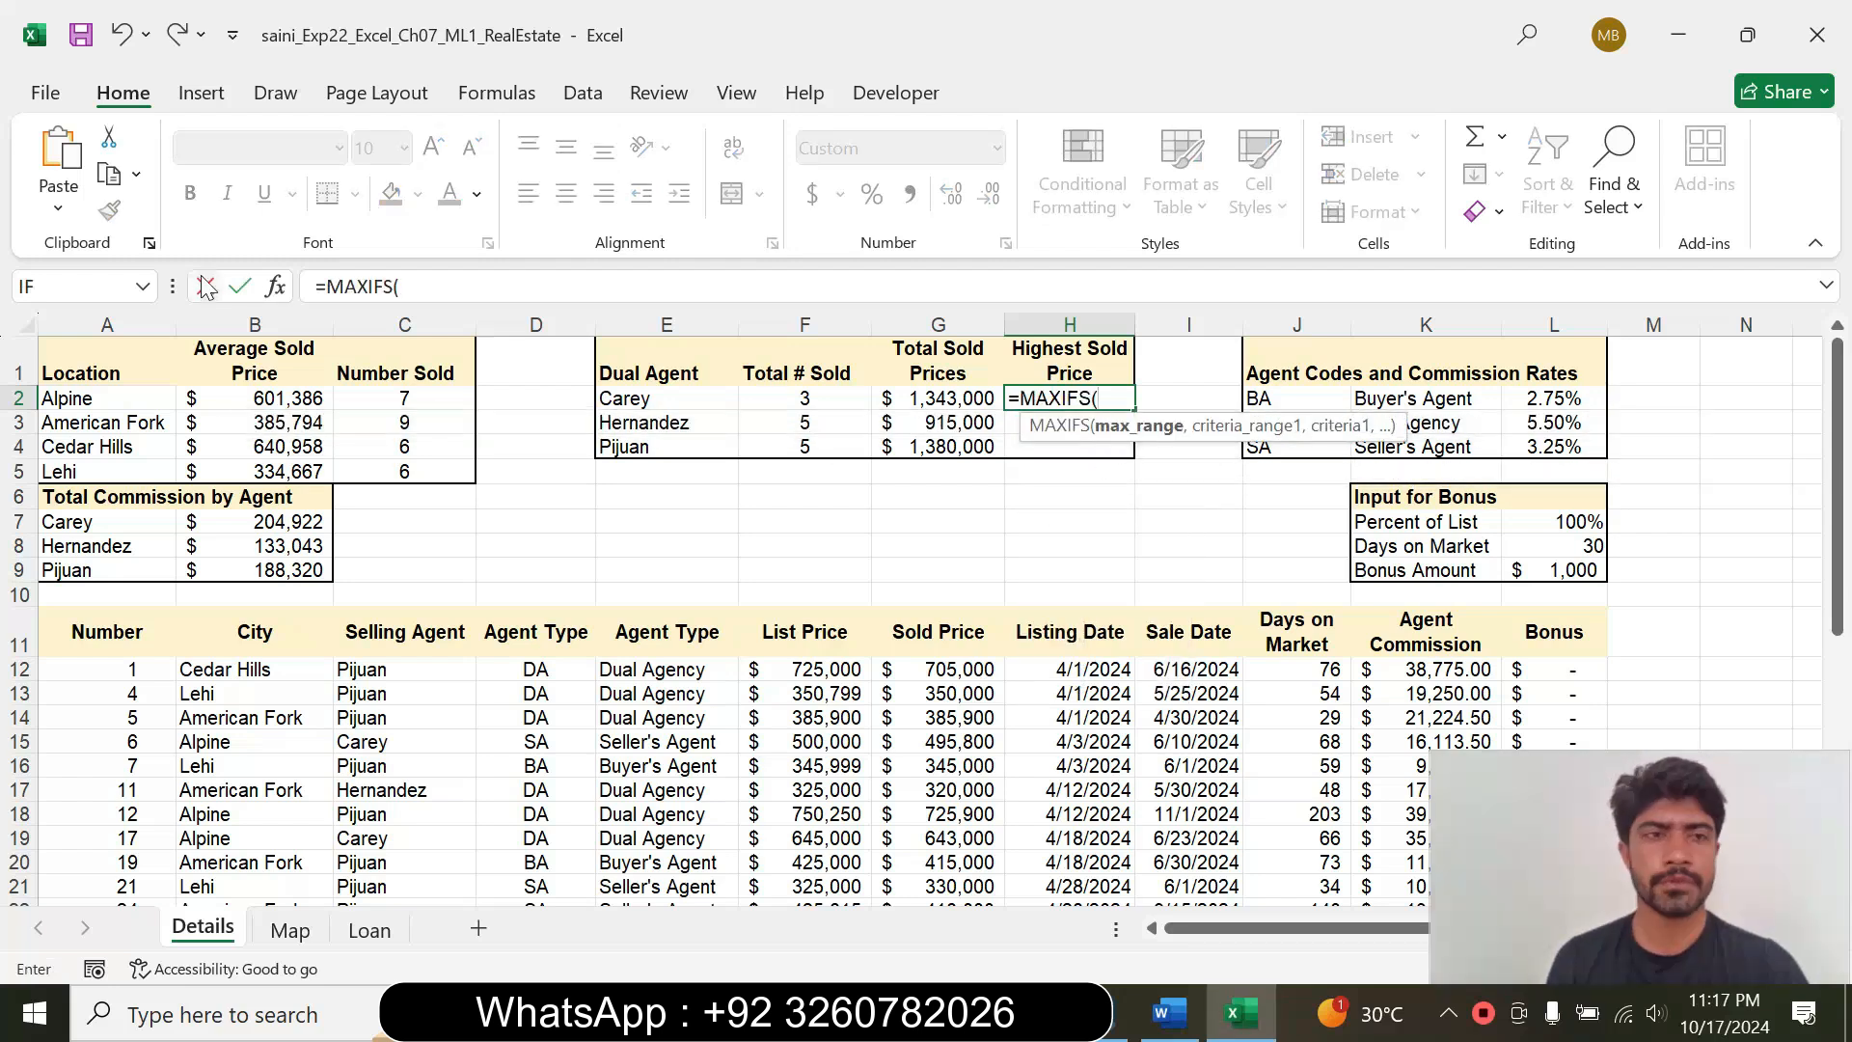
{"action": "left_click", "coordinate": [276, 287]}
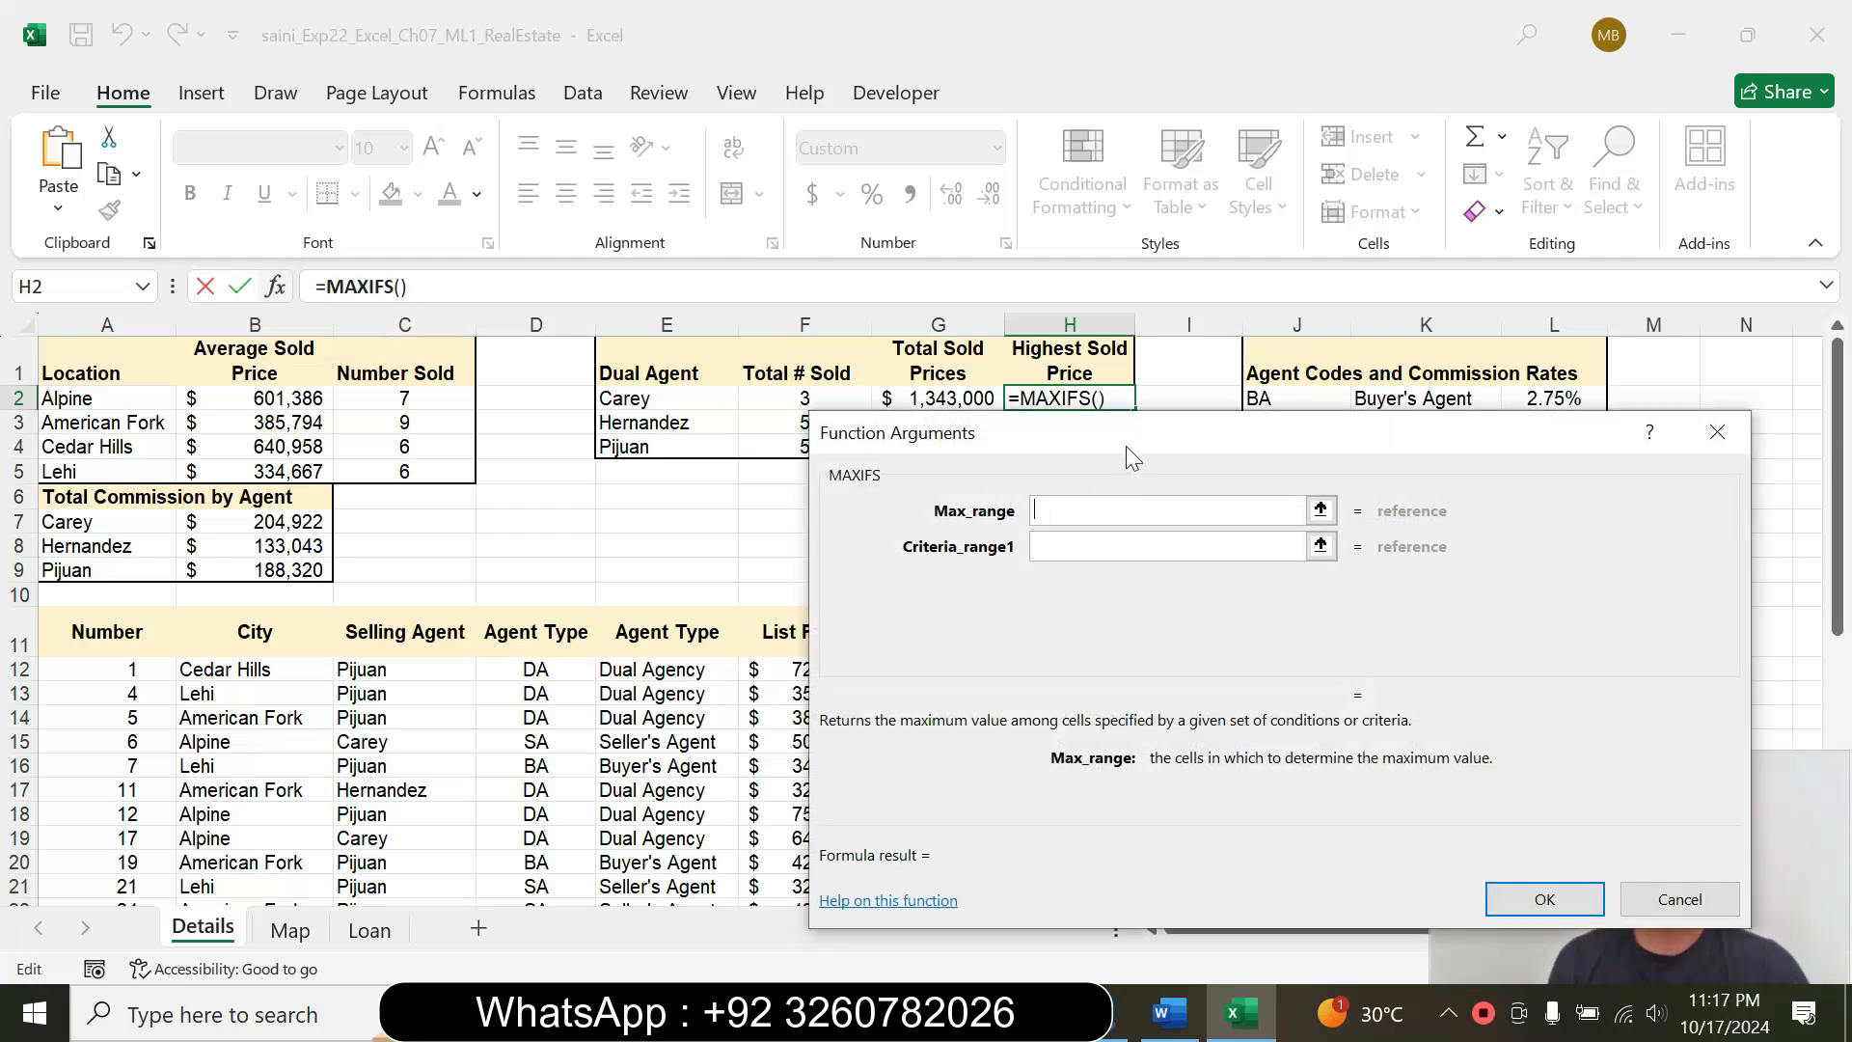
{"action": "left_click_drag", "start_coordinate": [1154, 430], "coordinate": [975, 347]}
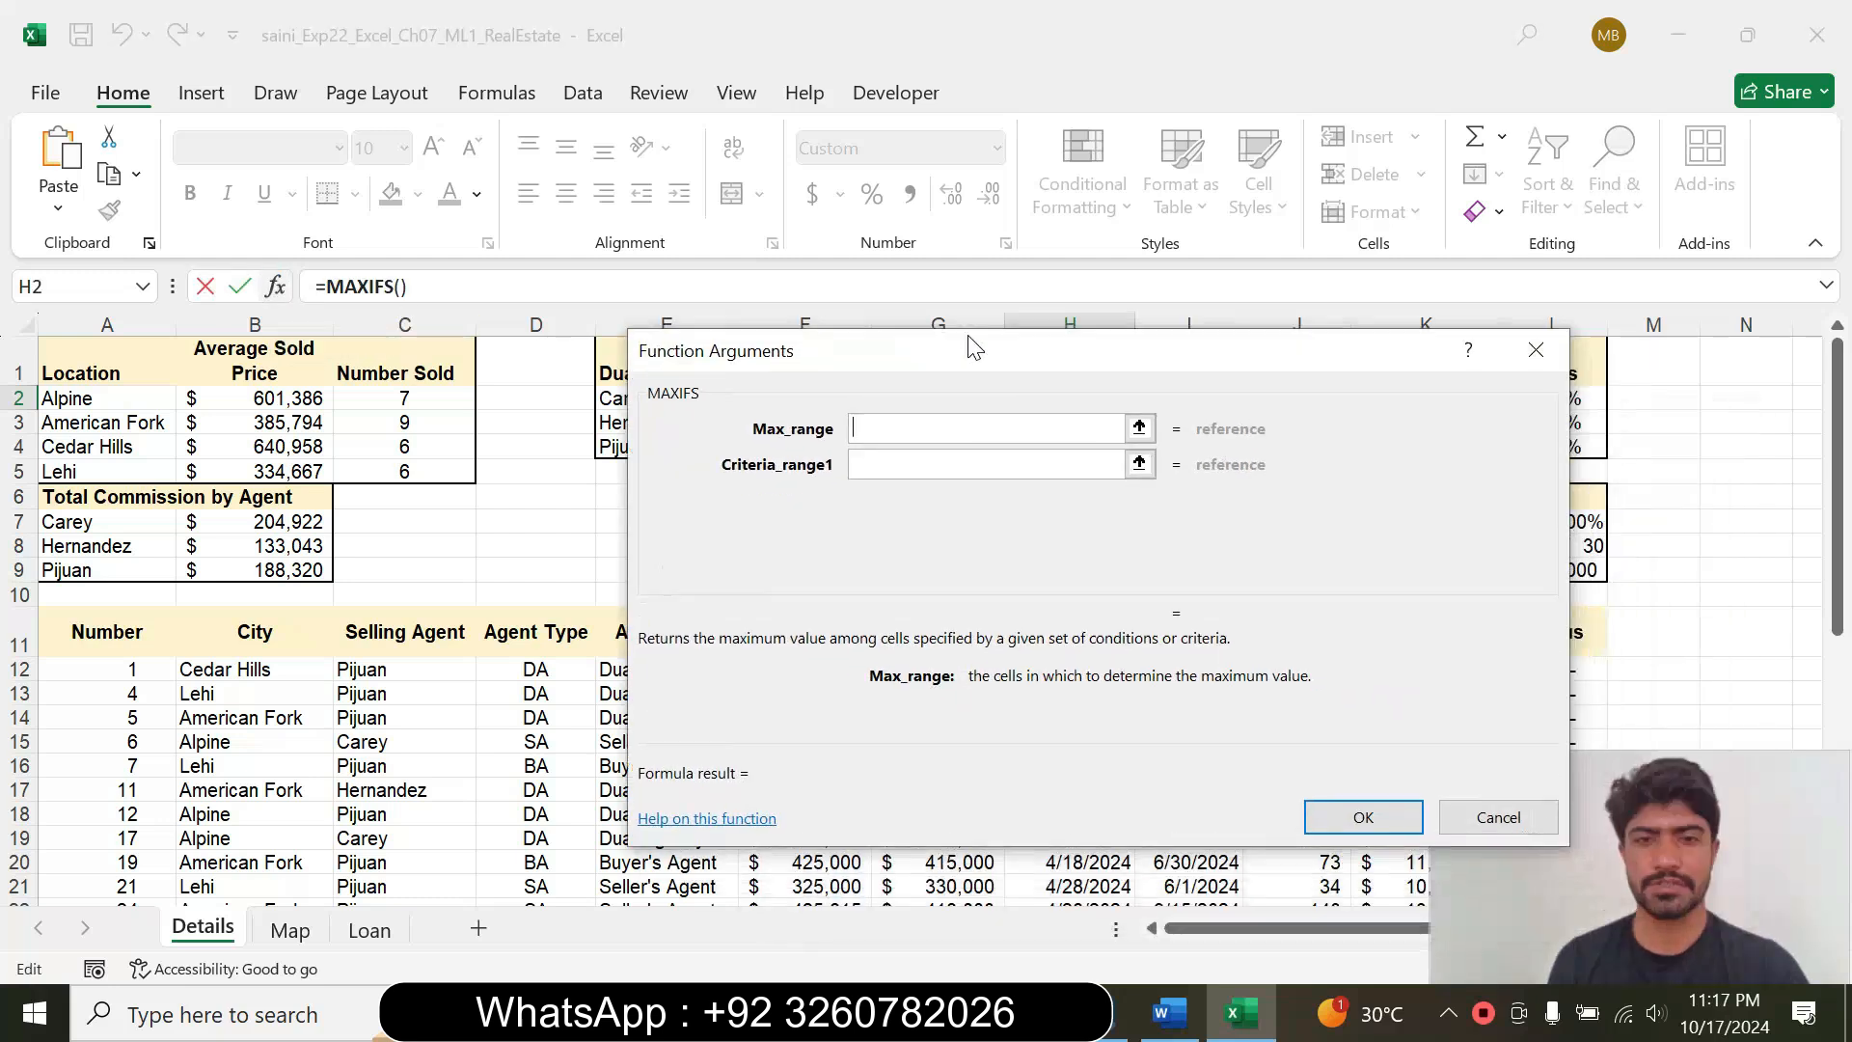
Step: Recheck step 11 in Word, then set the MAXIFS Max_range in Excel to the absolute Sold Price range $G$12:$G$38
{"action": "left_click", "coordinate": [1169, 1012]}
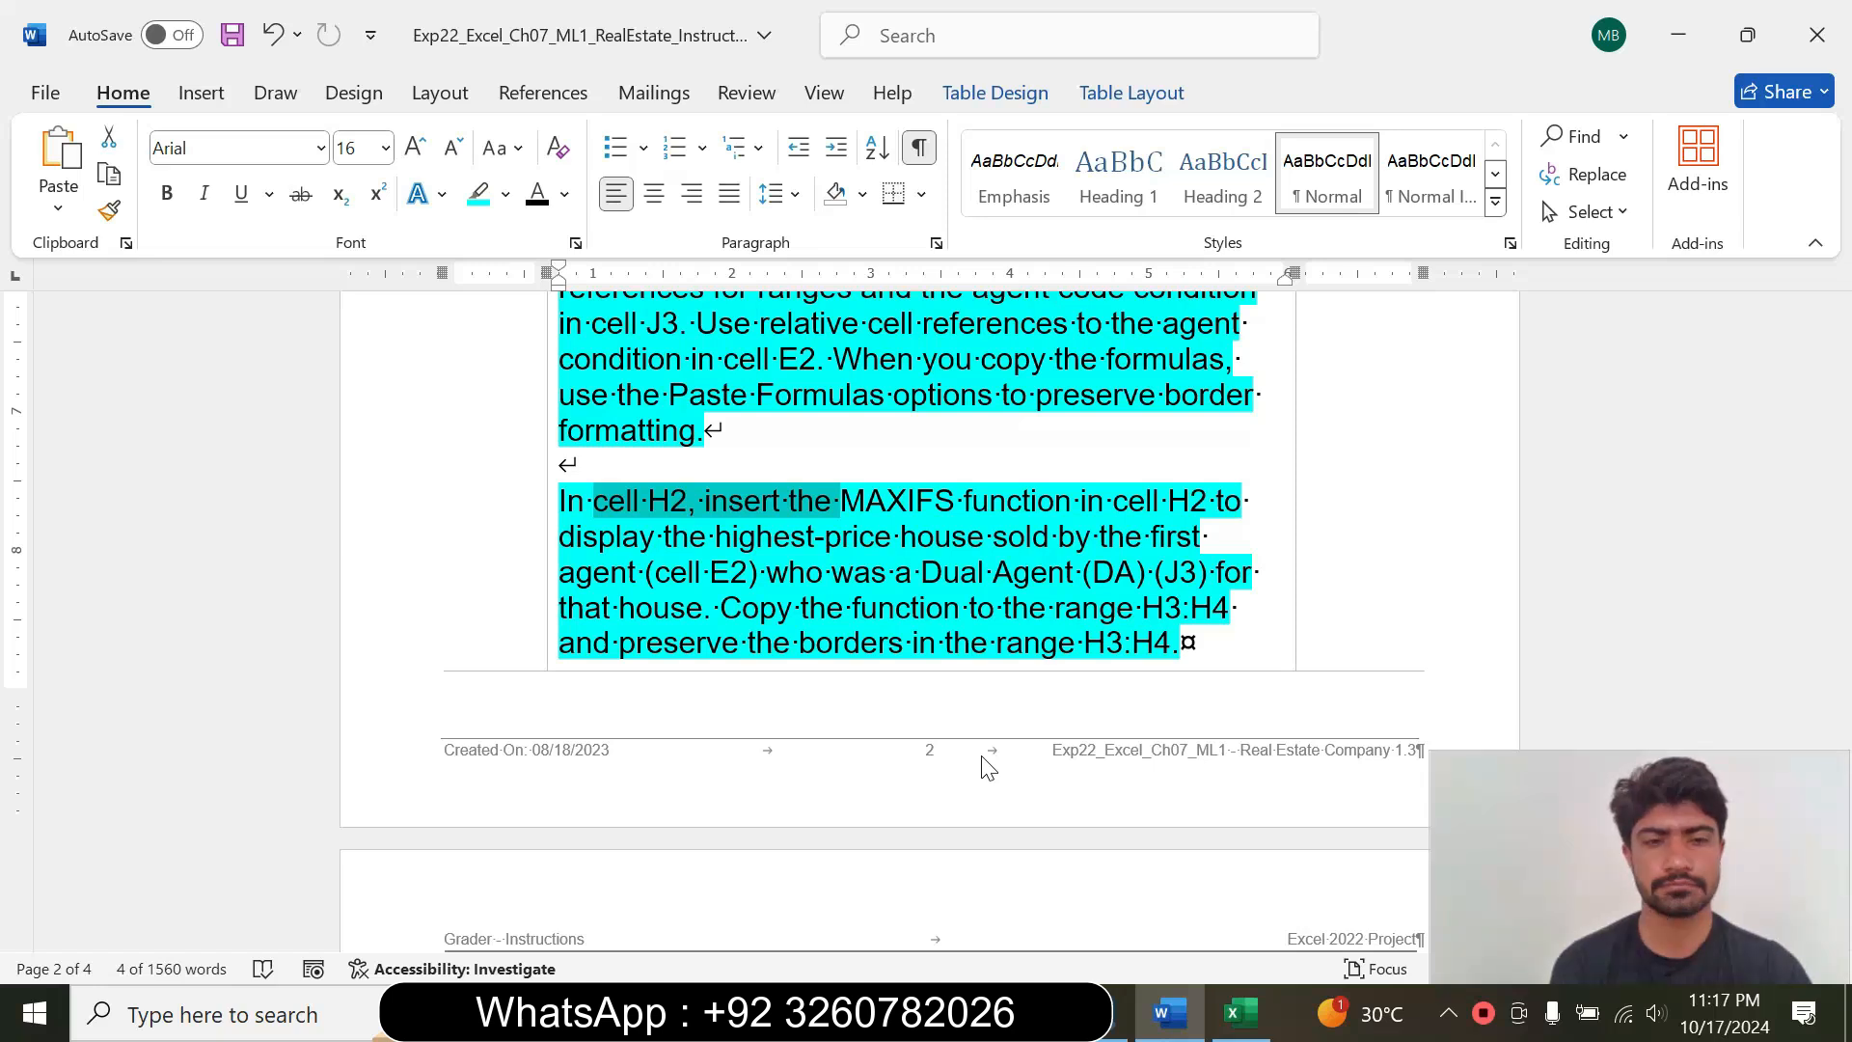
{"action": "left_click", "coordinate": [1241, 1013]}
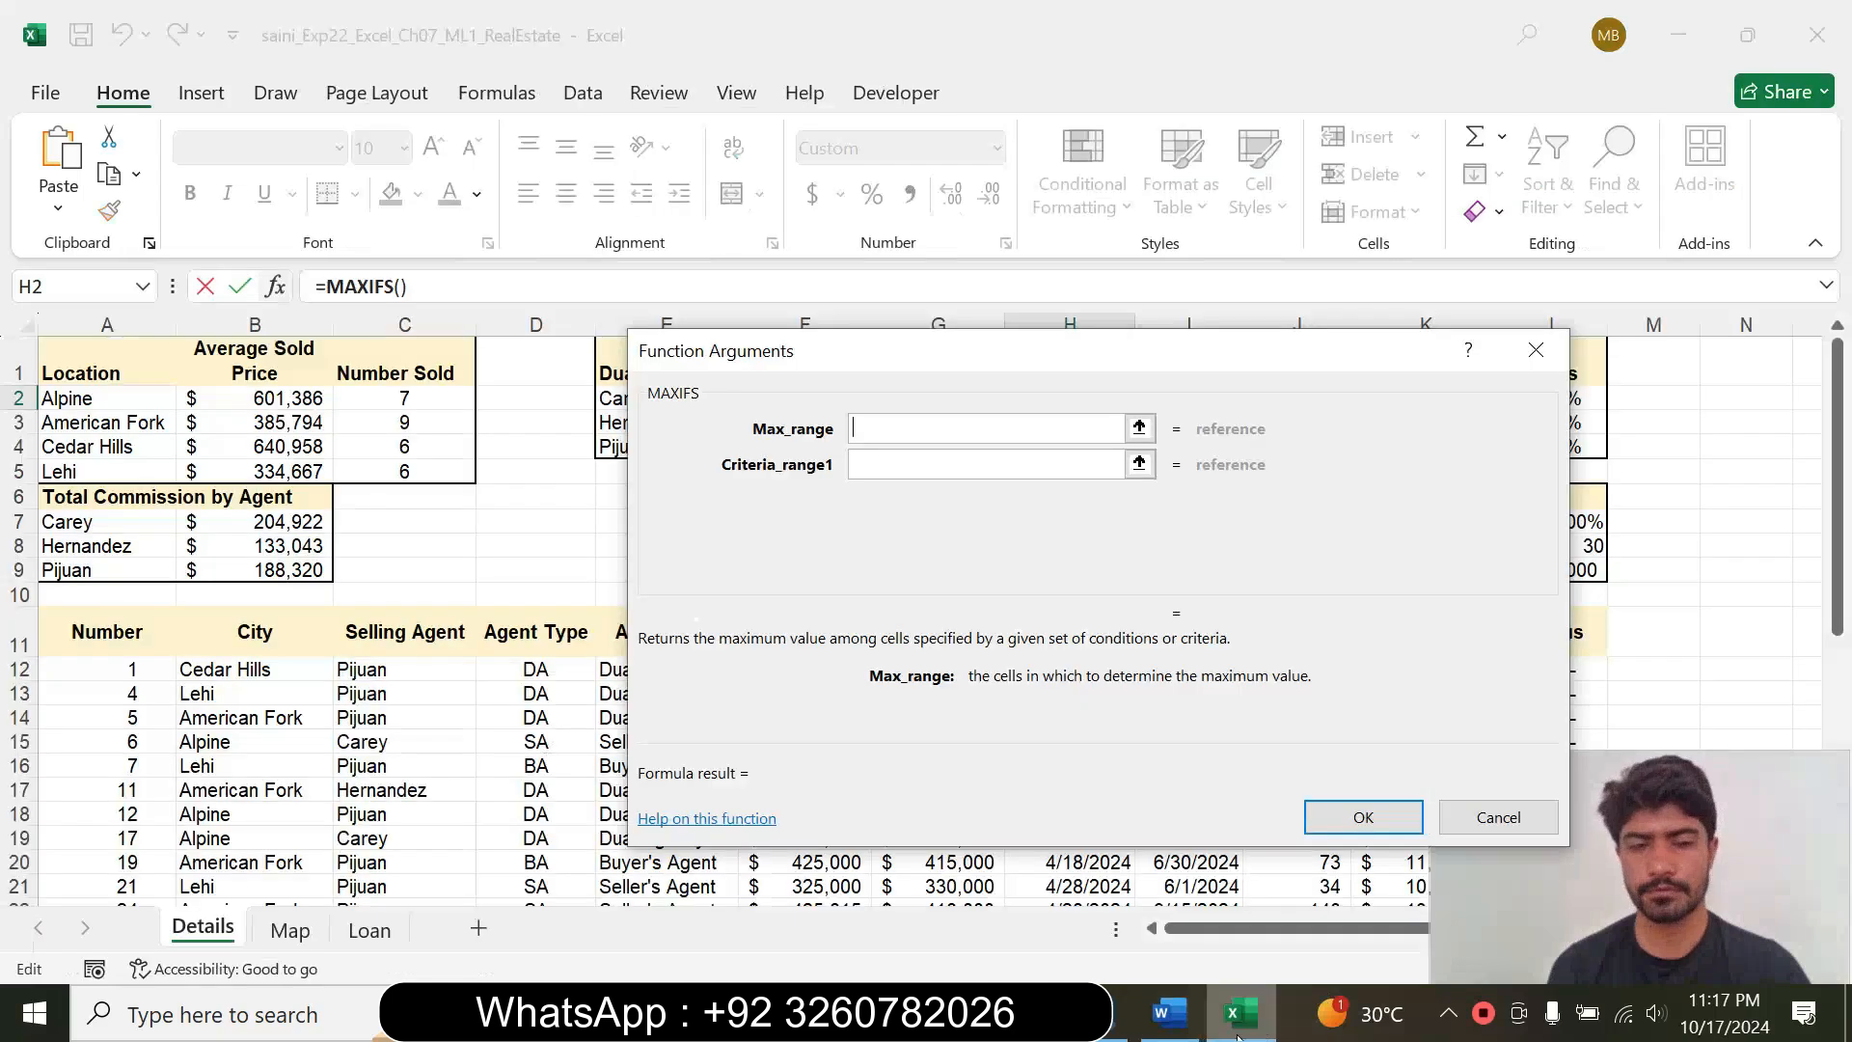
{"action": "left_click_drag", "start_coordinate": [954, 356], "coordinate": [1436, 255]}
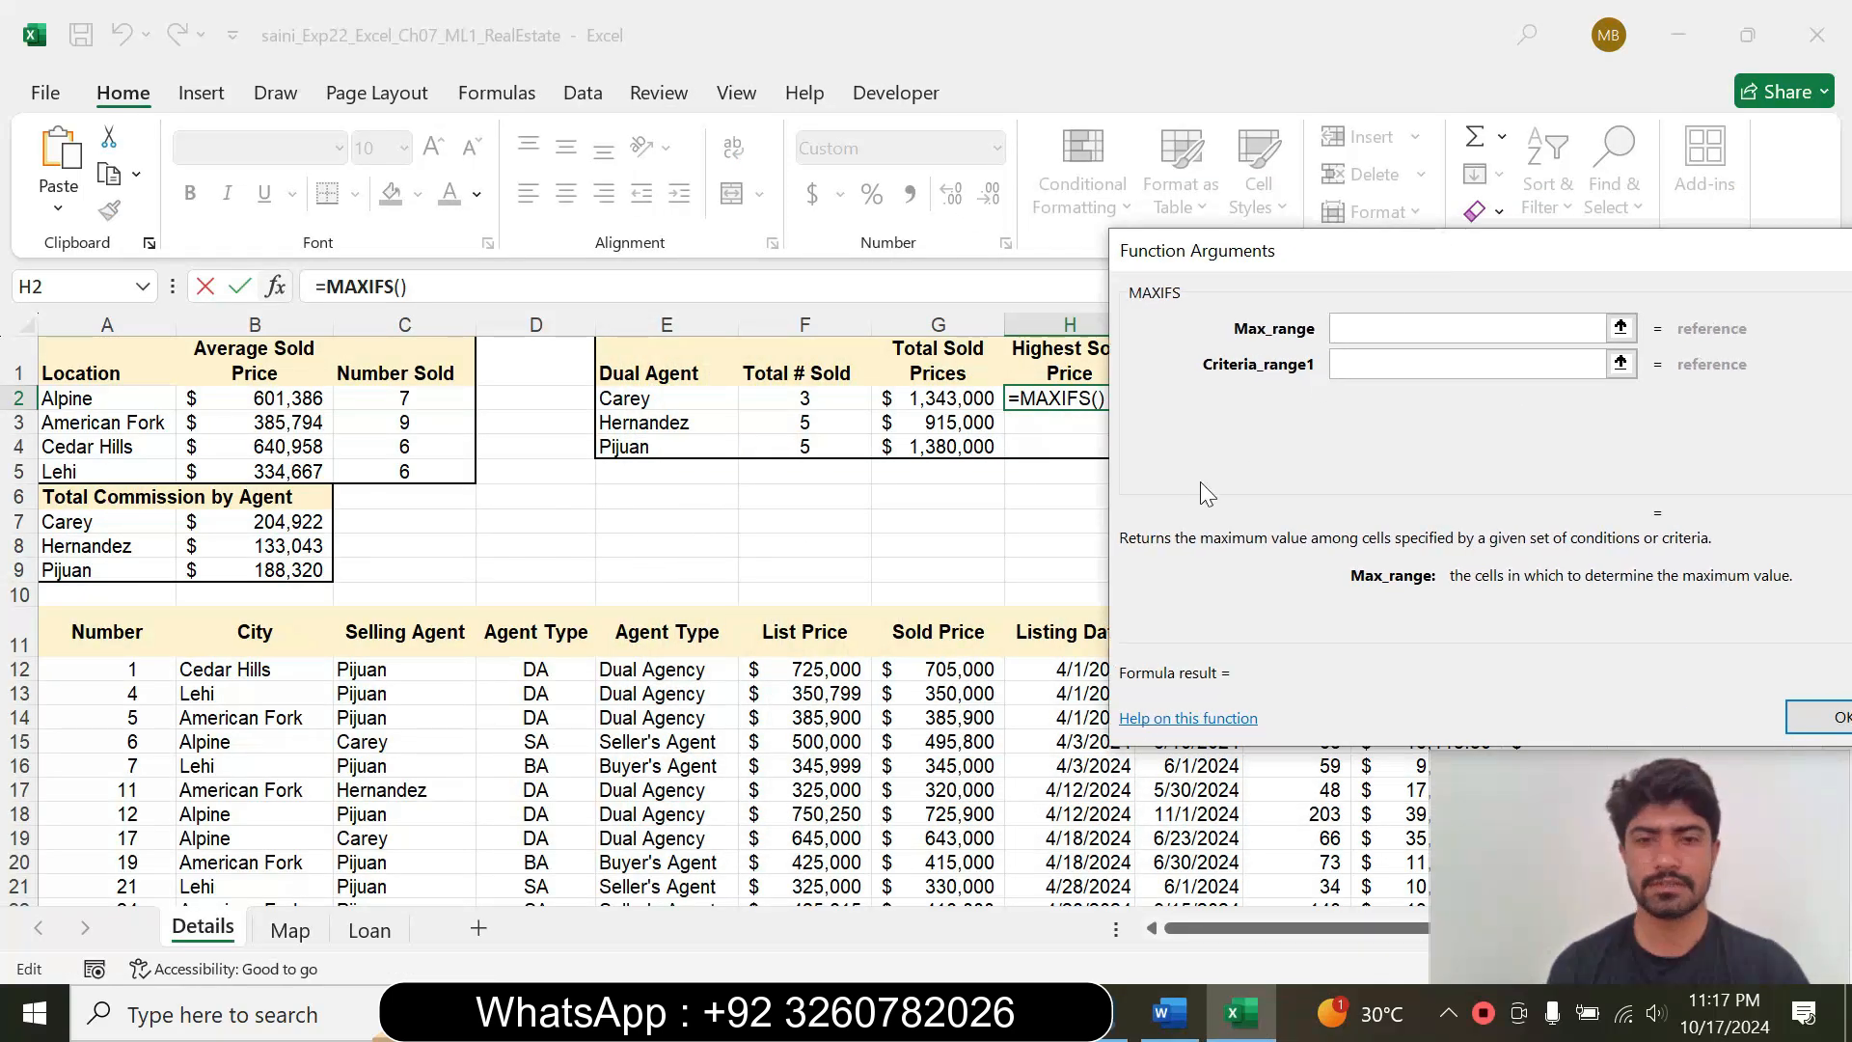
{"action": "left_click_drag", "start_coordinate": [948, 665], "coordinate": [914, 830]}
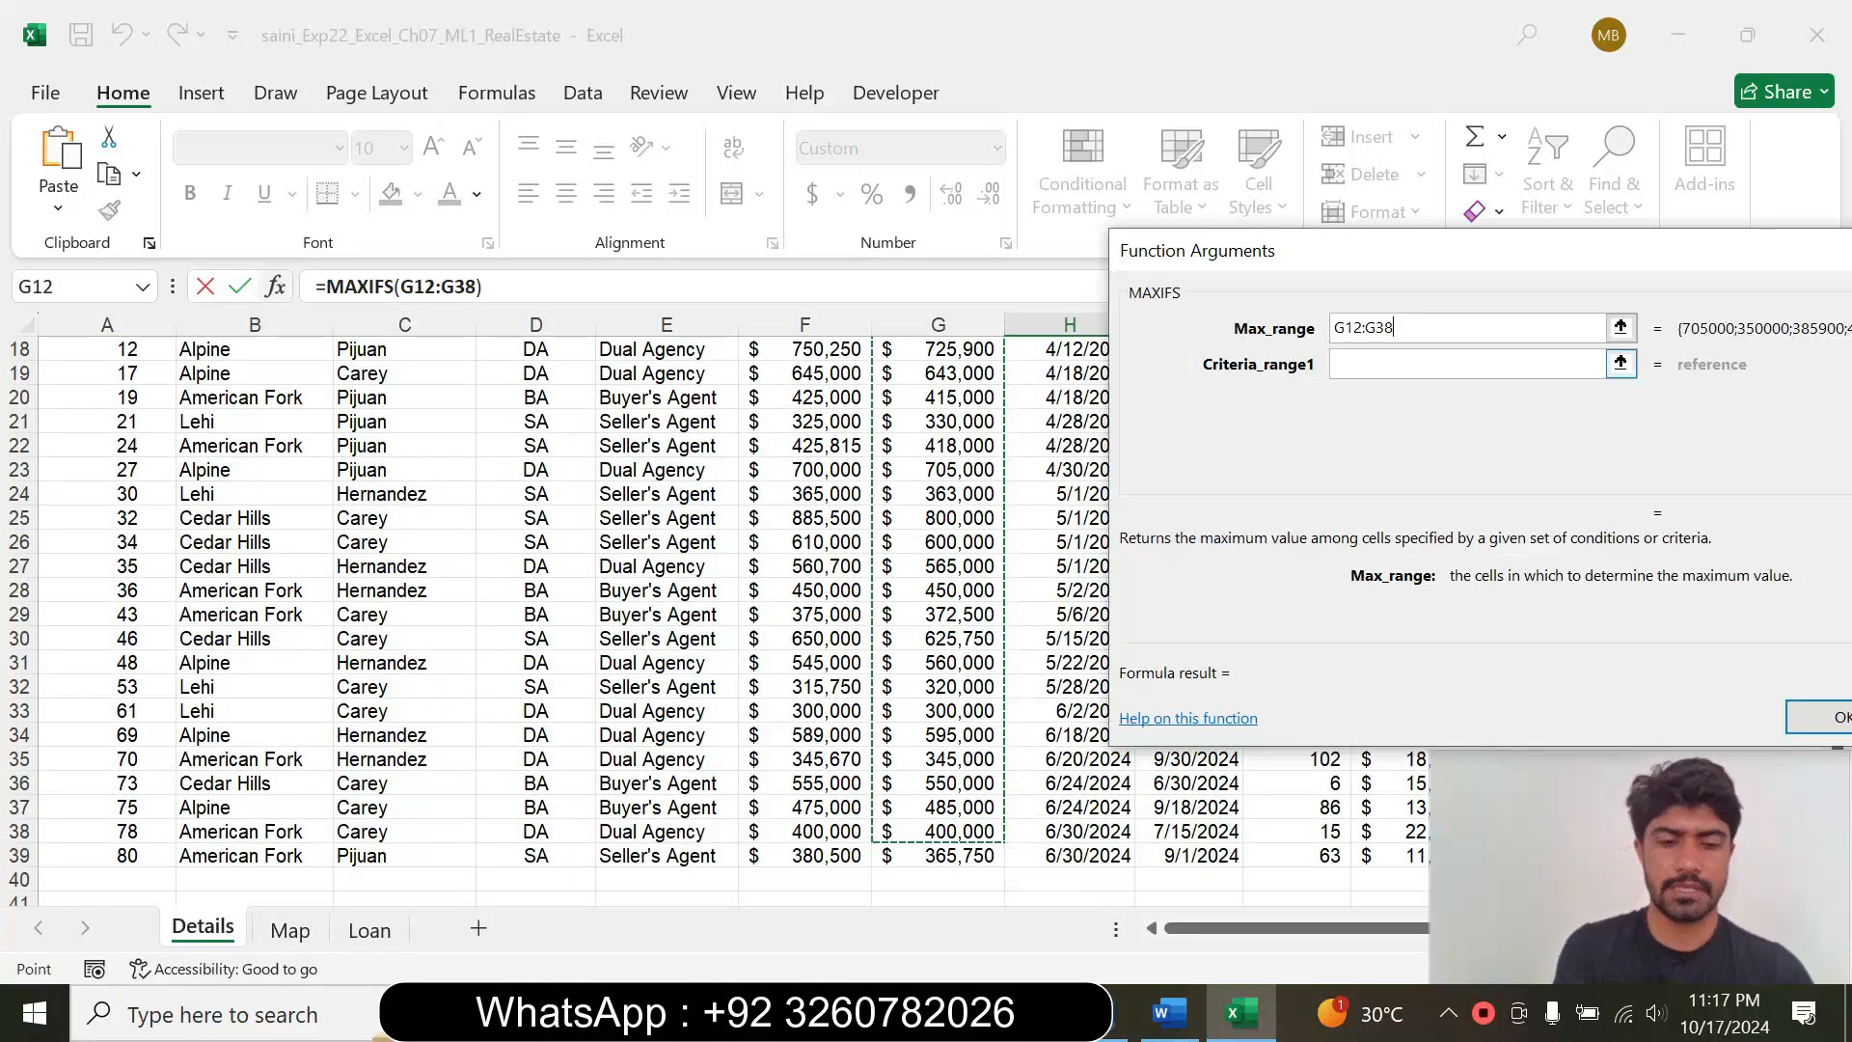
{"action": "key", "text": "F4"}
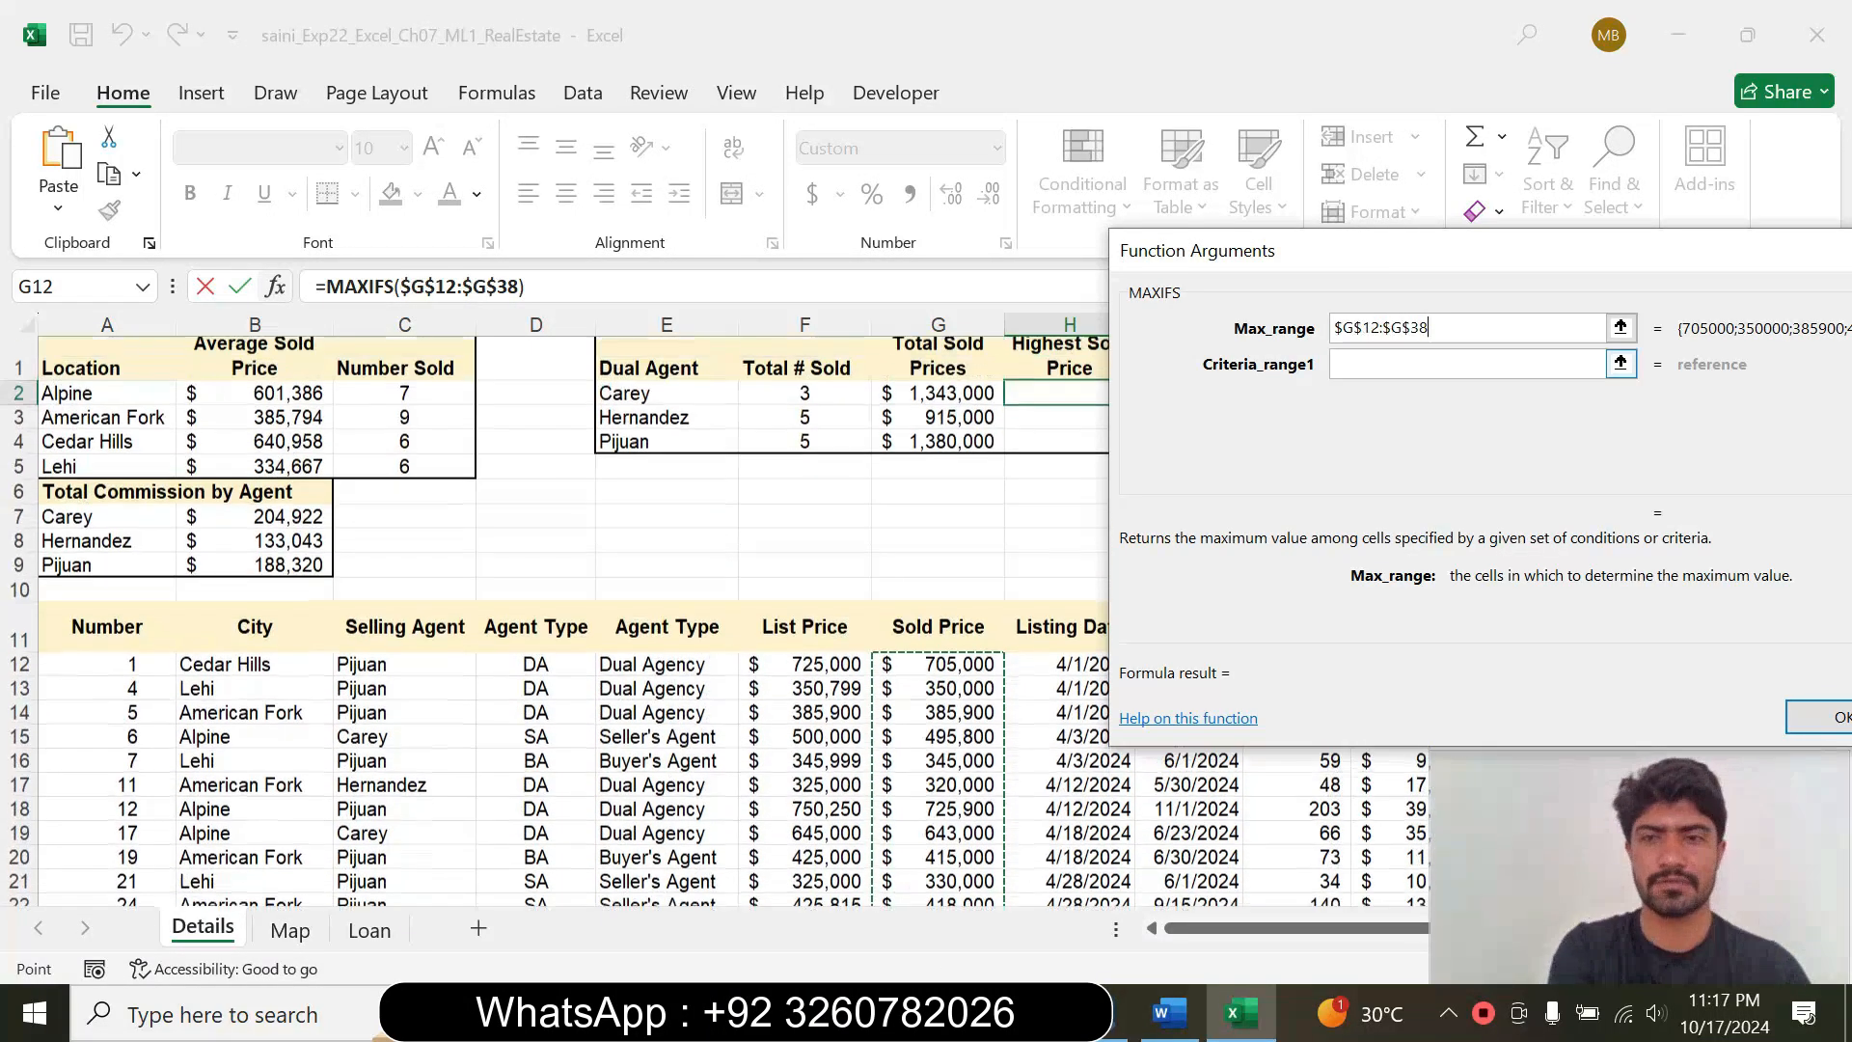
{"action": "key", "text": "Tab"}
Step: Set Criteria_range1 to the absolute Selling Agent range $C$12:$C$39
{"action": "left_click_drag", "start_coordinate": [1344, 269], "coordinate": [1191, 257]}
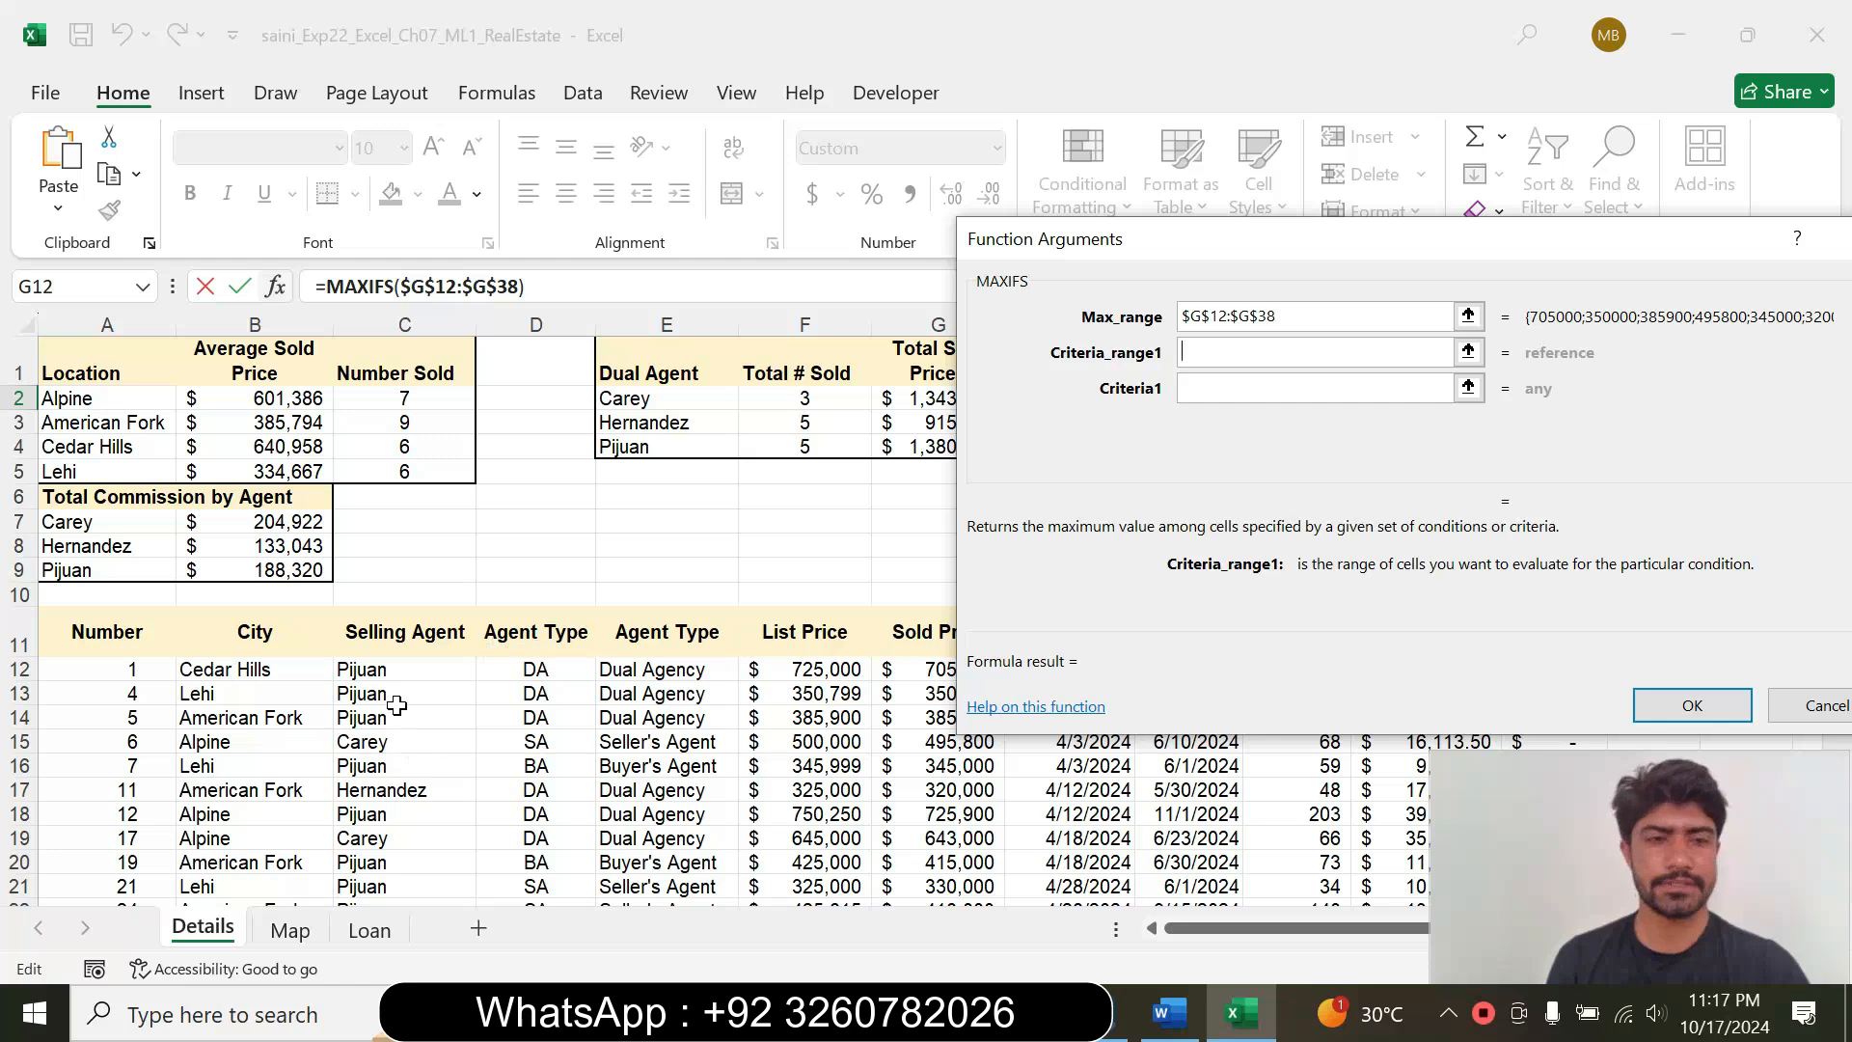
{"action": "left_click_drag", "start_coordinate": [398, 674], "coordinate": [363, 847]}
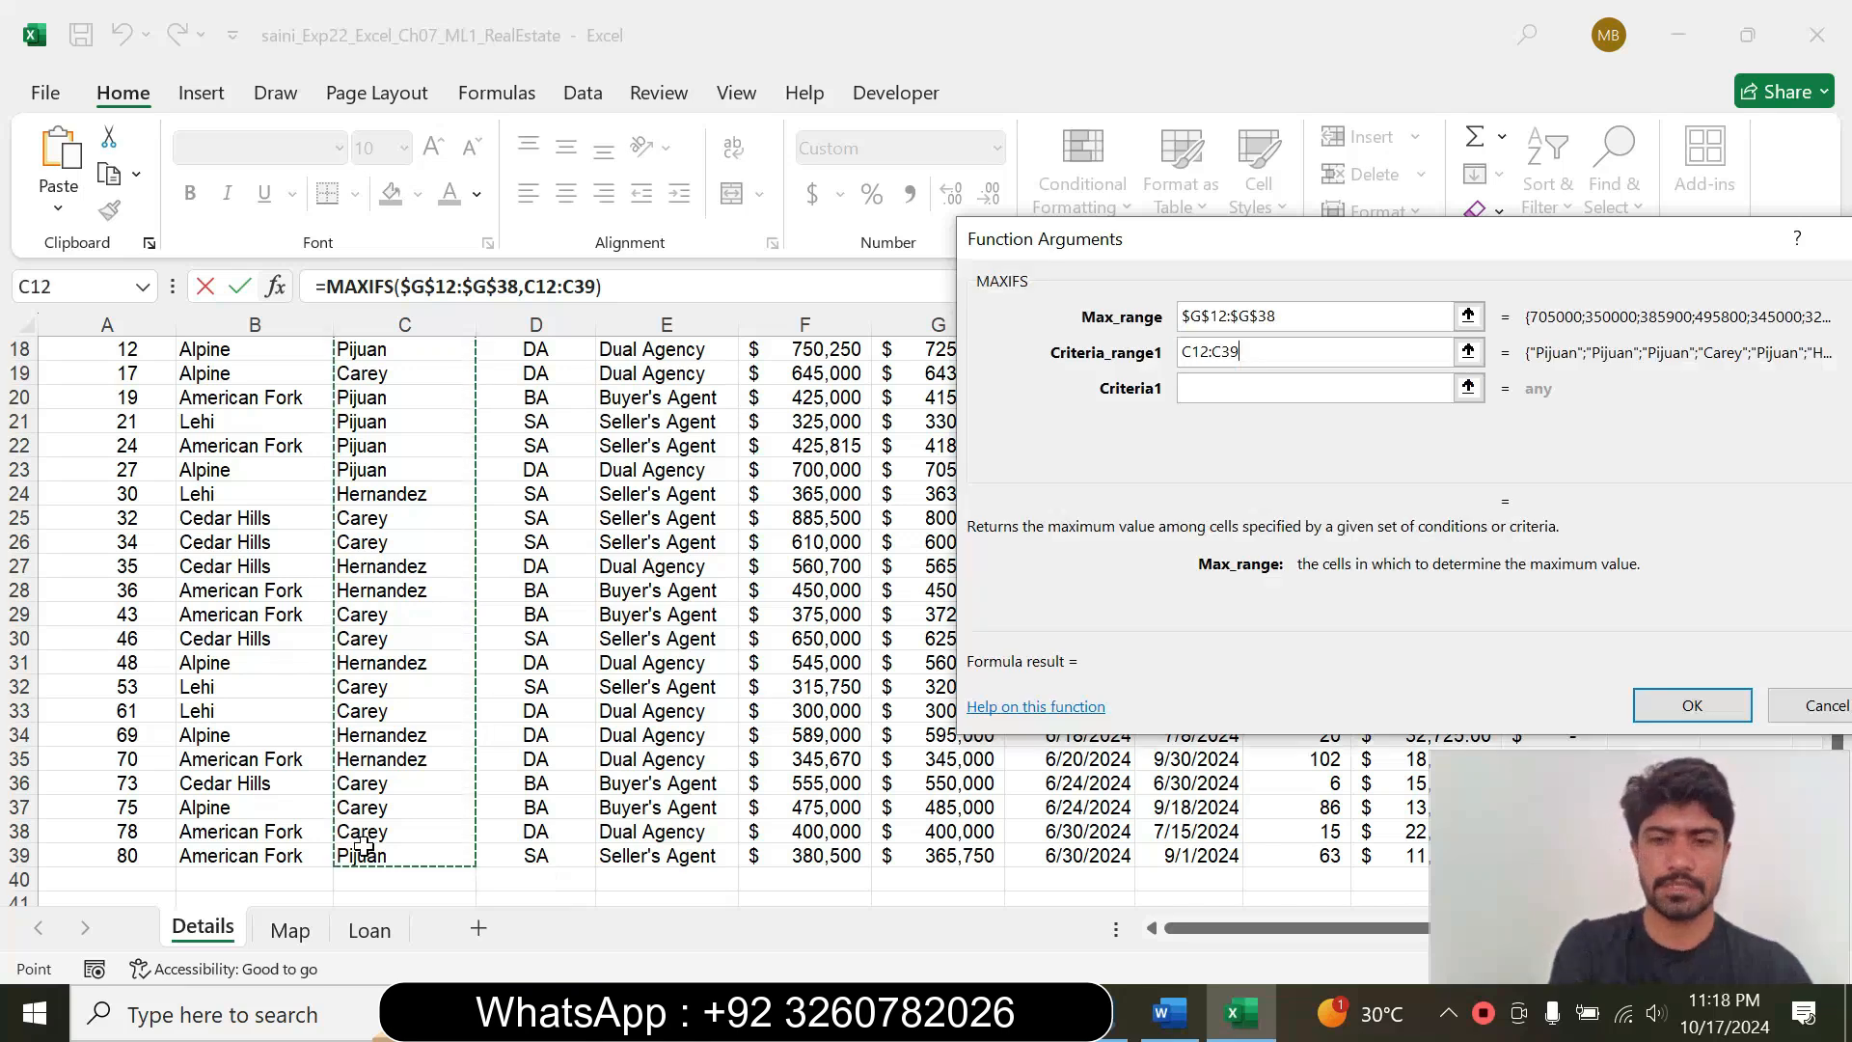
{"action": "key", "text": "F4"}
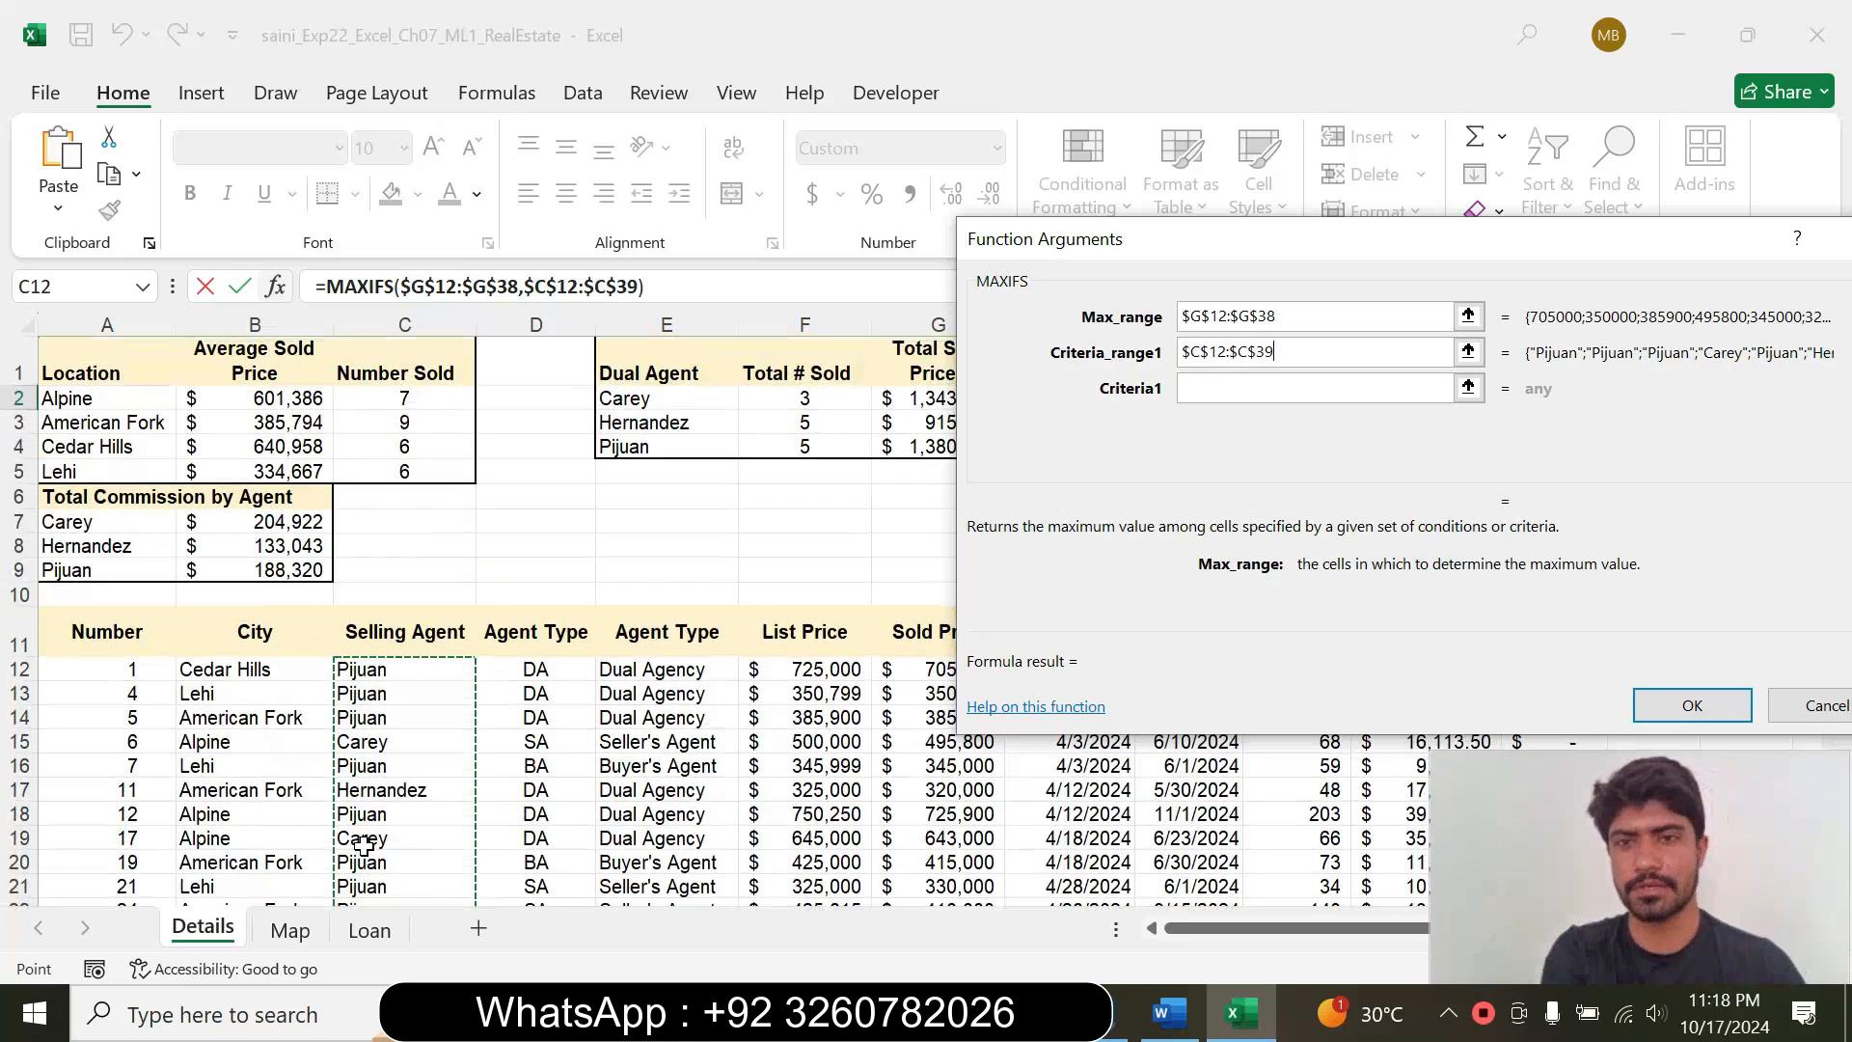
{"action": "key", "text": "Tab"}
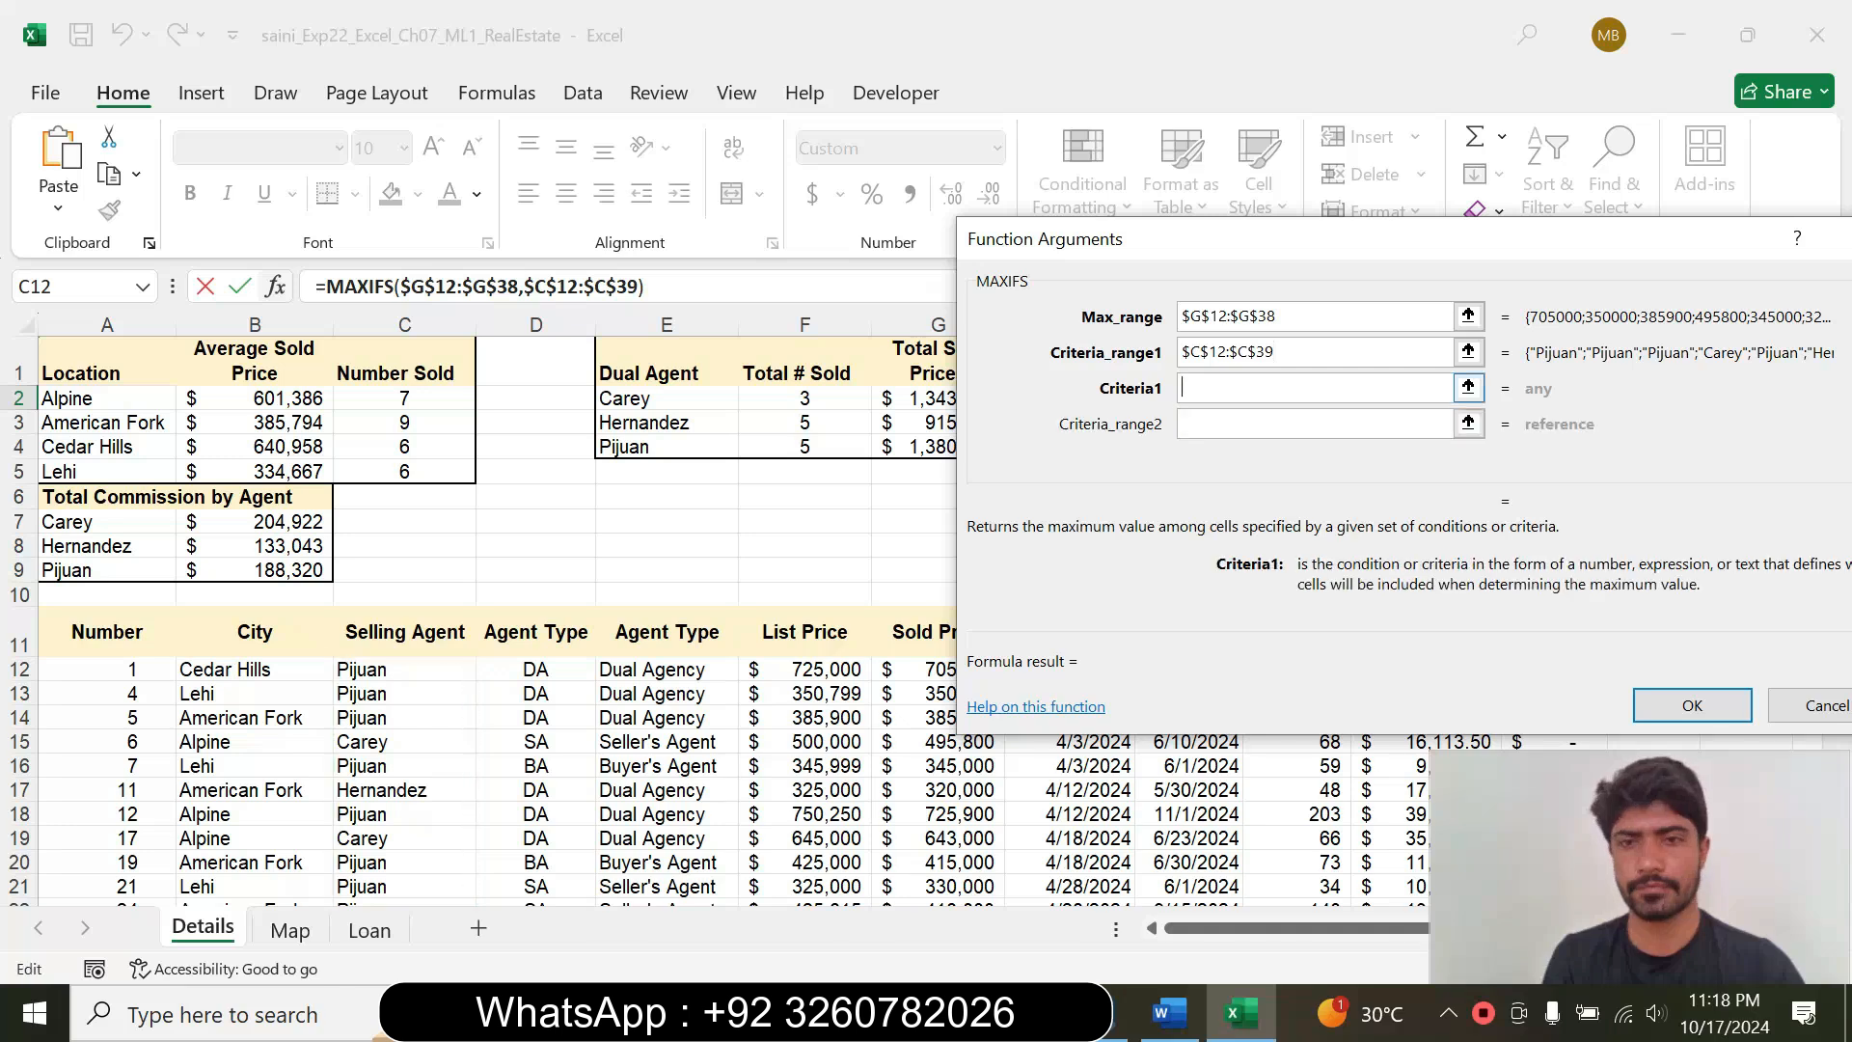
Step: Check the agent condition of step 11 in Word and set Criteria1 in Excel to the relative reference E2
{"action": "left_click", "coordinate": [1167, 1012]}
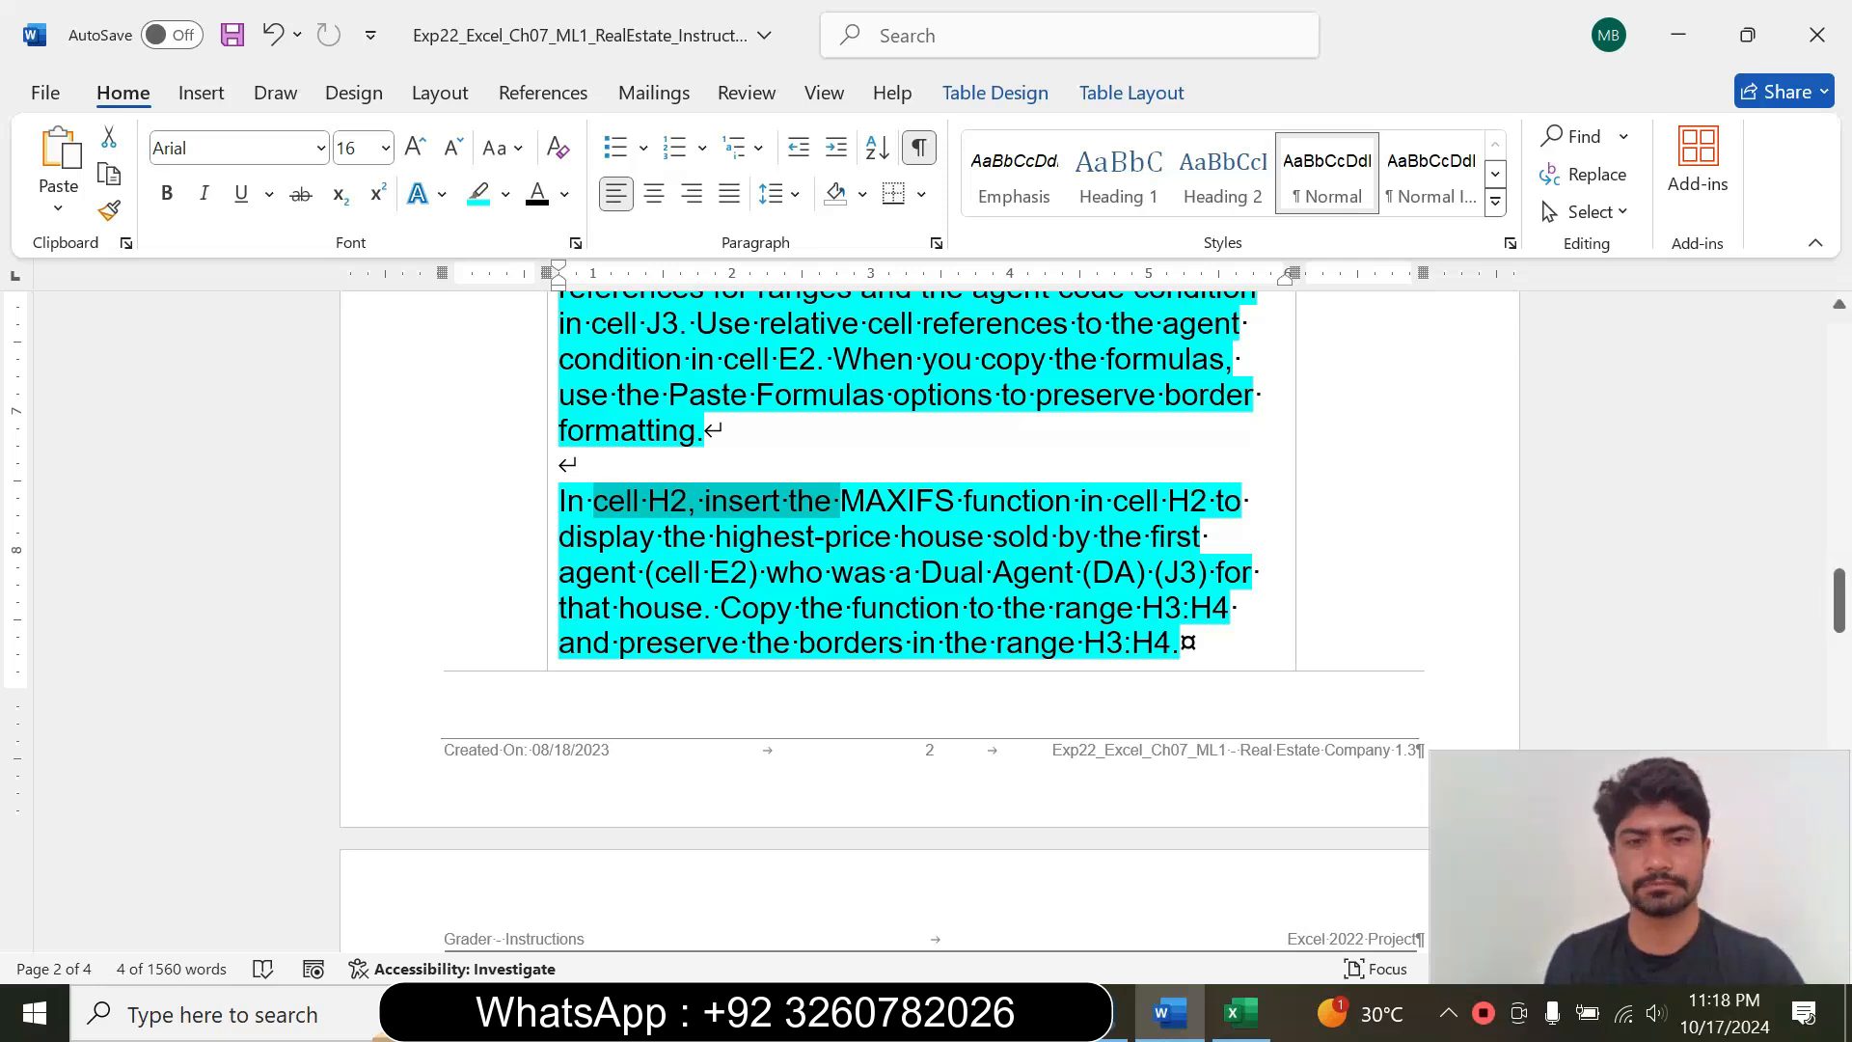
{"action": "left_click_drag", "start_coordinate": [560, 572], "coordinate": [758, 572]}
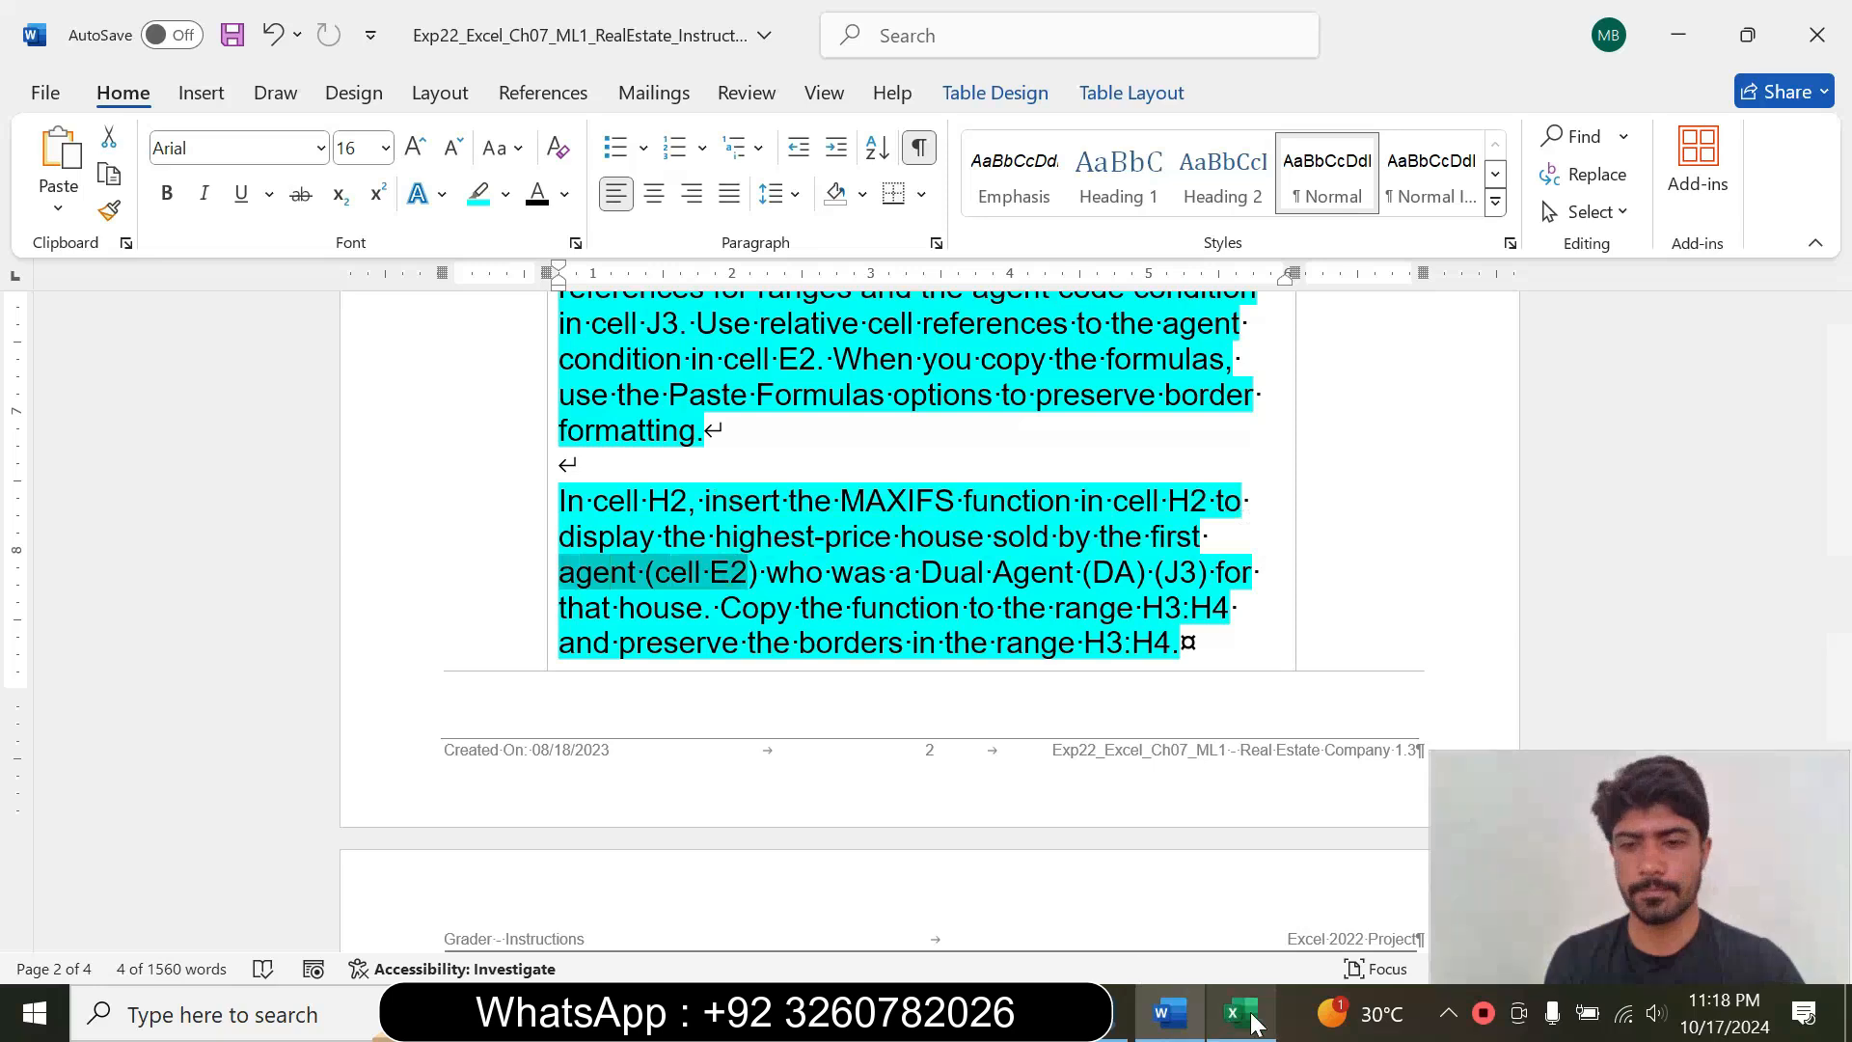
{"action": "left_click", "coordinate": [1254, 1024]}
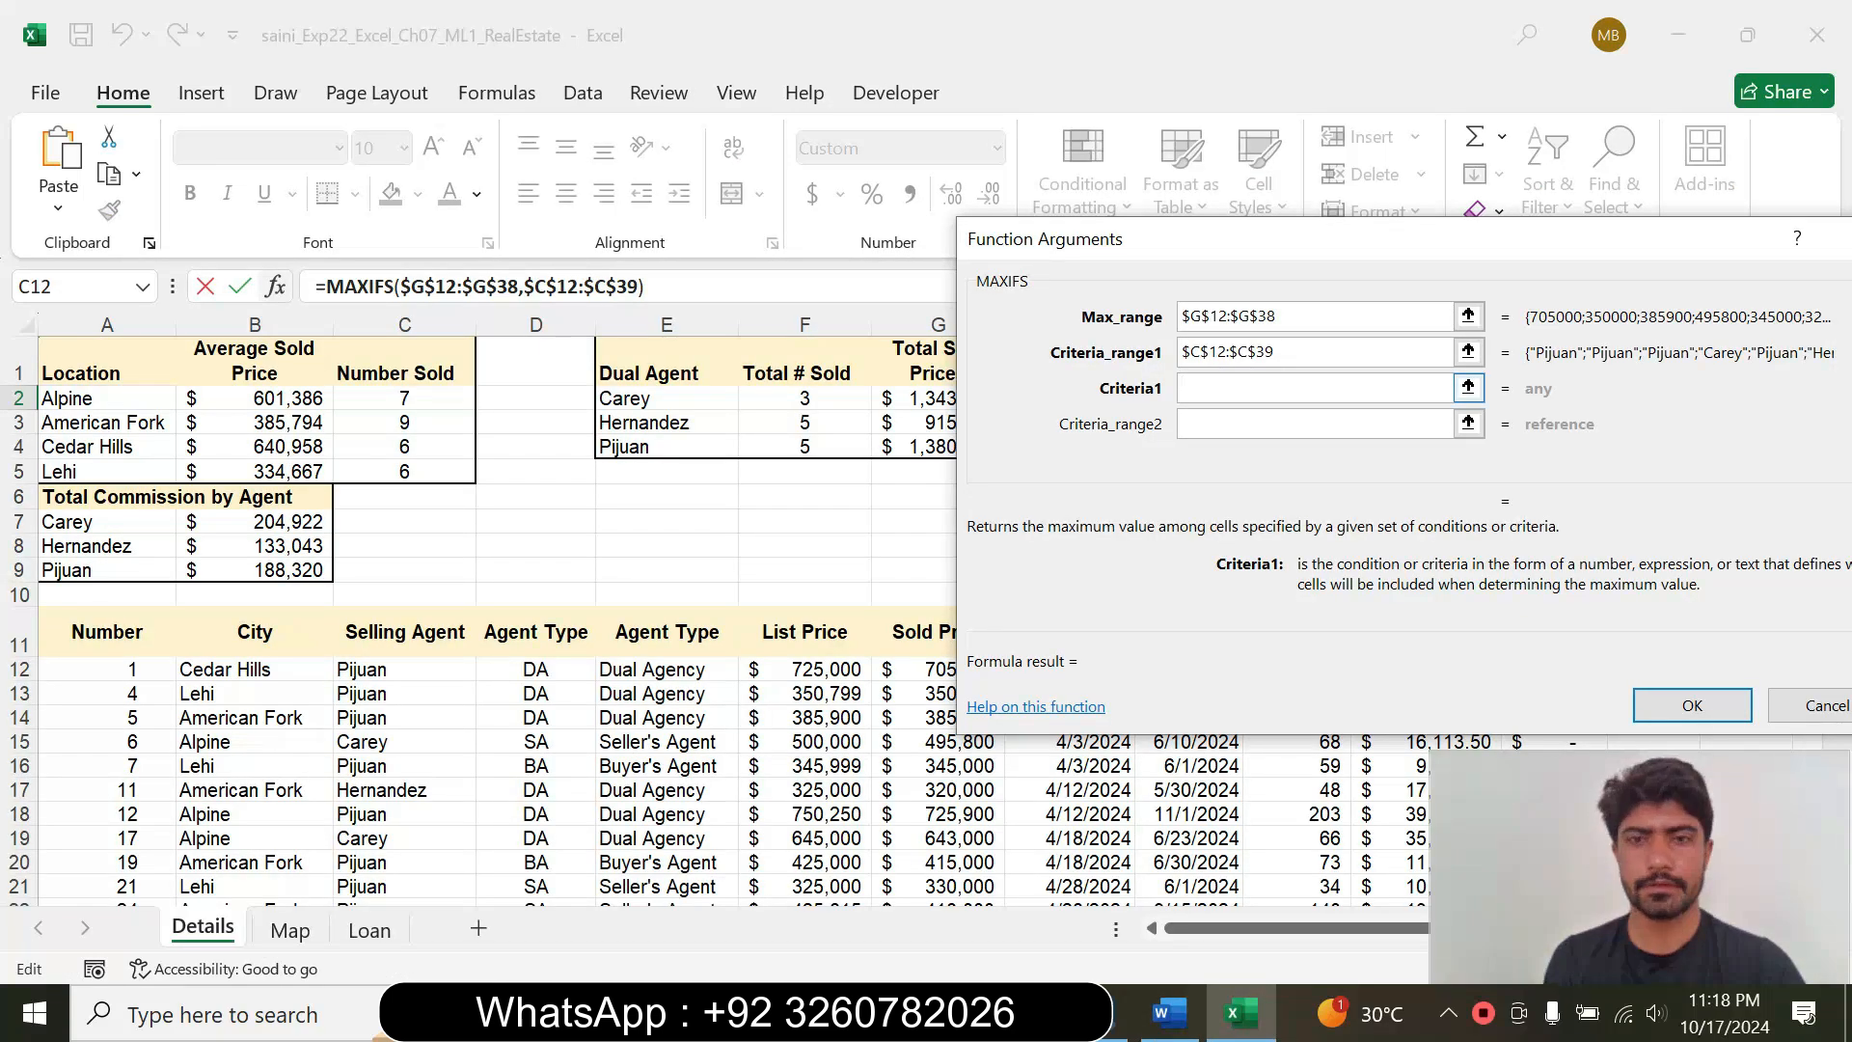
{"action": "left_click", "coordinate": [622, 396]}
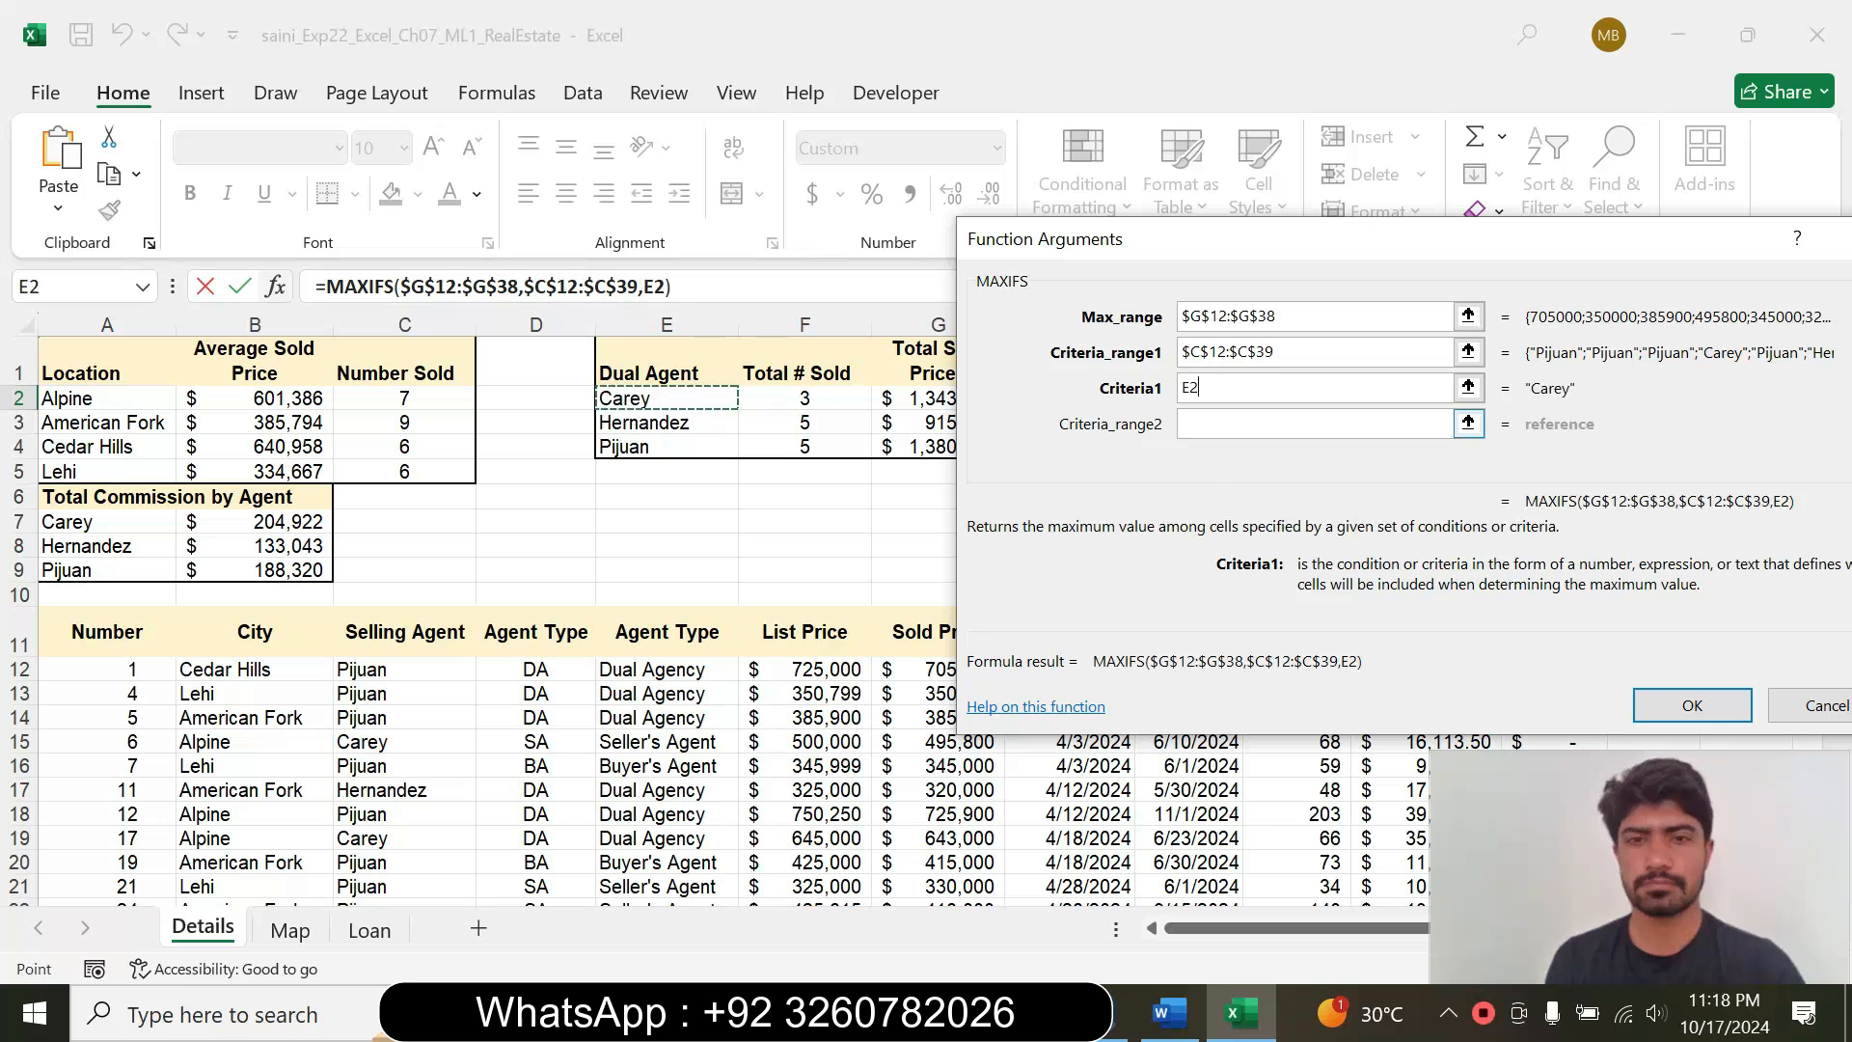
{"action": "key", "text": "Tab"}
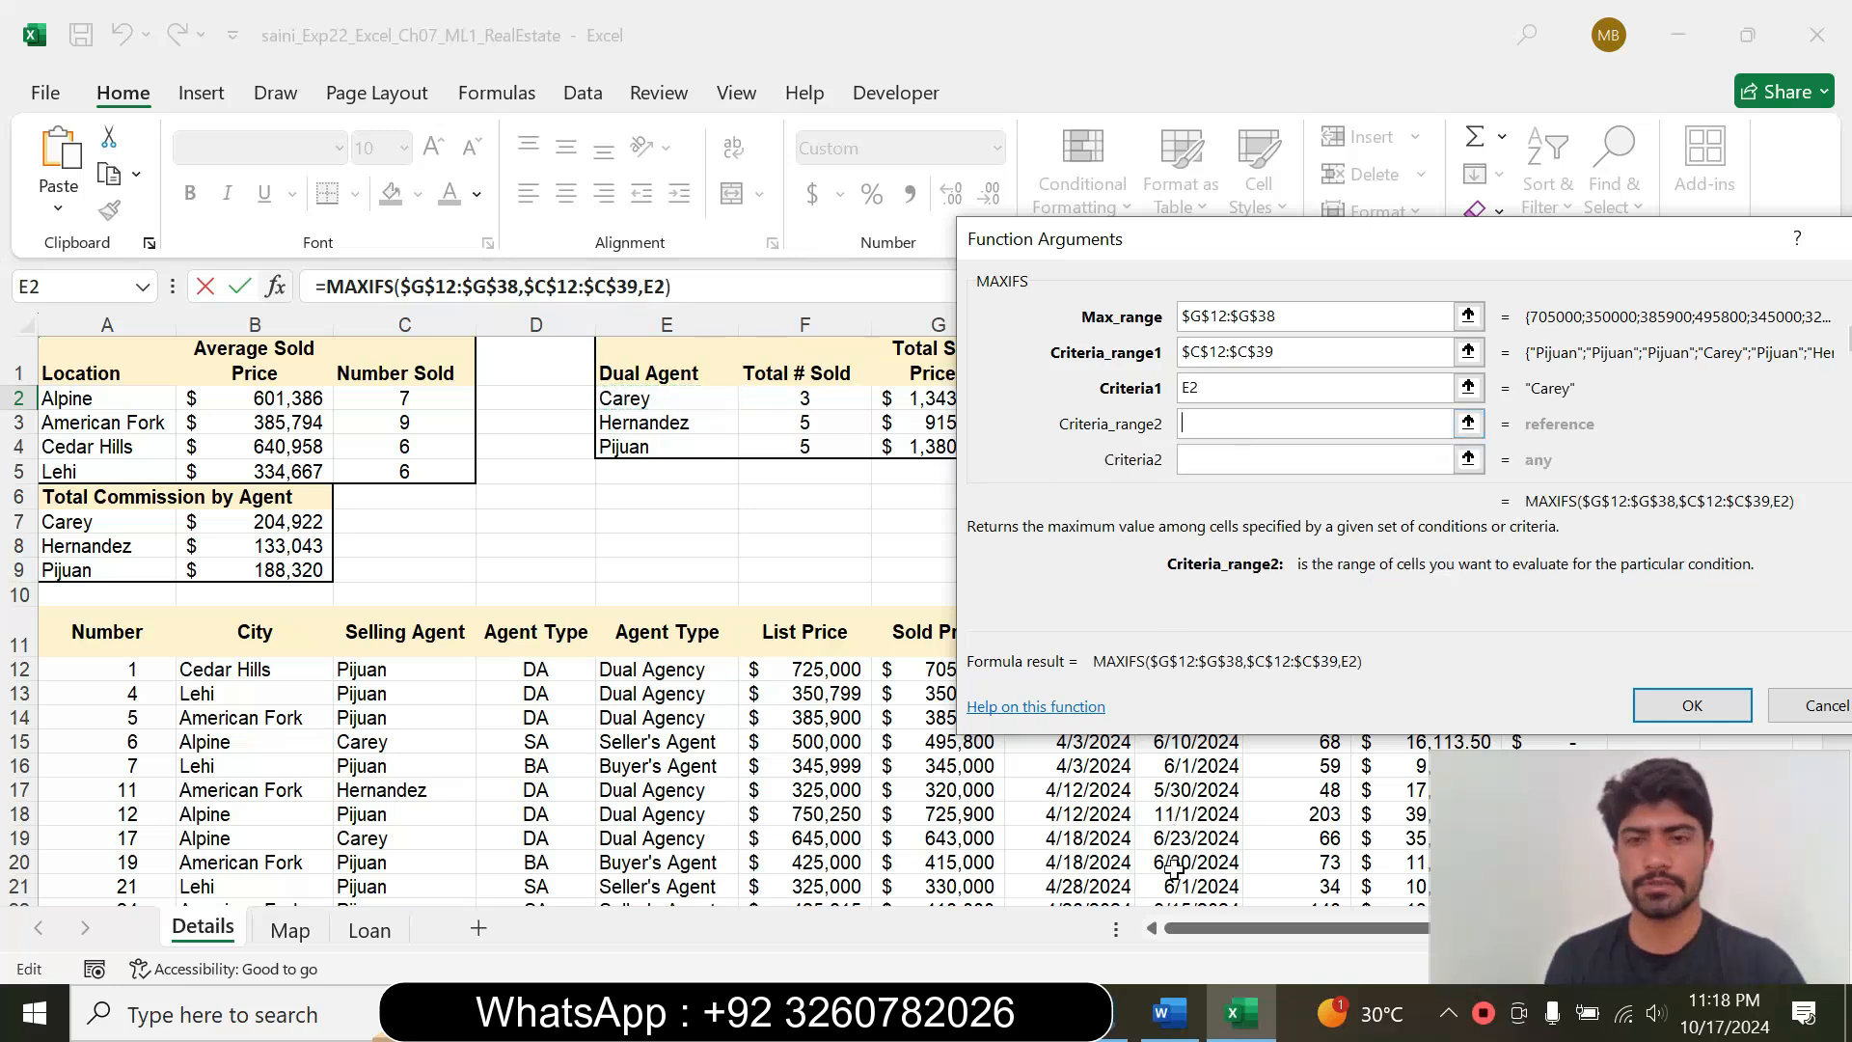
Step: Recheck step 11 in Word and set Criteria_range2 in Excel to the absolute Agent Type range $D$12:$D$39
{"action": "left_click", "coordinate": [1169, 1012]}
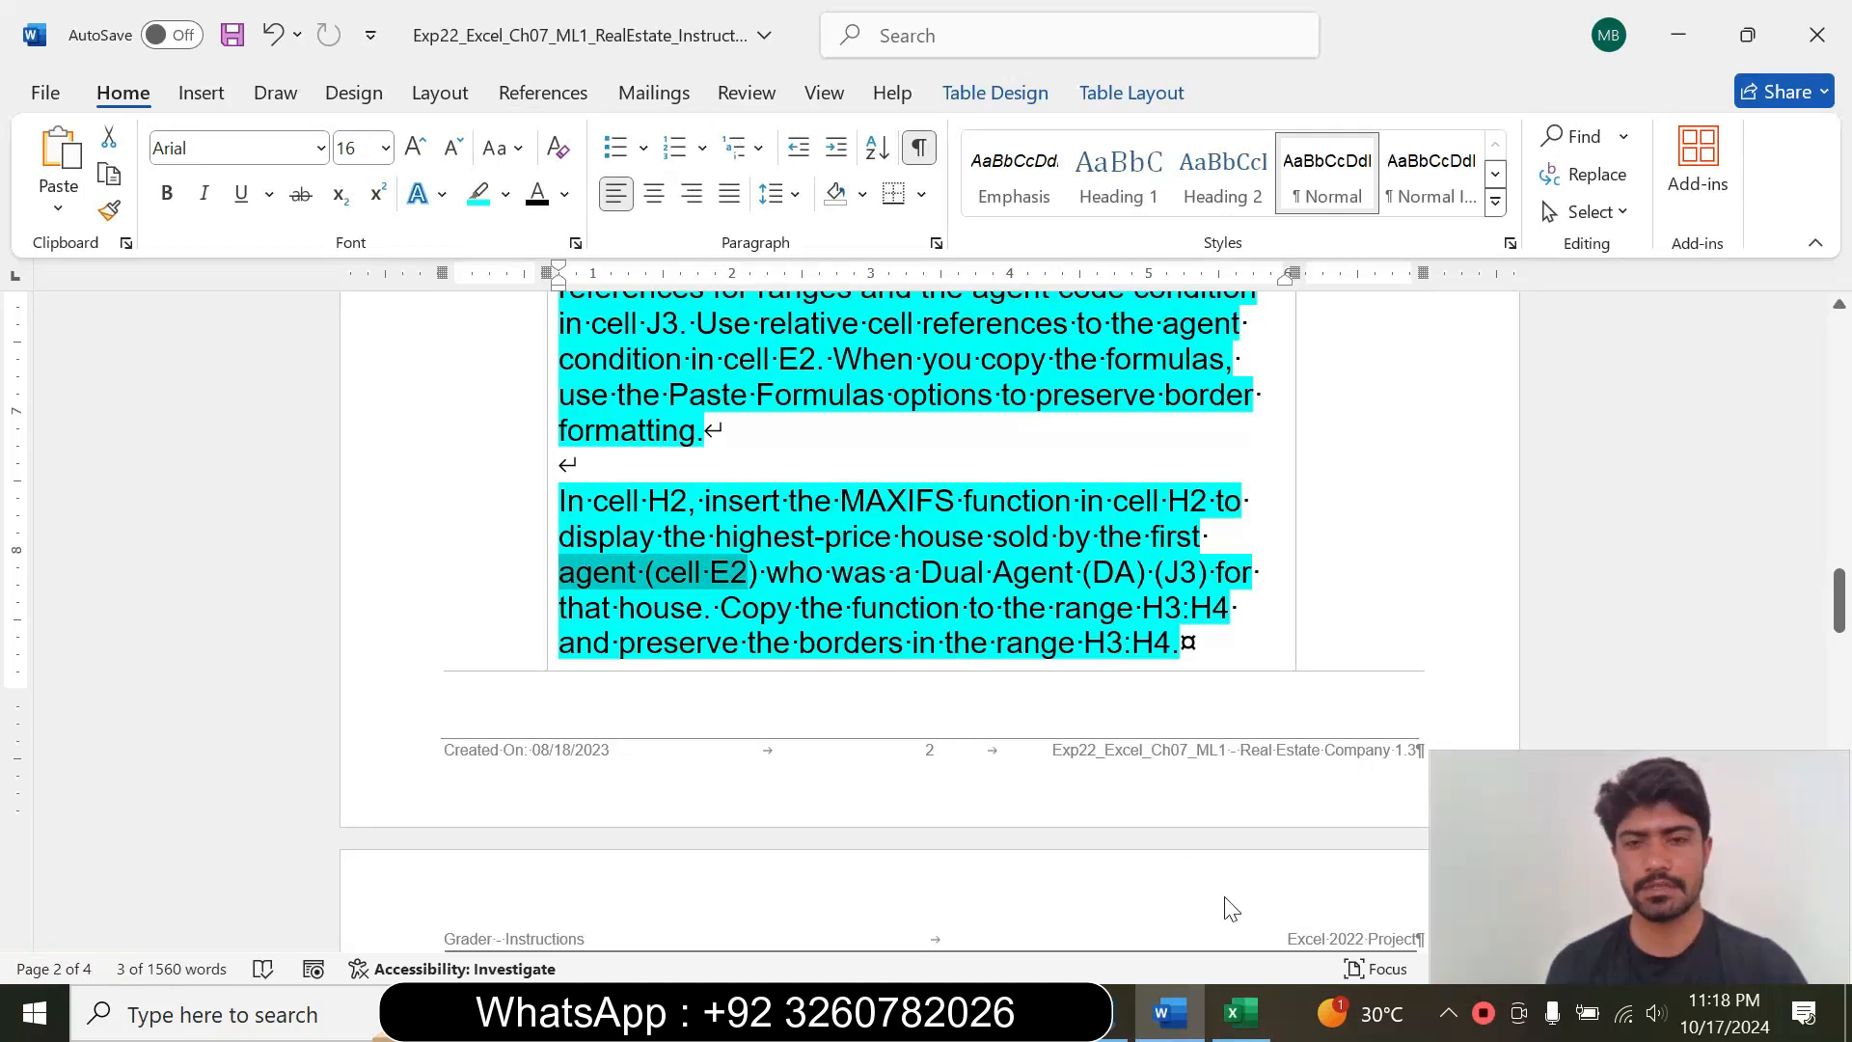
{"action": "left_click", "coordinate": [1237, 1013]}
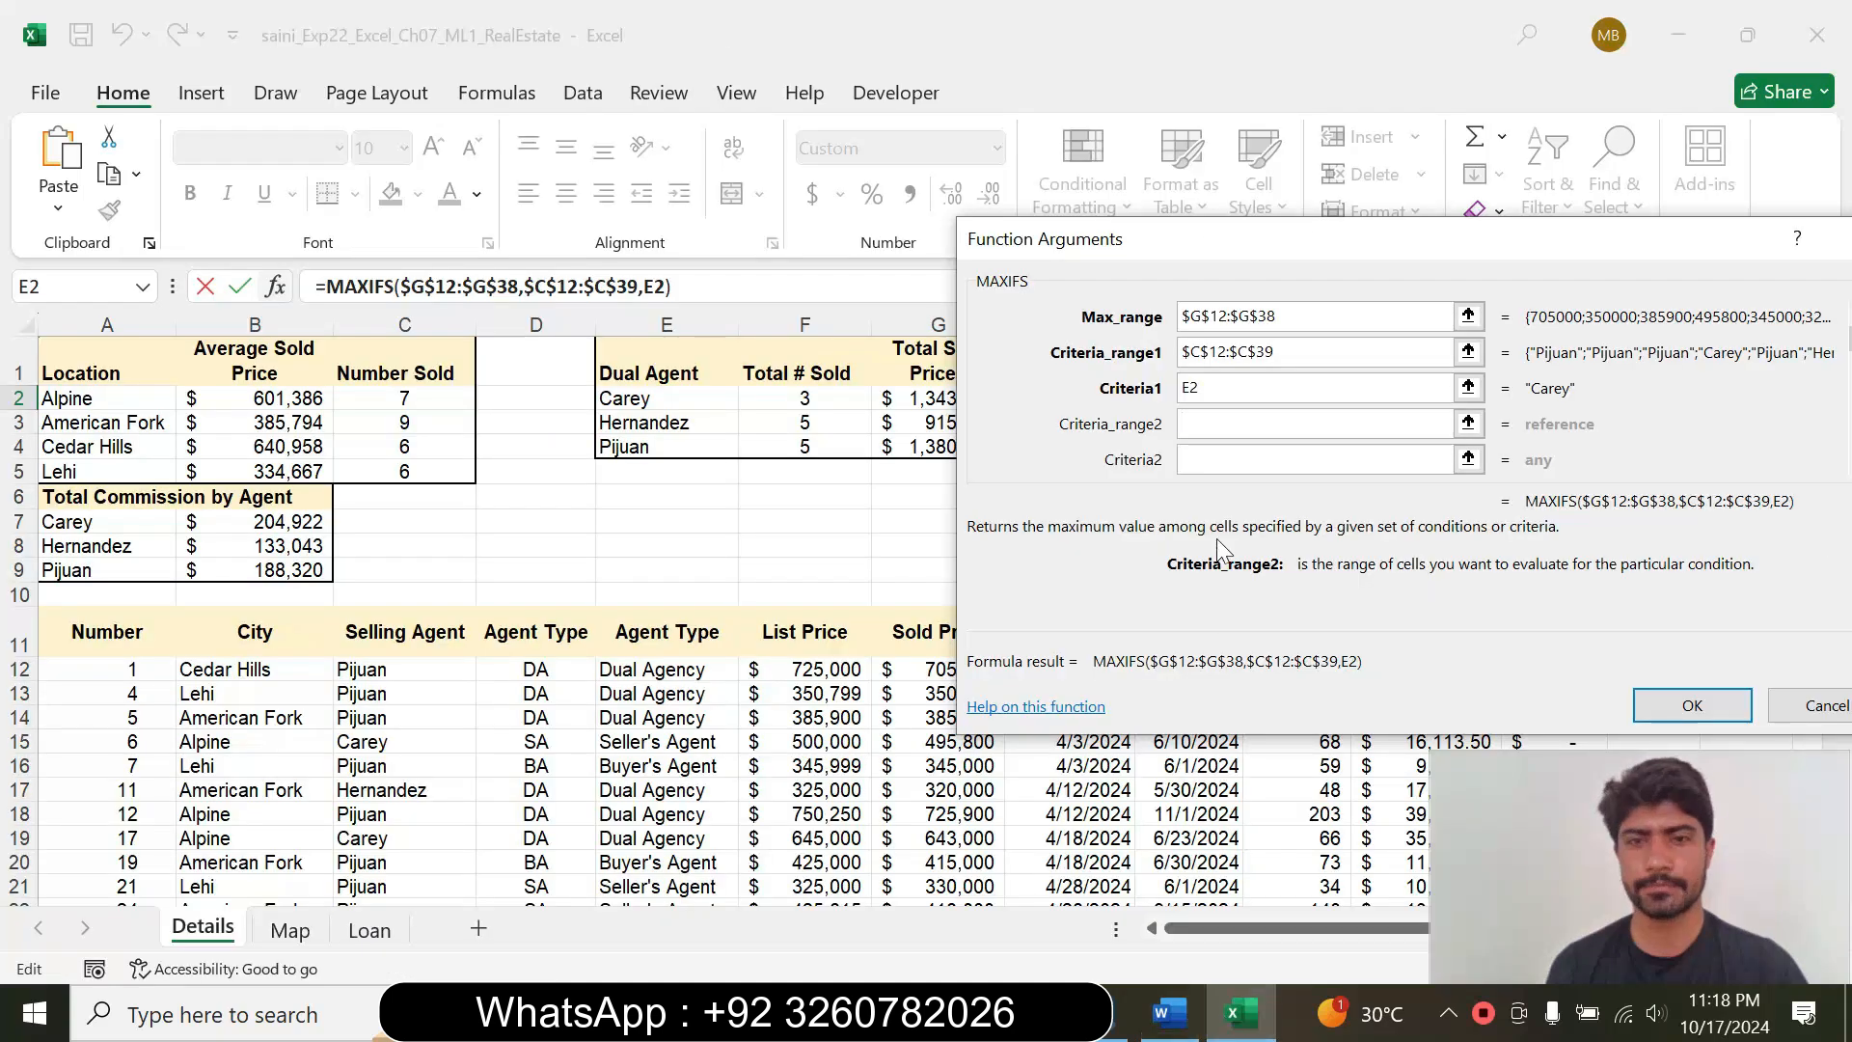
{"action": "left_click_drag", "start_coordinate": [1166, 244], "coordinate": [1033, 270]}
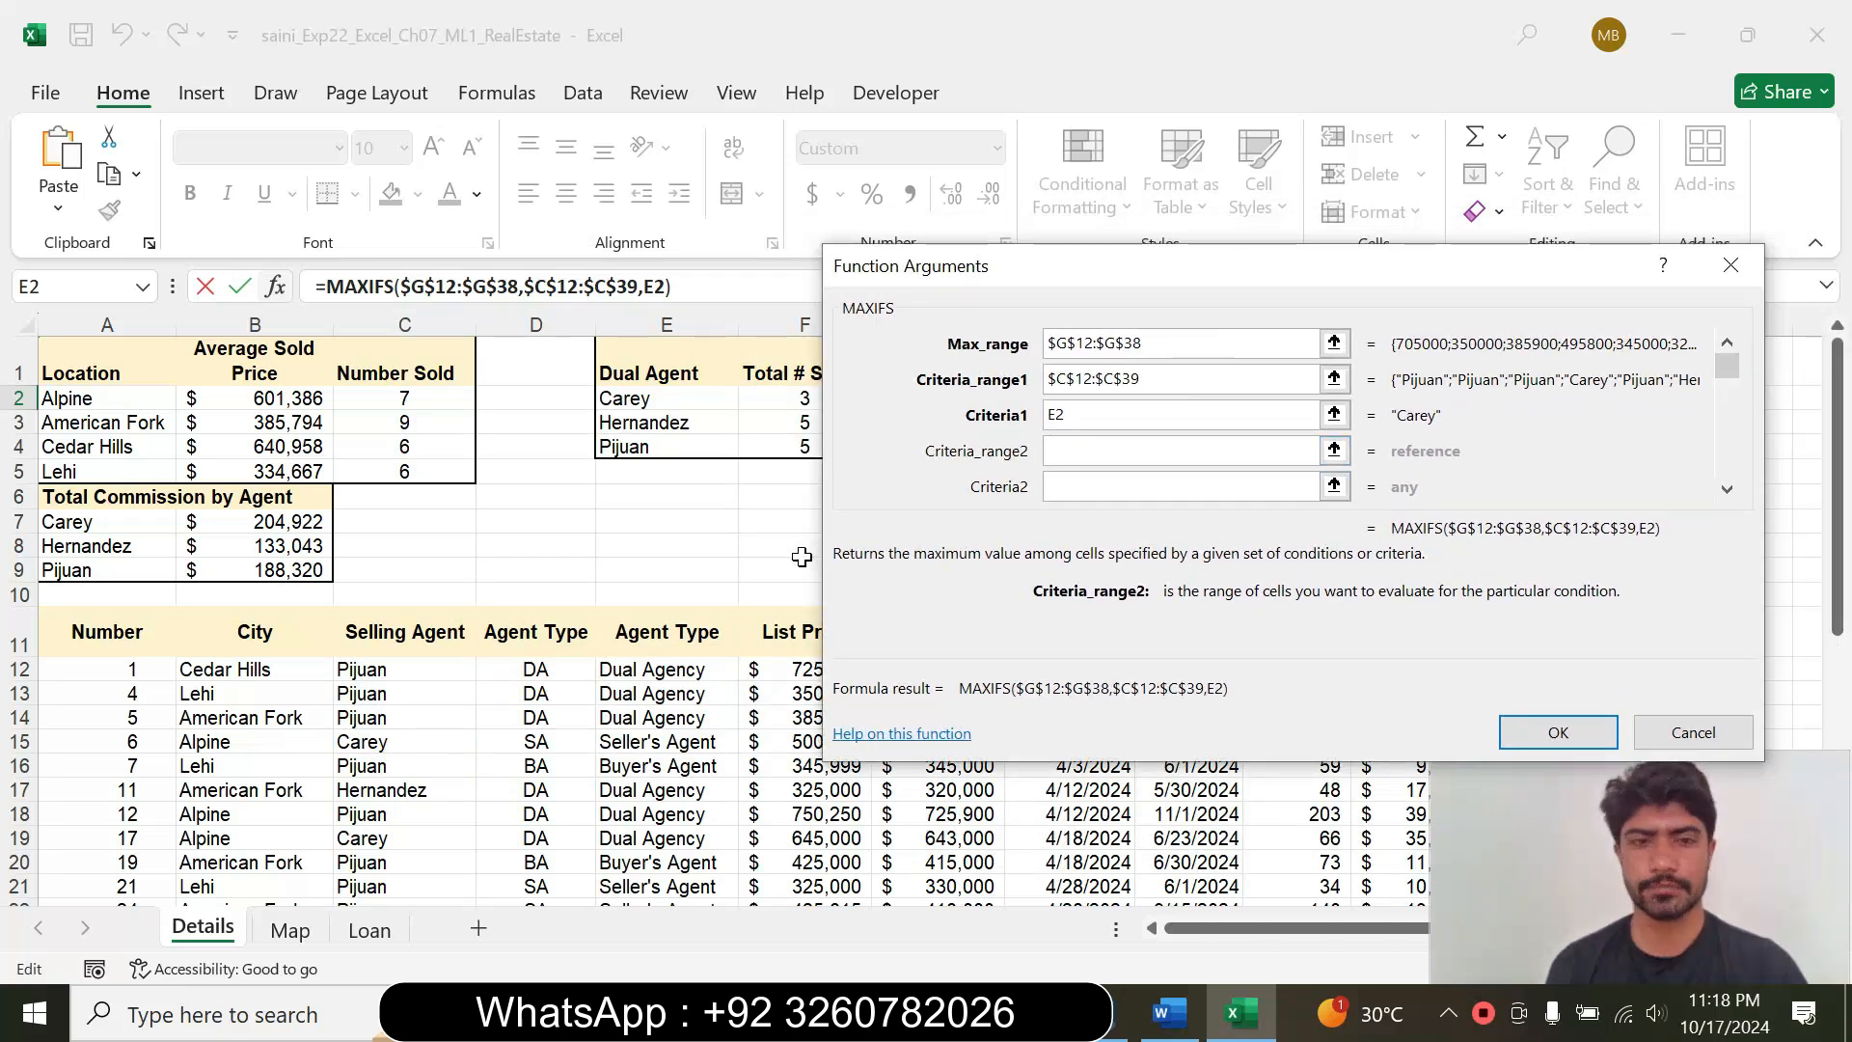
{"action": "left_click_drag", "start_coordinate": [549, 670], "coordinate": [509, 846]}
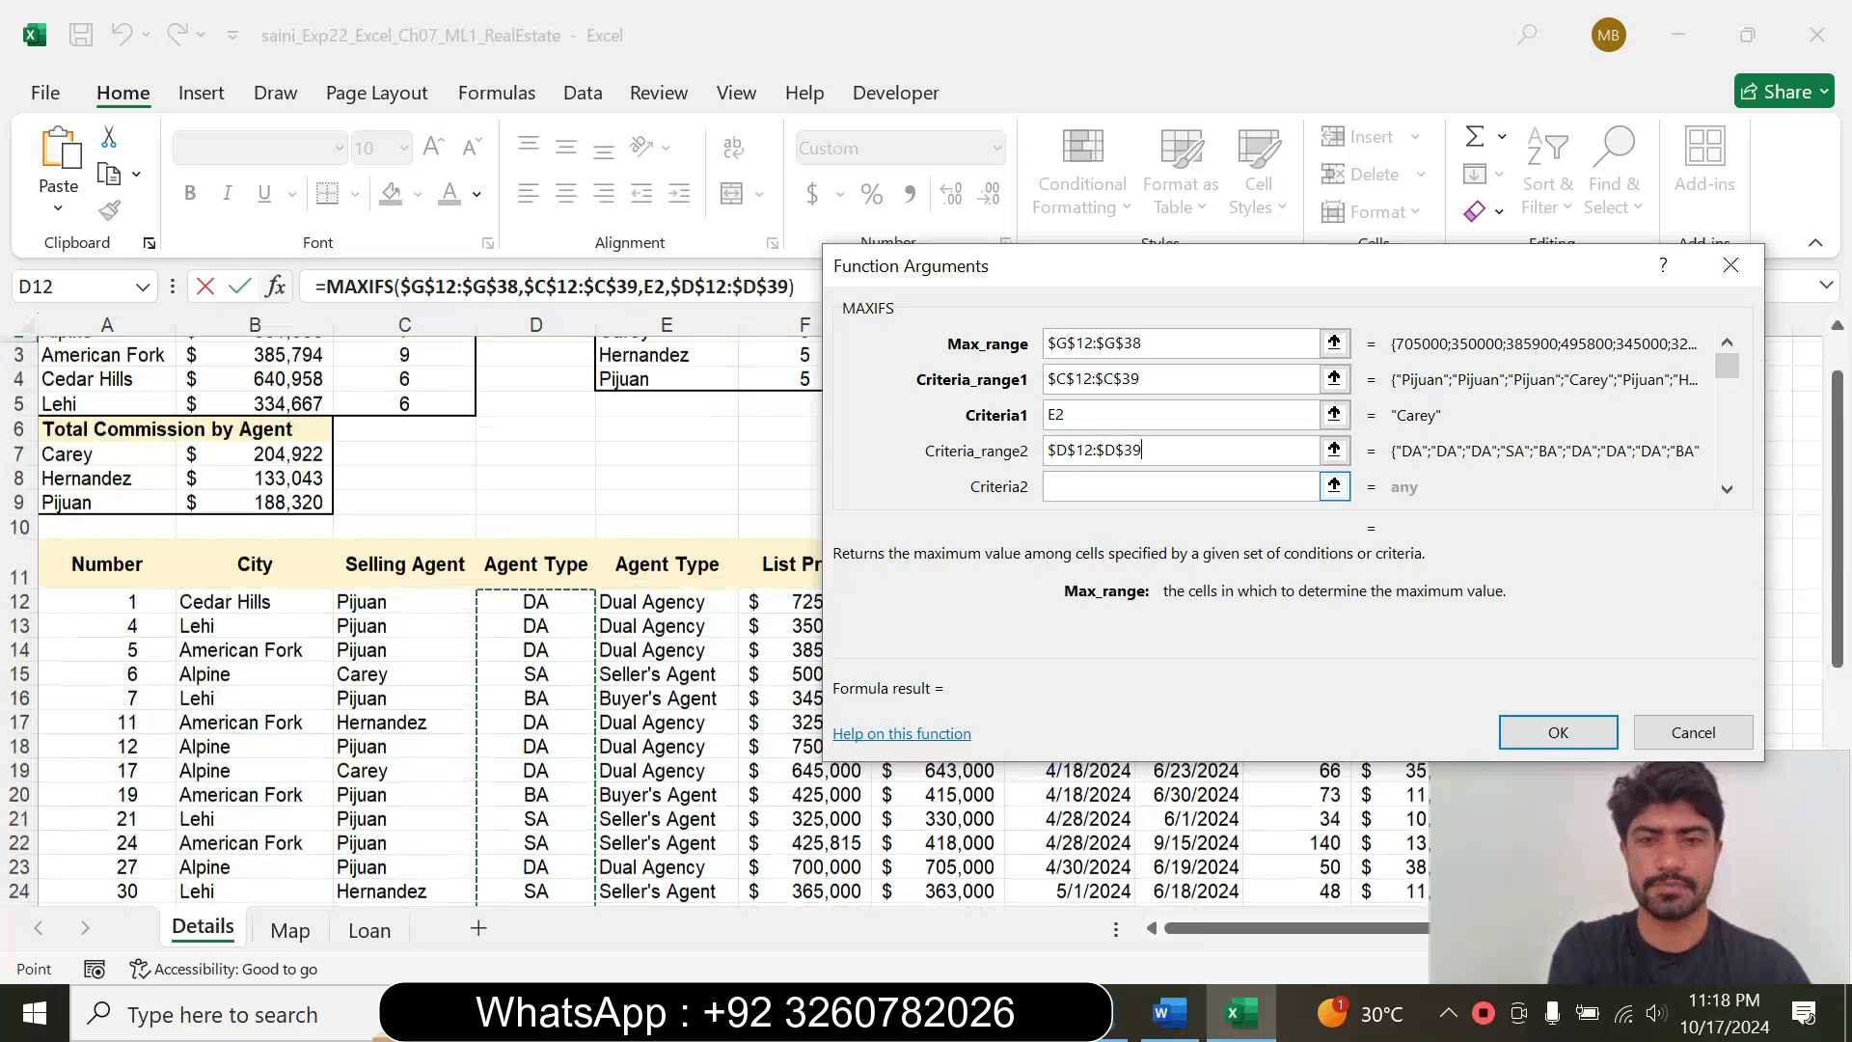
{"action": "key", "text": "F4"}
{"action": "left_click", "coordinate": [1080, 487]}
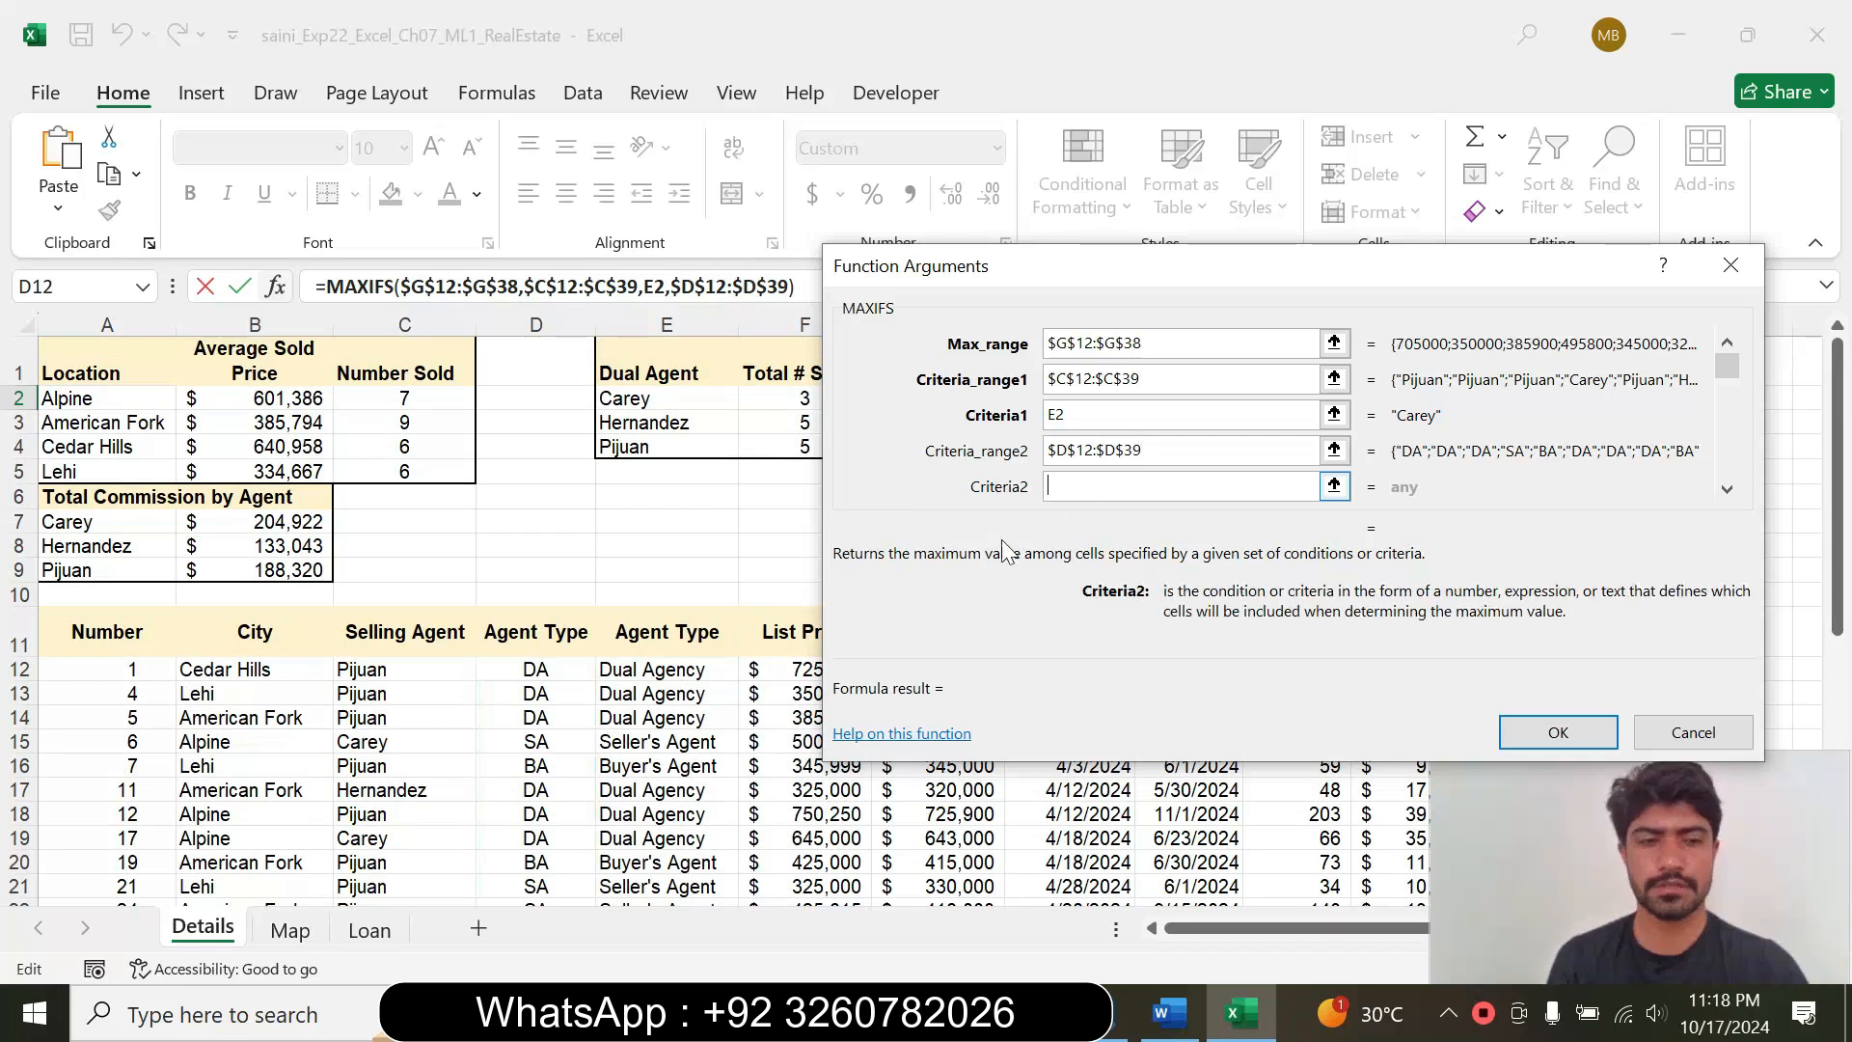
Step: Check the Dual Agent condition in Word, set Criteria2 in Excel to $J$3, and enter the MAXIFS function in H2
{"action": "left_click", "coordinate": [1170, 1013]}
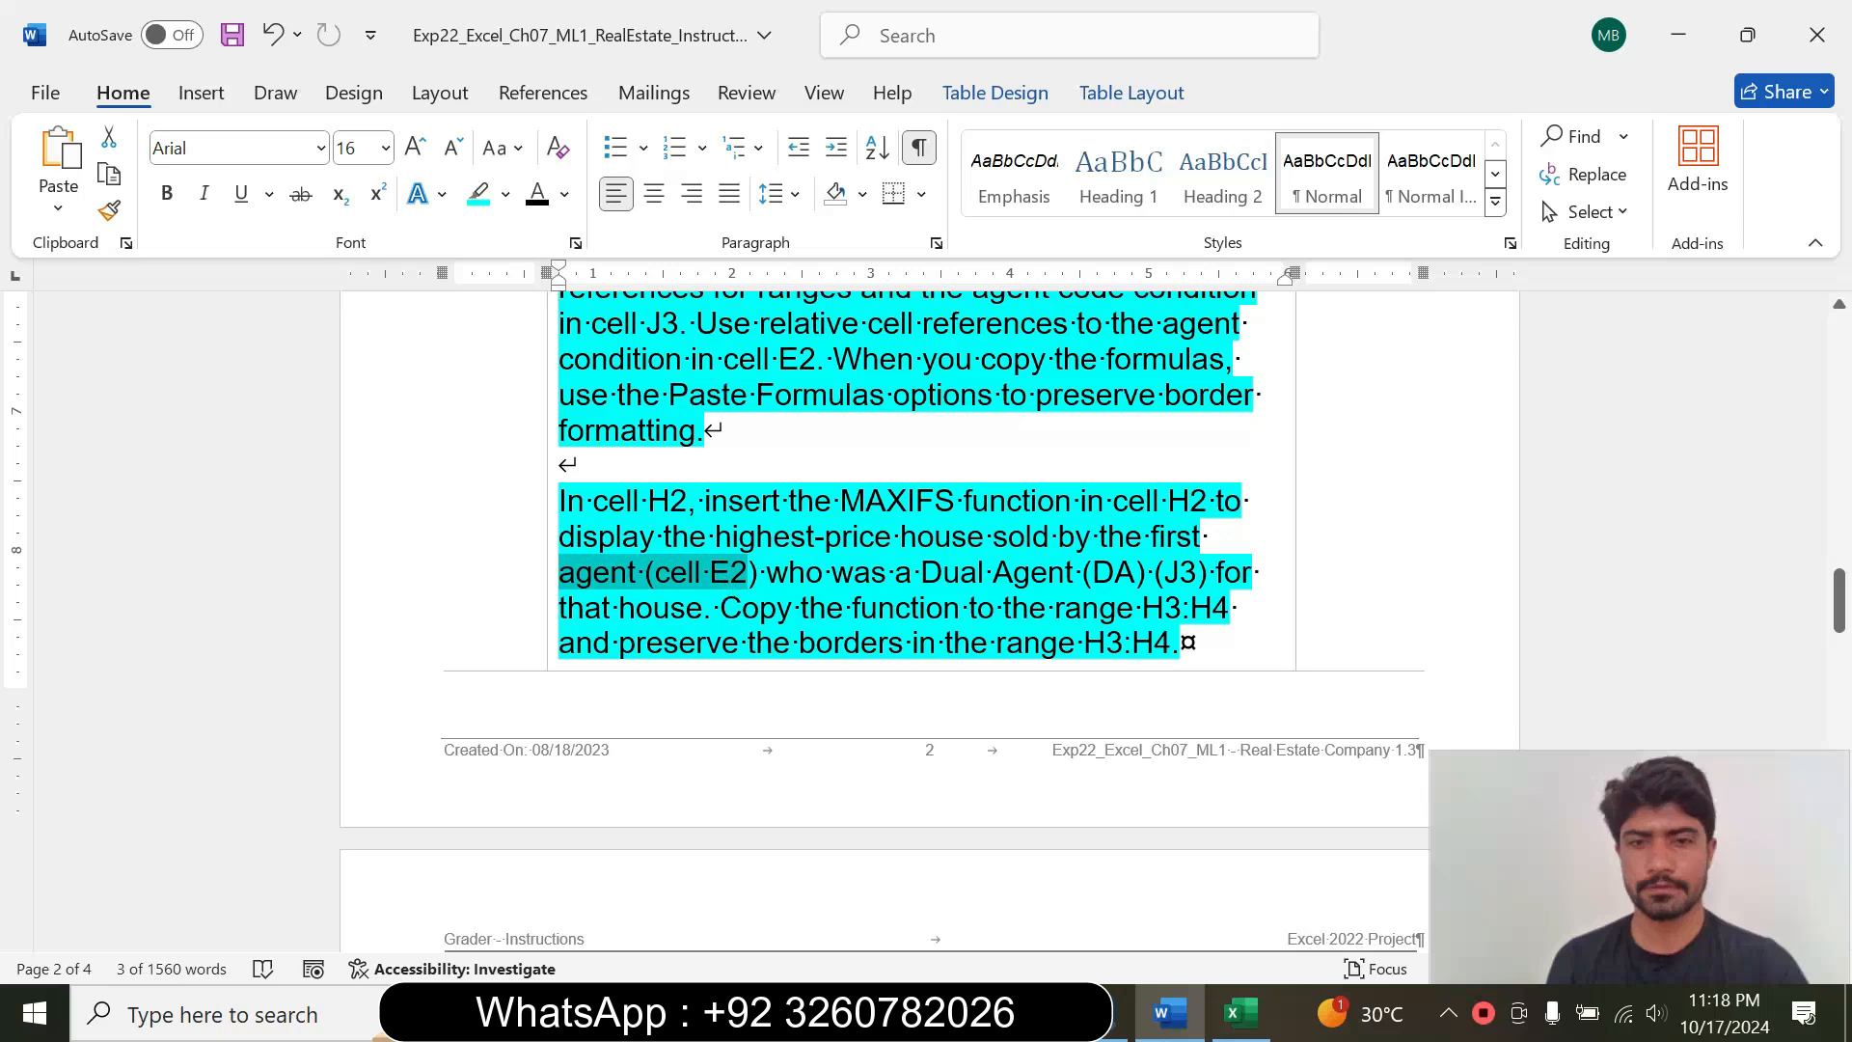
{"action": "left_click_drag", "start_coordinate": [922, 572], "coordinate": [1172, 610]}
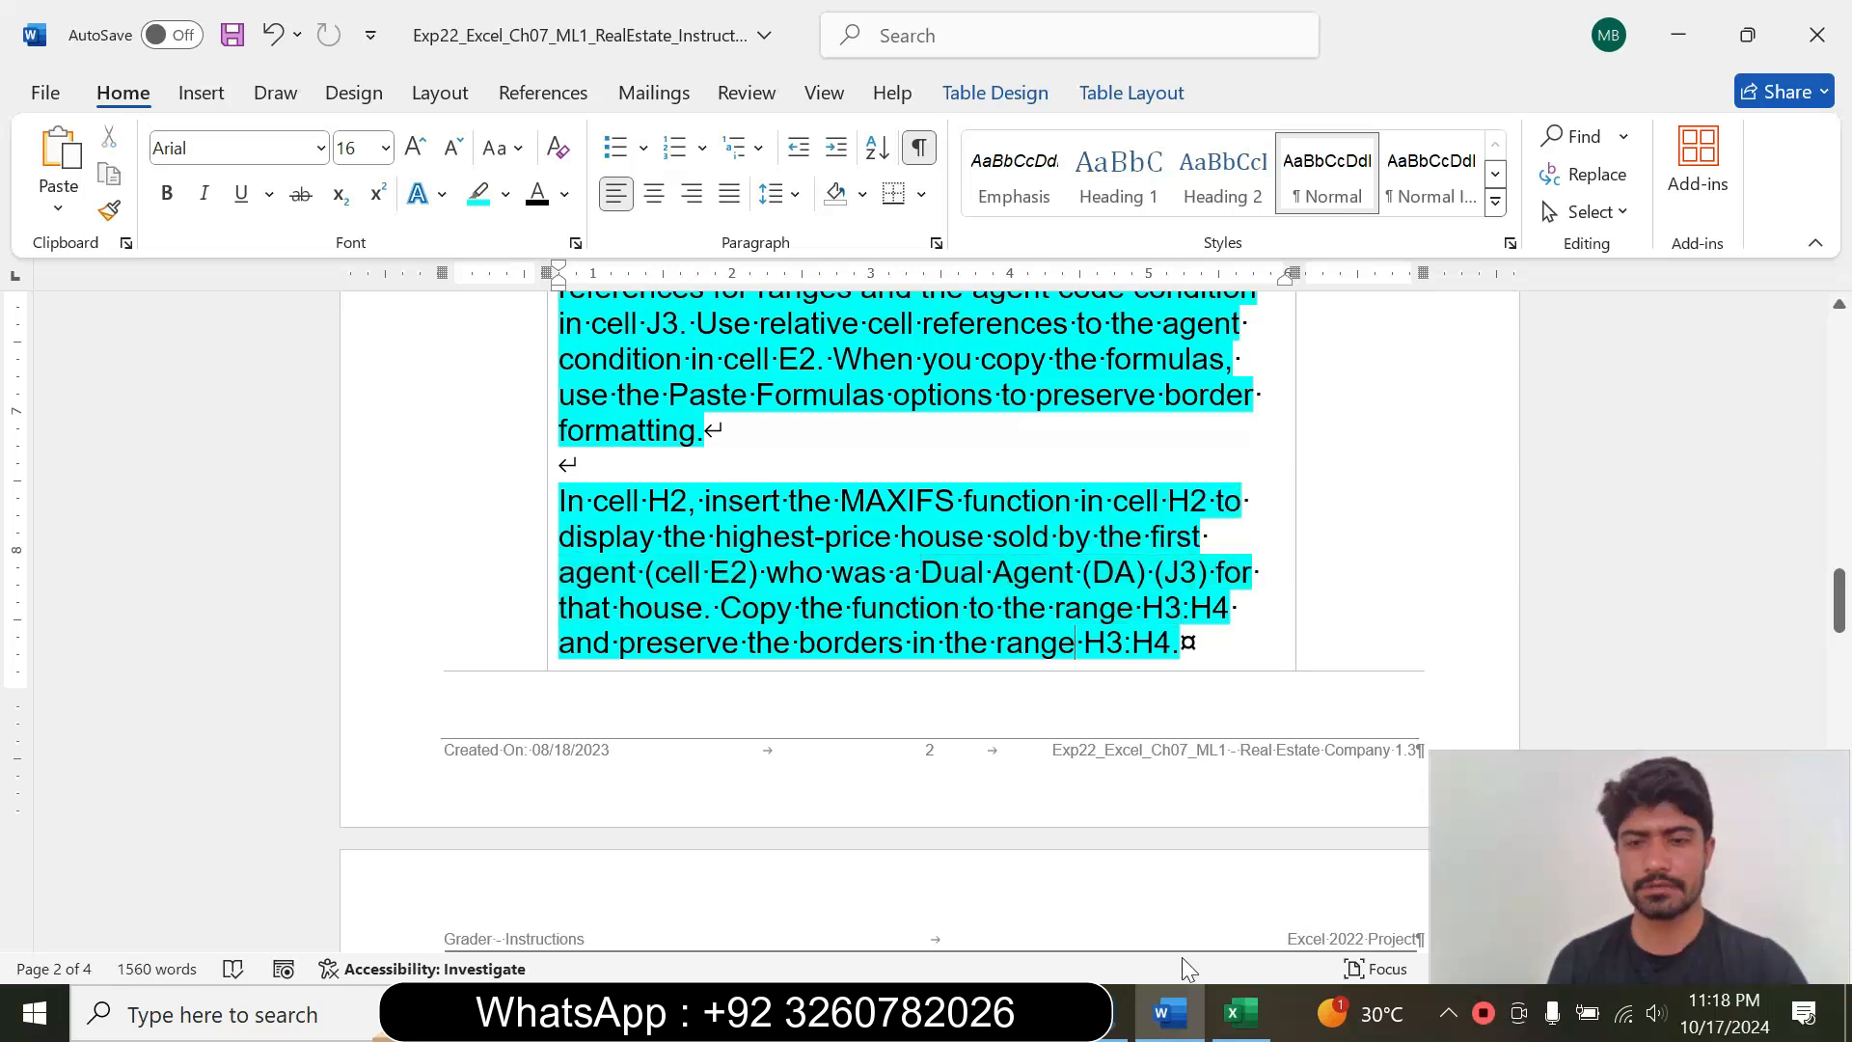
{"action": "left_click", "coordinate": [1239, 1012]}
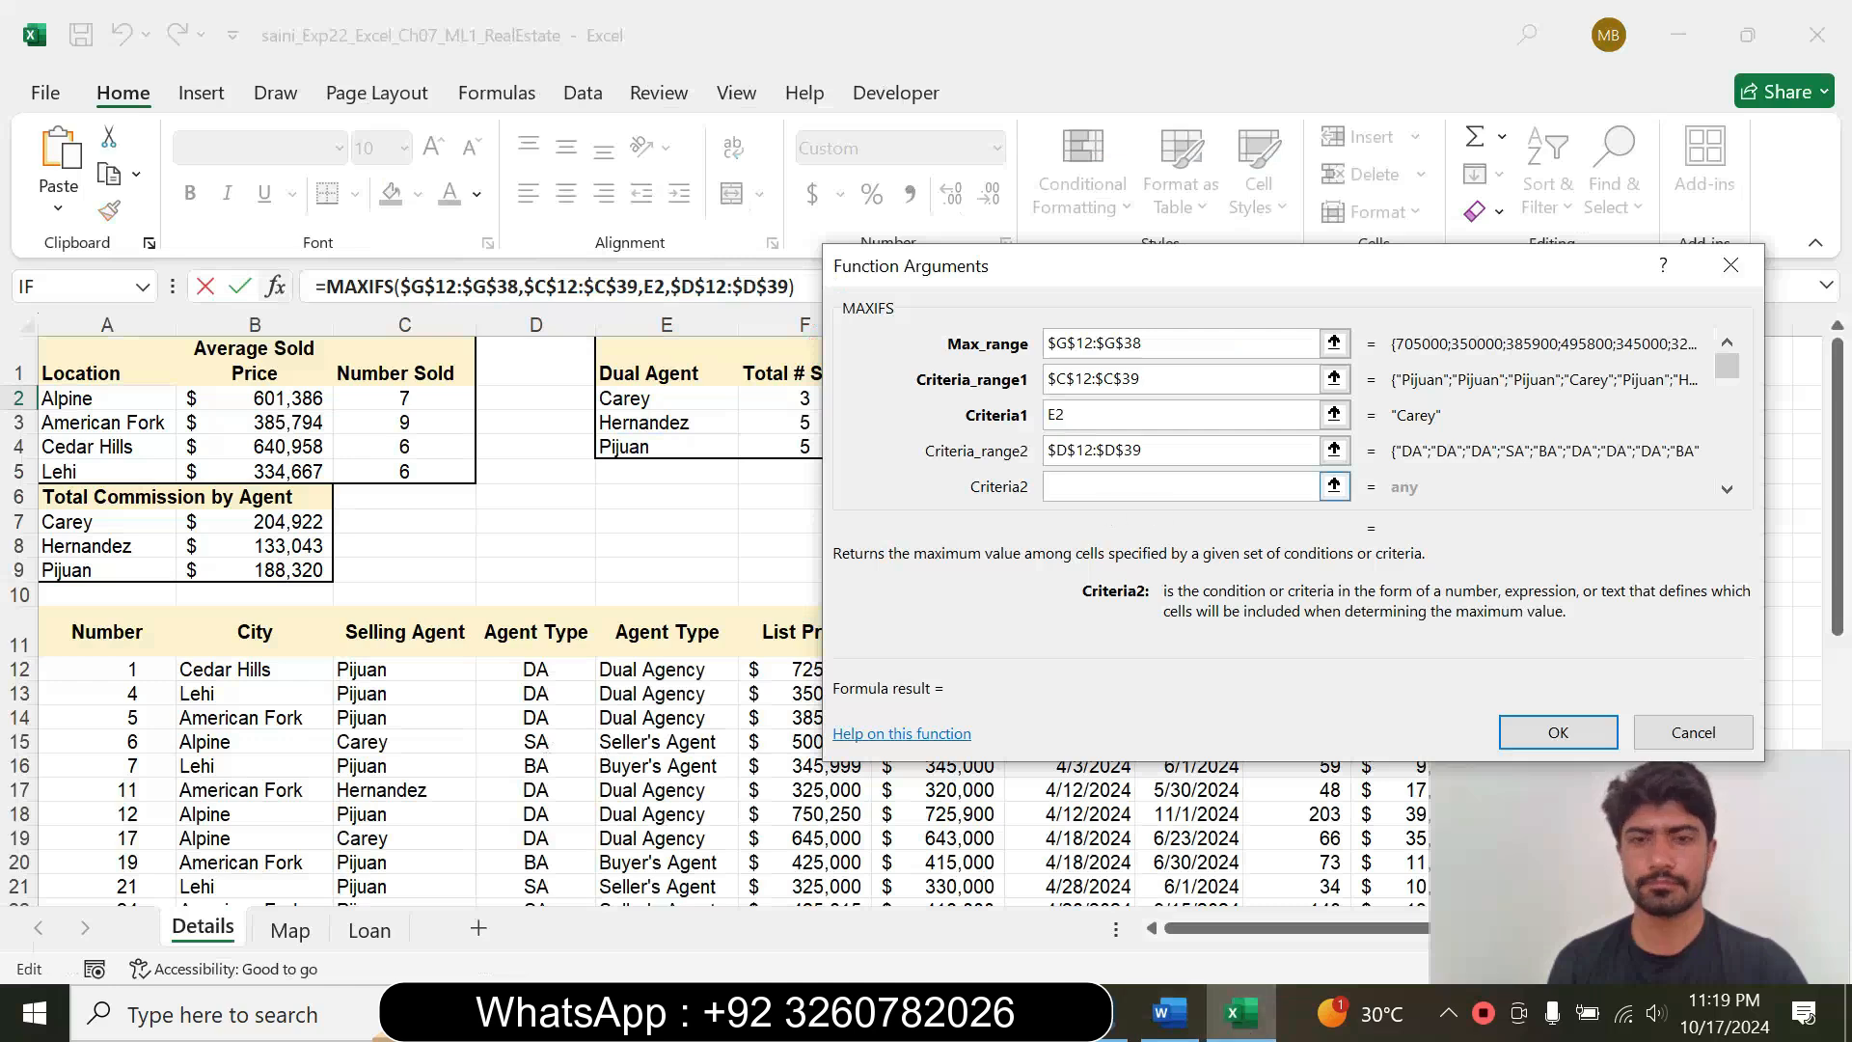
{"action": "left_click_drag", "start_coordinate": [1096, 273], "coordinate": [712, 578]}
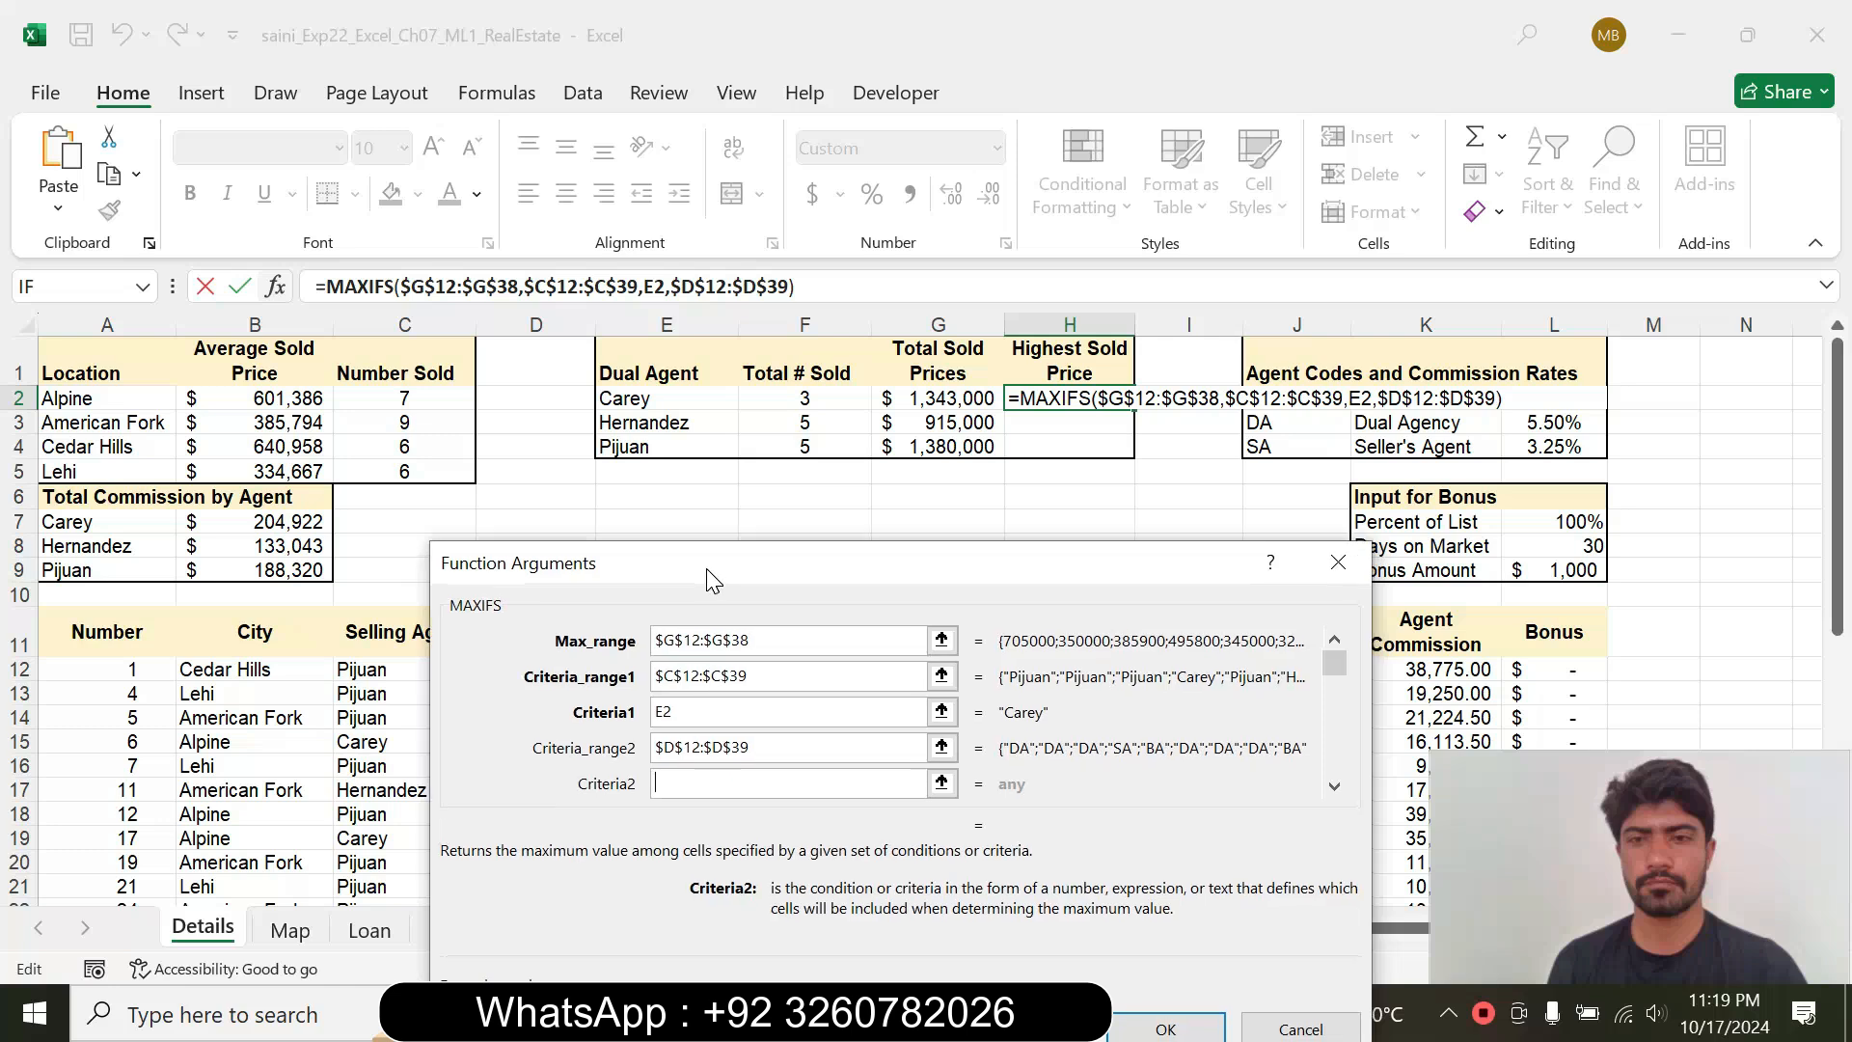
{"action": "left_click", "coordinate": [1285, 448]}
{"action": "left_click", "coordinate": [1317, 428]}
{"action": "left_click_drag", "start_coordinate": [806, 586], "coordinate": [886, 363]}
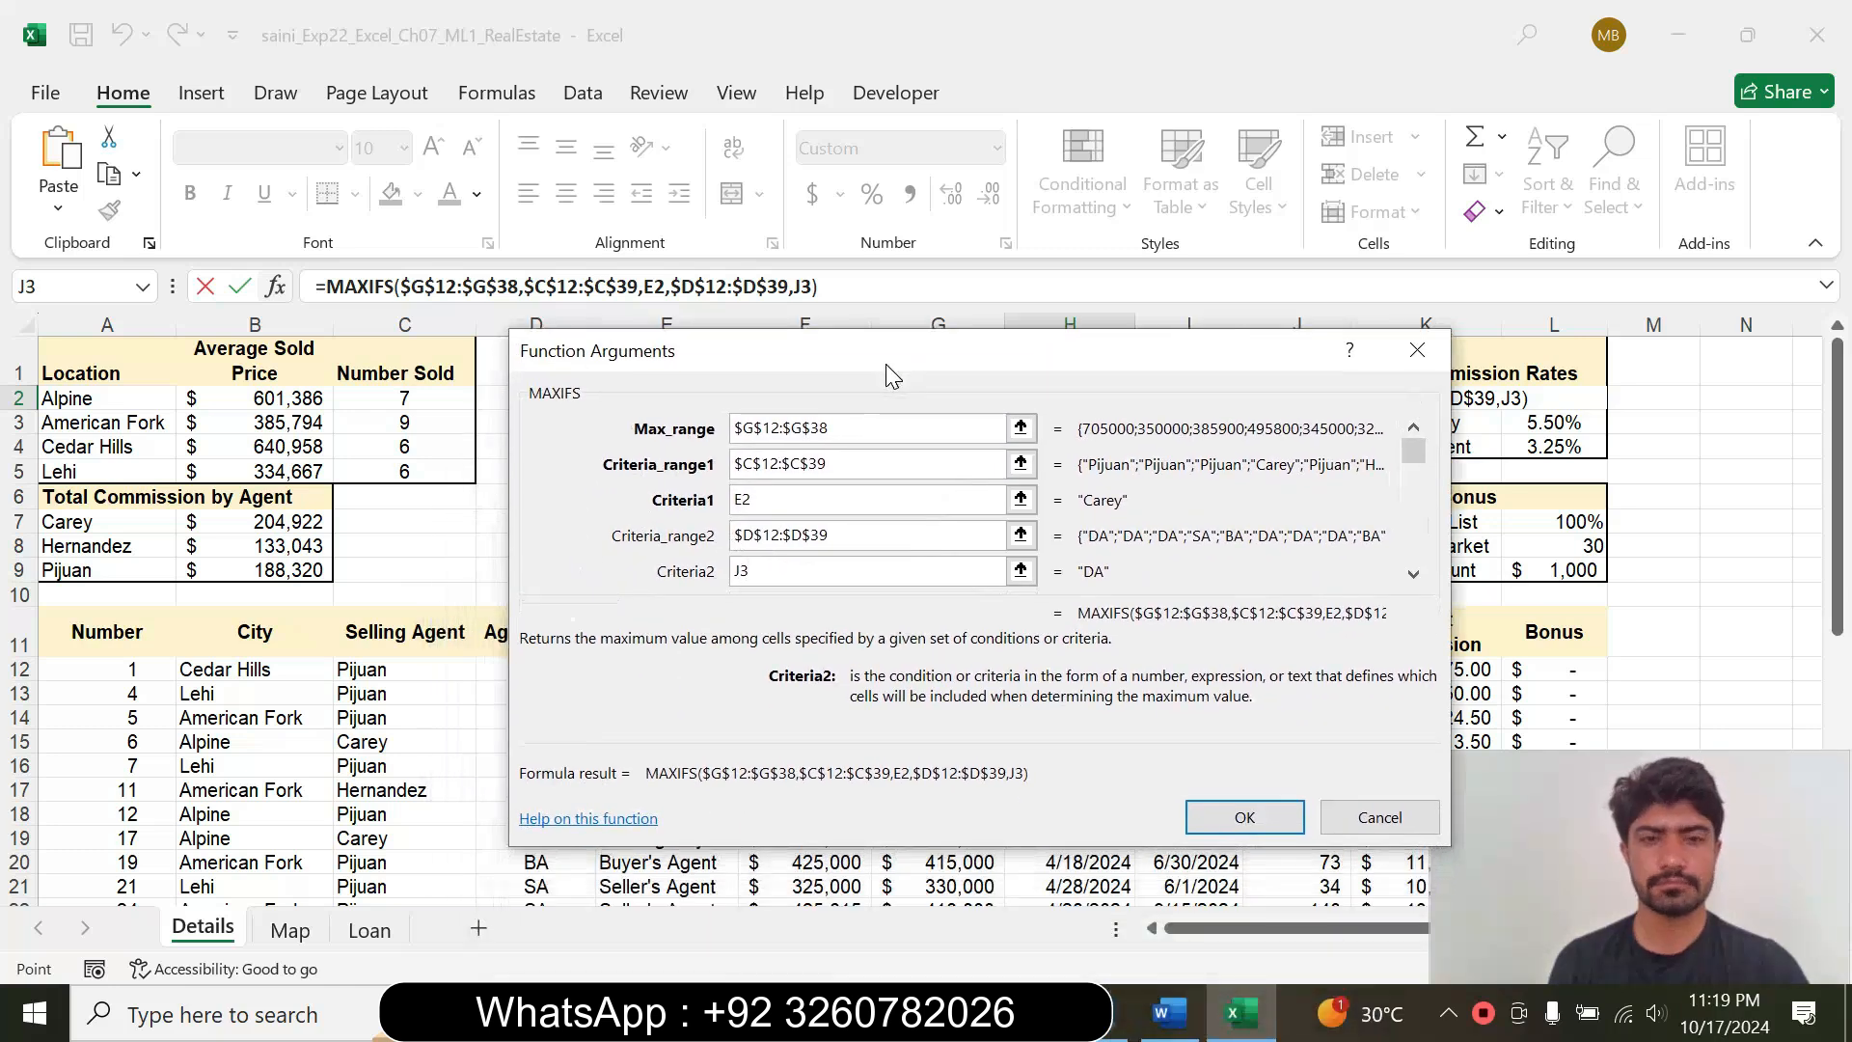
{"action": "key", "text": "F4"}
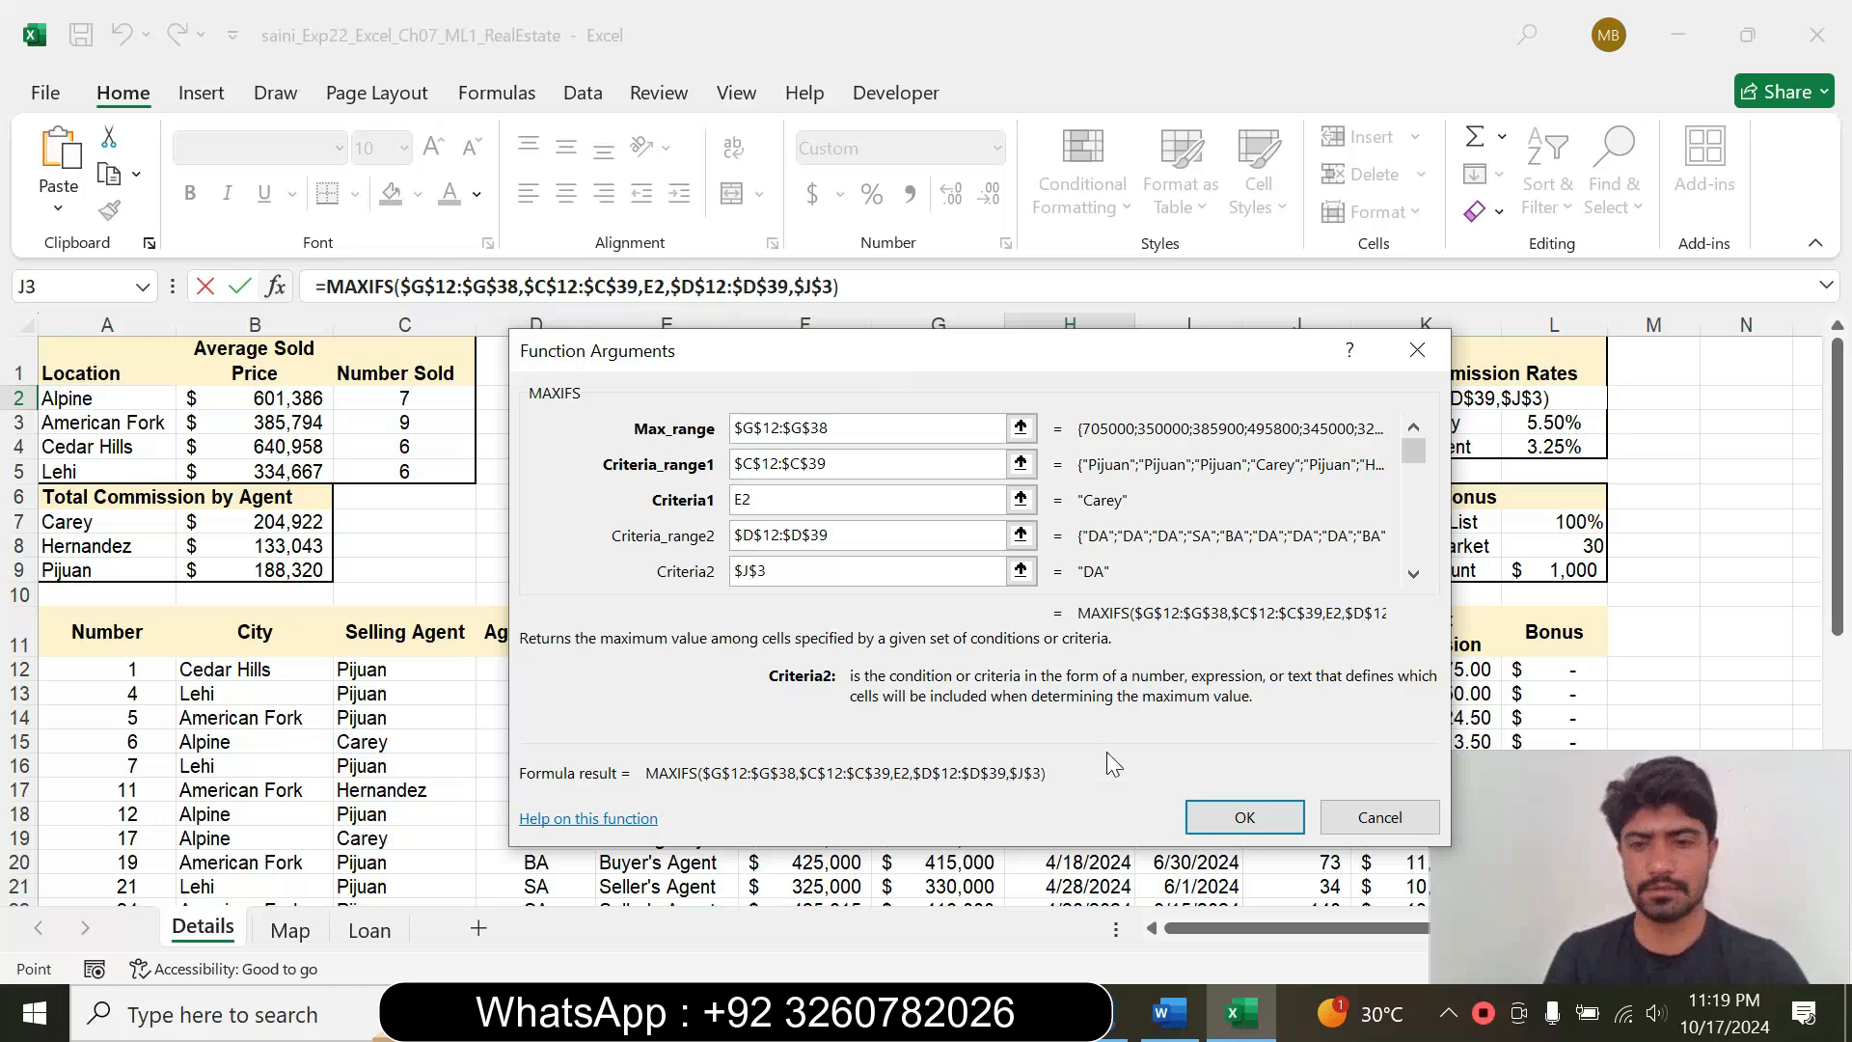
{"action": "left_click", "coordinate": [1244, 816]}
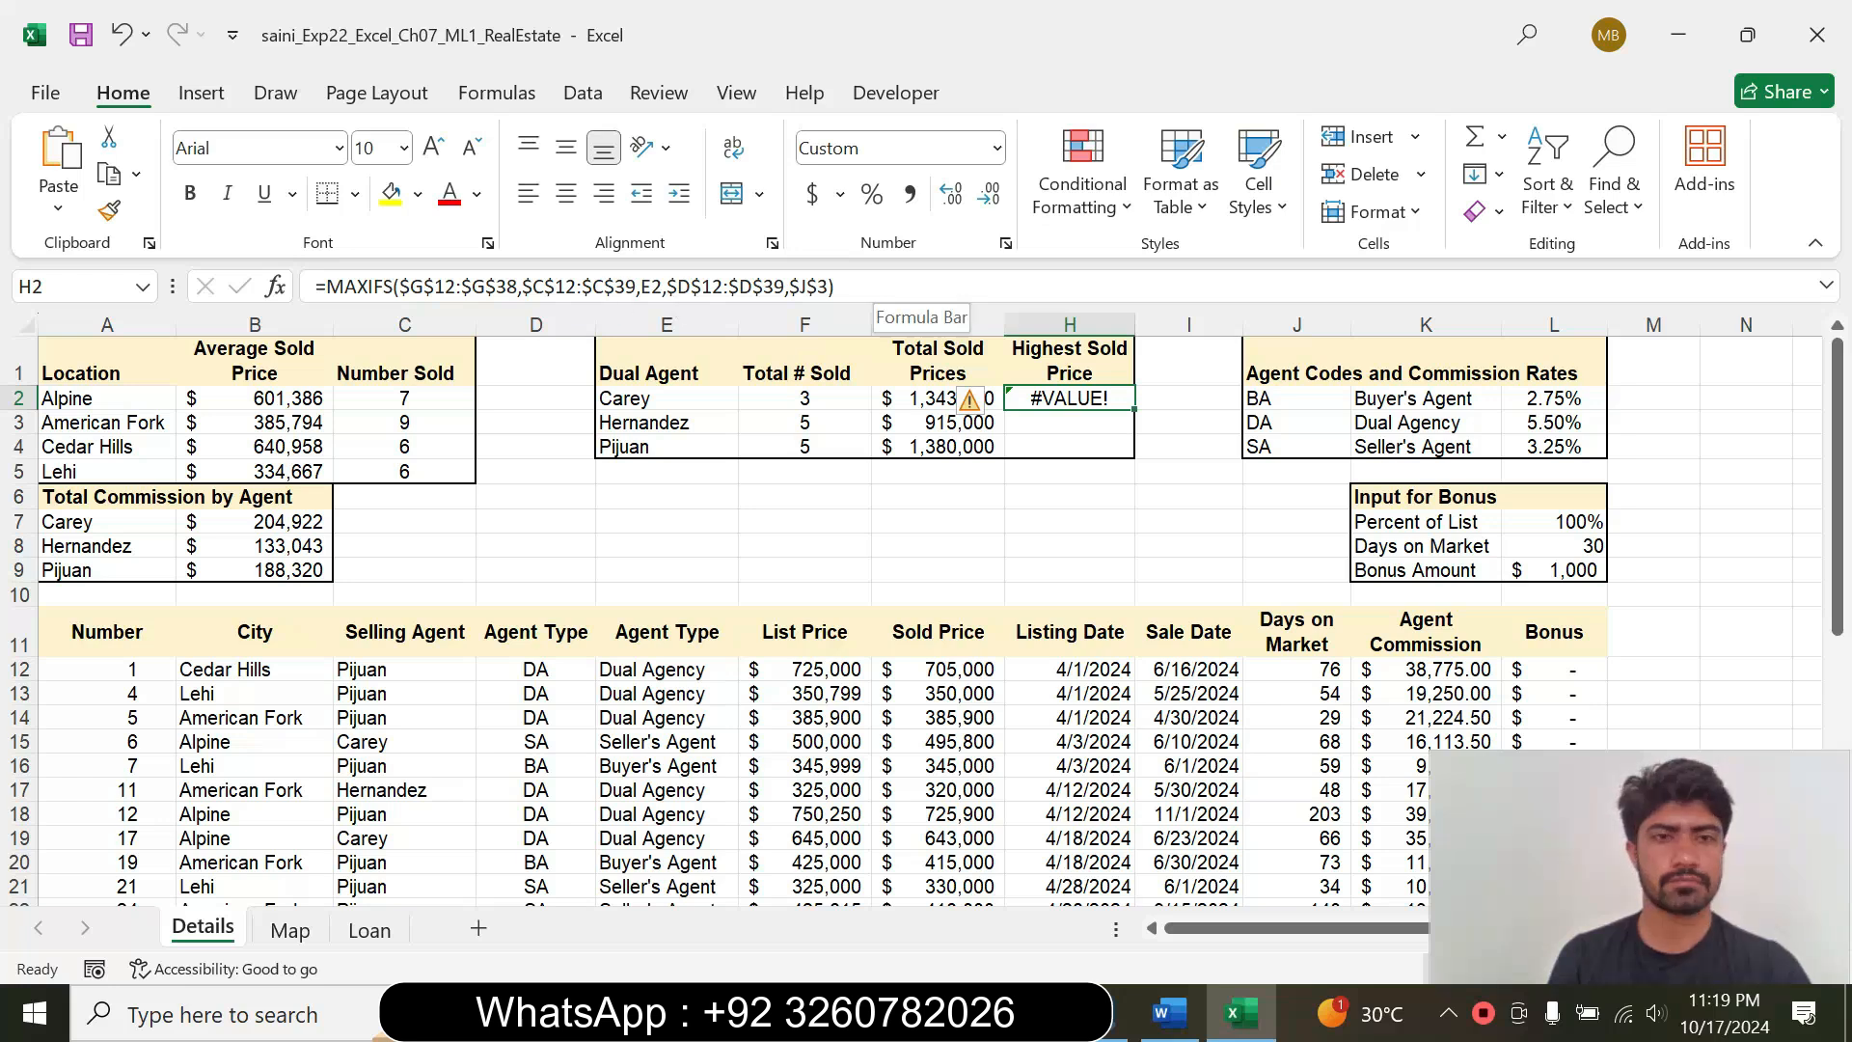
{"action": "left_click_drag", "start_coordinate": [849, 286], "coordinate": [294, 289]}
{"action": "left_click", "coordinate": [276, 286]}
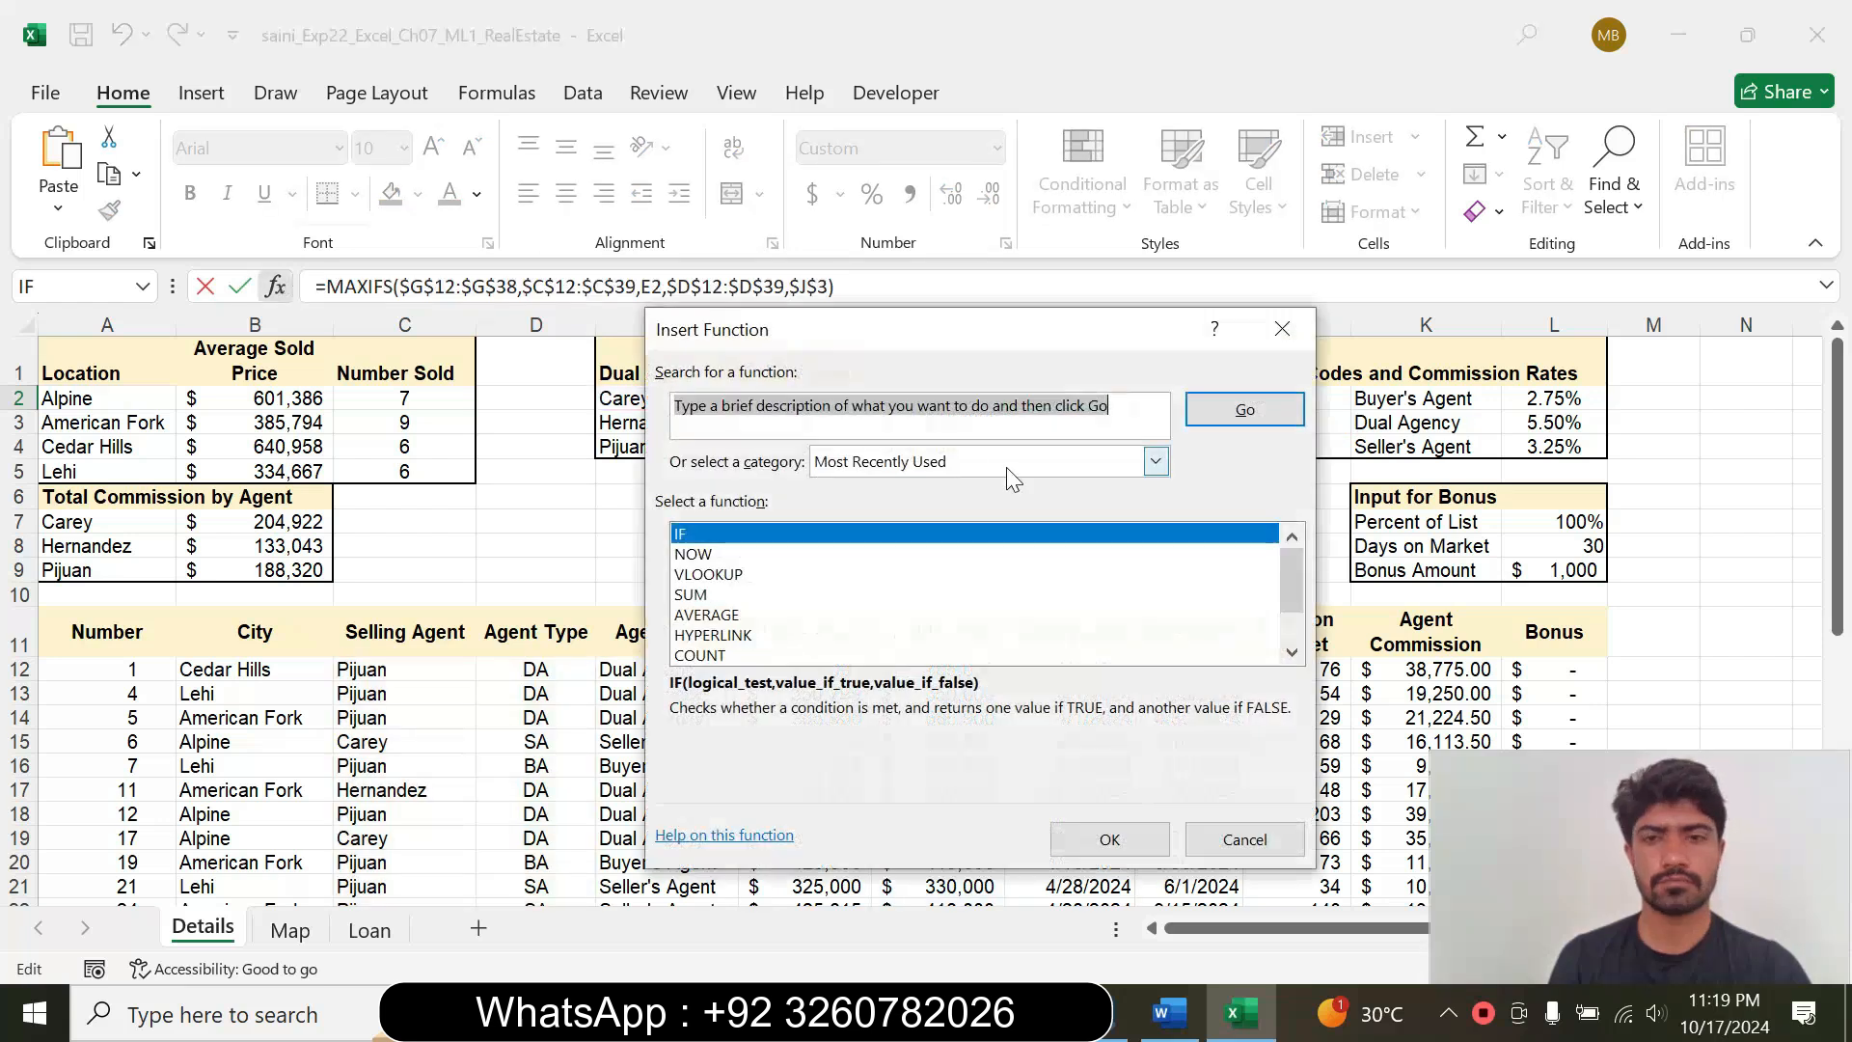
{"action": "left_click", "coordinate": [1219, 409]}
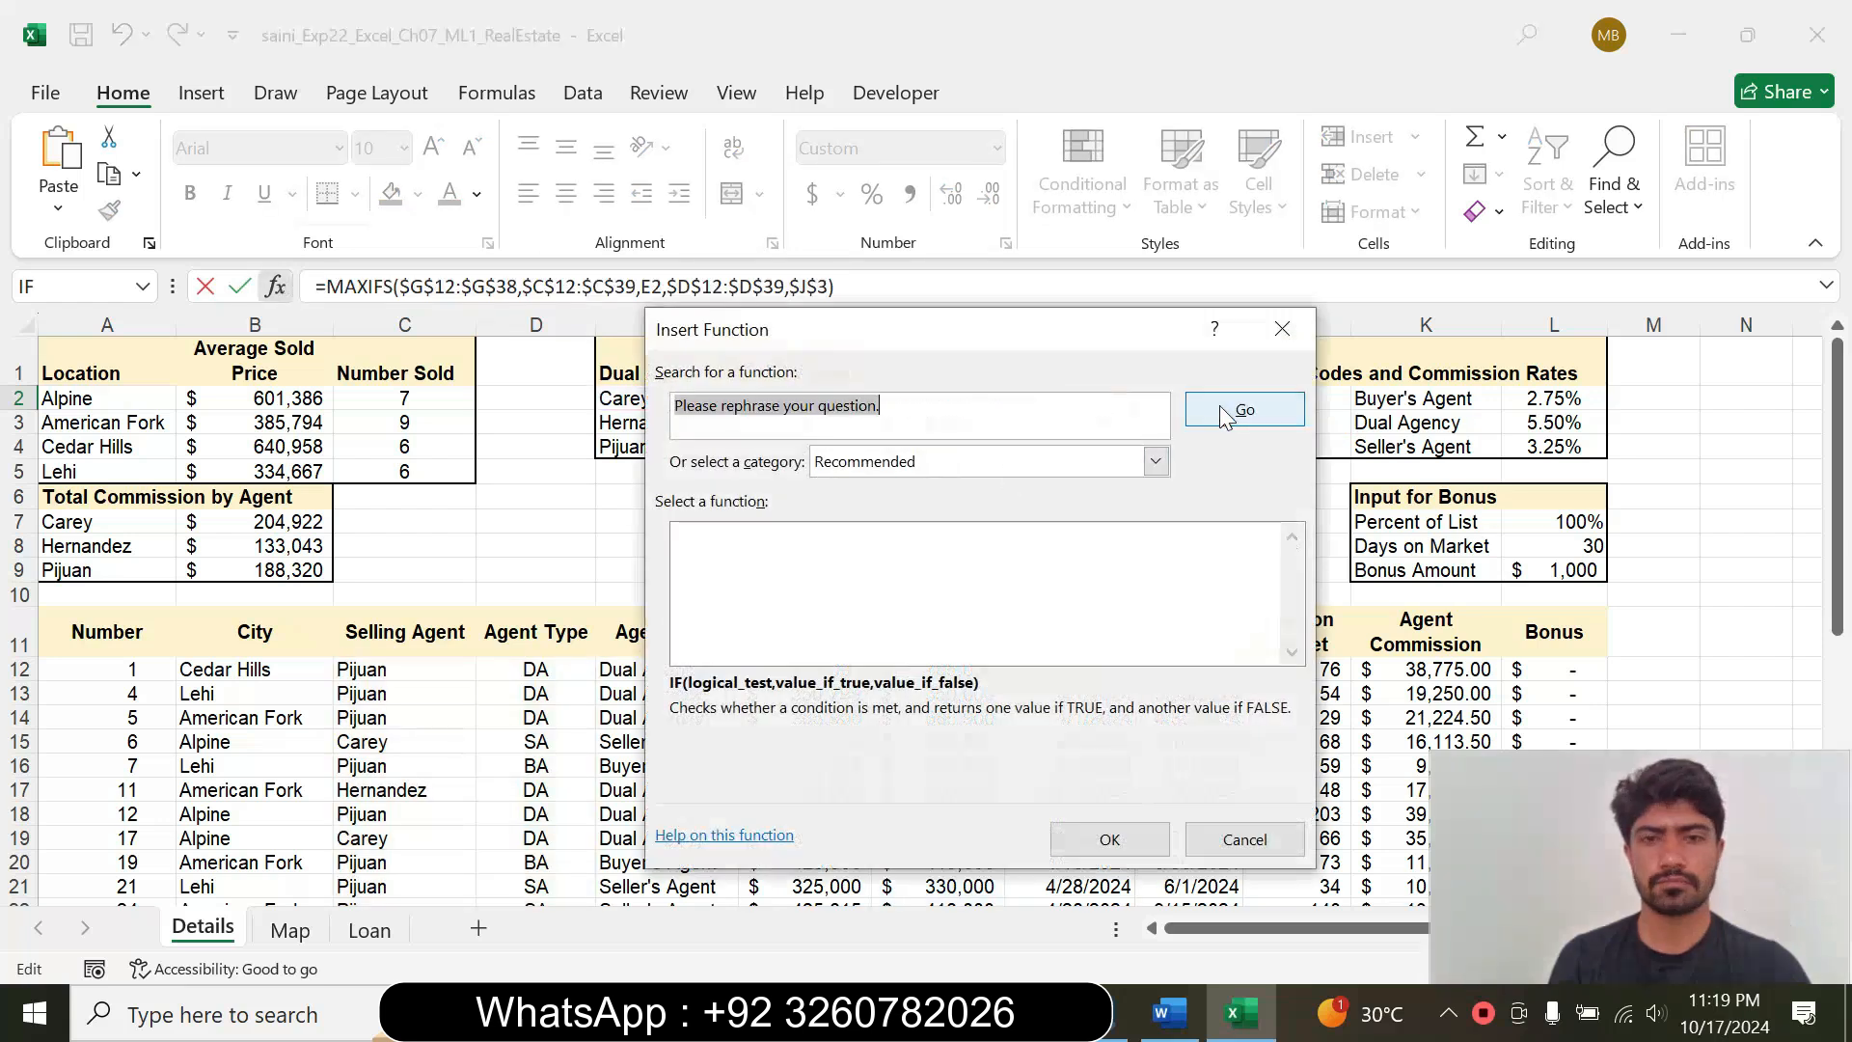
{"action": "left_click", "coordinate": [1244, 839]}
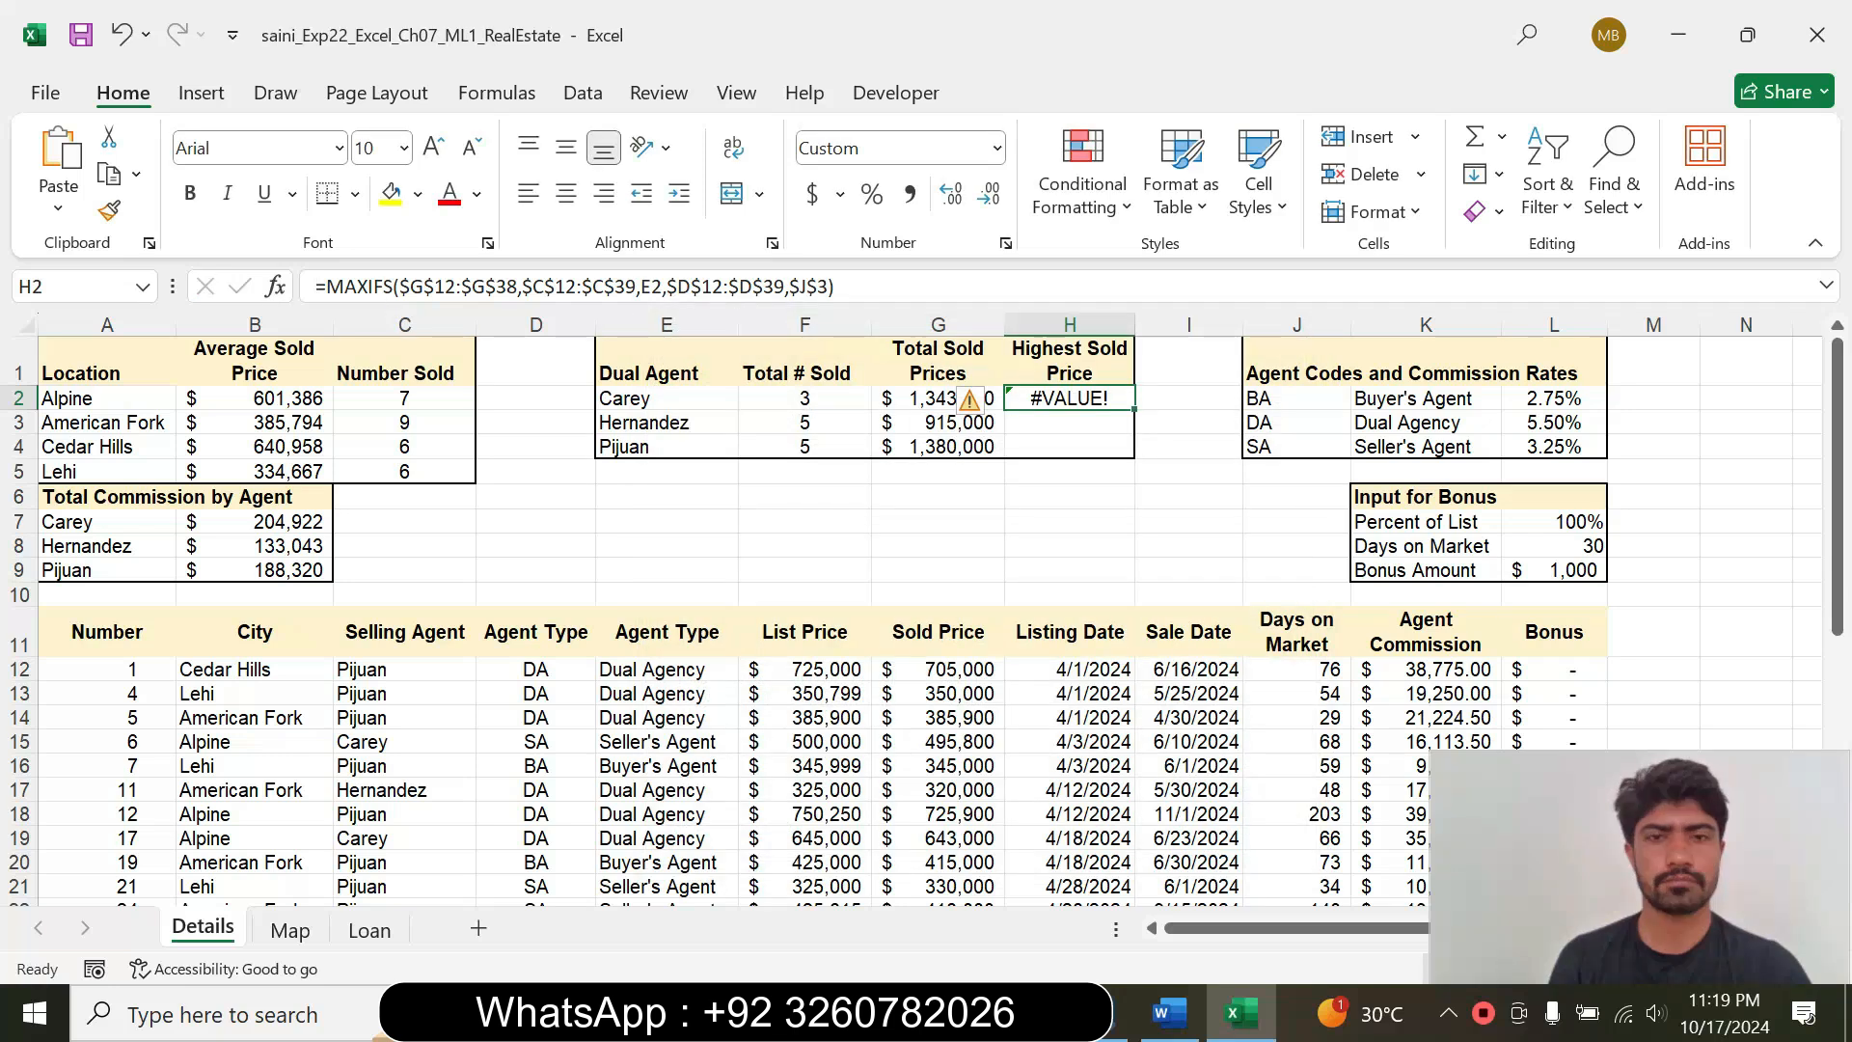
Step: Review the MAXIFS arguments in H2 and compare them with the step 11 instructions in Word
{"action": "left_click", "coordinate": [277, 287]}
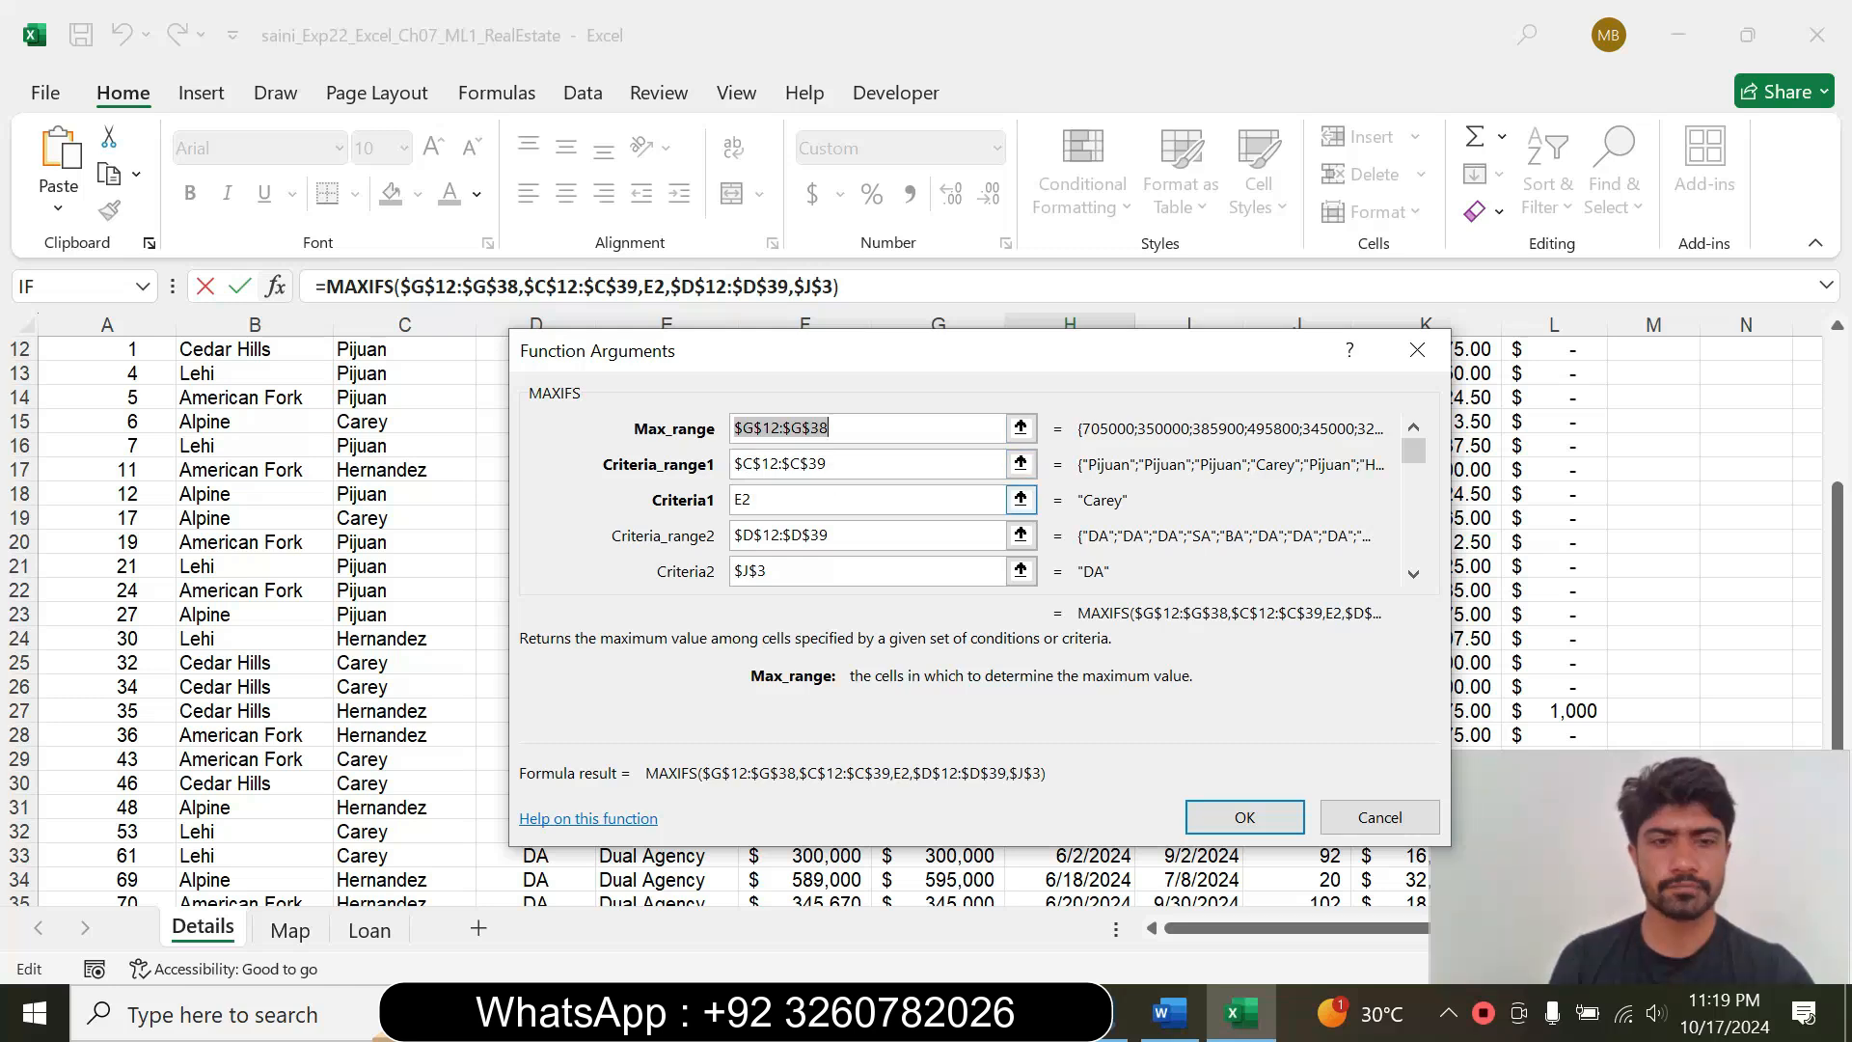
{"action": "left_click", "coordinate": [810, 500]}
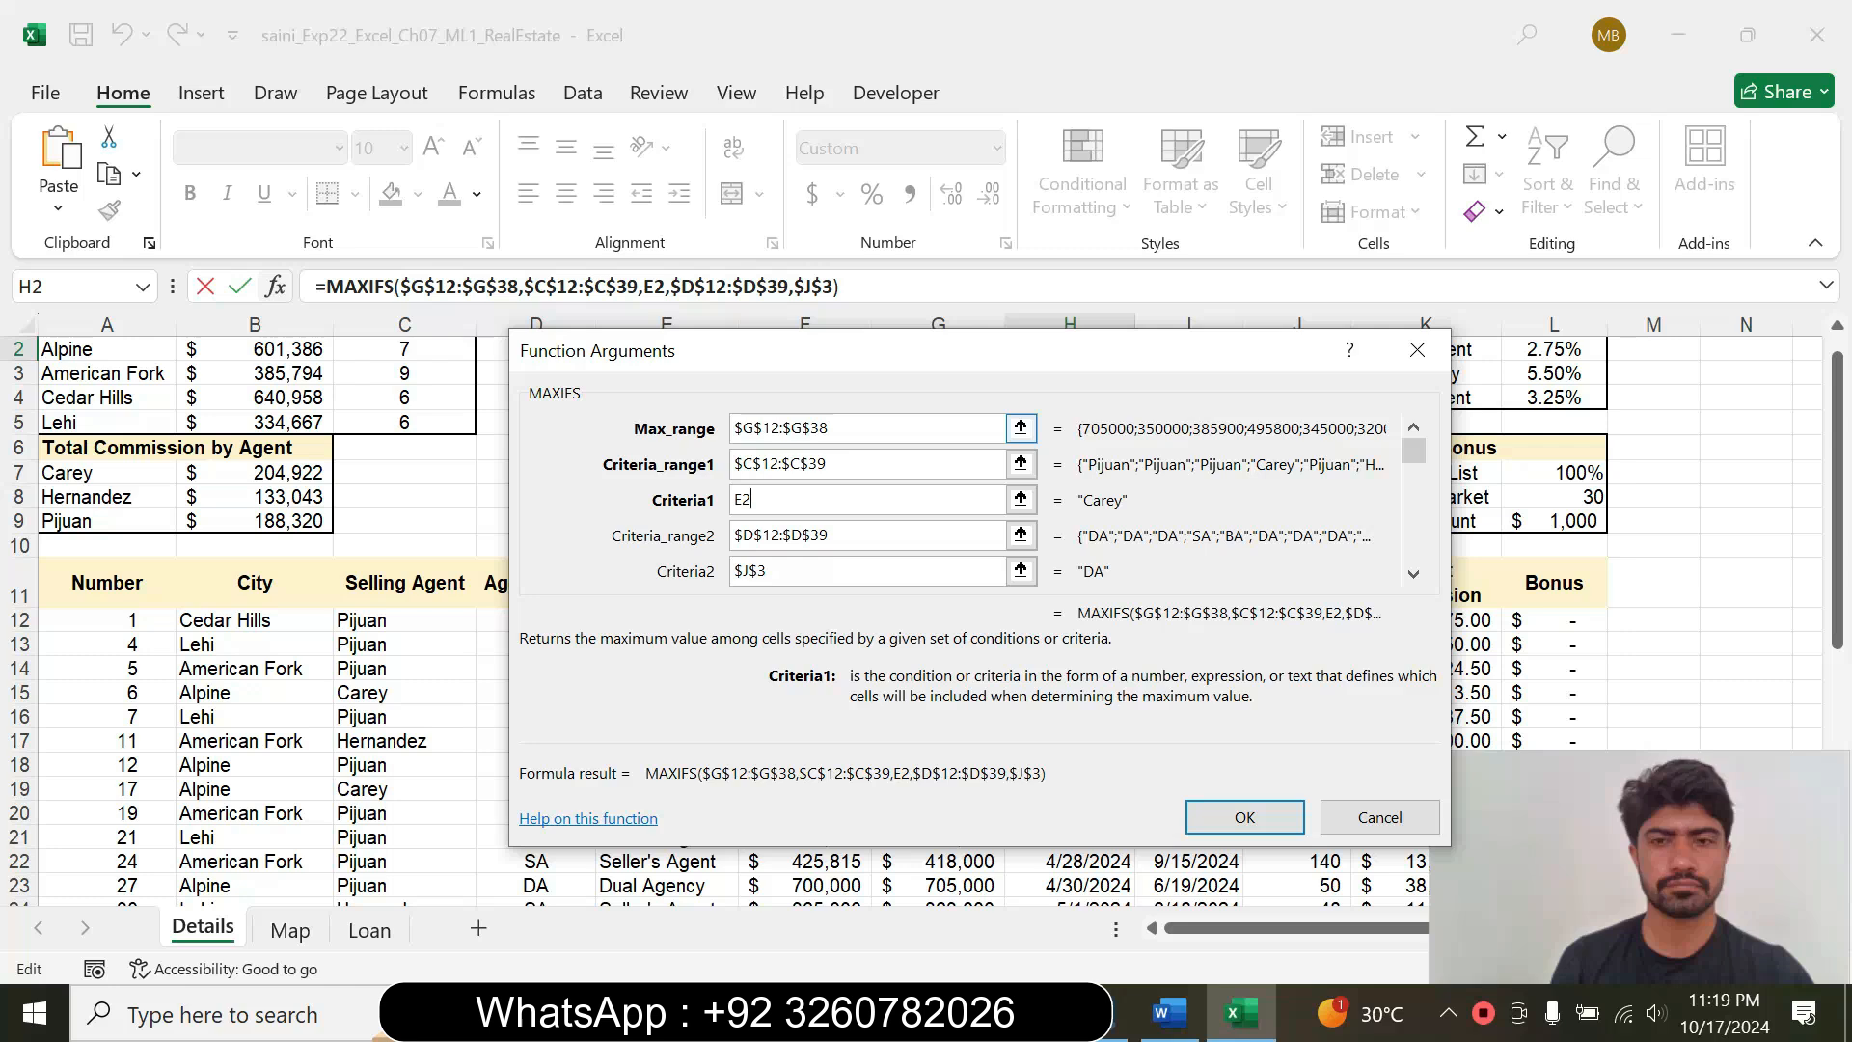
{"action": "left_click", "coordinate": [841, 428]}
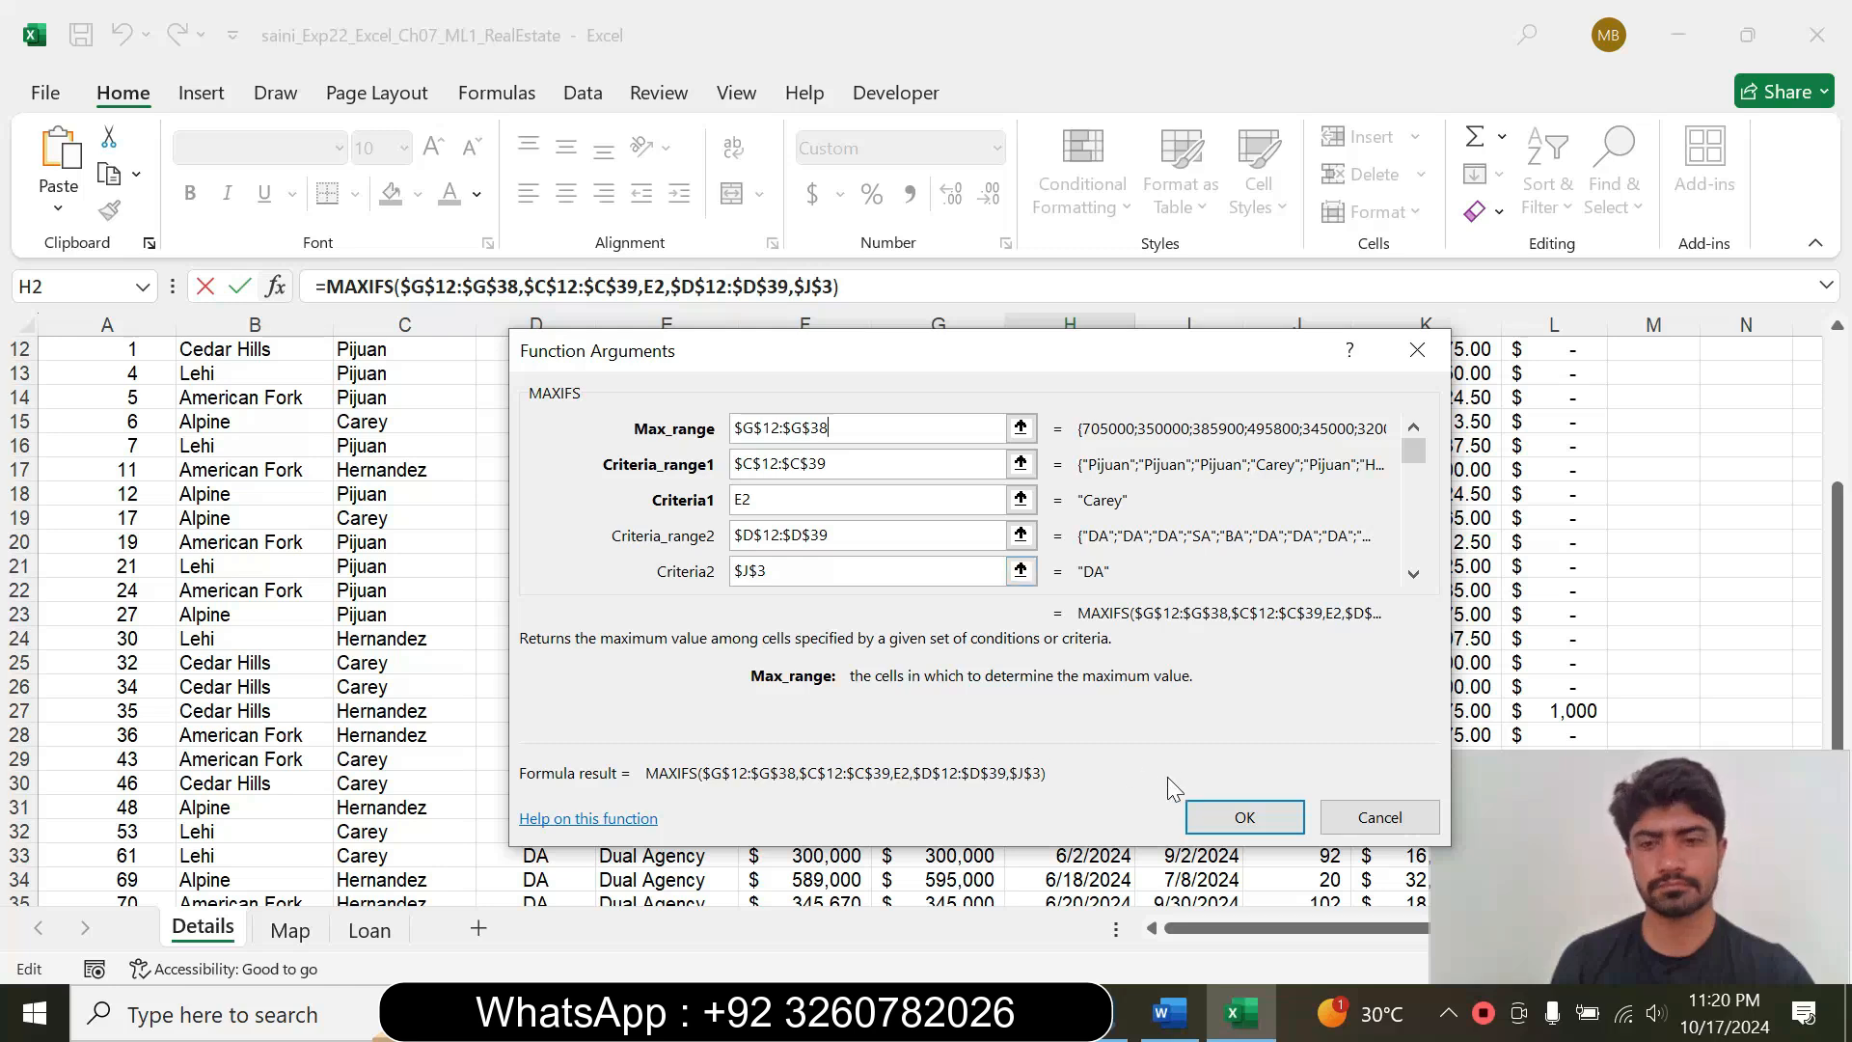
{"action": "left_click", "coordinate": [1242, 816]}
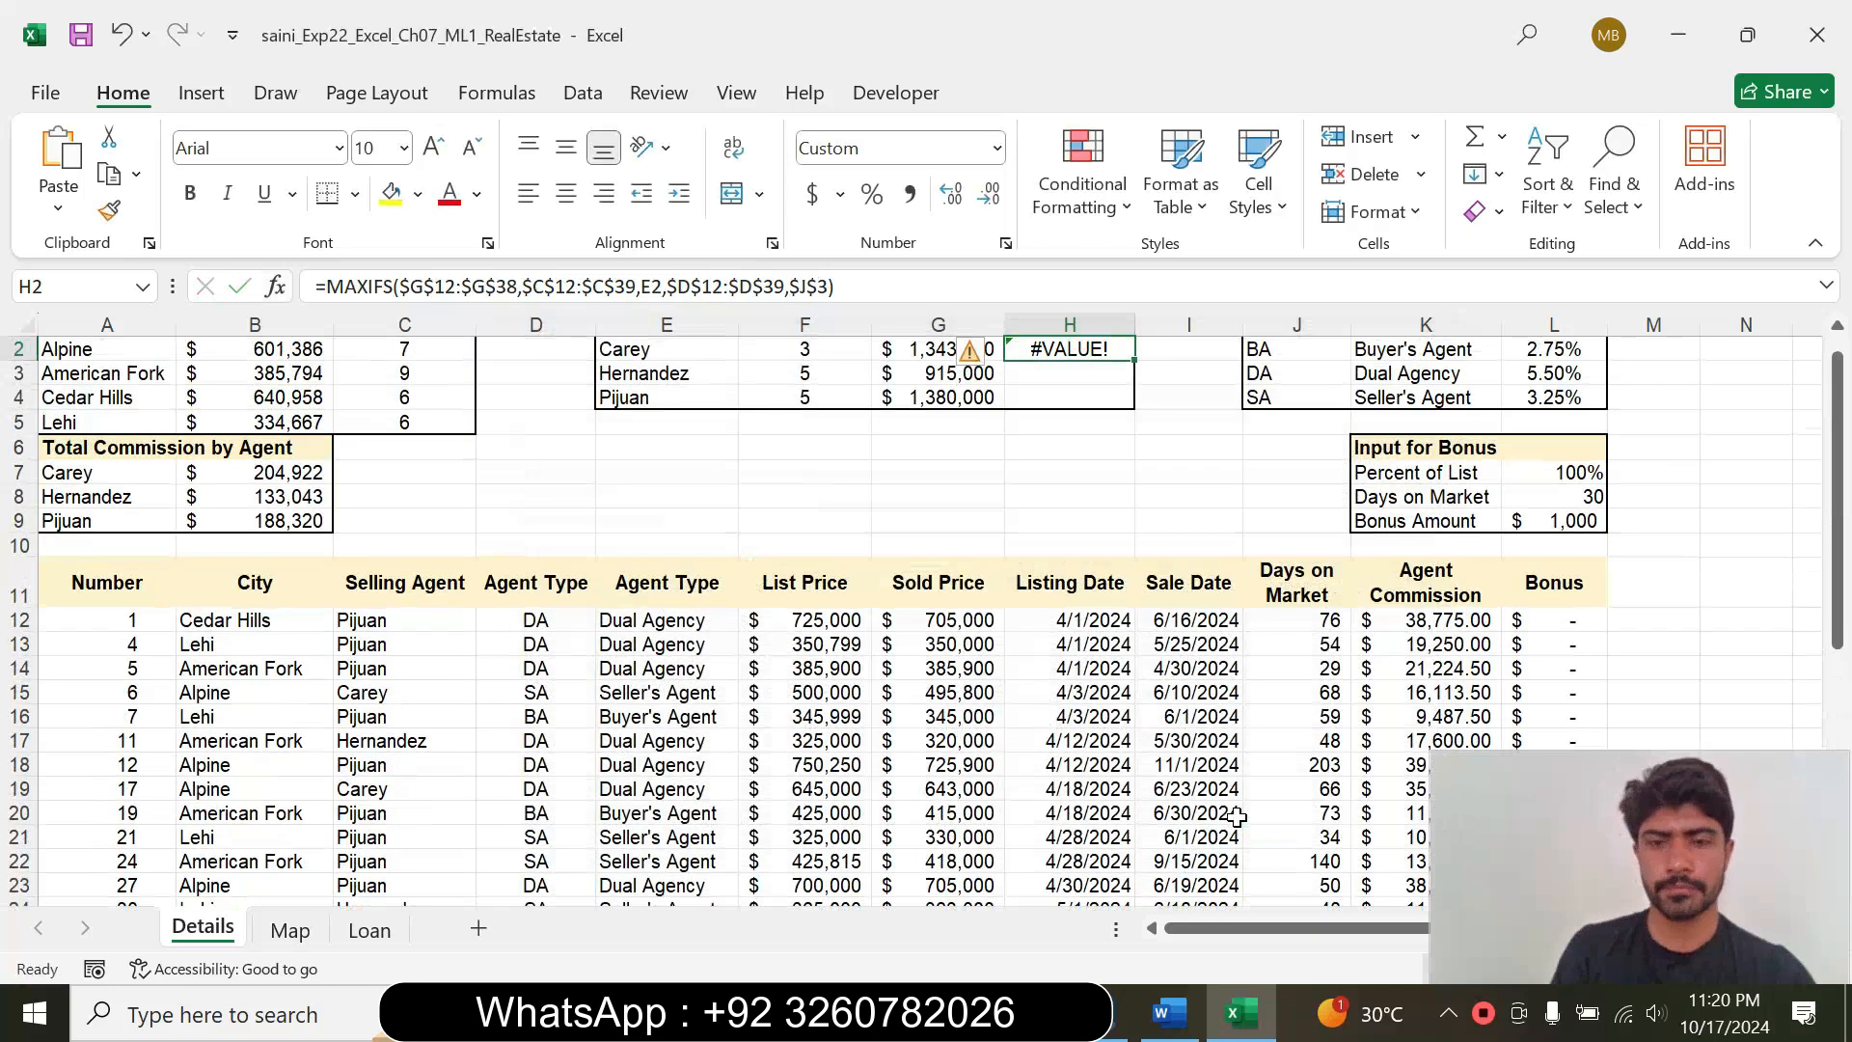
{"action": "key", "text": "F2"}
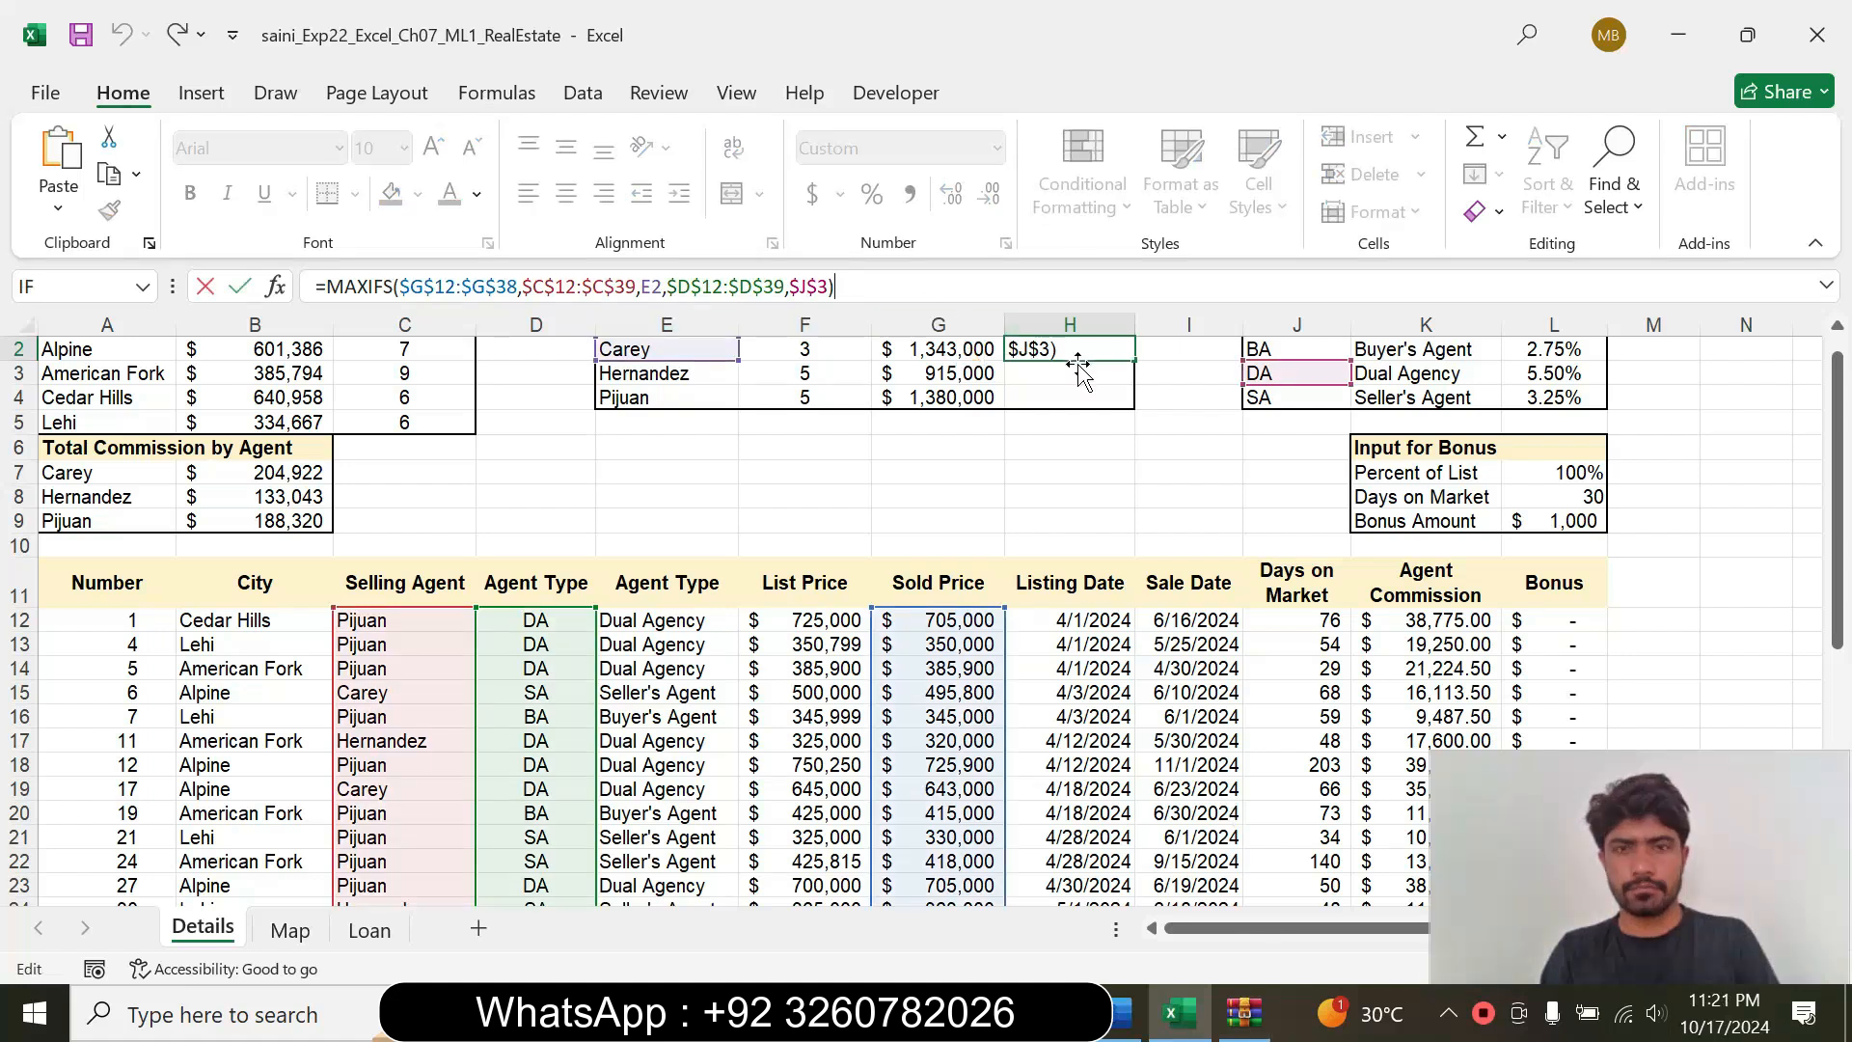
{"action": "left_click", "coordinate": [275, 289]}
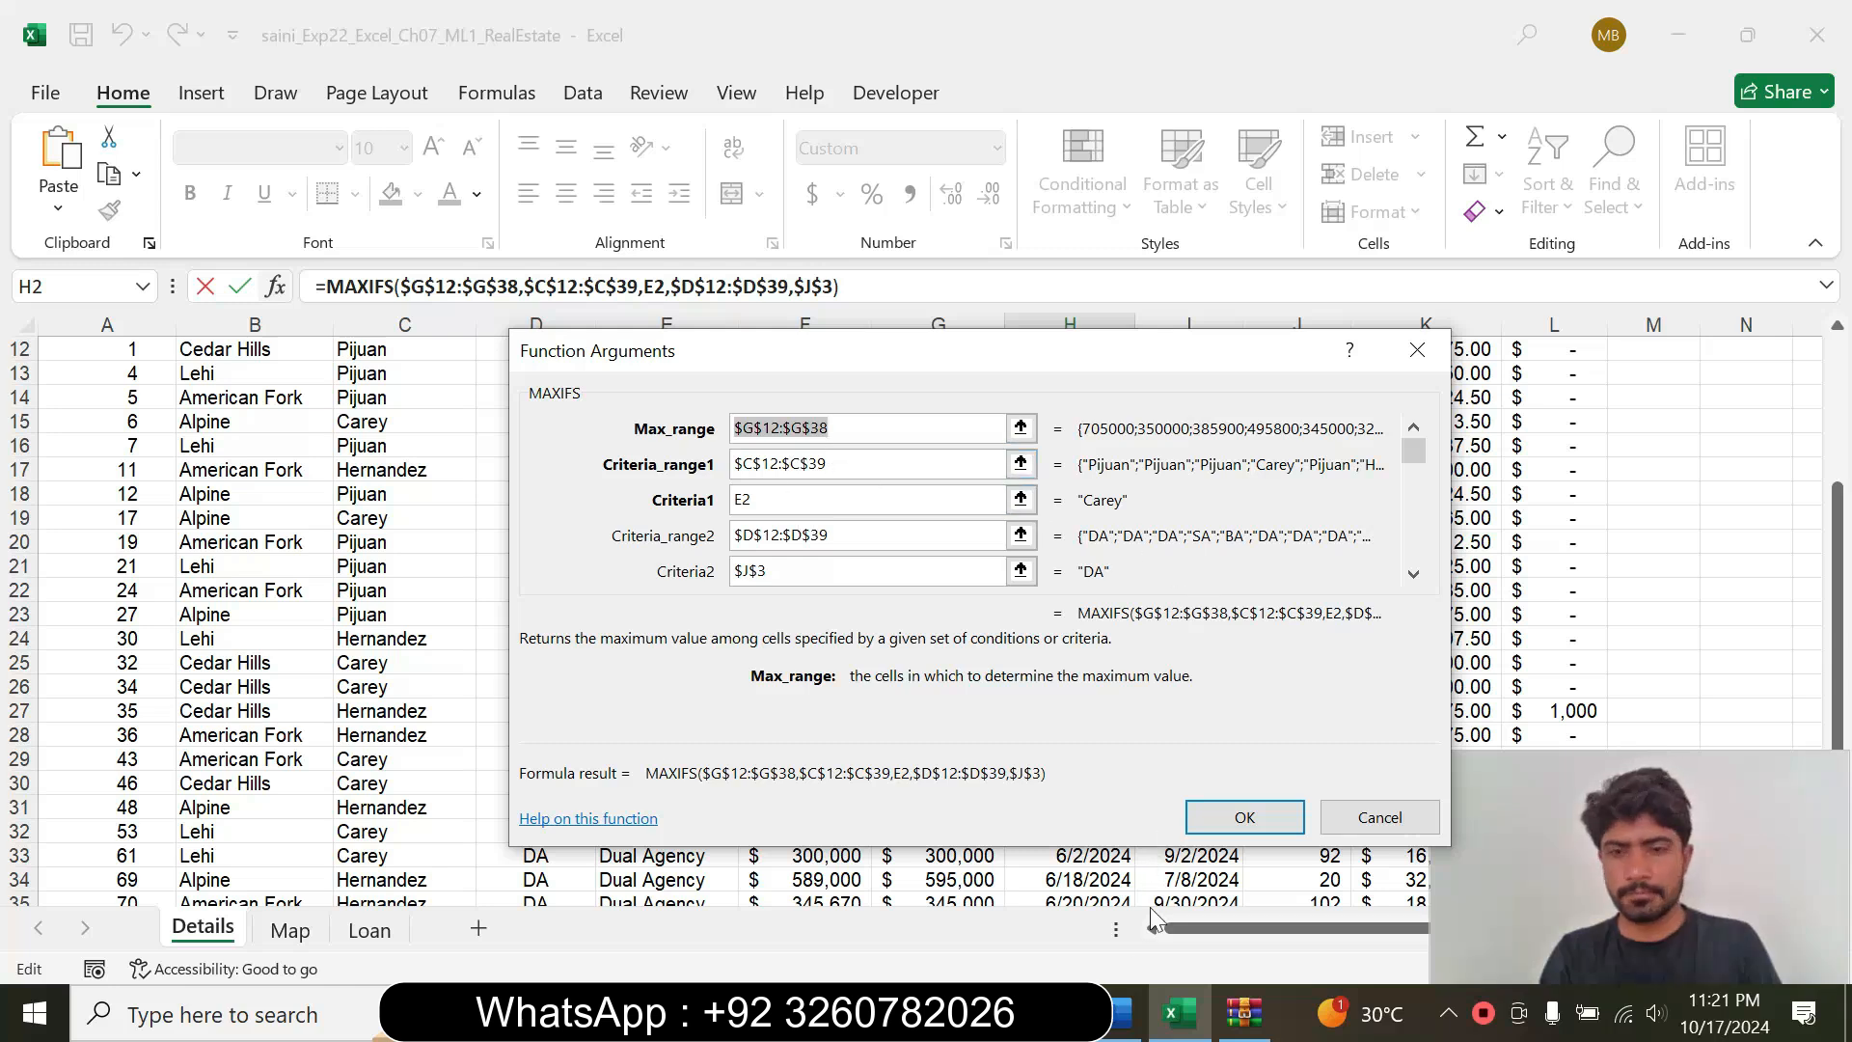
{"action": "left_click", "coordinate": [1121, 1013]}
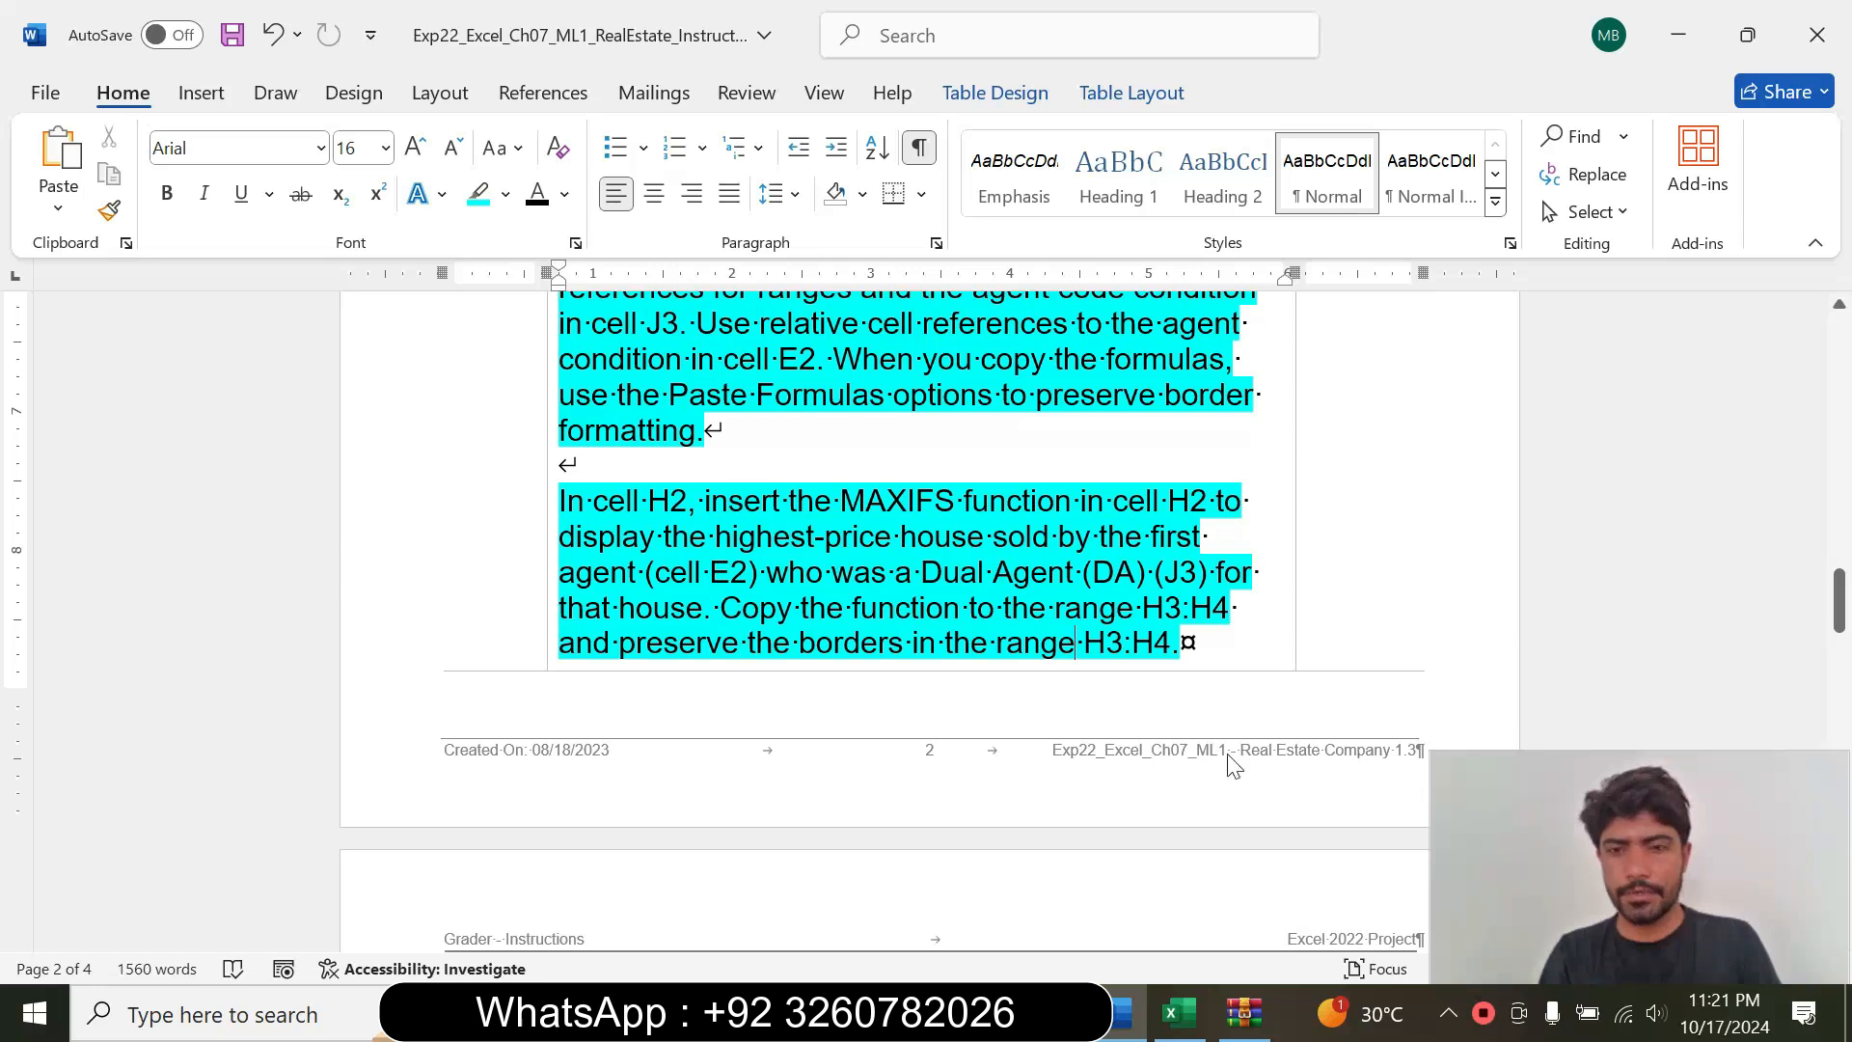
{"action": "left_click", "coordinate": [1176, 1013]}
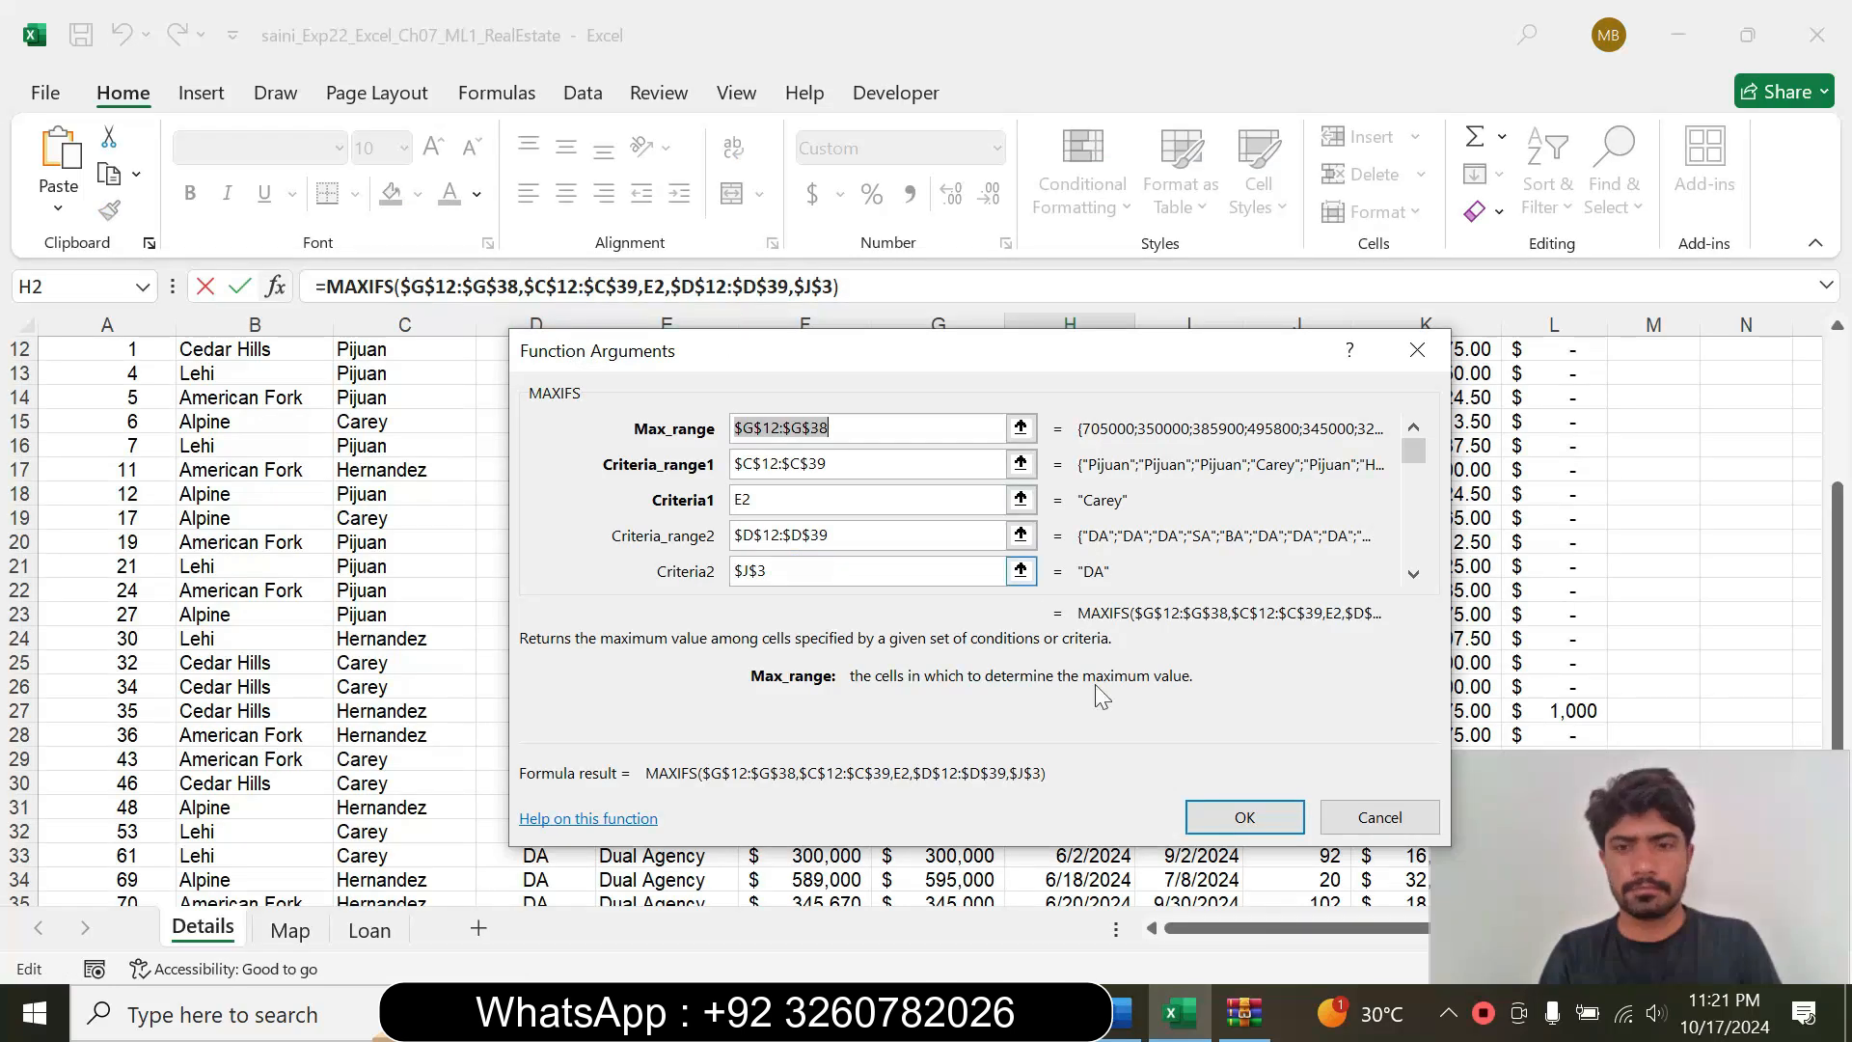
{"action": "left_click", "coordinate": [1233, 817]}
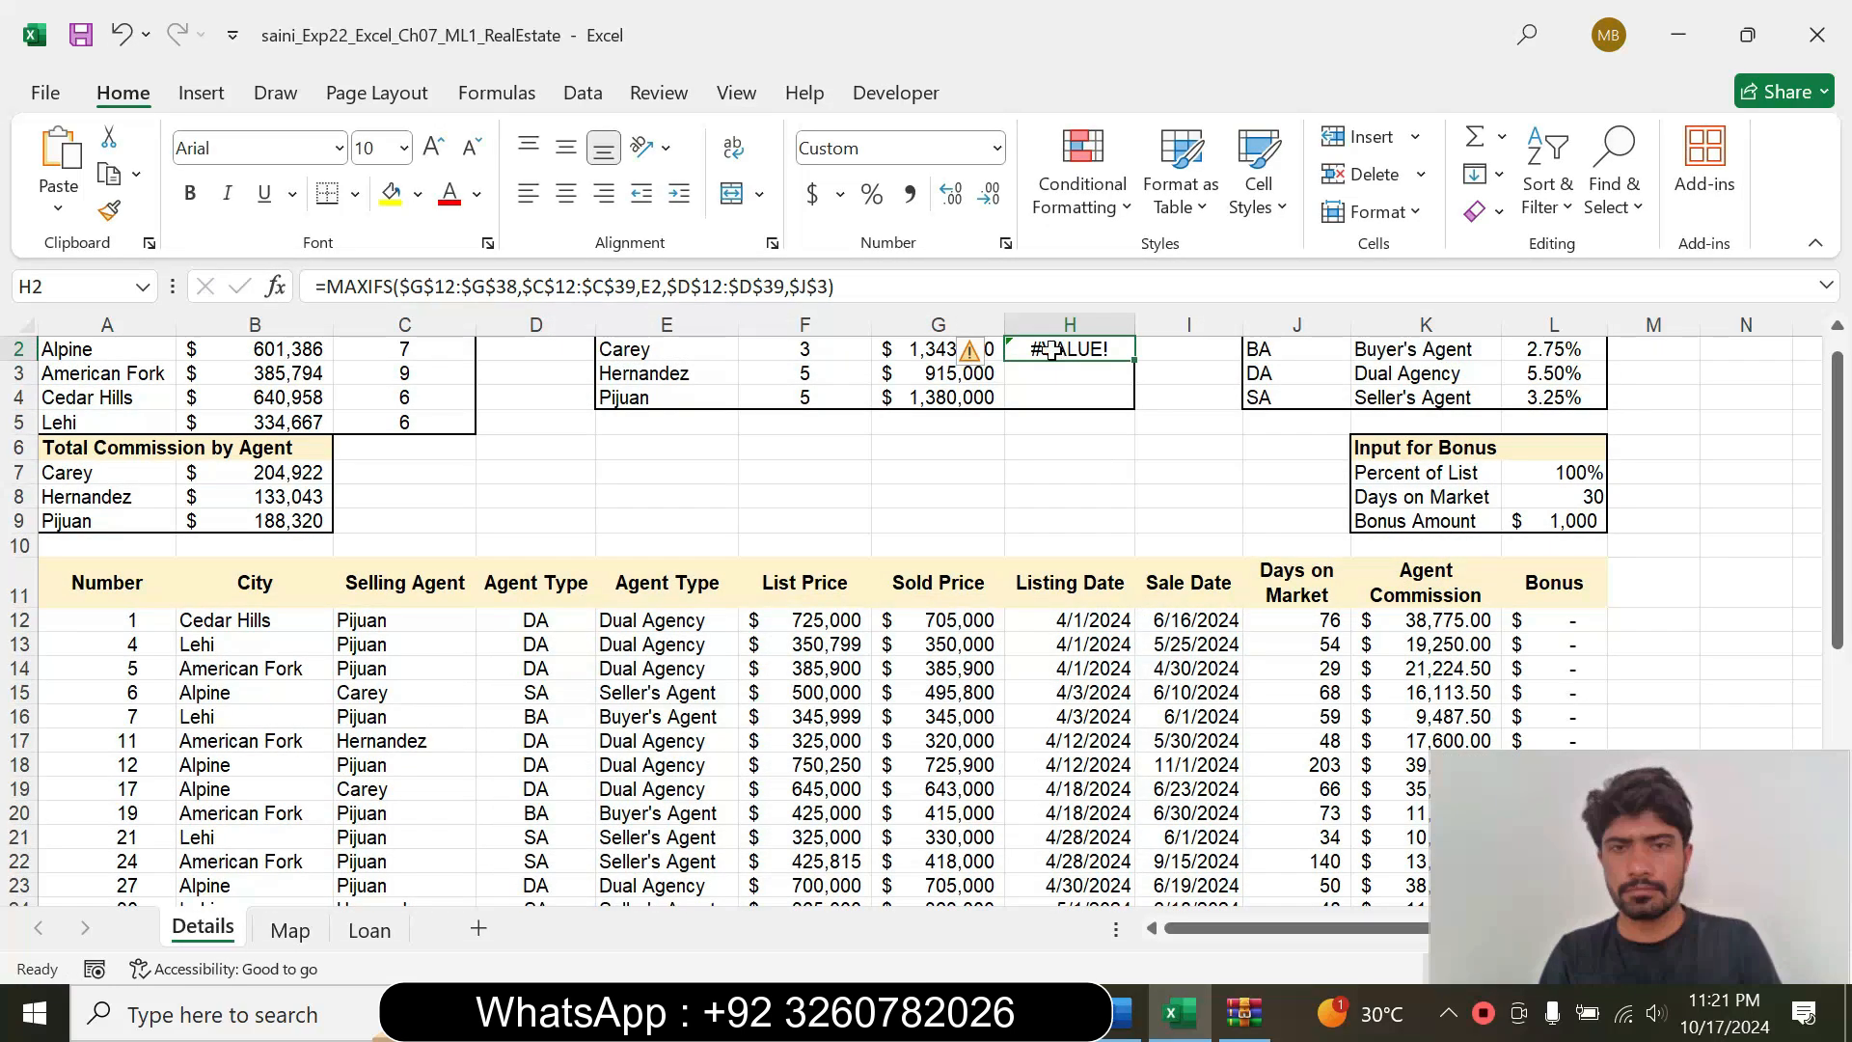
Step: Replace the formula in H2 with =MAXIFS($G$12:$G$39,$C$12:$C$39,E3,$D$12:$D$39,$J$3)
{"action": "left_click_drag", "start_coordinate": [835, 286], "coordinate": [275, 295]}
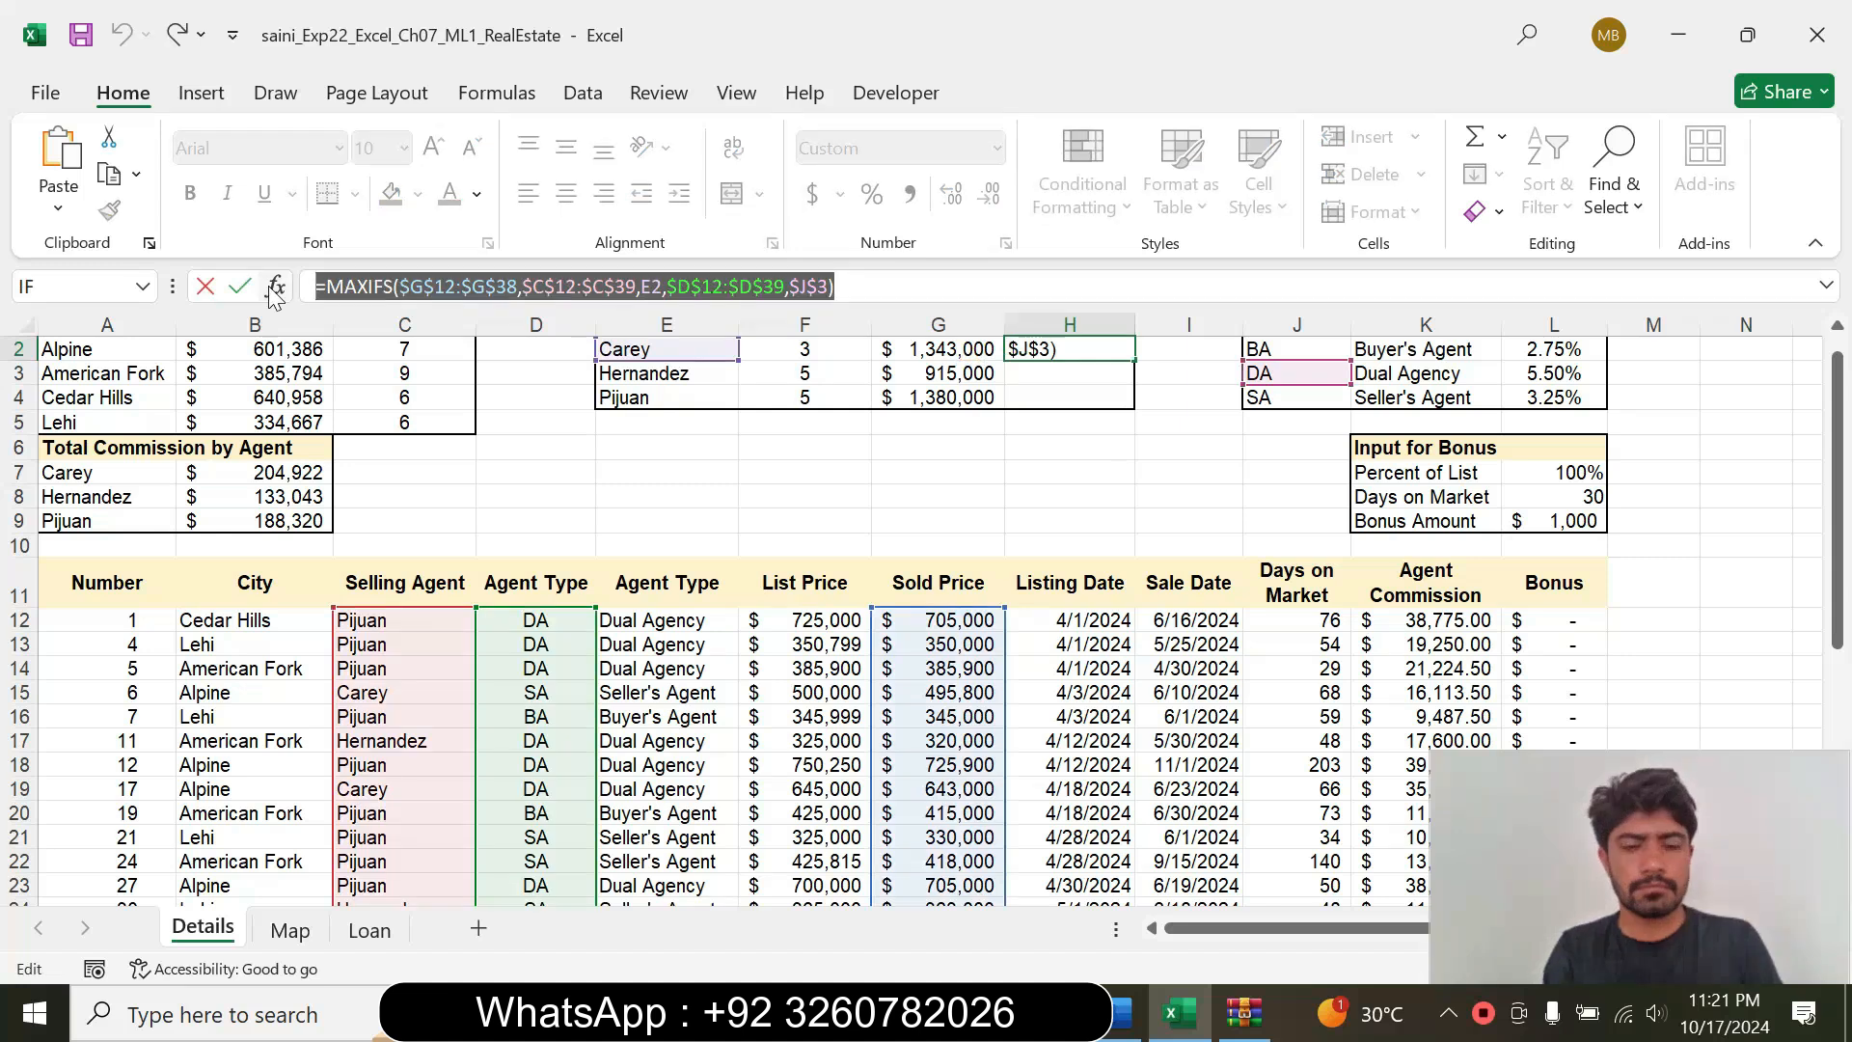
{"action": "type", "text": "=MAXIFS($G$12:$G$39,$C$12:$C$39,E3,$D$12:$D$39,$J$3)"}
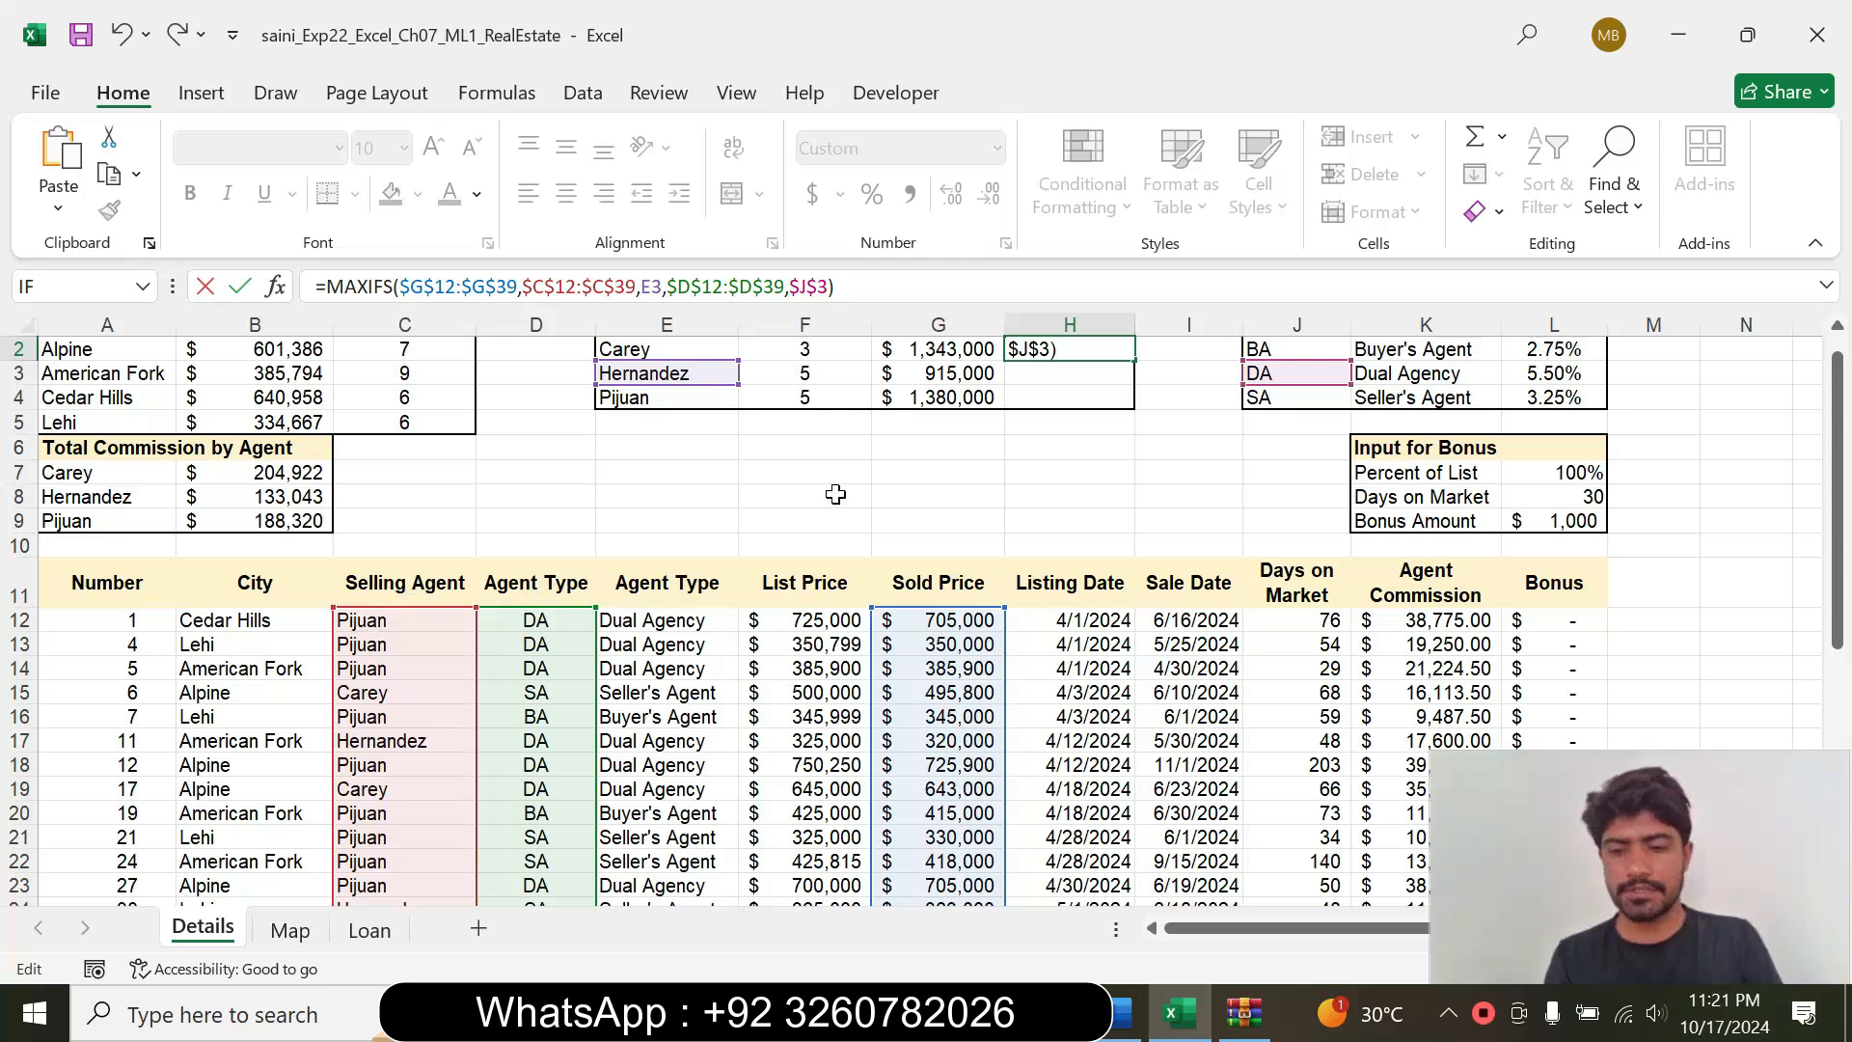
{"action": "key", "text": "Return"}
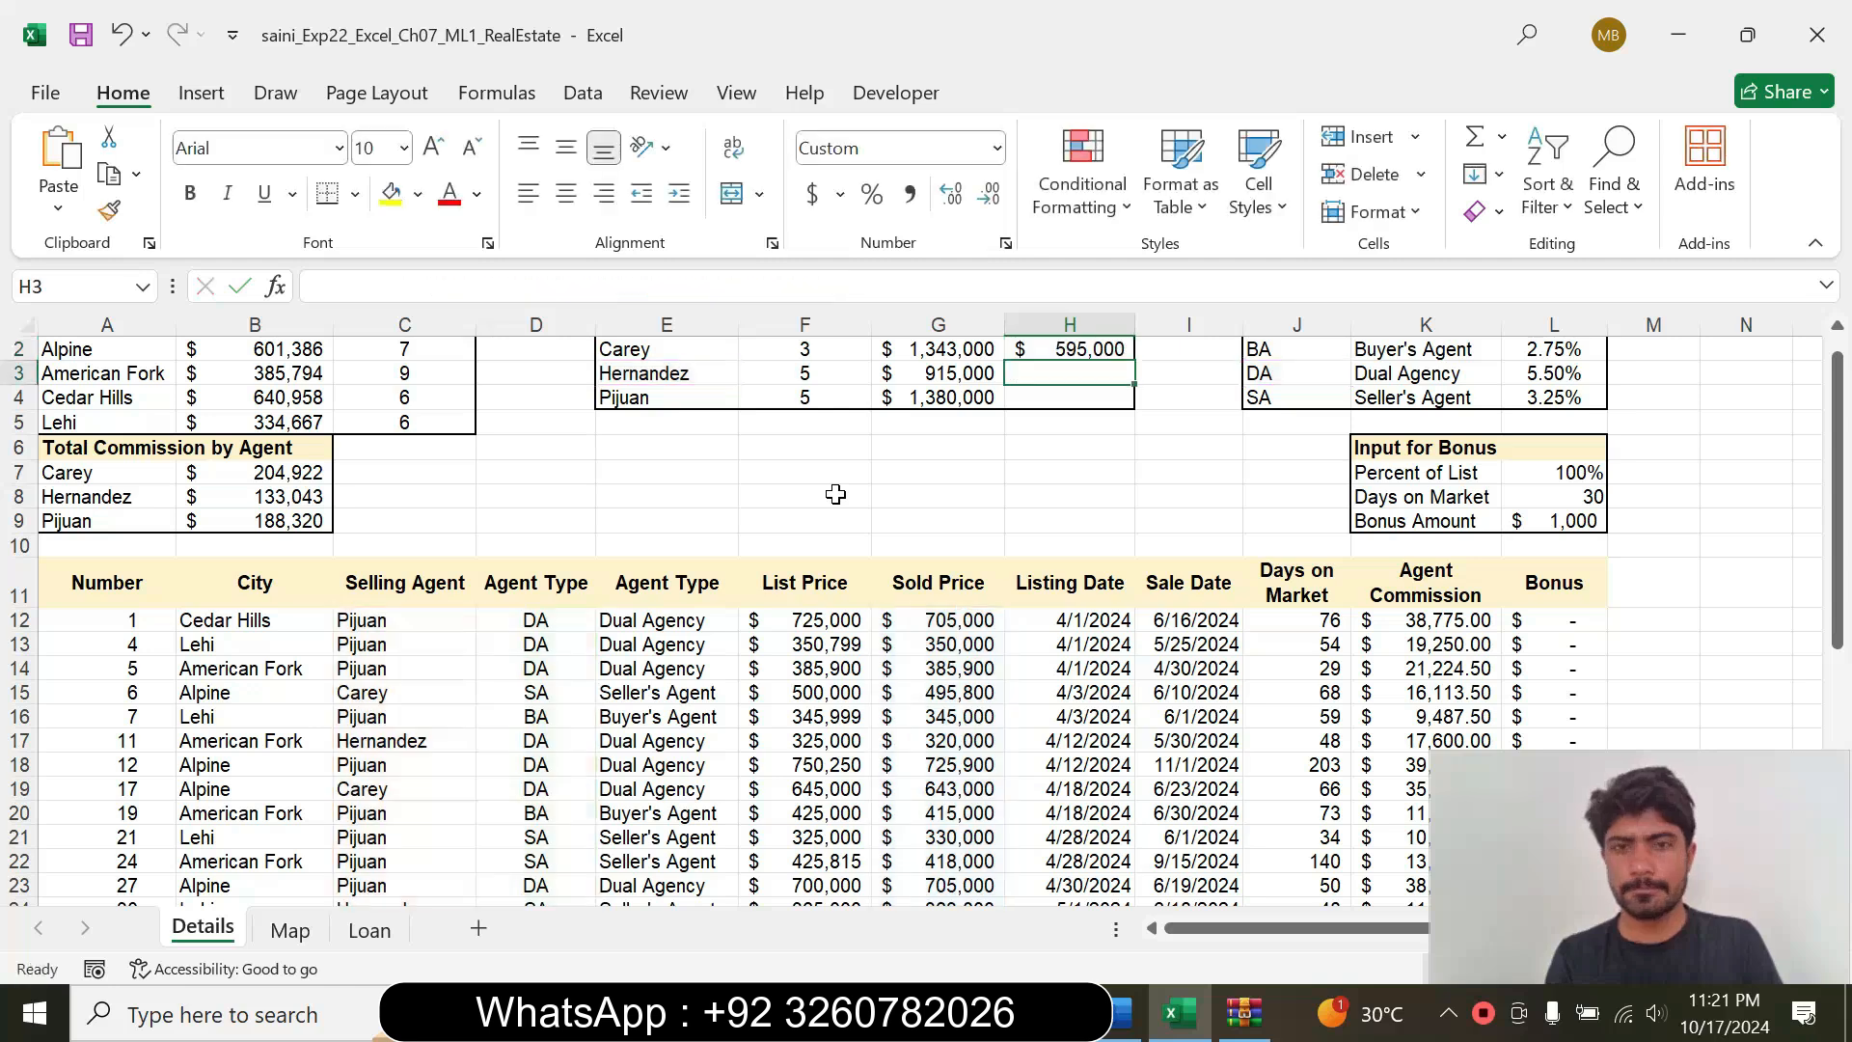
Step: Check the copy instruction of step 11 in Word and fill the MAXIFS formula in Excel from H2 through H4
{"action": "left_click", "coordinate": [1094, 347]}
{"action": "left_click", "coordinate": [1124, 1013]}
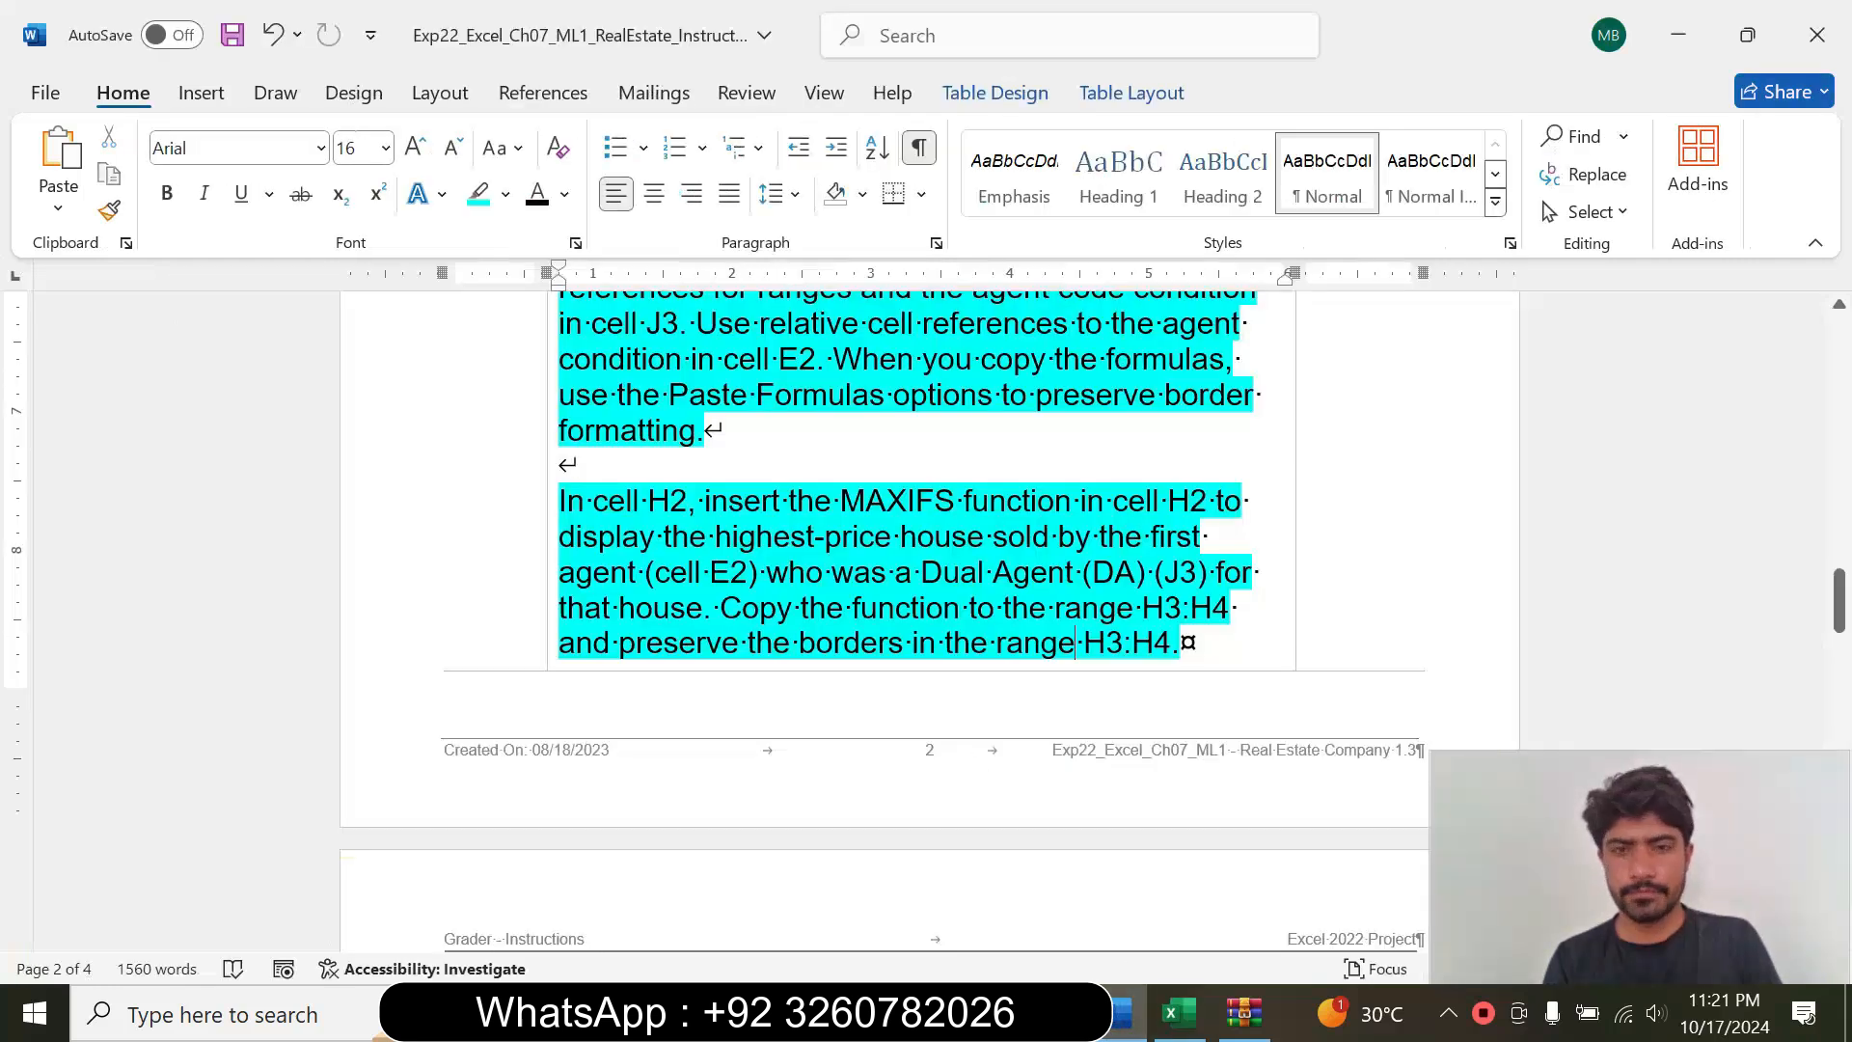
{"action": "left_click_drag", "start_coordinate": [721, 607], "coordinate": [1179, 609]}
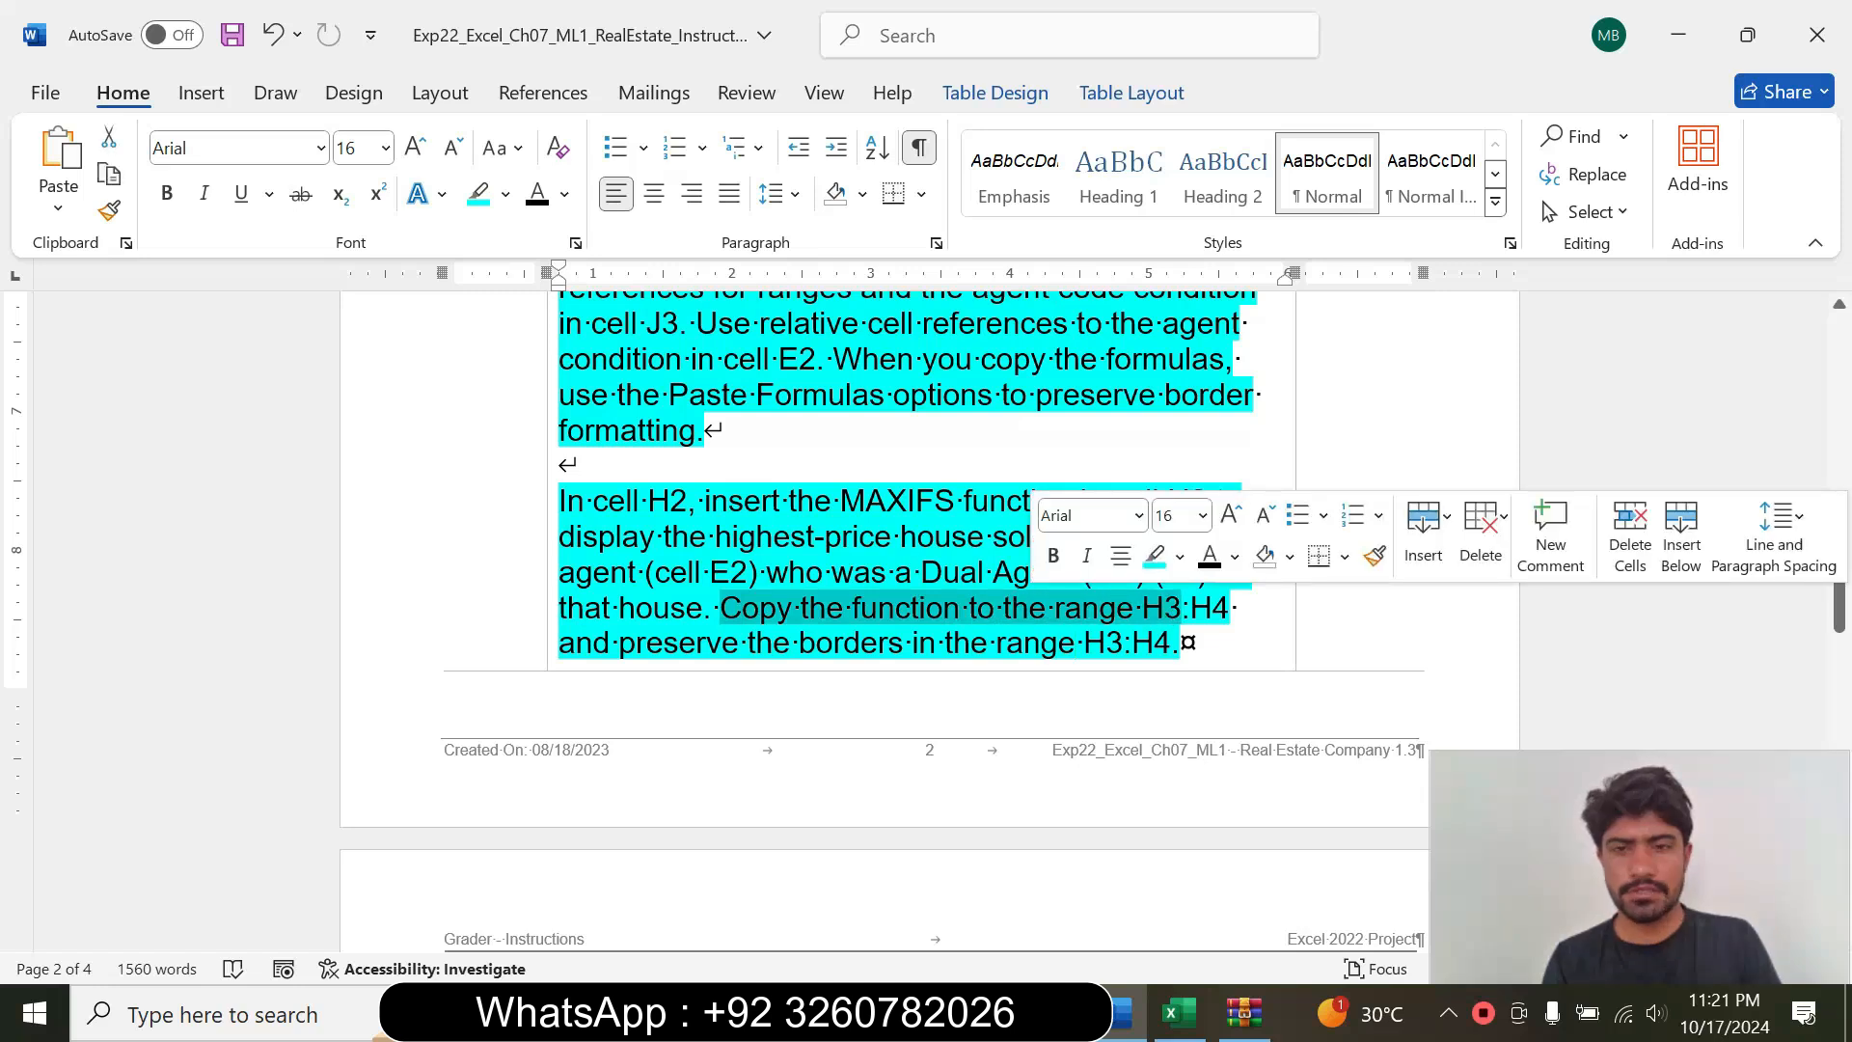
{"action": "left_click", "coordinate": [1178, 1013]}
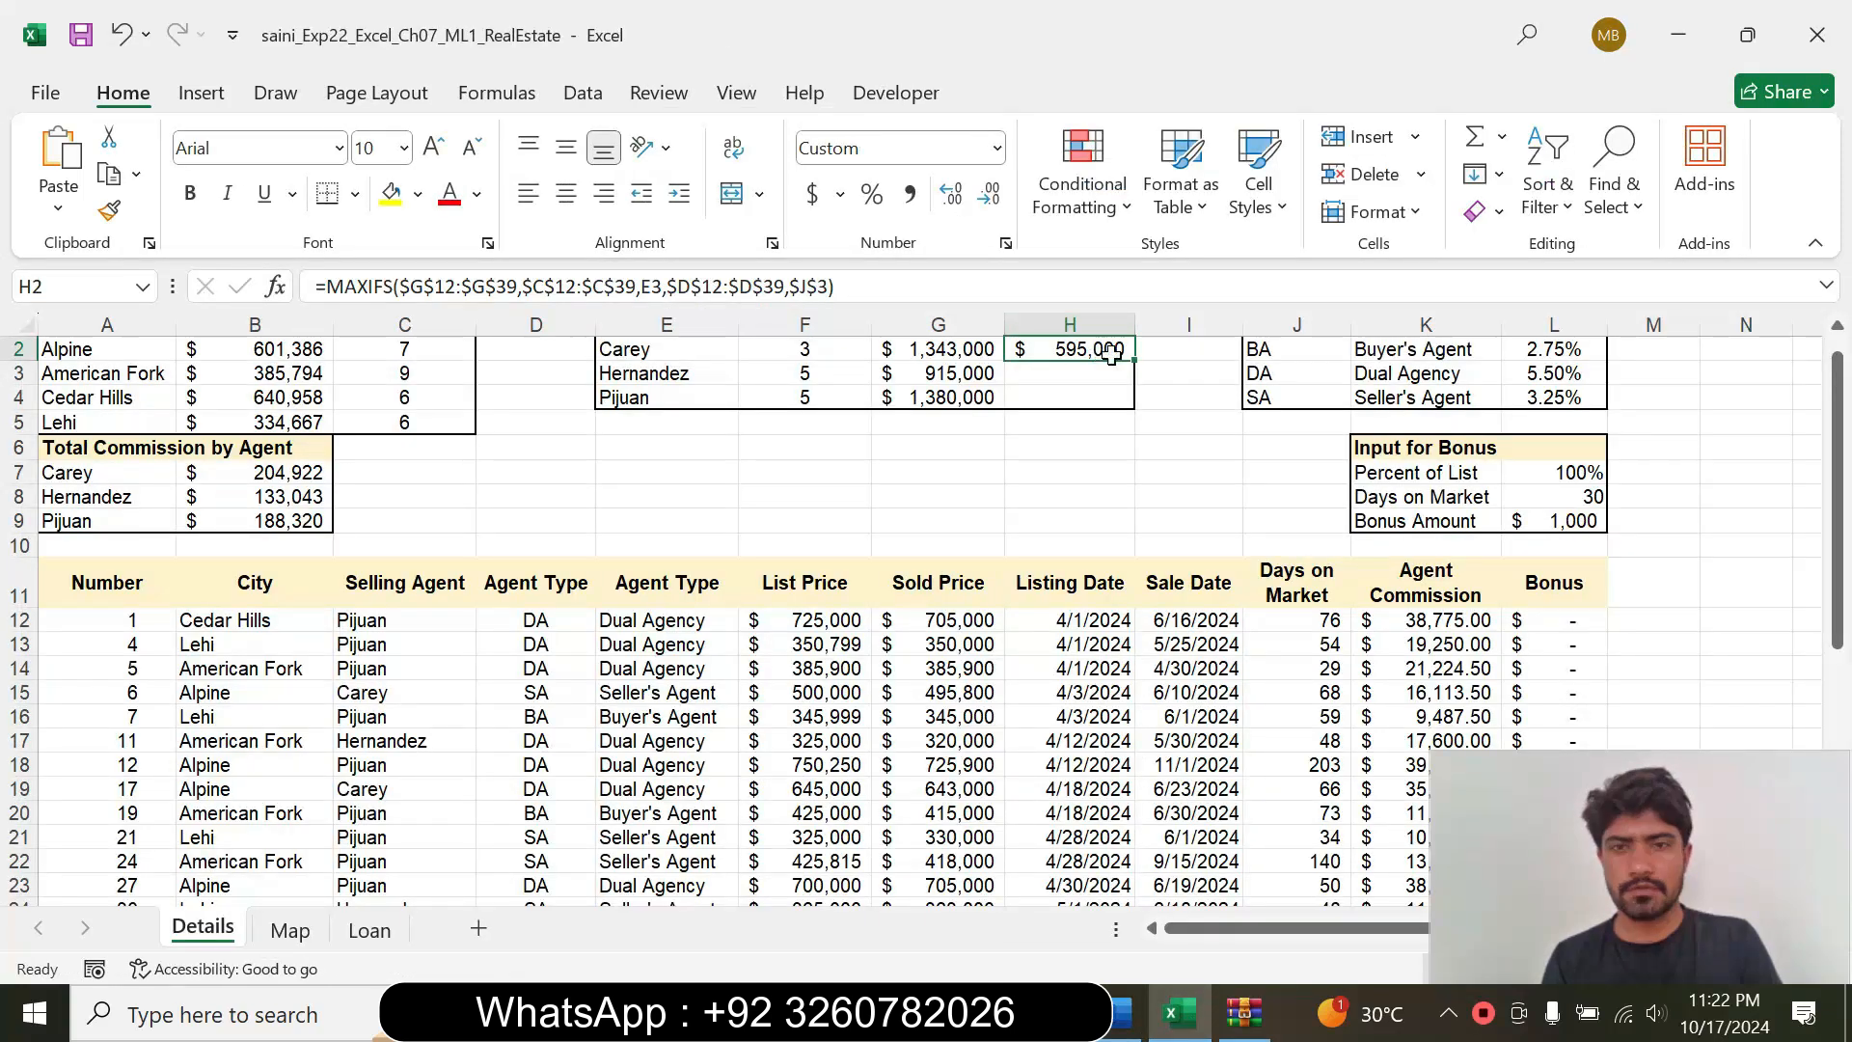
{"action": "left_click_drag", "start_coordinate": [1135, 361], "coordinate": [1132, 418]}
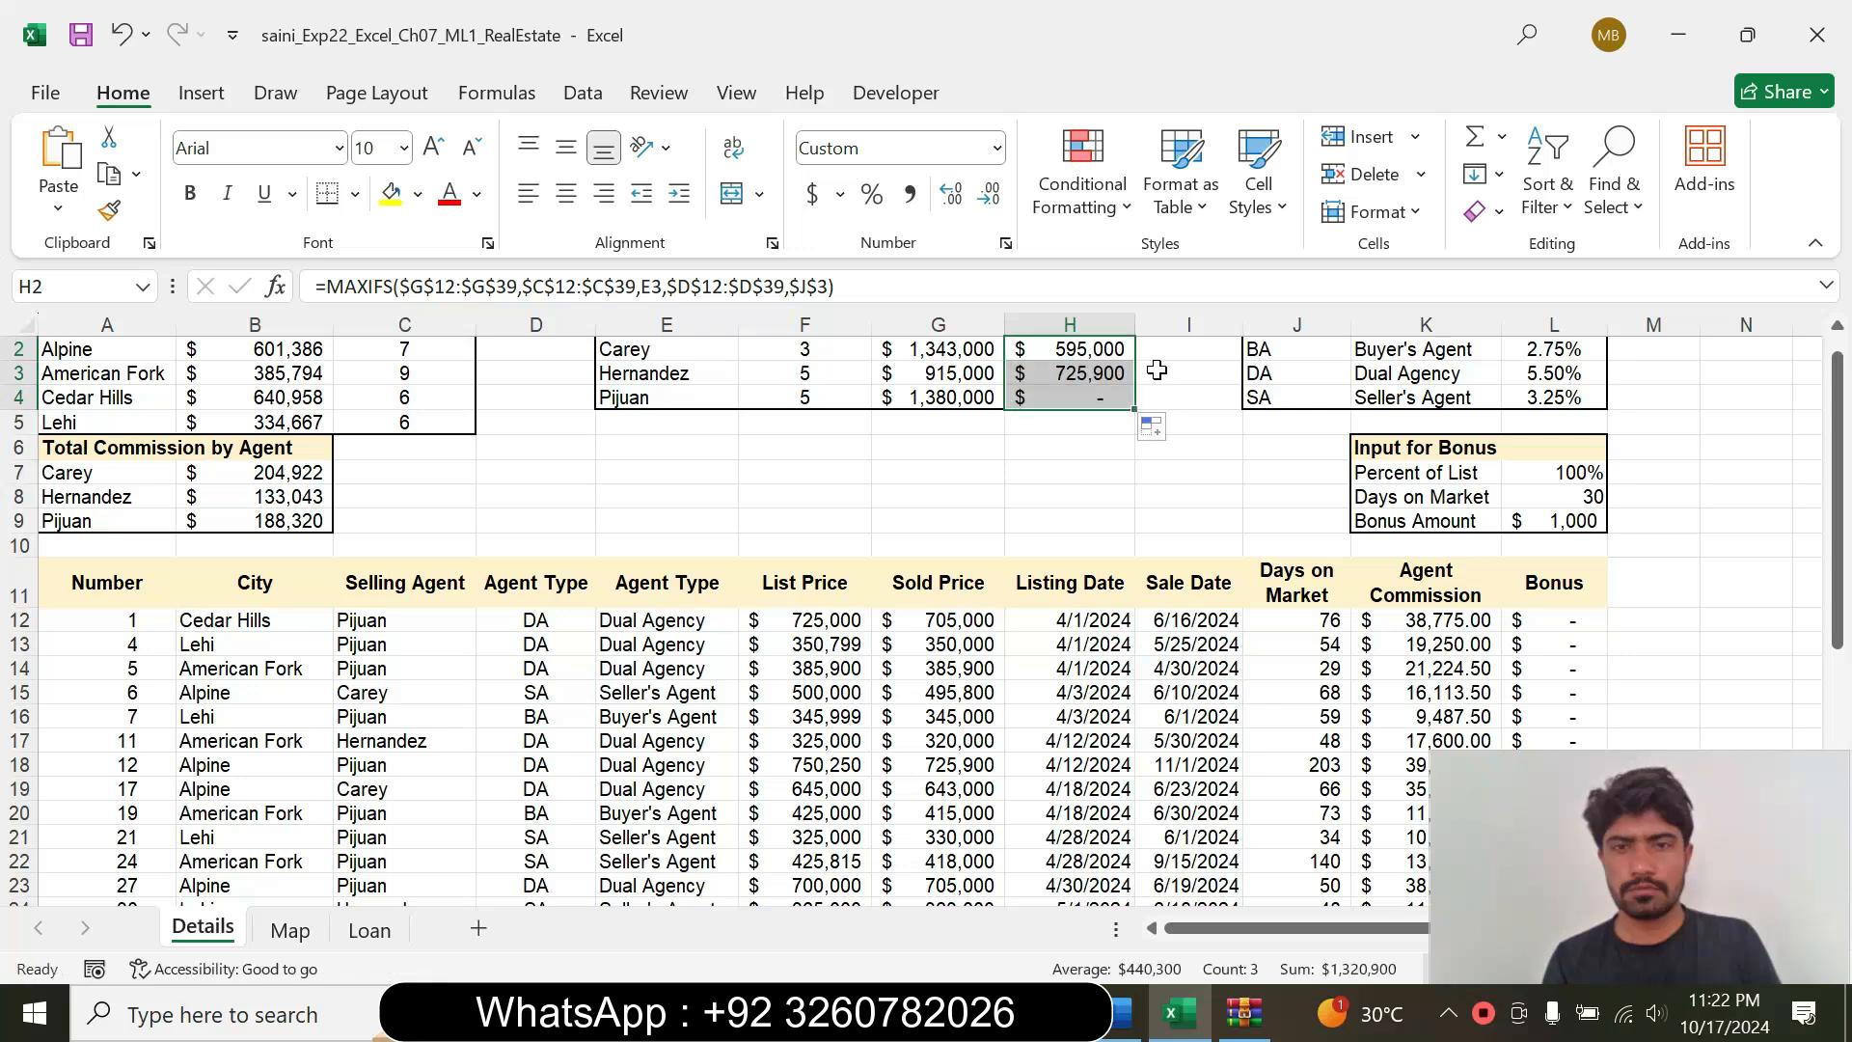
Step: Recheck the border requirement in Word and apply a fill option in Excel that preserves the borders of H3:H4
{"action": "left_click", "coordinate": [1117, 1024]}
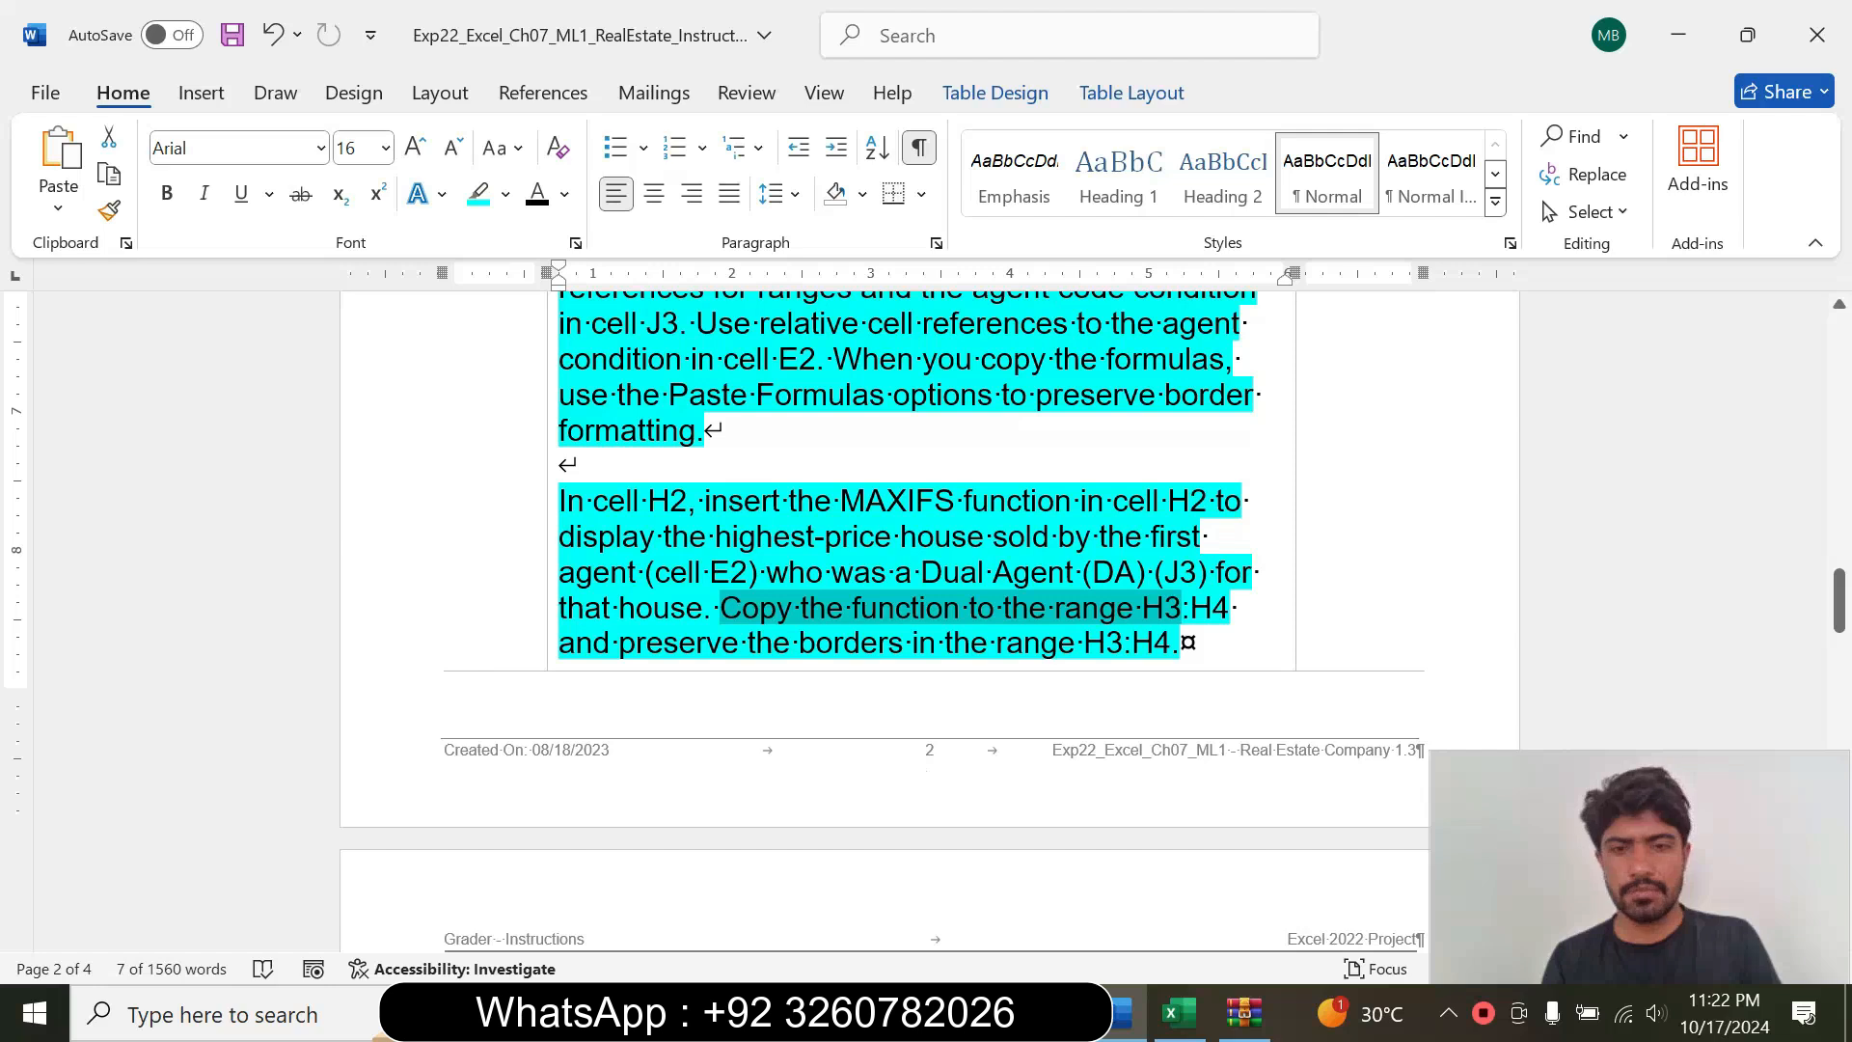
{"action": "left_click", "coordinate": [1179, 1012]}
{"action": "left_click", "coordinate": [1160, 427]}
{"action": "left_click", "coordinate": [1034, 495]}
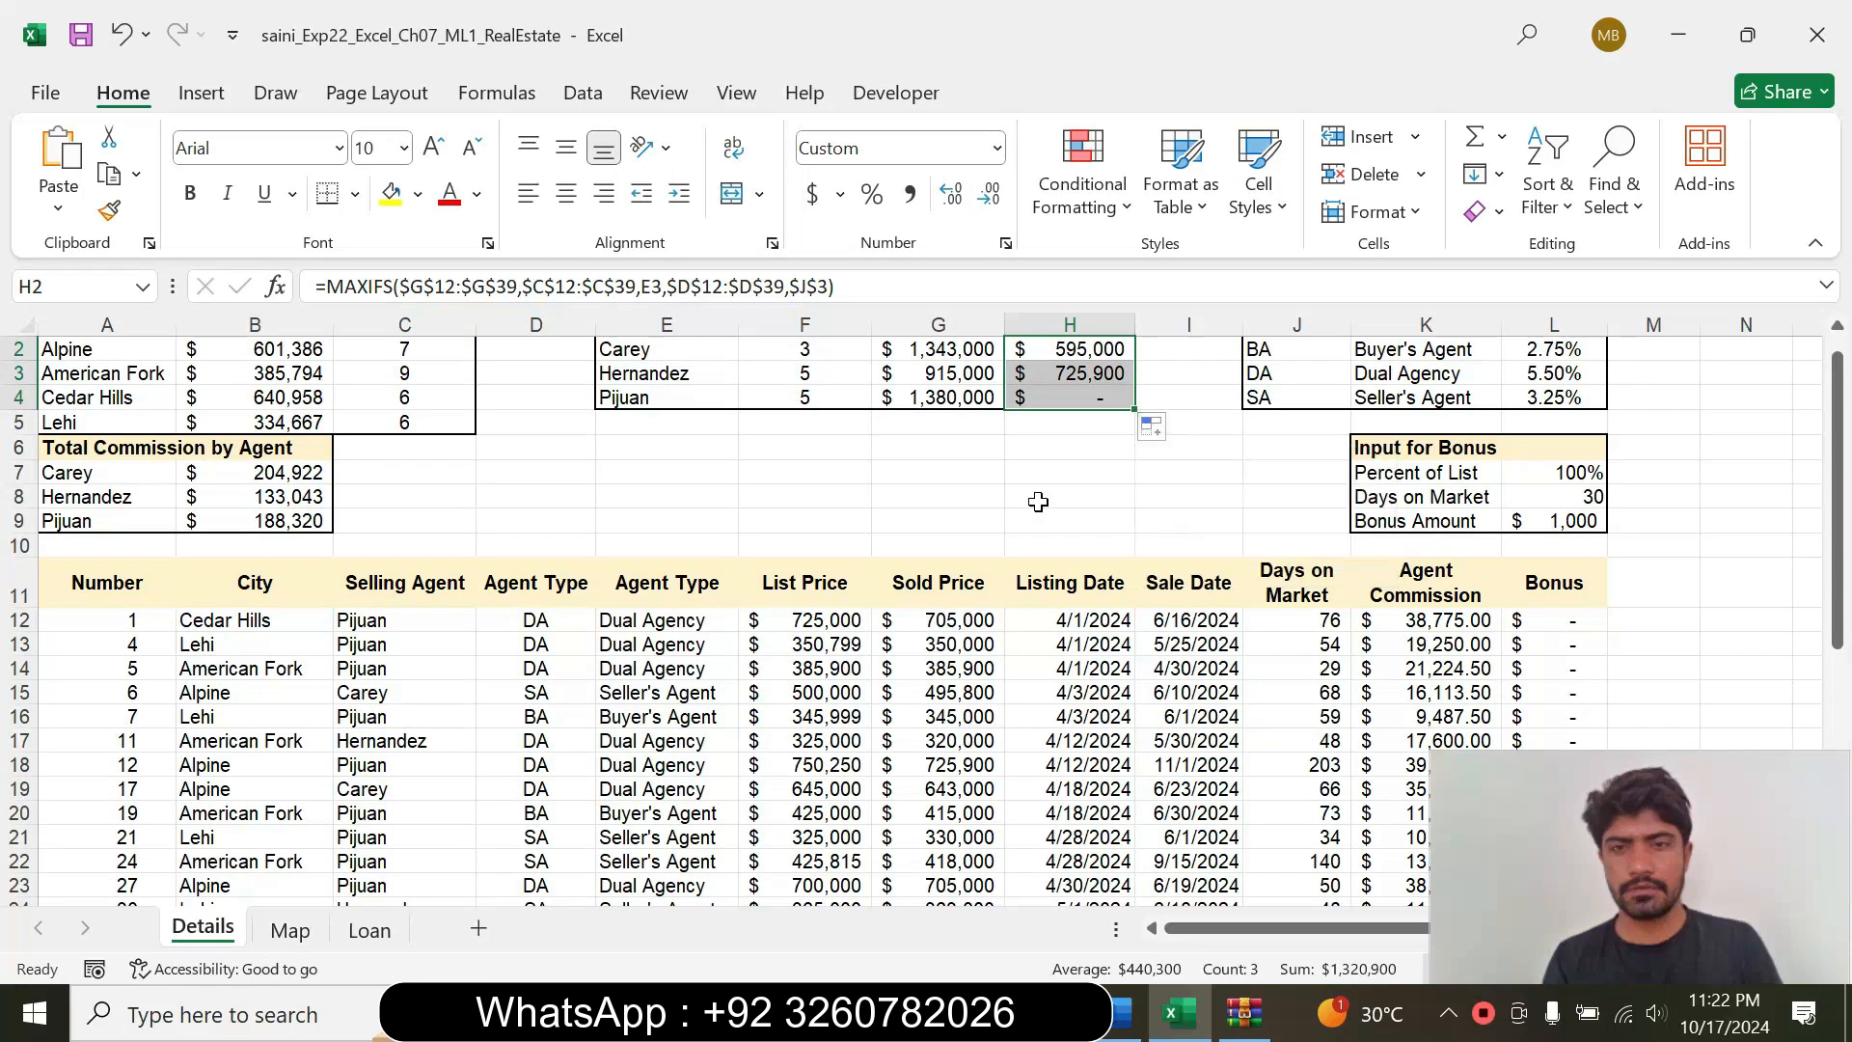
{"action": "left_click_drag", "start_coordinate": [1838, 502], "coordinate": [1825, 407]}
{"action": "left_click", "coordinate": [405, 497]}
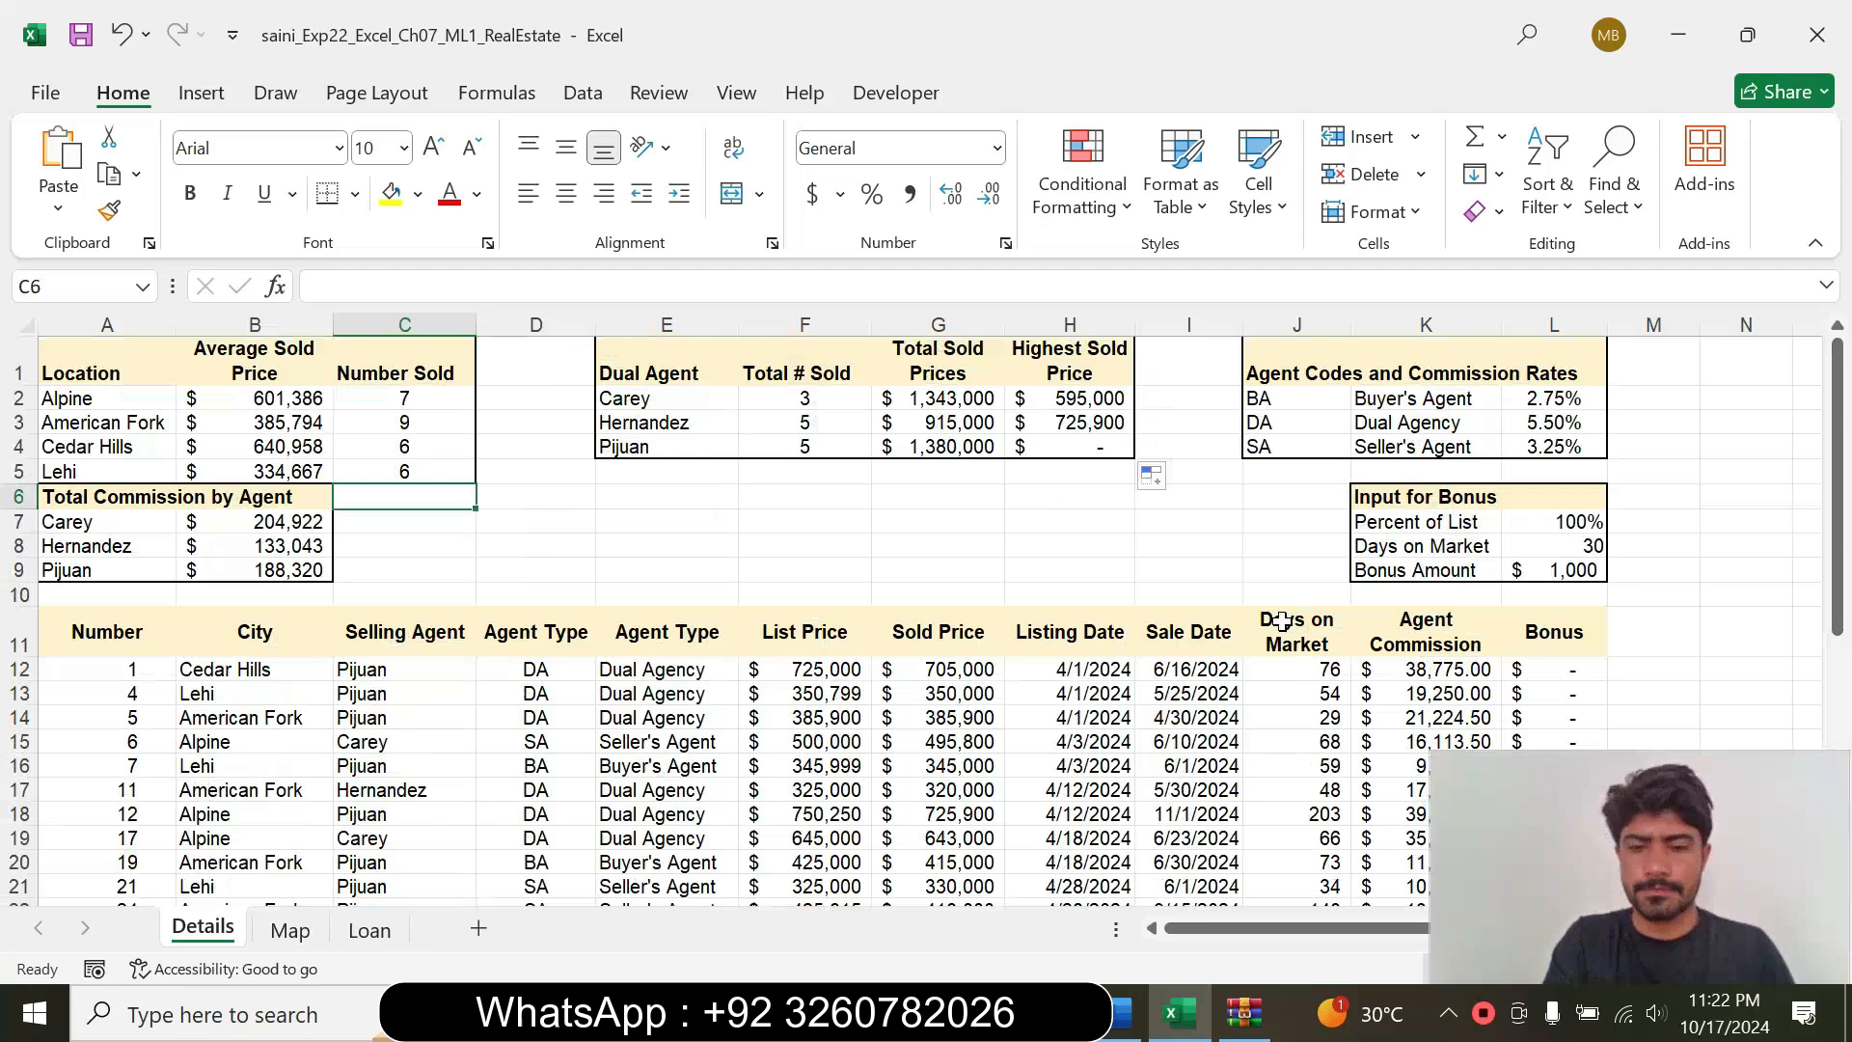